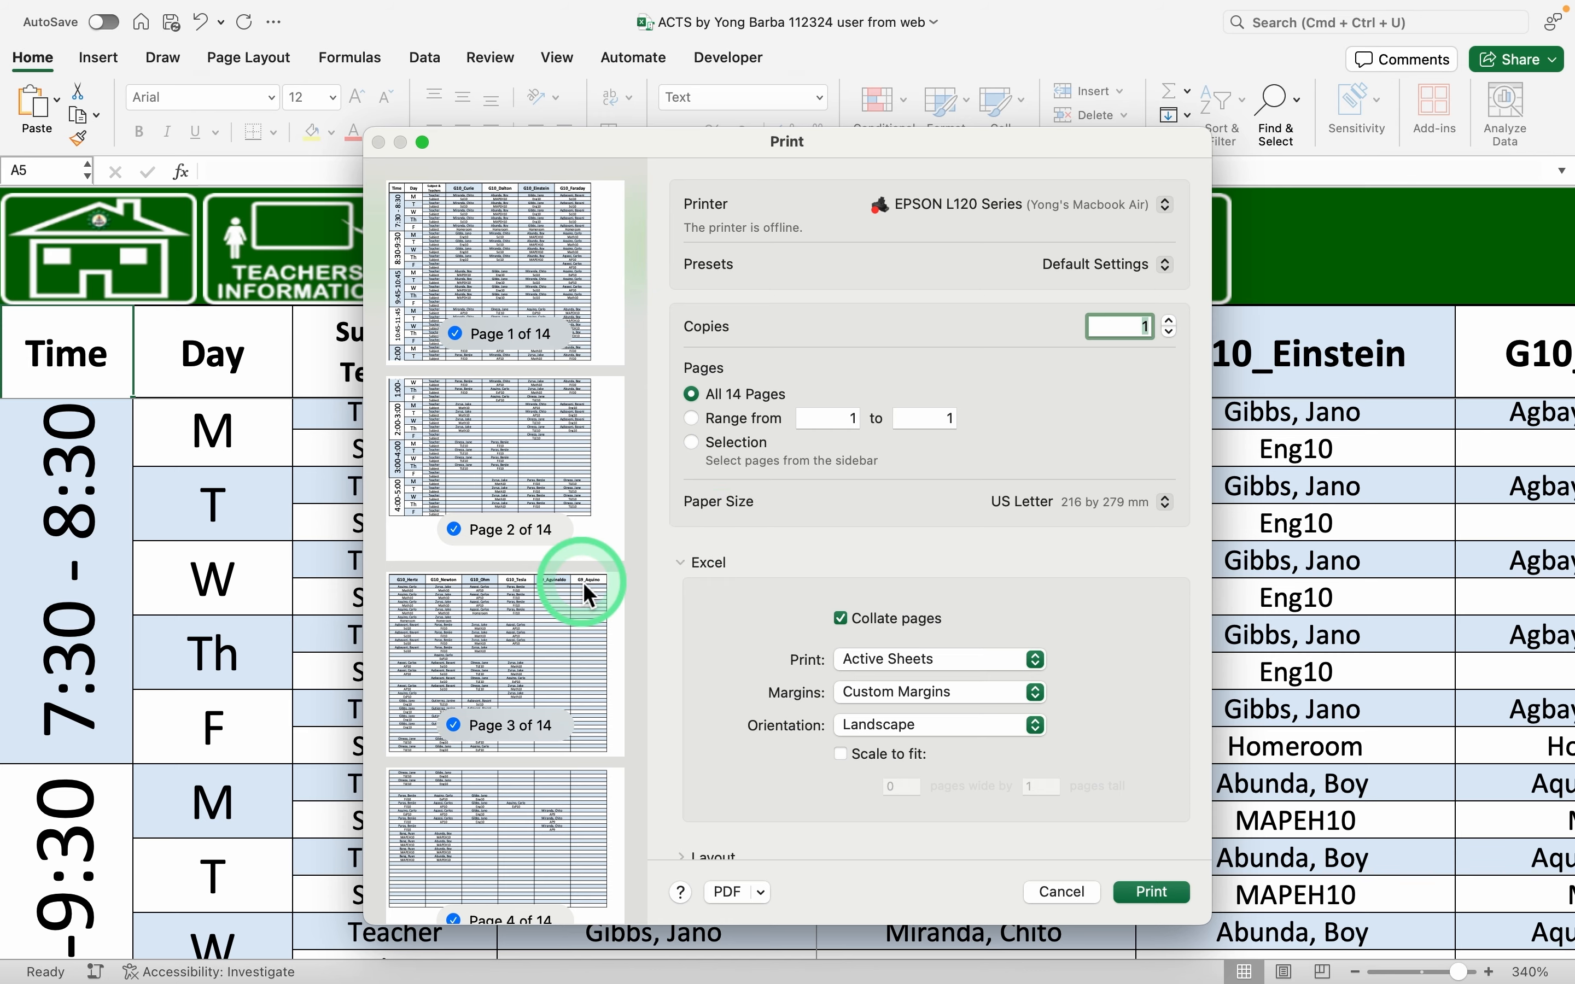
# Review the 14 page previews of the plotted class schedule, then close the print setup without printing
pyautogui.scroll(-3, 525, 365)
pyautogui.scroll(-15, 521, 361)
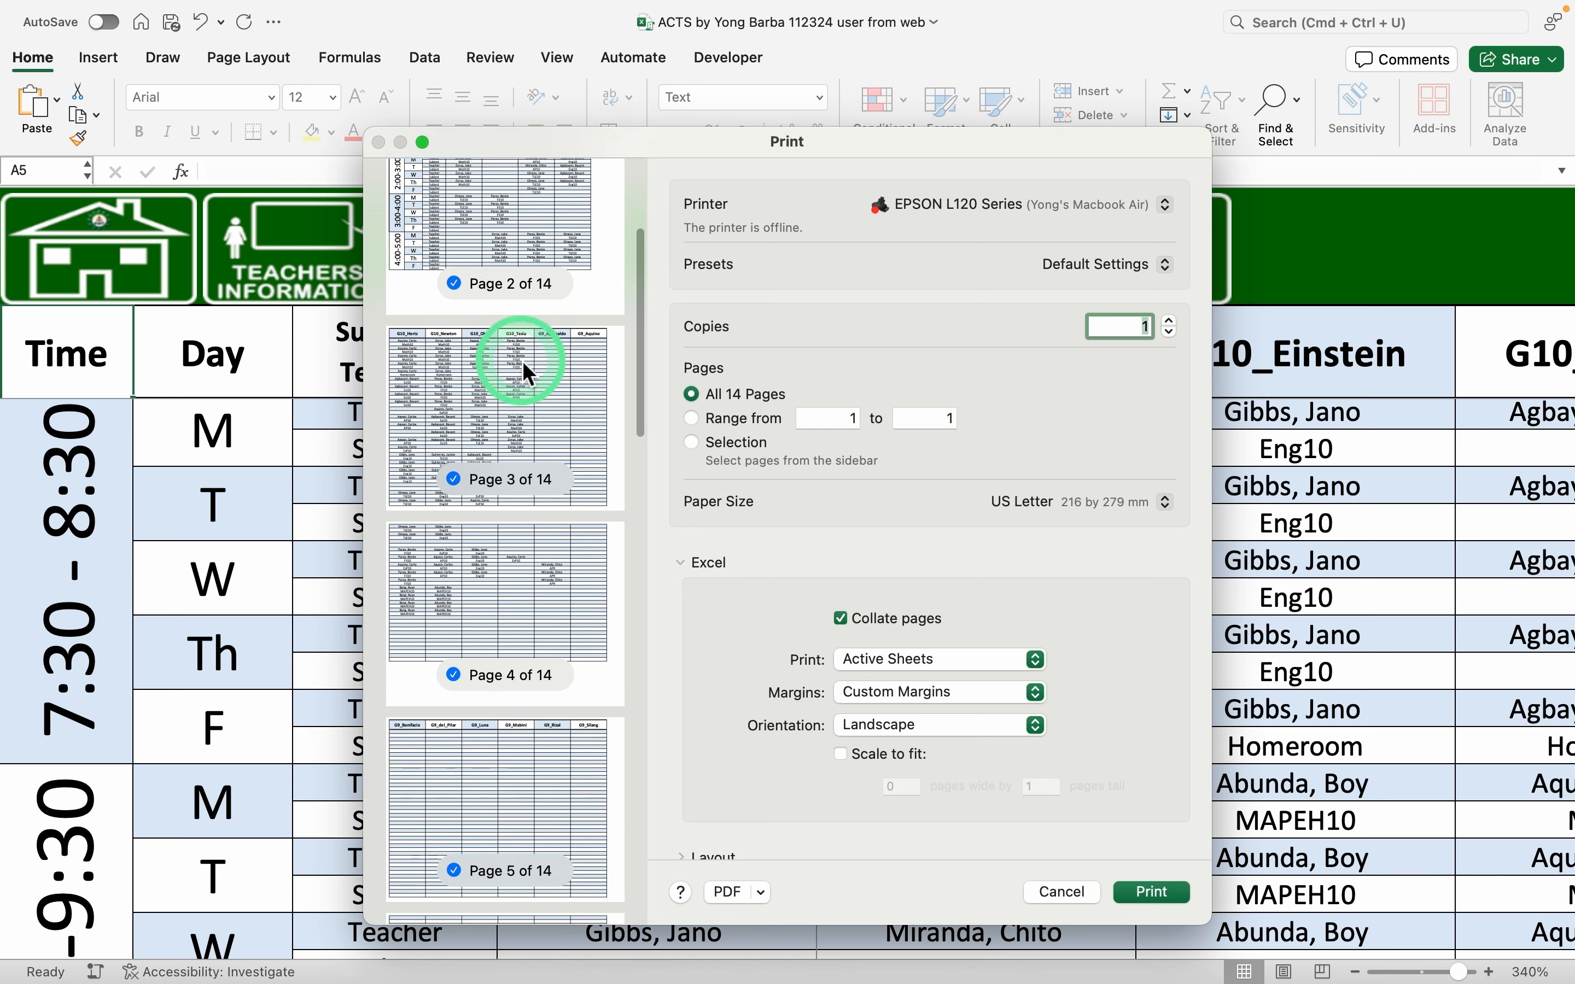
pyautogui.scroll(17, 522, 361)
pyautogui.scroll(-20, 521, 361)
pyautogui.scroll(17, 521, 360)
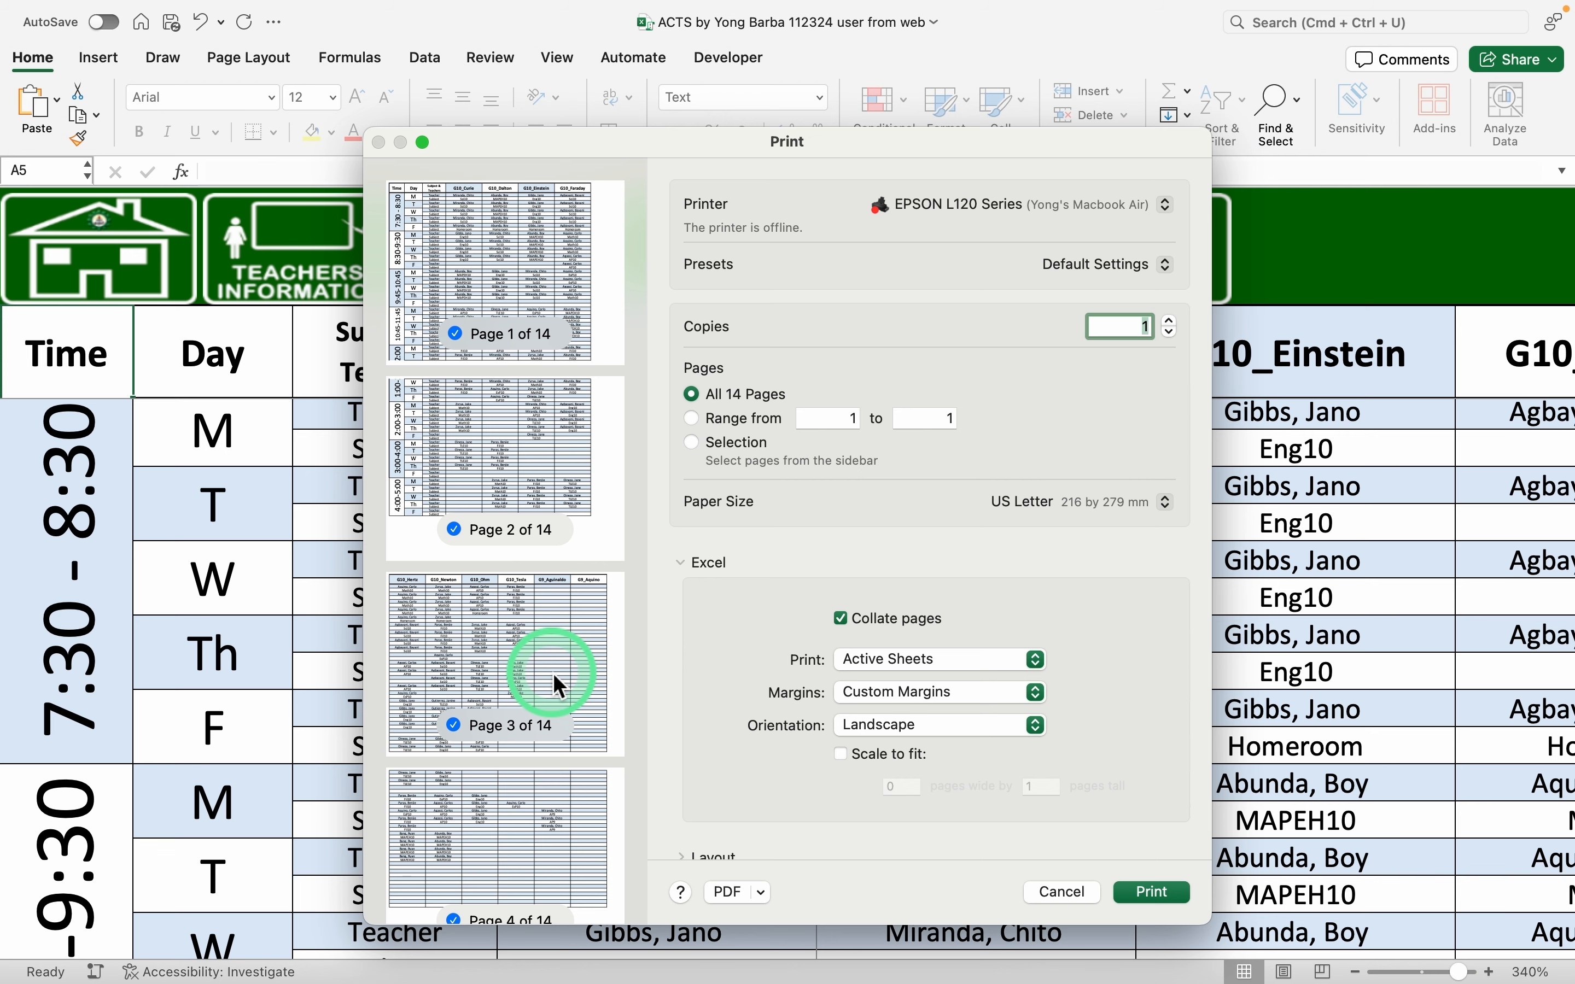
pyautogui.click(1060, 893)
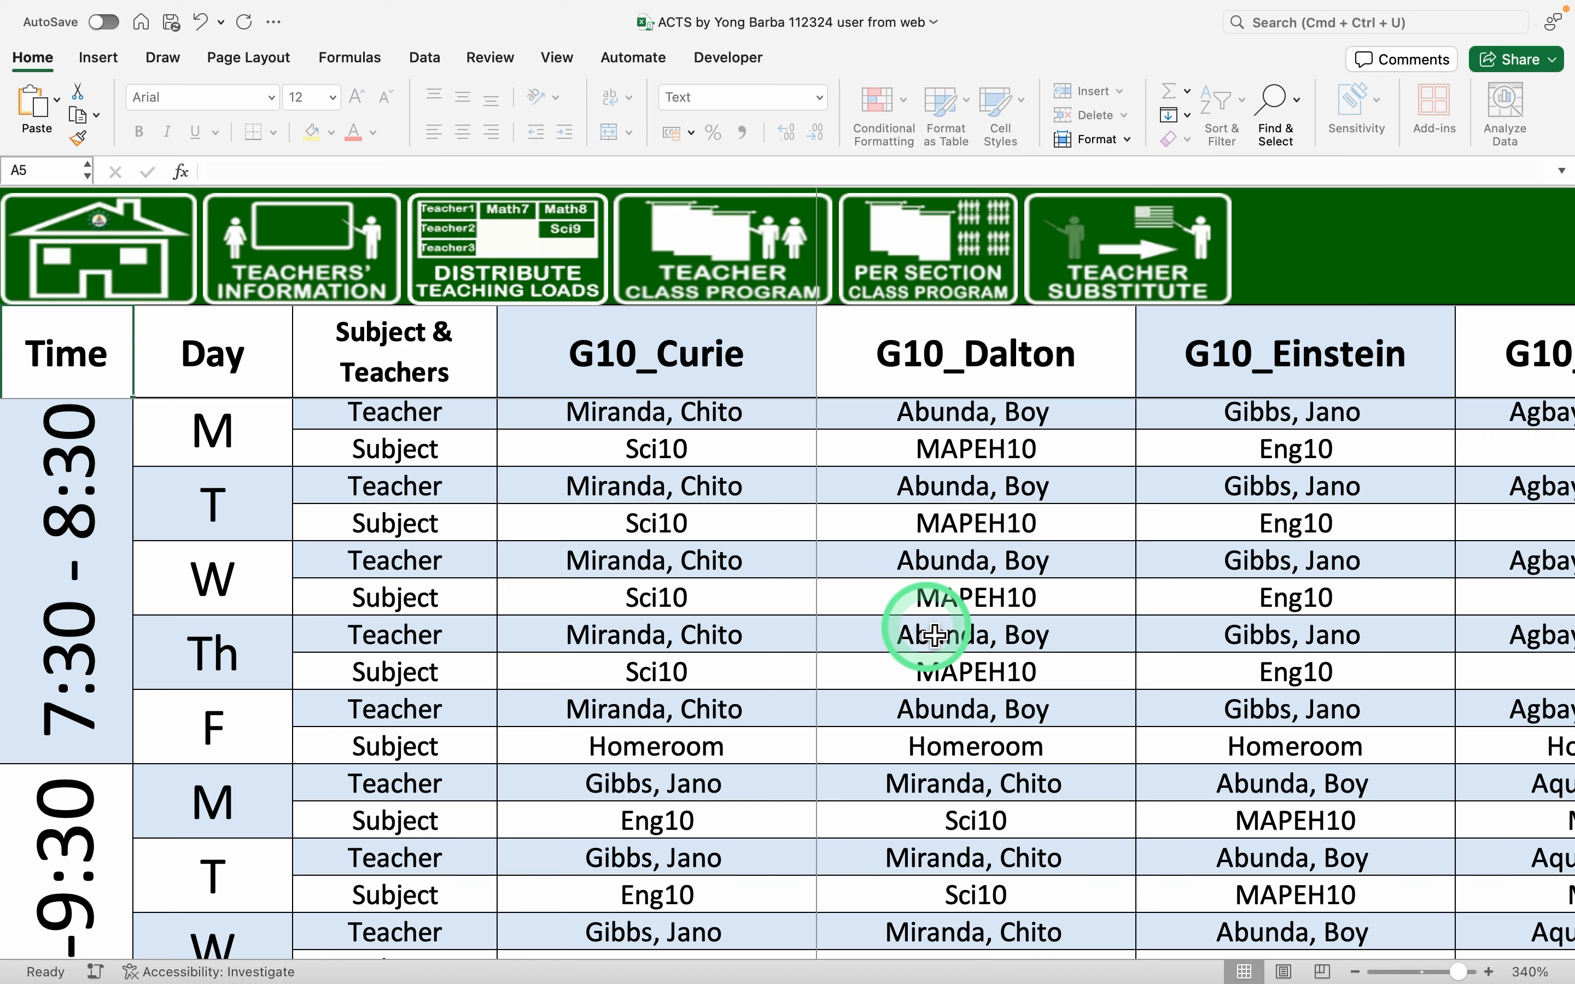
pyautogui.scroll(-2, 921, 721)
pyautogui.scroll(2, 853, 721)
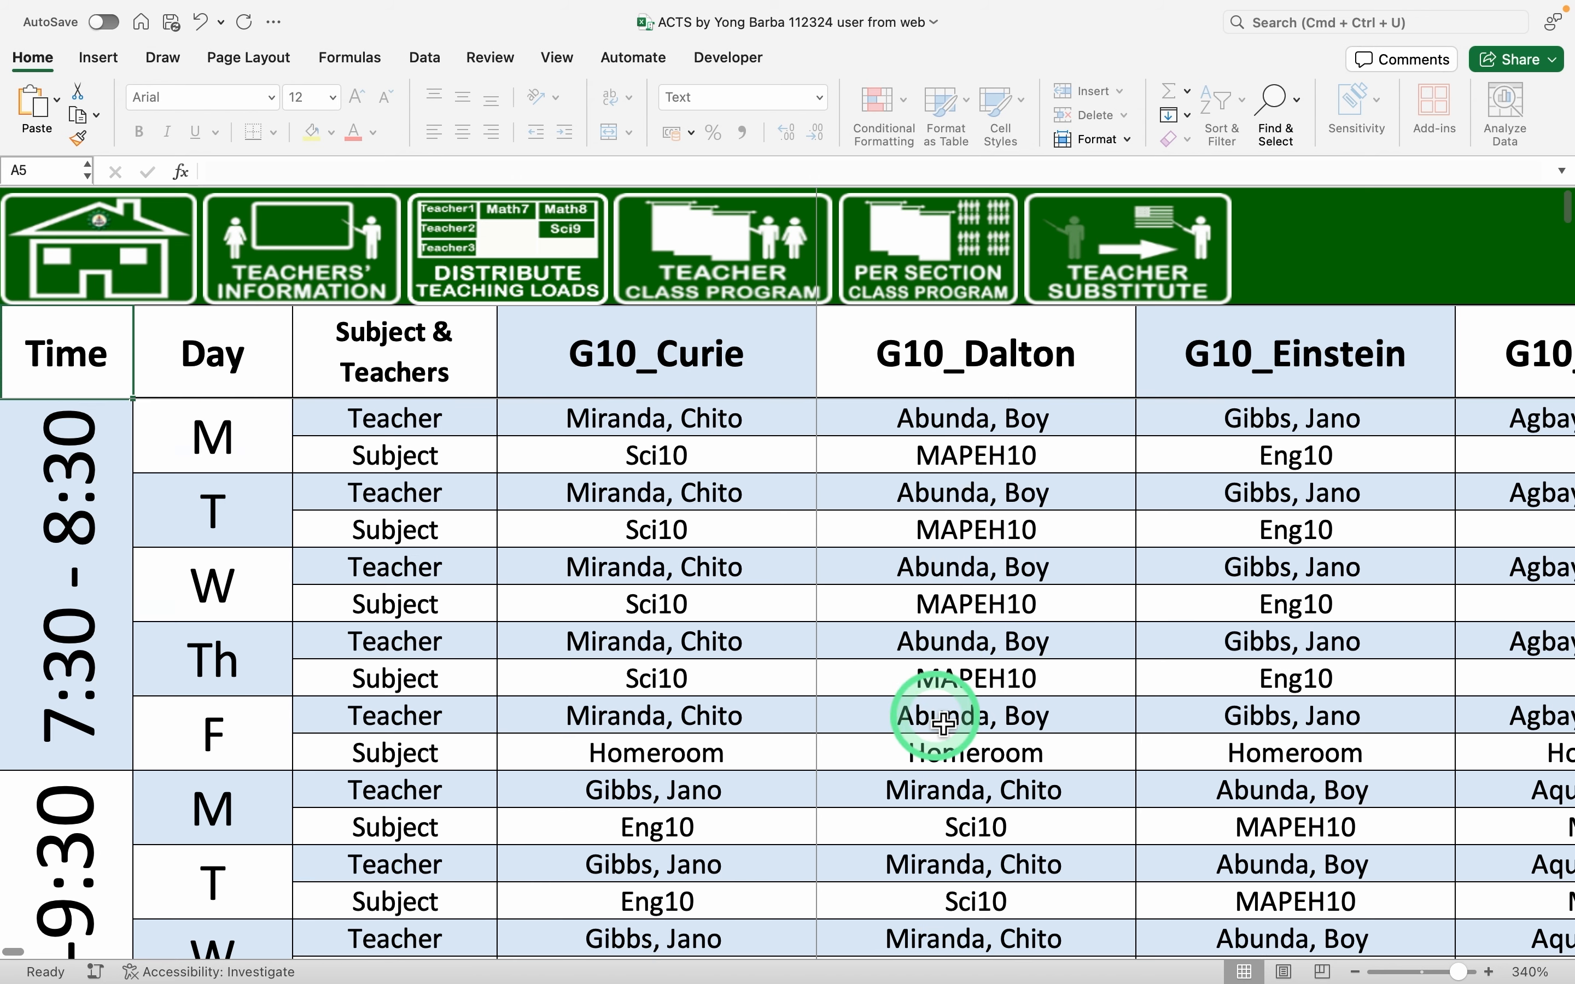
# Open the teacher class program, select the first teacher in the list, and review that teacher's weekly timetable
pyautogui.click(695, 252)
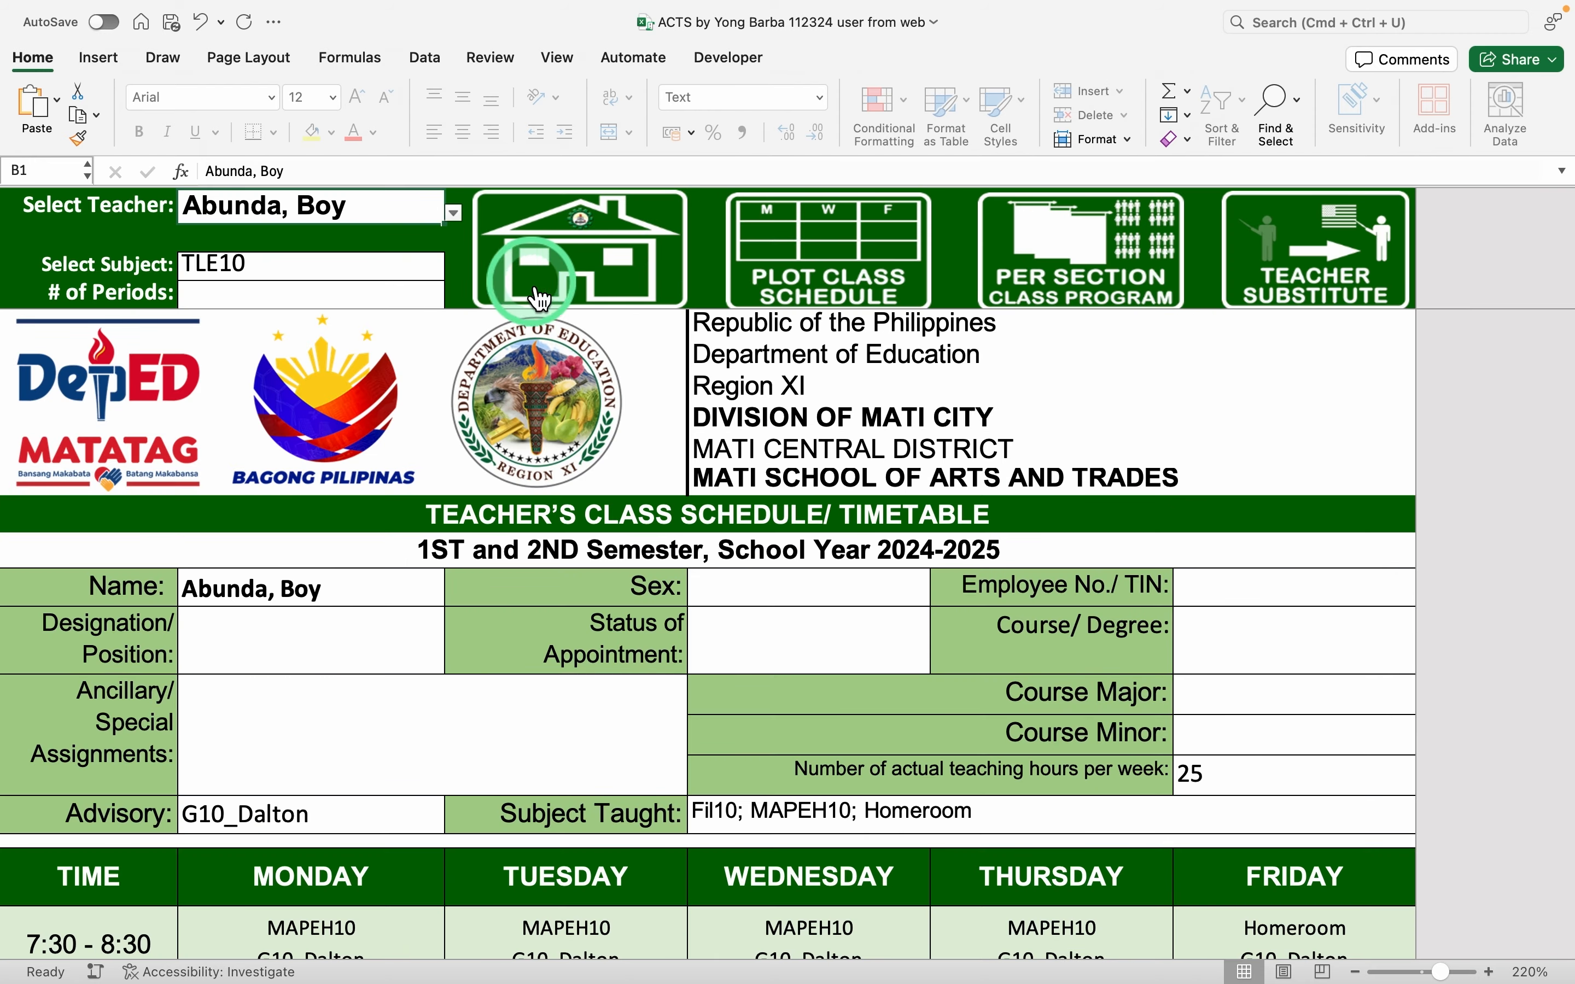
pyautogui.click(452, 211)
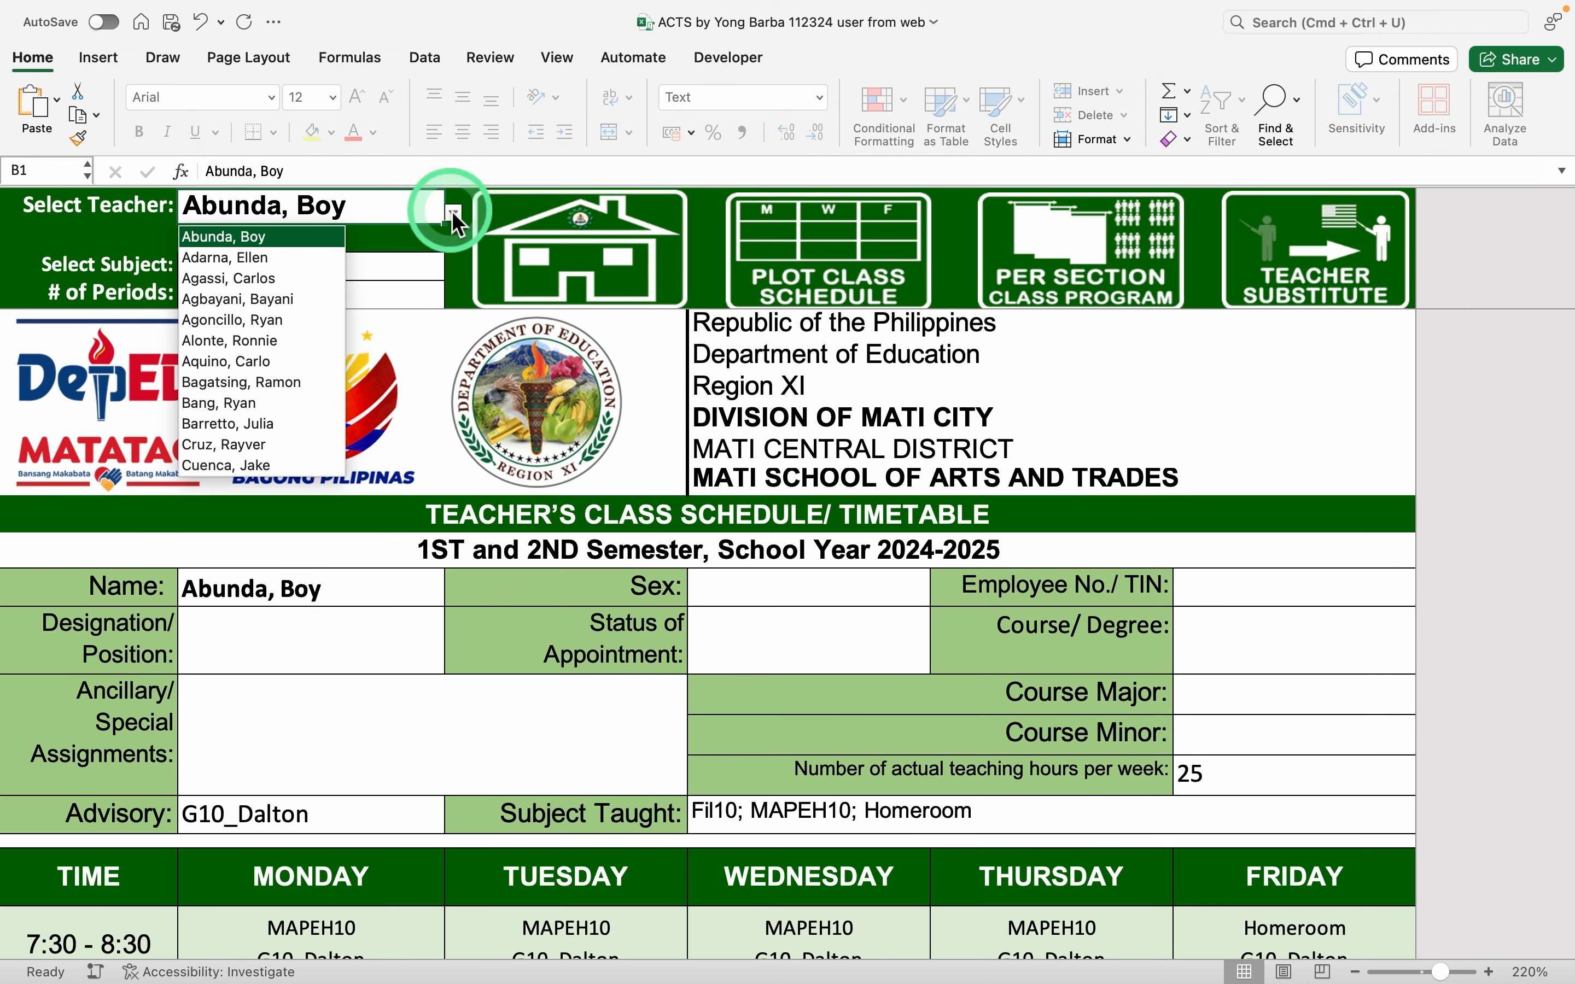
pyautogui.click(307, 239)
pyautogui.scroll(-10, 562, 750)
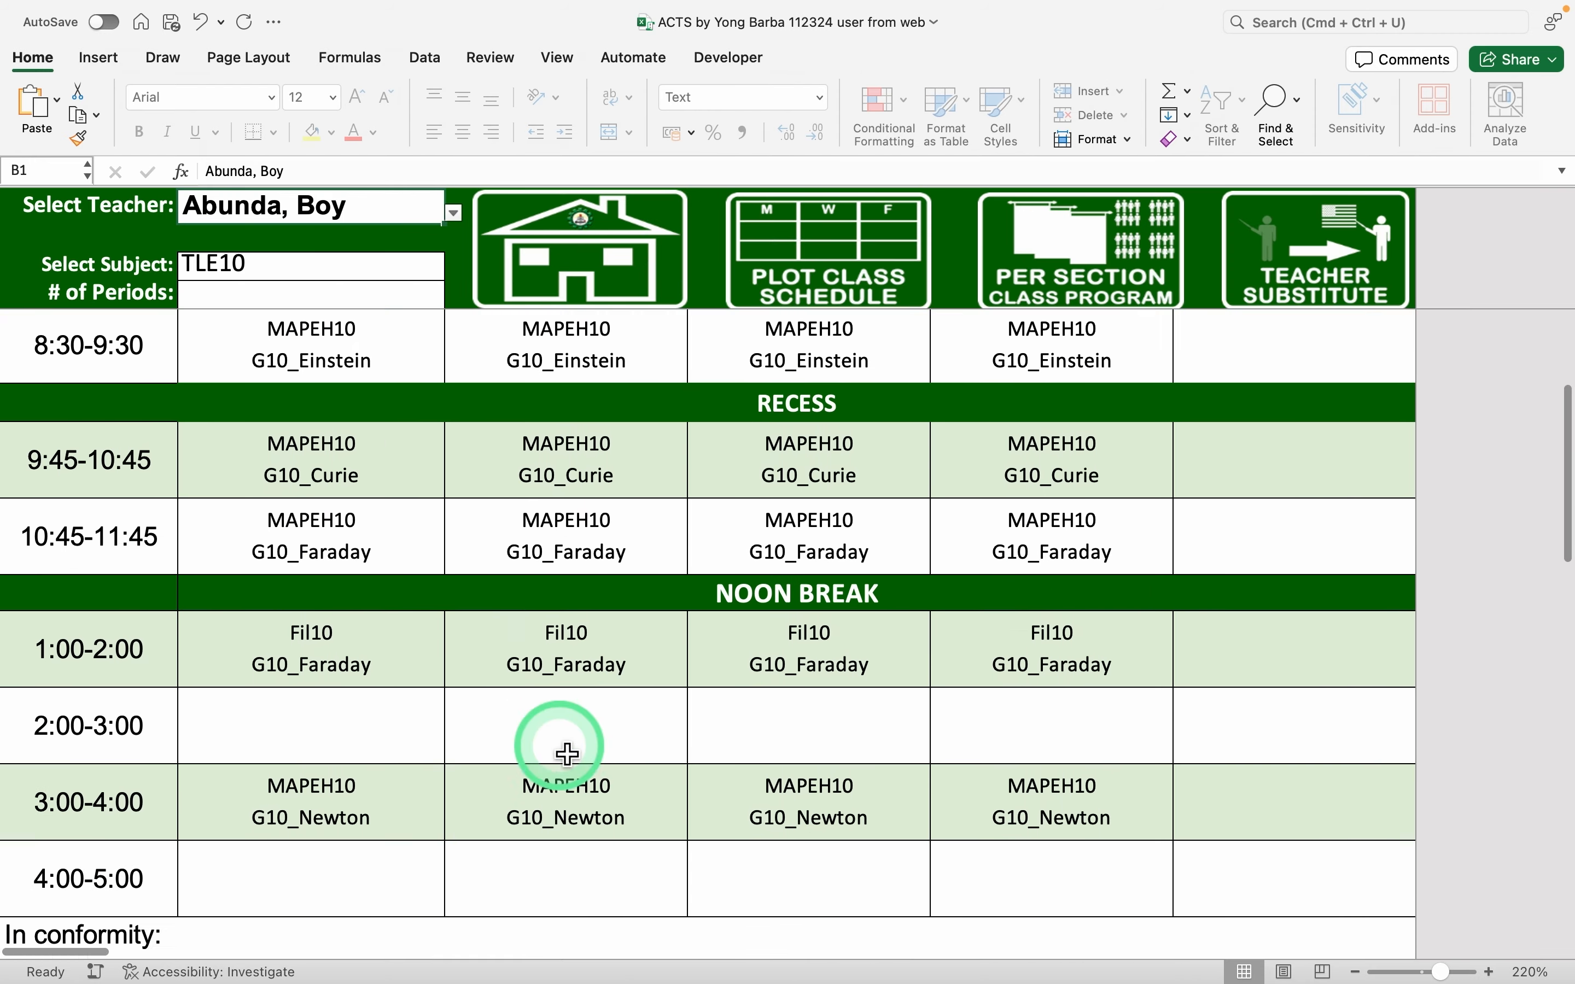
pyautogui.scroll(-3, 567, 754)
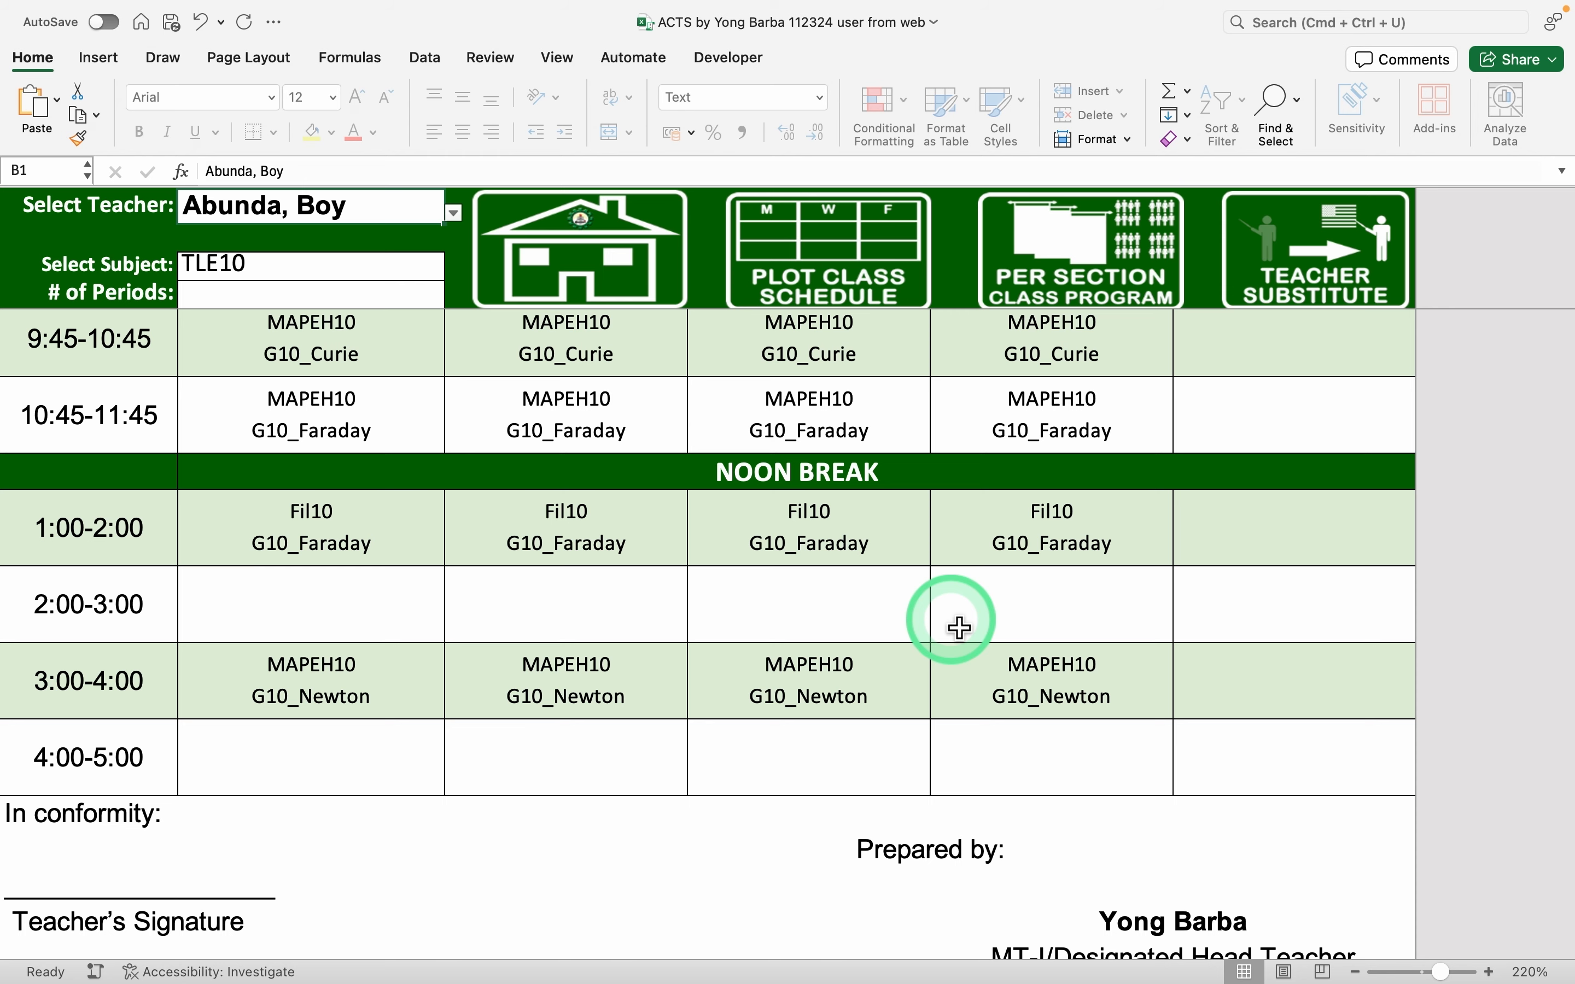
# Open the per-section class program and look through the G10_Ohm class schedule from morning to afternoon
pyautogui.click(1097, 291)
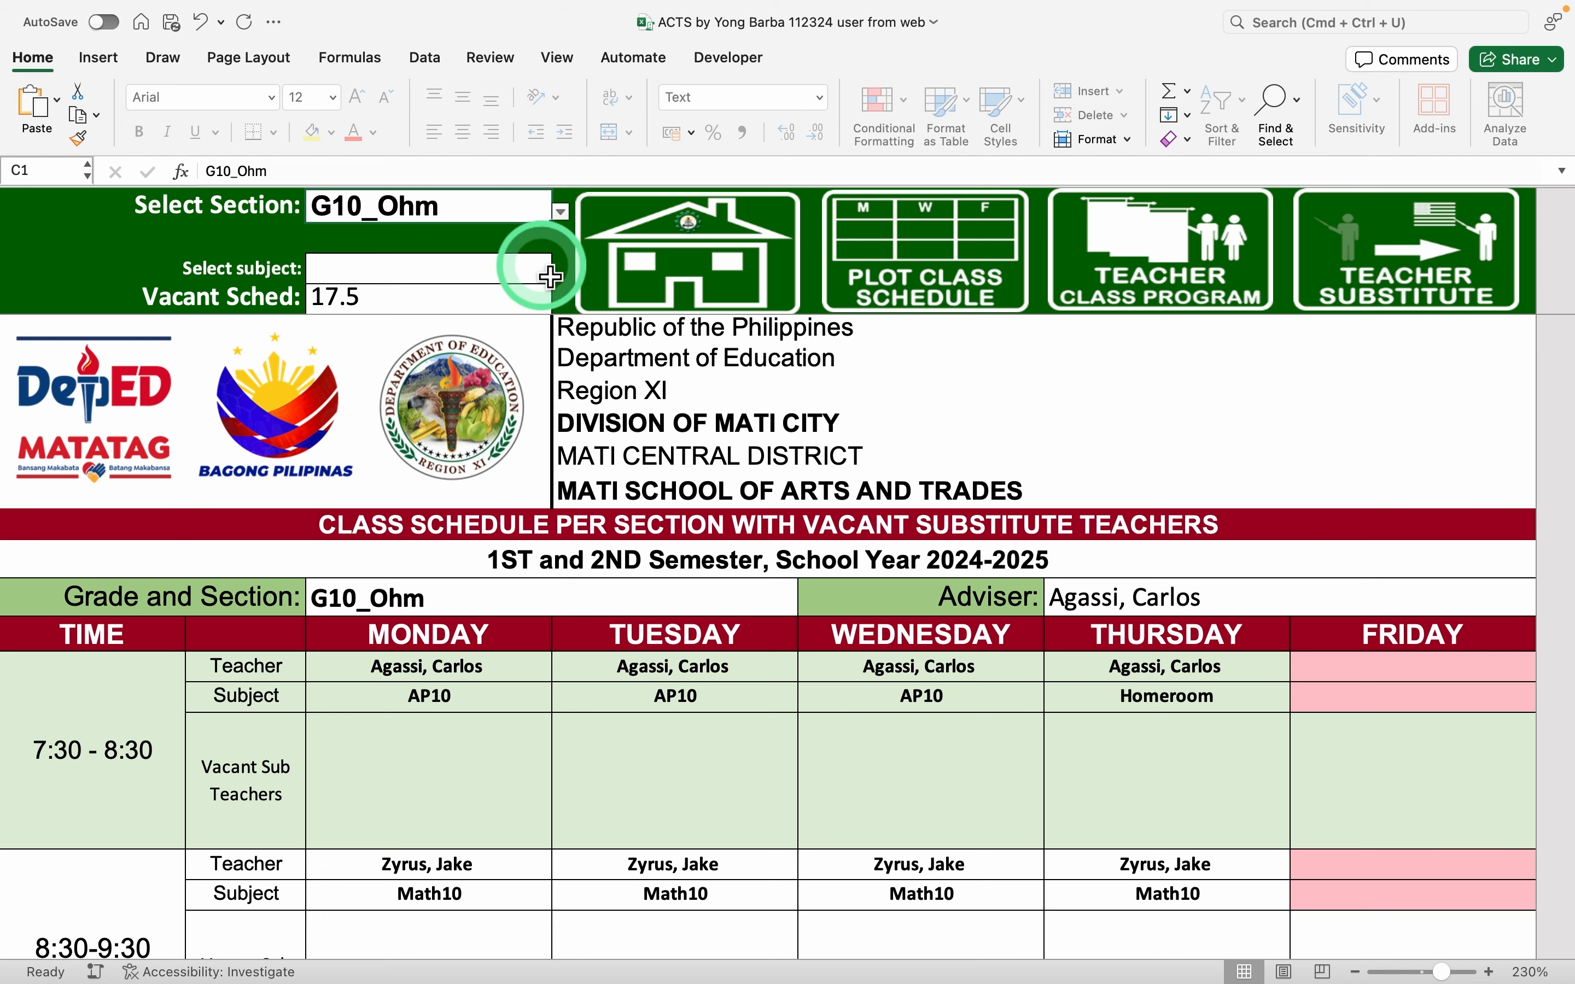
pyautogui.scroll(-3, 530, 449)
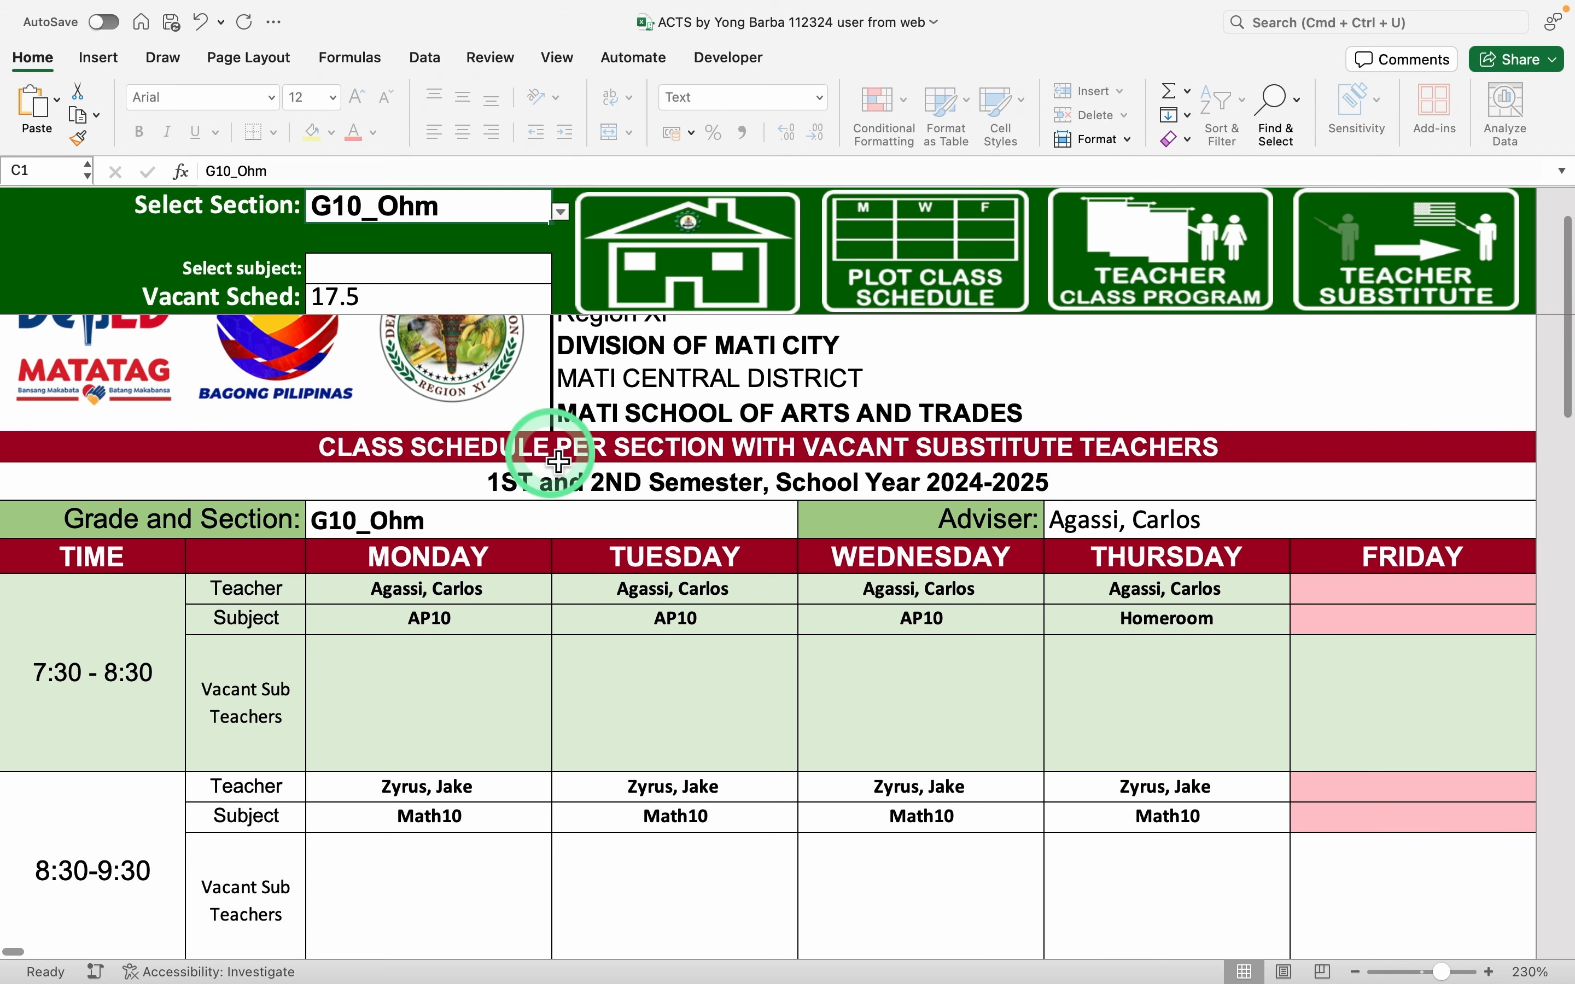
pyautogui.scroll(3, 558, 461)
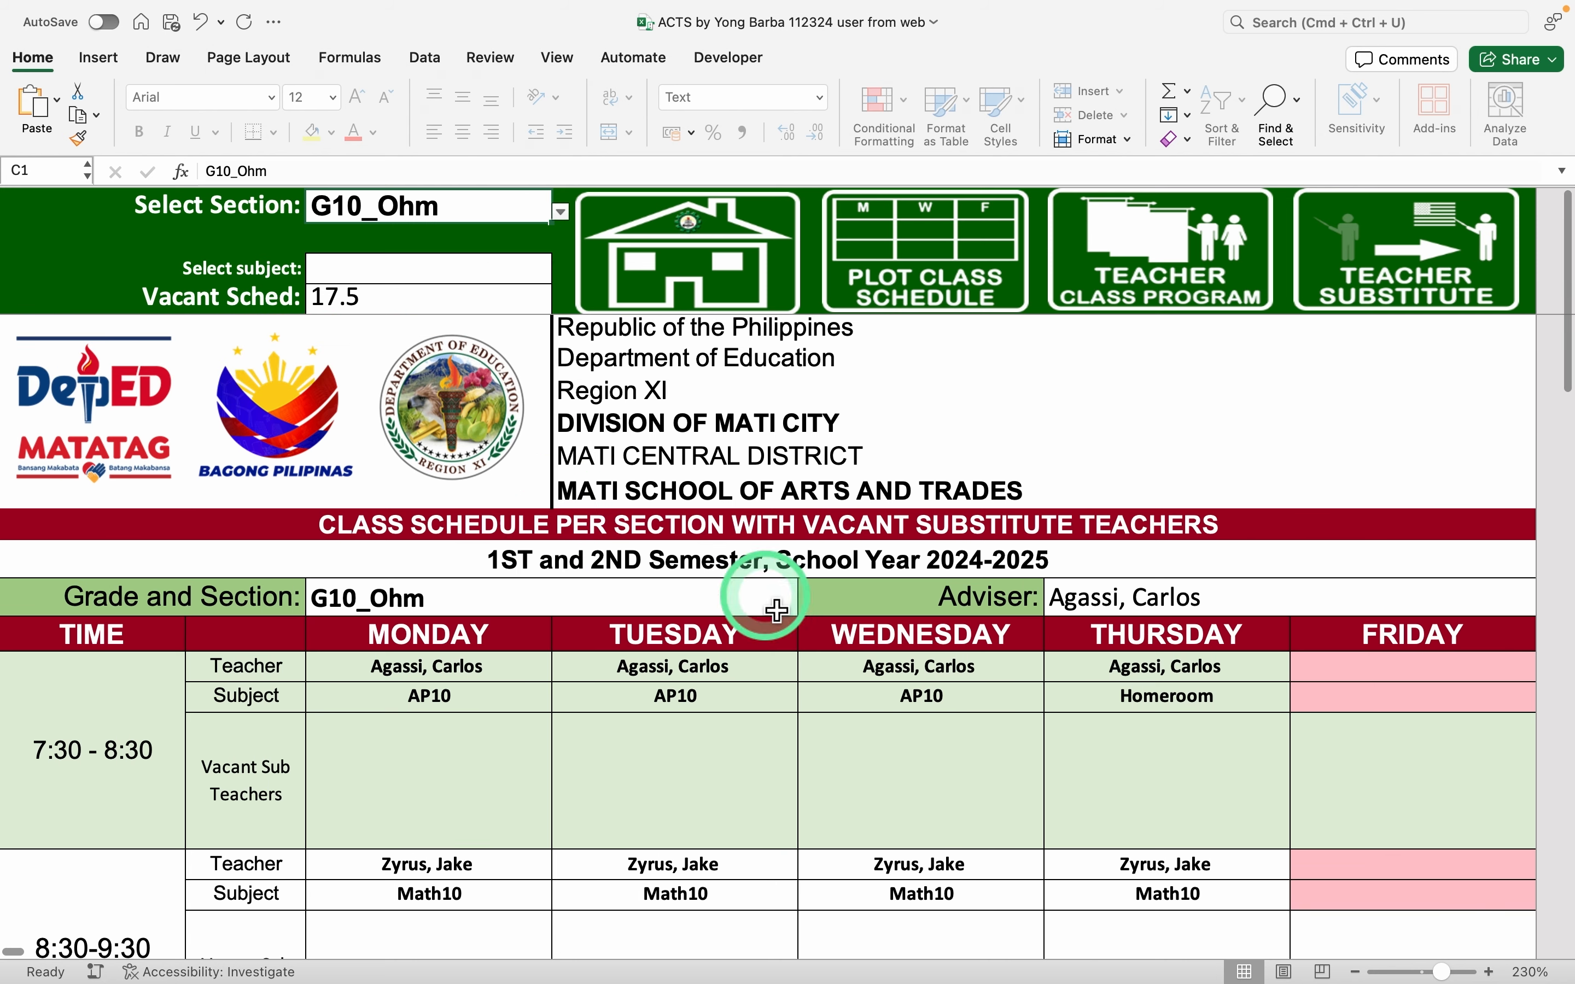
pyautogui.scroll(-15, 822, 696)
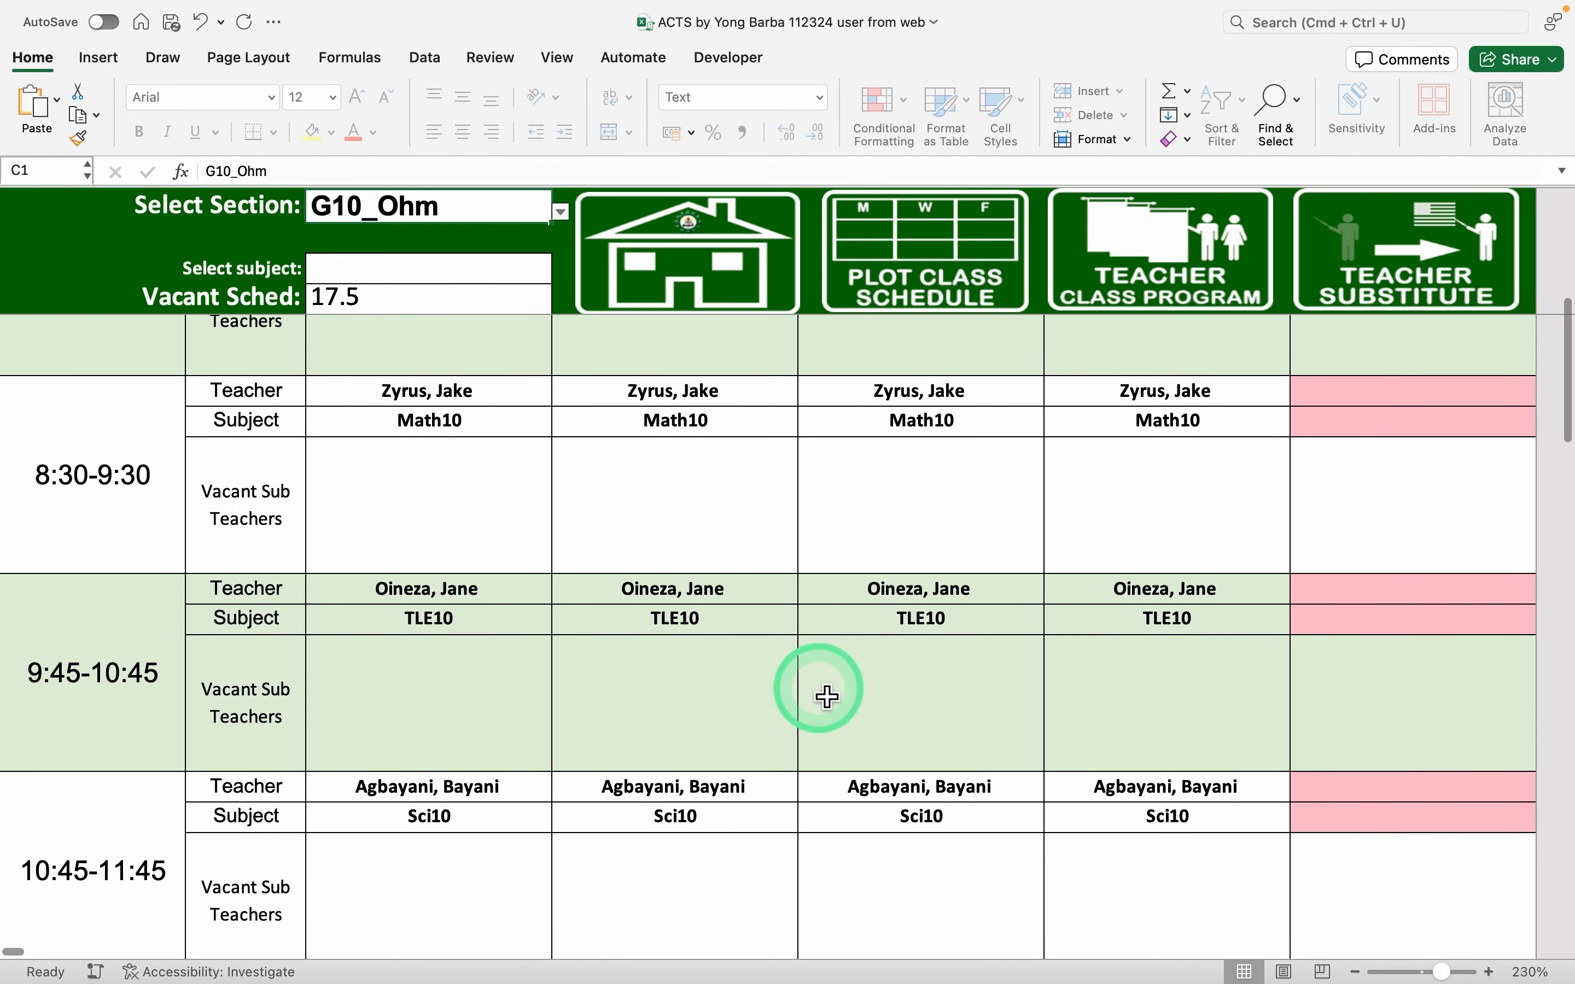
pyautogui.scroll(-10, 828, 696)
pyautogui.scroll(-3, 827, 696)
pyautogui.scroll(-5, 822, 696)
pyautogui.scroll(20, 822, 696)
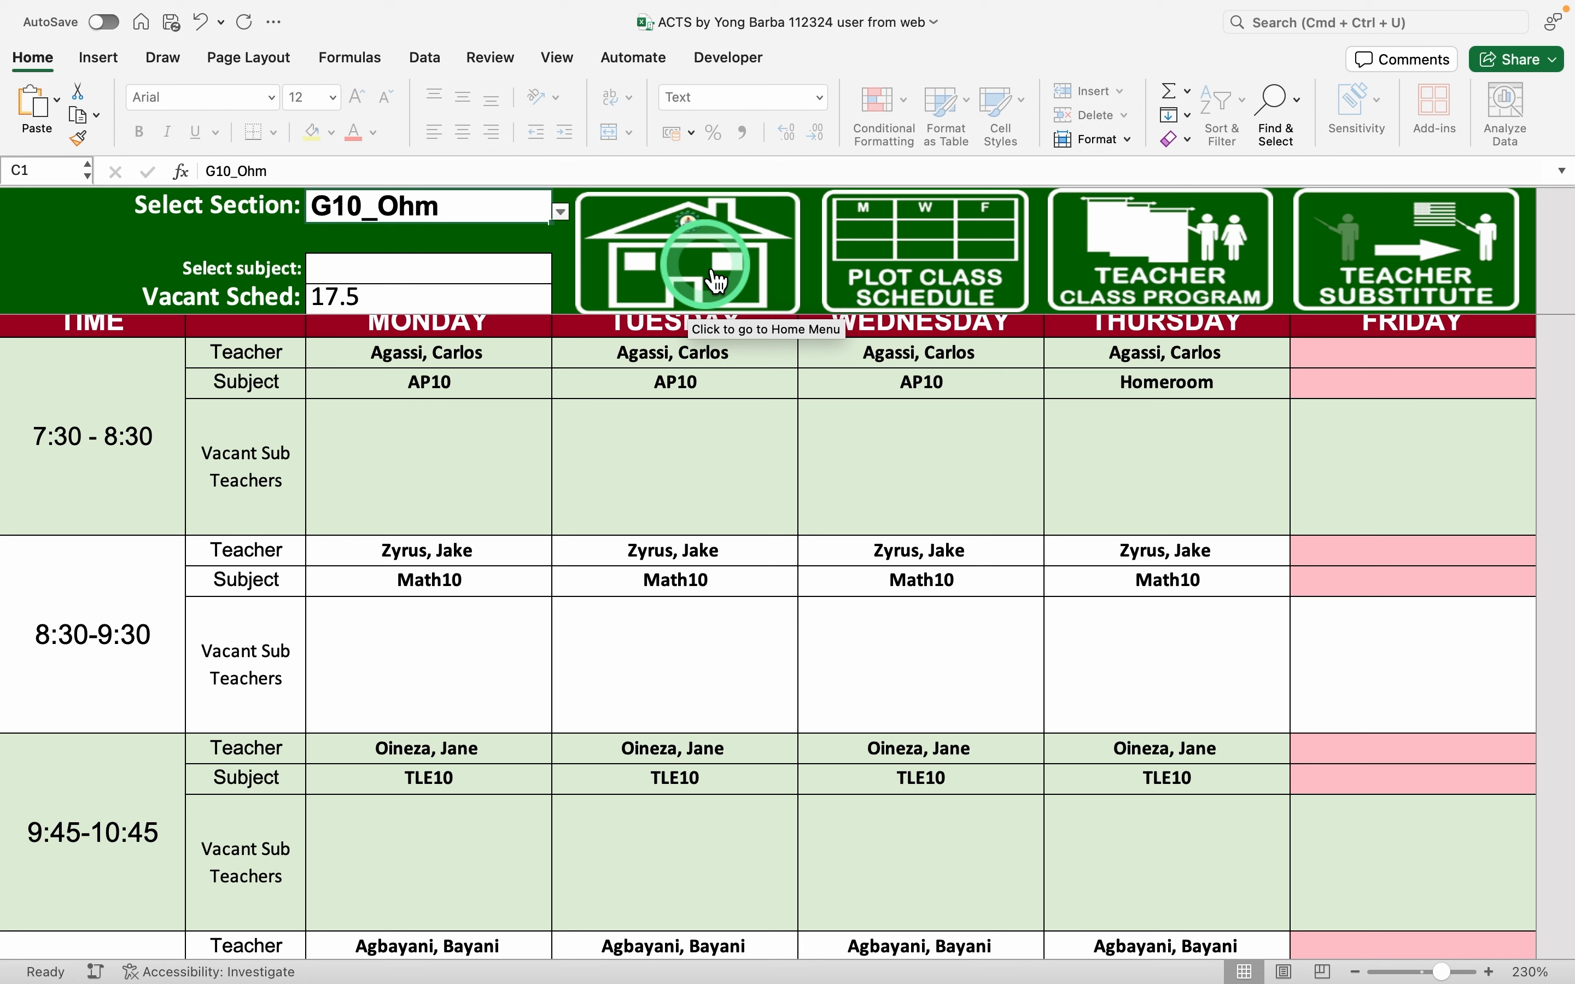
# Open the plot class schedule sheet and examine the G10_Ohm column across the day's time slots
pyautogui.click(930, 261)
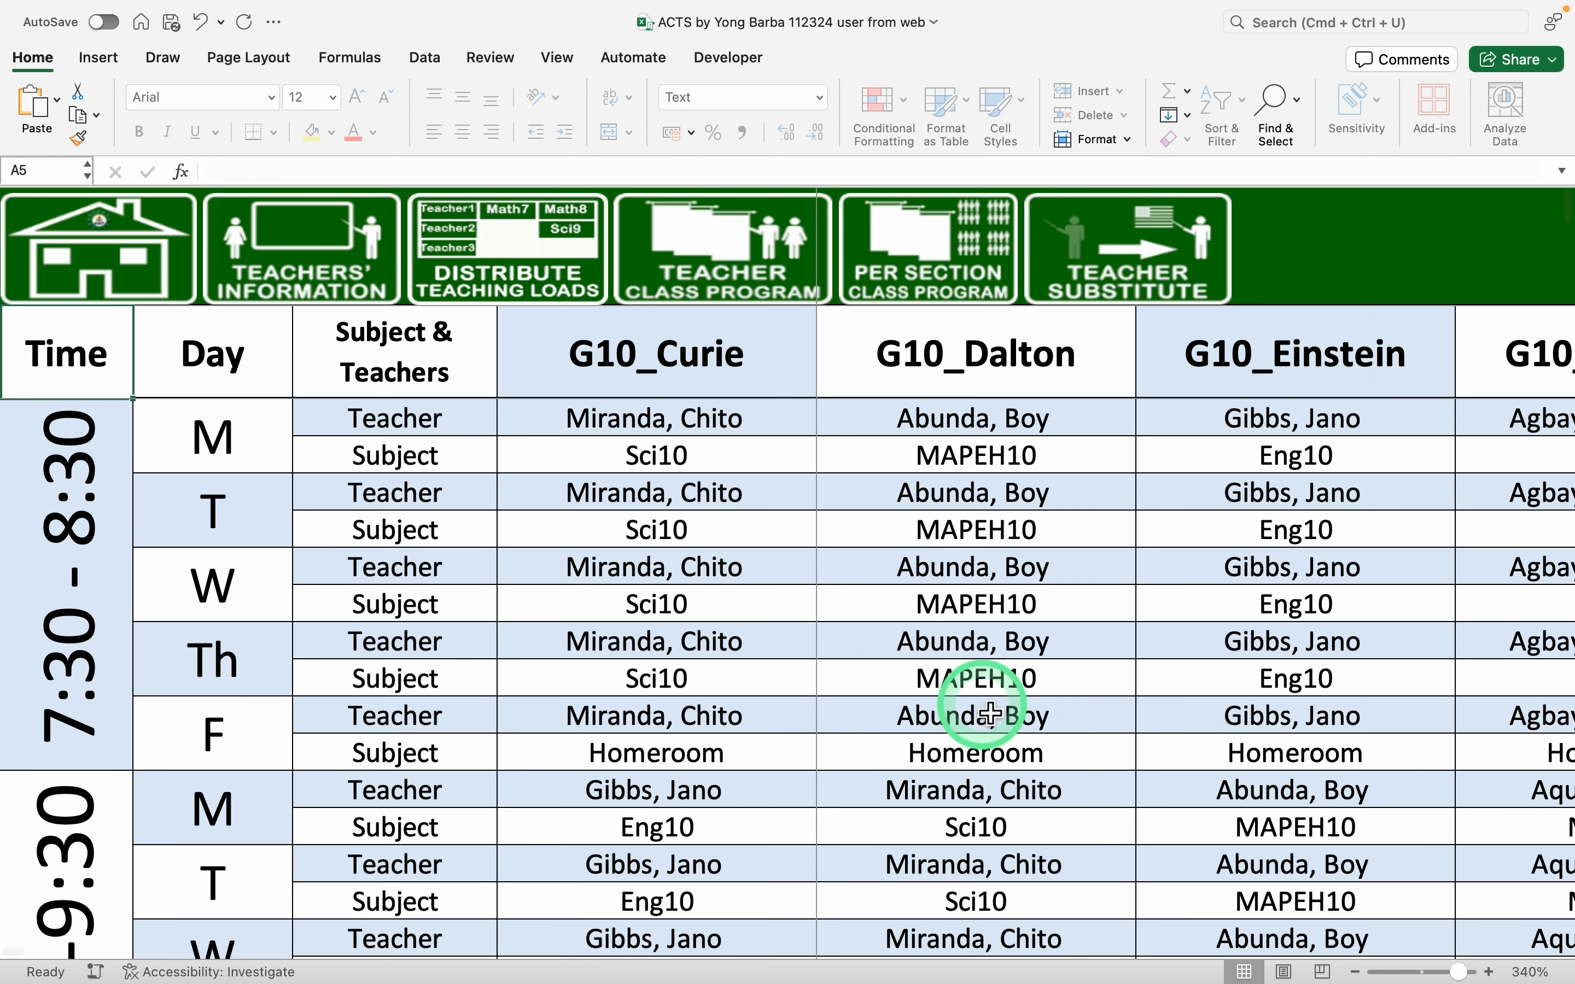
pyautogui.hscroll(10, 1036, 662)
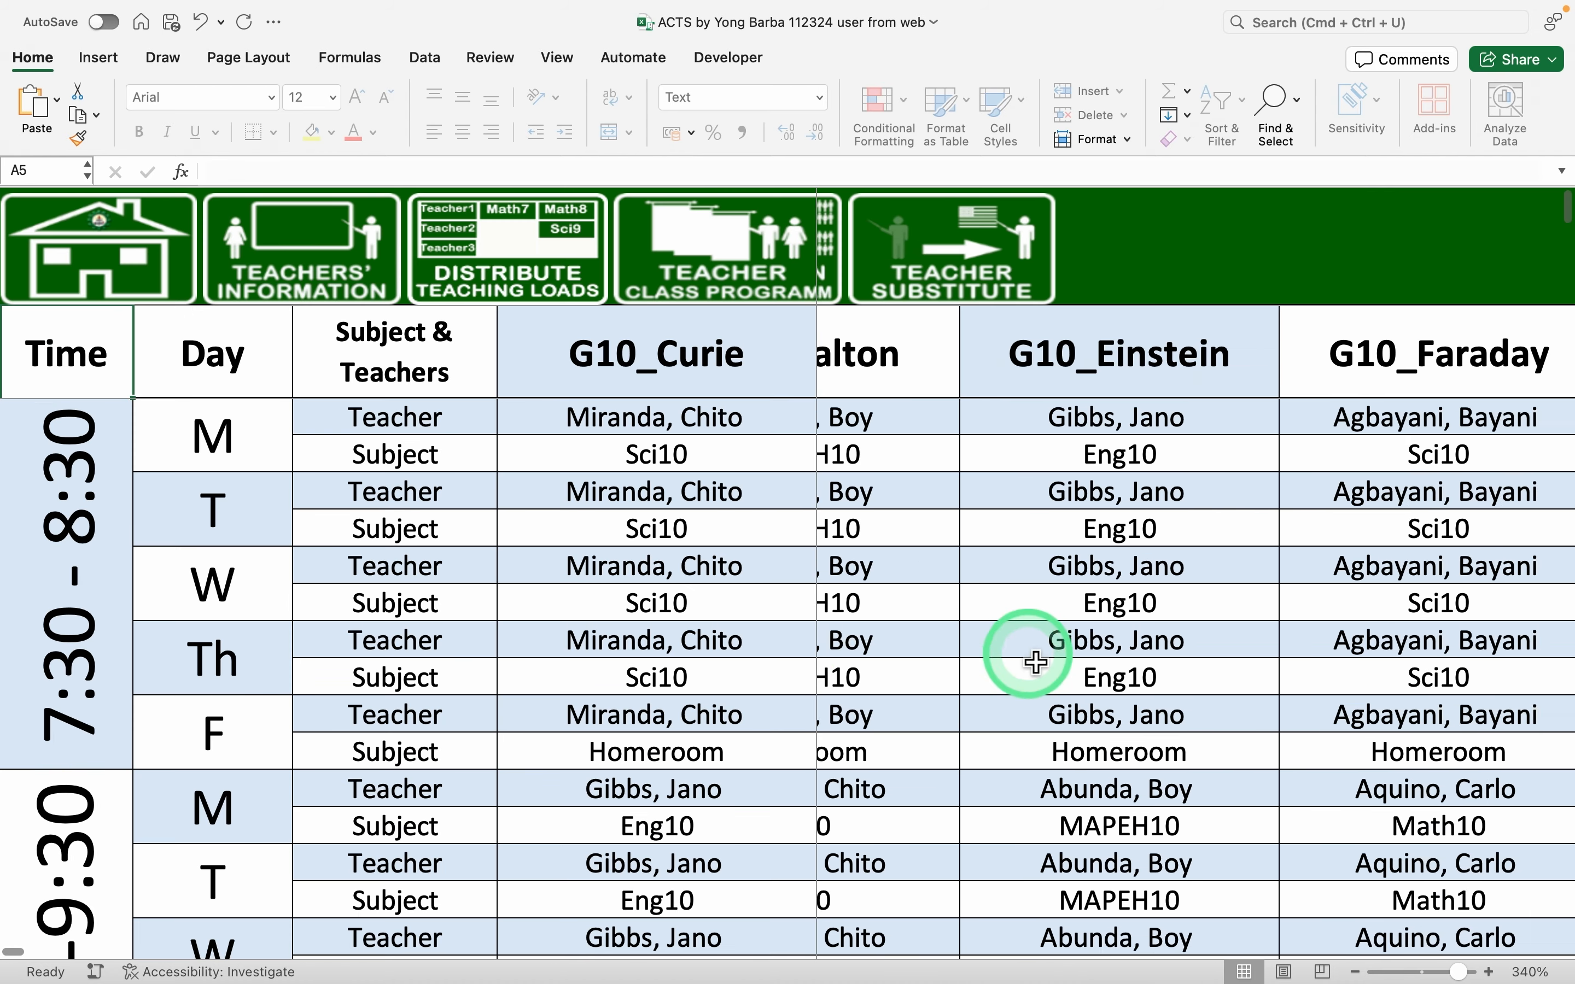
pyautogui.hscroll(6, 1036, 662)
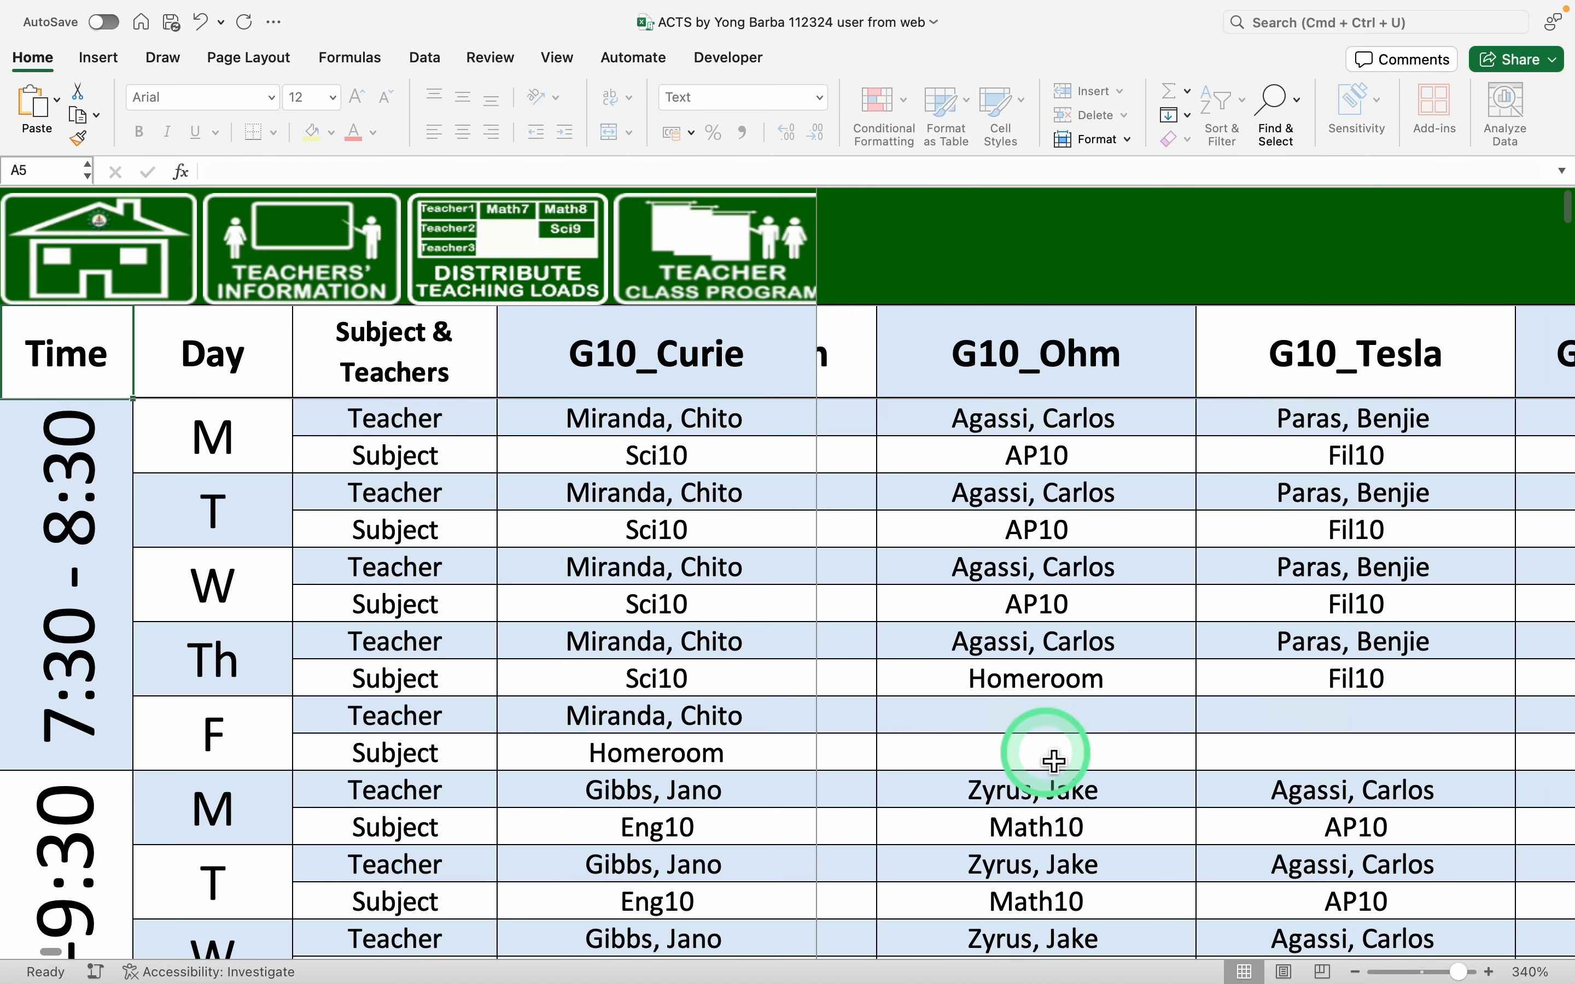
pyautogui.scroll(-5, 1054, 760)
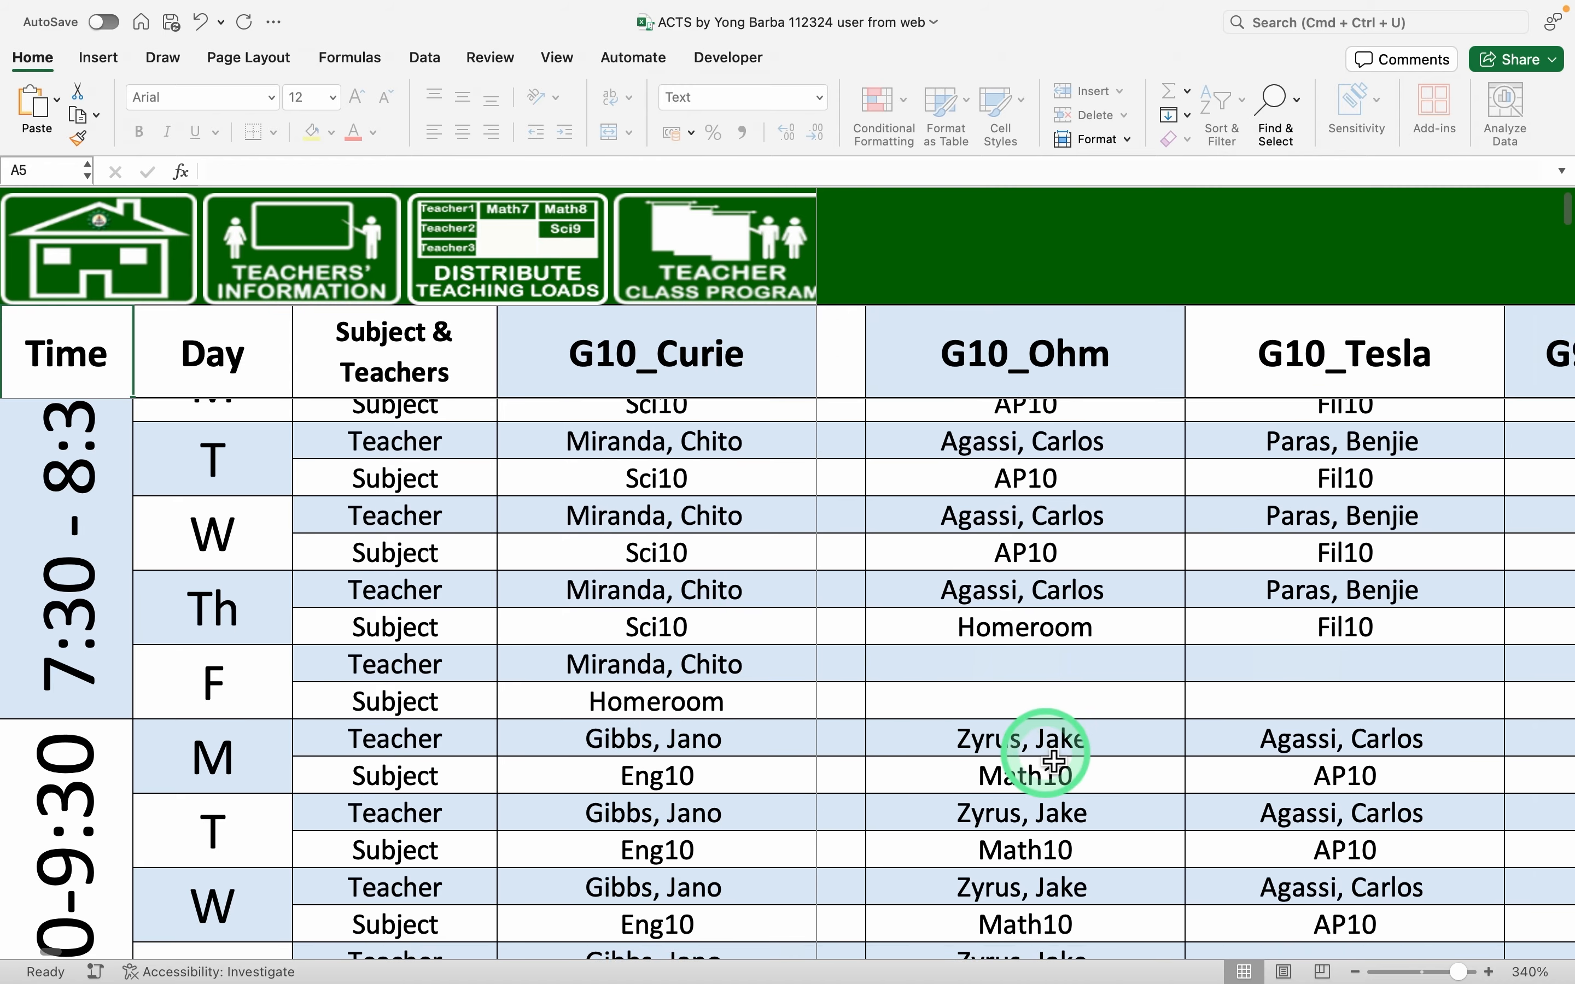
pyautogui.scroll(-8, 1054, 760)
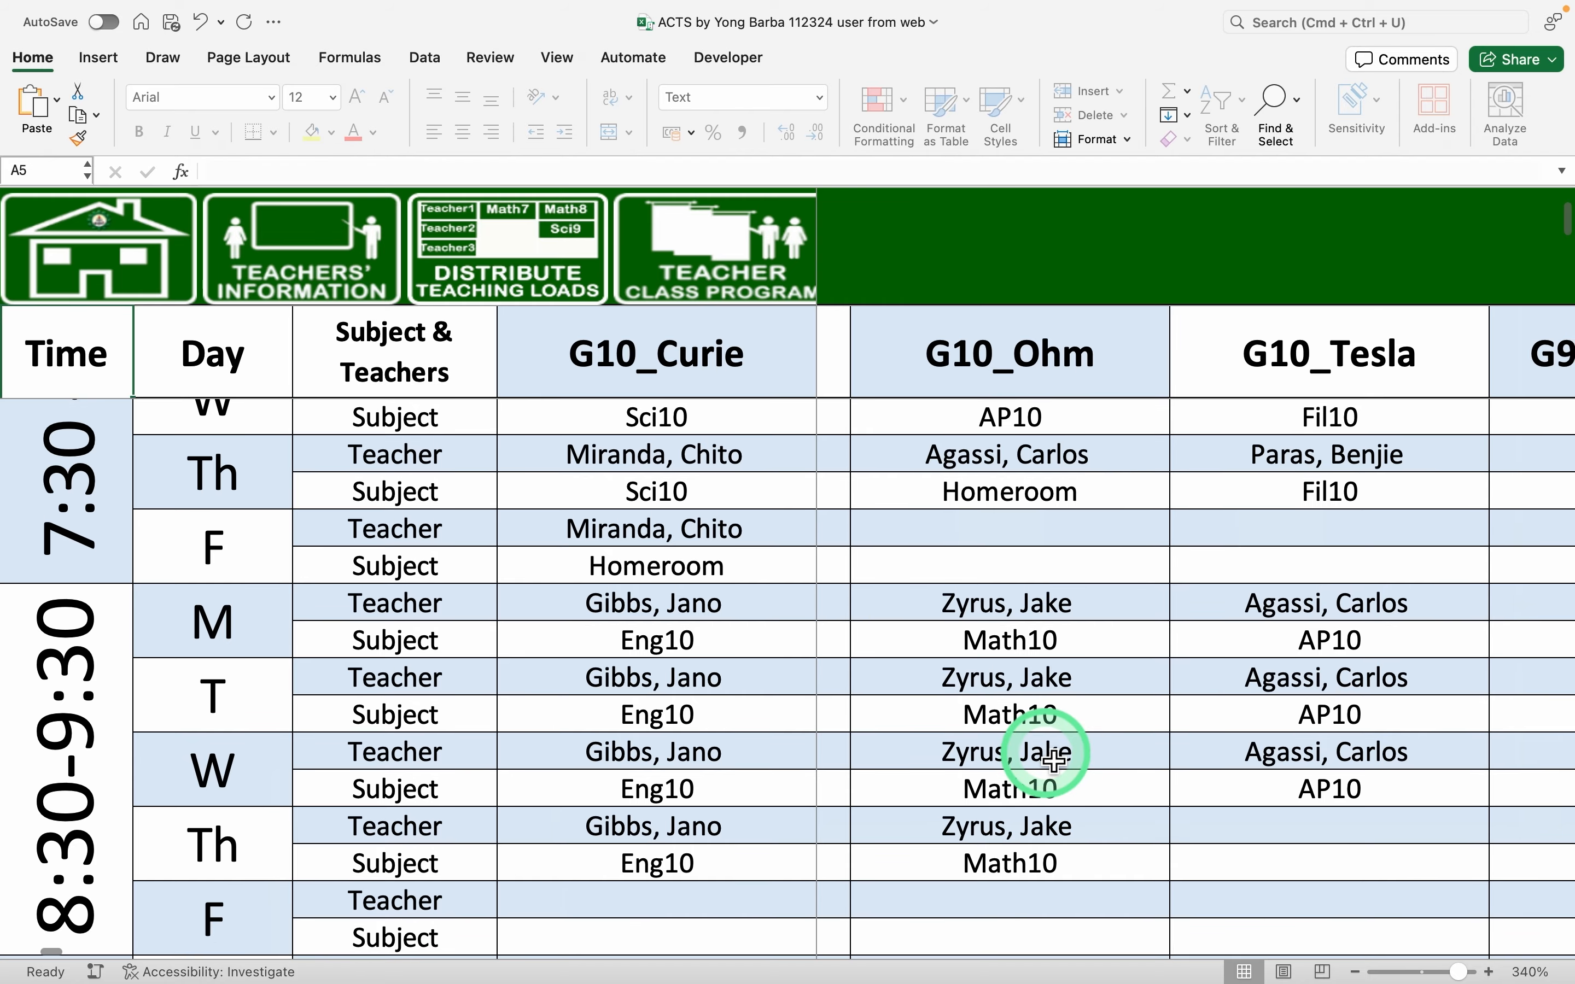
pyautogui.scroll(-20, 1054, 760)
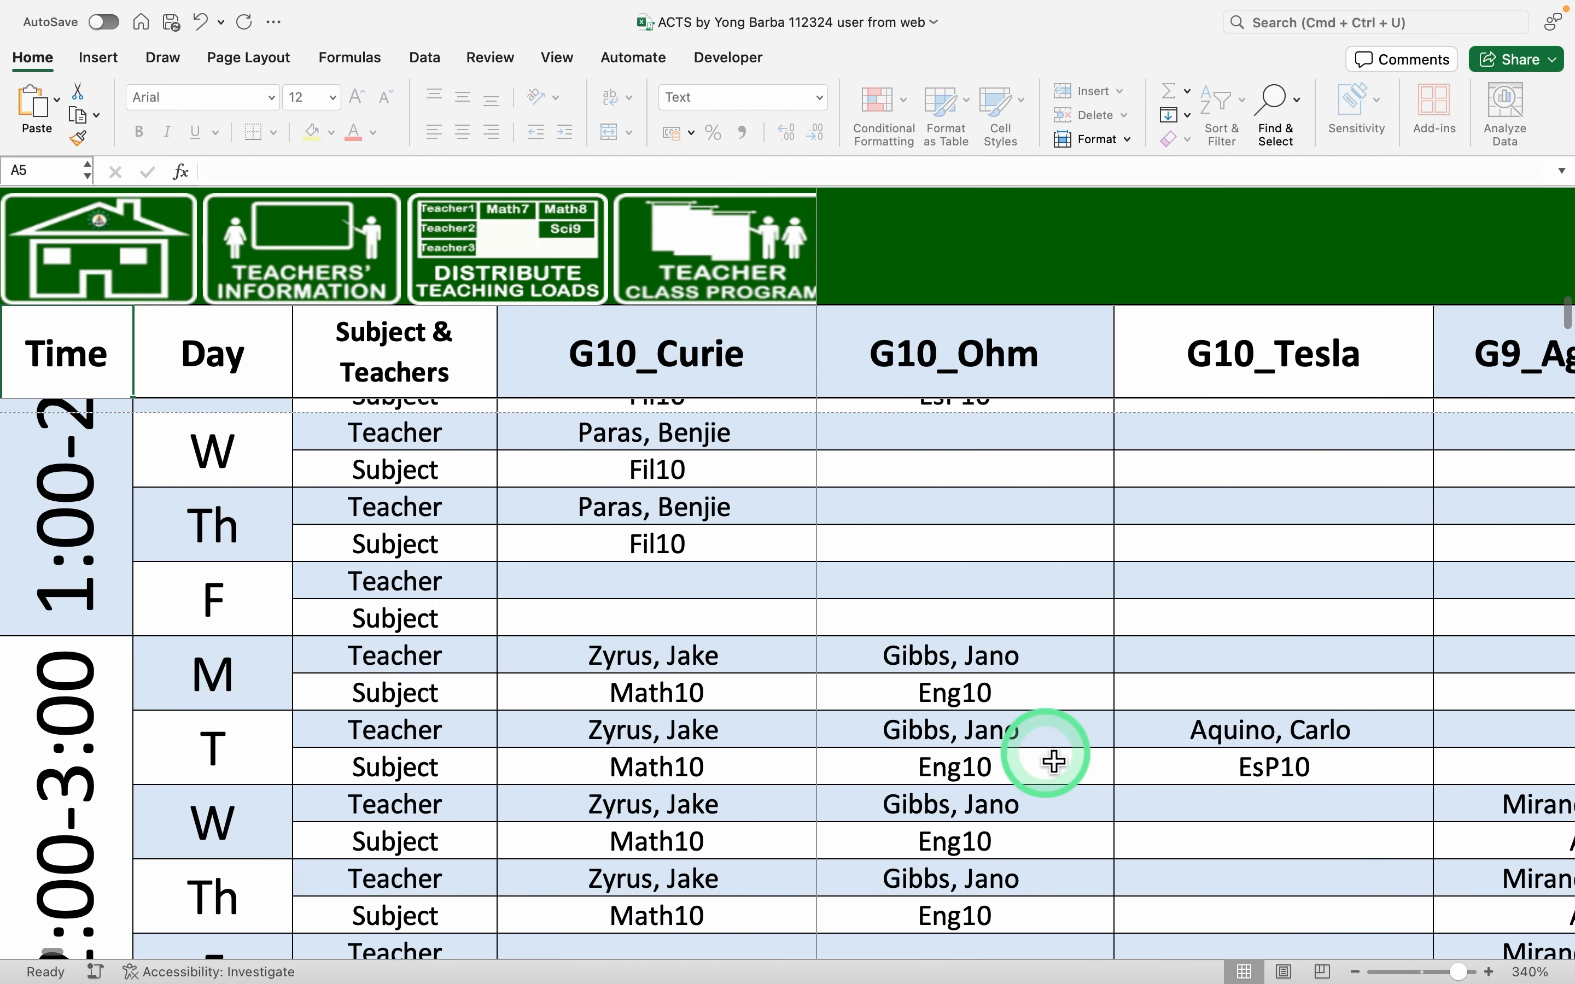
# Return to the per-section class program by way of the teacher class program and read G10_Ohm's timetable through the last period
pyautogui.click(664, 250)
pyautogui.click(1075, 254)
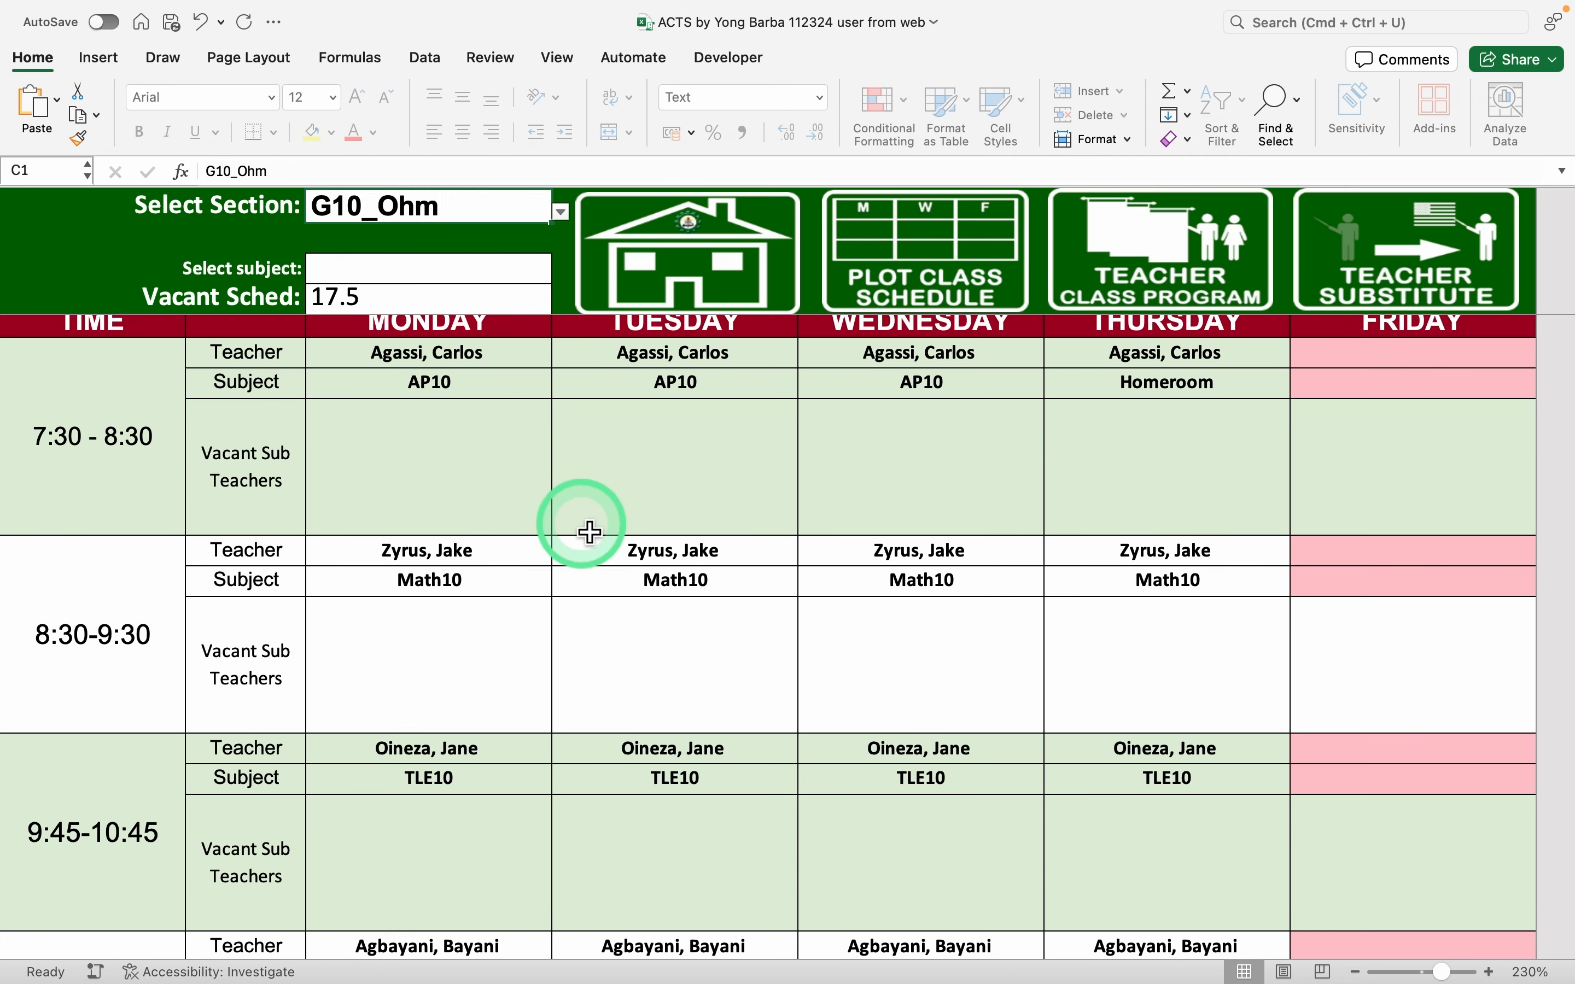
pyautogui.scroll(3, 850, 675)
pyautogui.scroll(-2, 850, 675)
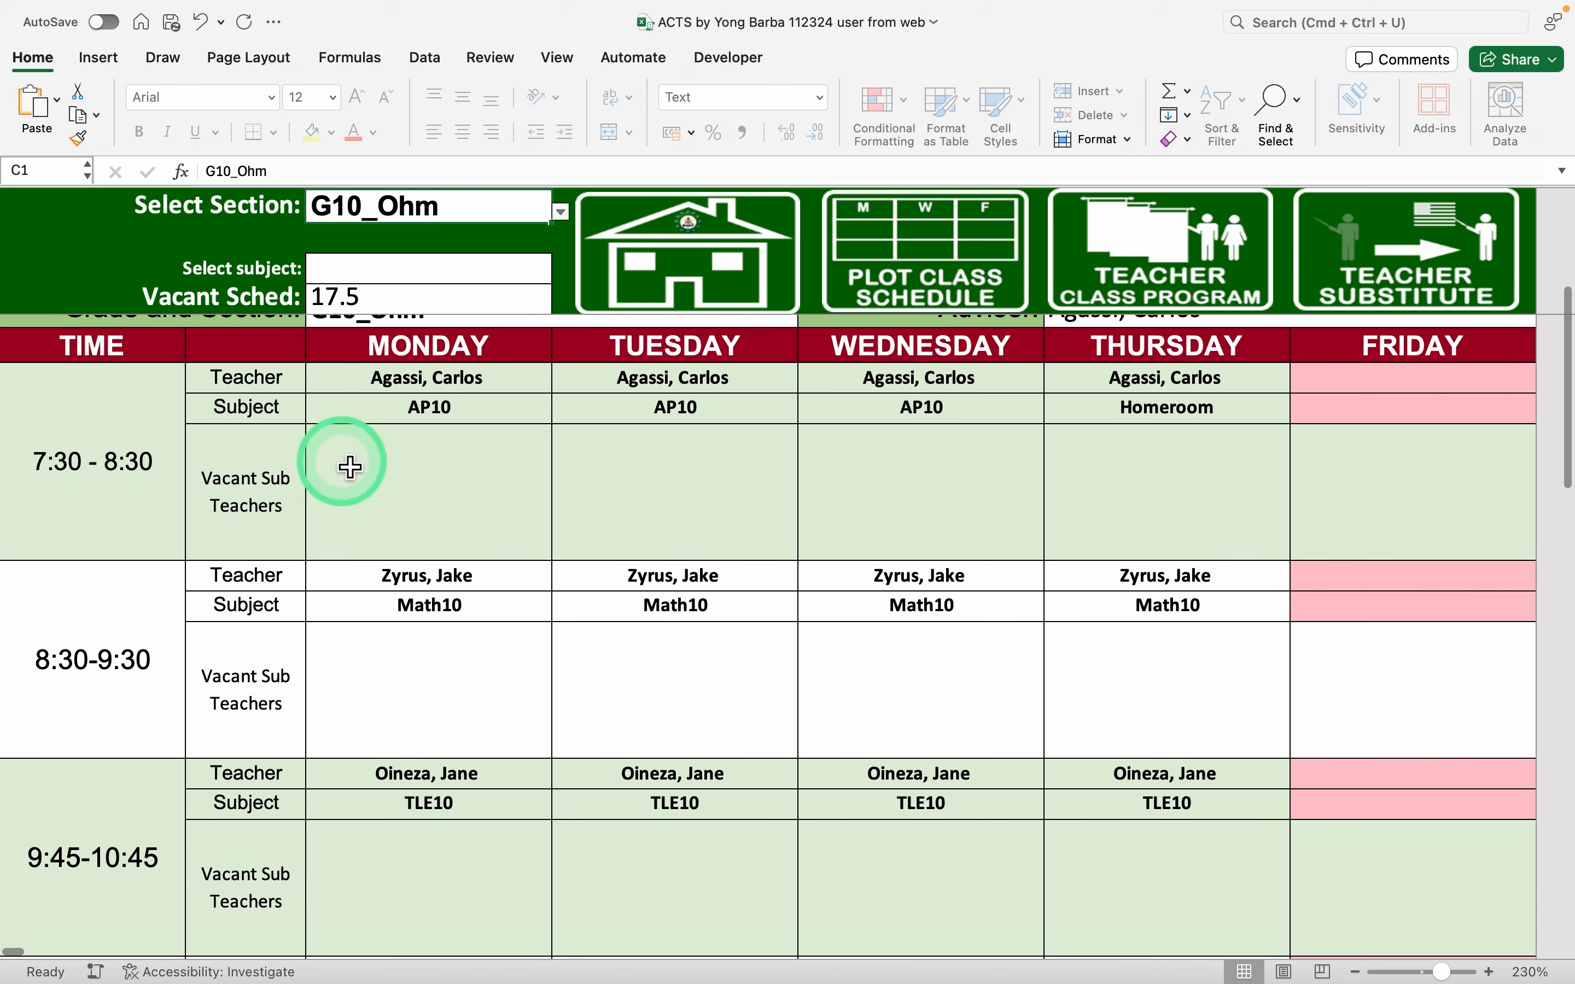
pyautogui.scroll(-2, 894, 616)
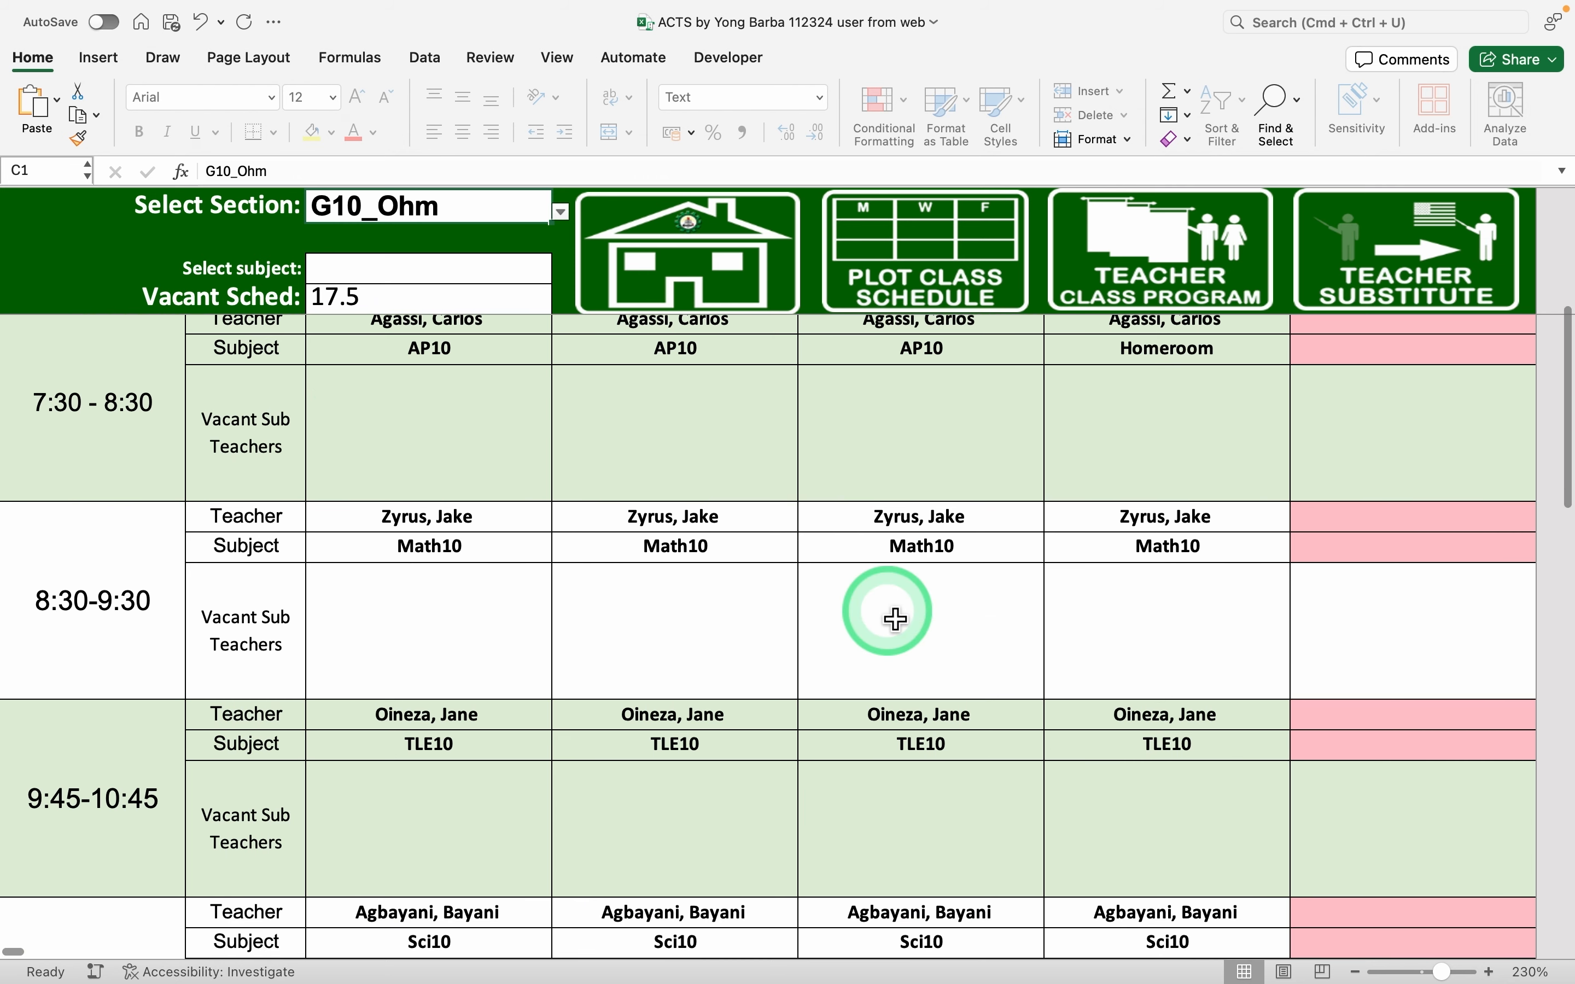
pyautogui.scroll(-6, 895, 618)
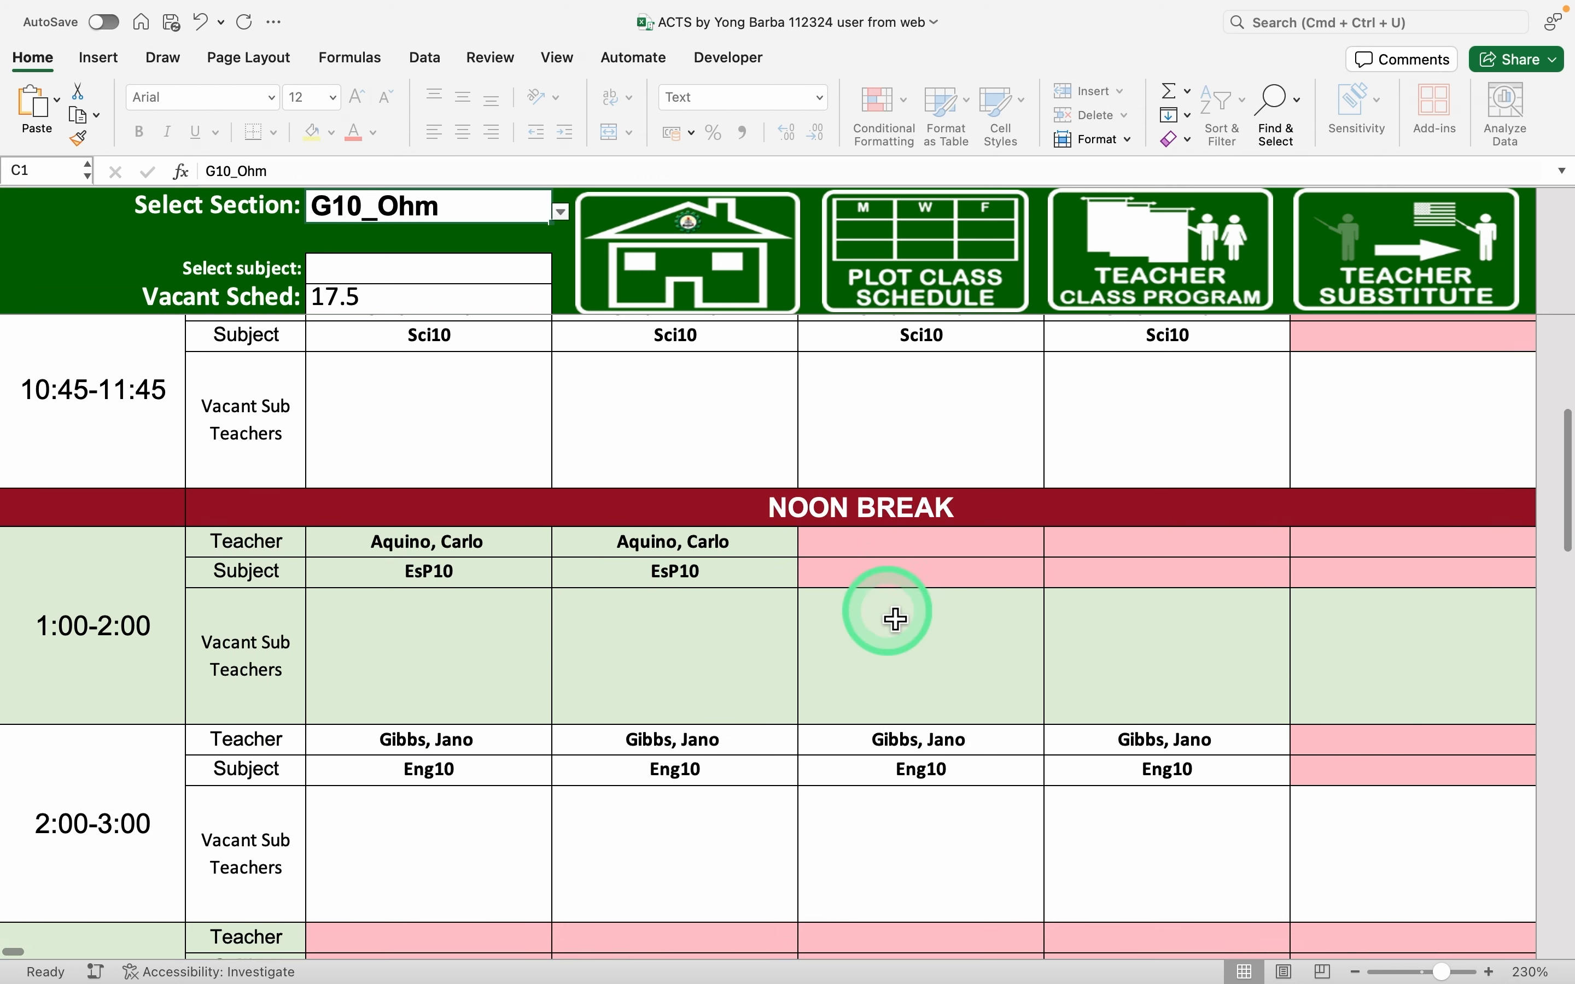
pyautogui.scroll(-6, 896, 618)
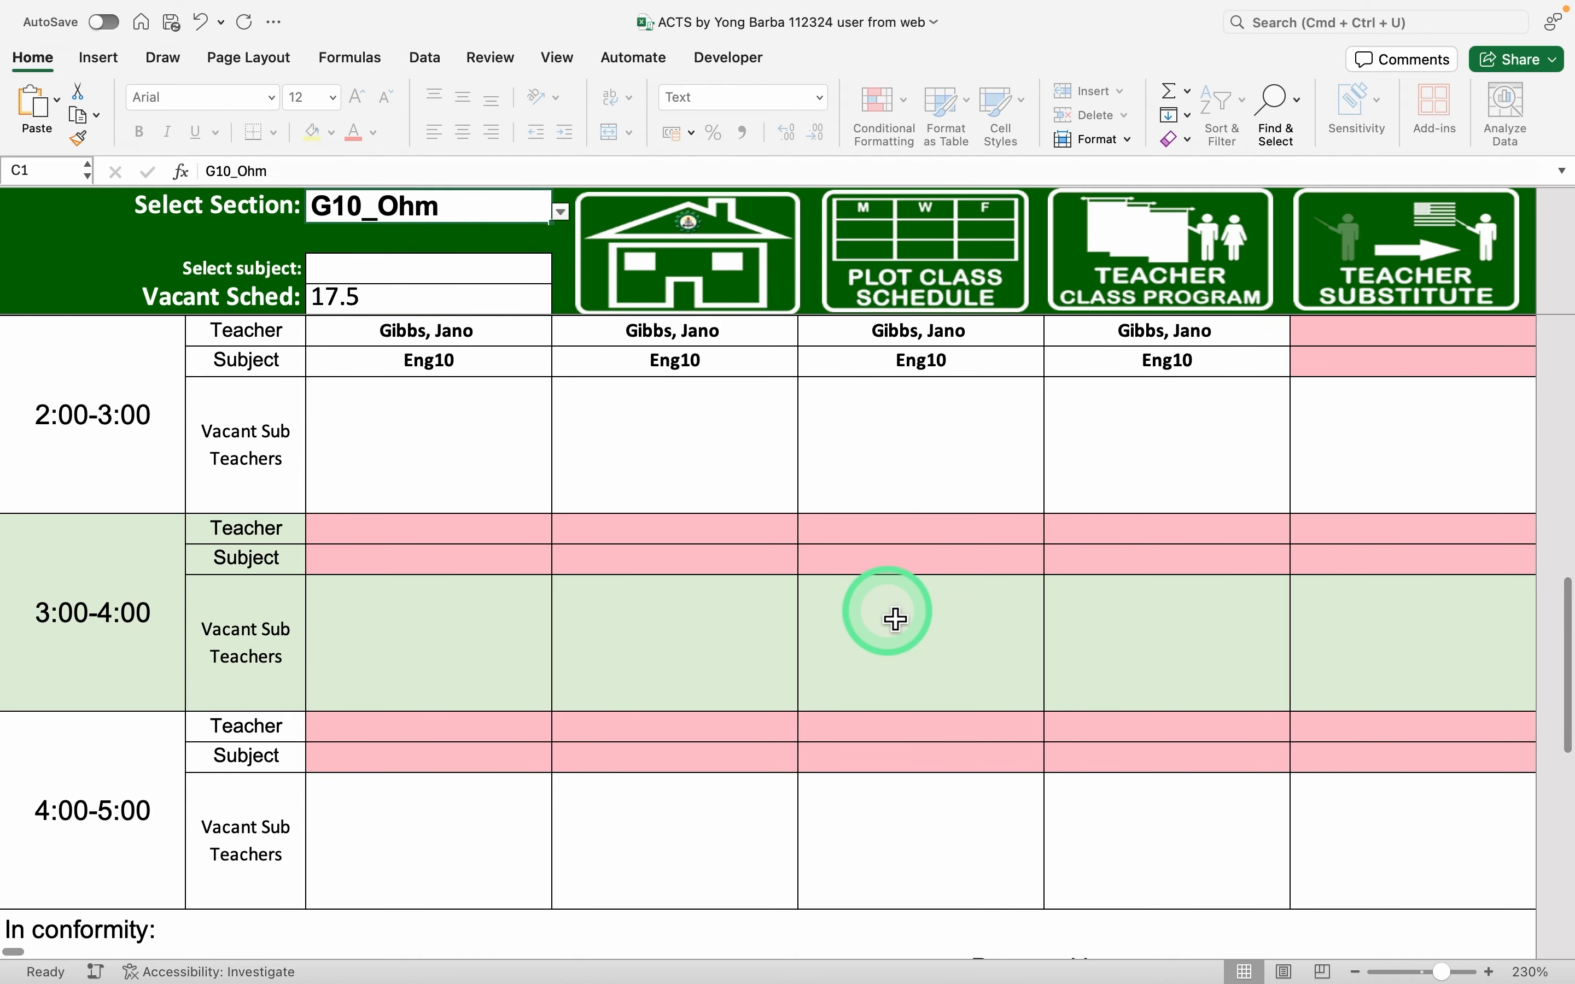
# Examine the pink vacant slots in G10_Ohm's timetable, including the Friday column and the afternoon periods
pyautogui.scroll(2, 896, 619)
pyautogui.scroll(-2, 895, 619)
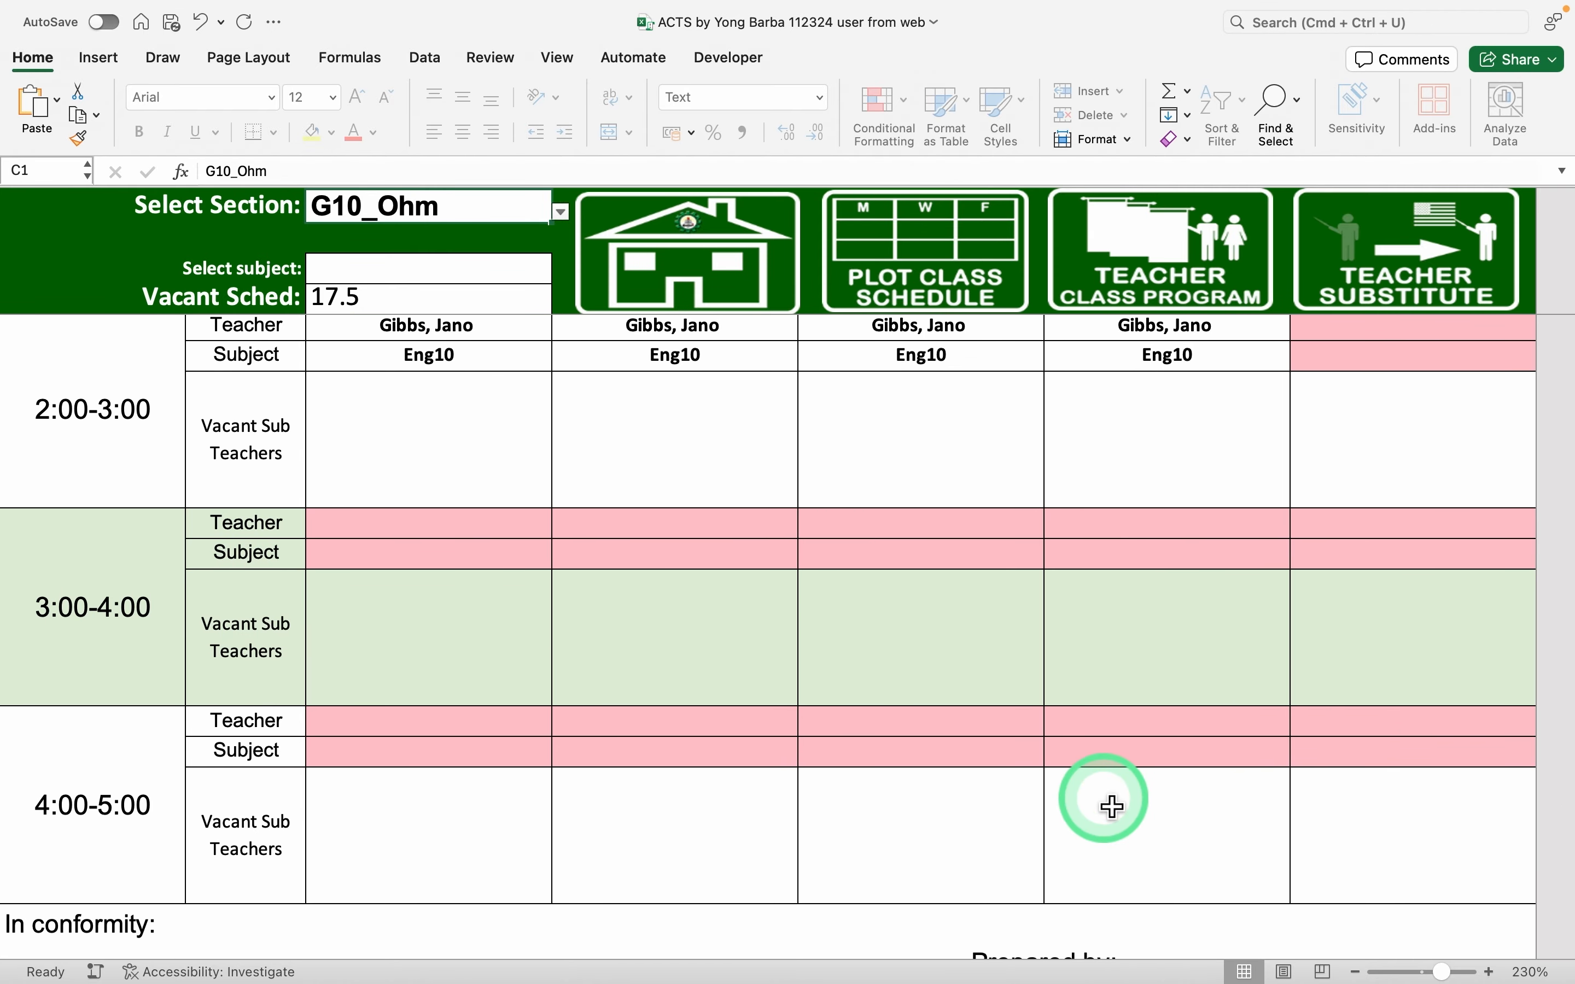
pyautogui.scroll(3, 1110, 809)
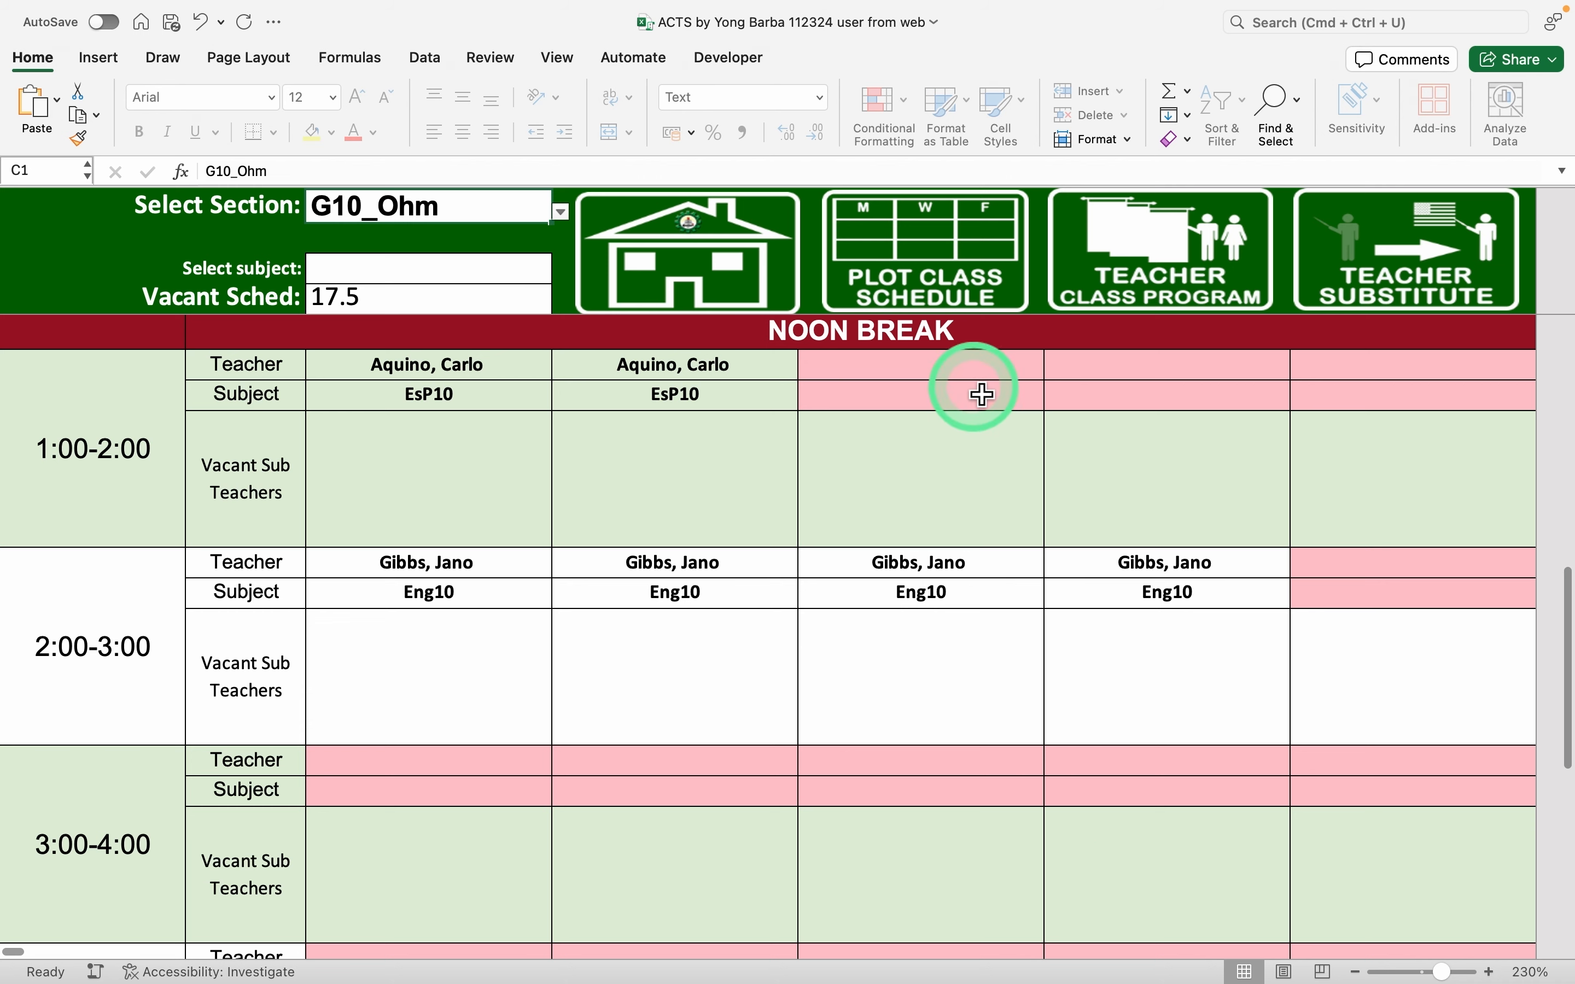
pyautogui.scroll(9, 1228, 468)
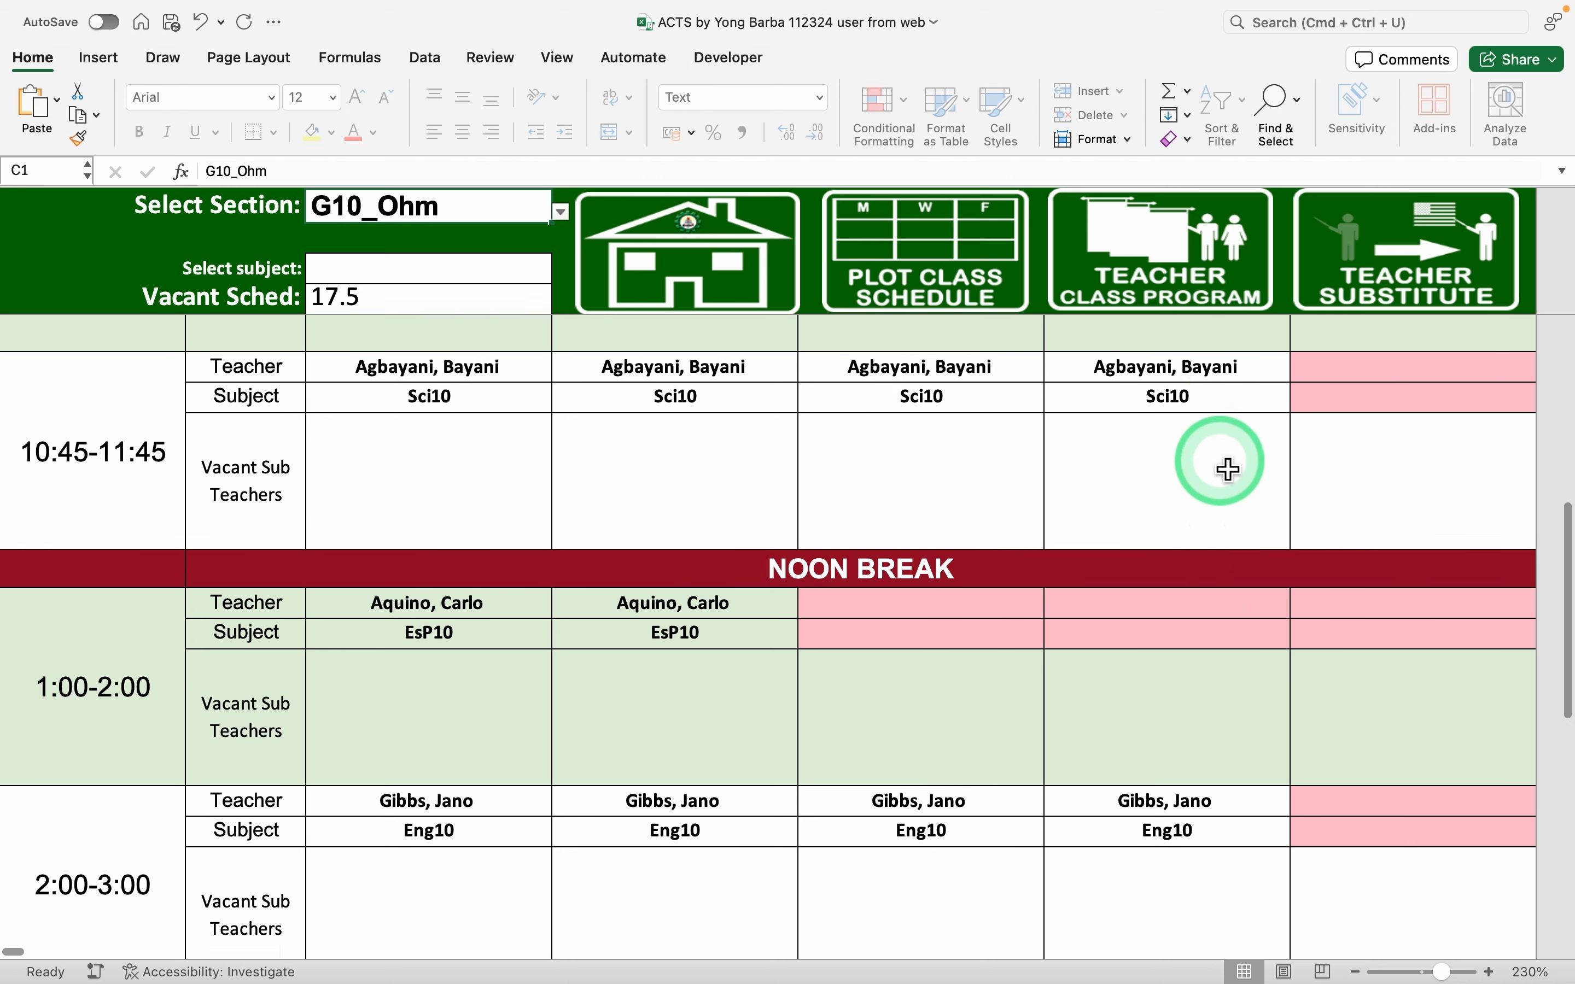
pyautogui.scroll(5, 1228, 469)
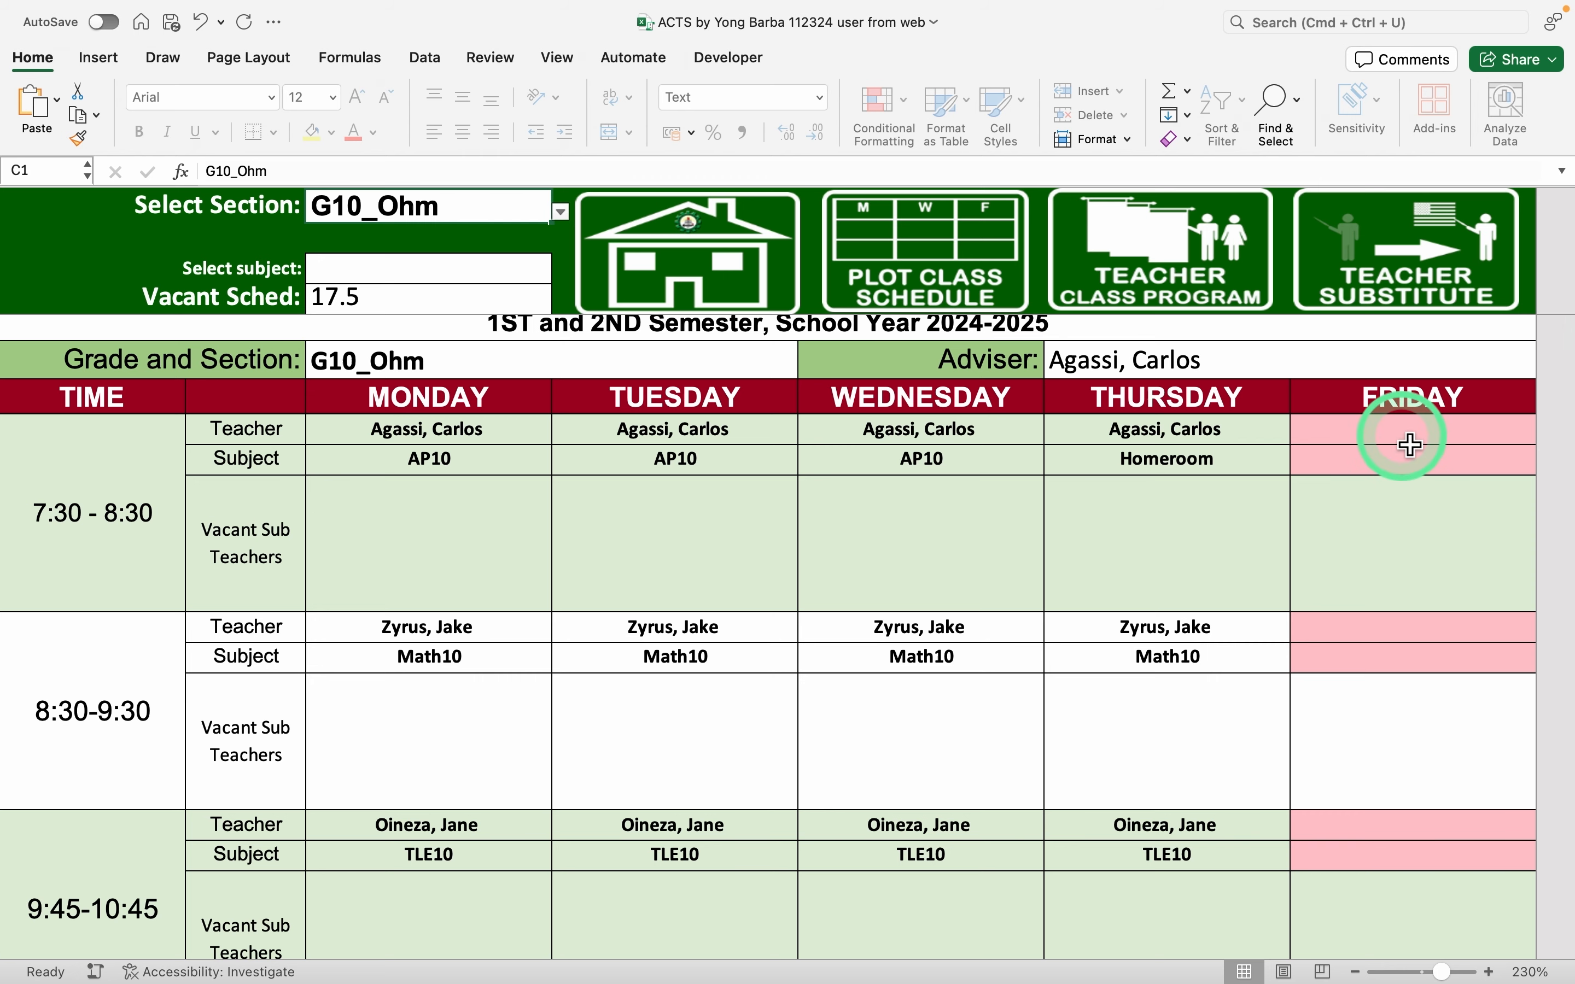
pyautogui.scroll(-20, 1223, 580)
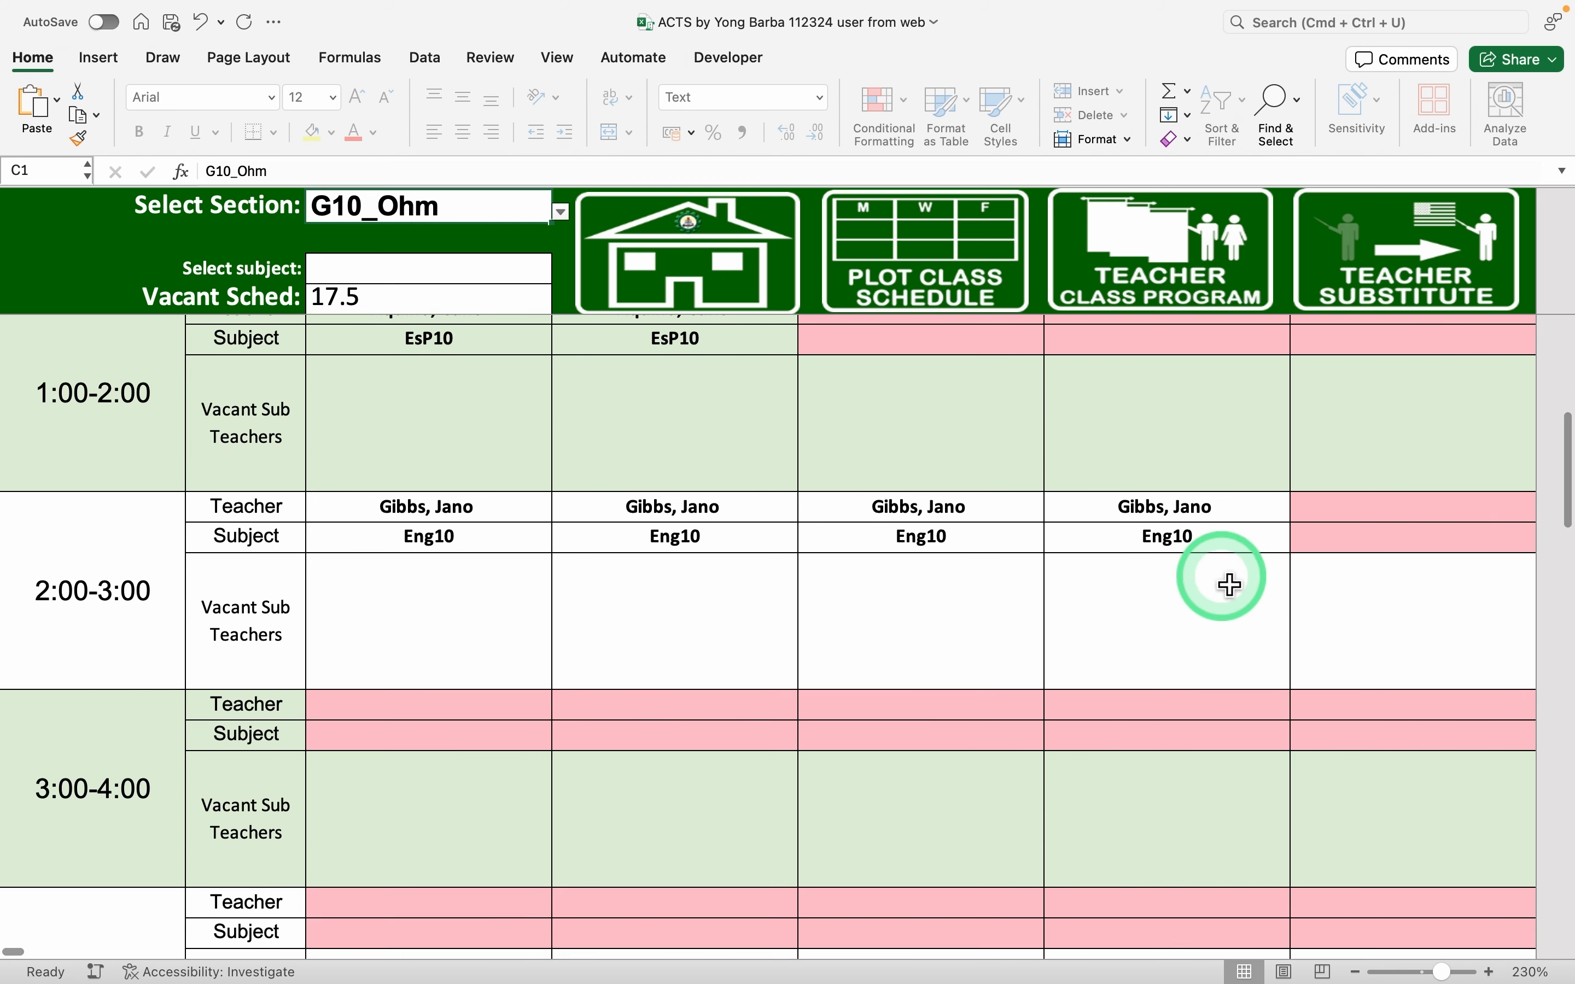
pyautogui.scroll(20, 1224, 580)
pyautogui.scroll(-5, 1117, 560)
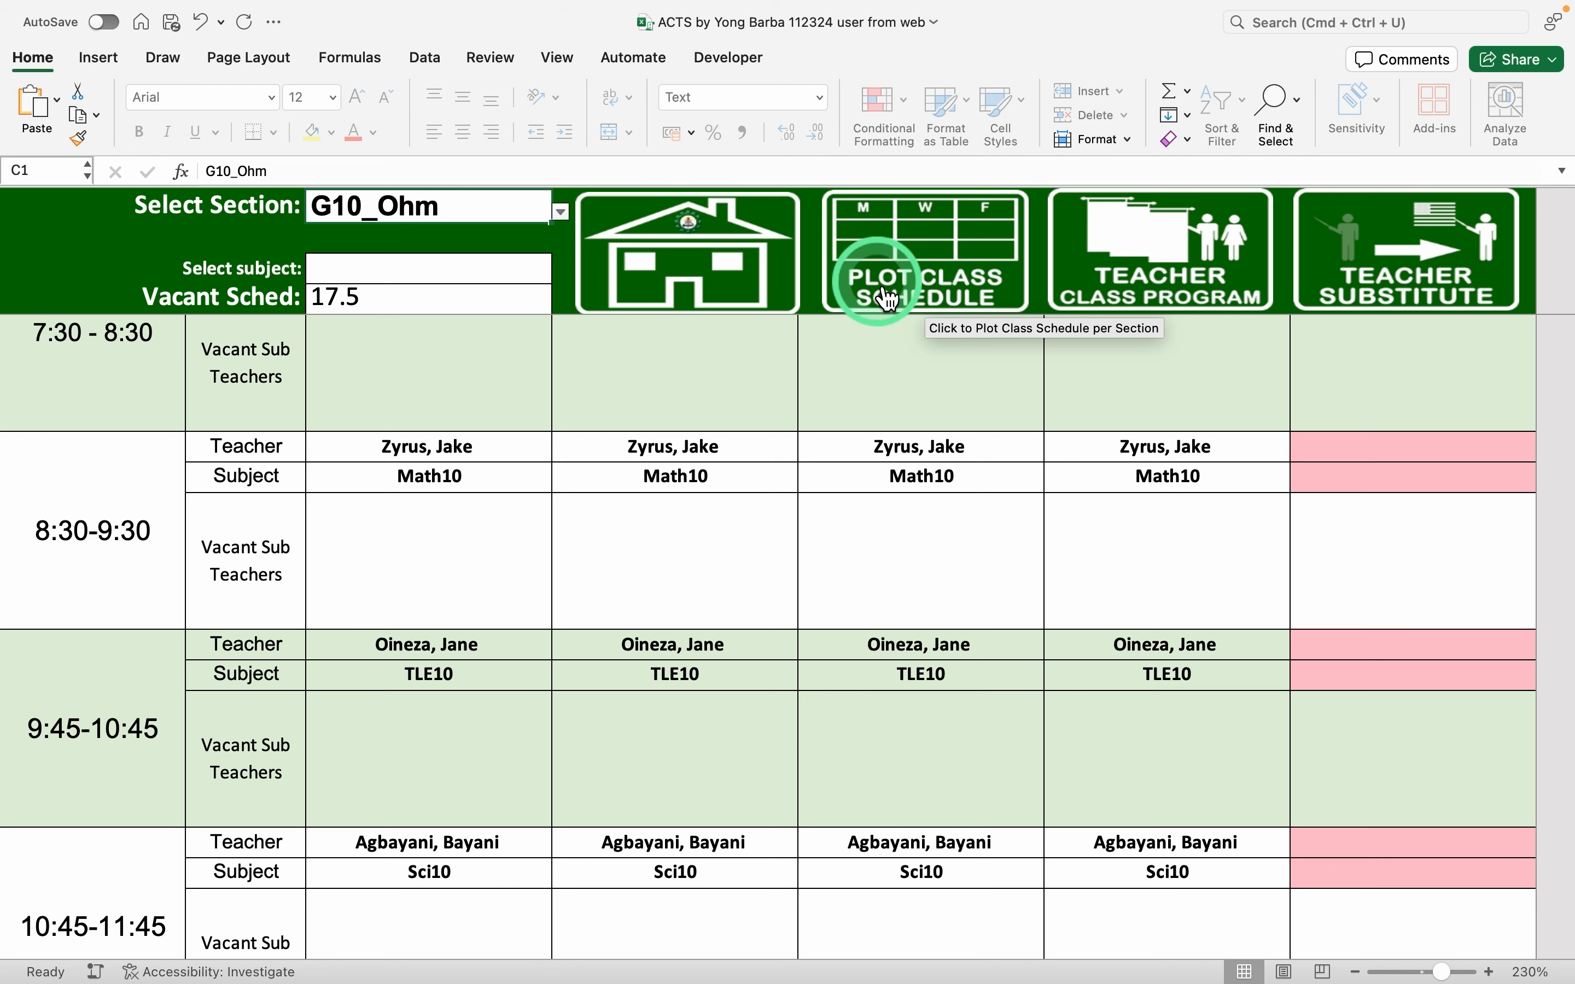
# Go back to the home menu and open the teachers' information sheet
pyautogui.click(729, 284)
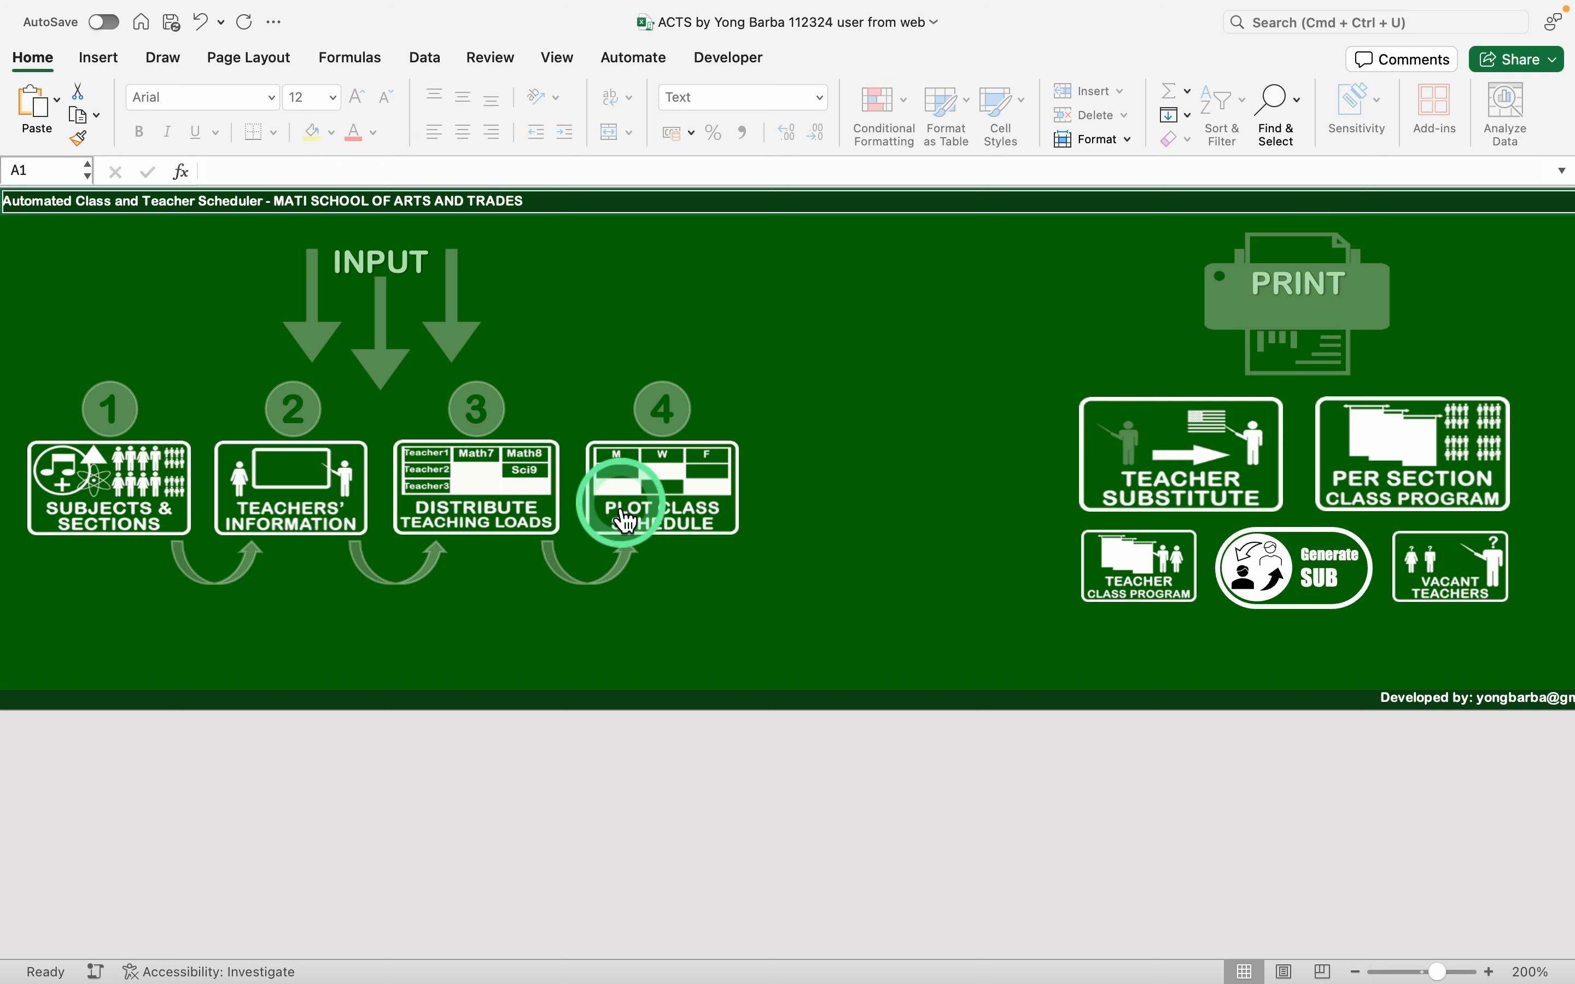
pyautogui.click(263, 518)
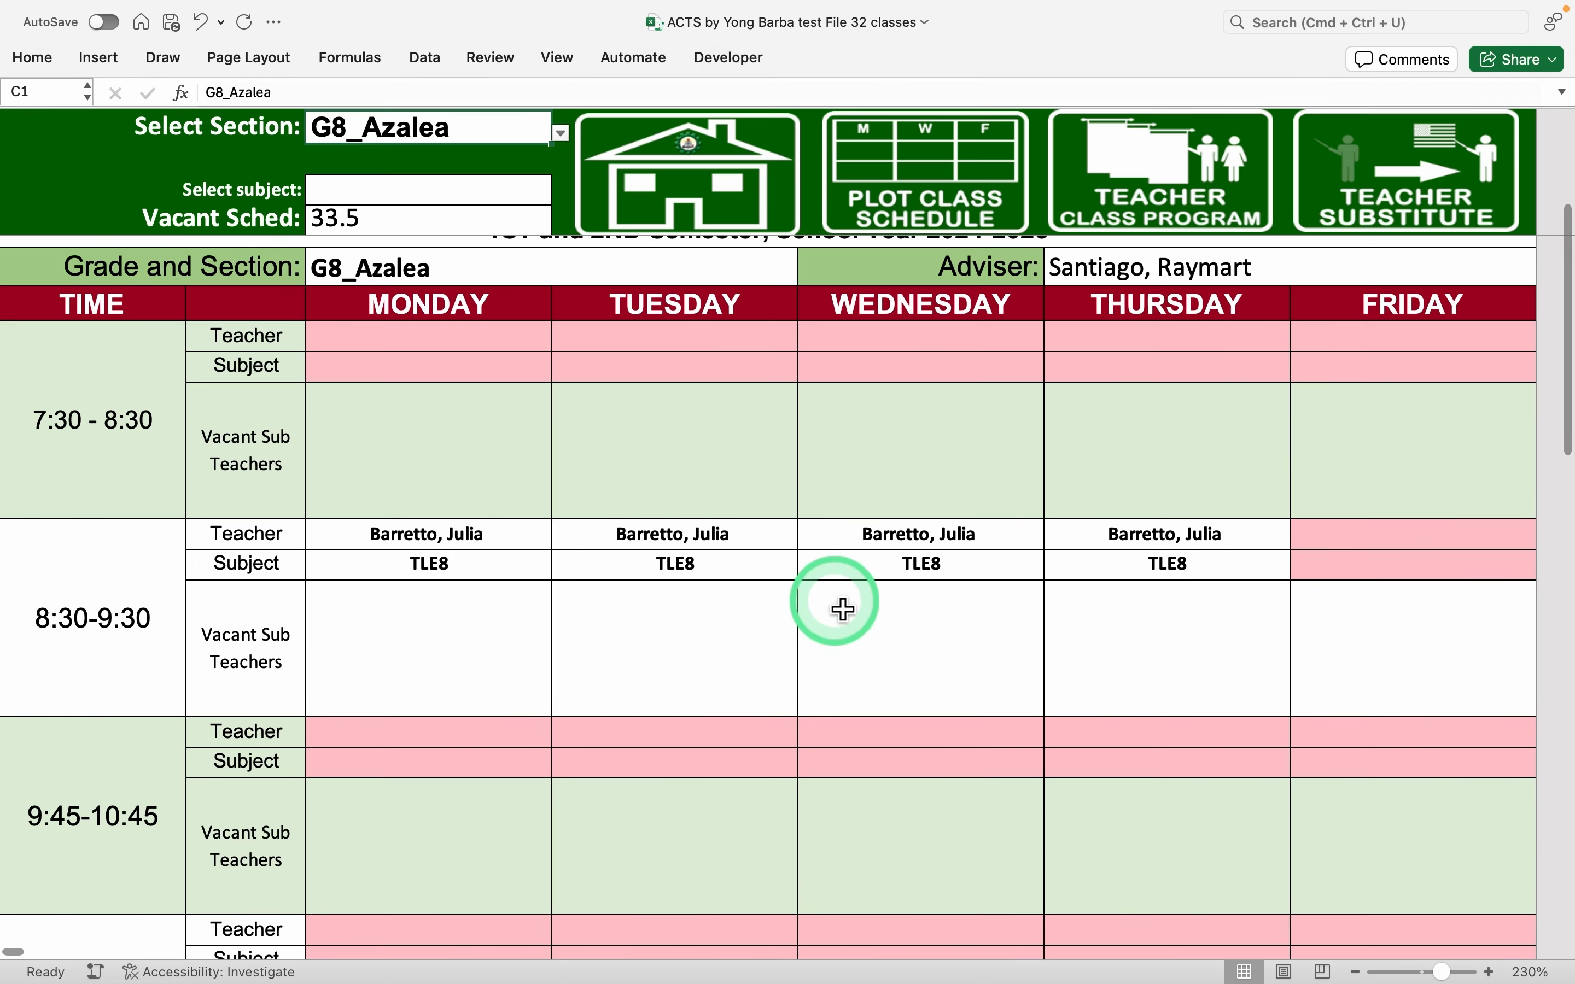
# Examine the vacant and filled periods of the G8_Azalea section schedule in the 32-class test workbook
pyautogui.scroll(-10, 844, 609)
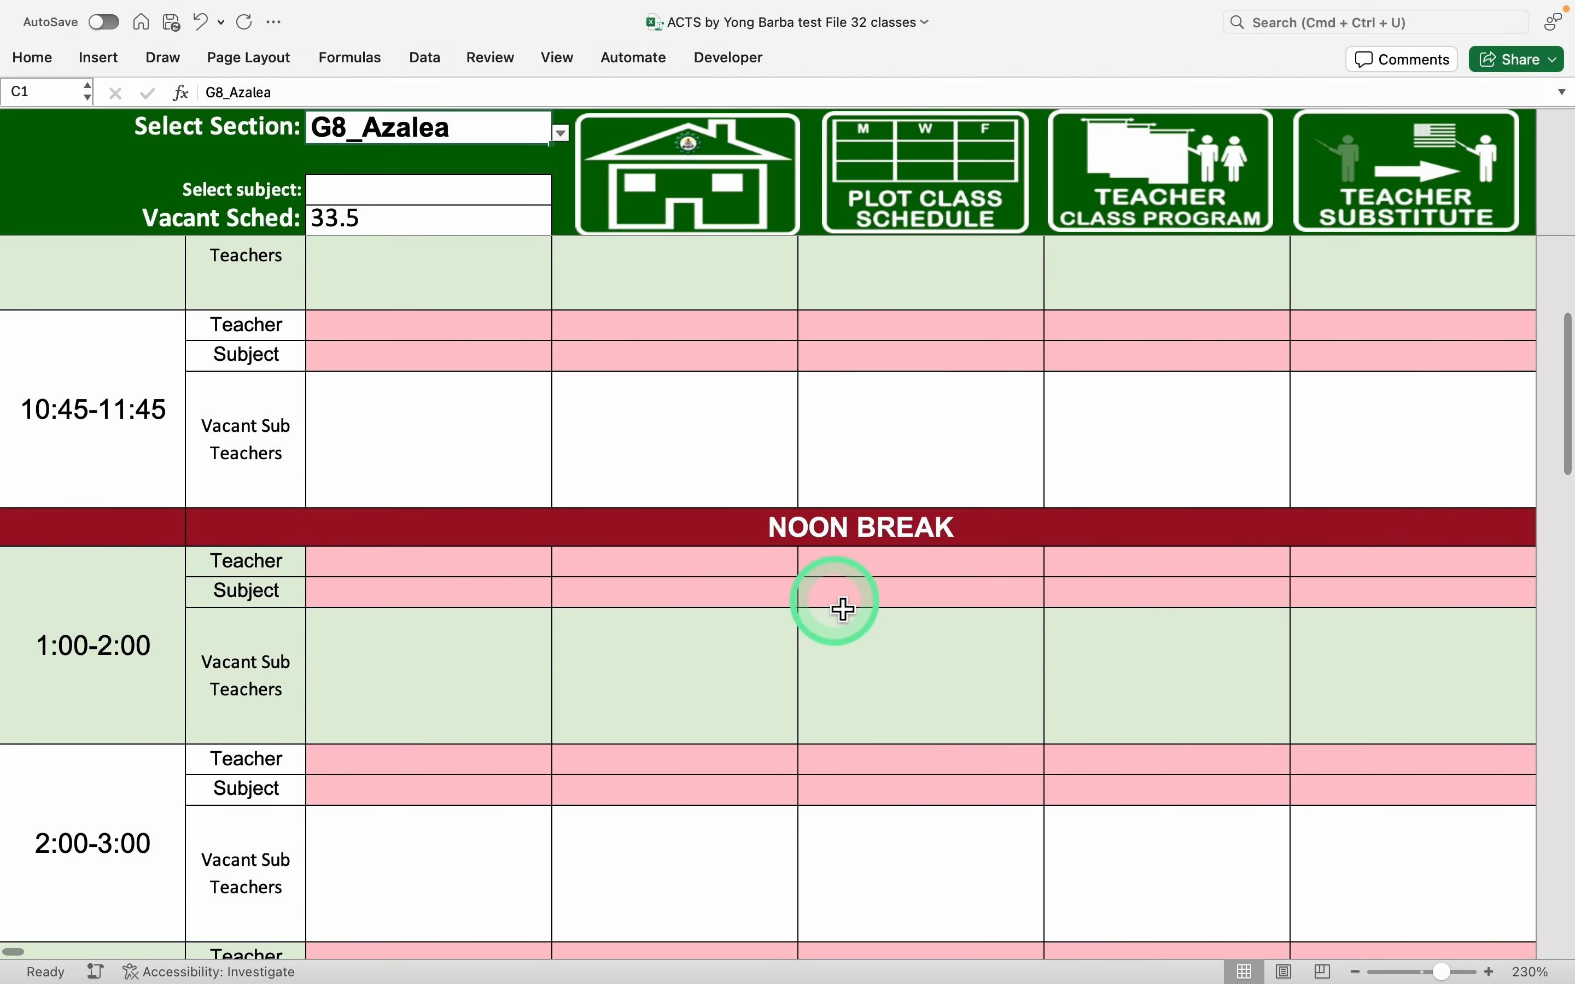
pyautogui.scroll(8, 739, 561)
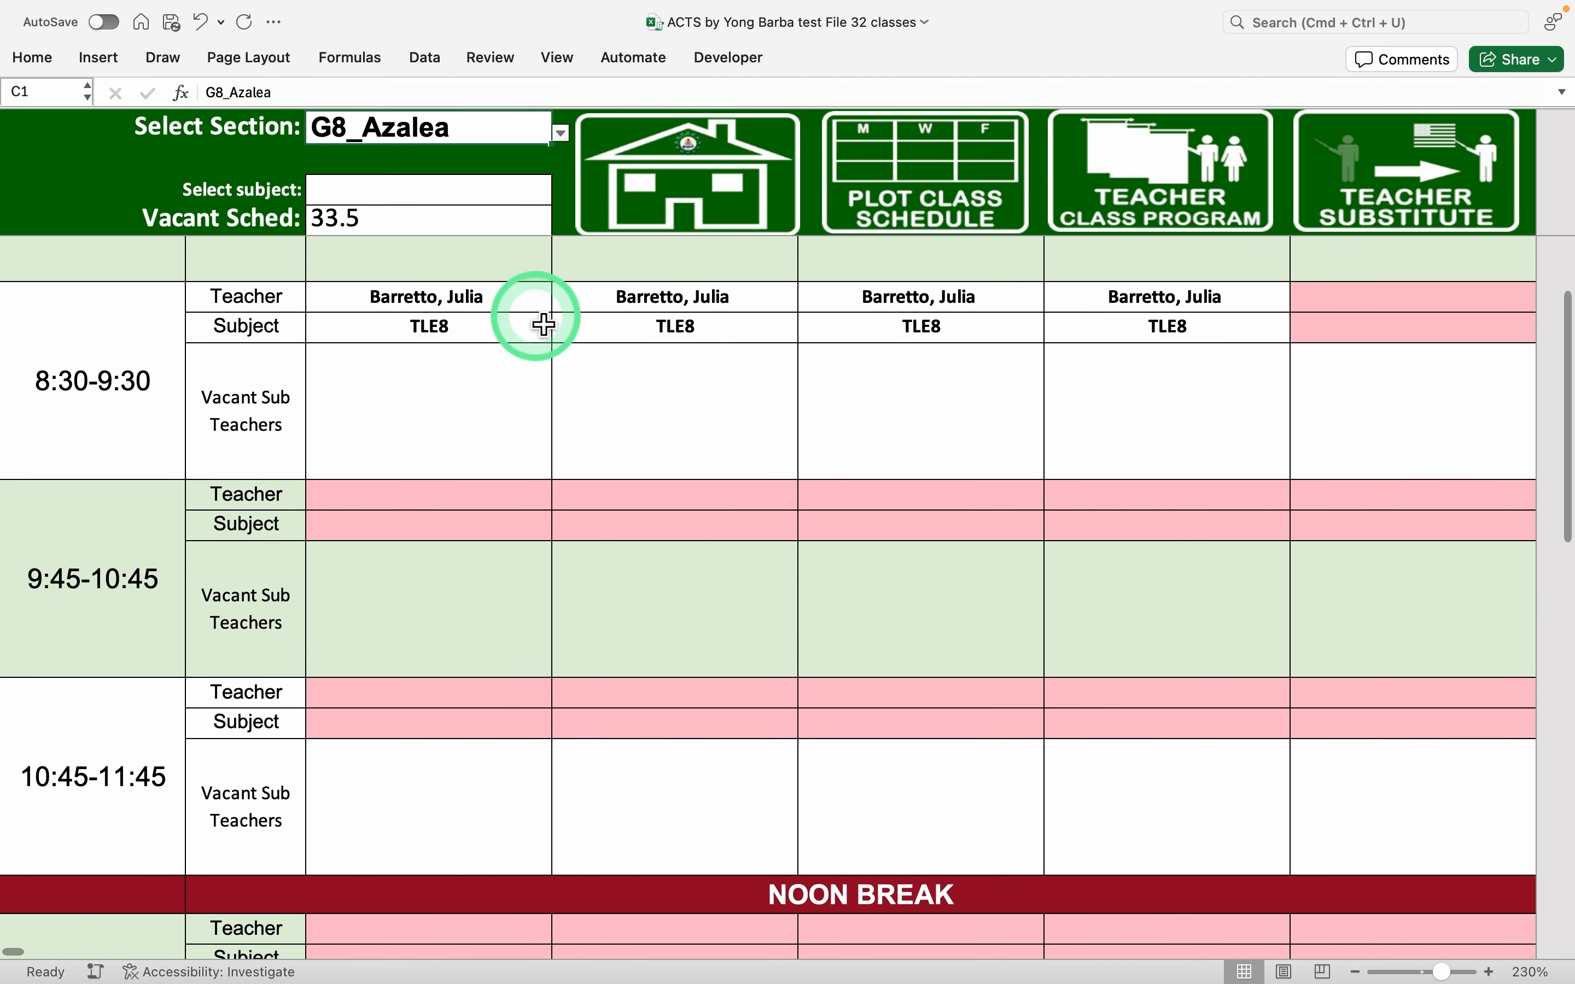
pyautogui.scroll(5, 918, 447)
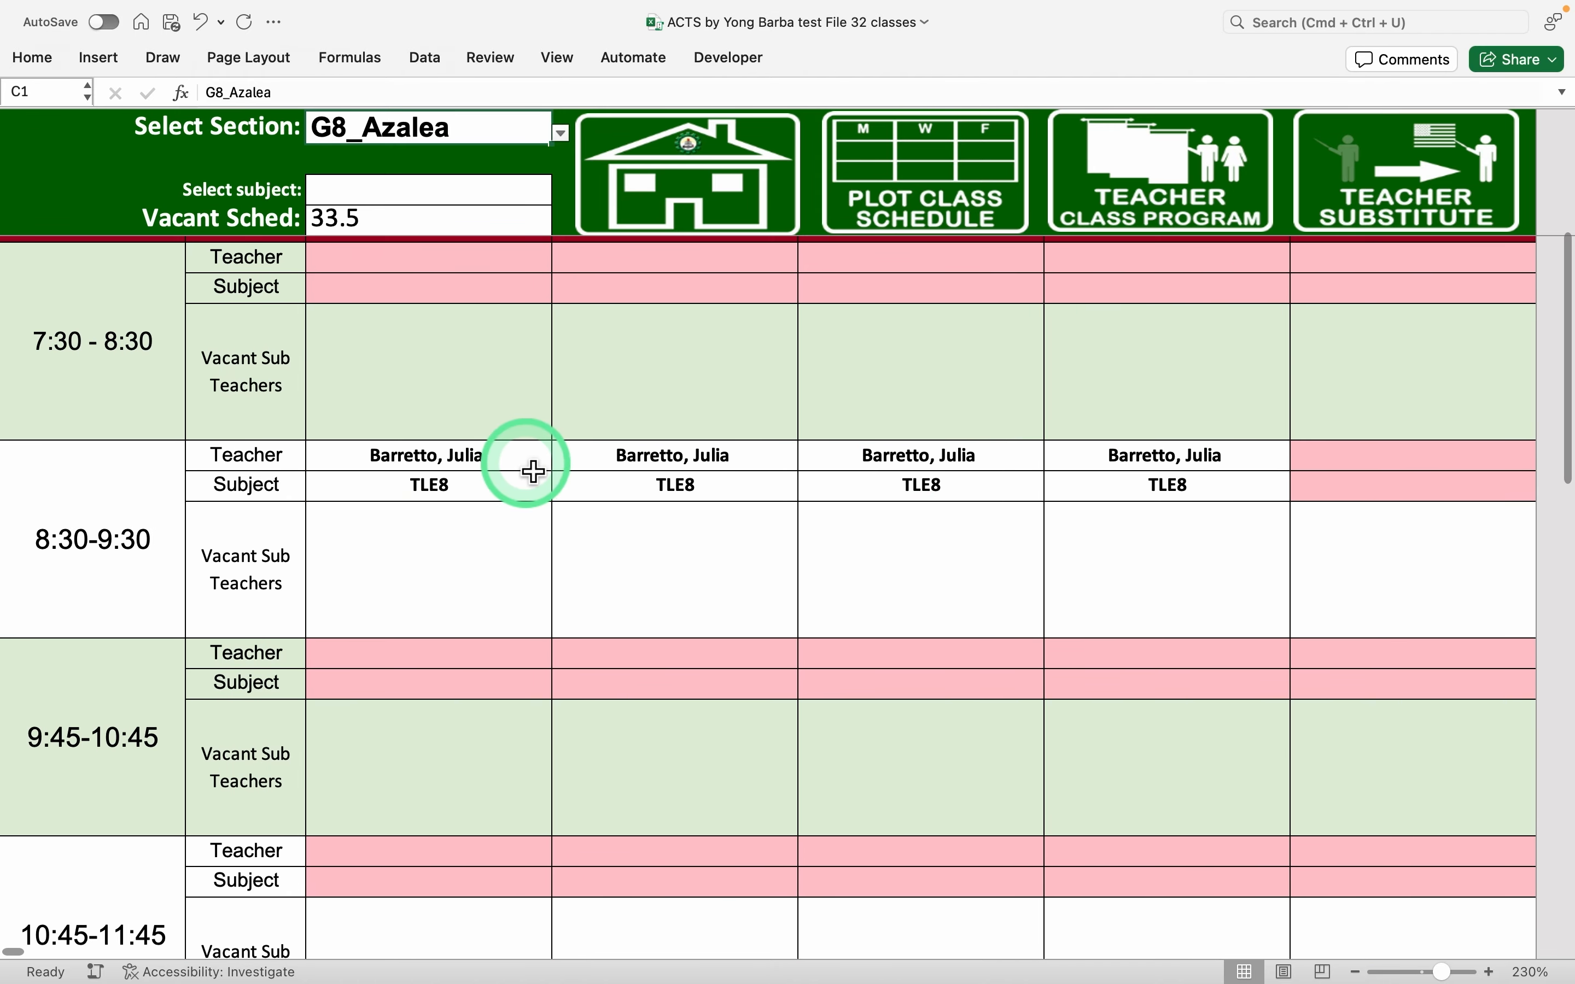
# Open the class schedule plotting sheet and examine the empty and filled periods in the G8_Azalea column
pyautogui.scroll(10, 802, 584)
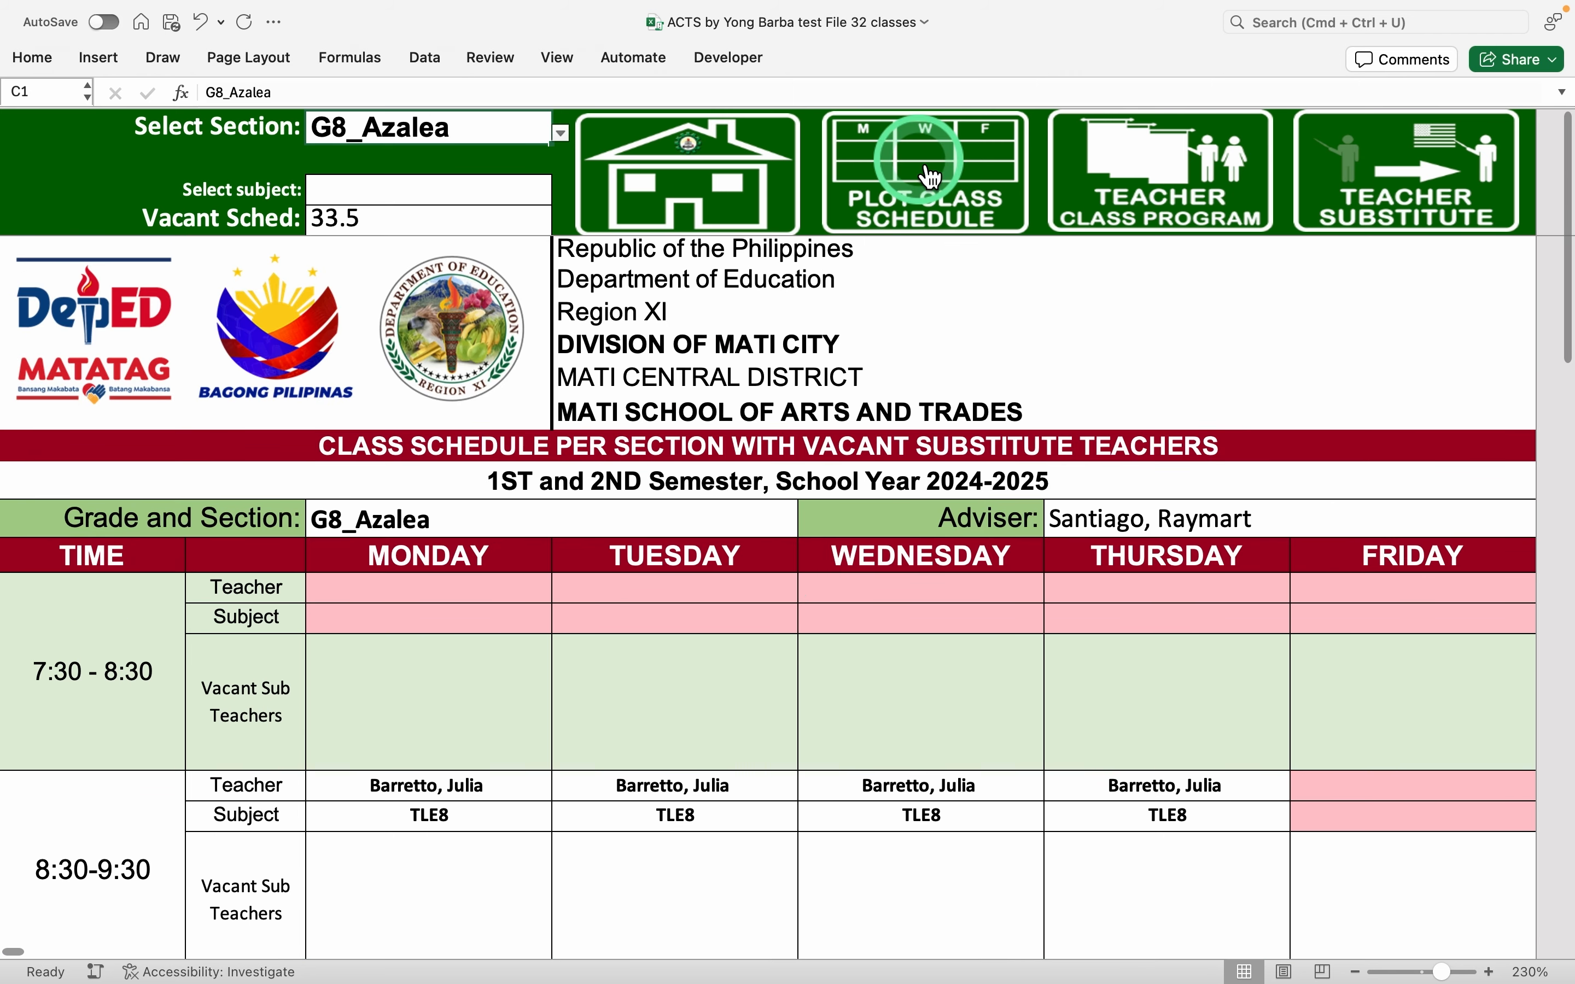
pyautogui.click(968, 201)
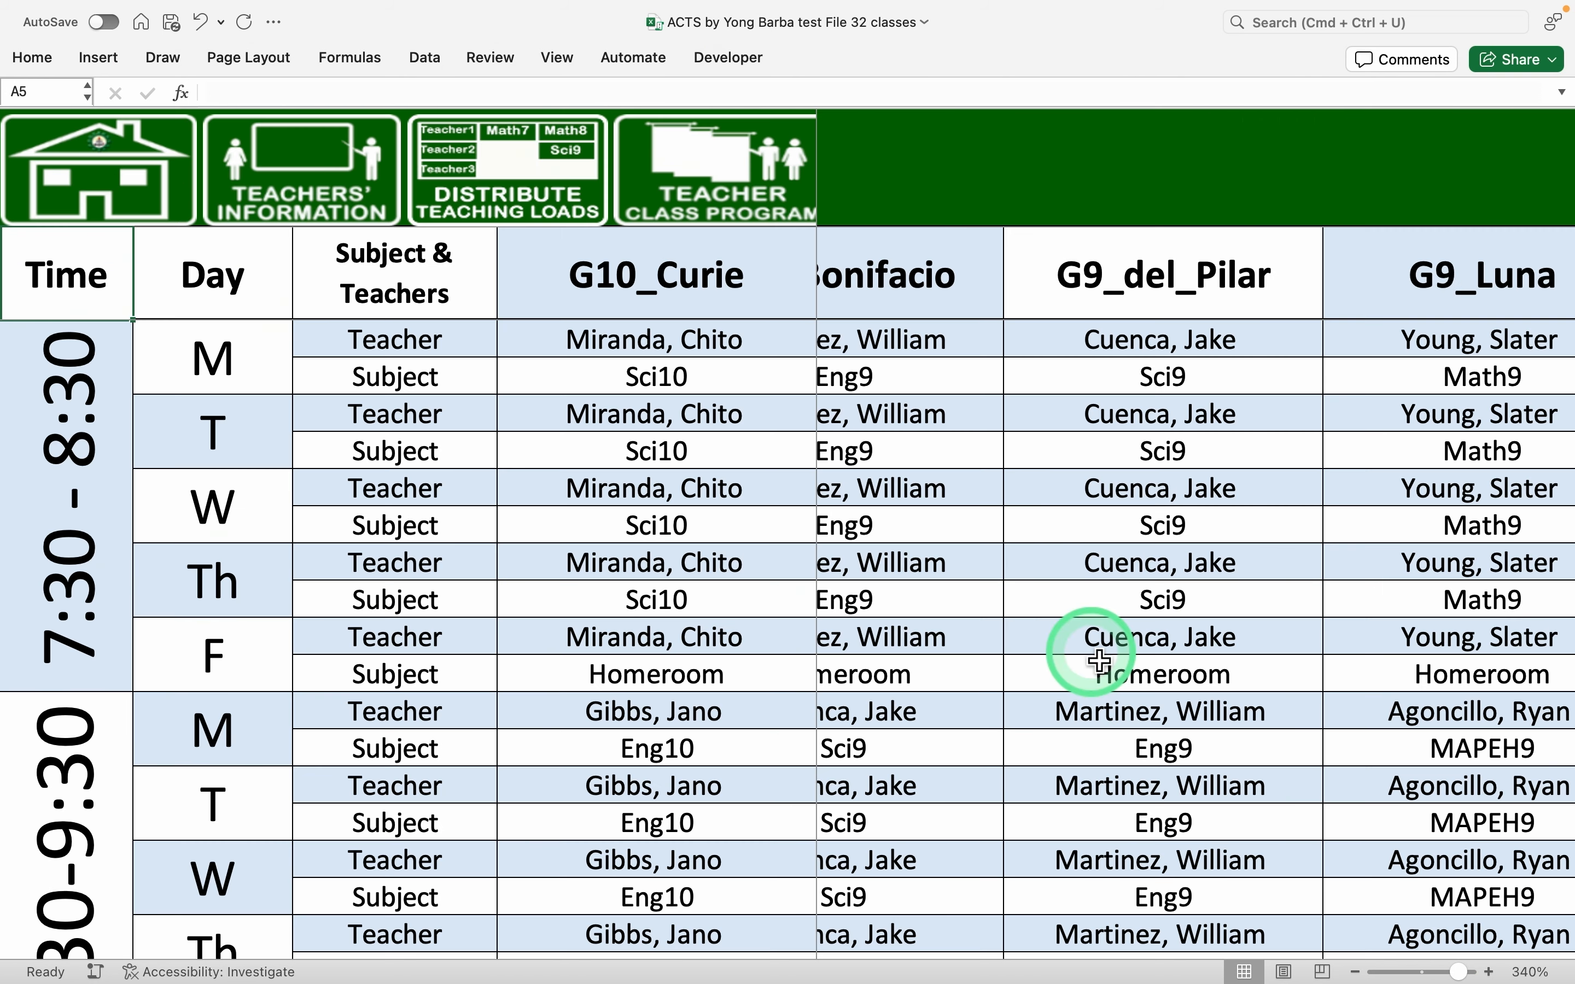
pyautogui.hscroll(6, 1099, 660)
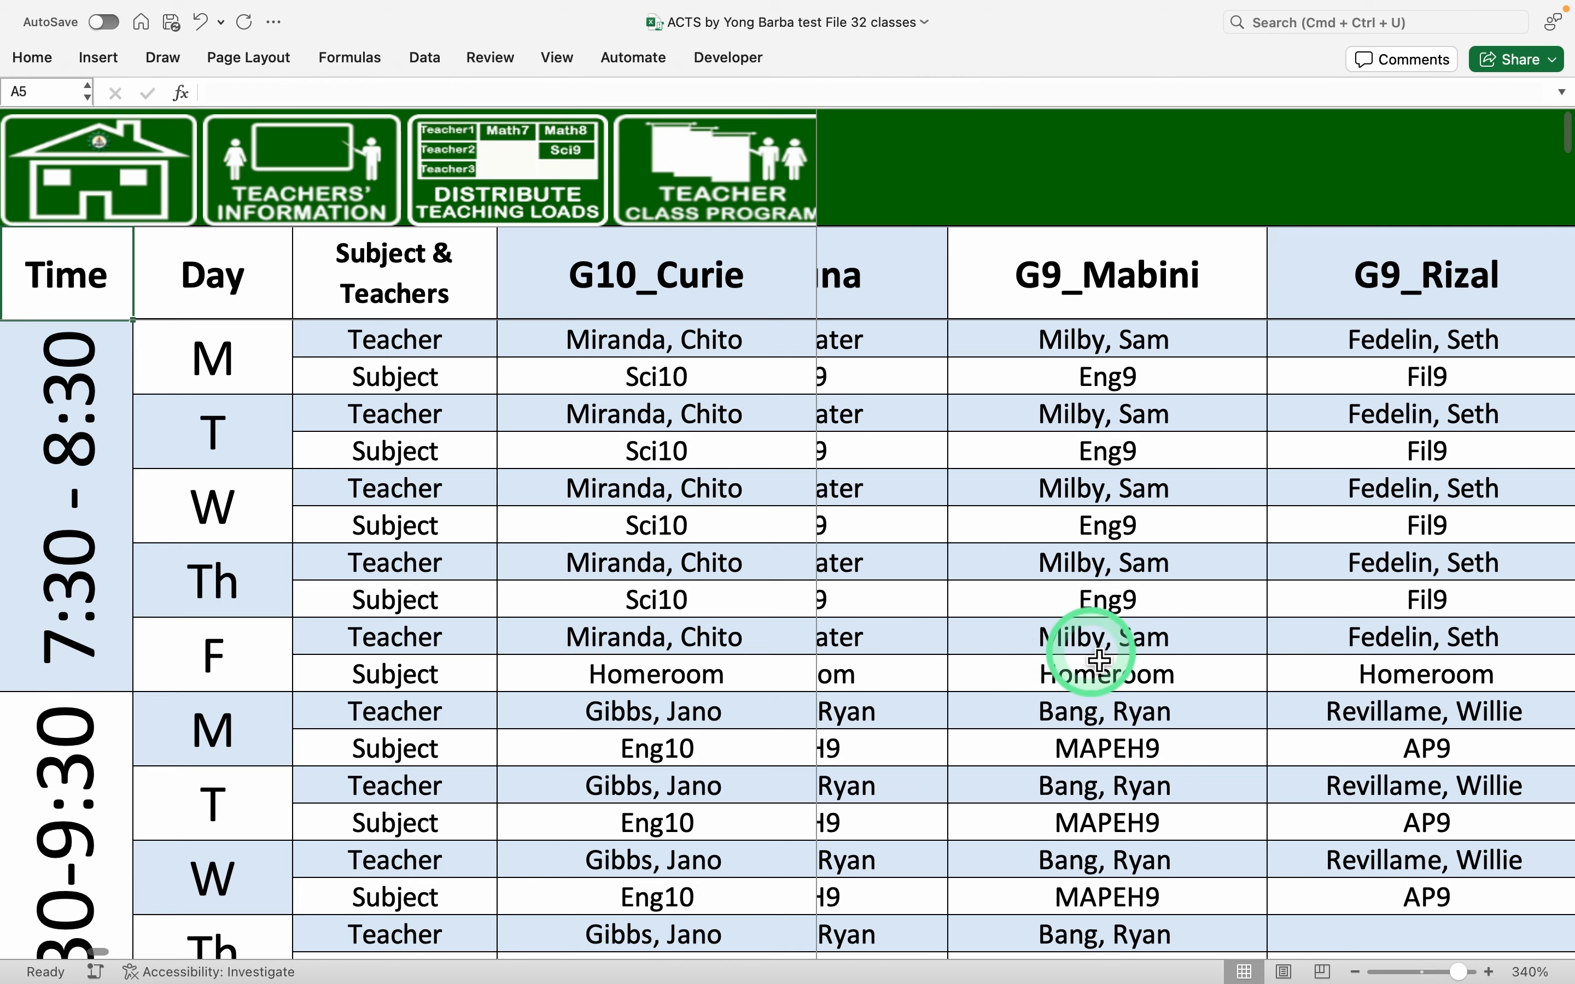
pyautogui.hscroll(5, 1099, 660)
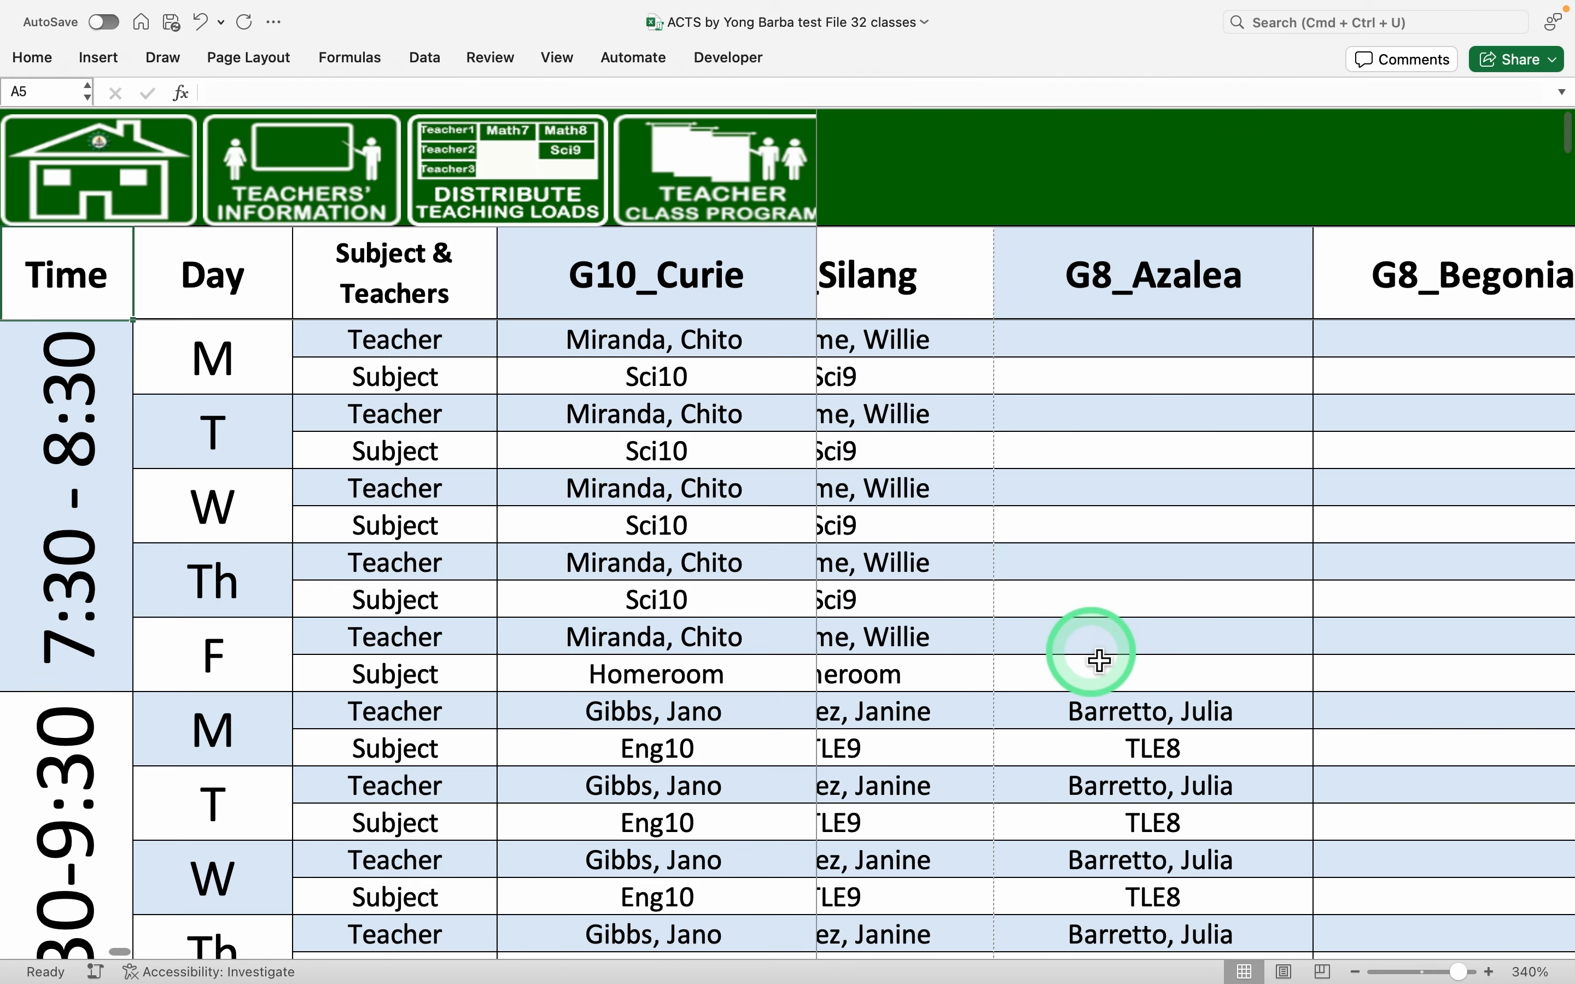
pyautogui.hscroll(-1, 1099, 660)
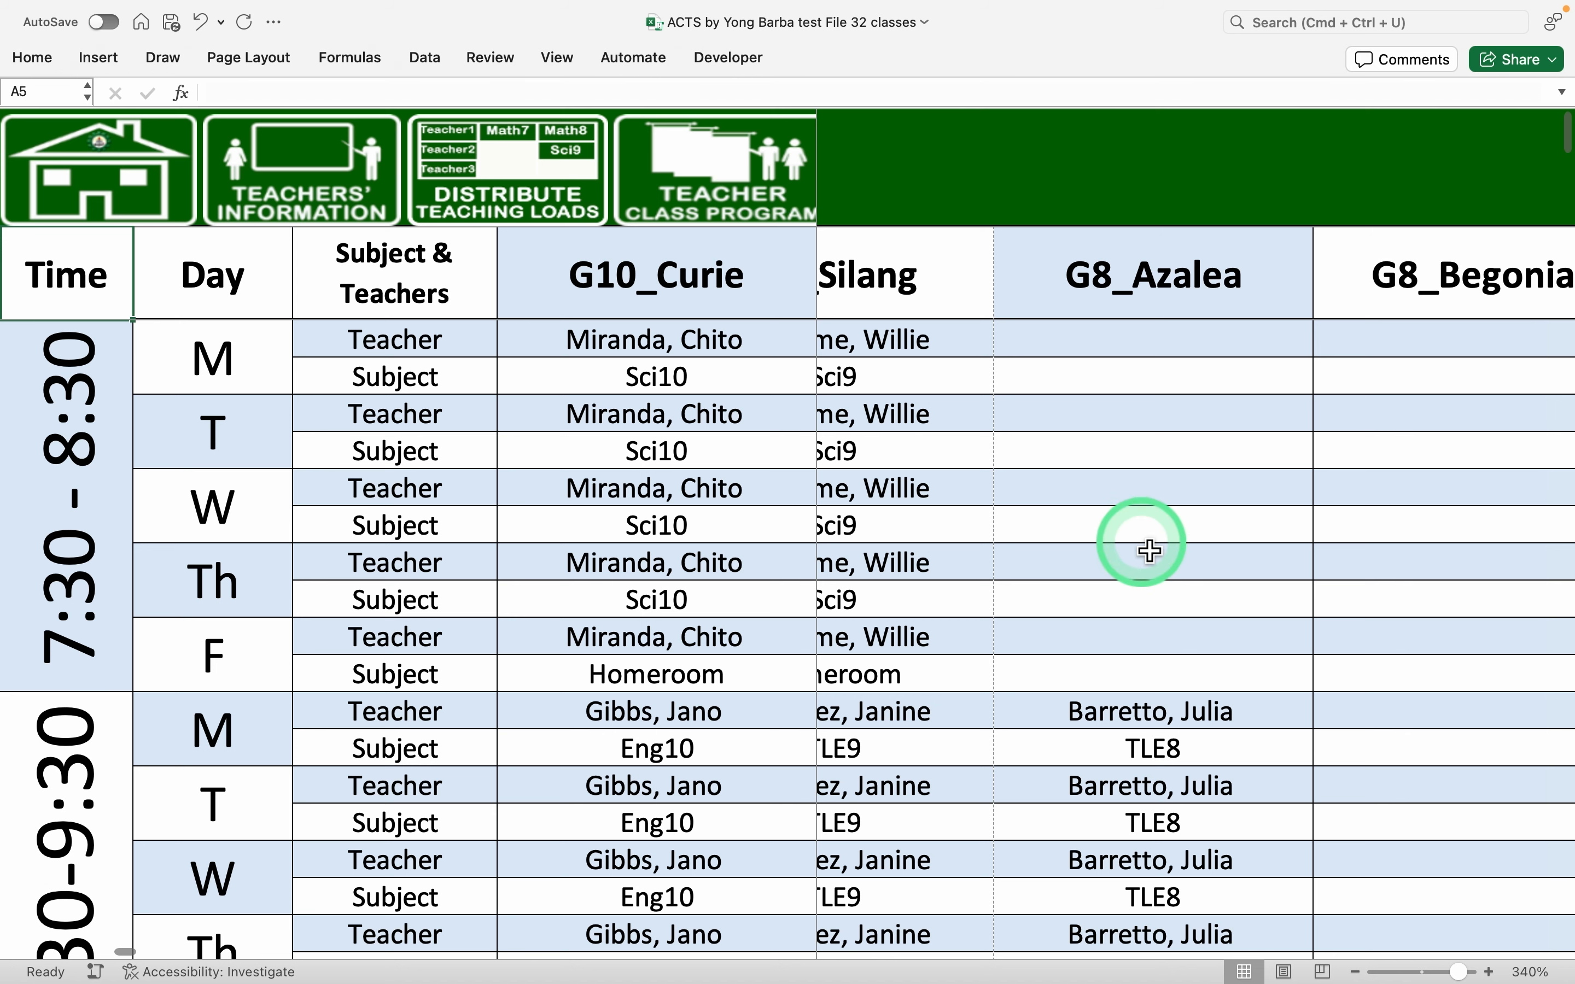
pyautogui.hscroll(-1, 1150, 551)
pyautogui.hscroll(1, 1150, 551)
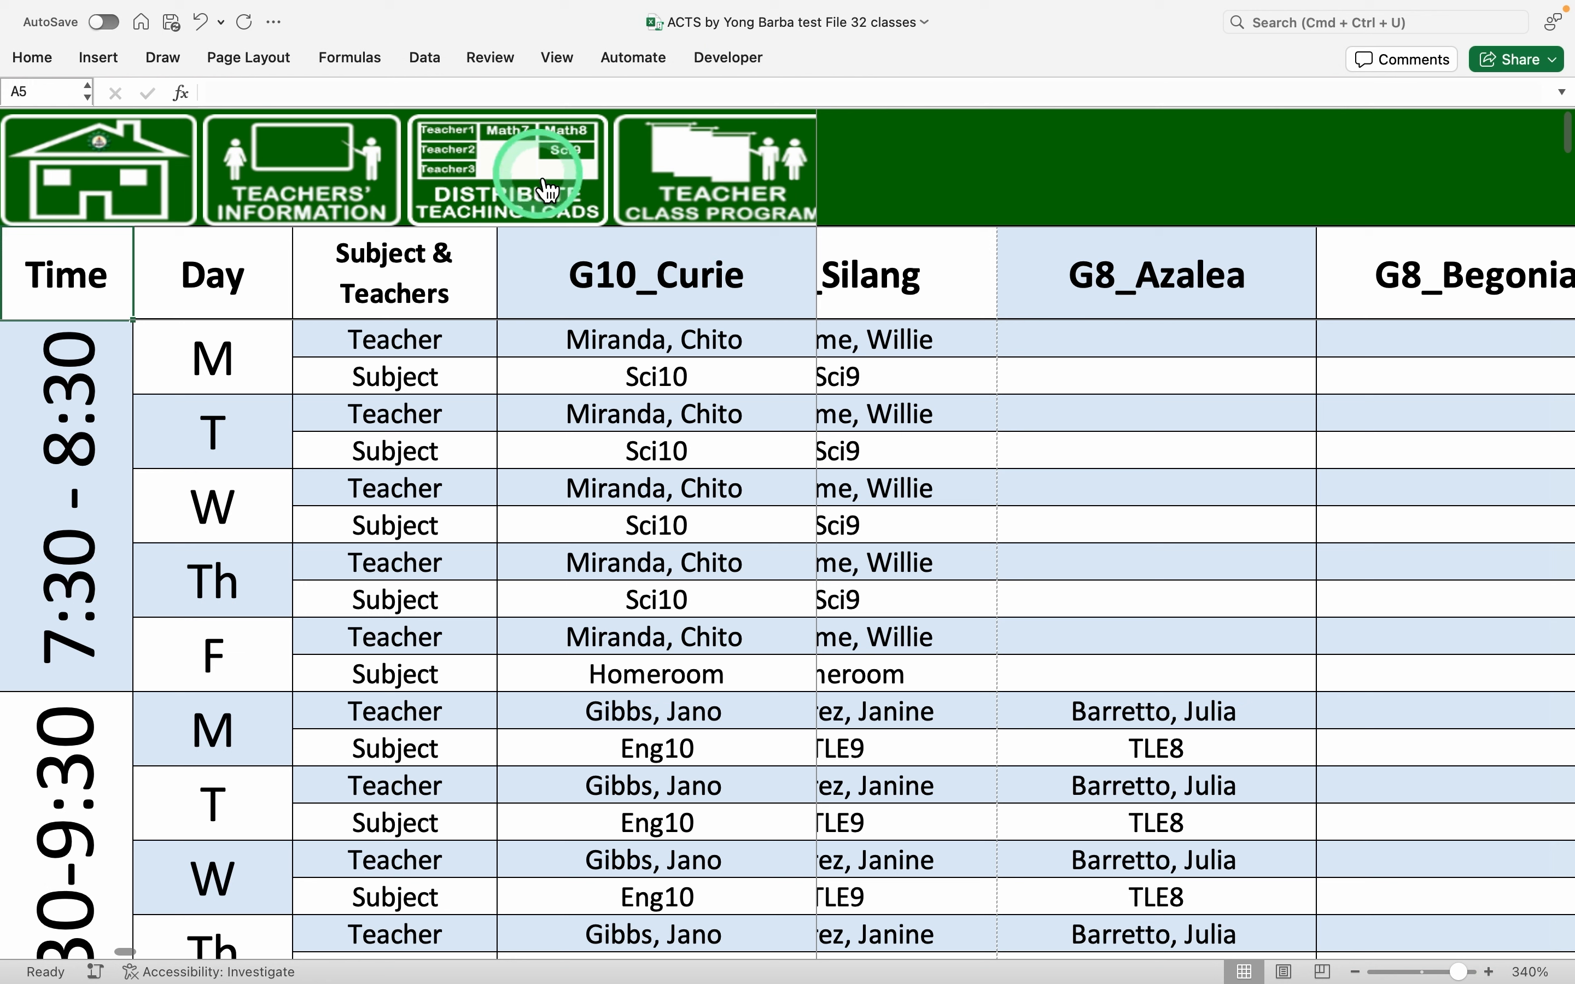
# Open the teachers' information sheet and search it for "azalea" to locate the section's adviser
pyautogui.click(335, 203)
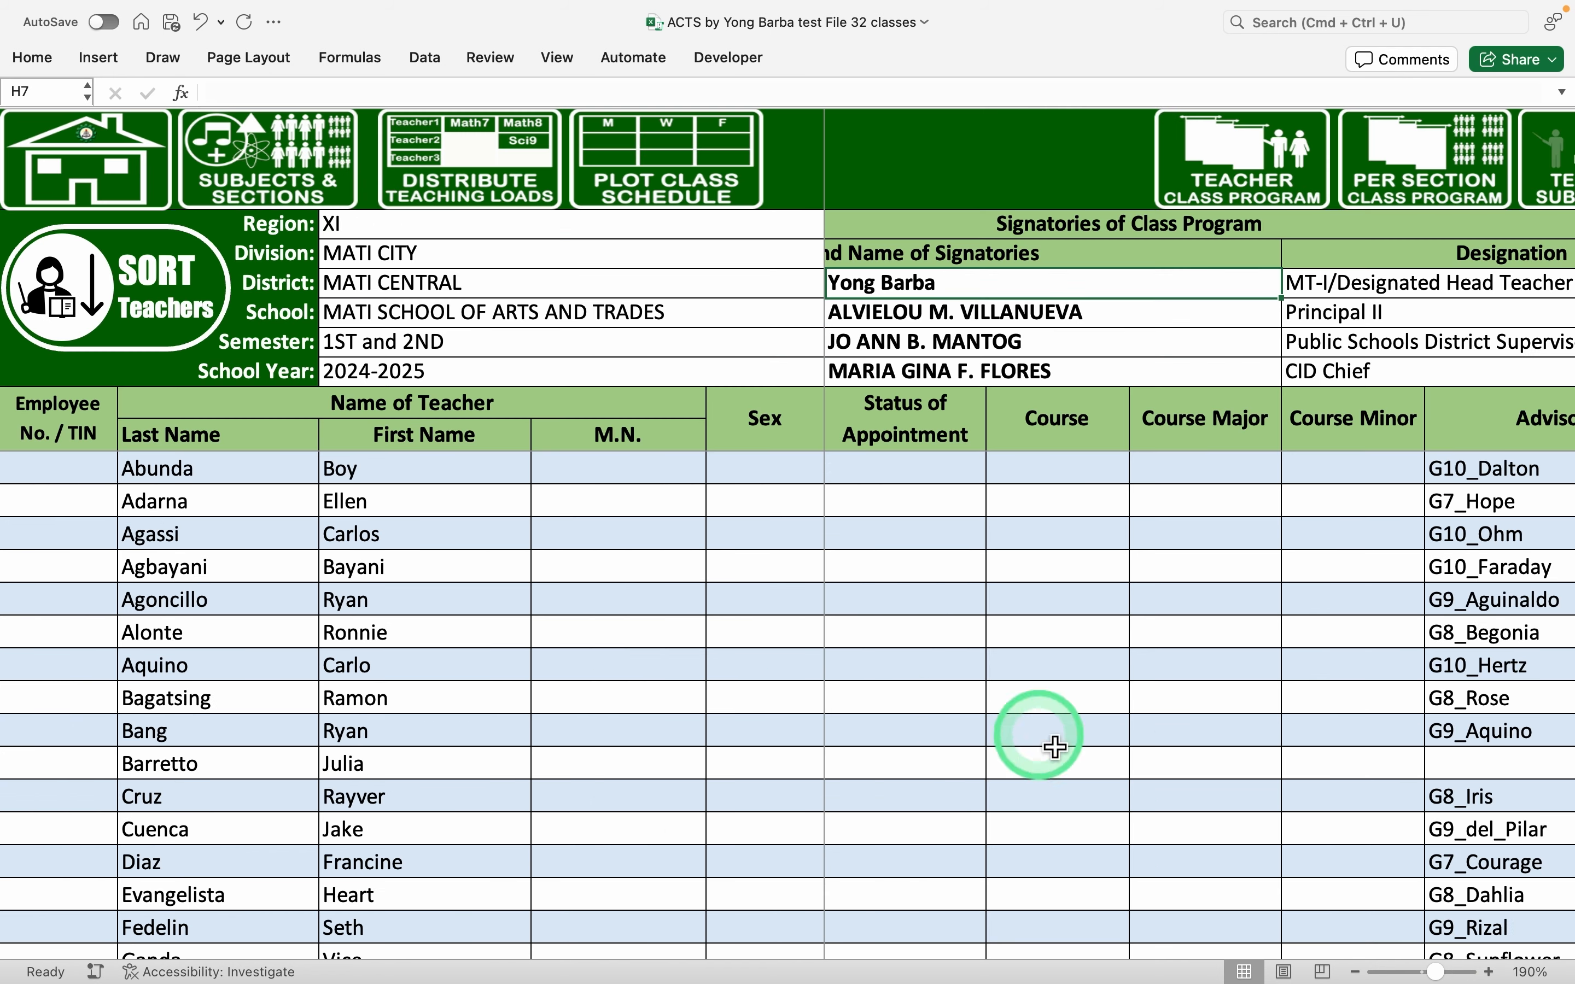
pyautogui.click(942, 757)
pyautogui.press('super+f')
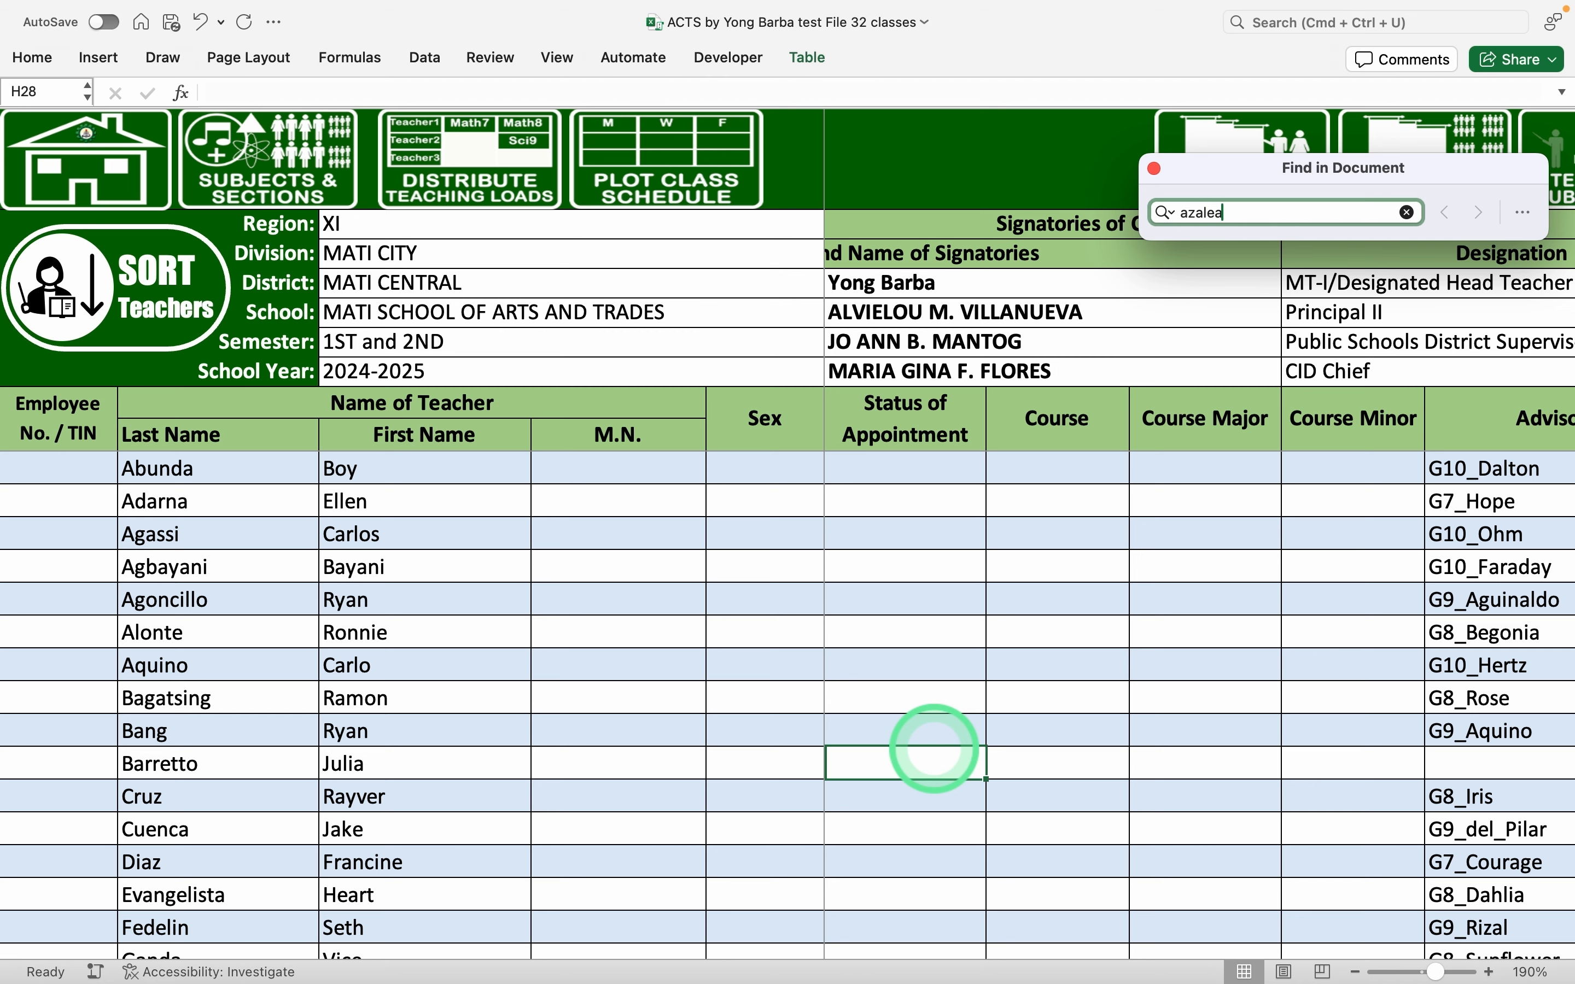
pyautogui.press('Return')
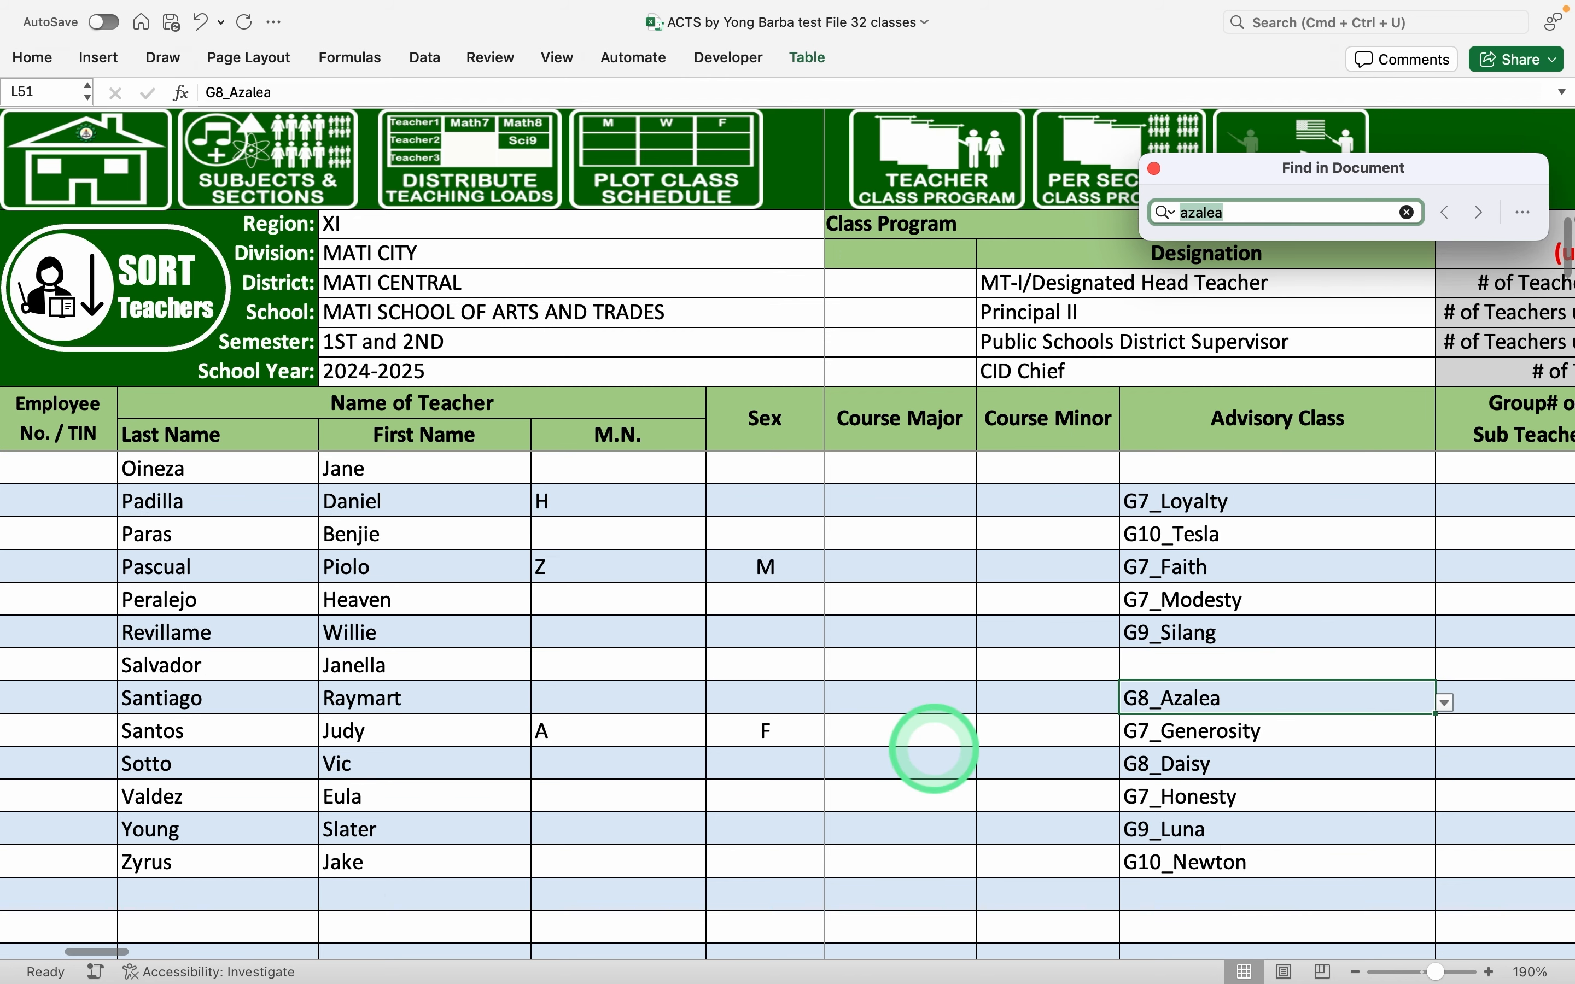
# Select the G8_Azalea adviser's row from the last name onward and examine the subject loads distributed to that teacher
pyautogui.click(202, 725)
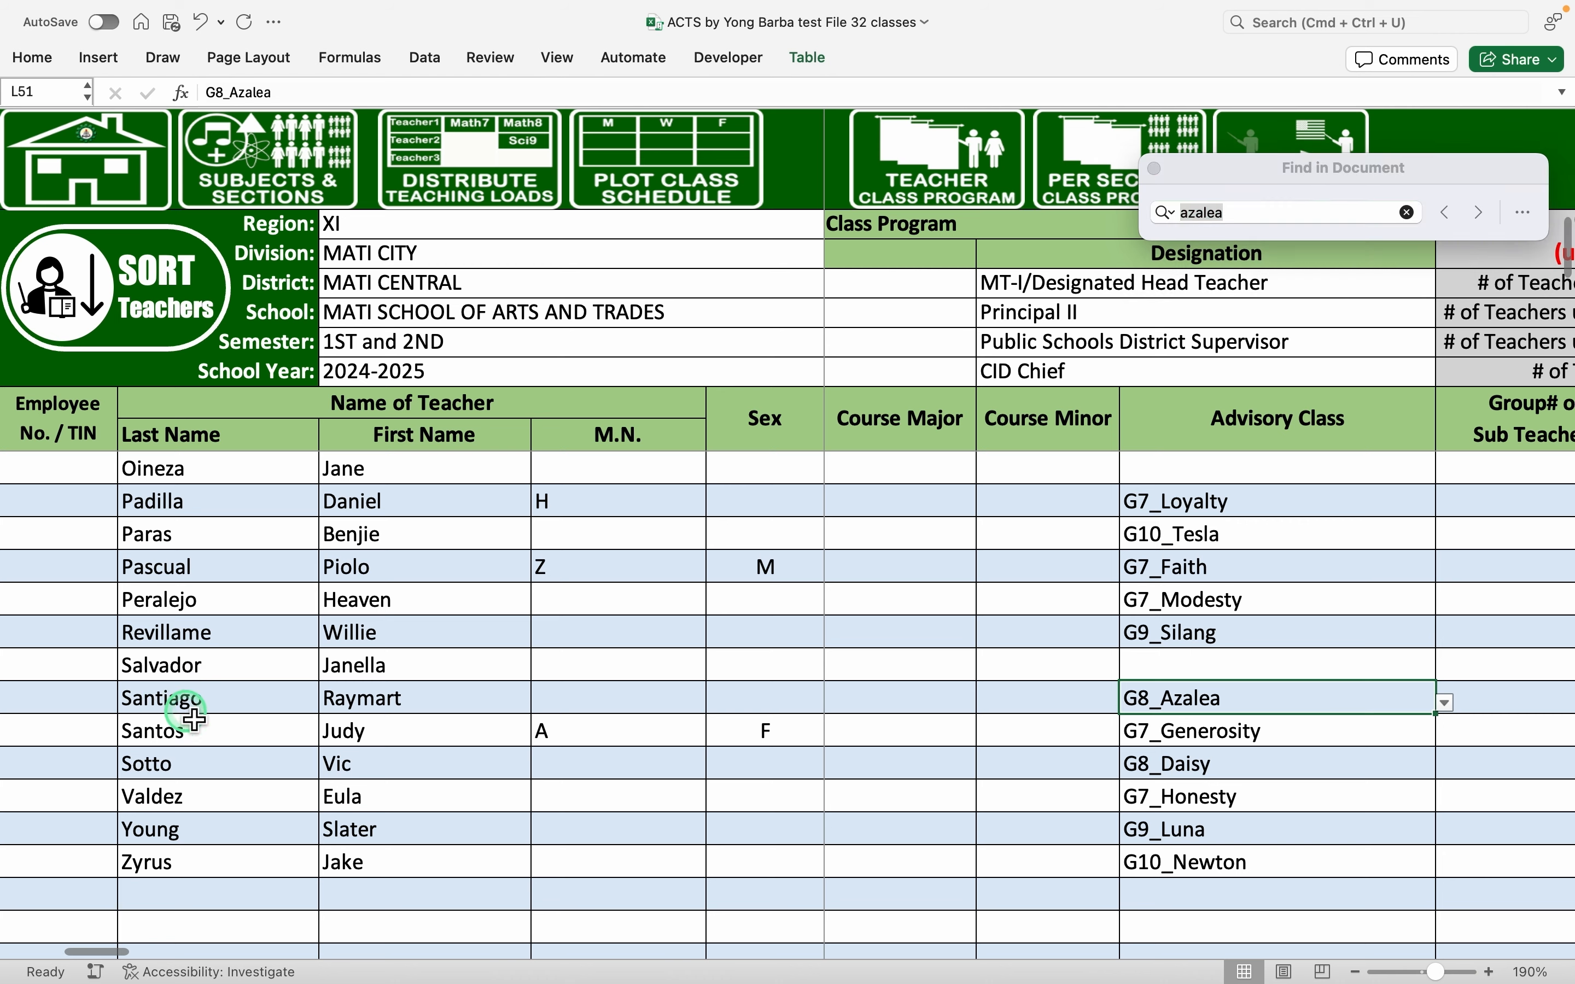
pyautogui.click(165, 696)
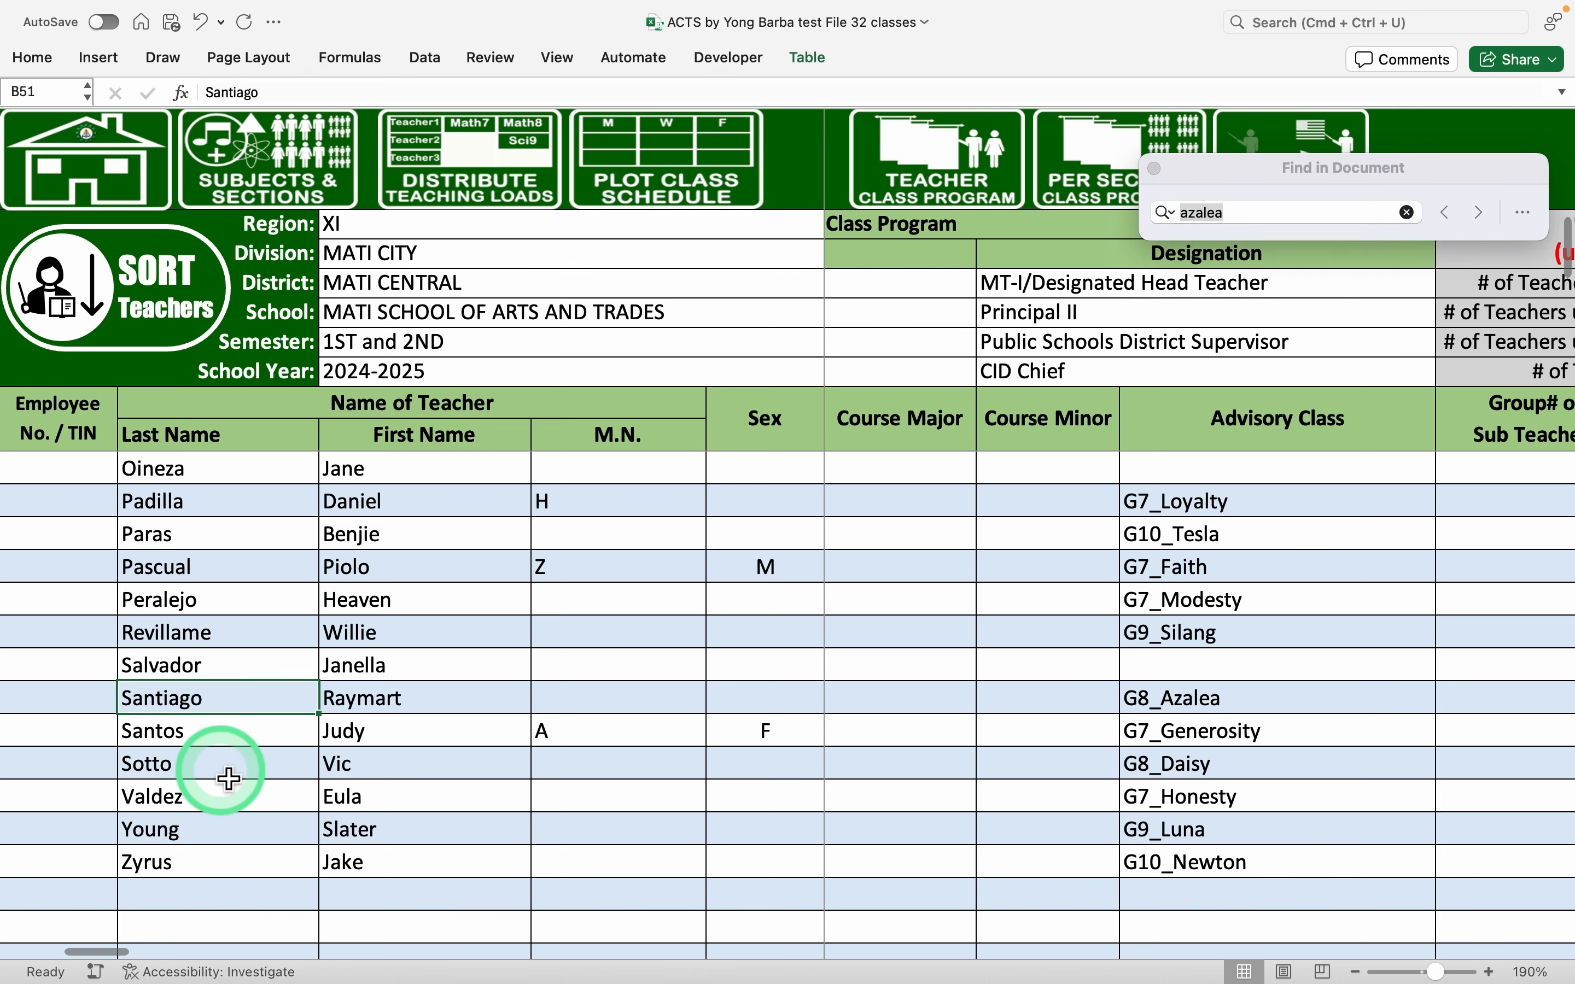
pyautogui.hotkey('shift', 'Right')
pyautogui.hotkey('shift', 'Right')
pyautogui.hotkey('shift', 'Right')
pyautogui.hotkey('shift', 'Right')
pyautogui.hotkey('shift', 'Right')
pyautogui.hotkey('shift', 'Right')
pyautogui.hotkey('shift', 'Right')
pyautogui.hotkey('shift', 'Right')
pyautogui.hotkey('shift', 'Right')
pyautogui.hotkey('shift', 'Right')
pyautogui.hotkey('shift', 'Right')
pyautogui.hotkey('shift', 'Right')
pyautogui.hotkey('shift', 'Right')
pyautogui.hotkey('shift', 'Right')
pyautogui.hotkey('shift', 'Right')
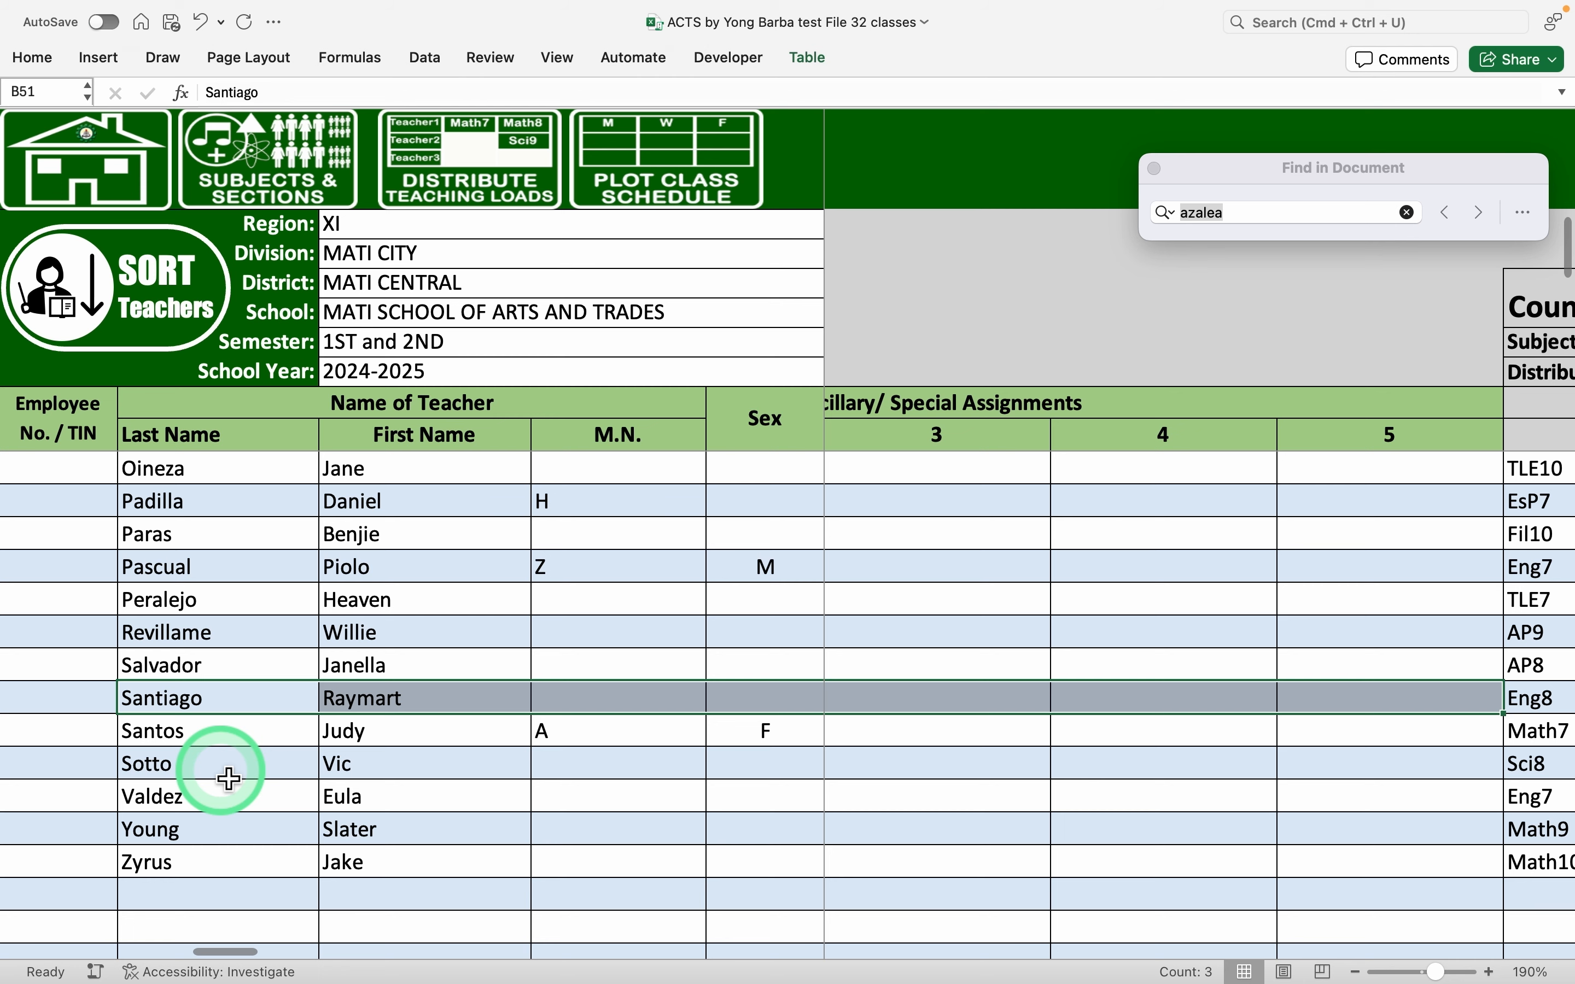
pyautogui.hscroll(10, 1078, 738)
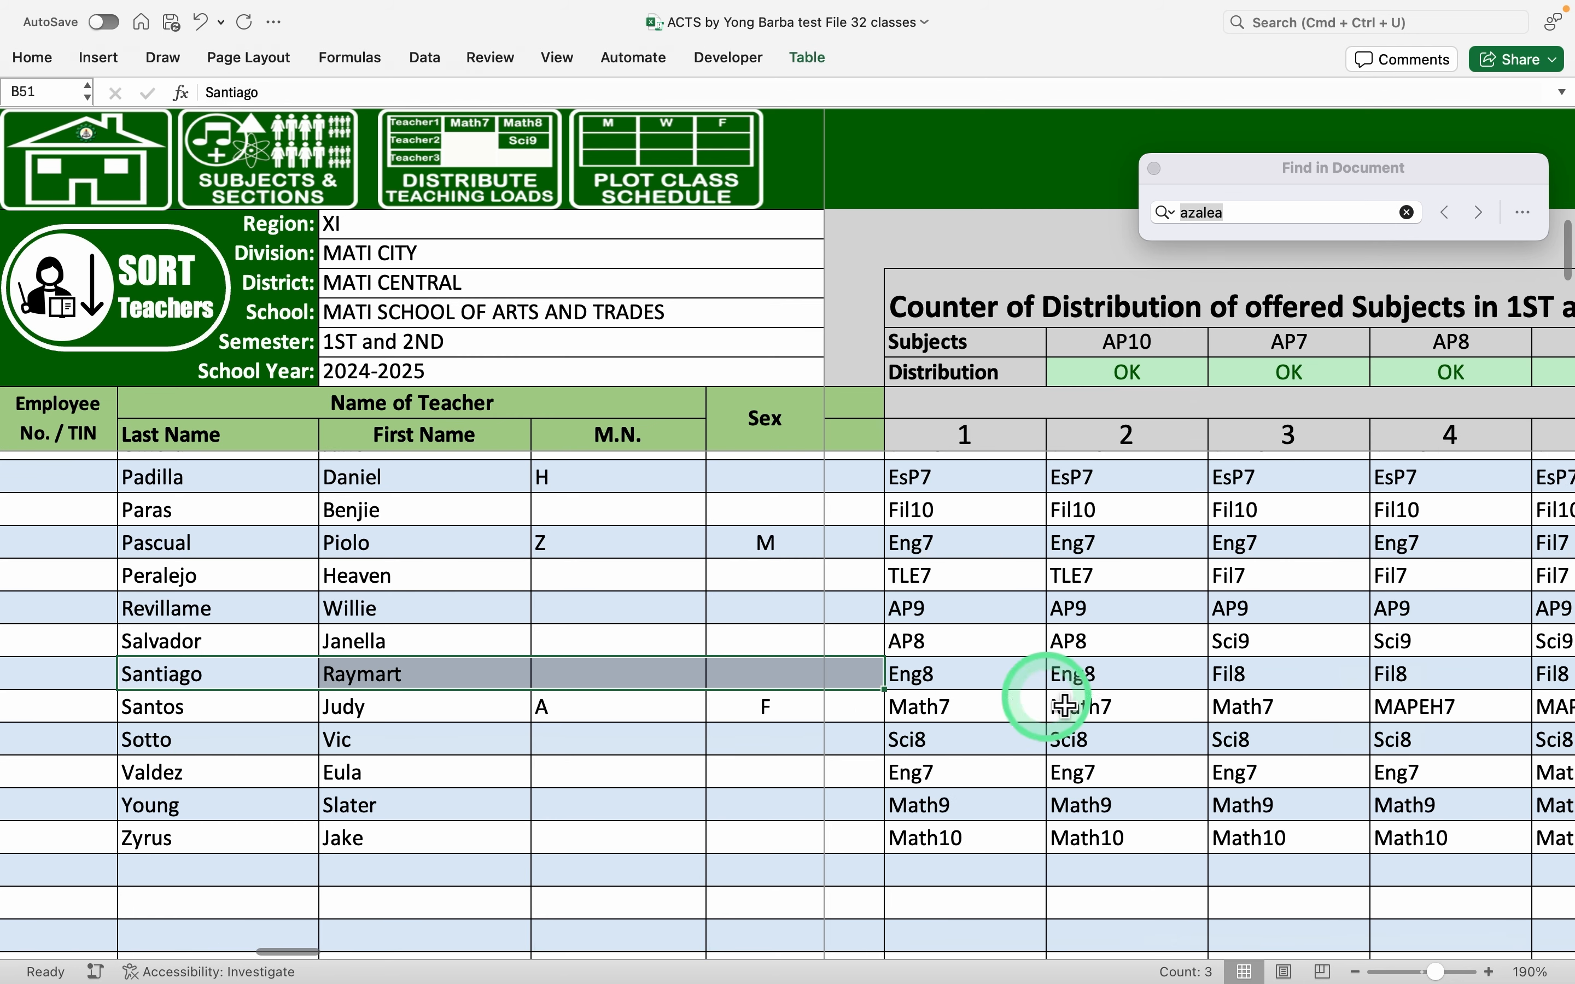
pyautogui.hscroll(3, 1100, 703)
pyautogui.scroll(-1, 1099, 703)
pyautogui.hscroll(2, 1100, 700)
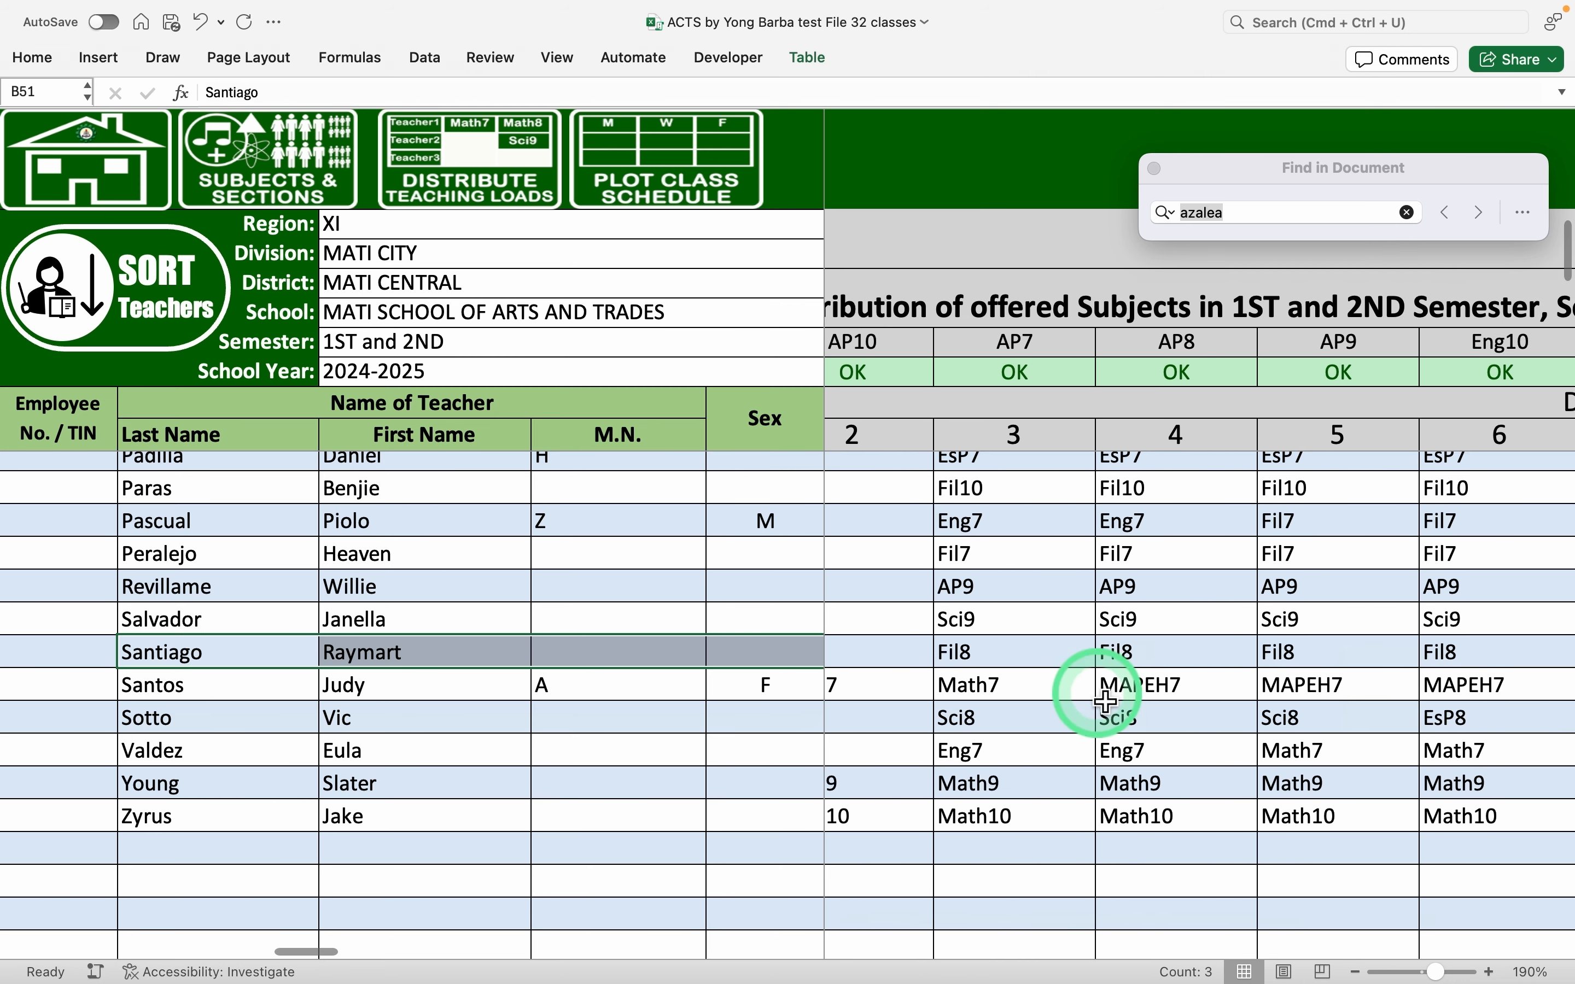
pyautogui.scroll(1, 1096, 692)
# In the plotting sheet, assign the G8_Azalea adviser and subject Eng8 to that section's Monday 7:30-8:30 slot
pyautogui.click(689, 168)
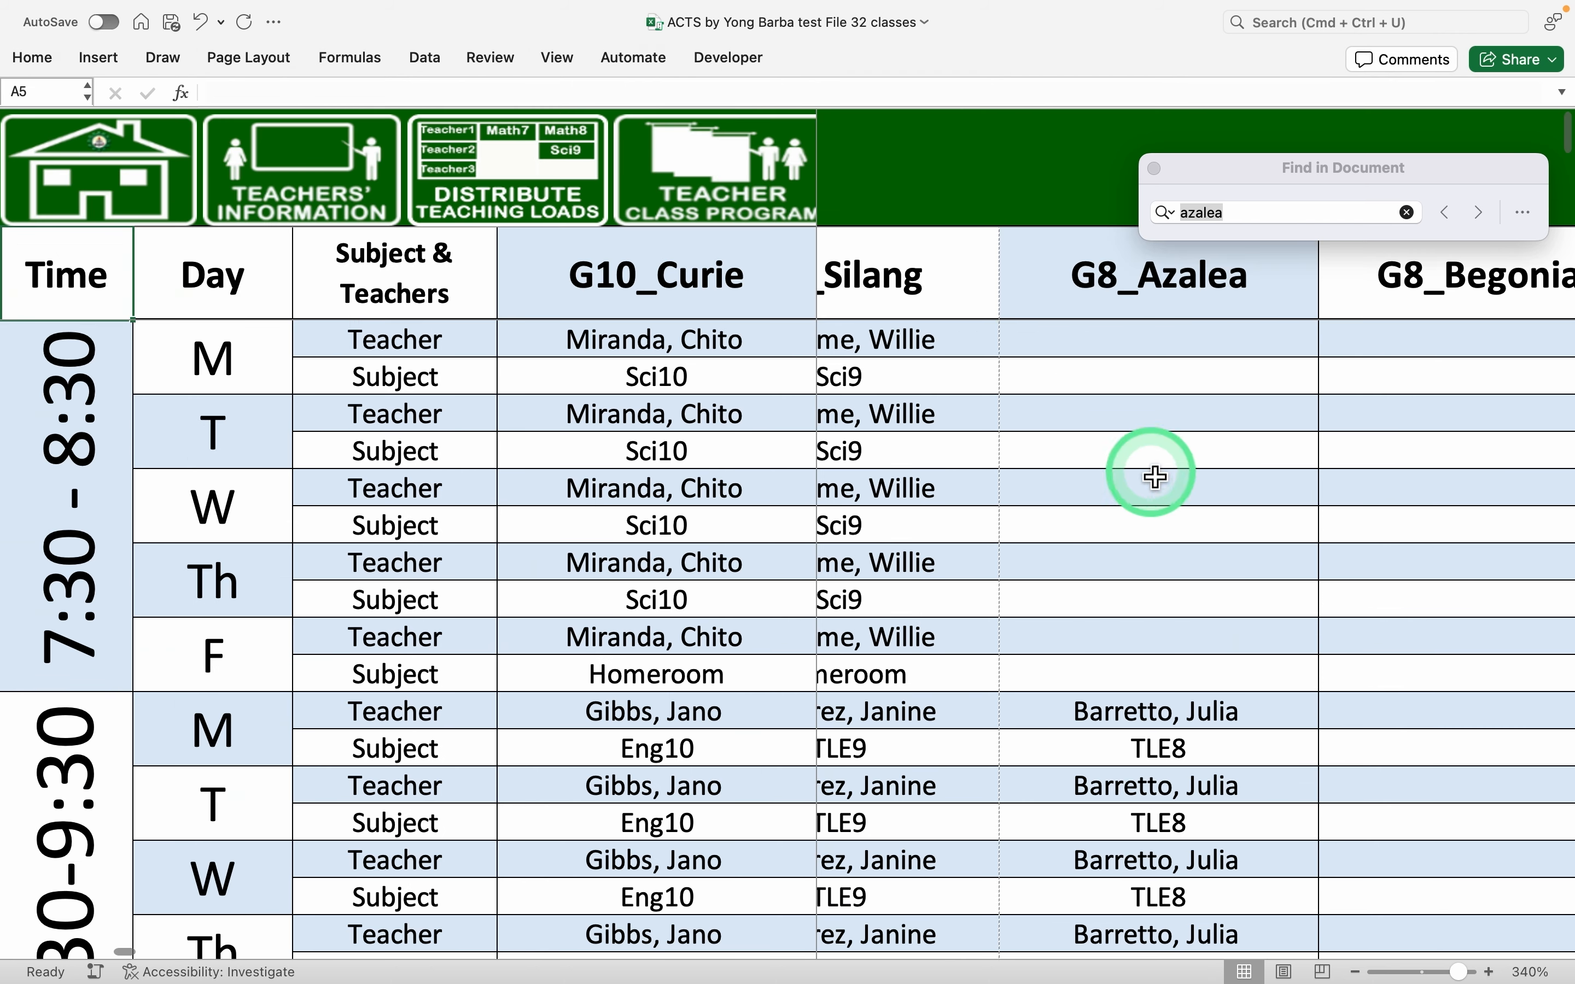
pyautogui.click(1136, 349)
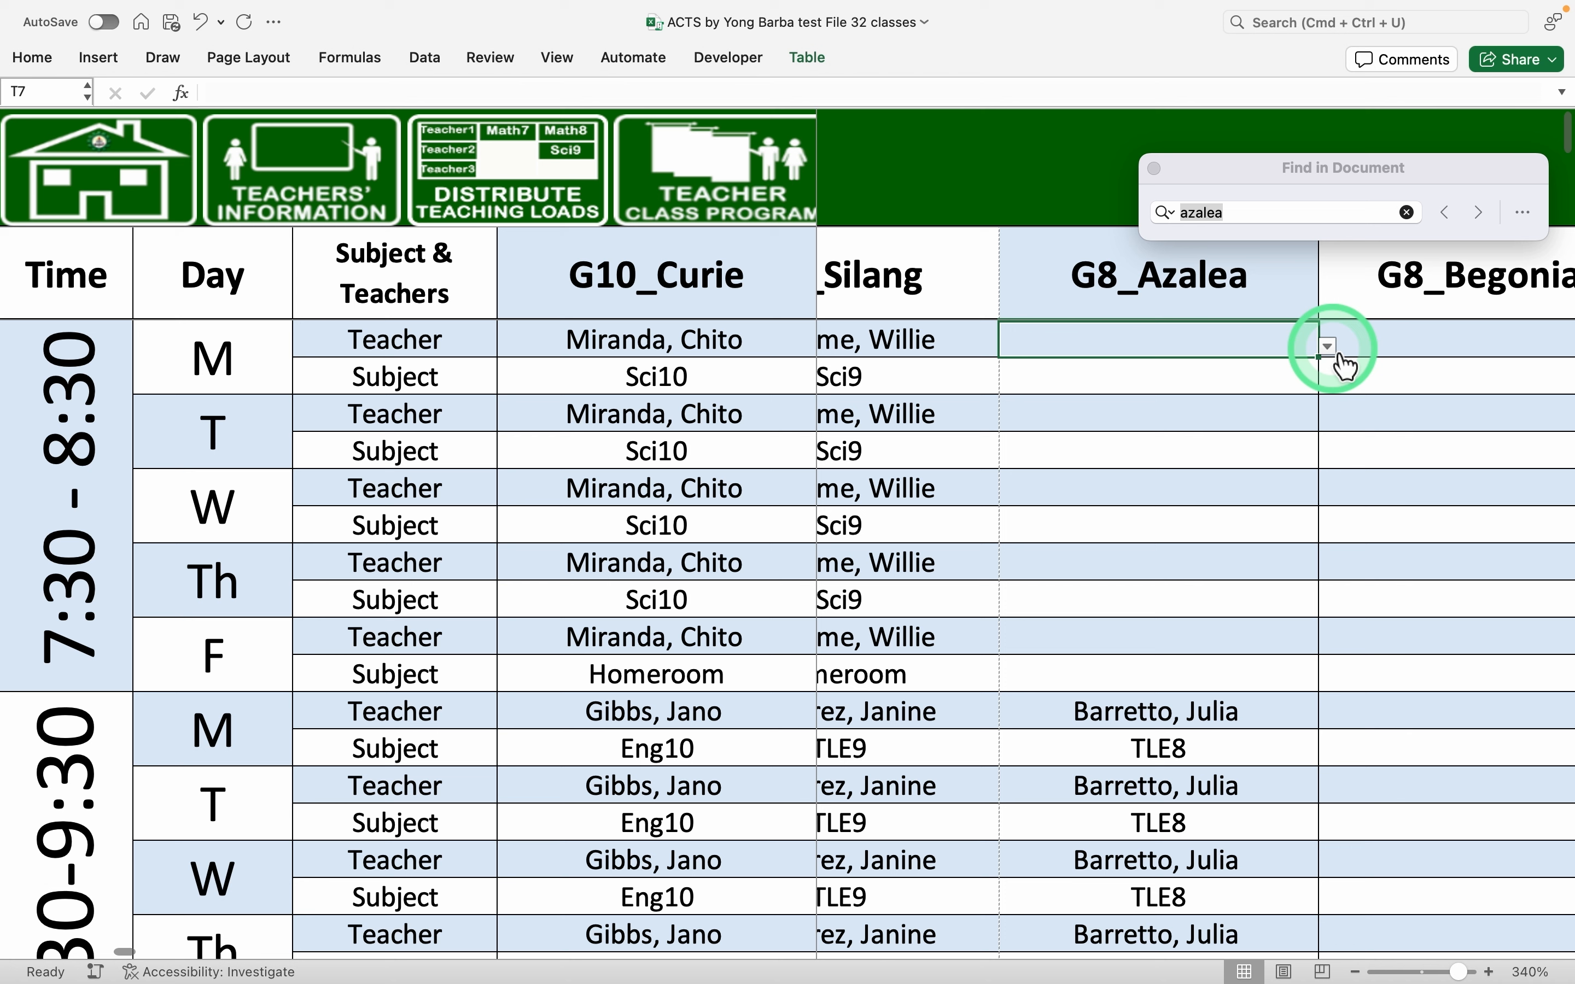
pyautogui.click(1328, 347)
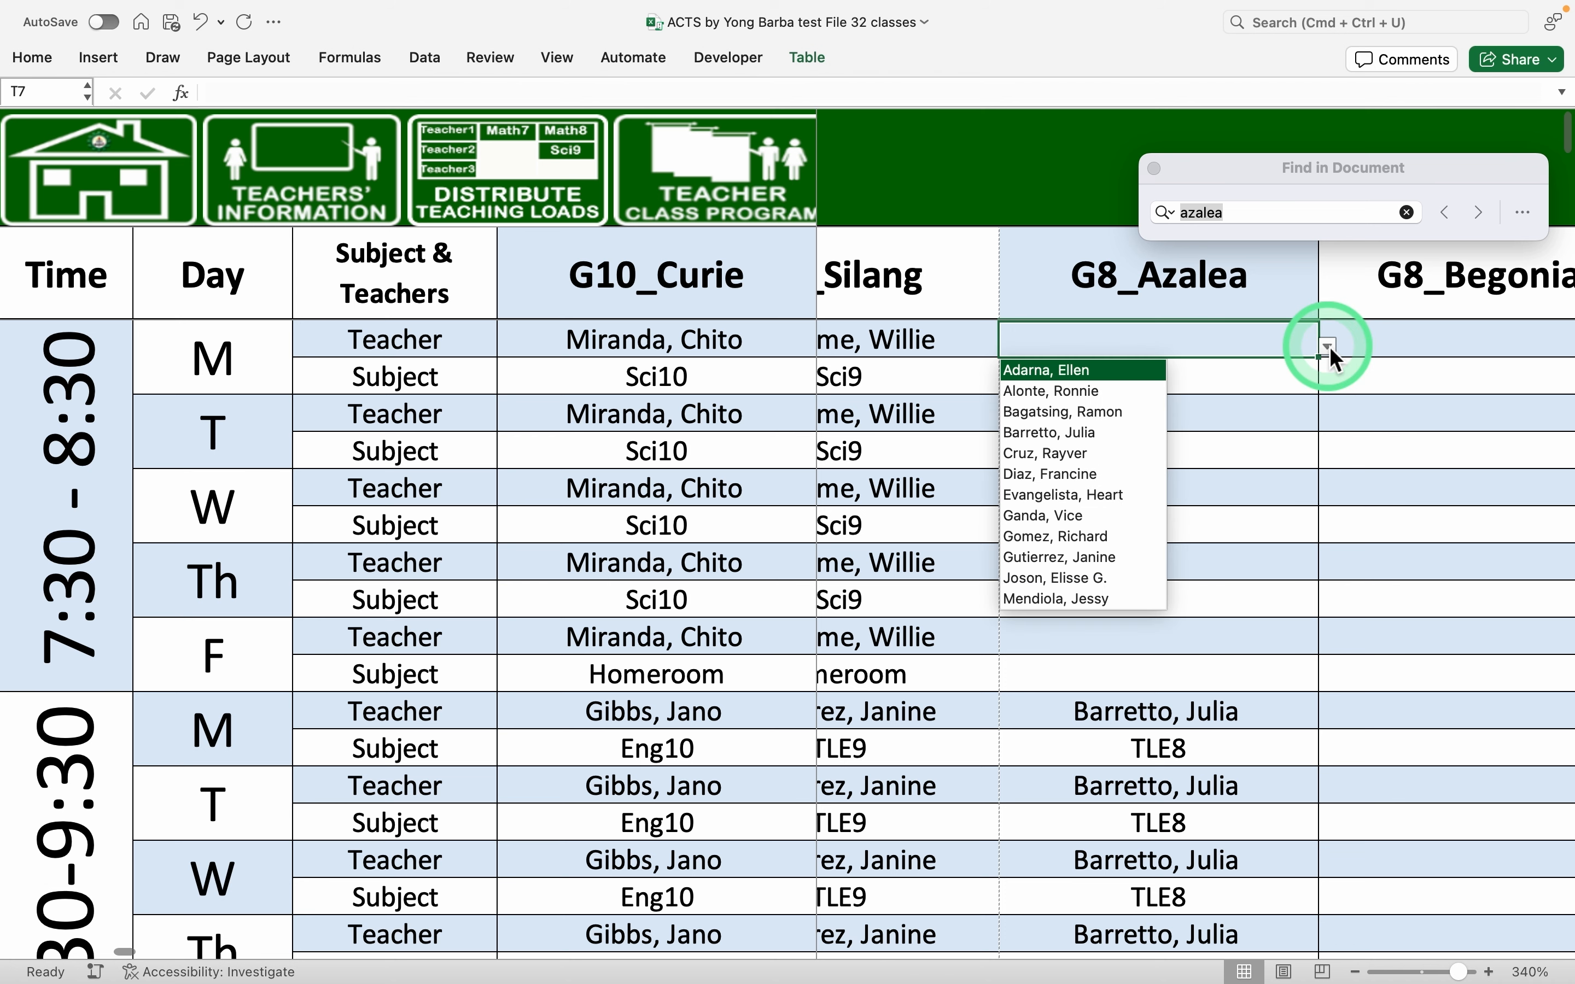
pyautogui.press('Down')
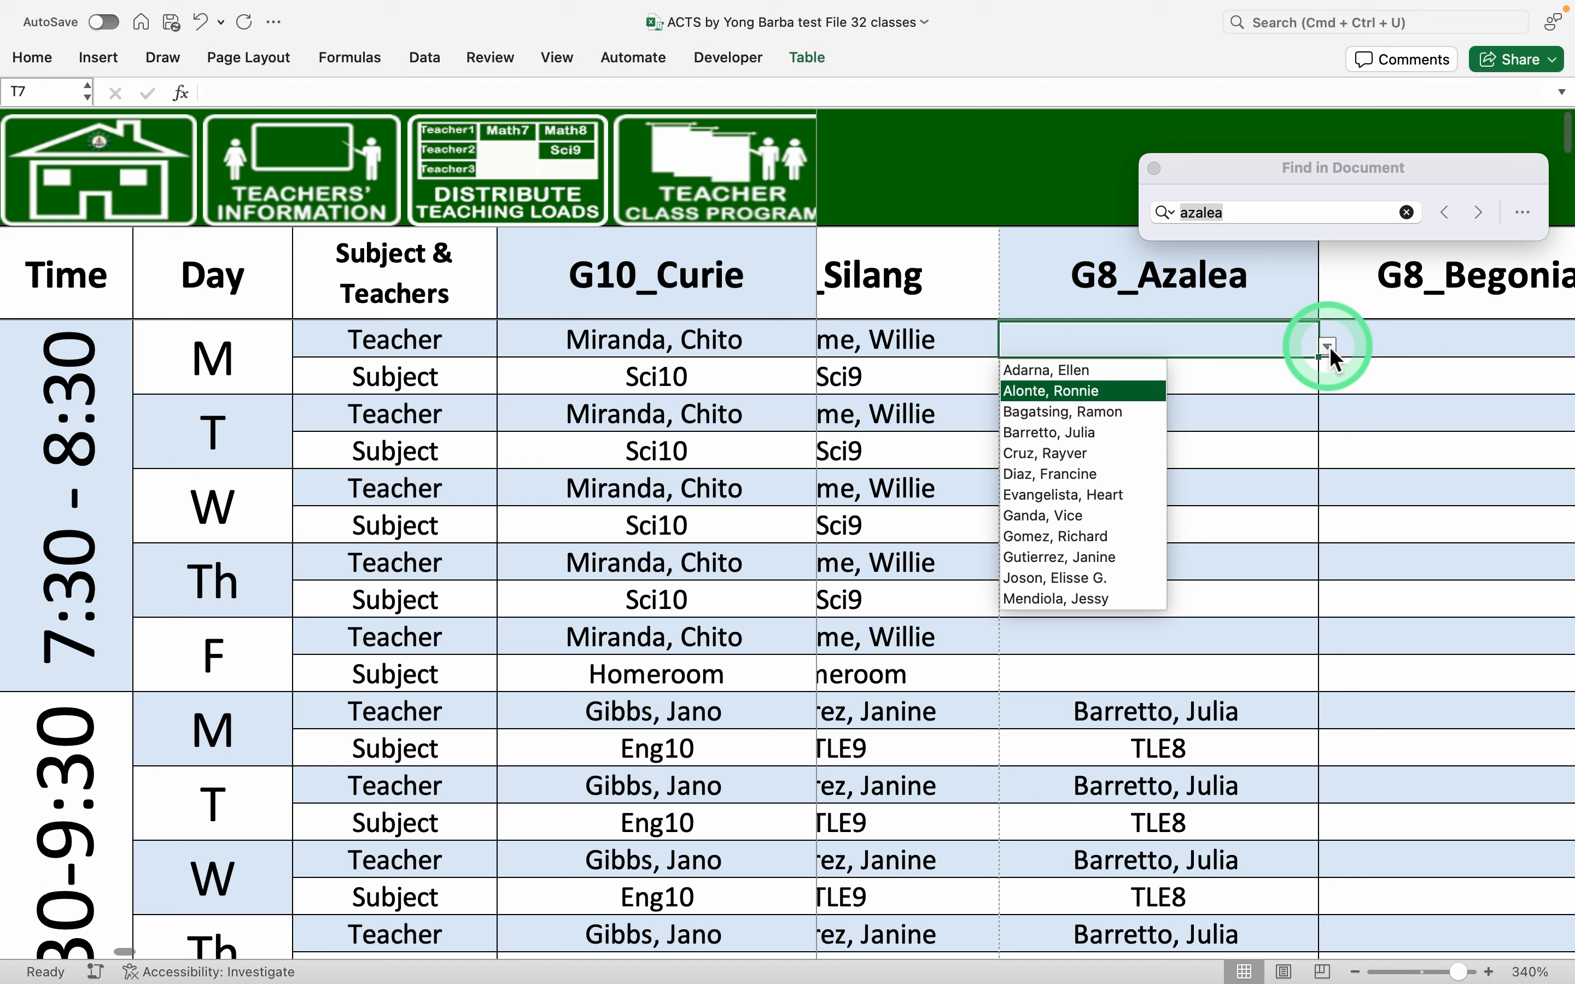
pyautogui.press('Up')
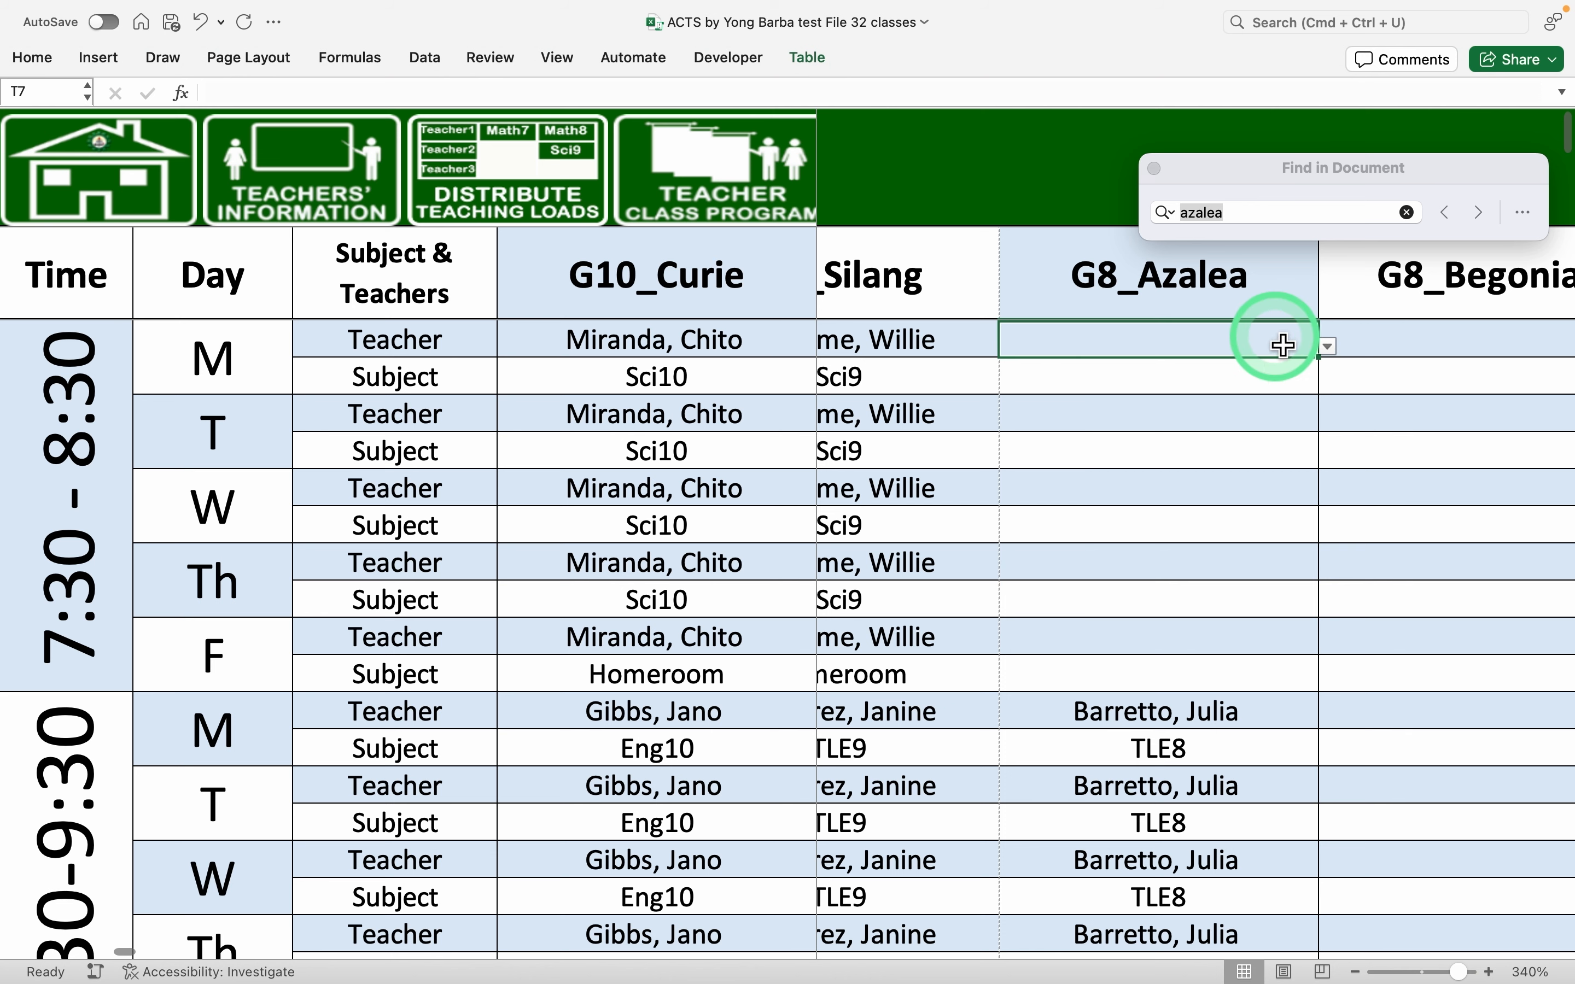
pyautogui.write('san')
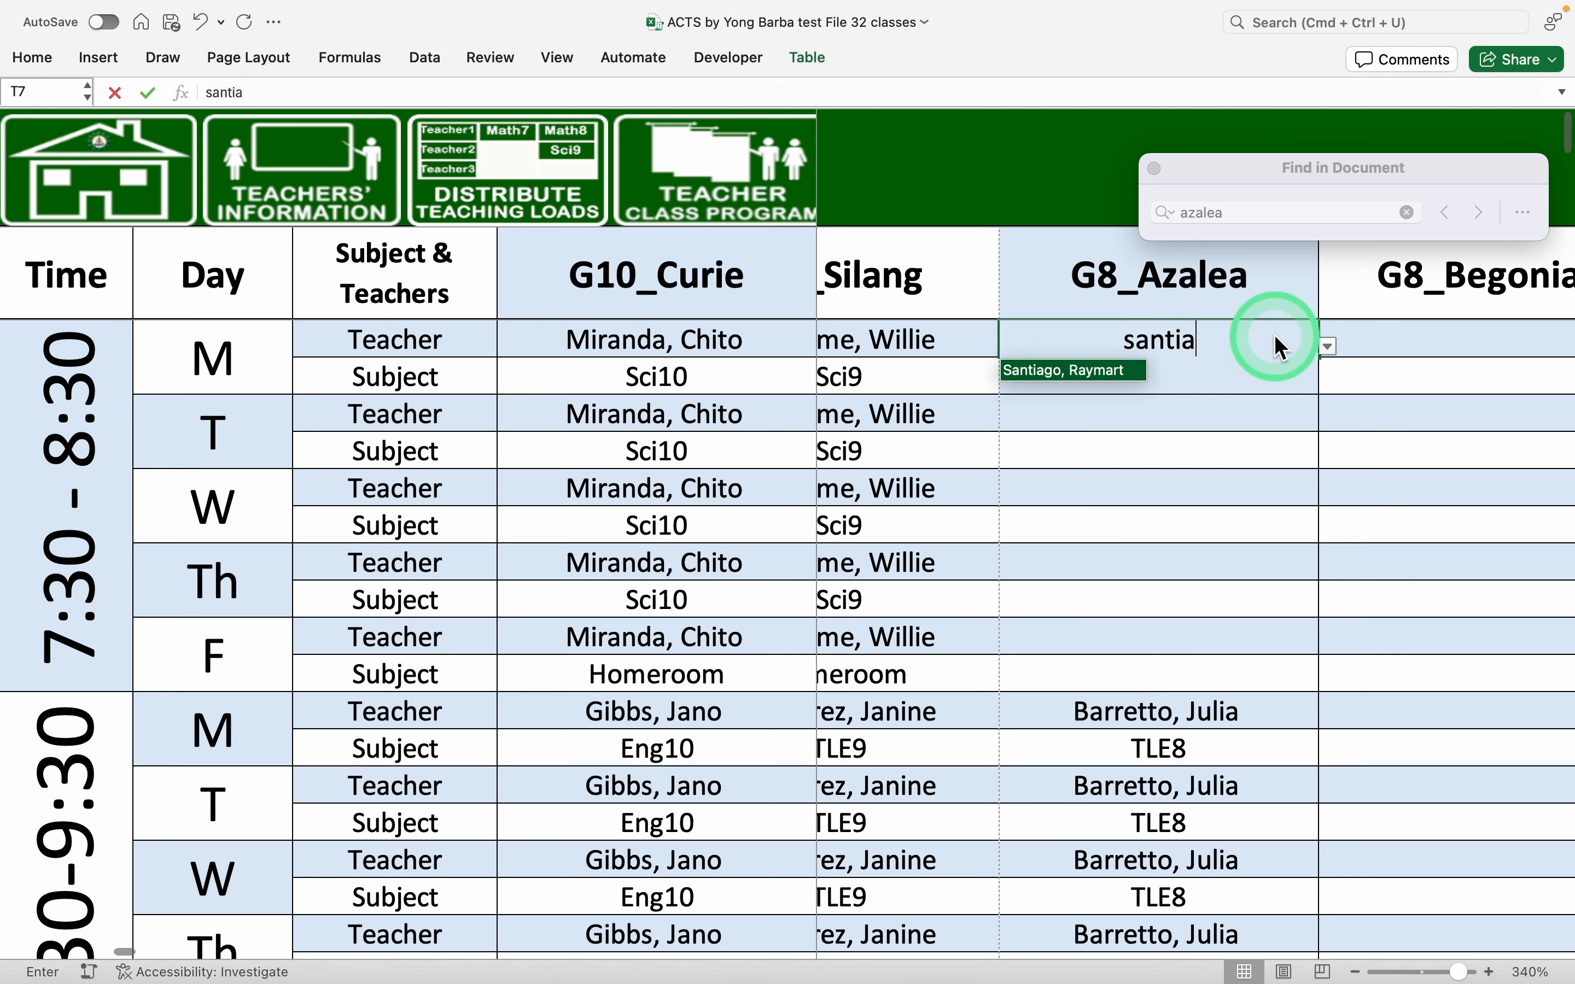
pyautogui.write('tia')
pyautogui.press('Return')
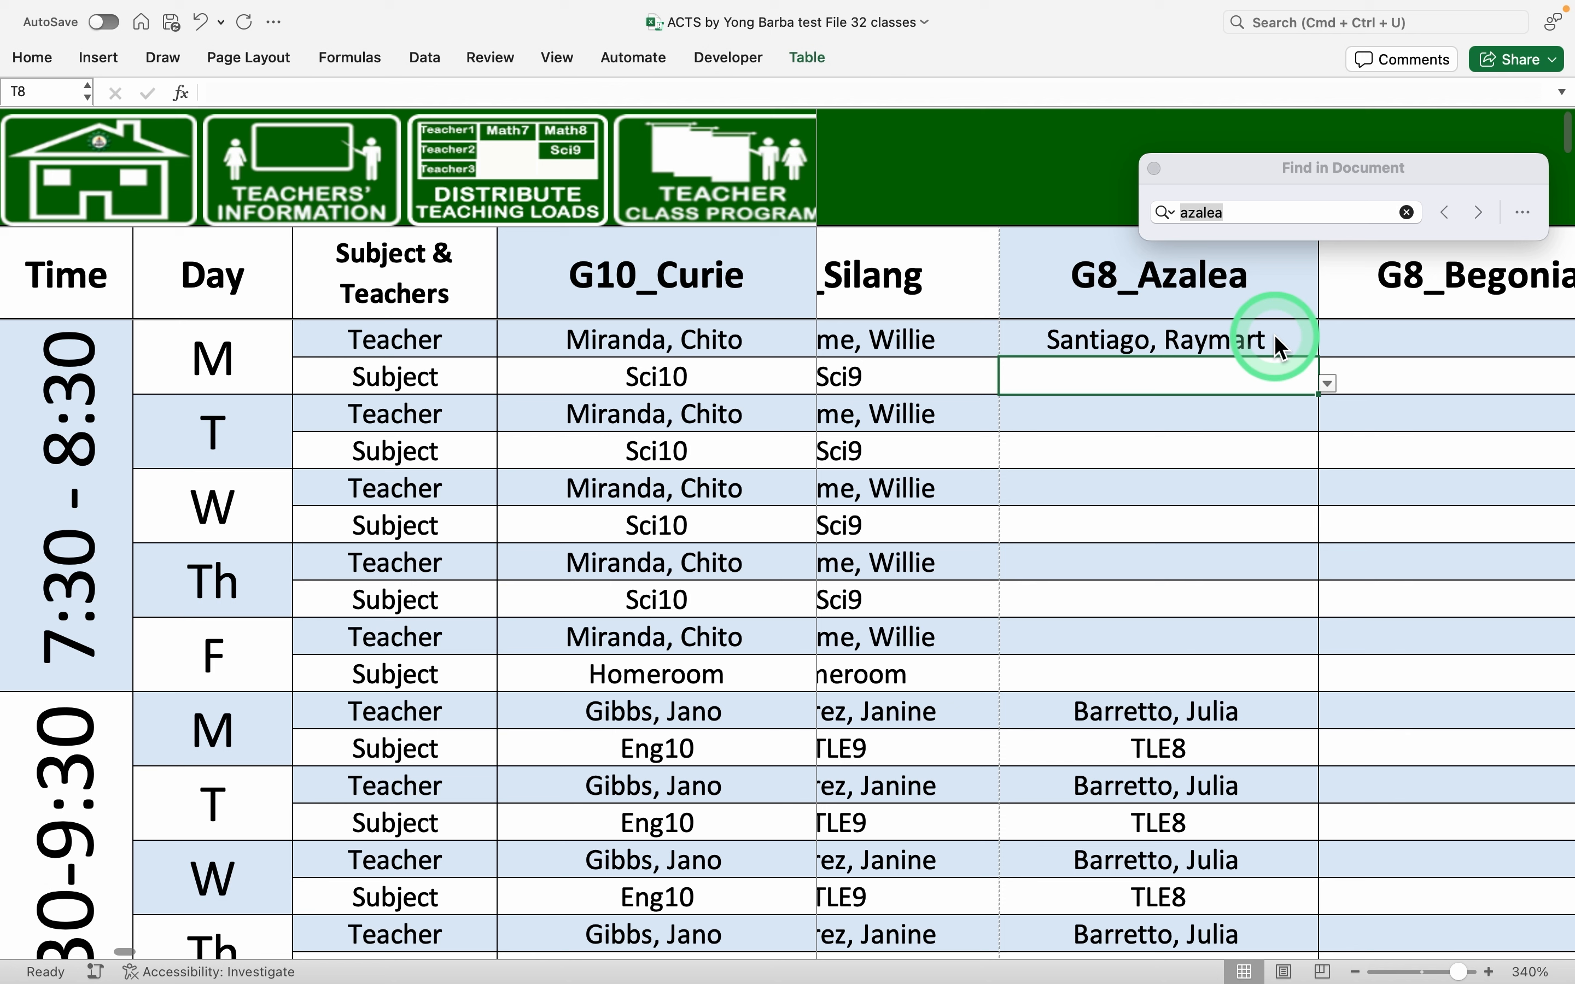
pyautogui.click(1329, 384)
pyautogui.click(1030, 408)
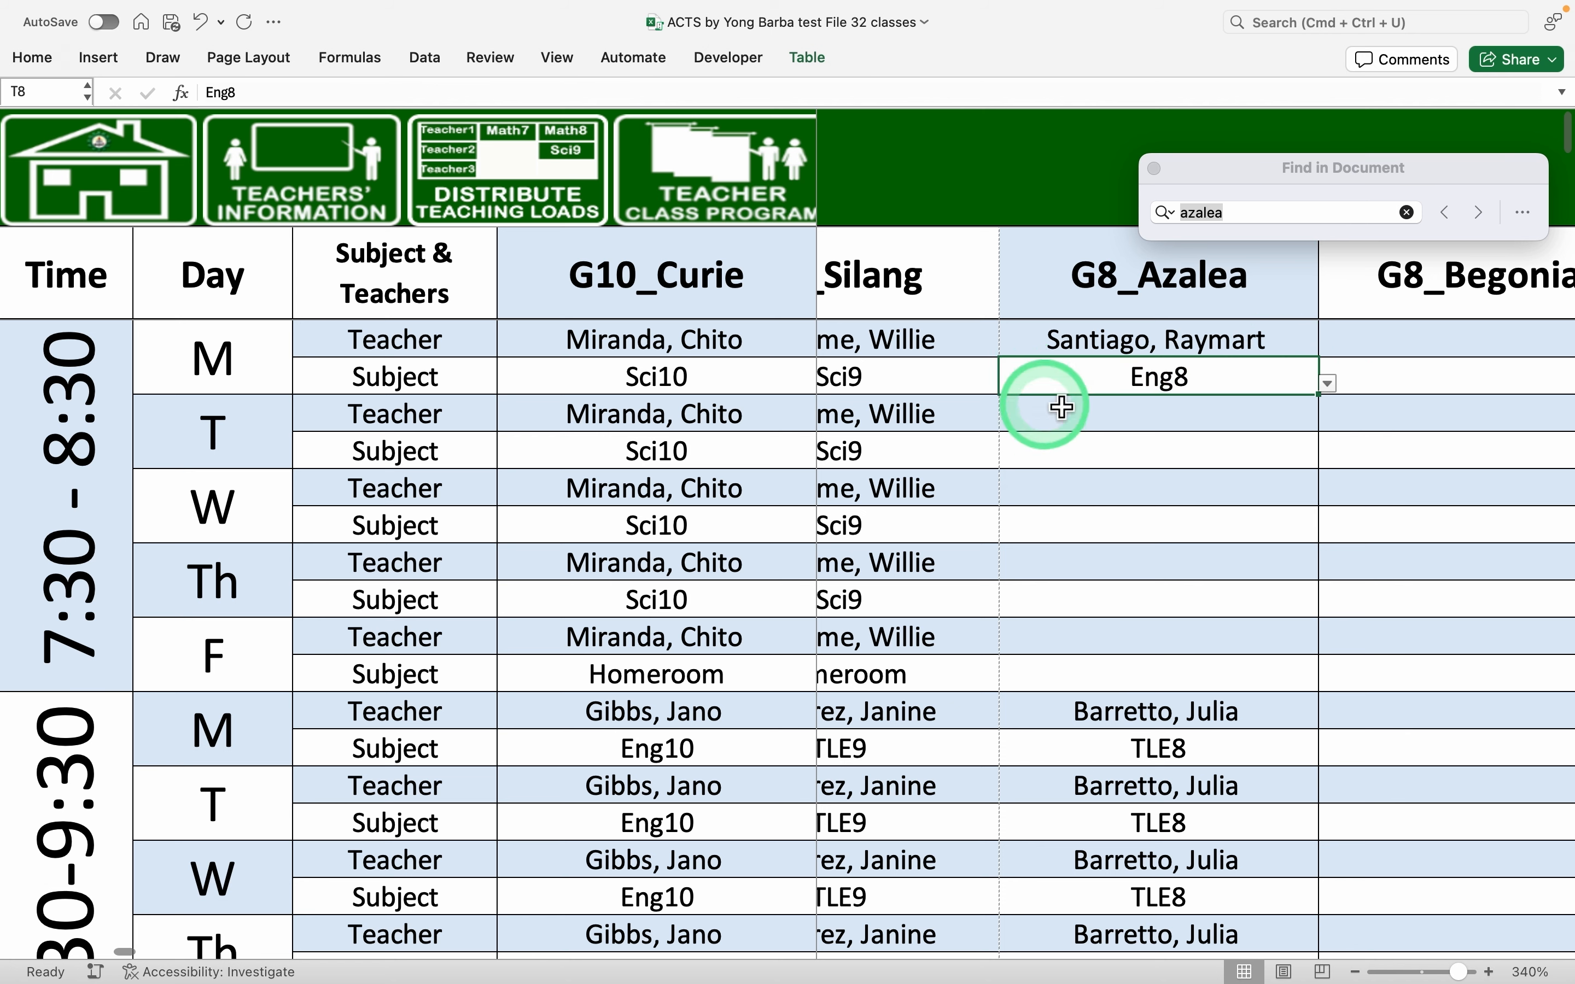
# Copy G8_Azalea's Monday 7:30-8:30 teacher and subject into the Tuesday to Friday slots of the same period
pyautogui.click(1174, 352)
pyautogui.moveTo(1181, 372)
pyautogui.mouseDown()
pyautogui.moveTo(1160, 393)
pyautogui.moveTo(1157, 677)
pyautogui.mouseUp()
pyautogui.press('super+c')
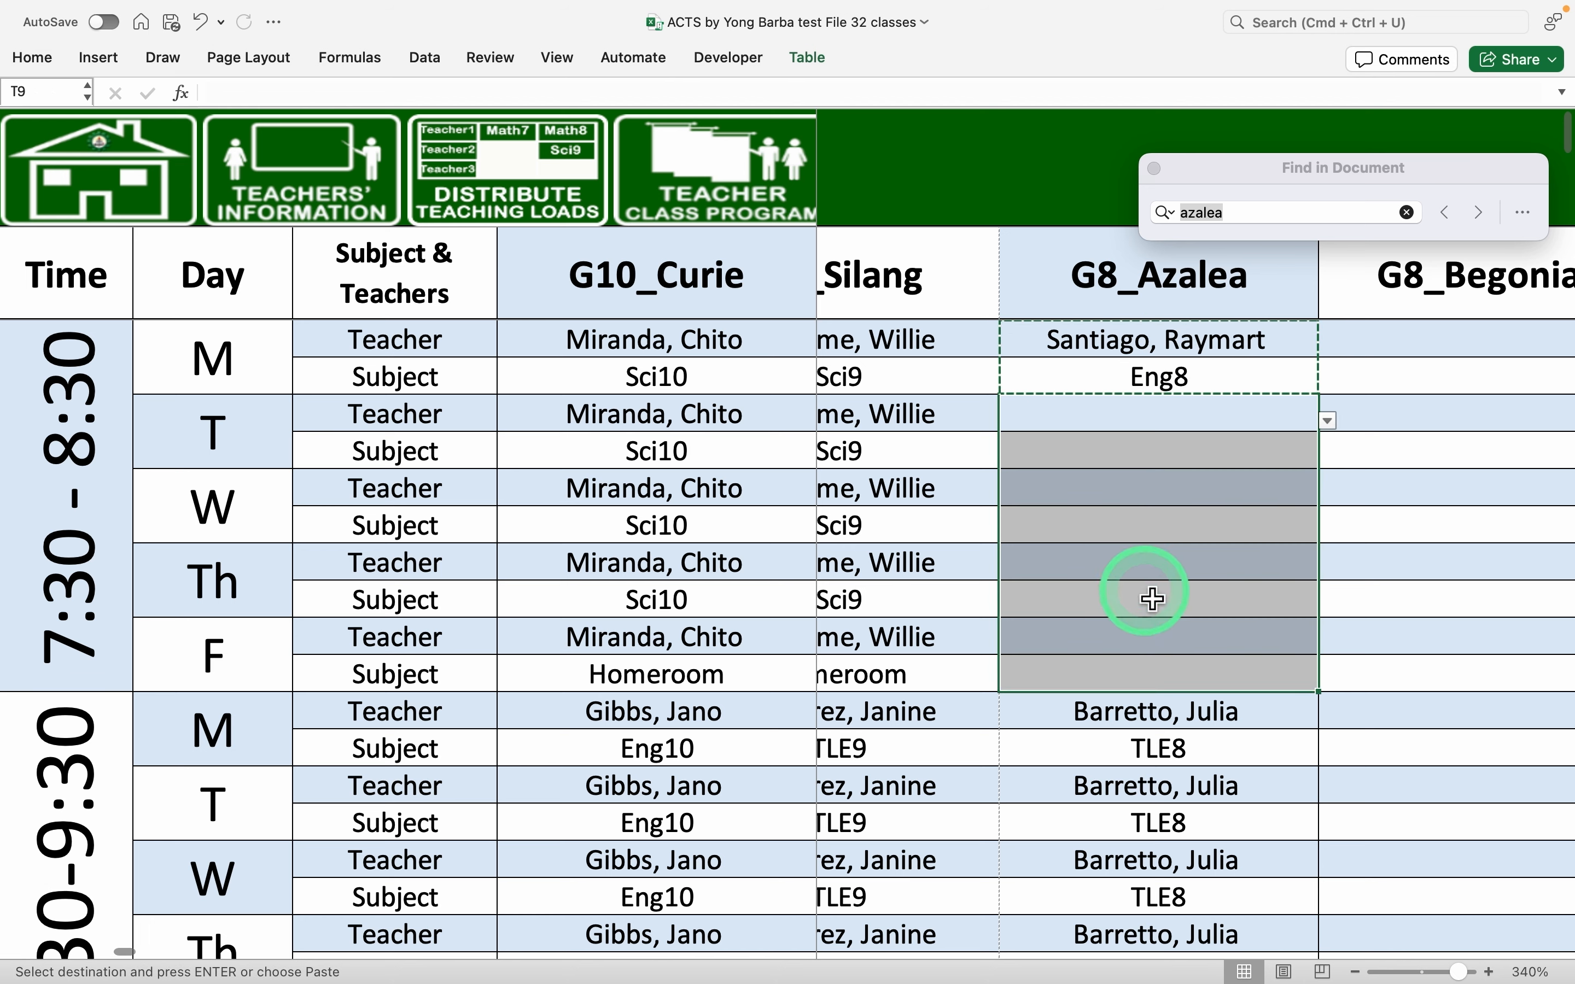
pyautogui.press('super+v')
# Change G8_Azalea's Friday 7:30-8:30 subject to Homeroom and select that Friday entry
pyautogui.click(1161, 680)
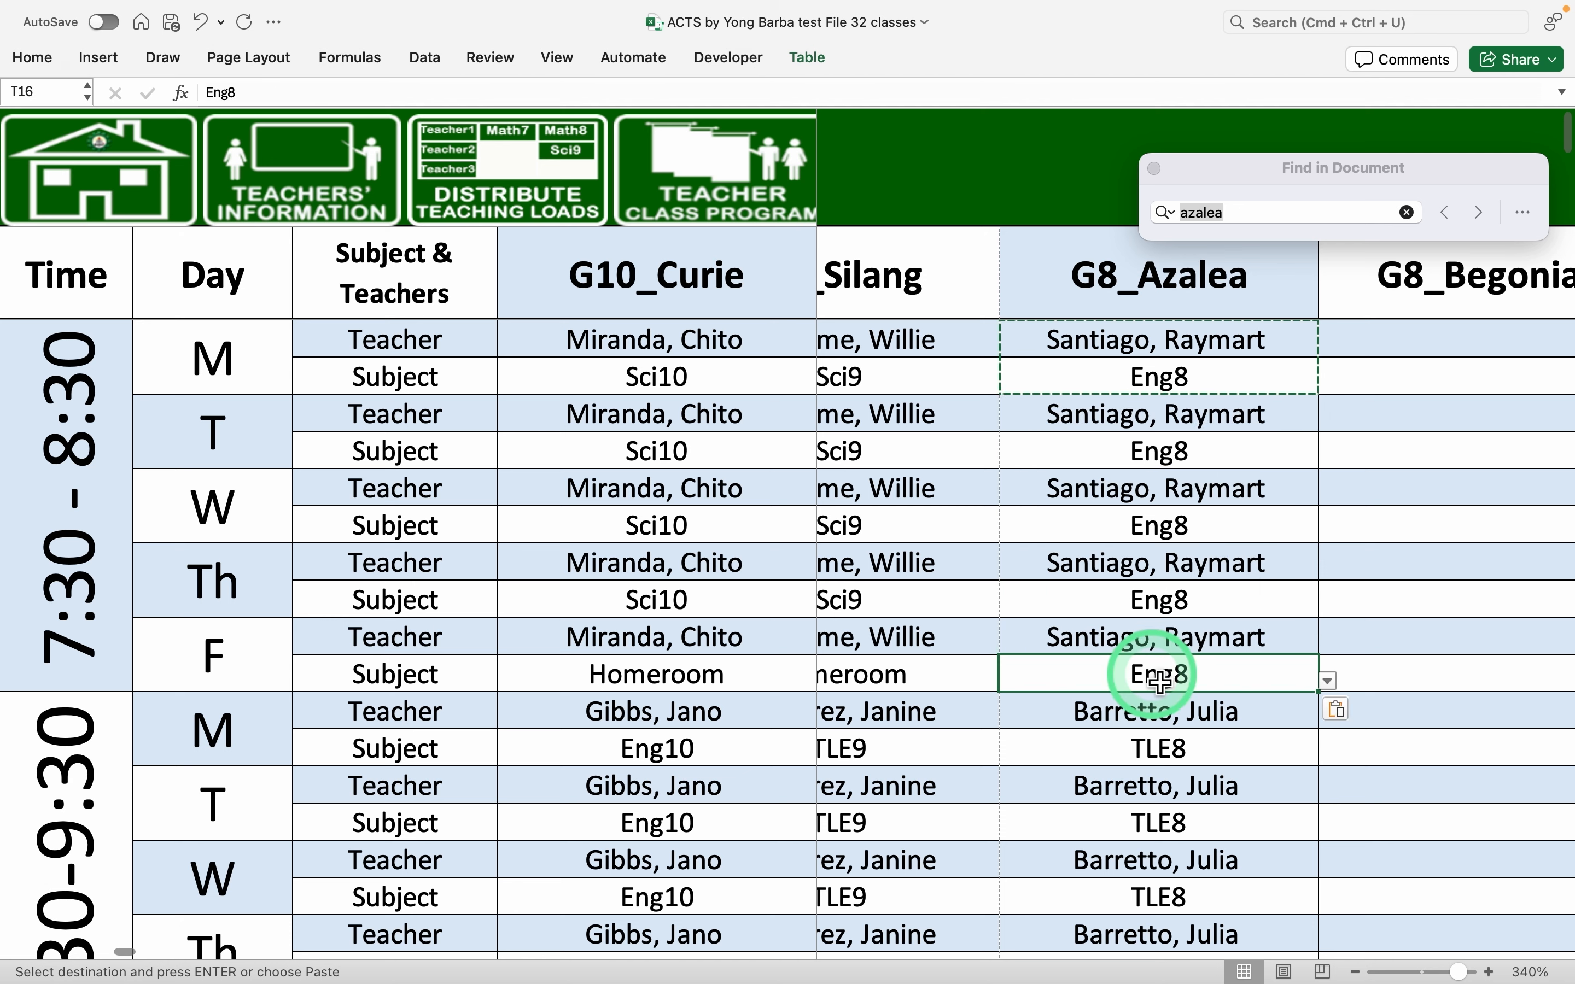
pyautogui.write('HOm')
pyautogui.press('Return')
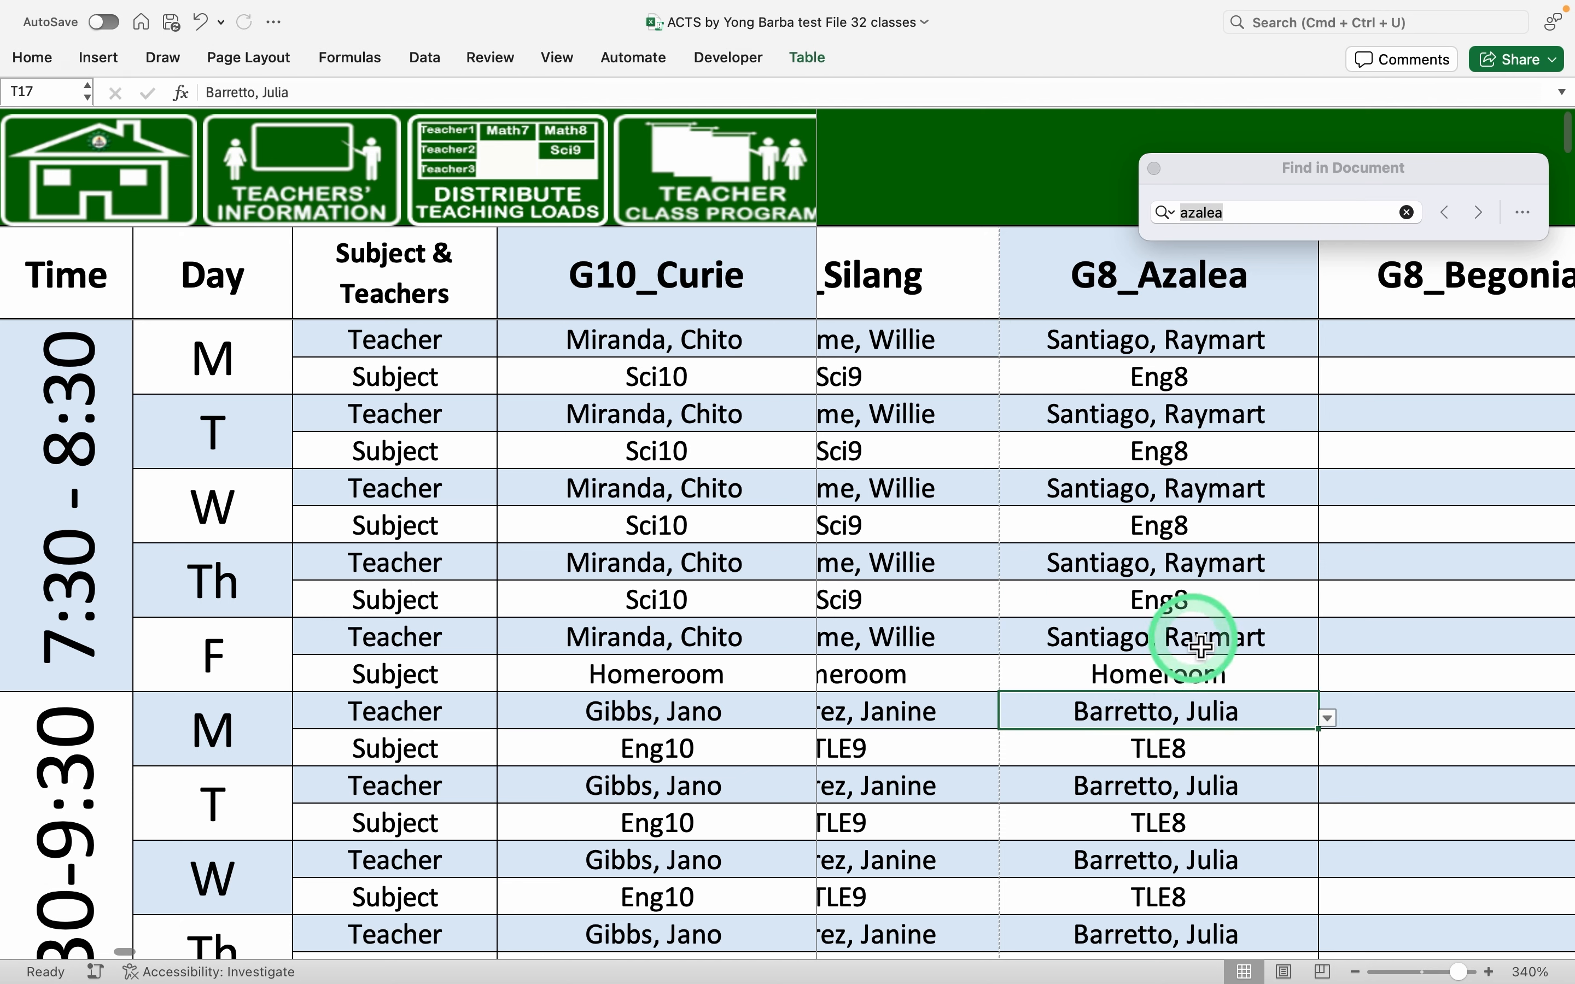
pyautogui.moveTo(1188, 643); pyautogui.dragTo(1196, 675)
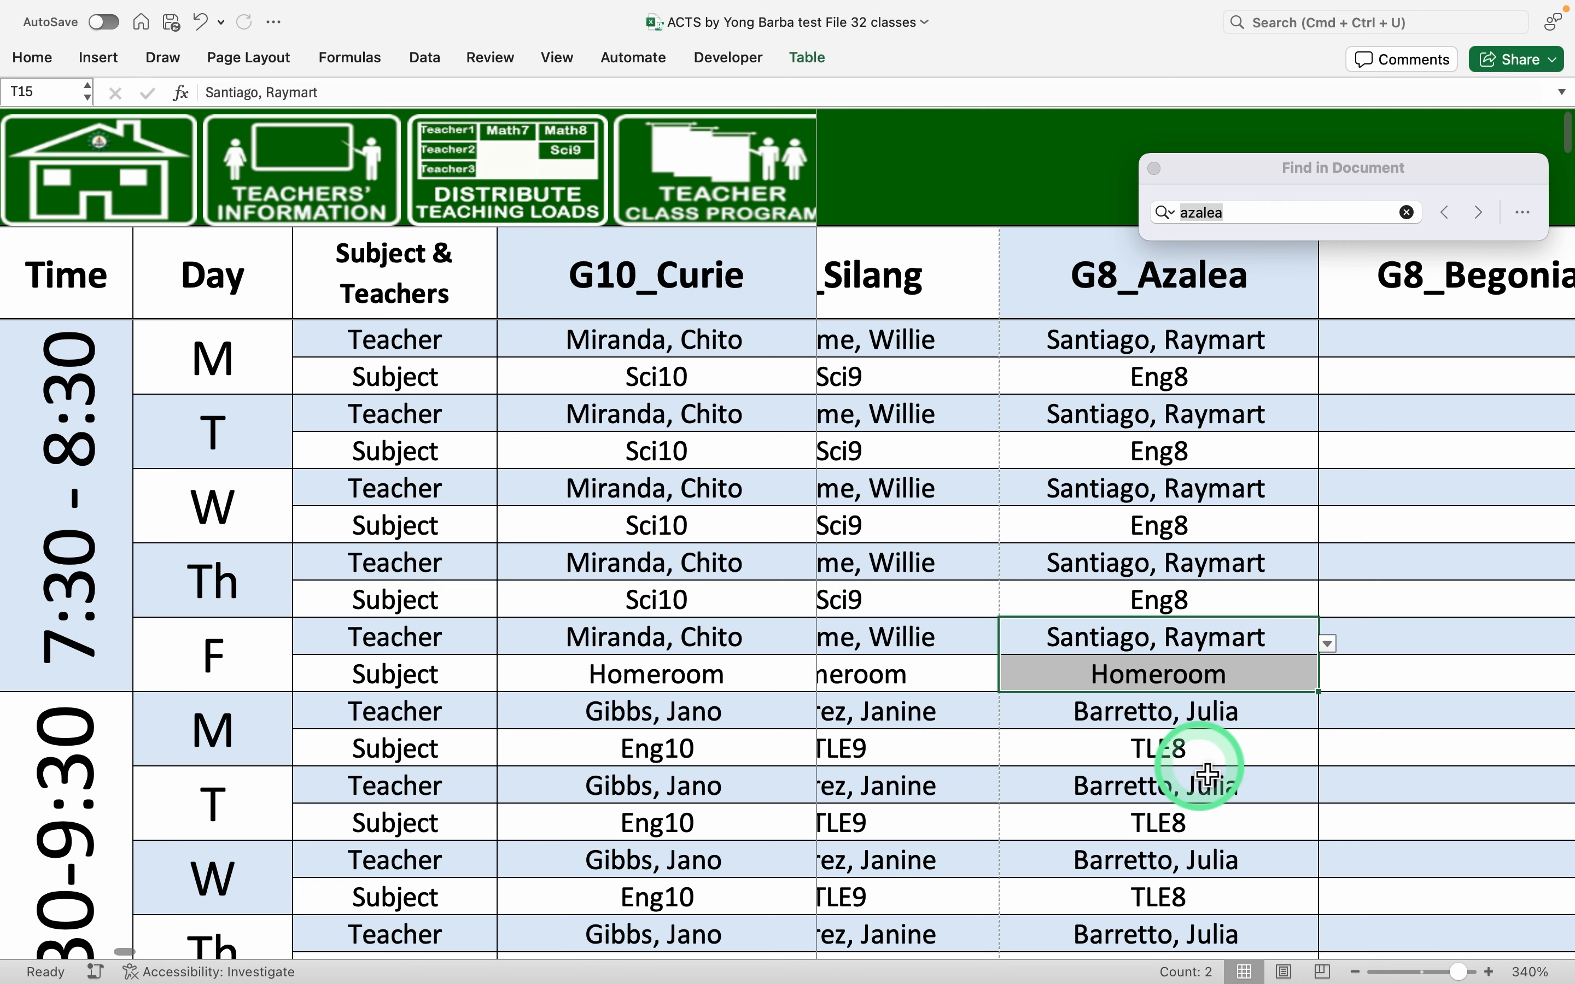
# Copy G8_Azalea's Monday 7:30-8:30 teacher and Eng8 entry into G8_Begonia's Monday to Thursday 8:30-9:30 slots
pyautogui.hscroll(2, 1209, 775)
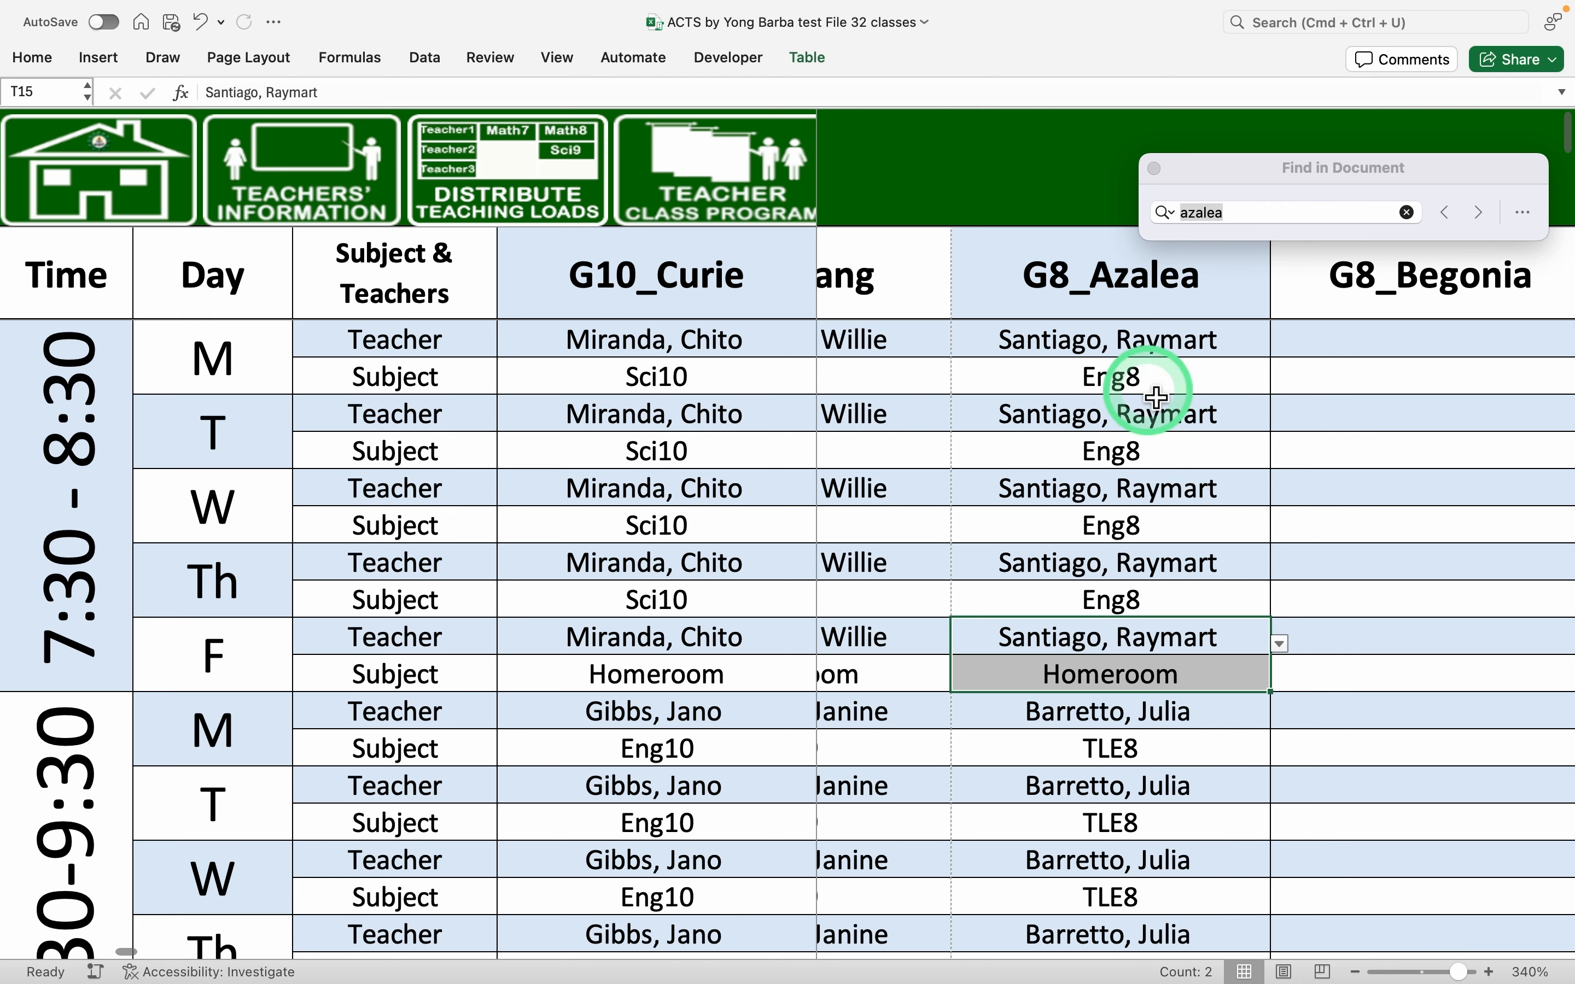
pyautogui.moveTo(1156, 351); pyautogui.dragTo(1153, 374)
pyautogui.press('super+c')
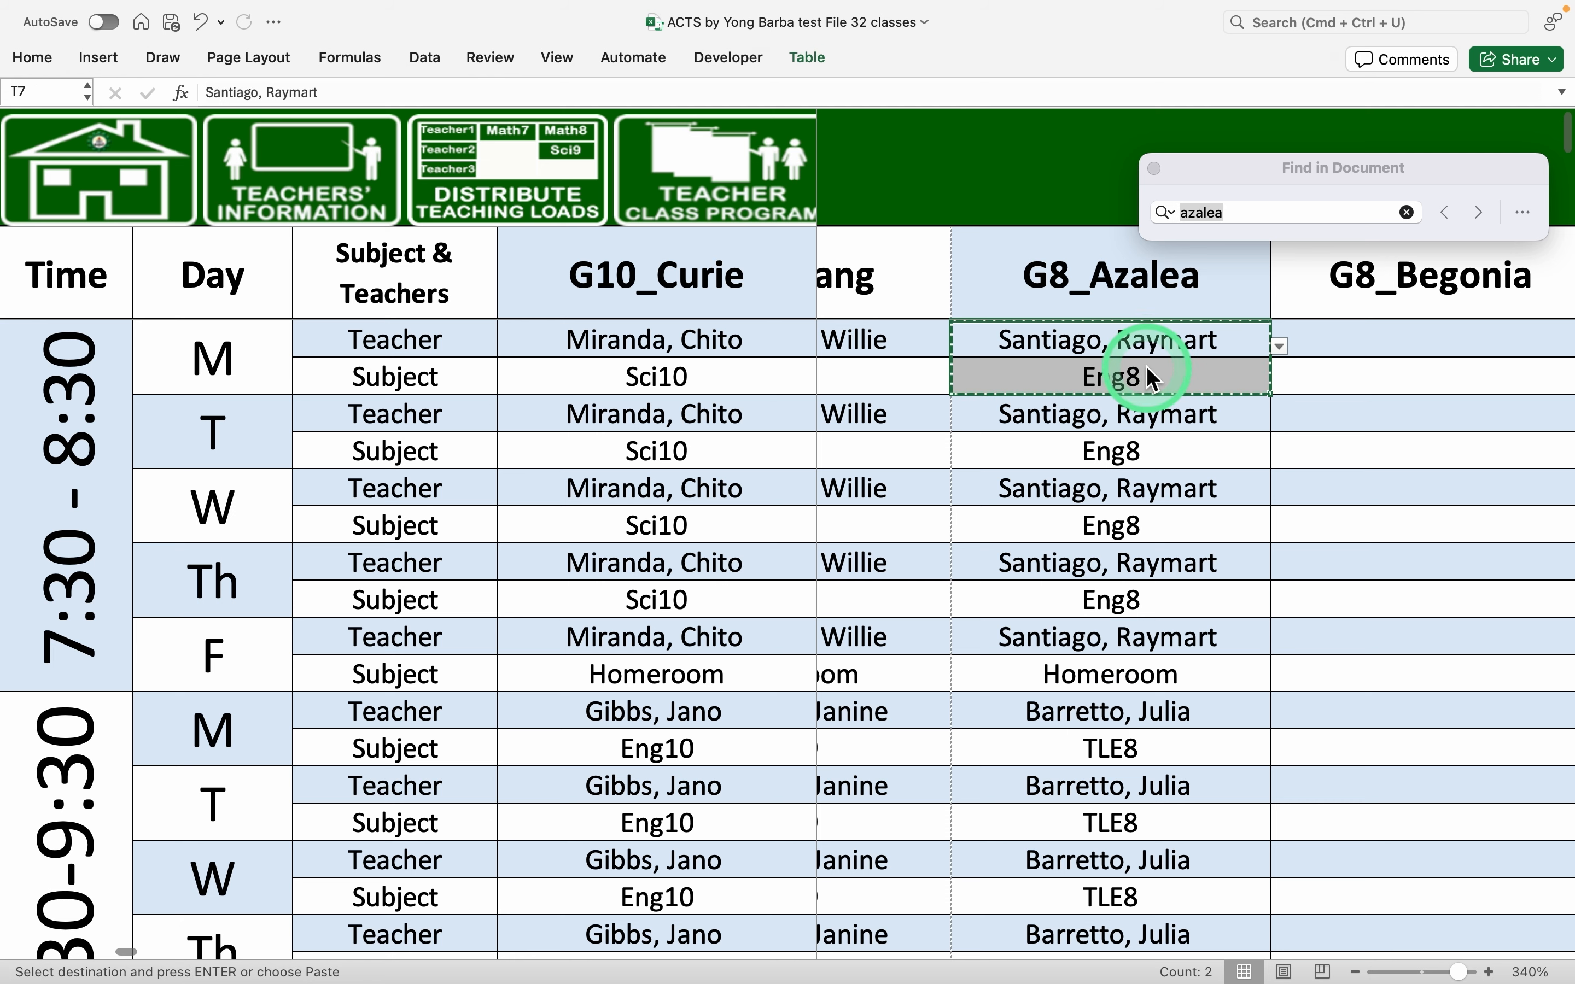
pyautogui.hscroll(3, 1290, 582)
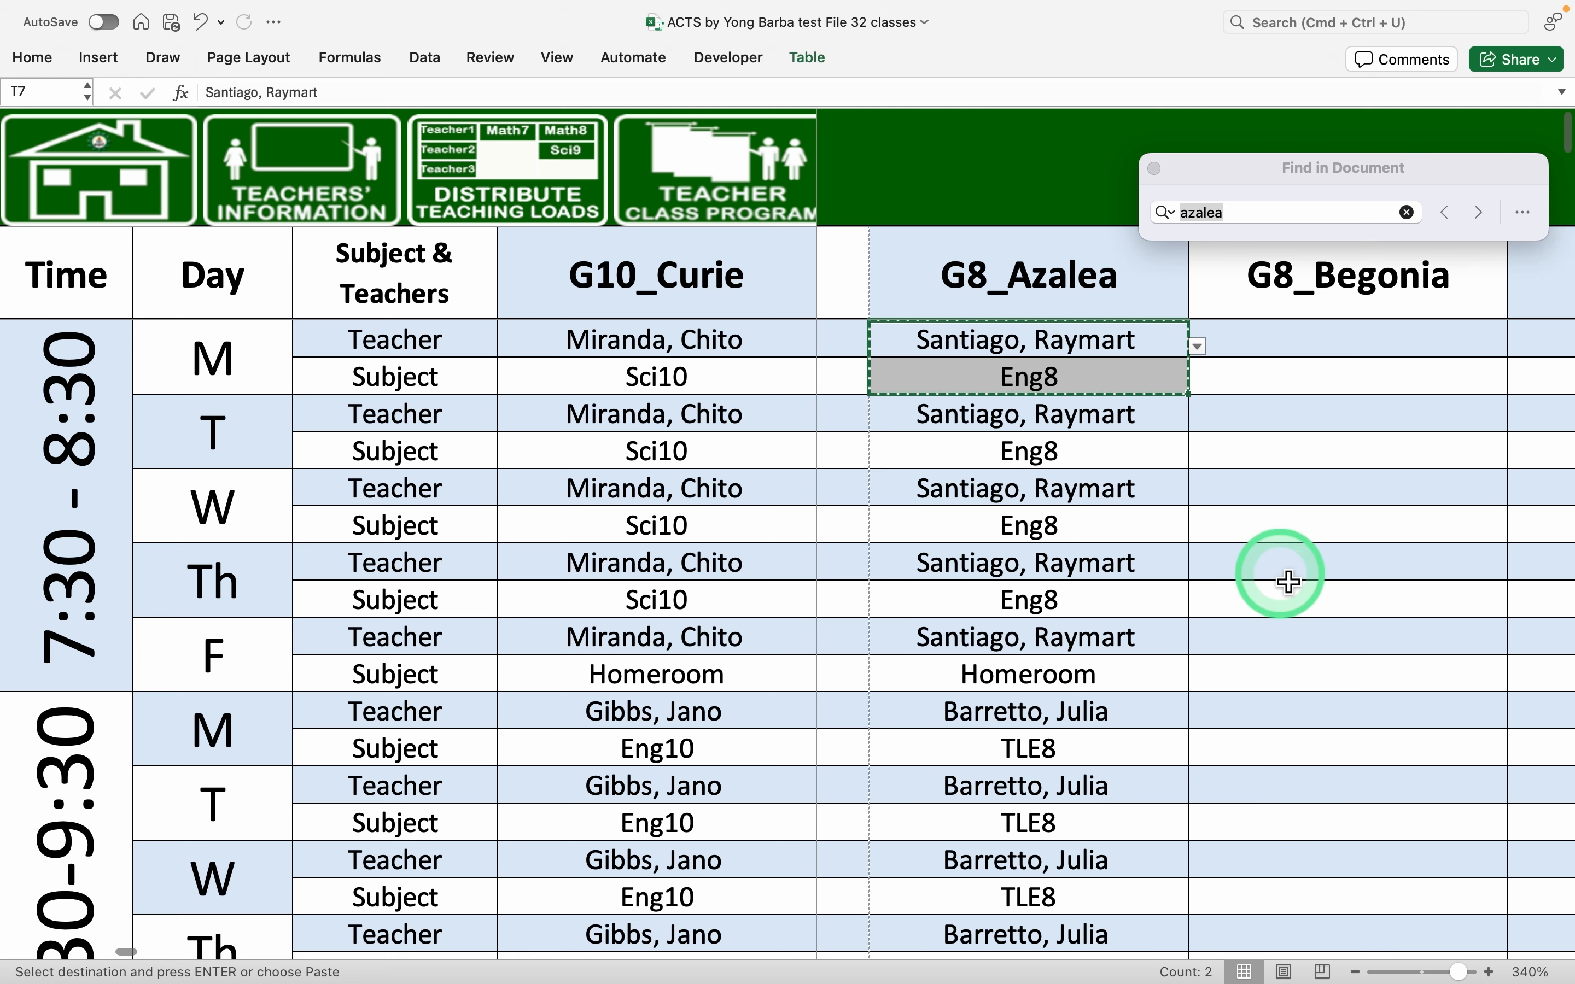
pyautogui.scroll(-15, 1290, 581)
pyautogui.hscroll(2, 1290, 582)
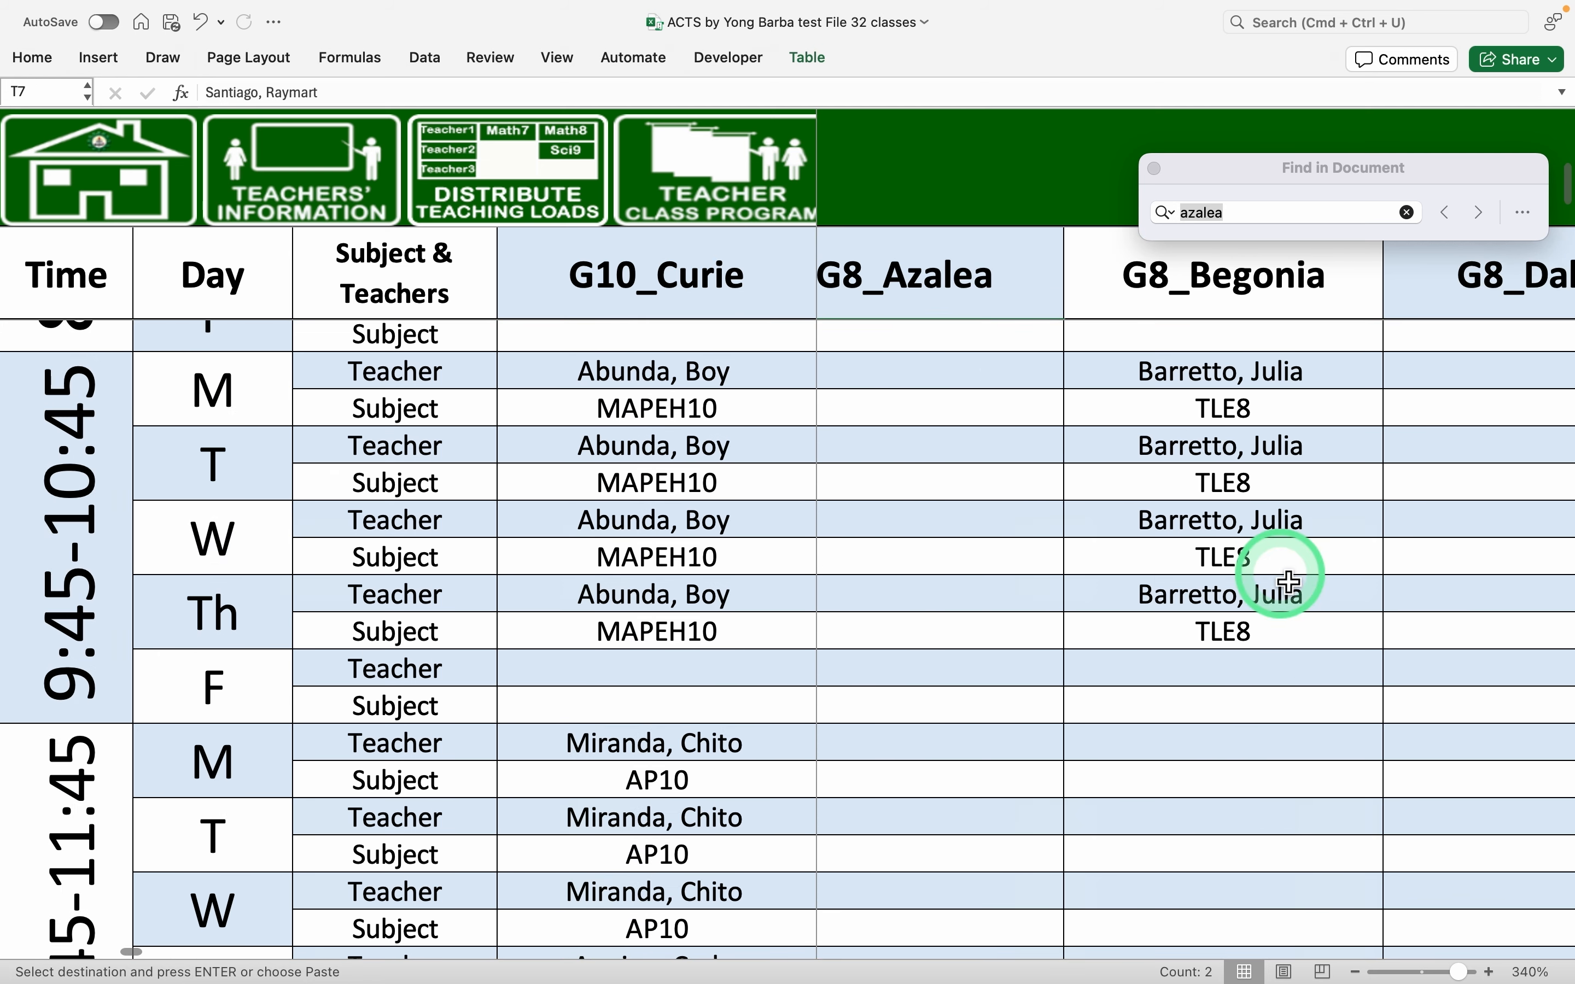
pyautogui.scroll(-20, 1290, 582)
pyautogui.hscroll(1, 1290, 582)
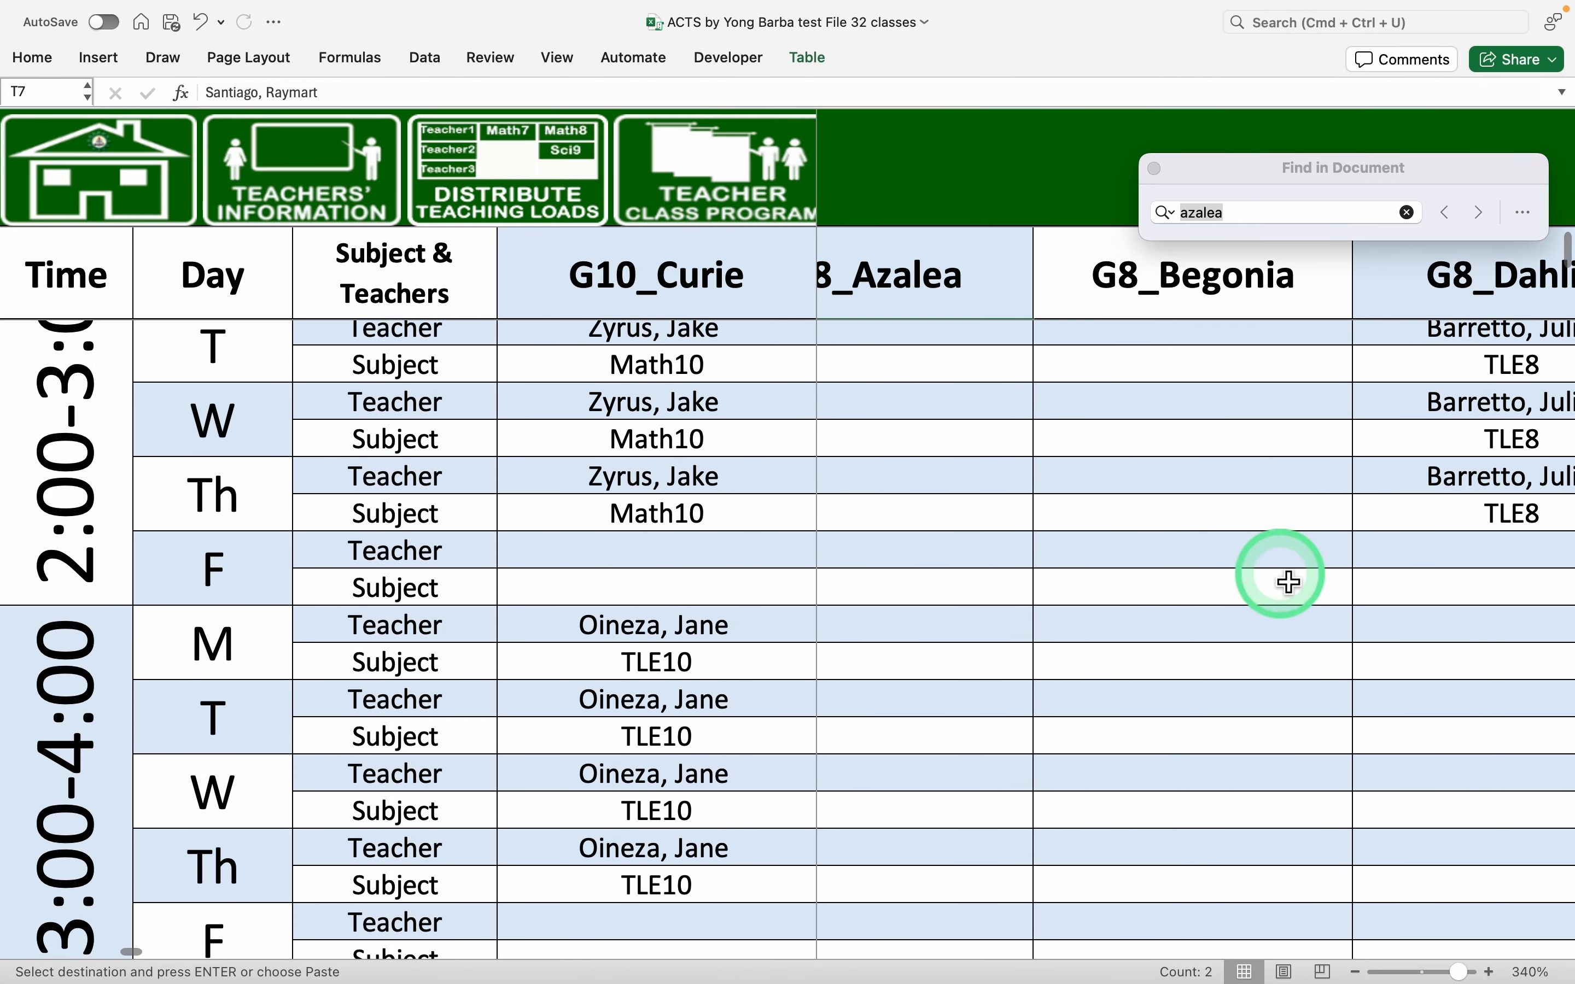
pyautogui.scroll(20, 1290, 581)
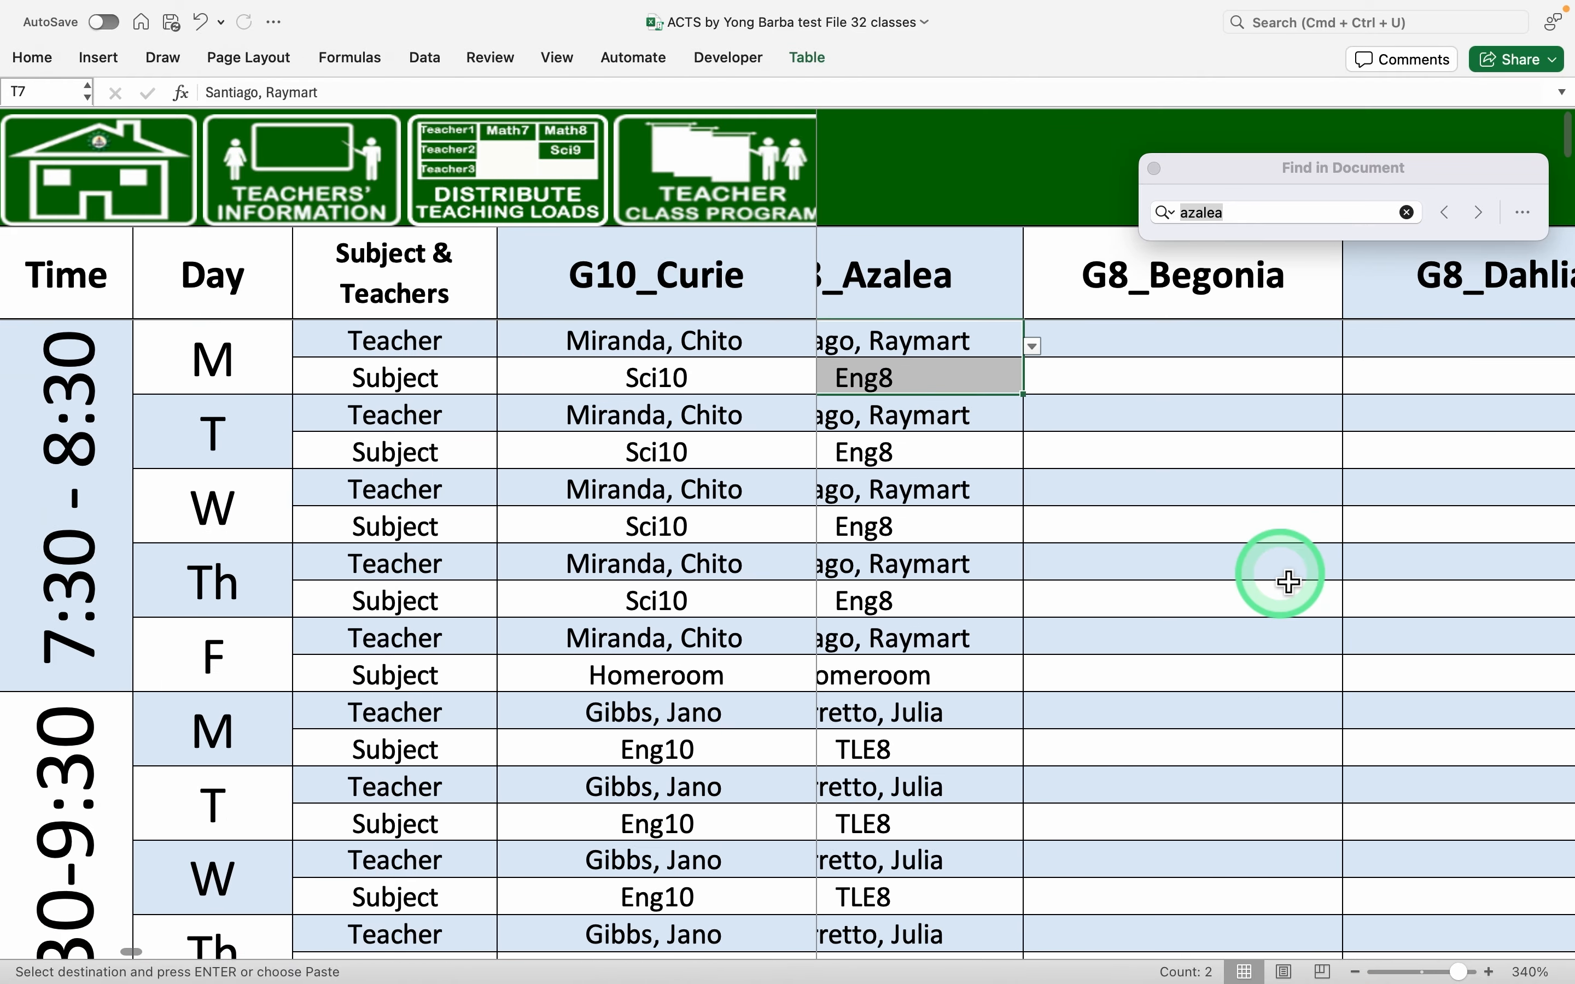
pyautogui.scroll(-3, 1290, 582)
pyautogui.hscroll(-2, 1290, 581)
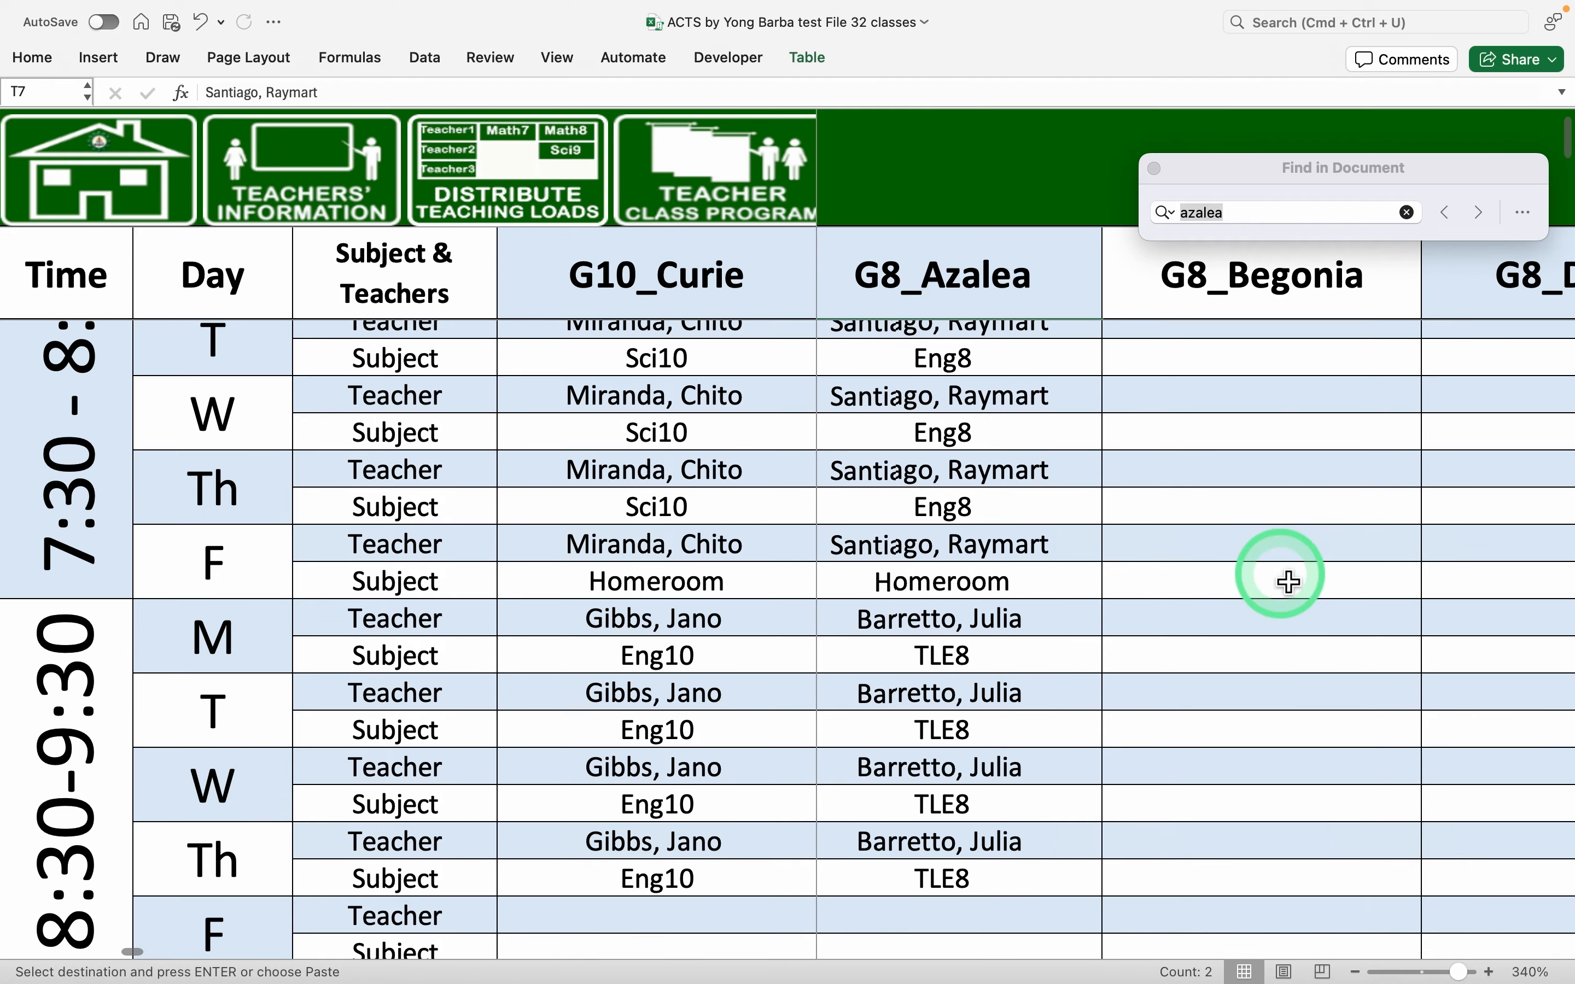
pyautogui.scroll(-1, 1289, 581)
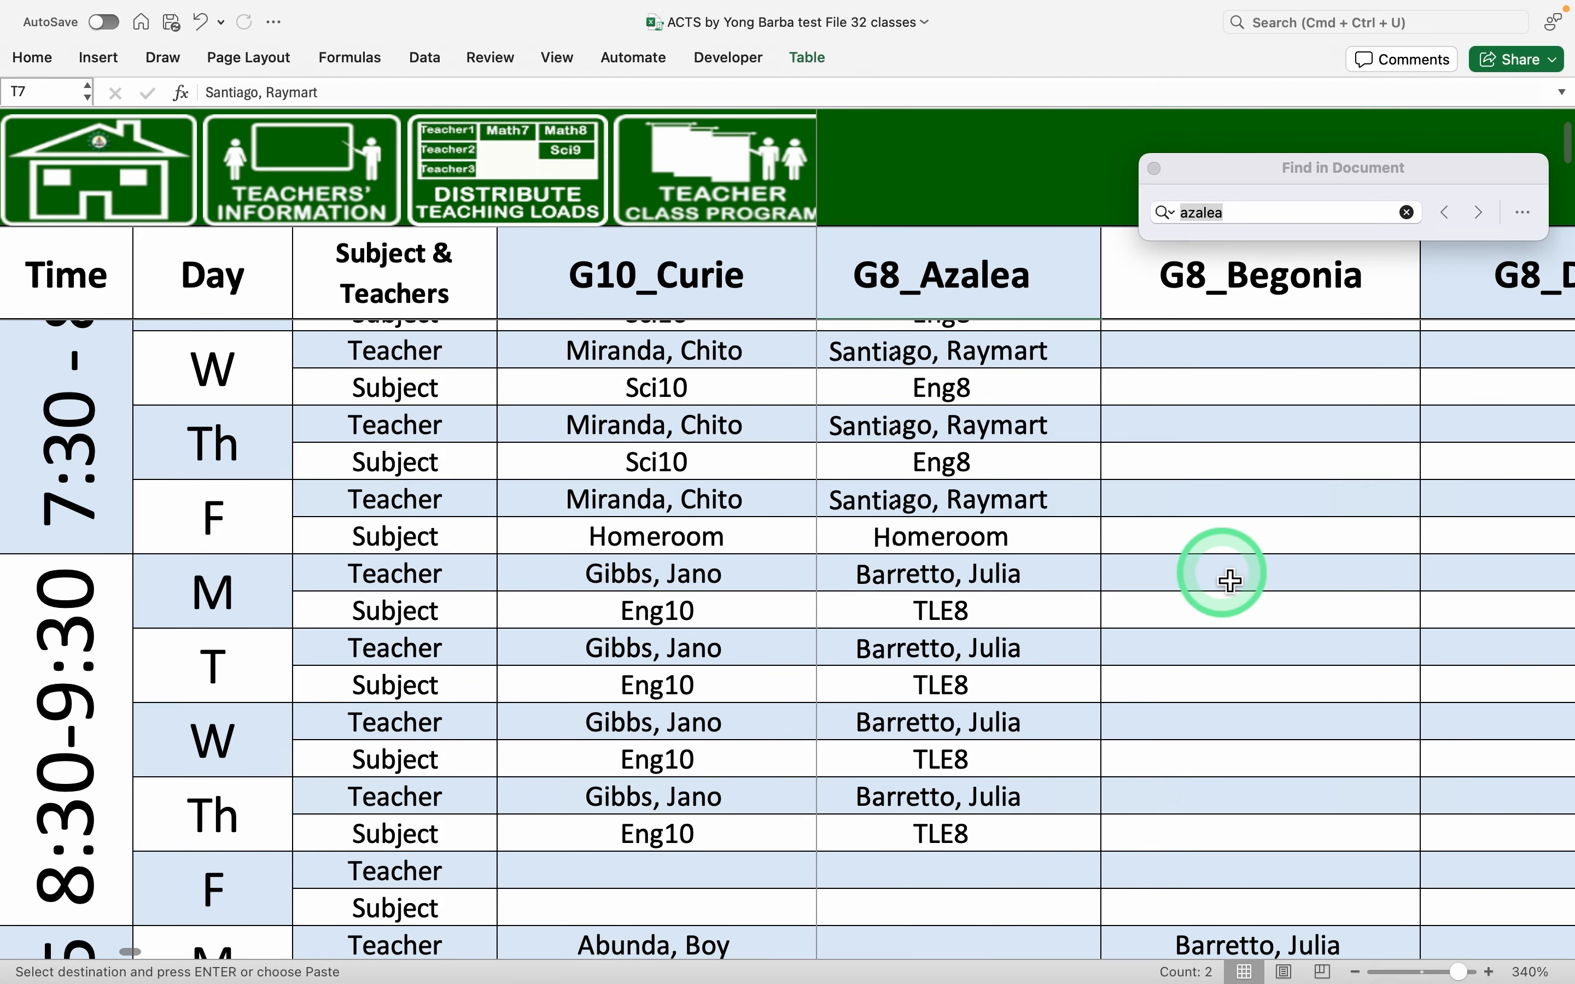
pyautogui.moveTo(1230, 581); pyautogui.dragTo(1237, 804)
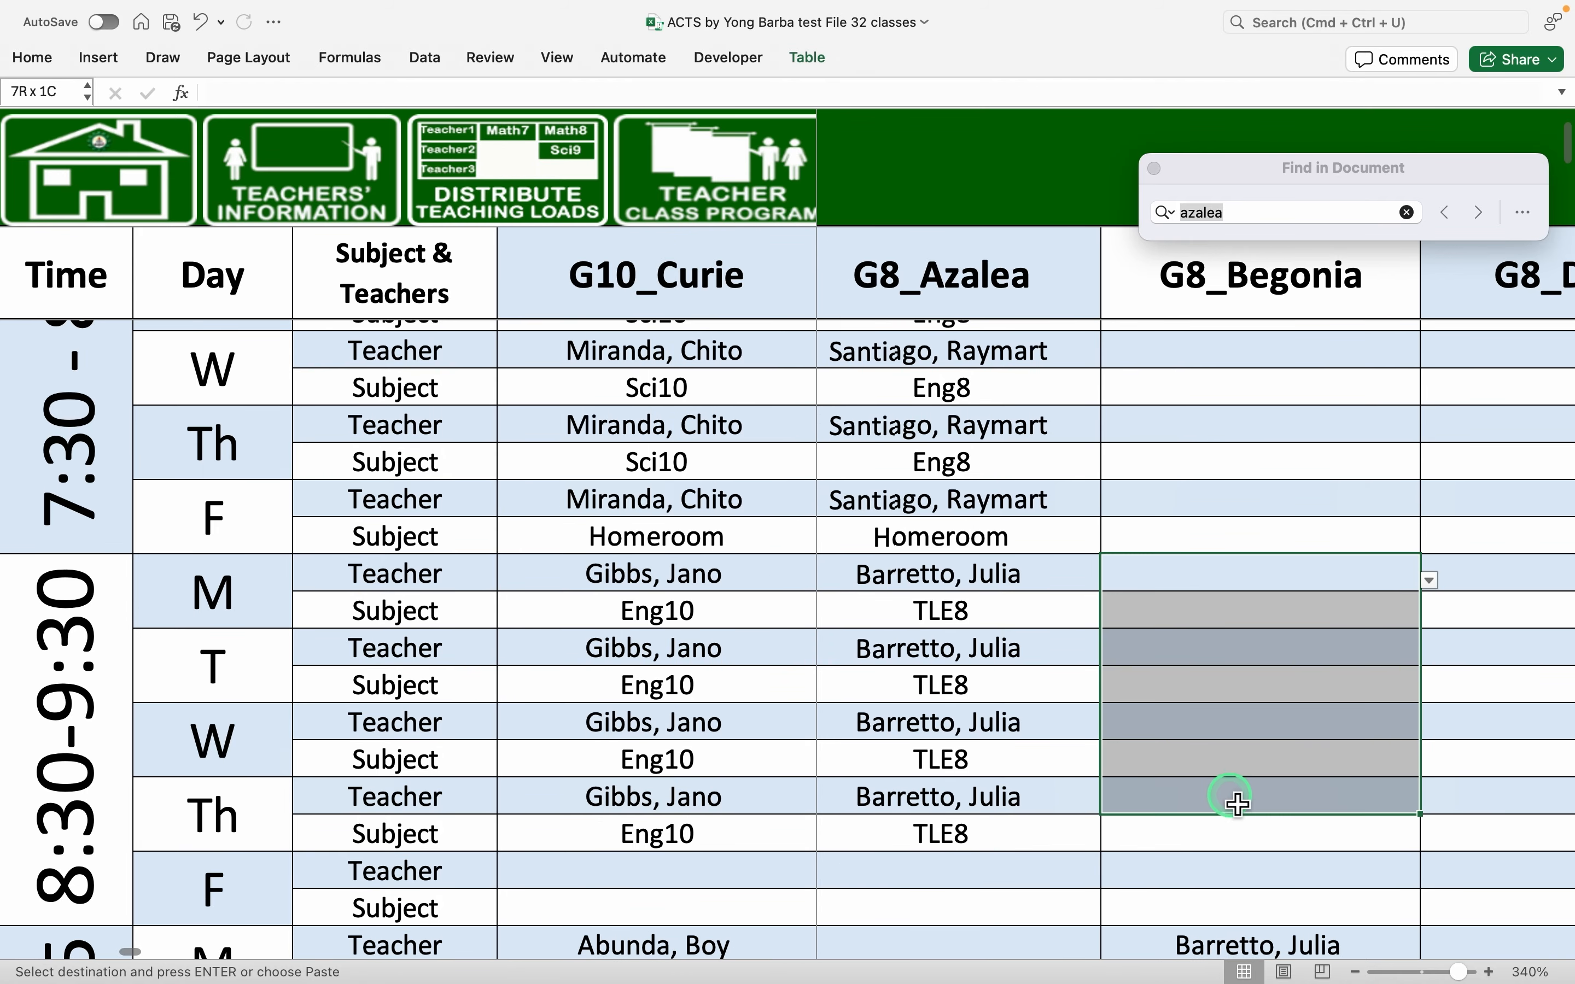
pyautogui.press('super+v')
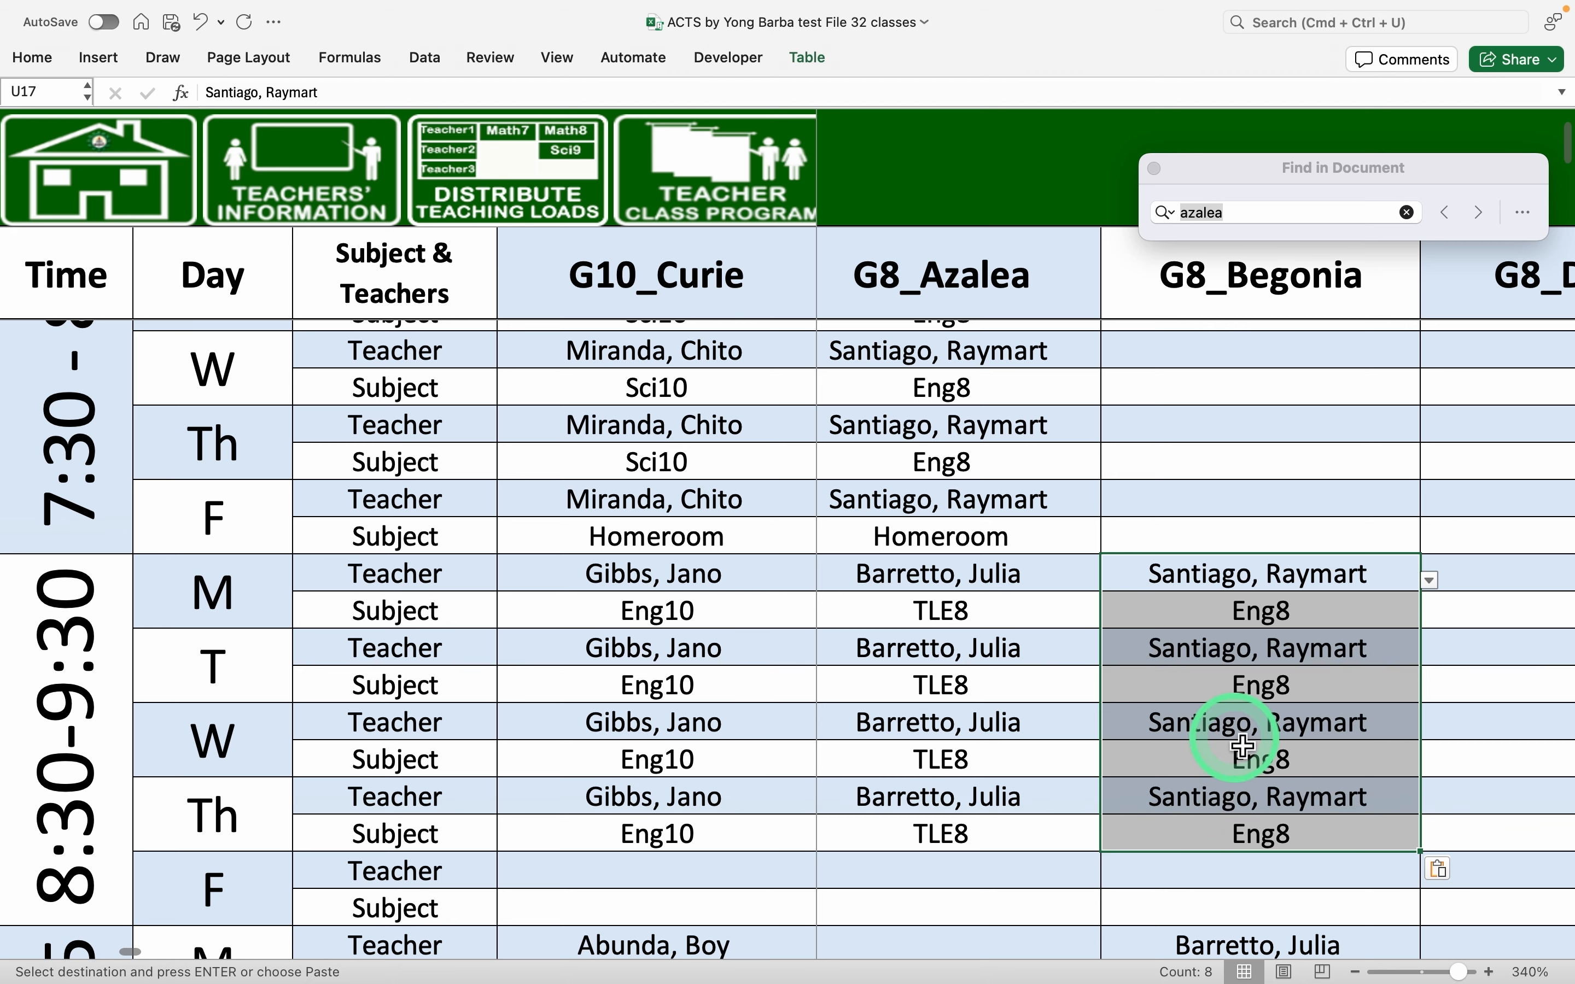
# Assign the G8_Azalea adviser and subject Fil8 to G8_Azalea's Monday 9:45-10:45 slot
pyautogui.hscroll(2, 1298, 813)
pyautogui.scroll(-1, 1298, 814)
pyautogui.scroll(-4, 1297, 814)
pyautogui.hscroll(-2, 1298, 814)
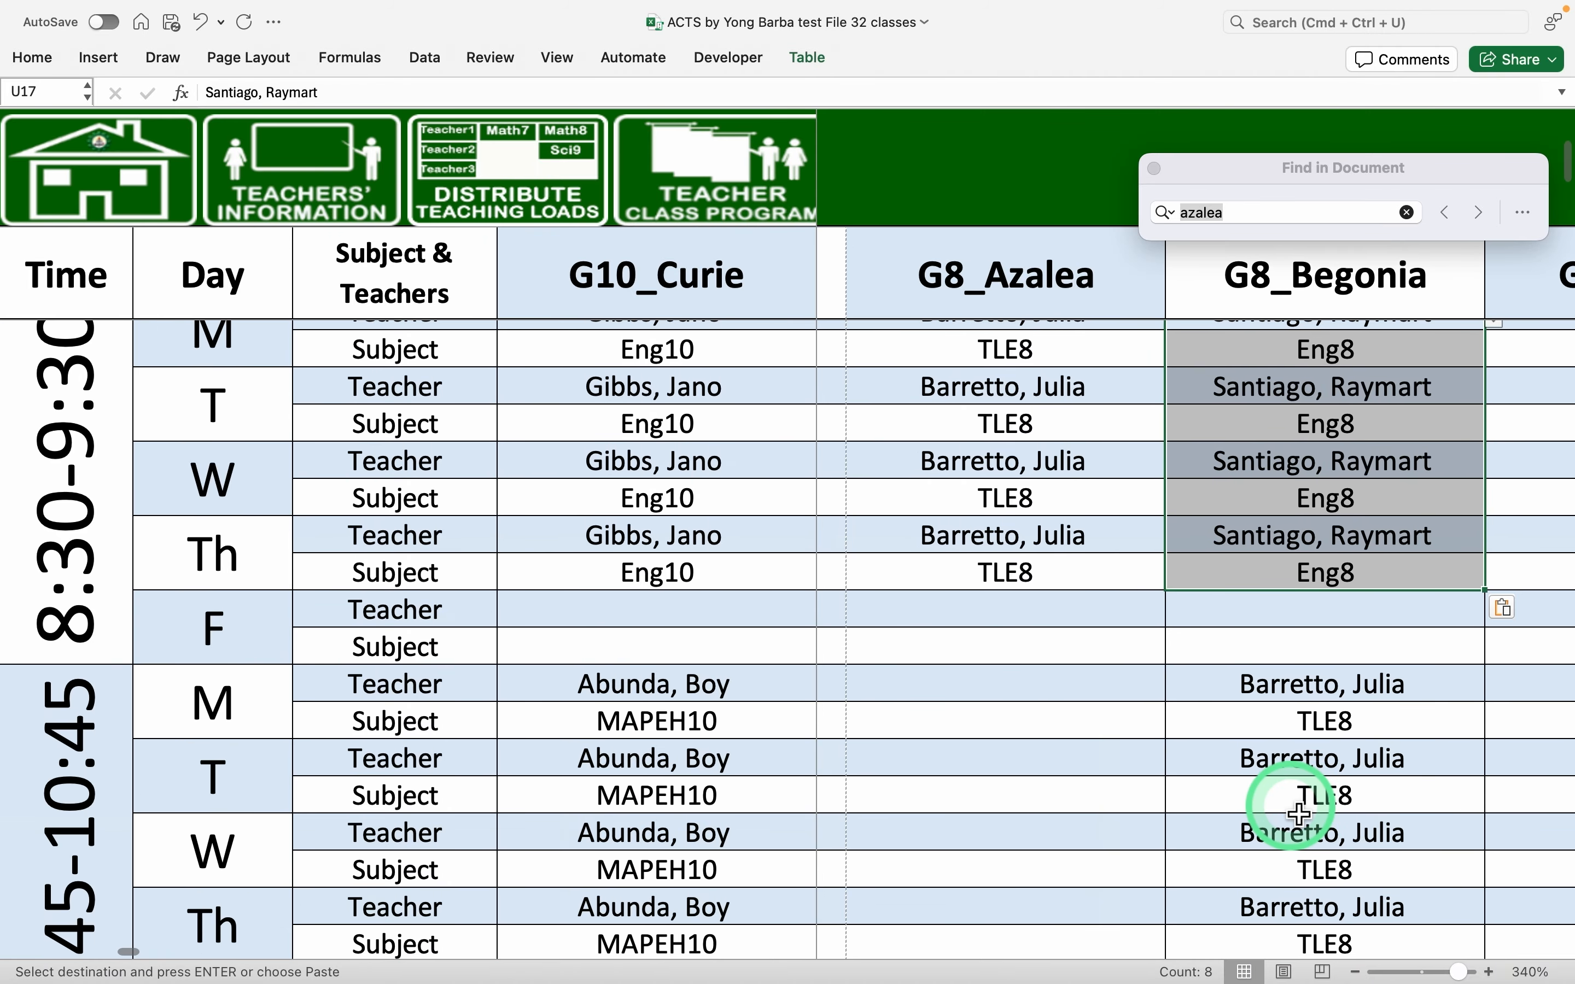
pyautogui.scroll(-1, 1298, 813)
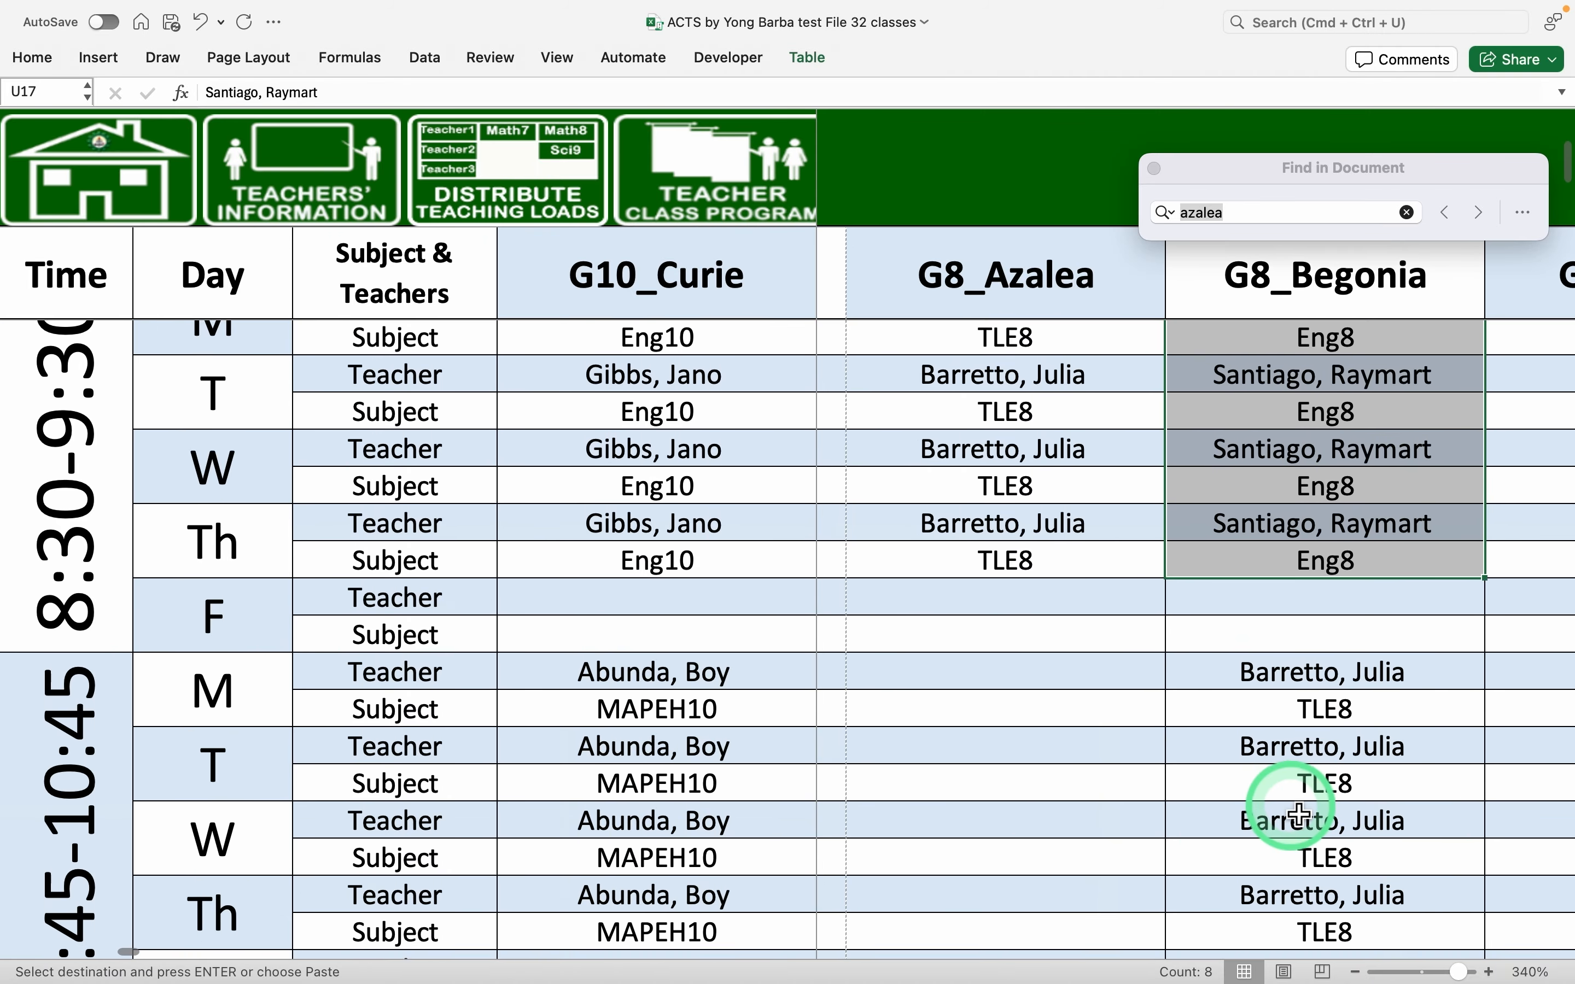
pyautogui.hscroll(-1, 1298, 814)
pyautogui.scroll(3, 1298, 813)
pyautogui.hscroll(-1, 1298, 813)
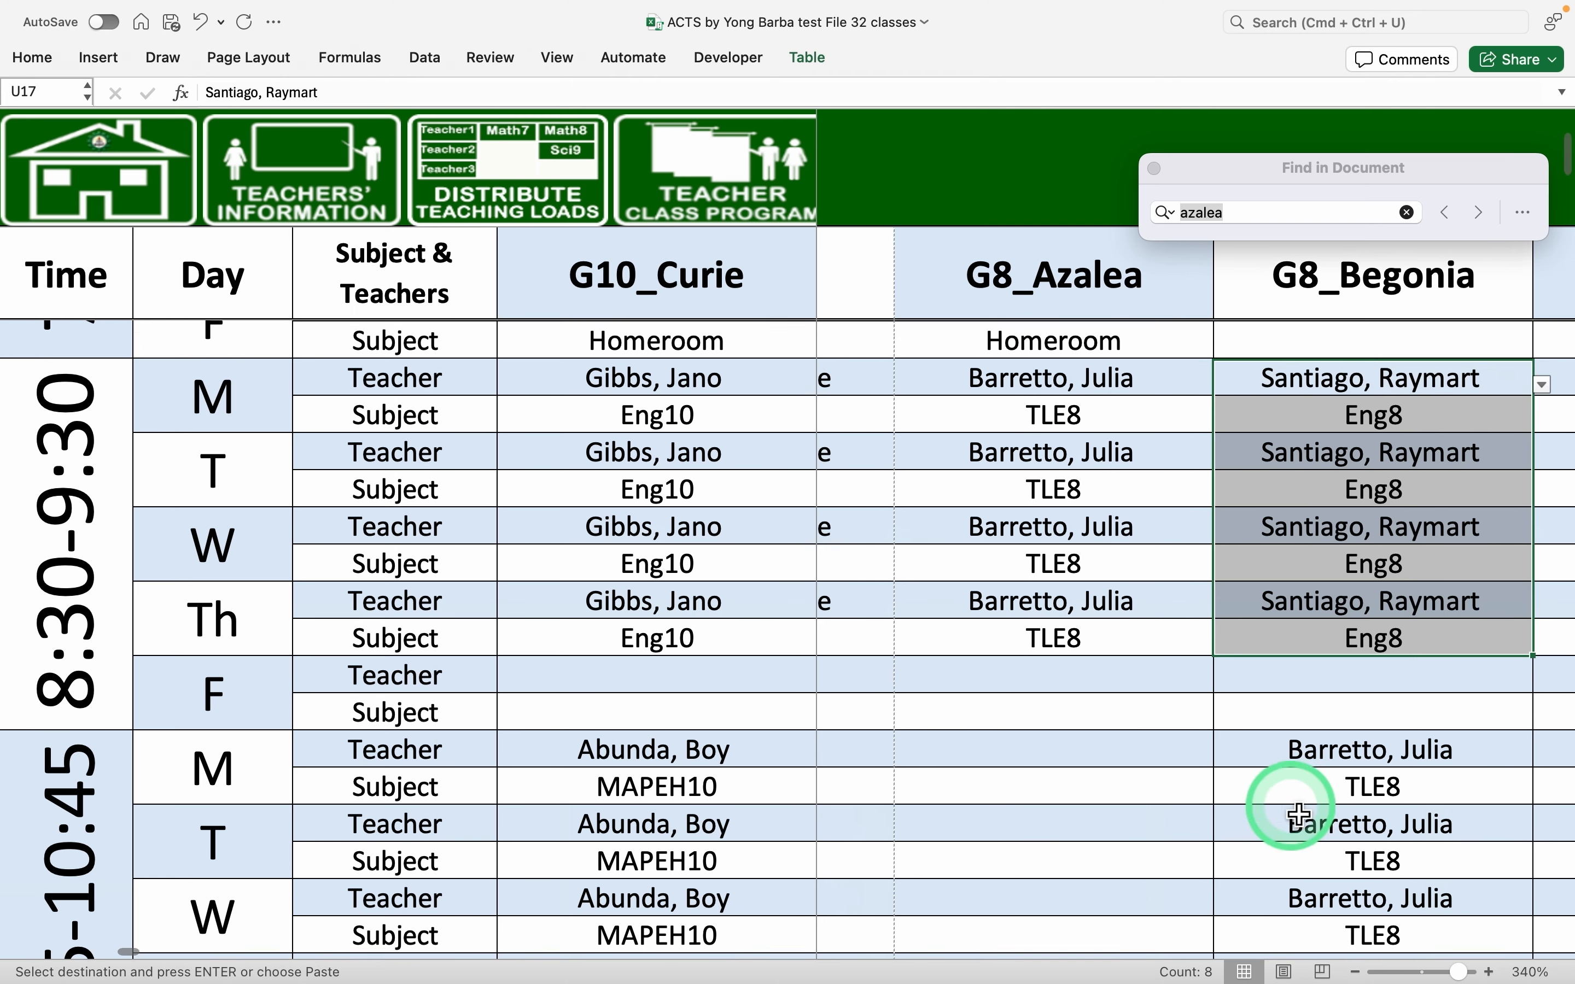
pyautogui.scroll(-3, 1298, 813)
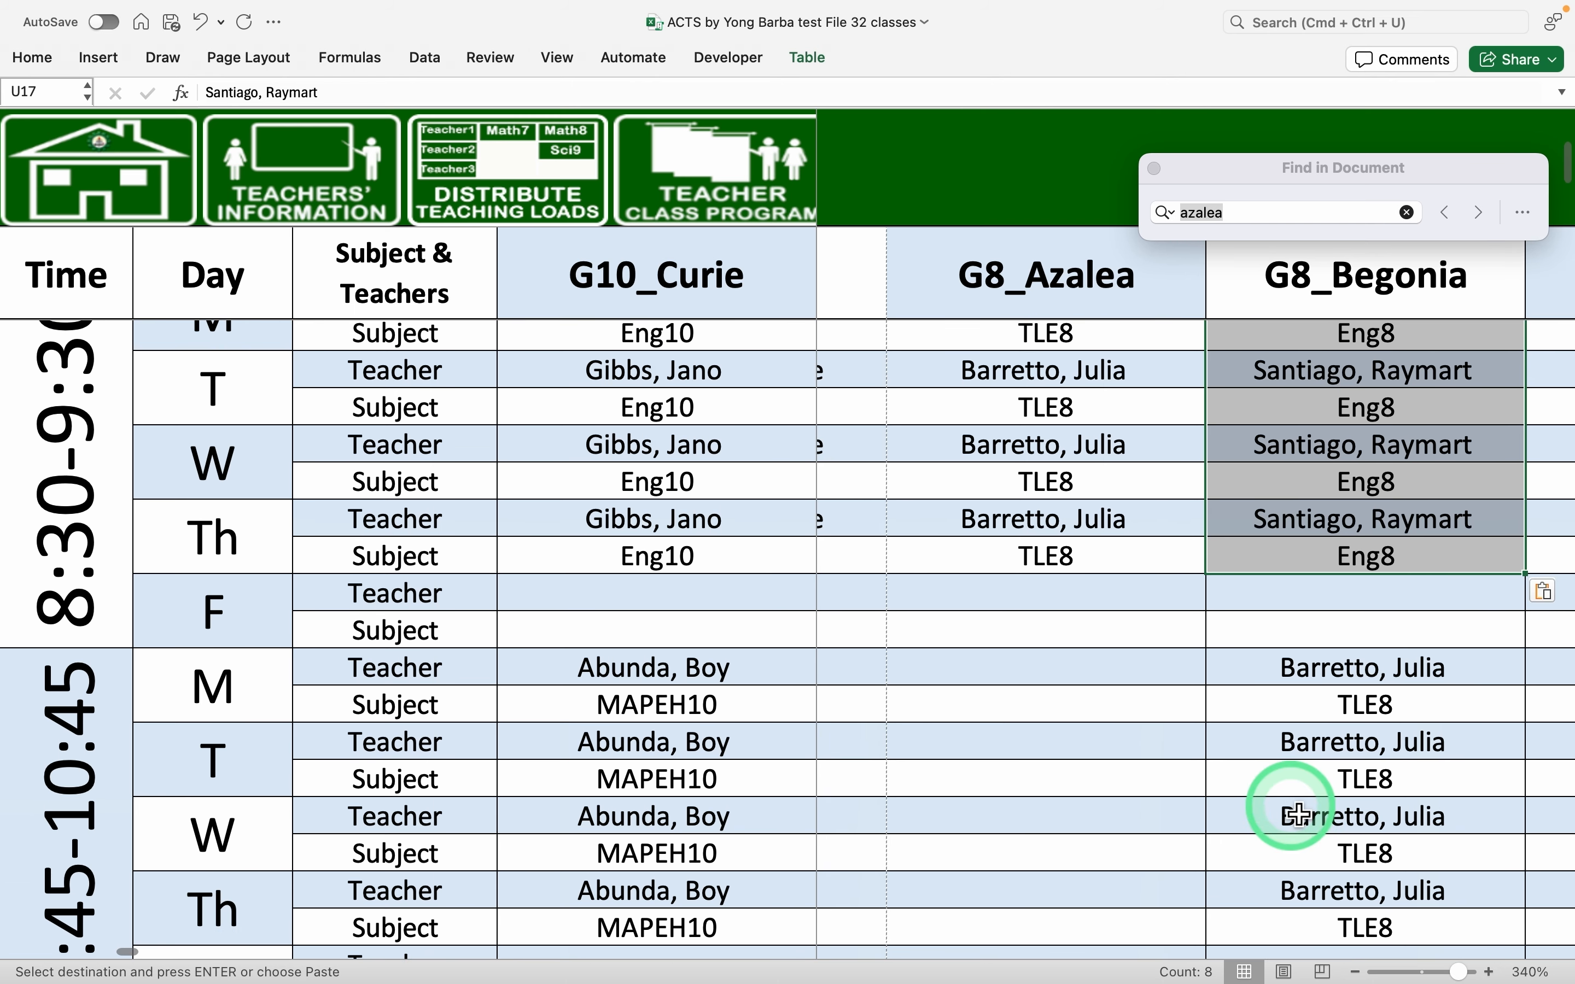
pyautogui.click(1064, 678)
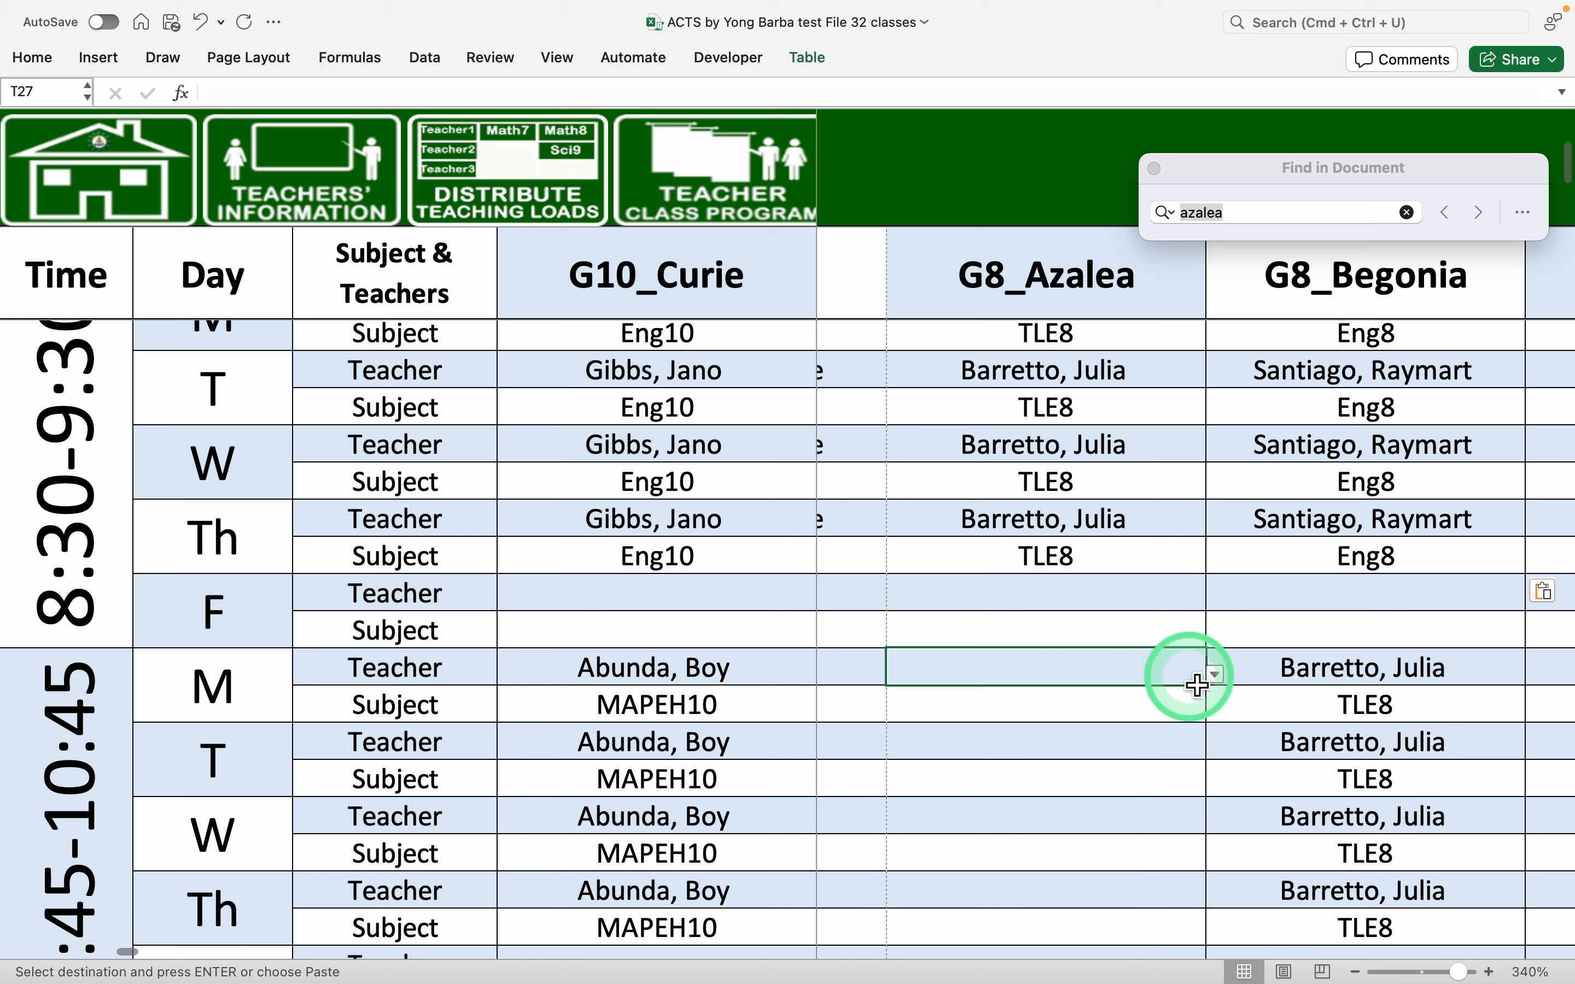
pyautogui.click(1216, 675)
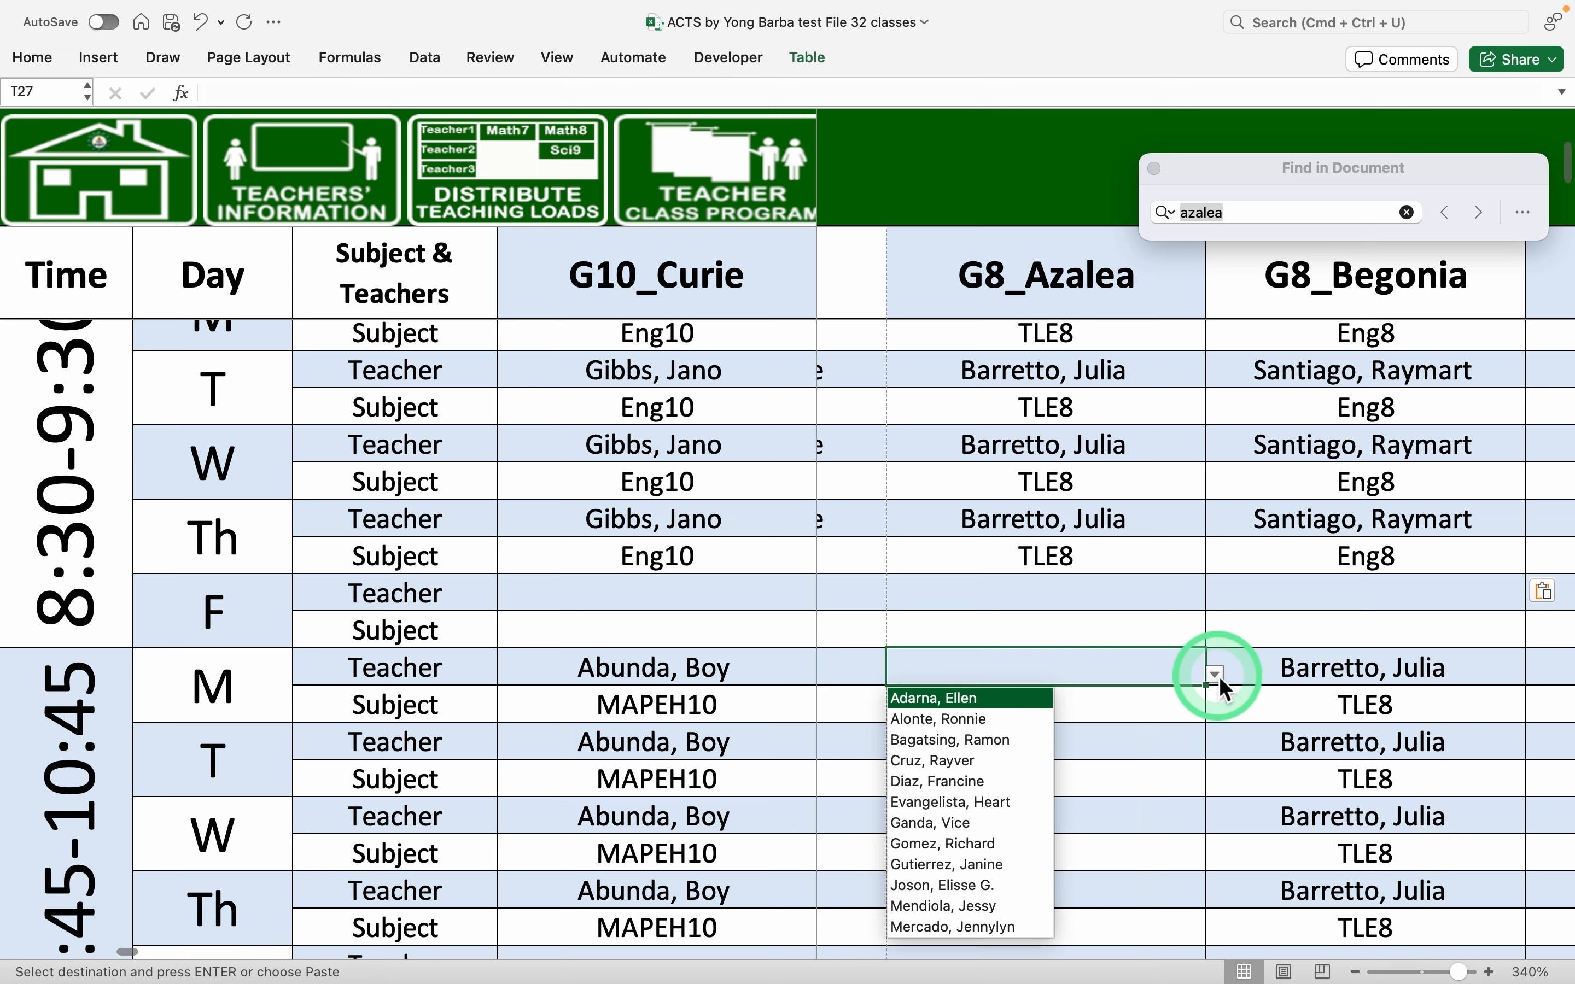
pyautogui.write('sal')
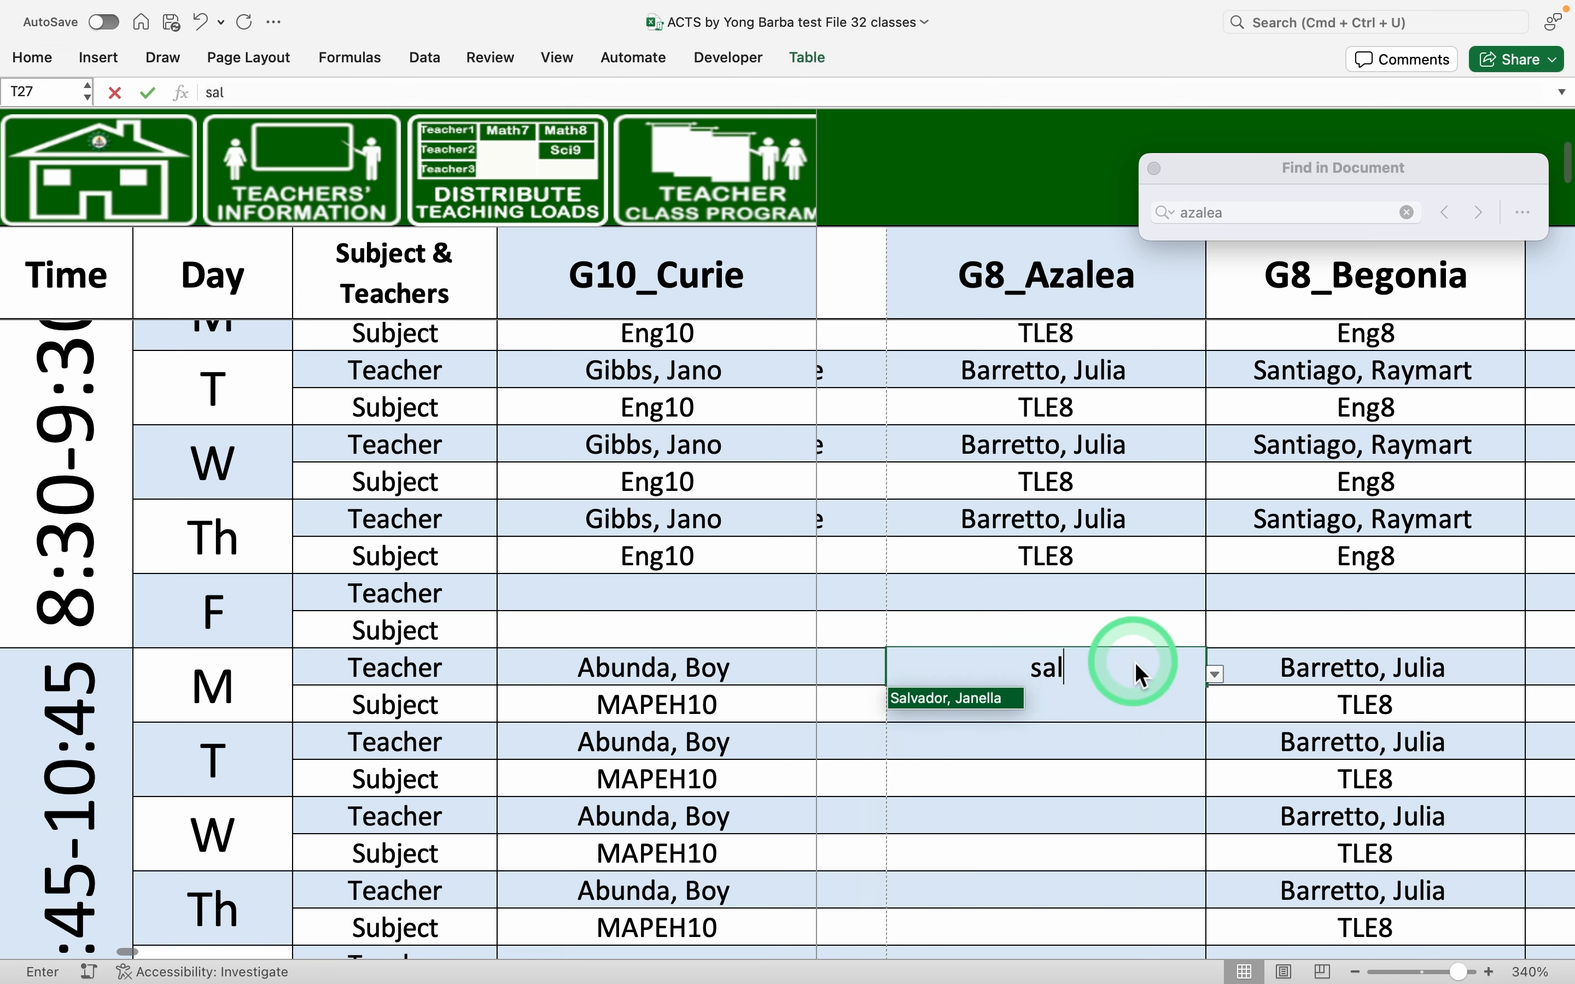
pyautogui.press('BackSpace')
pyautogui.press('BackSpace')
pyautogui.write('anti')
pyautogui.press('Return')
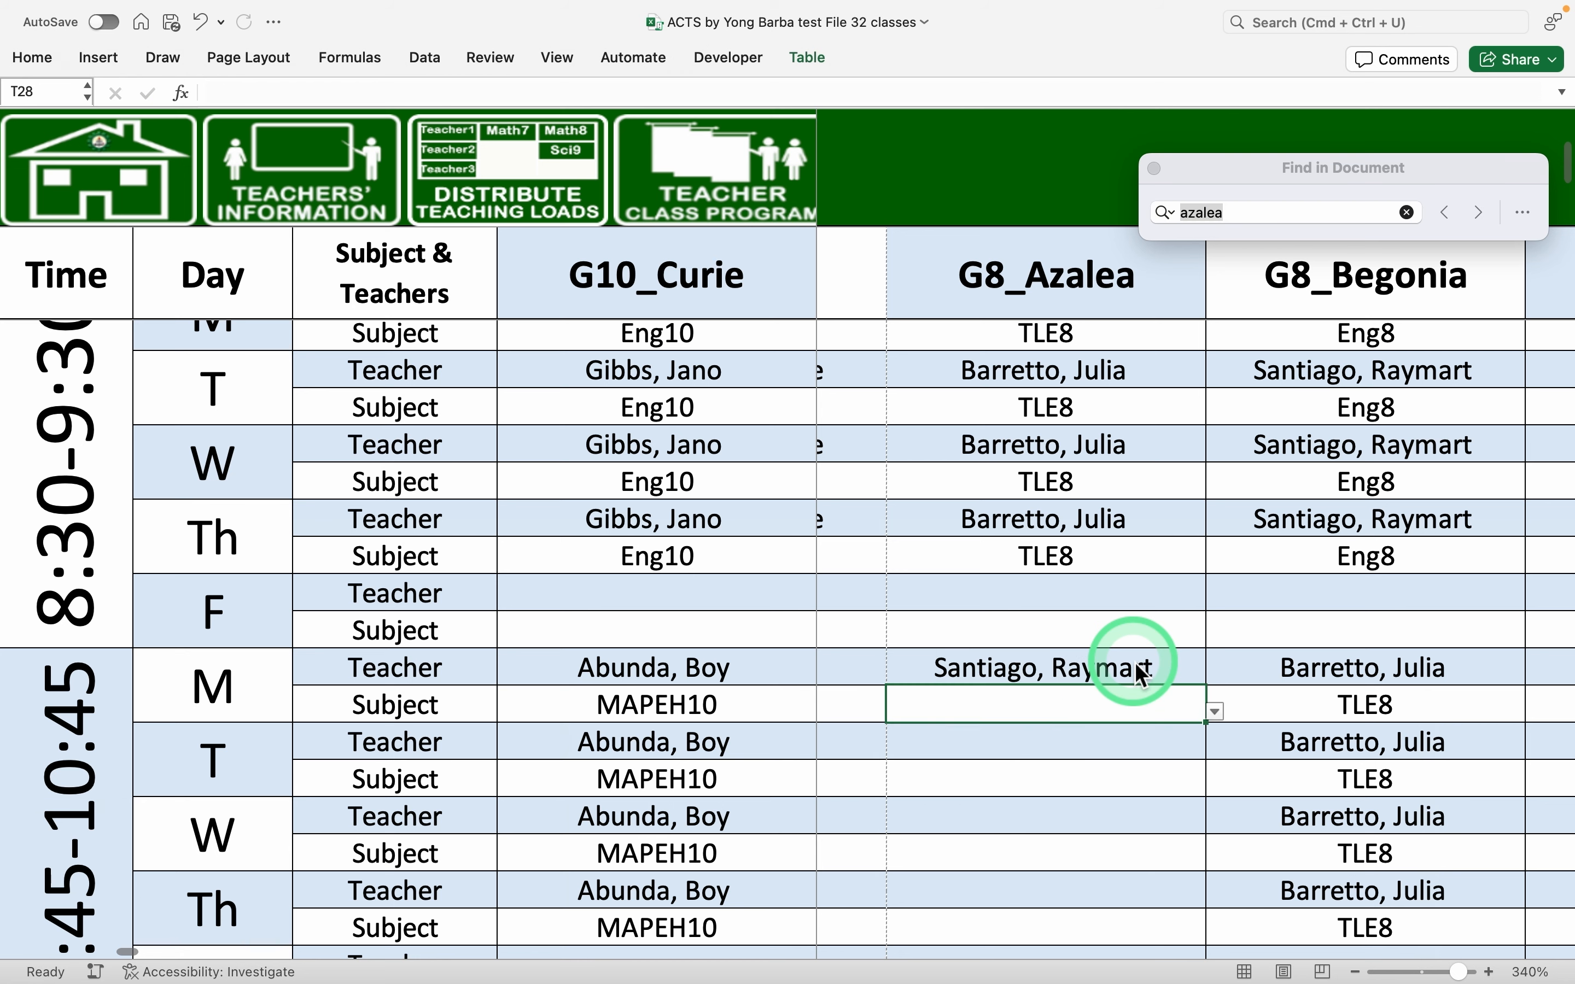
pyautogui.write('fil8')
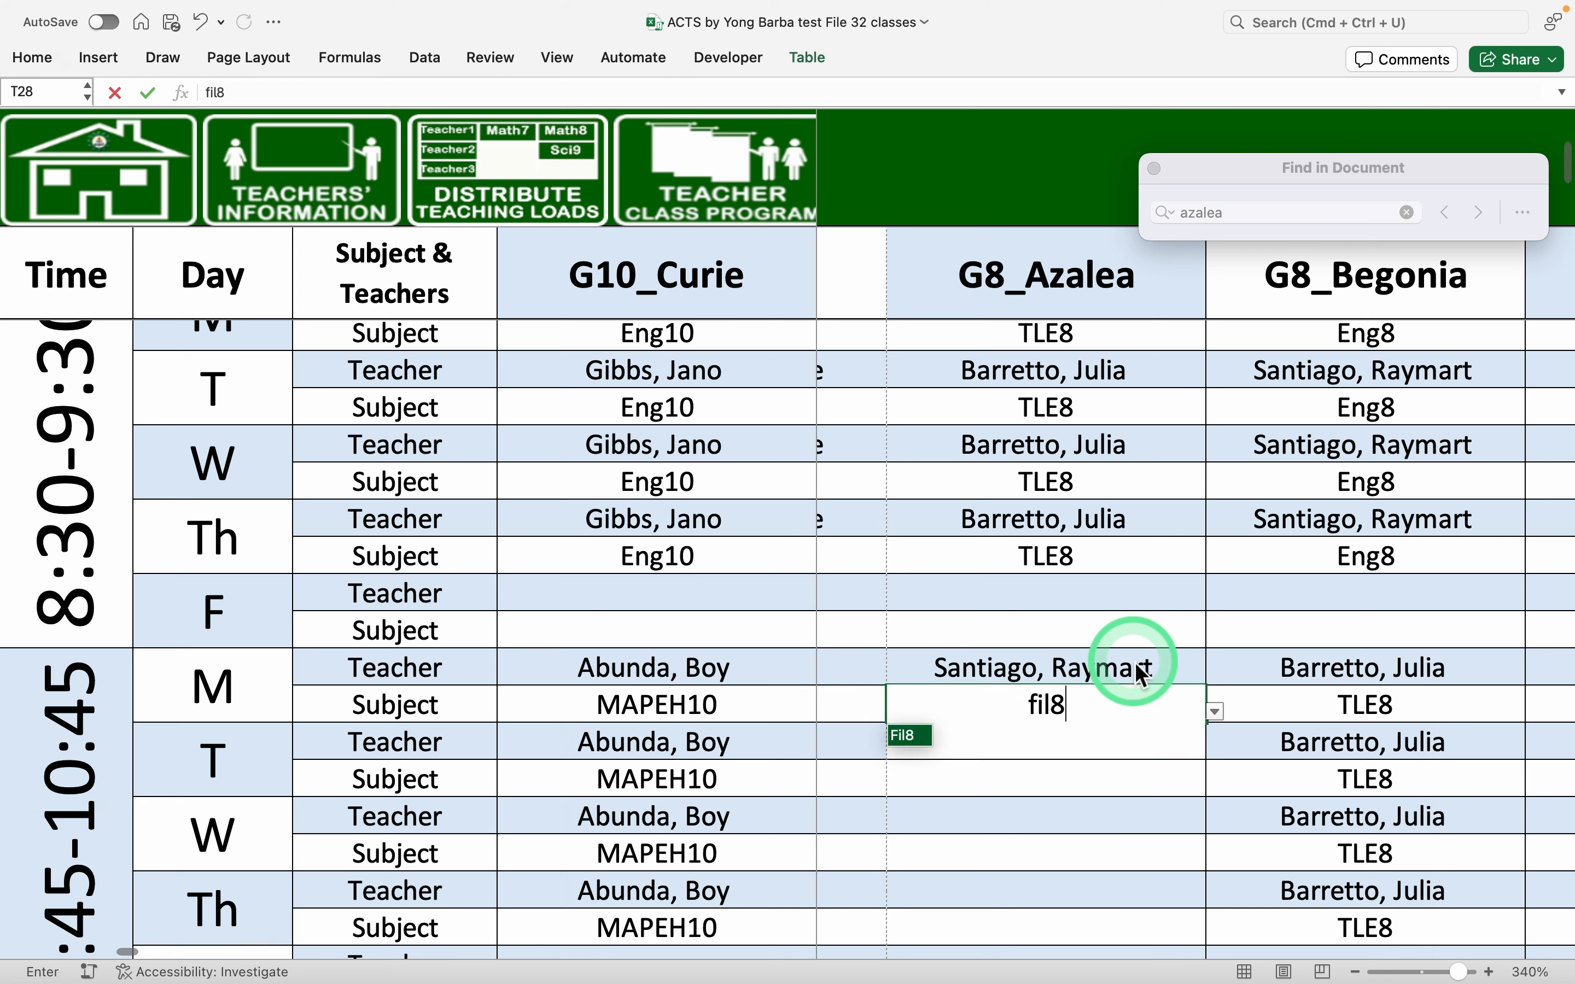
pyautogui.press('Return')
# Copy G8_Azalea's Monday 9:45-10:45 teacher and Fil8 entry into the Tuesday to Thursday slots of that period
pyautogui.click(1140, 674)
pyautogui.hotkey('shift', 'Down')
pyautogui.press('super+c')
pyautogui.moveTo(1082, 748); pyautogui.dragTo(1079, 924)
pyautogui.press('super+v')
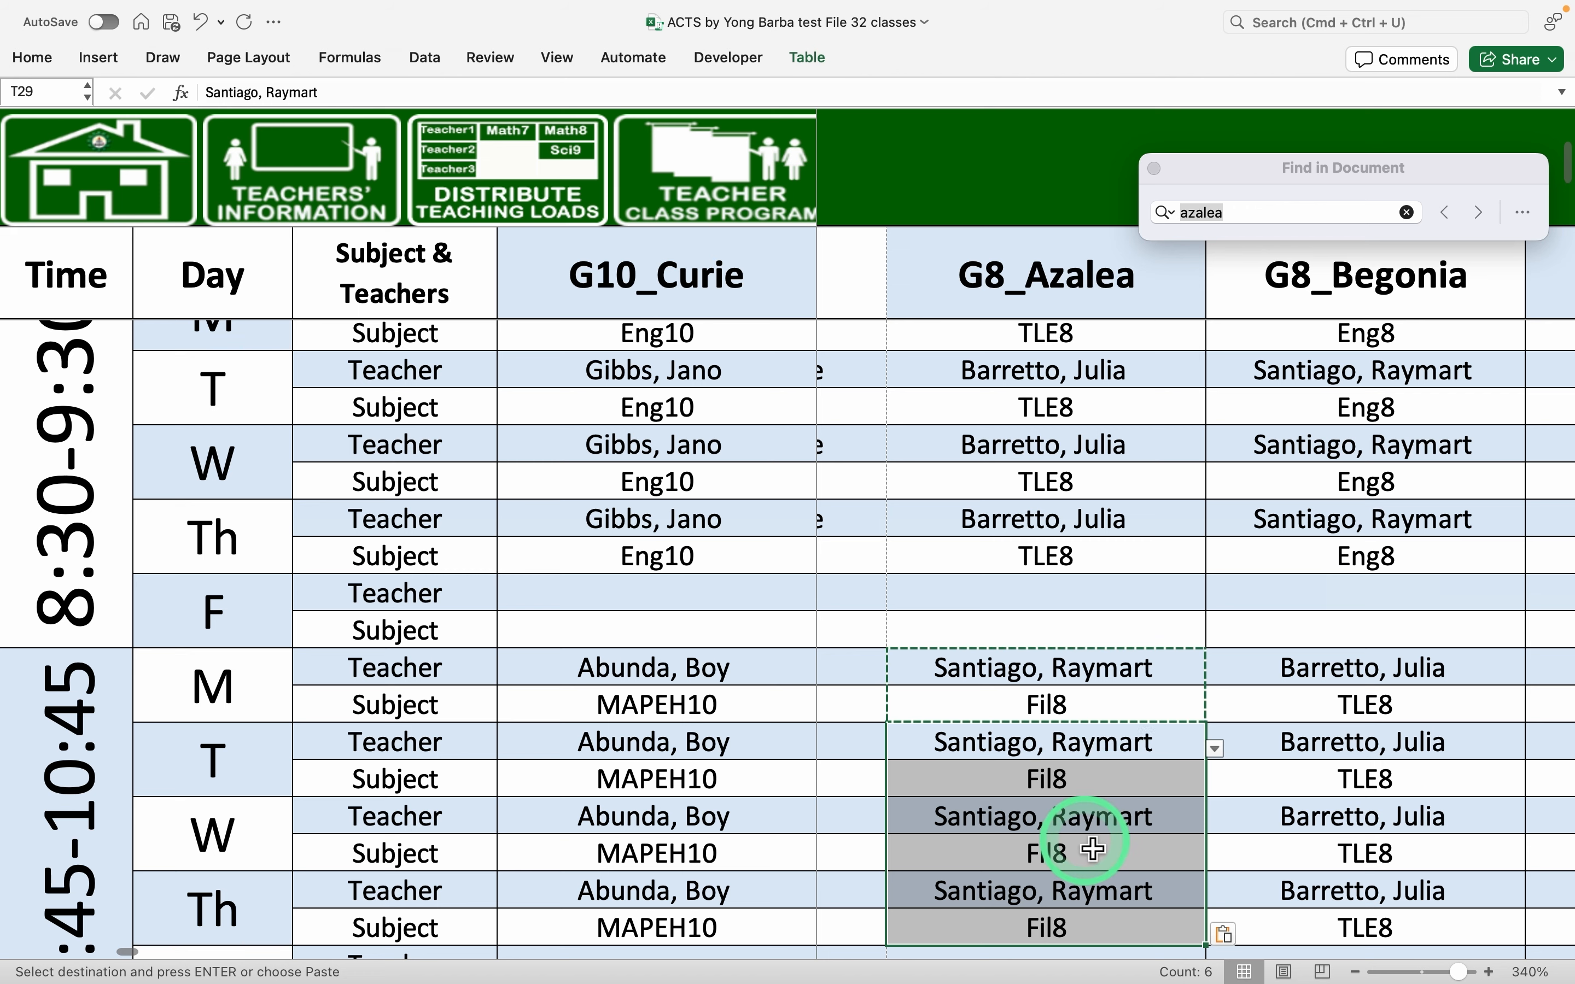
# Paste the copied teacher and Fil8 entry into G8_Dahlia's vacant Monday to Thursday 10:45-11:45 slots
pyautogui.scroll(-3, 1083, 807)
pyautogui.hscroll(1, 1089, 833)
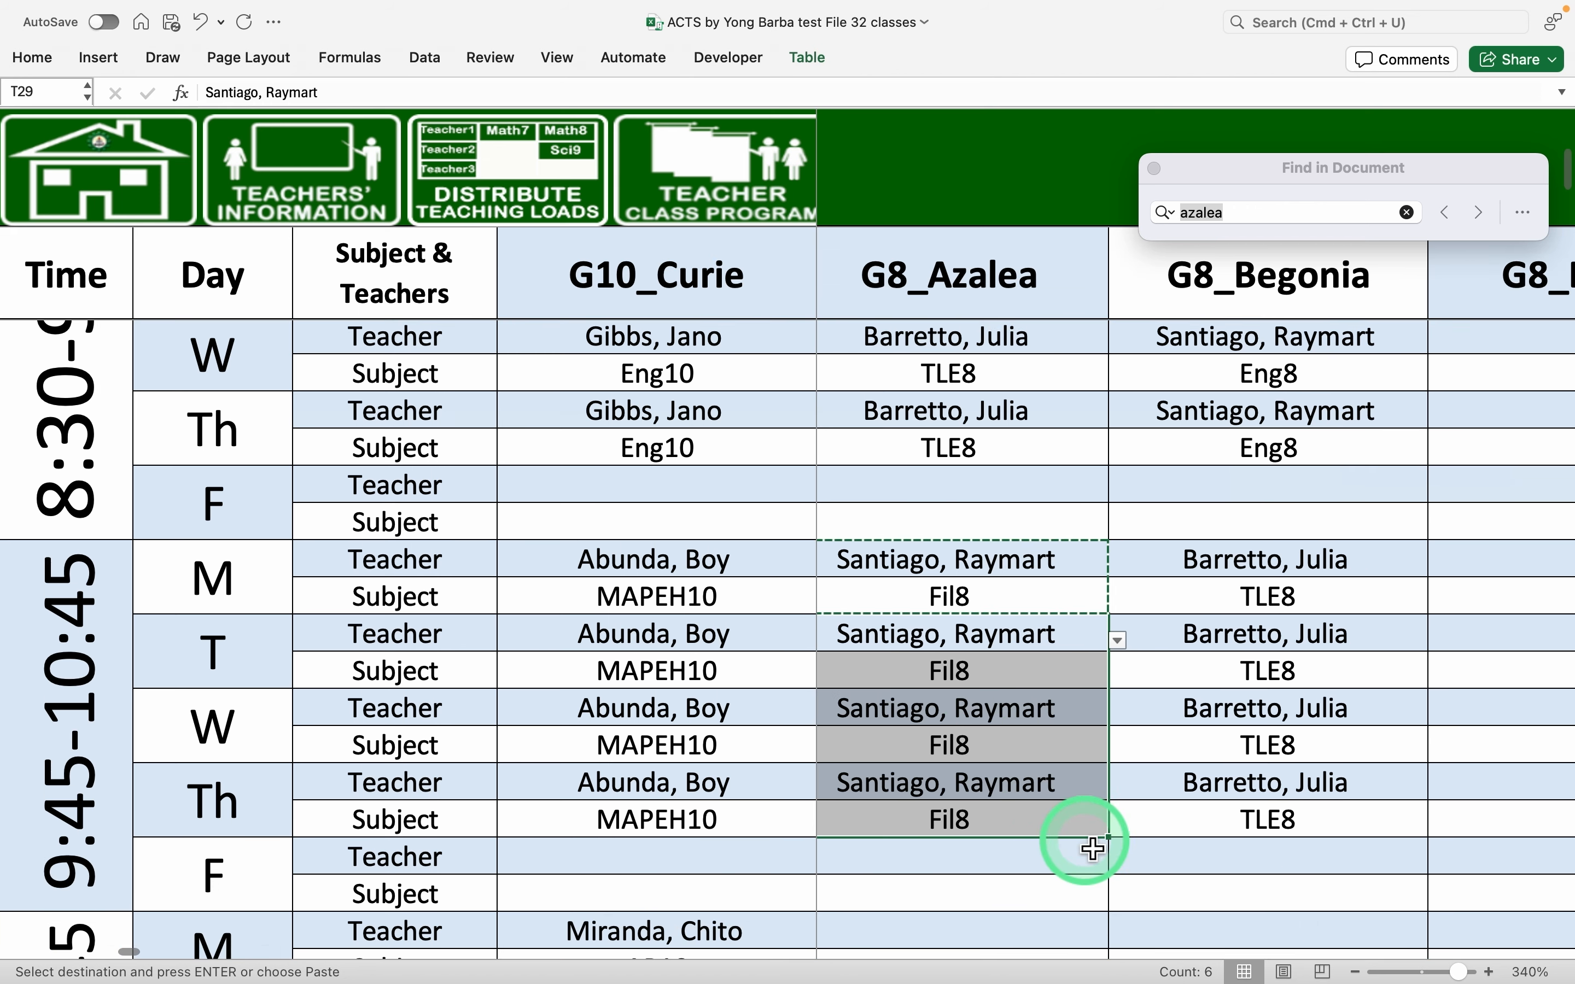
pyautogui.hscroll(3, 1093, 848)
pyautogui.scroll(-1, 1093, 848)
pyautogui.hscroll(-1, 1093, 848)
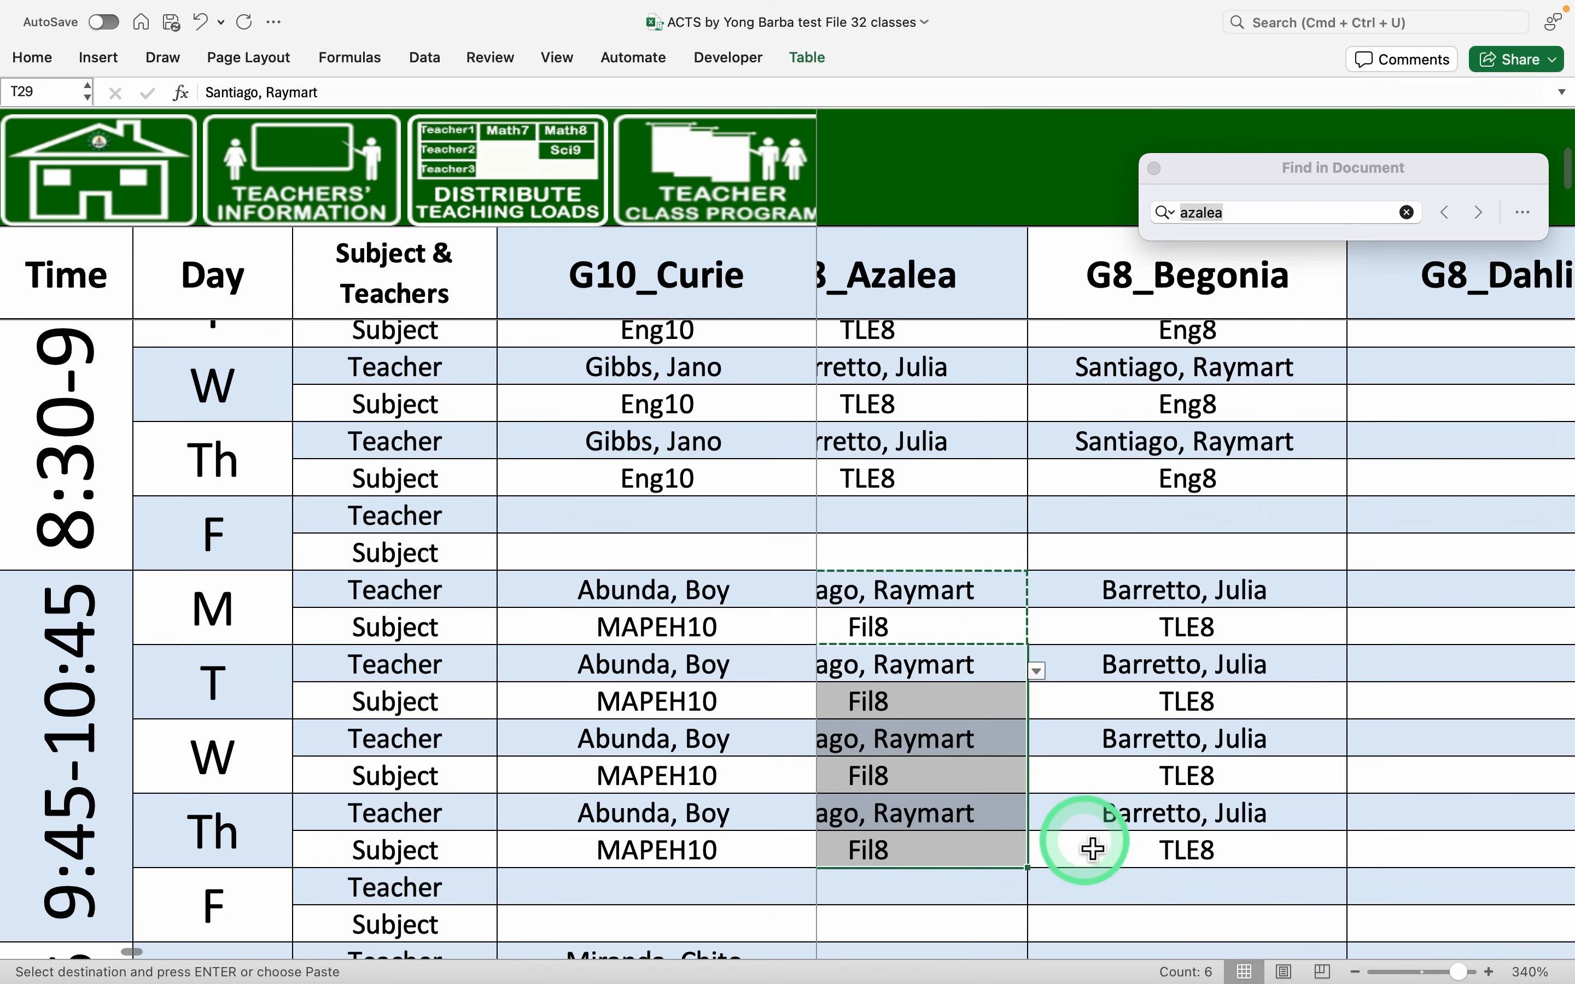
pyautogui.hscroll(3, 1093, 848)
pyautogui.scroll(-2, 1093, 848)
pyautogui.scroll(-5, 1093, 848)
pyautogui.hscroll(2, 1093, 848)
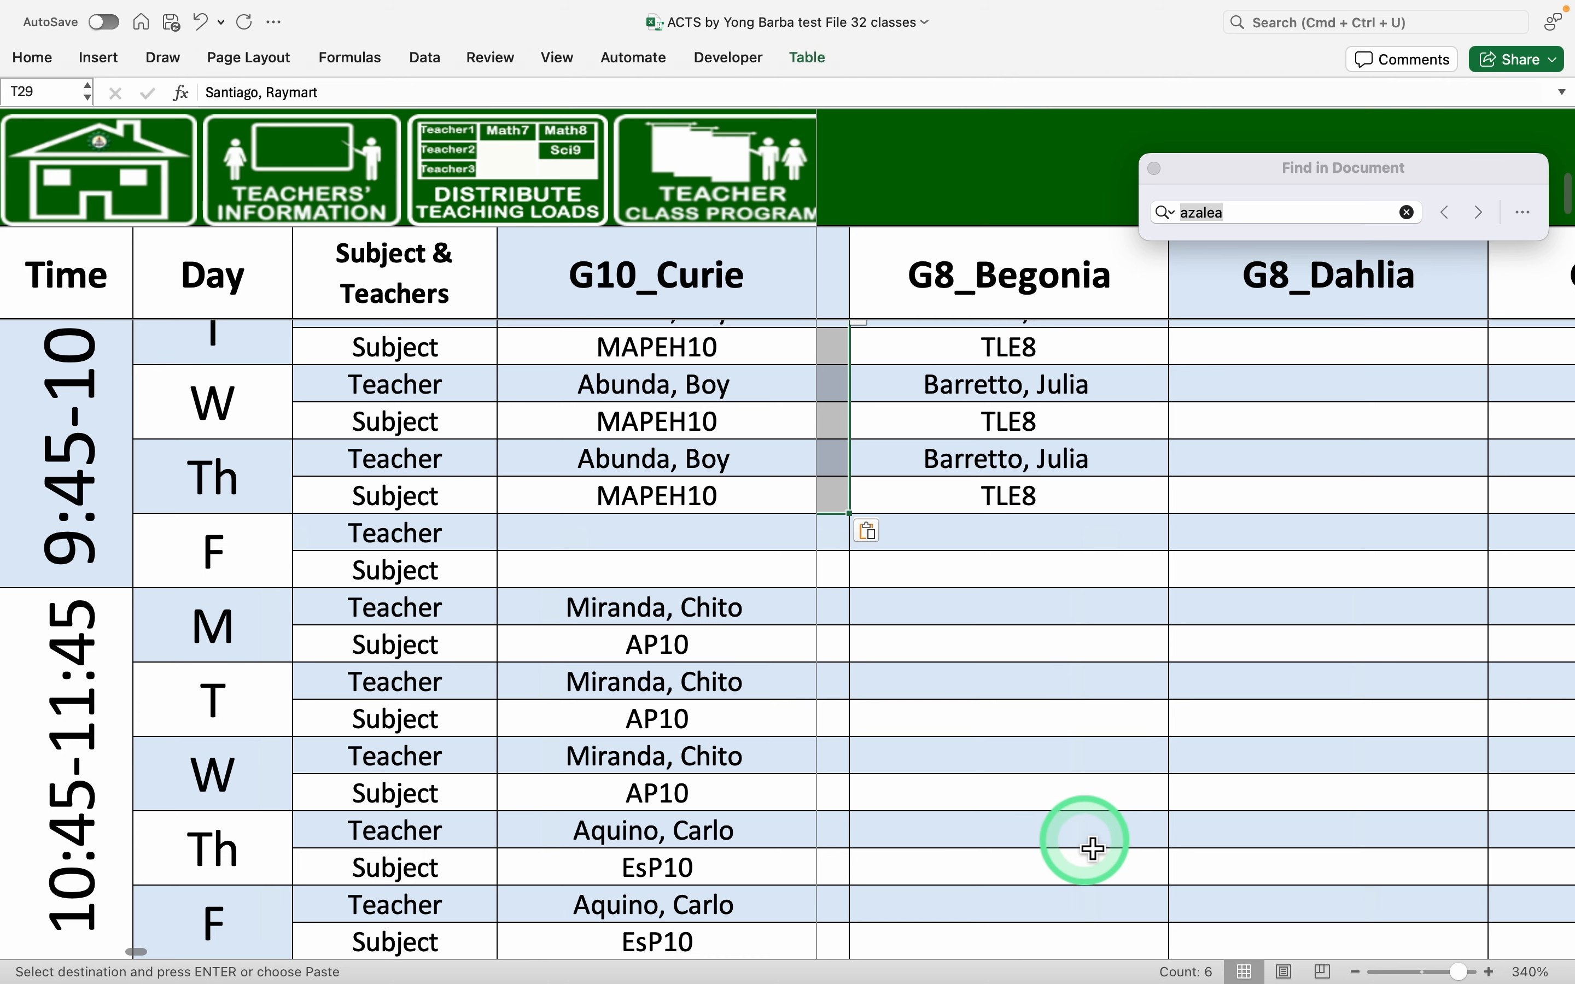
pyautogui.scroll(-1, 1125, 759)
pyautogui.hscroll(1, 1125, 758)
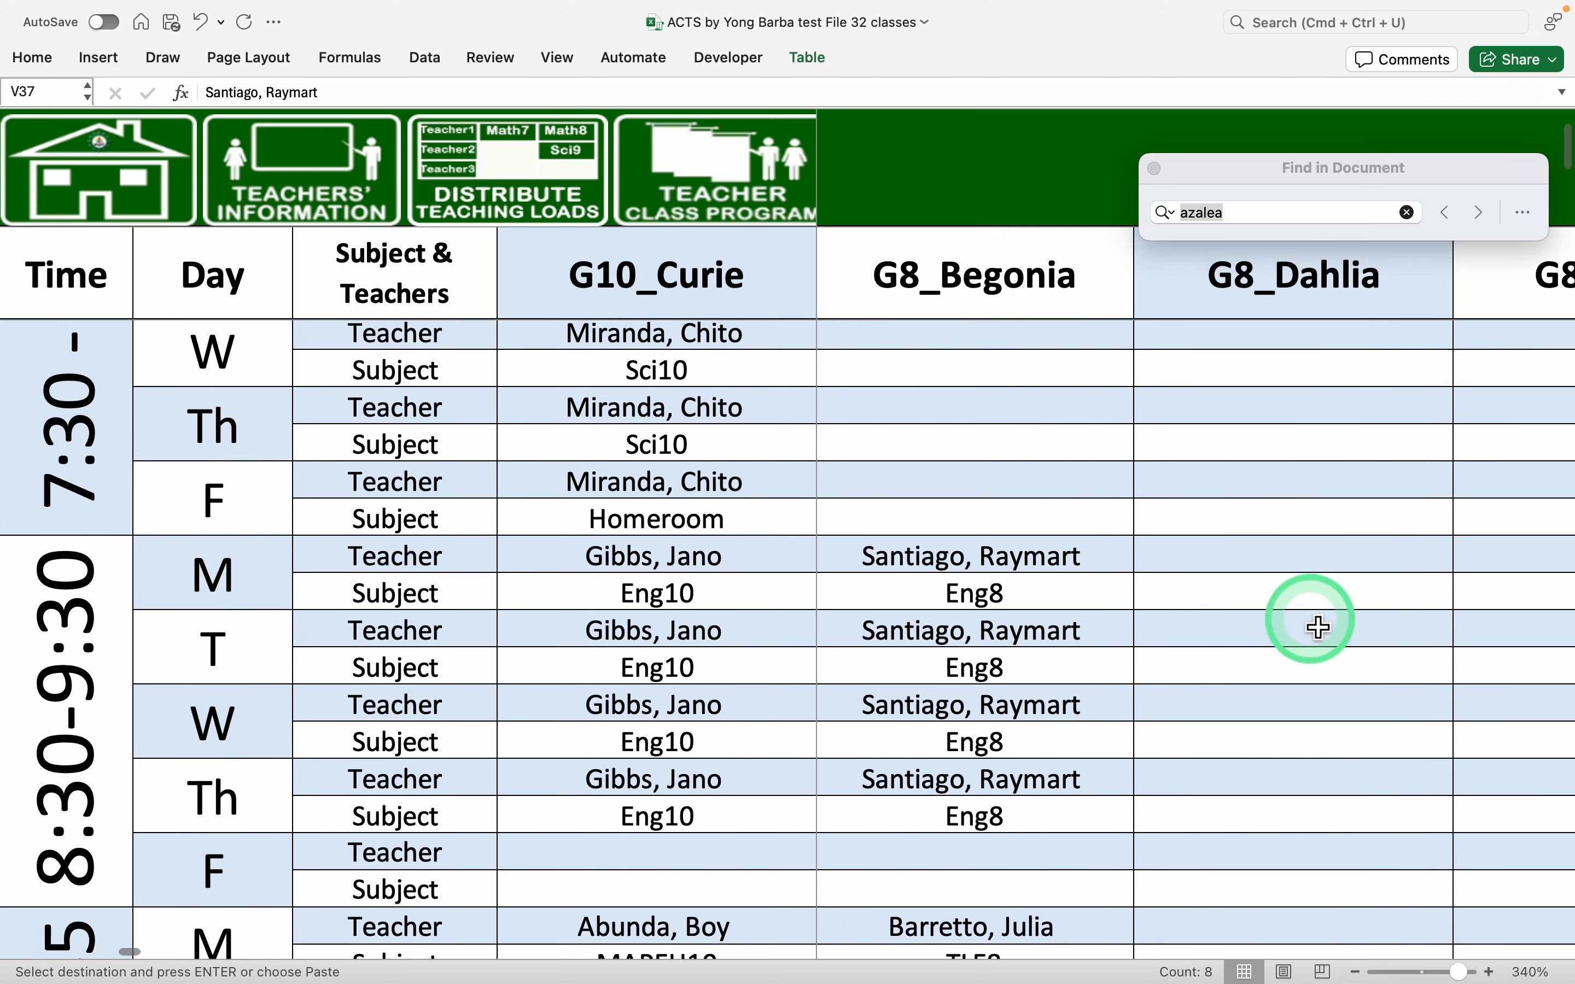
# Paste the same teacher and Fil8 entry into G8_Daisy's vacant Monday to Thursday 1:00-2:00 slots
pyautogui.scroll(-10, 1319, 628)
pyautogui.hscroll(1, 1318, 628)
pyautogui.scroll(-12, 1319, 628)
pyautogui.hscroll(1, 1319, 628)
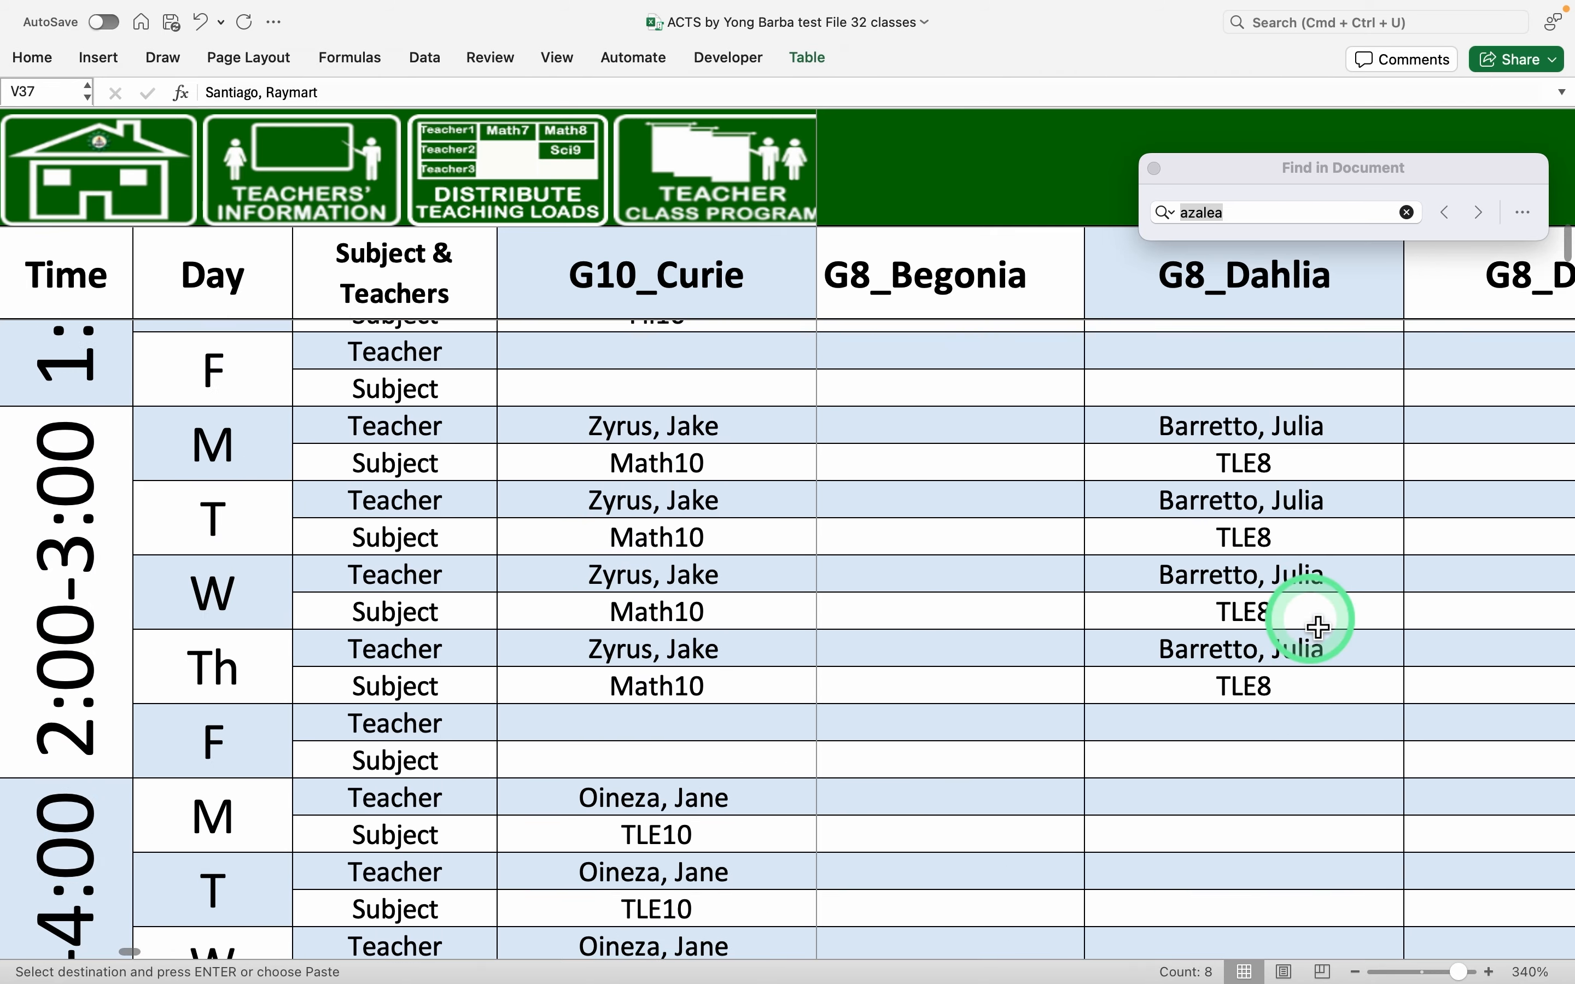
pyautogui.scroll(20, 1319, 628)
pyautogui.hscroll(2, 1318, 628)
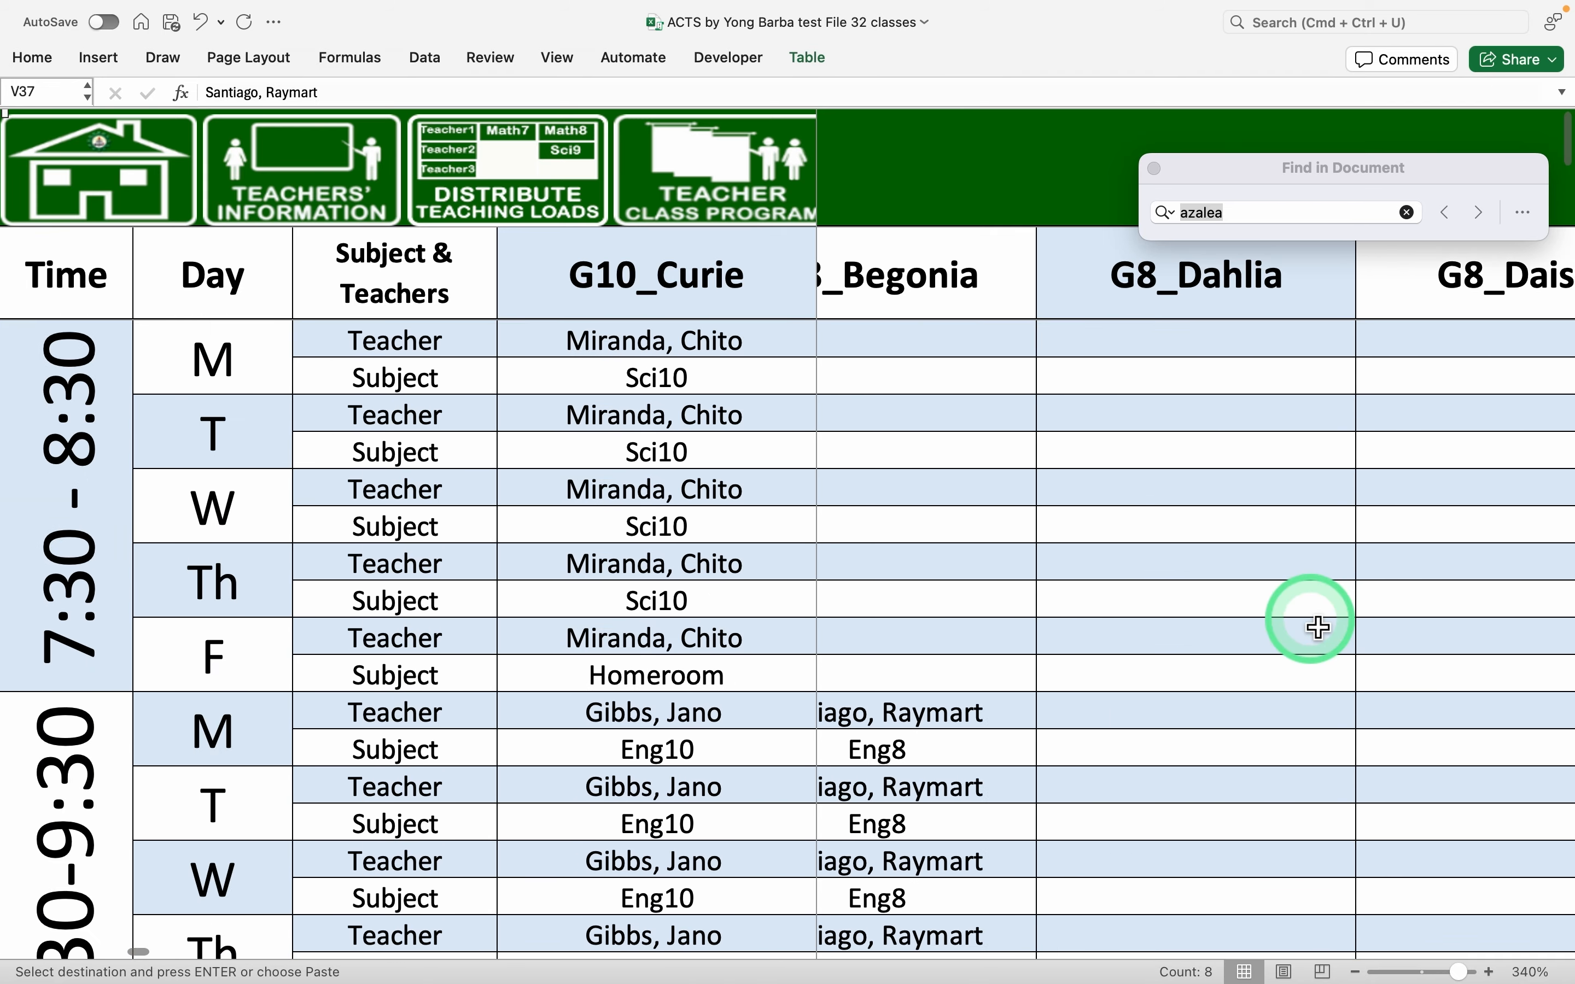
pyautogui.scroll(-15, 1319, 628)
pyautogui.scroll(-4, 1319, 628)
pyautogui.hscroll(2, 1319, 628)
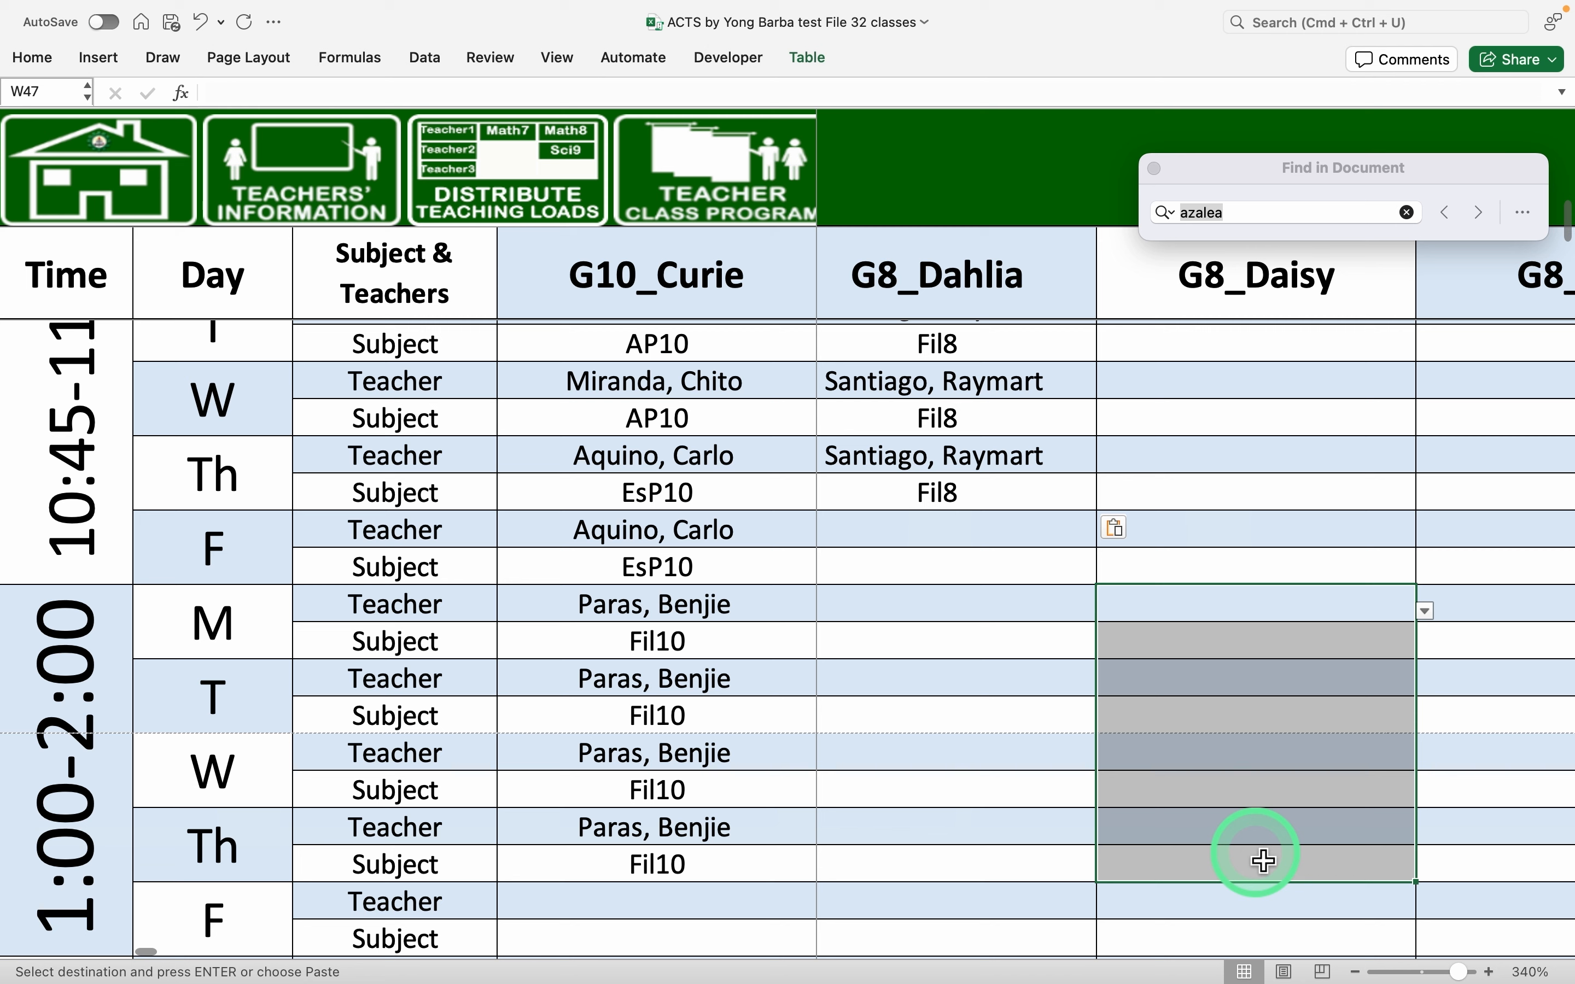
# Plot the same teacher and Fil8 entry in G8_Iris's vacant Monday to Thursday 2:00-3:00 slots
pyautogui.hscroll(2, 1340, 821)
pyautogui.scroll(-5, 1341, 821)
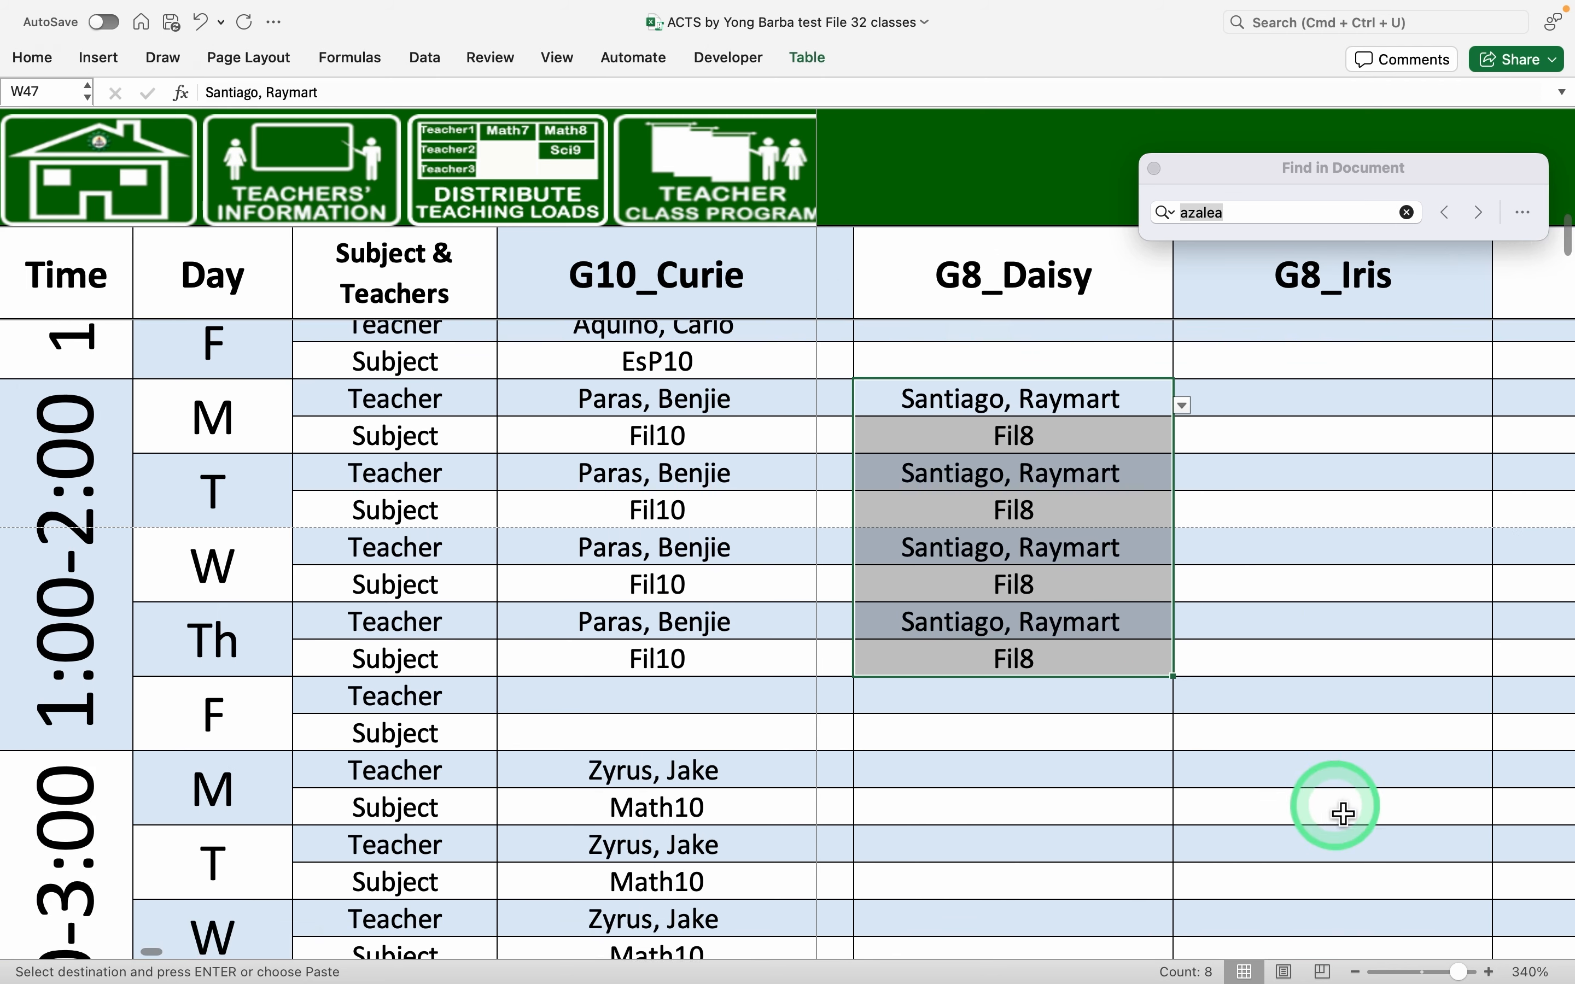
pyautogui.scroll(8, 1343, 813)
pyautogui.hscroll(-2, 1342, 813)
pyautogui.scroll(5, 1342, 813)
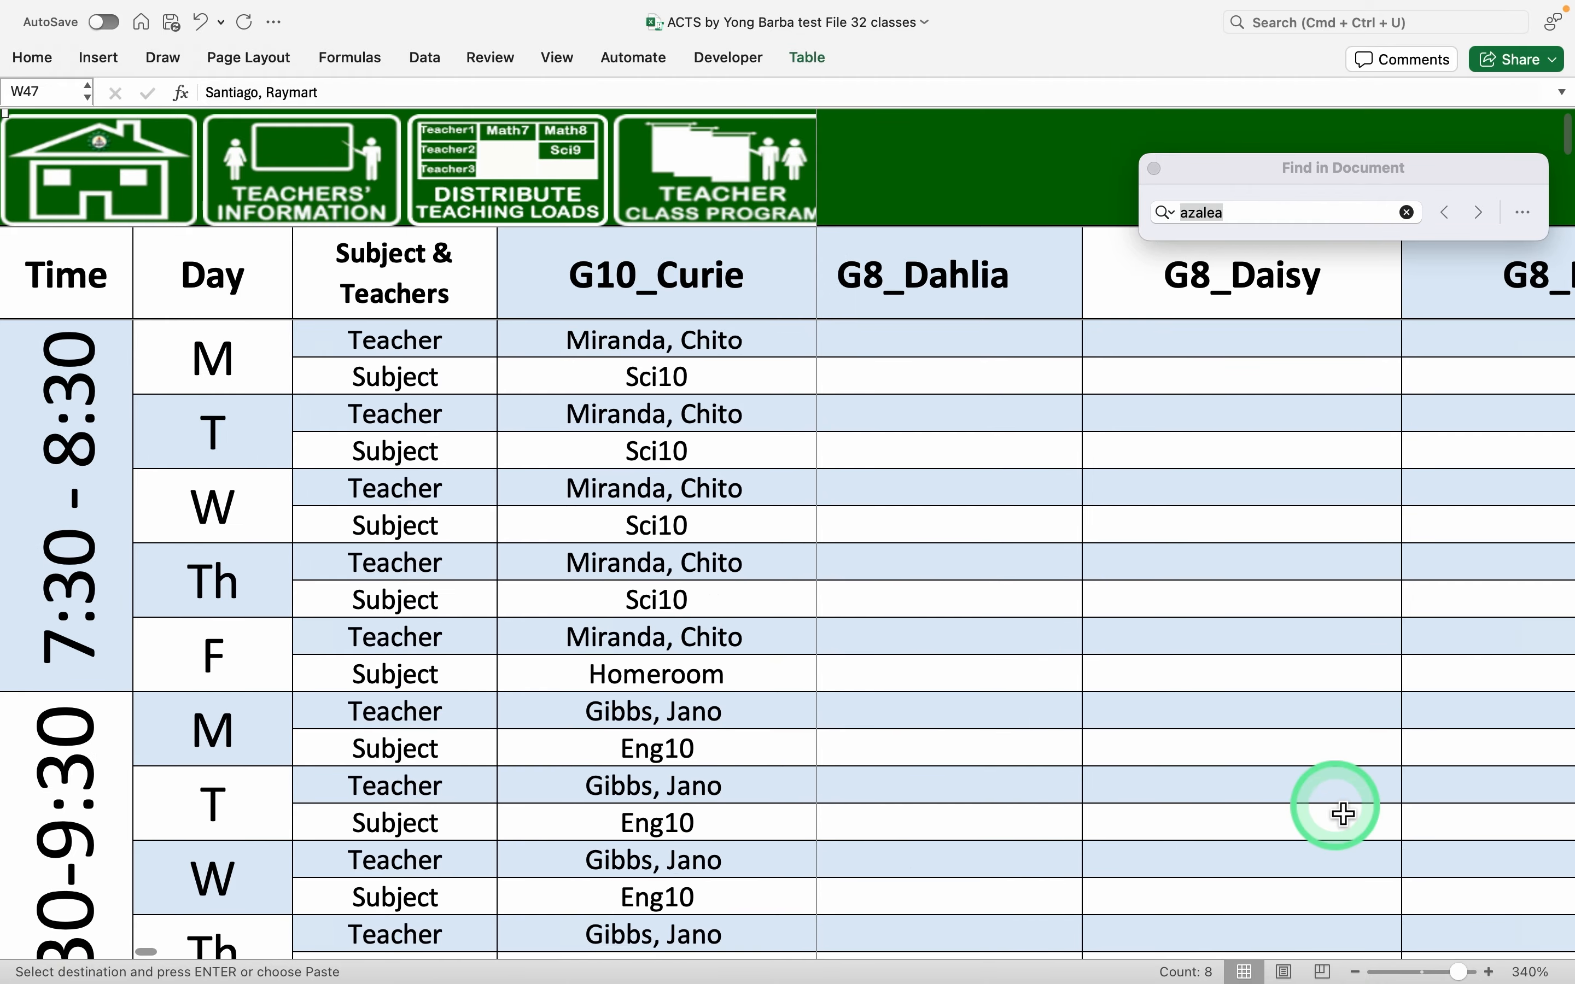
pyautogui.scroll(-15, 1342, 813)
pyautogui.hscroll(1, 1342, 813)
pyautogui.scroll(-5, 1343, 813)
pyautogui.hscroll(1, 1342, 813)
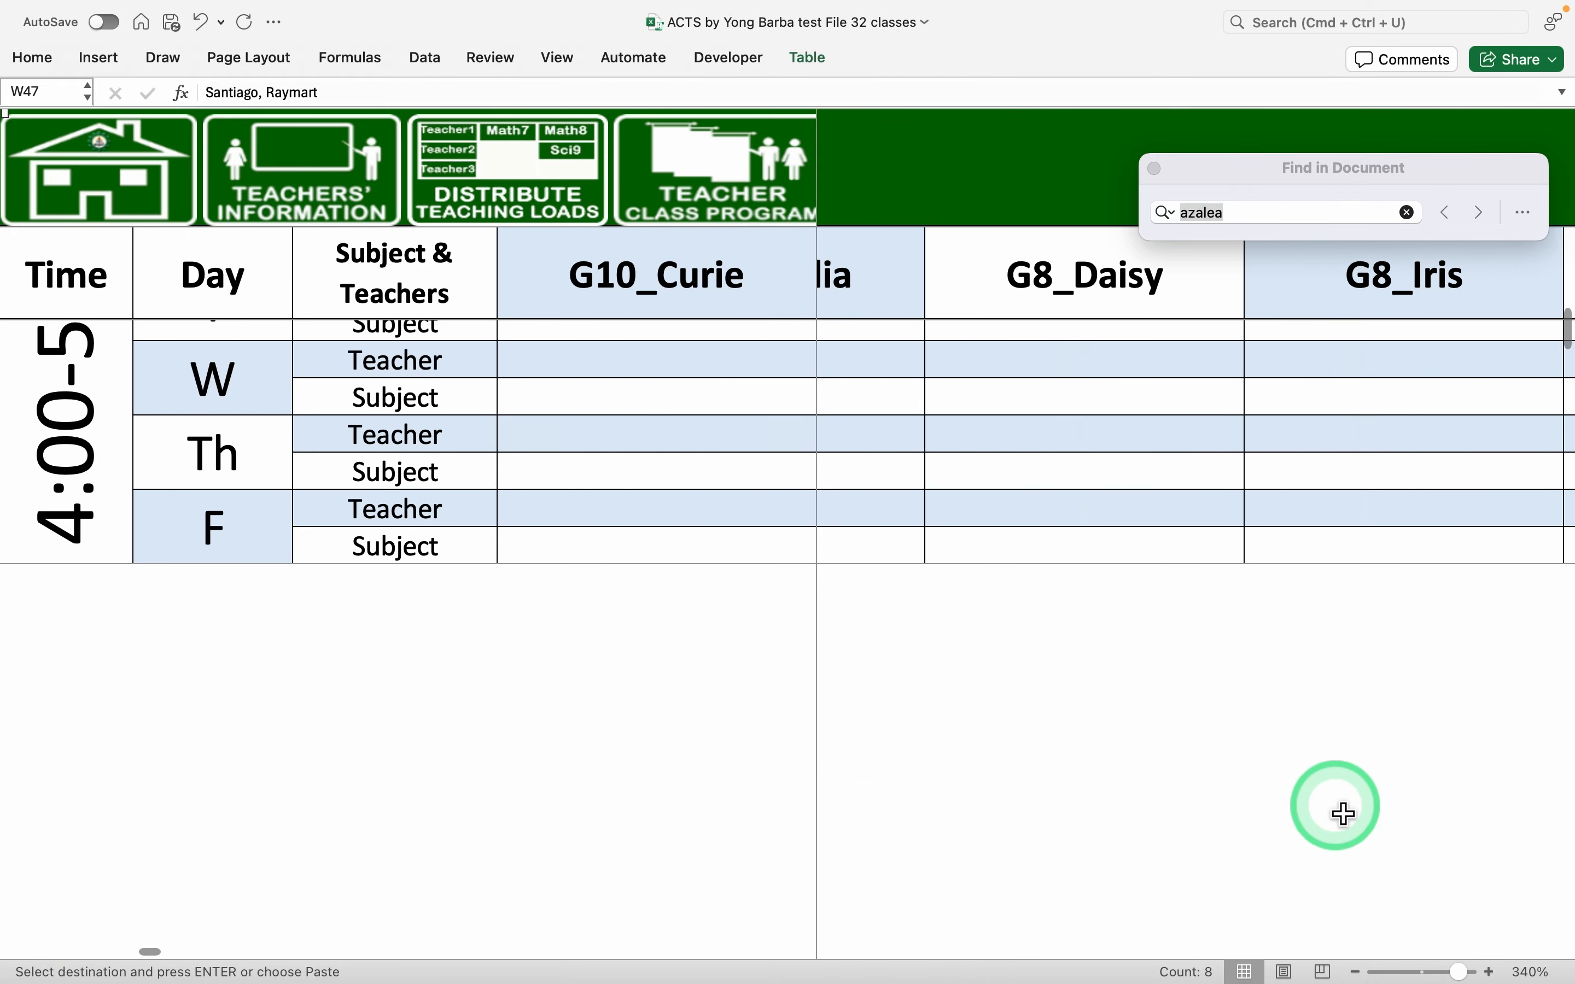
pyautogui.scroll(12, 1343, 813)
pyautogui.scroll(-2, 1342, 813)
pyautogui.scroll(-1, 1342, 813)
pyautogui.press('super+v')
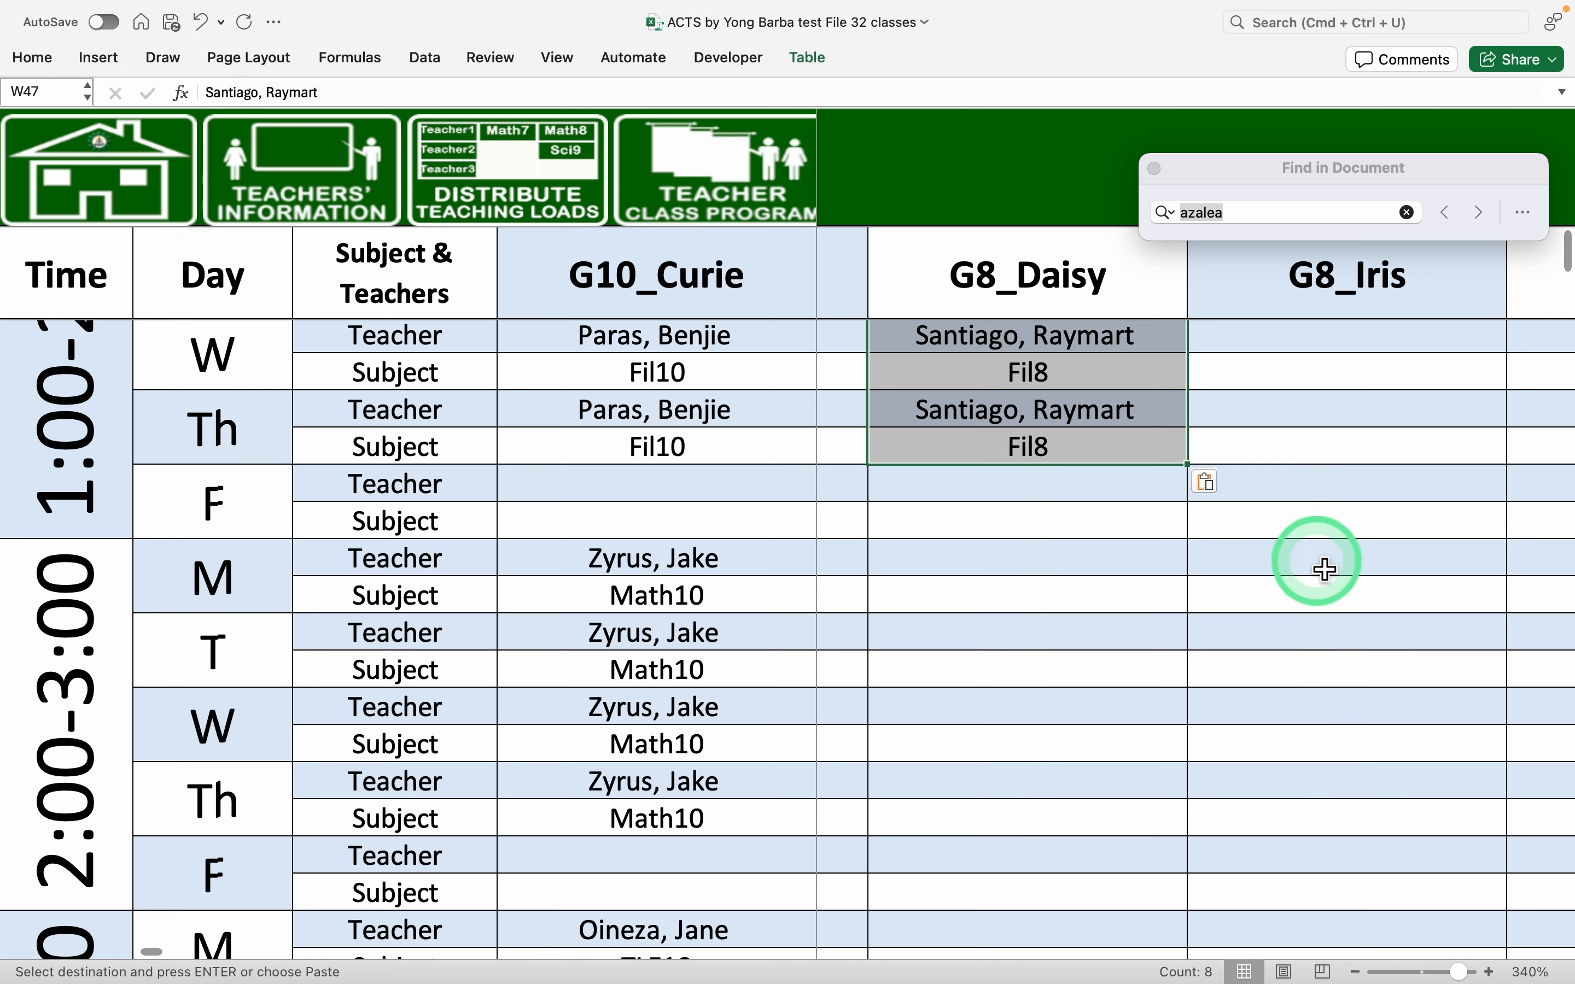
pyautogui.moveTo(1328, 560); pyautogui.dragTo(1332, 813)
pyautogui.press('super+v')
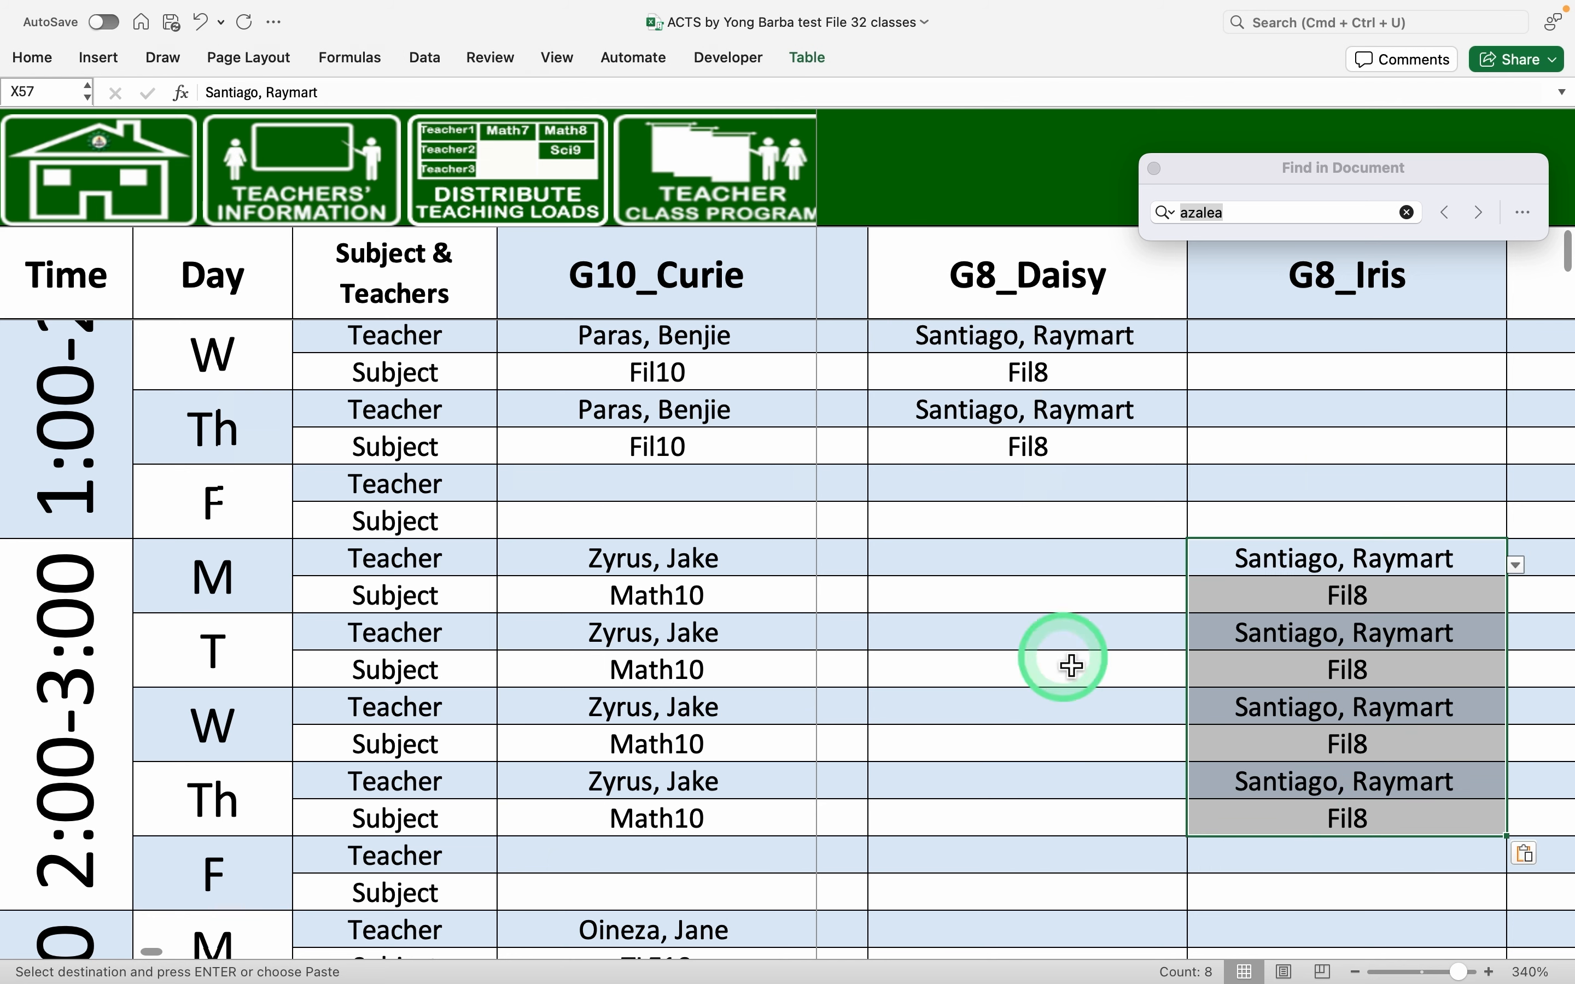
# Open the teacher class program sheet and select the G8_Azalea adviser as the teacher whose timetable is shown
pyautogui.click(689, 199)
pyautogui.click(326, 137)
pyautogui.write('sat')
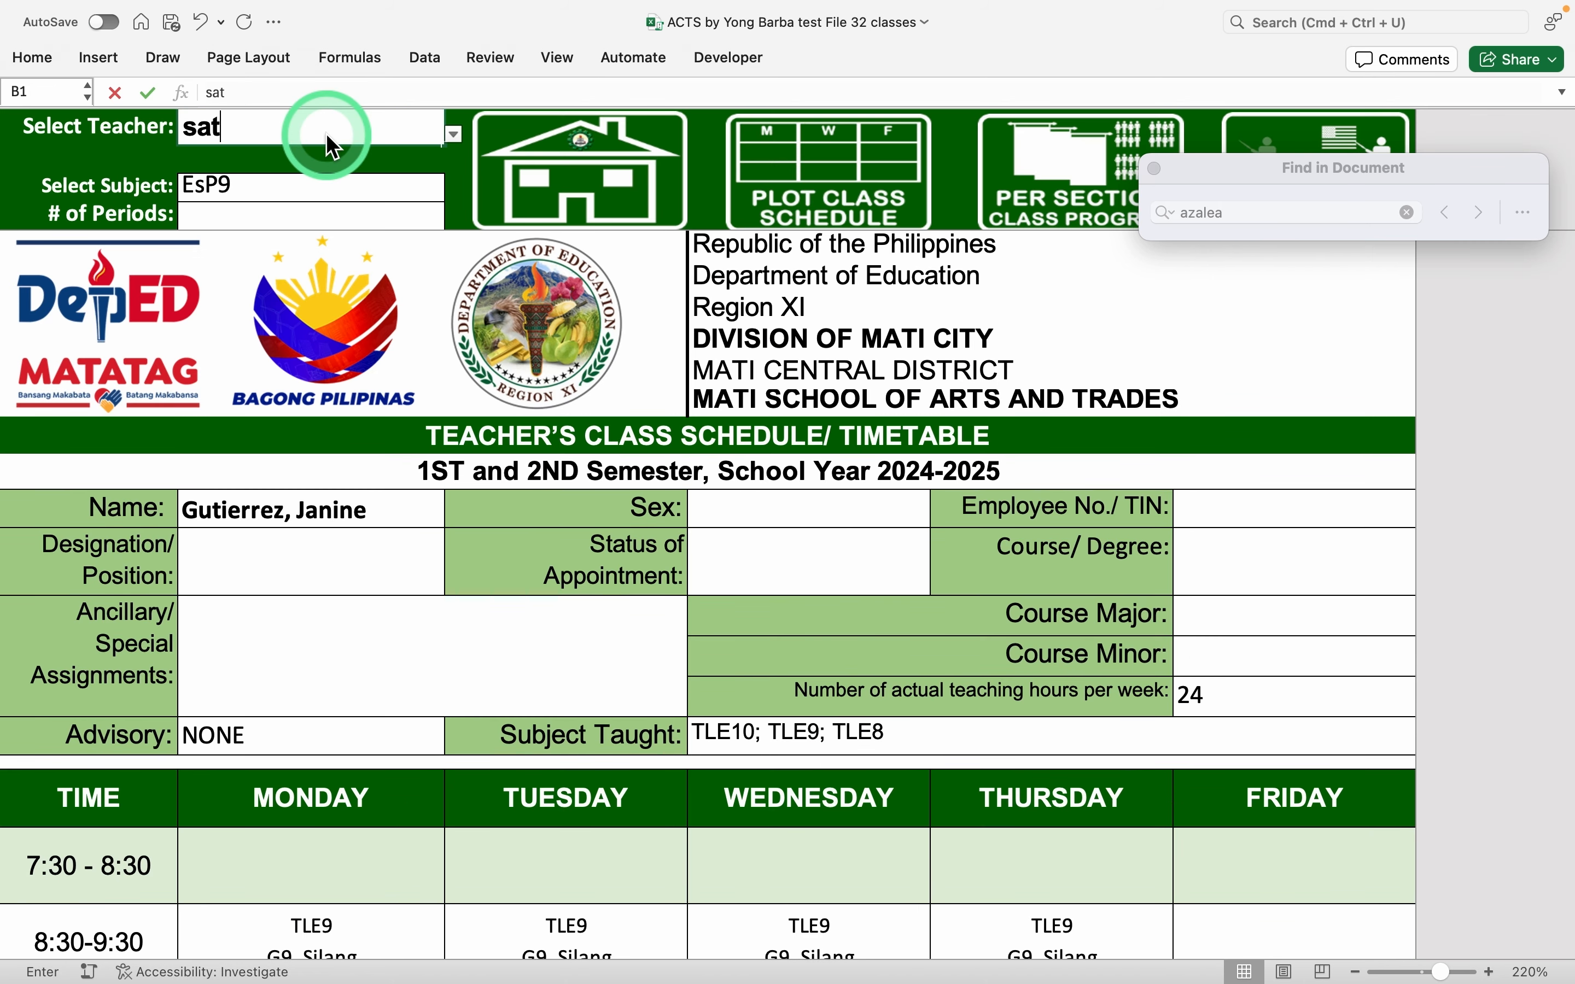
pyautogui.press('BackSpace')
pyautogui.write('nti')
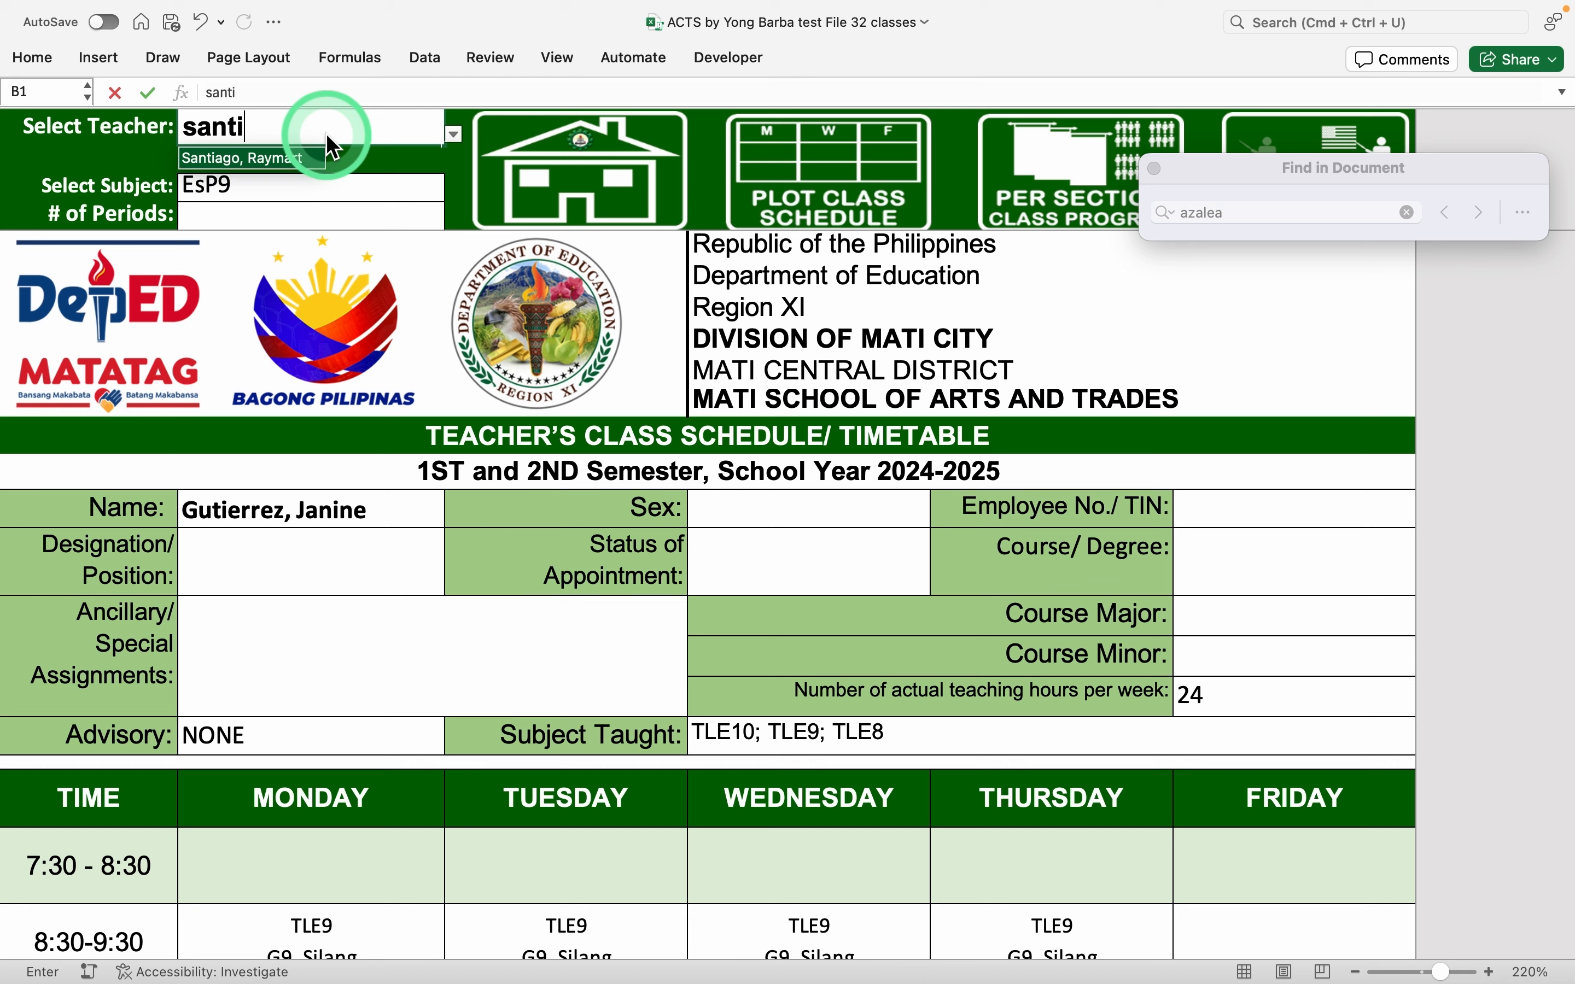
pyautogui.press('Return')
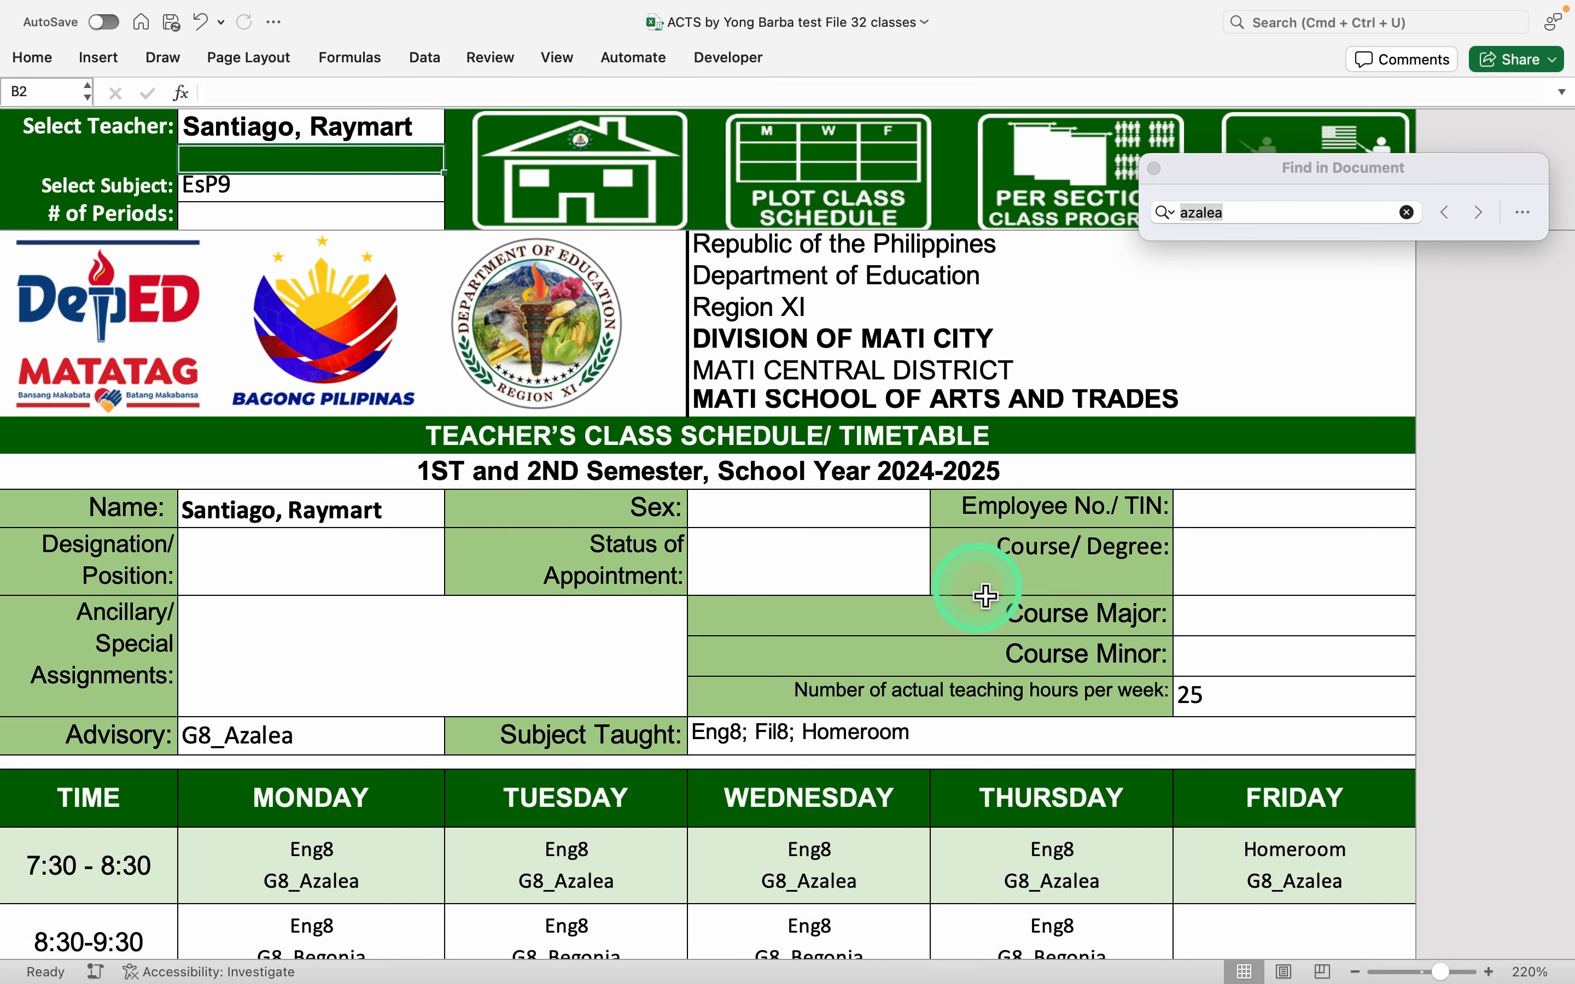
# Review the G8_Azalea adviser's Monday to Friday timetable, including the advisory and subjects taught
pyautogui.scroll(-10, 1201, 706)
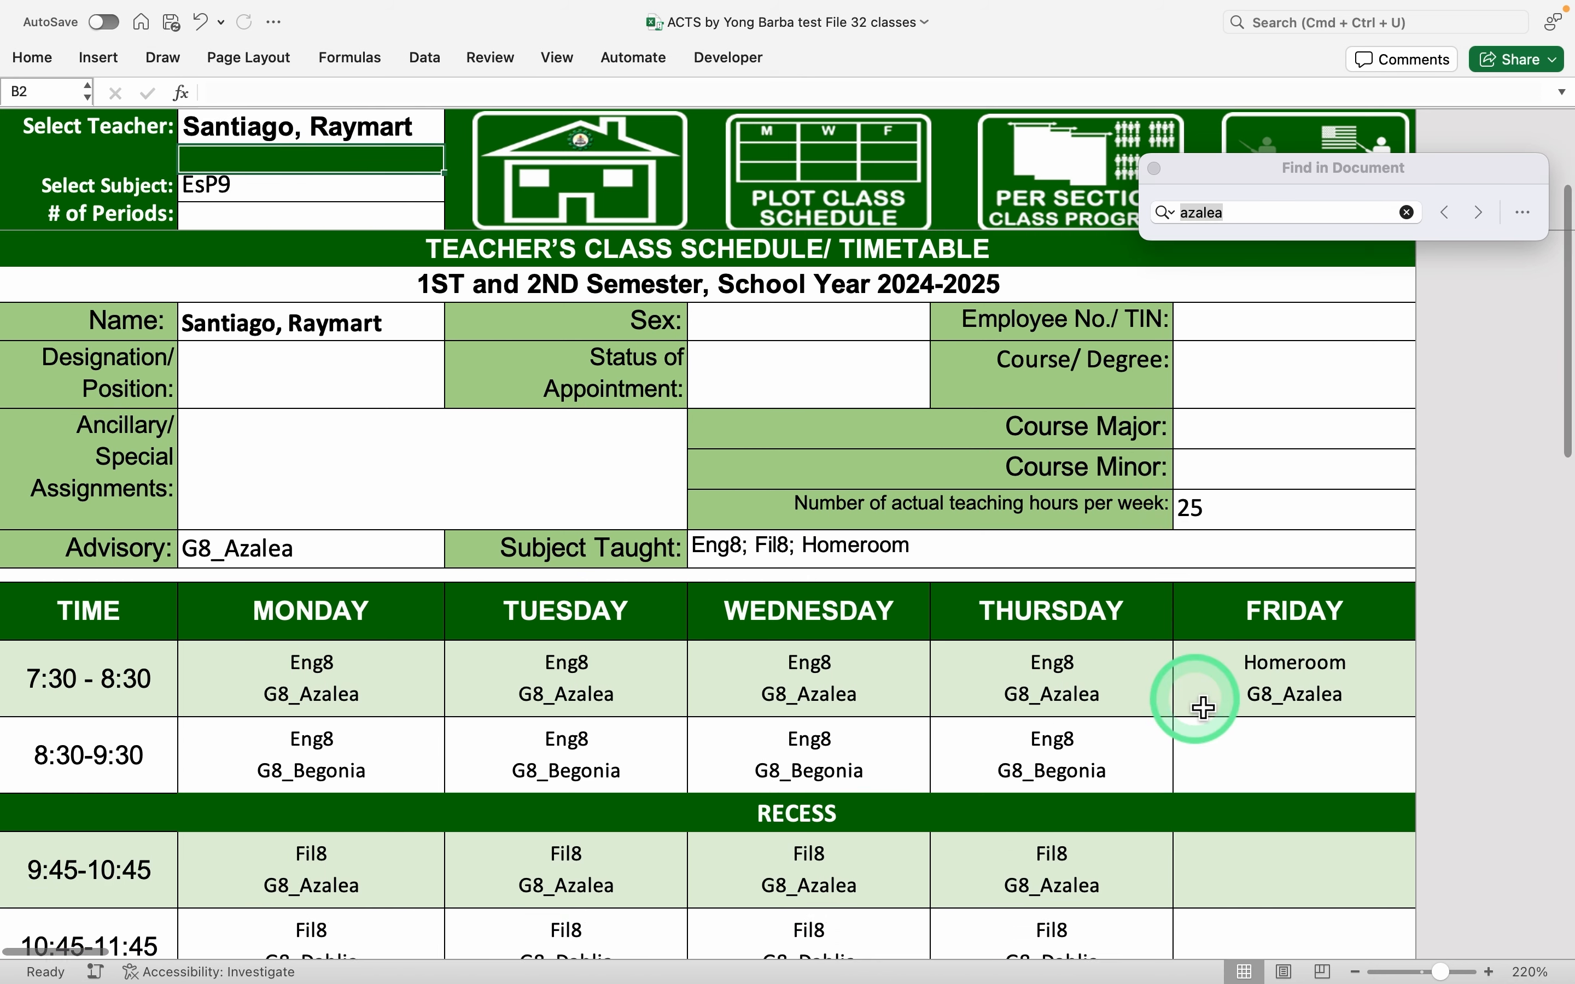
pyautogui.scroll(2, 1202, 707)
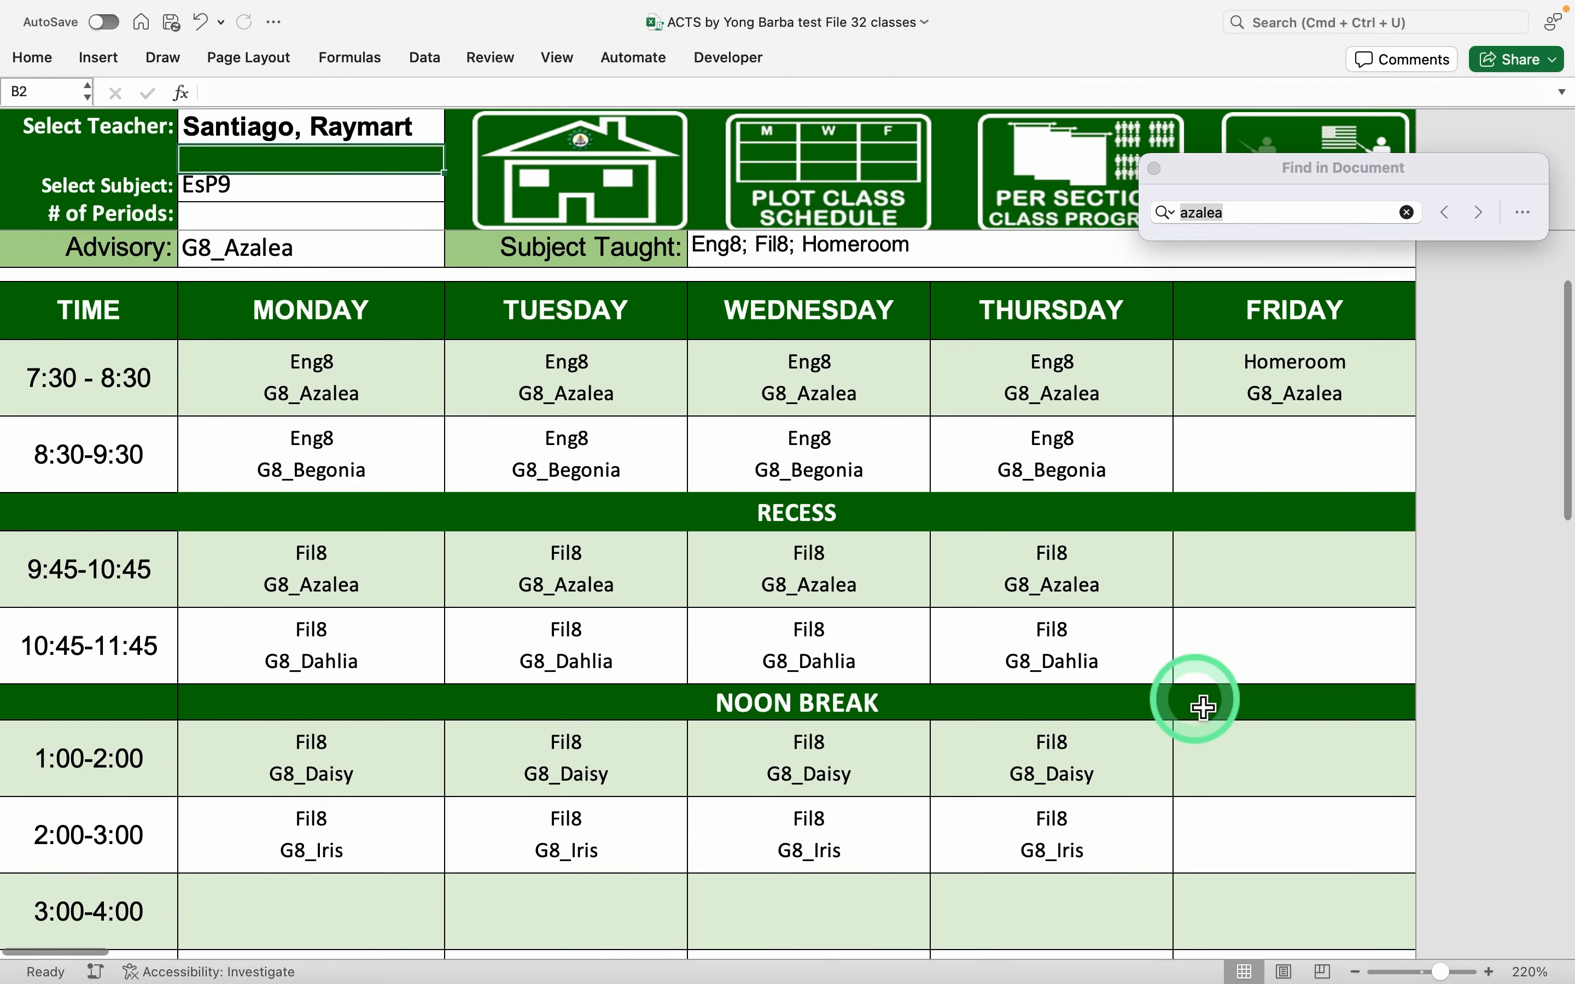
pyautogui.scroll(-10, 1202, 707)
pyautogui.scroll(20, 1202, 707)
pyautogui.scroll(2, 1202, 708)
pyautogui.scroll(-4, 1202, 707)
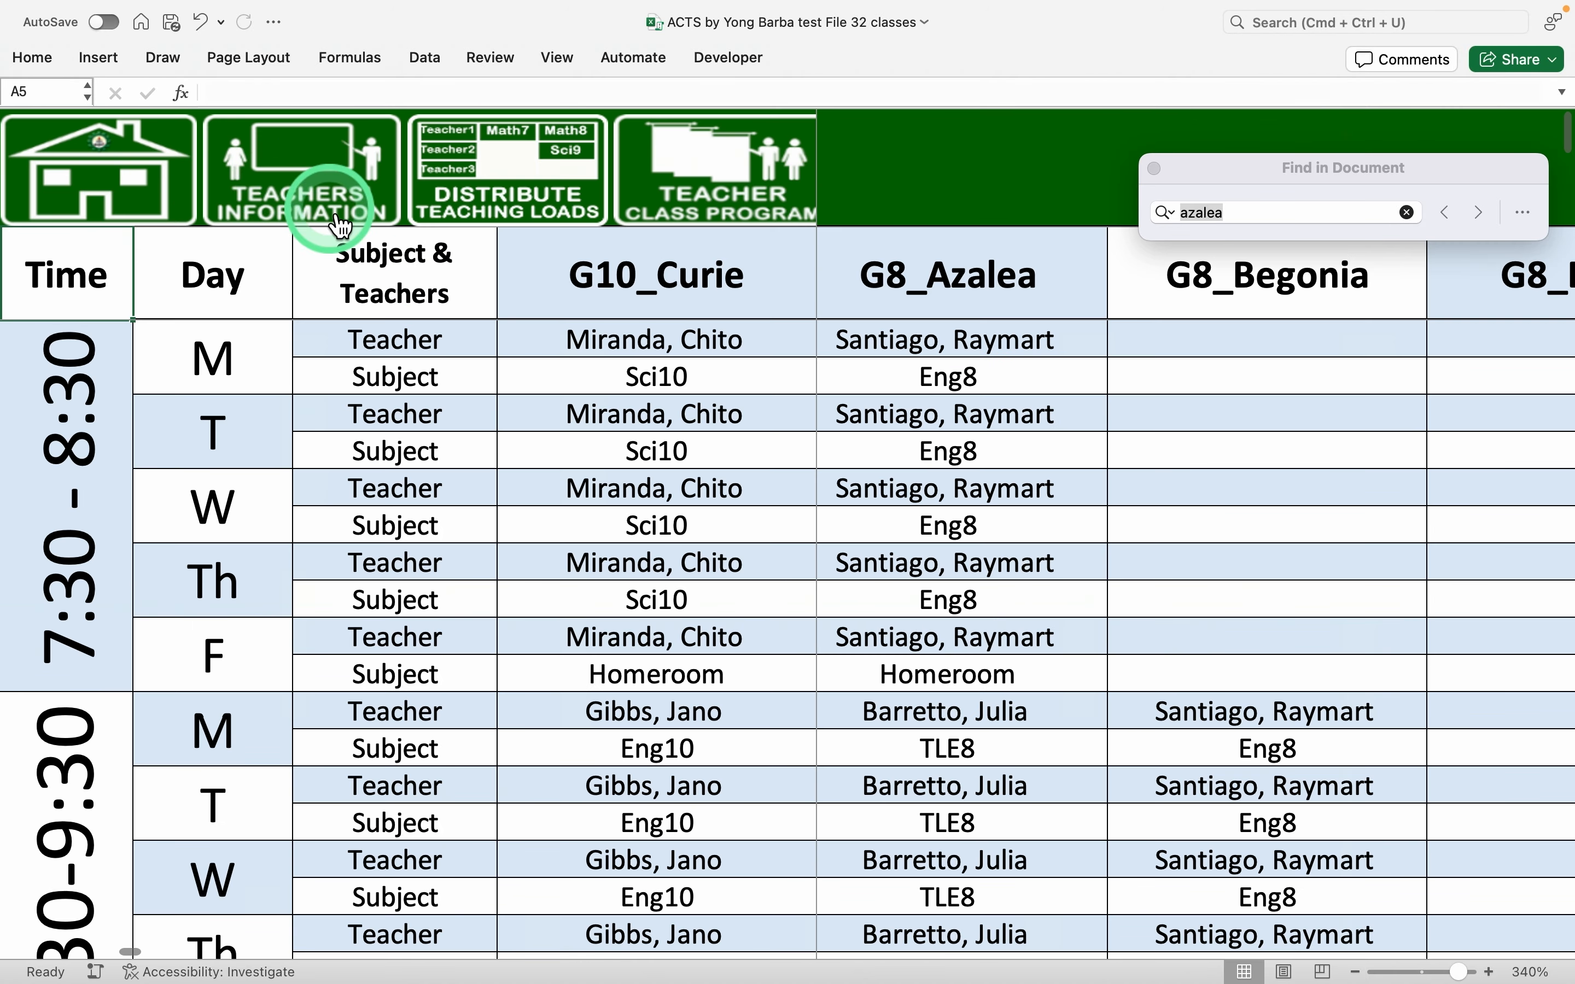
# Open the teachers' information sheet and search for begonia to find the G8_Begonia adviser
pyautogui.click(331, 209)
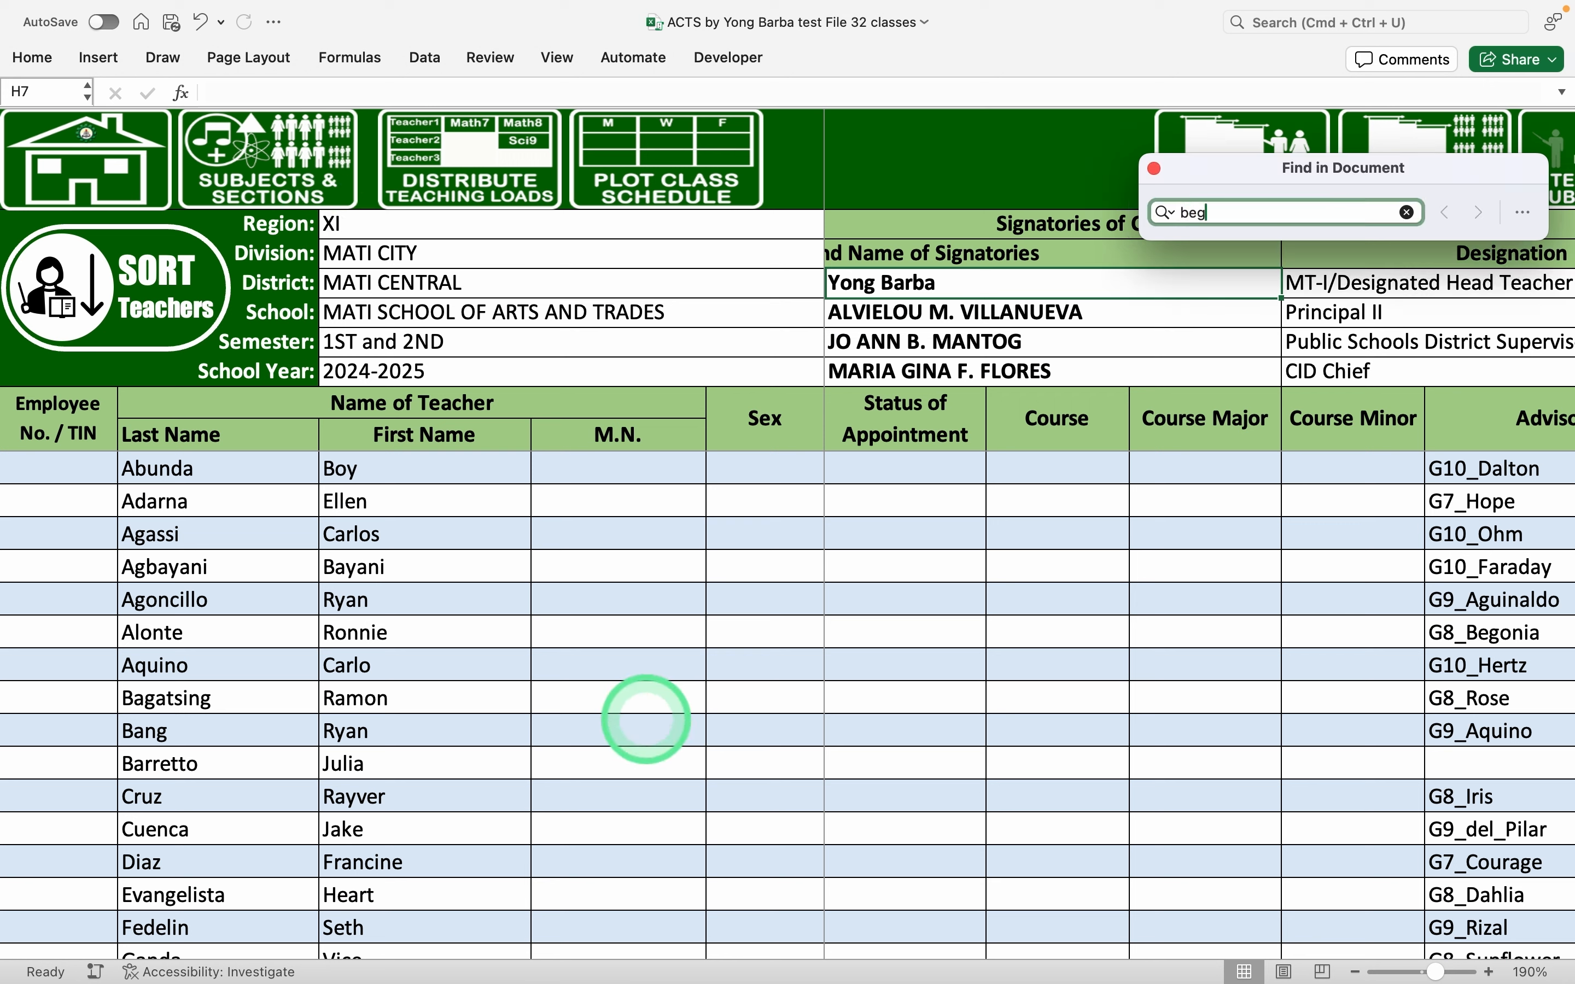
pyautogui.write('a')
pyautogui.press('Return')
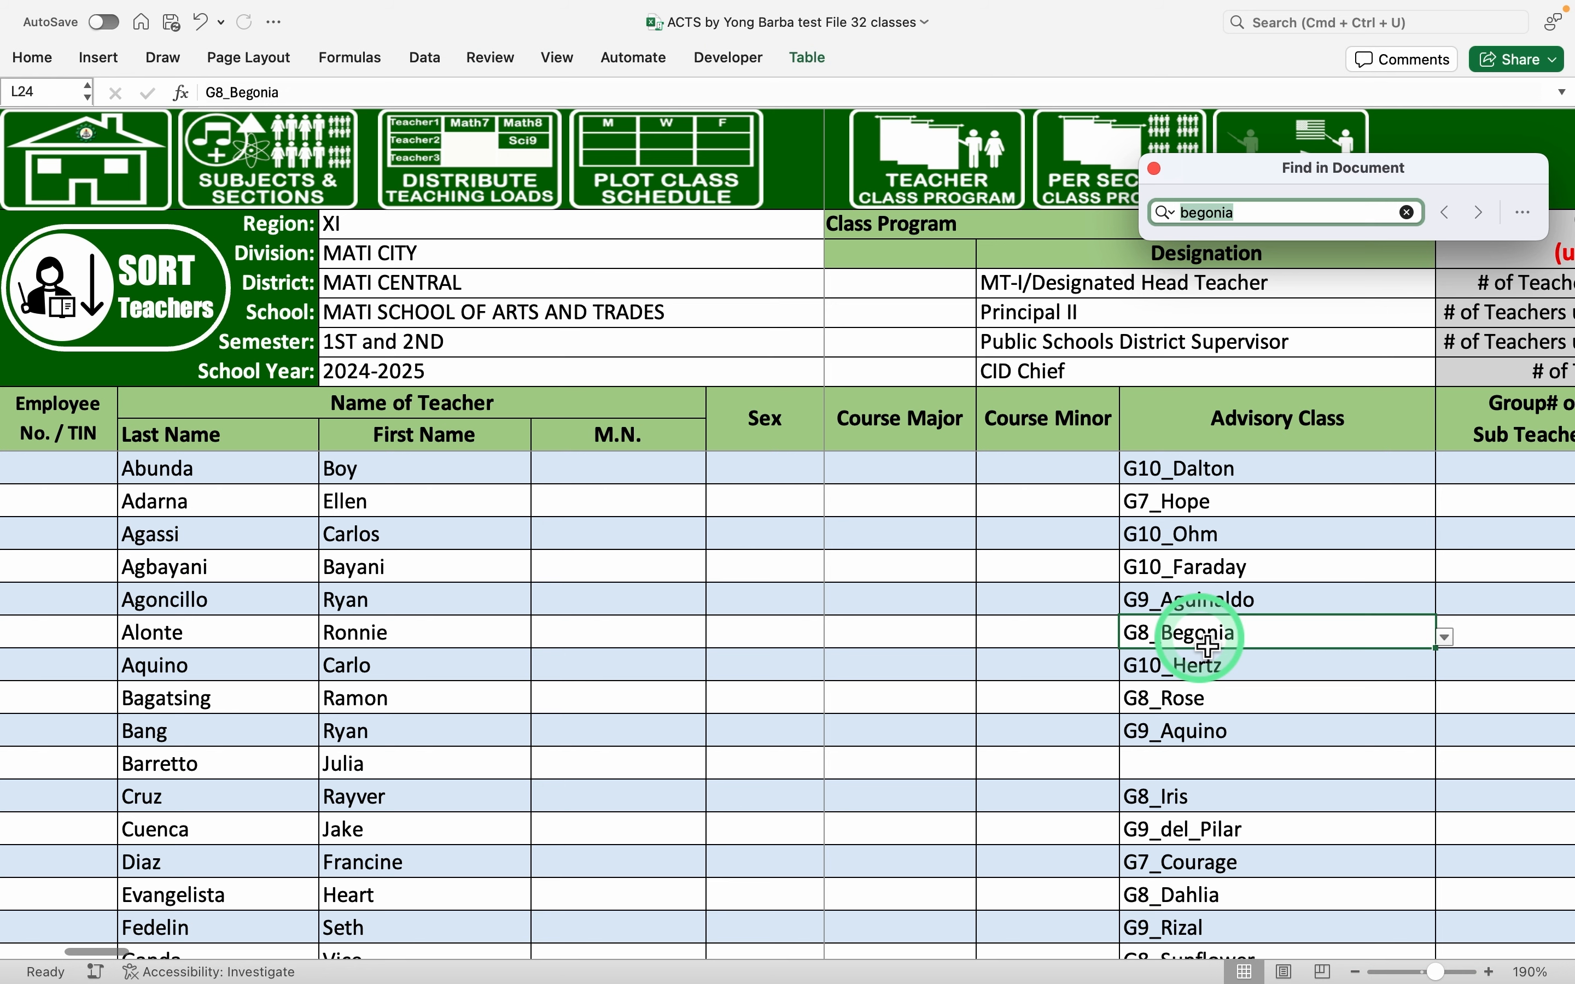
# Examine the subjects assigned to the G8_Begonia adviser across the Distribution of Teaching Loads columns
pyautogui.hscroll(3, 1275, 704)
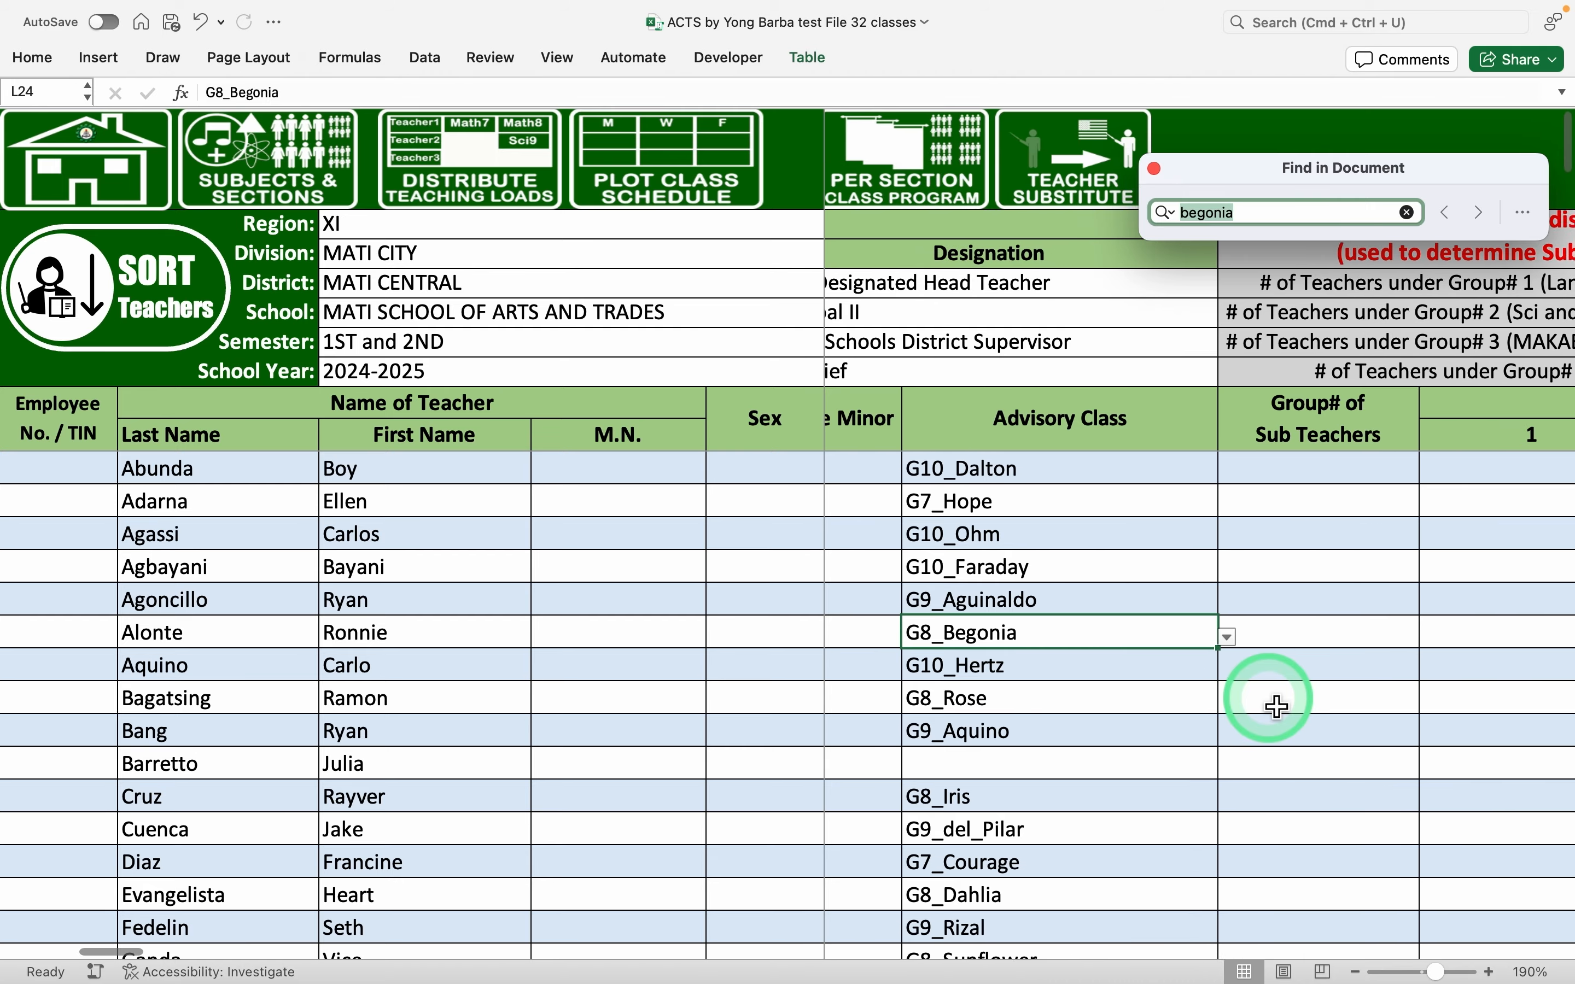
pyautogui.hscroll(10, 1275, 704)
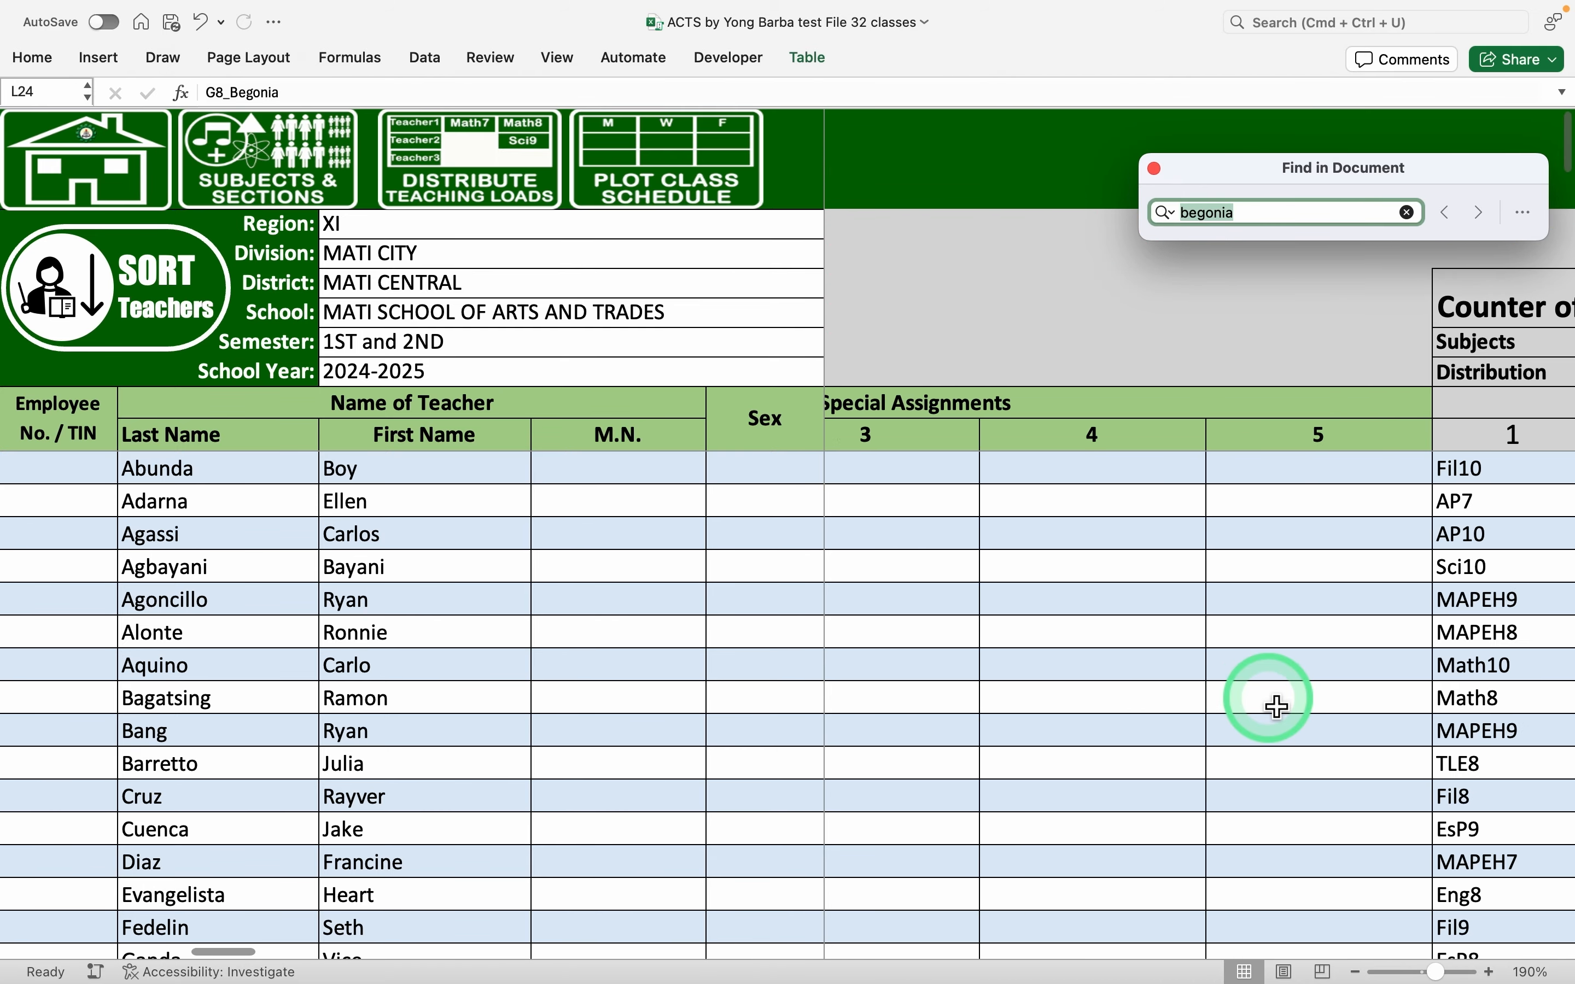
pyautogui.hscroll(6, 1277, 706)
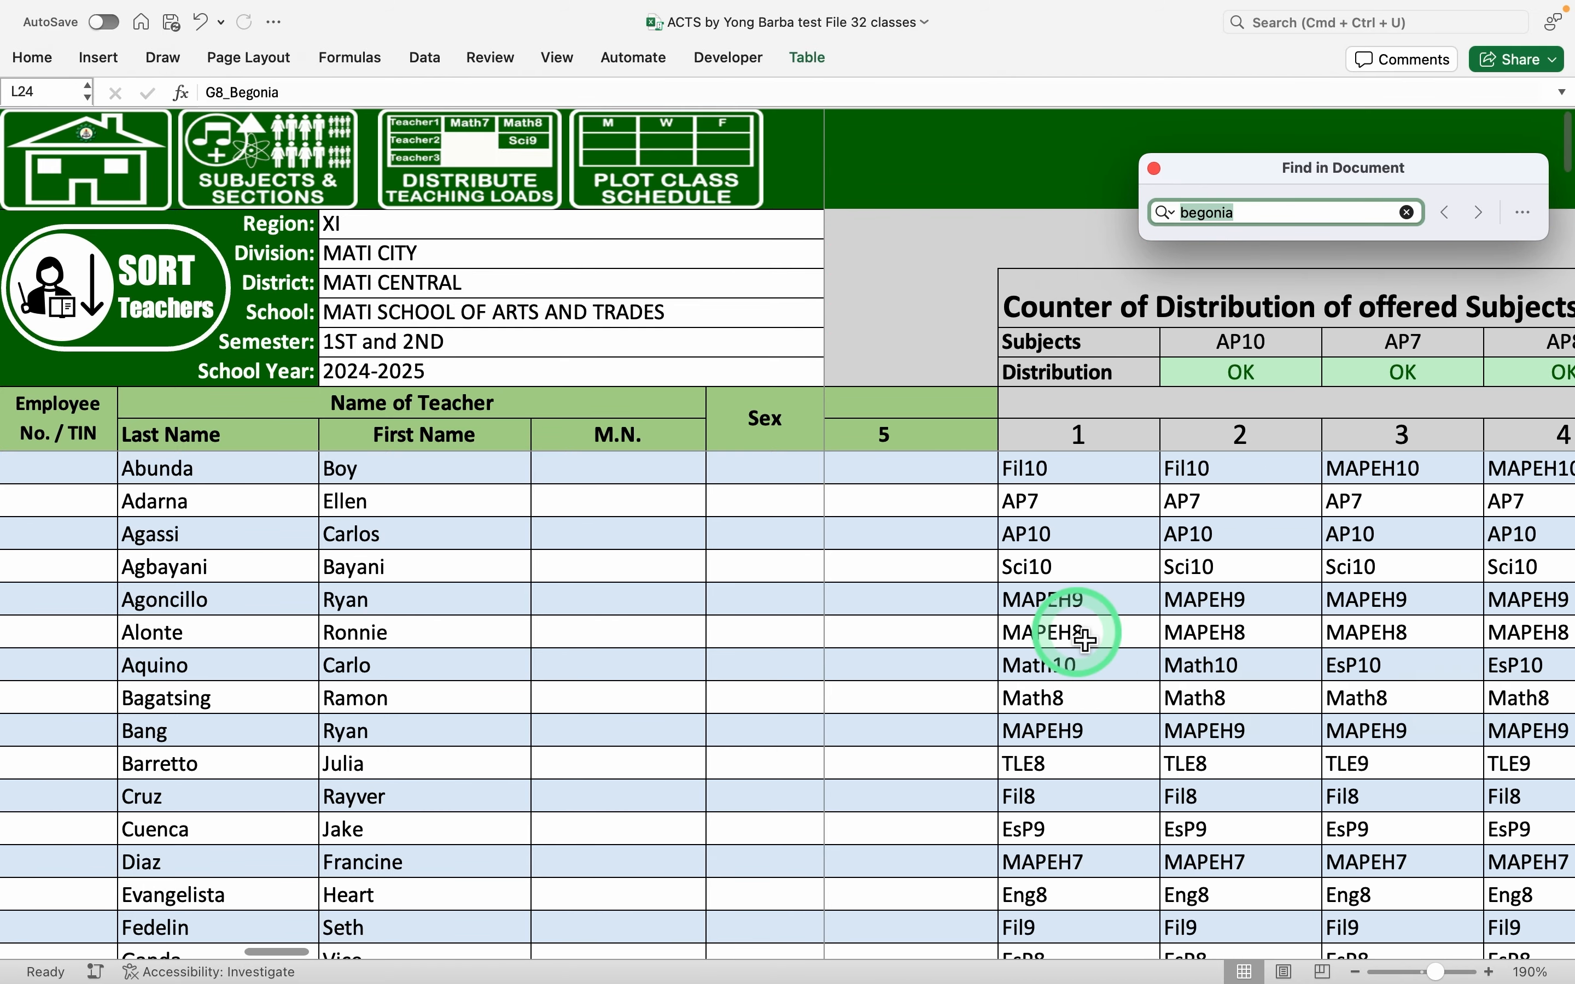
pyautogui.click(1085, 642)
pyautogui.press('Right')
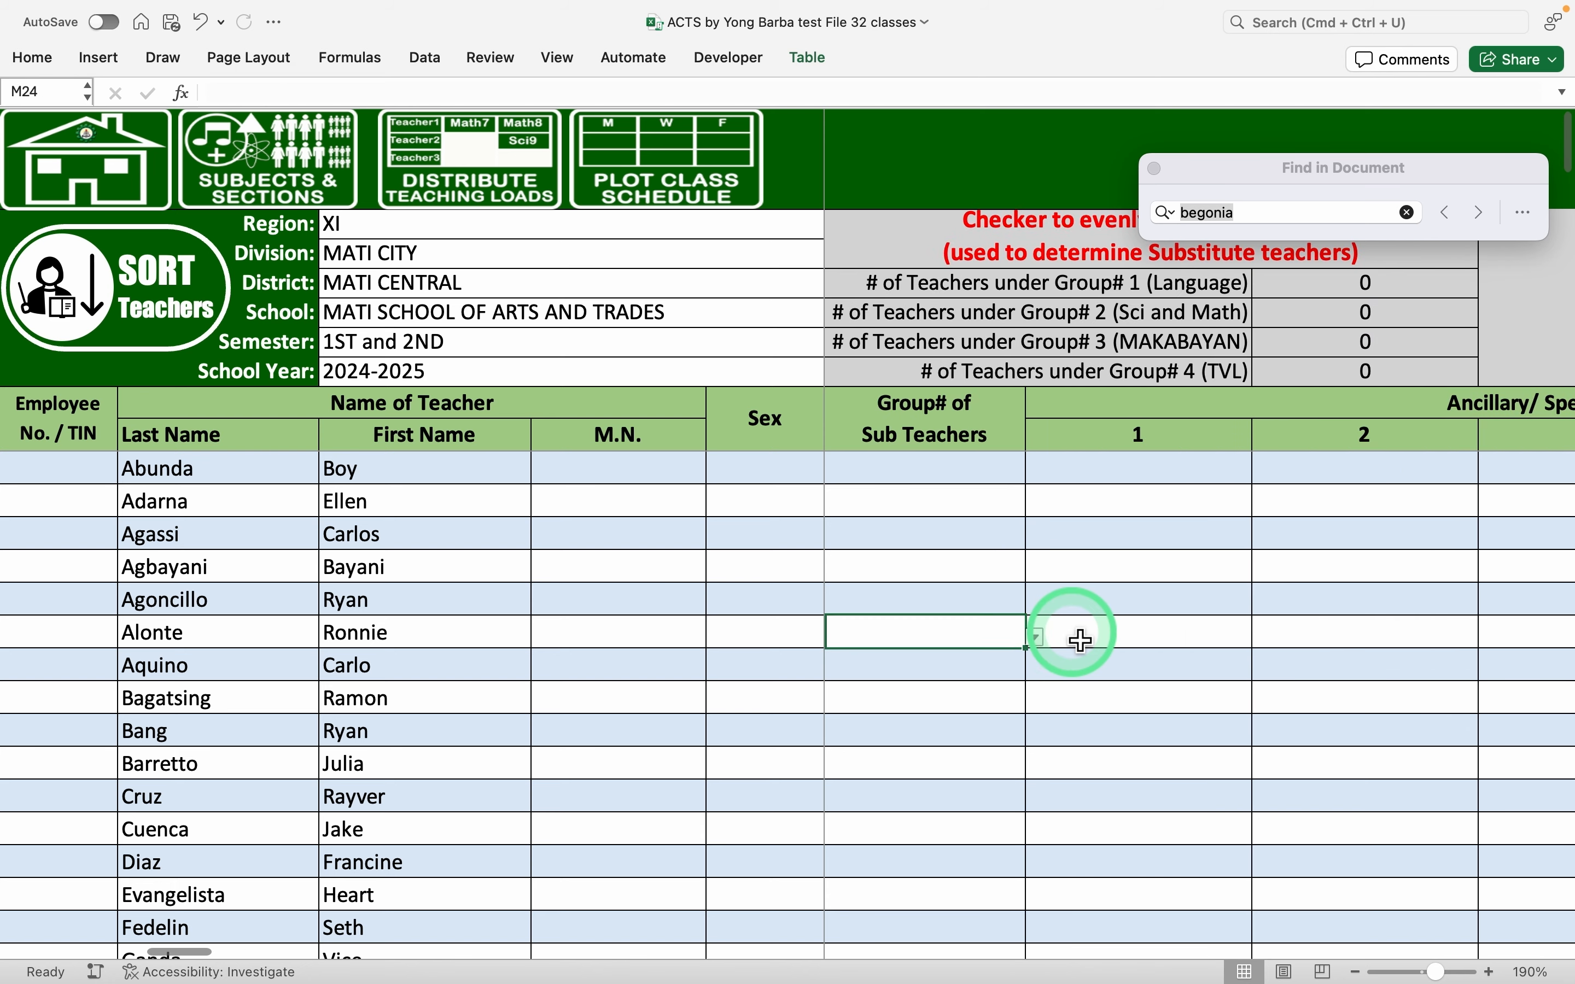
pyautogui.press('super+shift+Right')
pyautogui.press('Right')
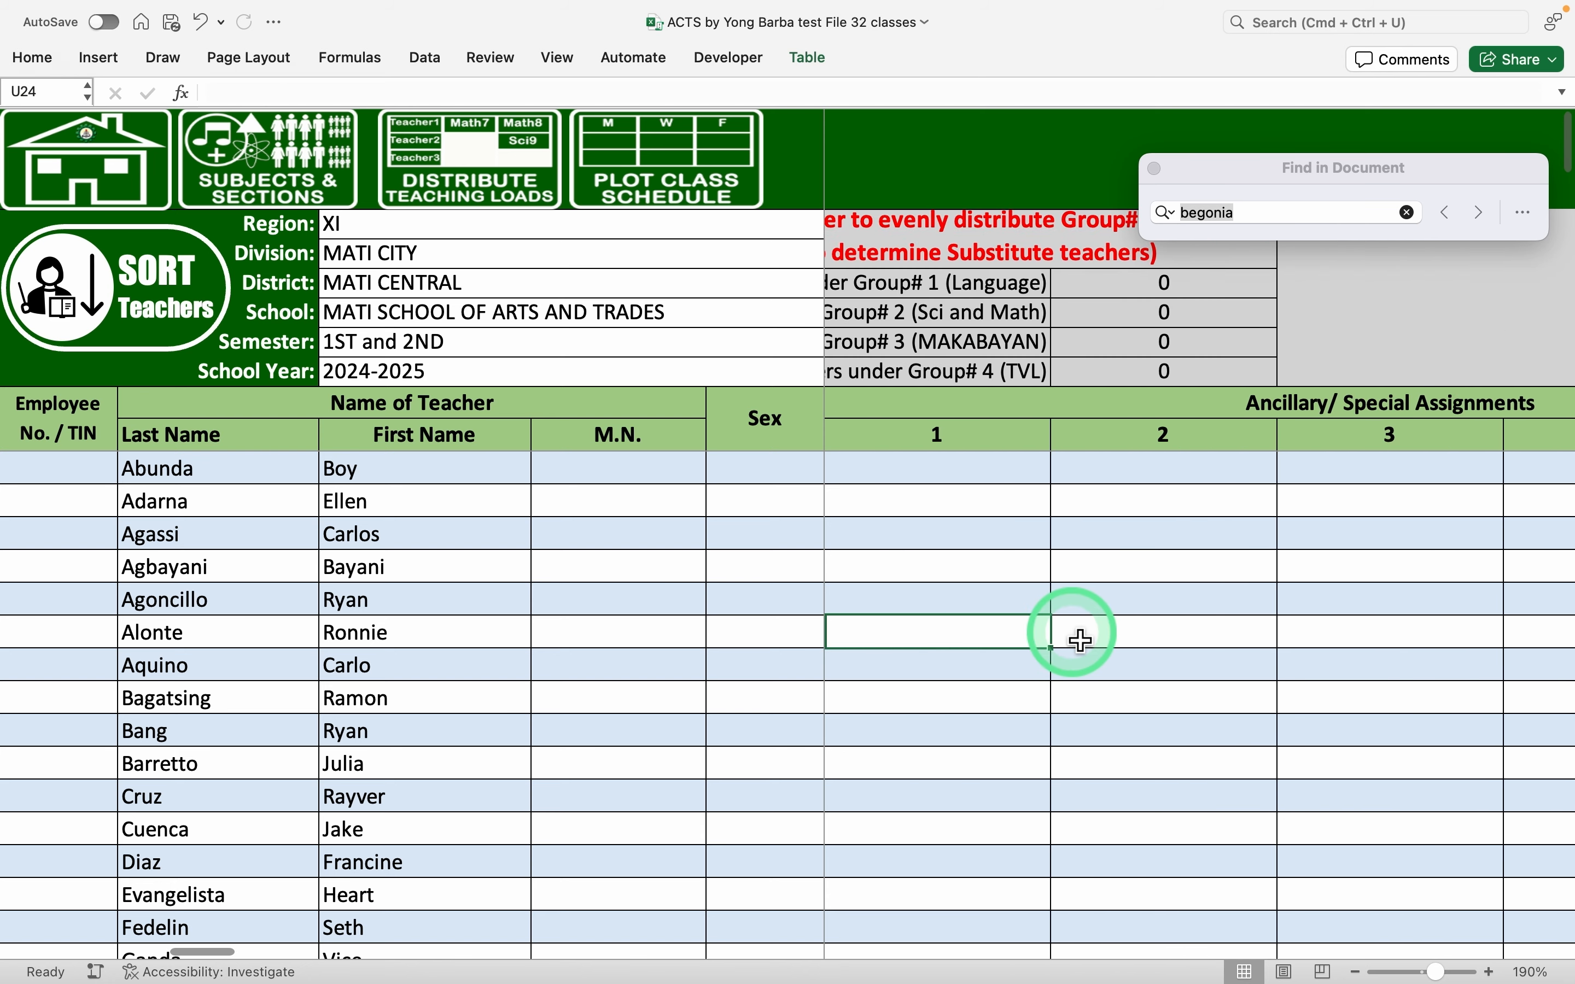
pyautogui.press('super+shift+Right')
pyautogui.click(1497, 635)
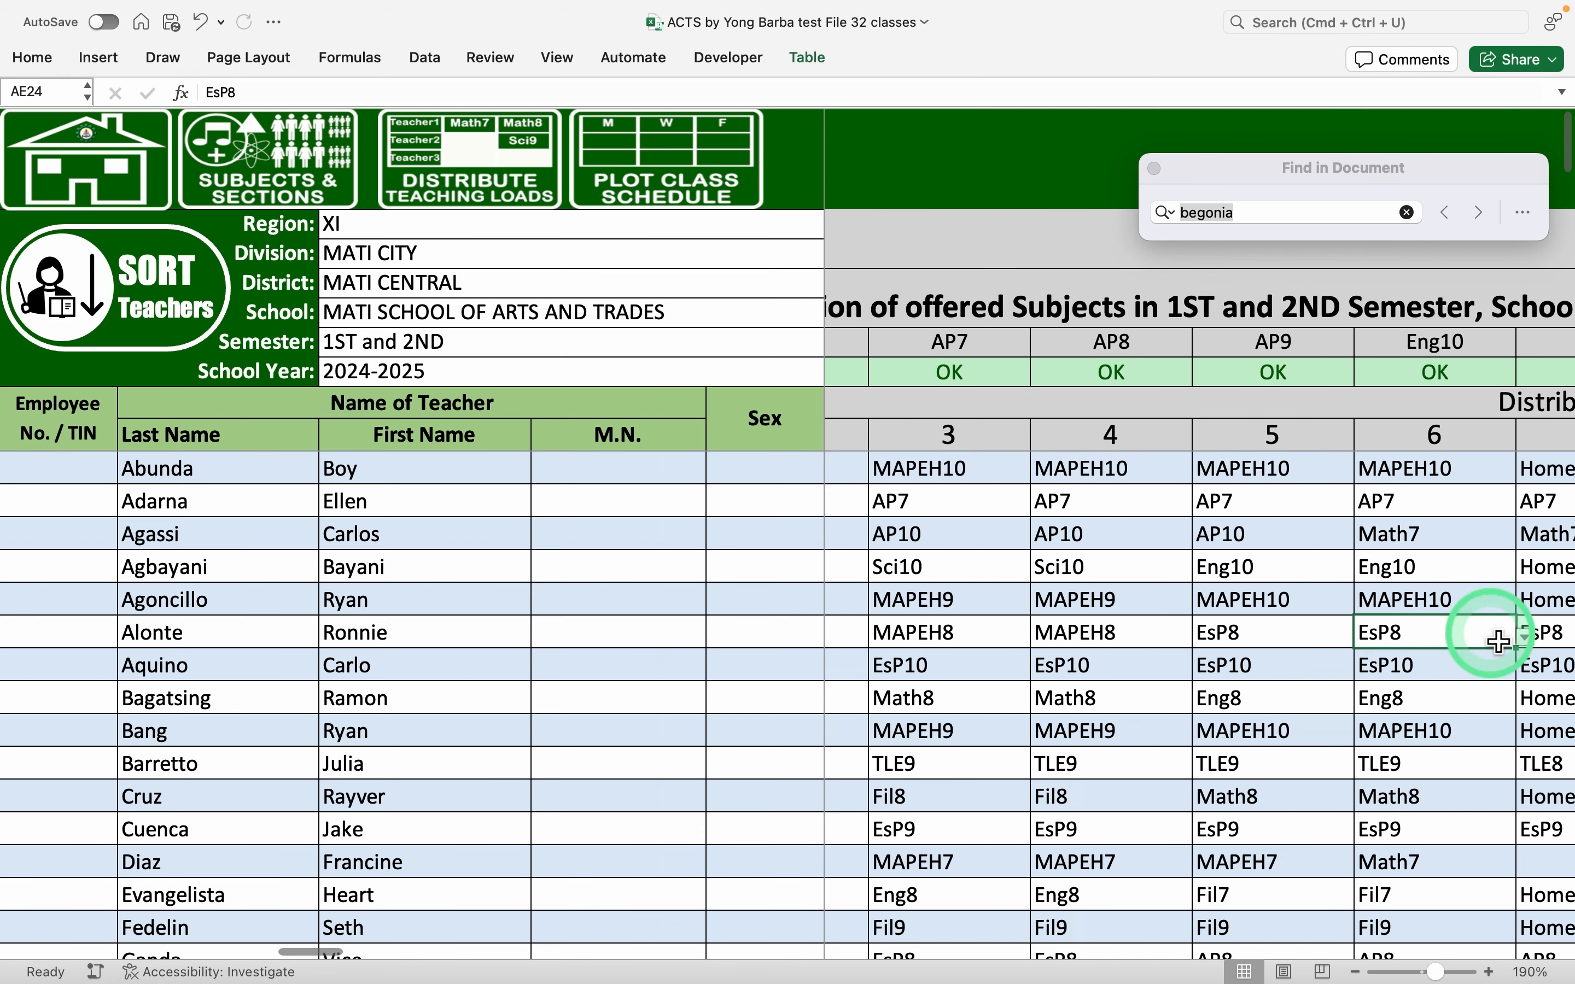
pyautogui.press('Right')
pyautogui.press('Right')
pyautogui.press('Right')
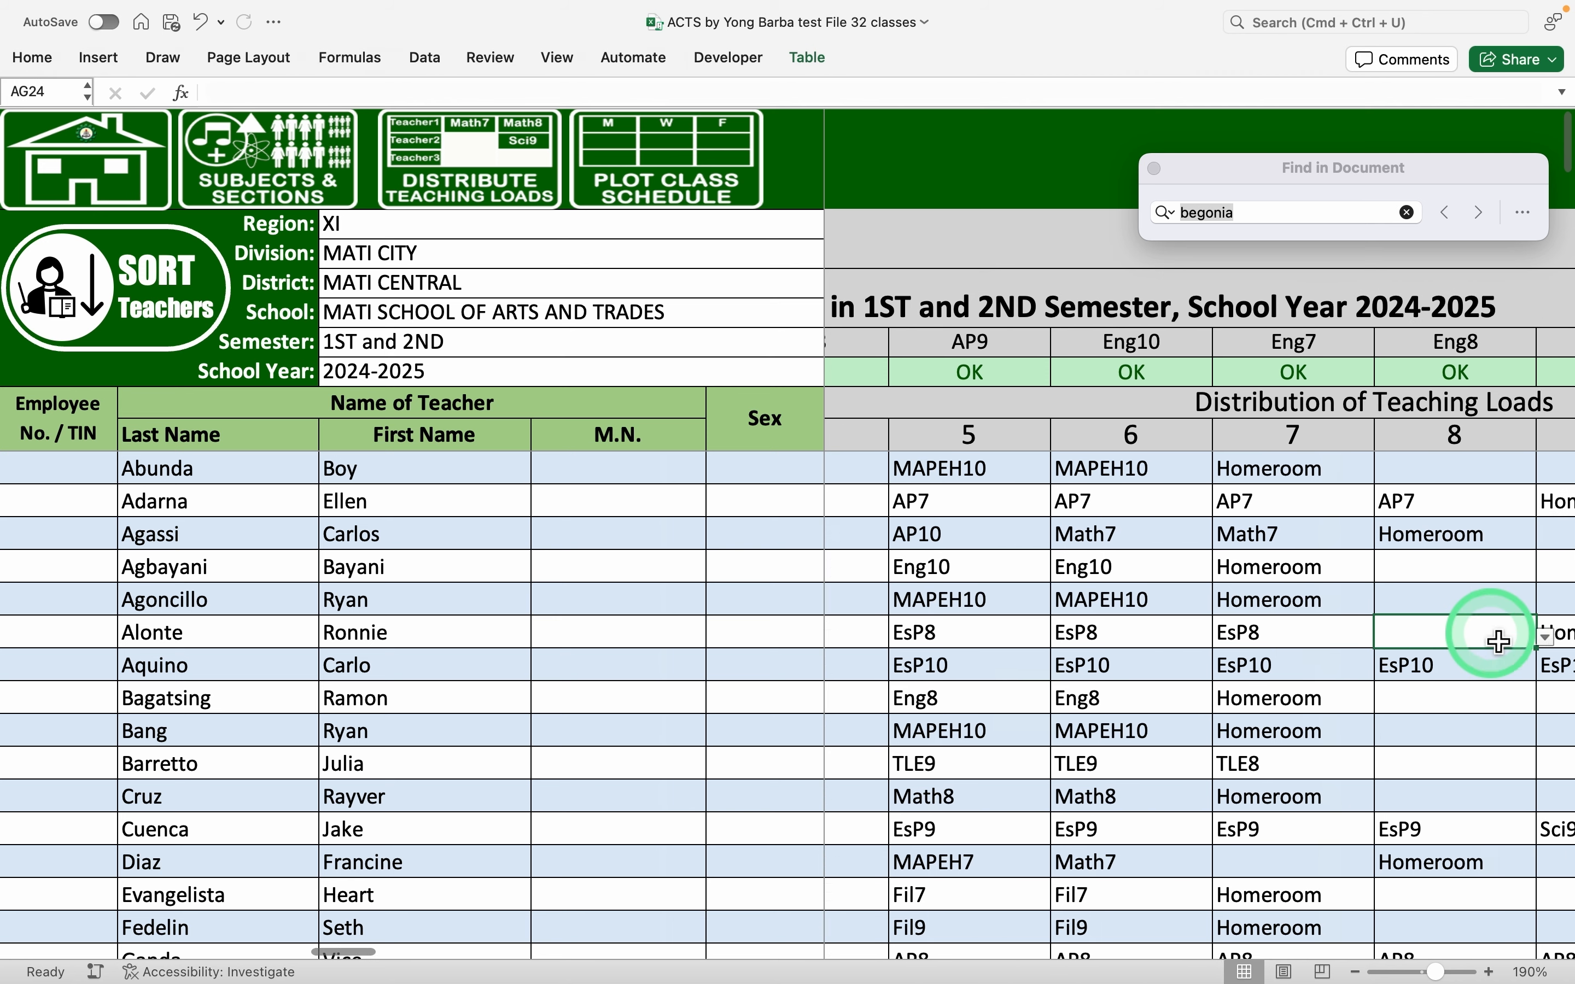
pyautogui.press('Right')
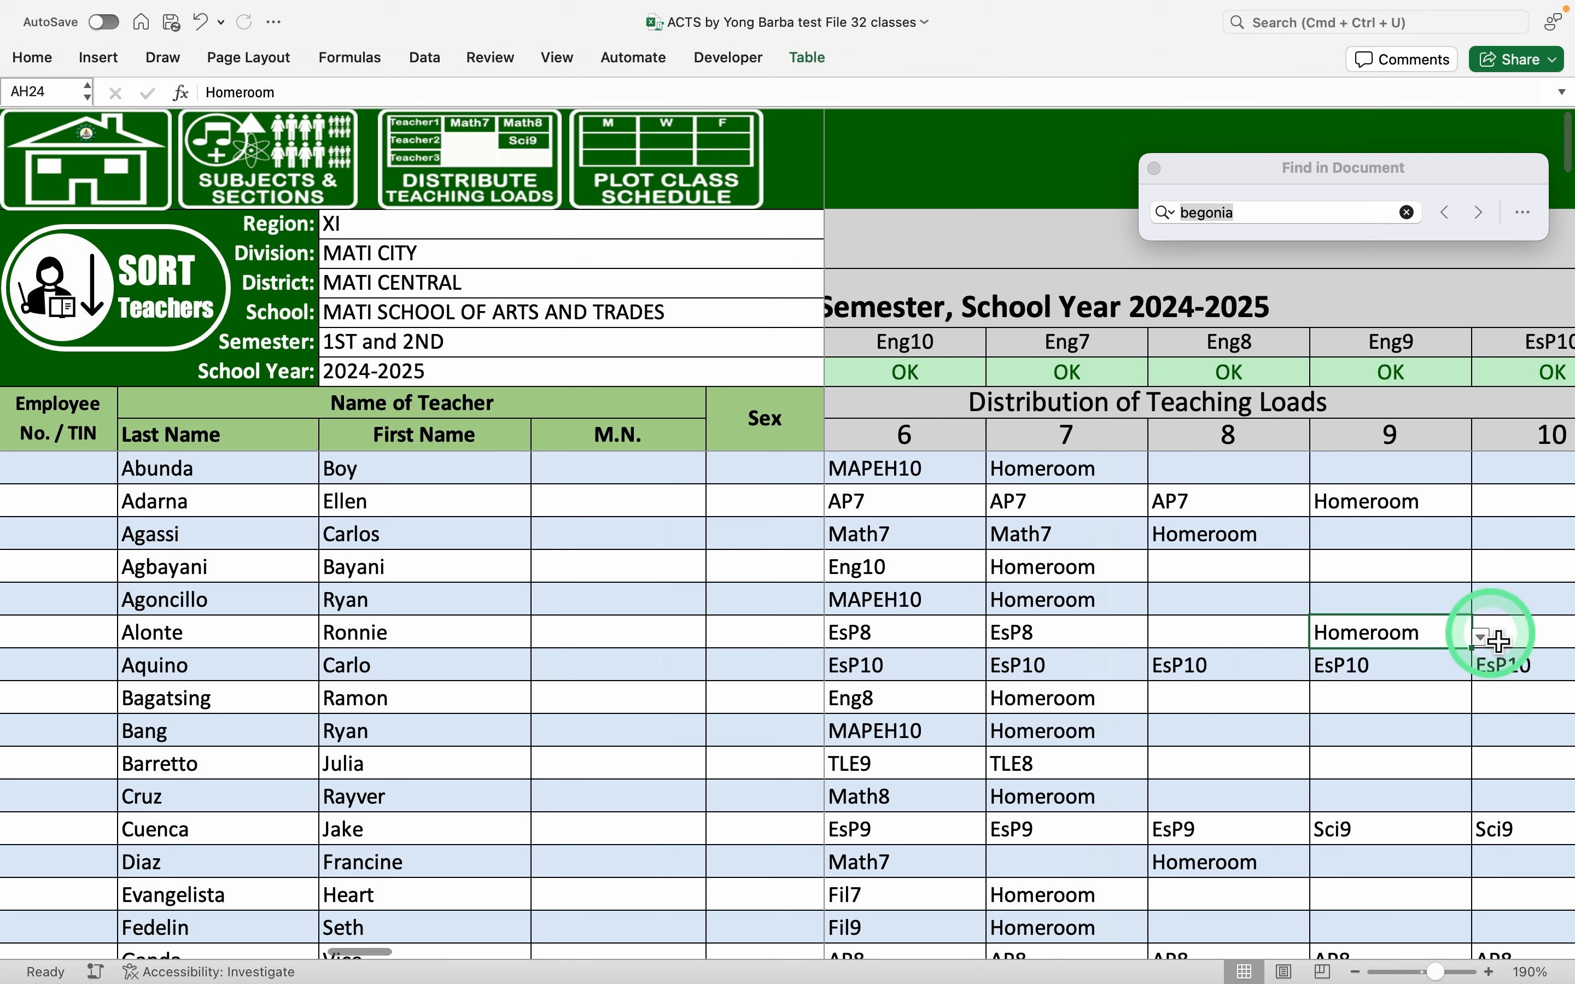
# Move Homeroom from load 9 to the empty load 8 in the G8_Begonia adviser's row
pyautogui.press('super+c')
pyautogui.press('Left')
pyautogui.press('super+v')
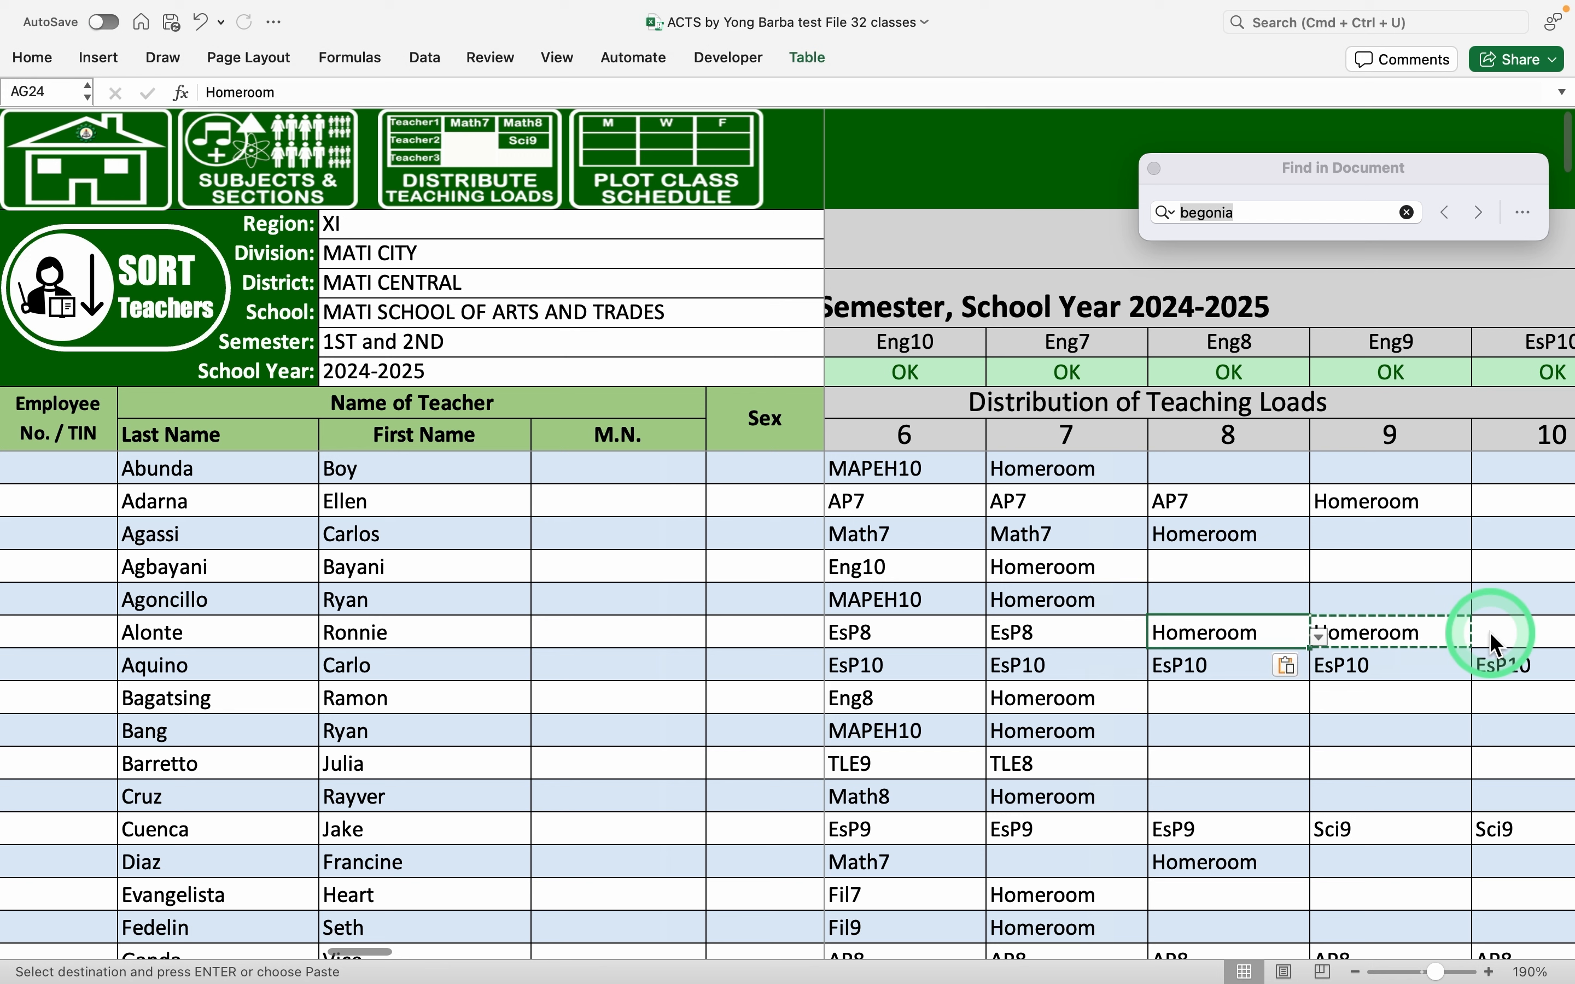
pyautogui.press('Delete')
# Check the G8_Begonia adviser's remaining load columns and actual classroom teaching hours per week
pyautogui.press('Left')
pyautogui.press('Left')
pyautogui.press('Left')
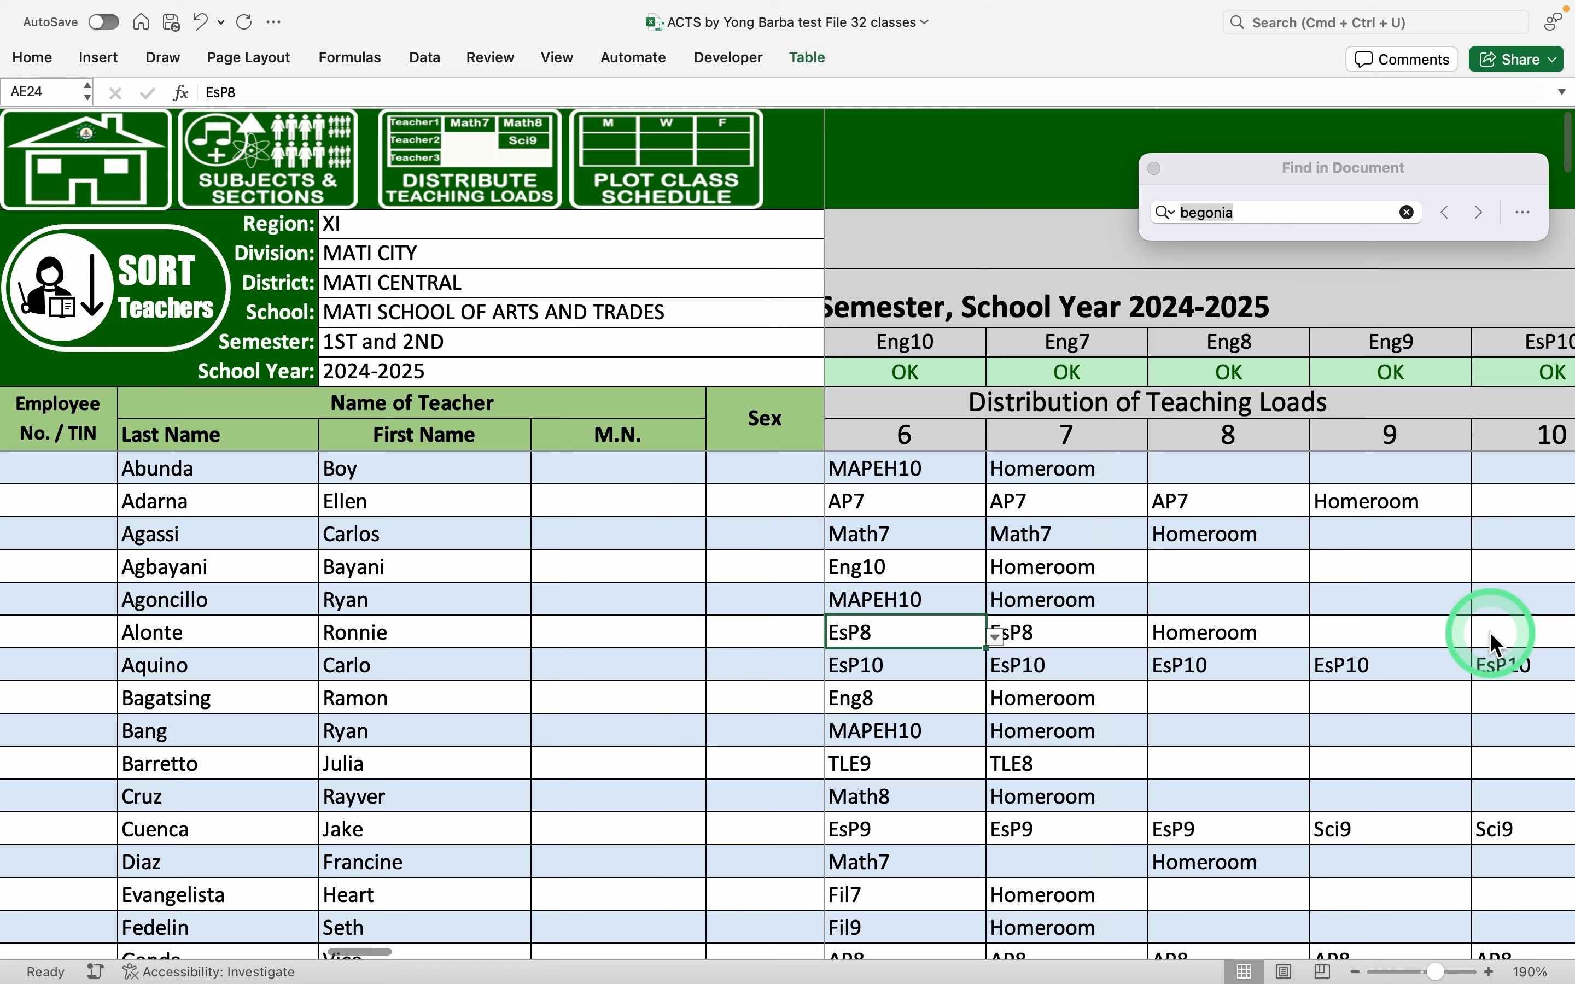
pyautogui.press('Right')
pyautogui.press('Right')
pyautogui.press('Right')
pyautogui.press('Right')
pyautogui.press('Right')
pyautogui.press('Right')
pyautogui.press('Right')
pyautogui.press('Right')
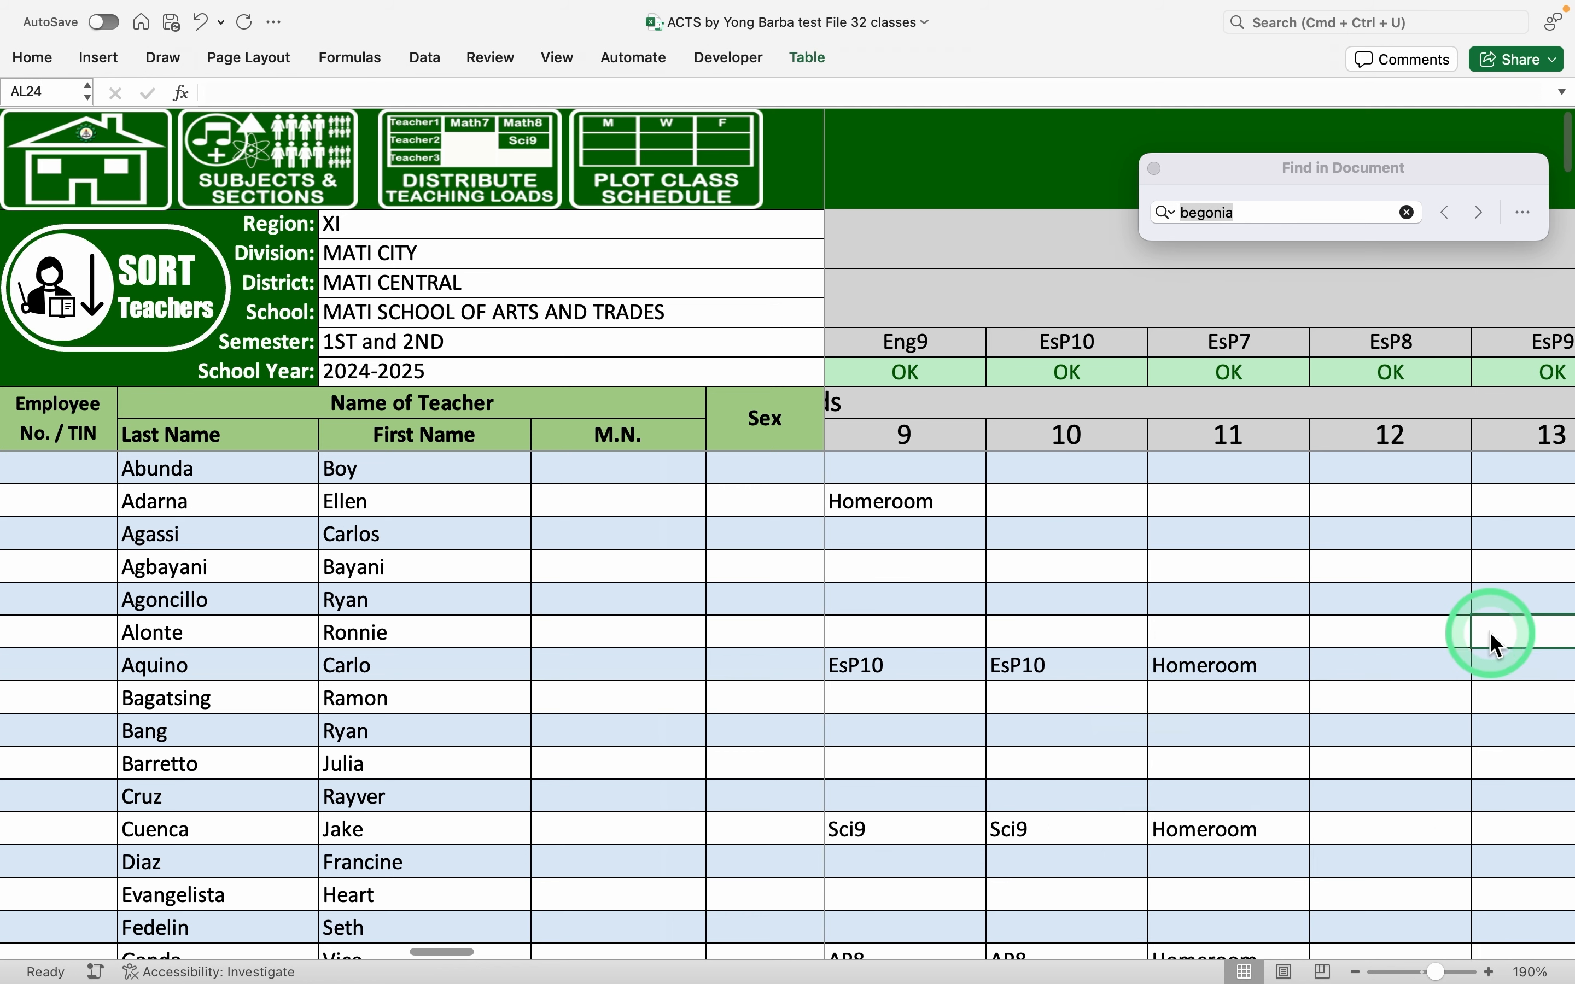
pyautogui.press('Right')
pyautogui.press('Right')
pyautogui.press('Right')
pyautogui.press('Left')
pyautogui.press('Left')
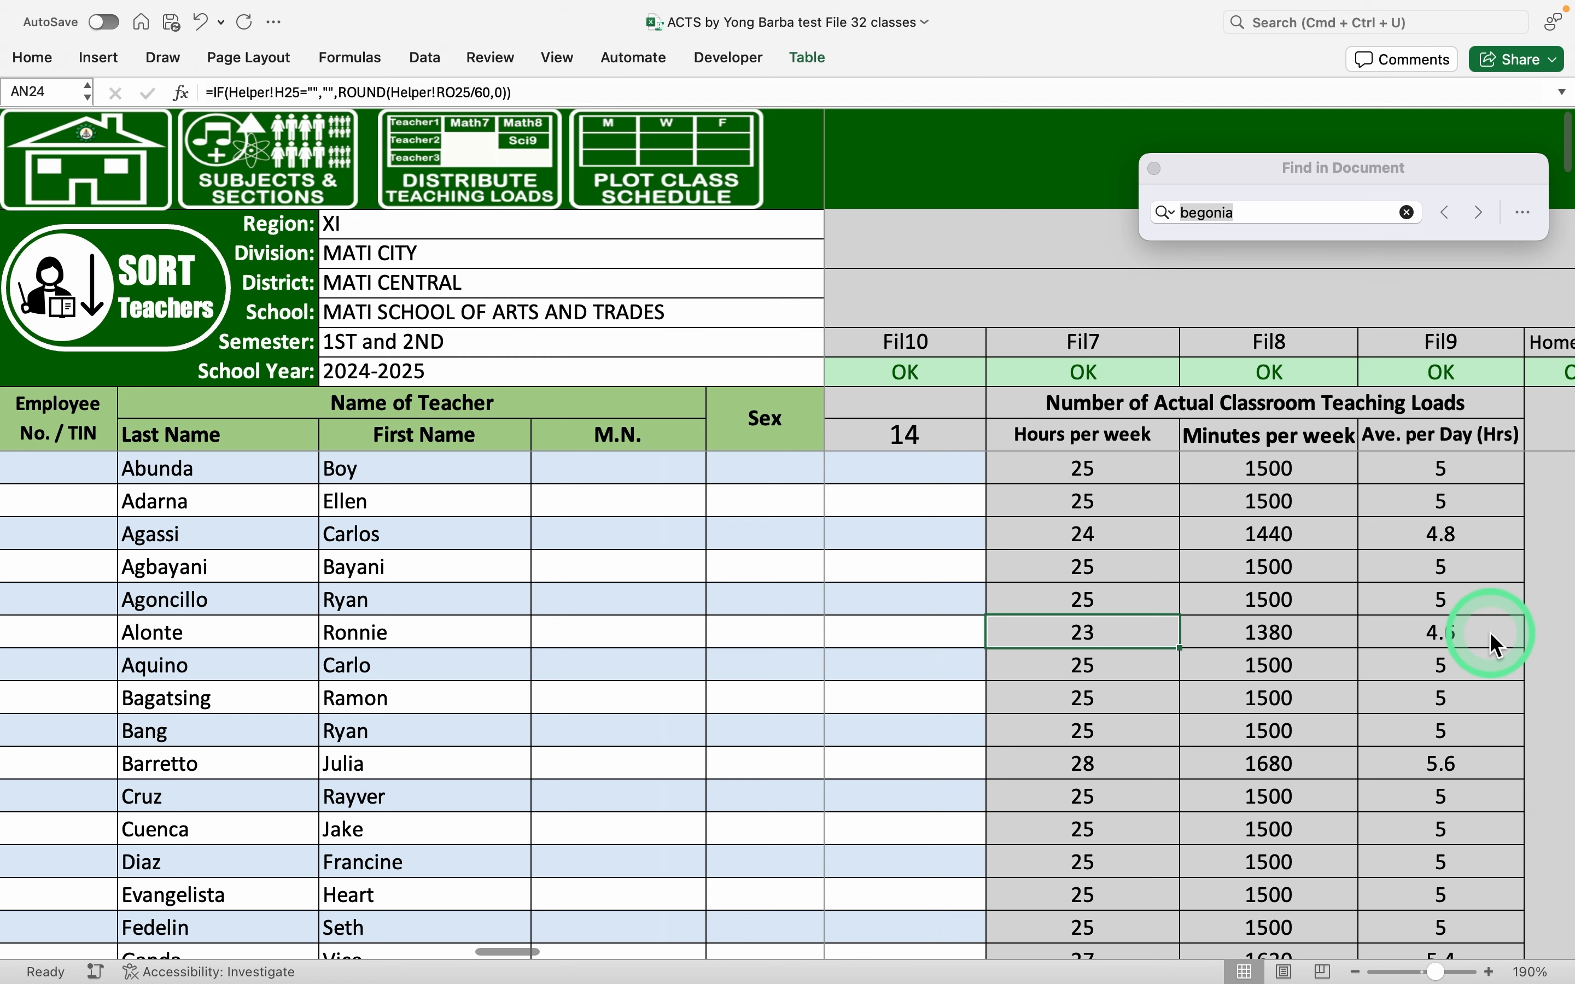
# Recheck the G8_Begonia adviser's distributed subjects and advisory class in the teachers' information sheet
pyautogui.press('Left')
pyautogui.press('Left')
pyautogui.press('Left')
pyautogui.press('Left')
pyautogui.press('Left')
pyautogui.press('Left')
pyautogui.press('Left')
pyautogui.press('Left')
pyautogui.press('Left')
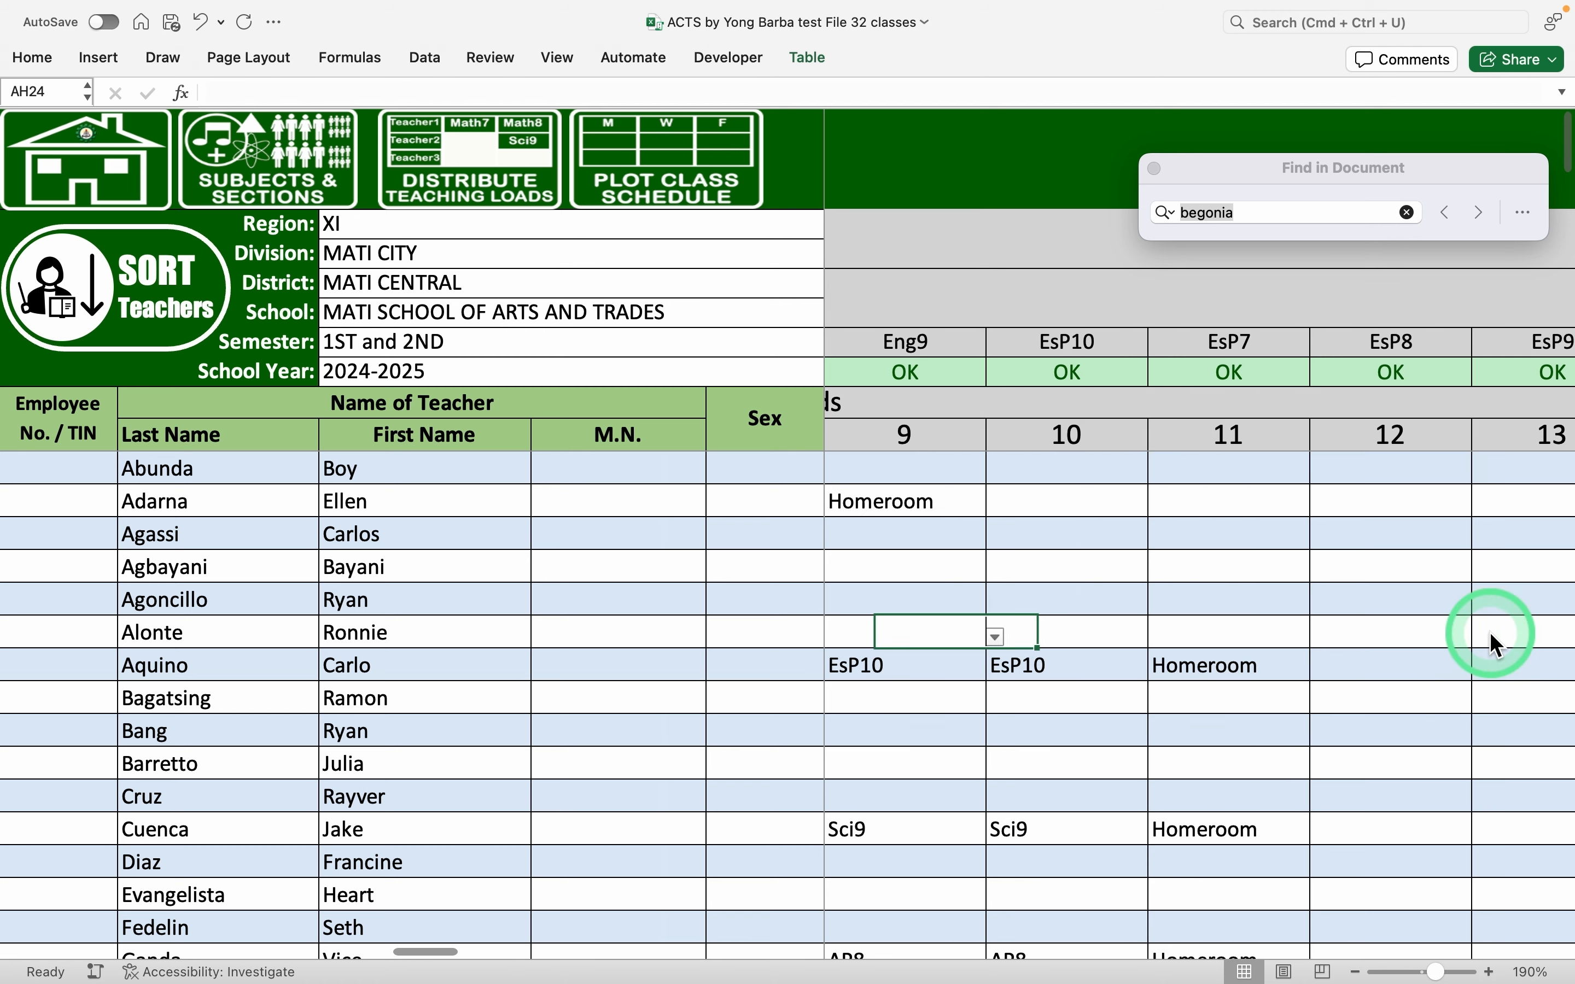
pyautogui.hscroll(-3, 1490, 633)
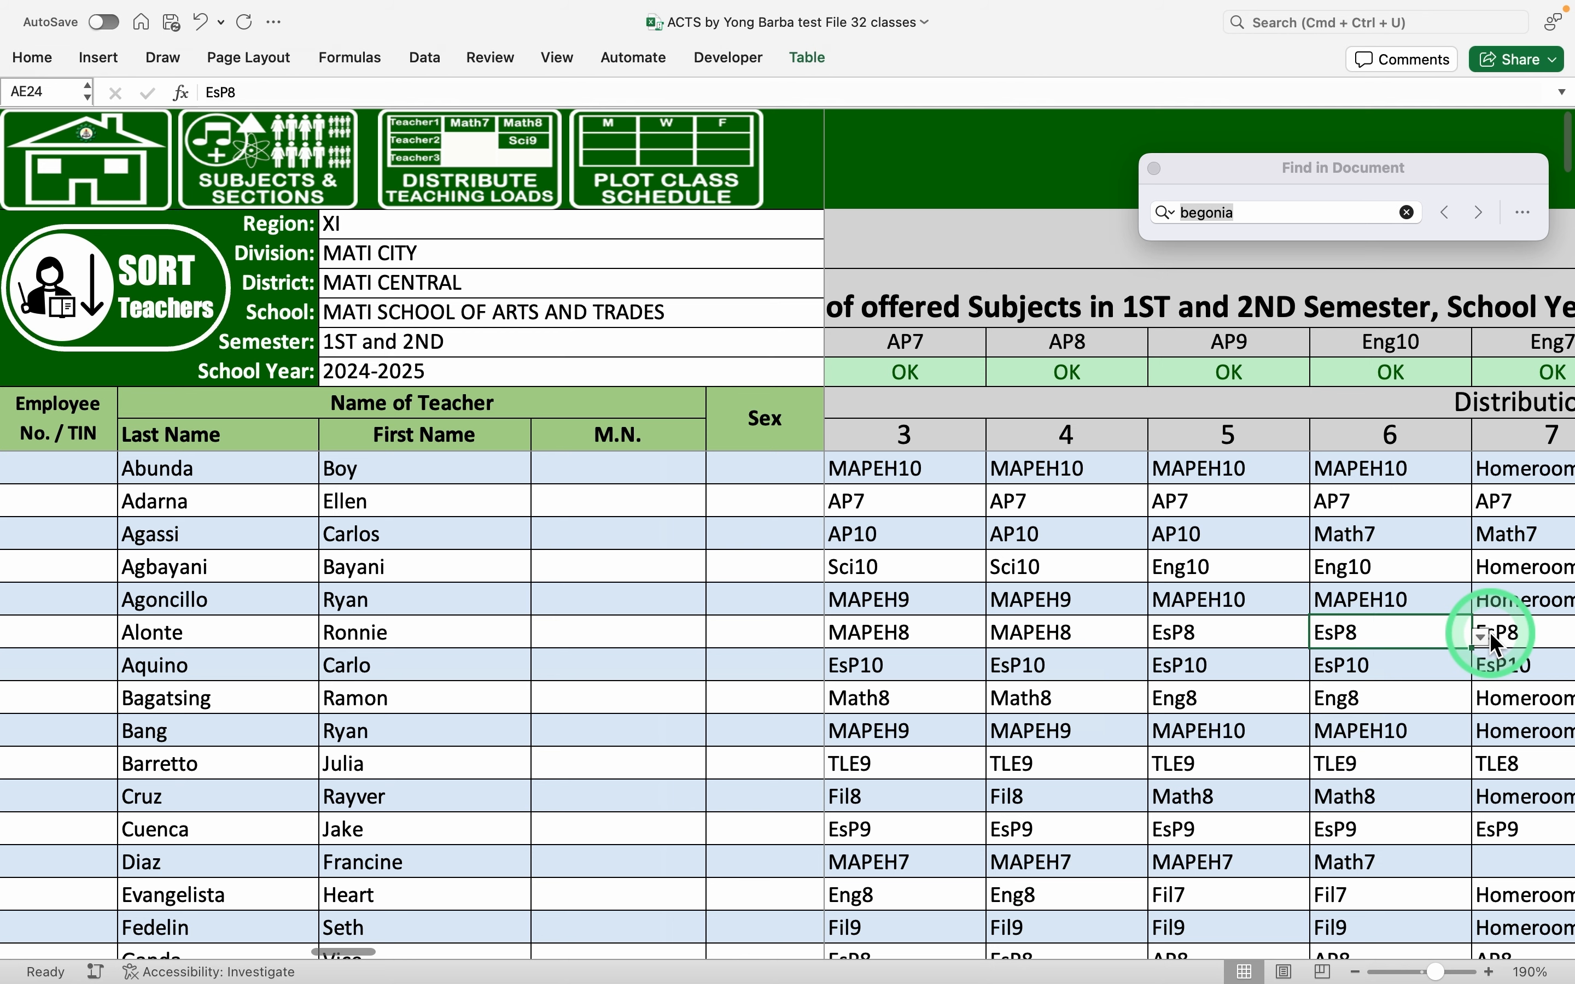
pyautogui.press('Right')
pyautogui.press('Right')
pyautogui.press('Right')
pyautogui.press('Right')
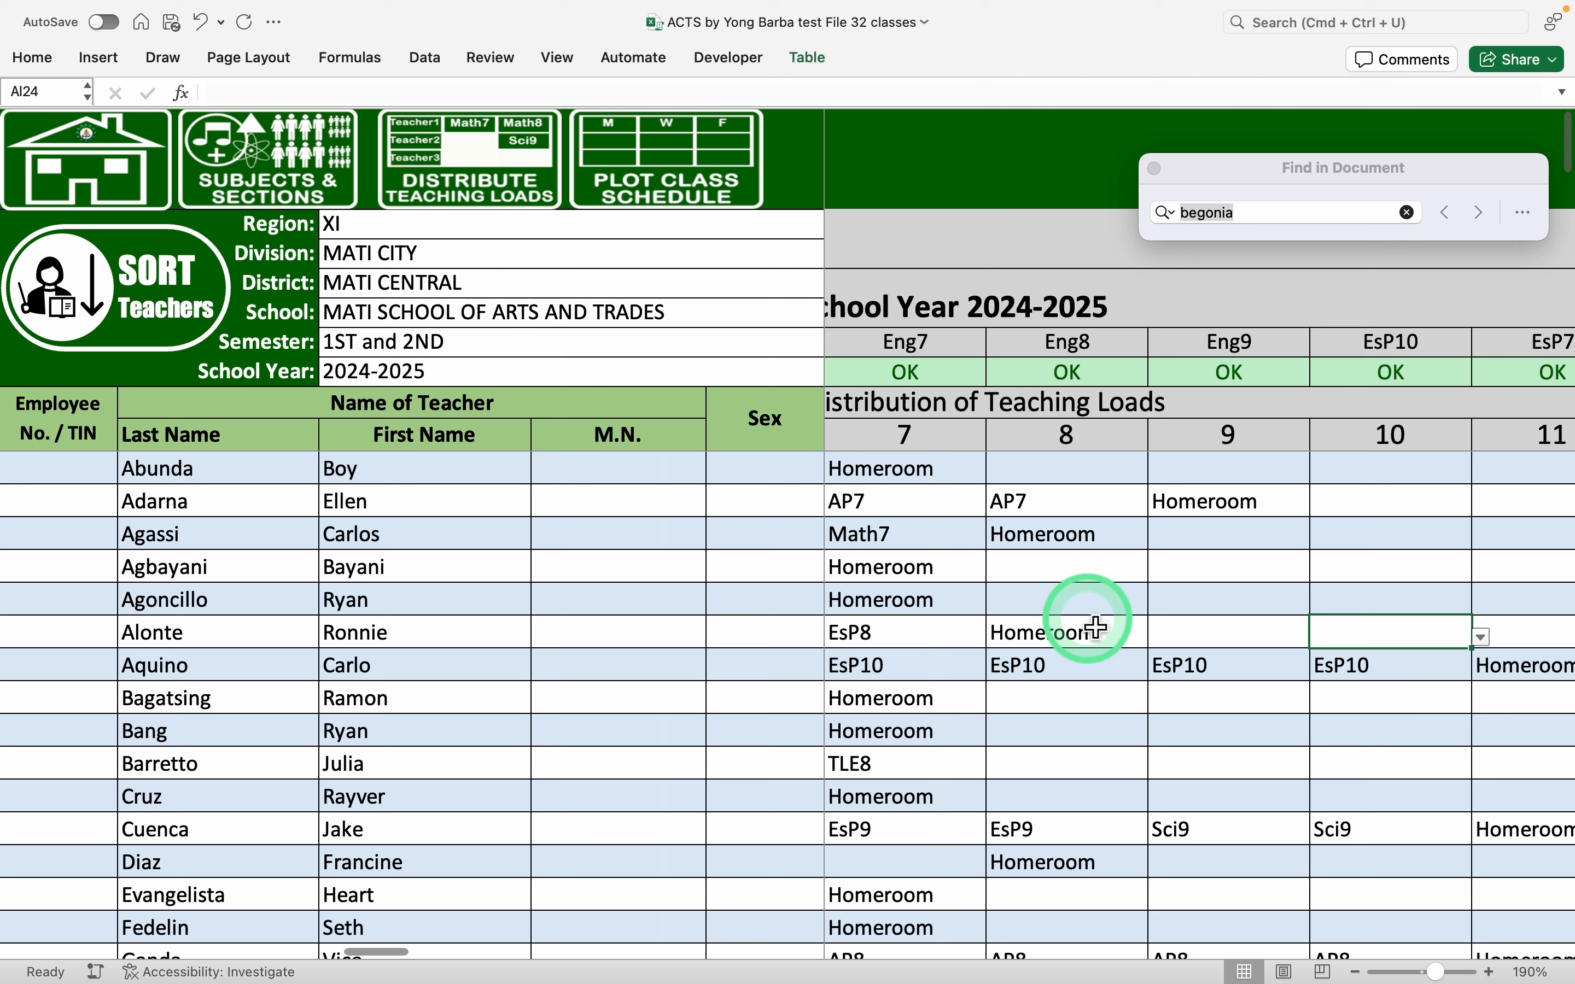
pyautogui.hscroll(15, 1097, 628)
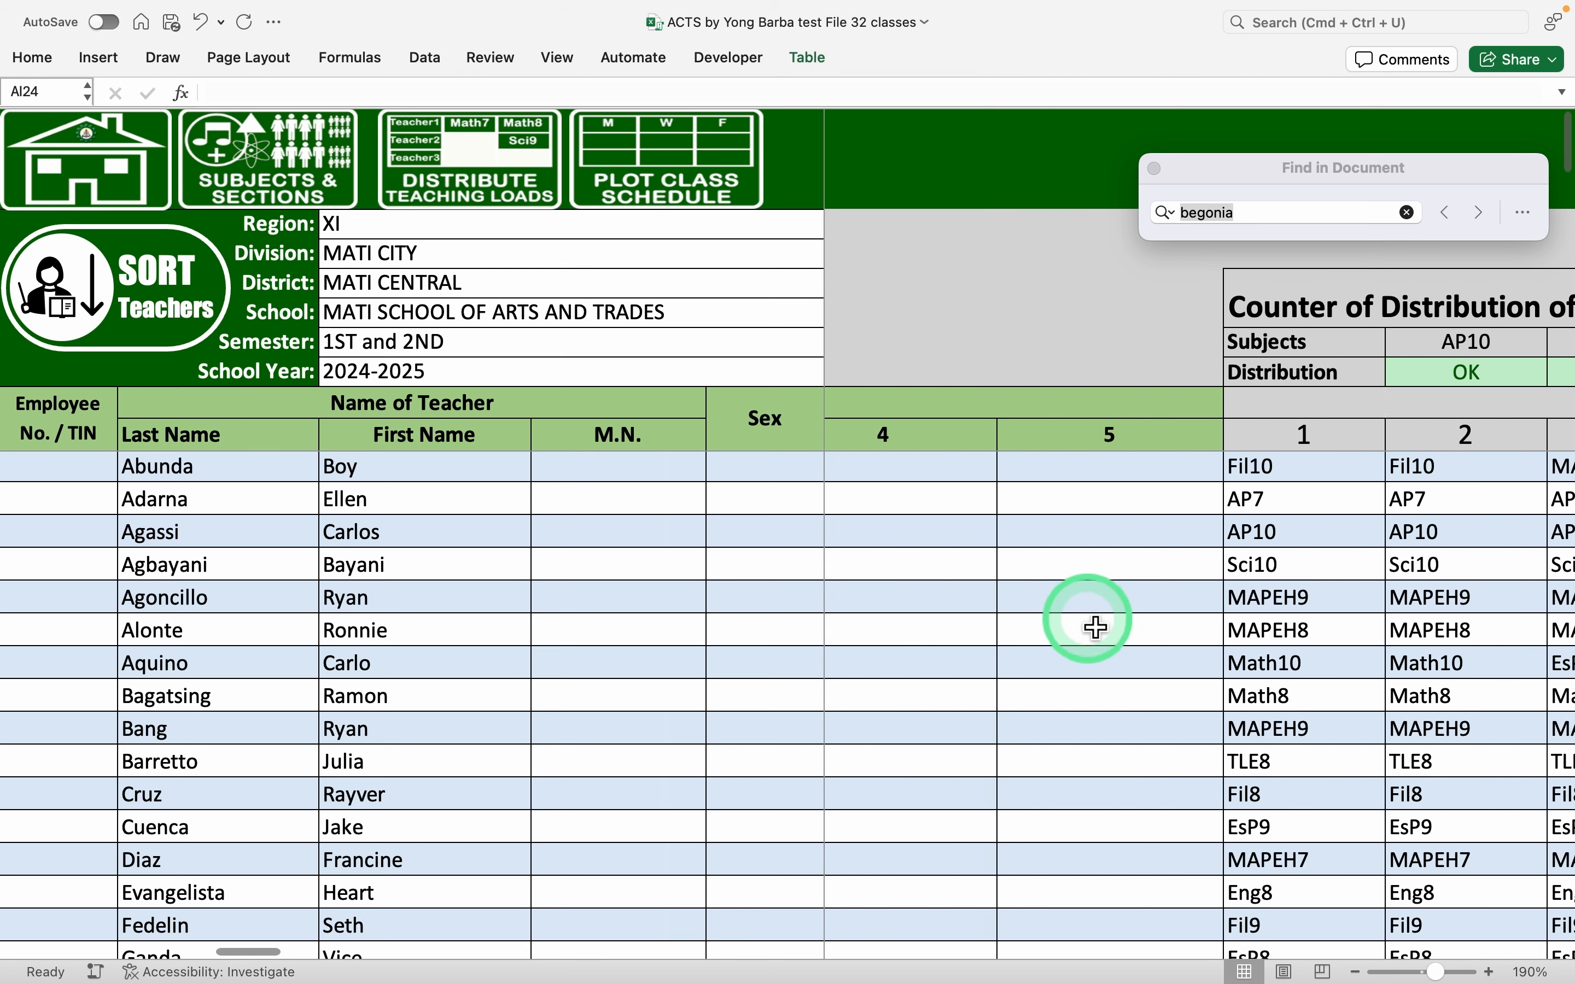
pyautogui.hscroll(-3, 1097, 628)
pyautogui.hscroll(-5, 1097, 626)
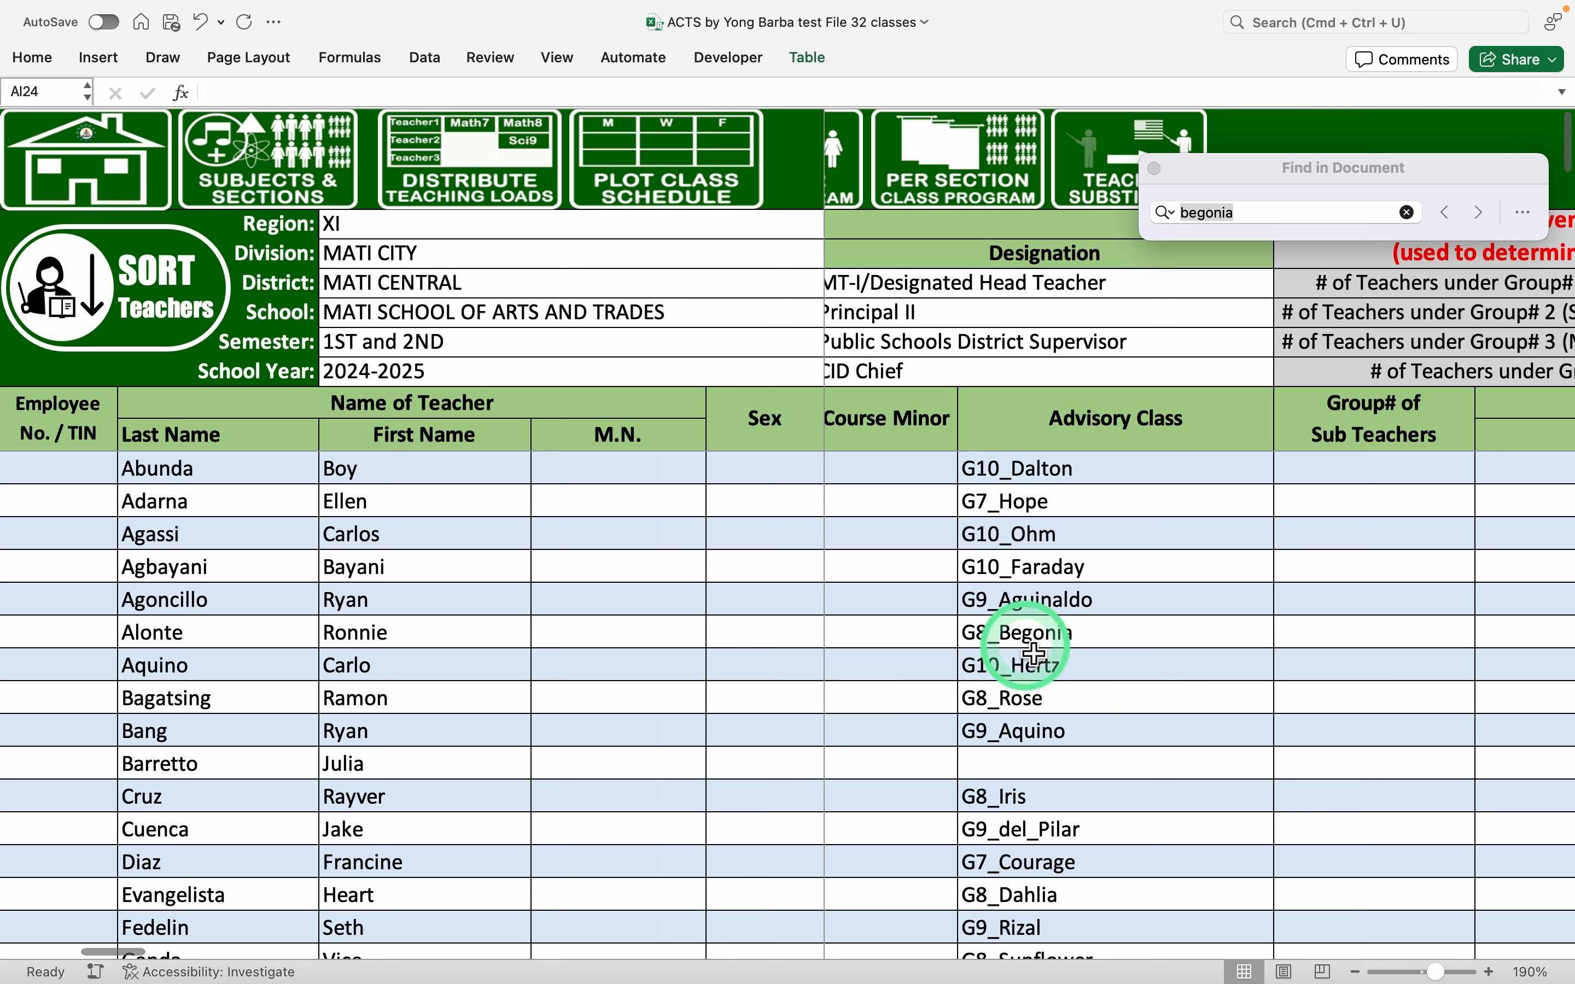
pyautogui.click(1030, 632)
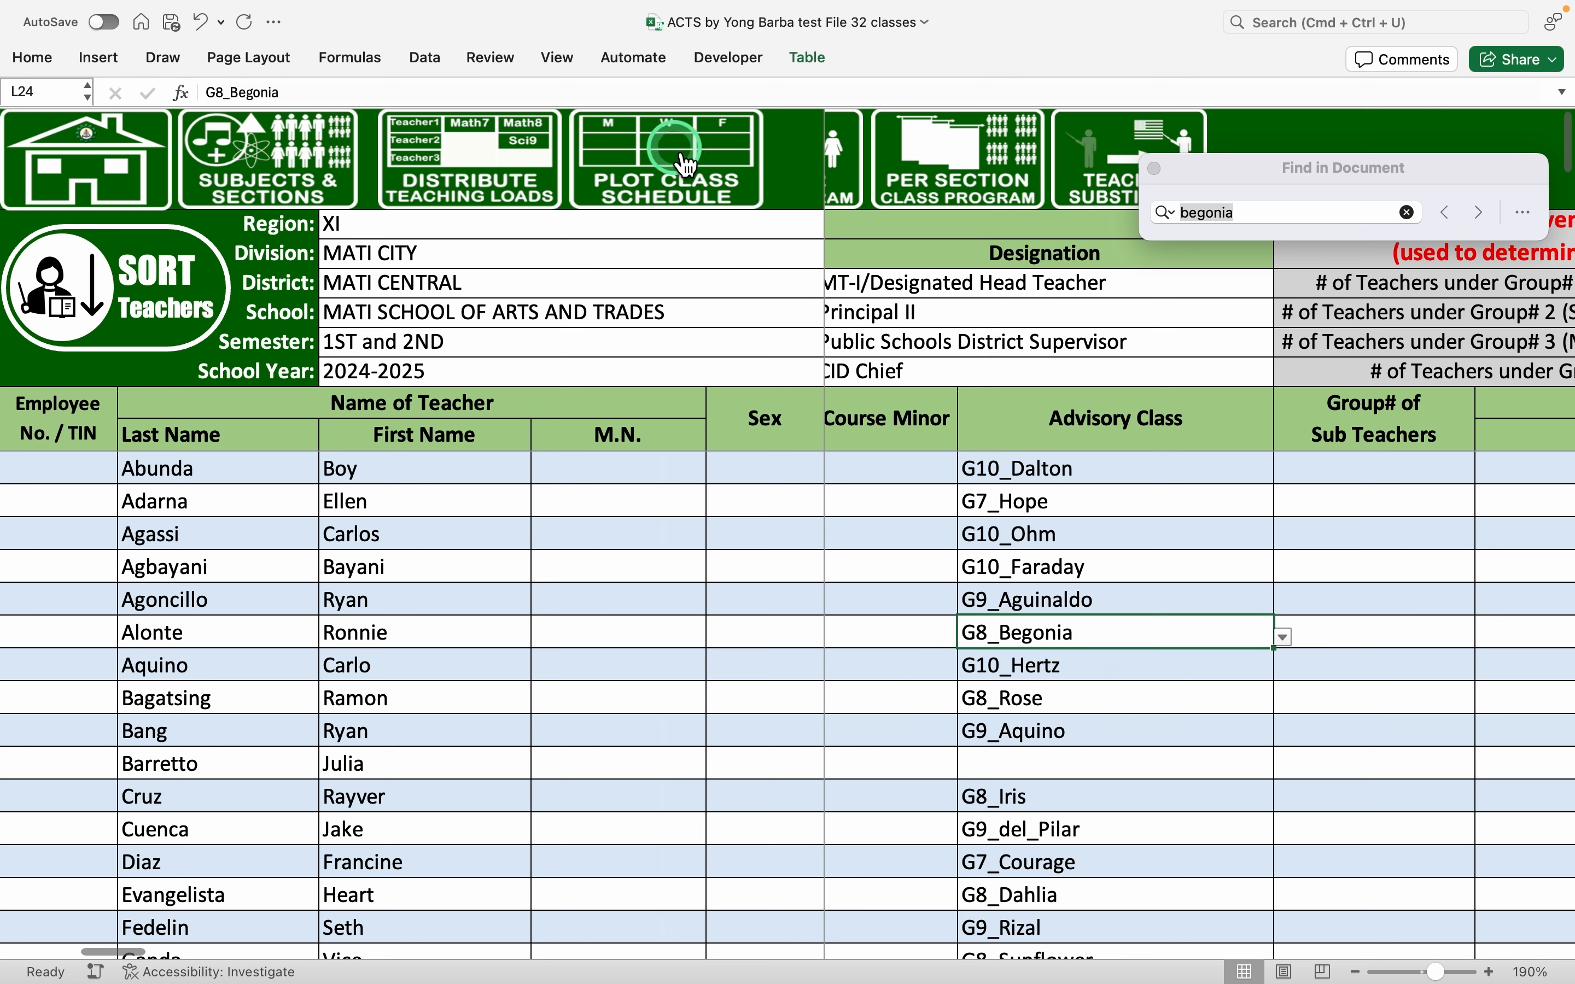
# Open the class schedule plotting sheet and plot the G8_Begonia adviser with MAPEH8 in G8_Begonia's Monday 7:30-8:30 slot
pyautogui.click(677, 120)
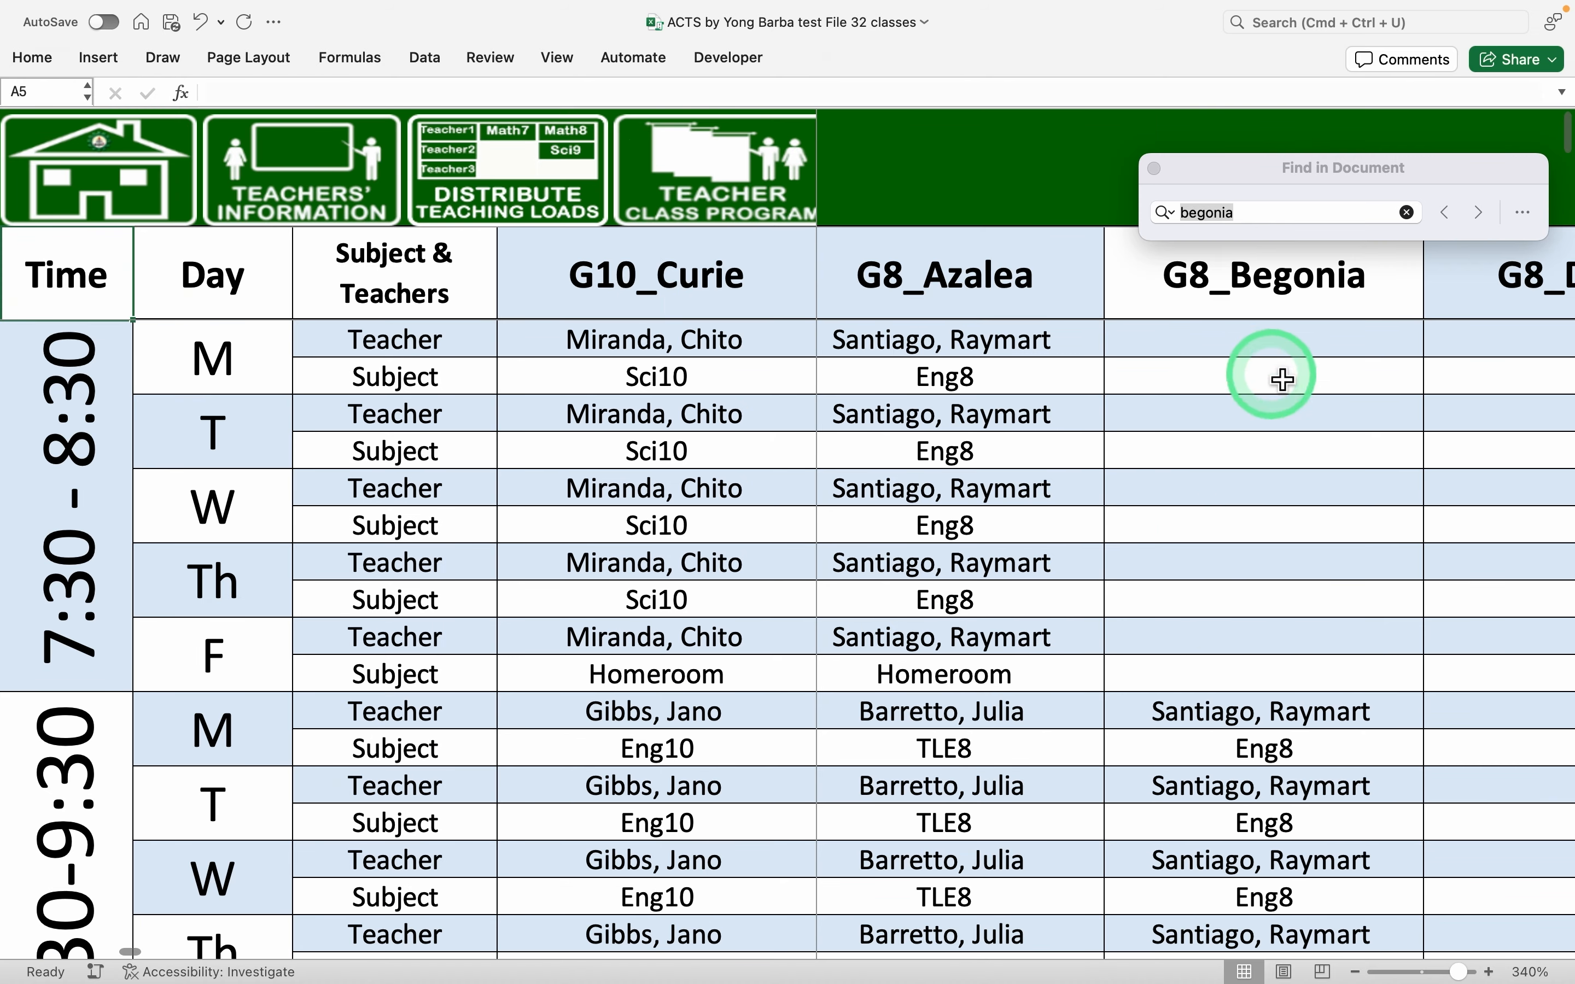
pyautogui.click(1294, 350)
pyautogui.write('A')
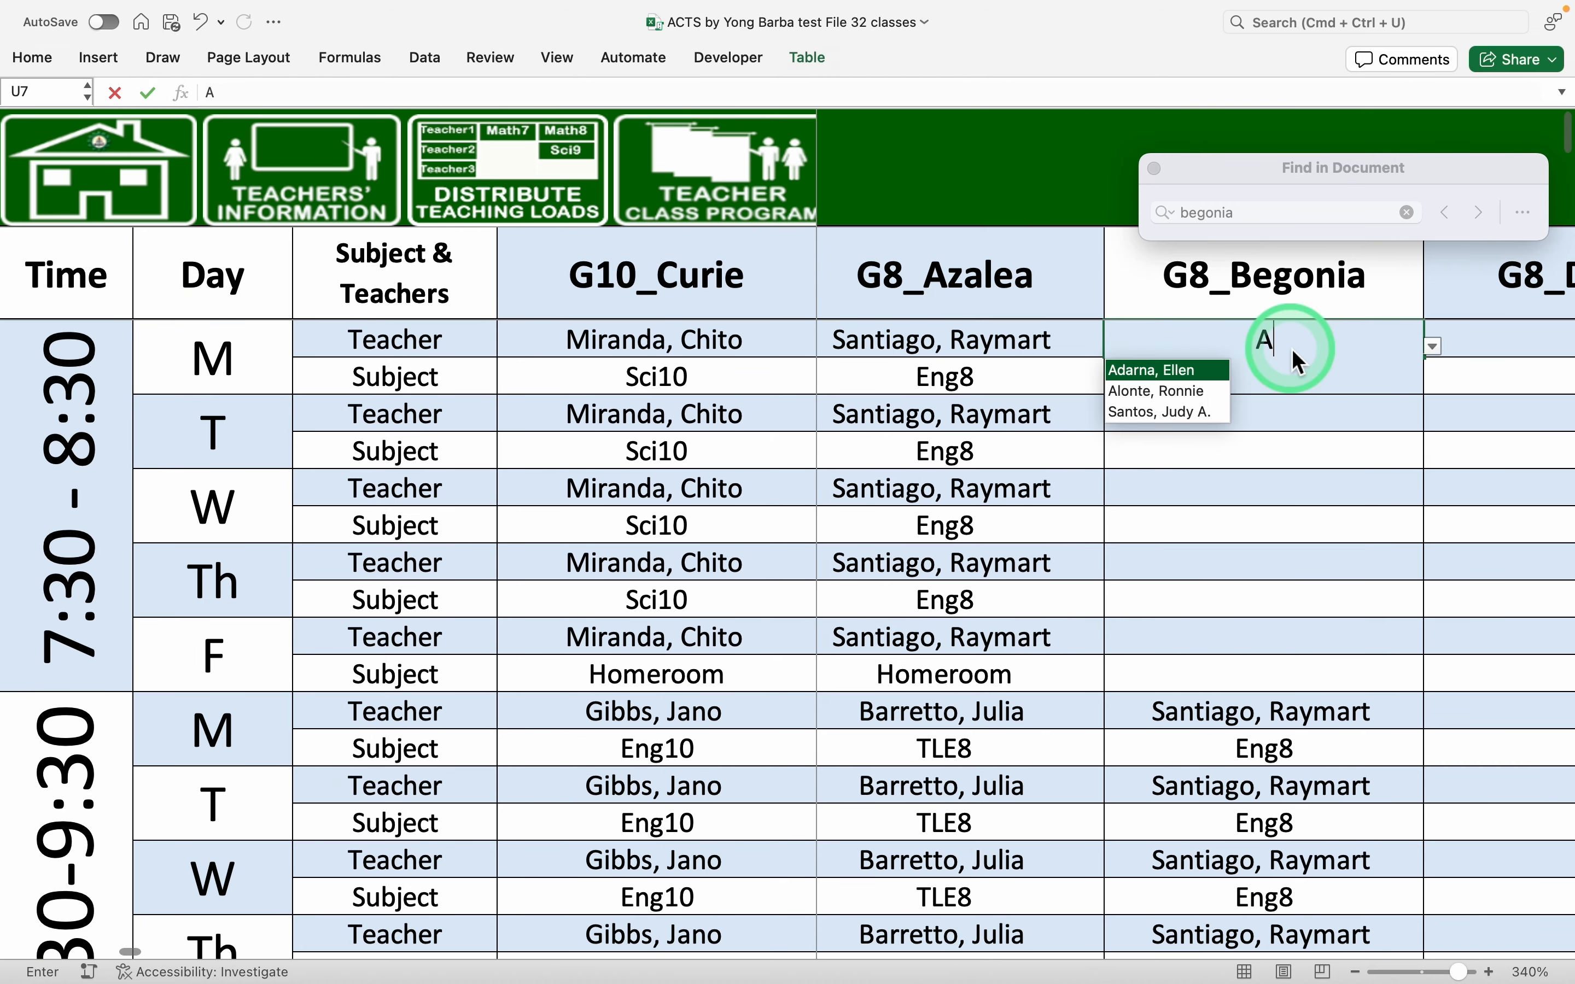
pyautogui.write('lo')
pyautogui.press('Return')
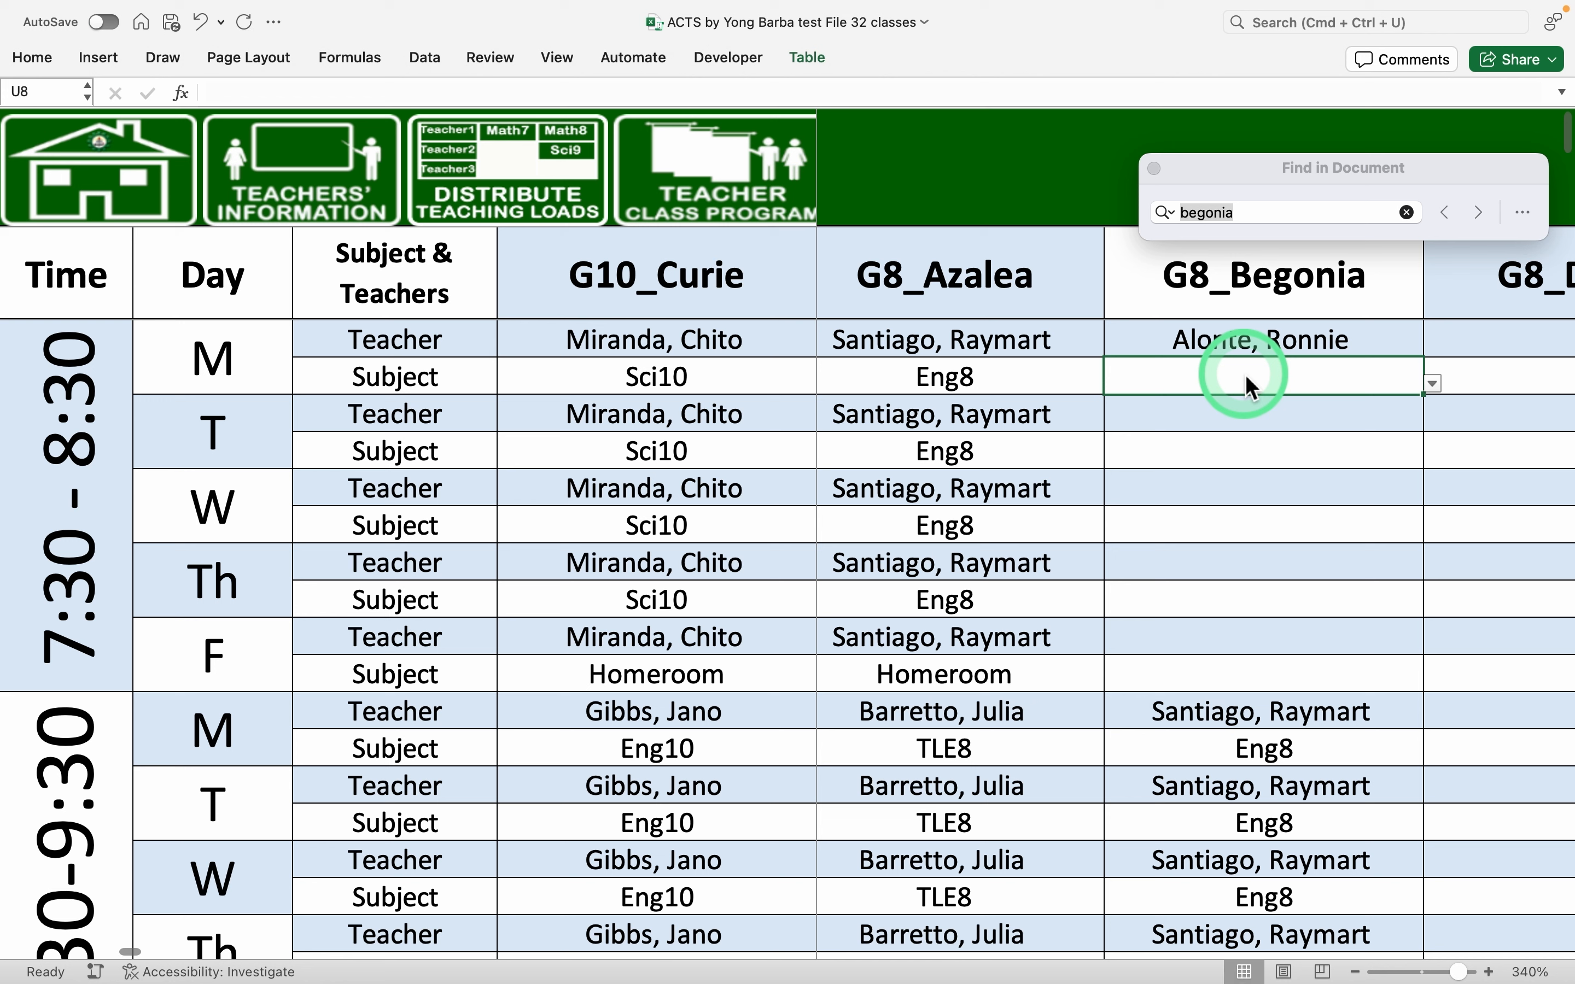
pyautogui.click(1432, 384)
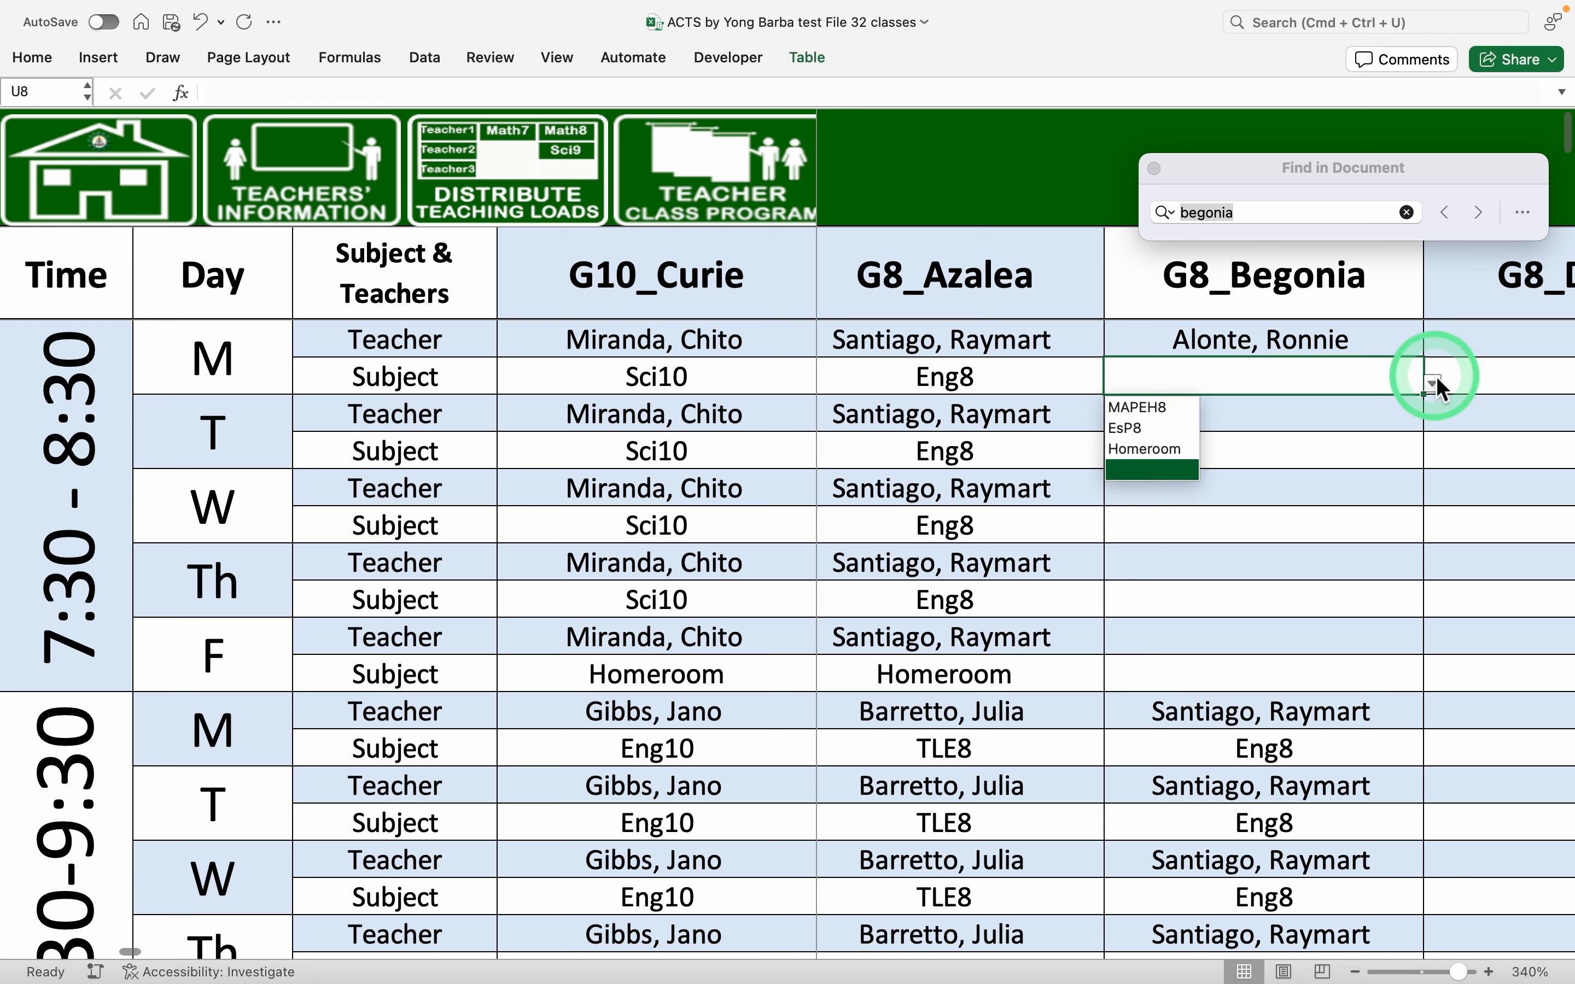
pyautogui.click(1156, 410)
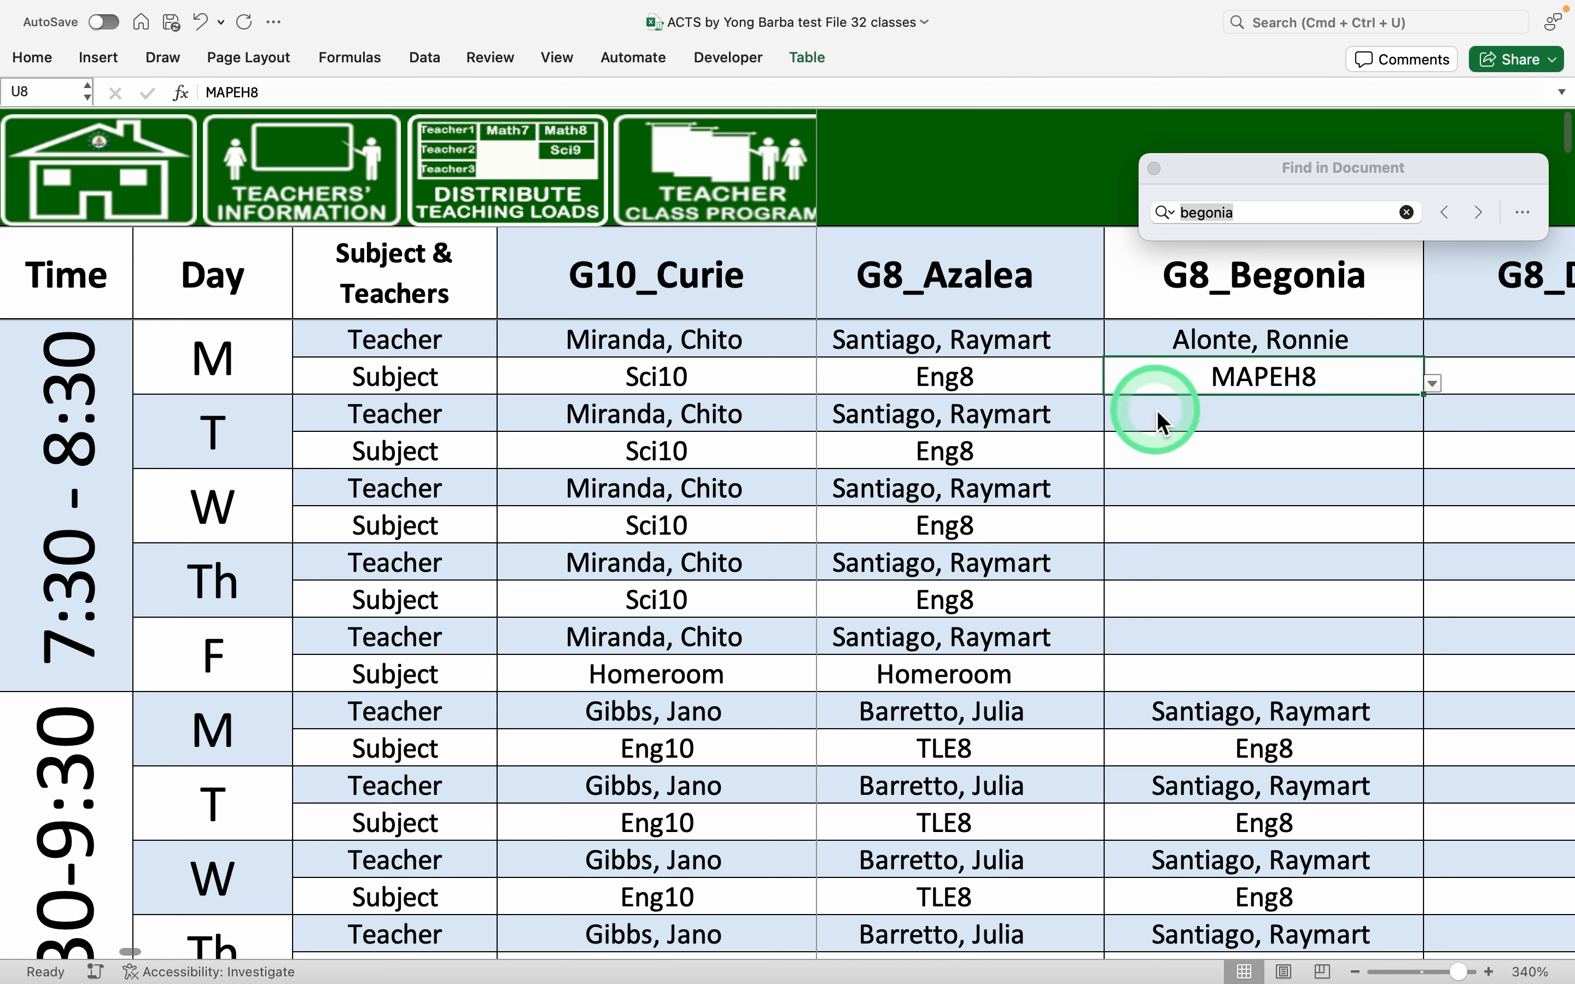
# Copy G8_Begonia's Monday 7:30-8:30 teacher and subject entry to Tuesday through Friday, and set Friday's subject to Homeroom
pyautogui.keyDown('shift'); pyautogui.click(1269, 343); pyautogui.keyUp('shift')
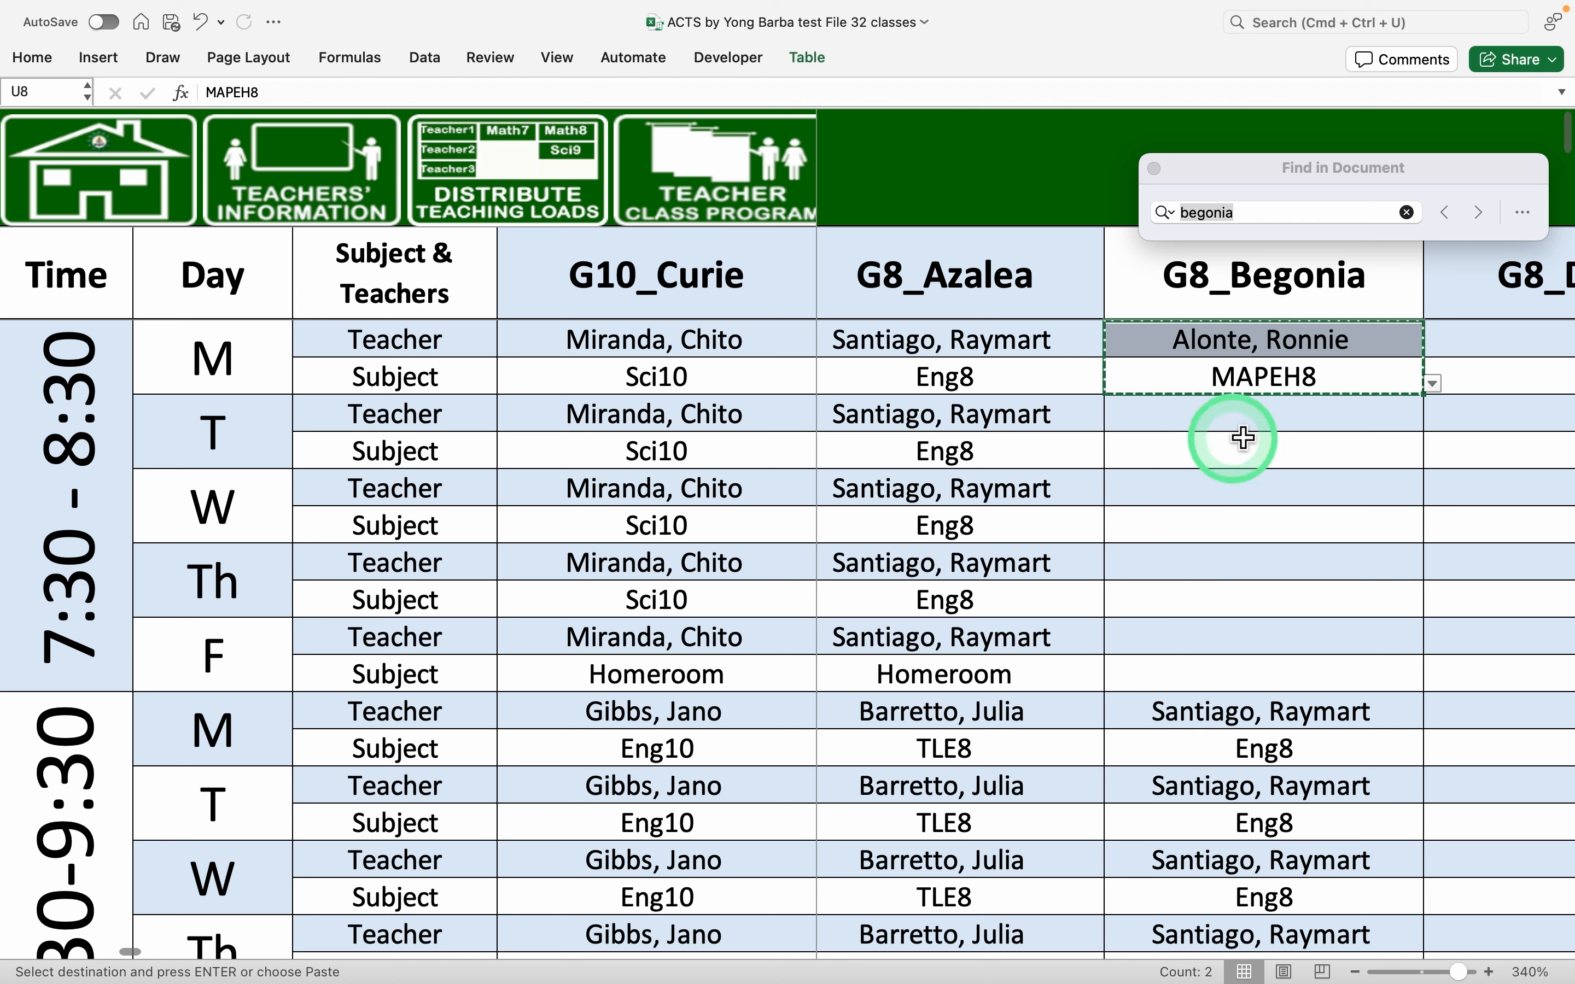
pyautogui.press('super+c')
pyautogui.moveTo(1244, 414); pyautogui.dragTo(1242, 679)
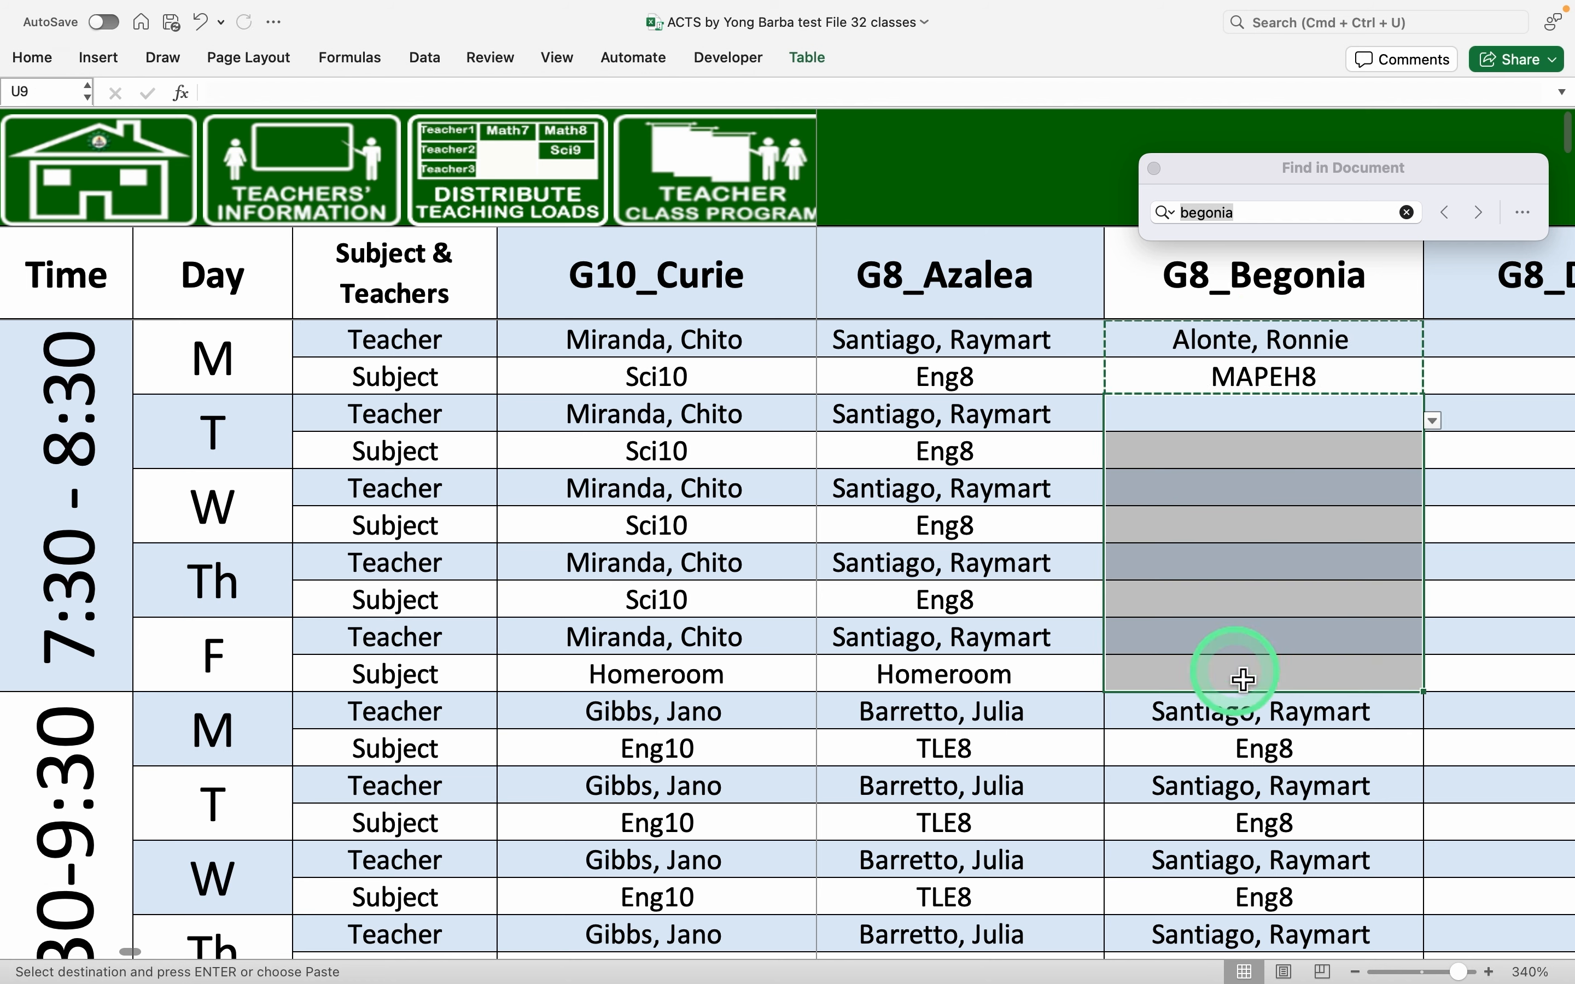
pyautogui.press('super+v')
pyautogui.click(1263, 680)
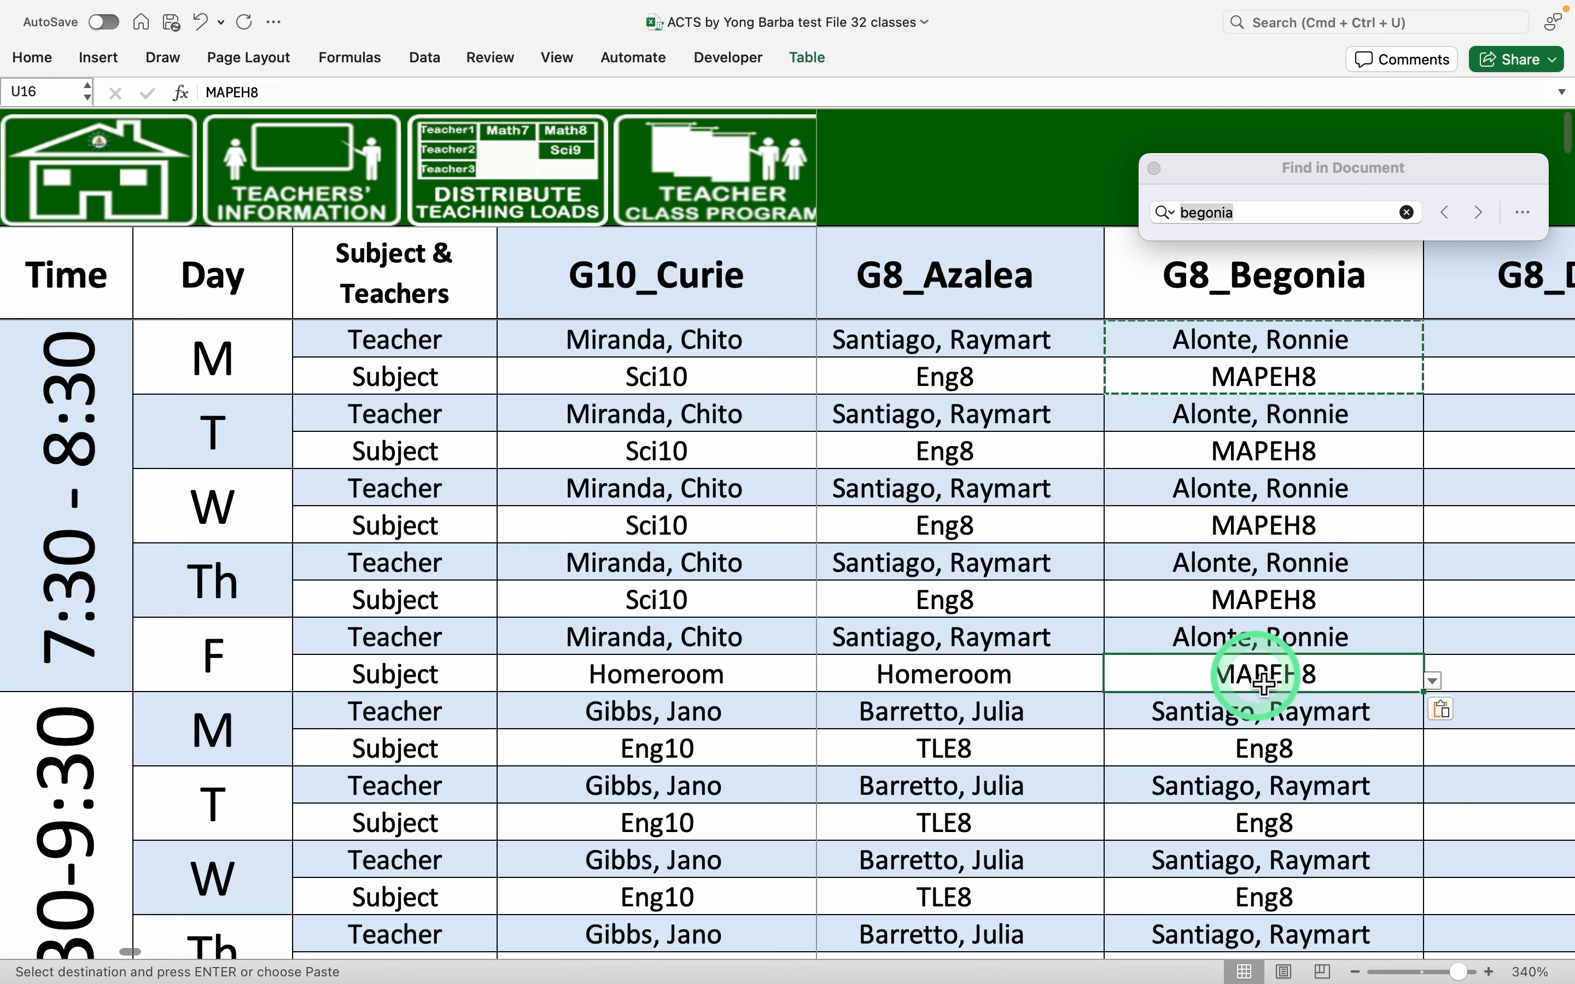
pyautogui.write('HO')
pyautogui.press('Return')
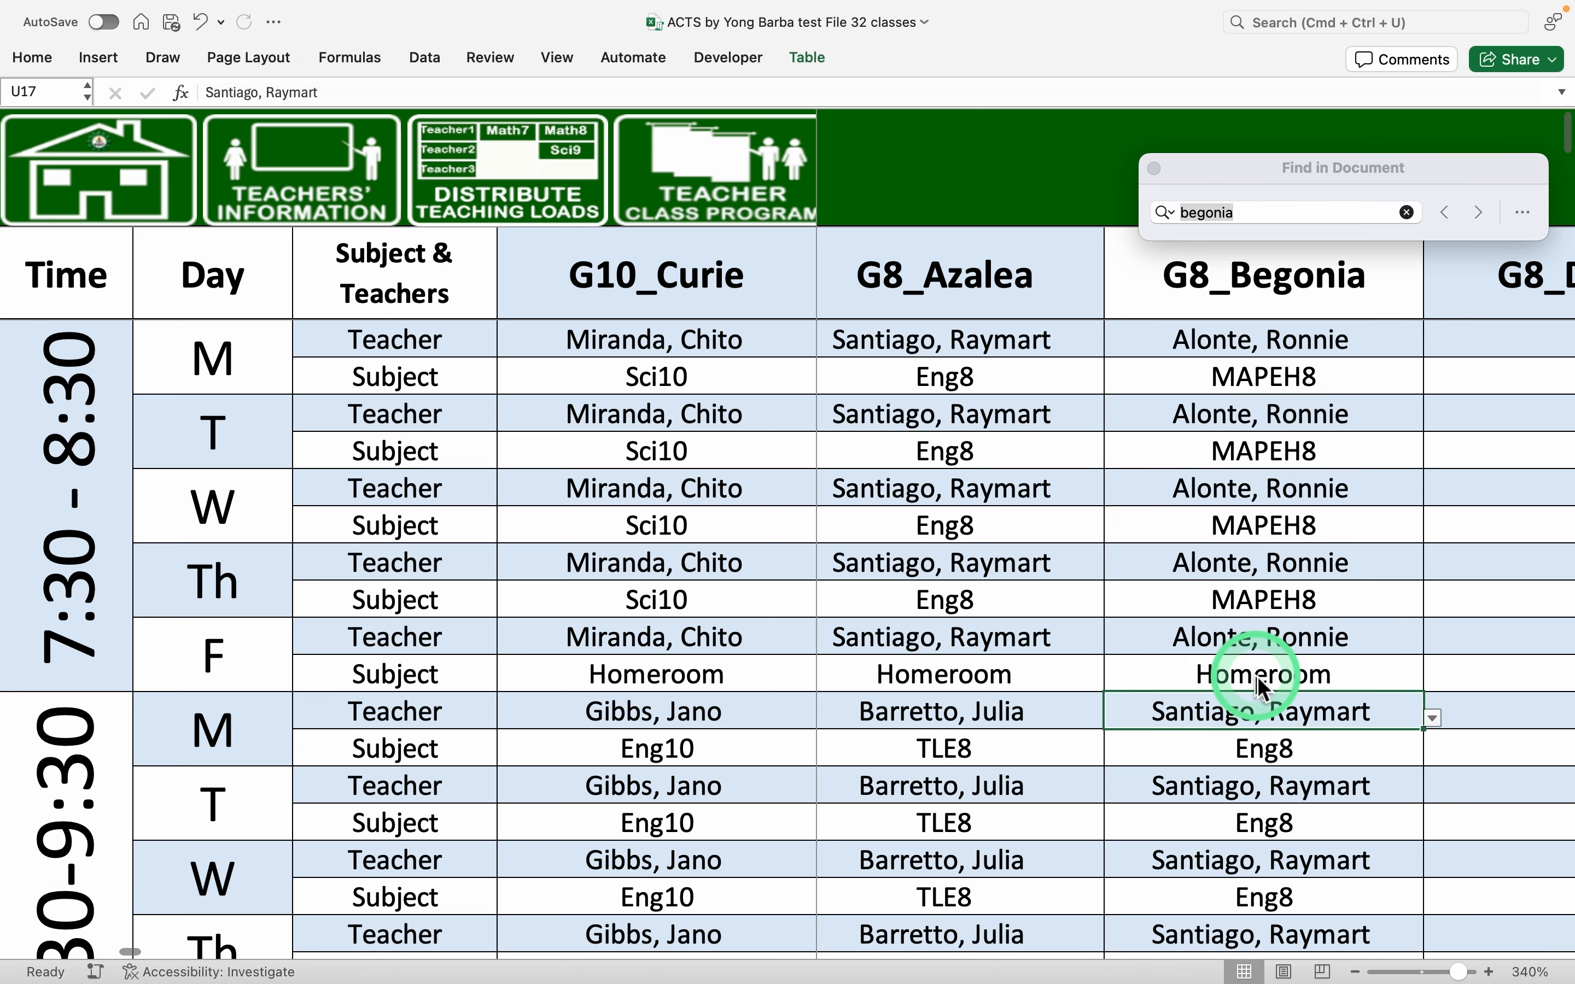
# Copy G8_Begonia's Monday 7:30-8:30 teacher and subject entry
pyautogui.scroll(-2, 1308, 748)
pyautogui.scroll(2, 1308, 745)
pyautogui.hscroll(1, 1311, 742)
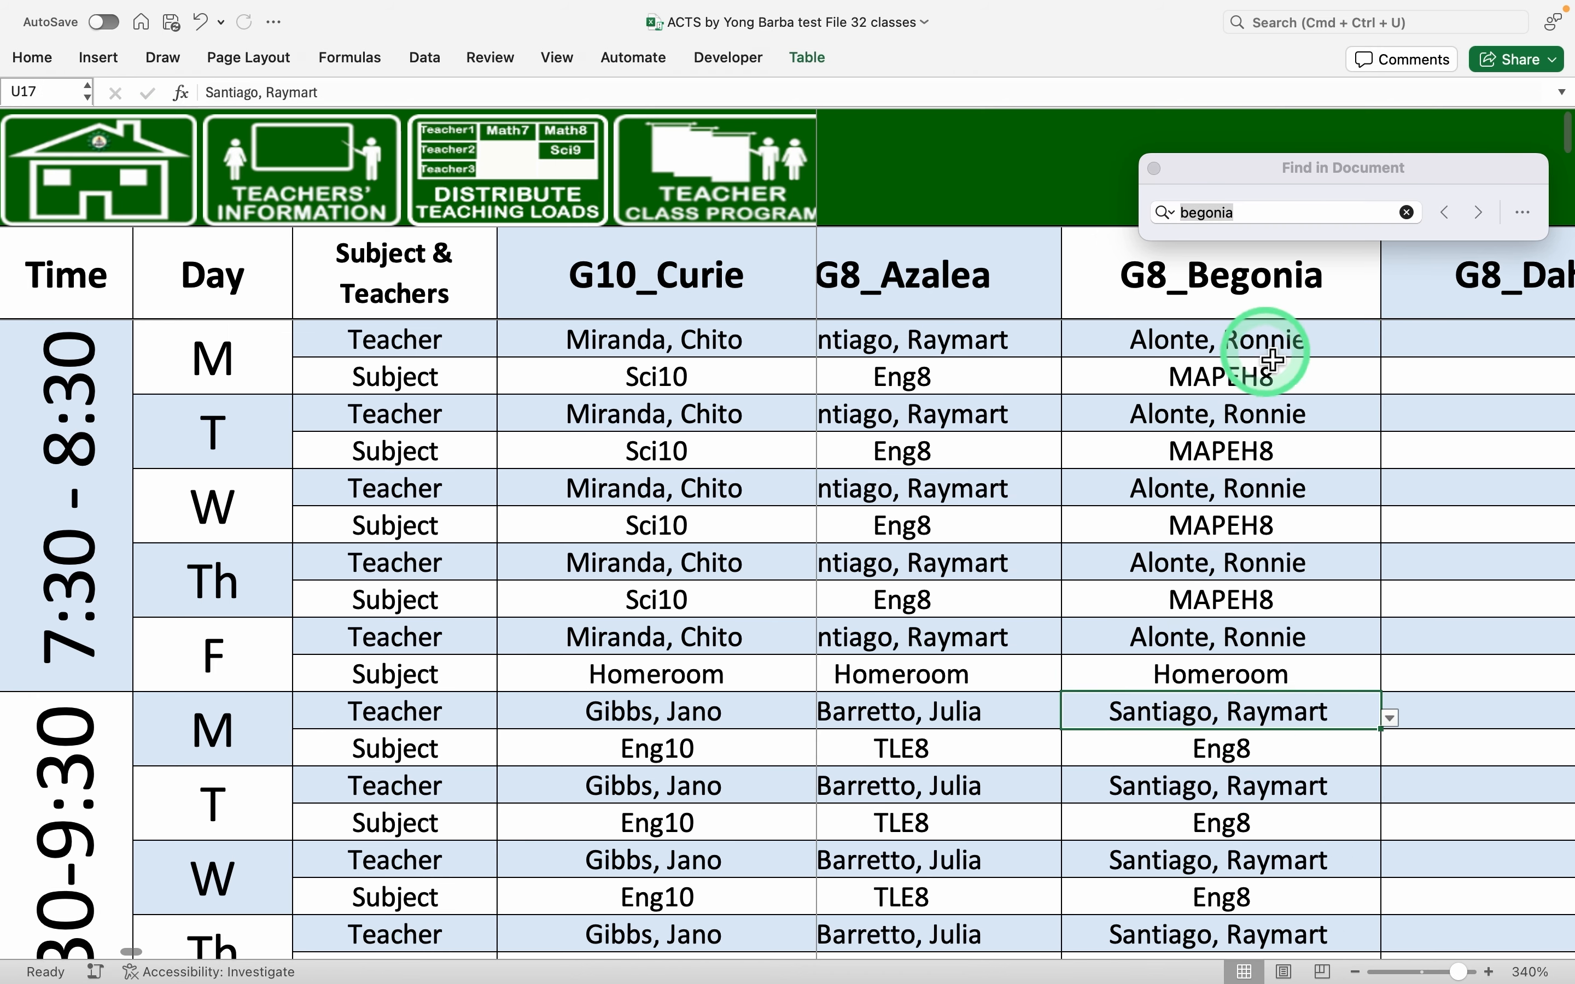
pyautogui.moveTo(1264, 356); pyautogui.dragTo(1265, 385)
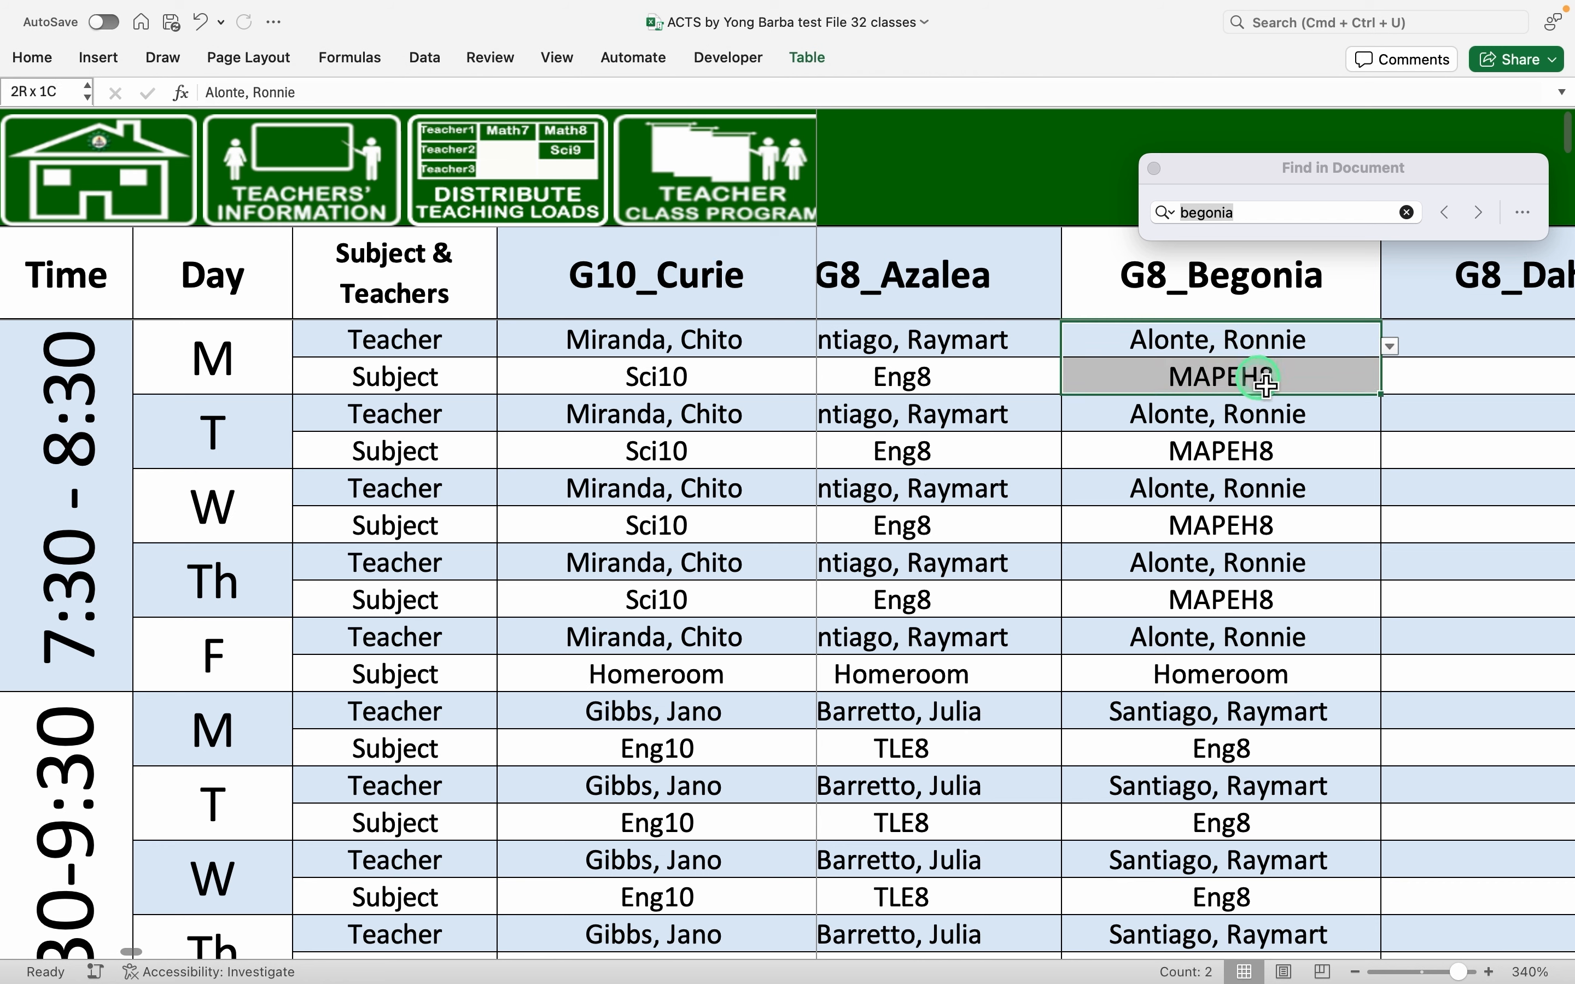
pyautogui.press('super+c')
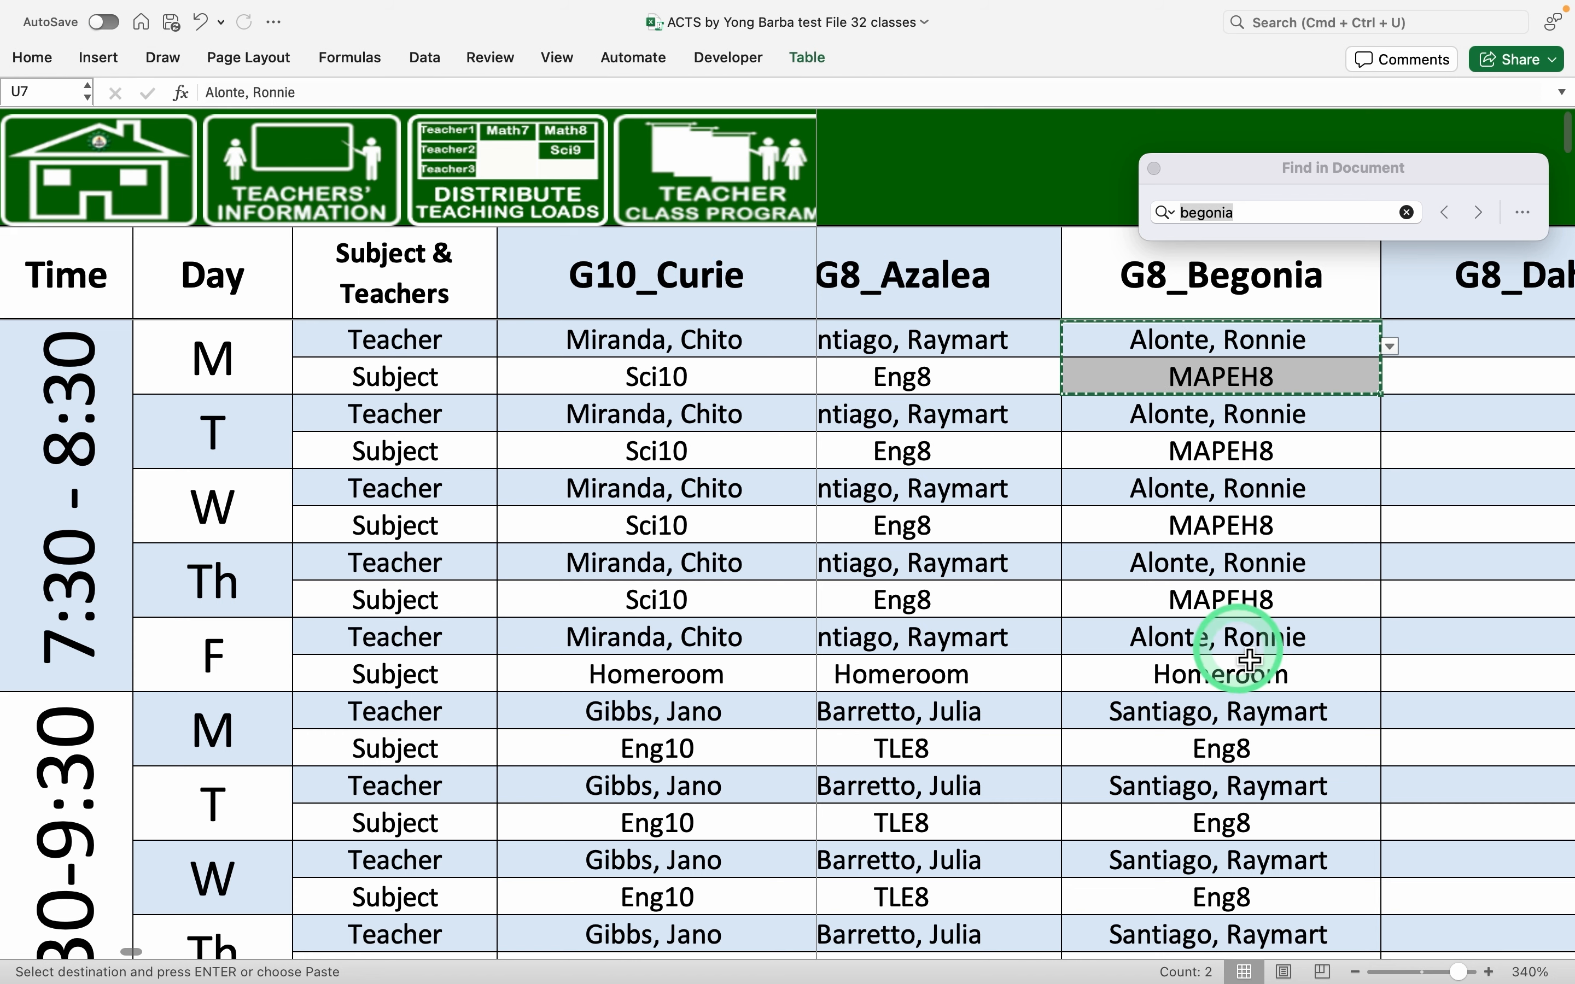
# Examine the morning slots of G8_Azalea, G8_Begonia and G8_Dahlia in the class schedule plotting sheet
pyautogui.hscroll(-2, 1280, 573)
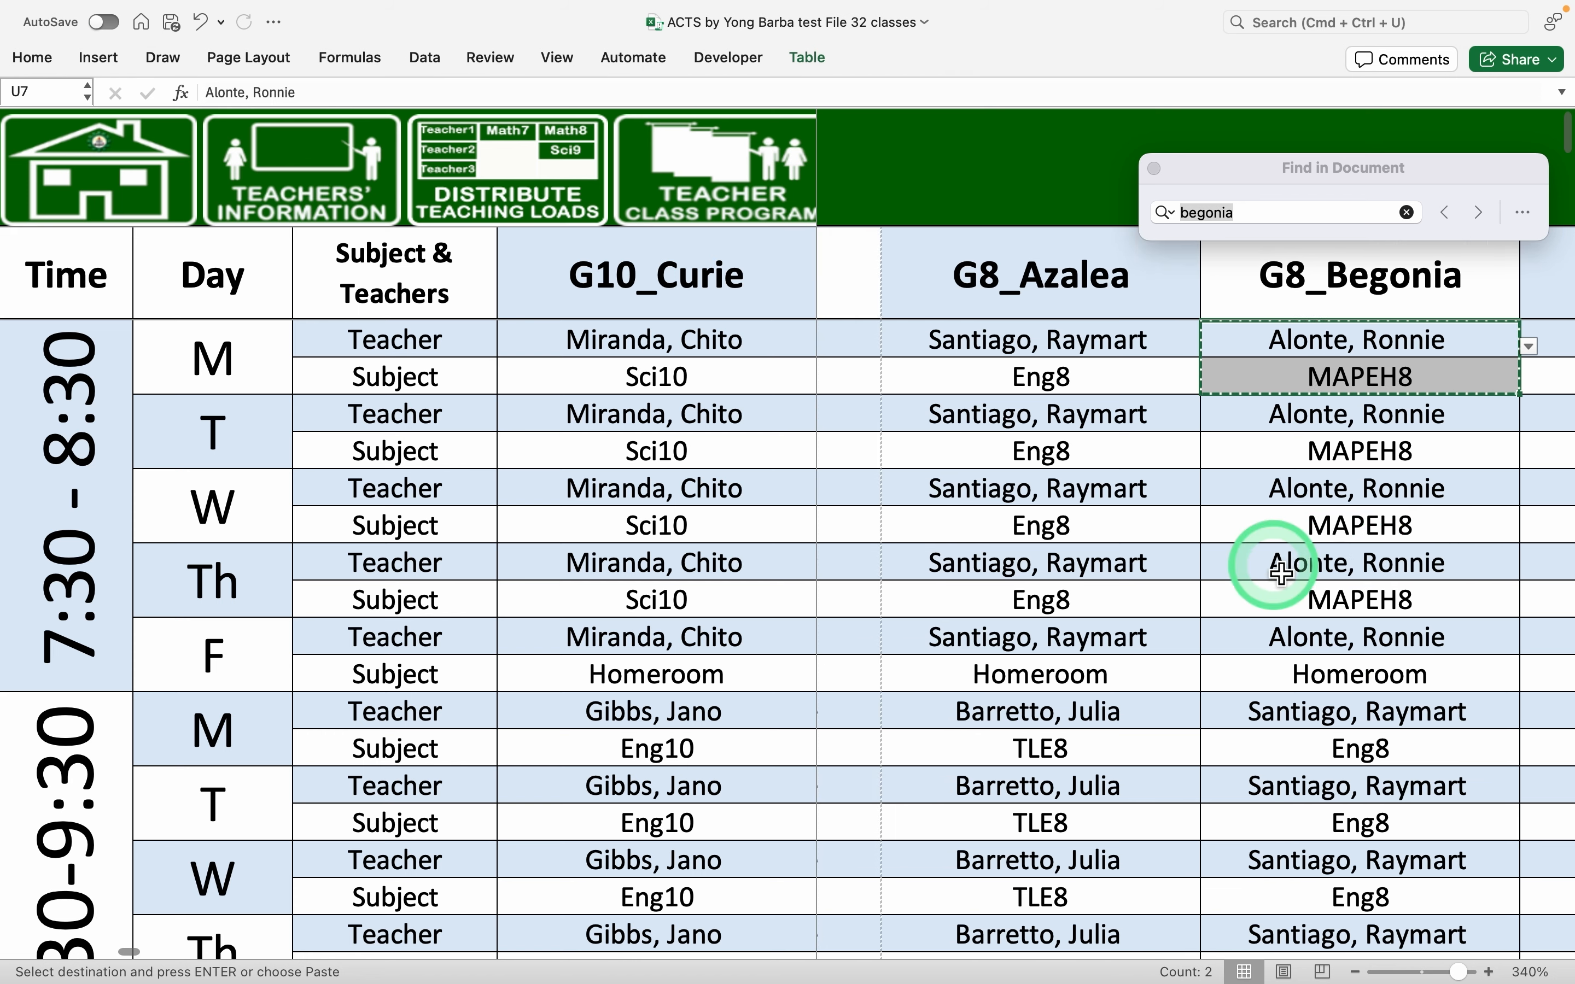
pyautogui.hscroll(-2, 1281, 573)
pyautogui.hscroll(-1, 1281, 573)
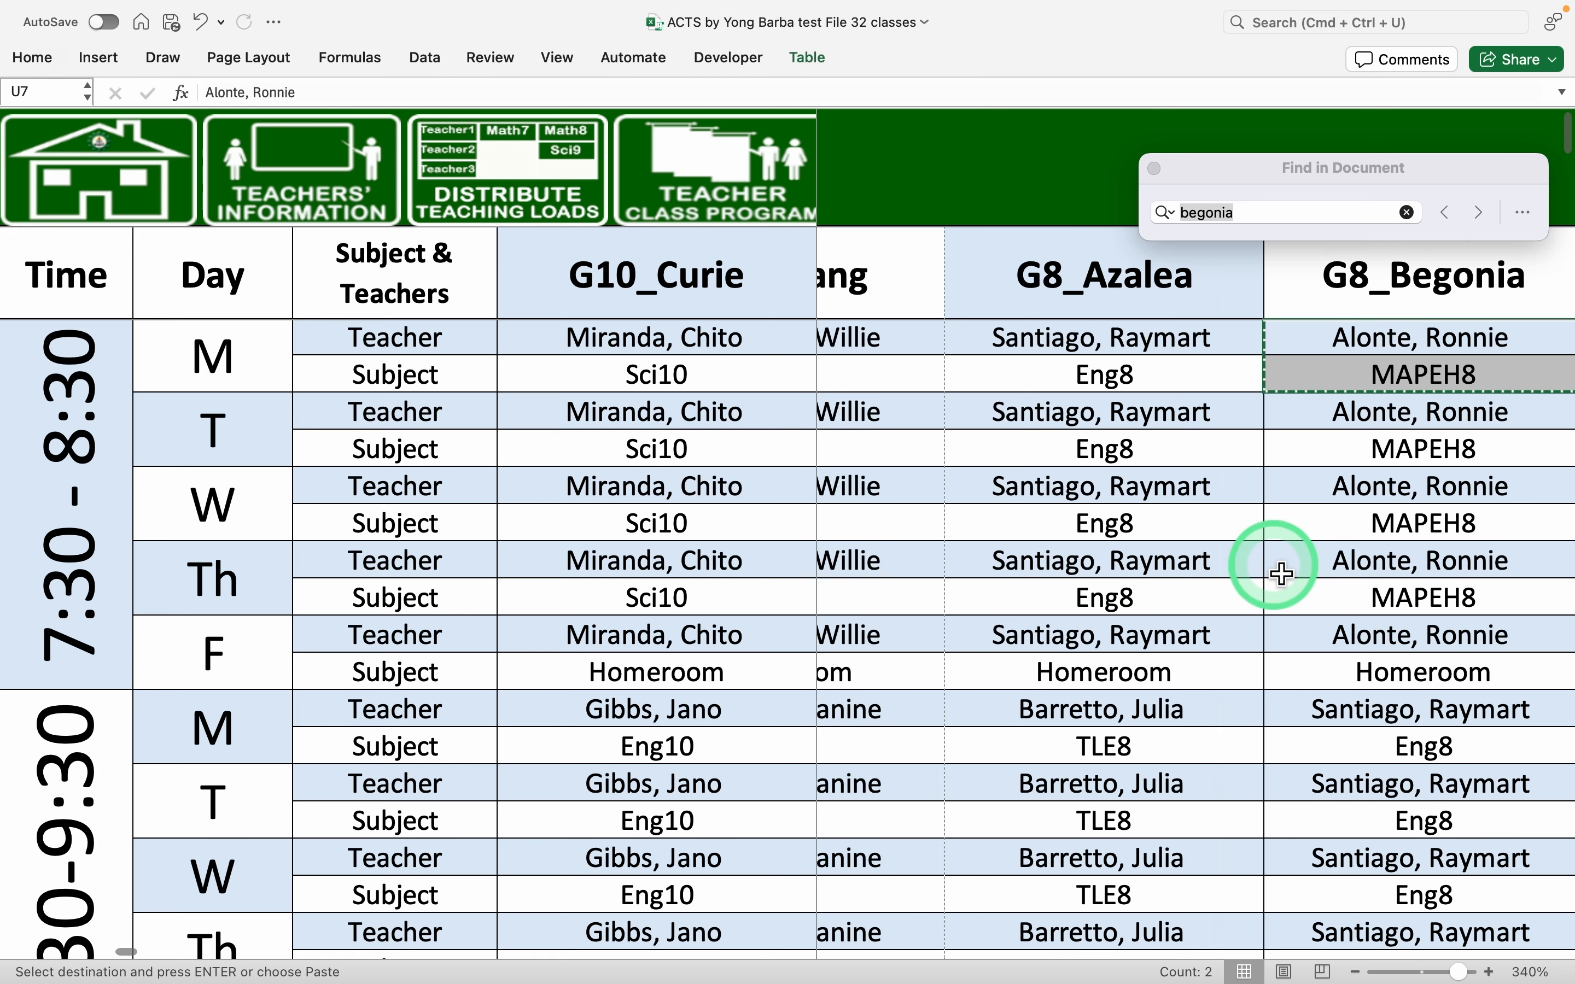
pyautogui.scroll(-1, 1281, 573)
pyautogui.hscroll(3, 1282, 573)
pyautogui.scroll(1, 1282, 573)
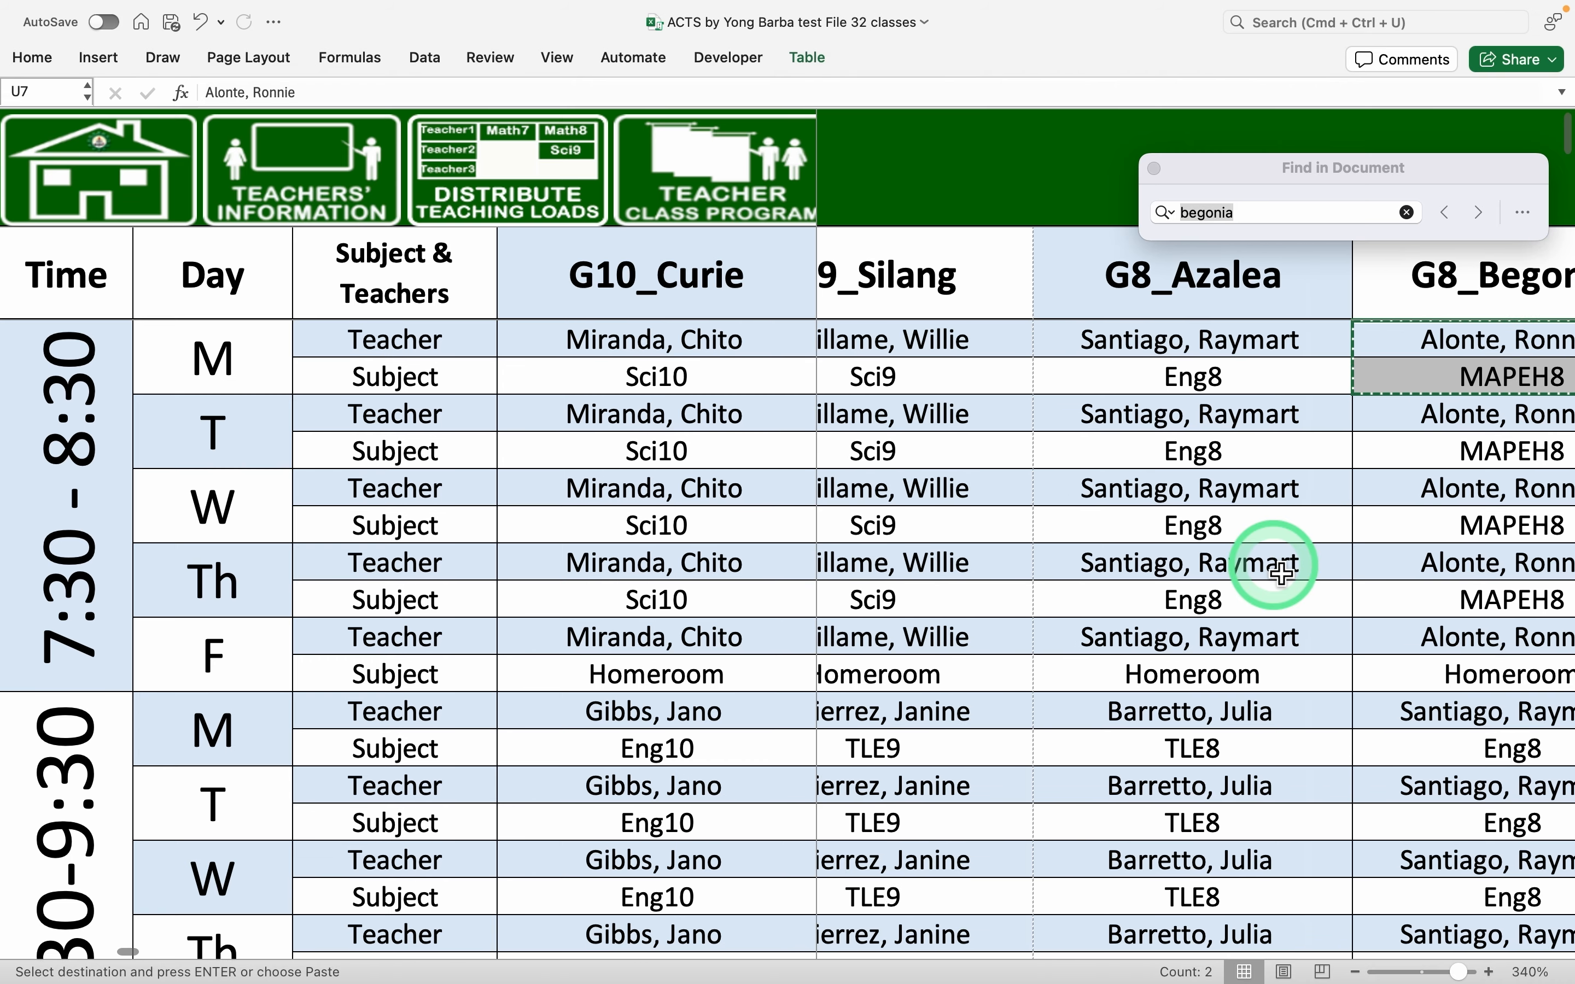
pyautogui.hscroll(3, 1282, 573)
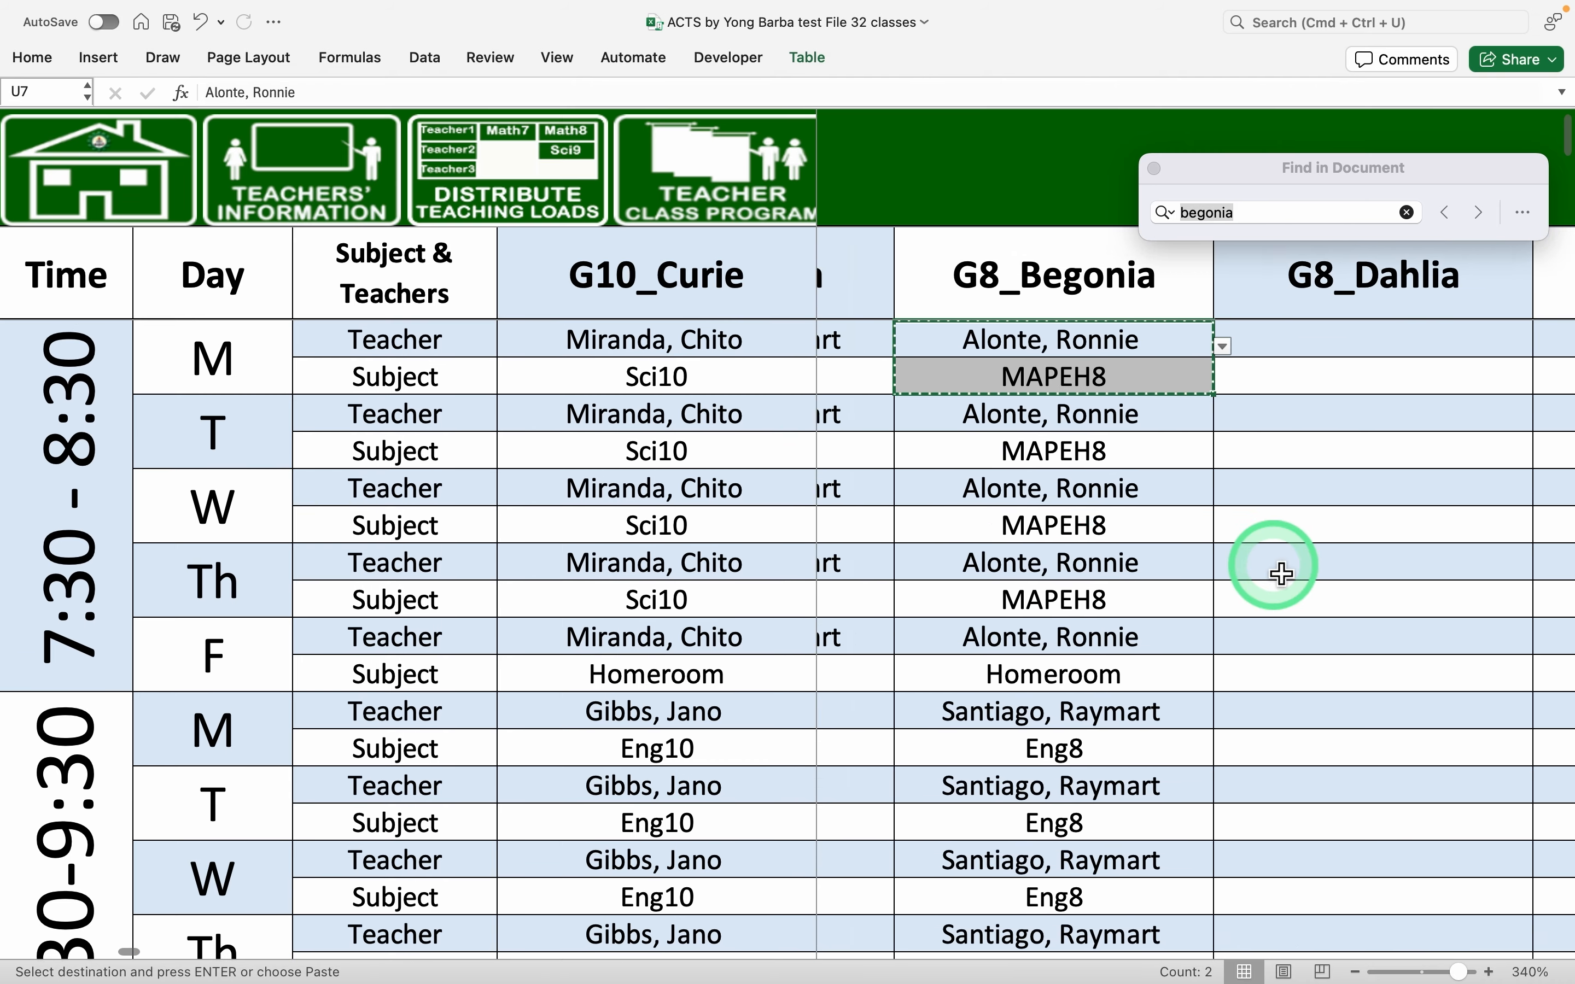
pyautogui.scroll(-1, 1281, 573)
pyautogui.hscroll(1, 1282, 573)
pyautogui.scroll(1, 1282, 573)
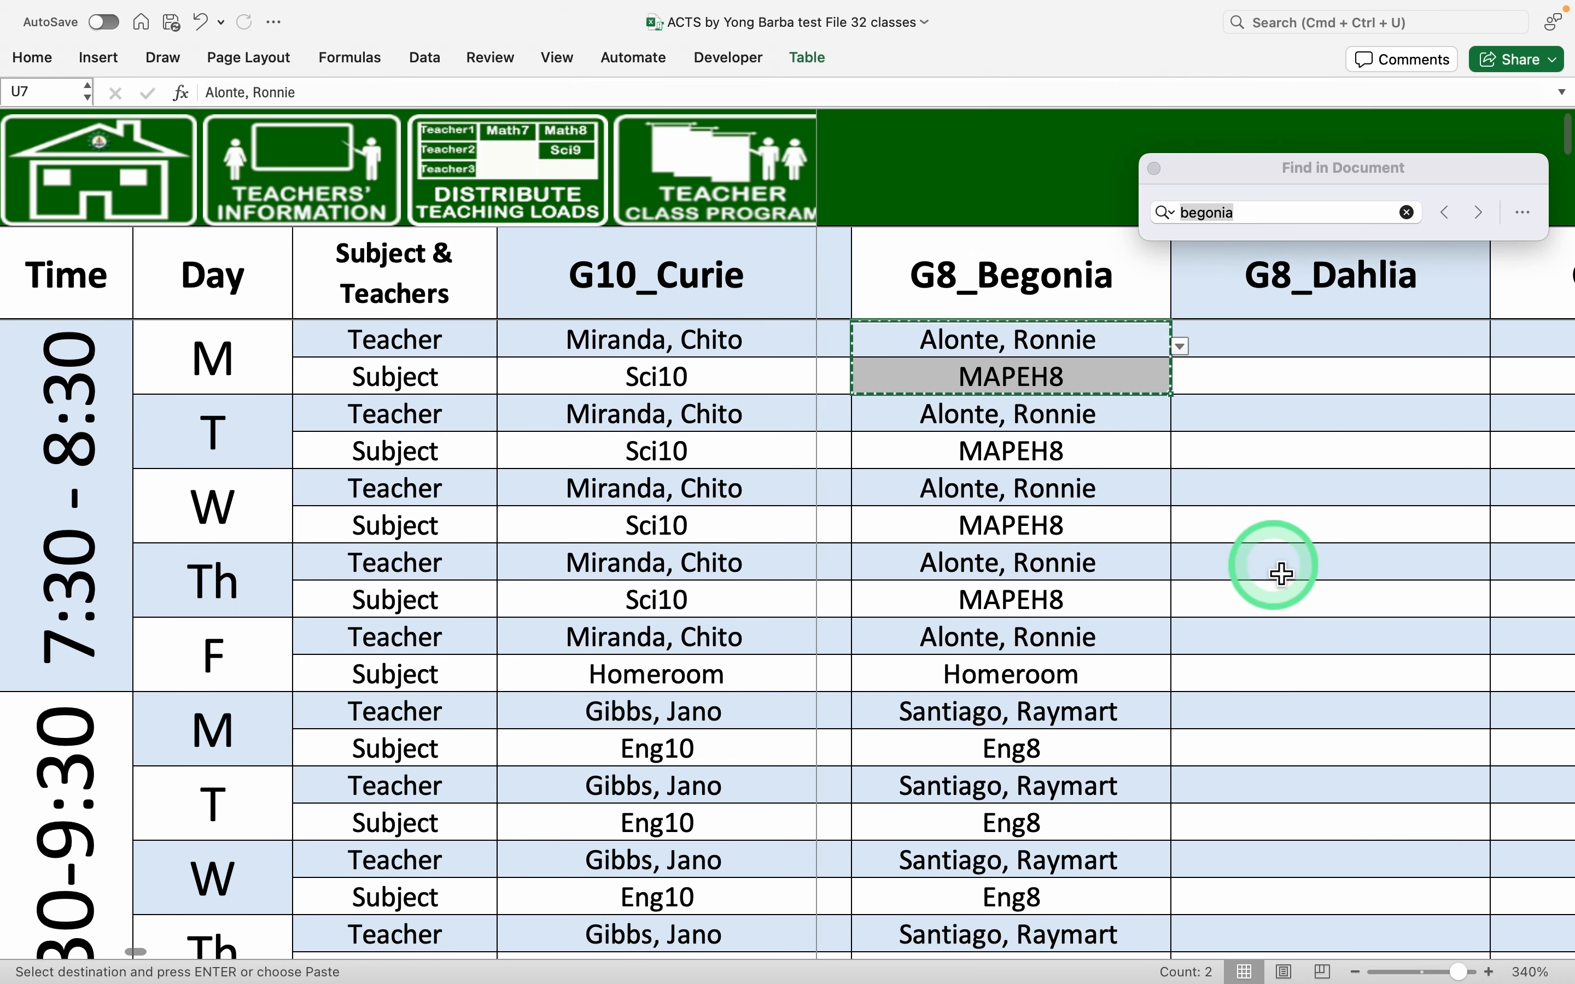
pyautogui.scroll(-1, 1114, 642)
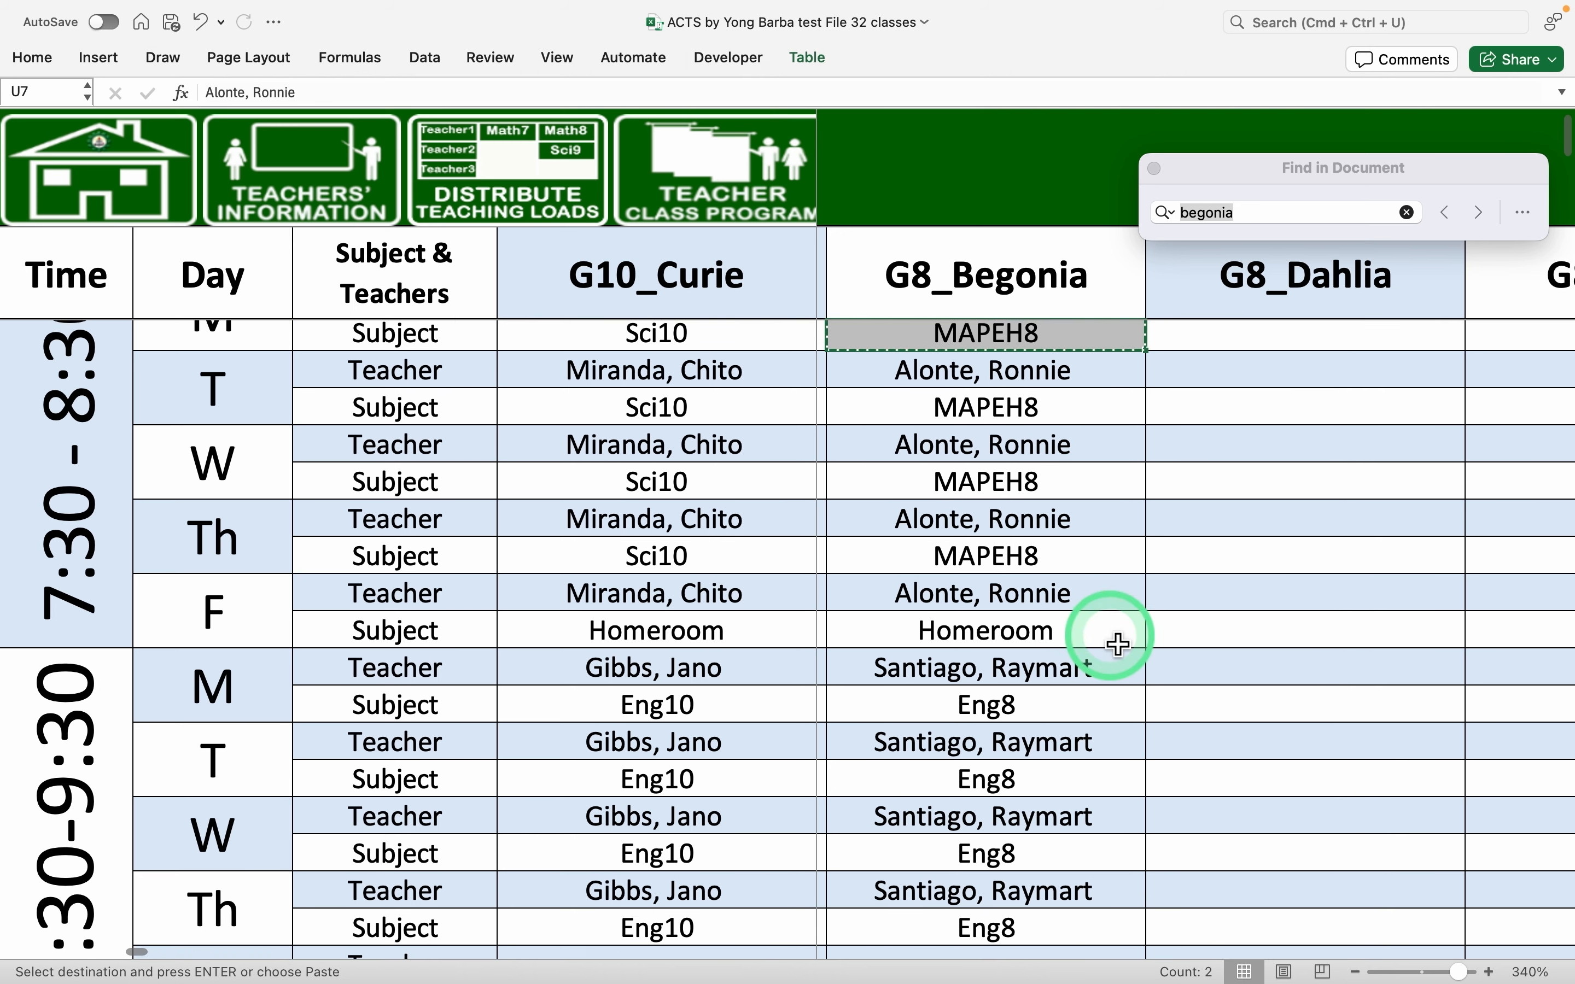
pyautogui.scroll(-3, 1118, 644)
pyautogui.hscroll(2, 1118, 645)
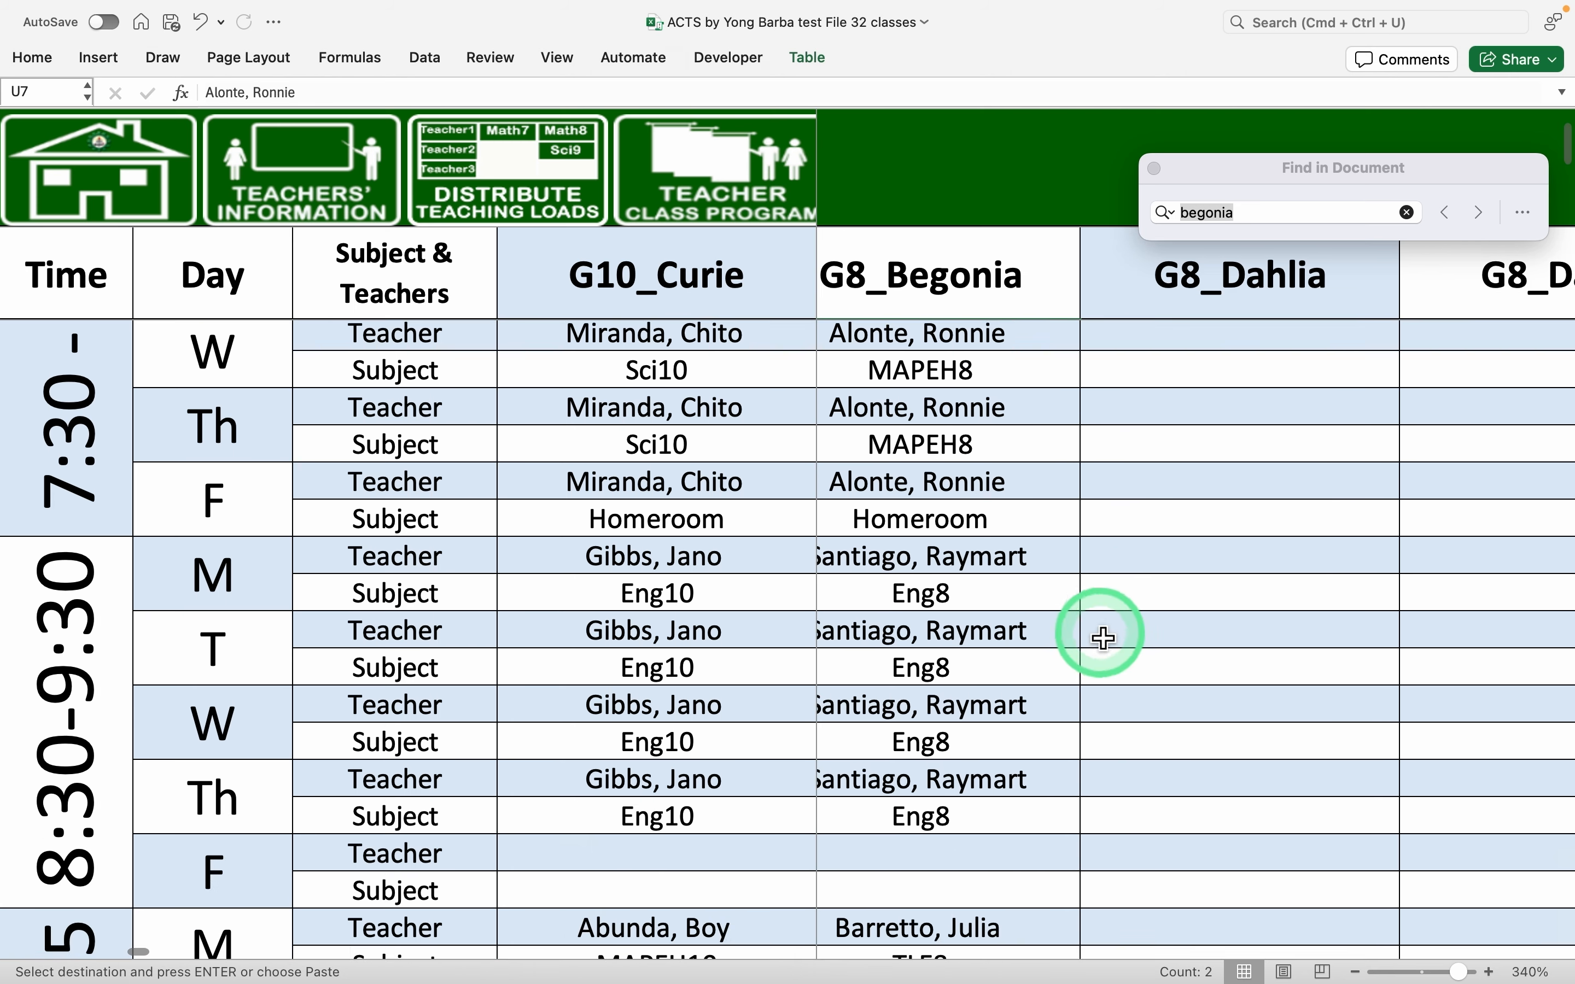
pyautogui.scroll(-10, 1171, 651)
pyautogui.hscroll(2, 1236, 677)
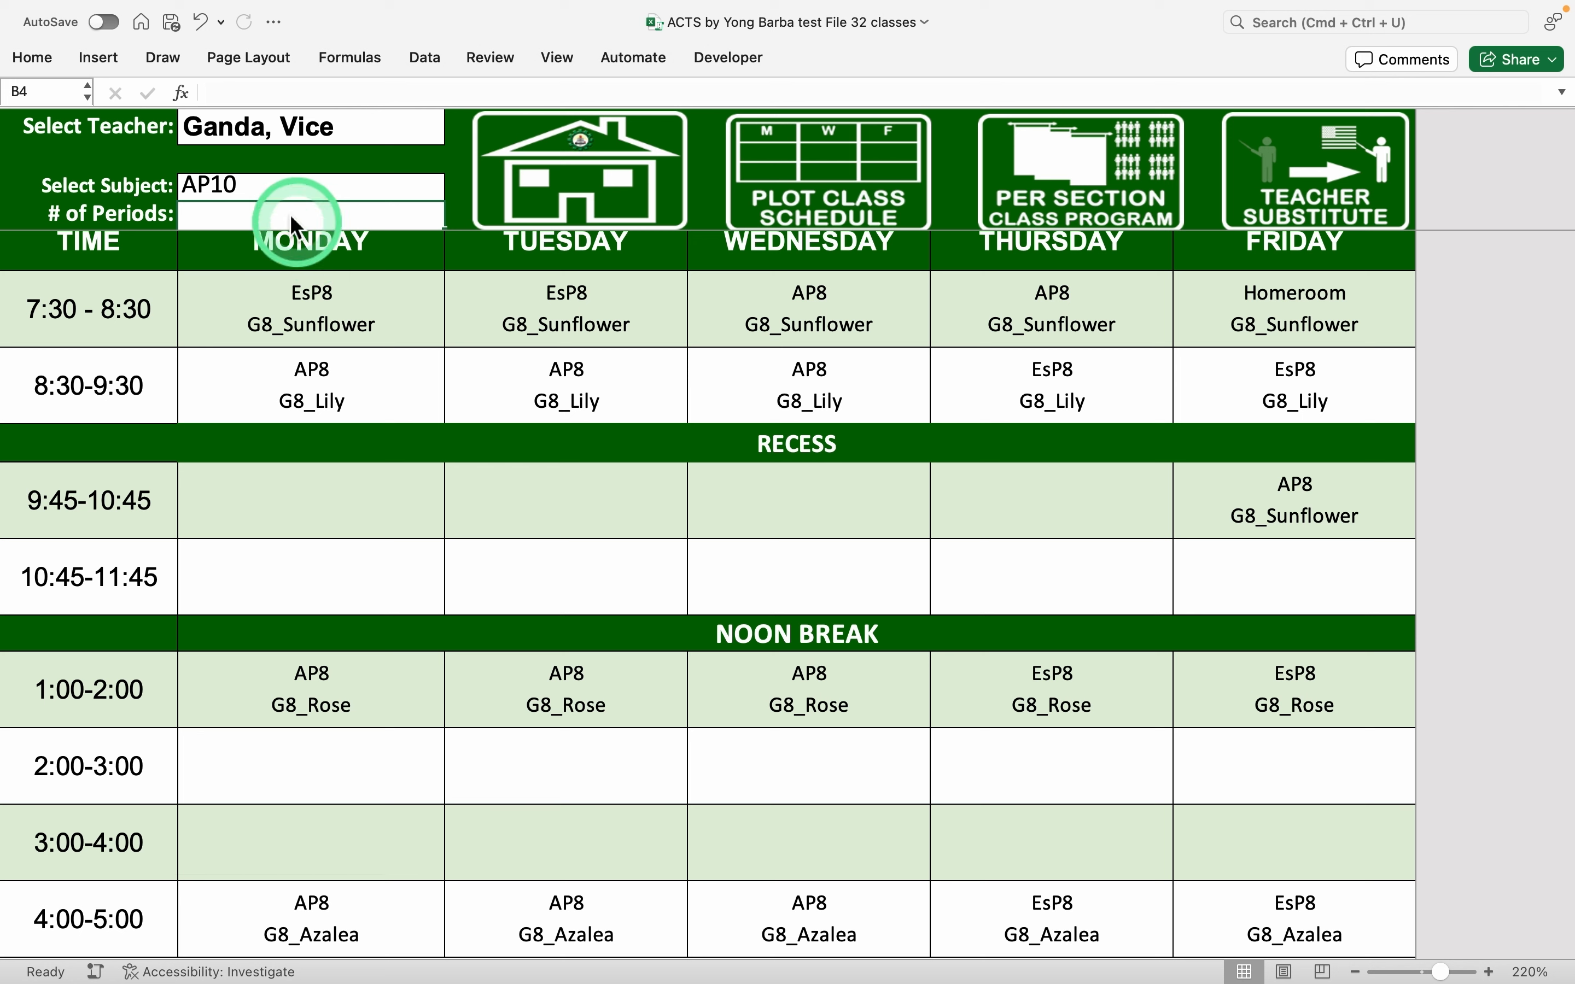
# Set the subject to AP8 in the G8_Sunflower adviser's class program and check the advisory, subjects taught and weekly teaching hours
pyautogui.click(261, 190)
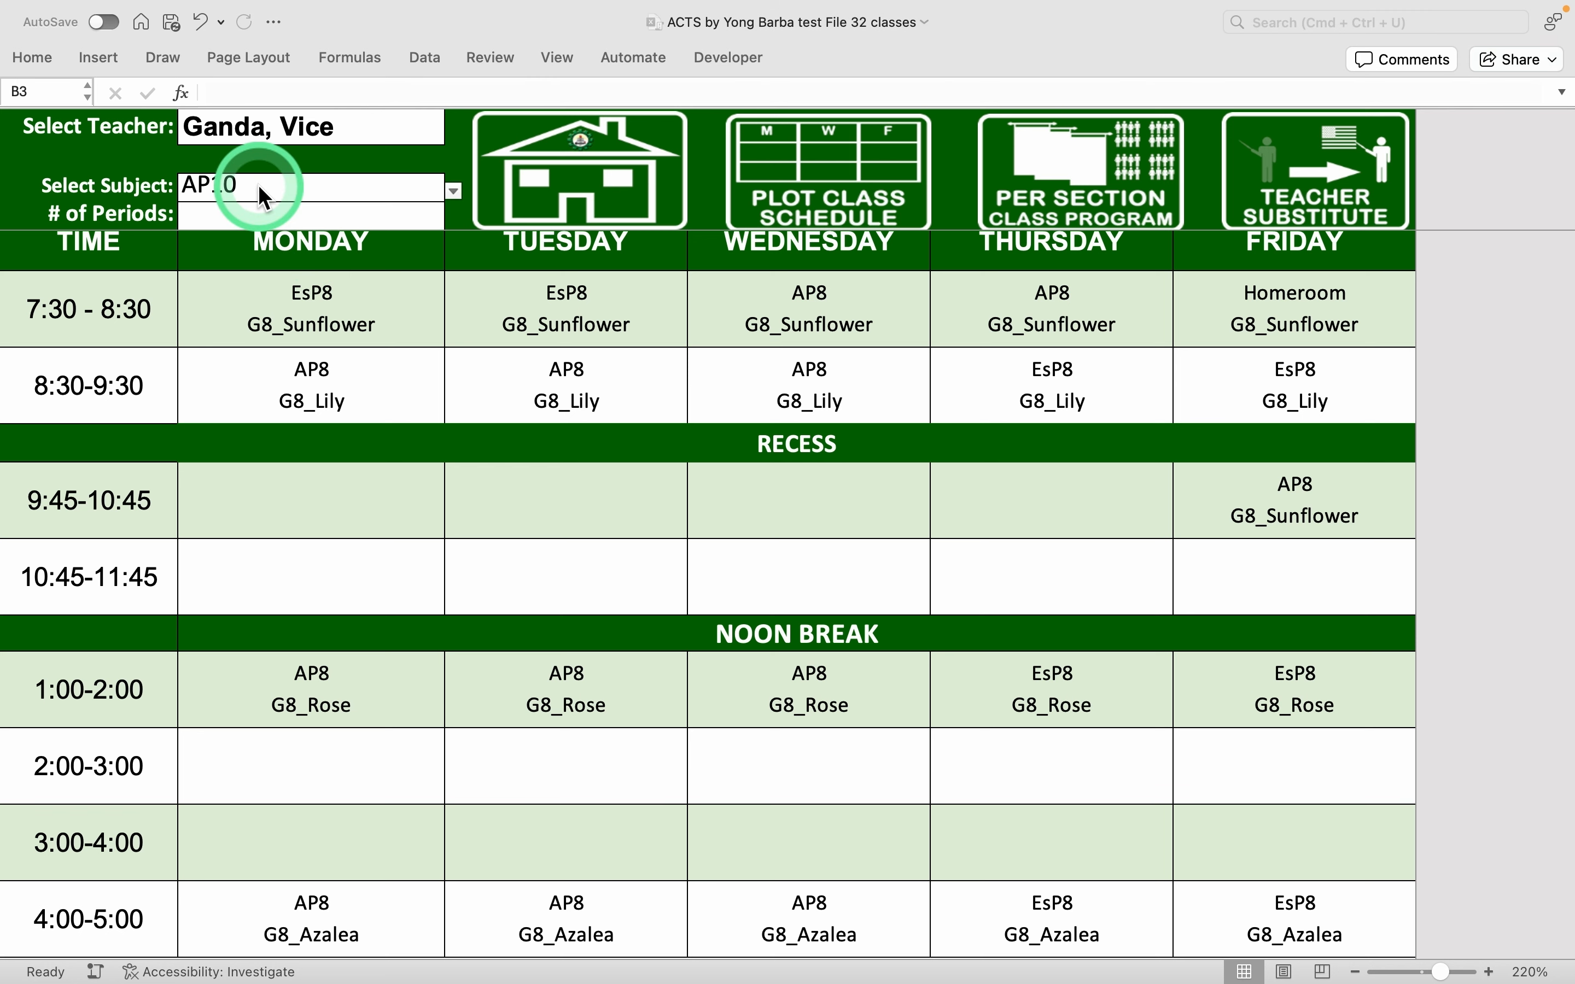
pyautogui.click(454, 191)
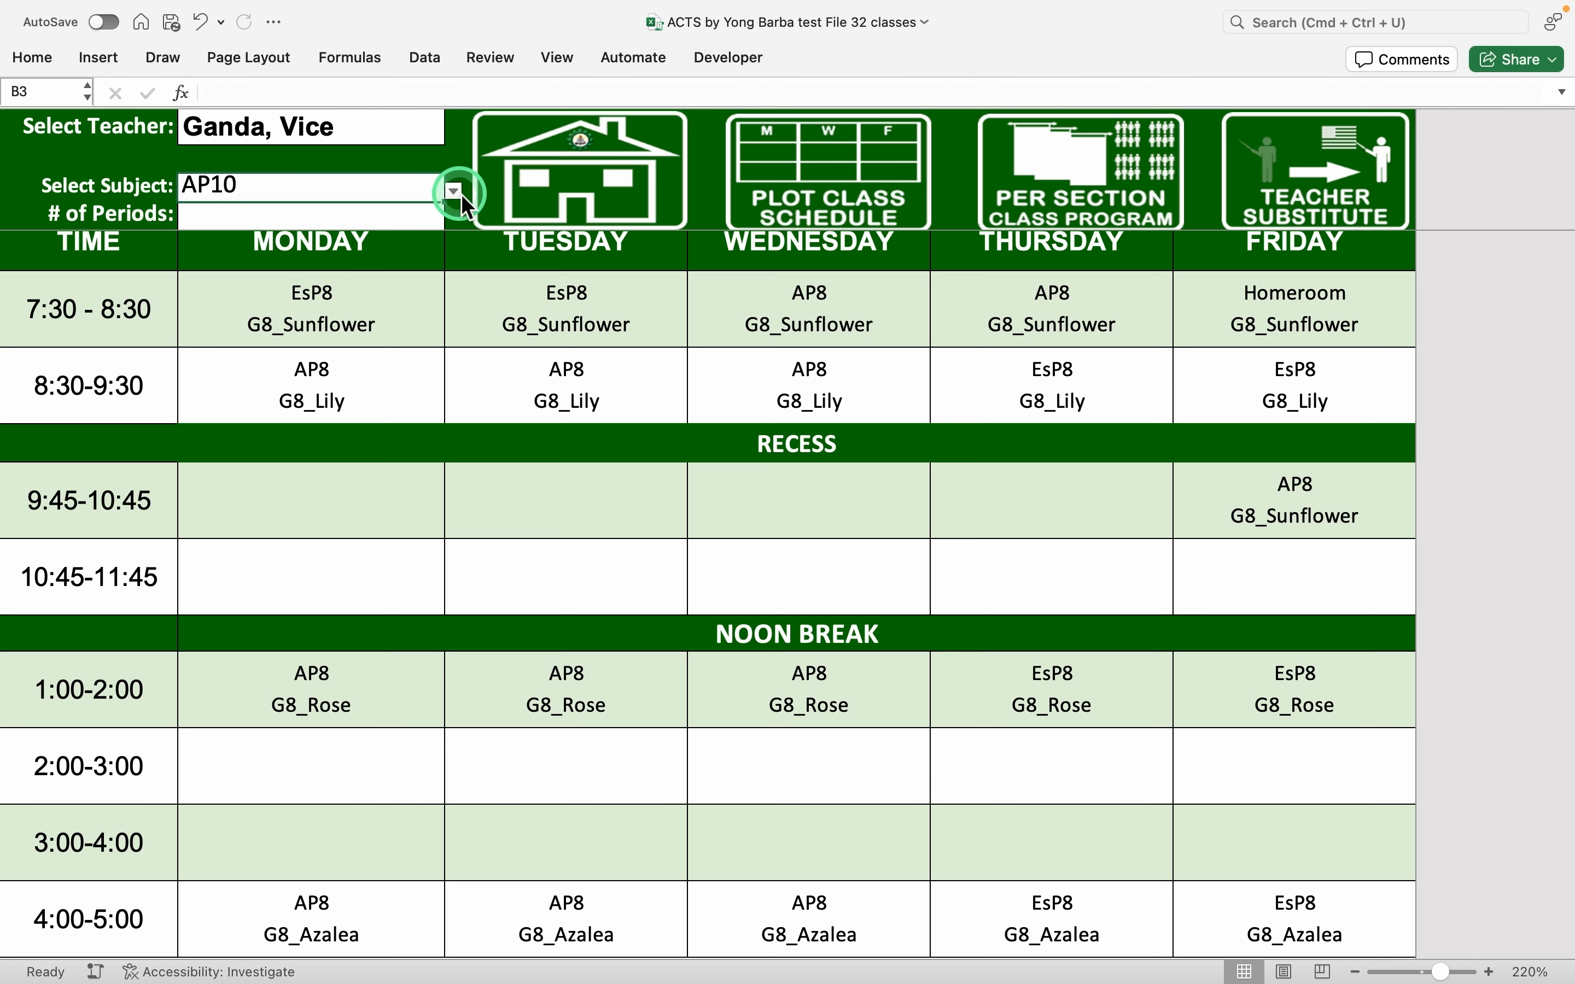
pyautogui.click(228, 259)
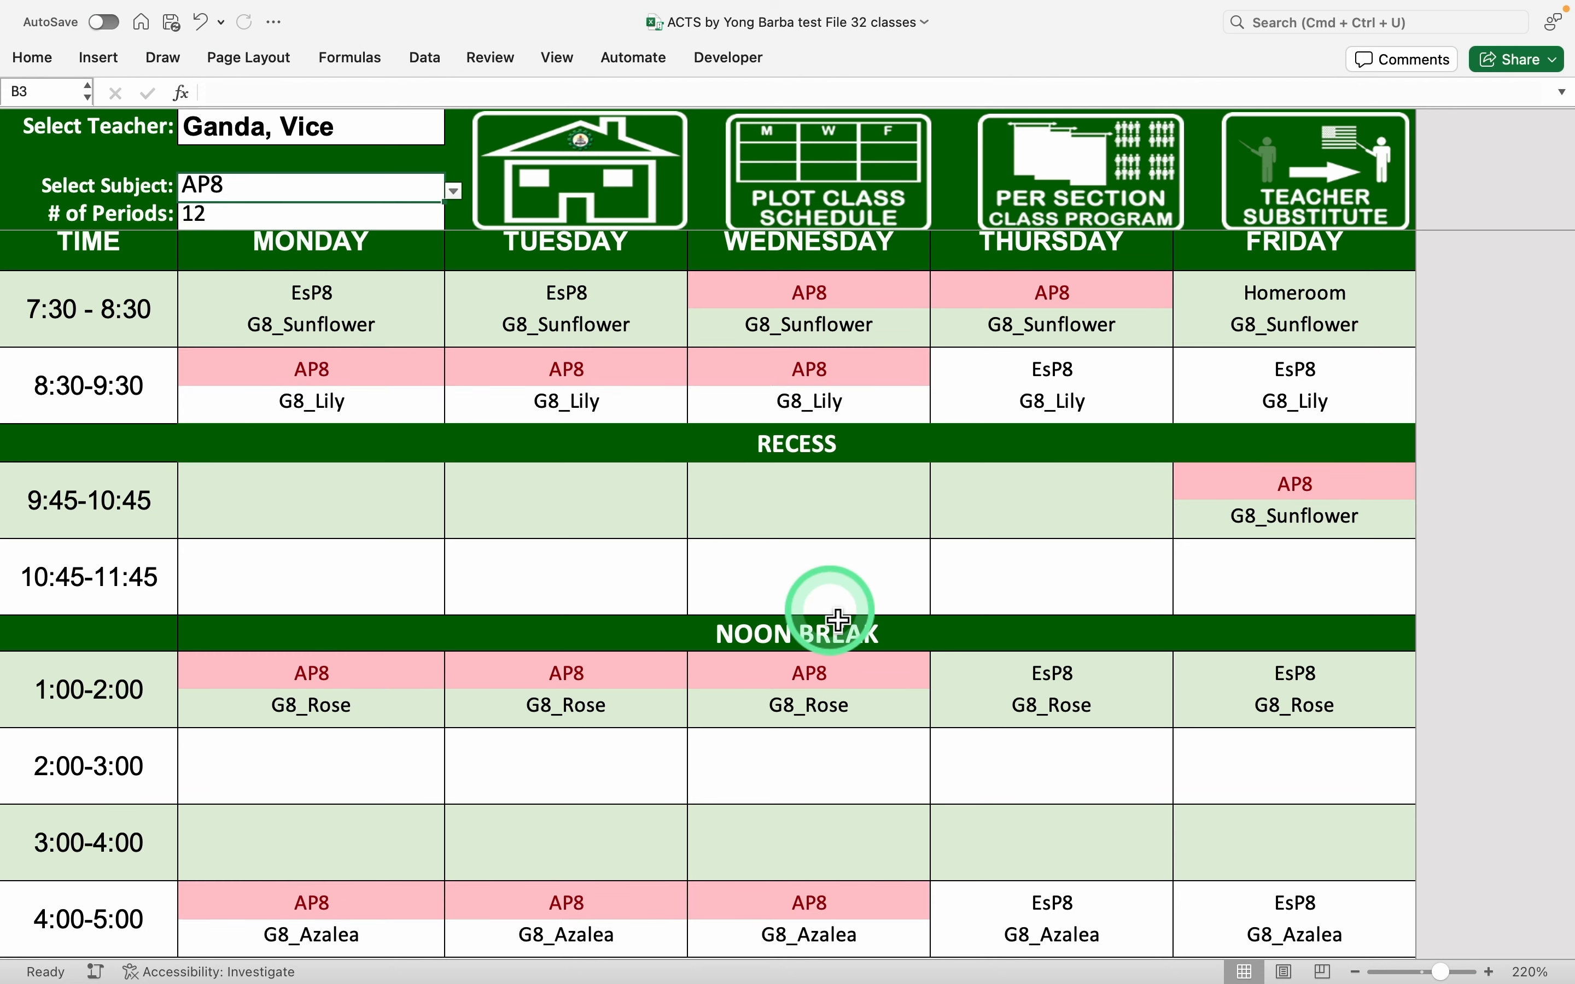
pyautogui.scroll(2, 760, 605)
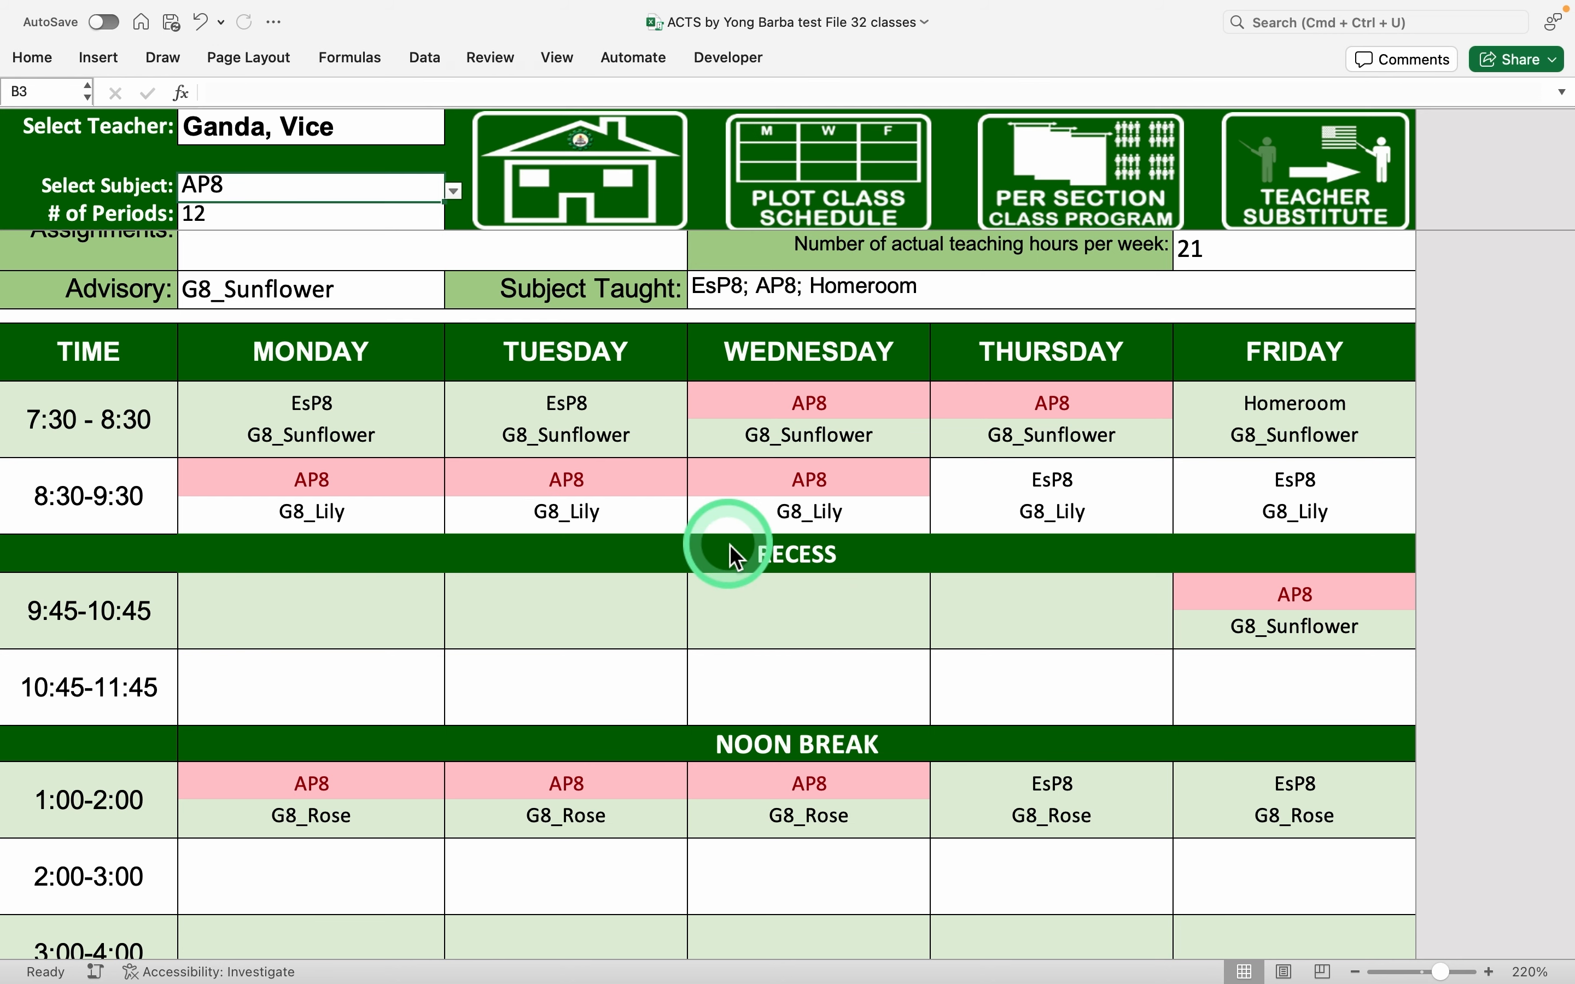
pyautogui.scroll(1, 732, 550)
pyautogui.scroll(1, 734, 557)
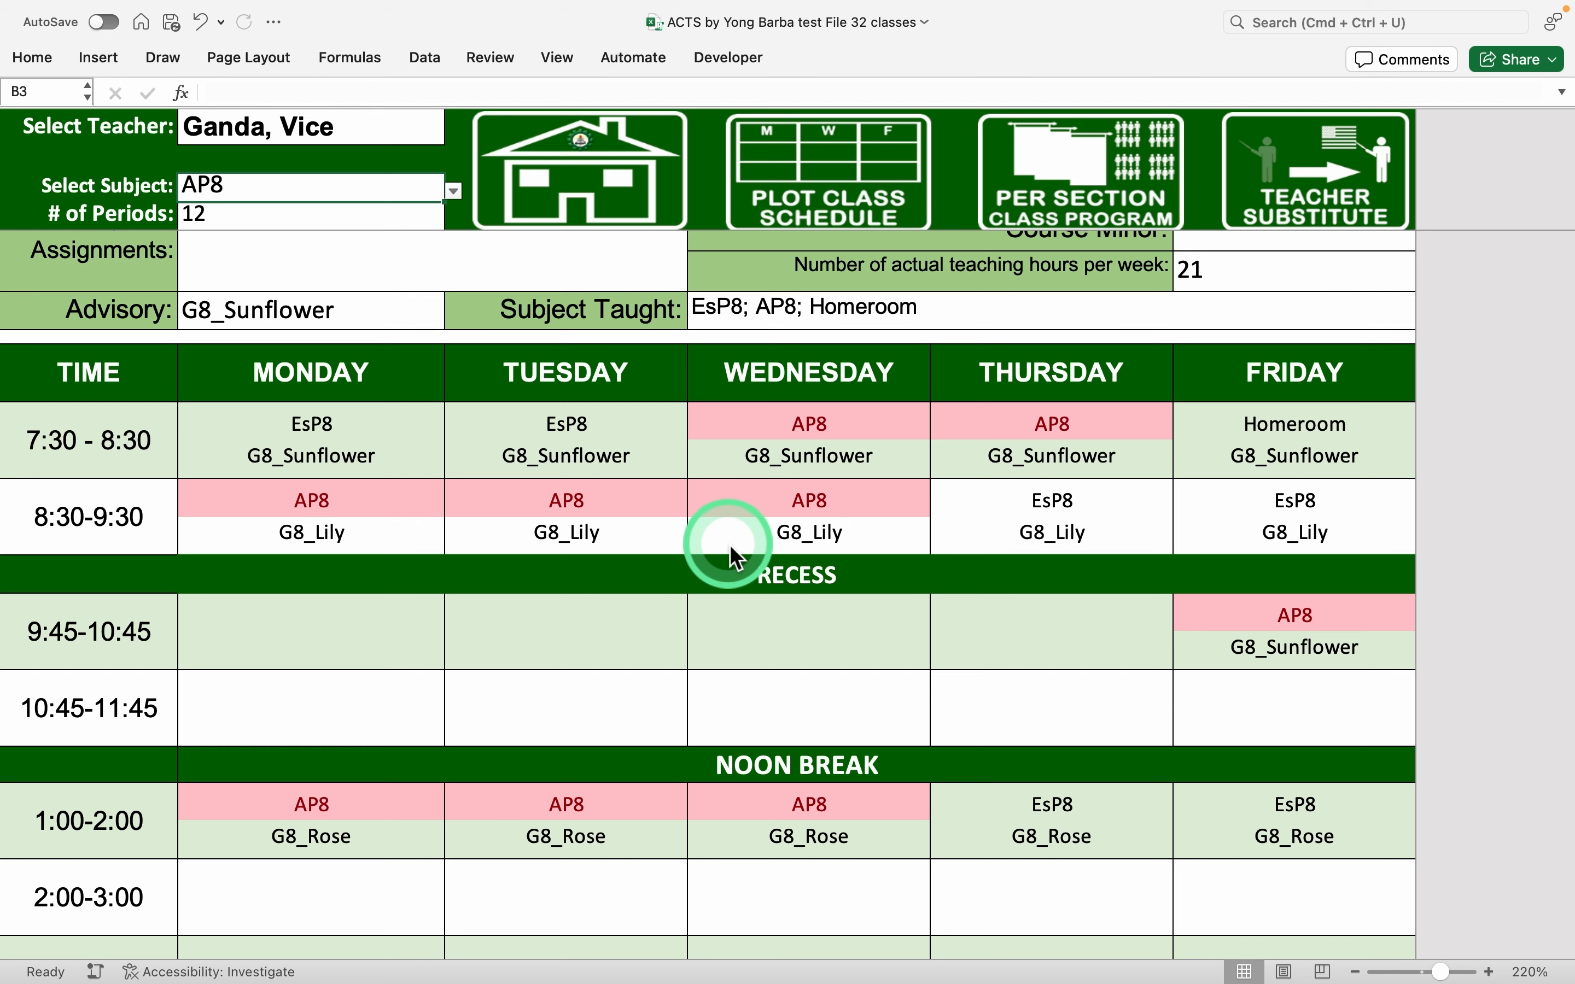
# Return to the class schedule plotting sheet and look through G8_Begonia's time slots for vacant periods
pyautogui.click(875, 215)
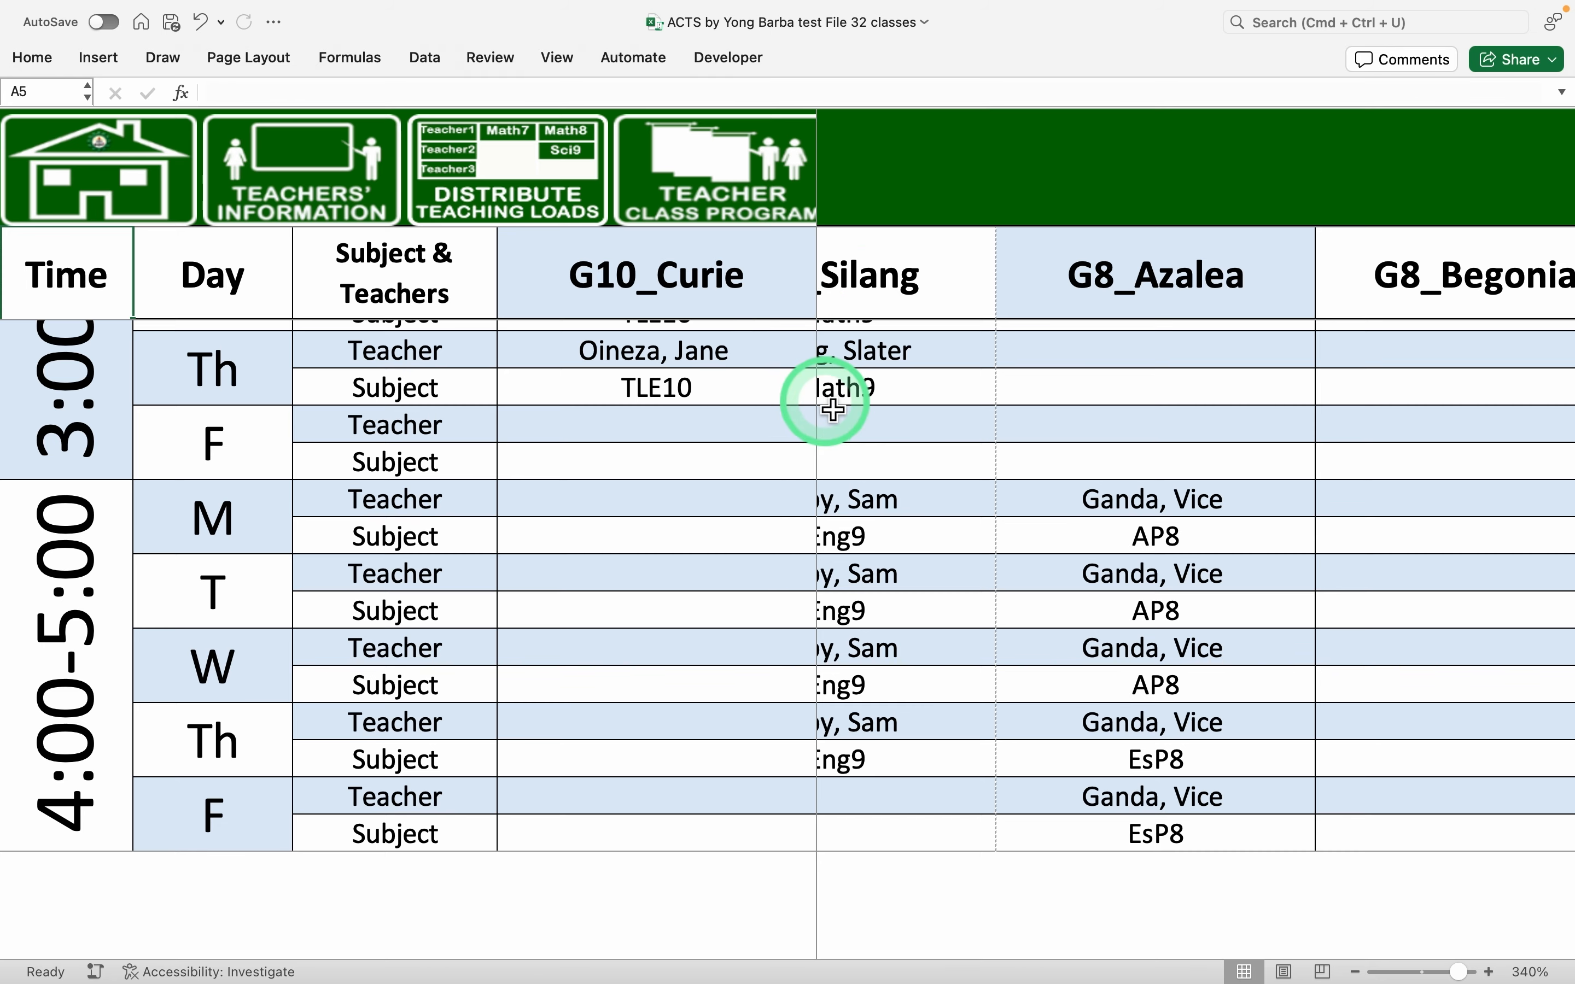
pyautogui.scroll(5, 1172, 540)
pyautogui.scroll(20, 1176, 550)
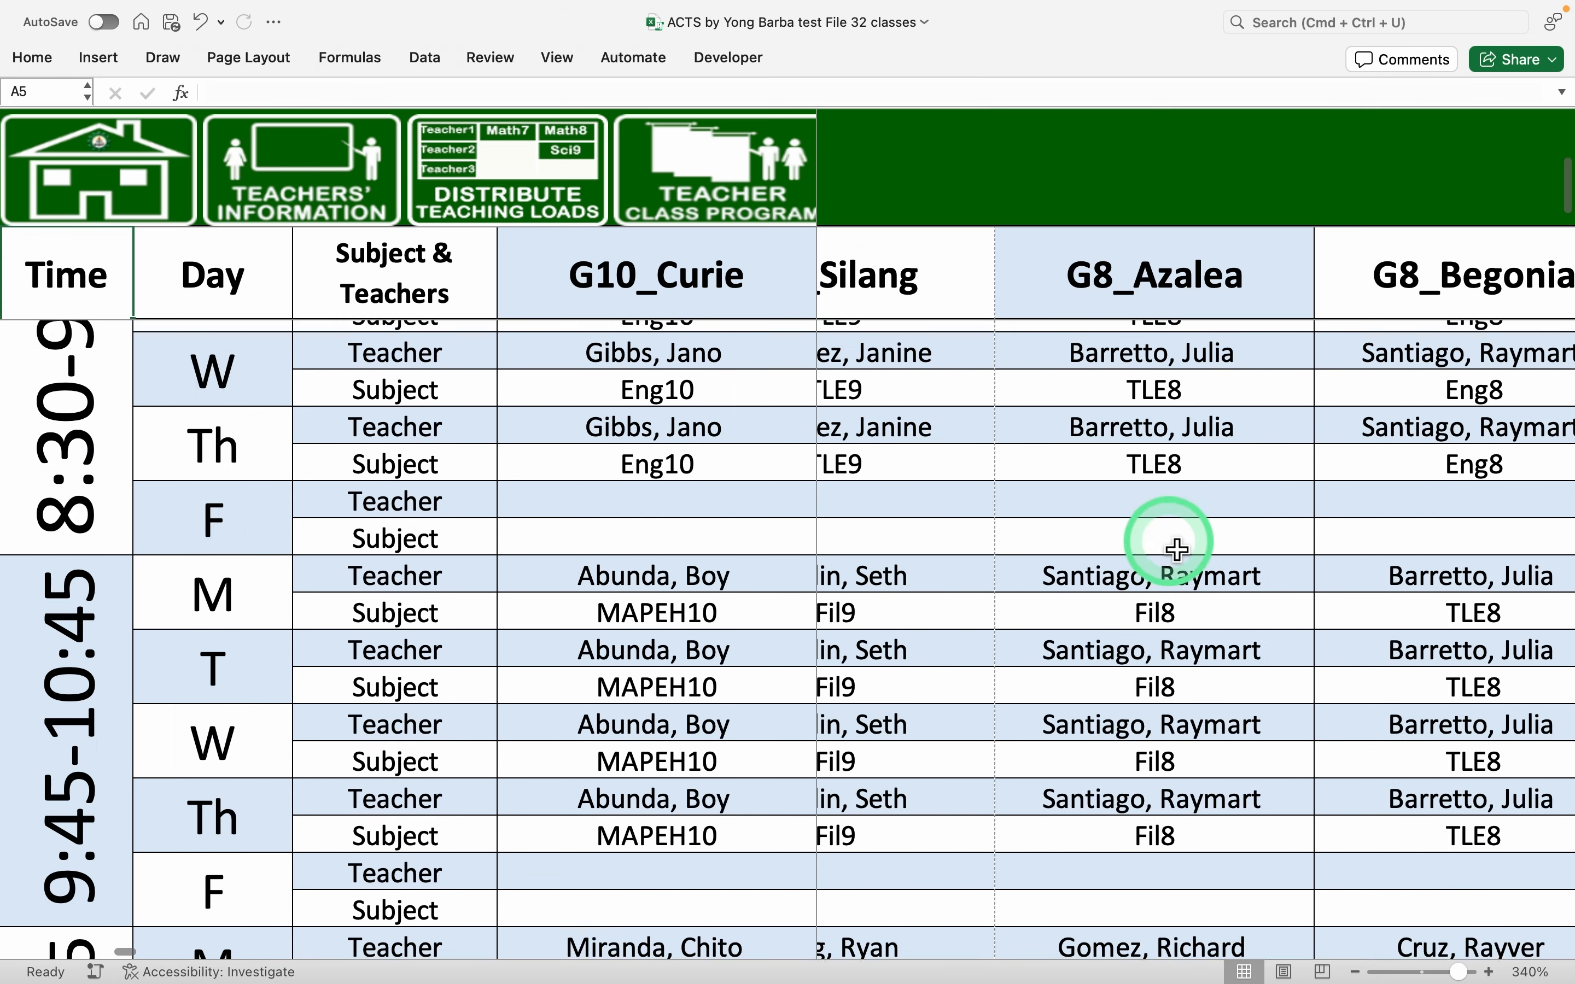
pyautogui.hscroll(3, 1177, 550)
pyautogui.scroll(-3, 1177, 550)
pyautogui.hscroll(3, 1177, 550)
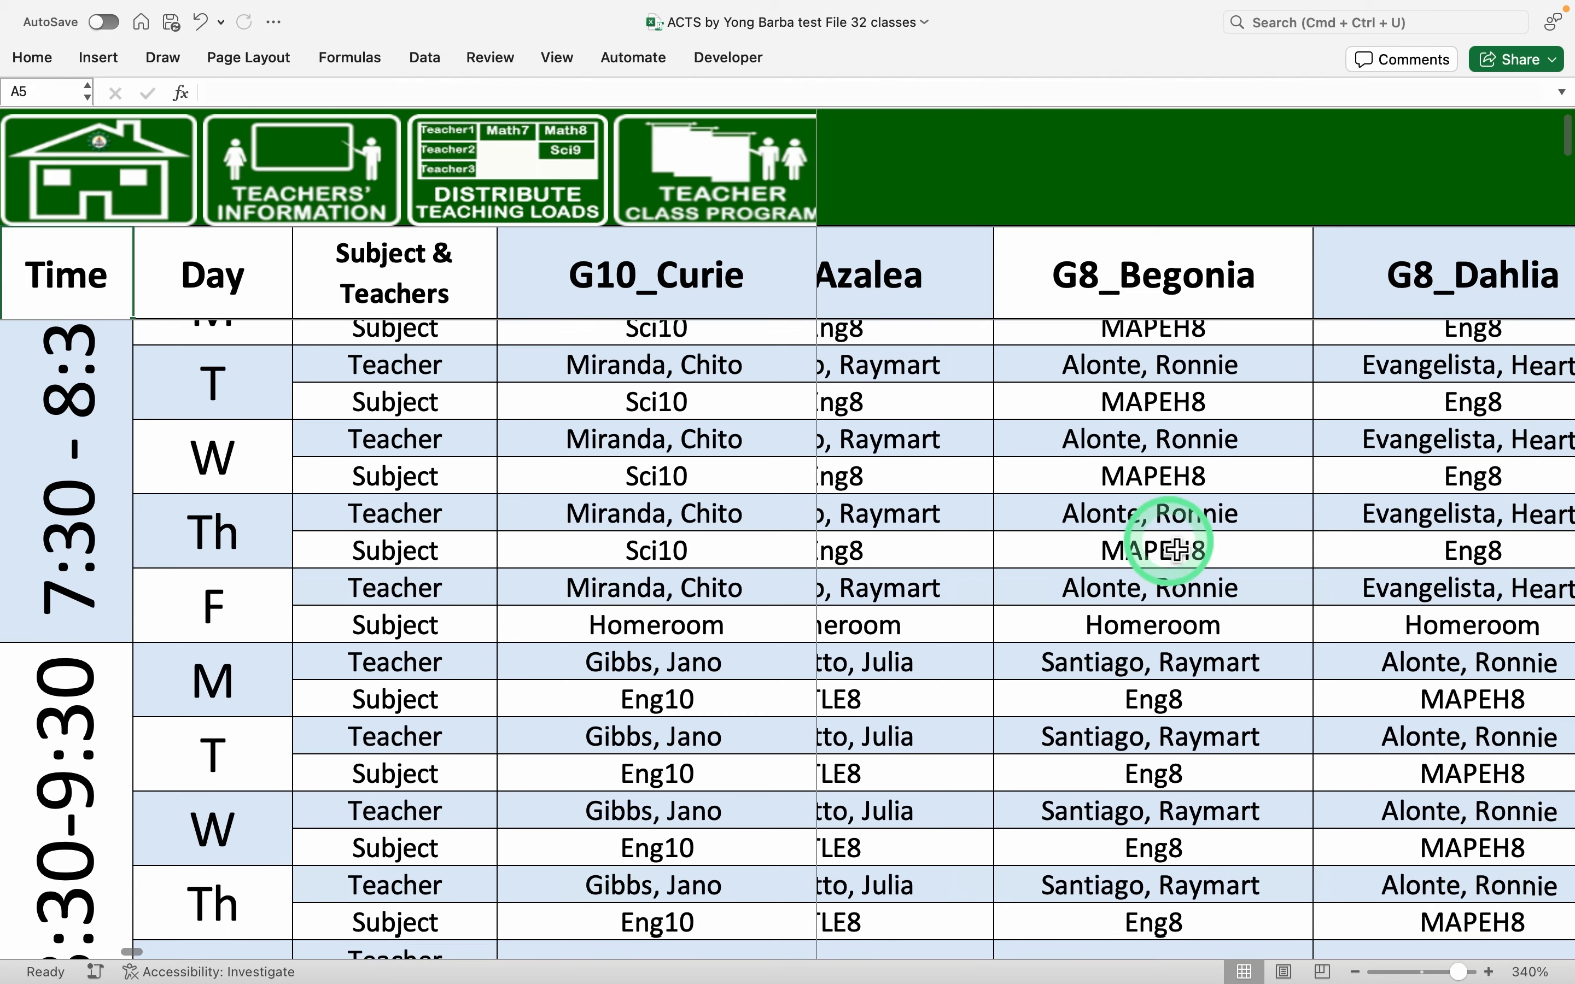
pyautogui.scroll(-3, 1177, 550)
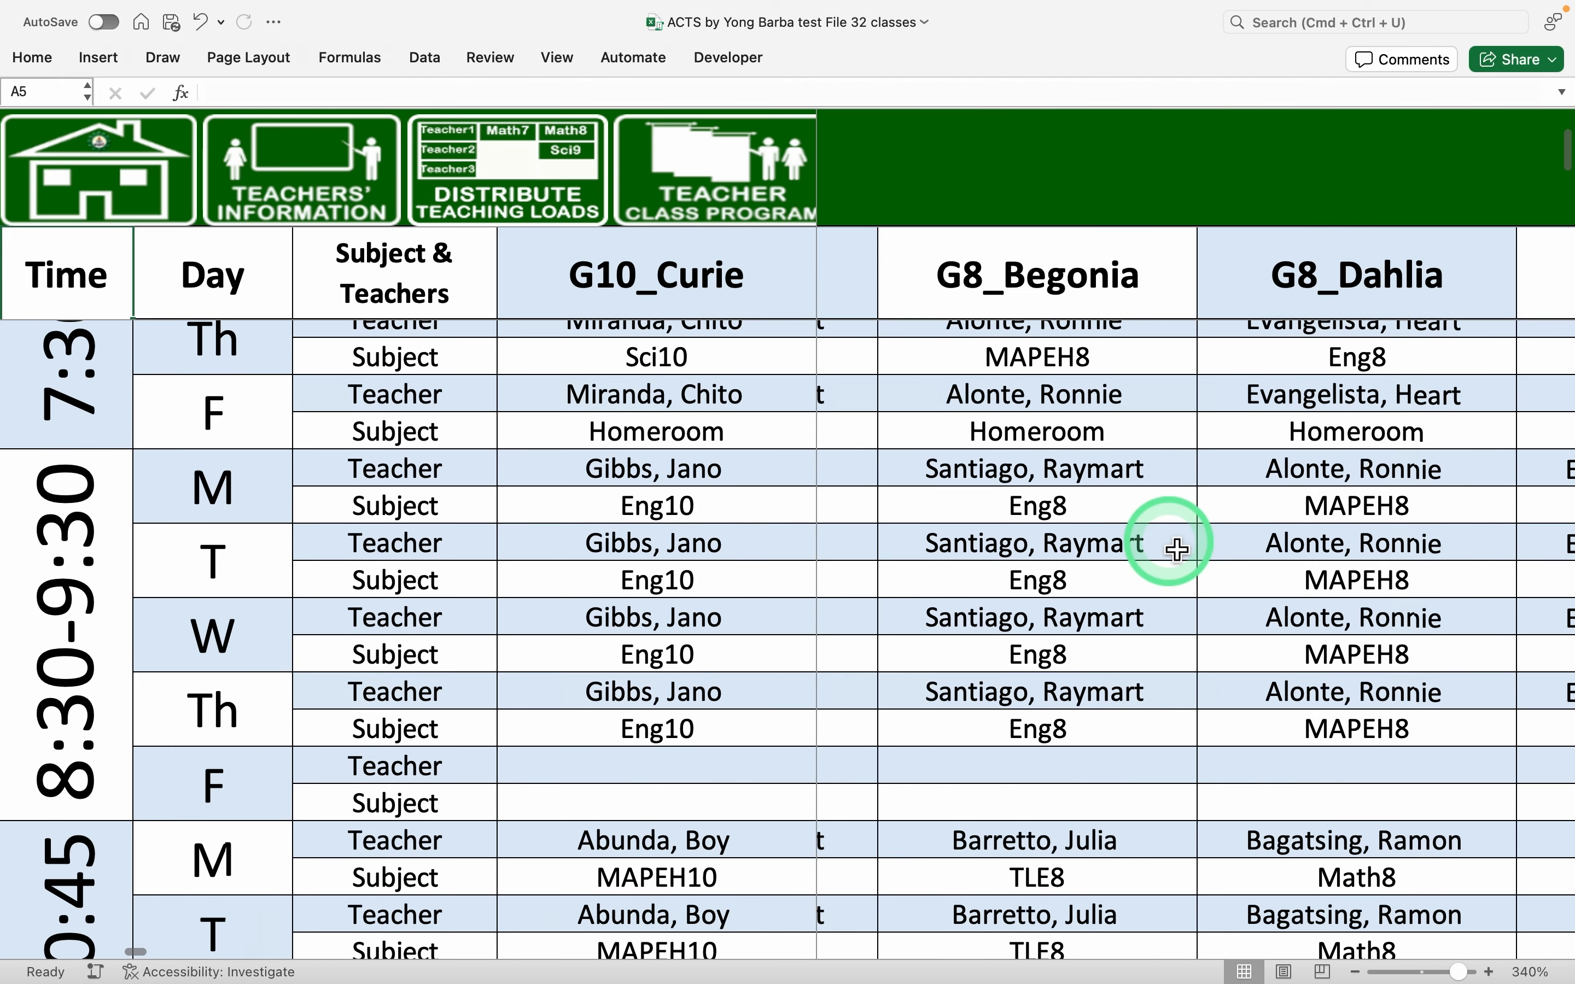
pyautogui.hscroll(1, 1176, 550)
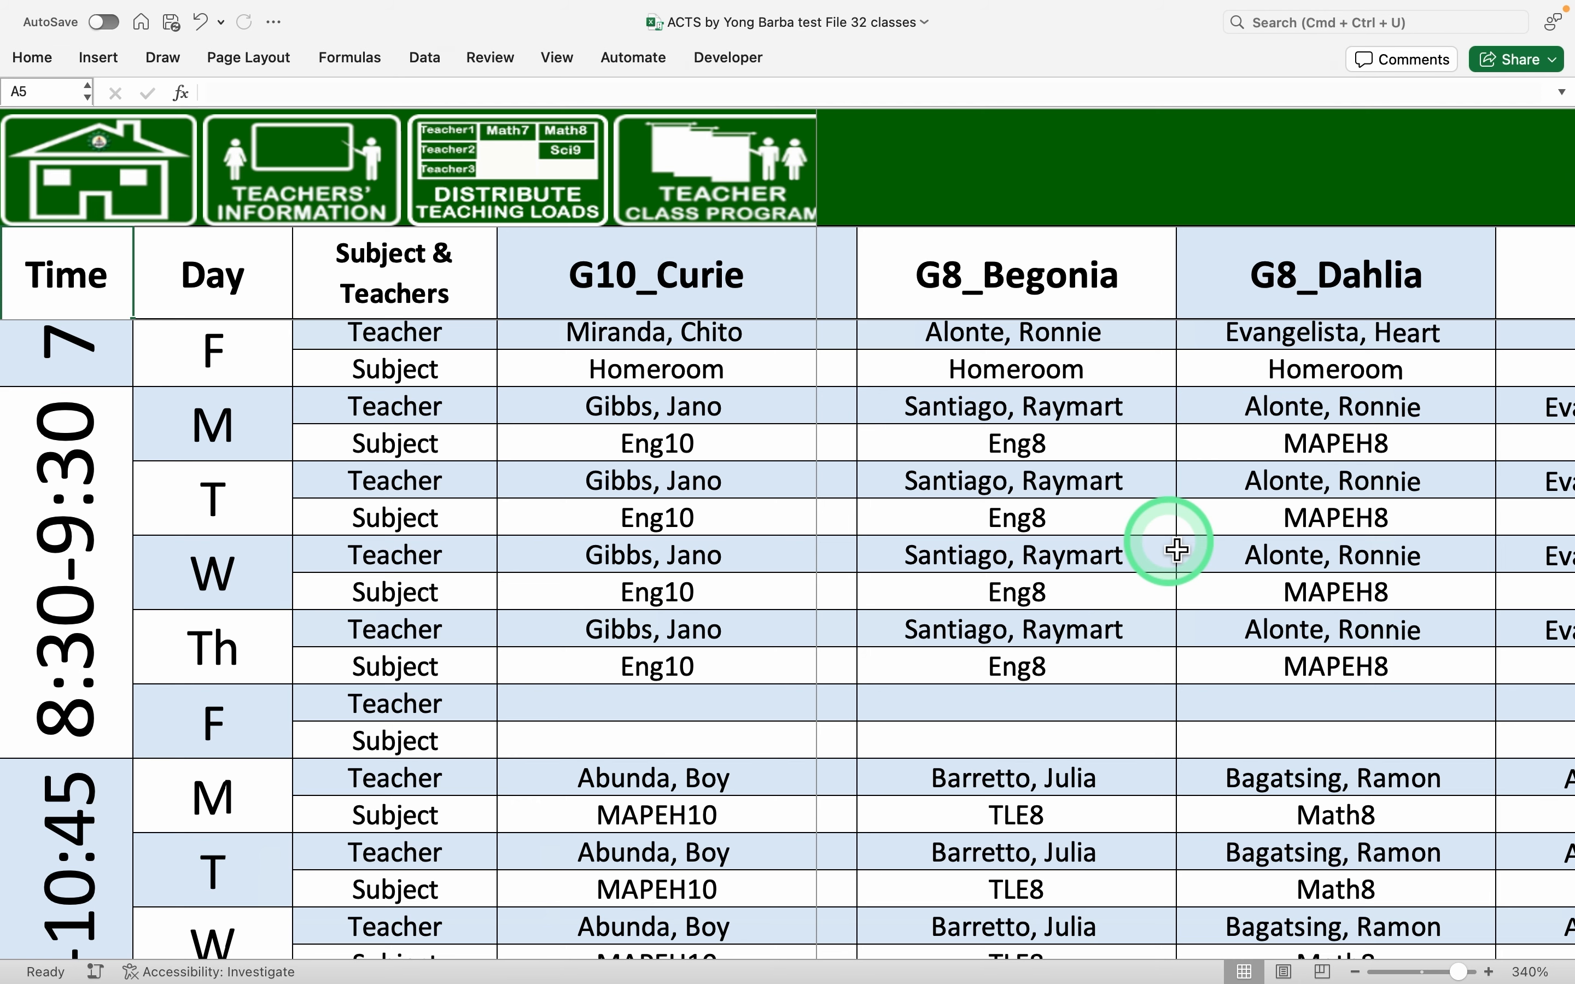
pyautogui.scroll(1, 1176, 550)
pyautogui.scroll(-8, 1177, 550)
pyautogui.hscroll(-1, 1177, 550)
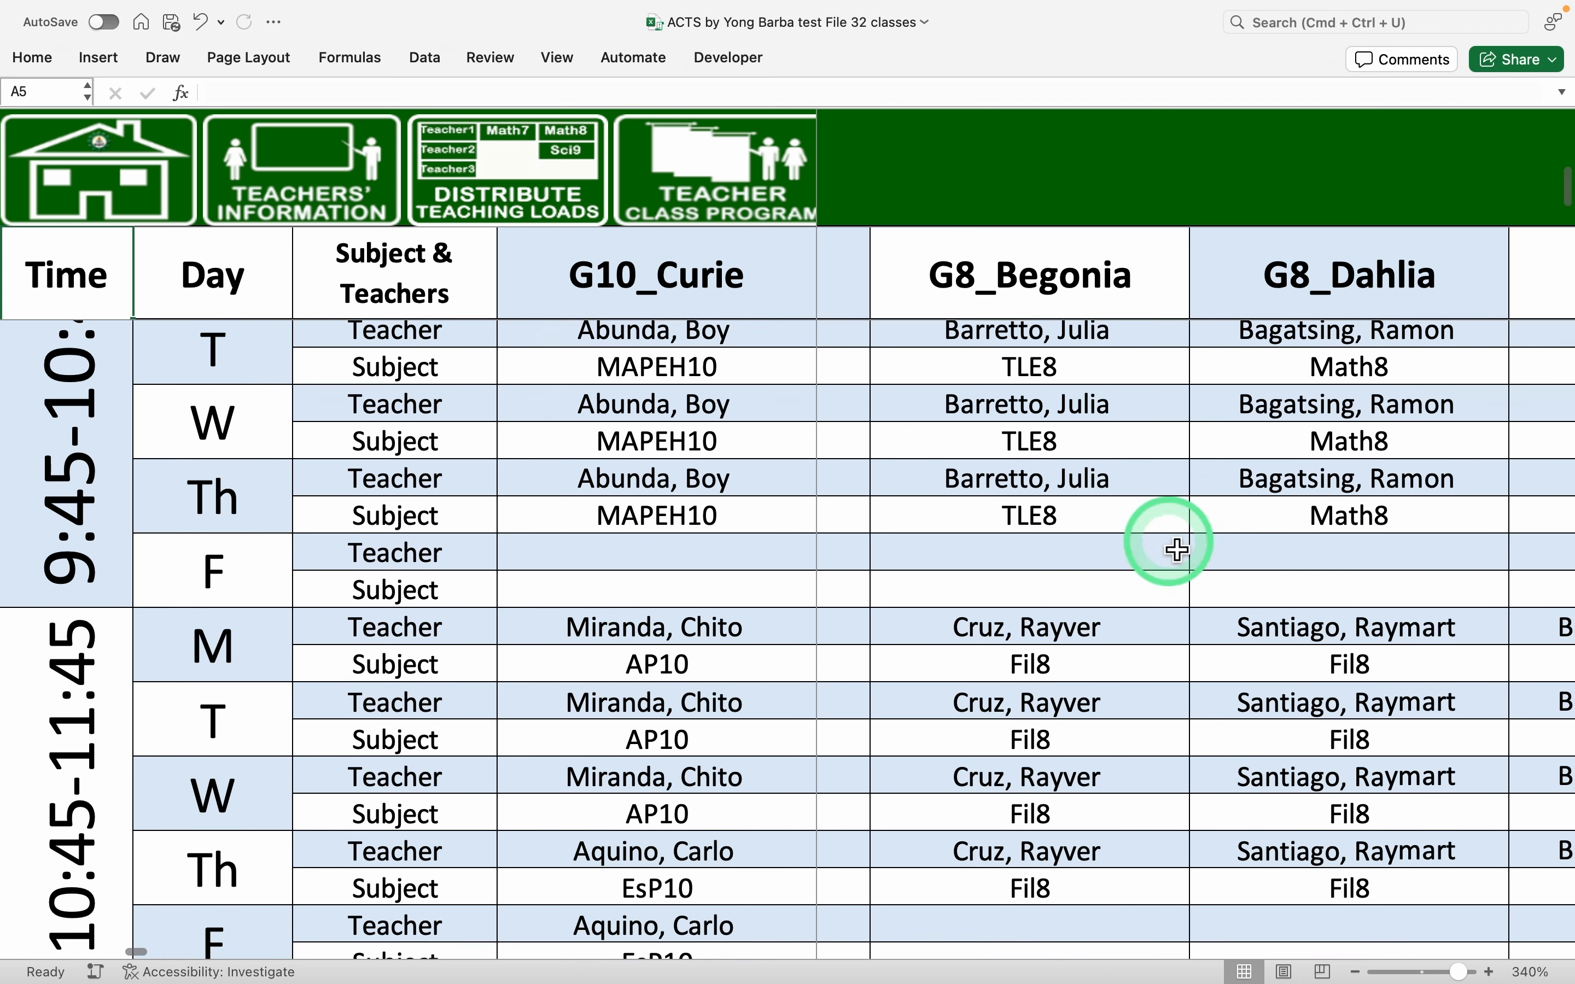
pyautogui.scroll(-8, 1177, 550)
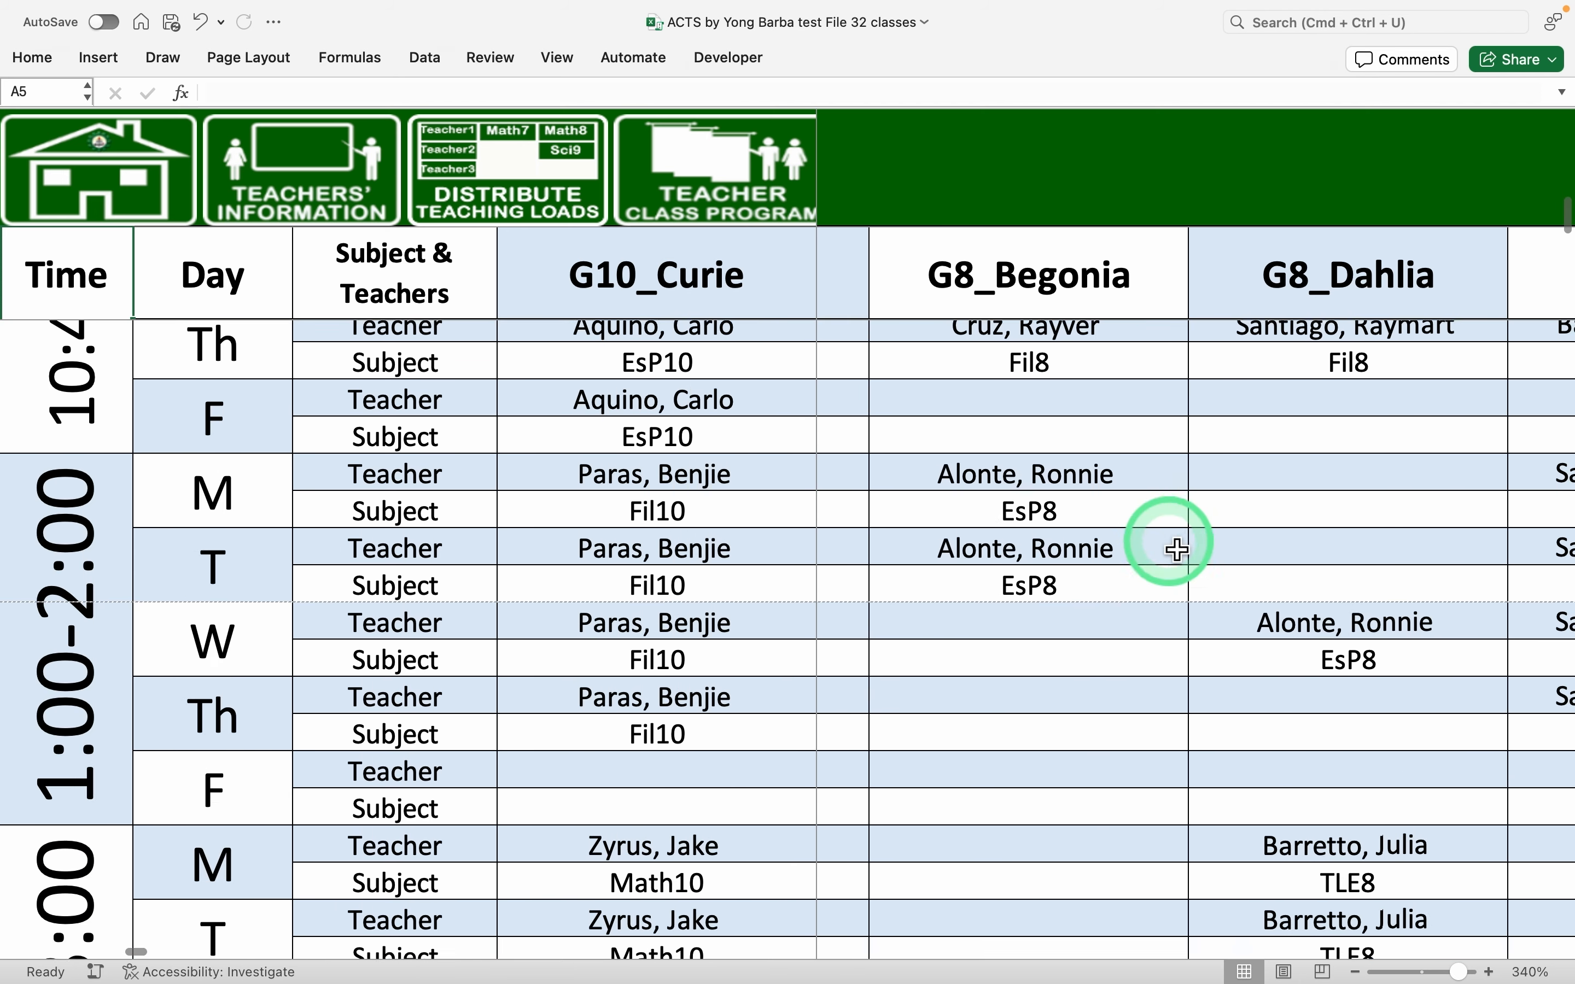
pyautogui.scroll(-2, 1177, 550)
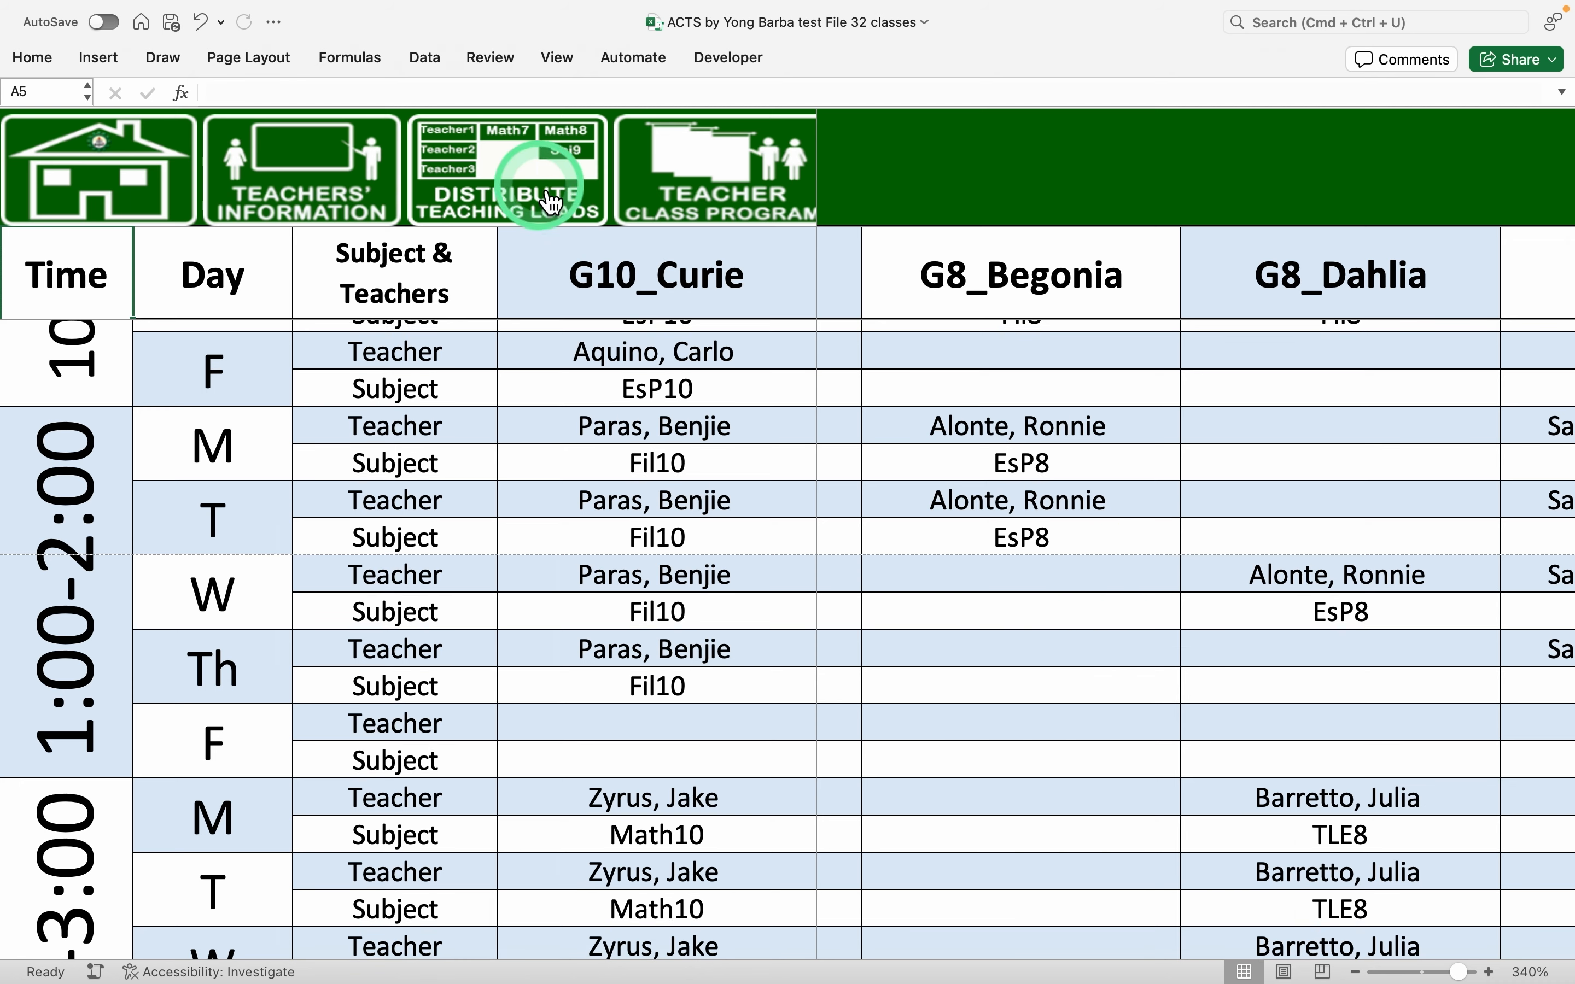
# Check the G8_Sunflower adviser's class program for vacant periods throughout the day
pyautogui.click(740, 194)
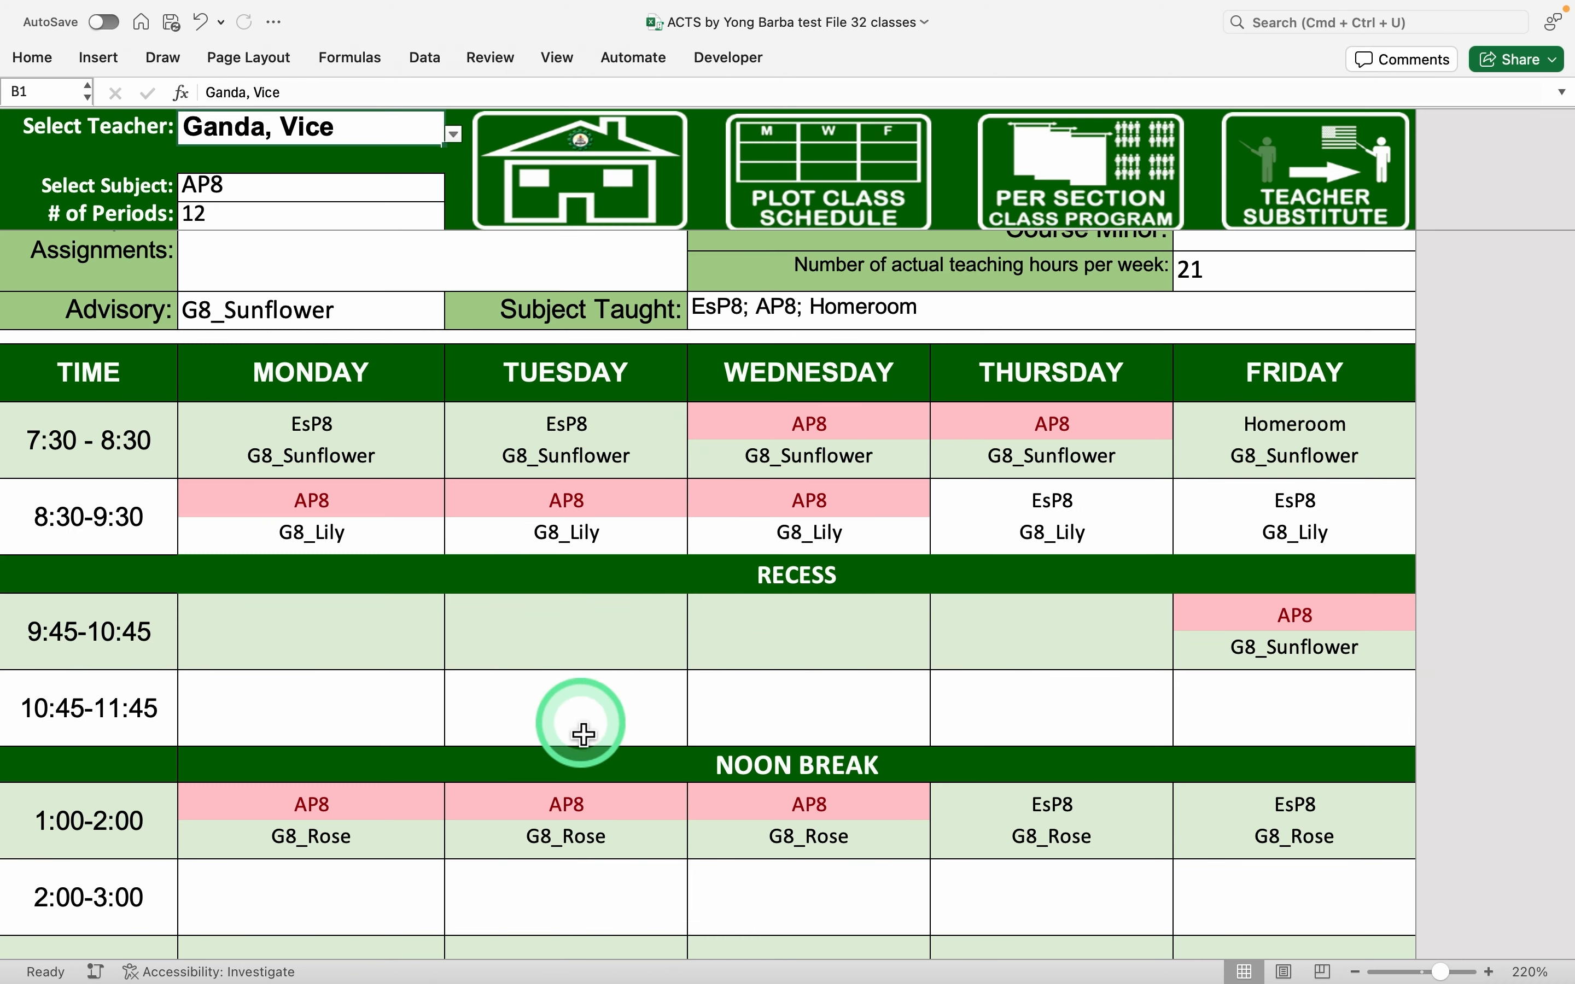
pyautogui.scroll(-3, 585, 729)
pyautogui.scroll(-1, 582, 735)
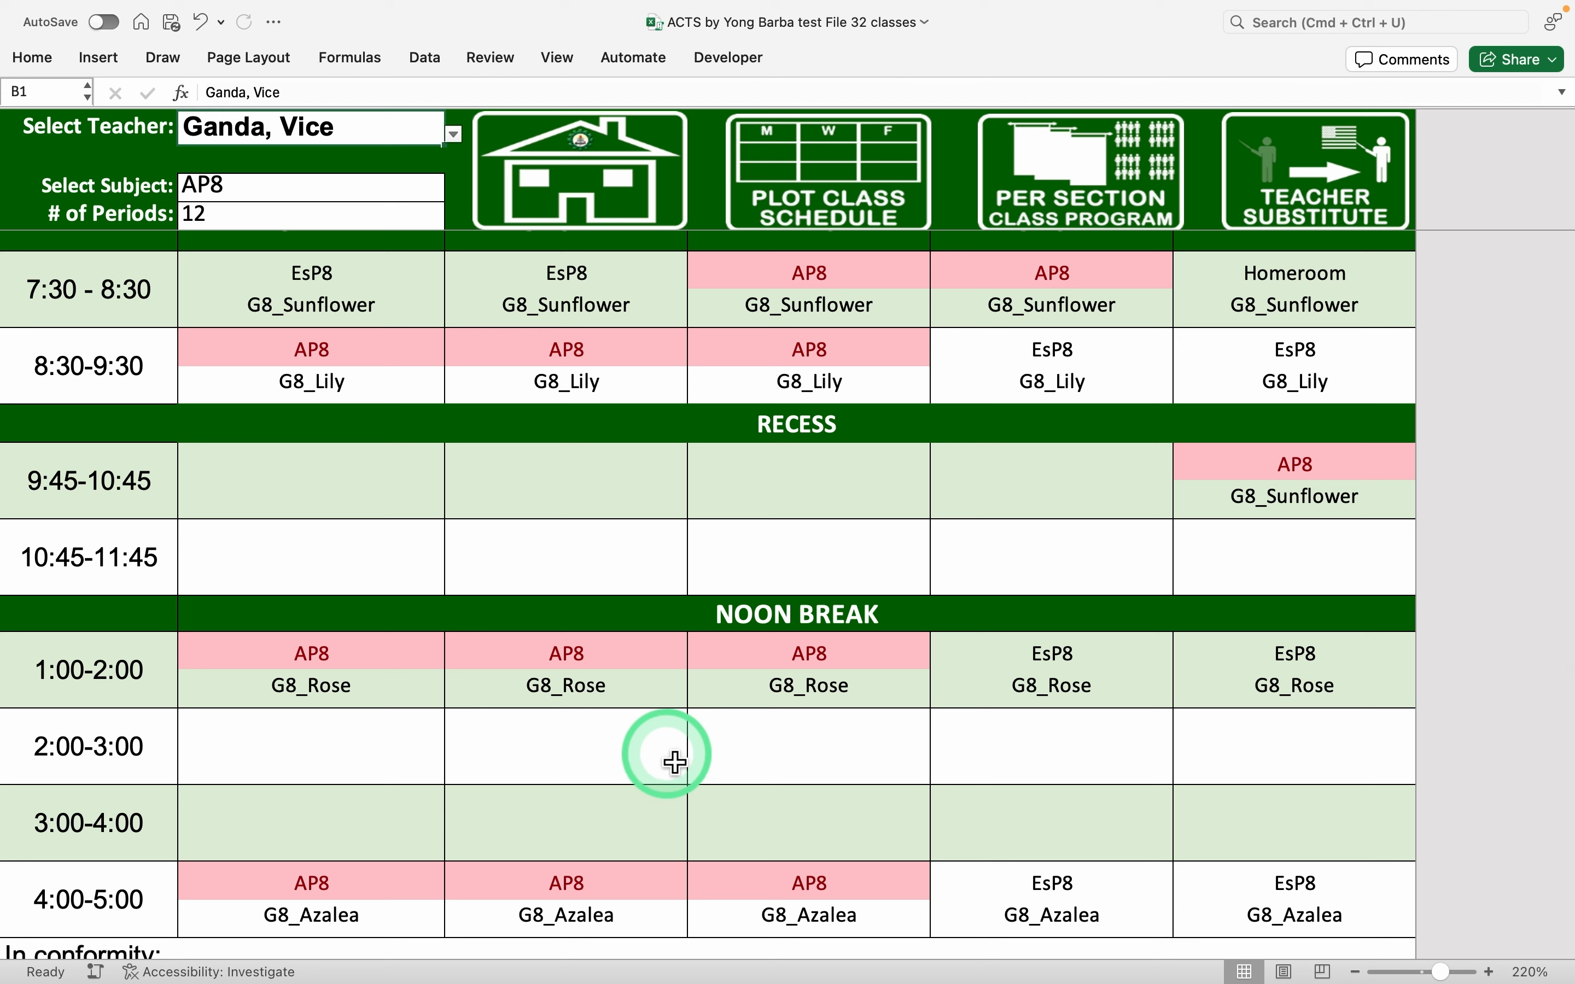
# Reopen the plotting sheet and examine G8_Begonia's 1:00-2:00 and 2:00-3:00 slots from Monday to Friday
pyautogui.click(793, 184)
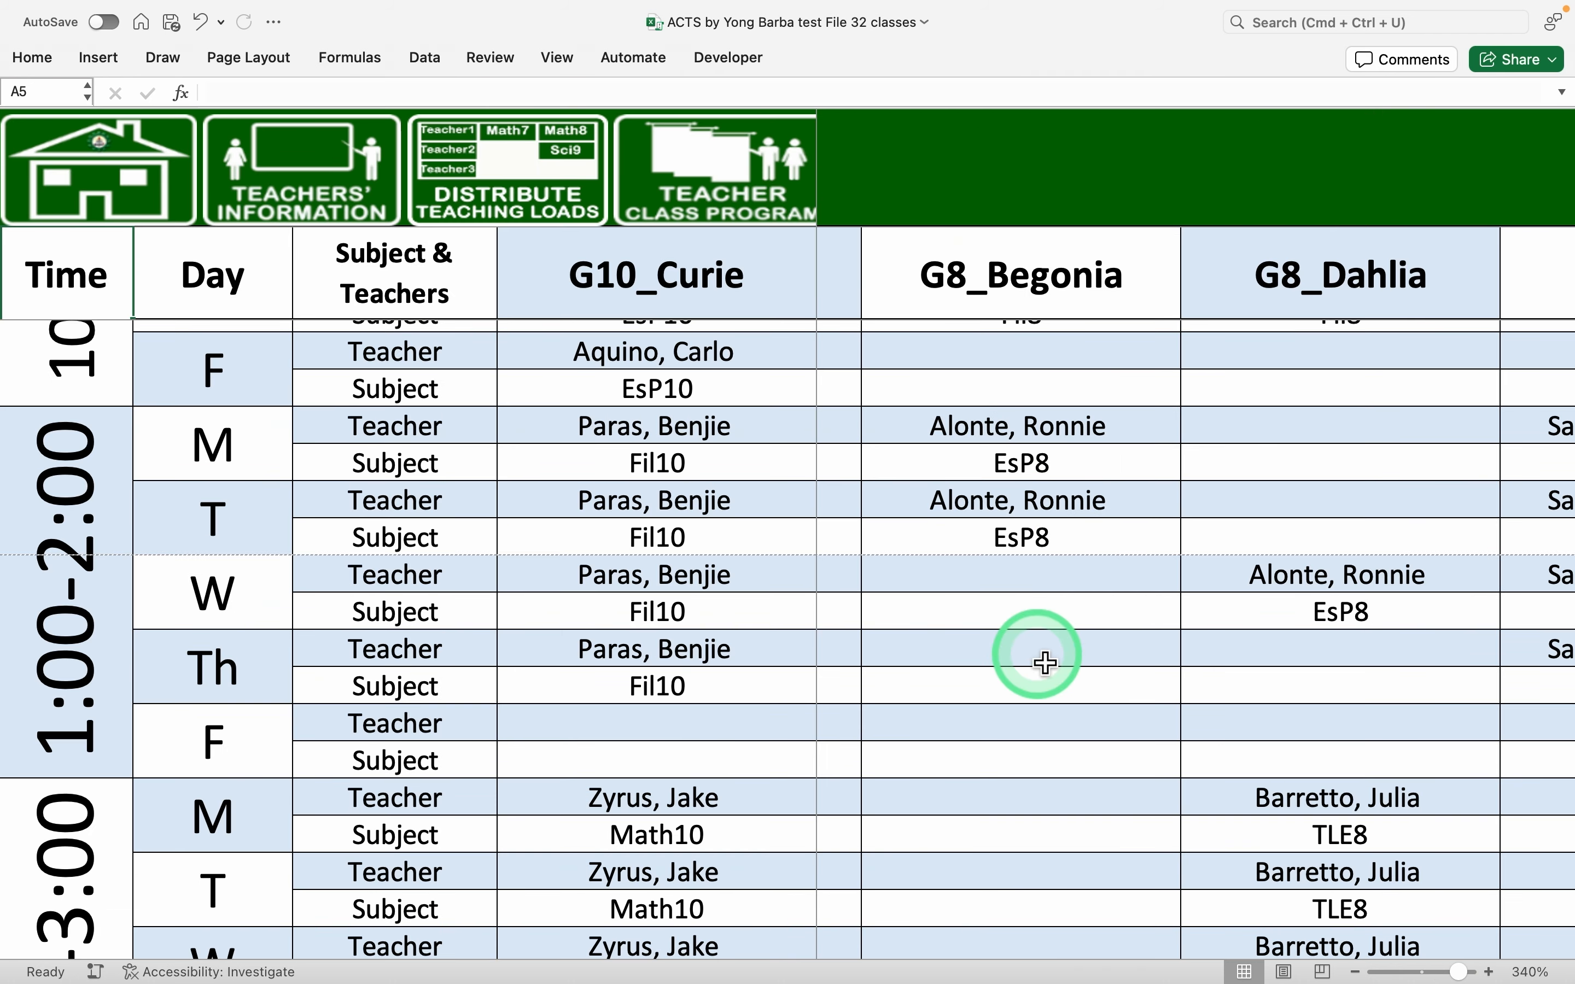
pyautogui.hscroll(2, 1046, 662)
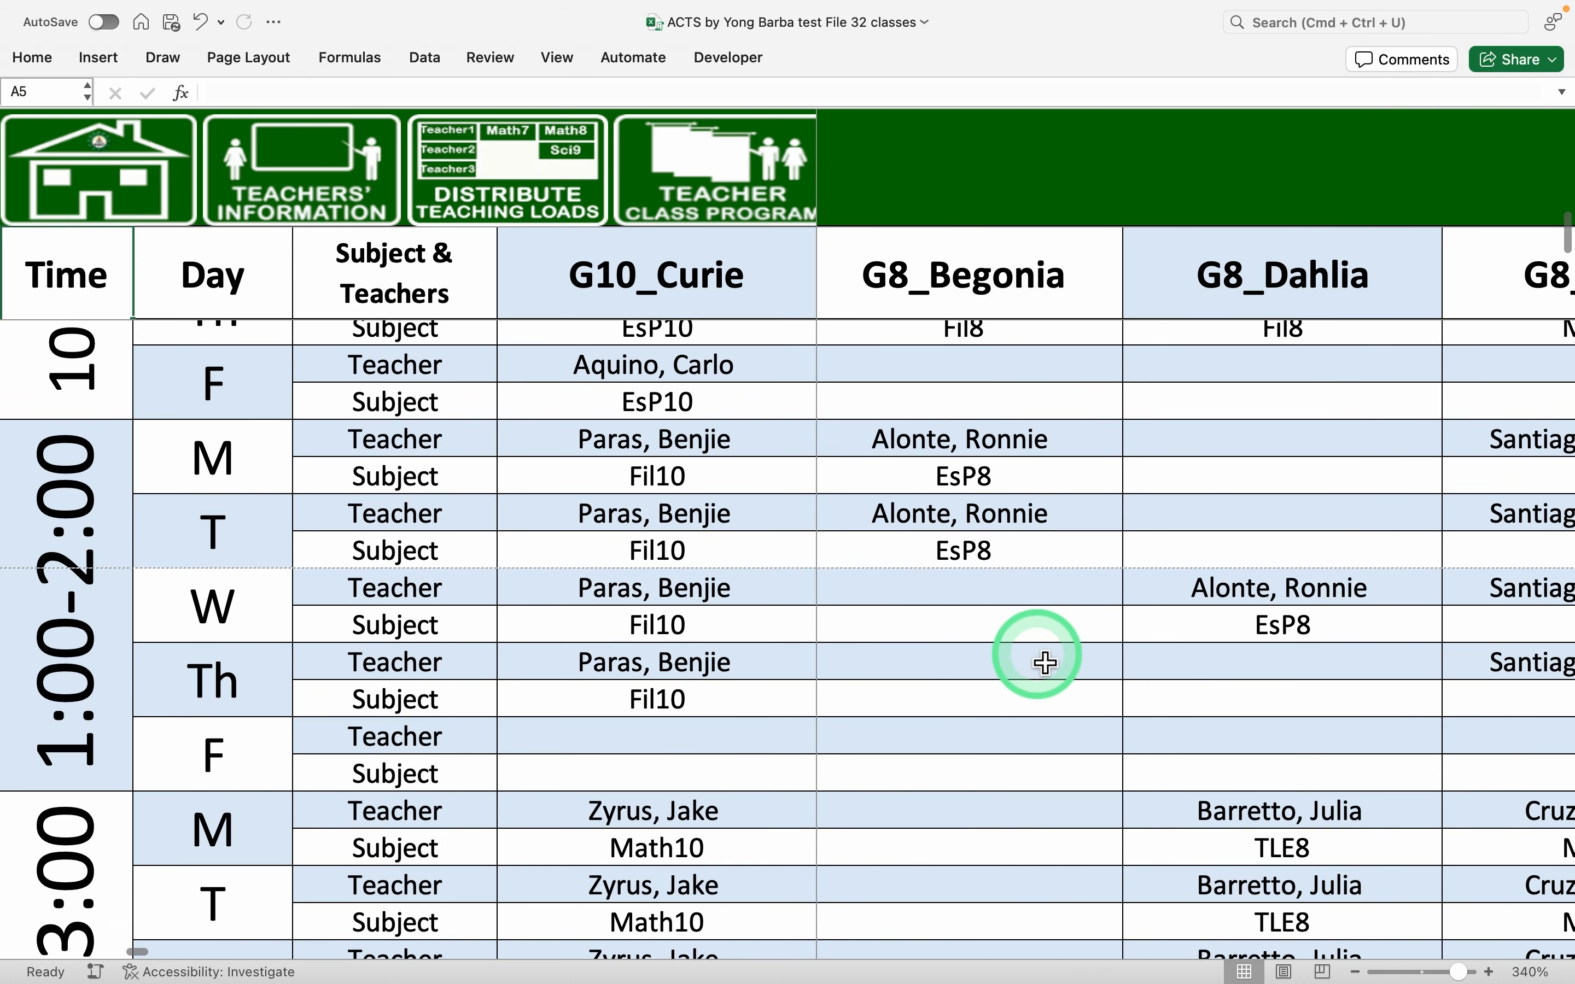
pyautogui.scroll(2, 1045, 663)
pyautogui.scroll(-6, 1045, 663)
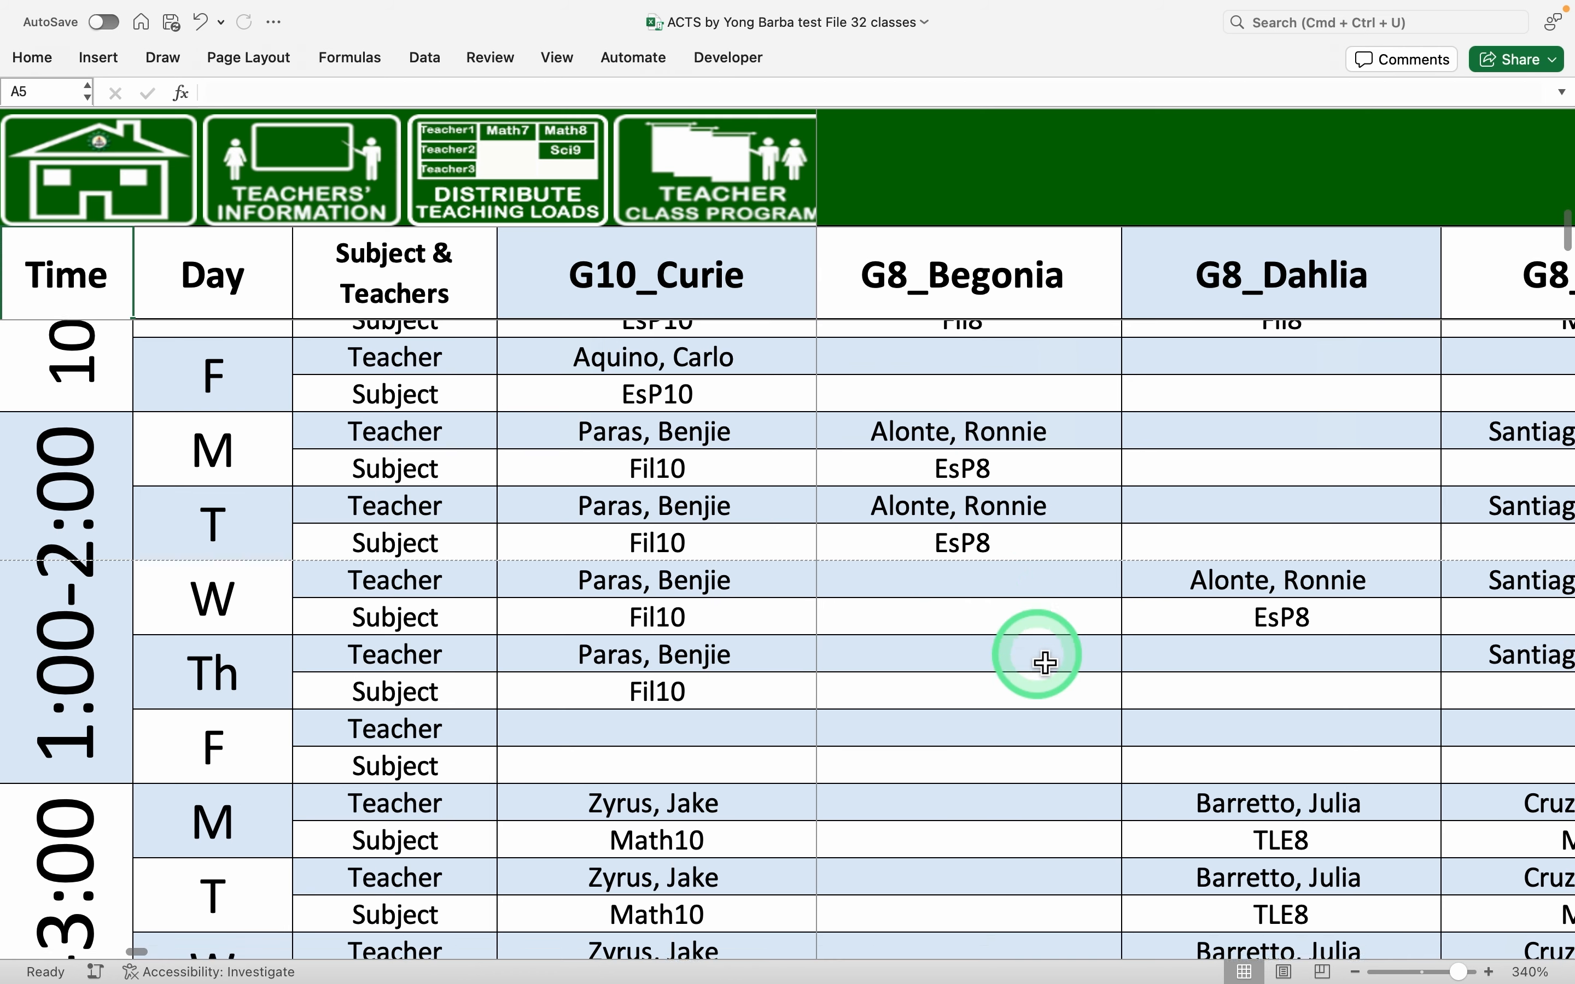
pyautogui.scroll(-2, 1046, 663)
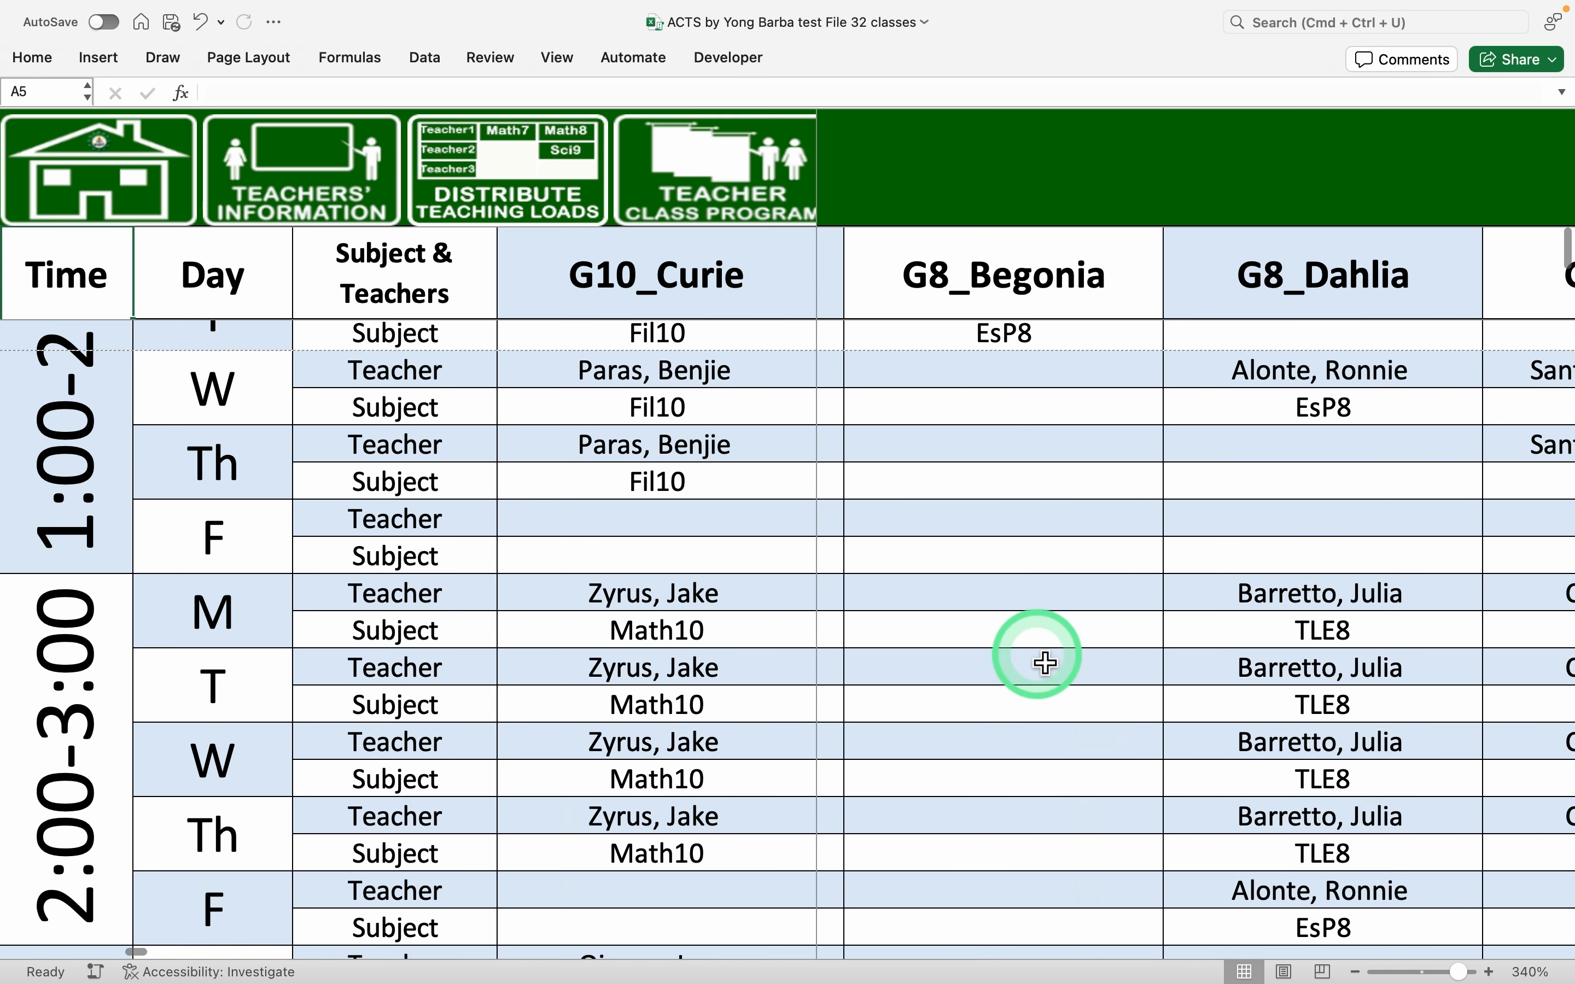
pyautogui.scroll(5, 1045, 663)
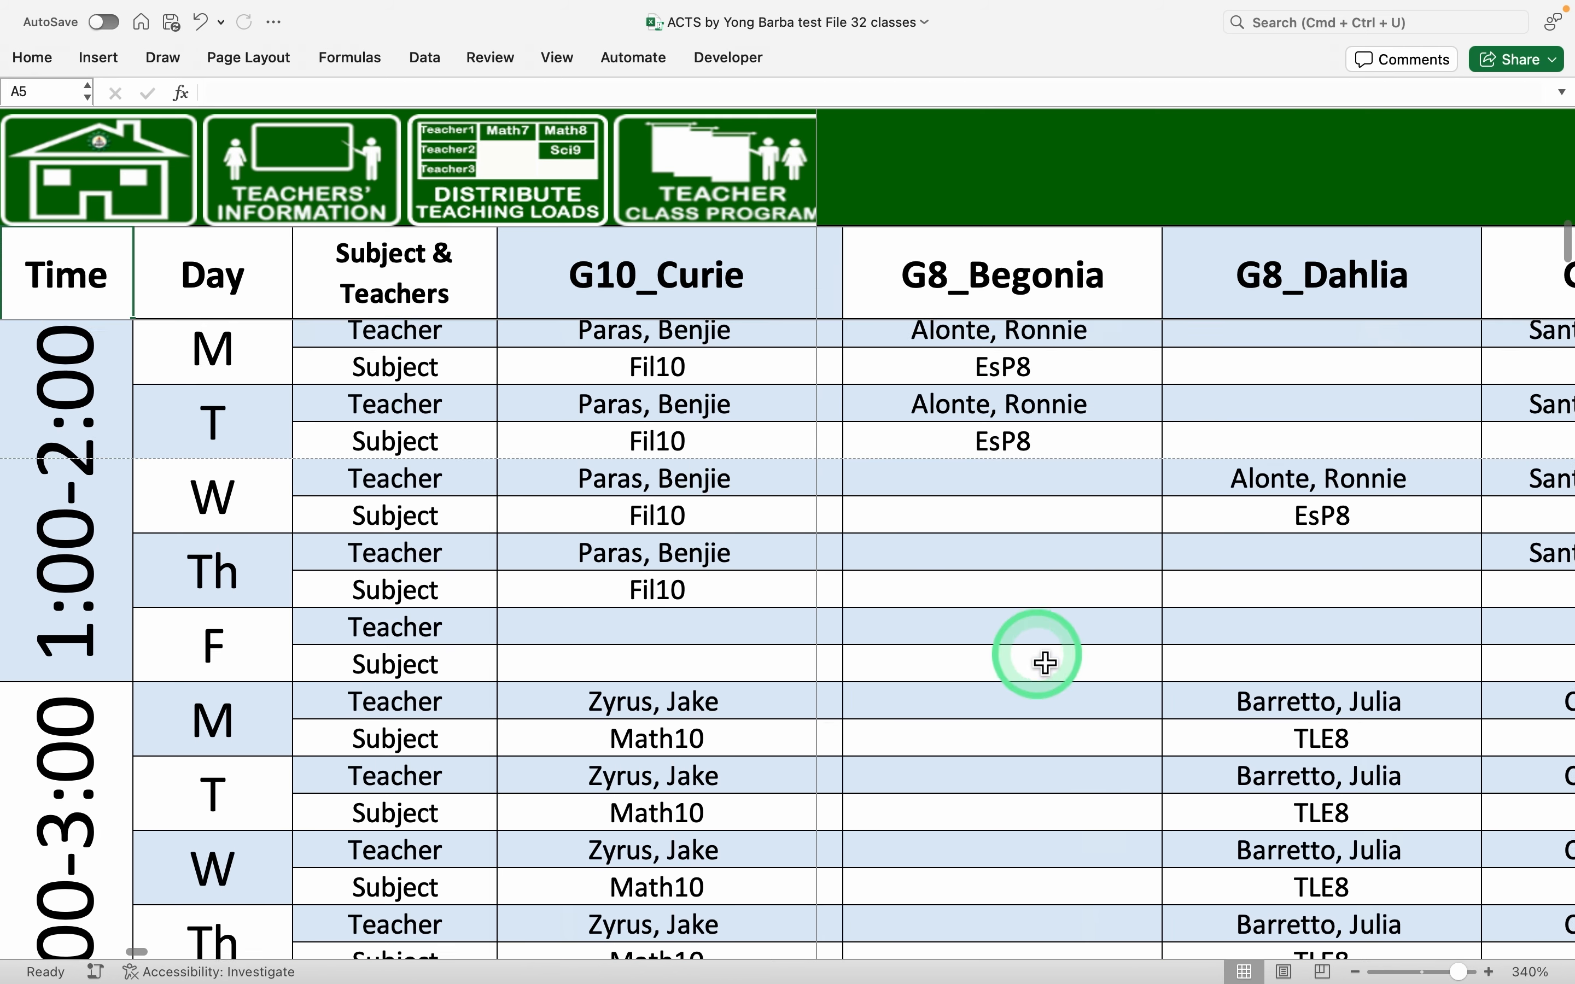
pyautogui.scroll(-1, 1046, 663)
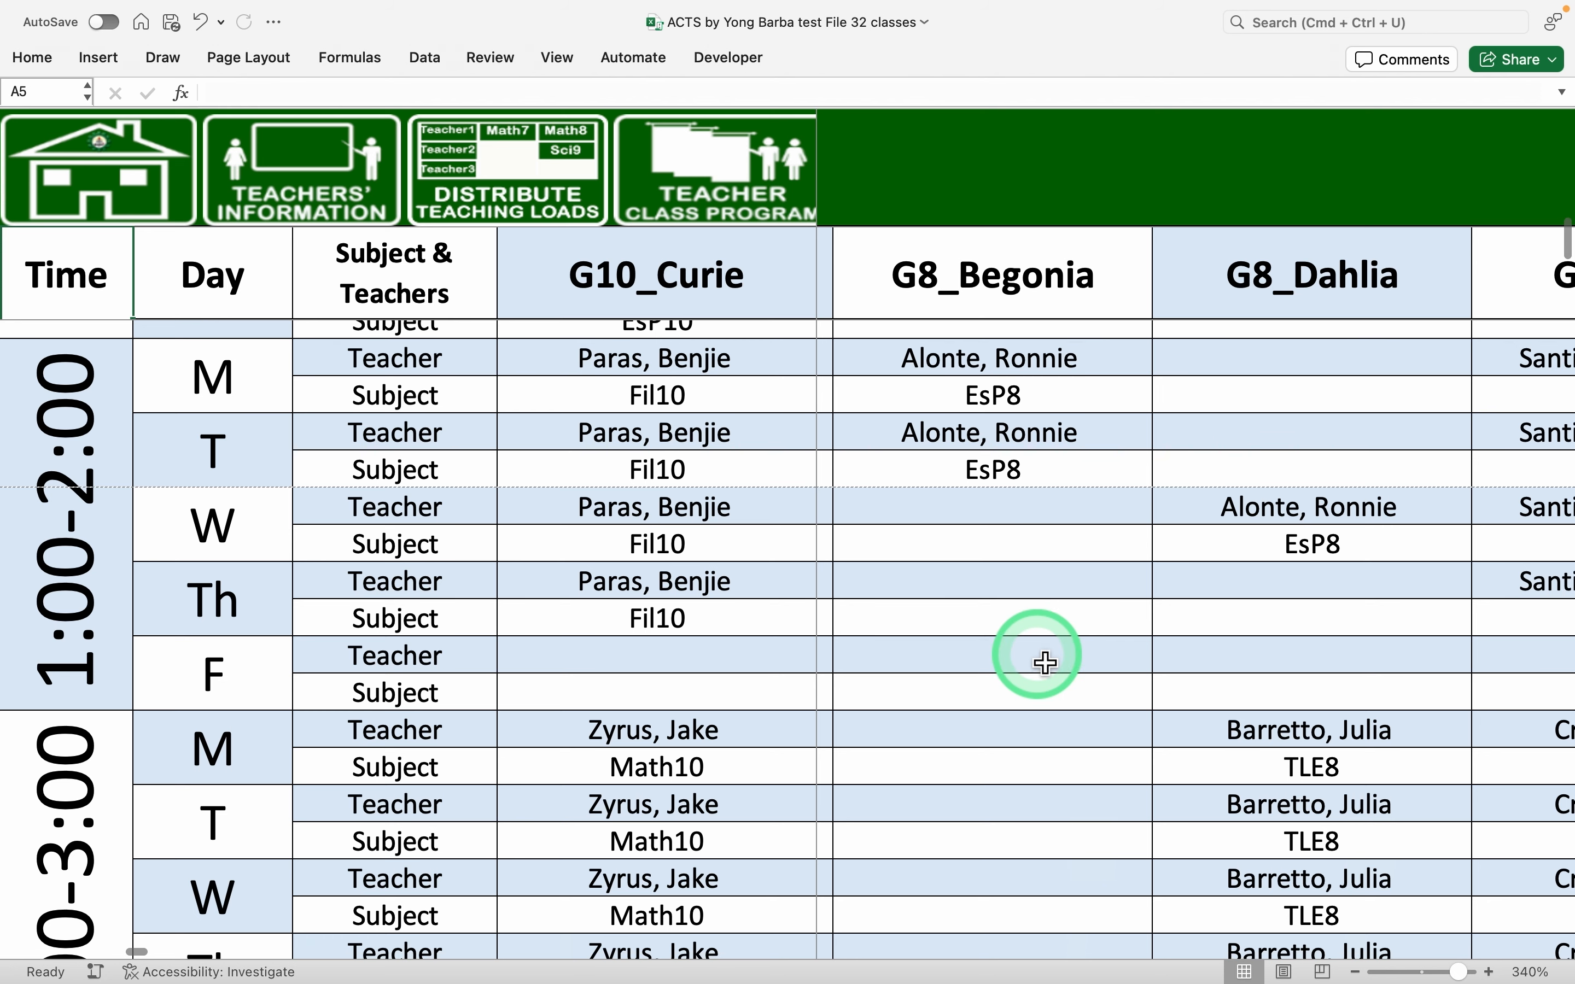
# Plot the G8_Sunflower adviser with subject AP8 in G8_Begonia's Monday 2:00-3:00 slot
pyautogui.click(715, 211)
pyautogui.click(872, 127)
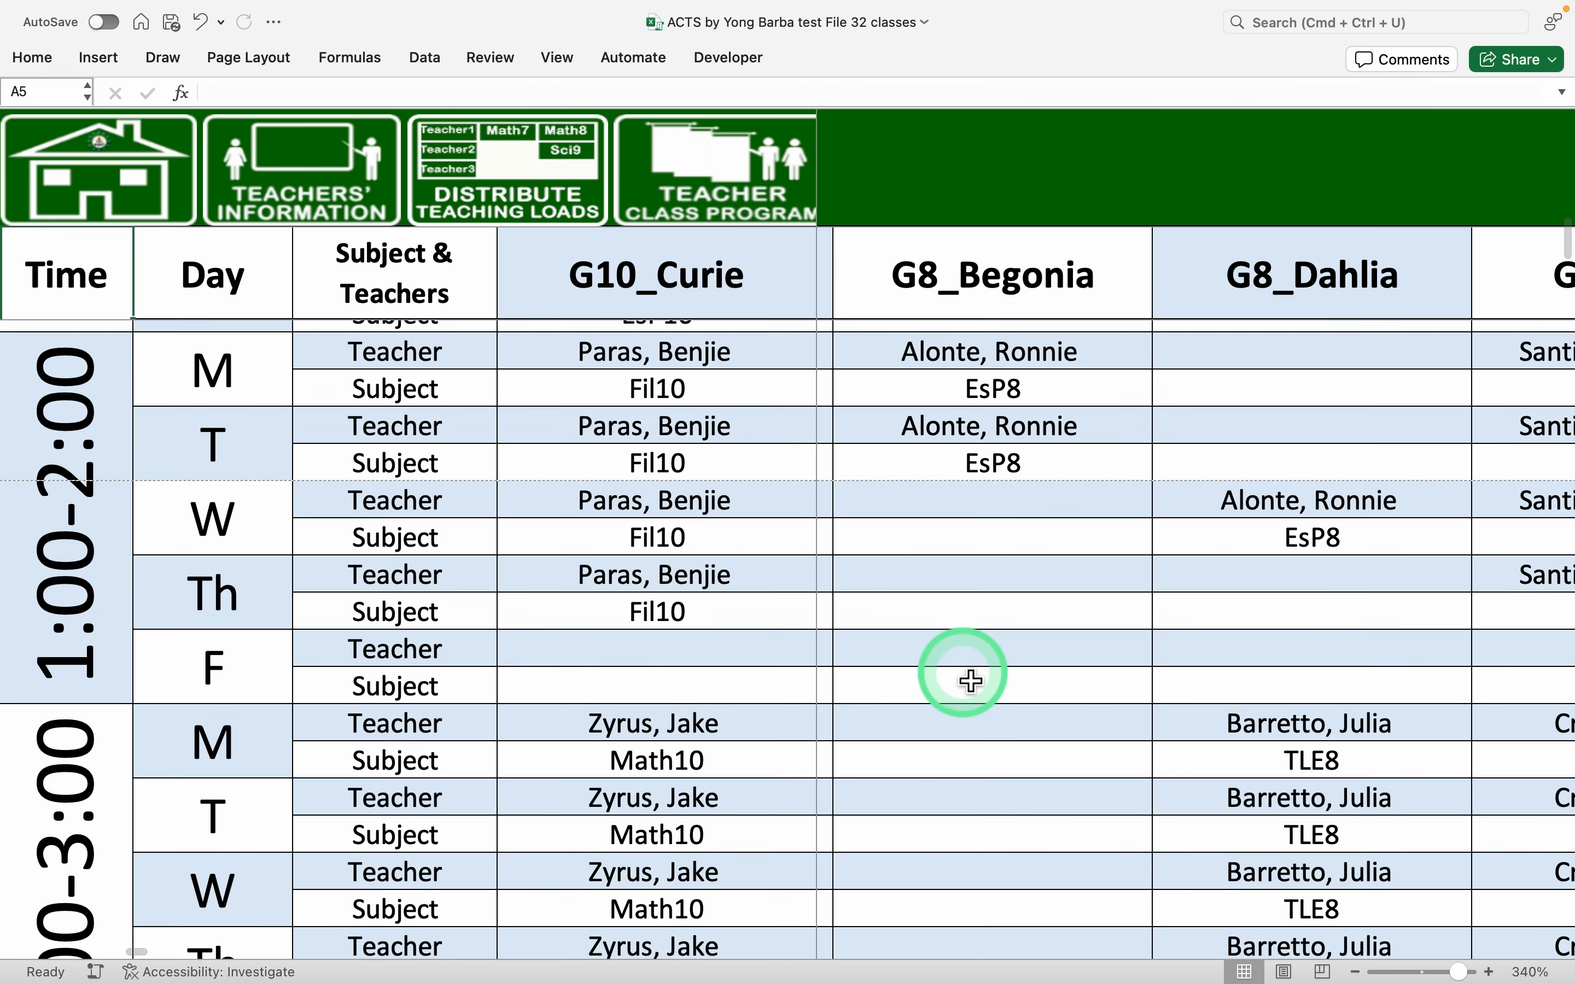
pyautogui.scroll(-4, 969, 677)
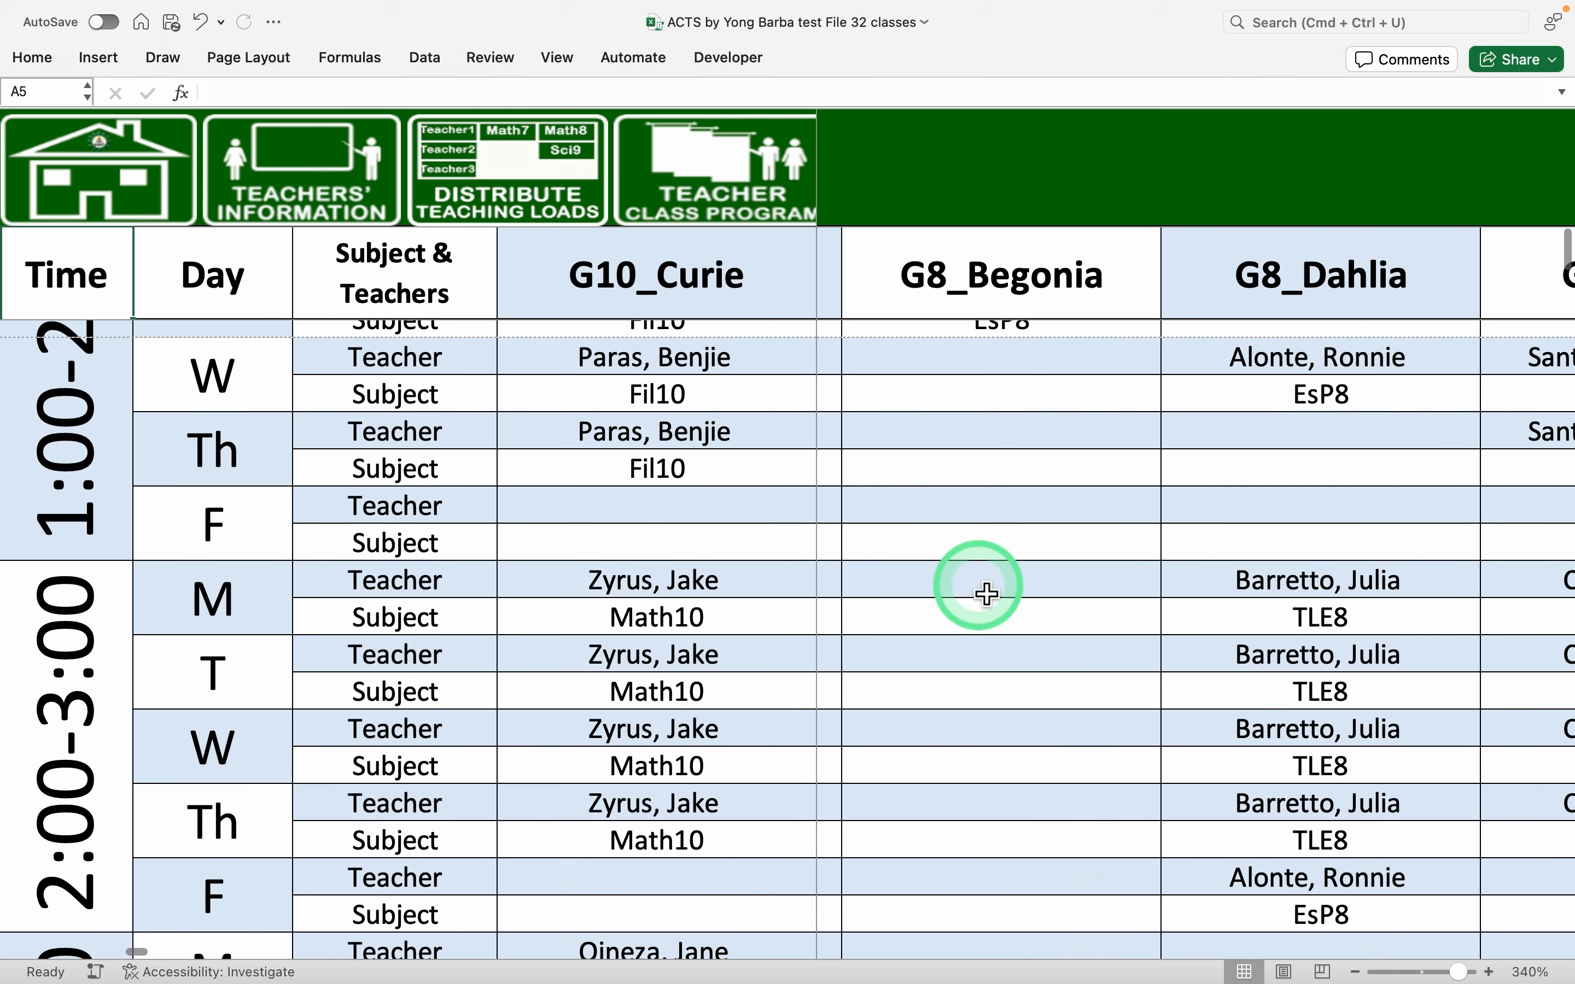
pyautogui.doubleClick(982, 588)
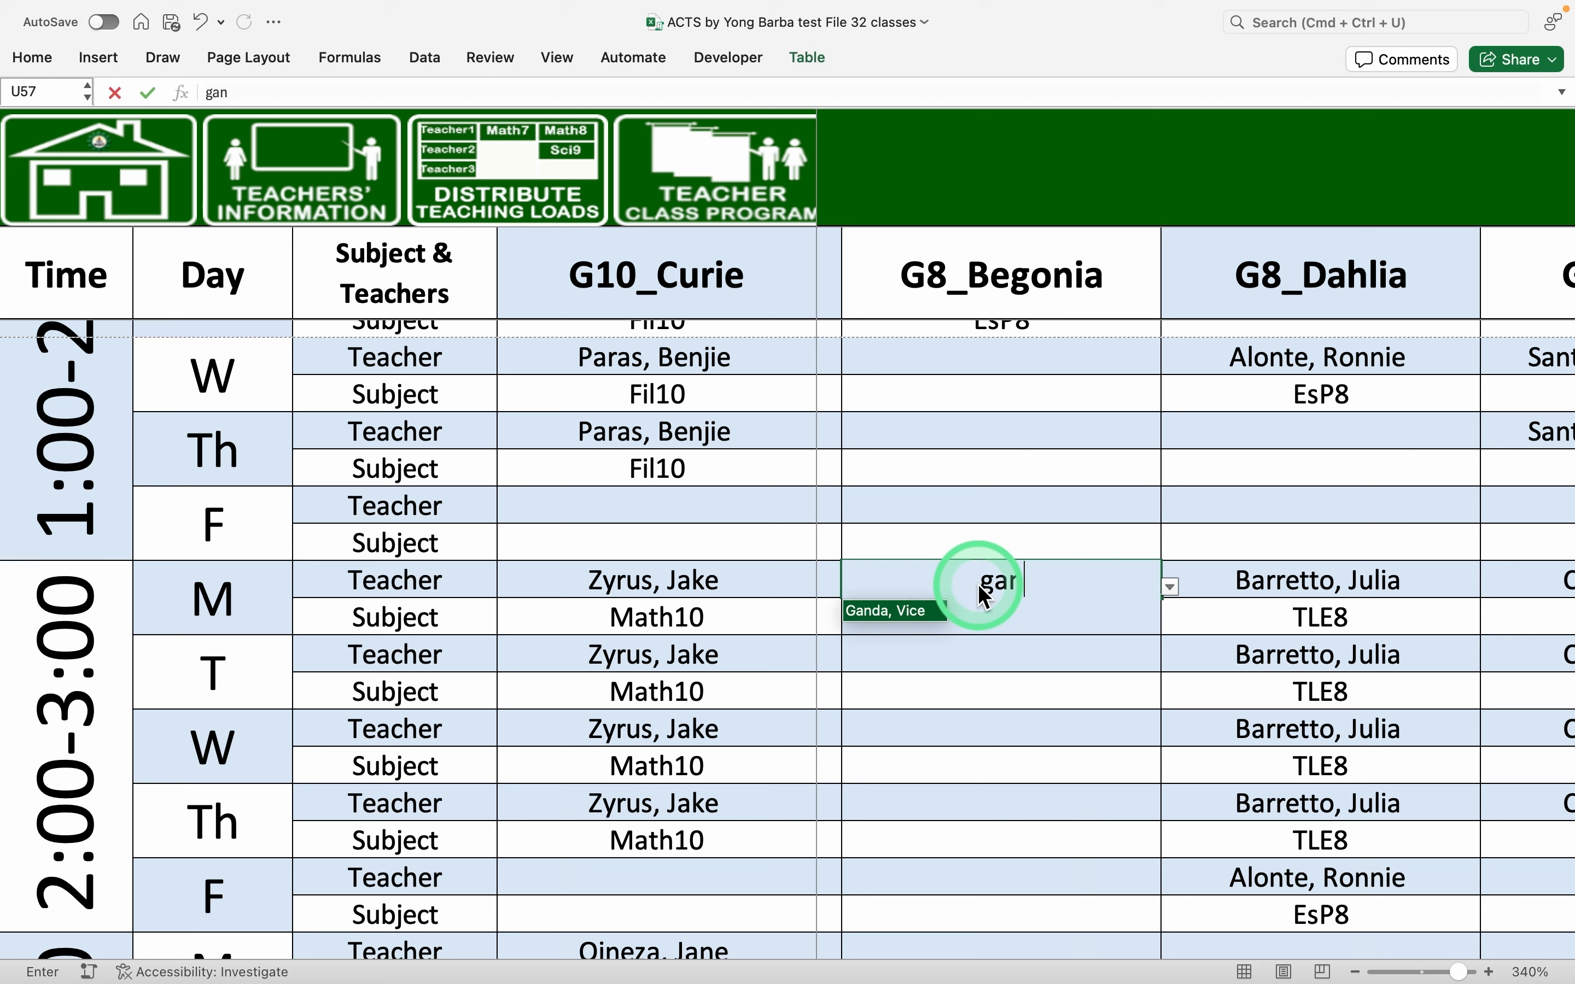
pyautogui.press('Return')
pyautogui.write('AP8')
pyautogui.press('Return')
# Copy the Monday teacher and AP8 entry to G8_Begonia's Tuesday and Wednesday 2:00-3:00 slots
pyautogui.press('Up')
pyautogui.press('Up')
pyautogui.hotkey('shift', 'Down')
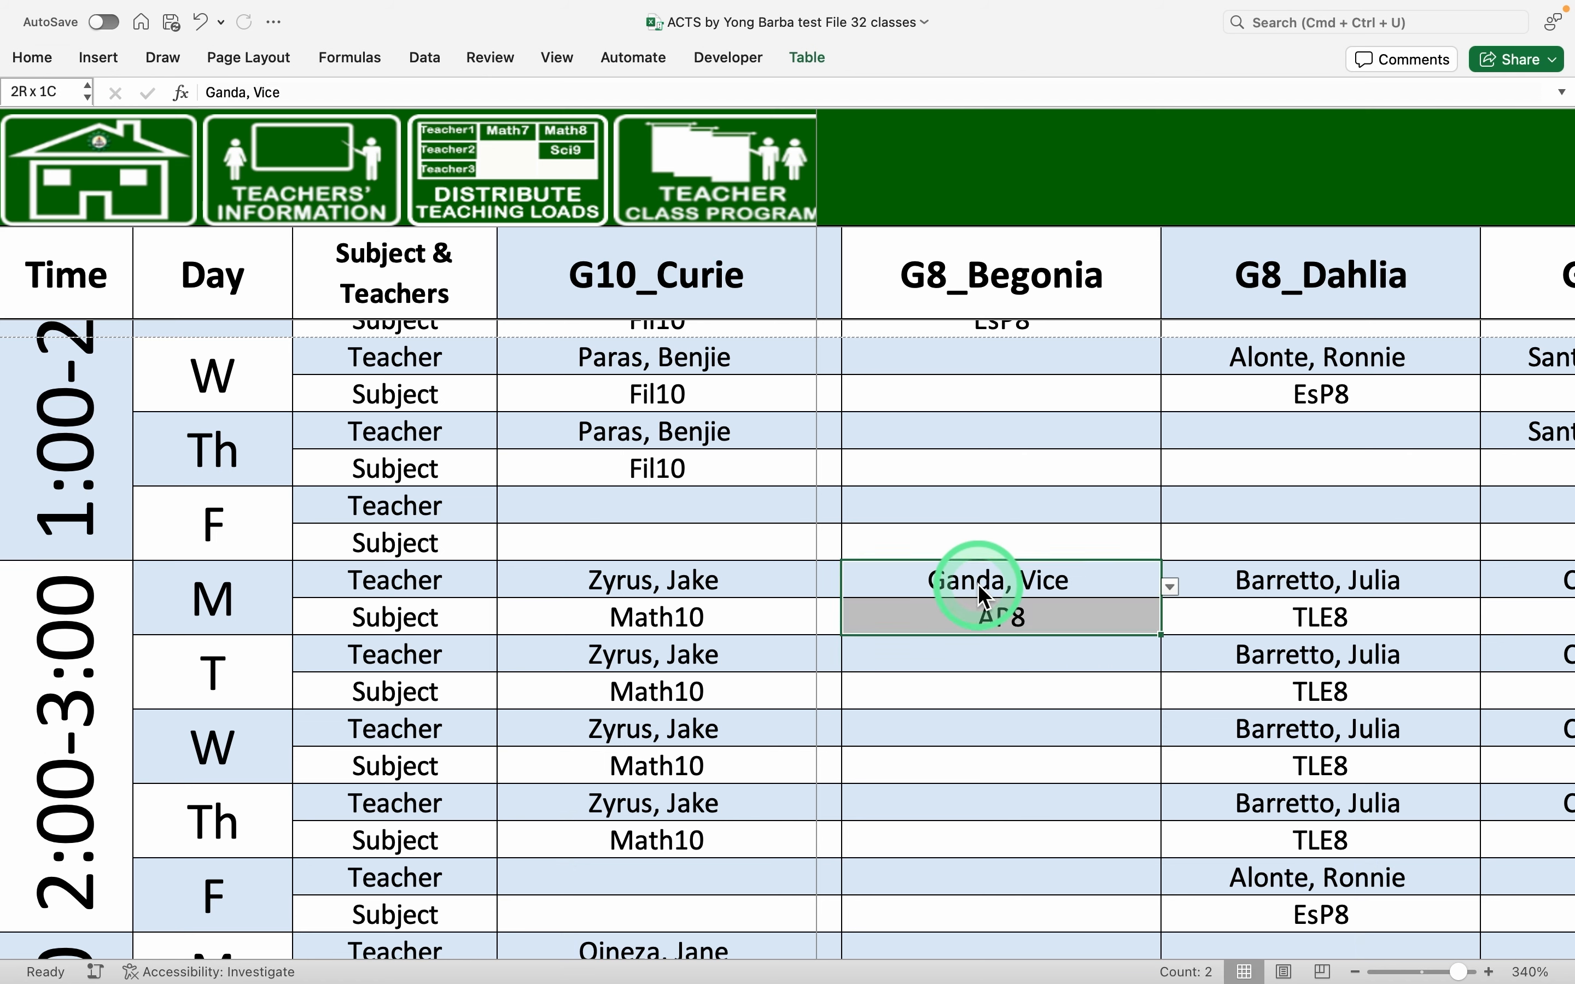
pyautogui.press('super+c')
pyautogui.press('Down')
pyautogui.press('Down')
pyautogui.hotkey('shift', 'Down')
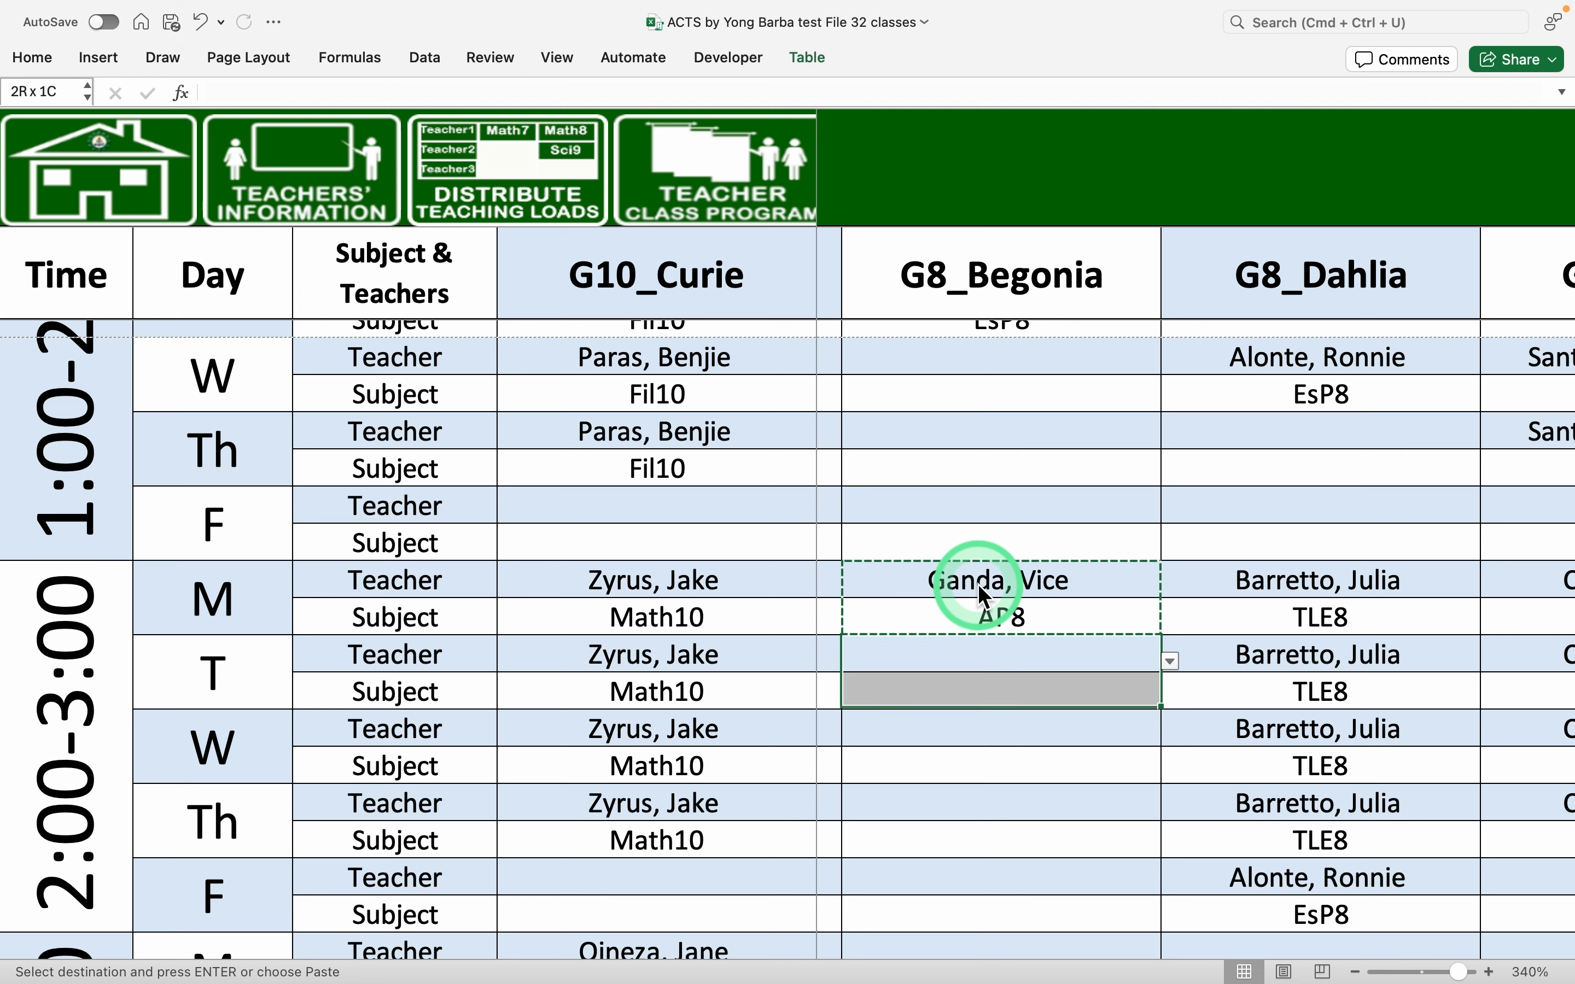
pyautogui.hotkey('shift', 'Down')
pyautogui.hotkey('shift', 'Down')
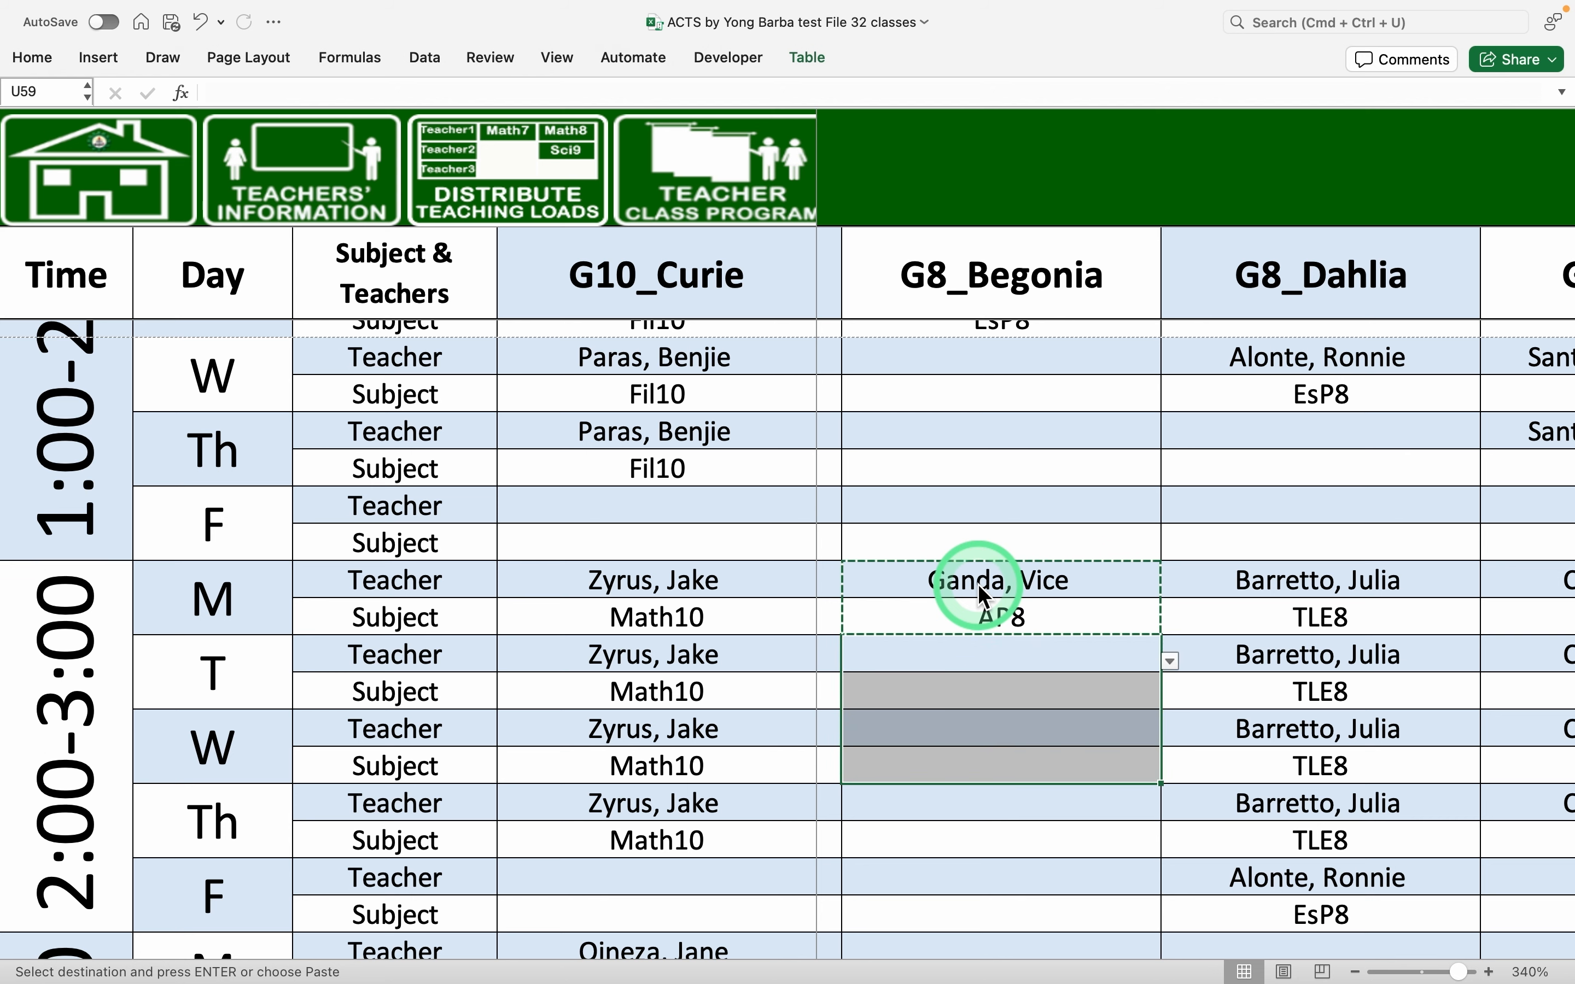
pyautogui.press('super+v')
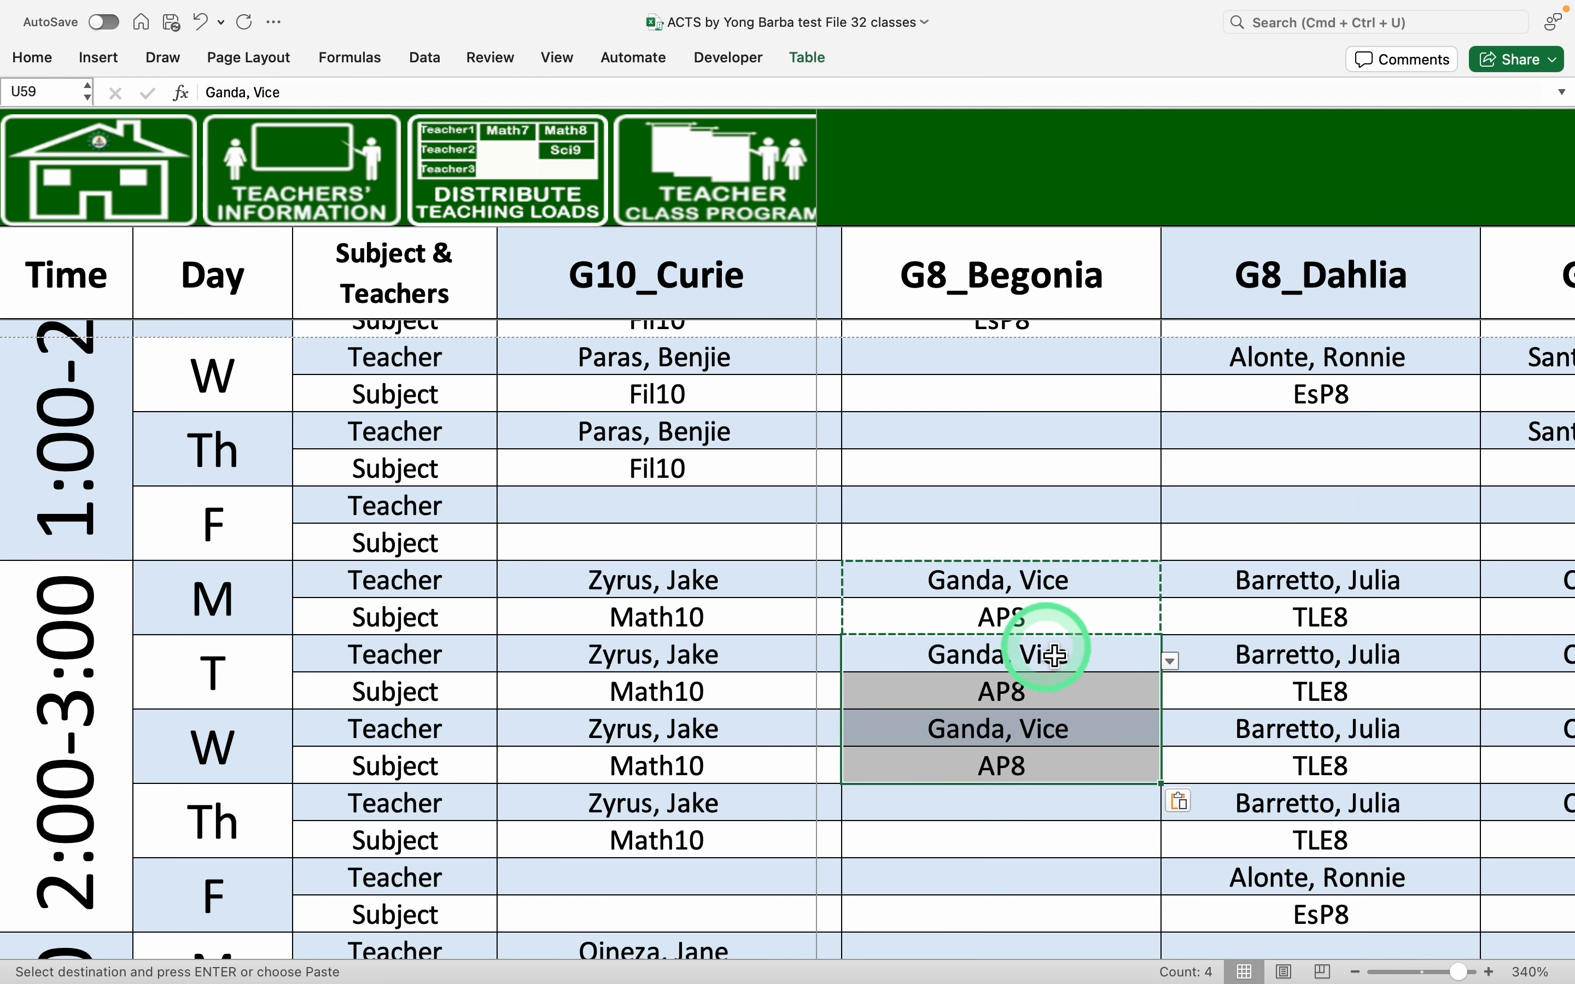
# Paste the copied teacher and AP8 entry into G8_Dahlia's 3:00-4:00 slots for Monday, Tuesday and Wednesday
pyautogui.scroll(2, 1146, 605)
pyautogui.hscroll(1, 1146, 604)
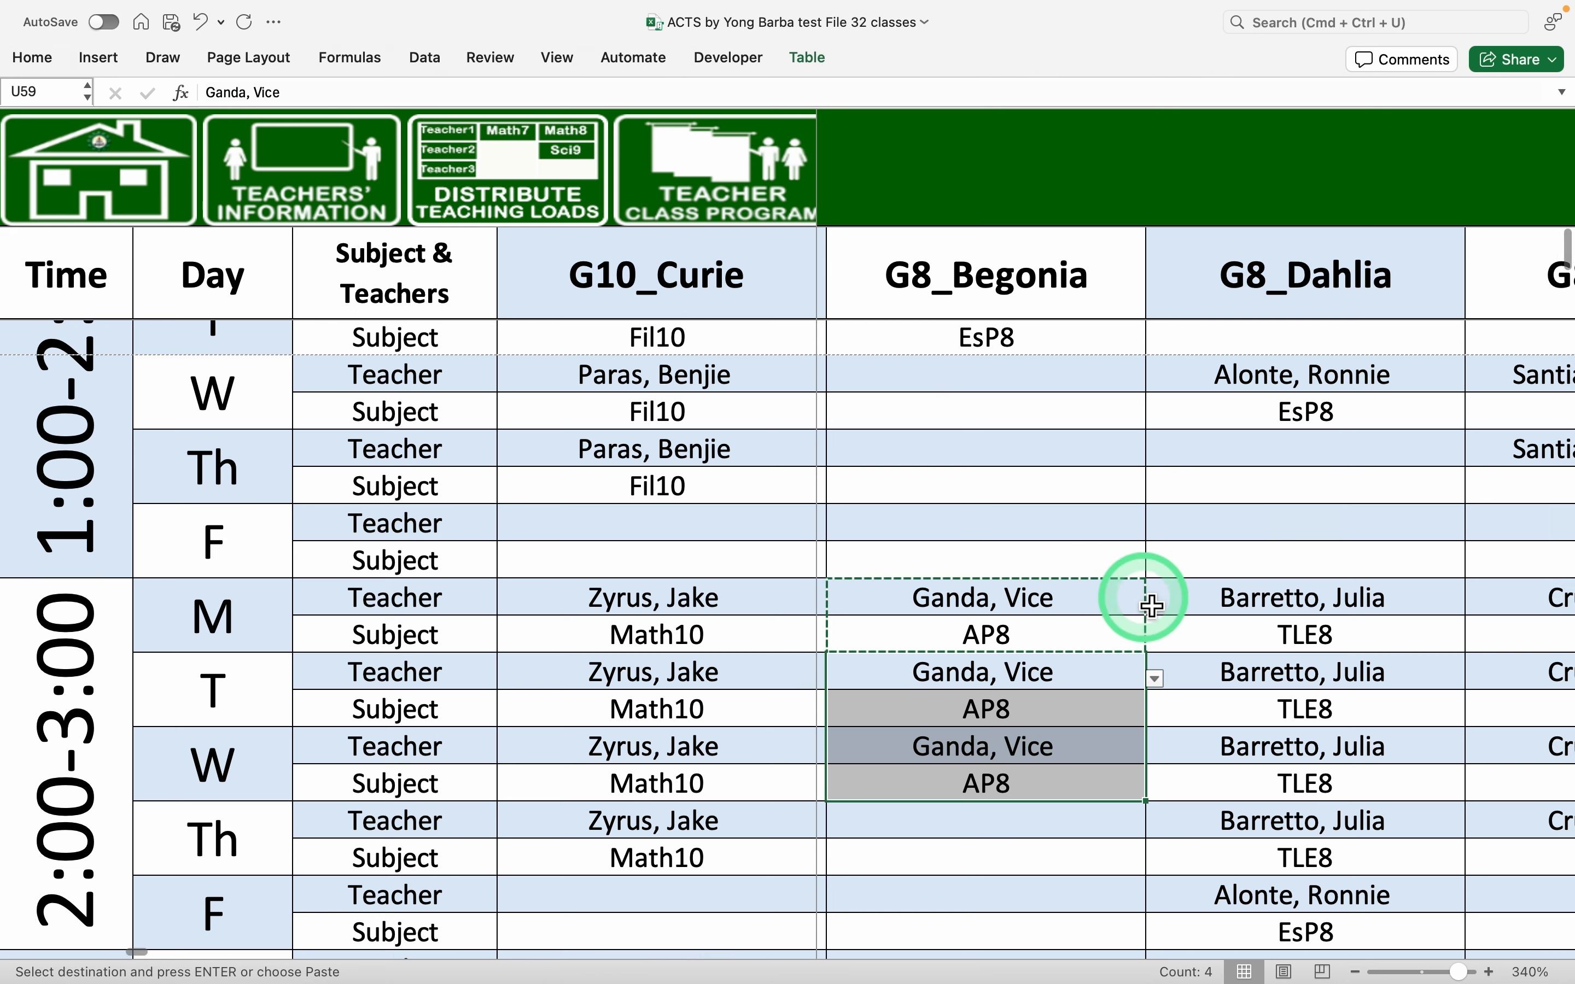
pyautogui.scroll(-8, 1130, 618)
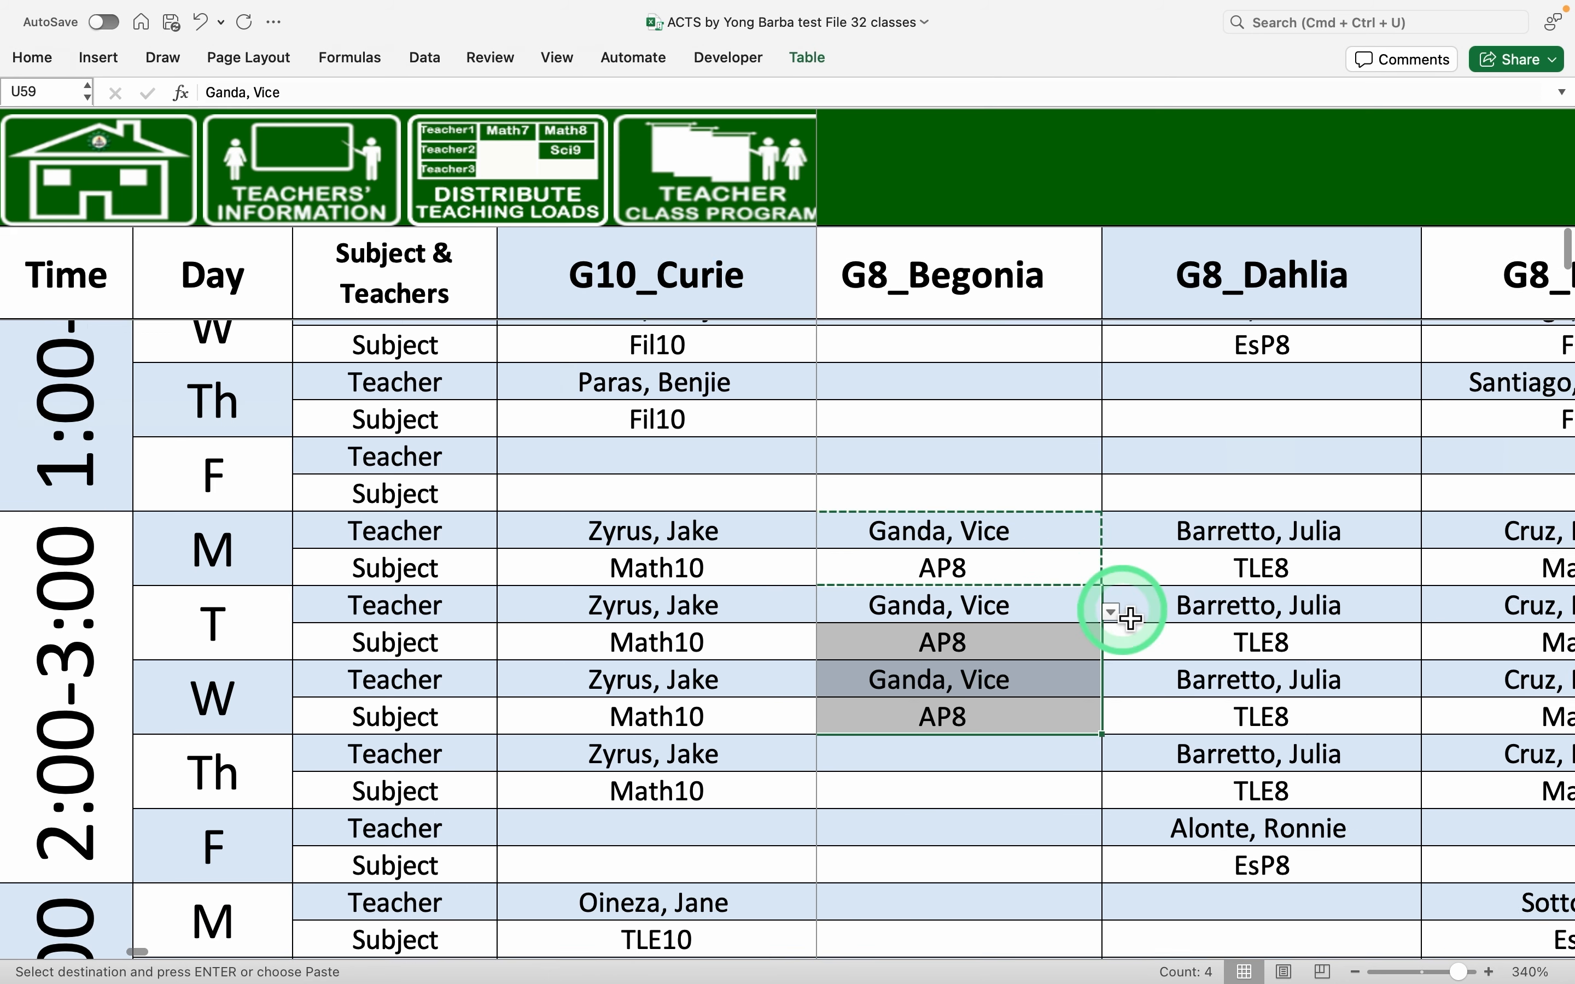
pyautogui.scroll(-4, 1131, 618)
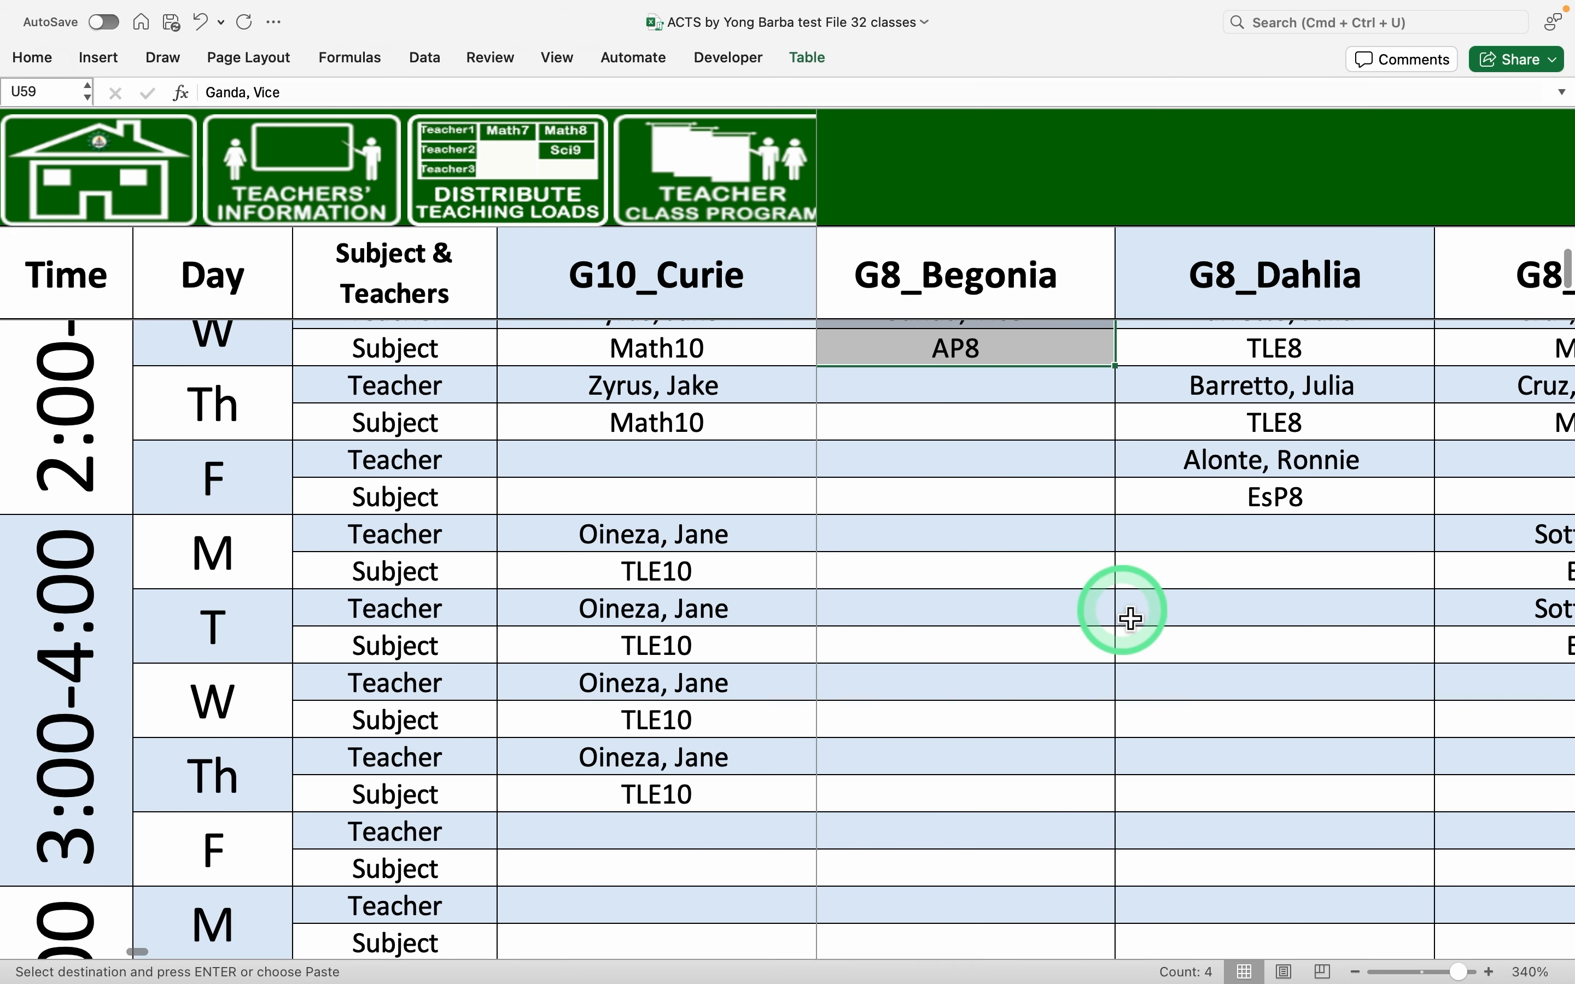
pyautogui.hscroll(1, 1130, 619)
pyautogui.scroll(4, 1131, 618)
pyautogui.hscroll(1, 1130, 618)
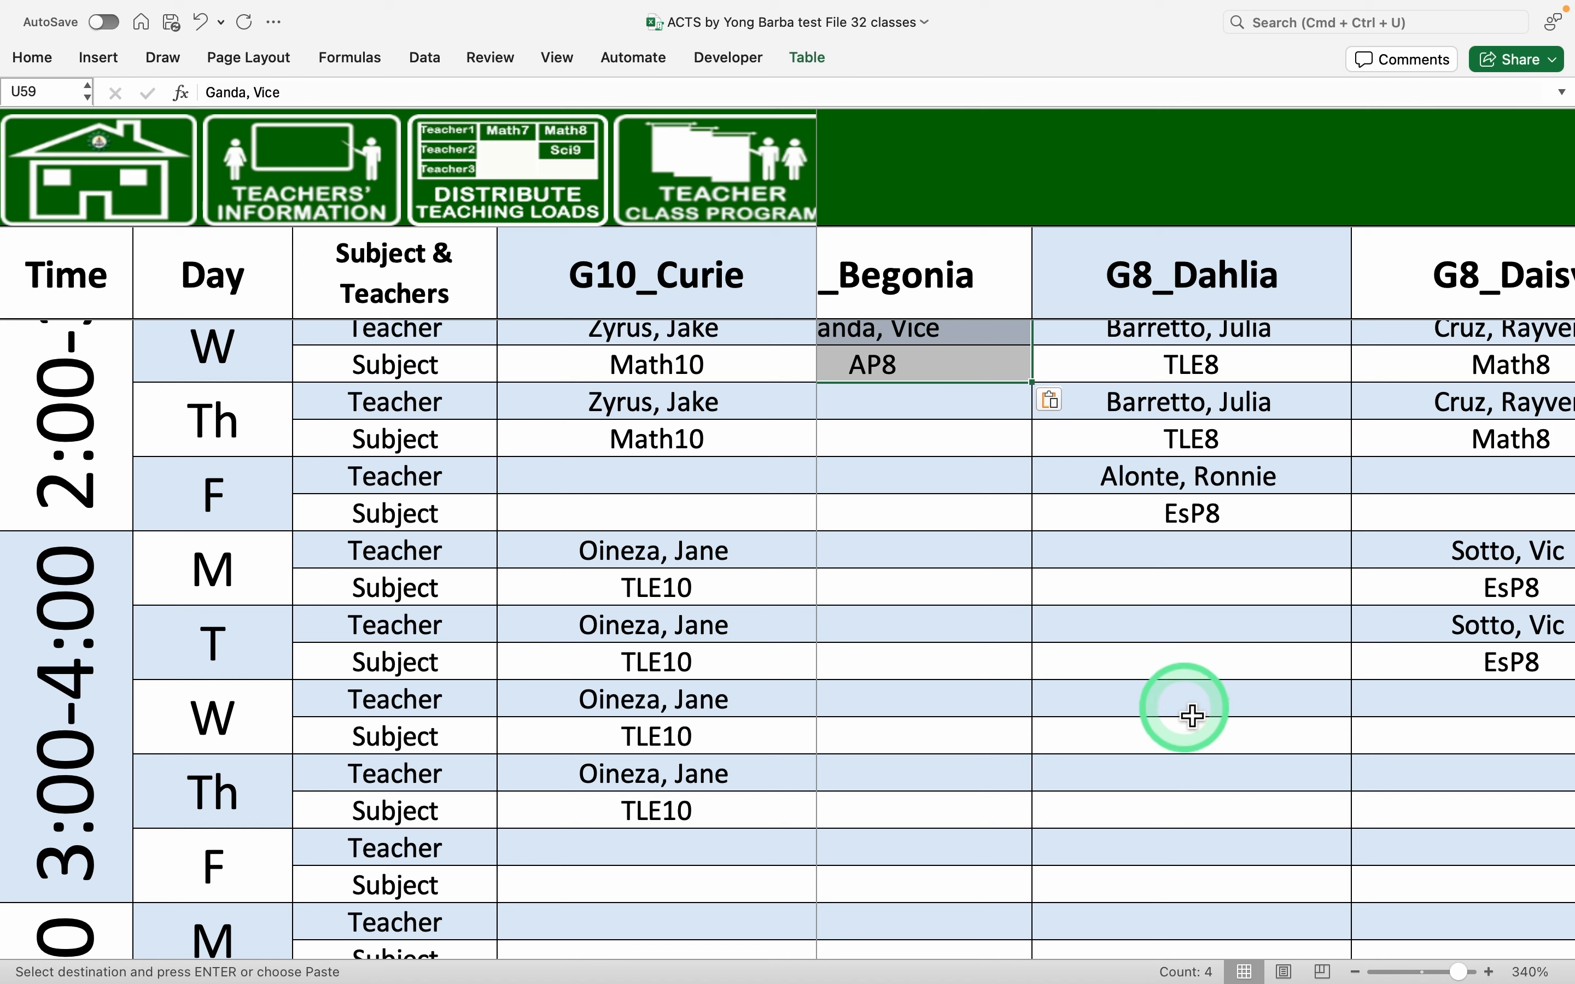
pyautogui.moveTo(1181, 559); pyautogui.dragTo(1184, 743)
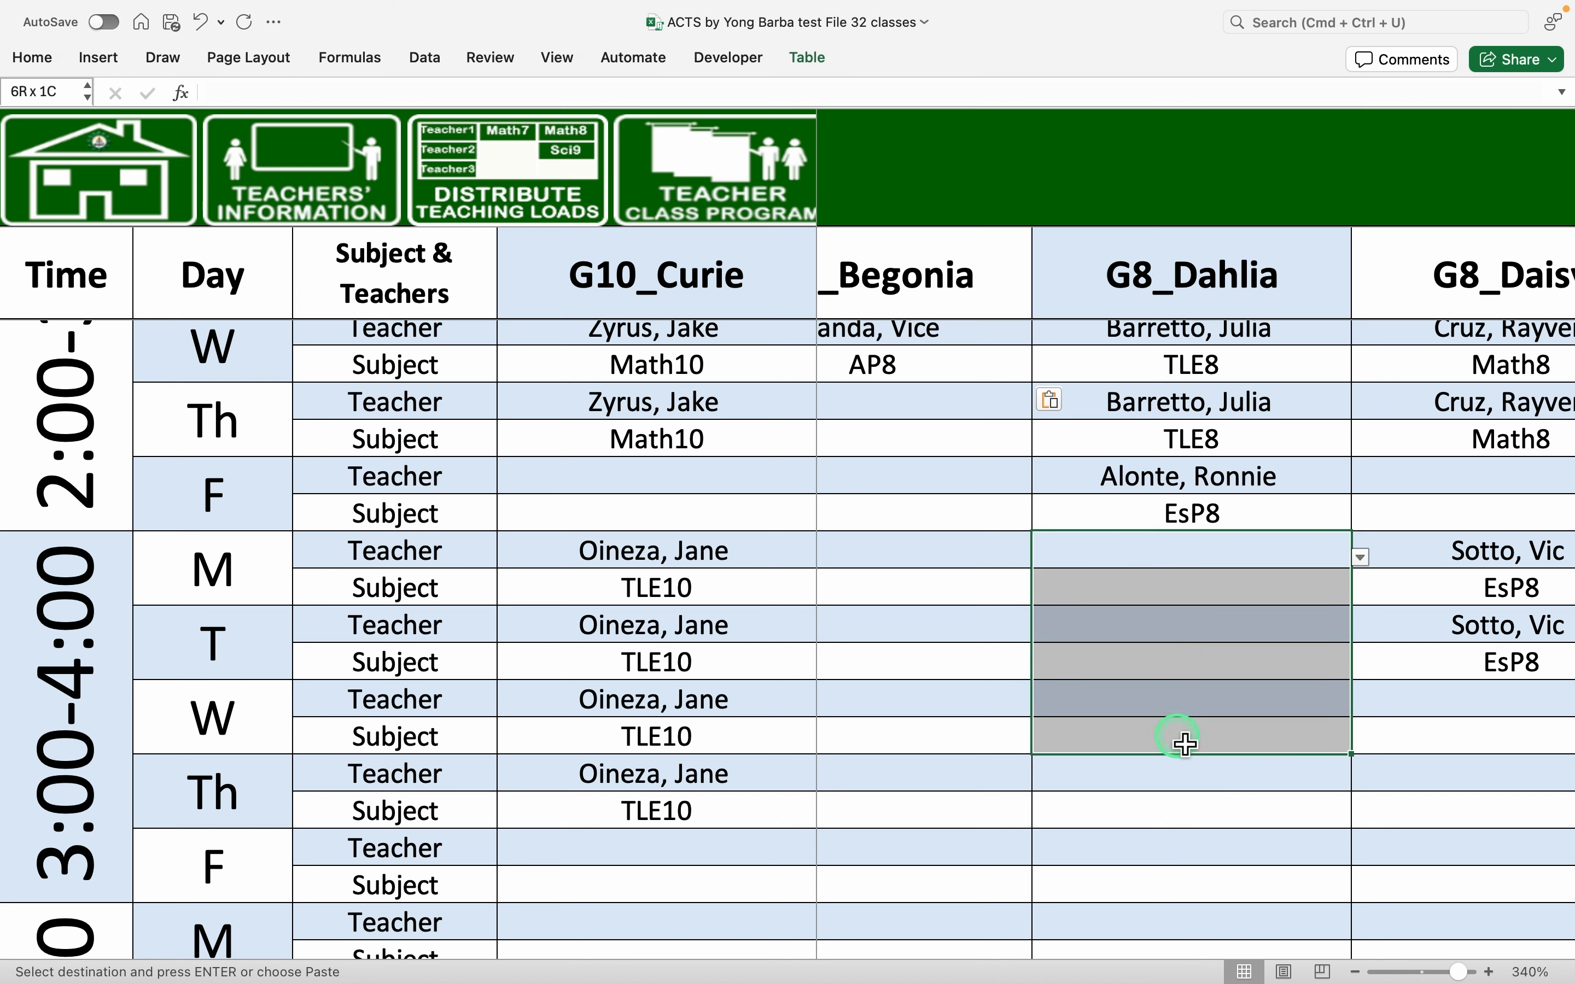
pyautogui.press('super+v')
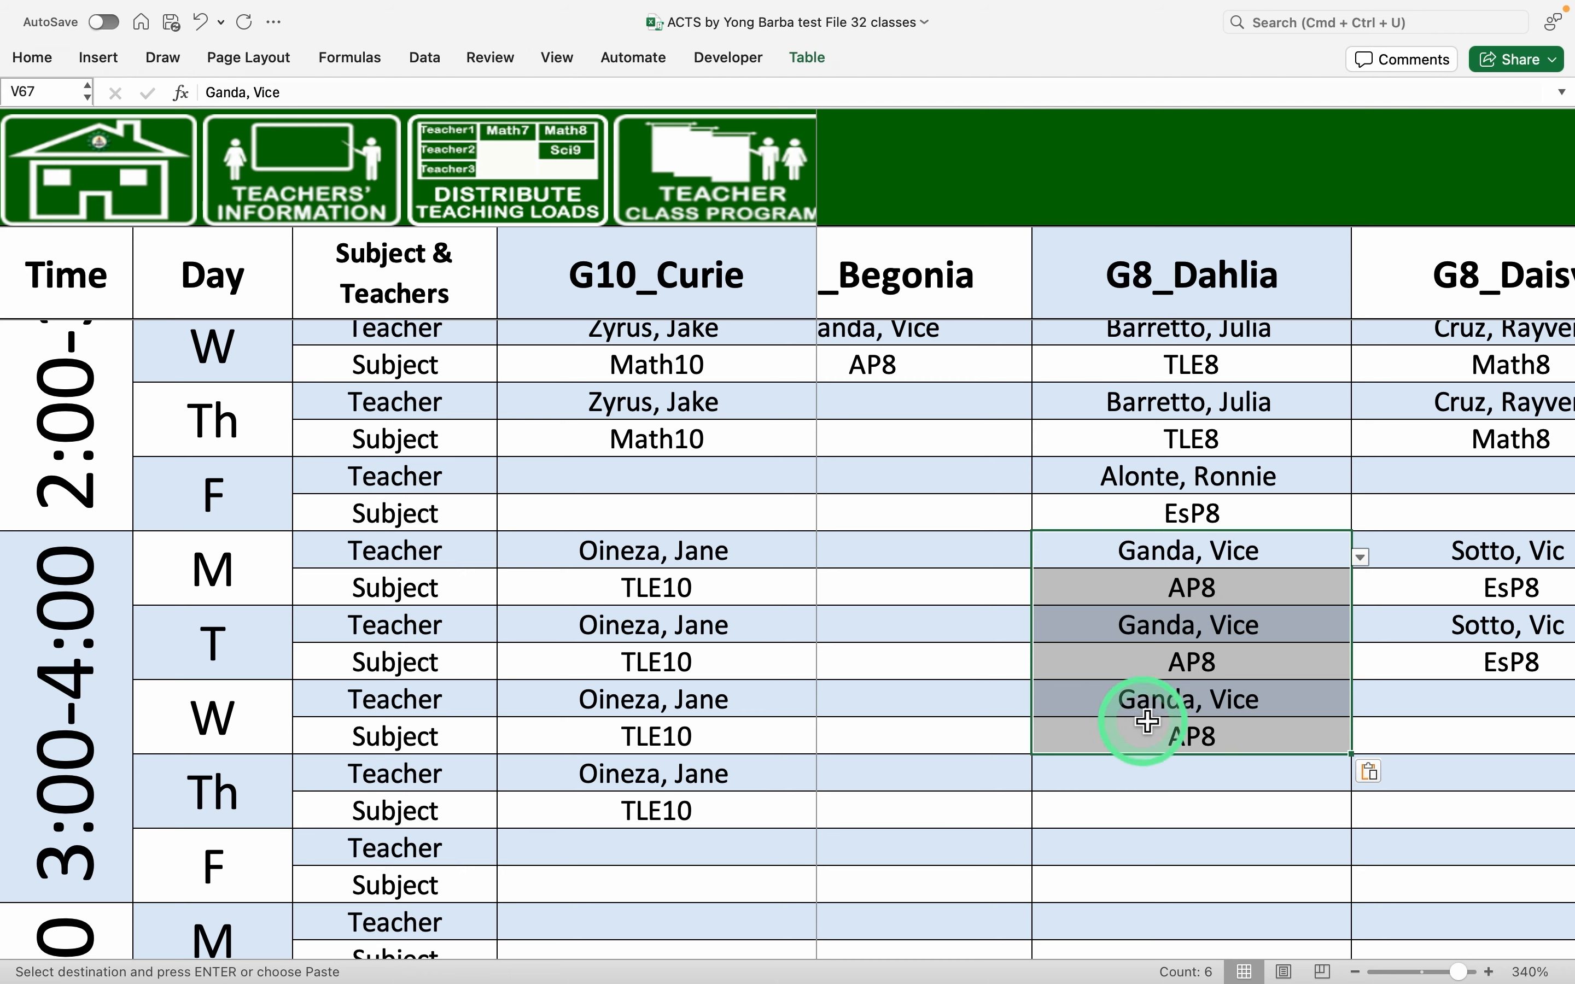
# Check the G8_Sunflower adviser's class program for the plotted AP8 periods and weekly teaching hours
pyautogui.click(737, 188)
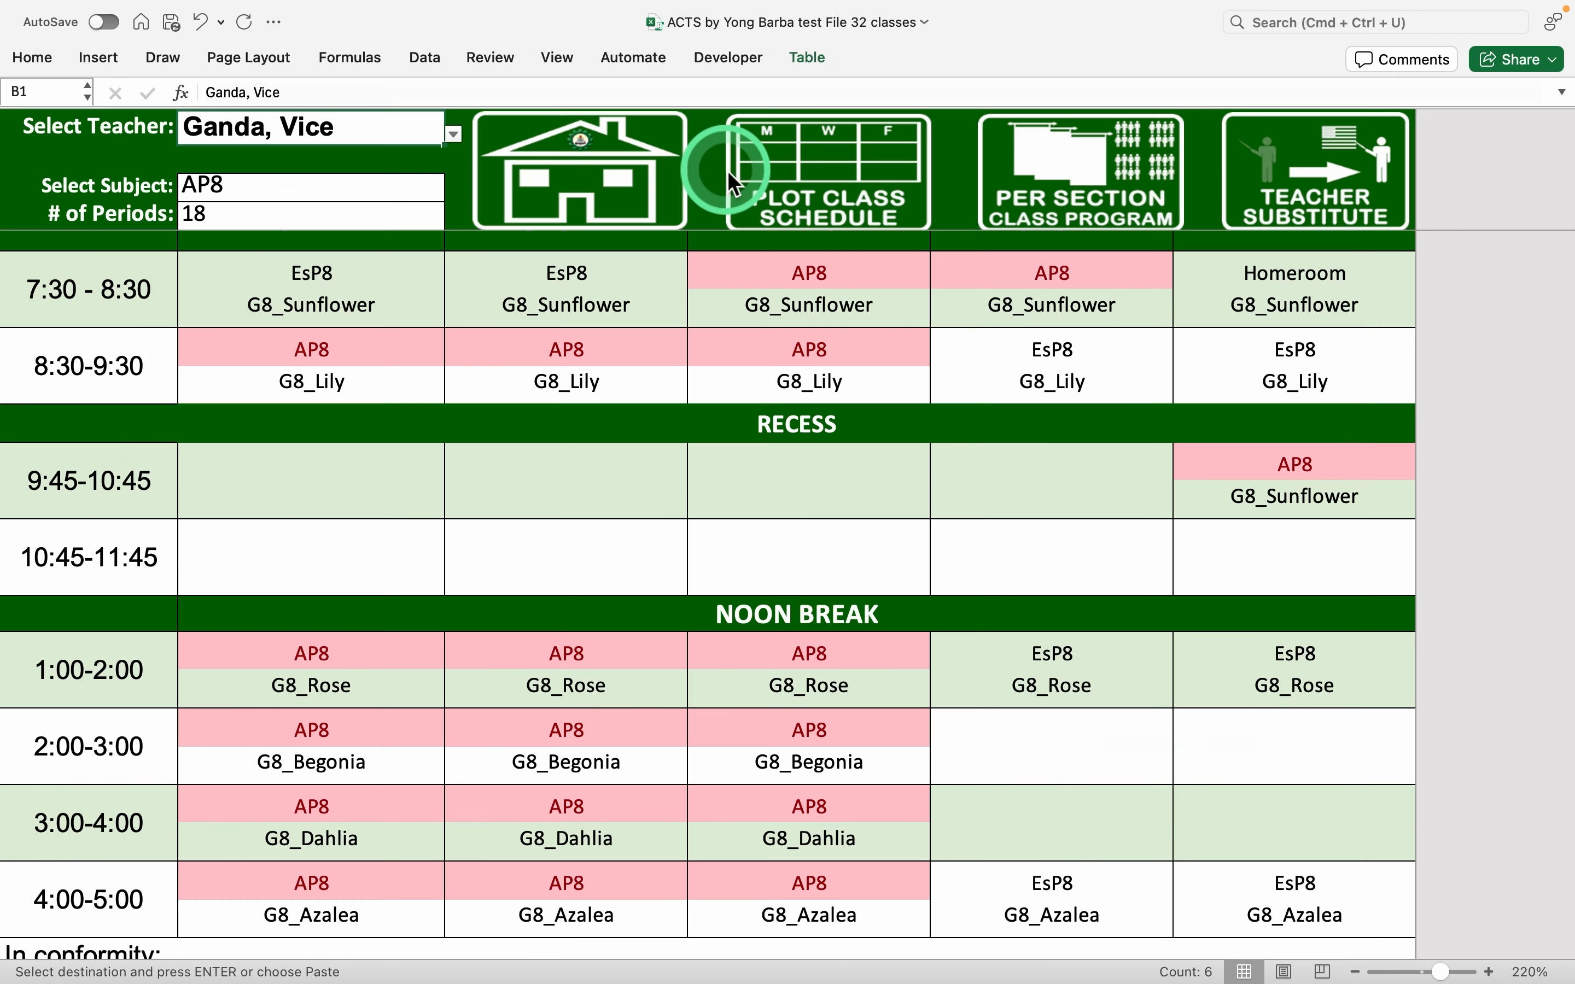
pyautogui.scroll(3, 1204, 377)
pyautogui.scroll(5, 1207, 381)
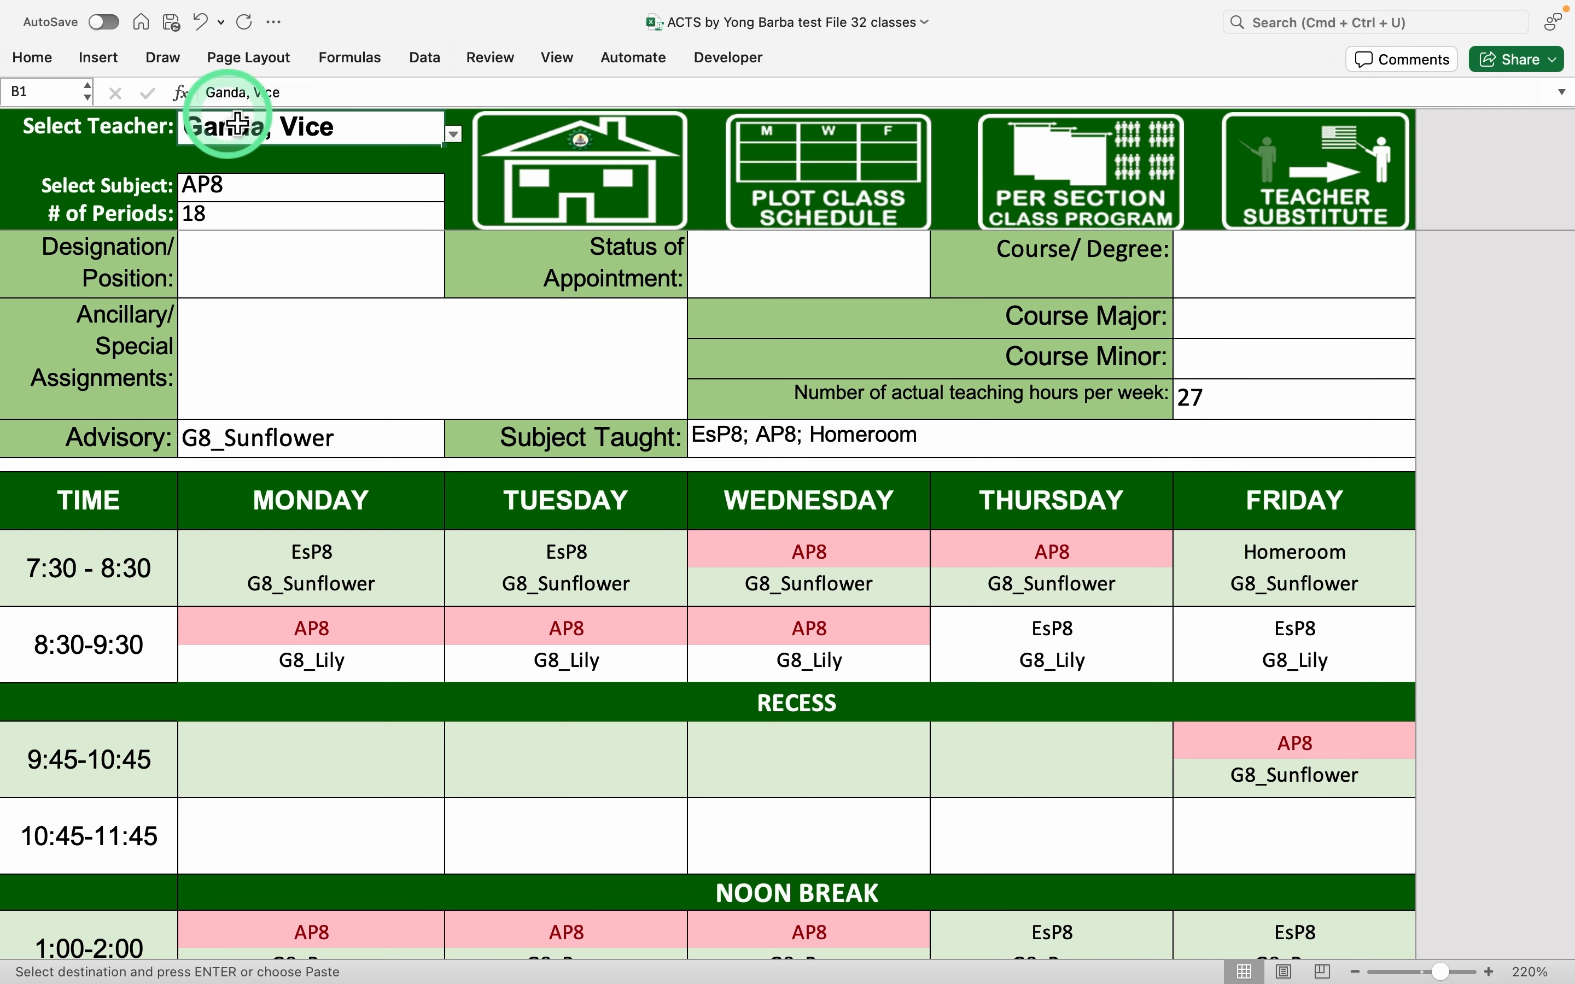
pyautogui.scroll(-5, 1111, 549)
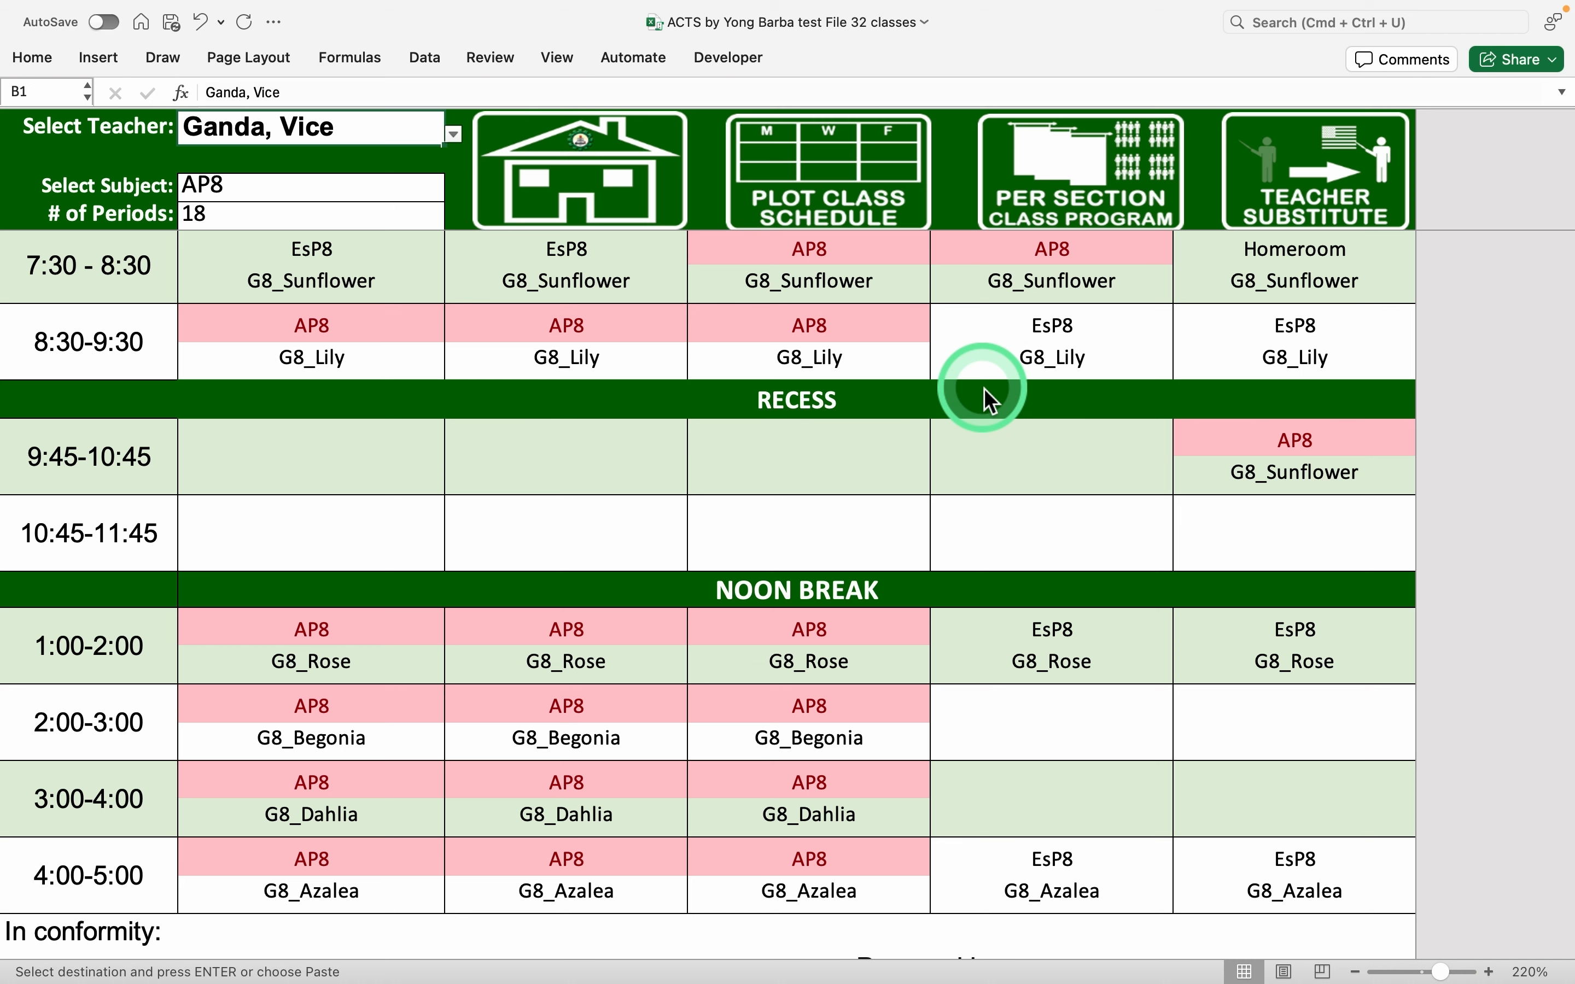
# Return to the class schedule plotting sheet and review G8_Rose's and G8_Sunflower's slots from morning to early afternoon
pyautogui.click(862, 202)
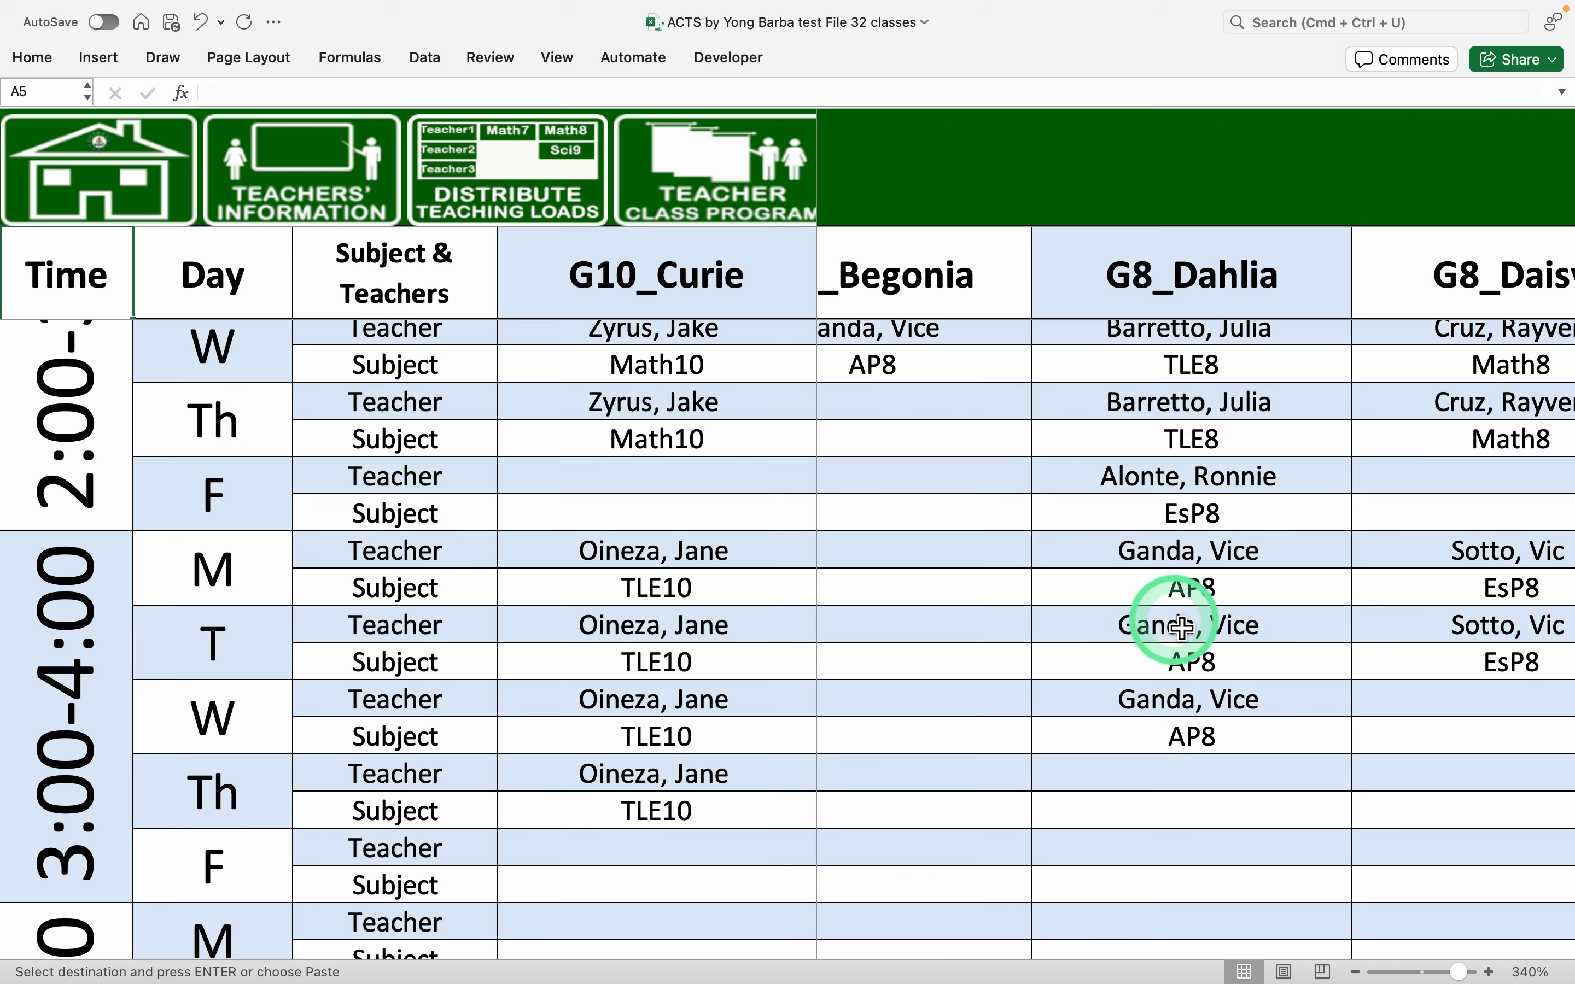
pyautogui.scroll(1, 1181, 626)
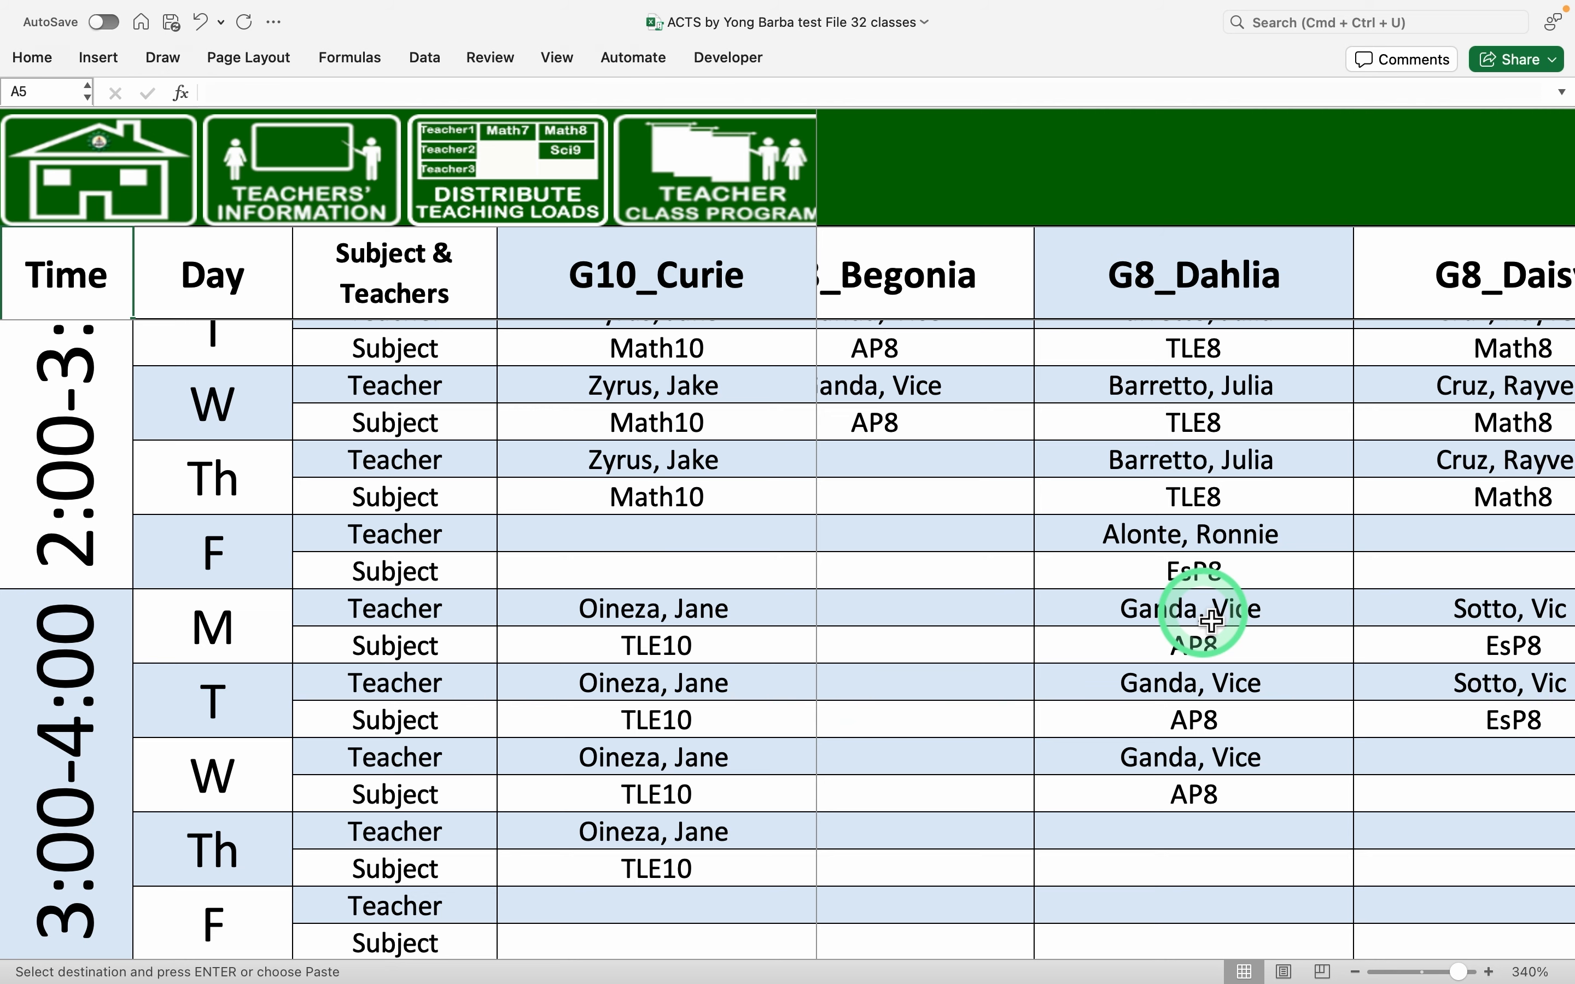
pyautogui.scroll(15, 1211, 622)
pyautogui.hscroll(-2, 1071, 542)
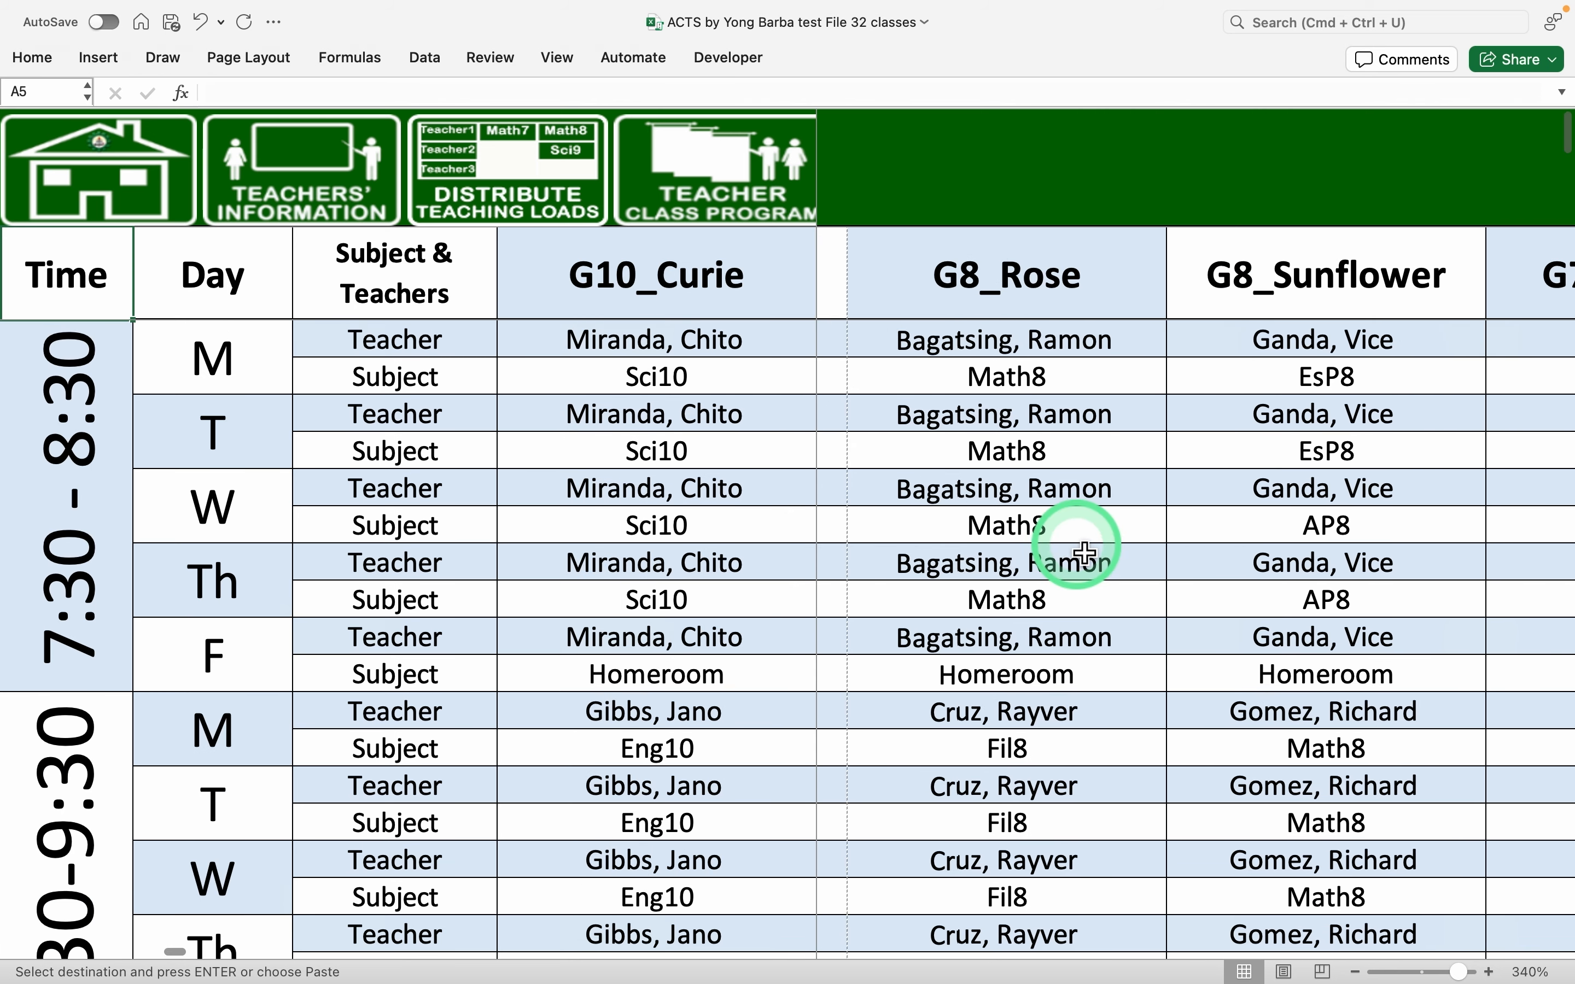
pyautogui.hscroll(-2, 1084, 553)
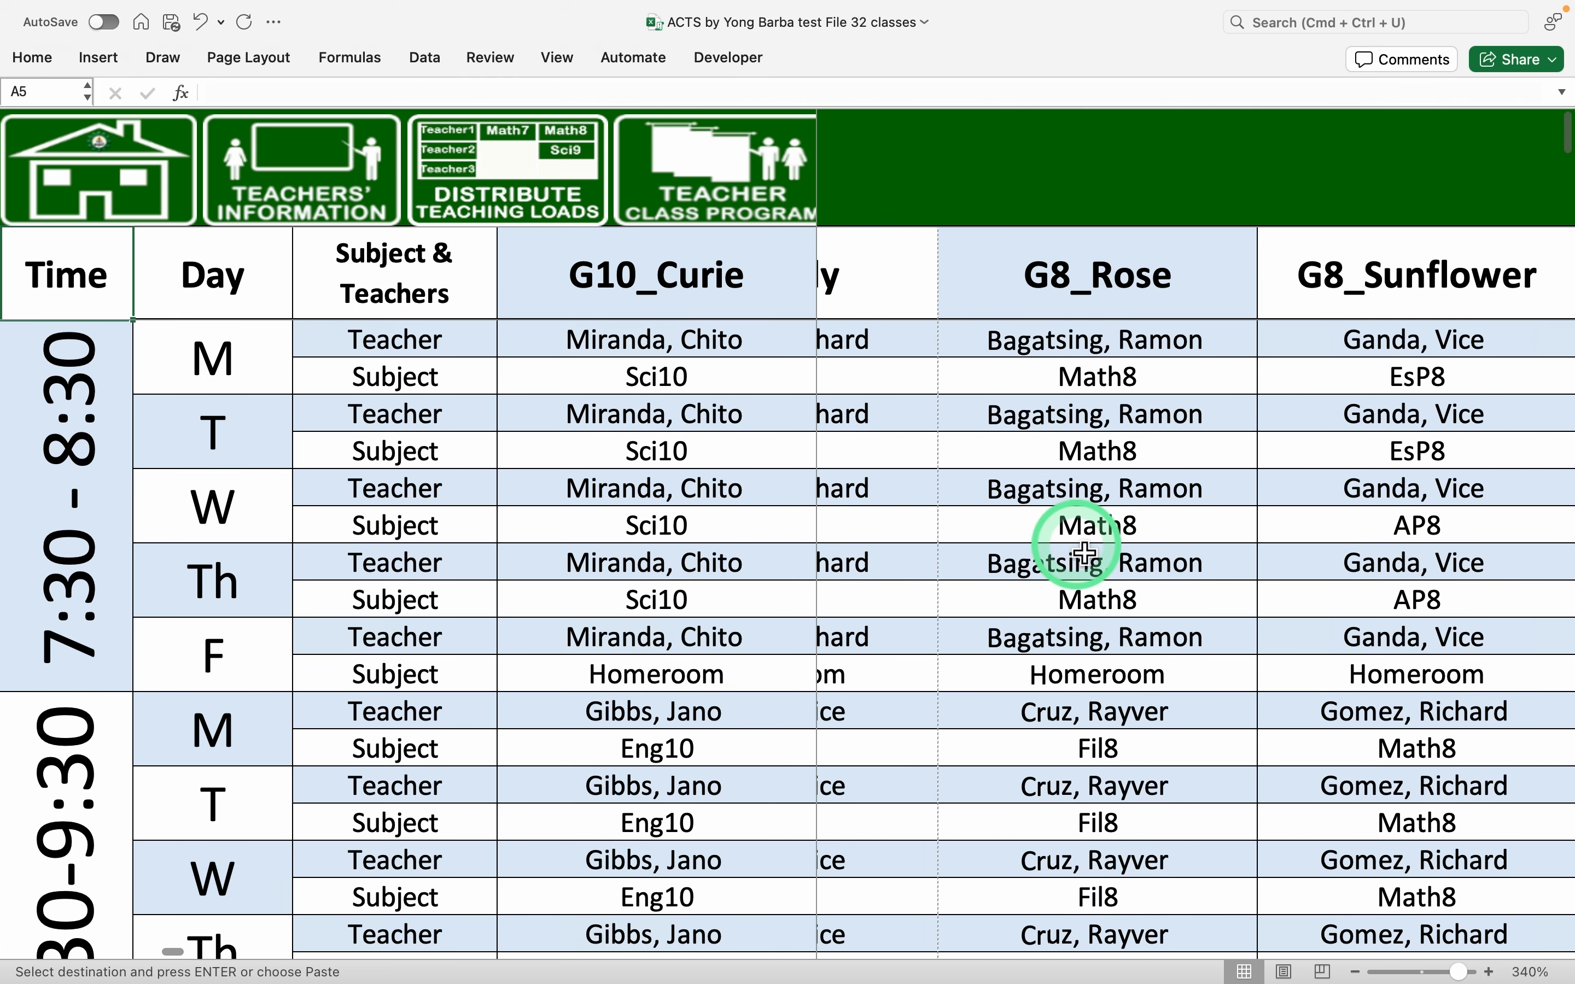
pyautogui.scroll(-15, 1085, 553)
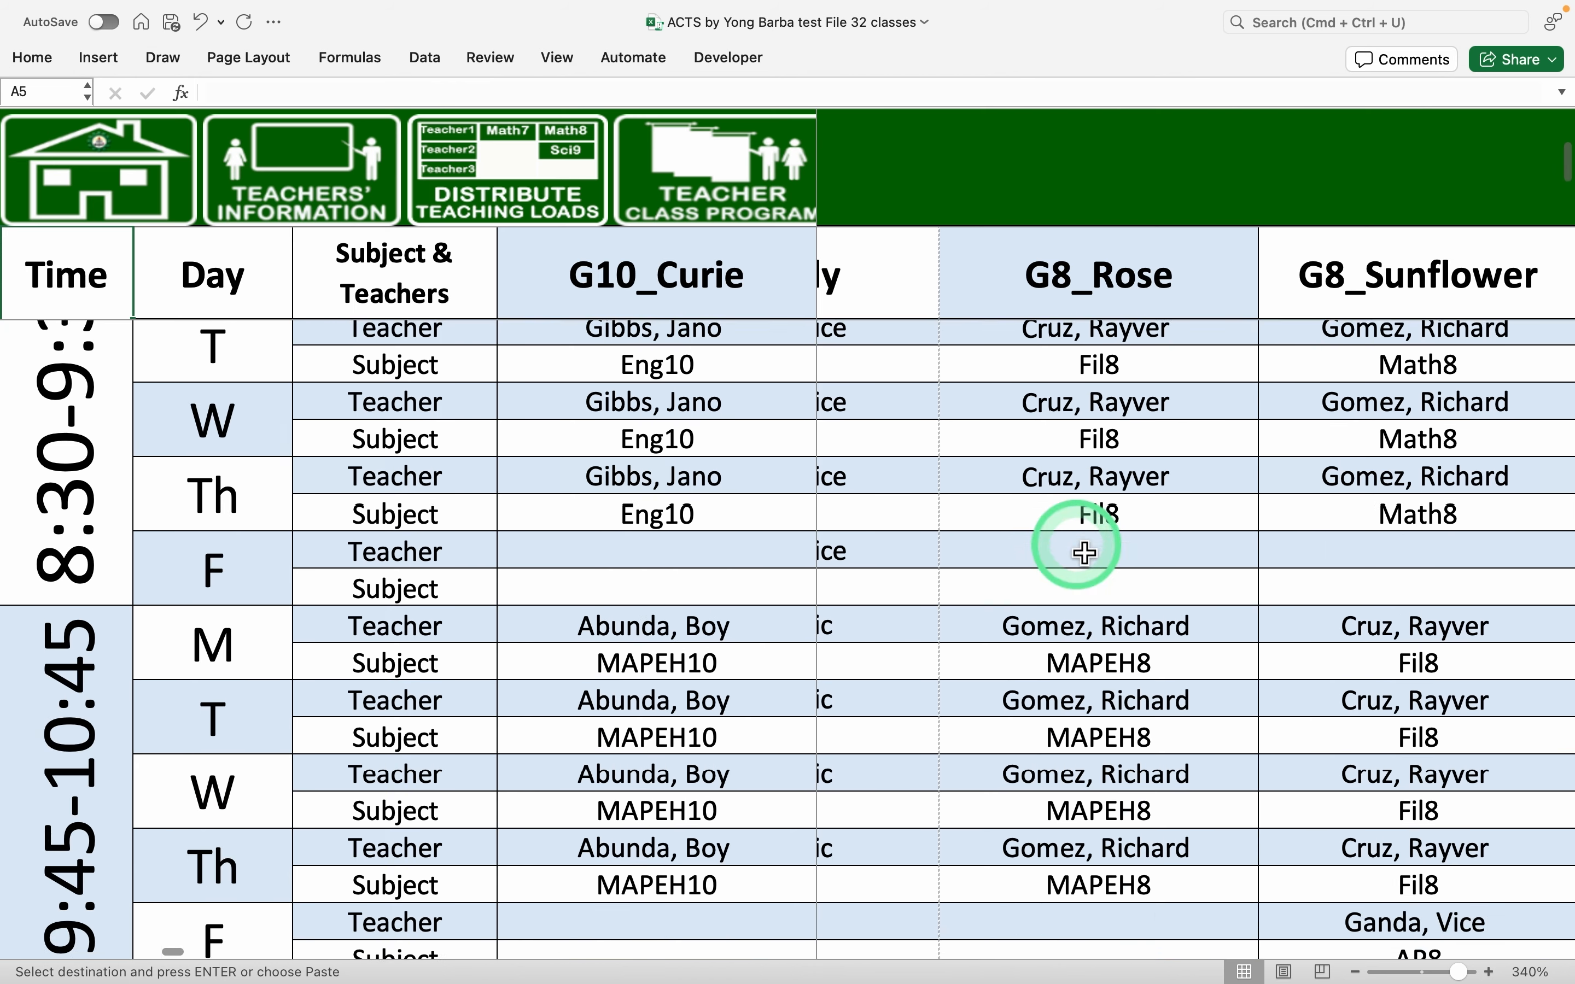
pyautogui.hscroll(-1, 1085, 554)
pyautogui.scroll(-5, 1085, 554)
pyautogui.scroll(5, 1084, 554)
pyautogui.hscroll(2, 1085, 553)
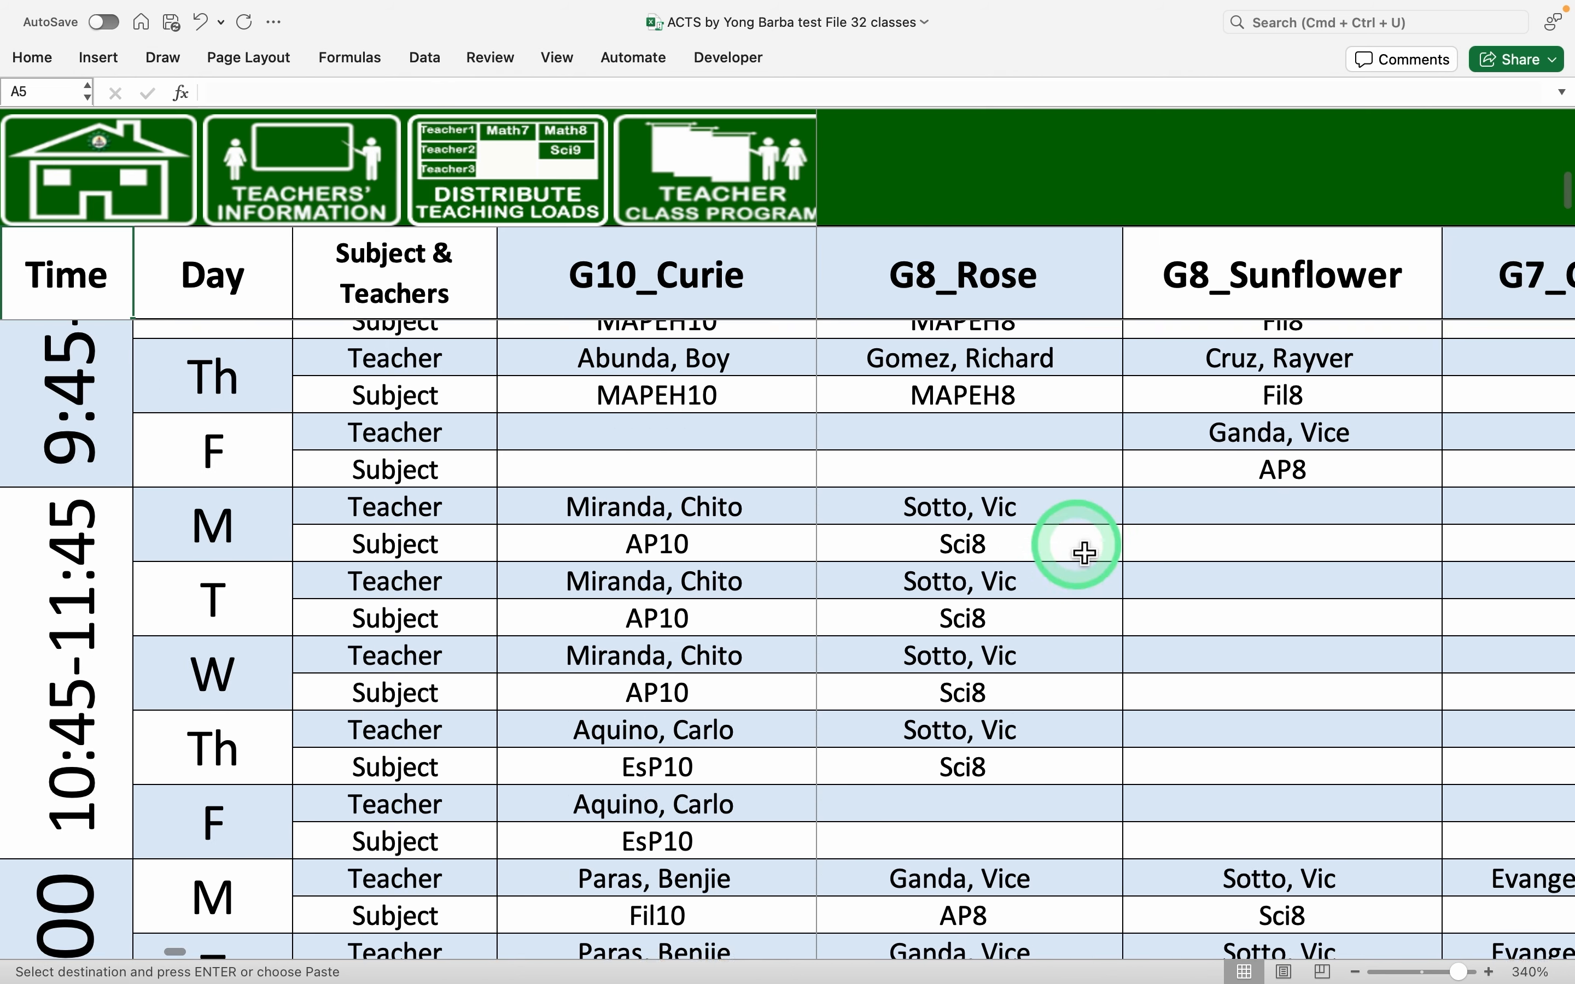
pyautogui.scroll(-6, 1083, 553)
pyautogui.hscroll(-2, 1083, 553)
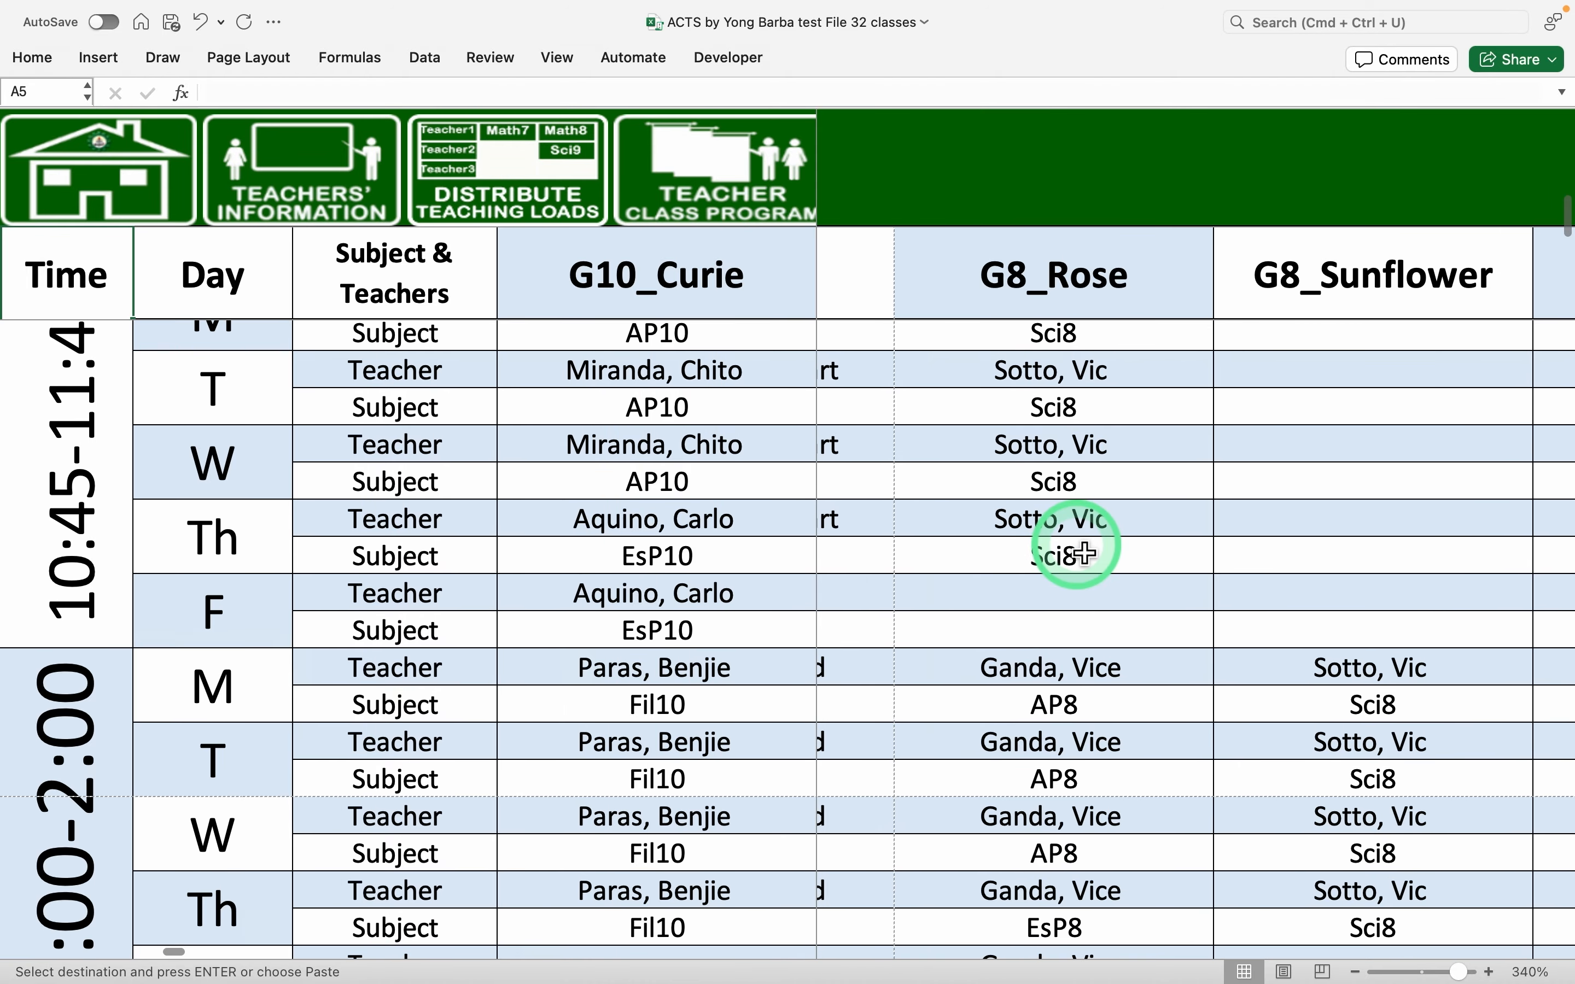
pyautogui.scroll(2, 1083, 553)
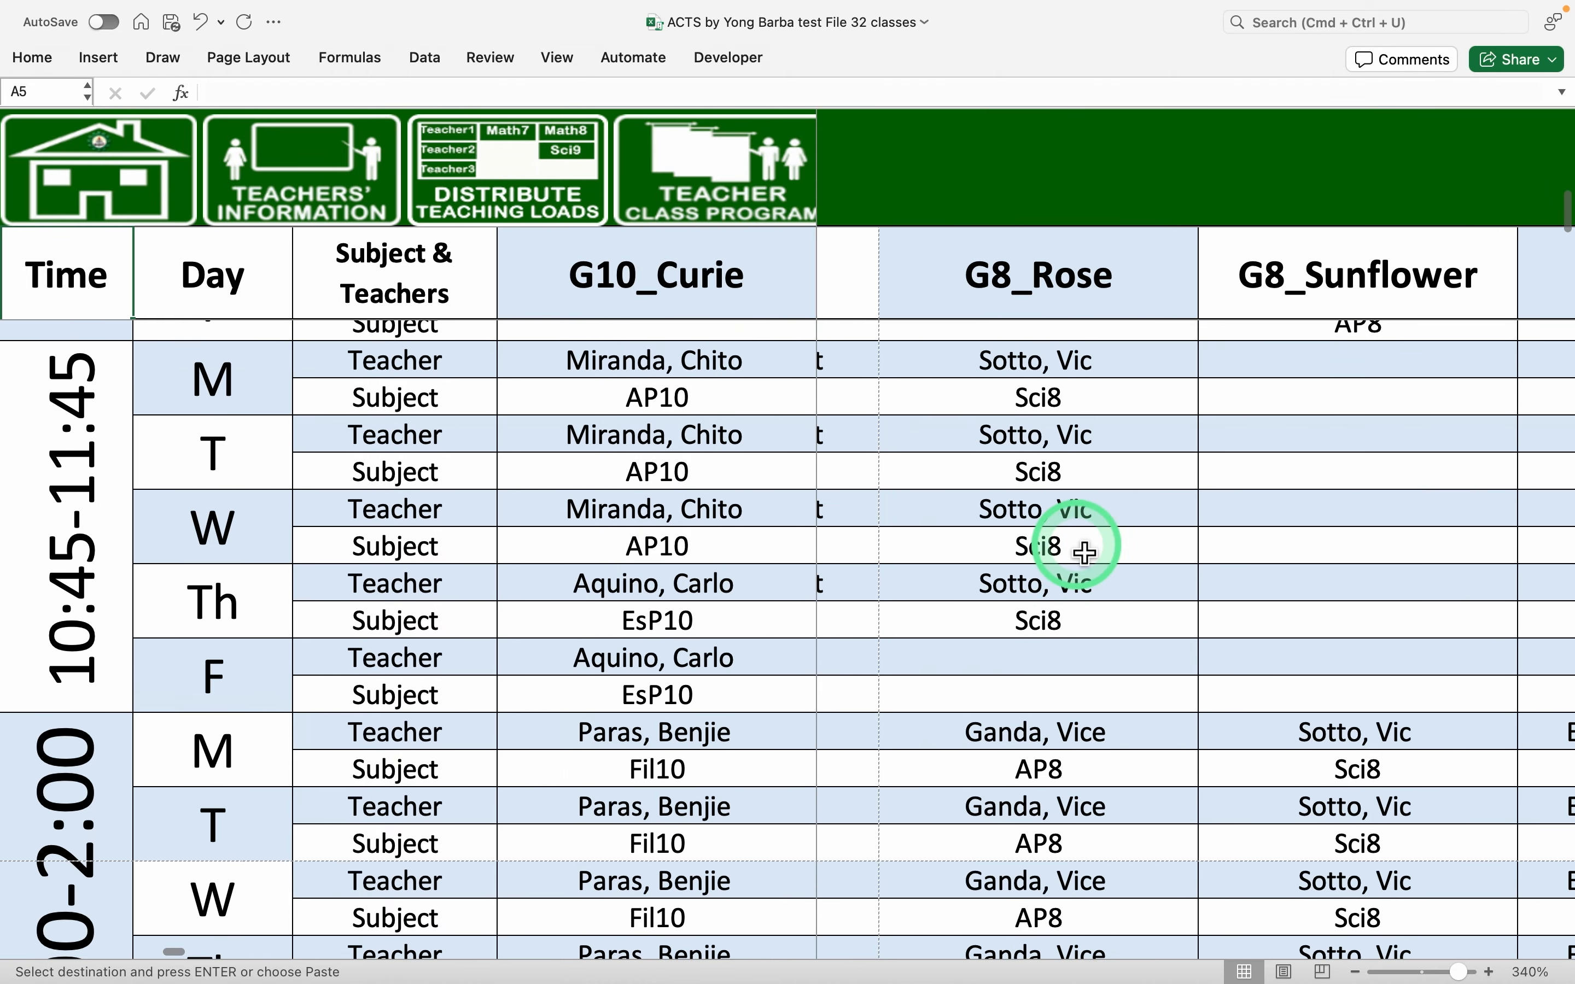
# Examine the morning slots of the Grade 7 sections, starting with G7_Courage and G7_Faith, for vacant periods
pyautogui.scroll(2, 1364, 580)
pyautogui.hscroll(5, 1363, 580)
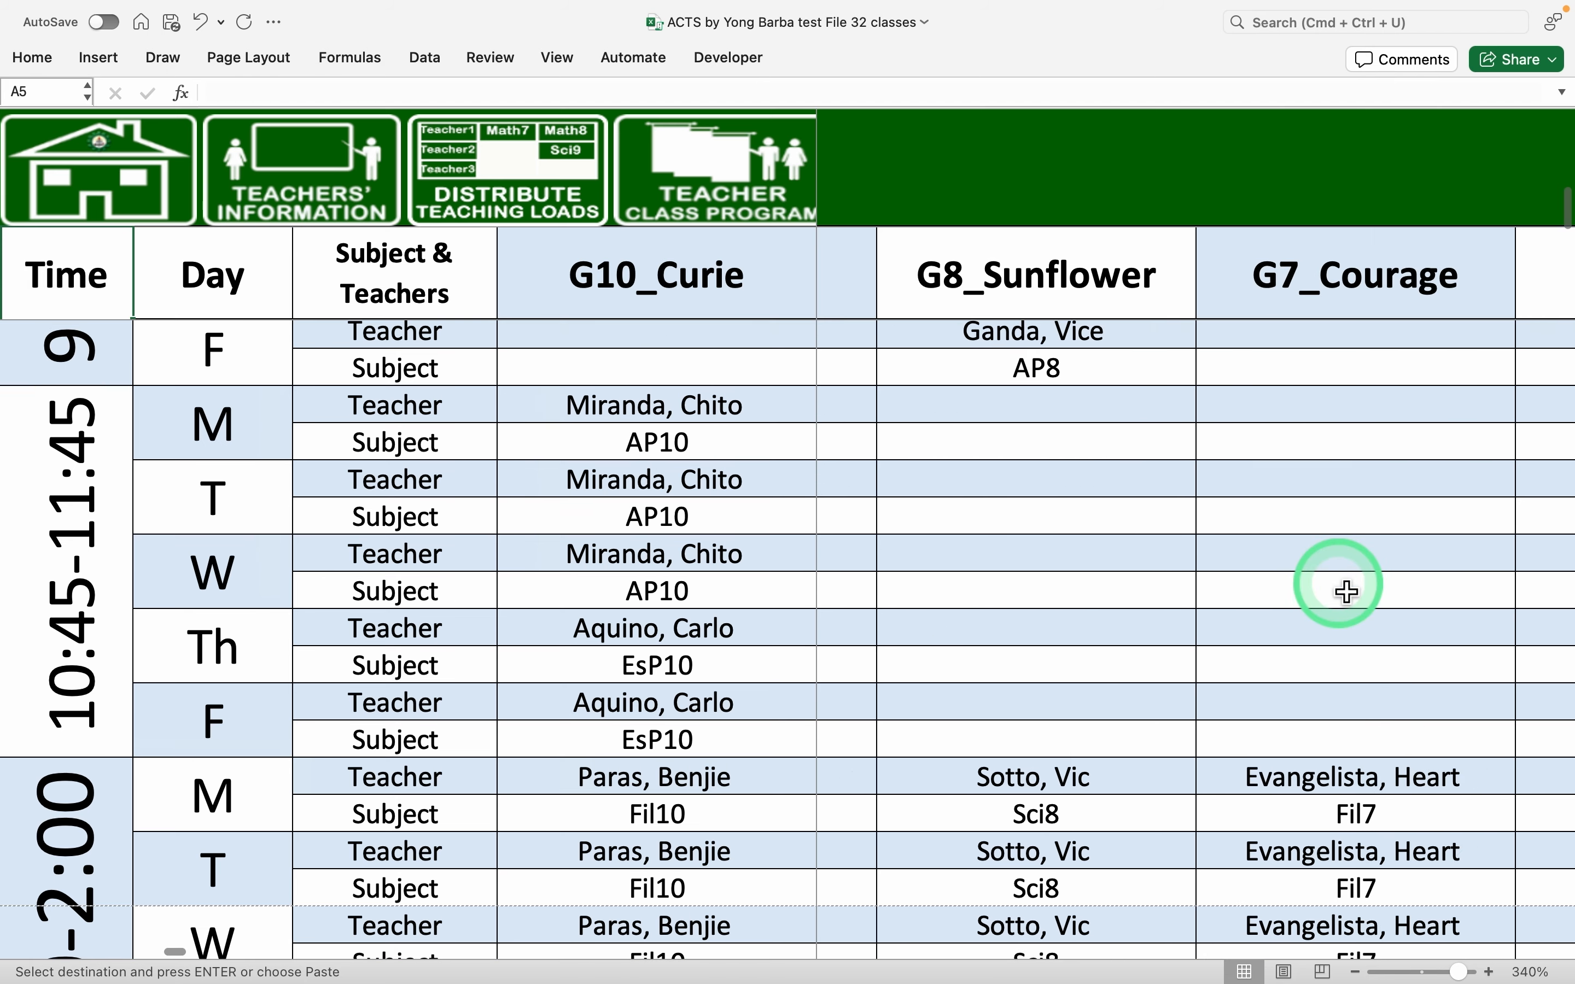
pyautogui.hscroll(3, 1346, 593)
pyautogui.scroll(10, 1346, 592)
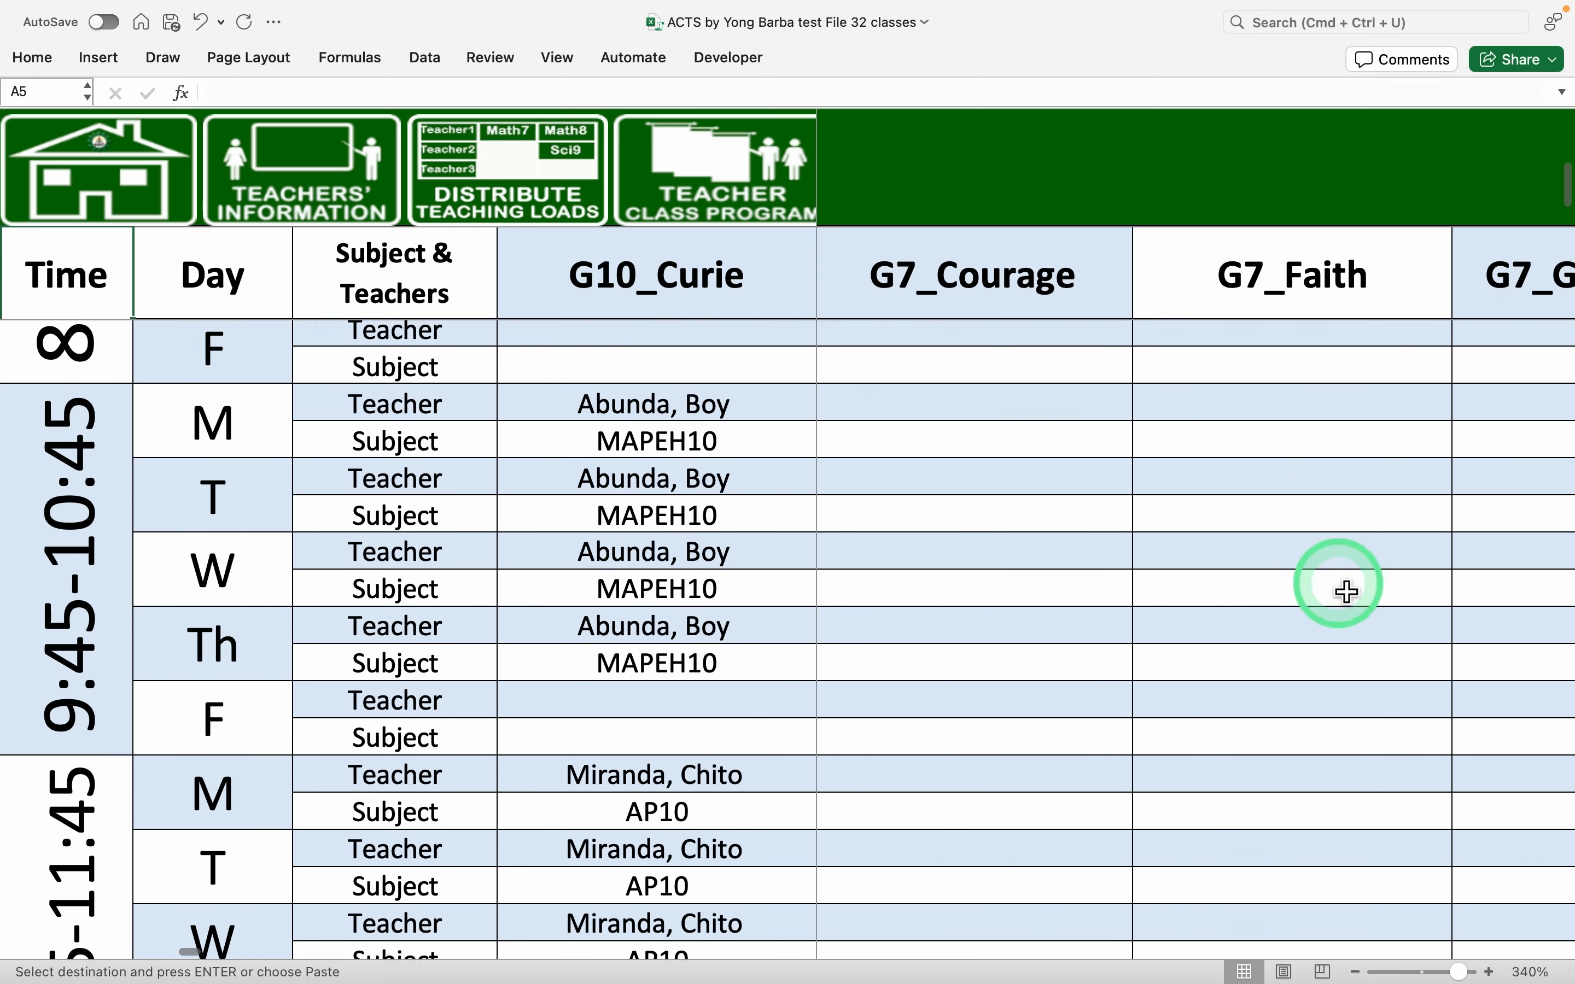
pyautogui.scroll(5, 1347, 592)
pyautogui.hscroll(-1, 1346, 592)
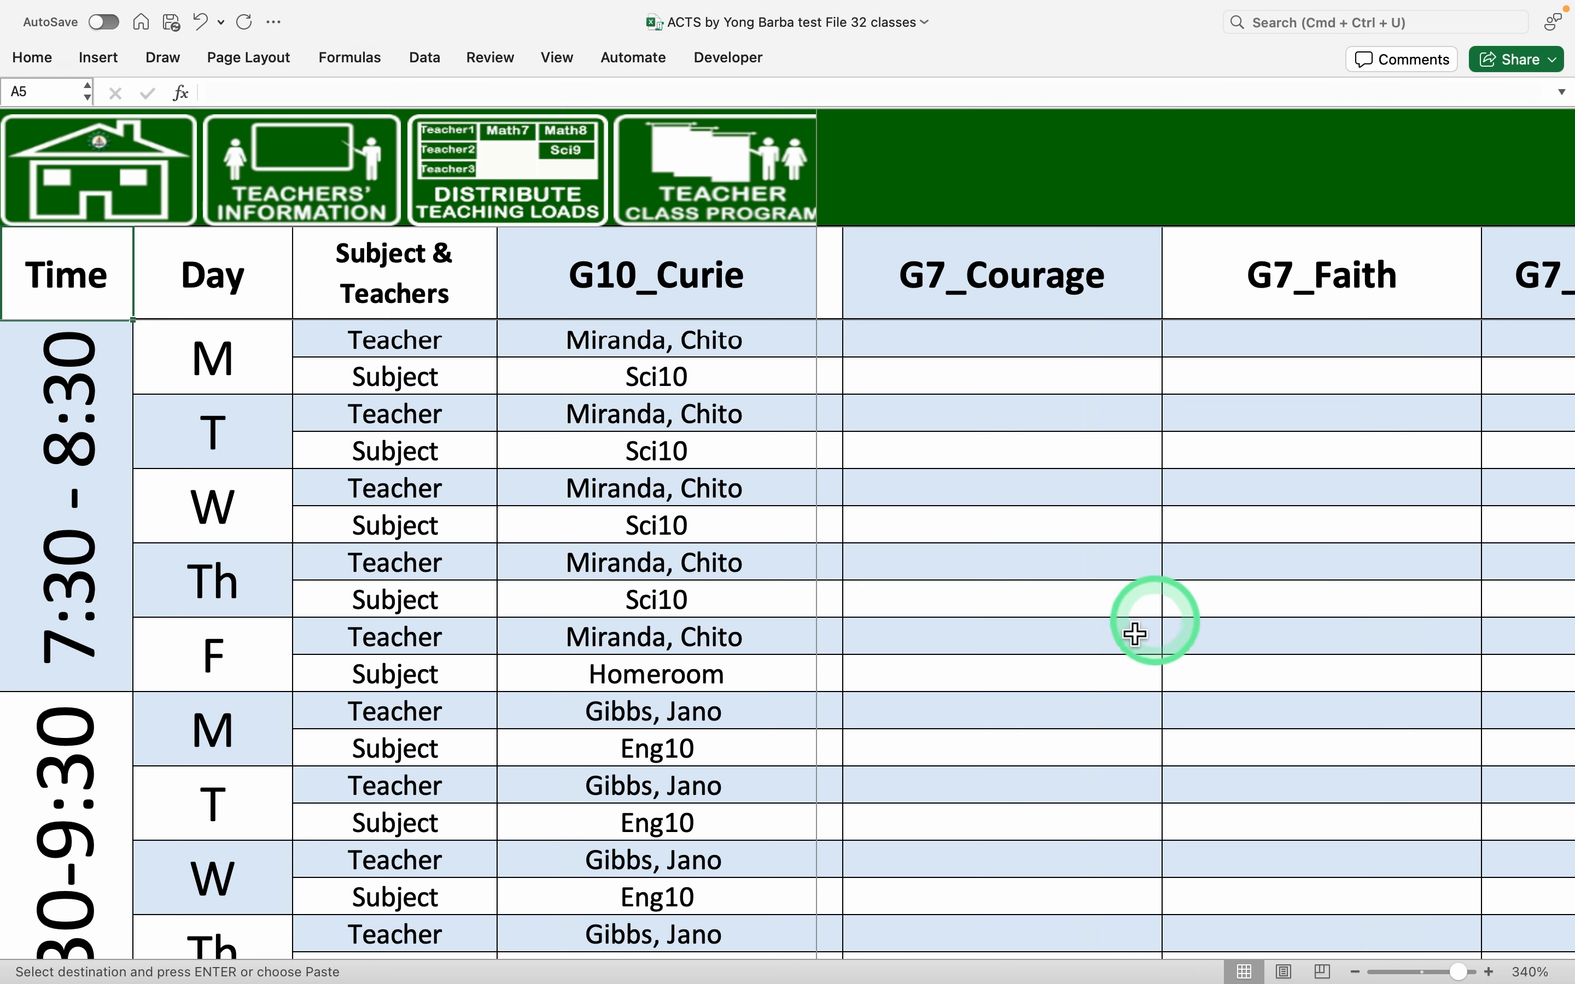
pyautogui.hscroll(-2, 1009, 642)
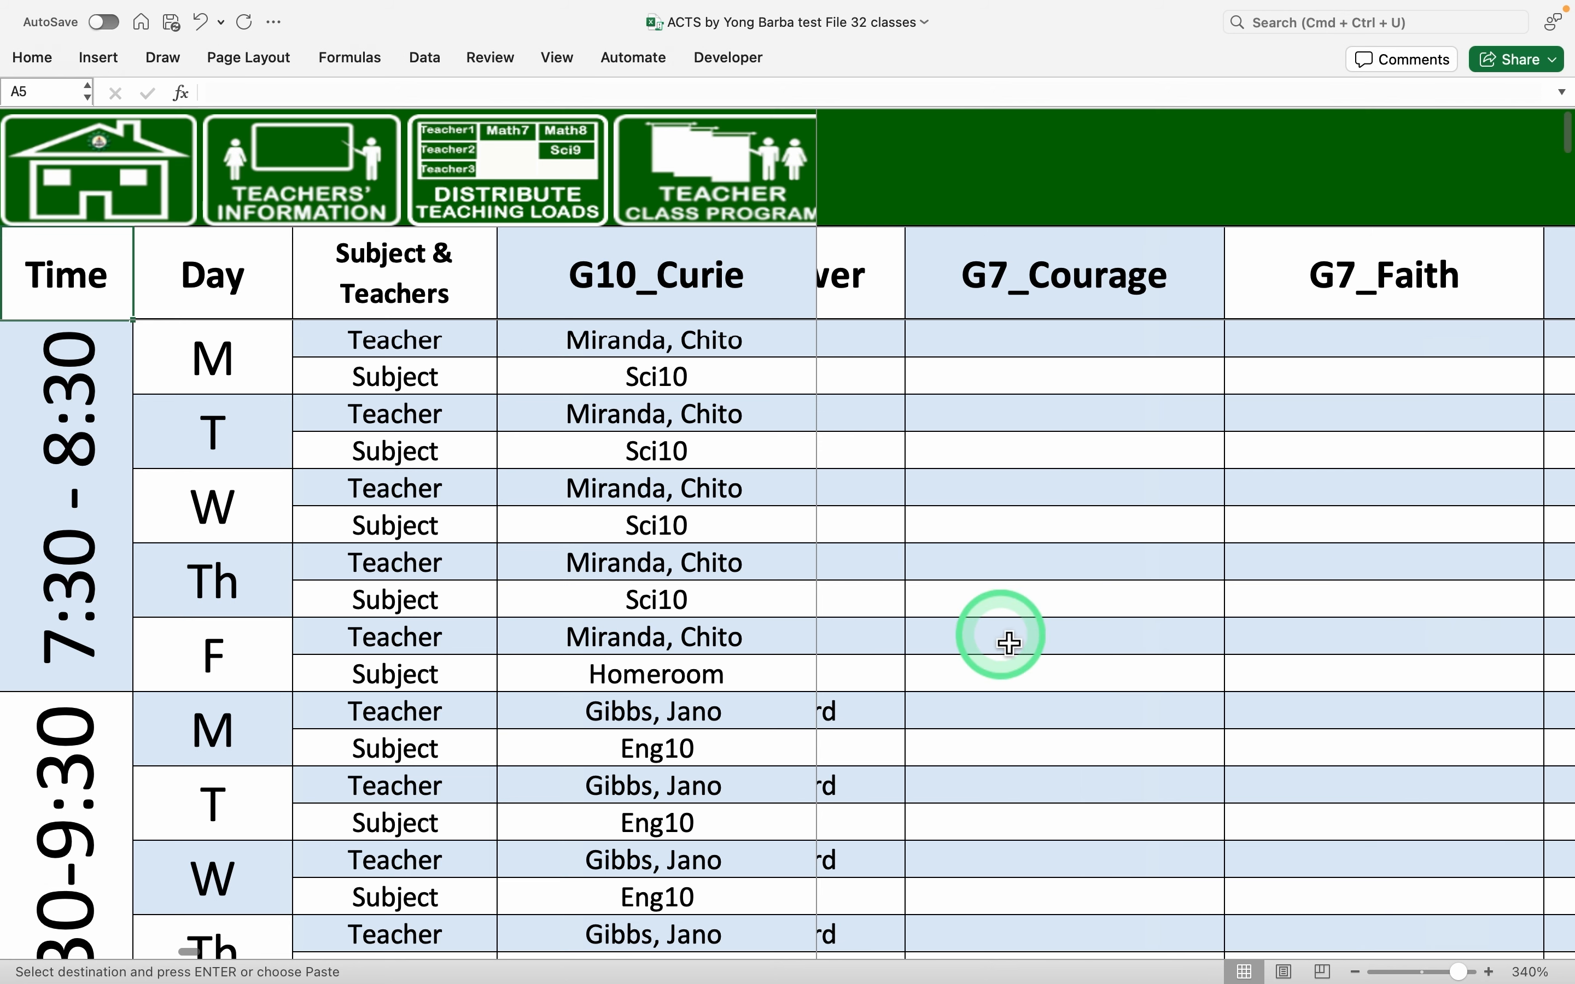
pyautogui.hscroll(-3, 1092, 522)
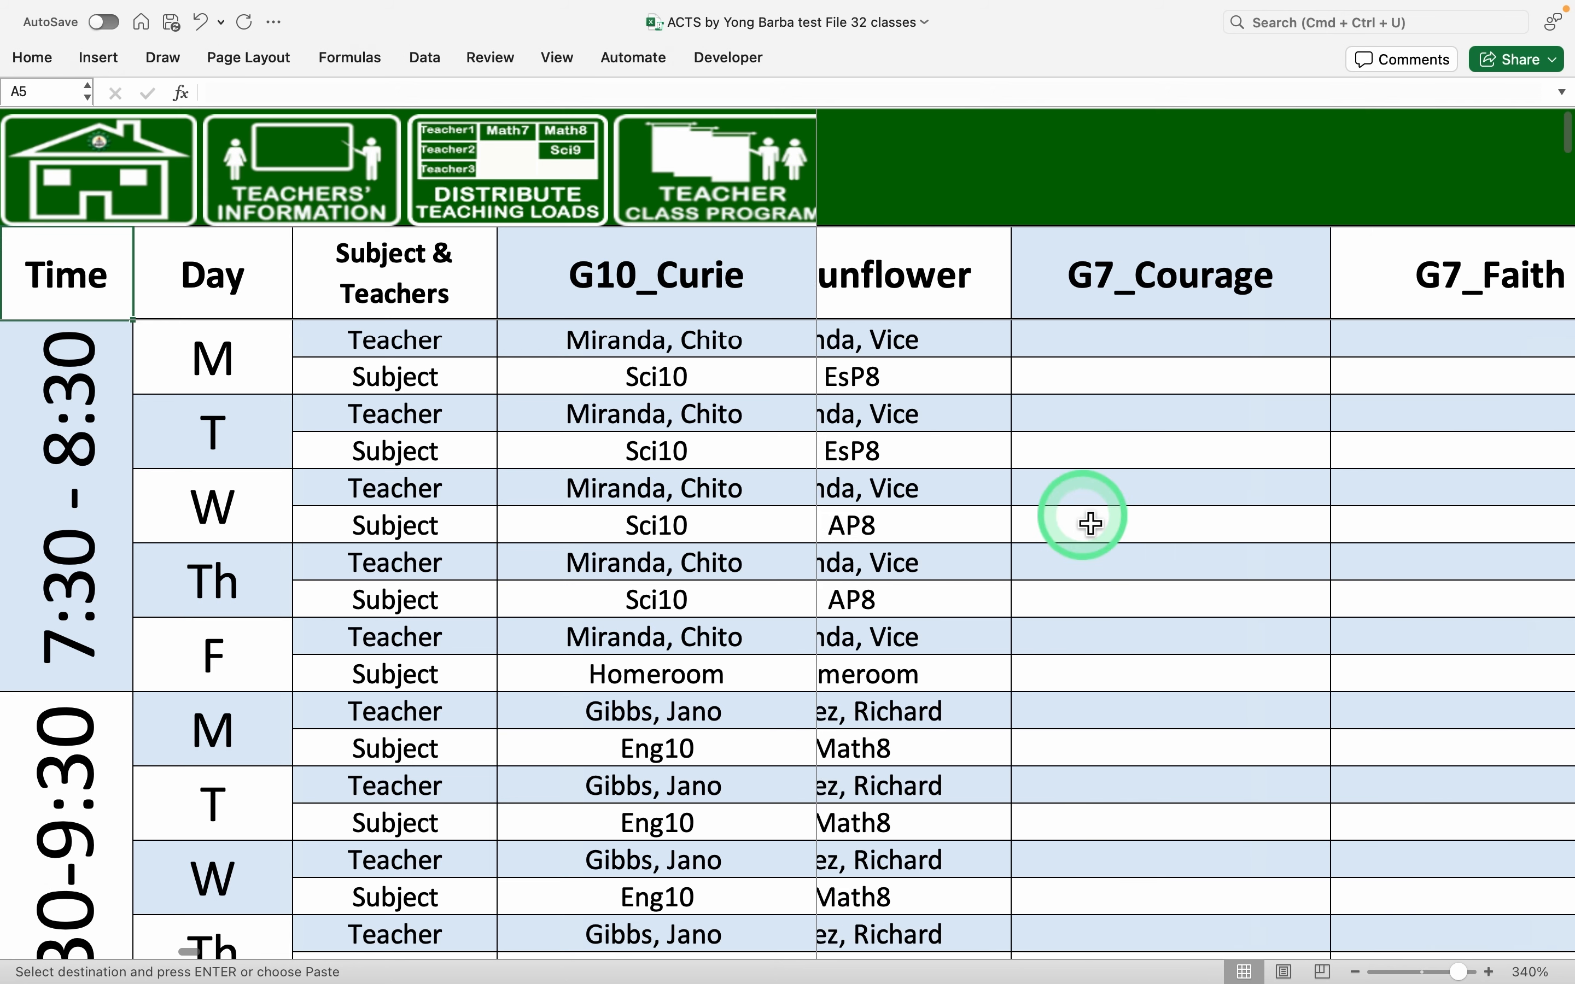
pyautogui.hscroll(1, 1091, 523)
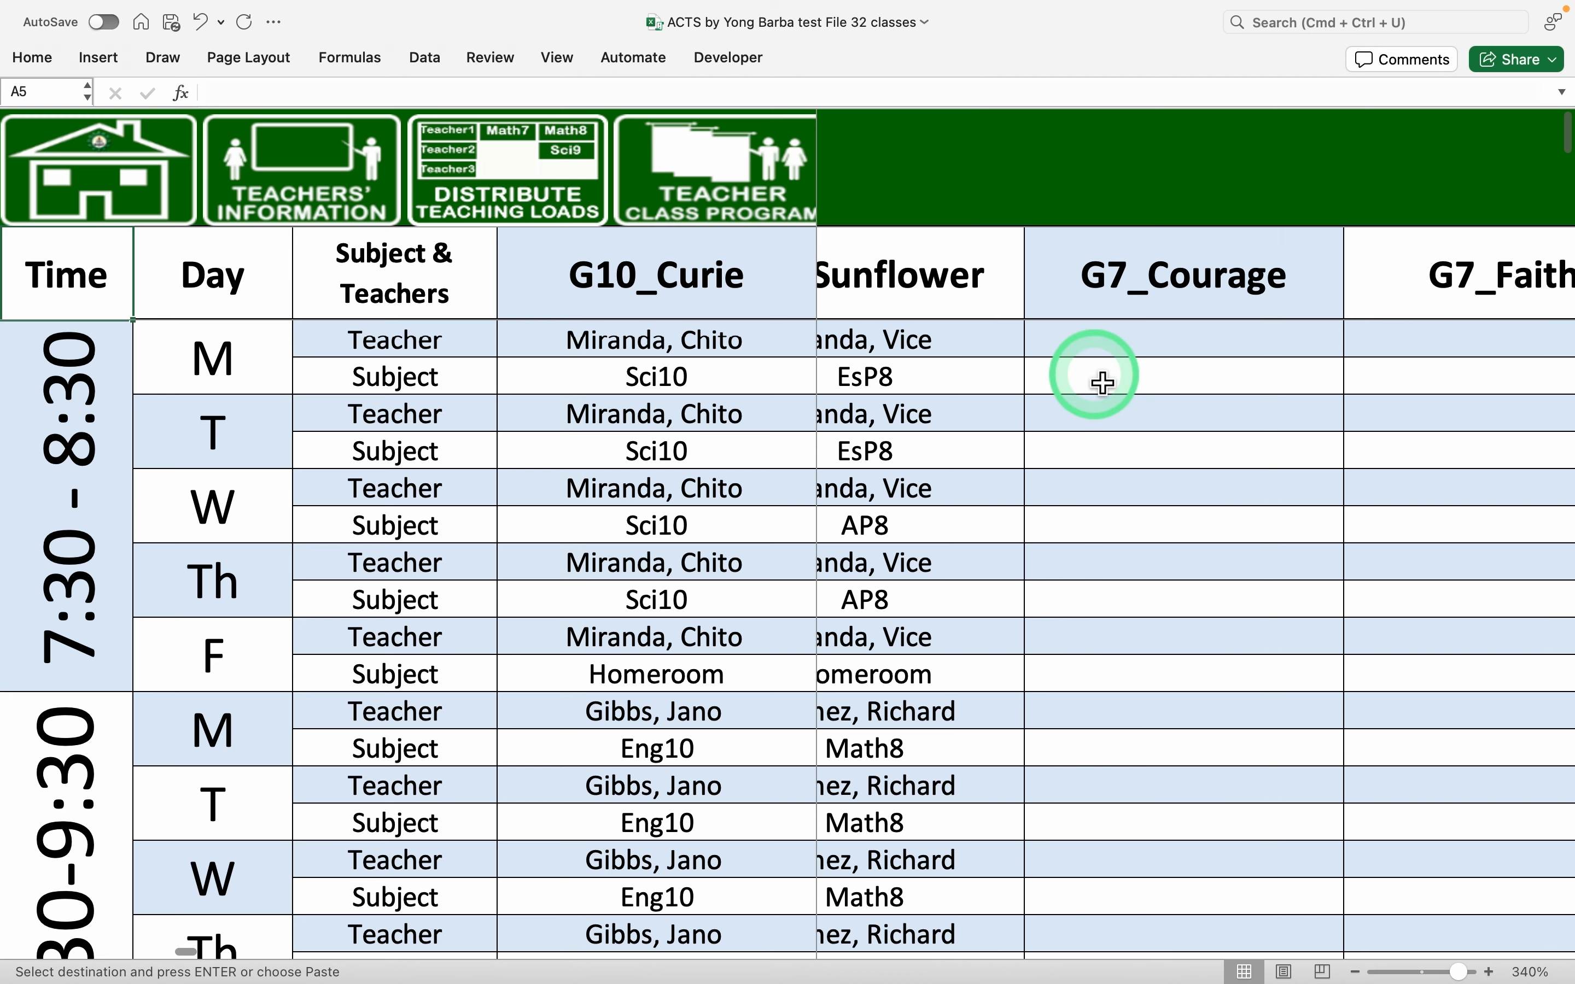
pyautogui.hscroll(3, 1209, 577)
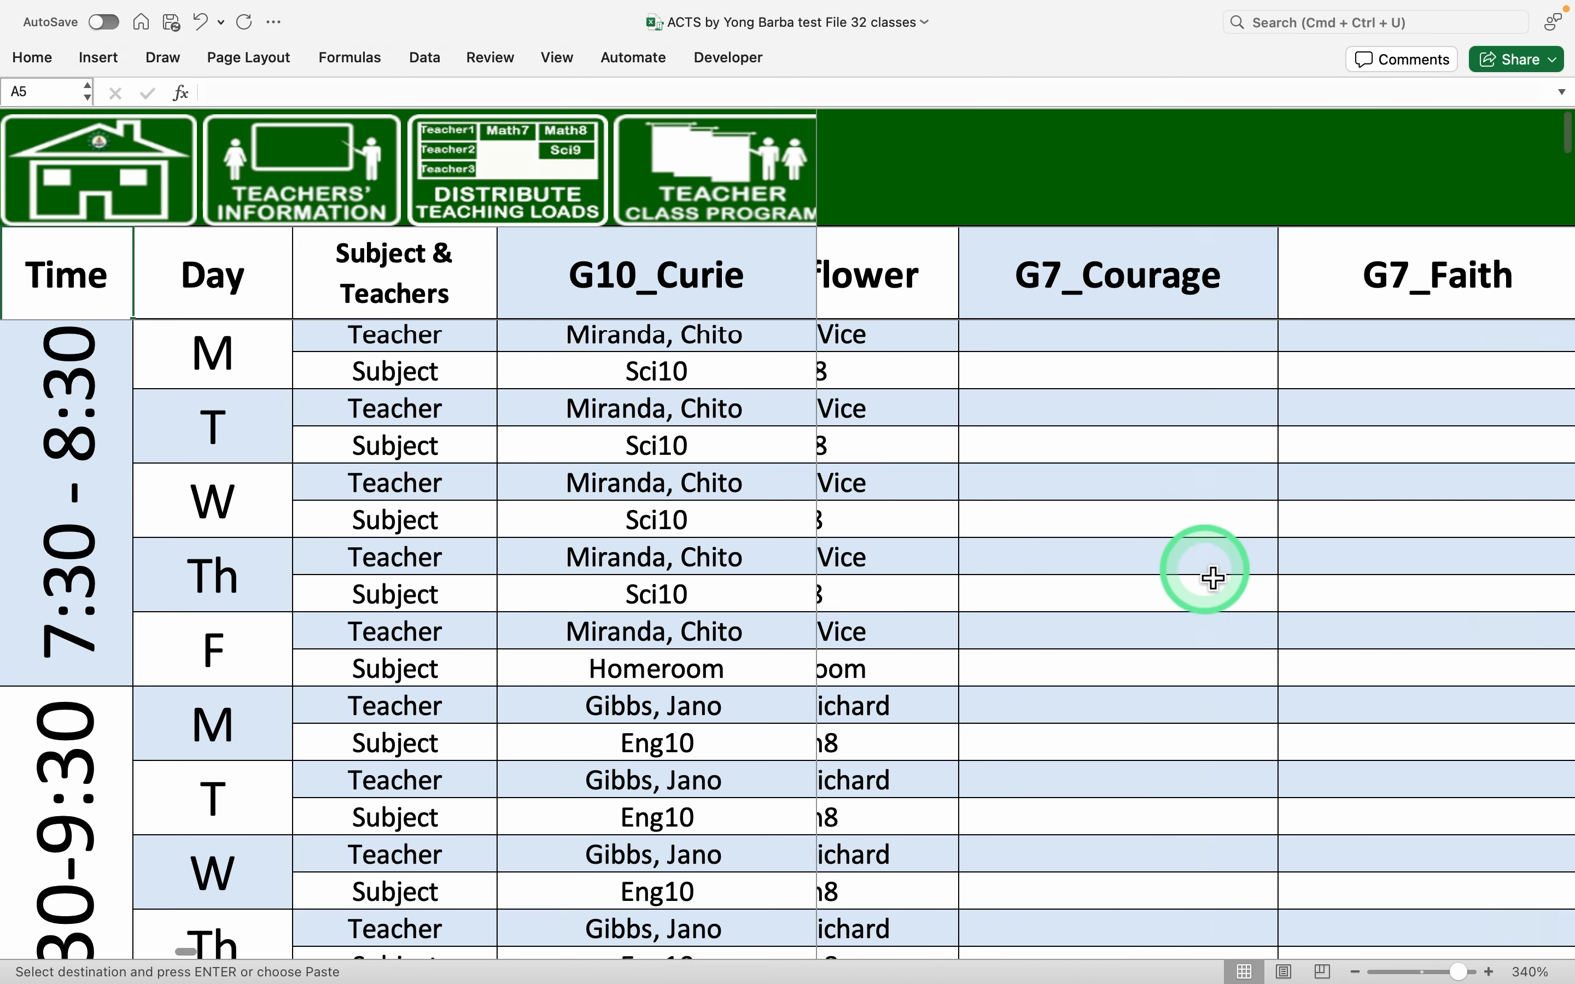
pyautogui.hscroll(1, 1214, 578)
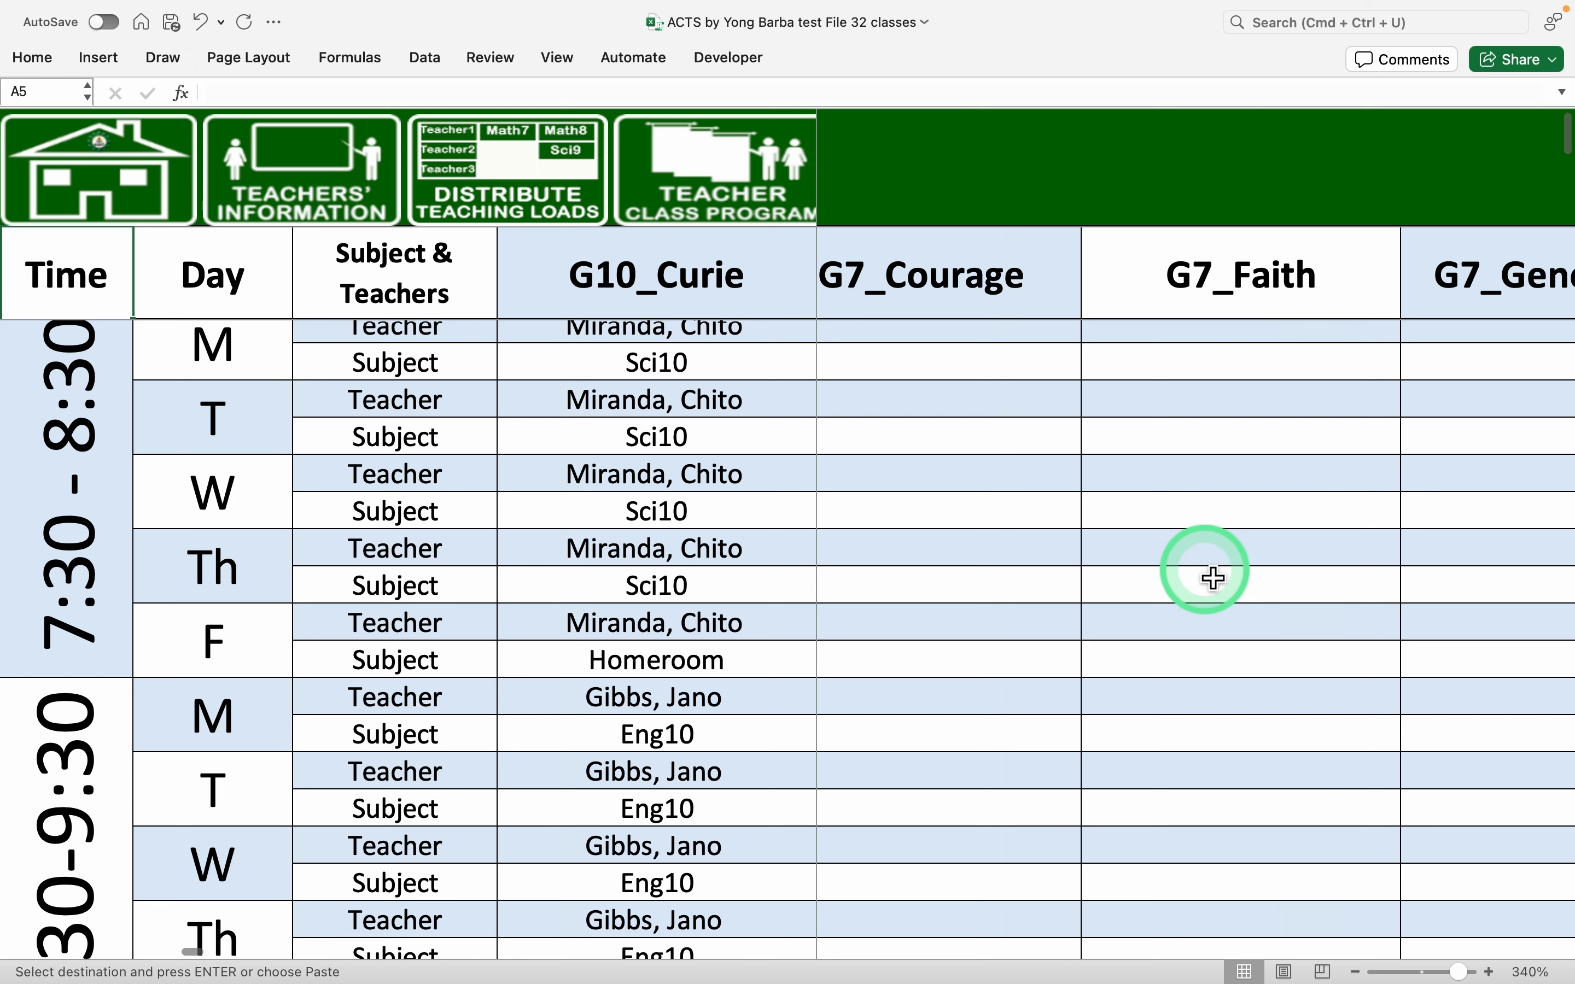
pyautogui.hscroll(-1, 1213, 578)
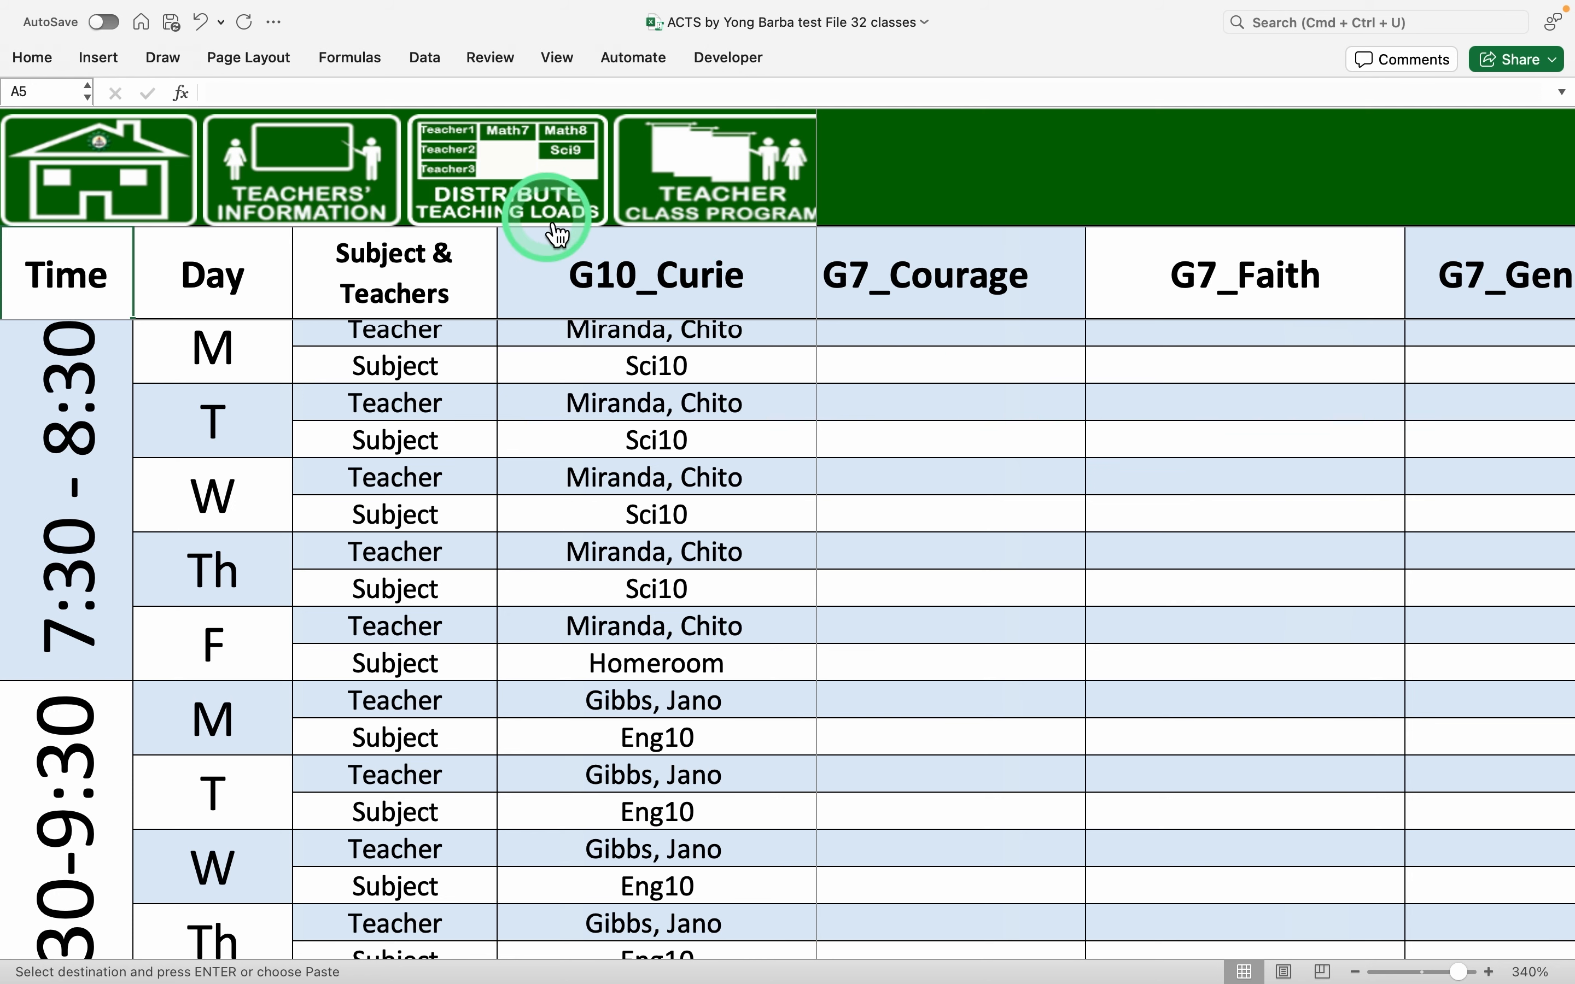
# Search the teaching load distribution sheet for "courag" and select the G7_Courage adviser's last name
pyautogui.click(497, 198)
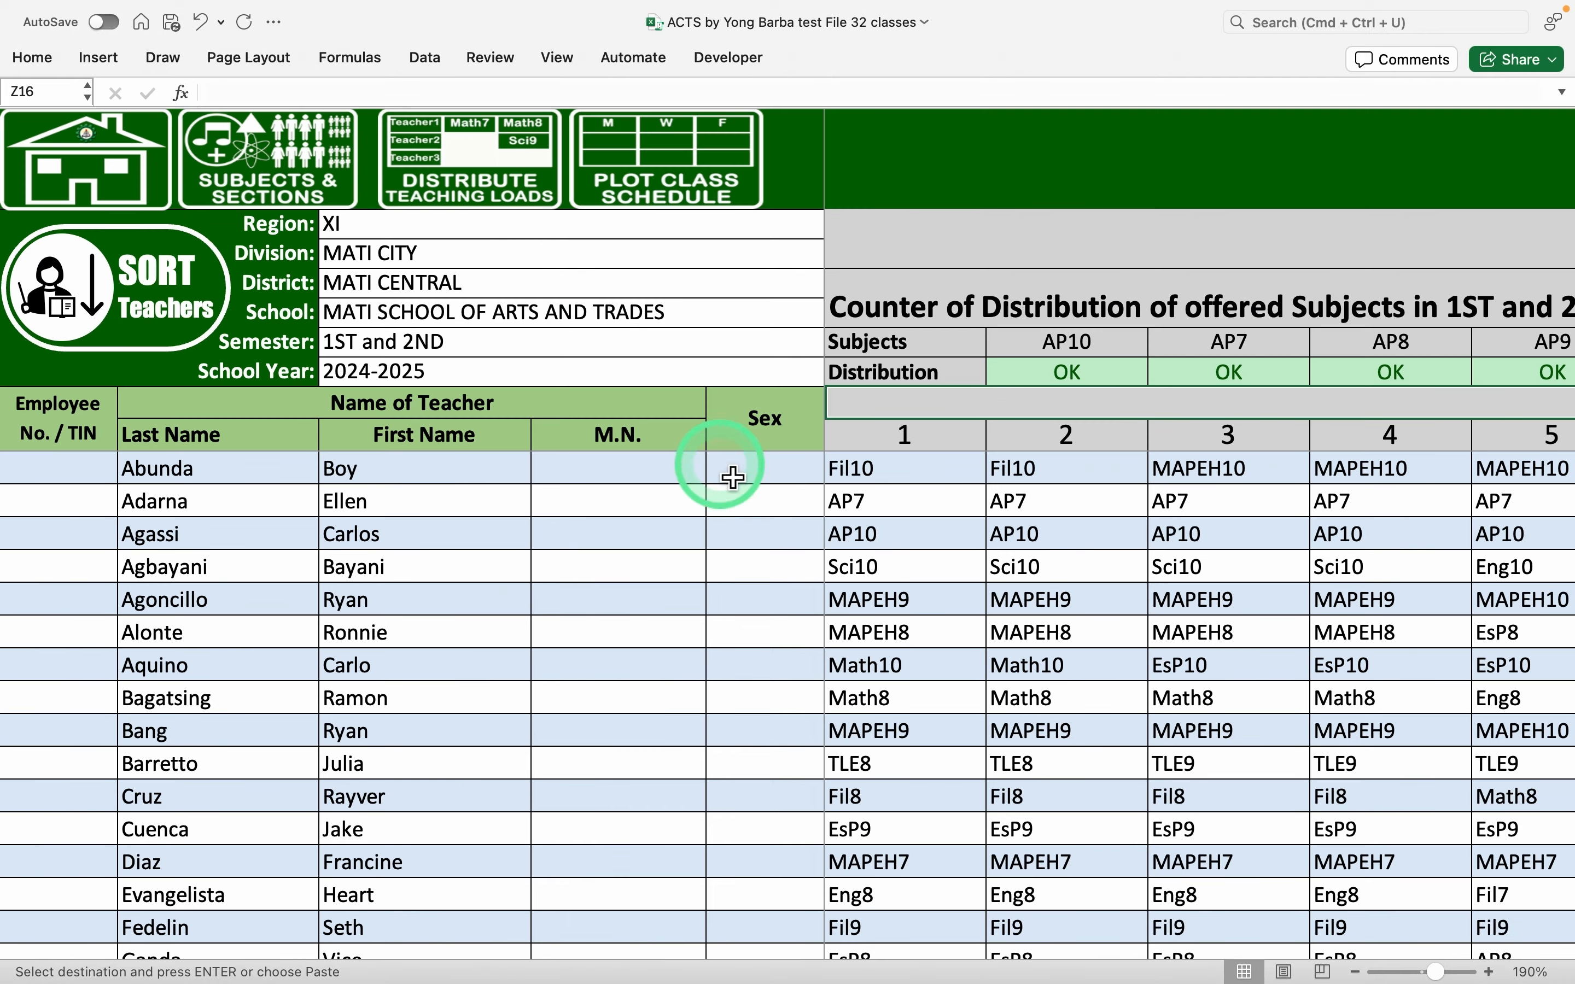
pyautogui.press('super+f')
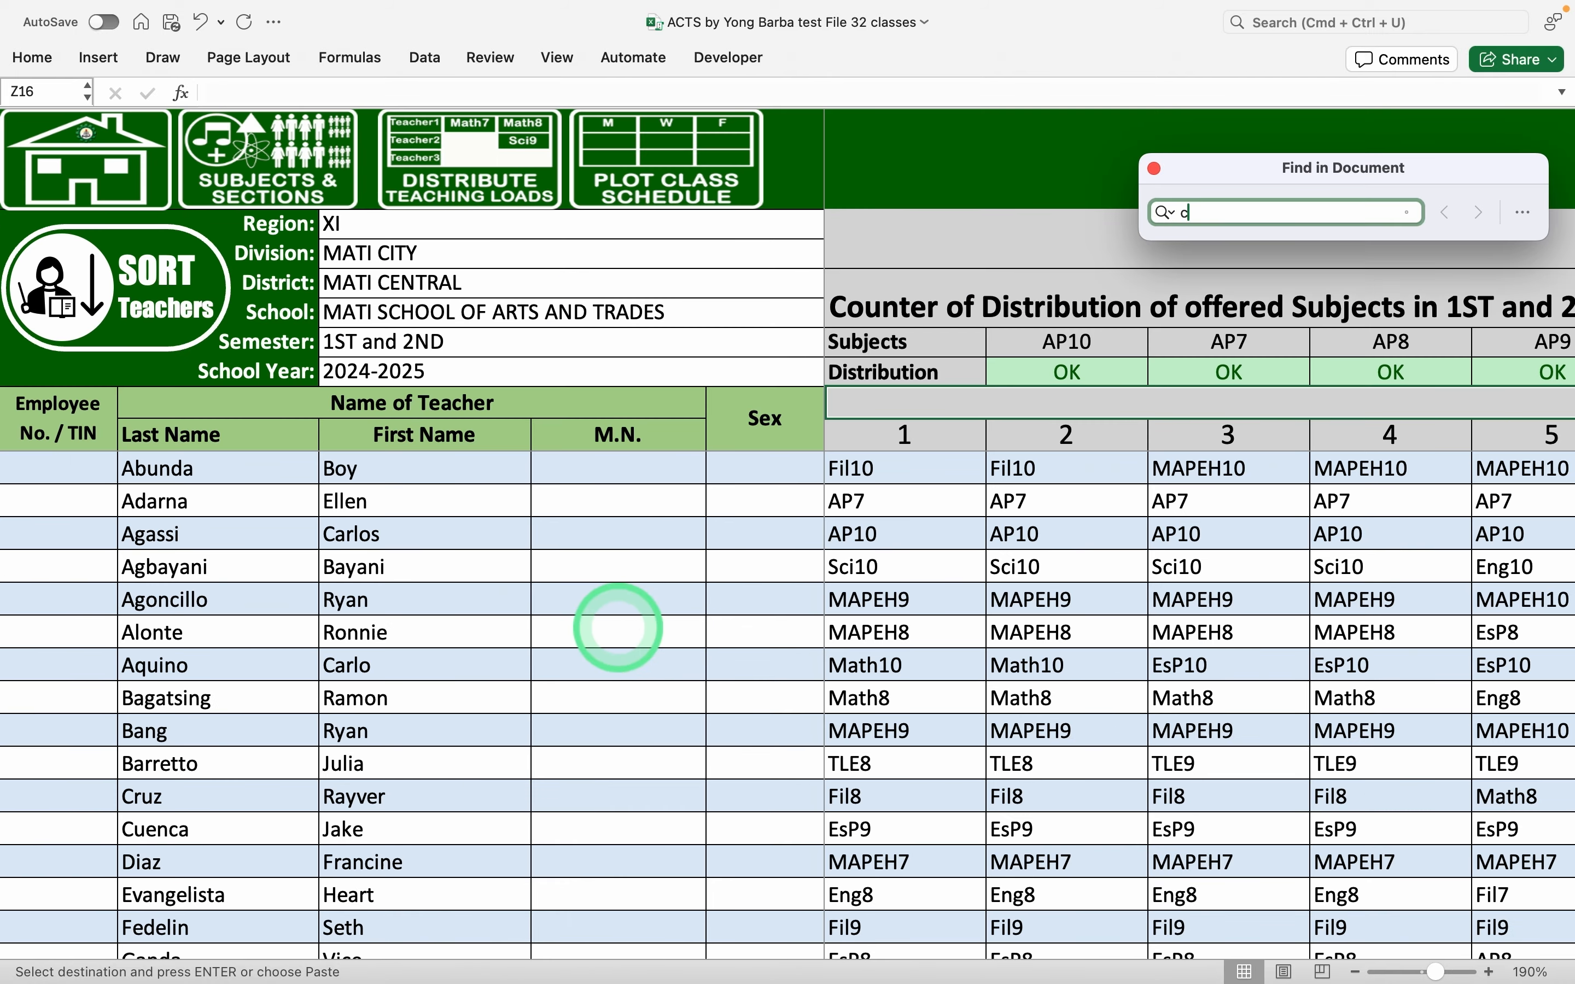
pyautogui.press('Return')
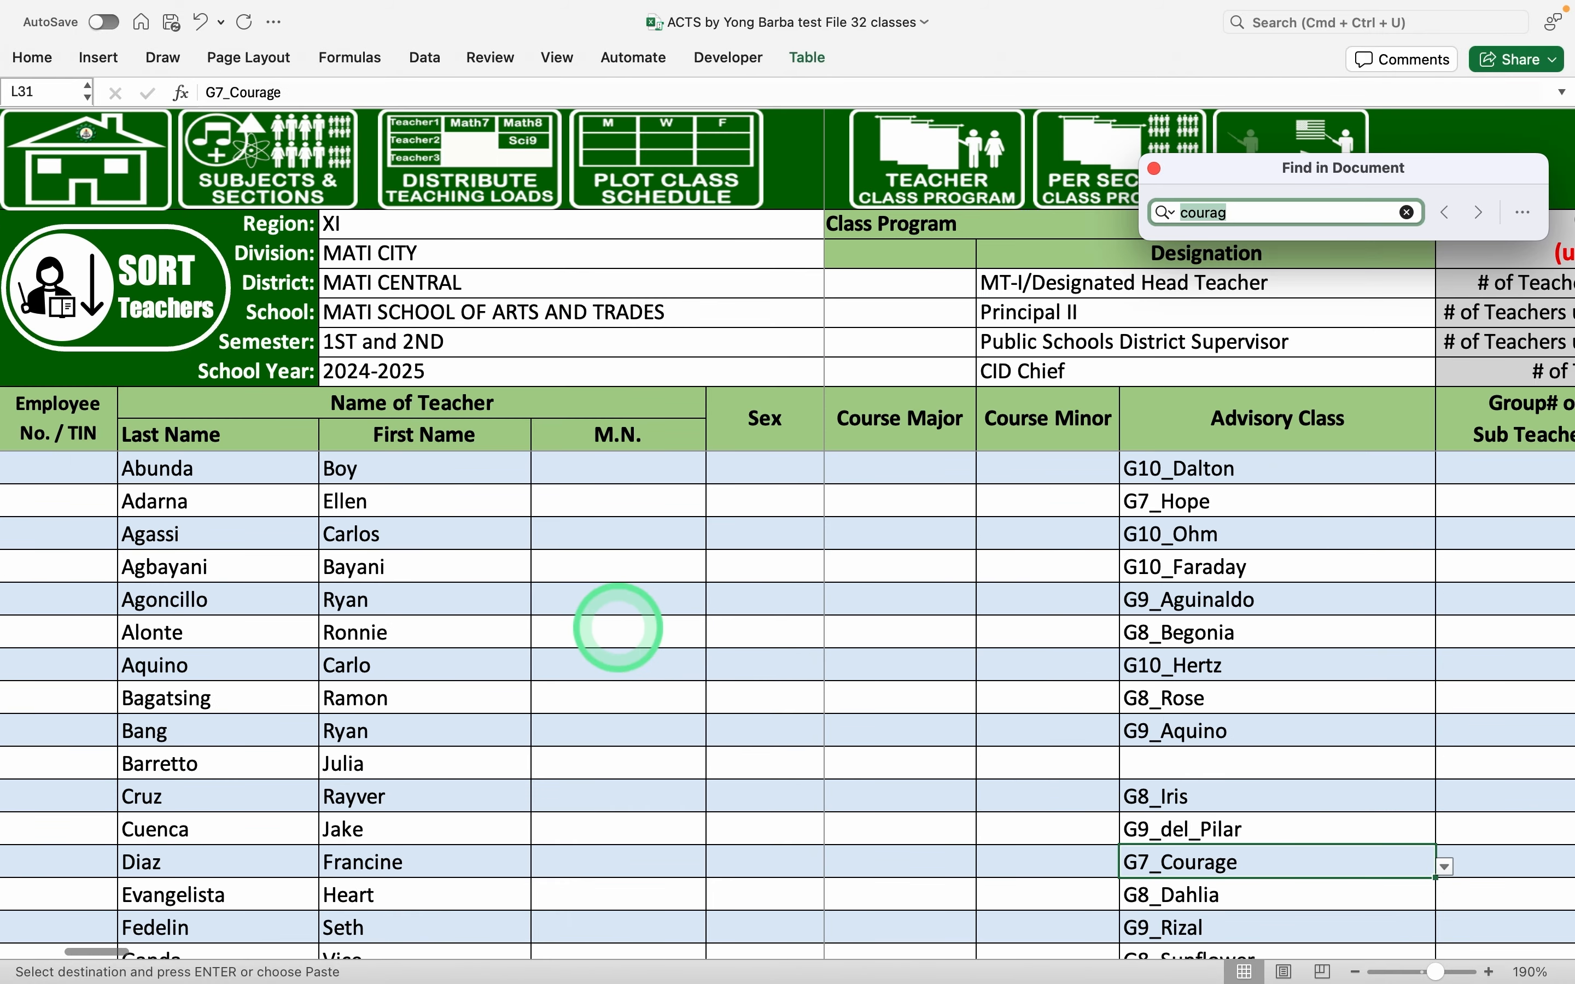
pyautogui.click(168, 862)
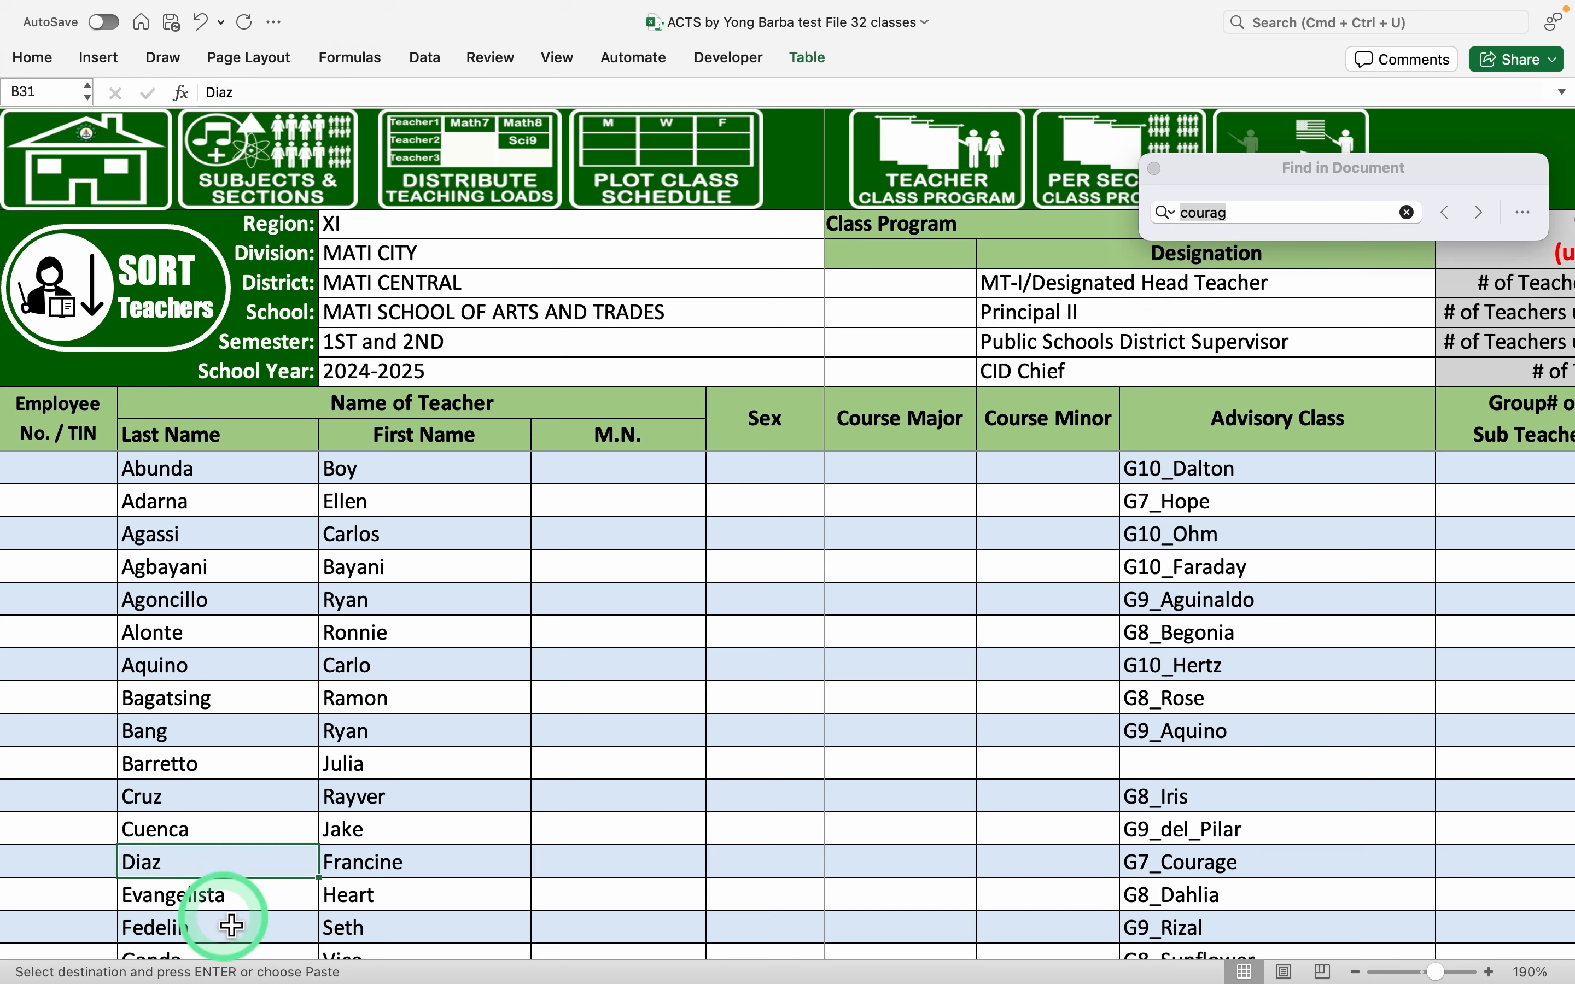
# Examine the G7_Courage adviser's distributed teaching loads across the row, from the first load to the eighth
pyautogui.press('super+shift+Right')
pyautogui.press('super+shift+Right')
pyautogui.press('super+shift+Right')
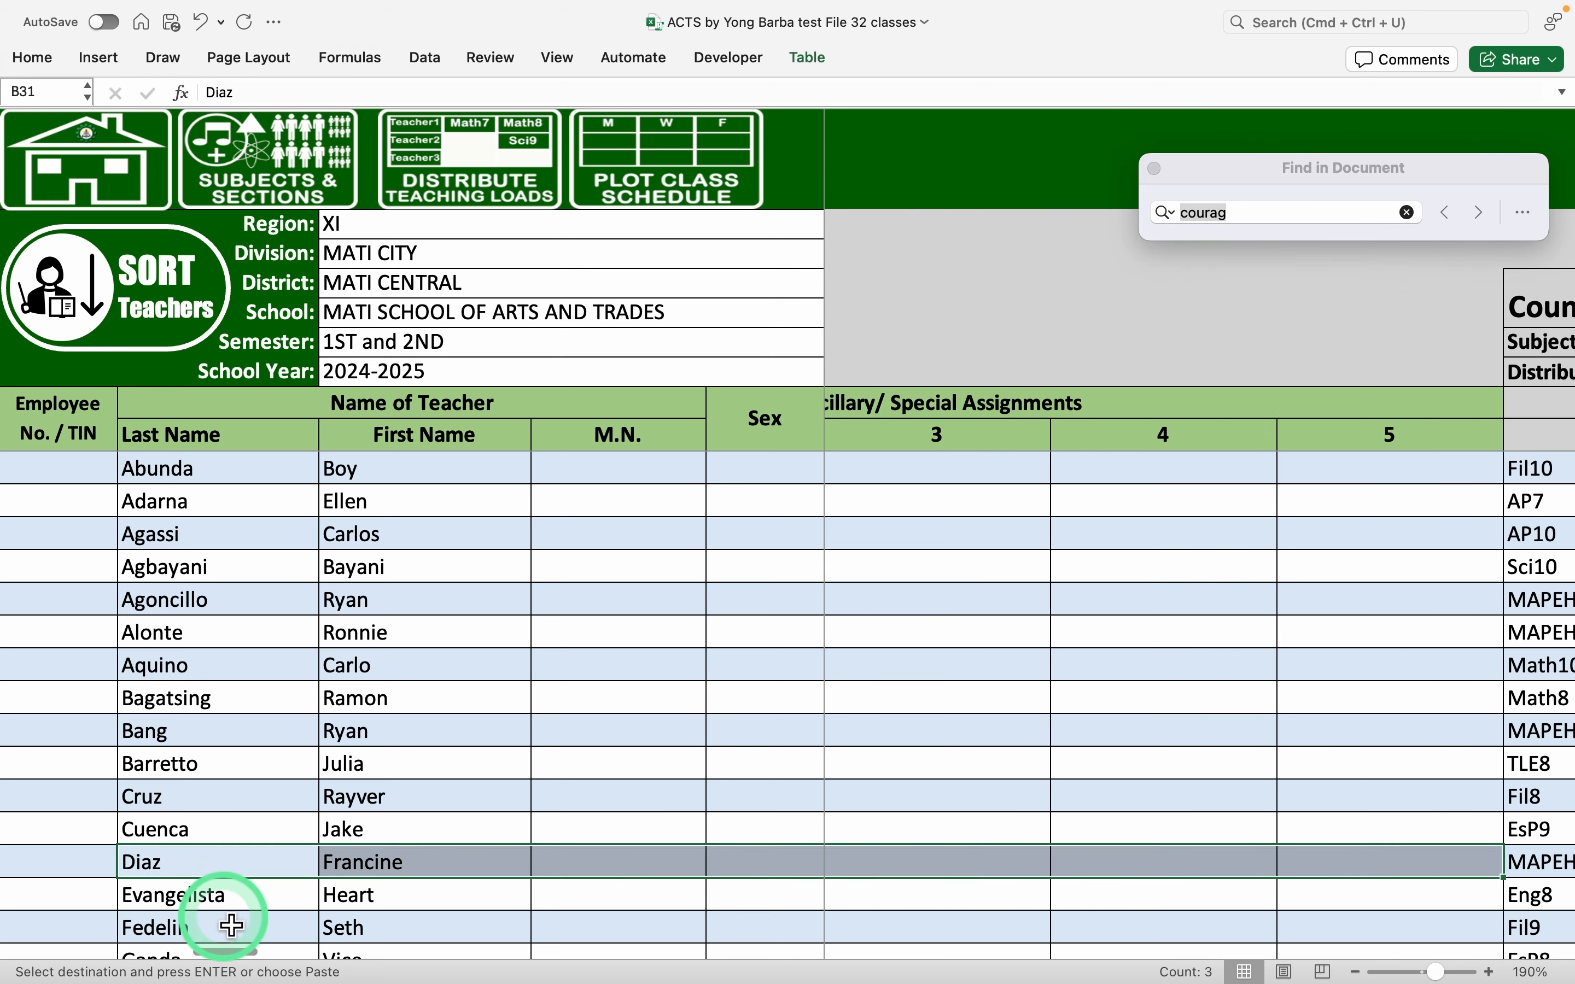
pyautogui.hotkey('shift', 'Right')
pyautogui.hotkey('shift', 'Right')
pyautogui.hotkey('shift', 'Right')
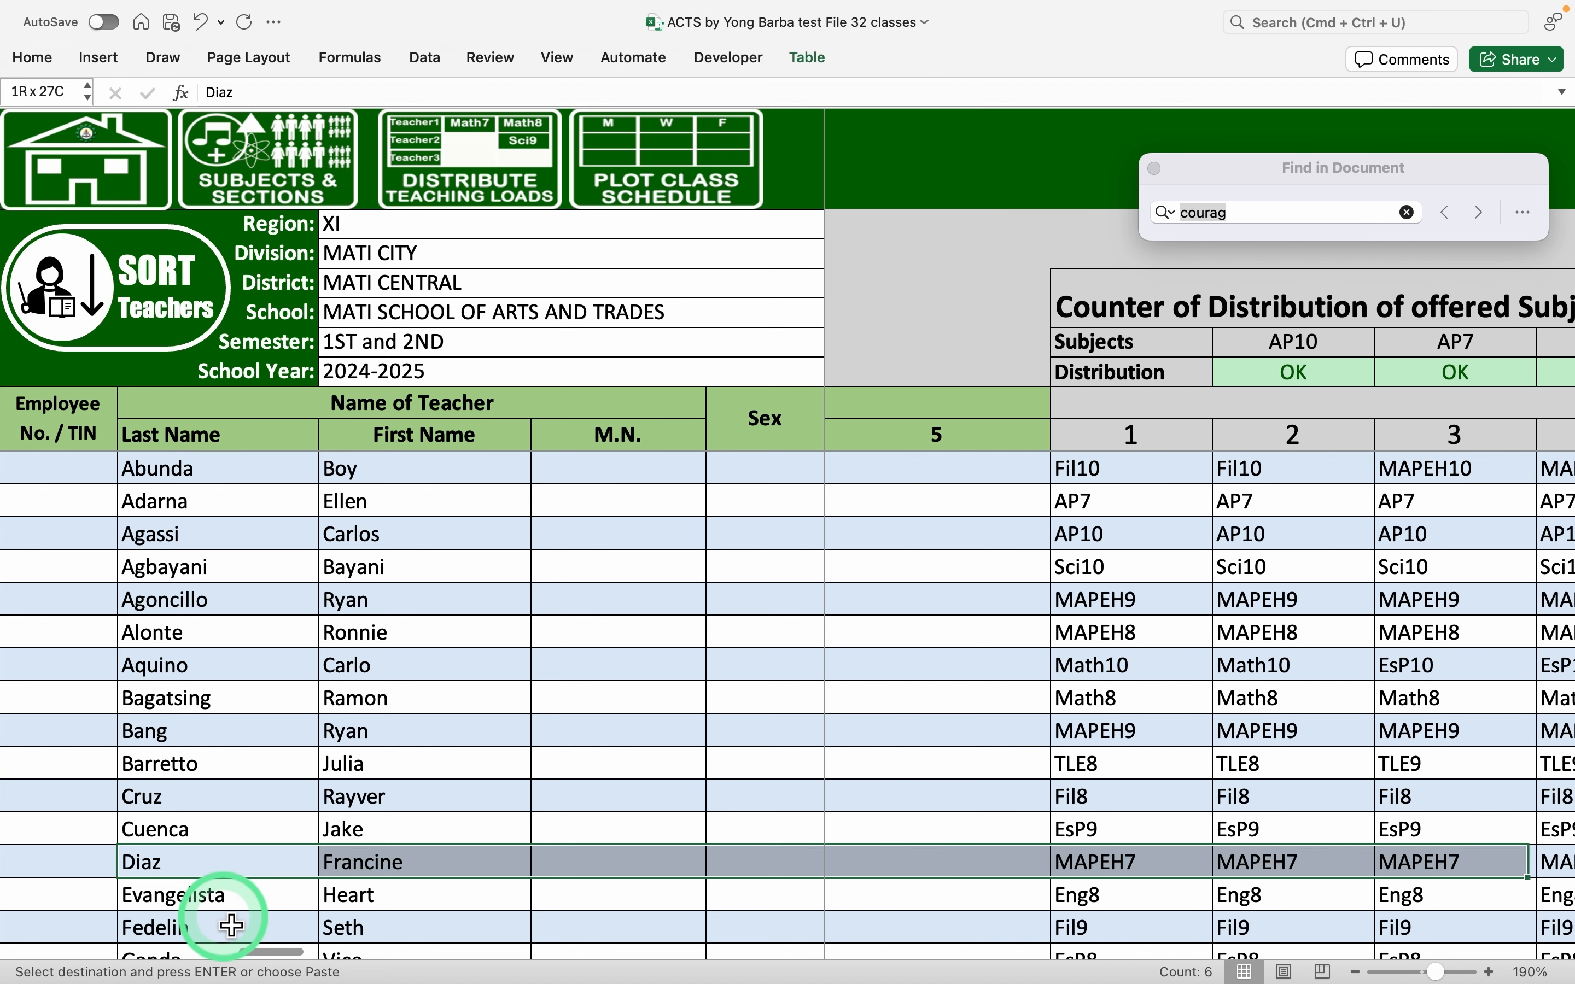
pyautogui.hotkey('shift', 'Right')
pyautogui.hotkey('shift', 'Right')
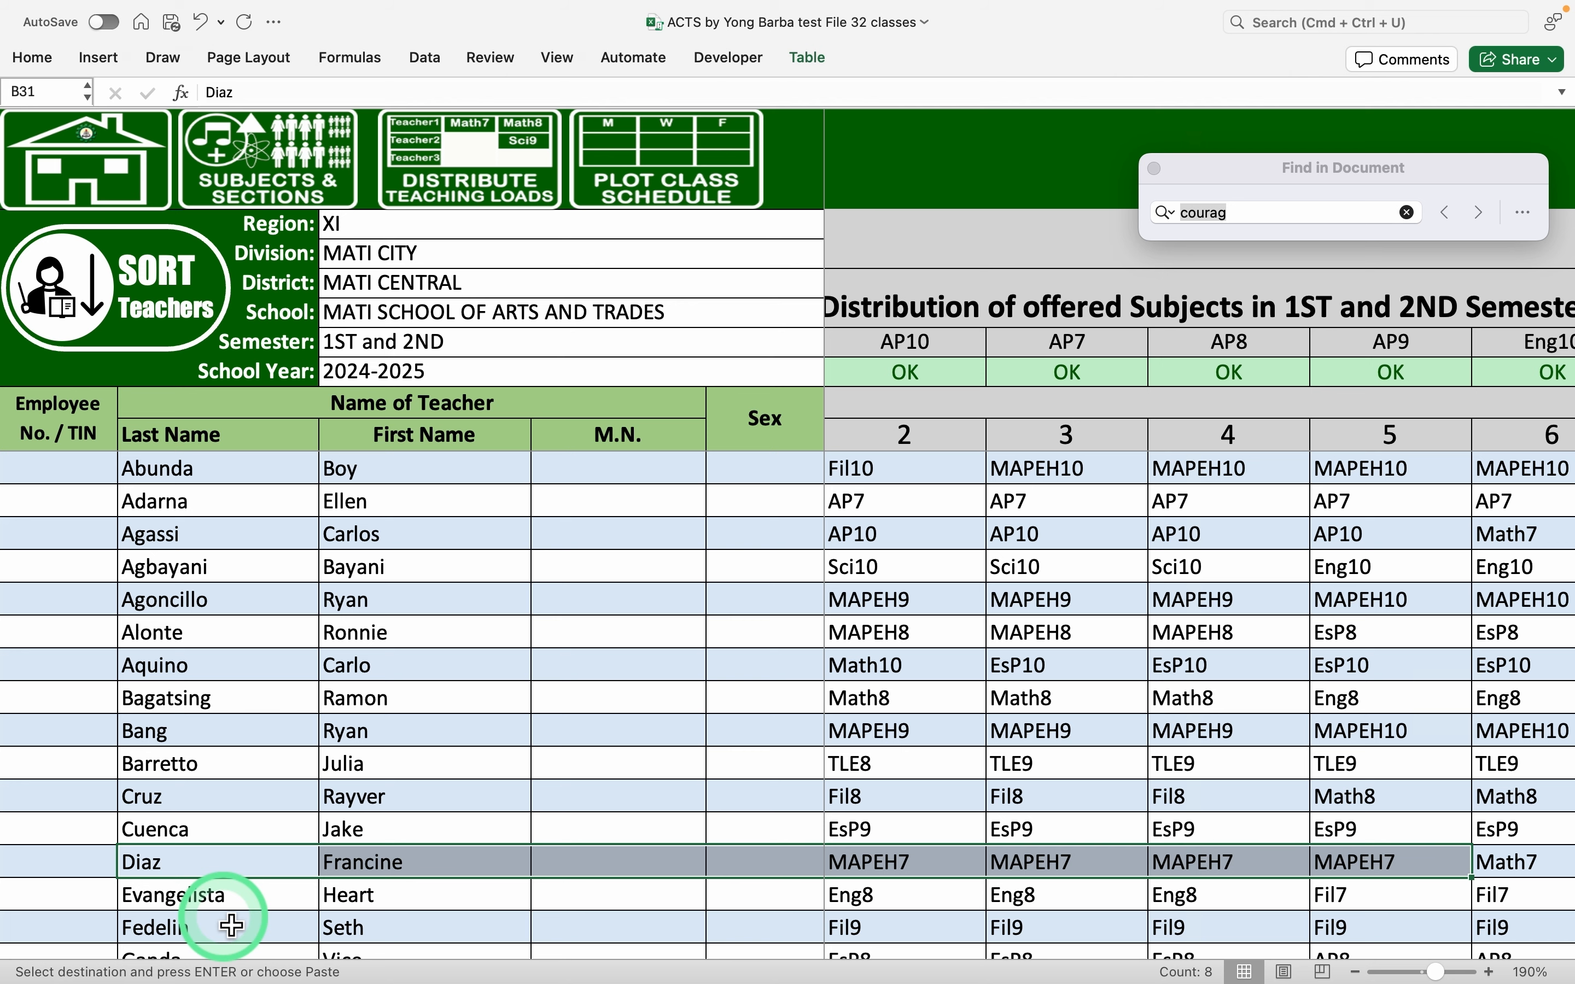
pyautogui.hotkey('shift', 'Right')
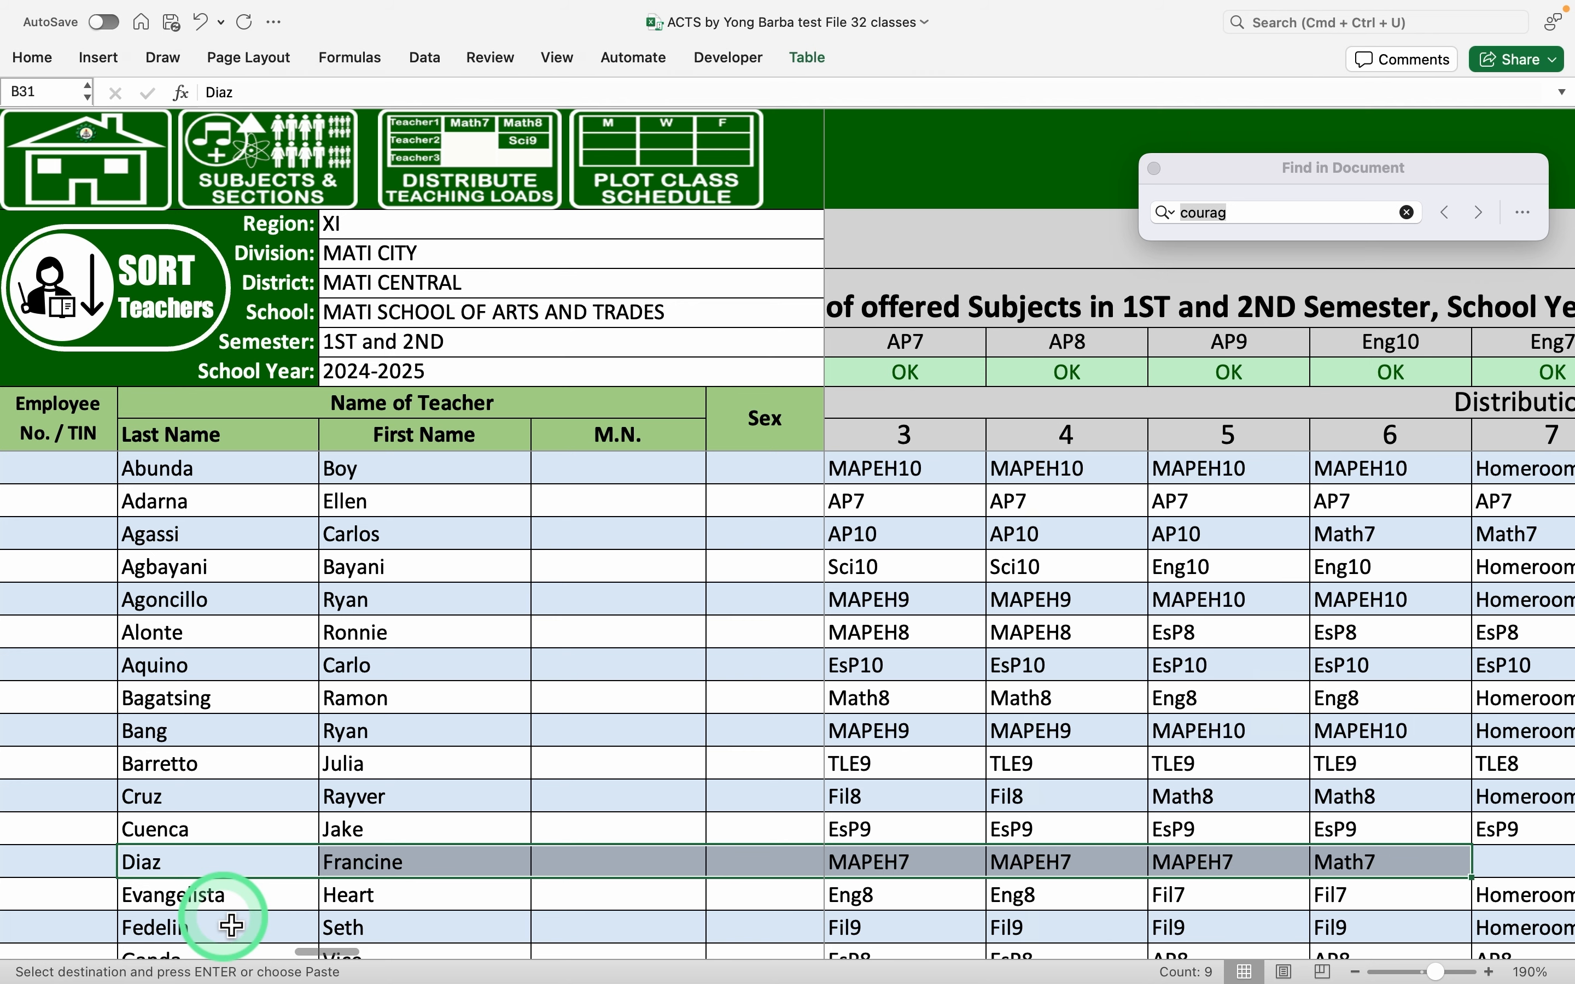
pyautogui.hotkey('shift', 'Right')
pyautogui.hotkey('shift', 'Left')
pyautogui.hotkey('shift', 'Left')
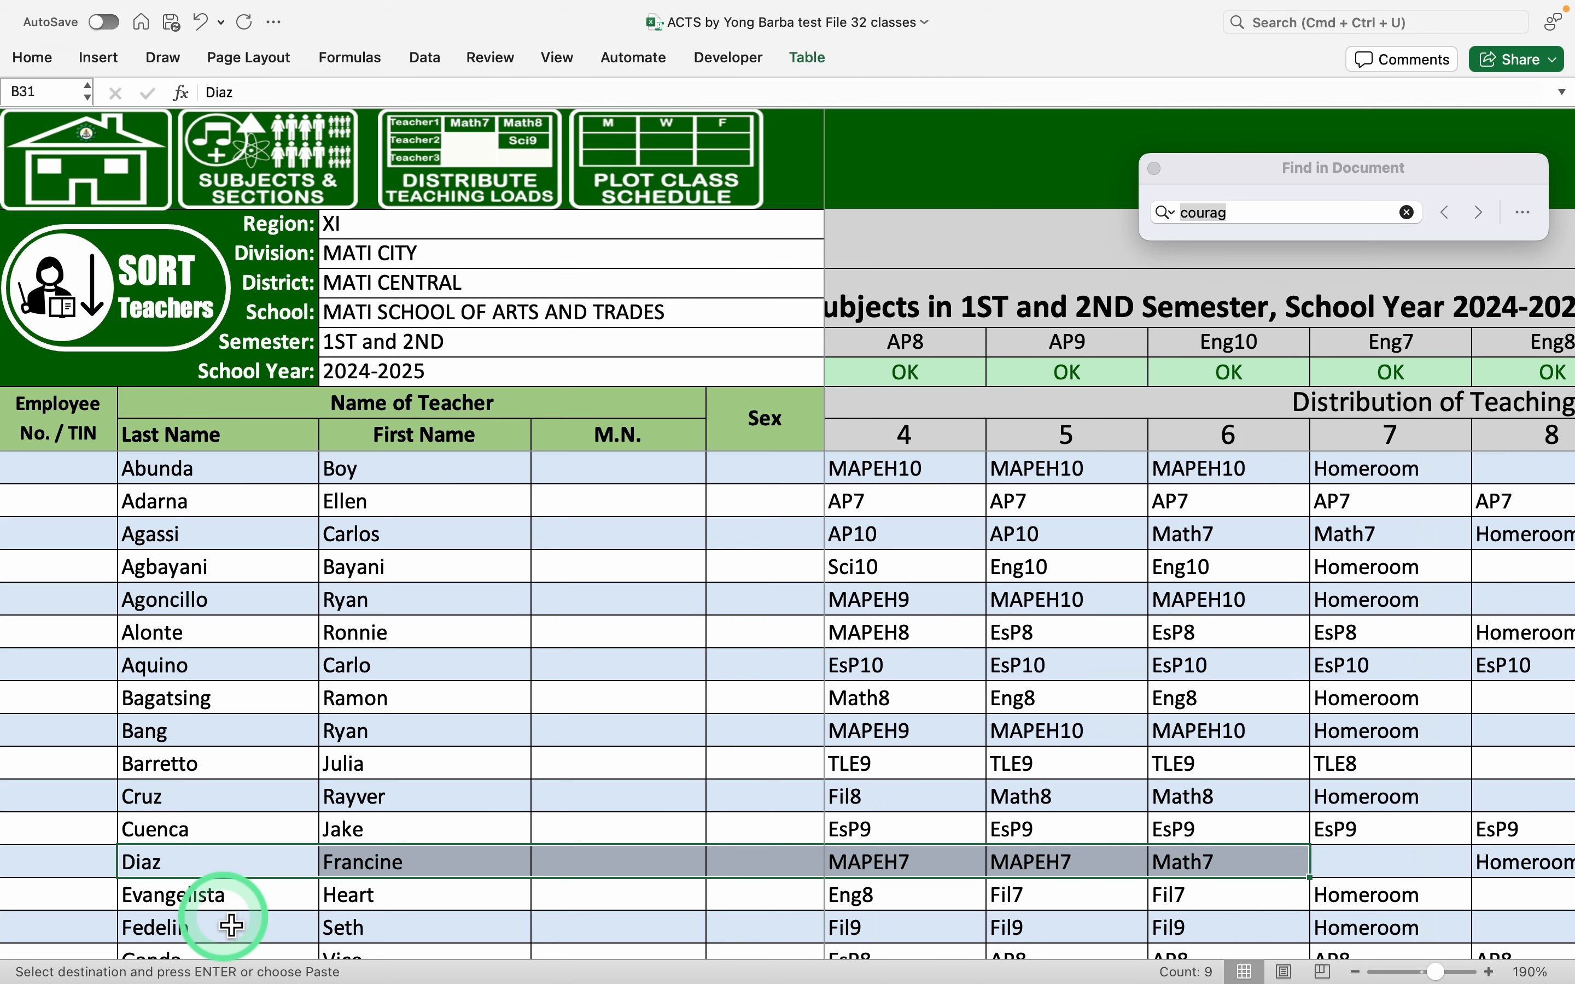
pyautogui.hotkey('shift', 'Right')
pyautogui.hotkey('shift', 'Right')
pyautogui.hotkey('shift', 'Right')
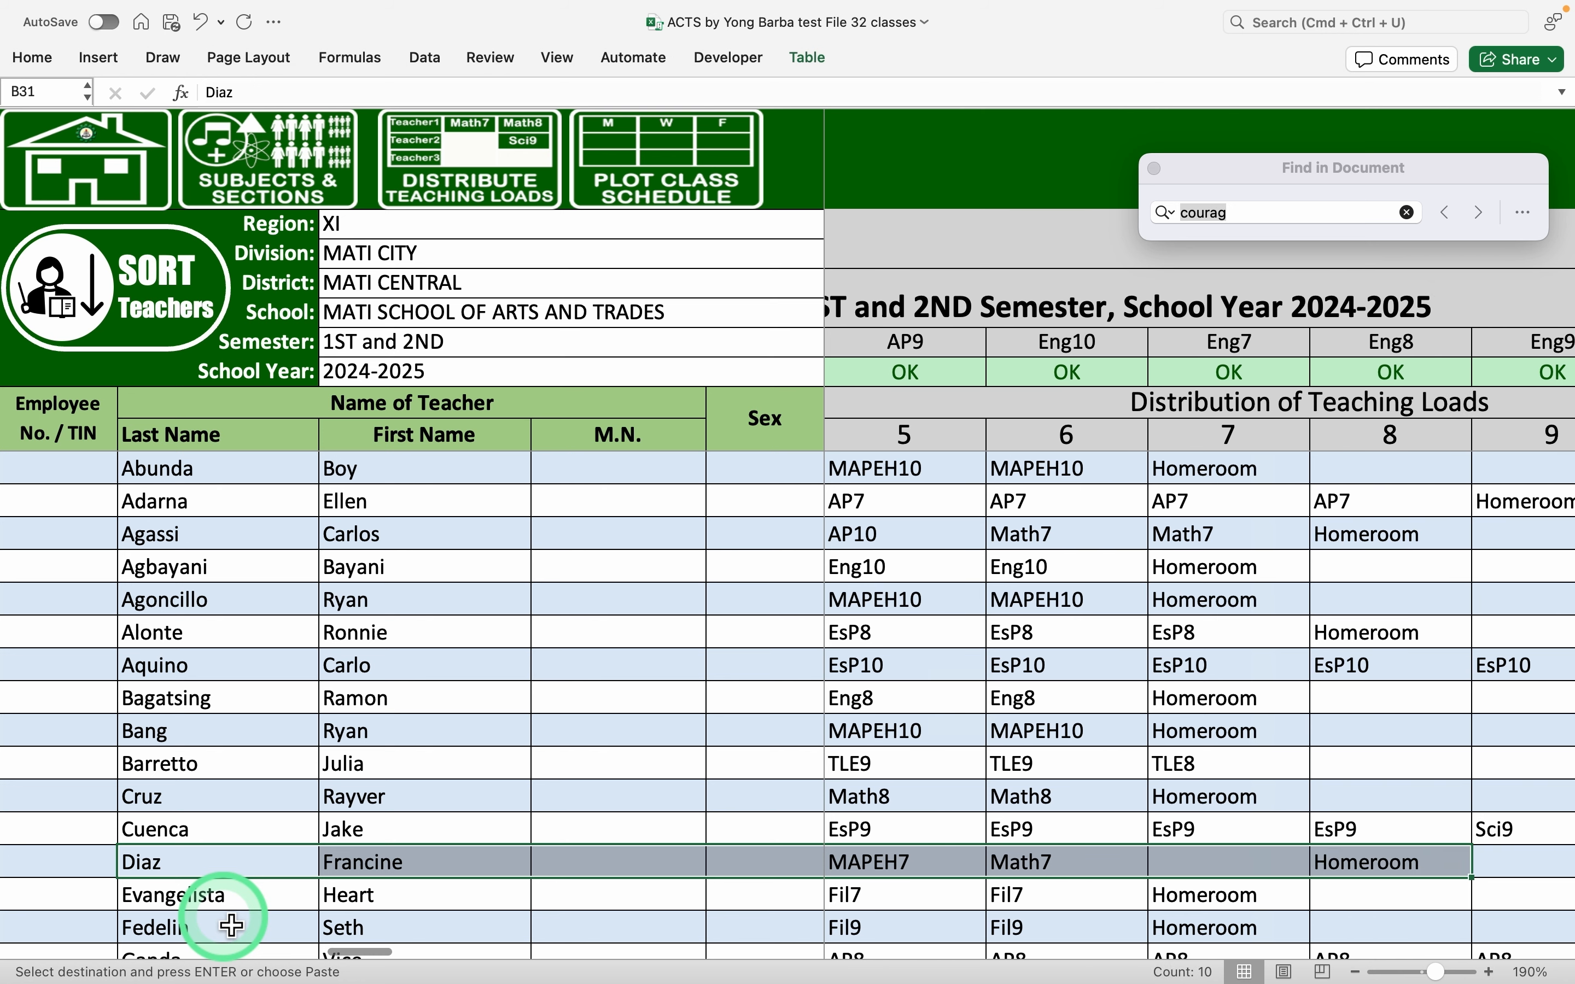
# Move the G7_Courage adviser's Homeroom load from load column 8 to the vacant load column 7, clearing column 8
pyautogui.click(1399, 872)
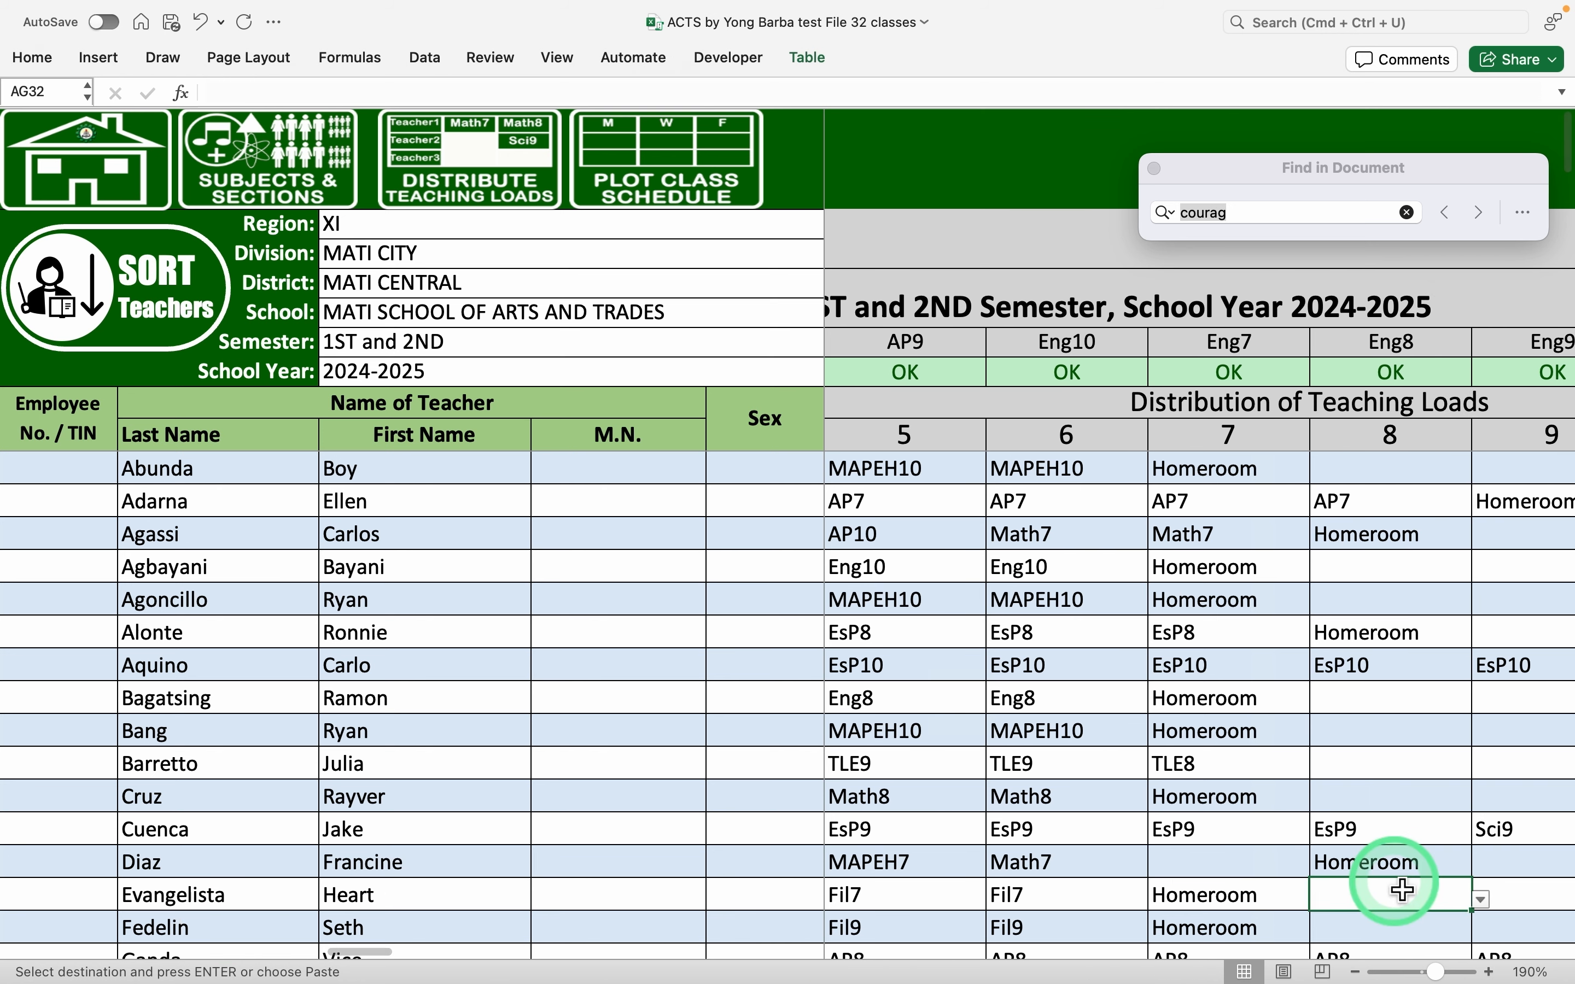
pyautogui.press('Left')
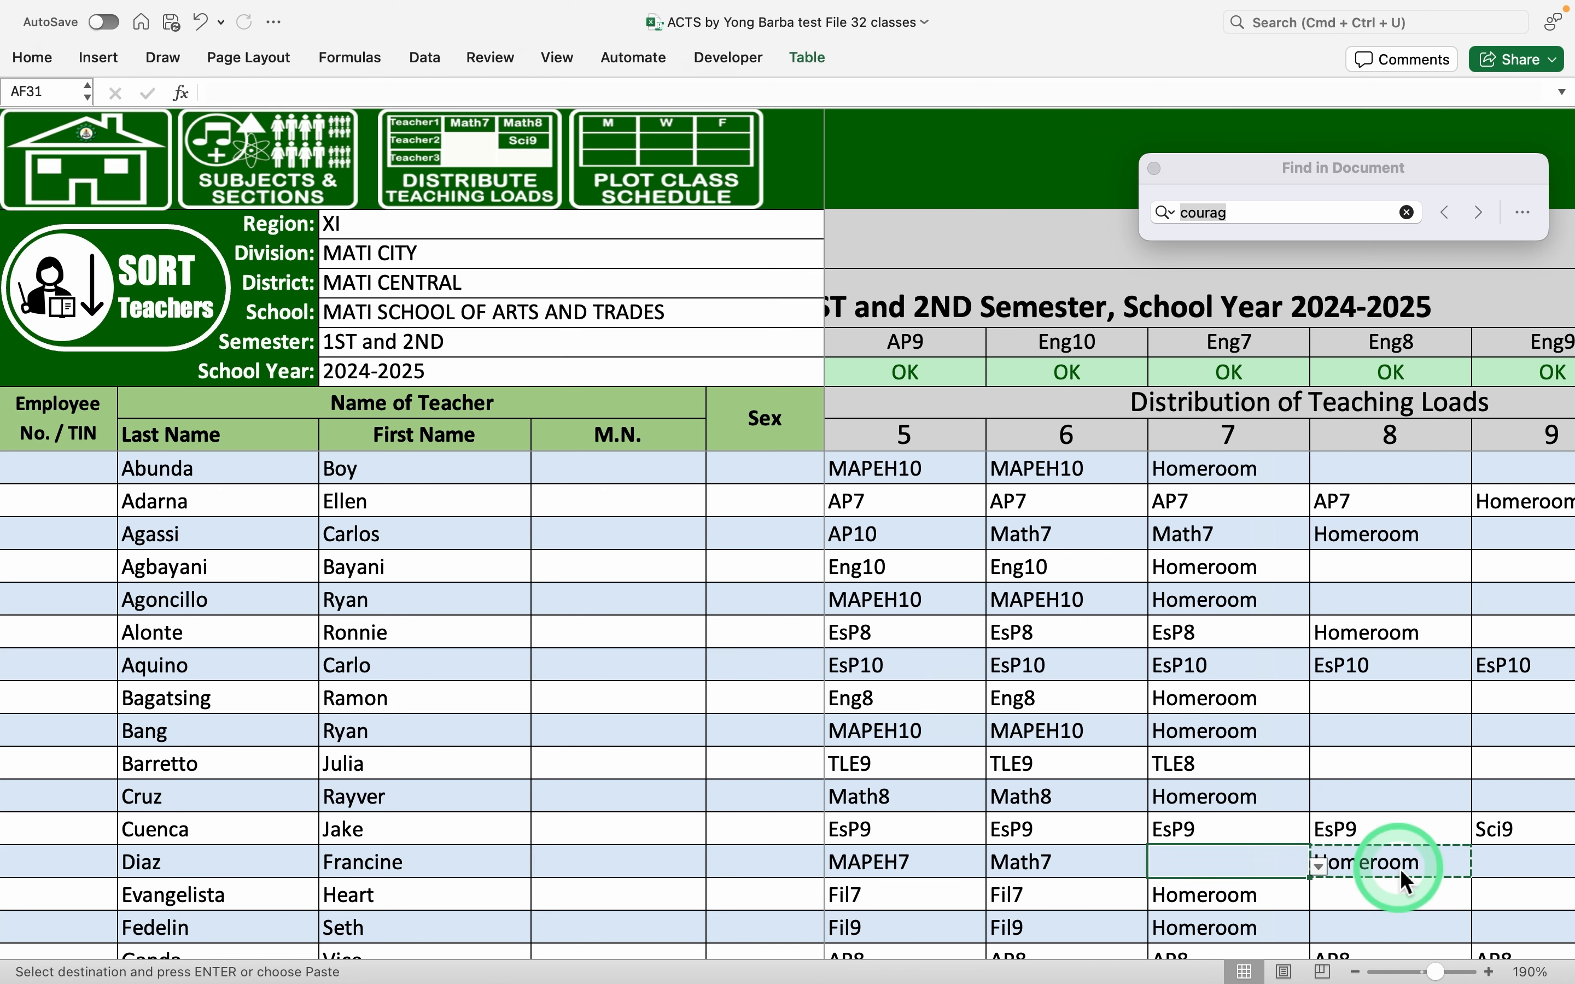
pyautogui.click(1399, 872)
pyautogui.press('Delete')
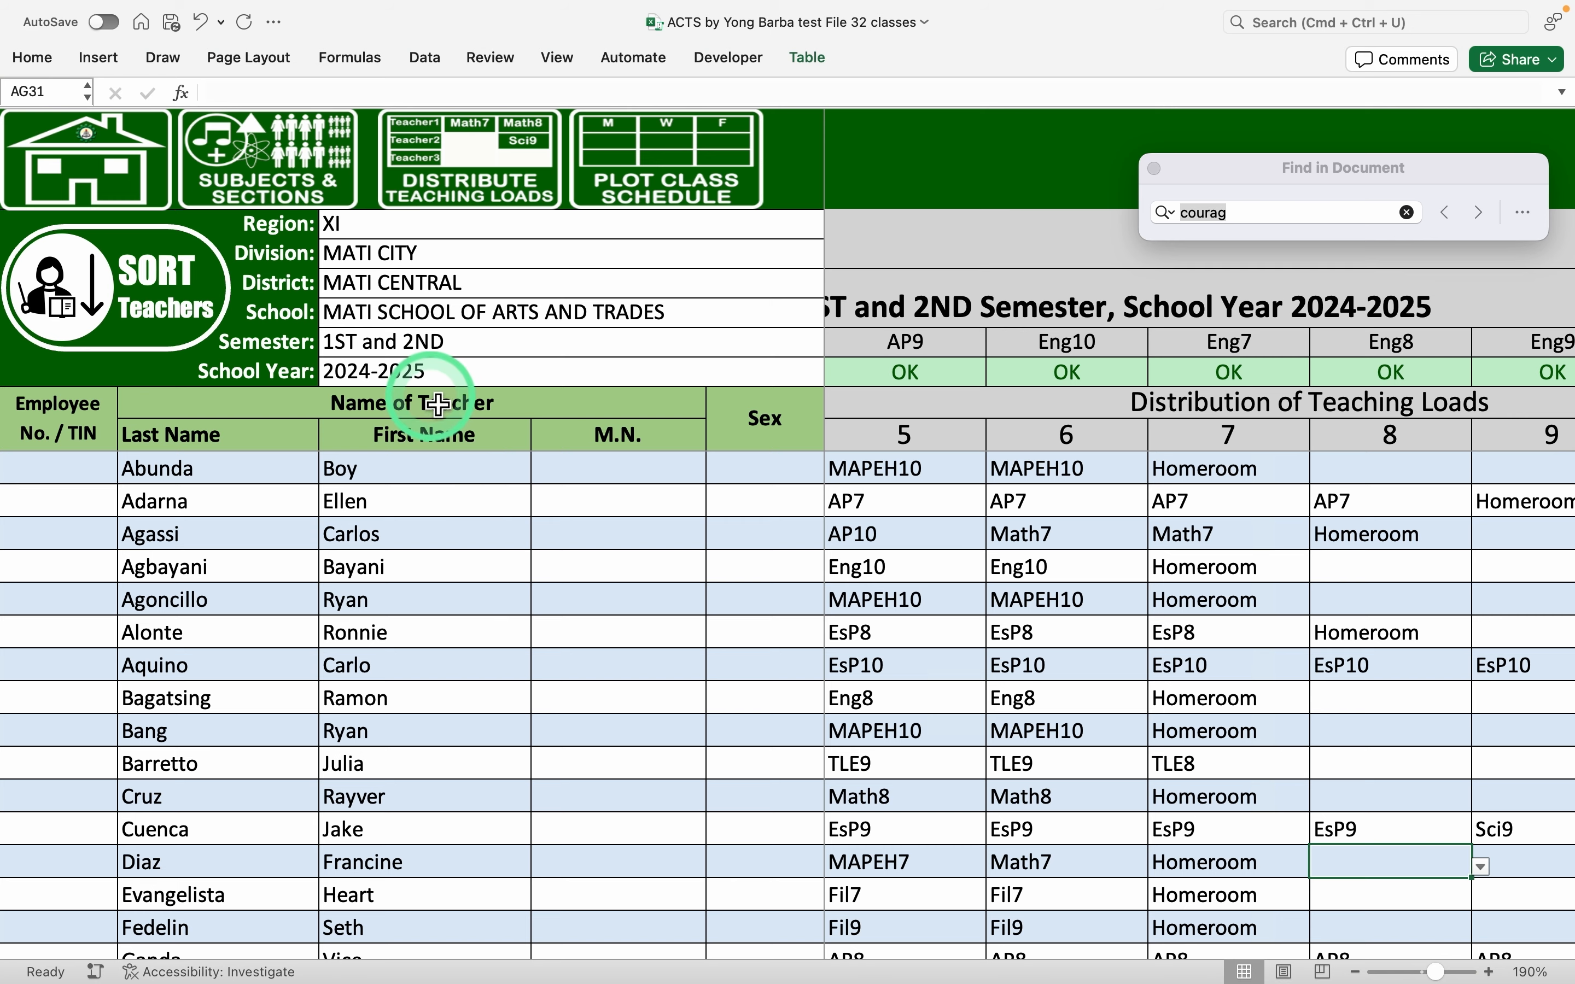
# On the class schedule plotting sheet, assign the G7_Courage adviser and MAPEH7 to G7_Courage's Monday 7:30-8:30 slot
pyautogui.click(673, 161)
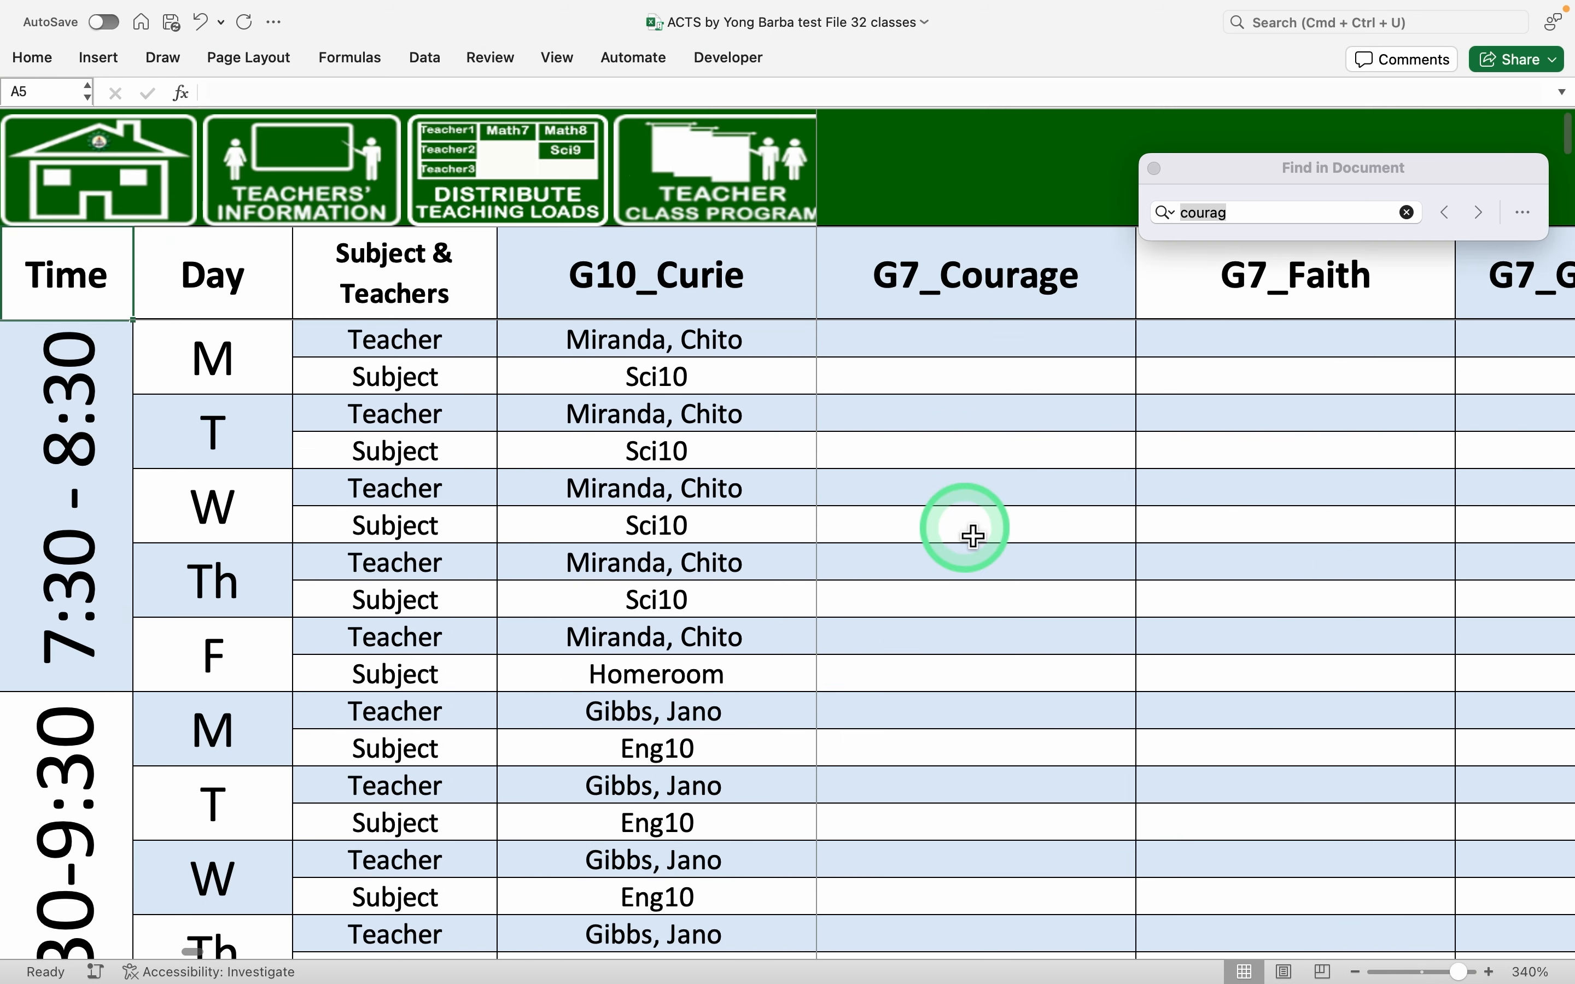
pyautogui.click(1092, 337)
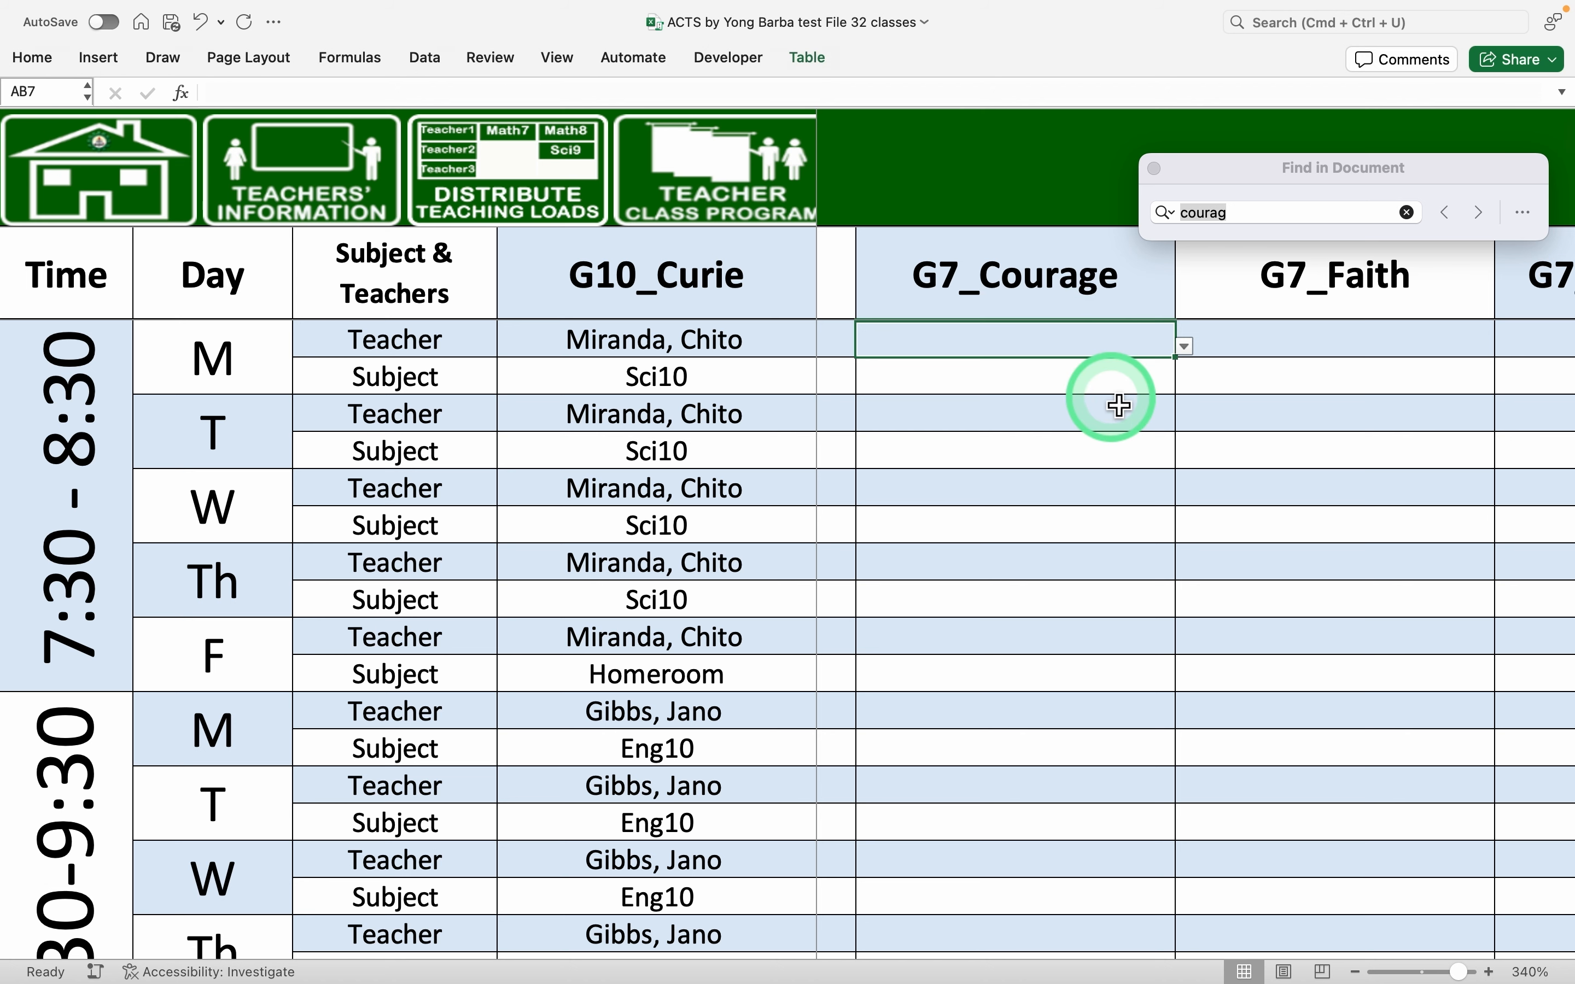
pyautogui.write('F')
pyautogui.press('BackSpace')
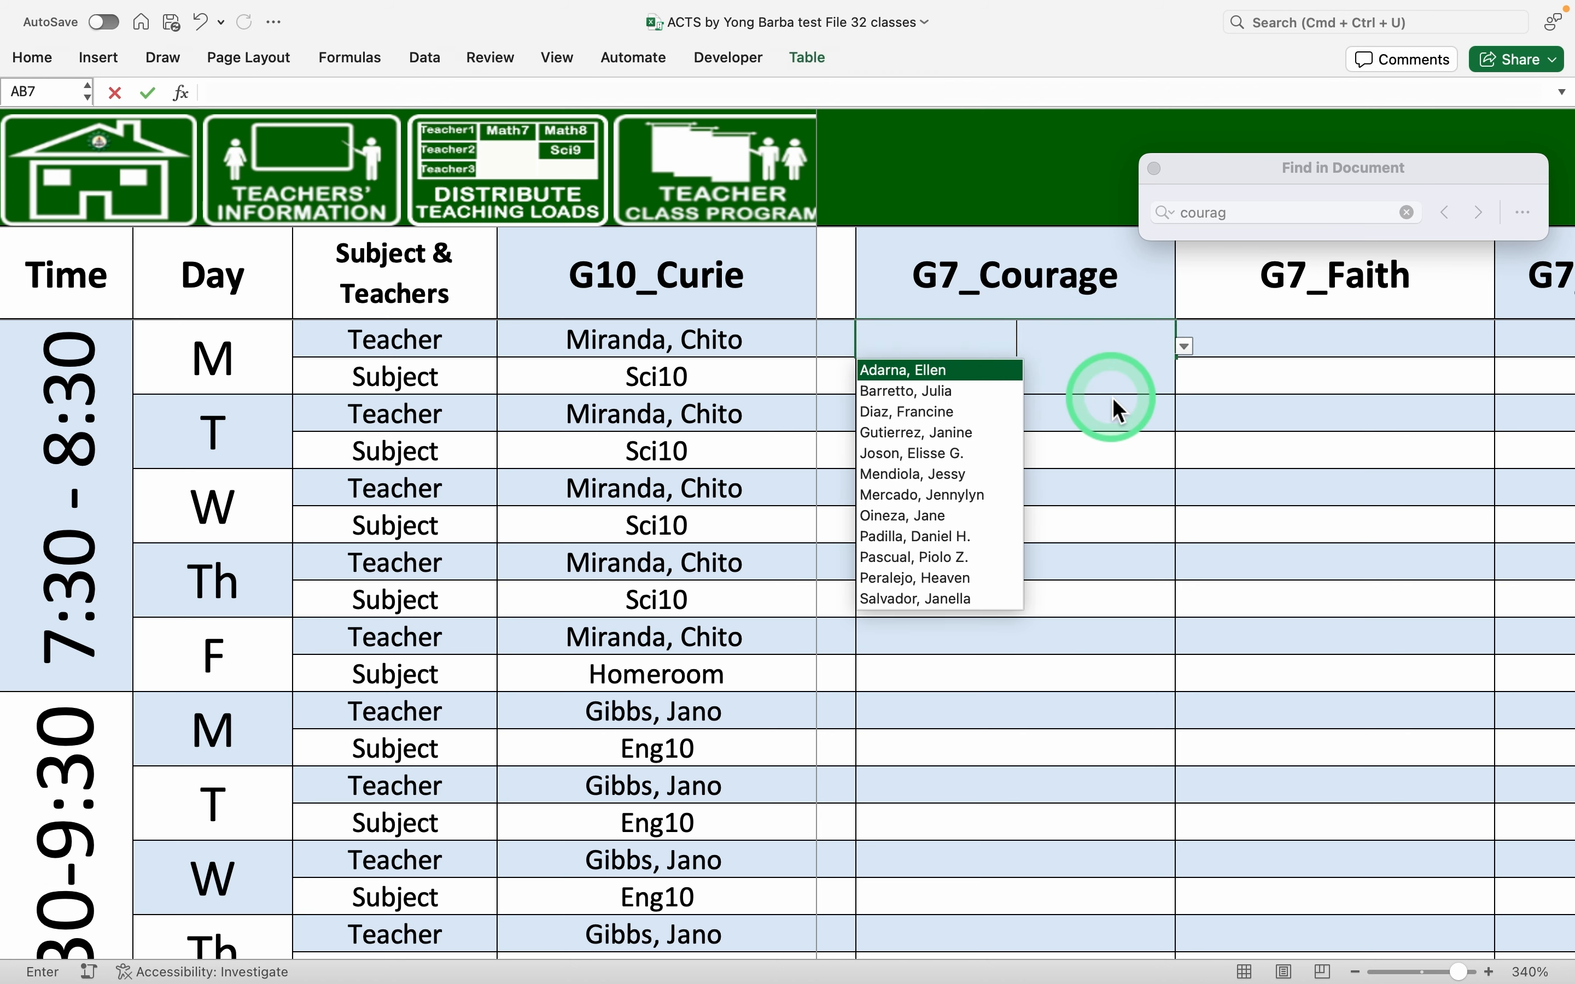
pyautogui.write('Di')
pyautogui.press('Return')
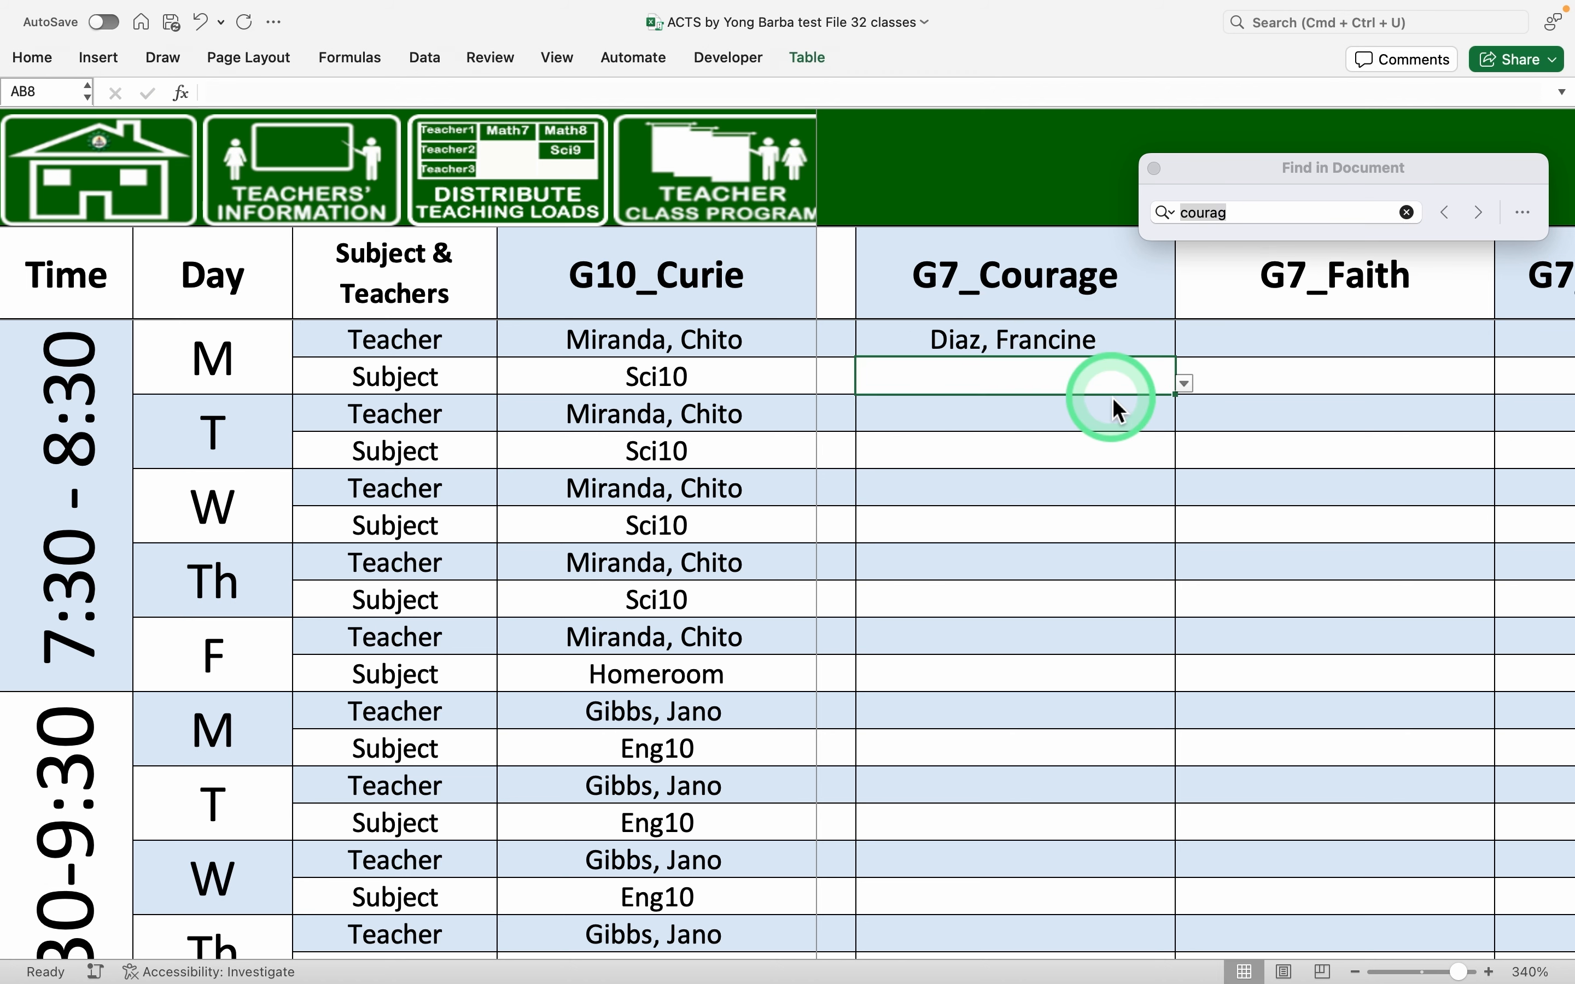
pyautogui.click(1186, 387)
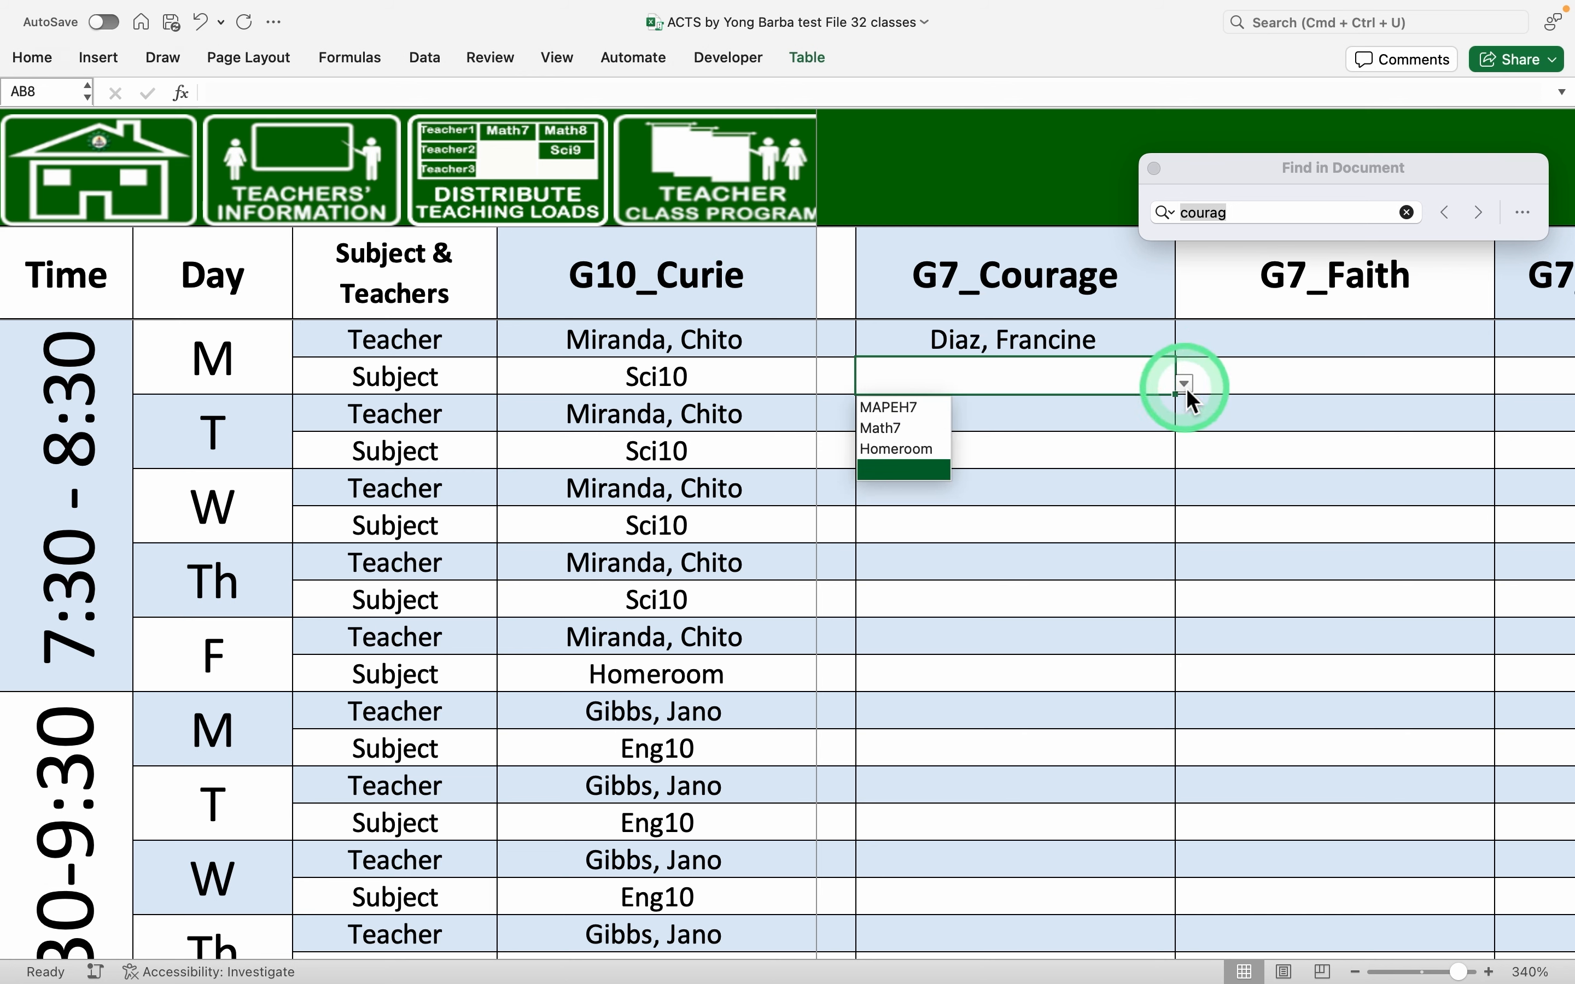
pyautogui.click(916, 410)
# Copy G7_Courage's Monday 7:30-8:30 entry to Tuesday through Friday, and set Friday's subject to Homeroom
pyautogui.moveTo(1016, 344); pyautogui.dragTo(1016, 685)
pyautogui.press('super+c')
pyautogui.press('super+v')
pyautogui.click(1018, 683)
pyautogui.write('Ho')
pyautogui.press('Return')
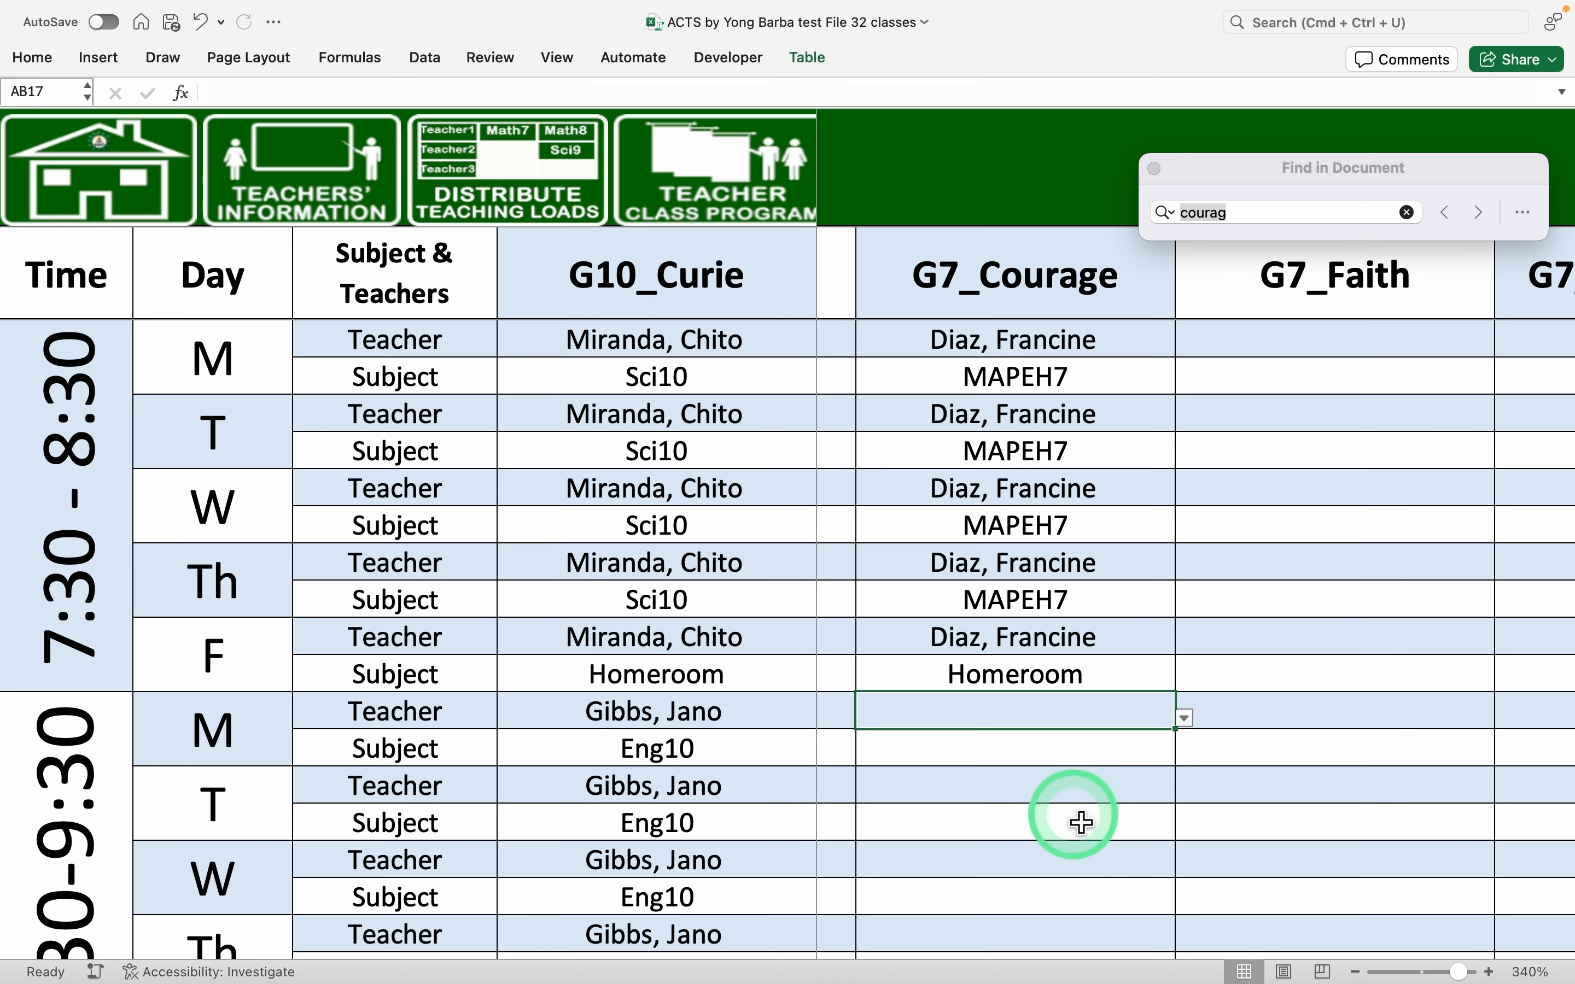
# Copy G7_Courage's Monday teacher and MAPEH7 entry into G7_Faith's 8:30-9:30 slots for Monday to Thursday
pyautogui.moveTo(1012, 346); pyautogui.dragTo(1021, 388)
pyautogui.press('super+c')
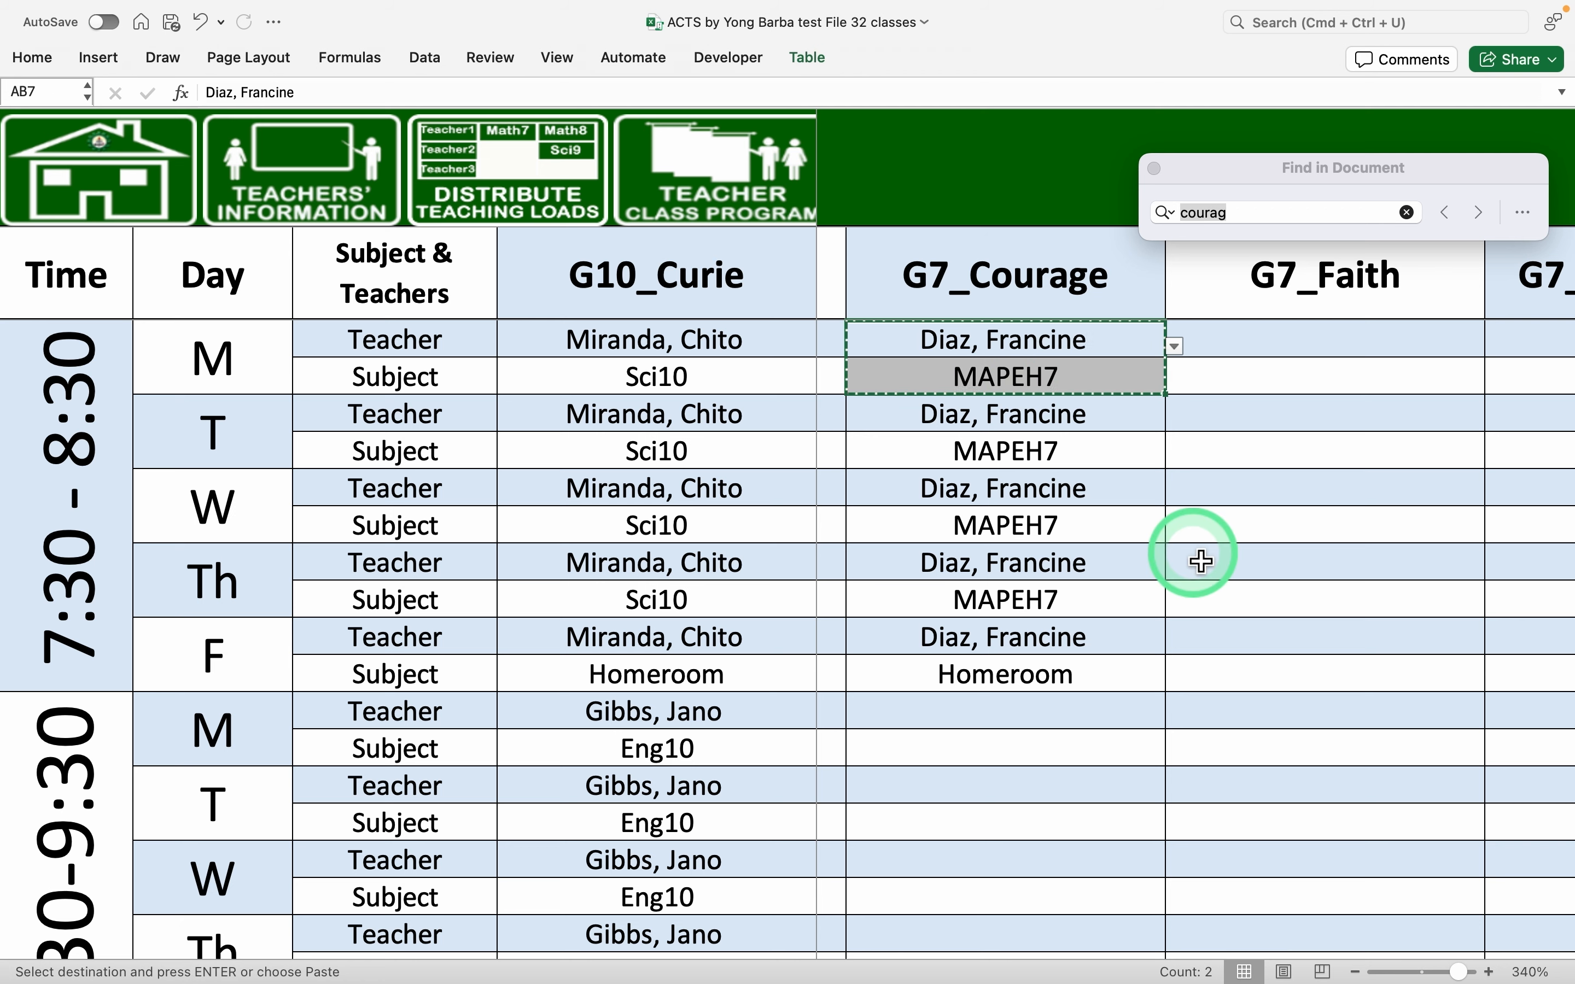
pyautogui.hscroll(2, 1198, 561)
pyautogui.scroll(-2, 1198, 561)
pyautogui.scroll(-1, 1202, 561)
pyautogui.hscroll(1, 1201, 561)
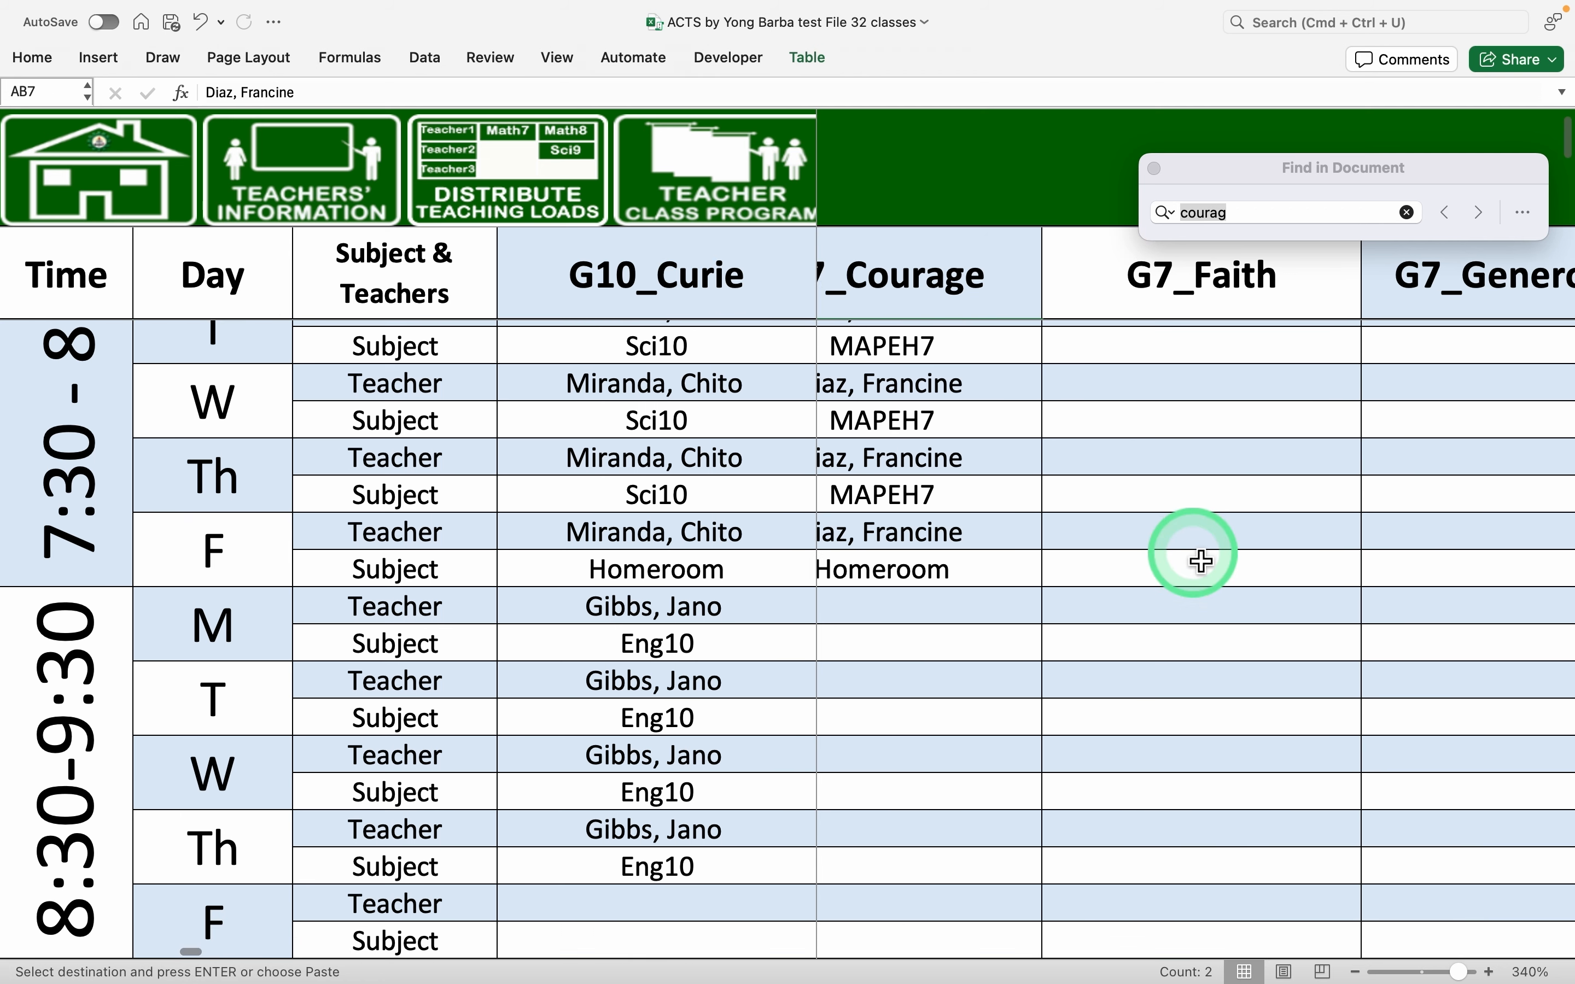
pyautogui.scroll(-1, 1160, 618)
pyautogui.click(1158, 609)
pyautogui.moveTo(1158, 609); pyautogui.dragTo(1167, 844)
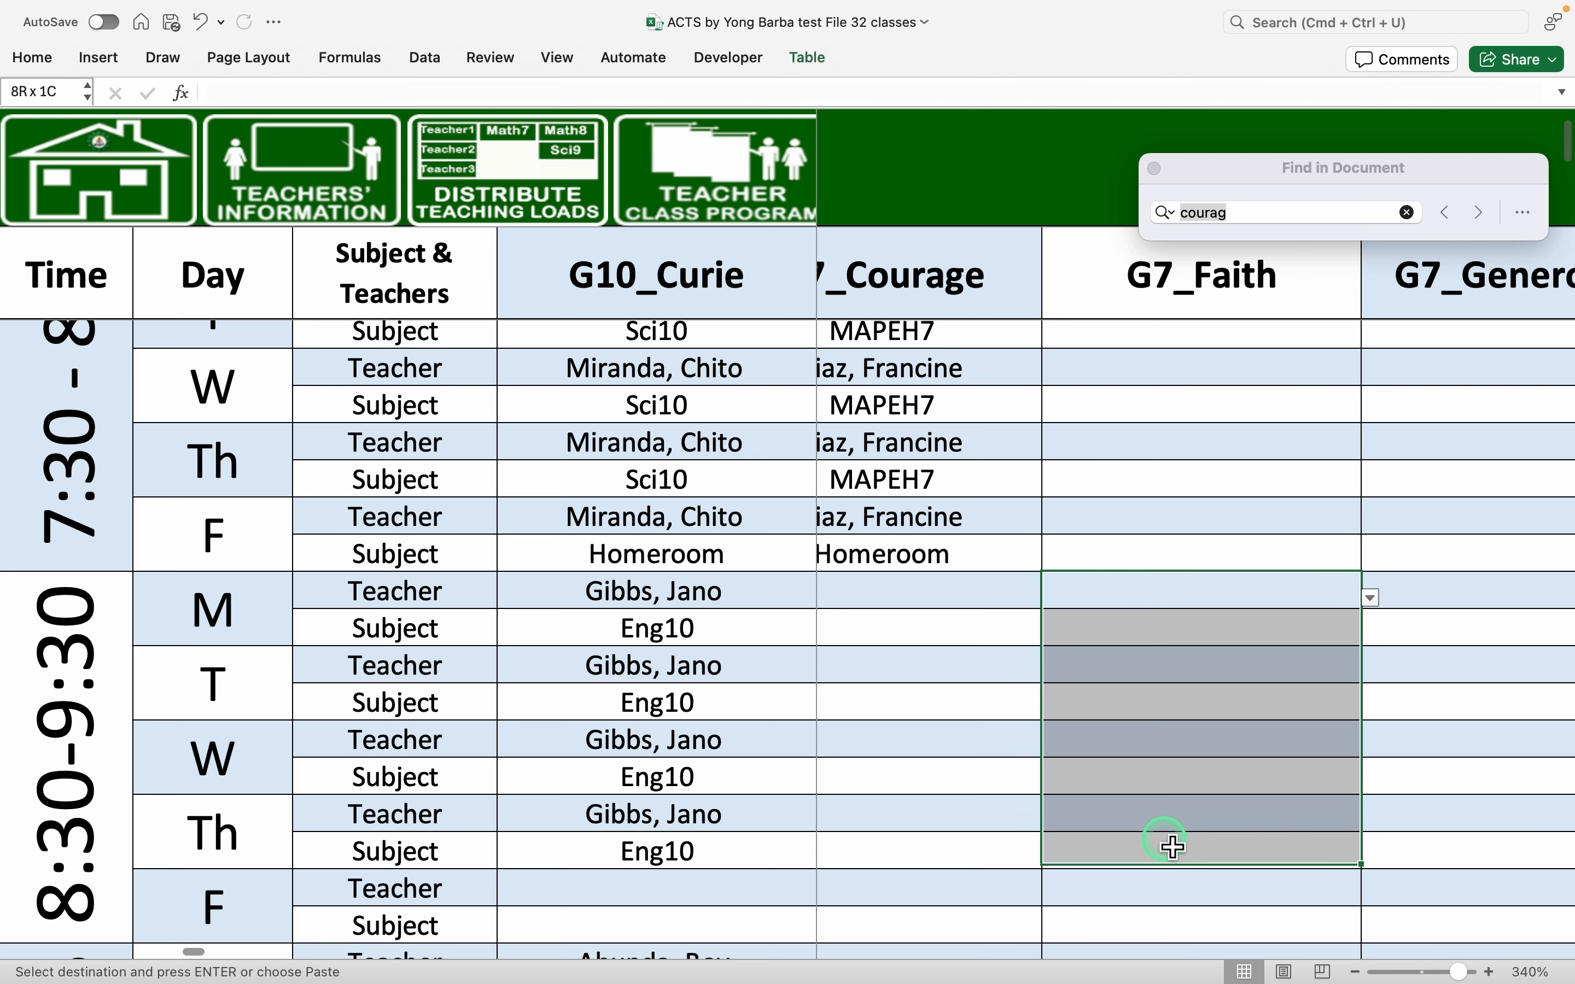
pyautogui.press('super+v')
# Paste the copied MAPEH7 entry Monday to Thursday into G7_Generosity's 9:45-10:45 slots and G7_Honesty's 10:45-11:45 slots
pyautogui.scroll(-5, 1236, 762)
pyautogui.moveTo(1321, 557); pyautogui.dragTo(1328, 815)
pyautogui.press('super+v')
pyautogui.hscroll(4, 1296, 745)
pyautogui.scroll(-6, 1297, 745)
pyautogui.moveTo(1269, 482); pyautogui.dragTo(1274, 742)
pyautogui.press('super+v')
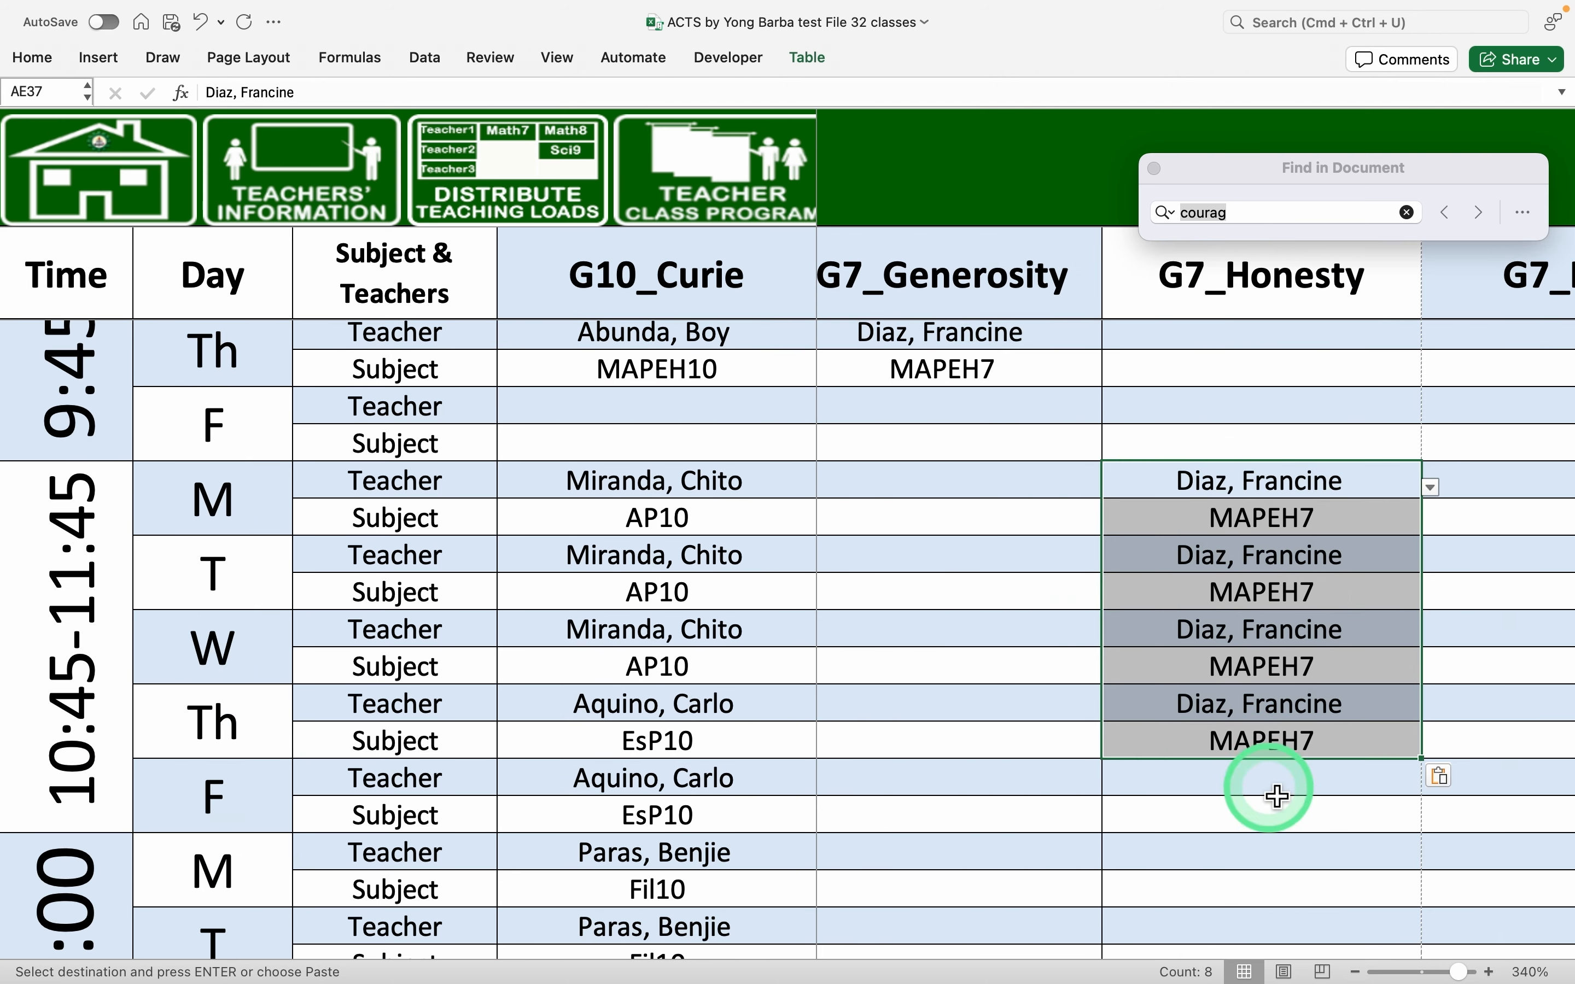
# Show the G7_Courage adviser's teacher class program to check the plotted MAPEH7 and Homeroom periods
pyautogui.click(718, 174)
pyautogui.click(369, 136)
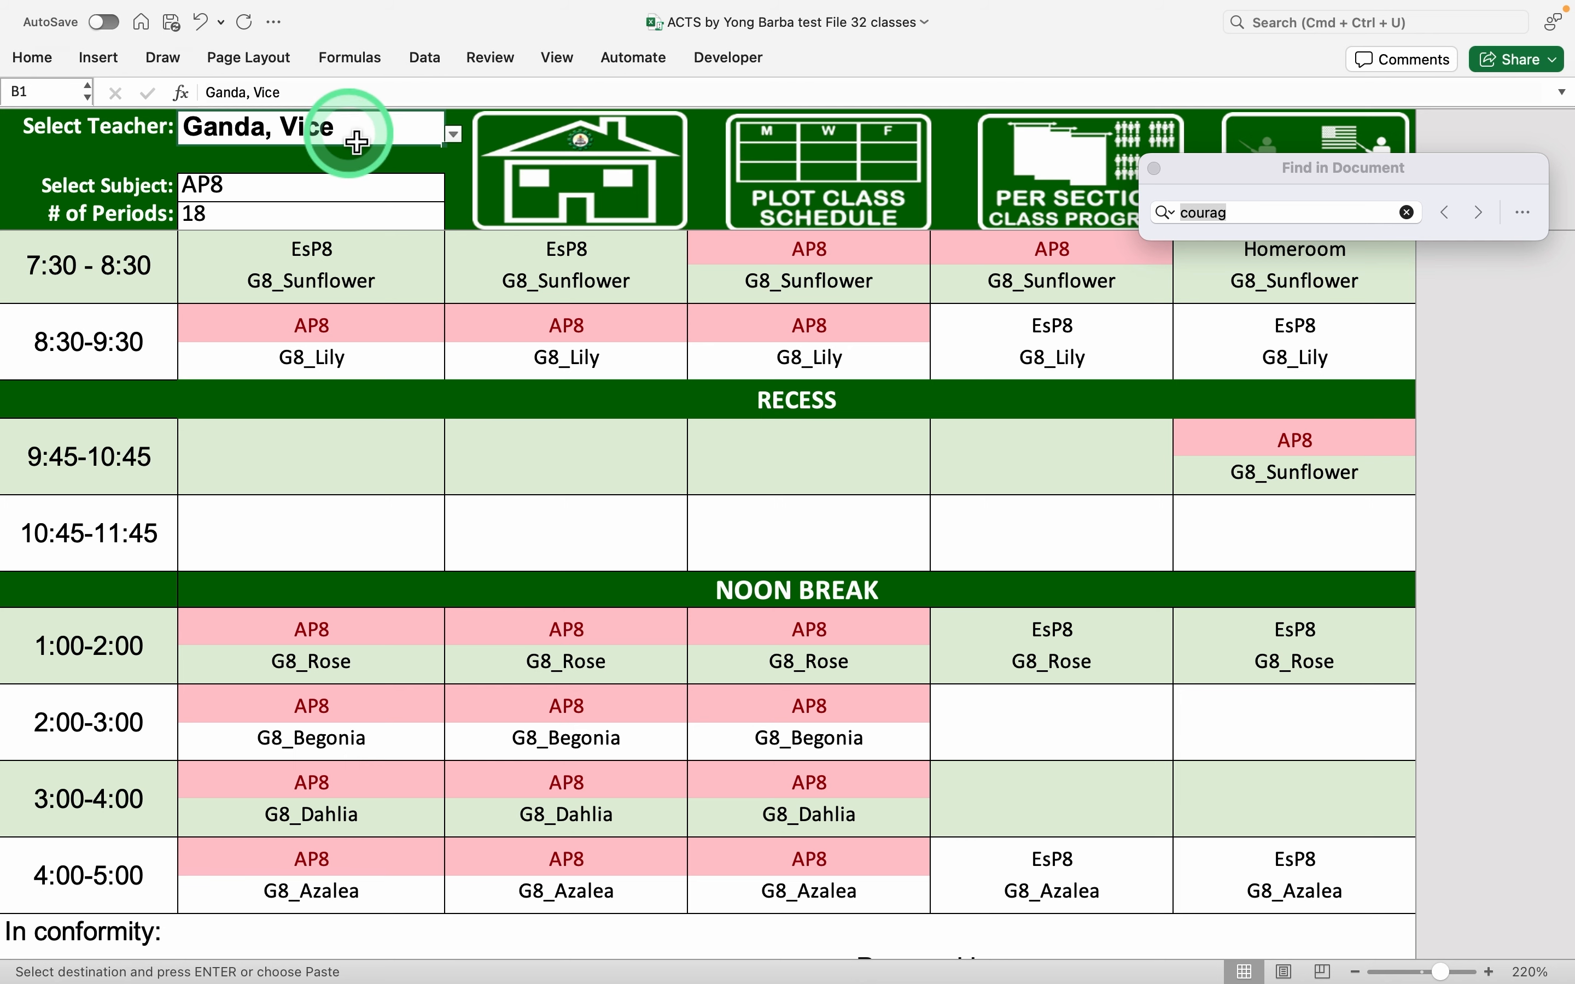
pyautogui.write('di')
pyautogui.press('Return')
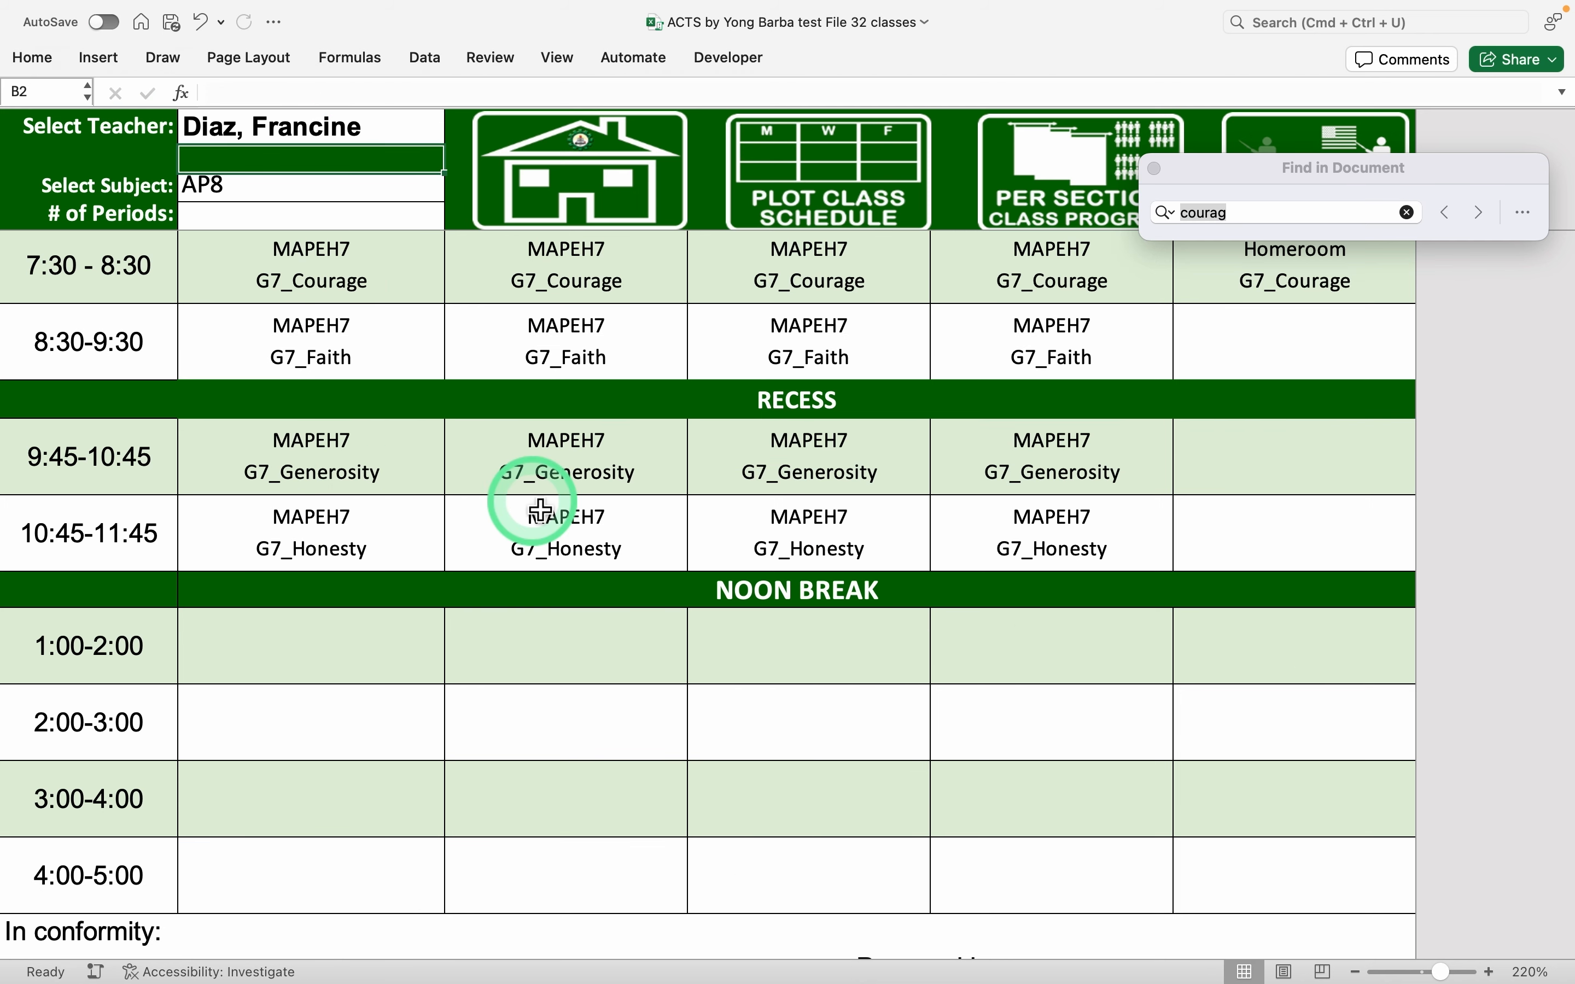
# Return to the class schedule plotting sheet and locate G7_Hope's 1:00-2:00 slots
pyautogui.click(811, 178)
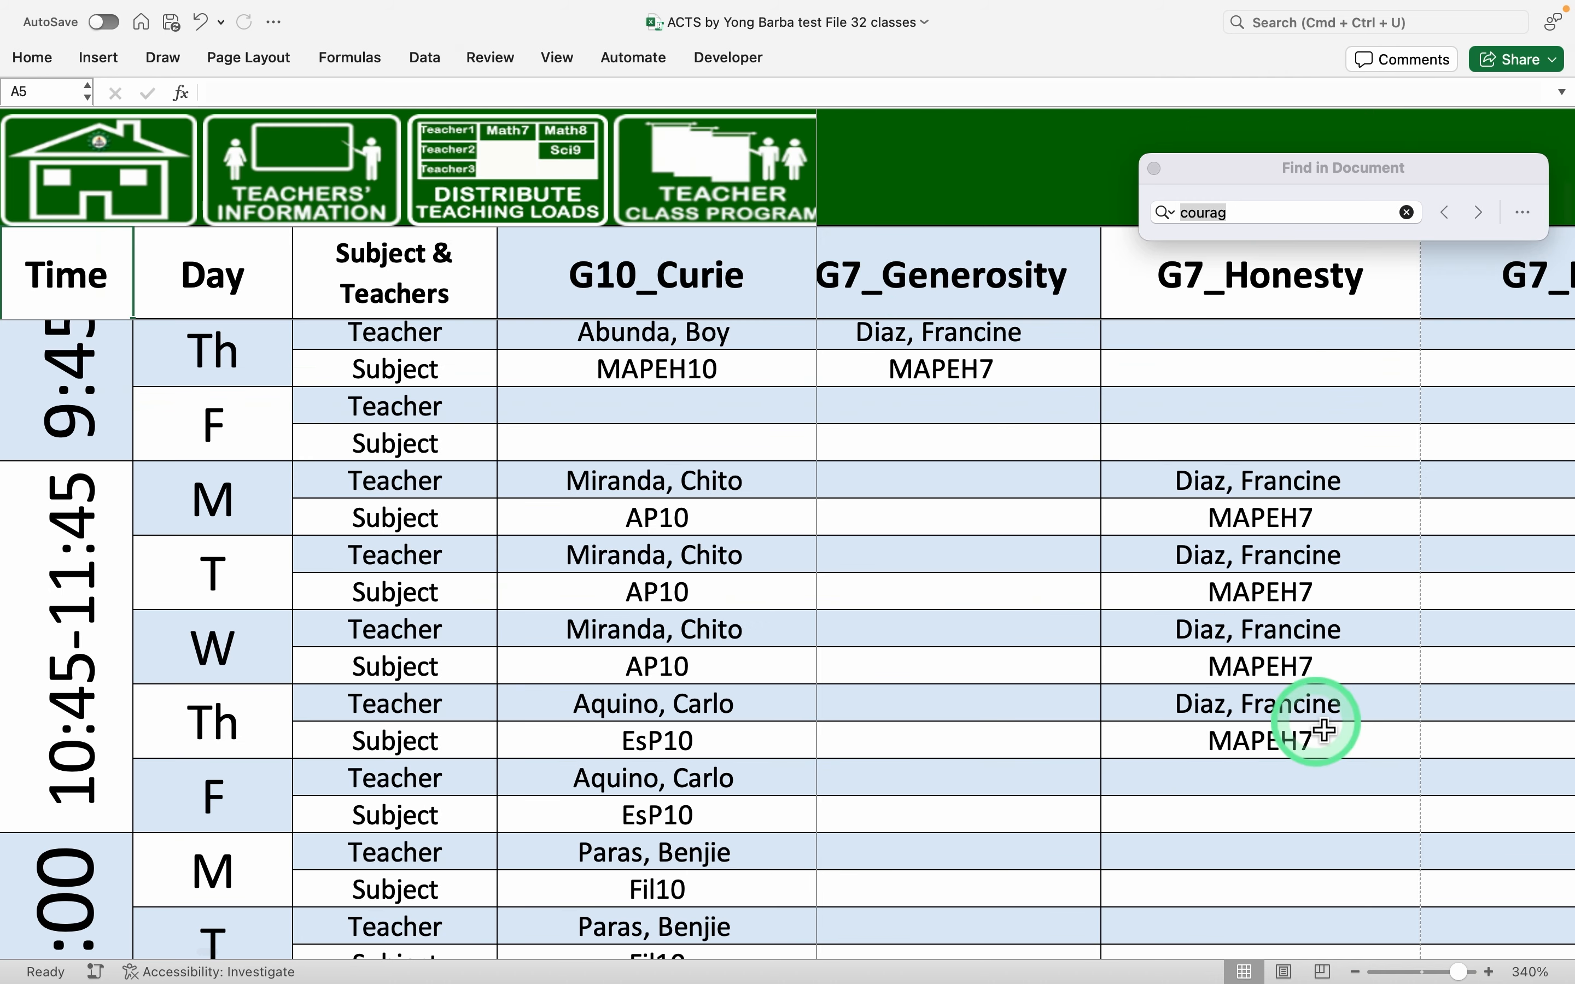
pyautogui.scroll(-5, 1317, 728)
pyautogui.hscroll(3, 1318, 728)
pyautogui.scroll(-1, 1324, 729)
pyautogui.hscroll(1, 1324, 729)
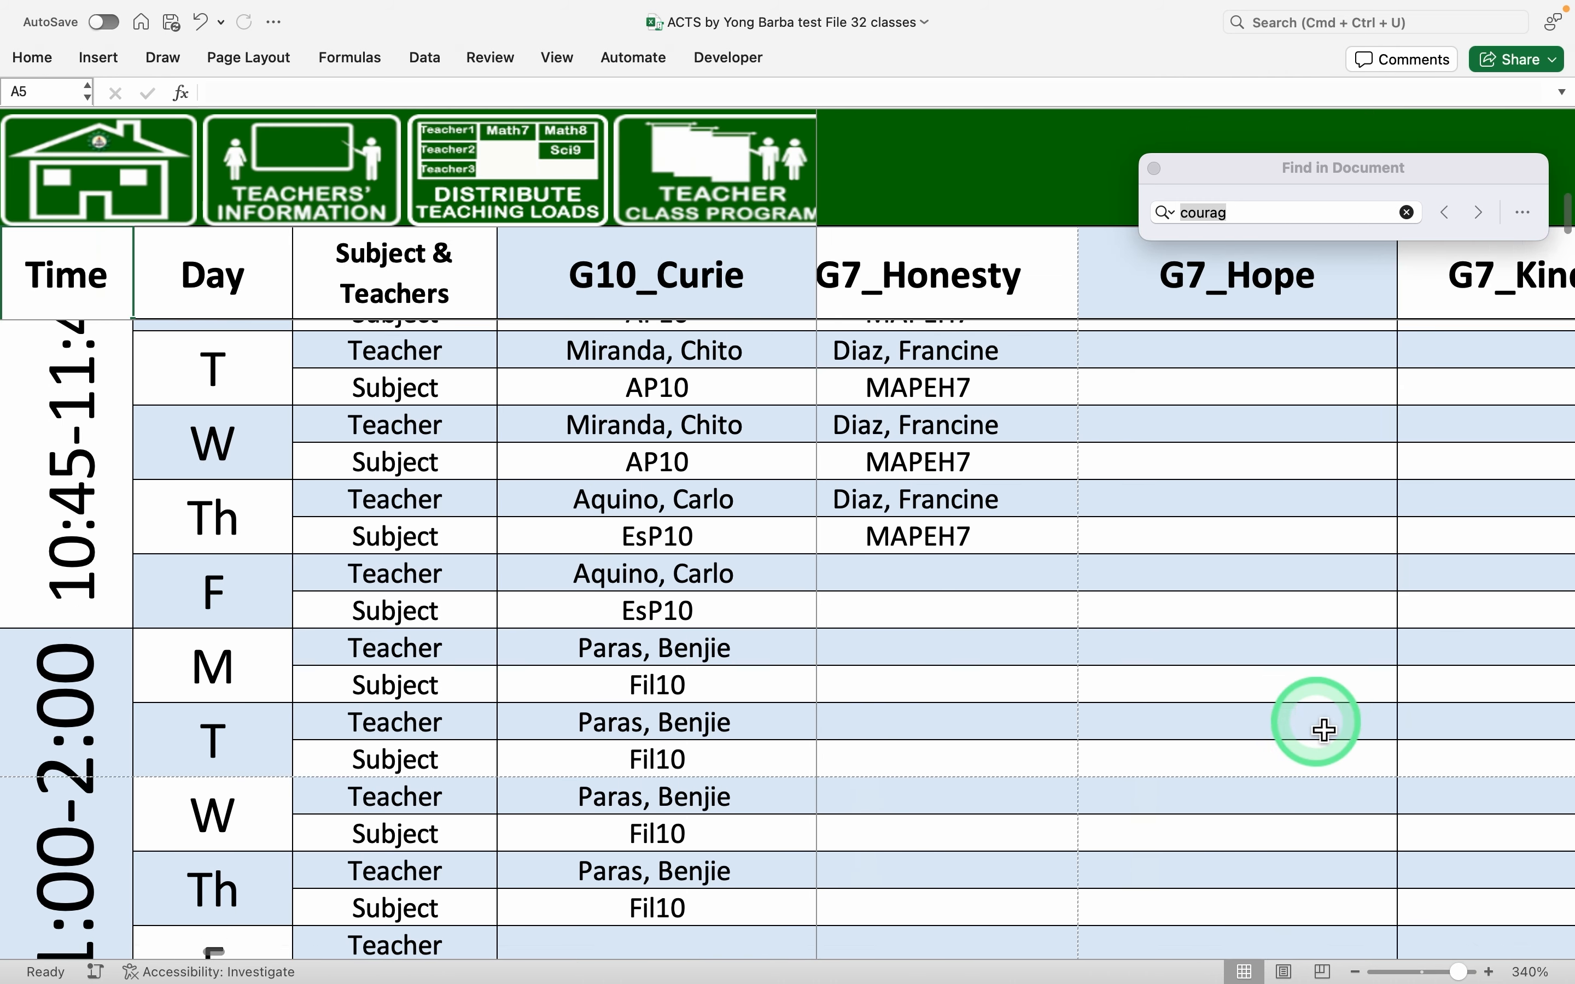
# Try to paste the MAPEH7 entry into G7_Hope's 1:00-2:00 slots for Monday to Thursday
pyautogui.moveTo(1170, 656); pyautogui.dragTo(1180, 904)
pyautogui.press('super+v')
pyautogui.click(748, 399)
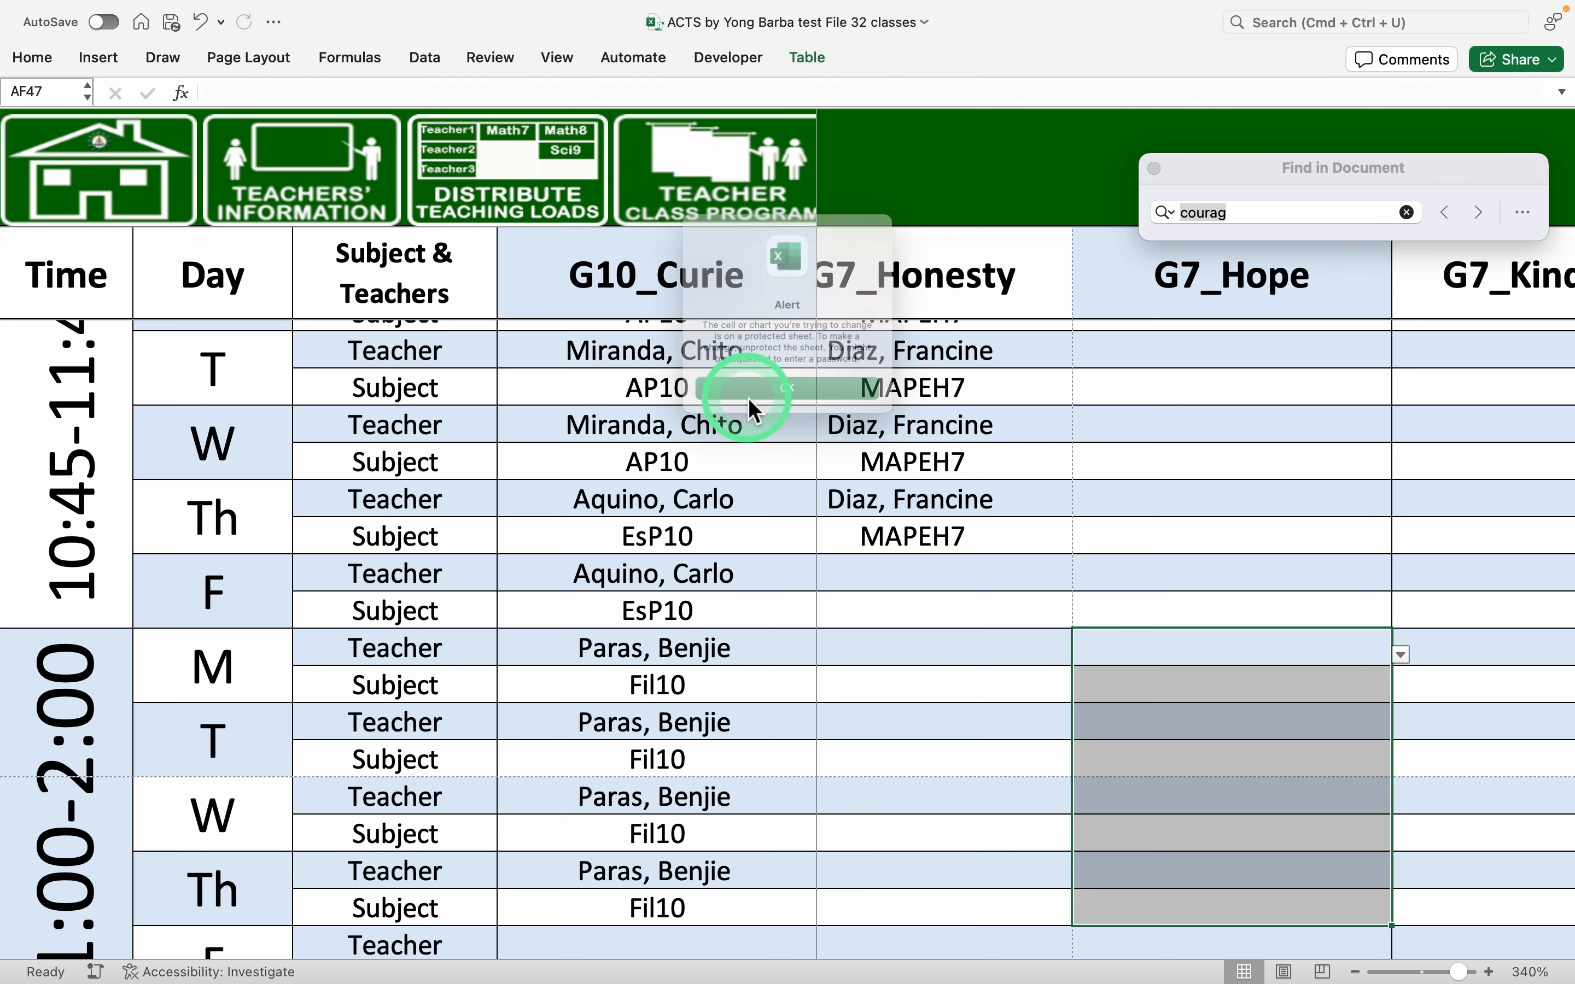
pyautogui.click(749, 399)
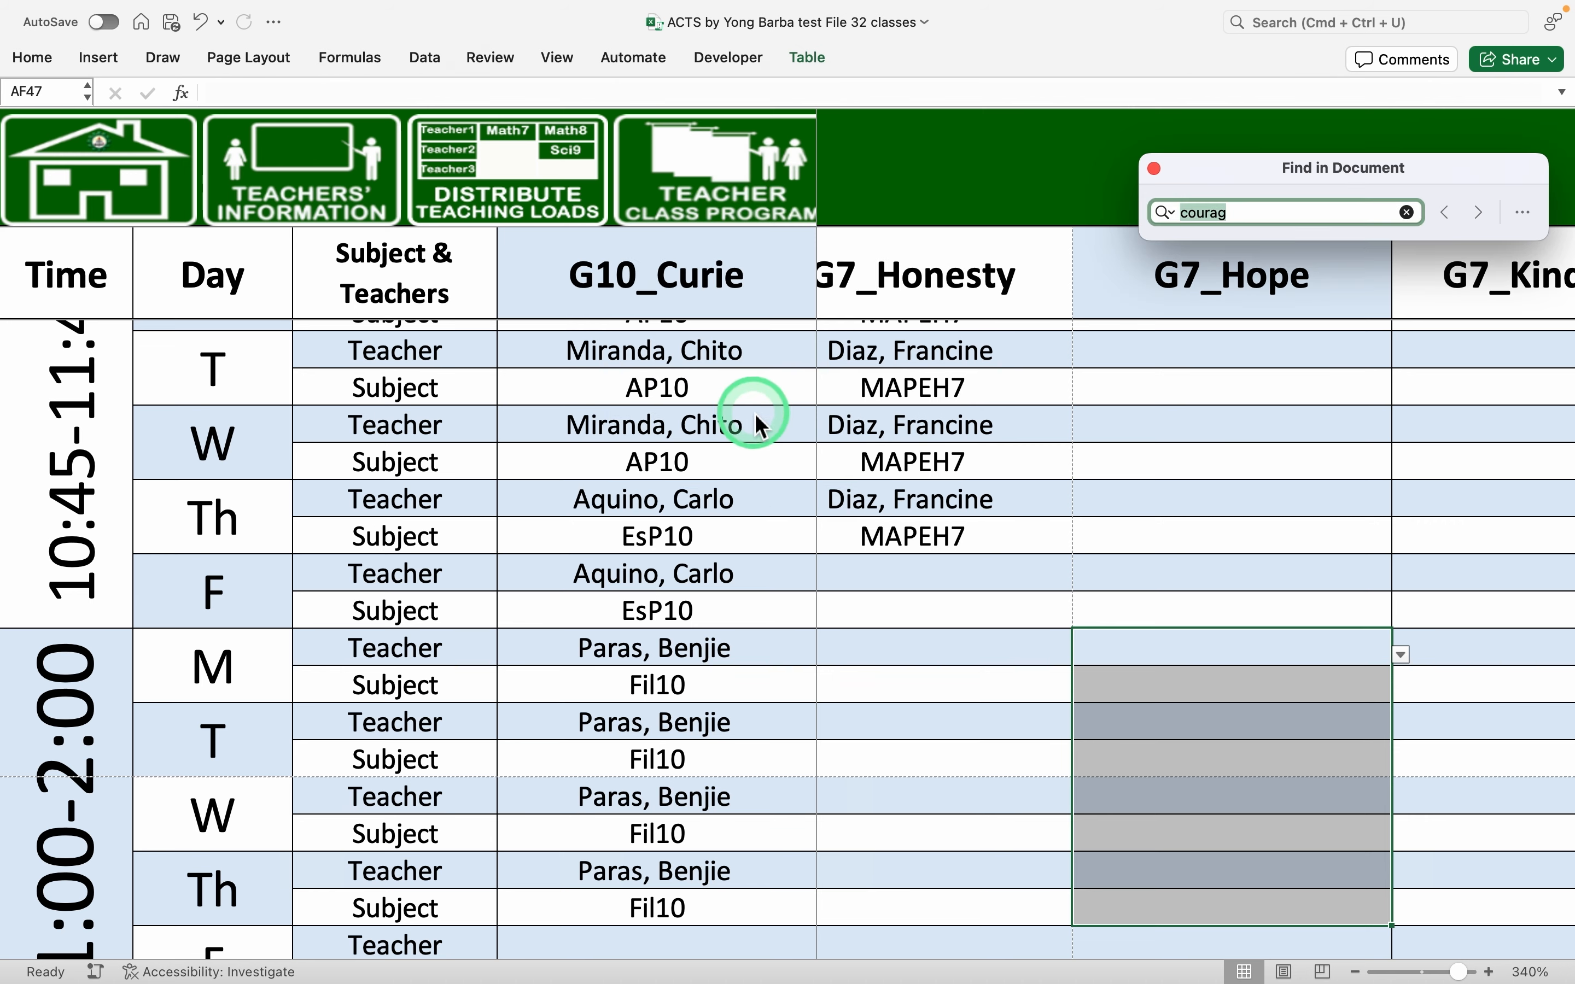
# Assign the G7_Courage adviser and MAPEH7 to G7_Hope's Monday 1:00-2:00 slot
pyautogui.click(1217, 651)
pyautogui.press('super+v')
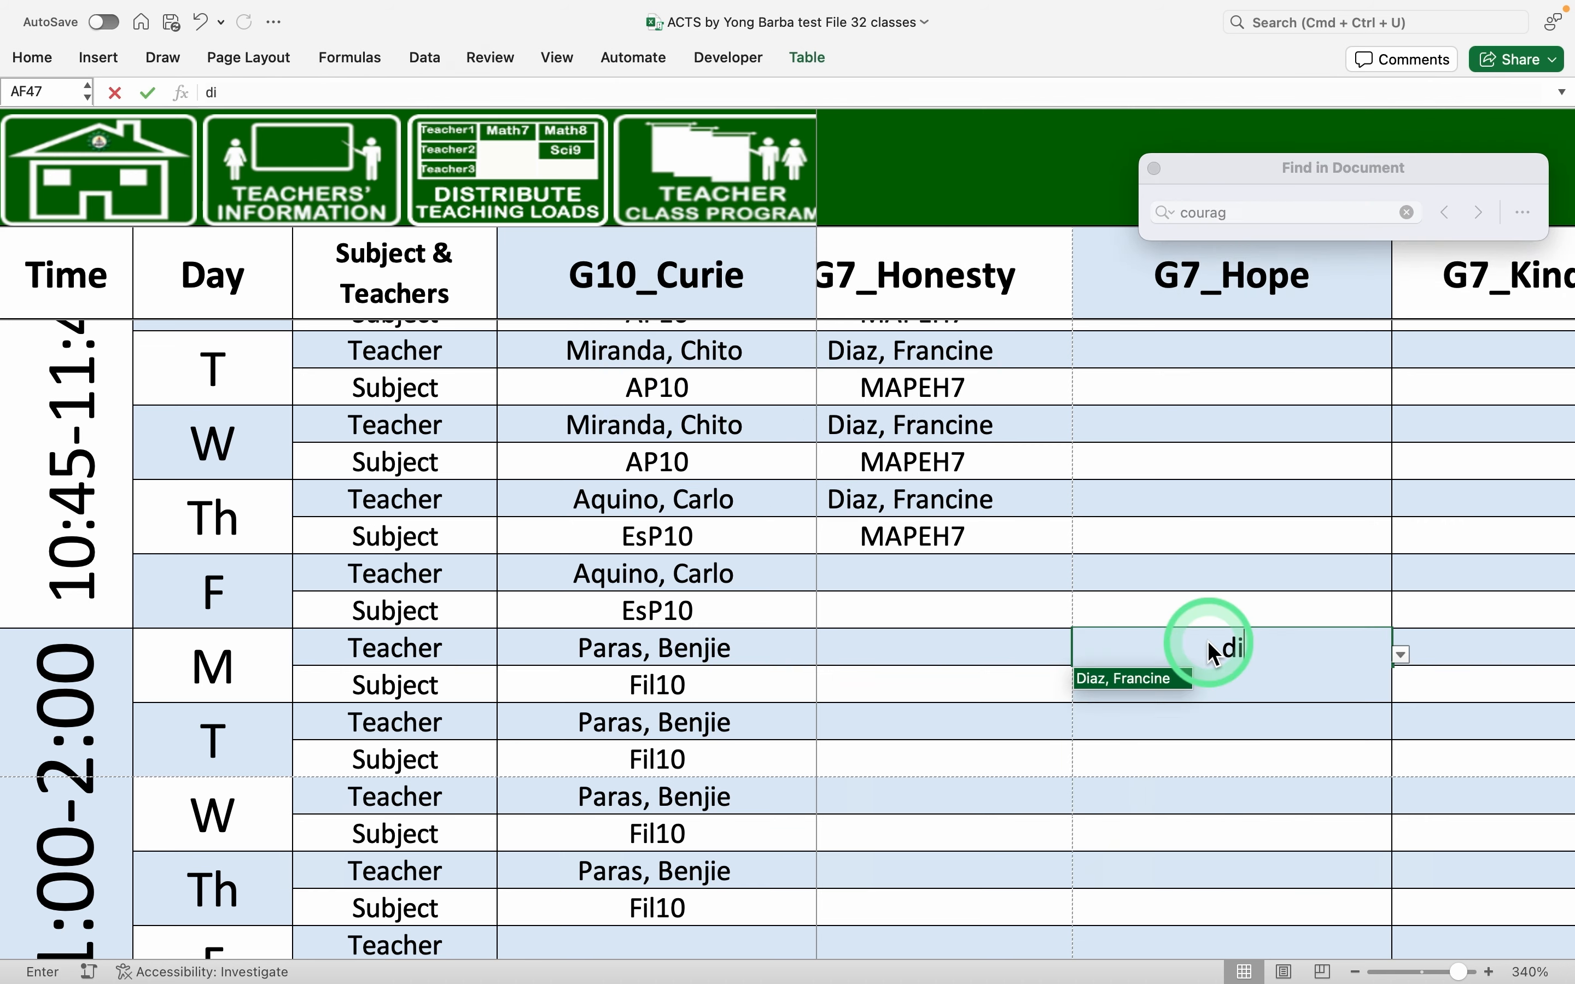
pyautogui.press('Return')
pyautogui.write('ma')
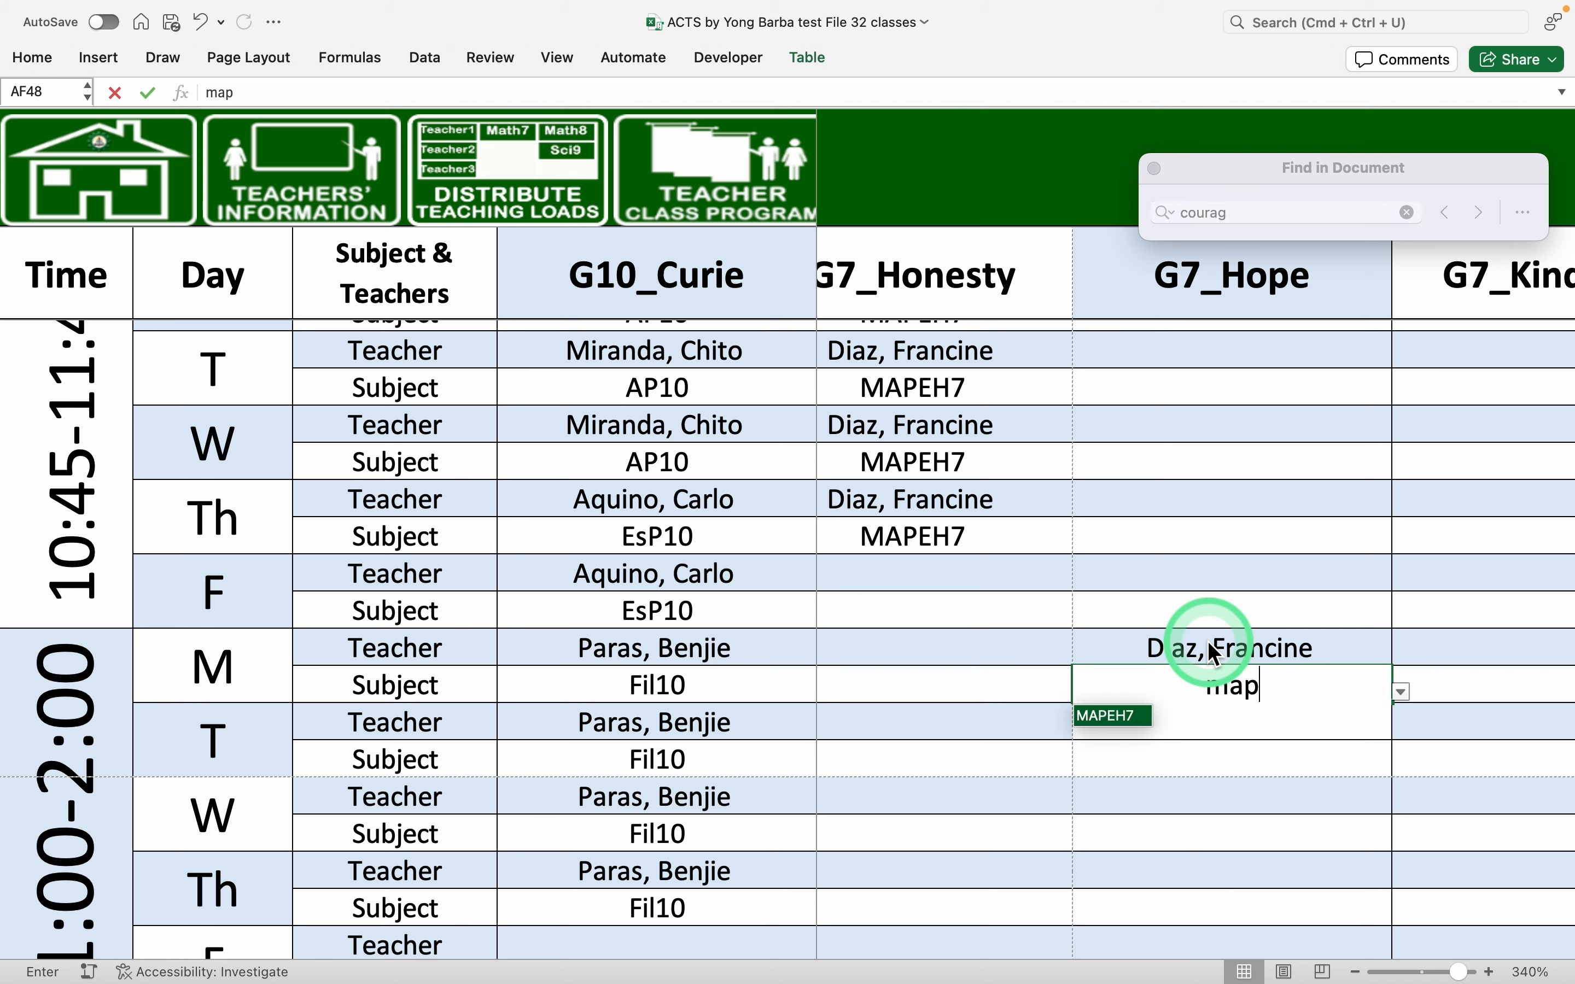
pyautogui.write('p')
pyautogui.press('Return')
# Copy G7_Hope's Monday 1:00-2:00 teacher and subject into its Tuesday, Wednesday and Thursday slots
pyautogui.press('Up')
pyautogui.press('Up')
pyautogui.hotkey('shift', 'Down')
pyautogui.press('super+c')
pyautogui.press('Down')
pyautogui.press('Down')
pyautogui.hotkey('shift', 'Down')
pyautogui.hotkey('shift', 'Down')
pyautogui.hotkey('shift', 'Down')
pyautogui.hotkey('shift', 'Down')
pyautogui.hotkey('shift', 'Down')
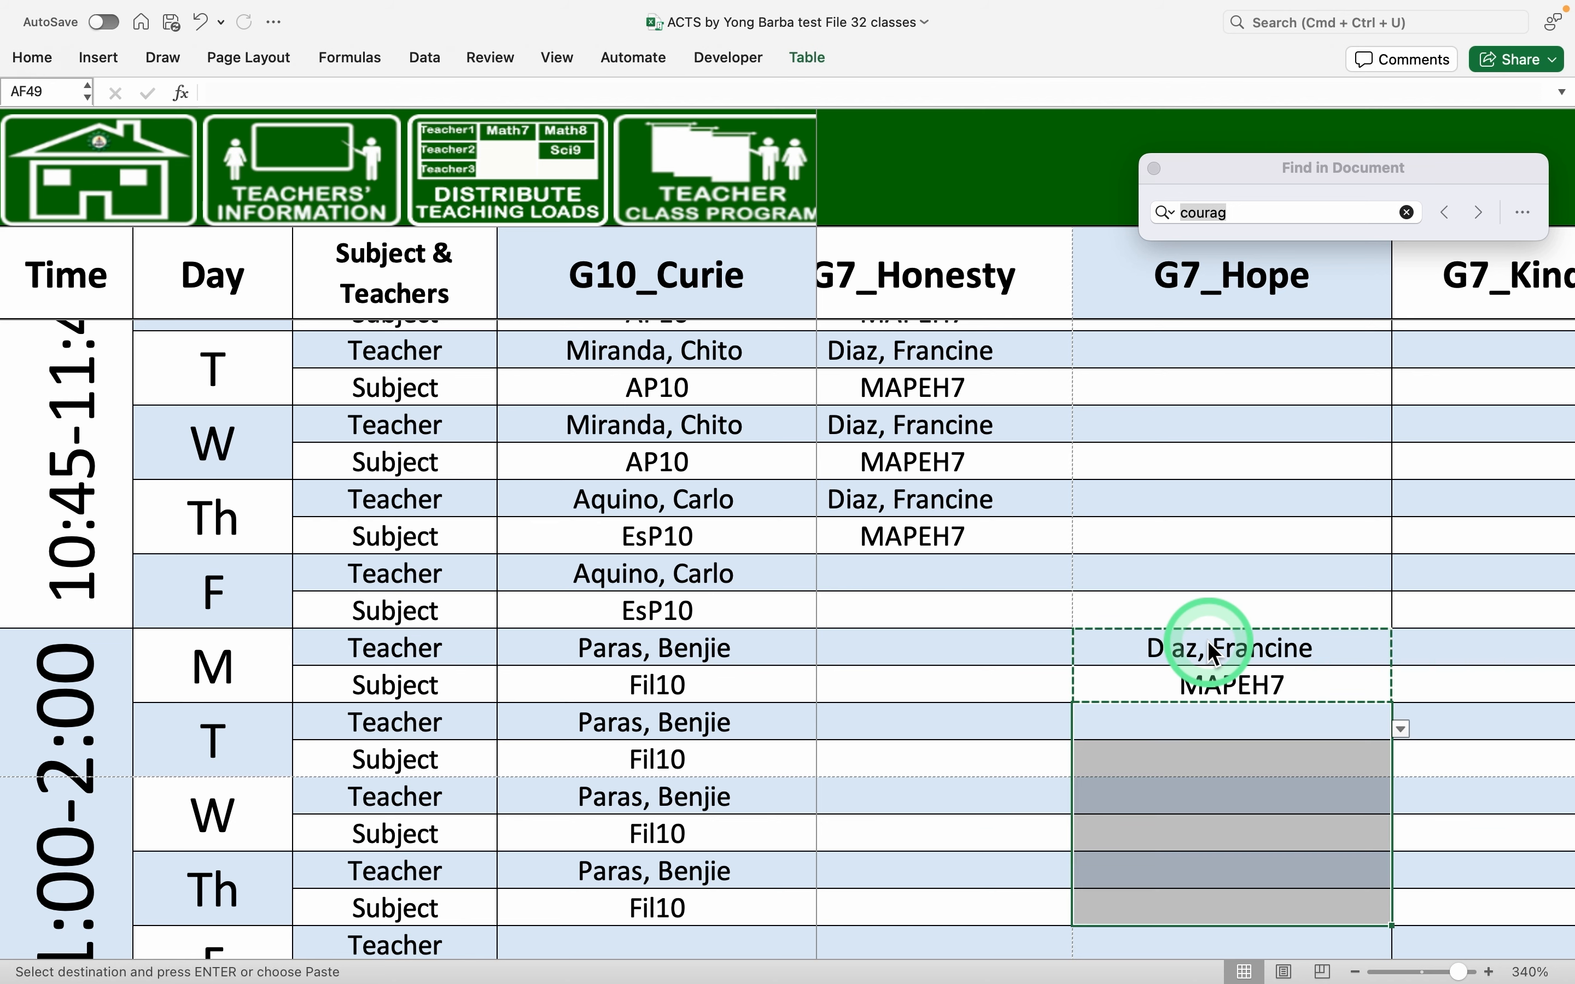
pyautogui.scroll(-3, 1276, 801)
pyautogui.hotkey('shift', 'Up')
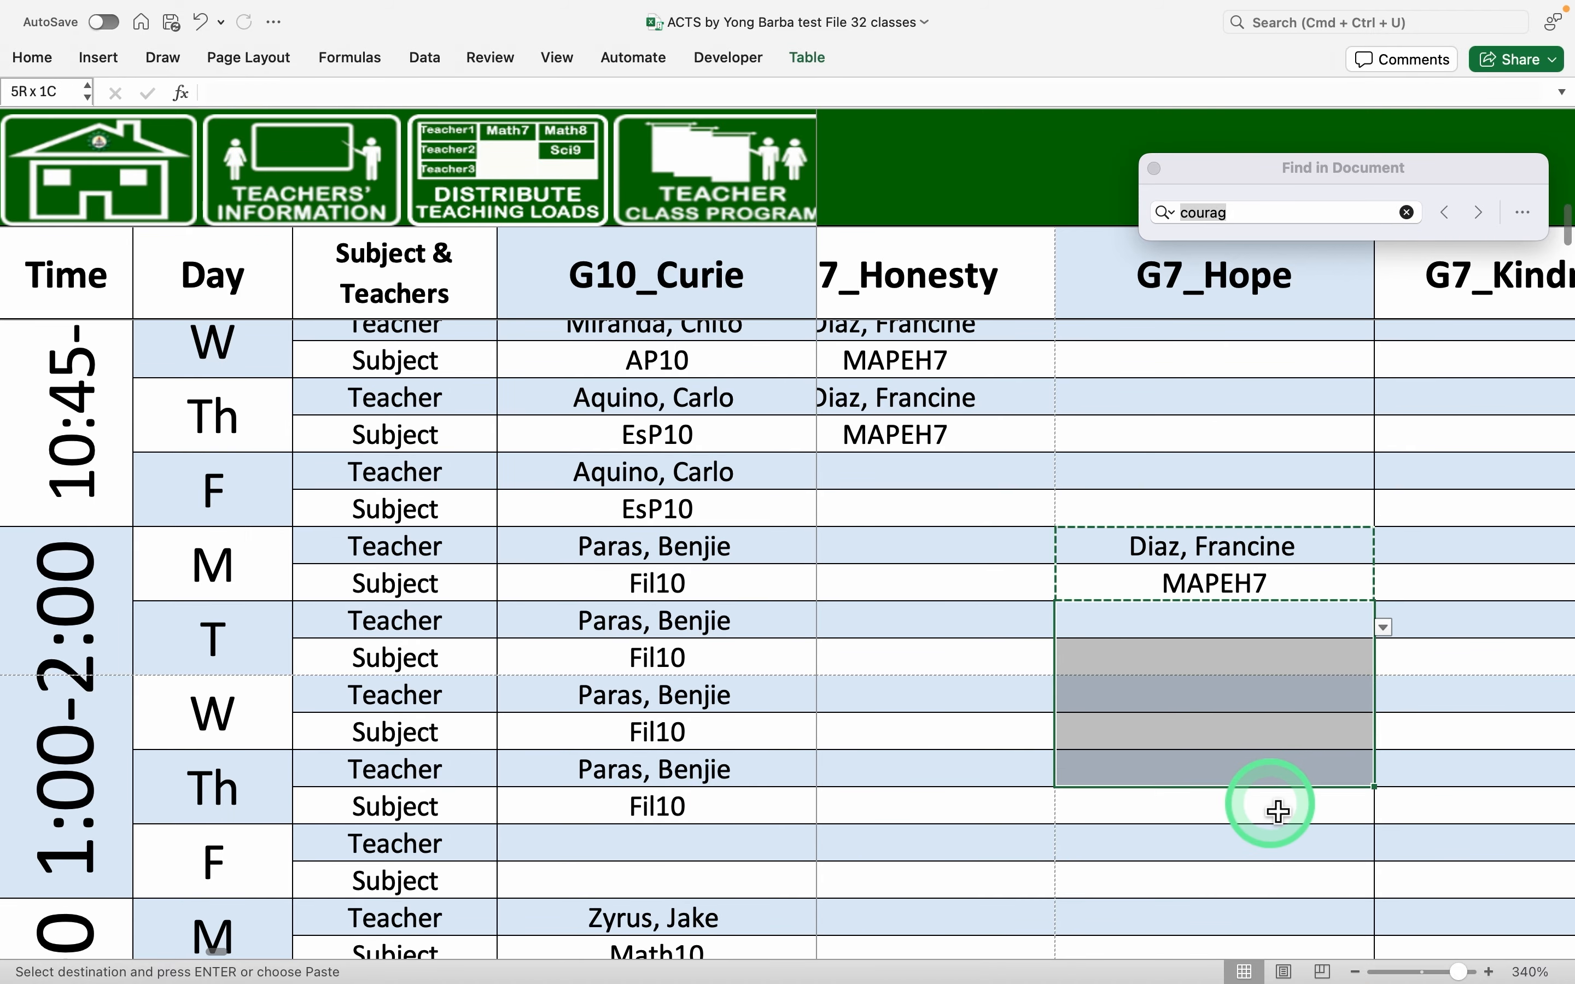
pyautogui.hotkey('shift', 'Down')
pyautogui.press('super+v')
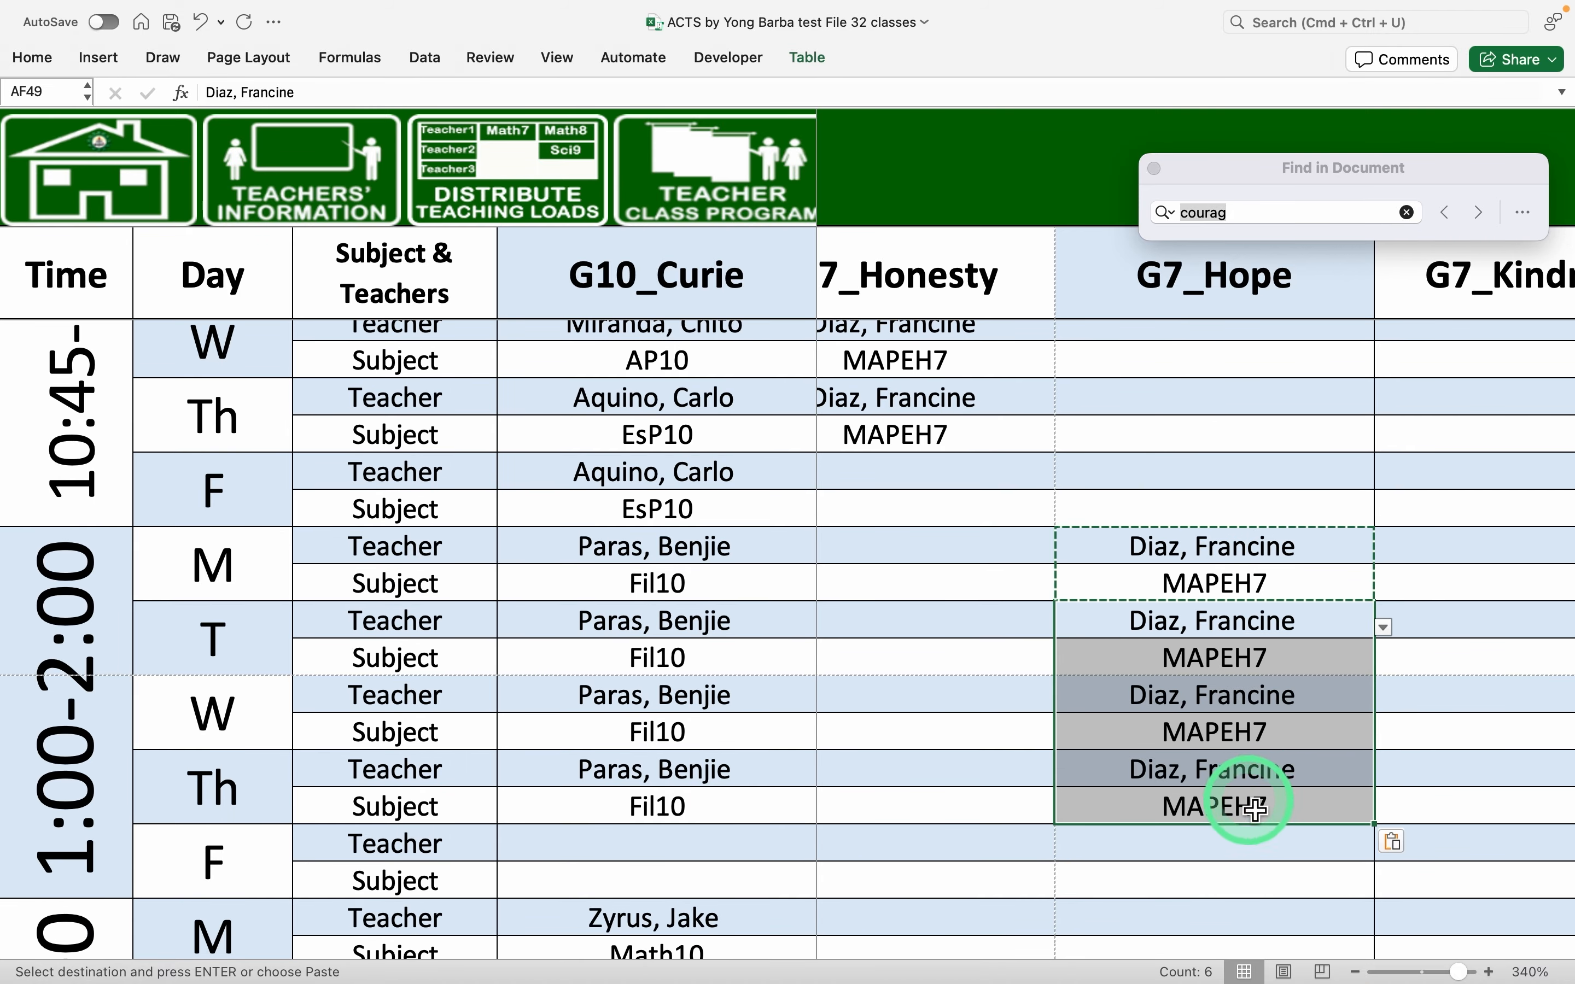
# Check the G7_Courage adviser's class program for the MAPEH7 periods plotted in G7_Hope
pyautogui.click(726, 174)
pyautogui.scroll(2, 726, 571)
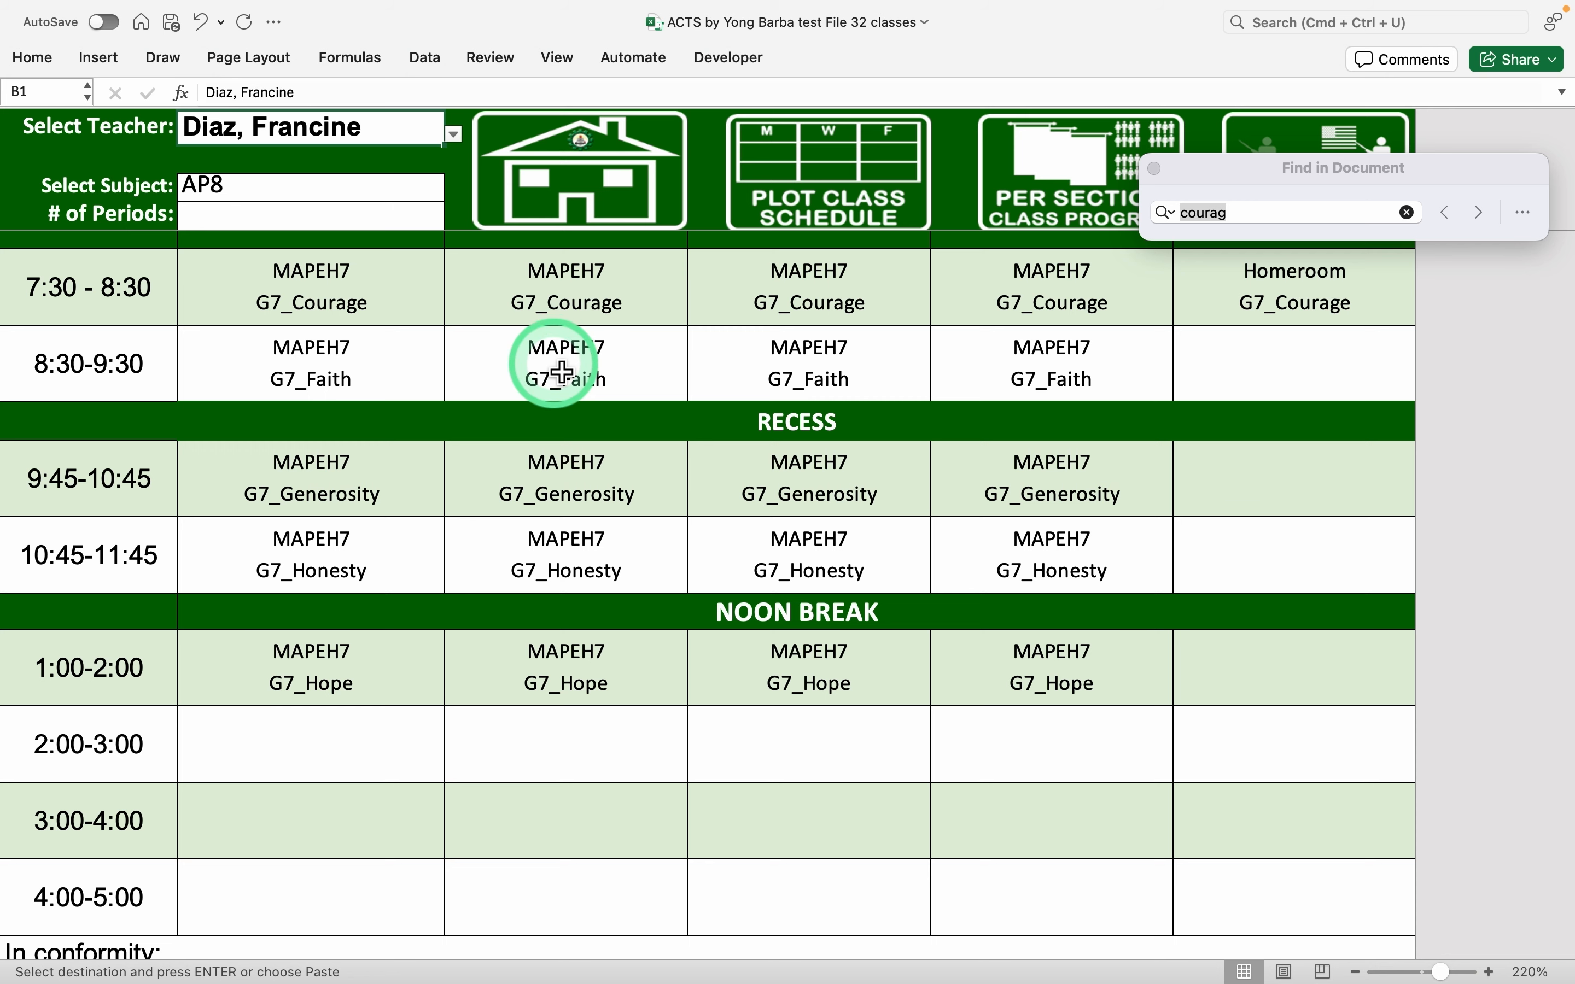
# Examine G7_Courage's 2:00-3:00 slots in the class schedule plot and check that period in its adviser's class program
pyautogui.click(815, 196)
pyautogui.hscroll(-1, 1171, 579)
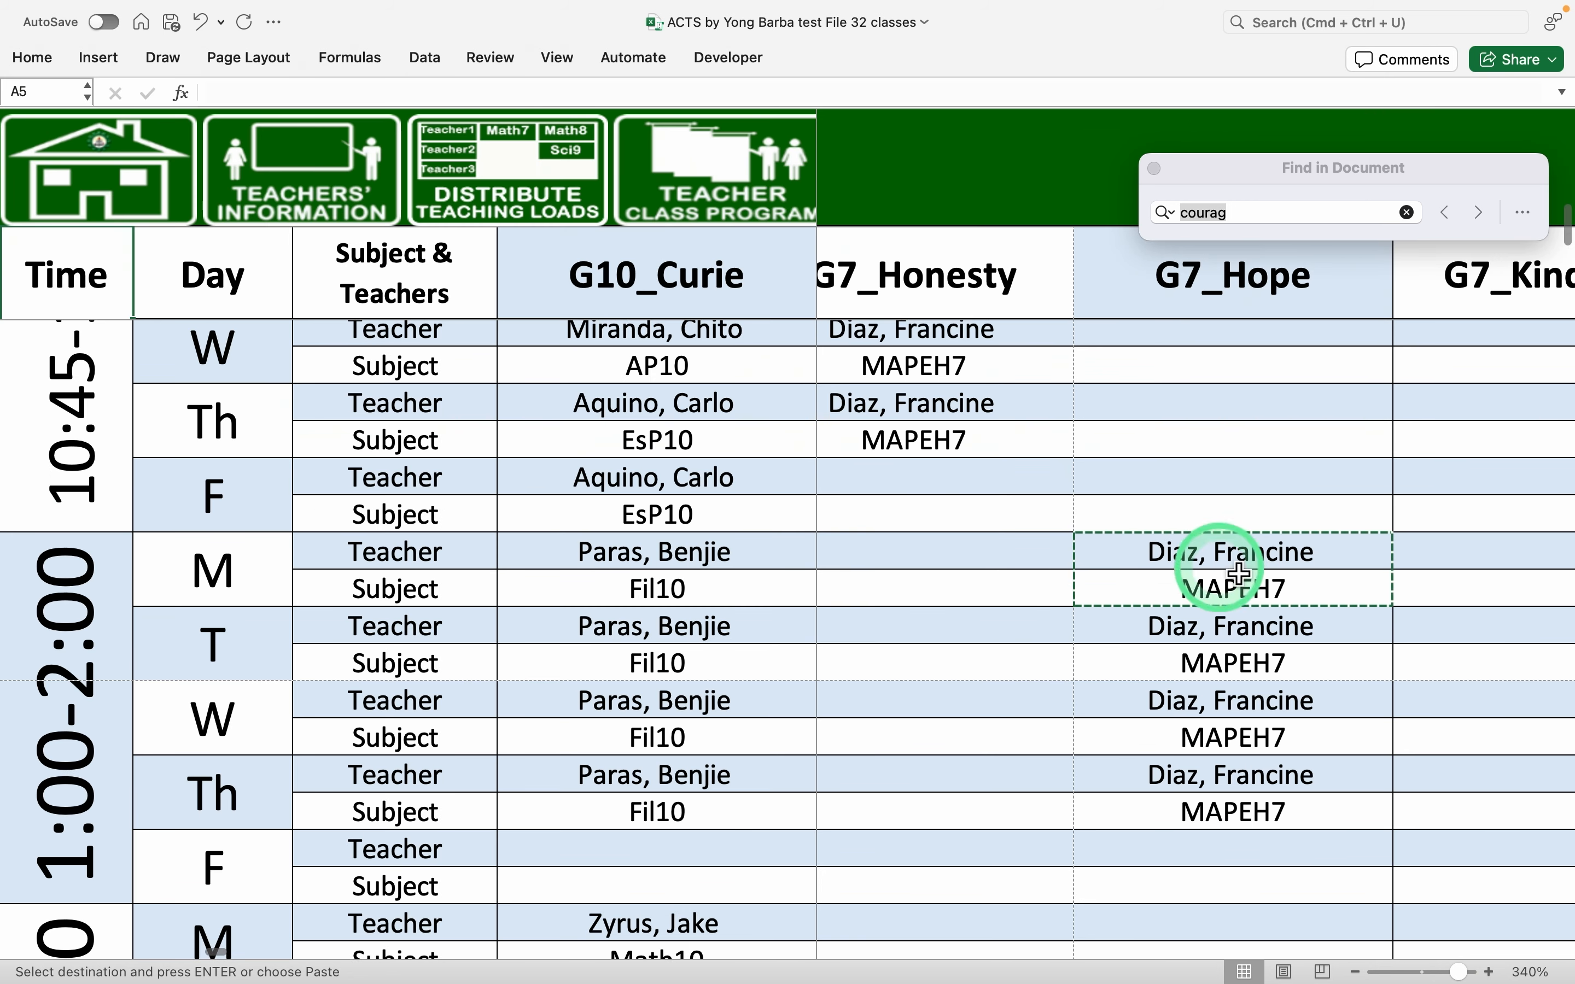
pyautogui.click(1275, 565)
pyautogui.hscroll(-2, 1012, 645)
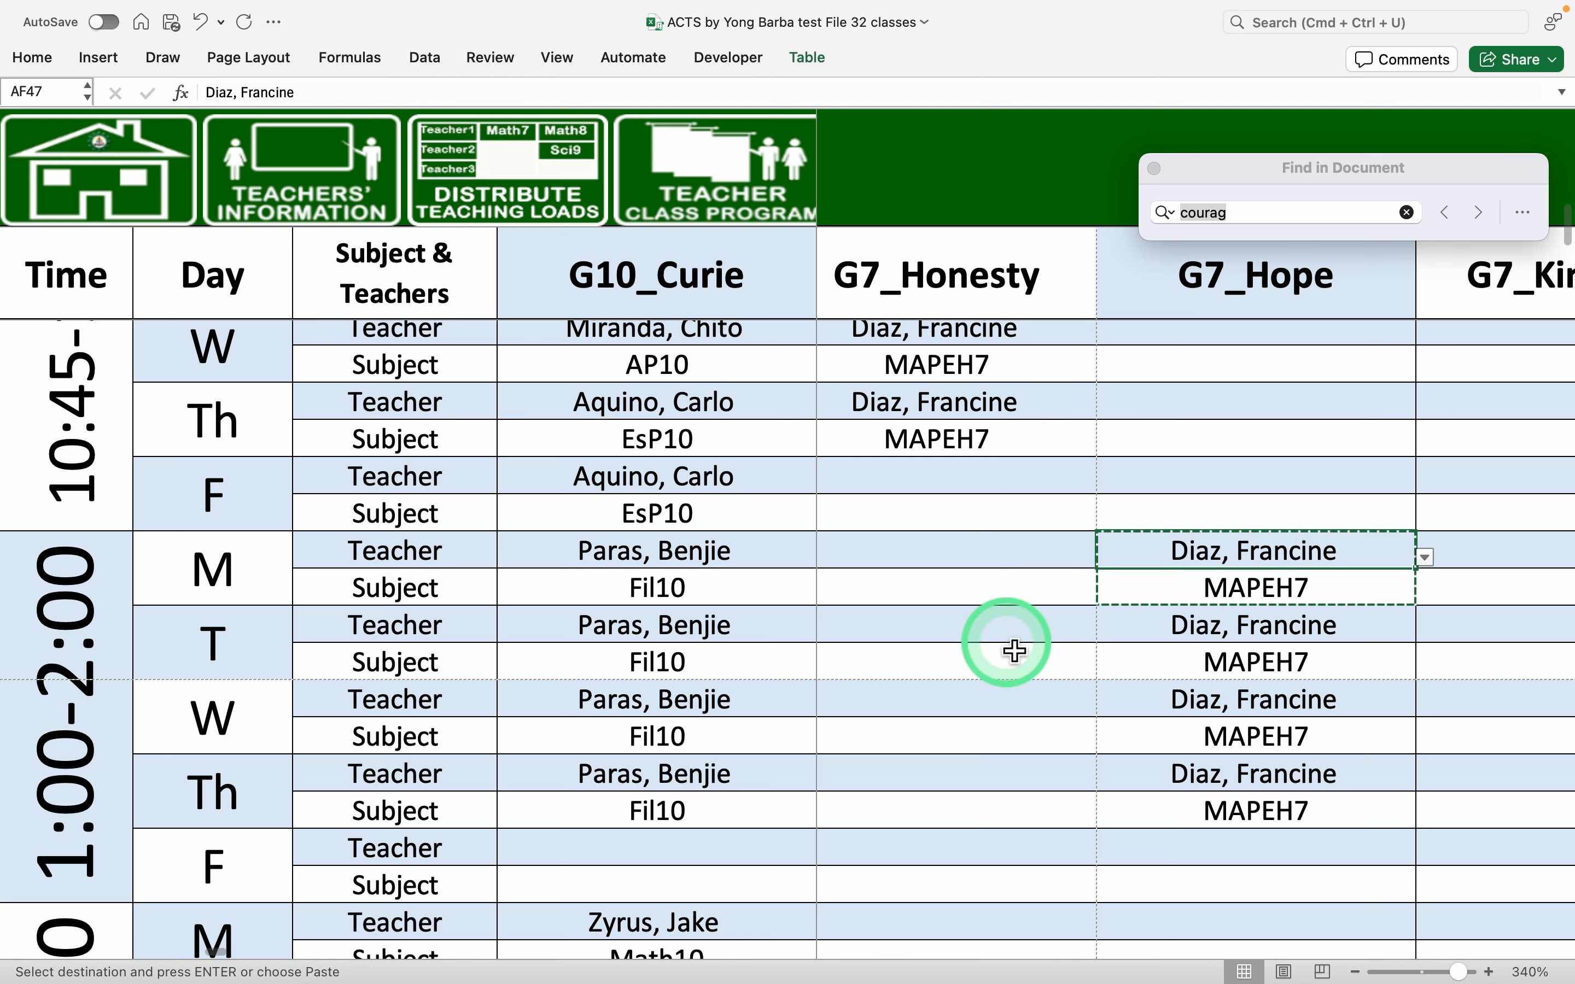
pyautogui.hscroll(-5, 1015, 651)
pyautogui.scroll(1, 1015, 650)
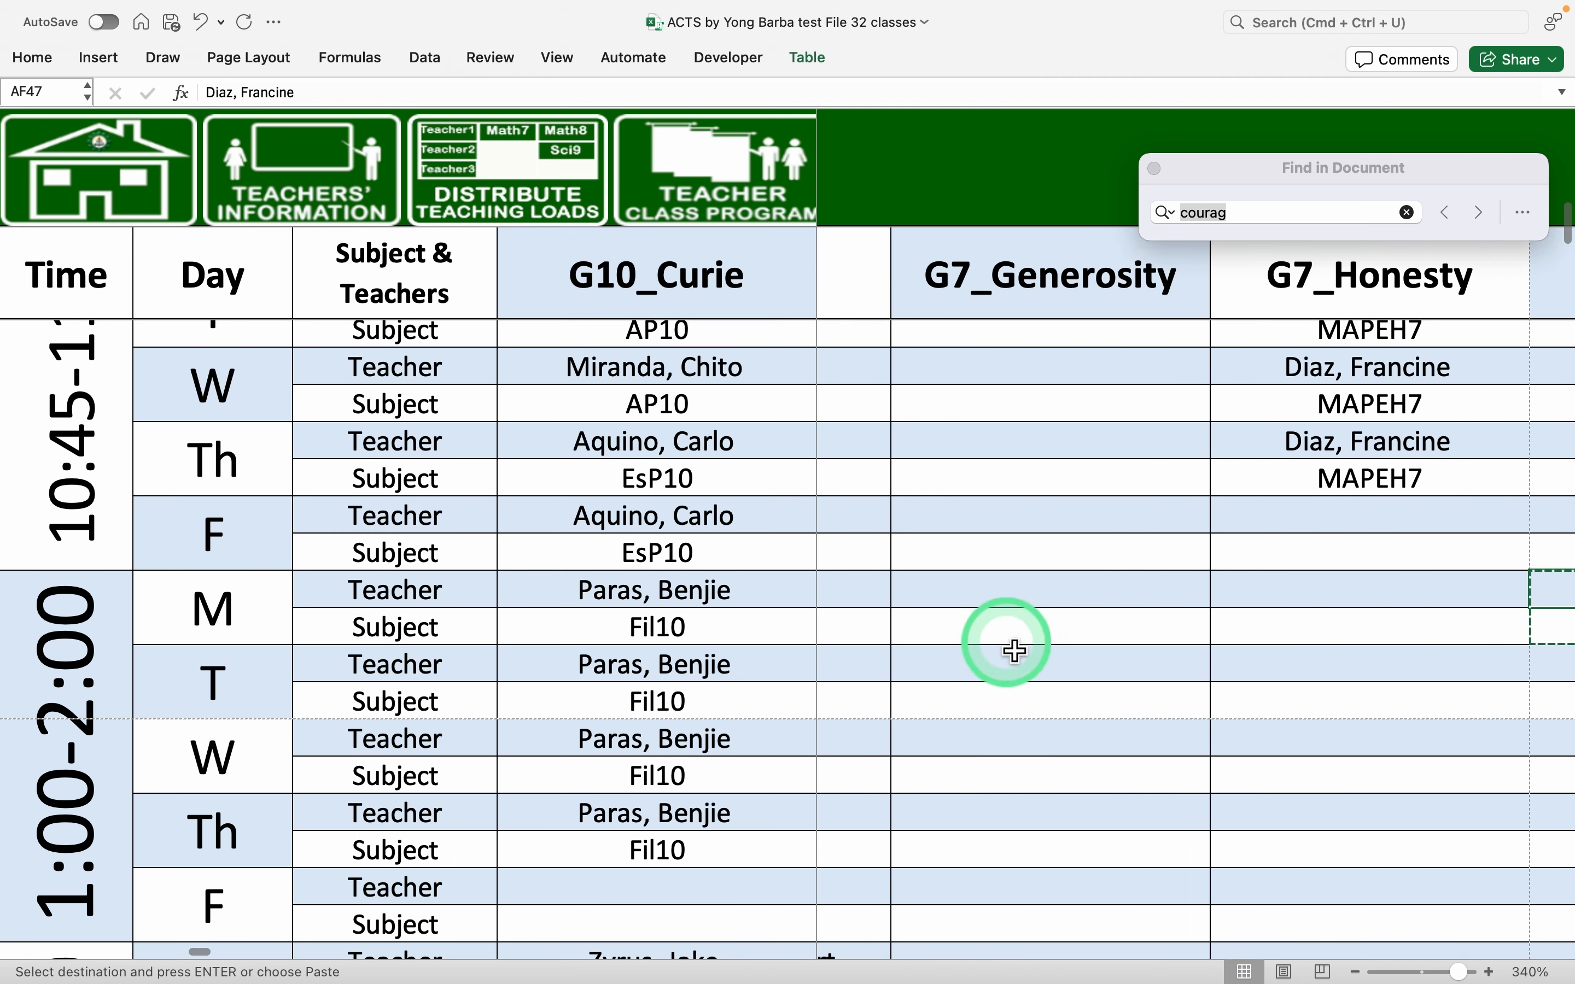
pyautogui.hscroll(-3, 1014, 650)
pyautogui.scroll(-1, 1014, 651)
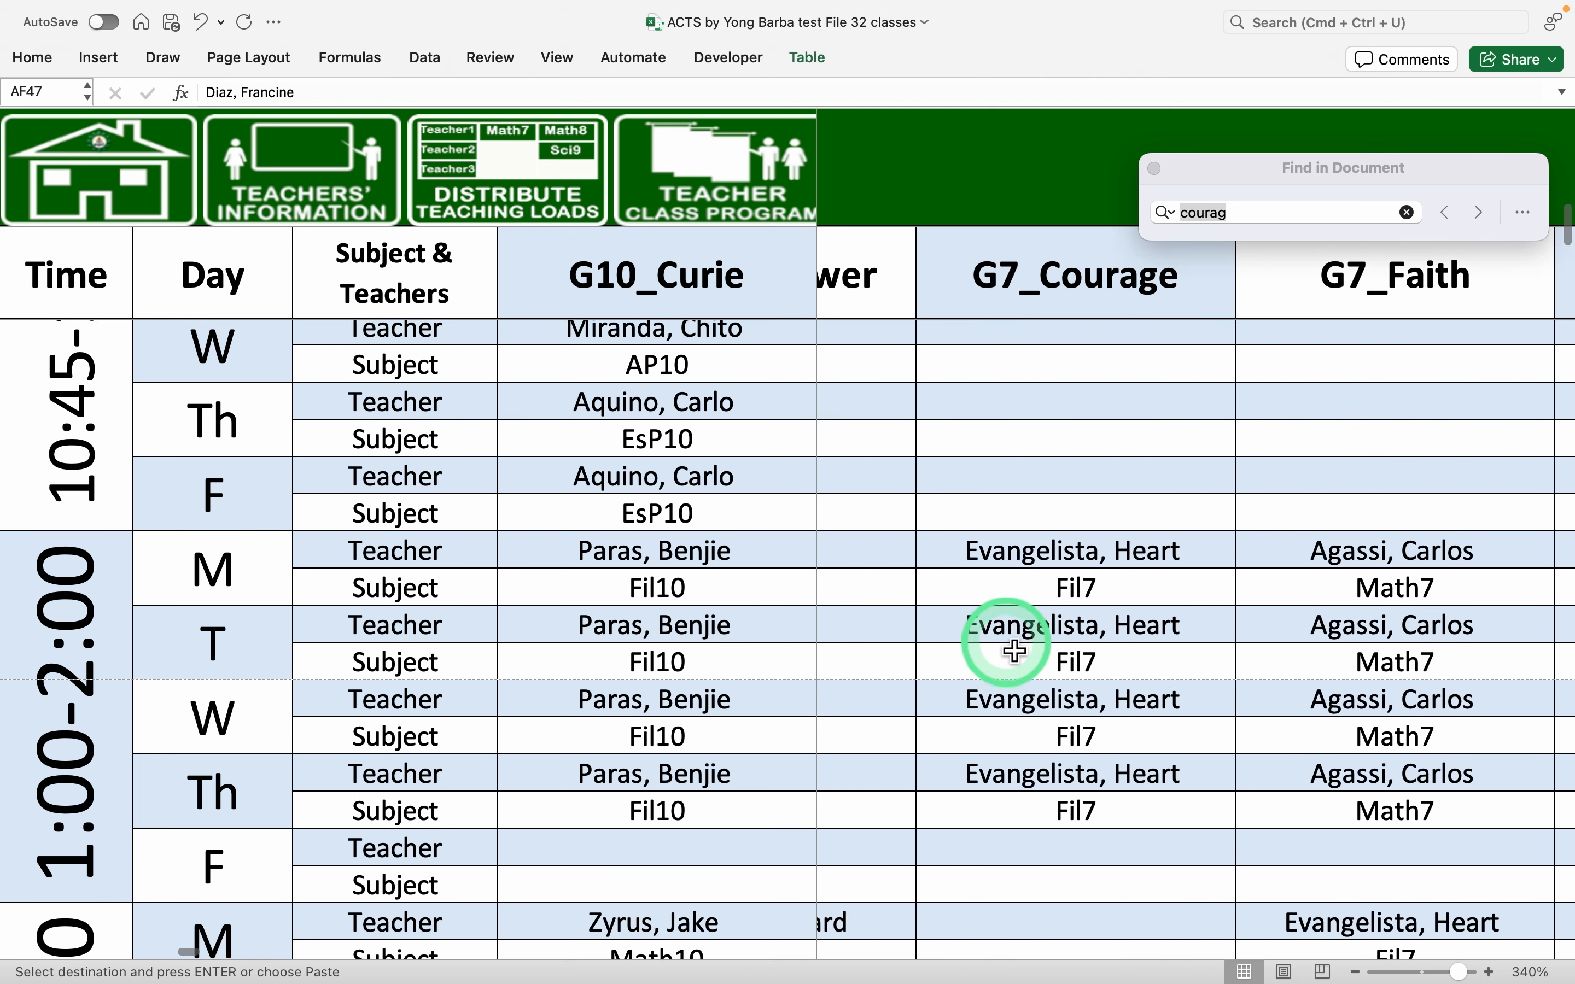
pyautogui.scroll(-8, 1013, 651)
pyautogui.hscroll(1, 1014, 650)
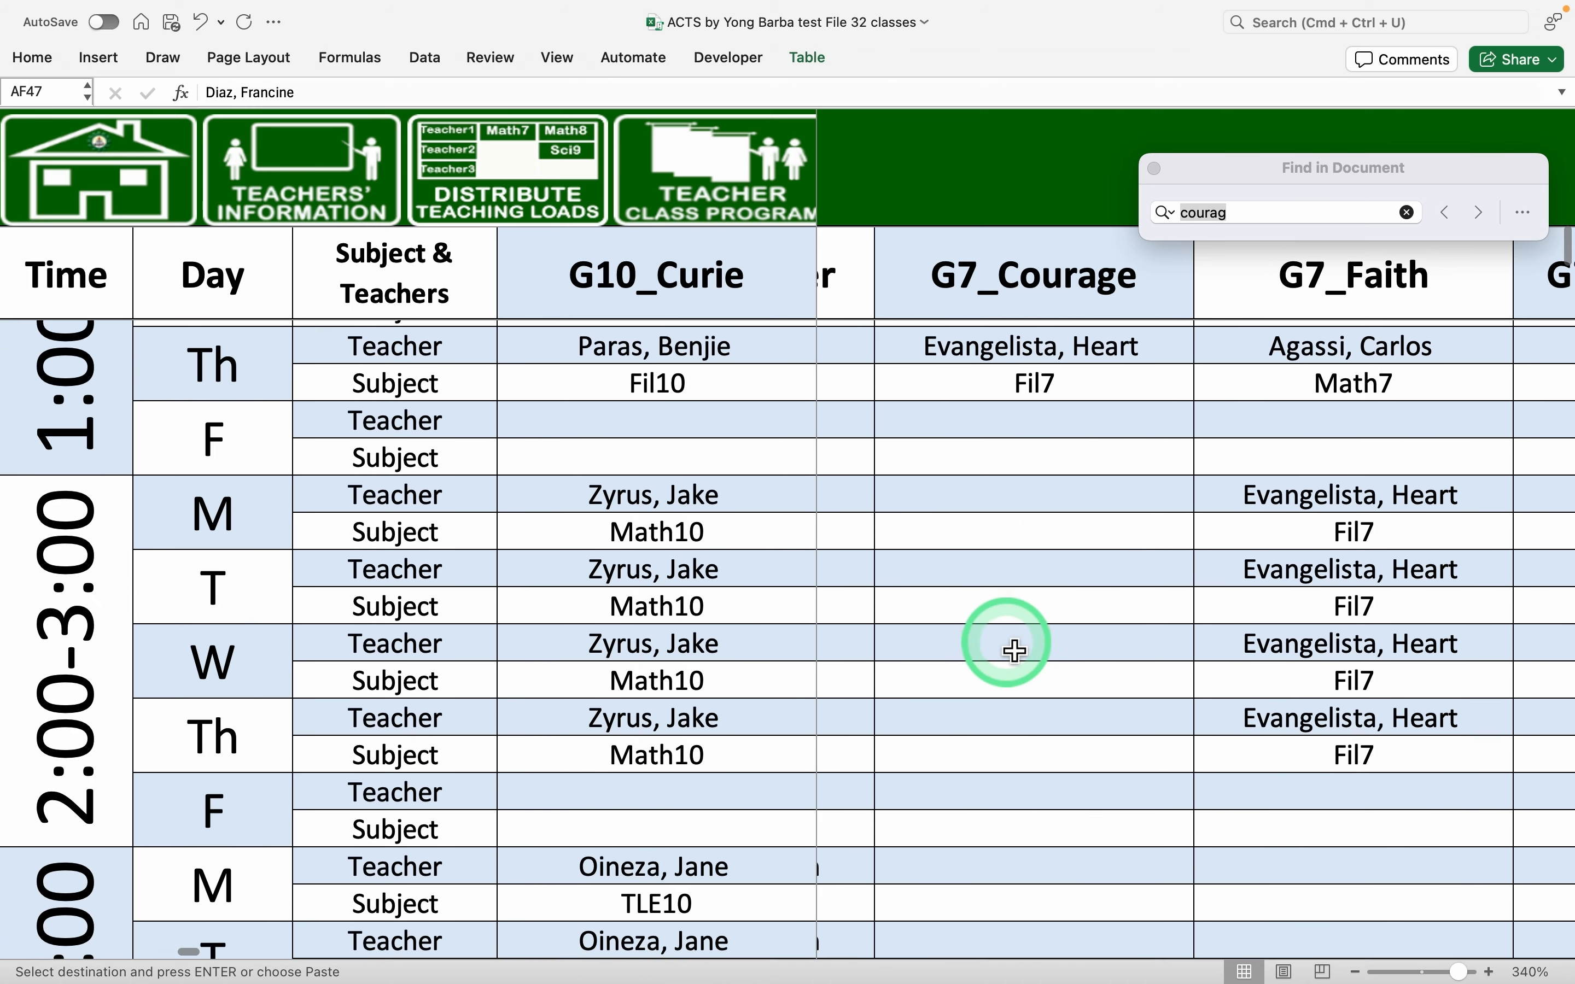
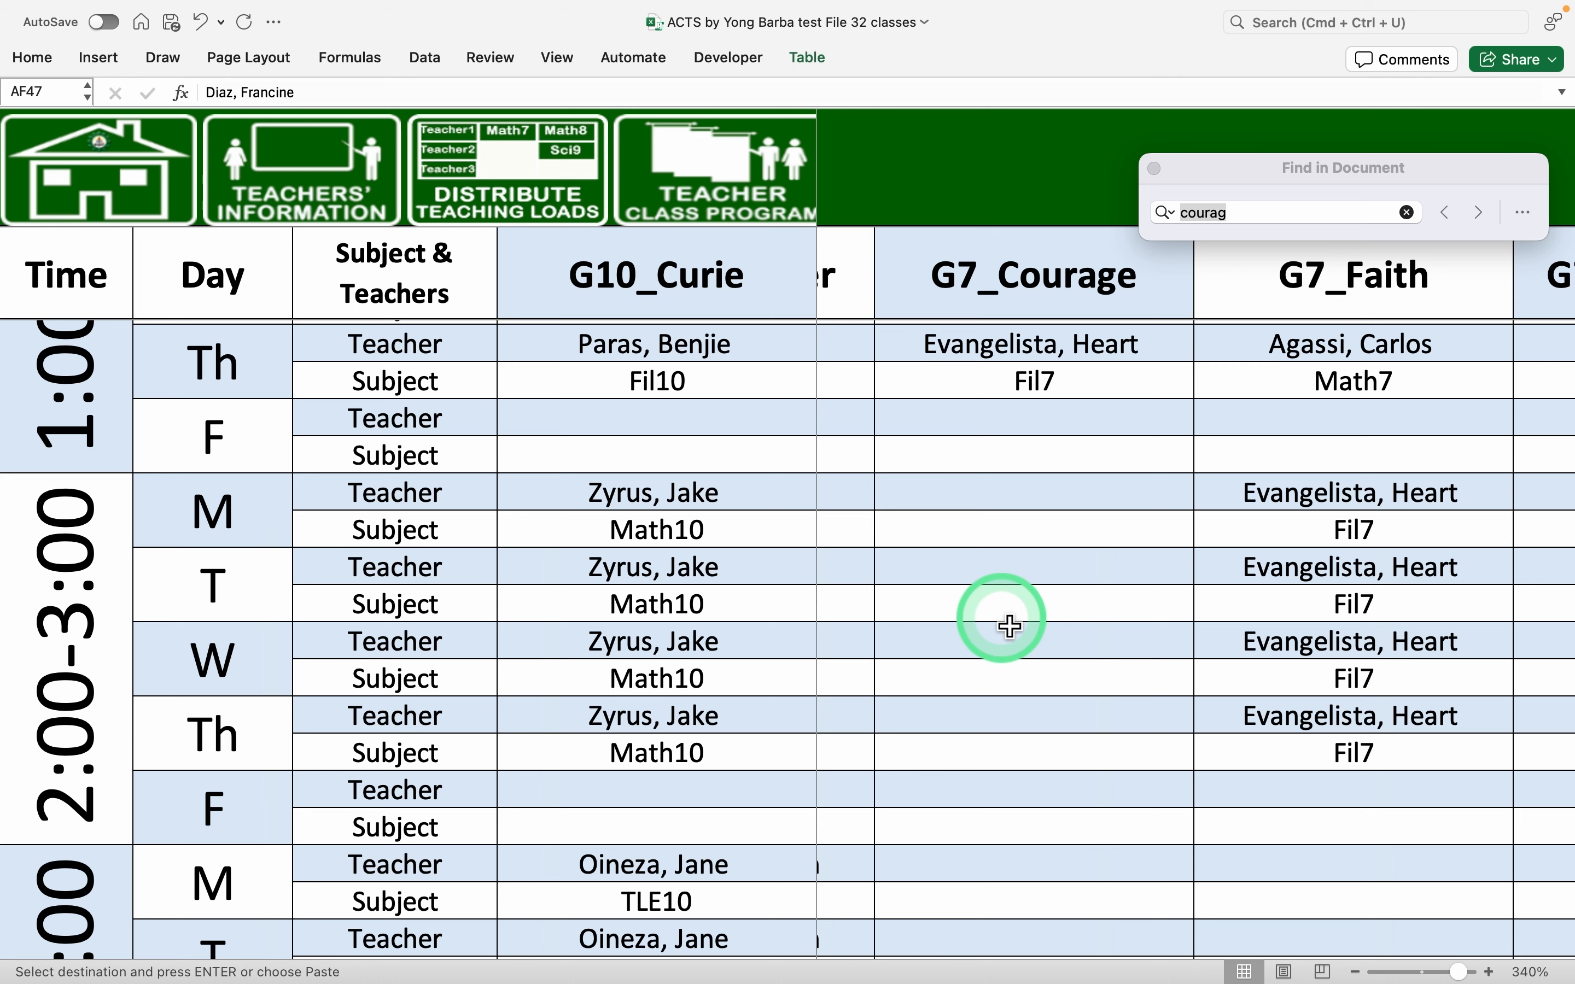
pyautogui.click(701, 187)
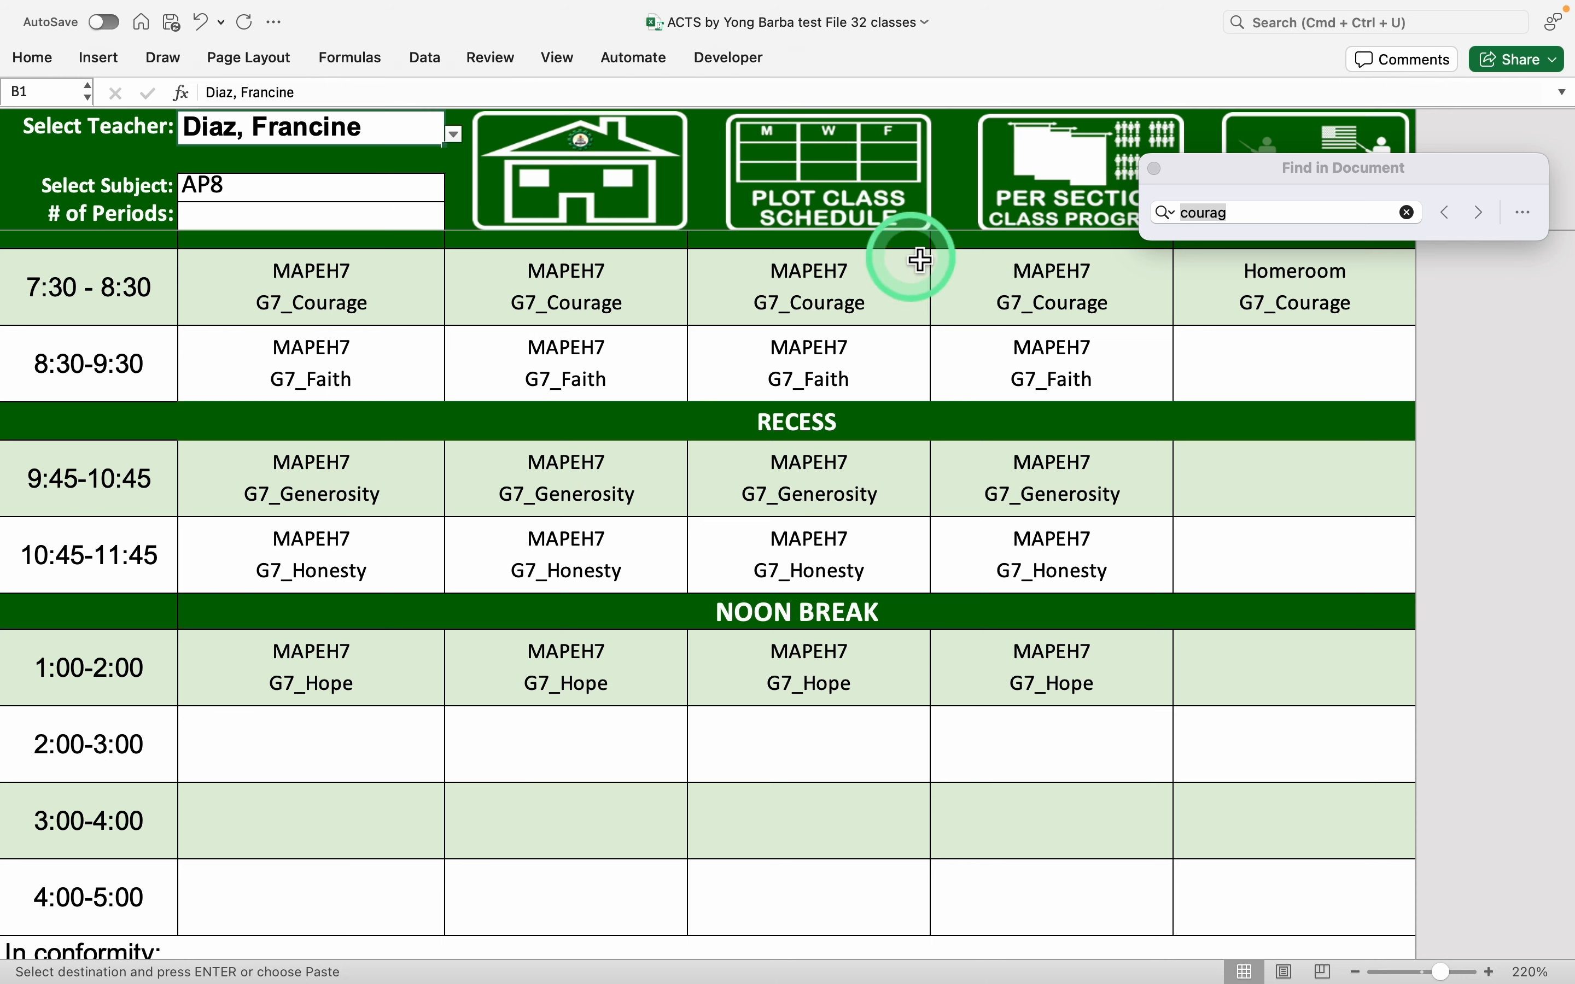
# Assign the G7_Courage adviser and MAPEH7 to G7_Courage's Monday 2:00-3:00 slot in the class schedule plot
pyautogui.click(843, 195)
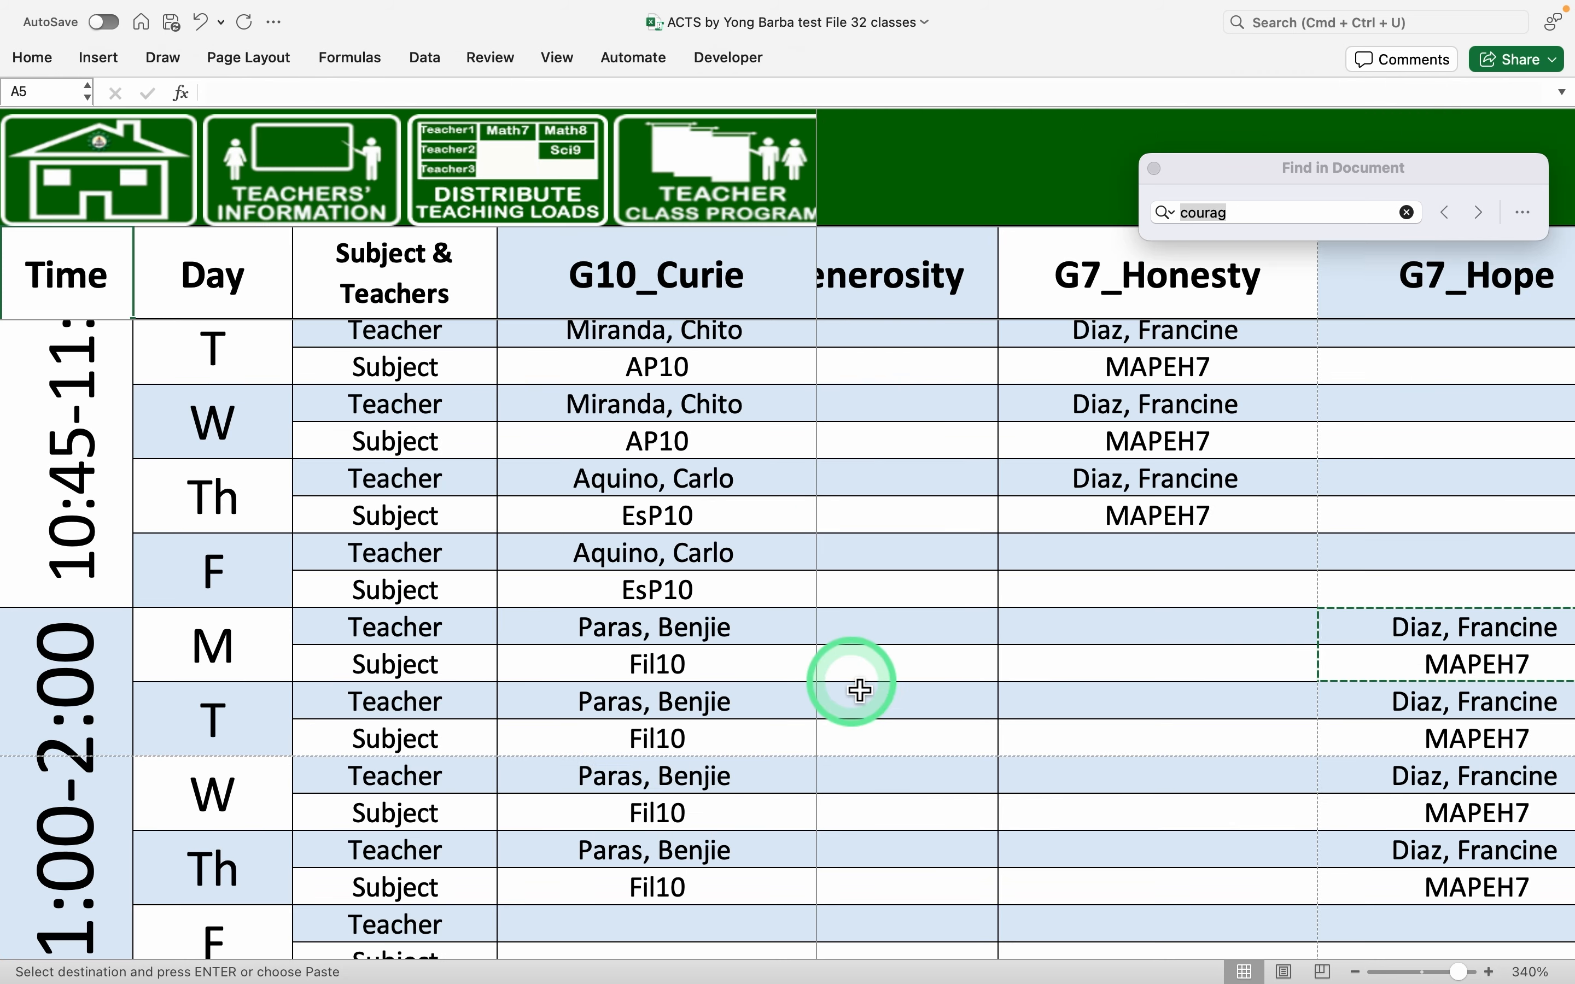
pyautogui.hscroll(-5, 860, 690)
pyautogui.scroll(1, 1232, 690)
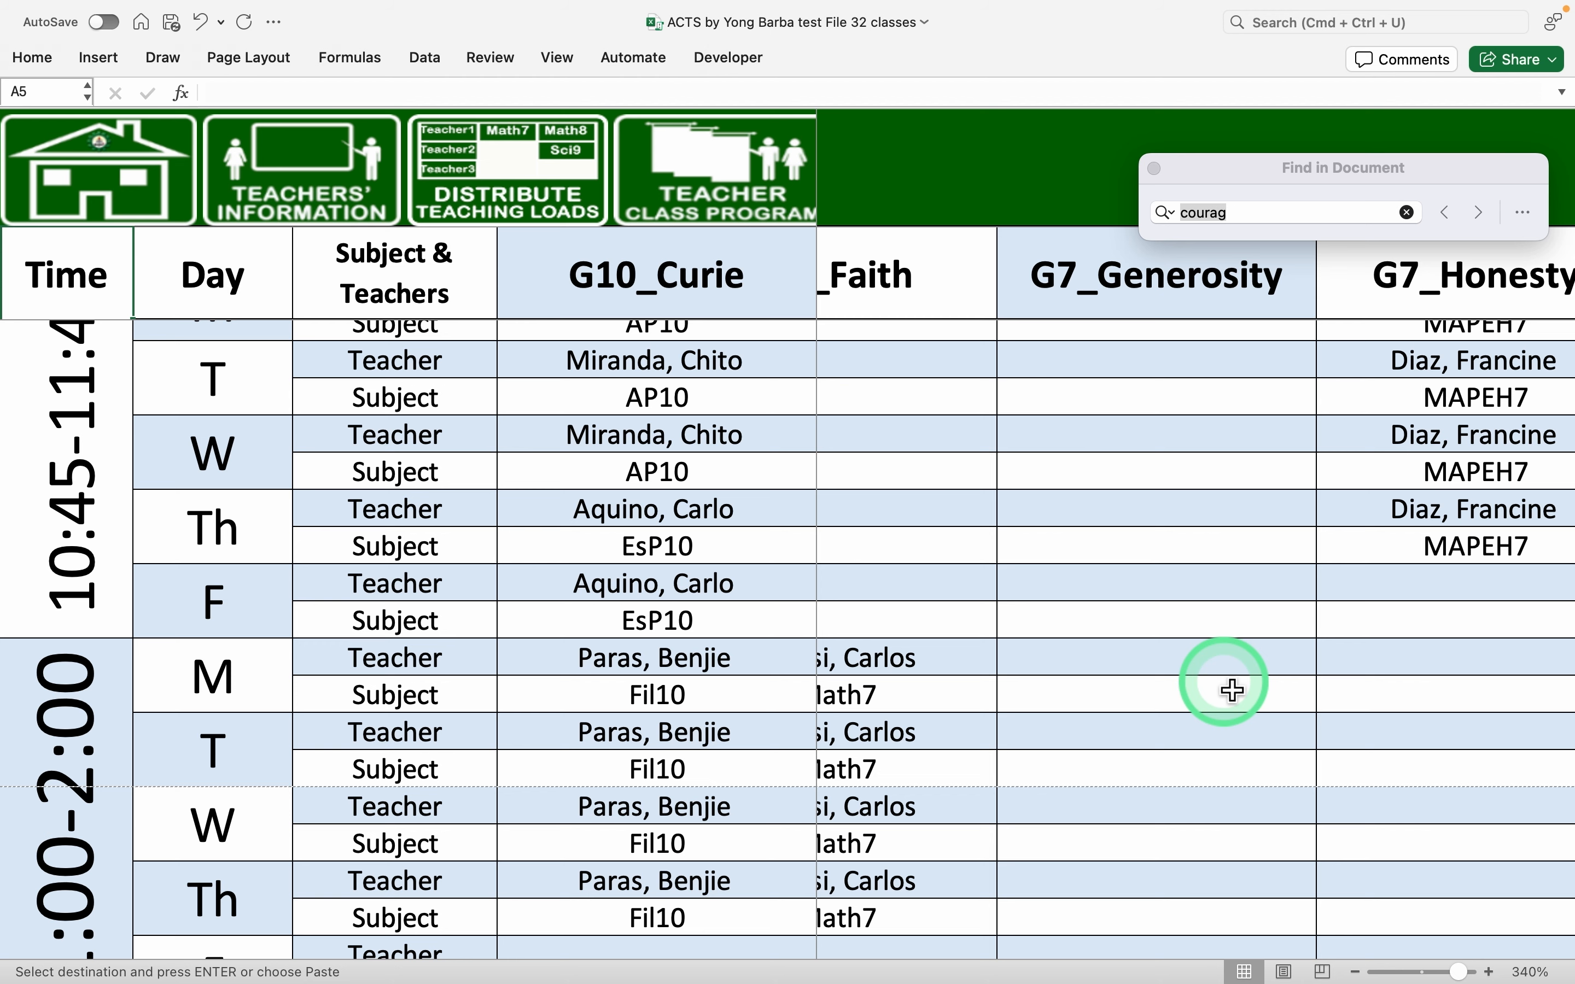
pyautogui.hscroll(-5, 1232, 690)
pyautogui.scroll(1, 1232, 690)
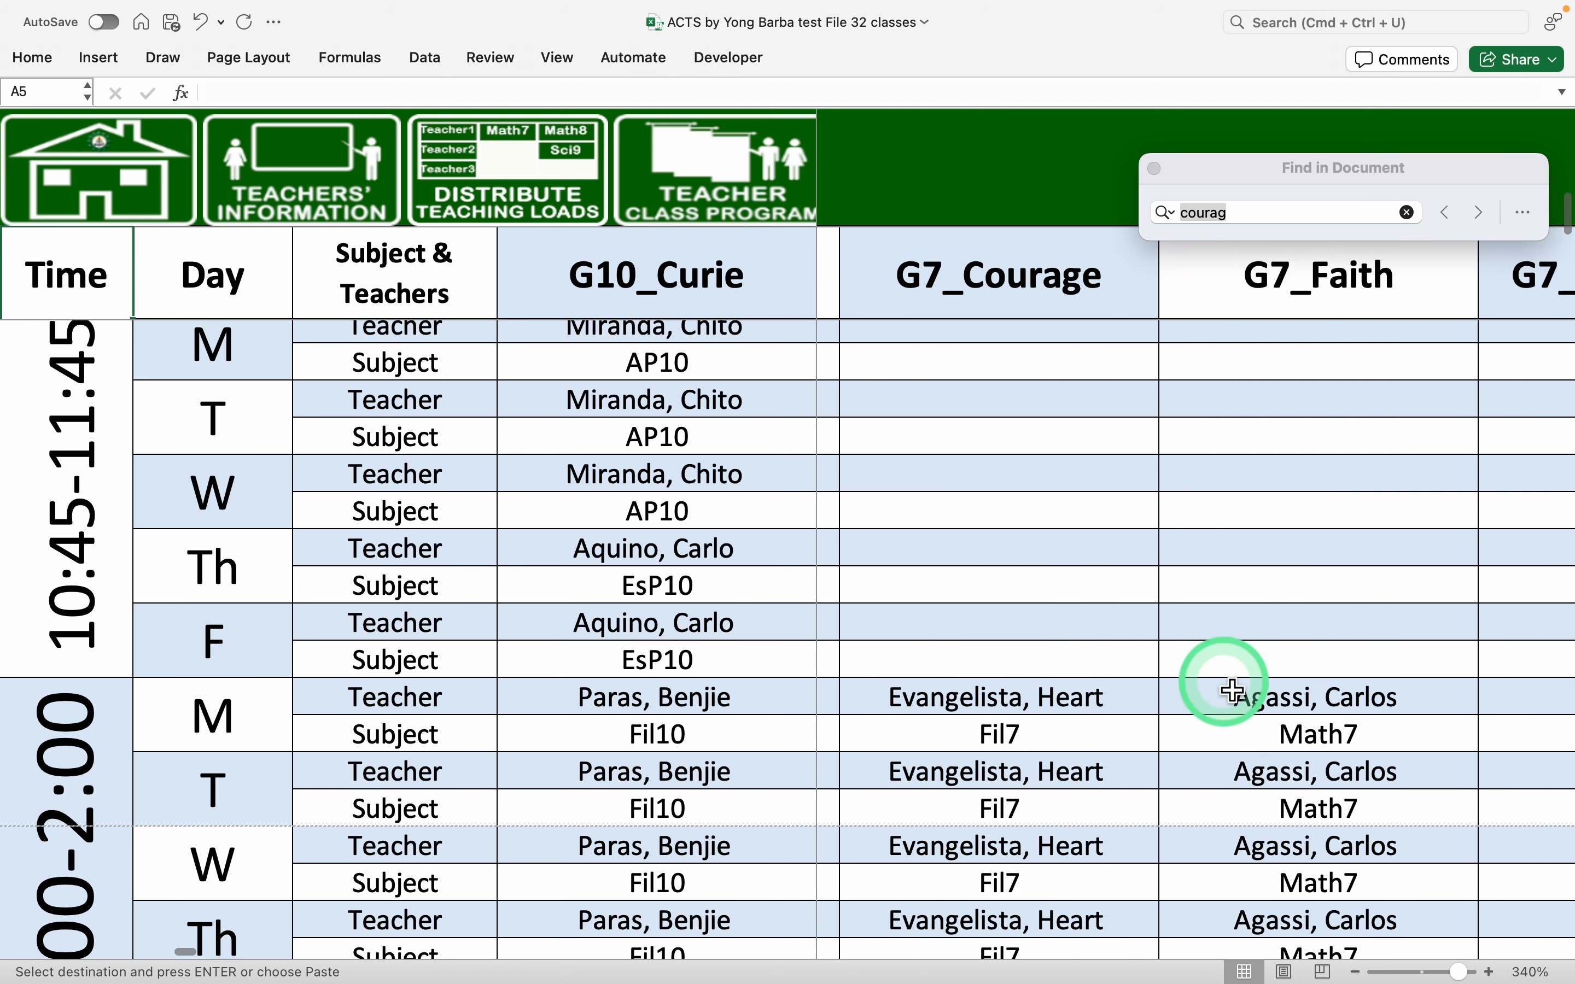
pyautogui.hscroll(-3, 1231, 690)
pyautogui.scroll(-10, 1232, 690)
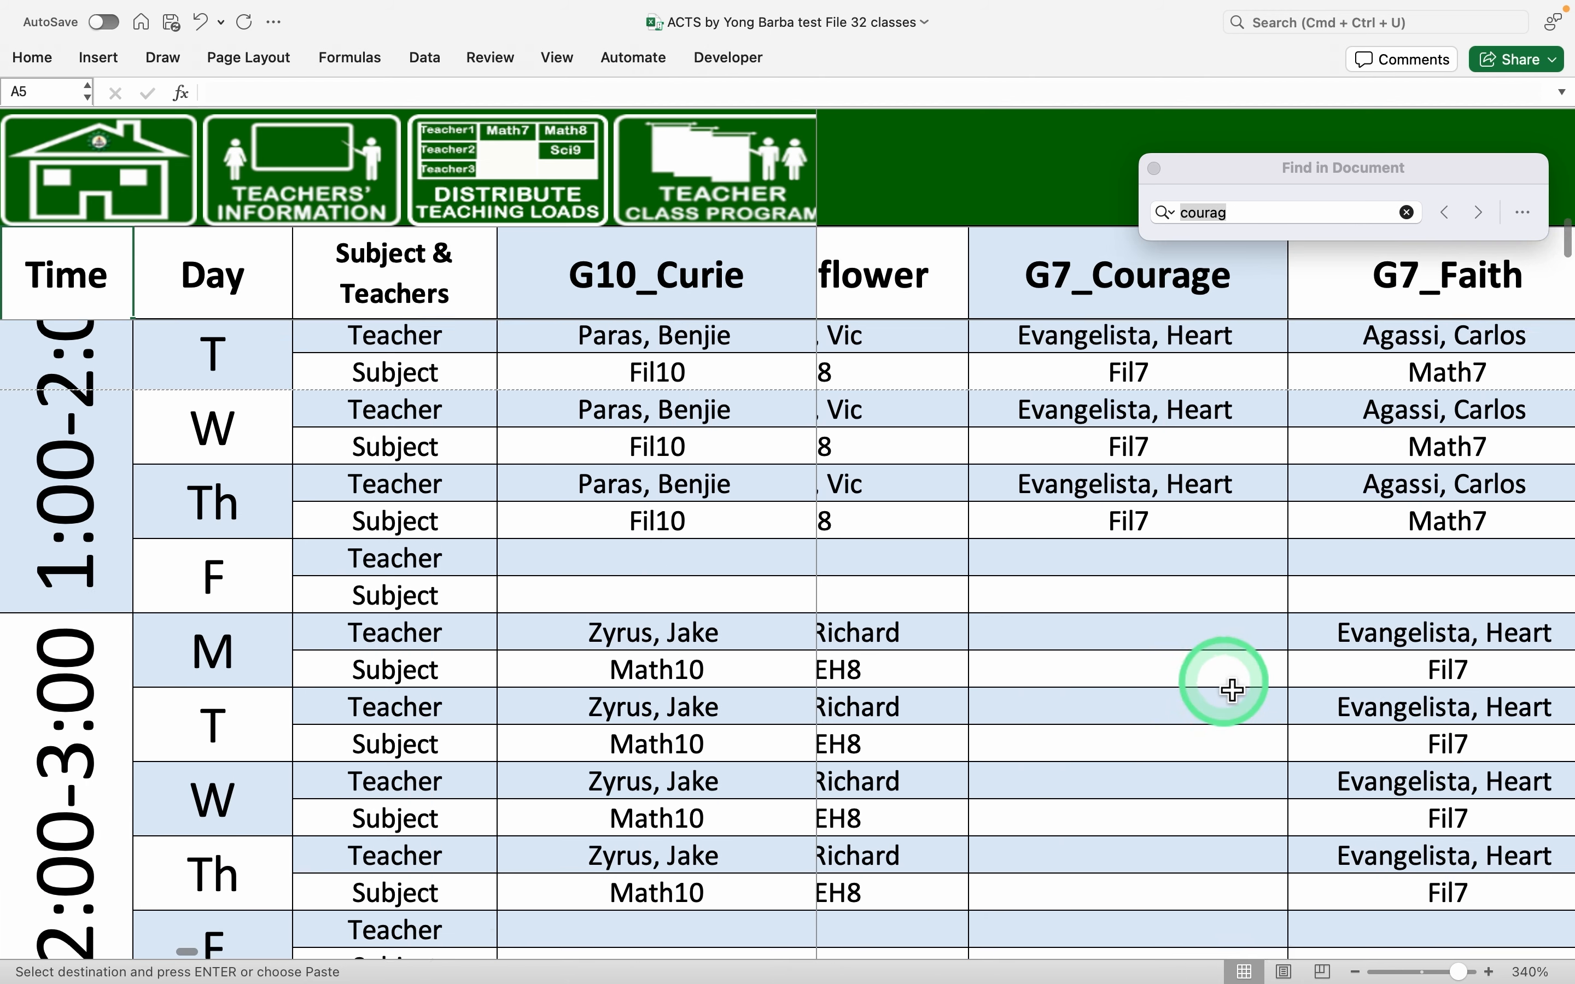
pyautogui.scroll(-2, 1232, 690)
pyautogui.hscroll(-1, 1232, 690)
pyautogui.click(1160, 587)
pyautogui.write('dia')
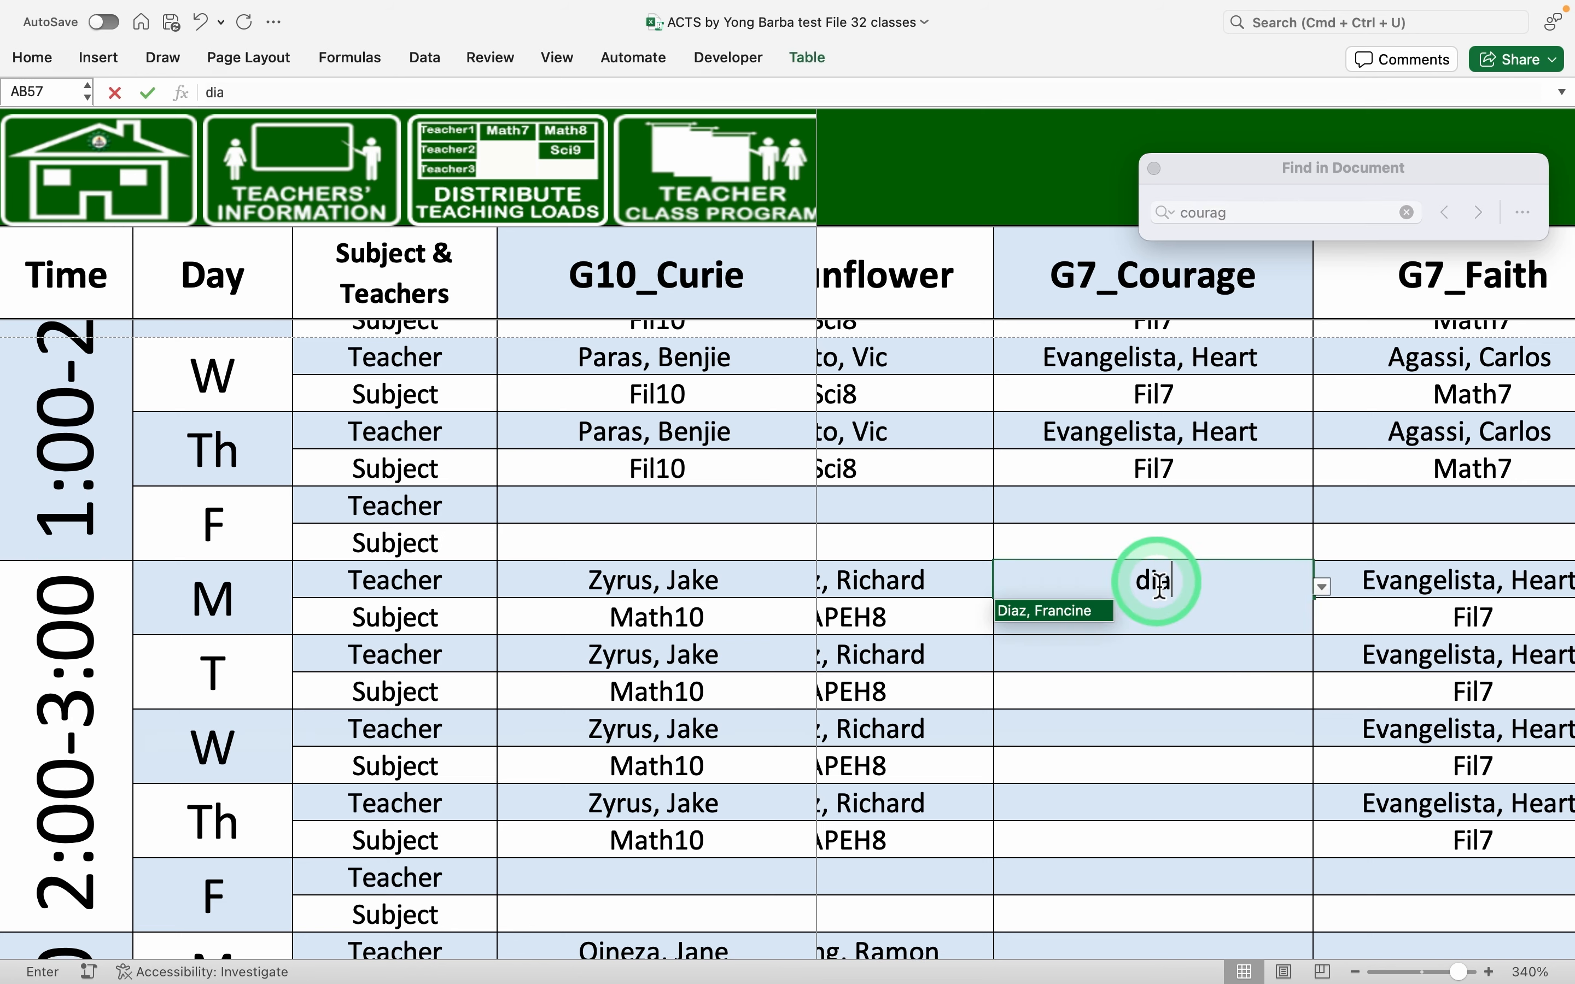
pyautogui.press('Return')
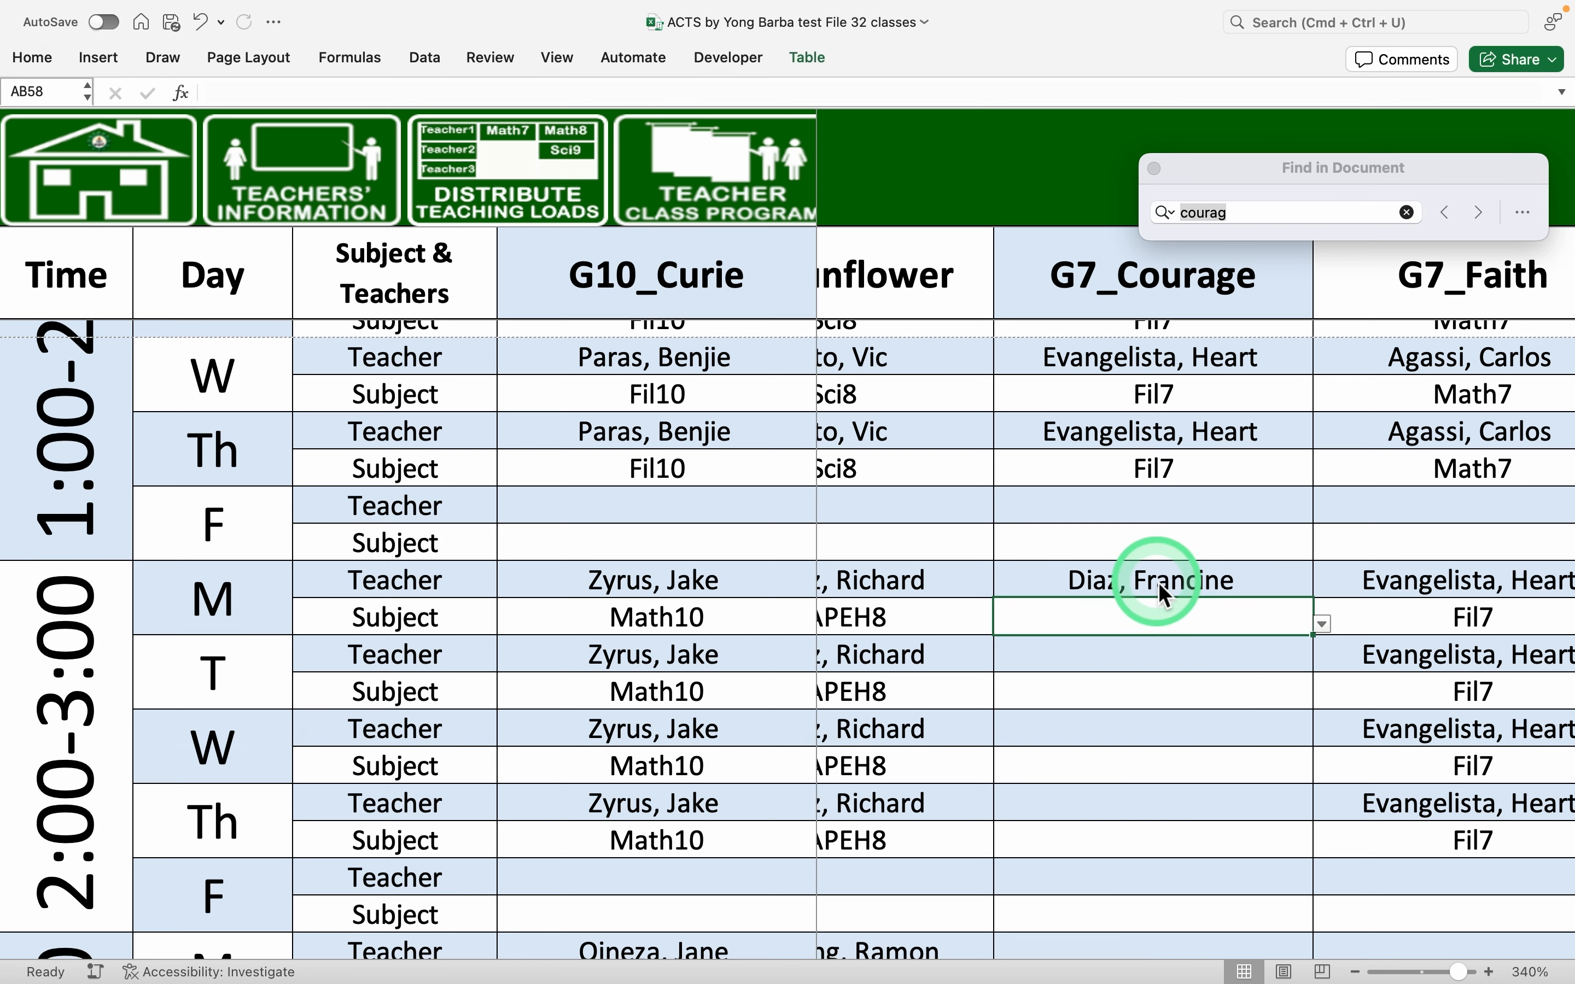
pyautogui.write('ma')
pyautogui.press('Return')
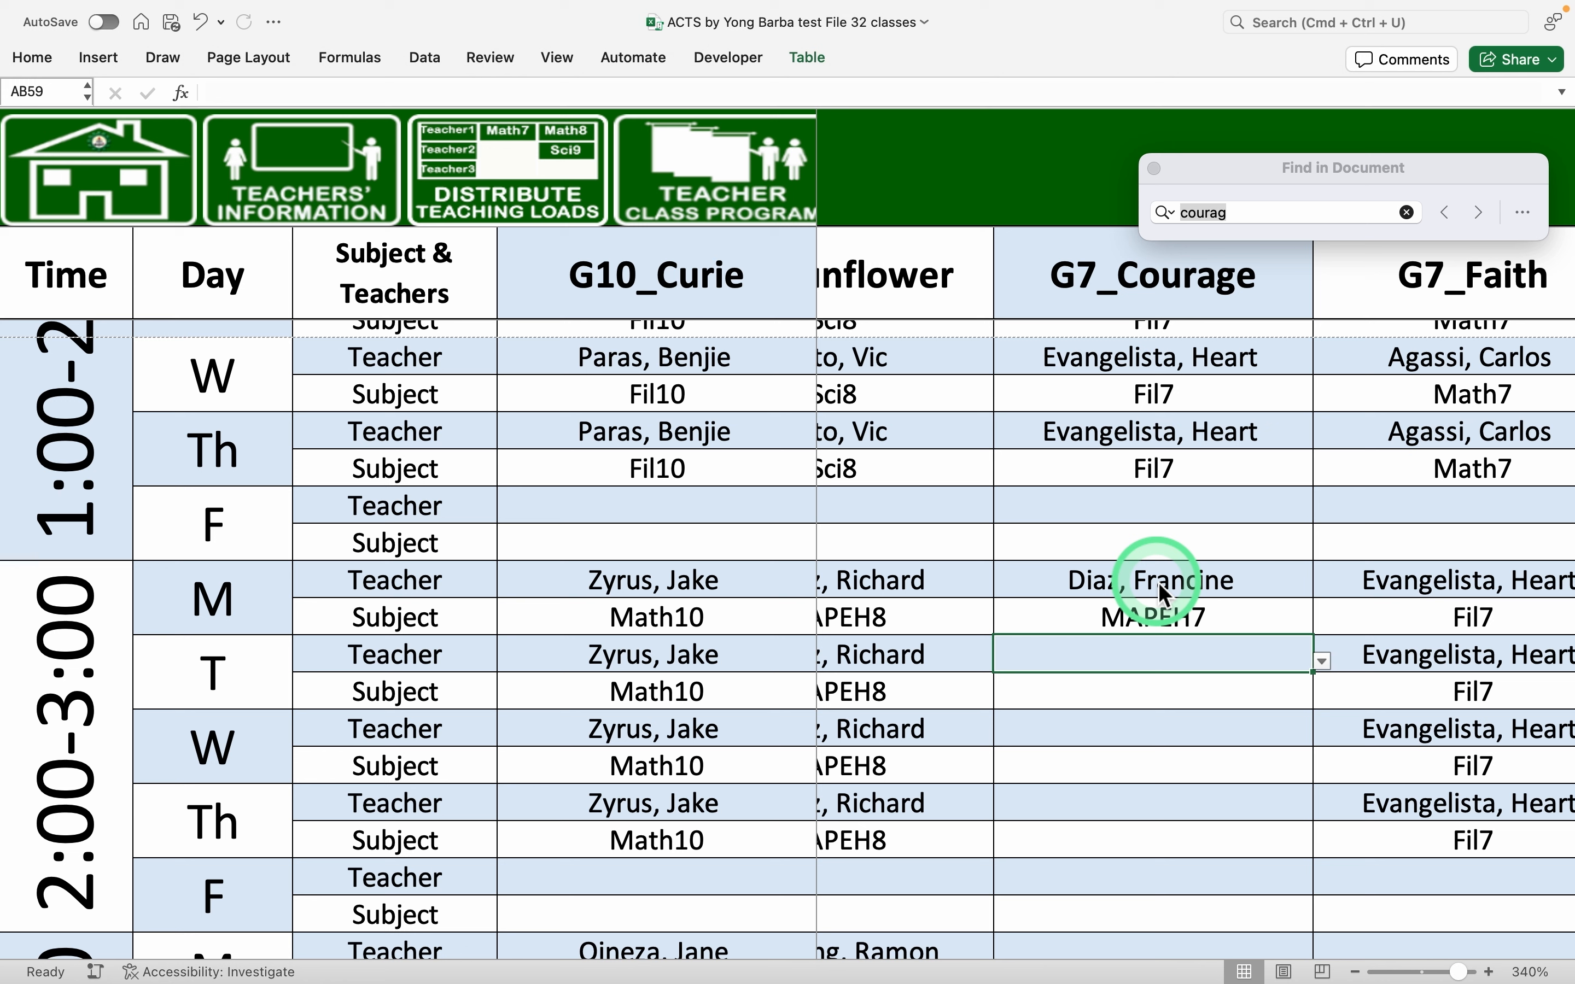
# Set the Monday 2:00-3:00 subject of section G7_Courage to Math7
pyautogui.write('ma')
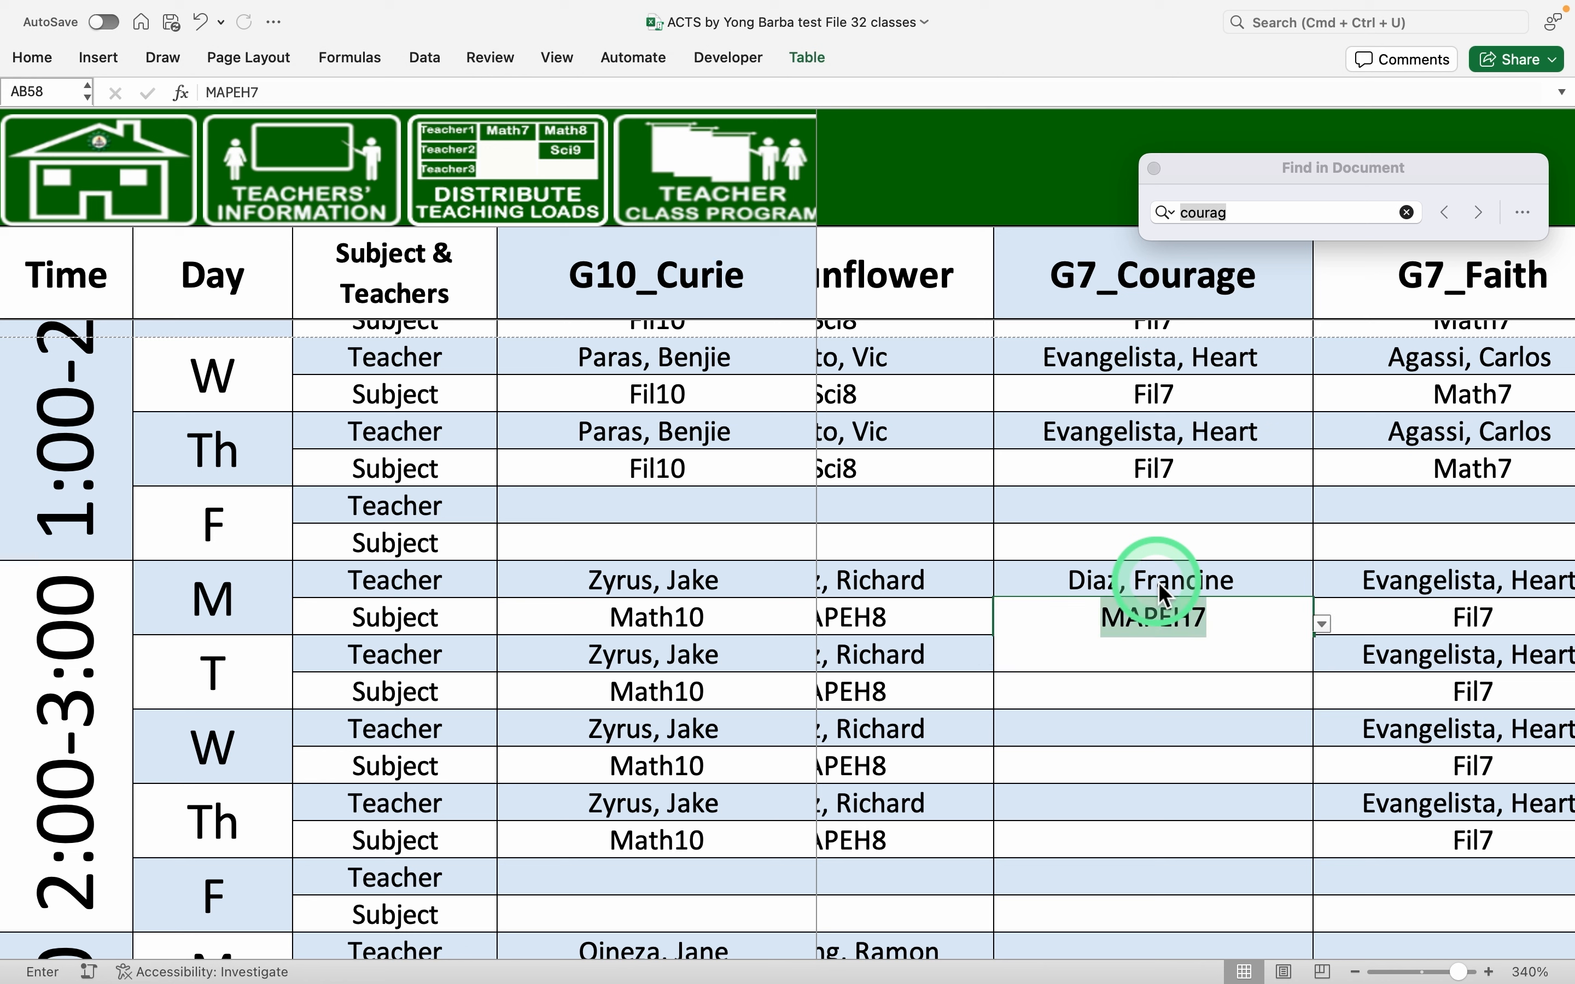
pyautogui.write('th7')
pyautogui.press('Return')
# Copy G7_Courage's Monday 2:00-3:00 teacher and Math7 entries into the Tuesday to Thursday slots of the same period
pyautogui.press('Up')
pyautogui.press('Up')
pyautogui.hotkey('shift', 'Down')
pyautogui.press('super+c')
pyautogui.press('Down')
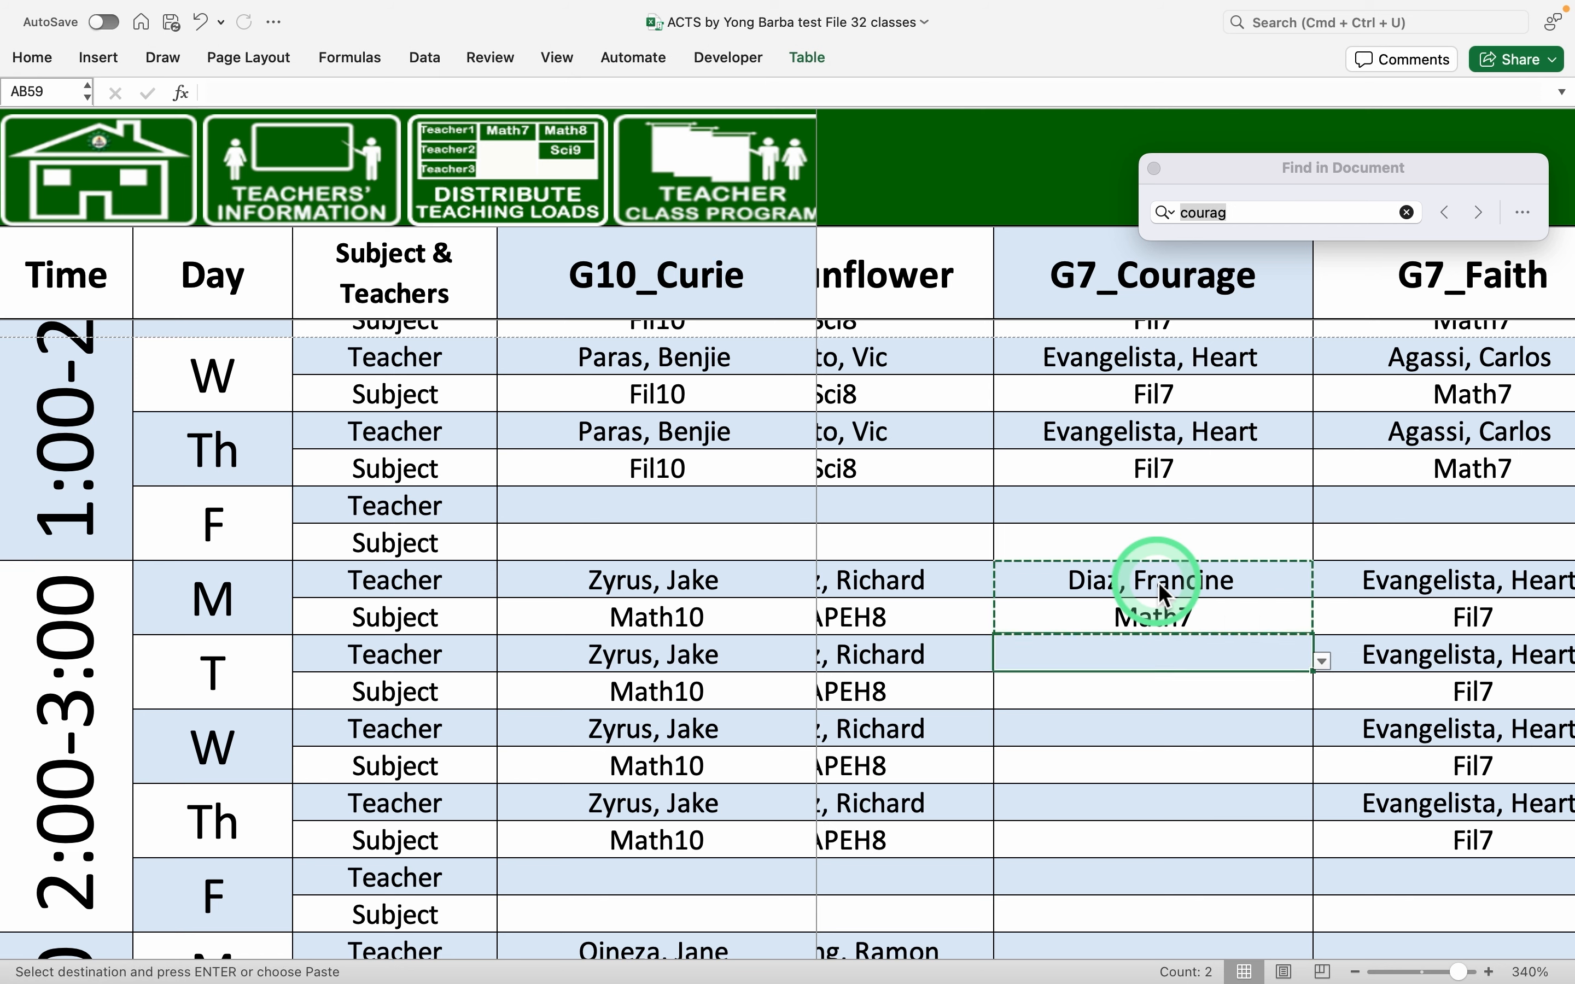
pyautogui.hotkey('shift', 'Down')
pyautogui.hotkey('shift', 'Down')
pyautogui.hotkey('shift', 'Down')
pyautogui.hotkey('shift', 'Down')
pyautogui.hotkey('shift', 'Down')
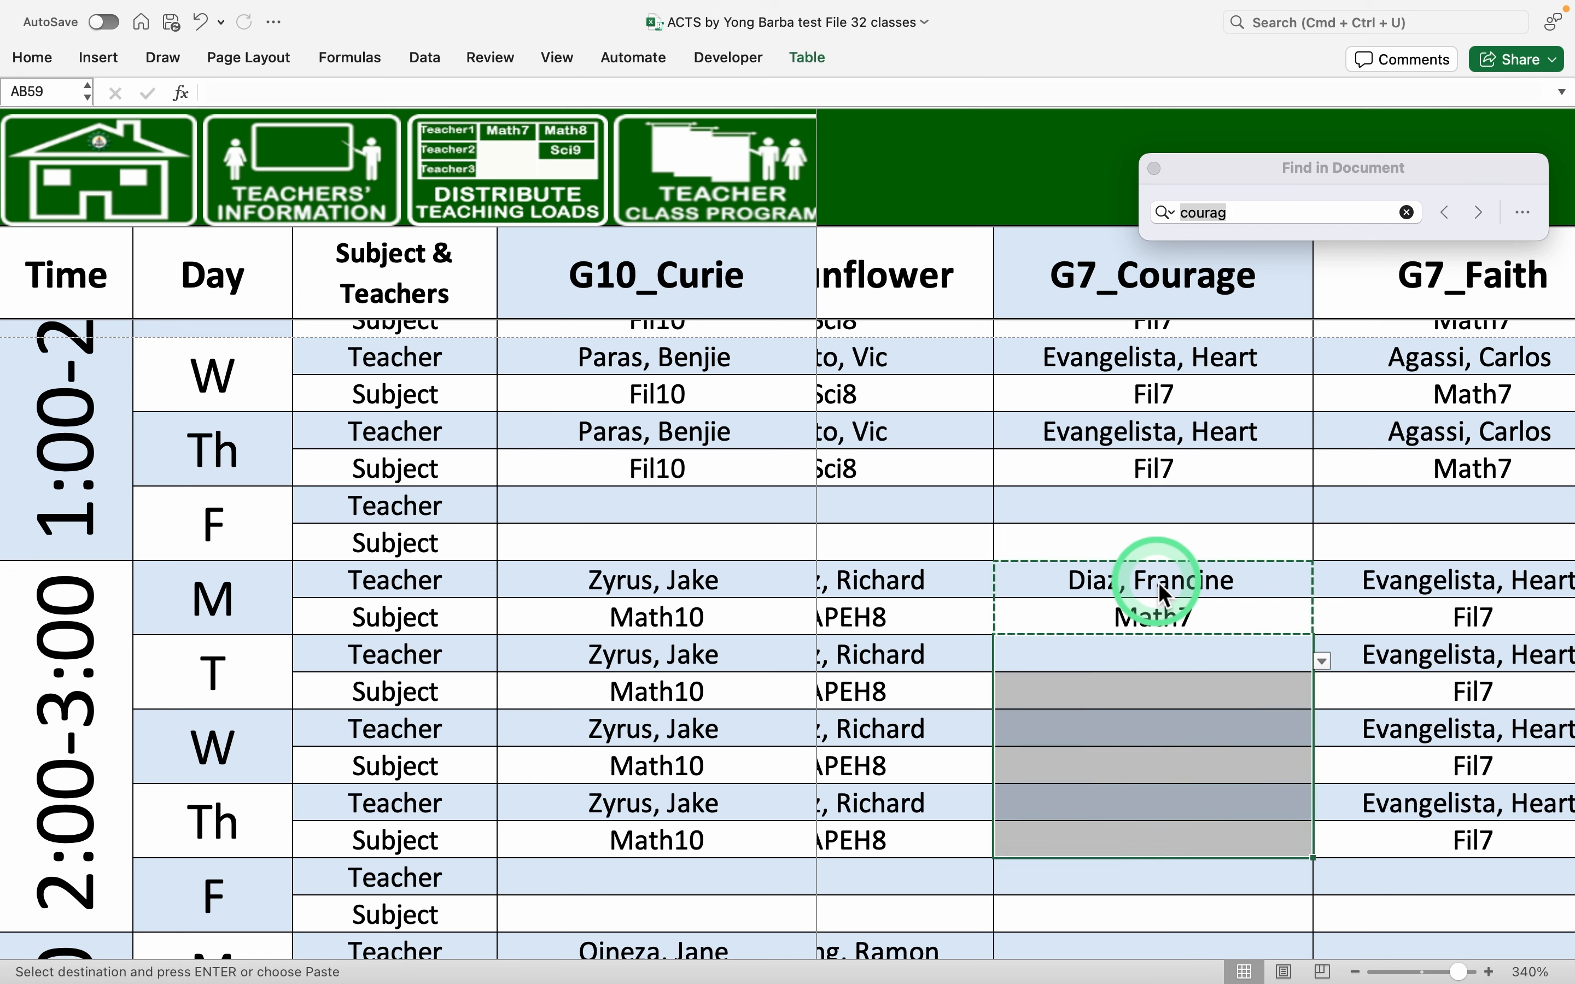
pyautogui.press('super+v')
# Check the assigned teacher's class program for the Math7 G7_Courage periods and return to the class schedule plotting sheet
pyautogui.click(707, 179)
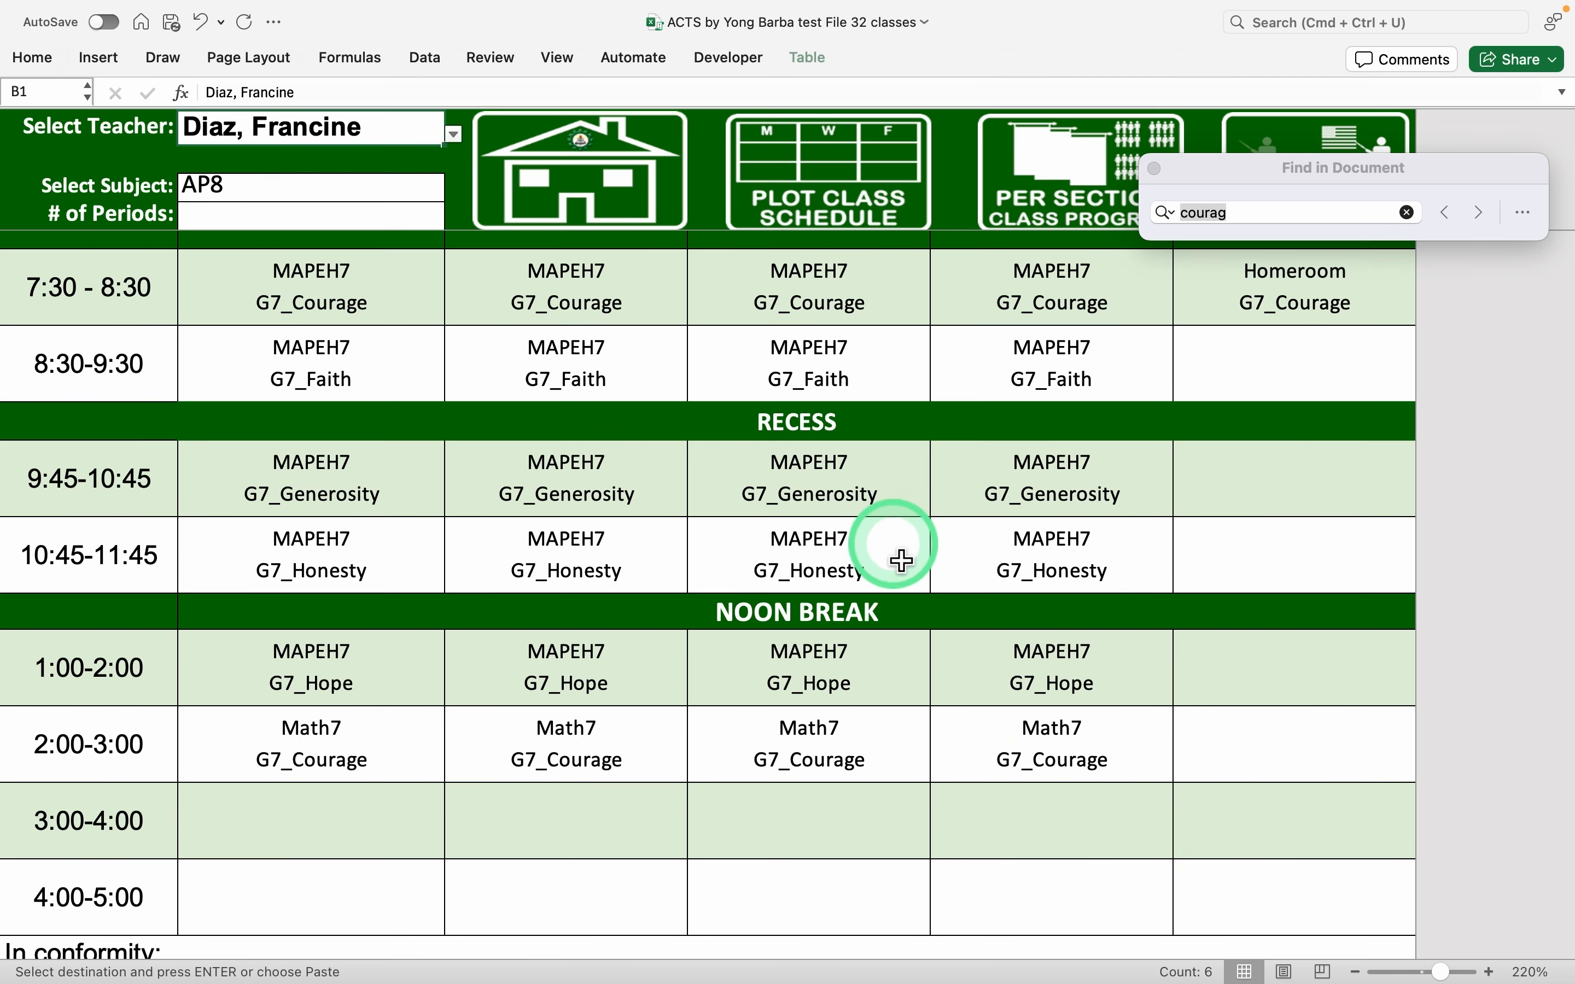
pyautogui.scroll(5, 901, 559)
pyautogui.scroll(1, 901, 559)
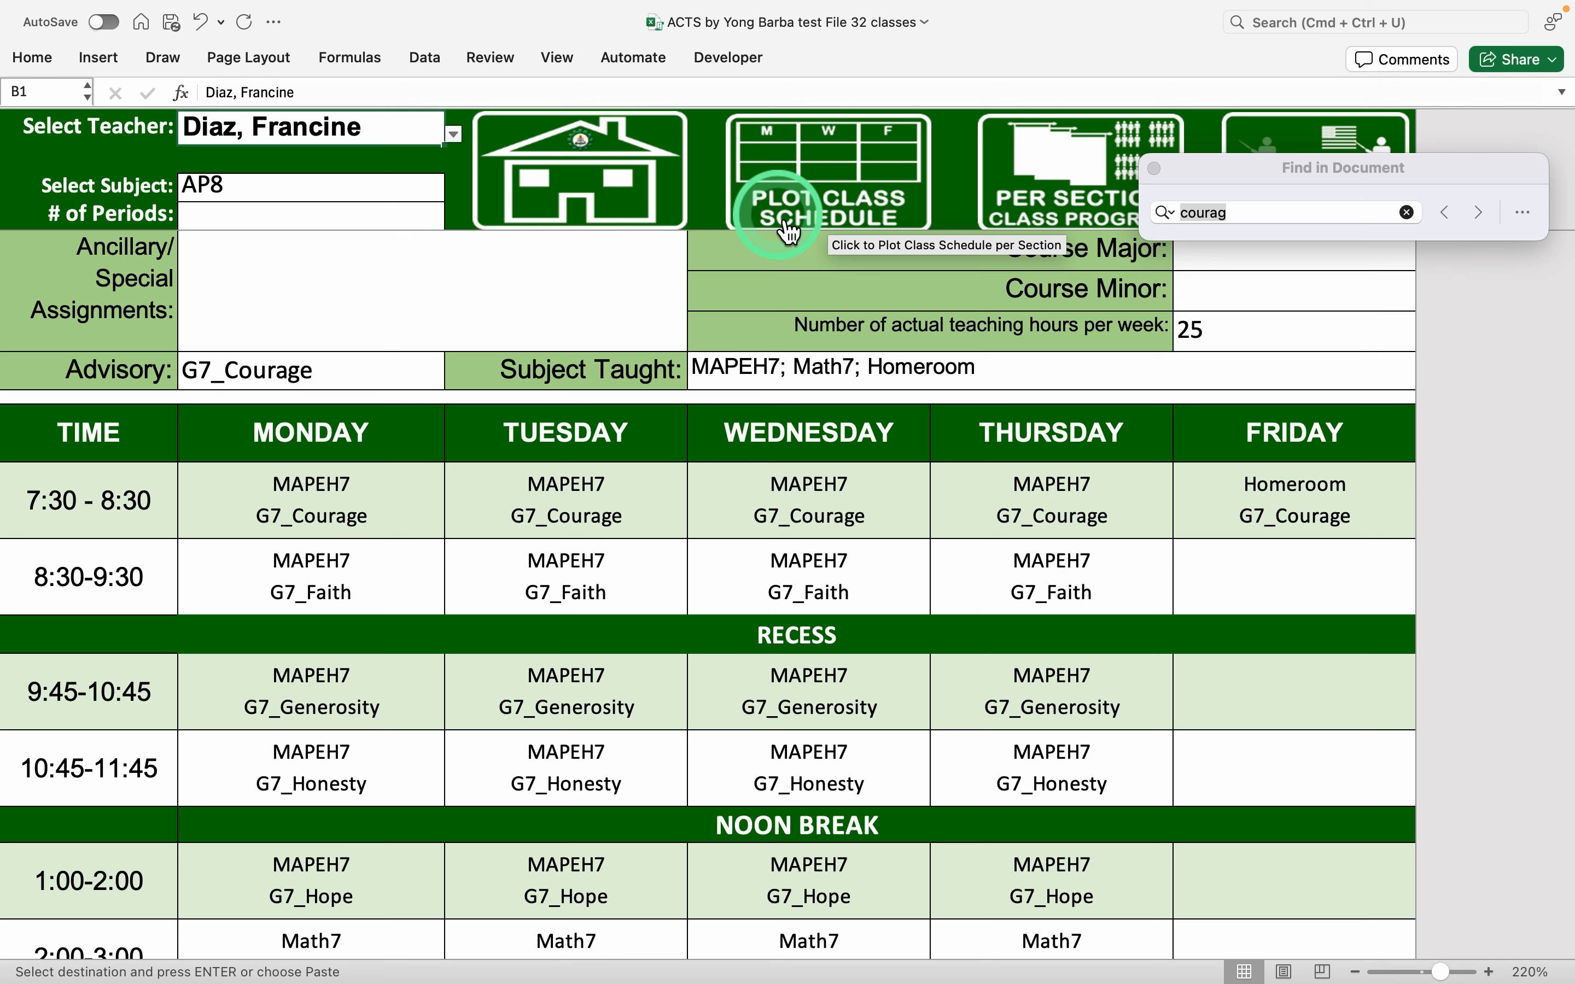
pyautogui.click(828, 175)
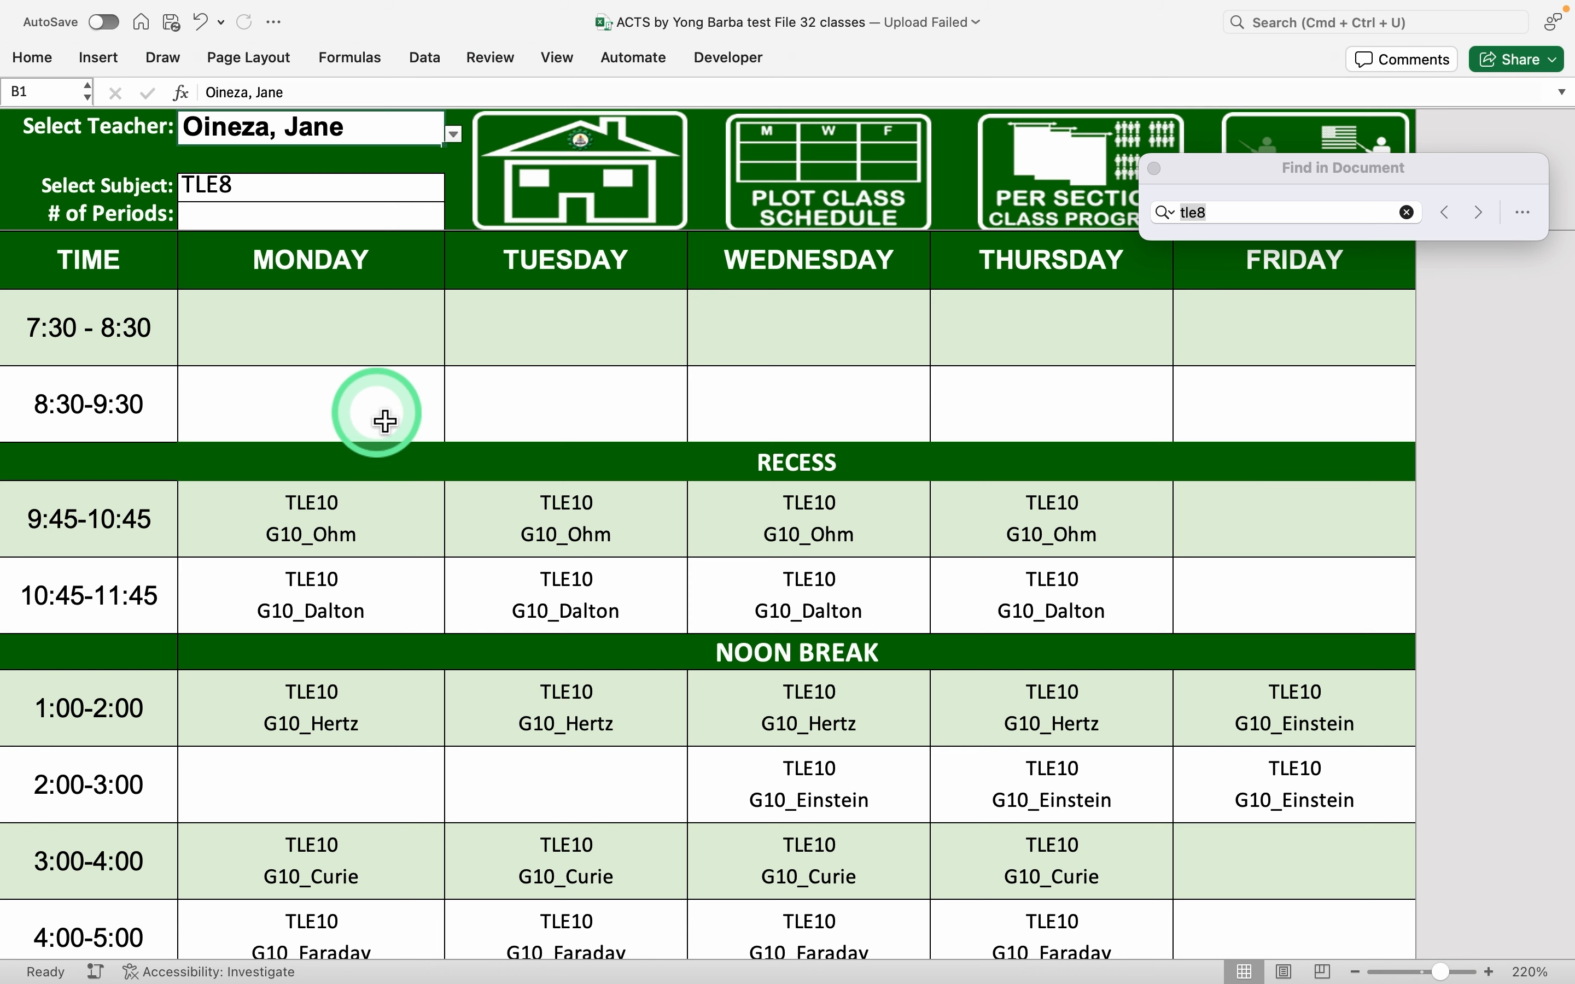
# Compare the G8_Lily class program with the TLE8 teacher's class program to look for matching vacant periods
pyautogui.click(1032, 225)
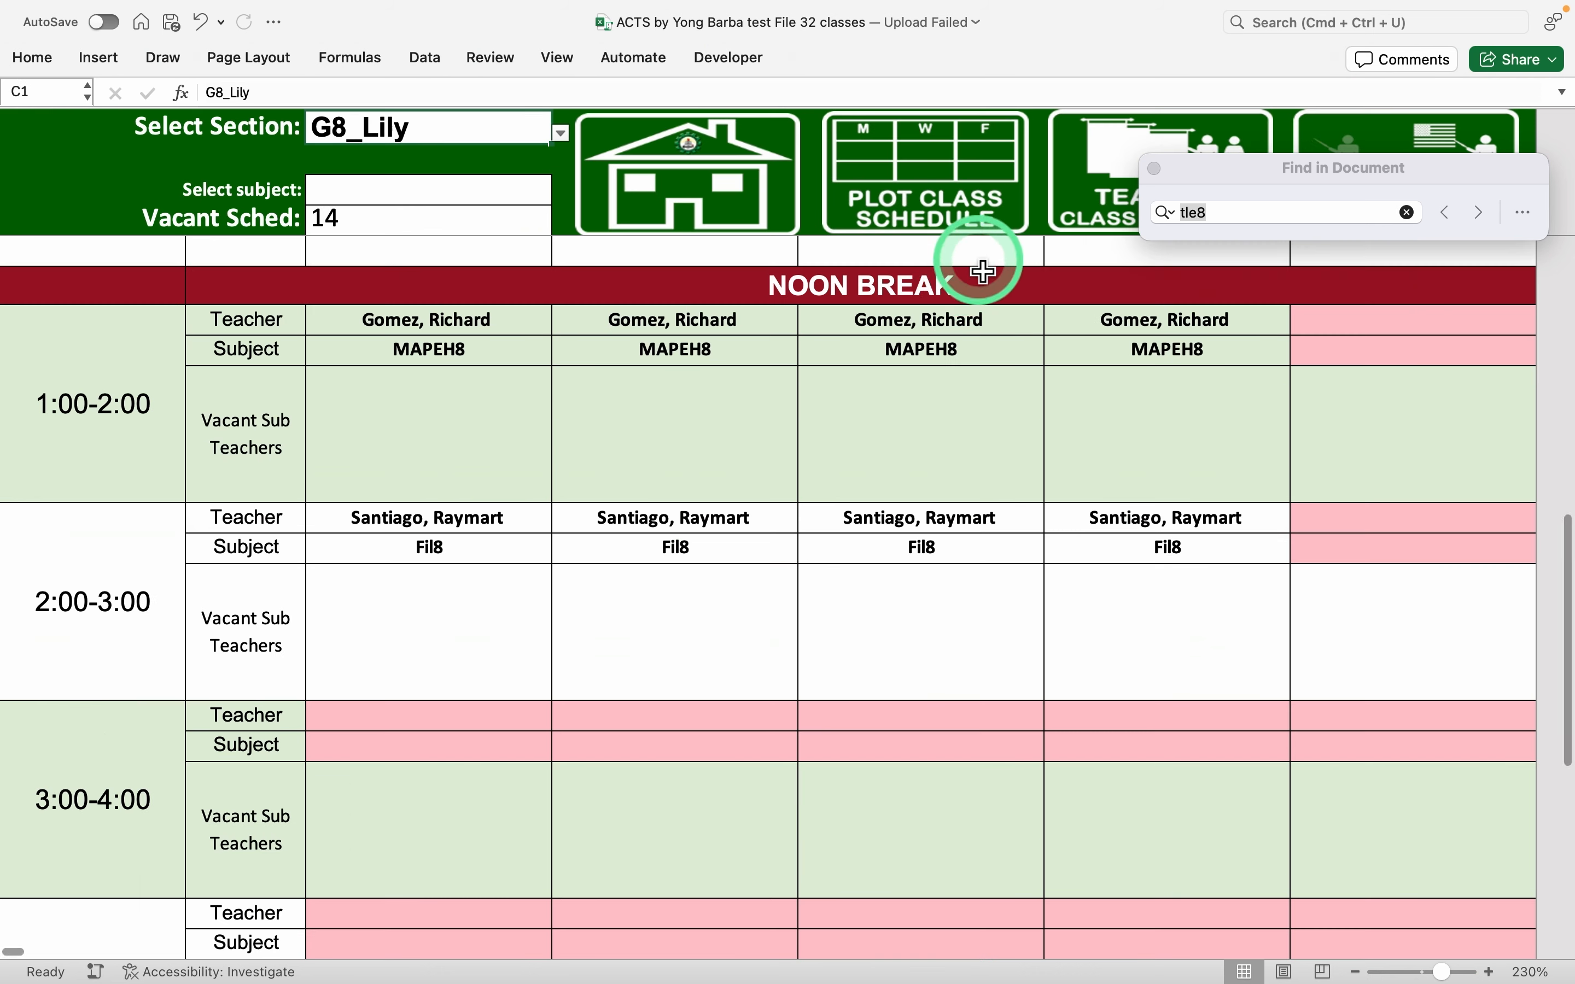
pyautogui.scroll(10, 608, 503)
pyautogui.scroll(1, 613, 503)
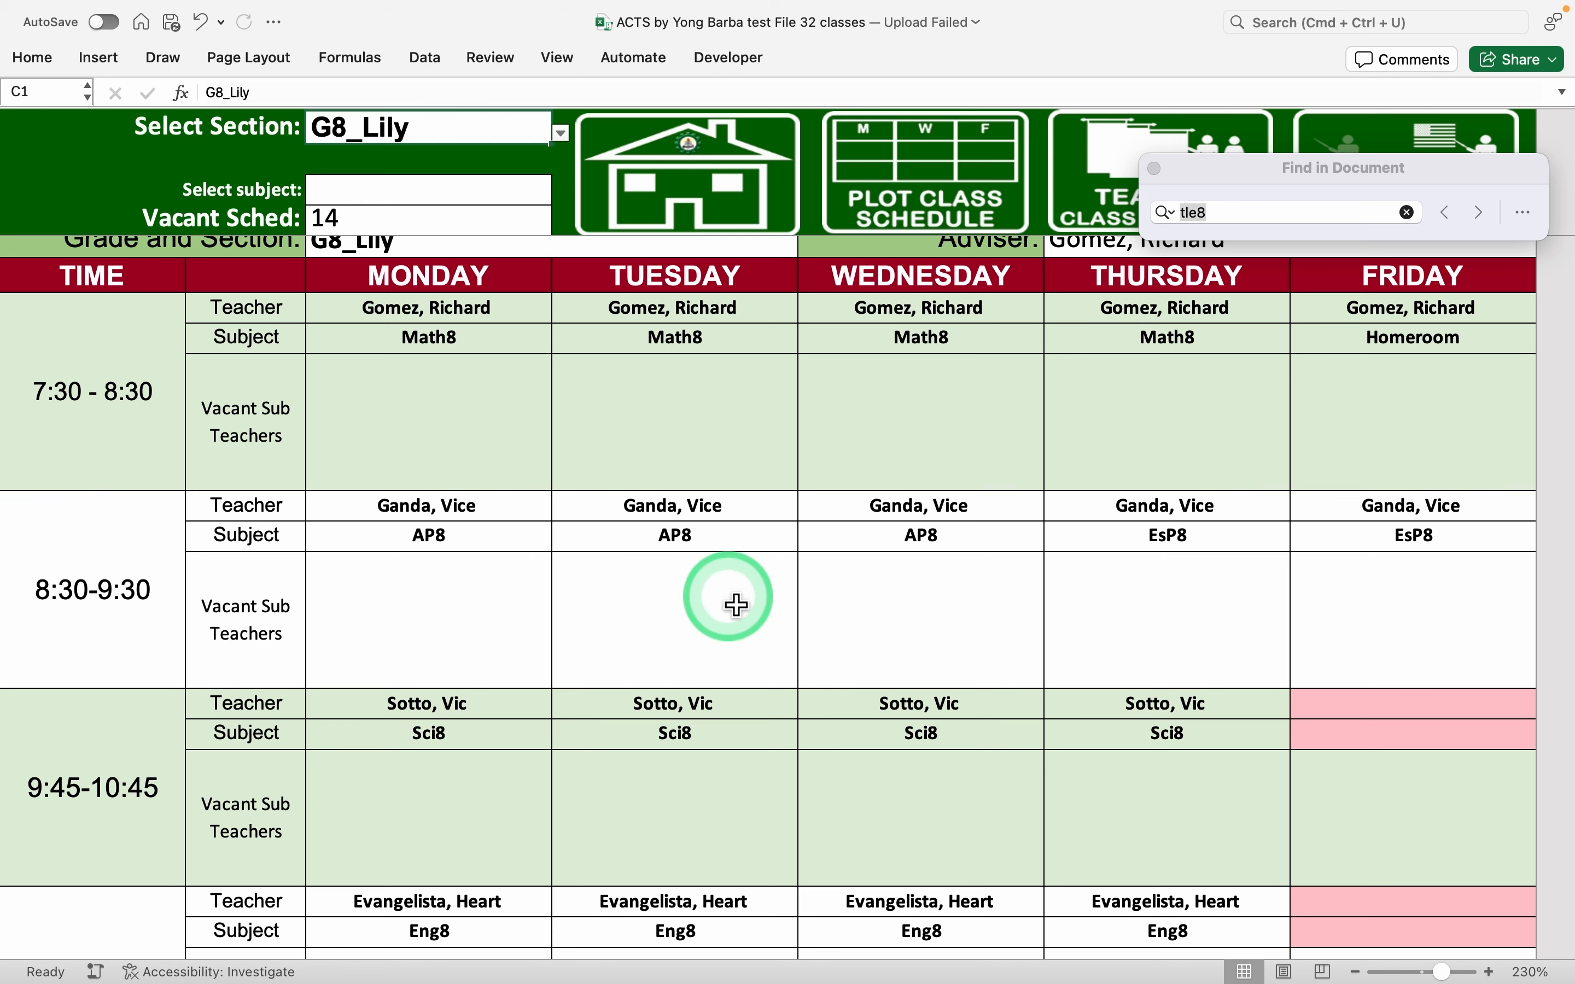
pyautogui.click(1119, 199)
pyautogui.scroll(-2, 710, 597)
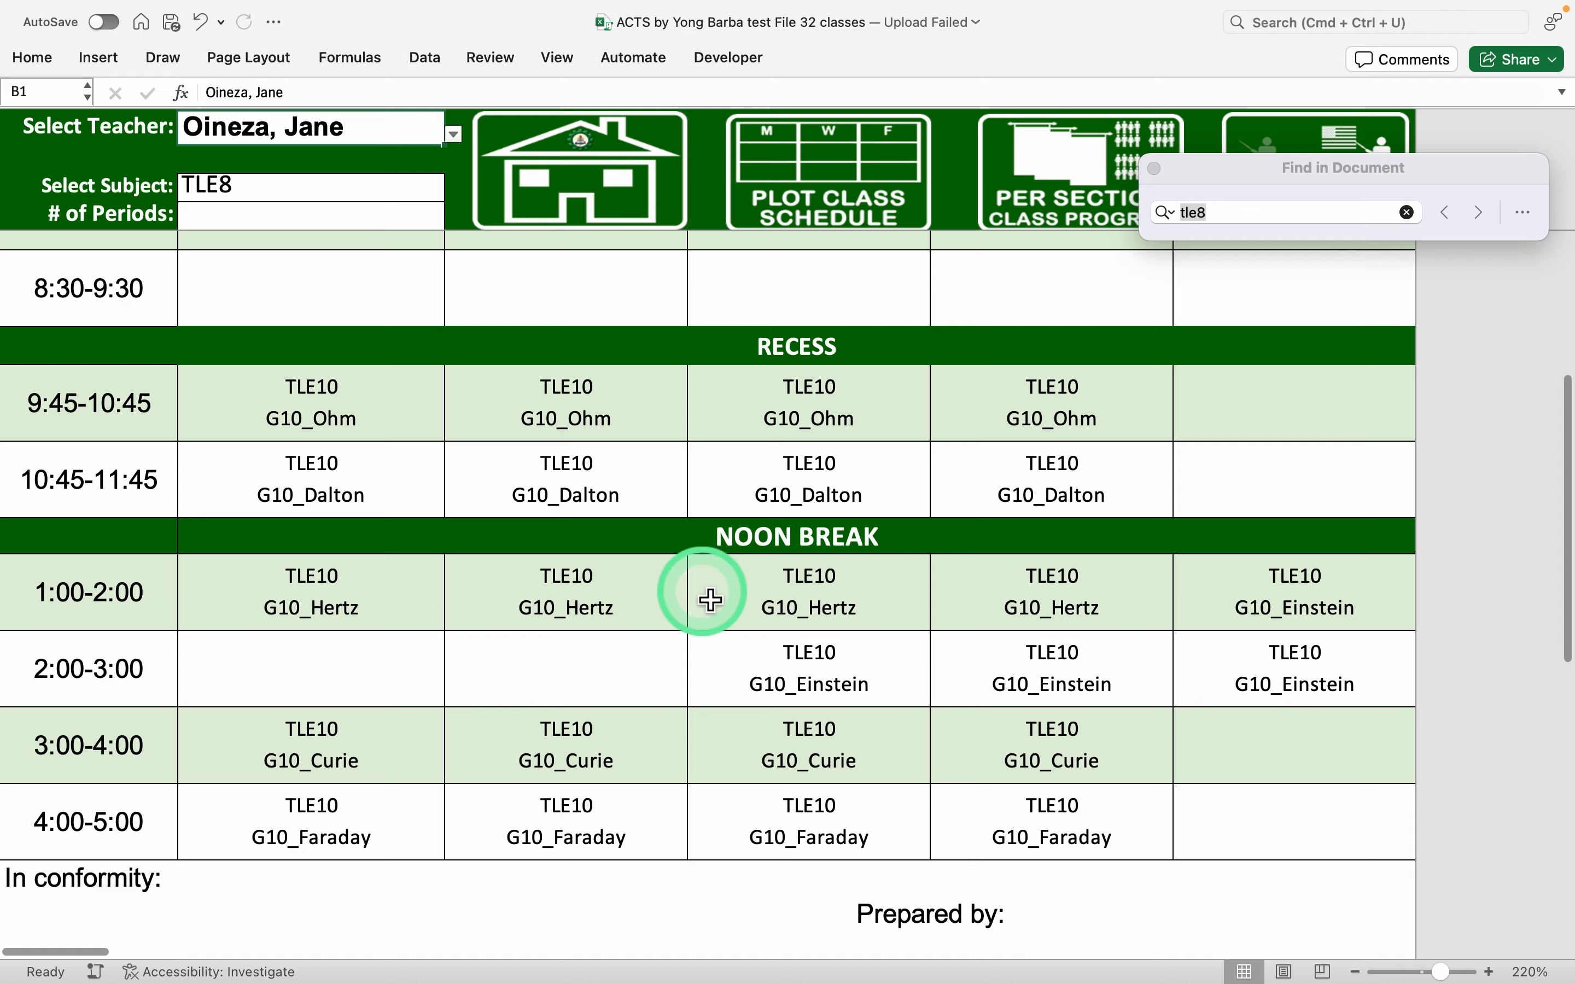
pyautogui.scroll(2, 709, 598)
pyautogui.scroll(1, 999, 270)
pyautogui.click(1045, 184)
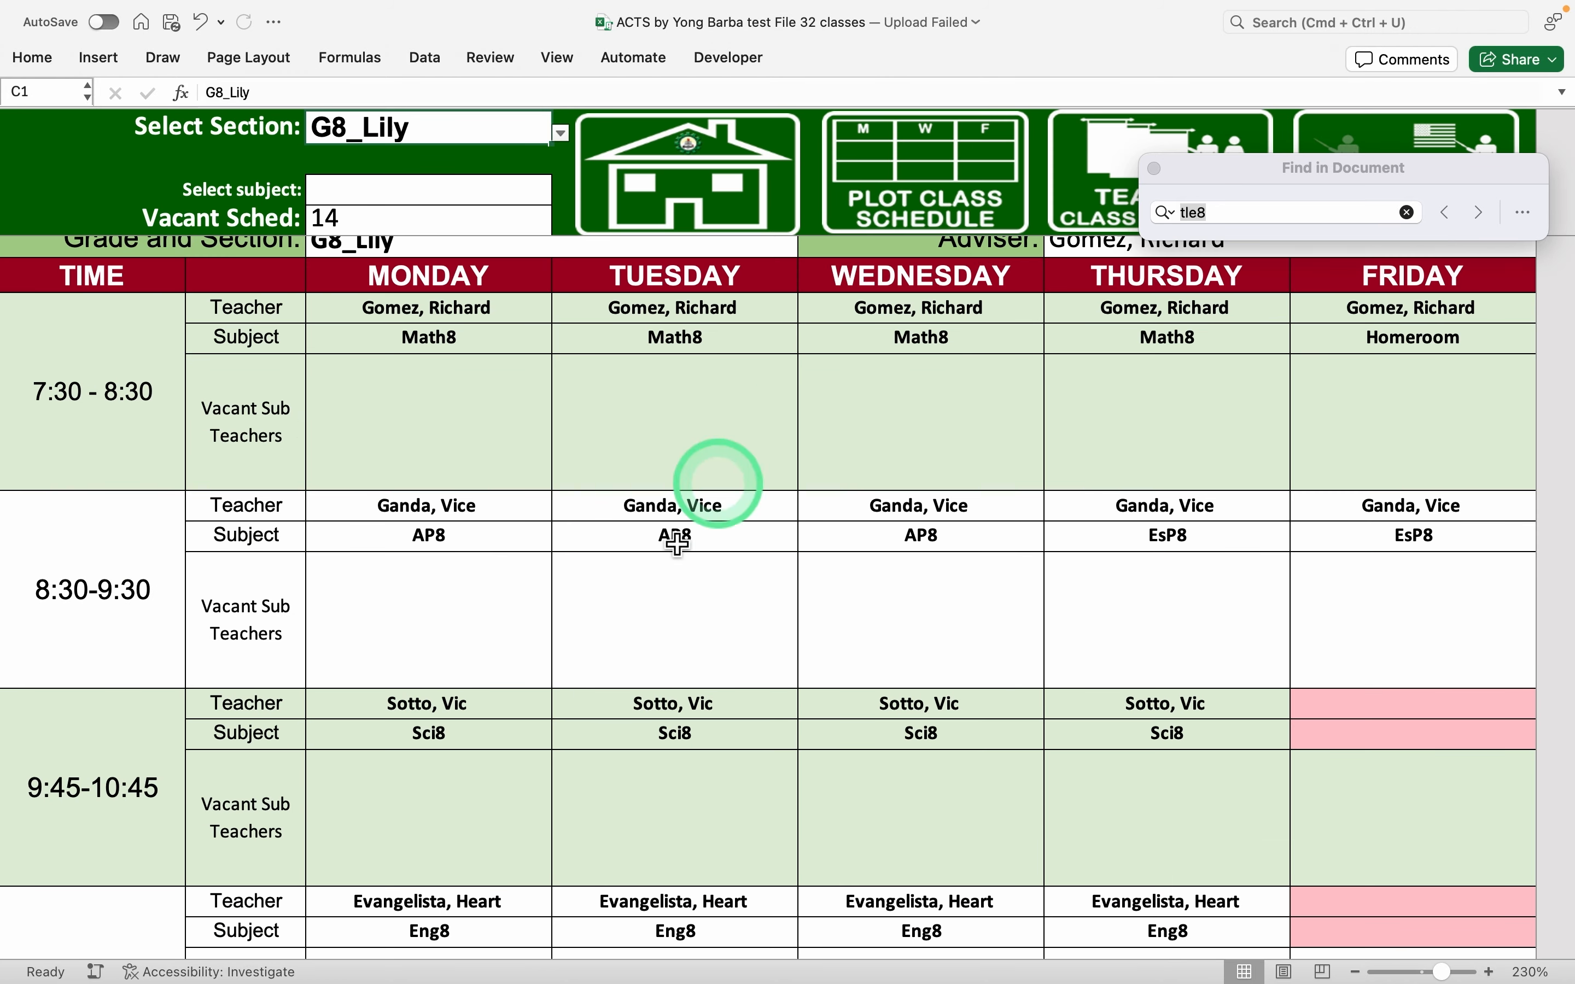
pyautogui.scroll(-5, 562, 685)
pyautogui.scroll(-8, 562, 685)
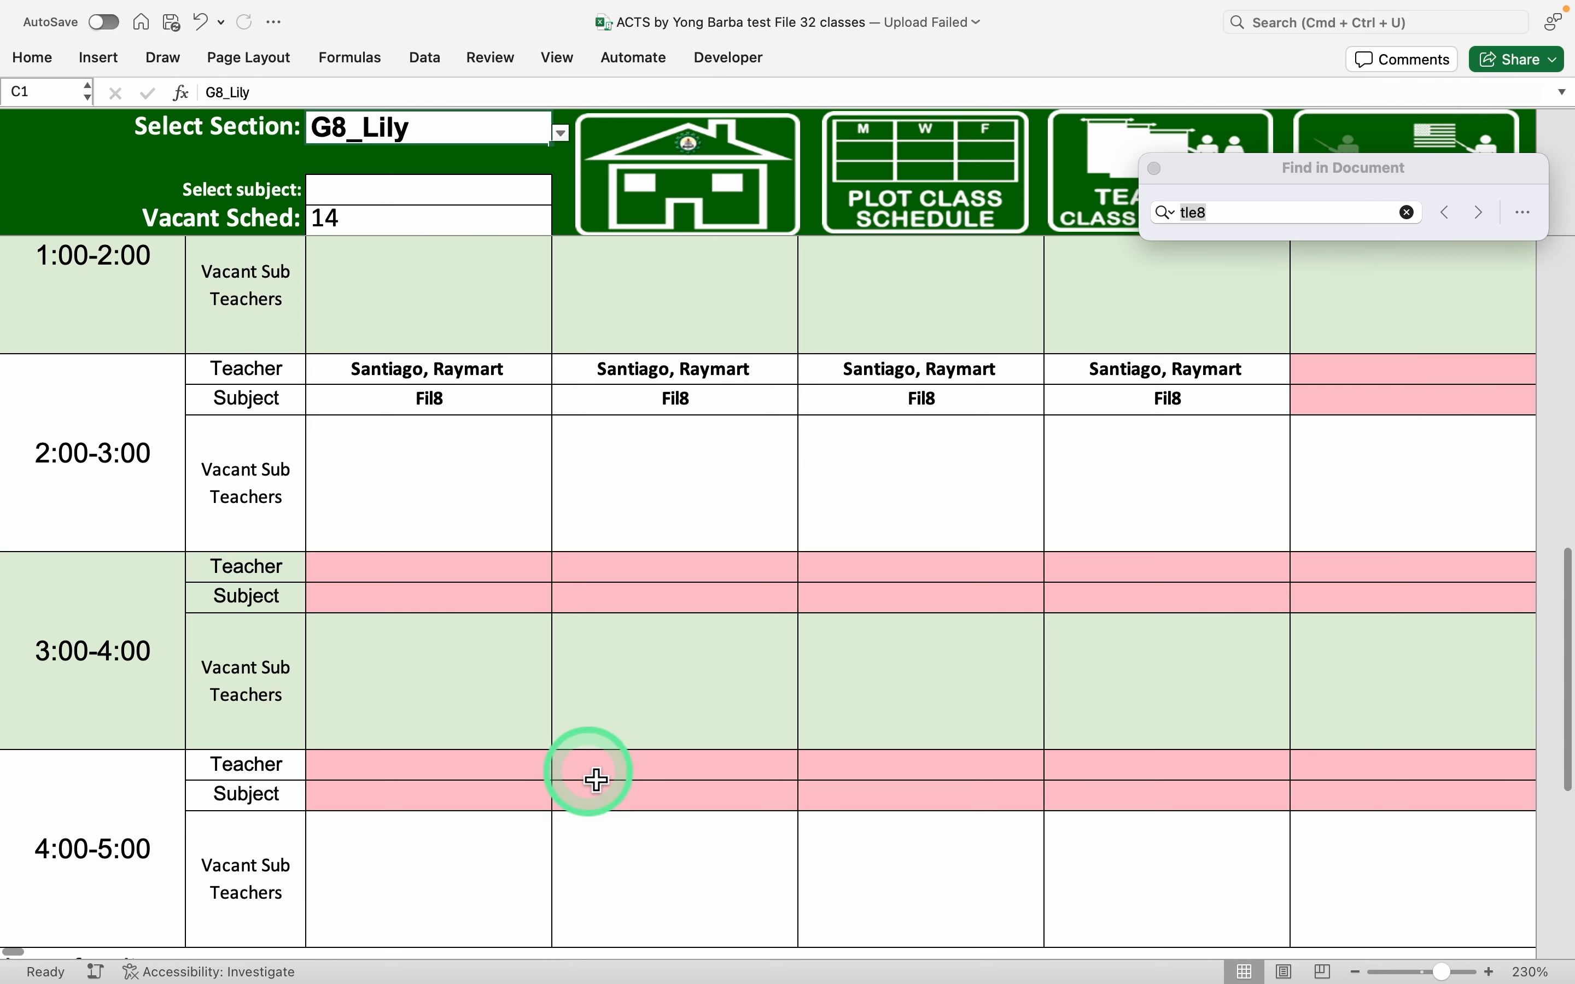
pyautogui.scroll(-2, 596, 776)
pyautogui.scroll(1, 722, 850)
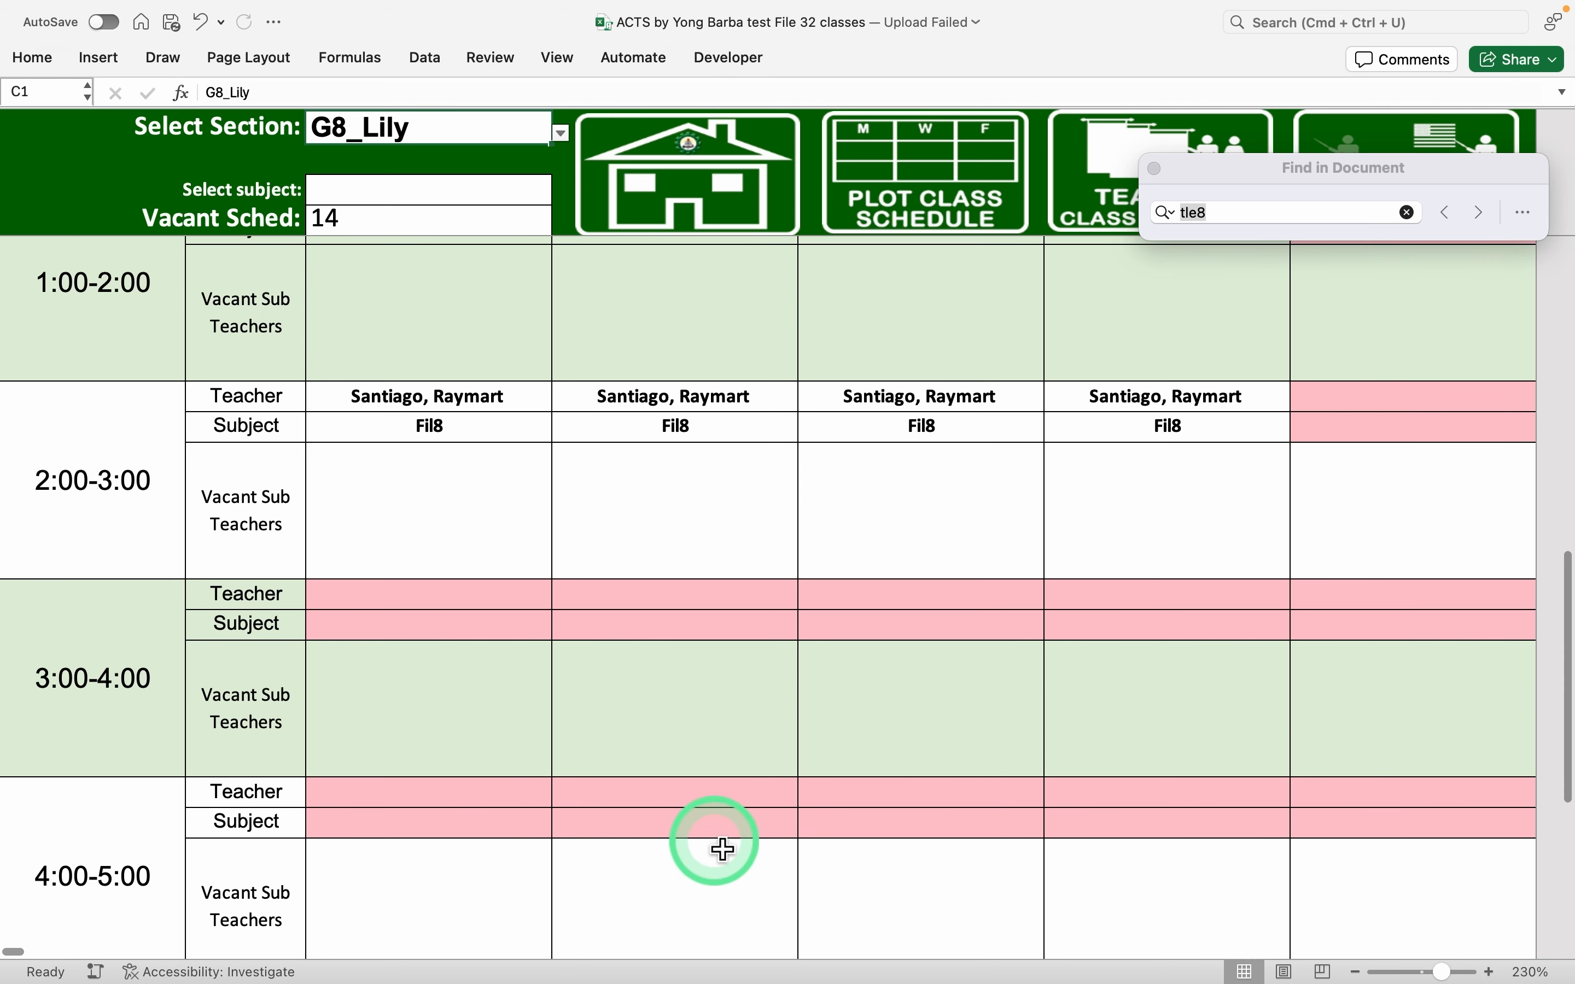
pyautogui.click(1117, 179)
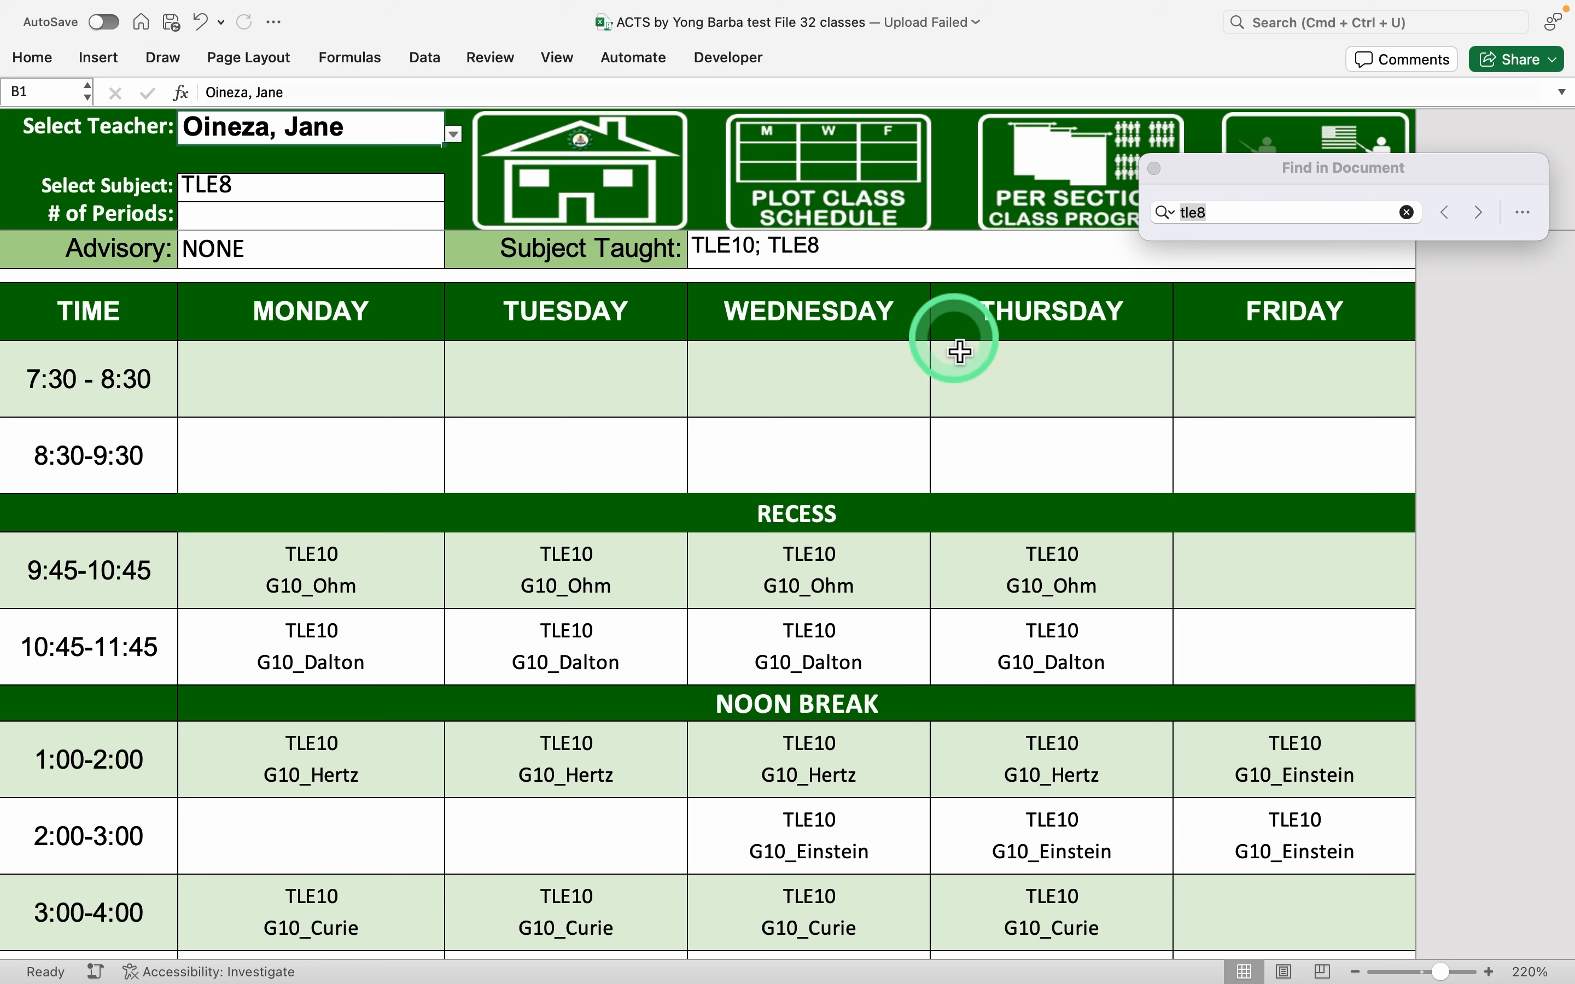
# Examine the G8_Lily class program period by period for a subject that can move to a vacant slot
pyautogui.click(1071, 212)
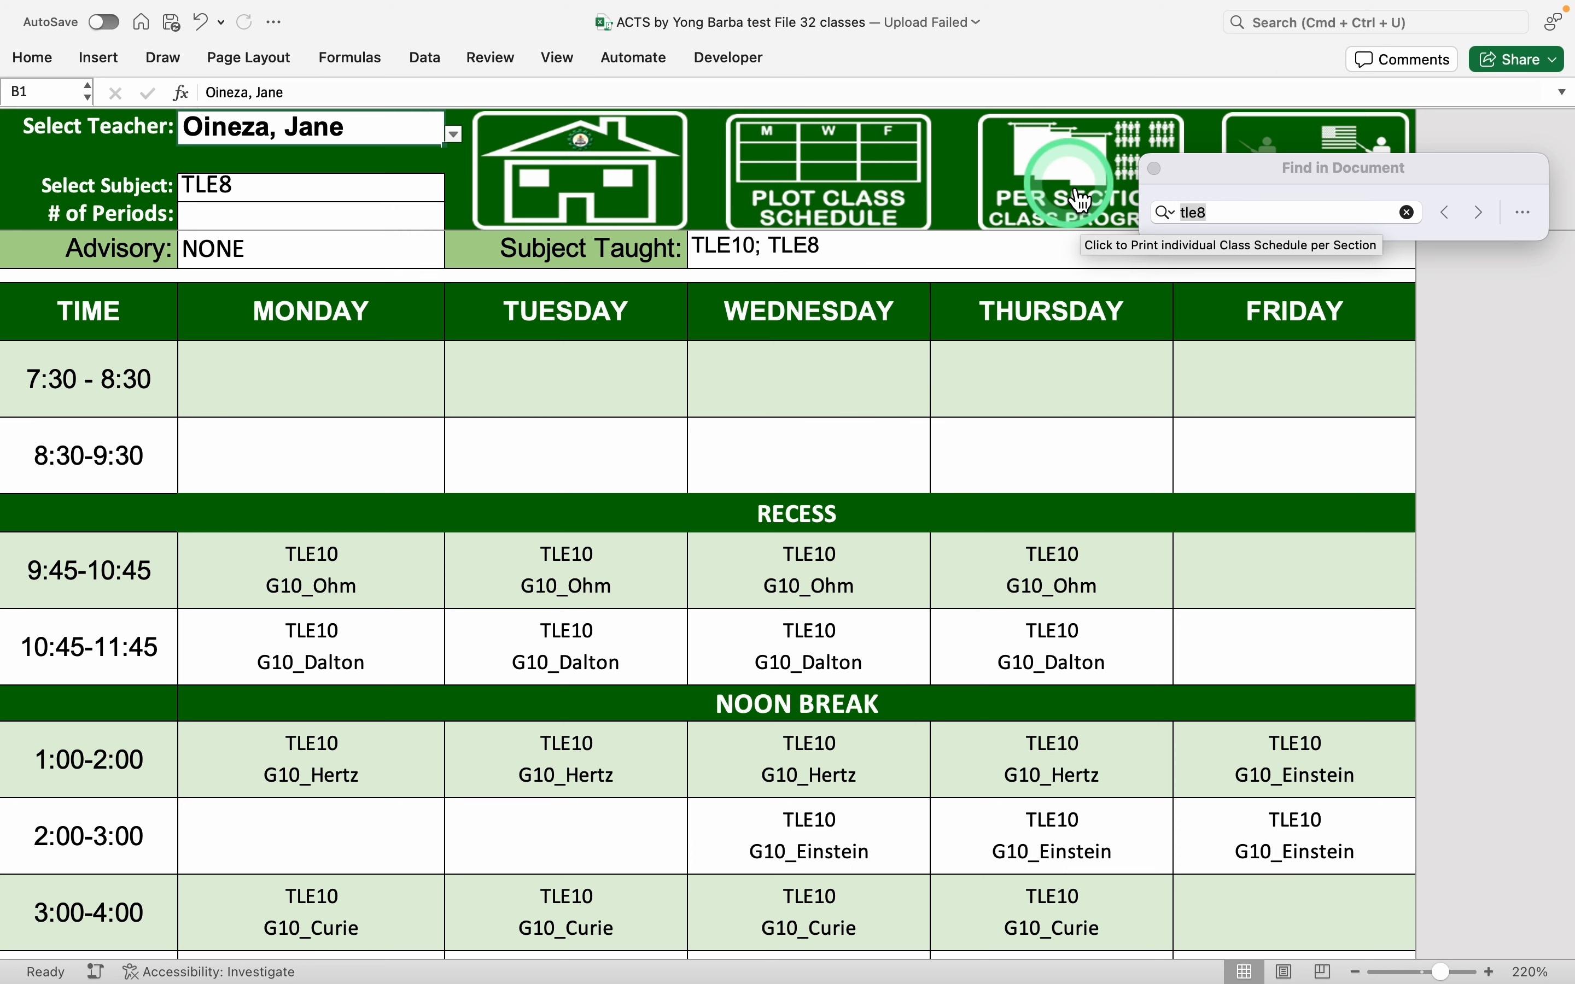
pyautogui.scroll(5, 713, 498)
pyautogui.scroll(5, 713, 501)
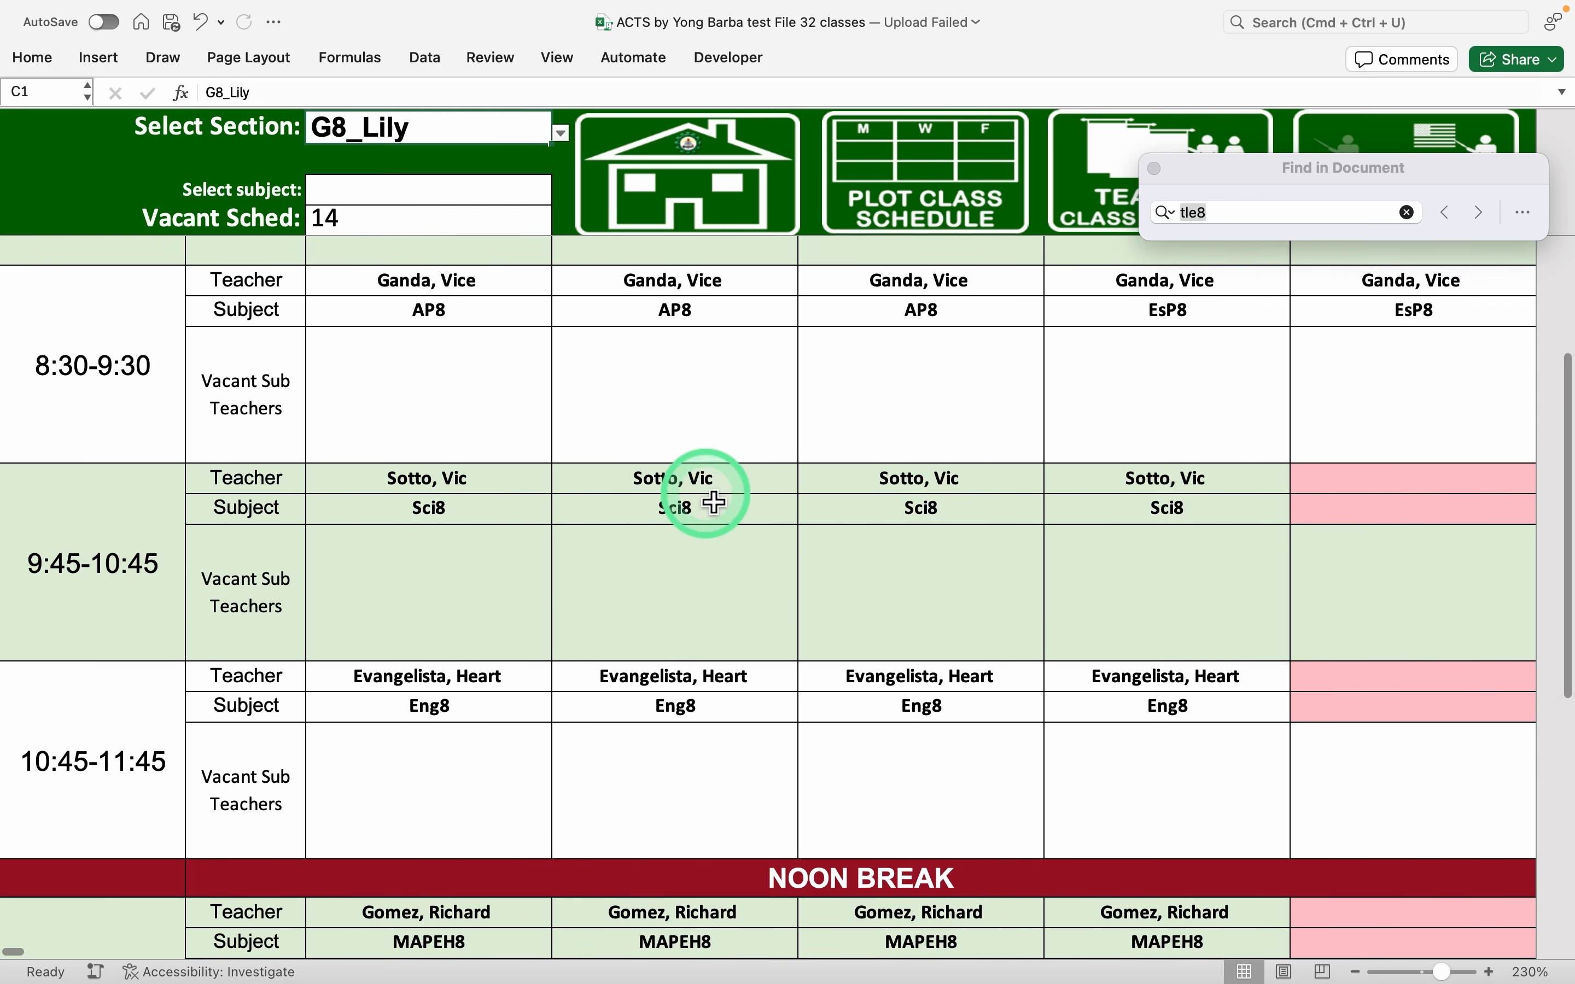
pyautogui.scroll(-4, 713, 501)
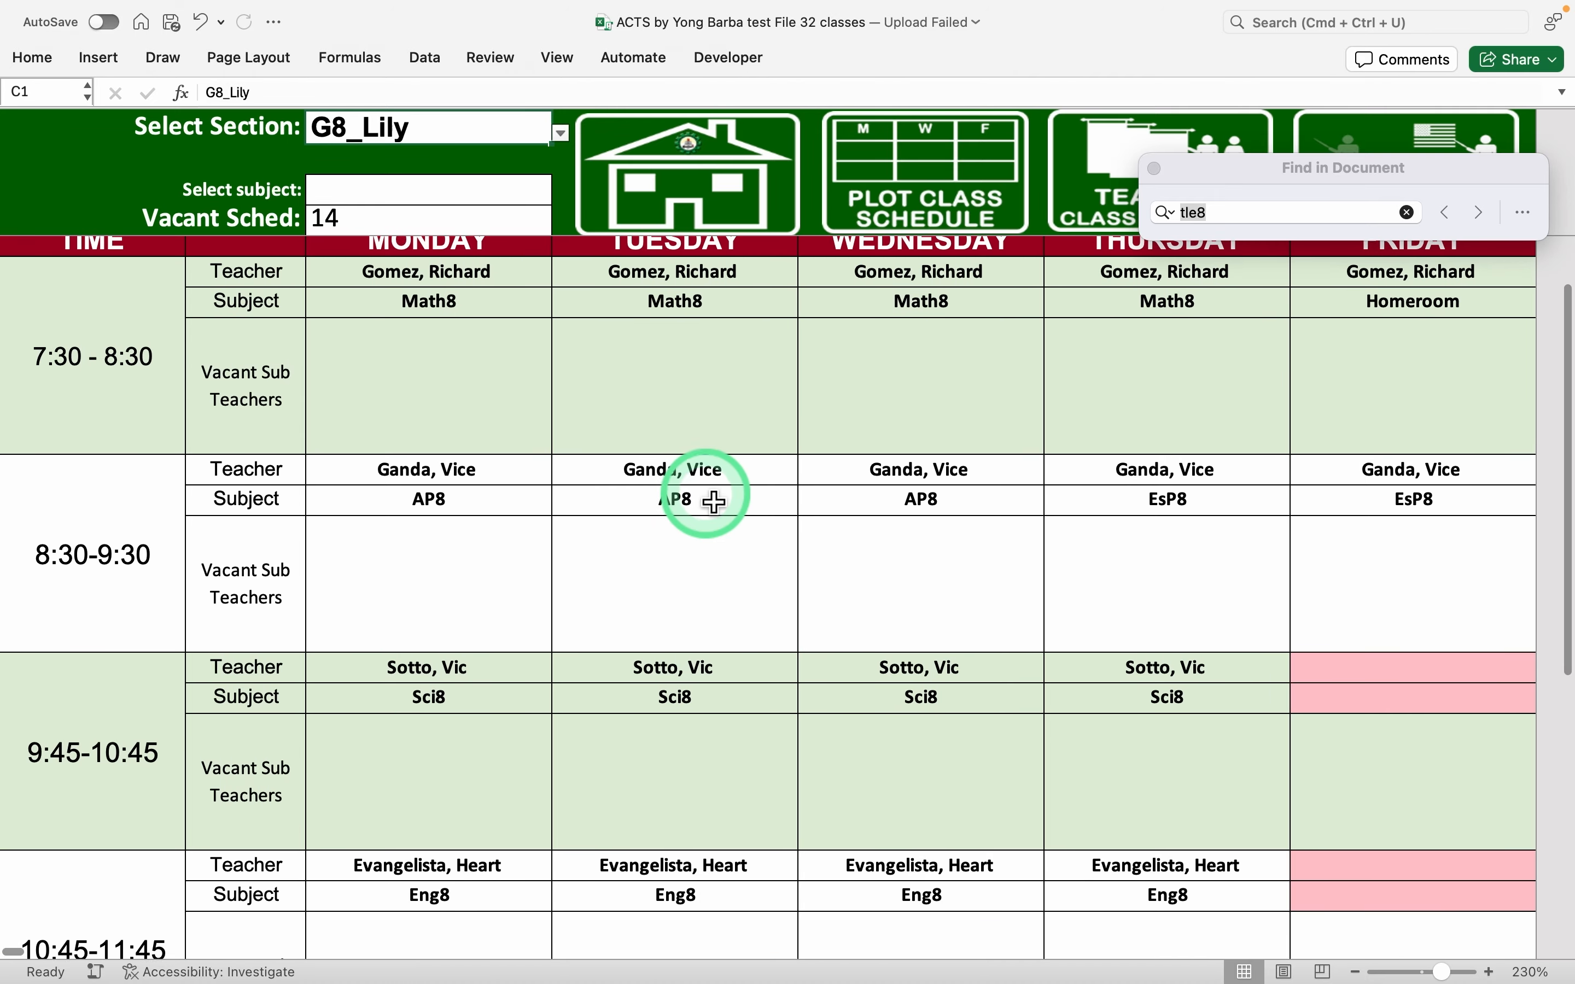
pyautogui.scroll(-3, 713, 501)
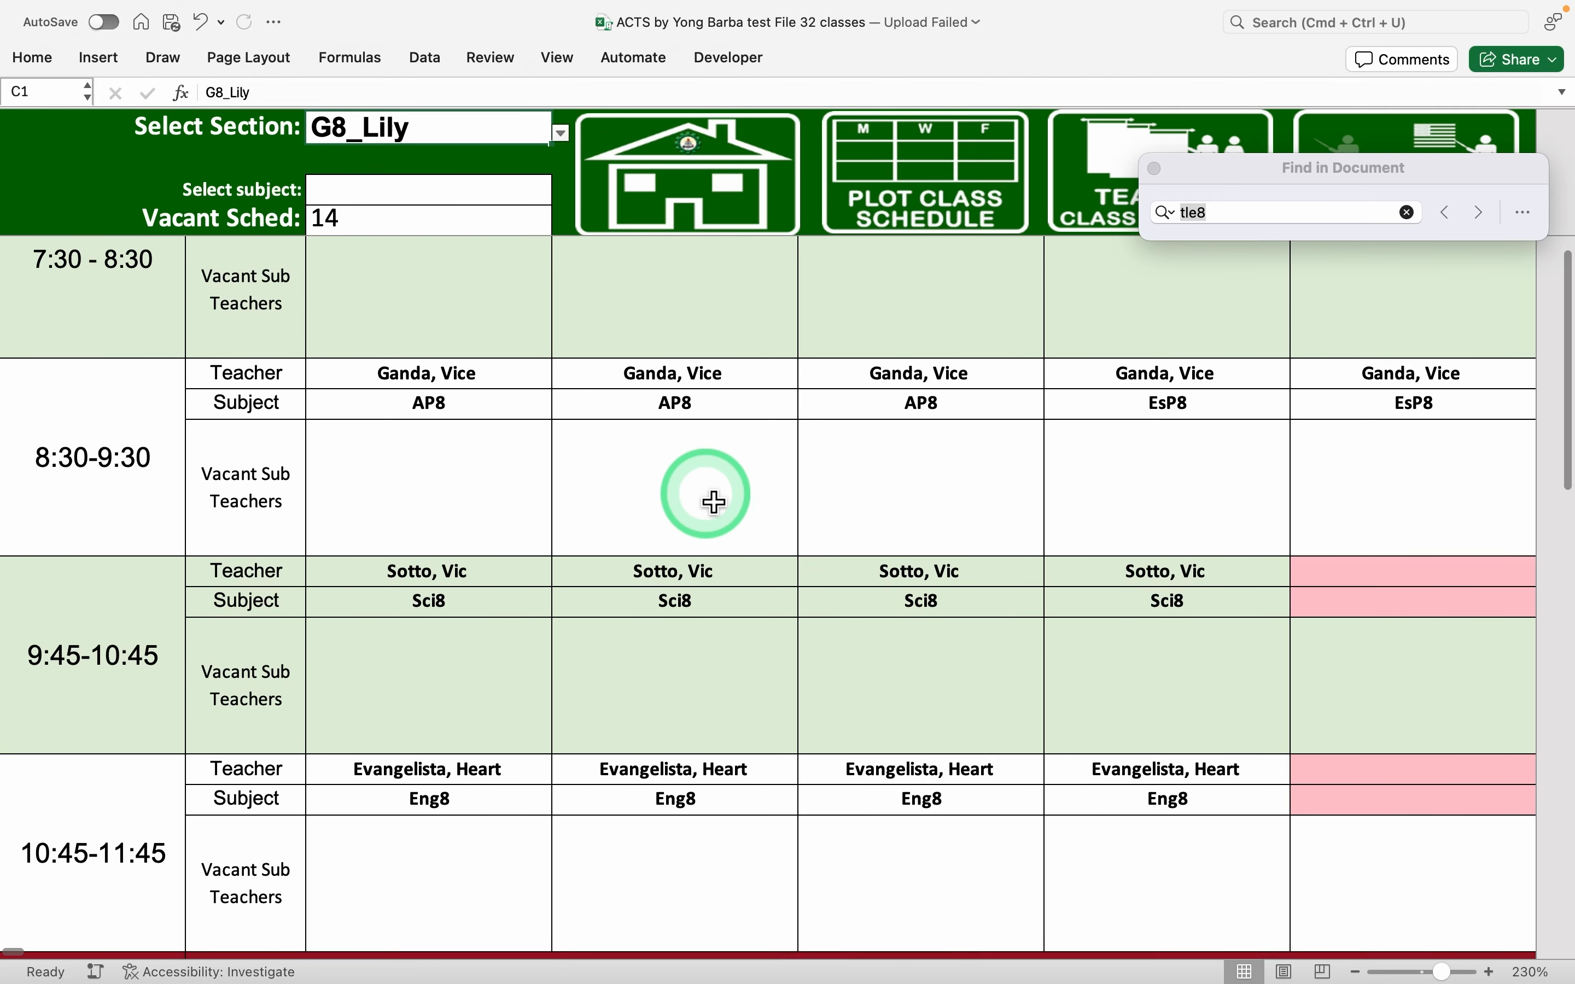
pyautogui.scroll(-1, 713, 501)
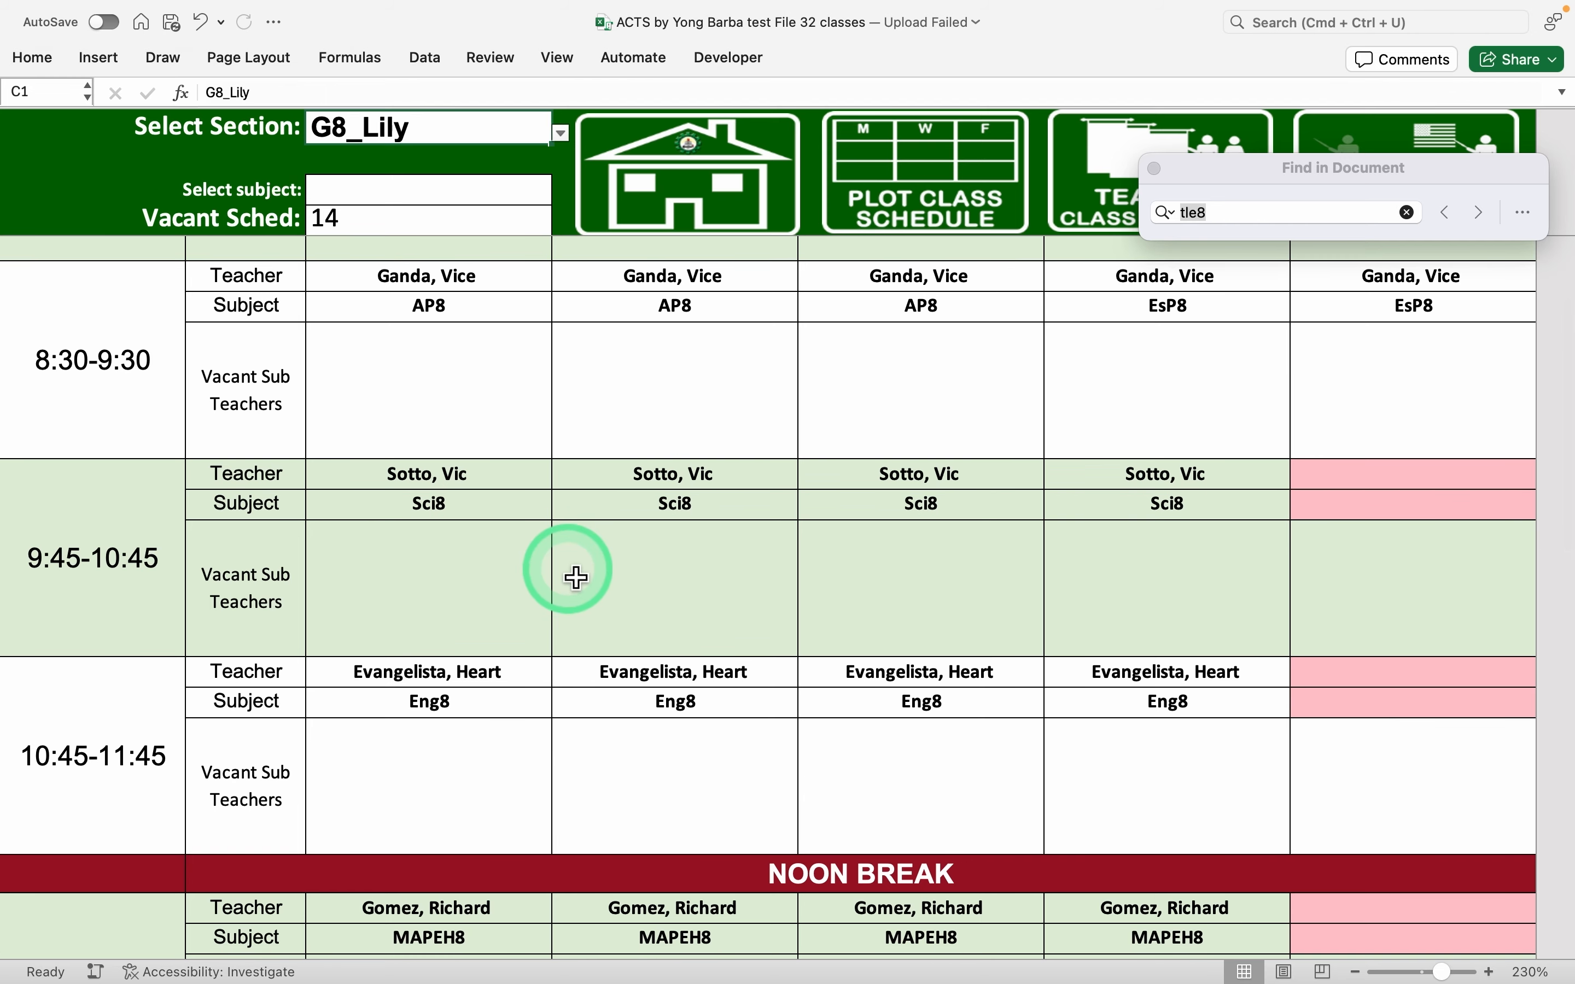
pyautogui.scroll(-6, 534, 700)
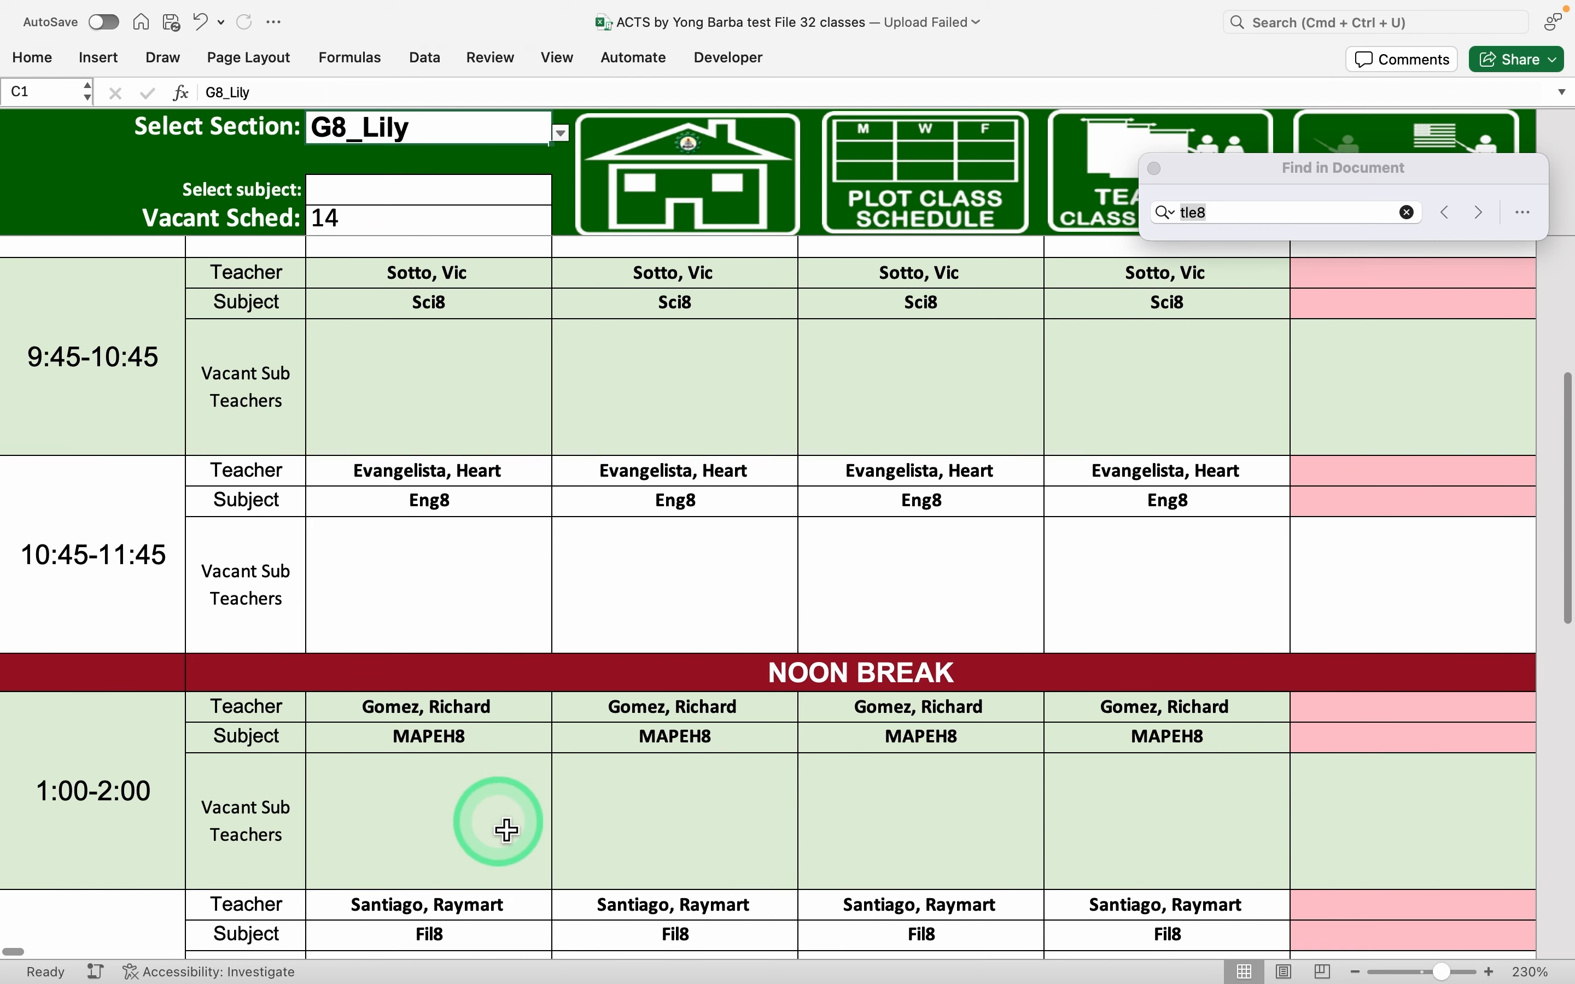
pyautogui.scroll(-7, 503, 830)
pyautogui.scroll(2, 520, 719)
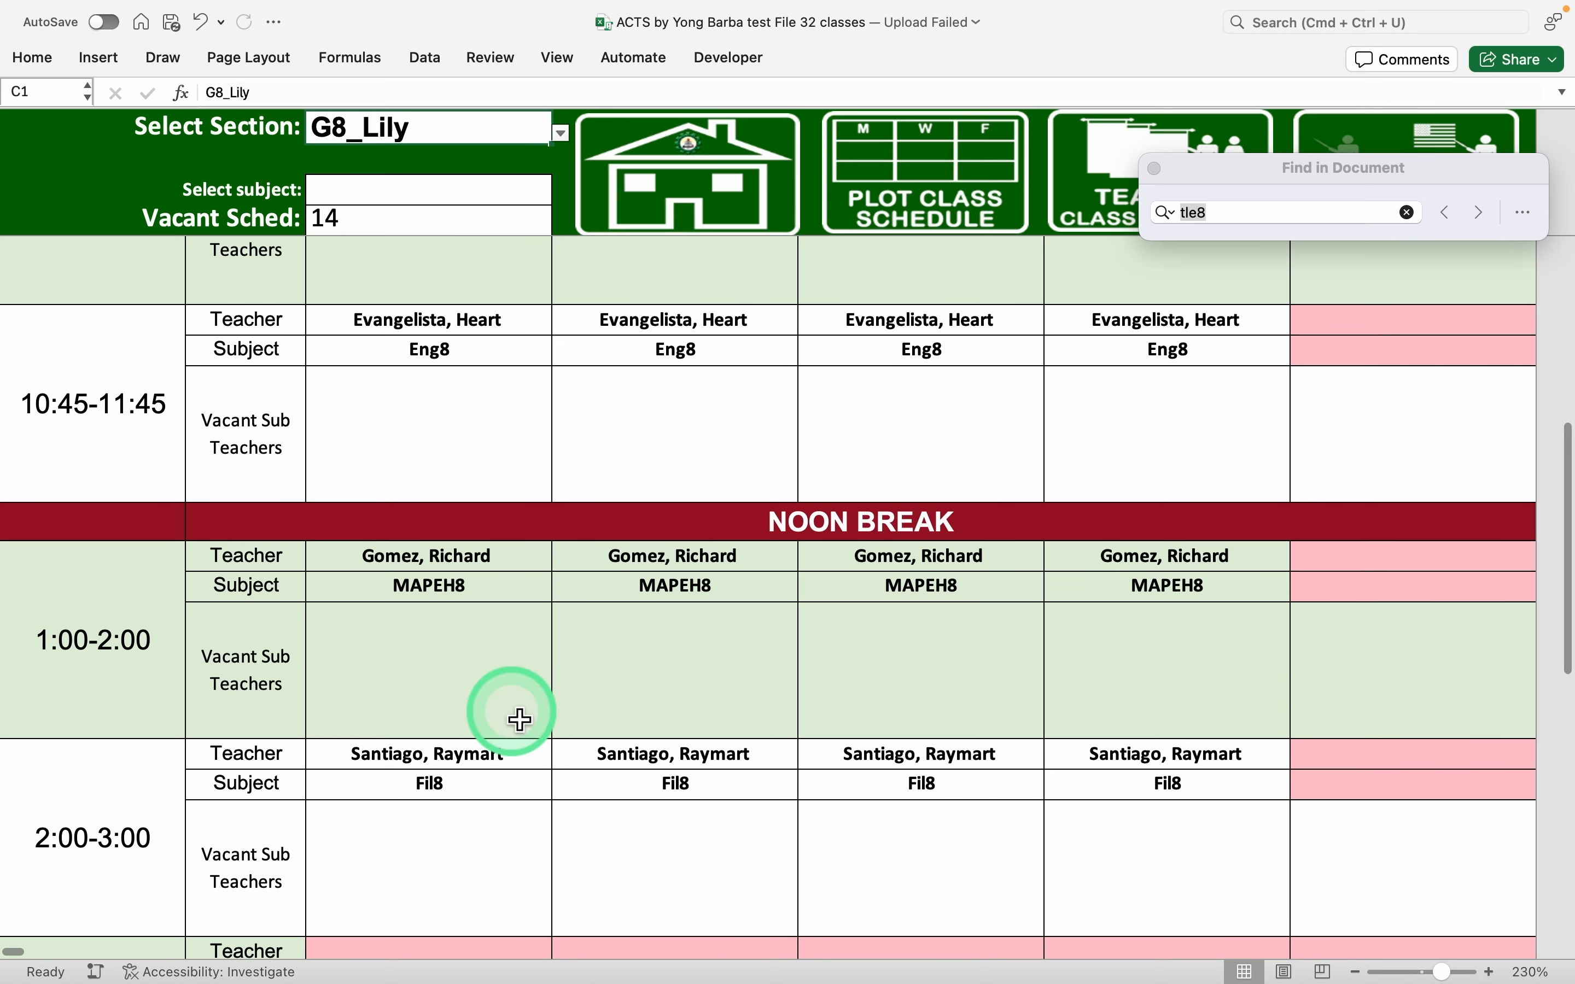
pyautogui.scroll(1, 520, 719)
pyautogui.scroll(-1, 520, 719)
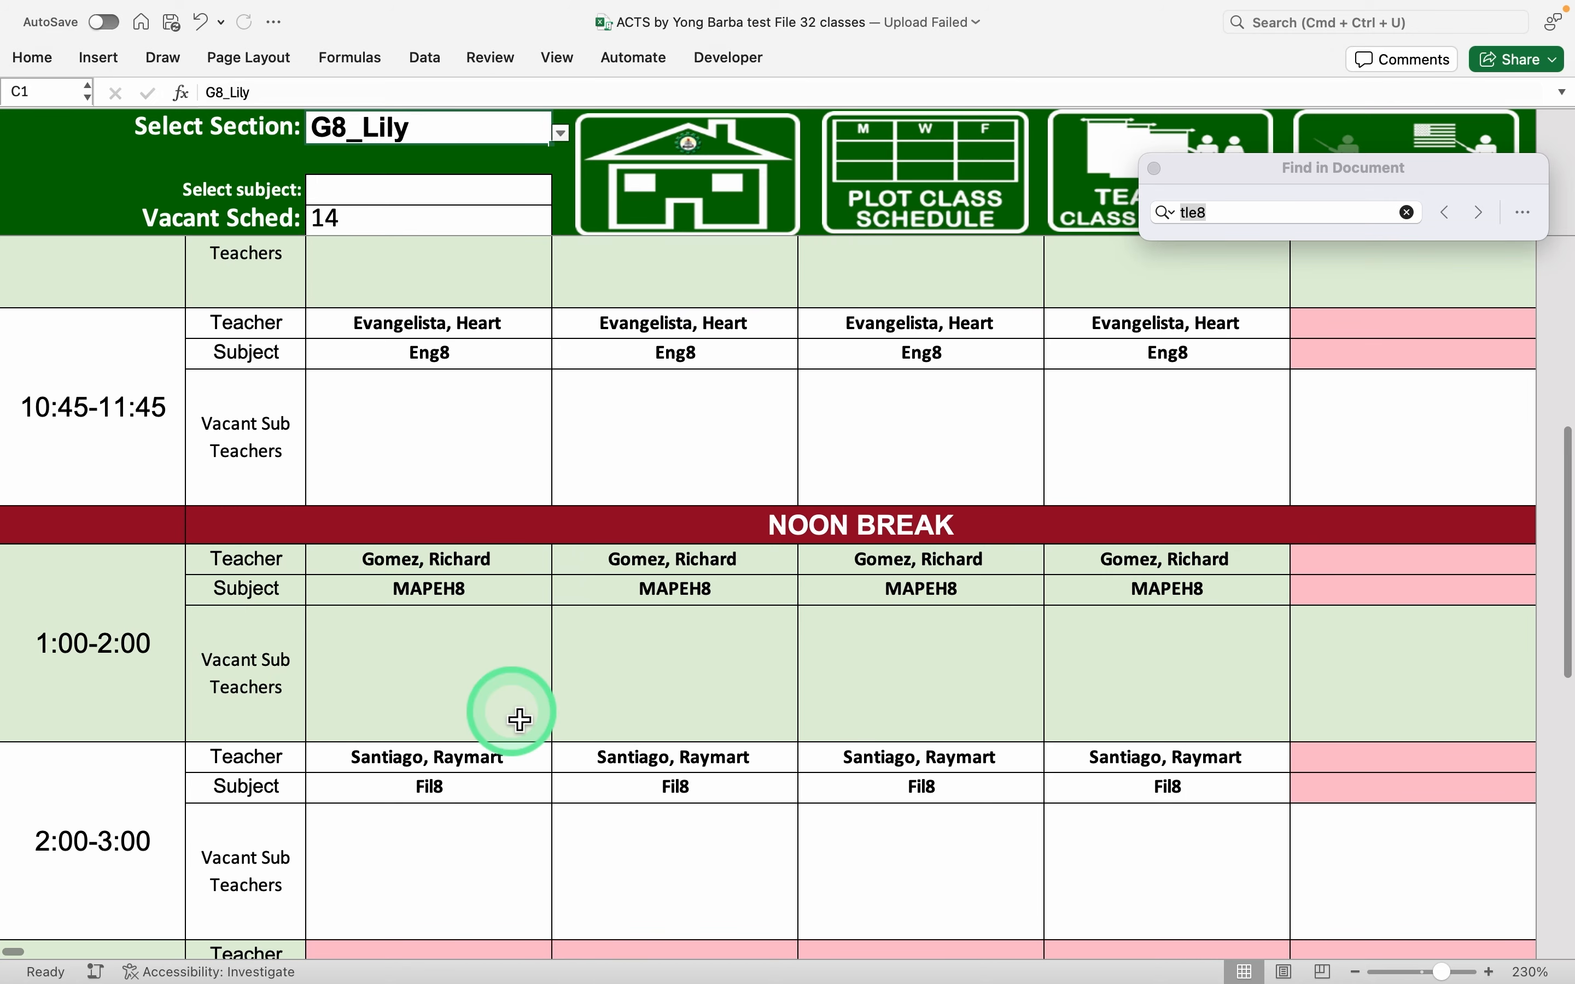
pyautogui.scroll(-2, 520, 719)
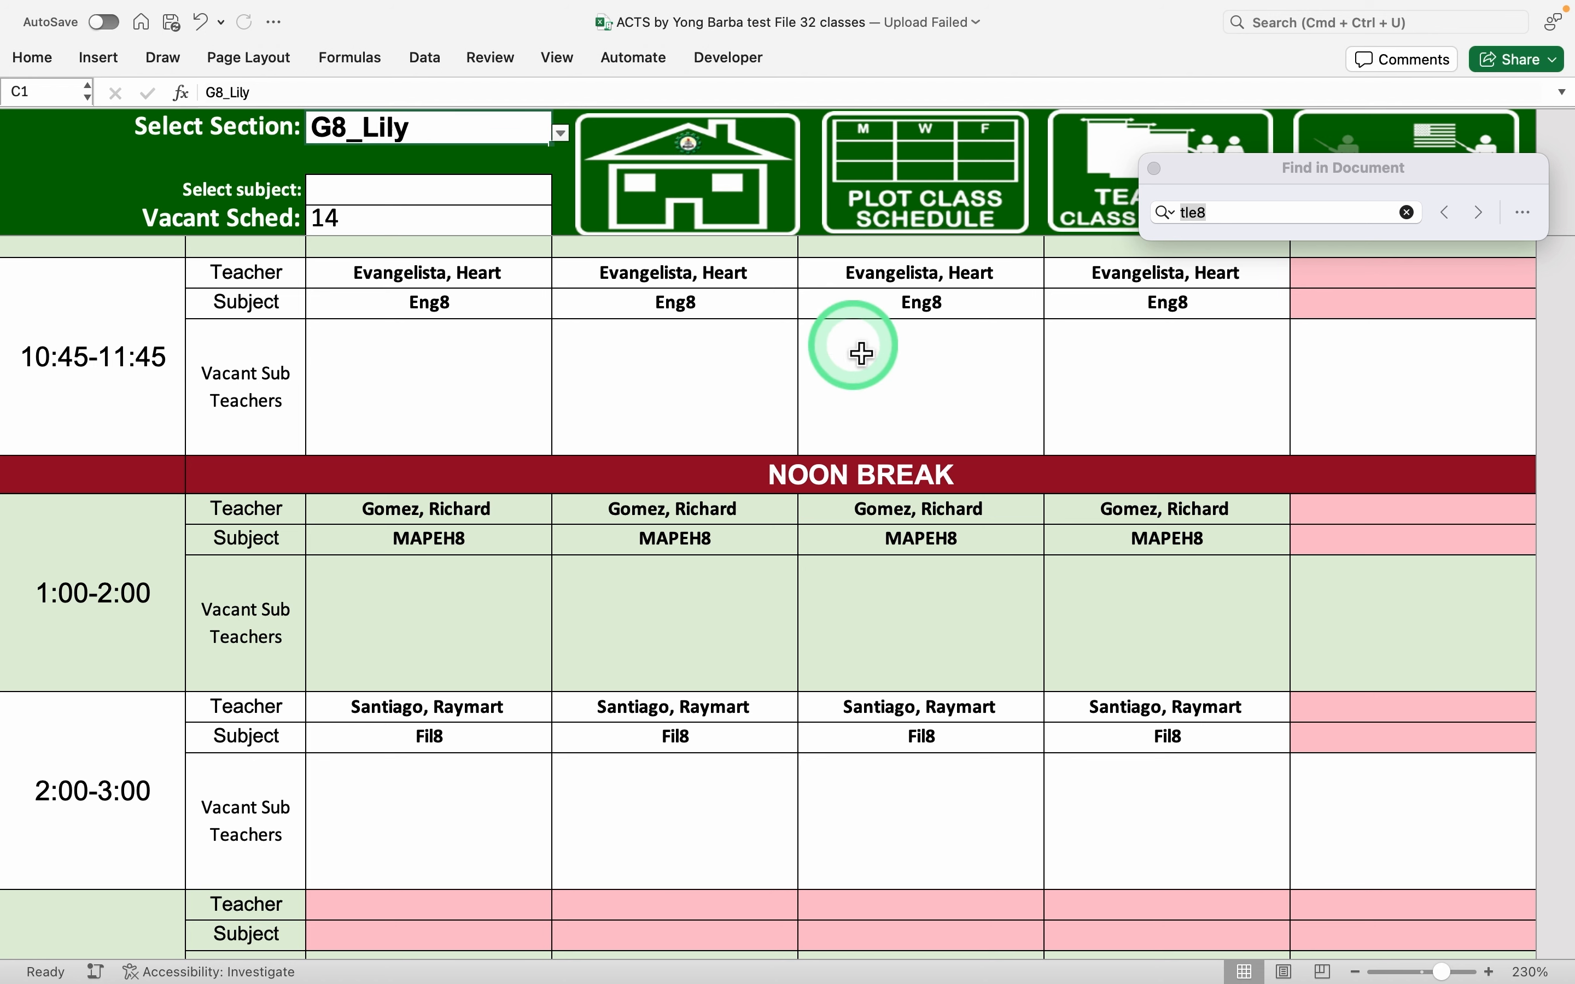
pyautogui.scroll(15, 863, 353)
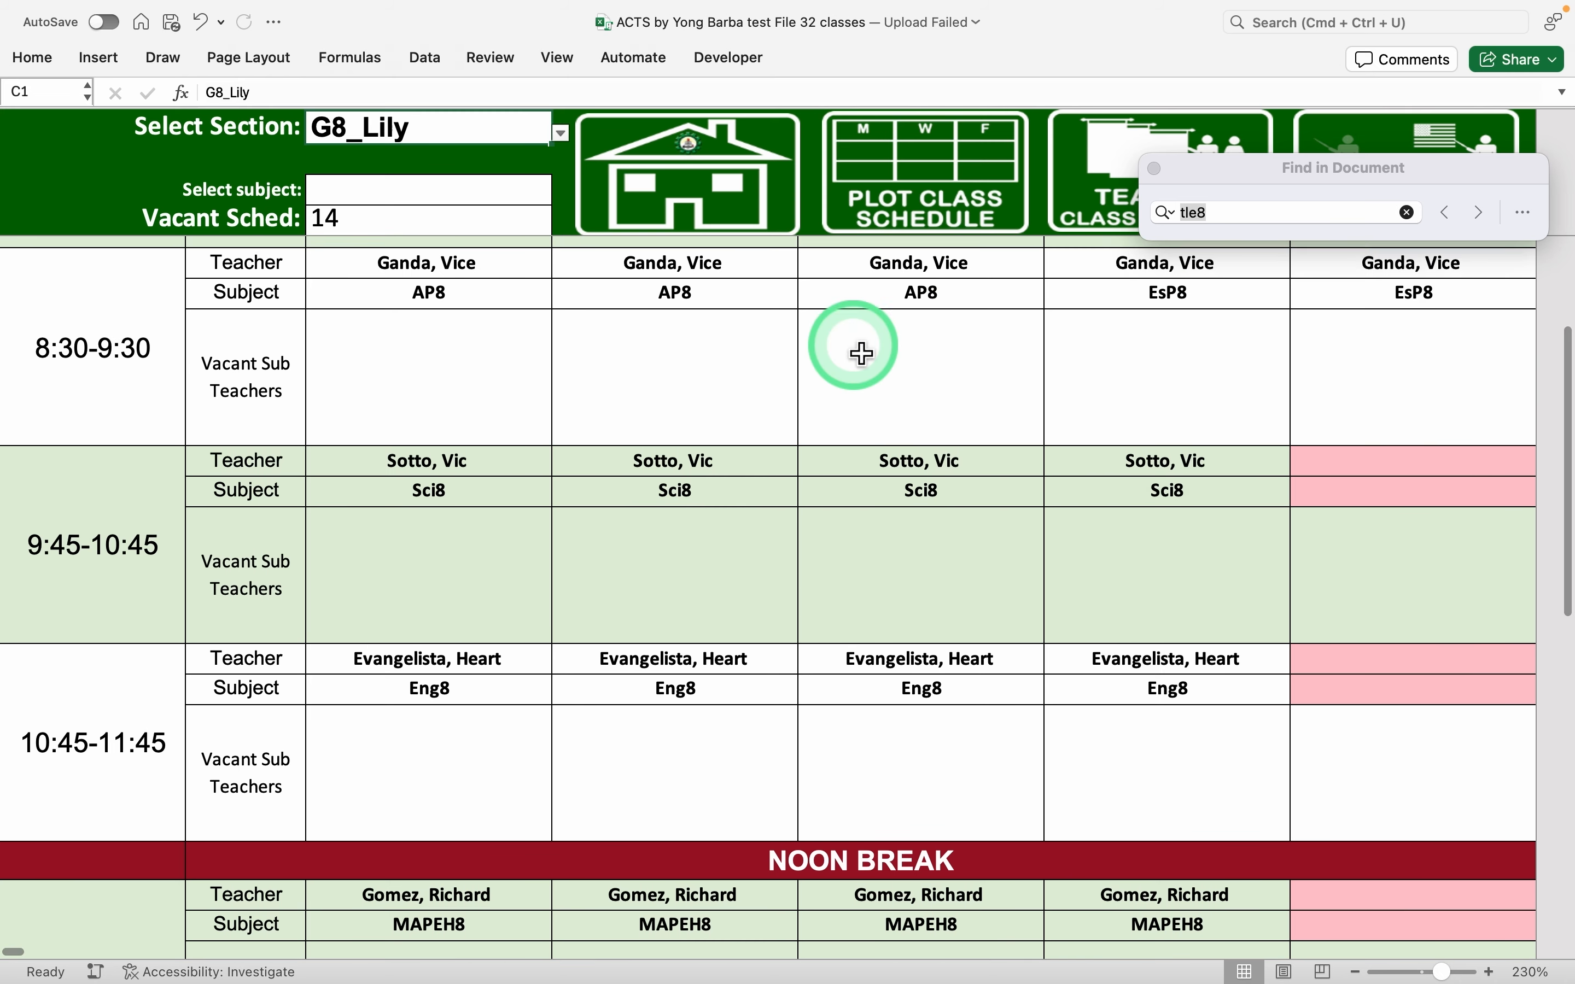
pyautogui.scroll(1, 861, 354)
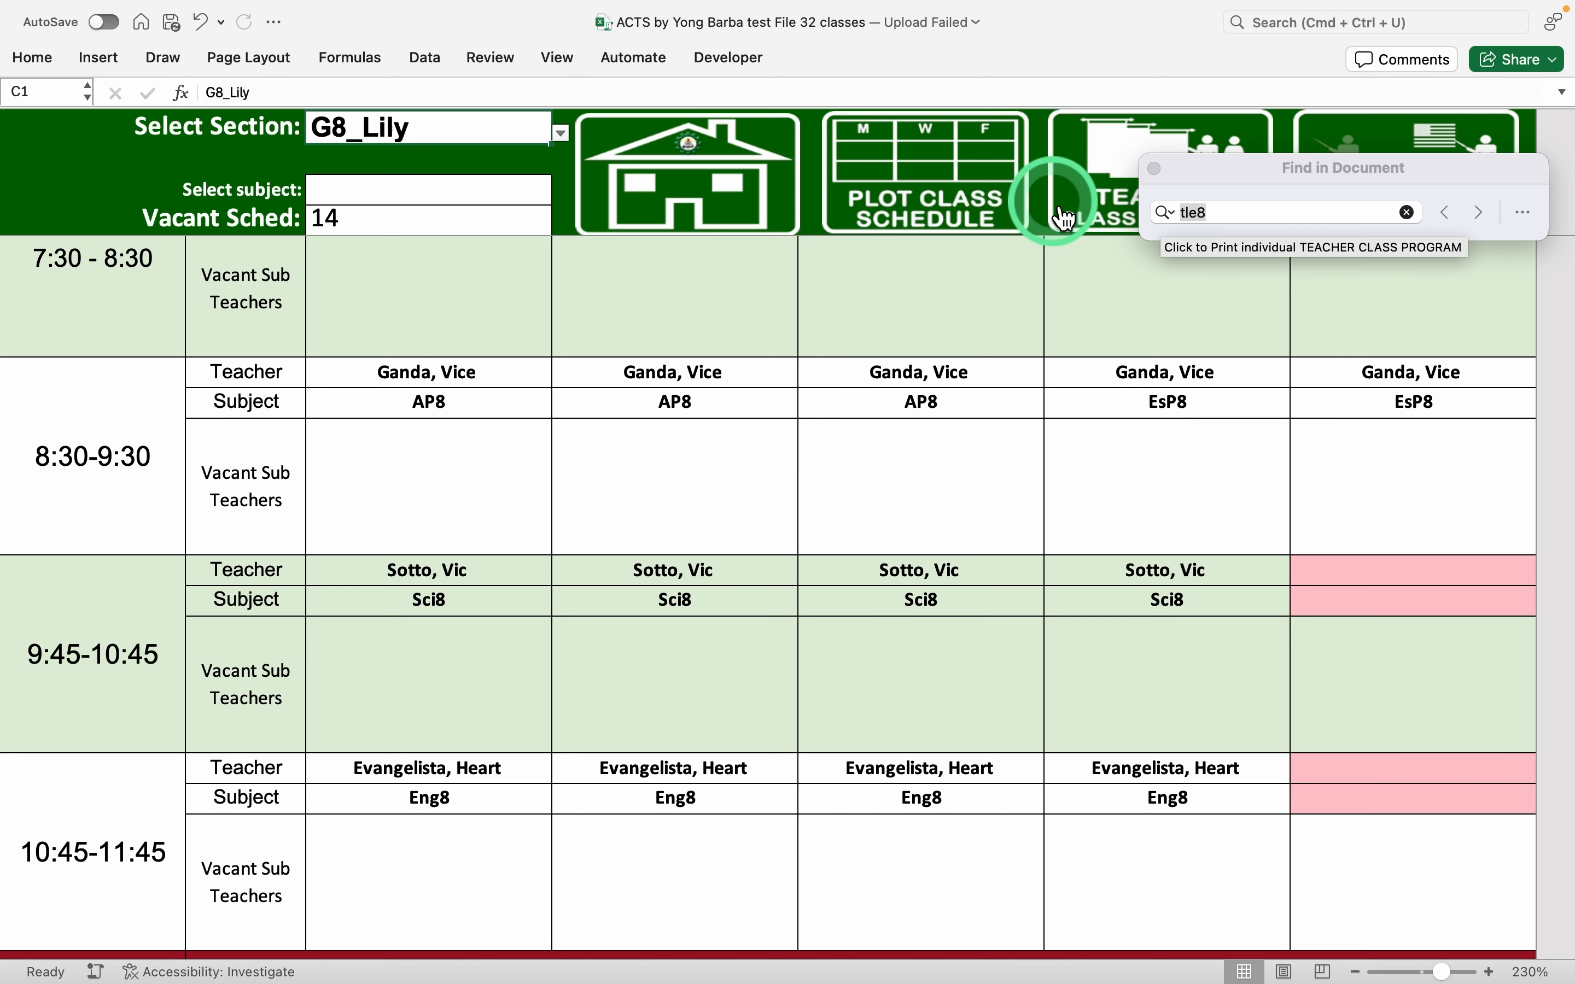
# In the class schedule plotting sheet, copy G8_Lily's Monday to Thursday 9:45-10:45 teacher and Sci8 entries
pyautogui.click(937, 195)
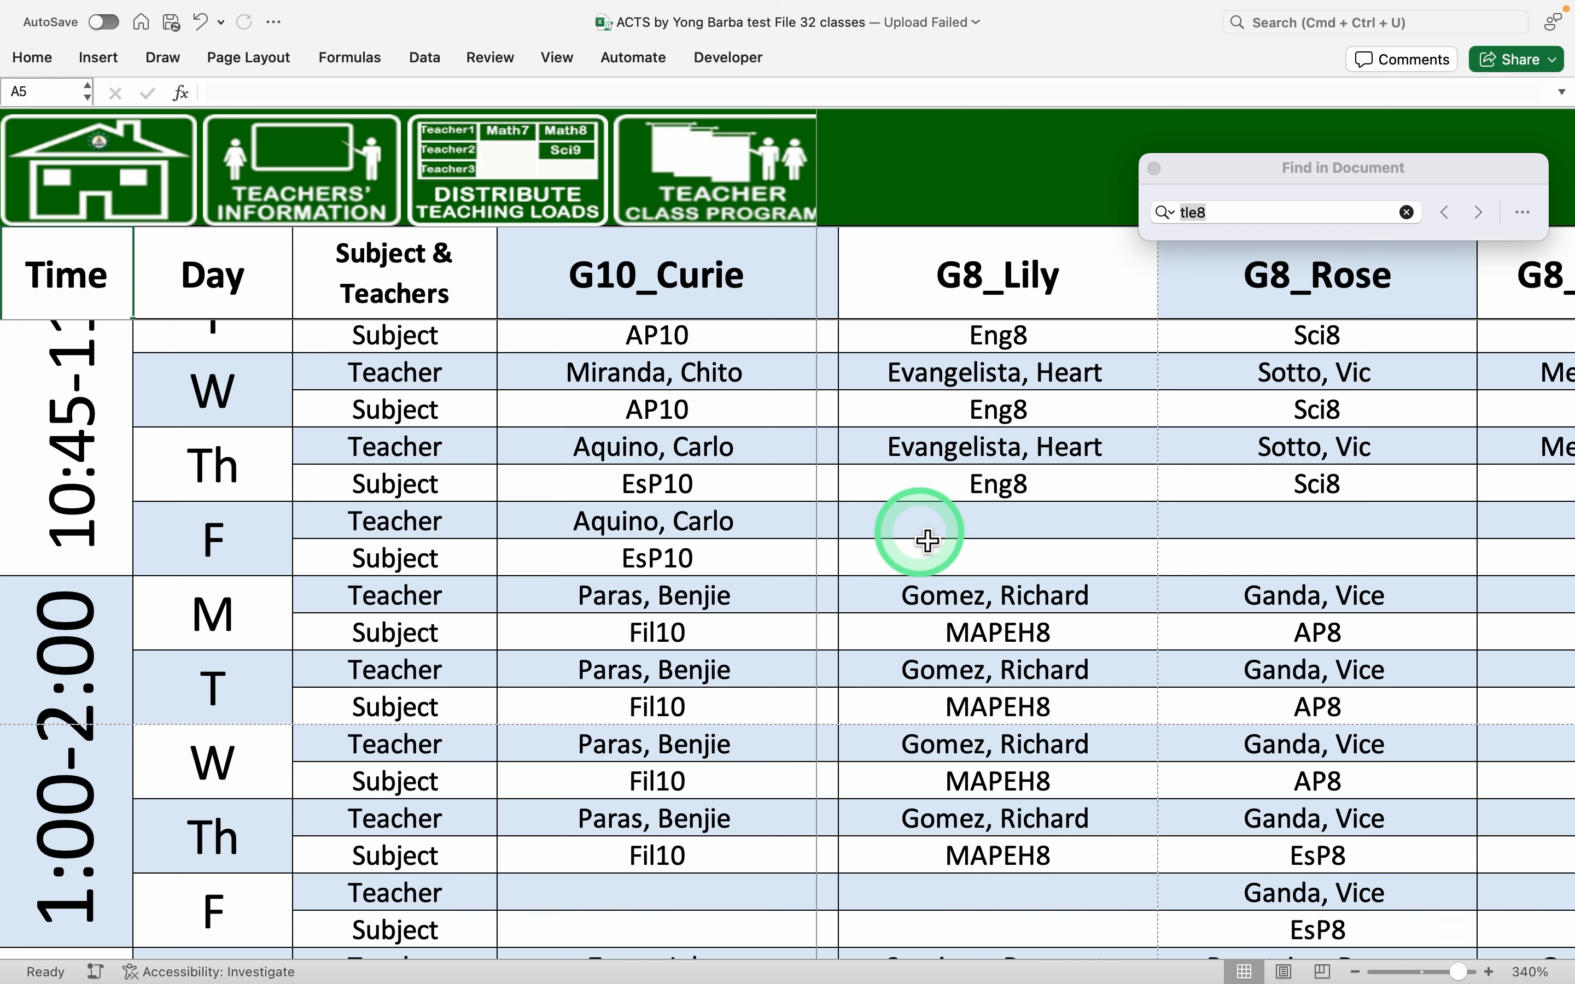
pyautogui.scroll(2, 927, 540)
pyautogui.scroll(5, 928, 540)
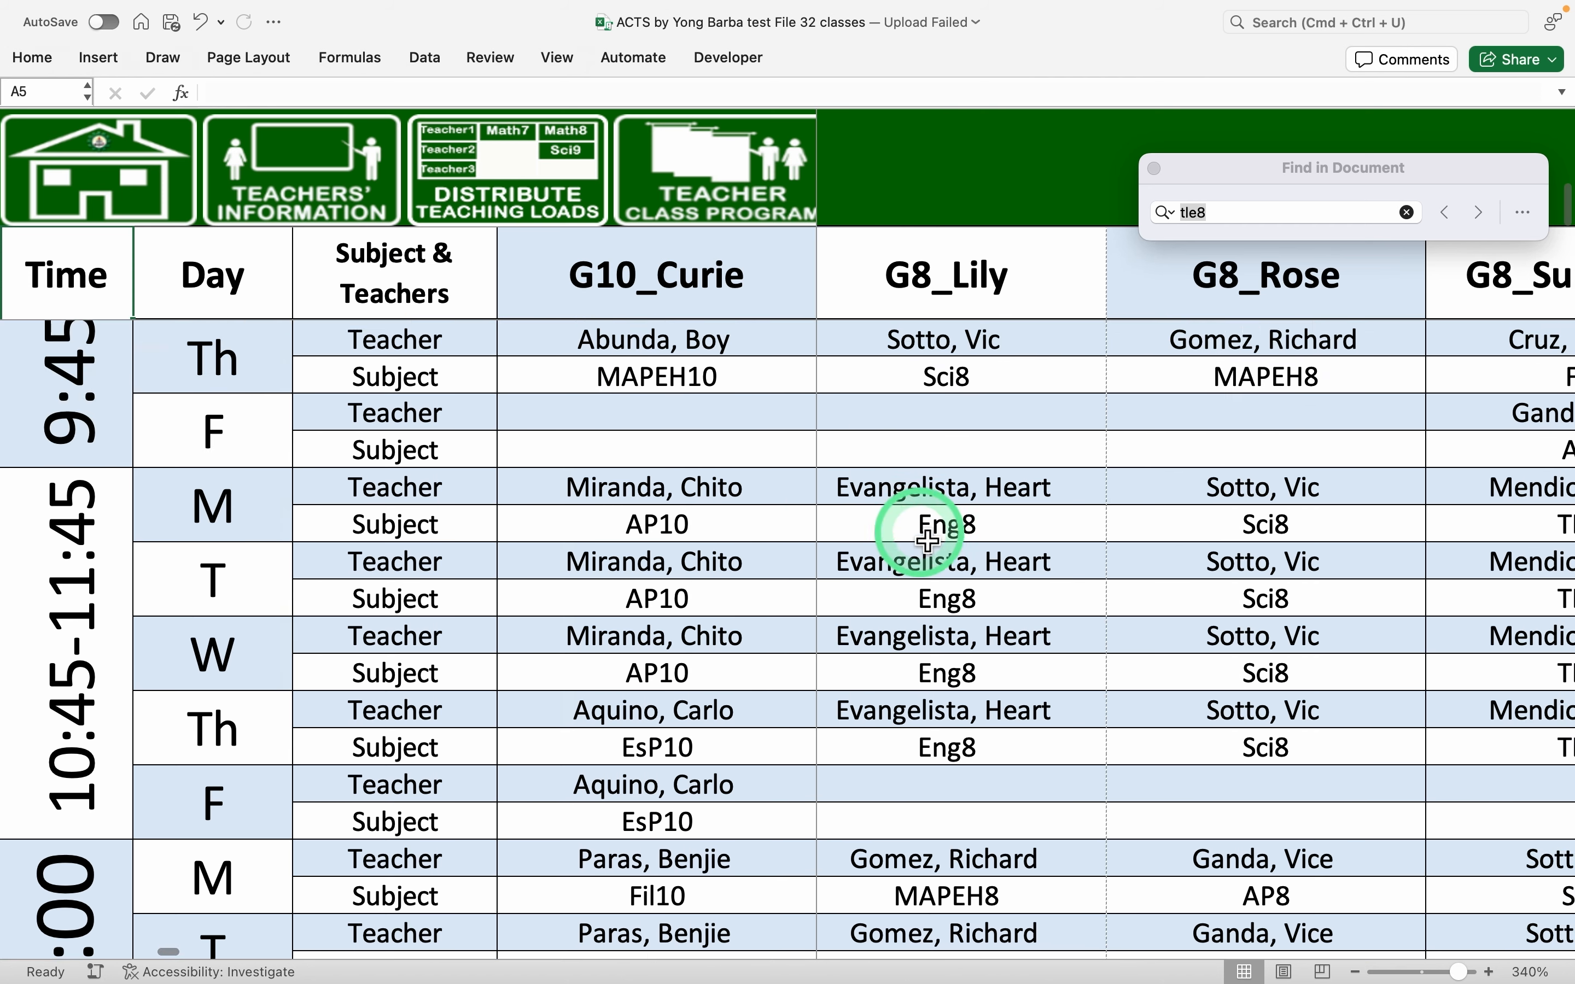
pyautogui.scroll(5, 927, 541)
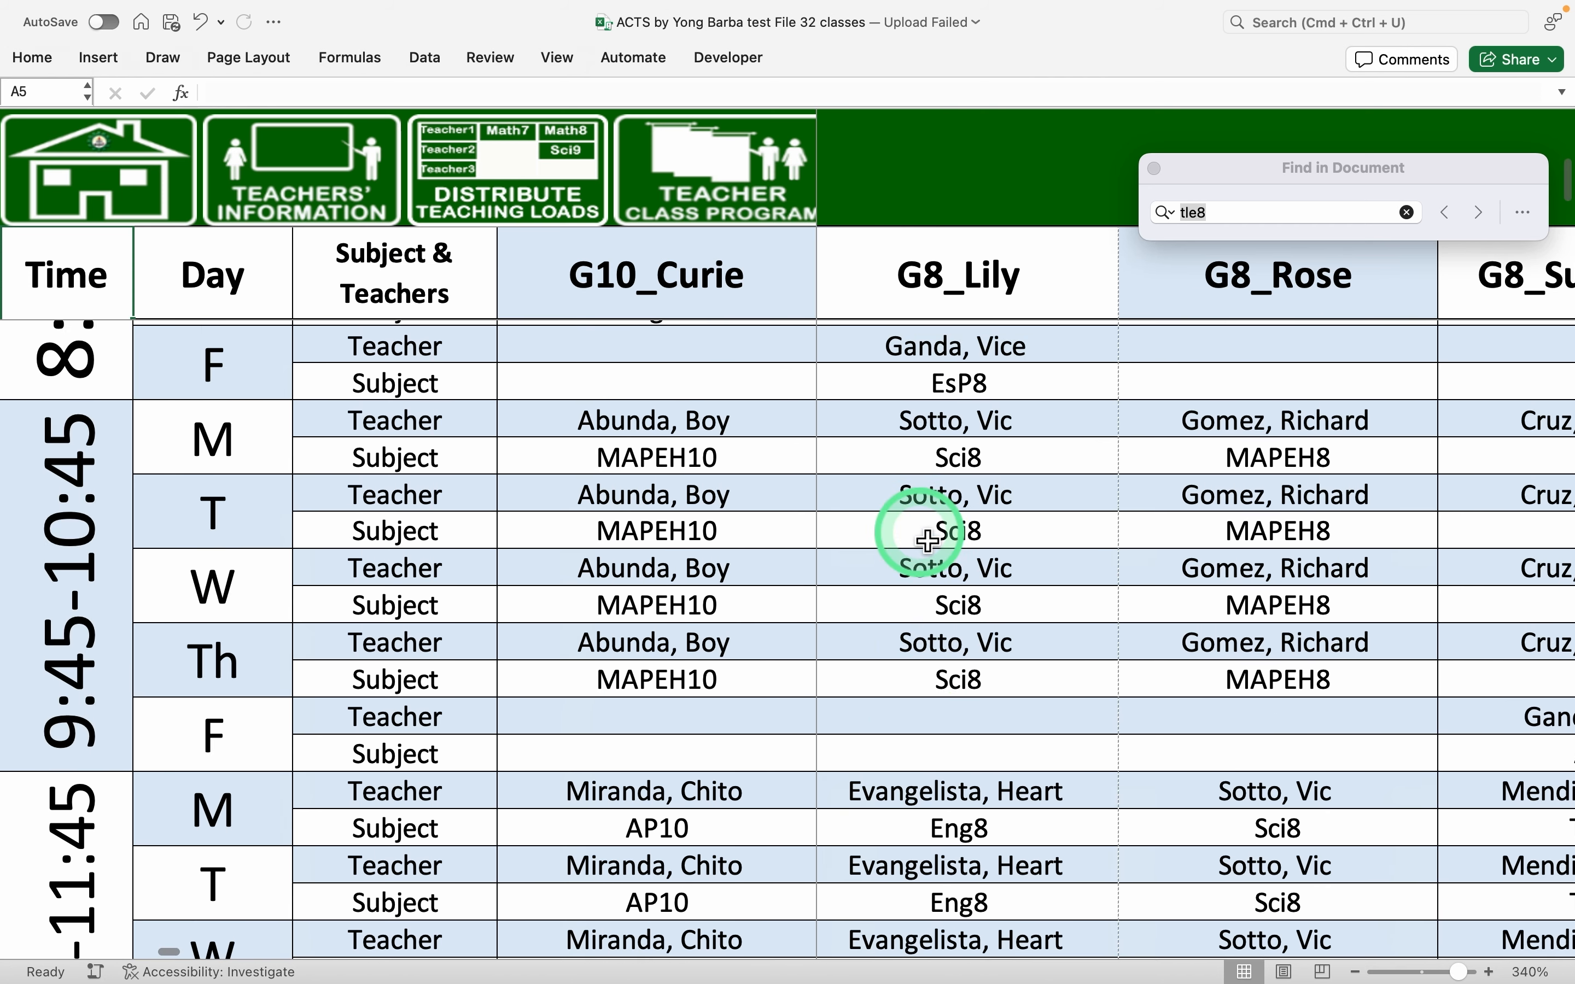
pyautogui.moveTo(976, 418); pyautogui.dragTo(995, 676)
pyautogui.press('super+c')
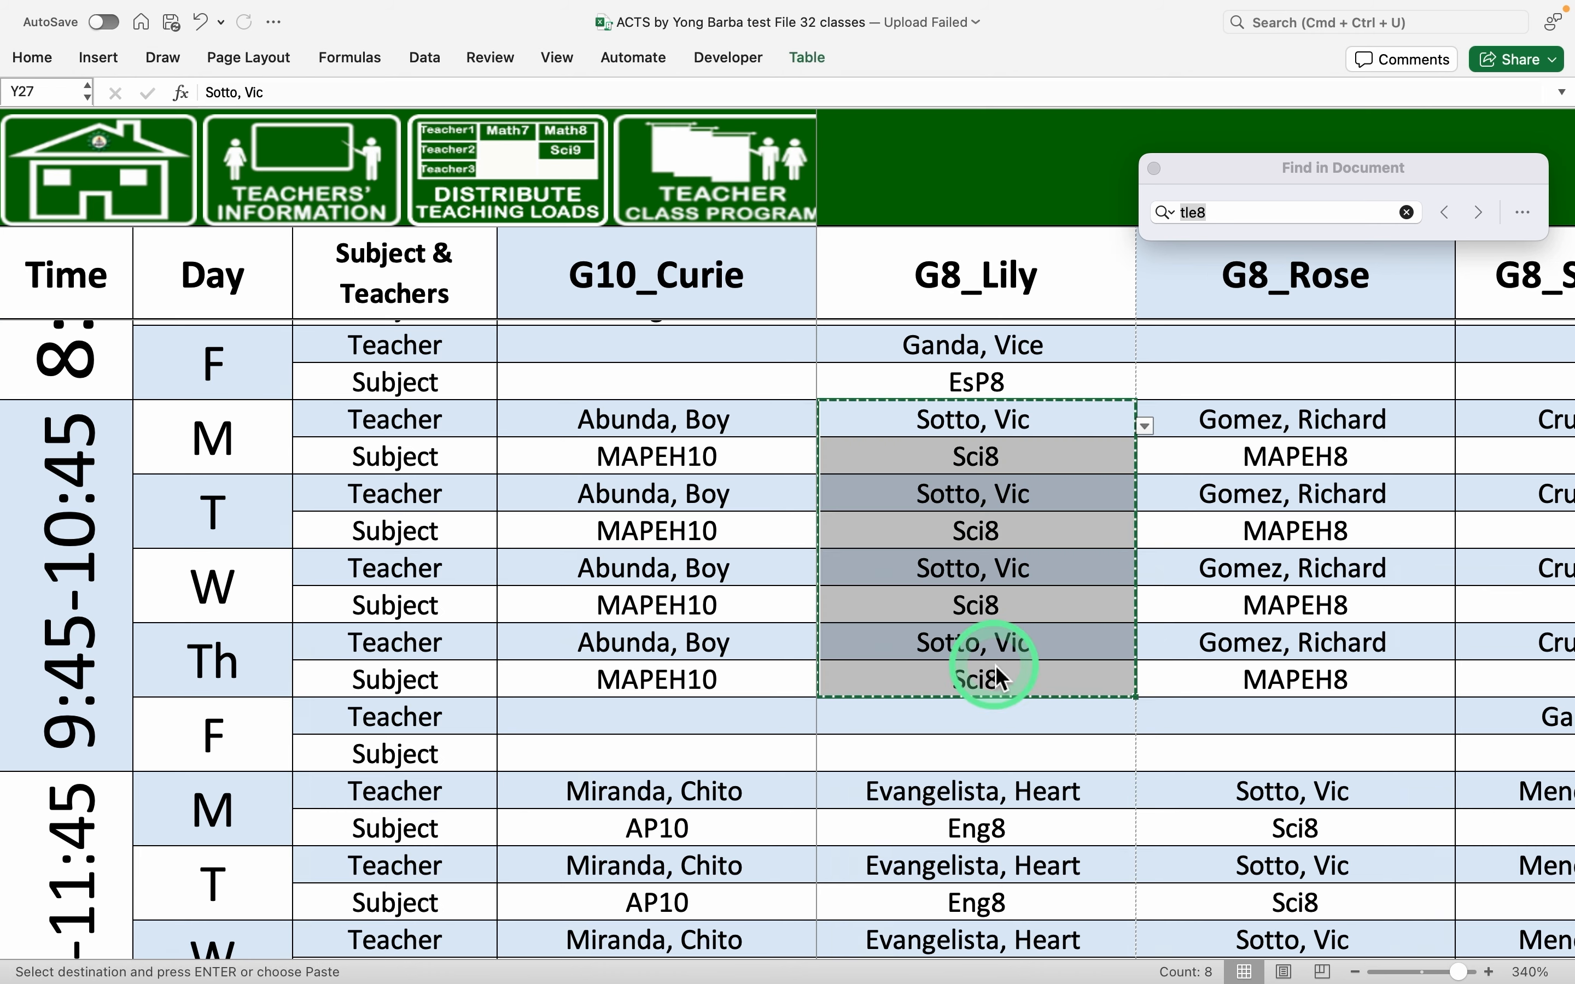
# Try the copied Sci8 entries in G8_Lily's Monday to Thursday 3:00-4:00 slots, and clear them again
pyautogui.scroll(-20, 979, 817)
pyautogui.scroll(-1, 987, 822)
pyautogui.click(933, 441)
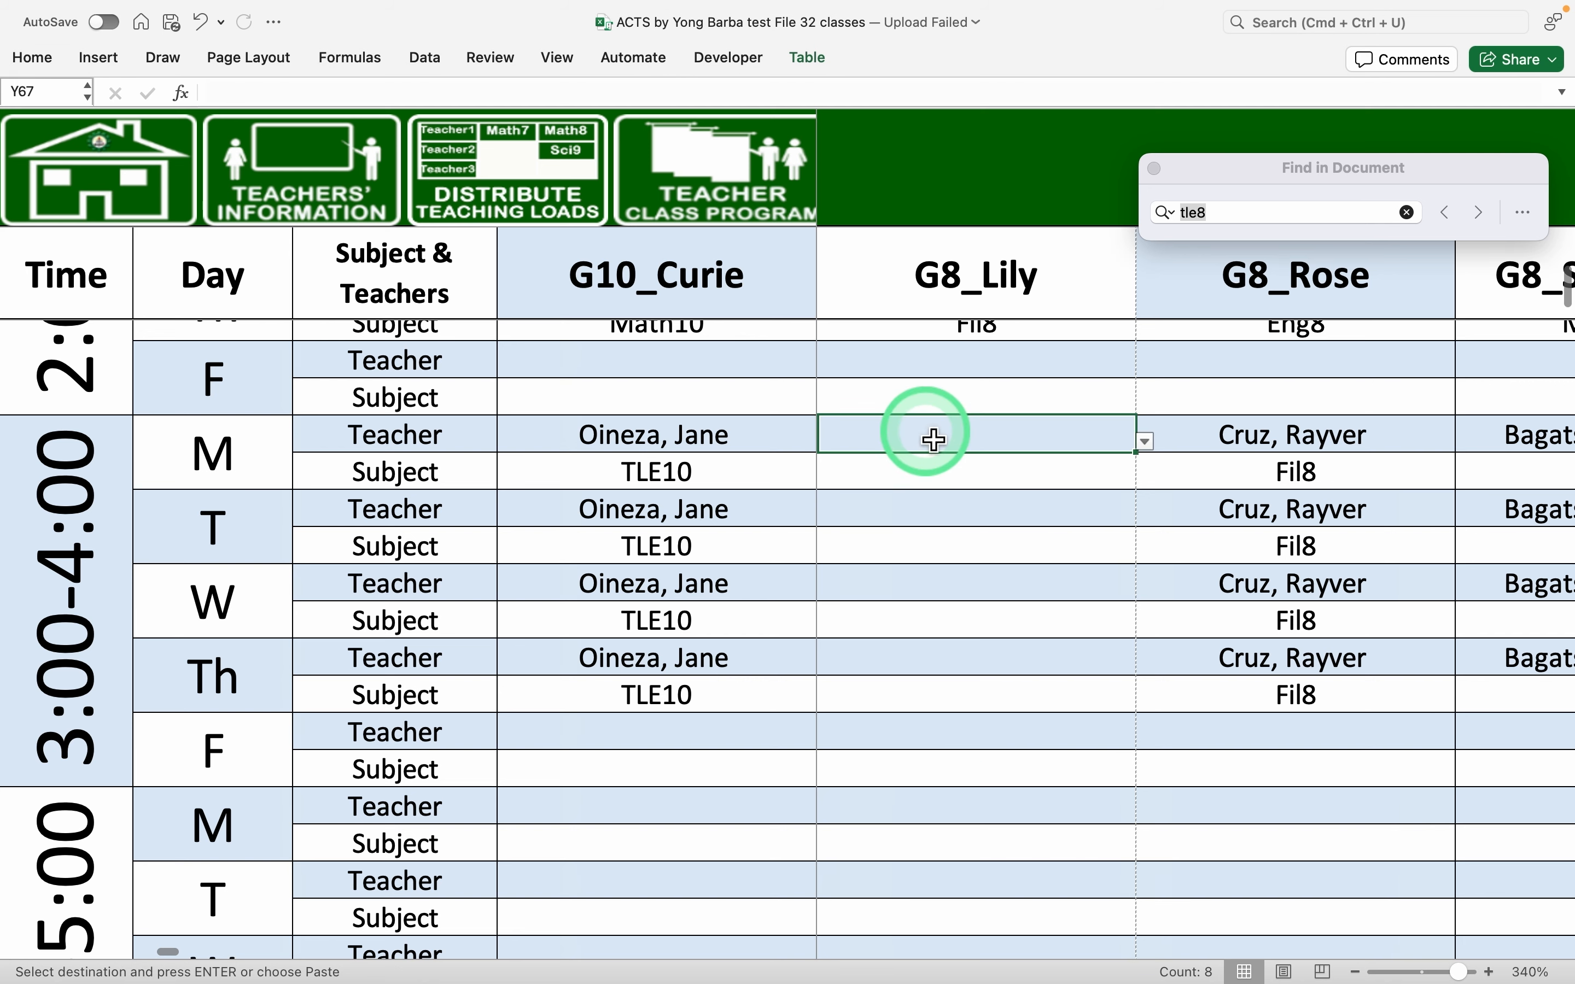
pyautogui.press('super+v')
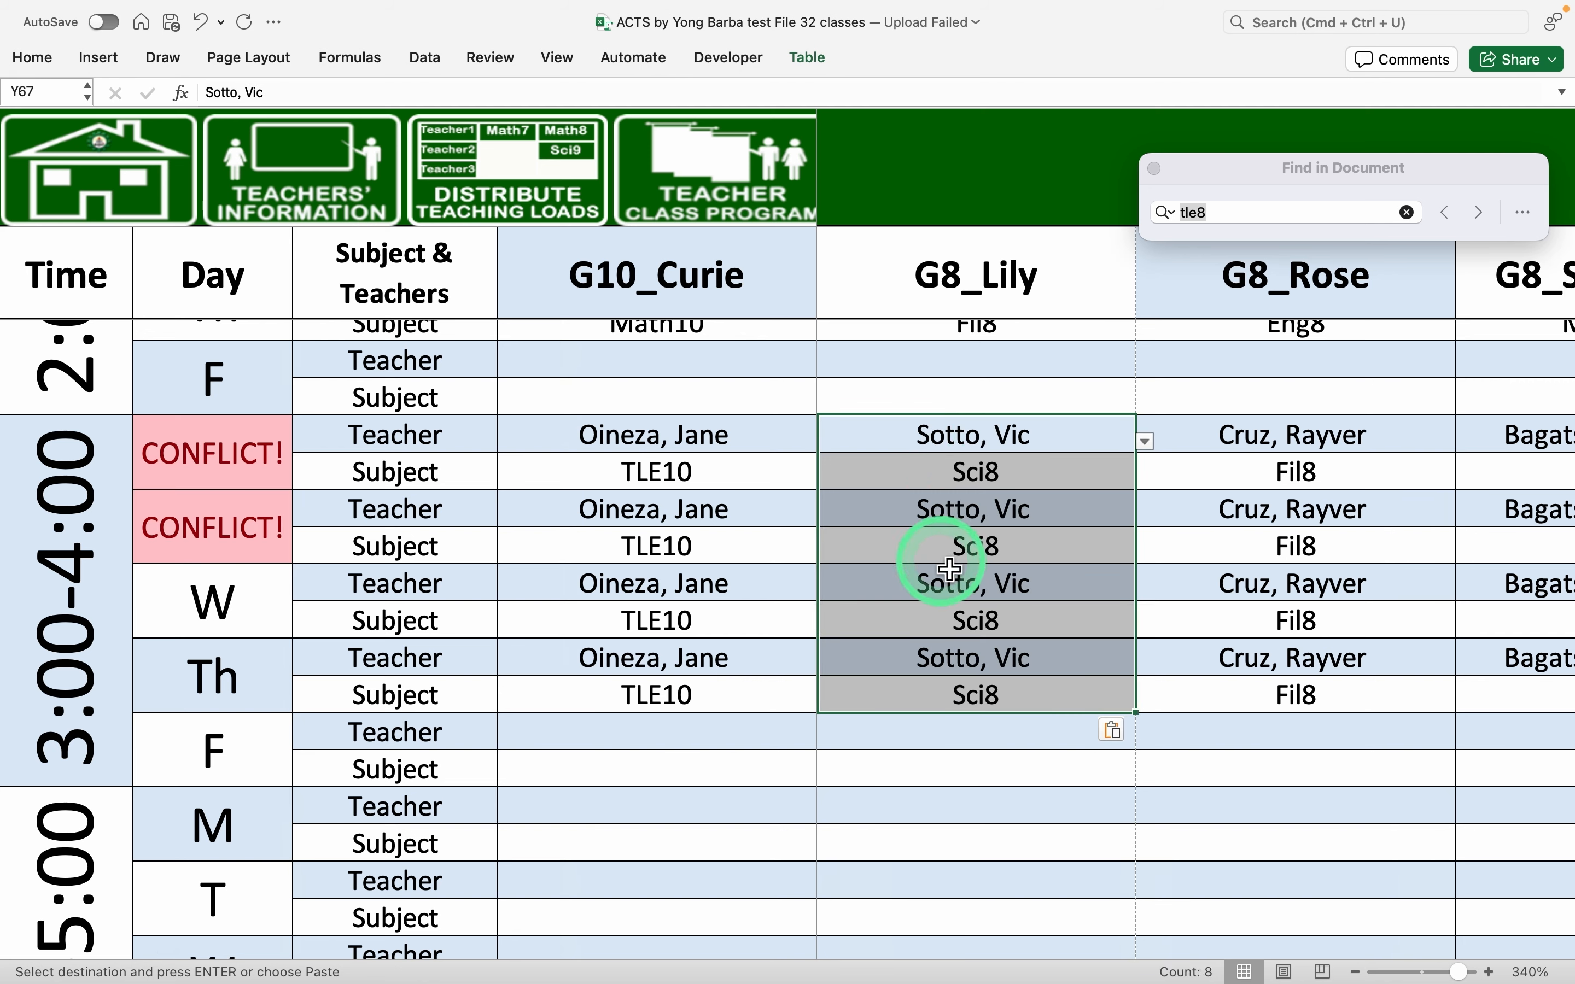
pyautogui.press('Delete')
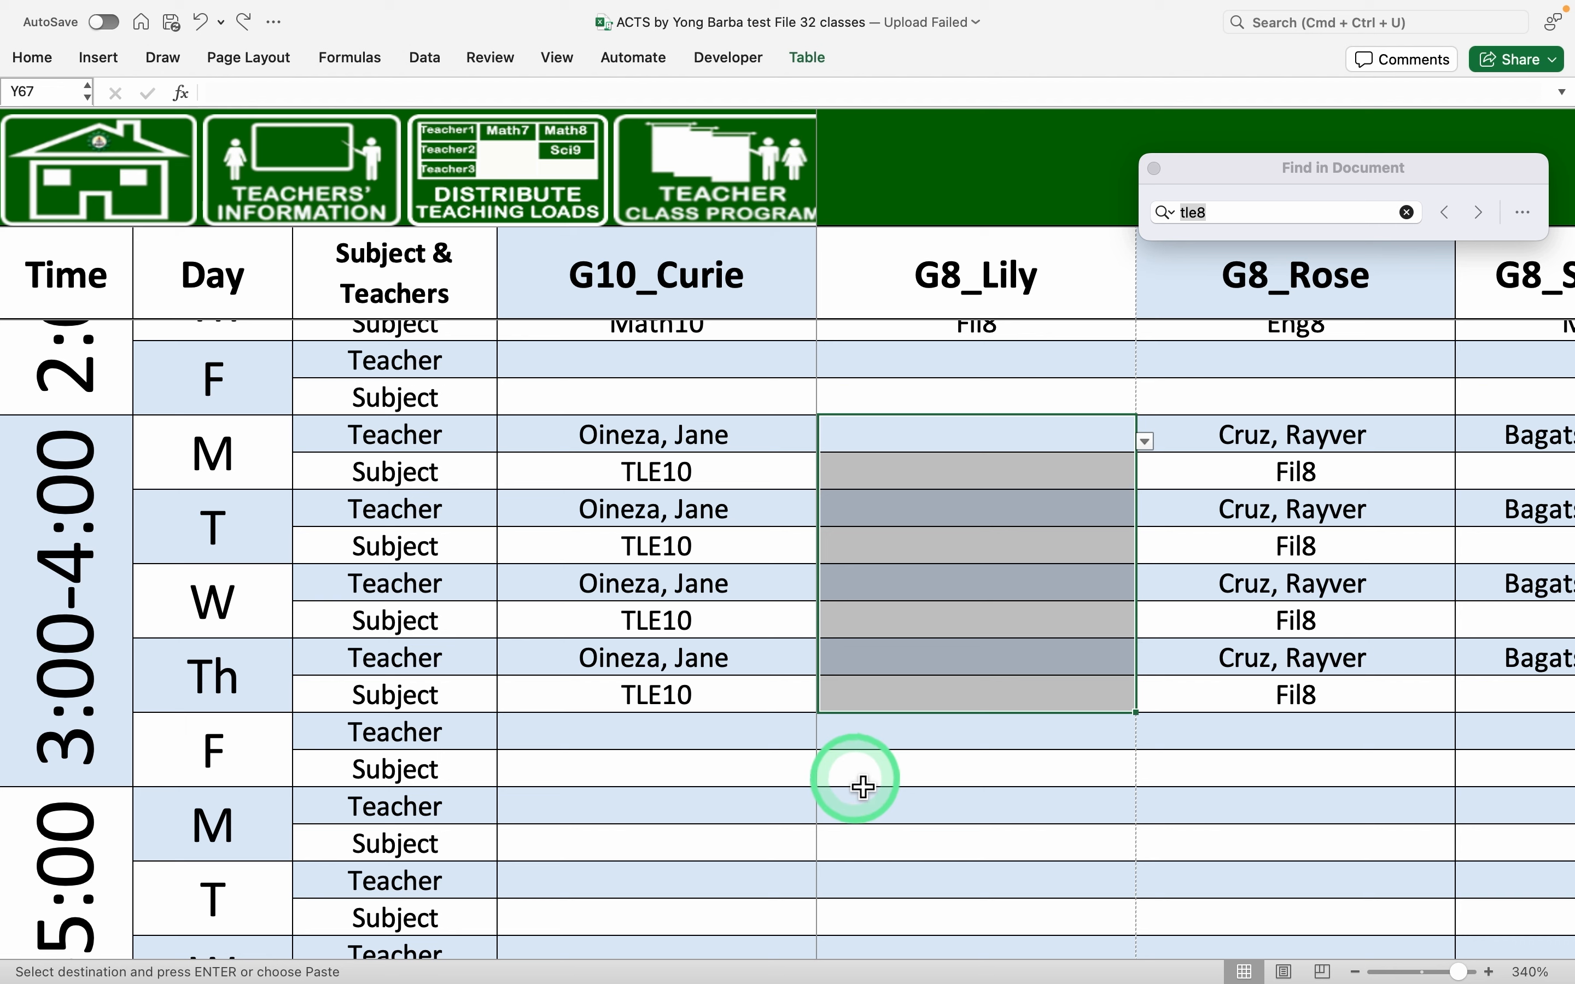
# Paste the copied Sci8 entries into G8_Lily's Monday to Thursday 4:00-5:00 slots
pyautogui.scroll(-2, 942, 810)
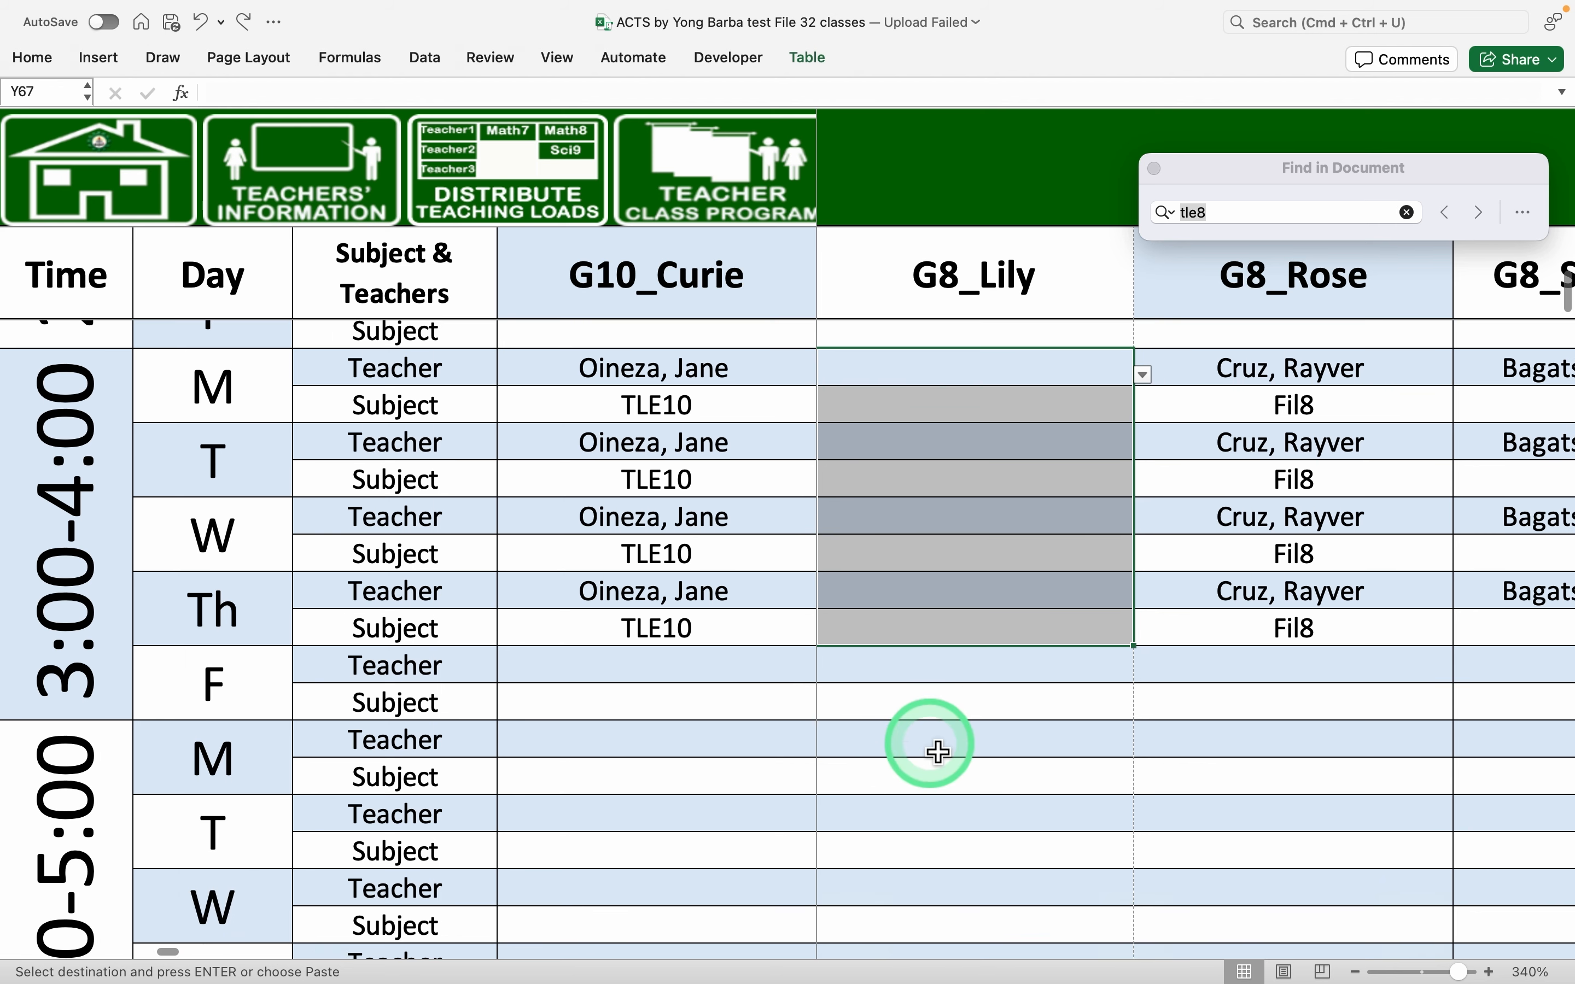
pyautogui.click(937, 751)
pyautogui.press('super+v')
pyautogui.scroll(-5, 924, 790)
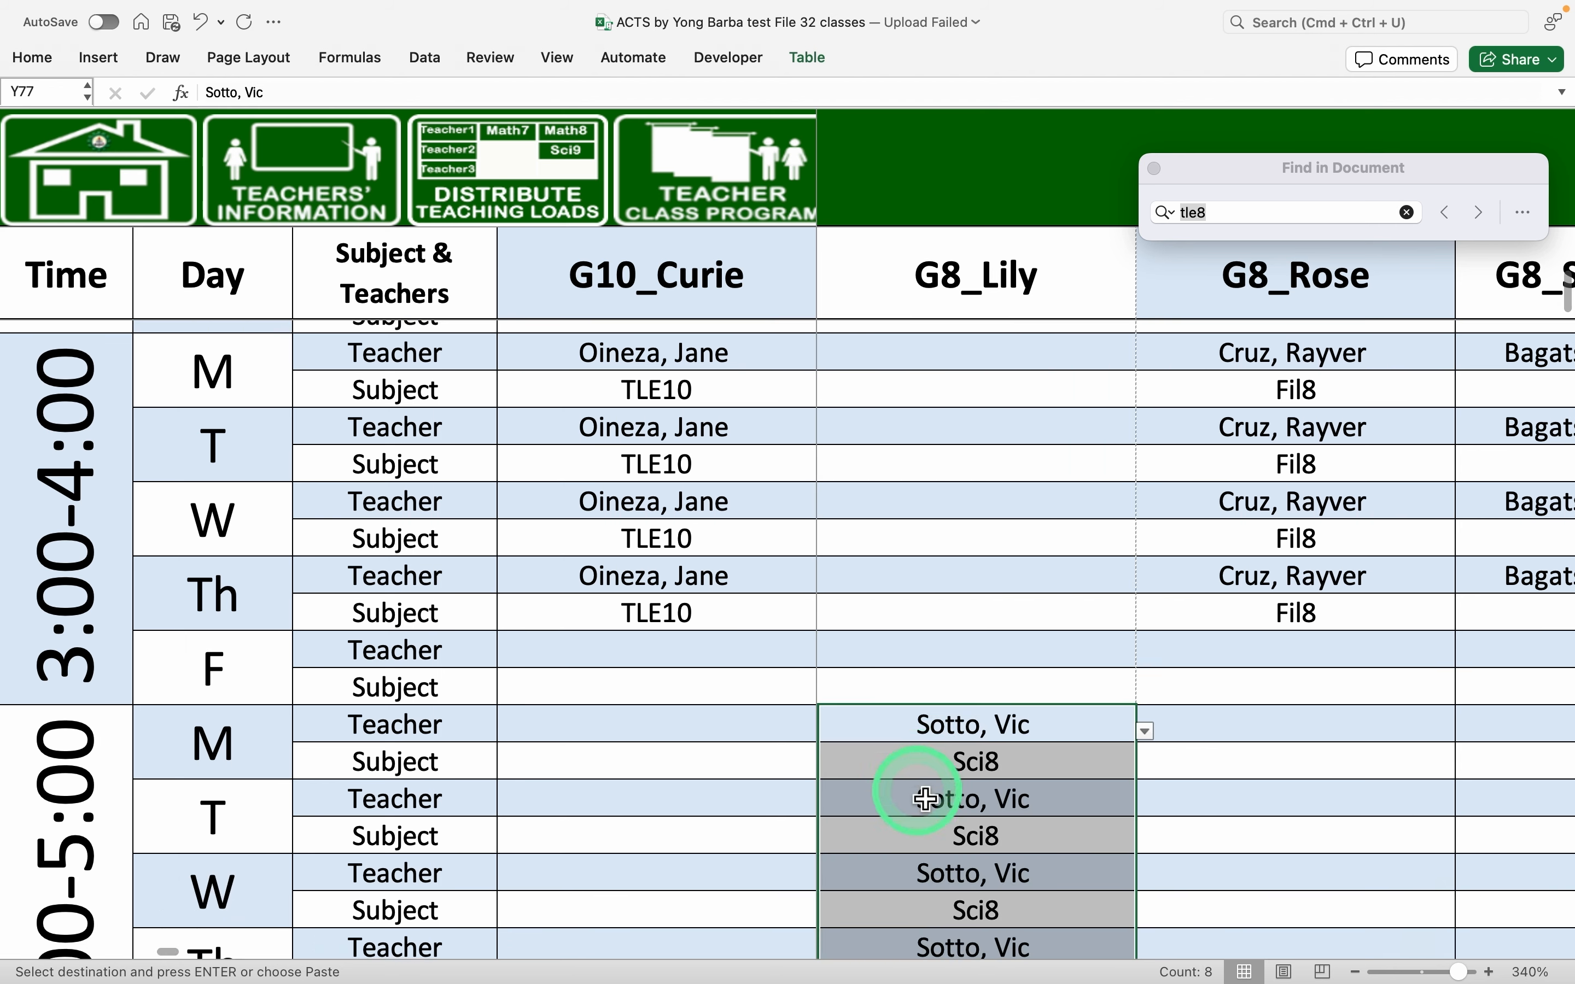
pyautogui.scroll(15, 925, 800)
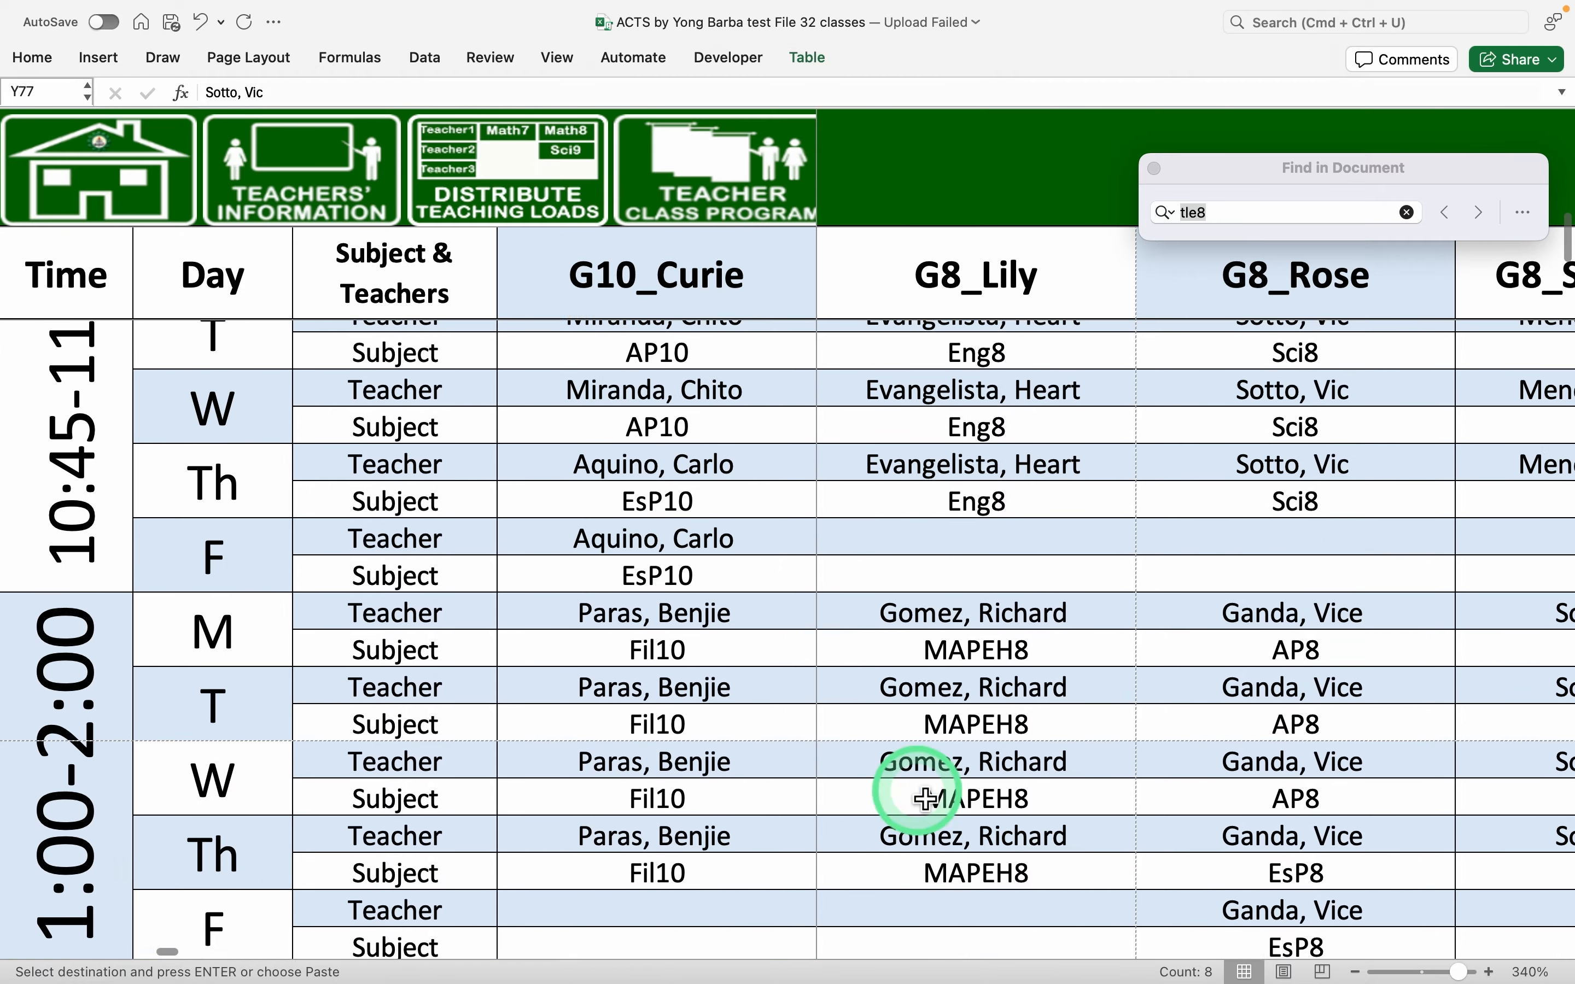
pyautogui.scroll(10, 925, 800)
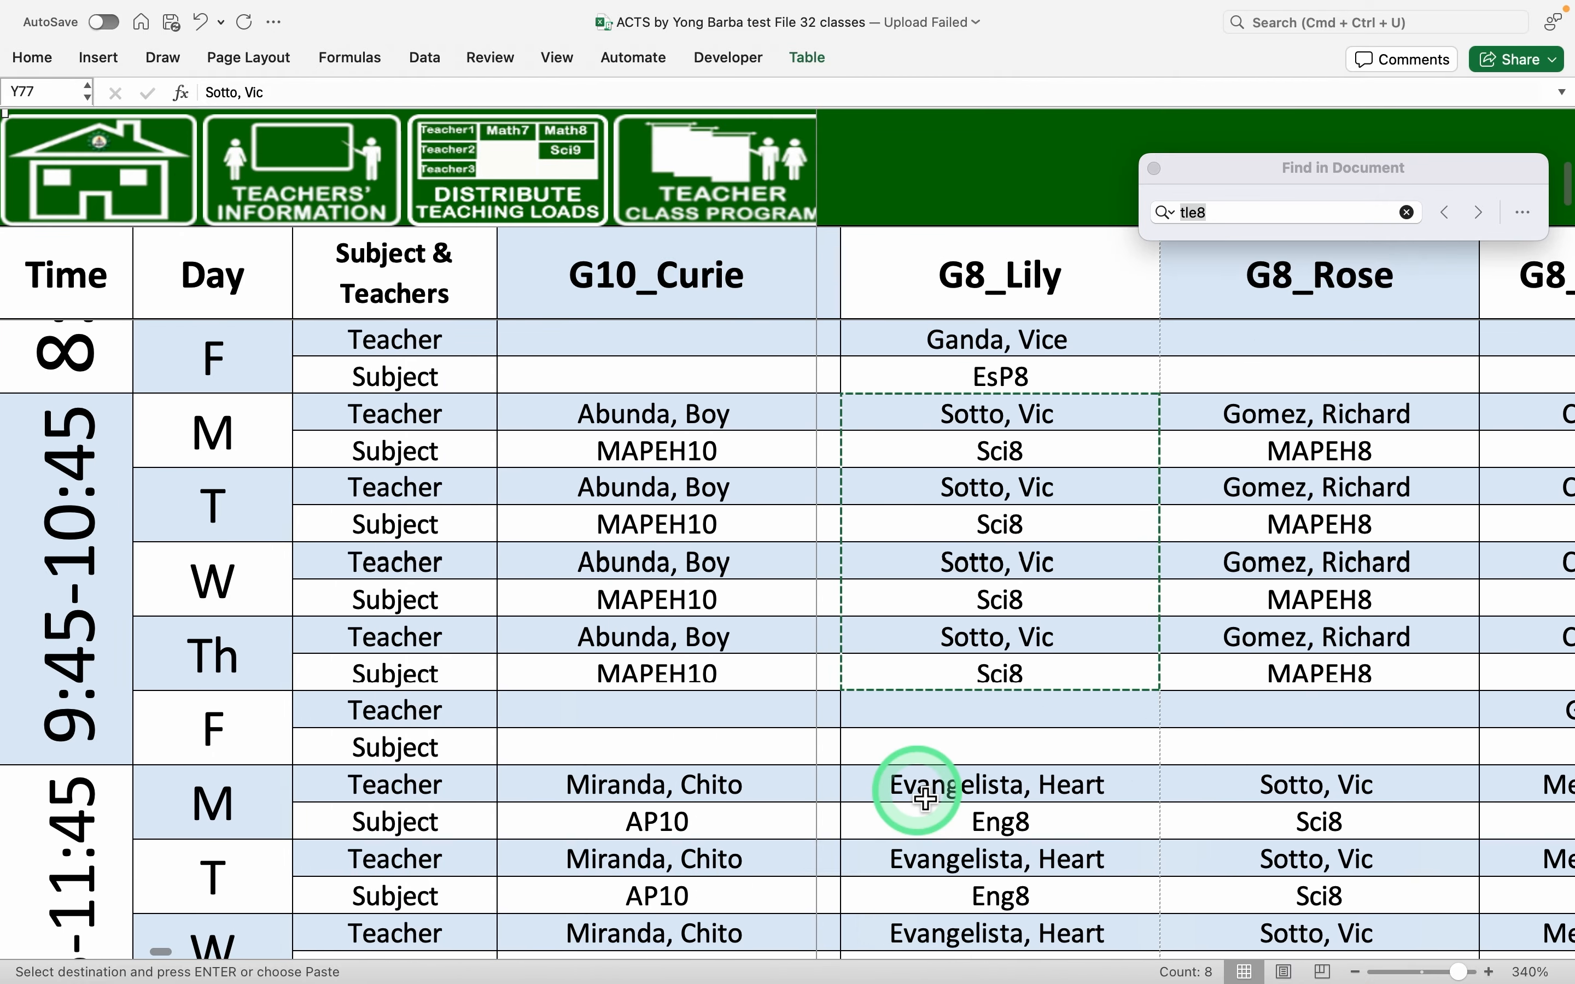
# Clear the original Sci8 teacher and subject entries from G8_Lily's Monday to Thursday 9:45-10:45 slots
pyautogui.hscroll(-1, 911, 781)
pyautogui.moveTo(1015, 412); pyautogui.dragTo(1019, 684)
pyautogui.press('Delete')
# Copy G8_Lily's Monday to Thursday 8:30-9:30 AP8 and EsP8 entries into the same days' 9:45-10:45 slots
pyautogui.scroll(3, 1002, 664)
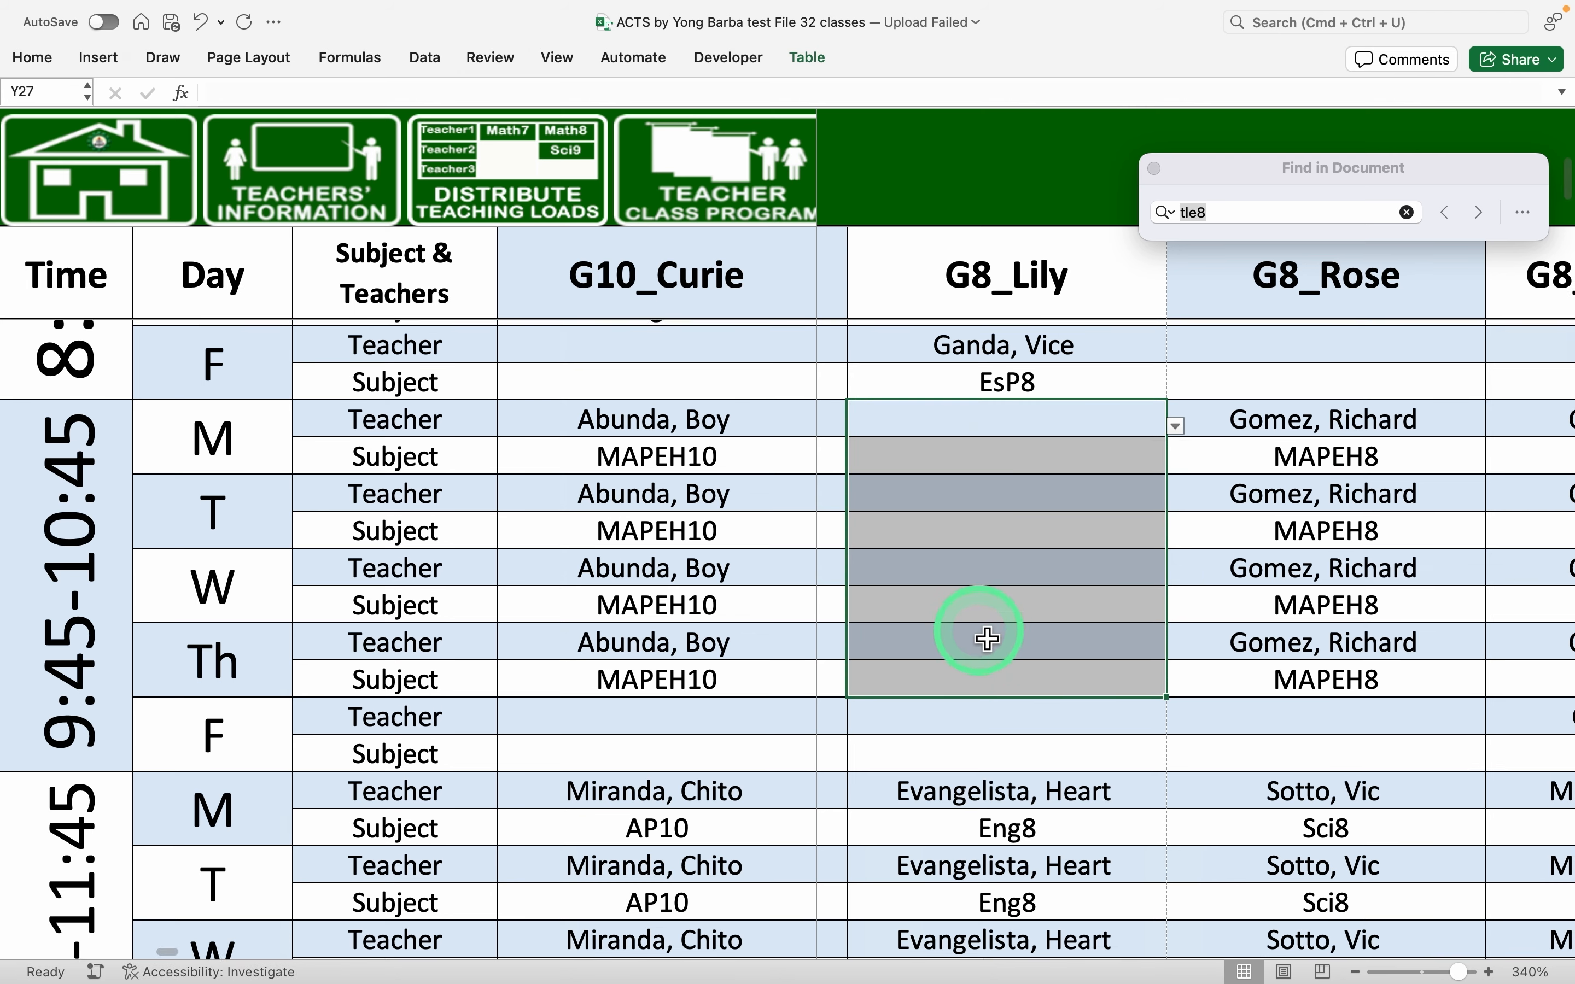
pyautogui.scroll(5, 987, 639)
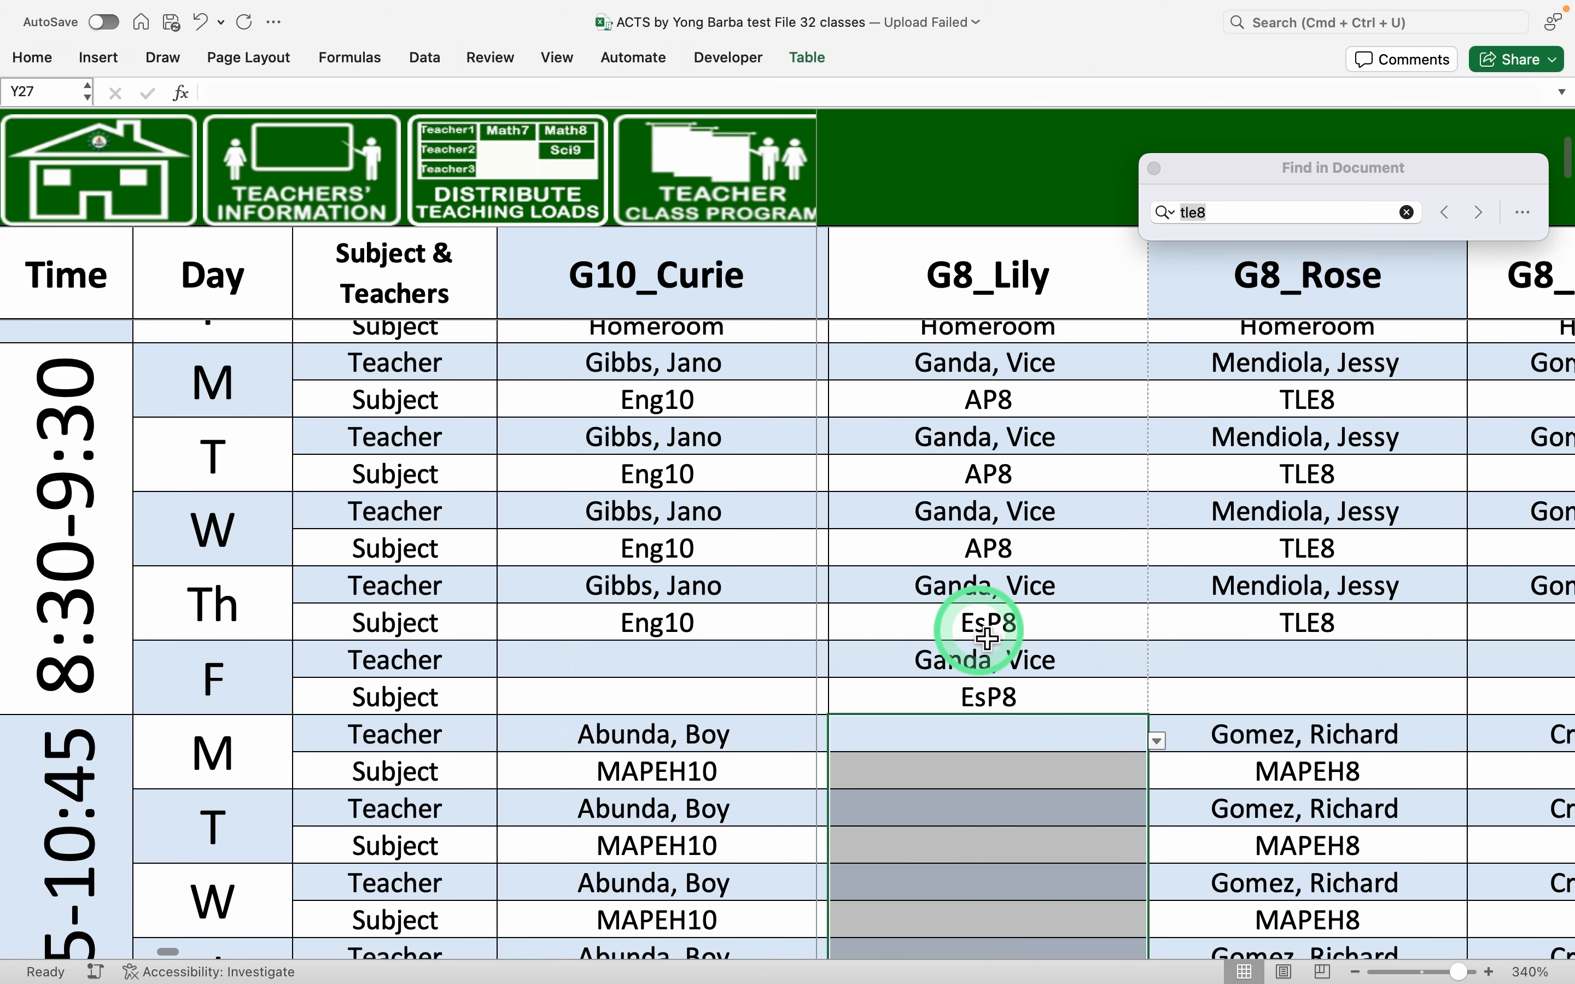
pyautogui.click(1009, 376)
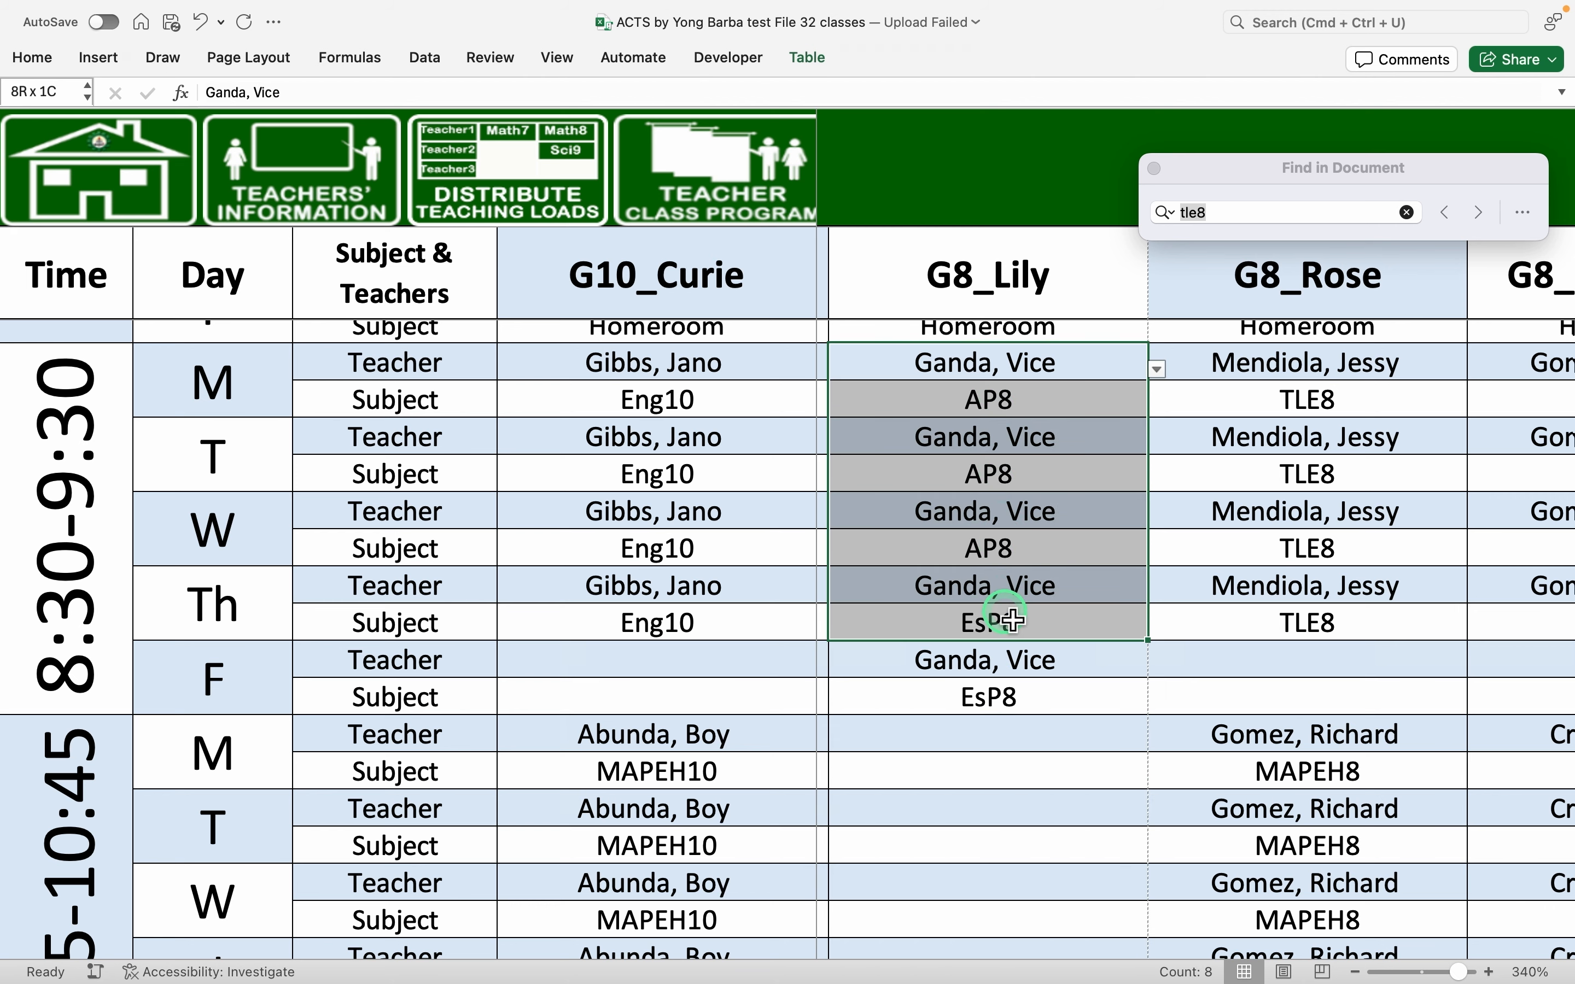
pyautogui.scroll(-3, 1012, 727)
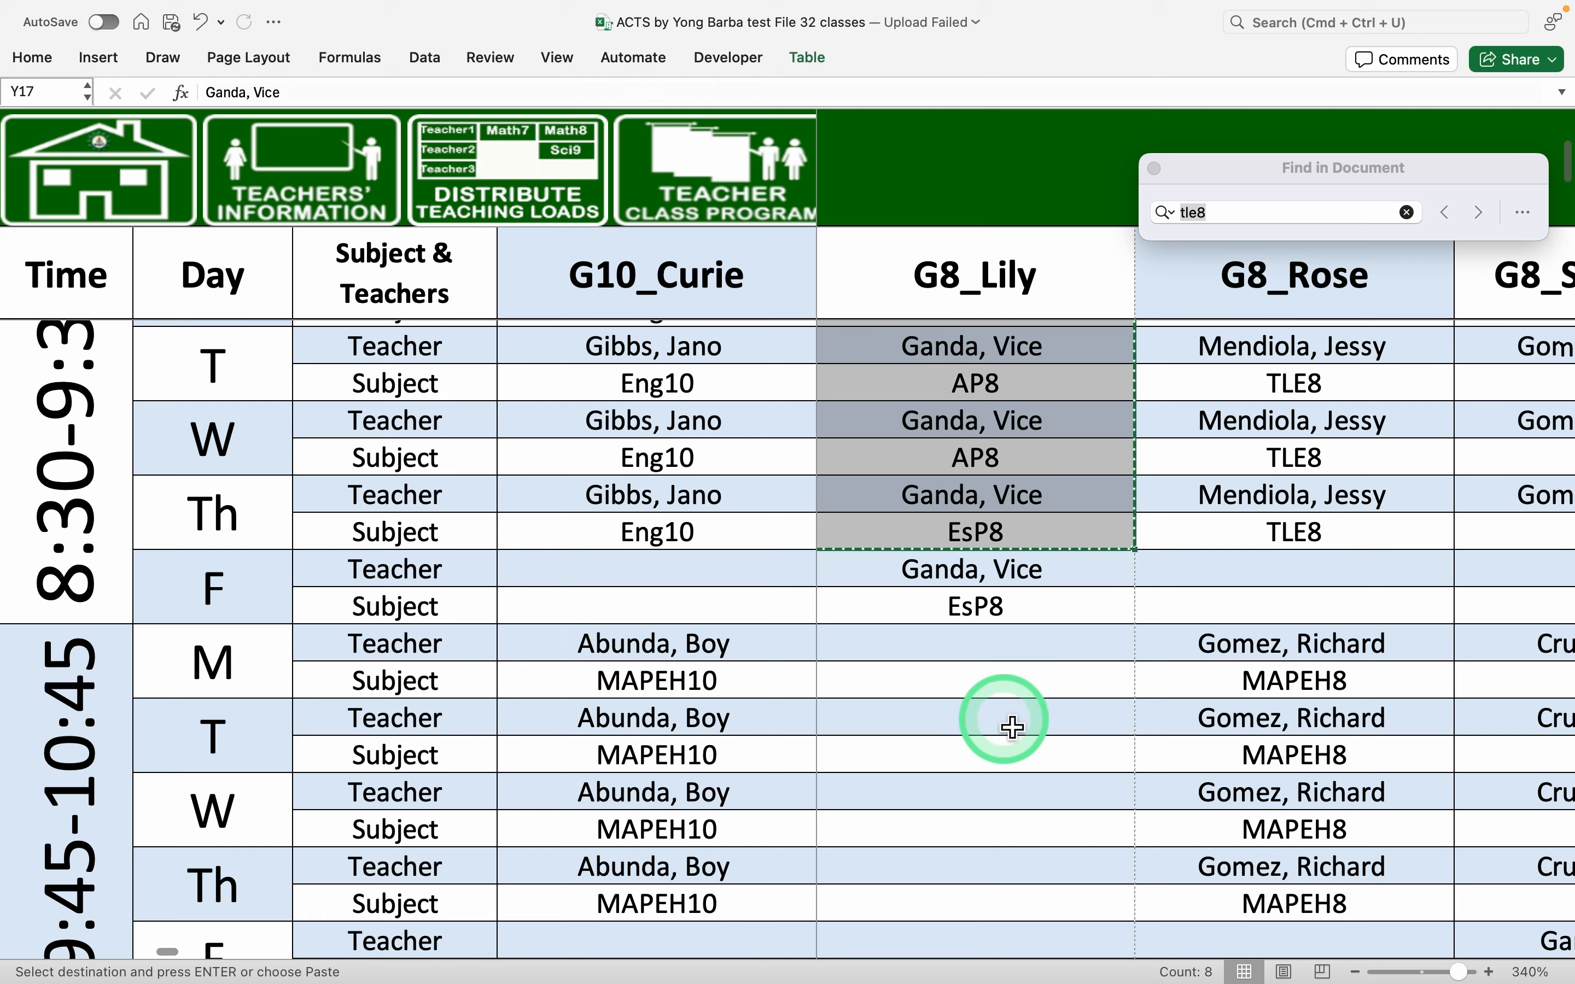
pyautogui.hscroll(3, 1009, 724)
pyautogui.hscroll(-3, 977, 690)
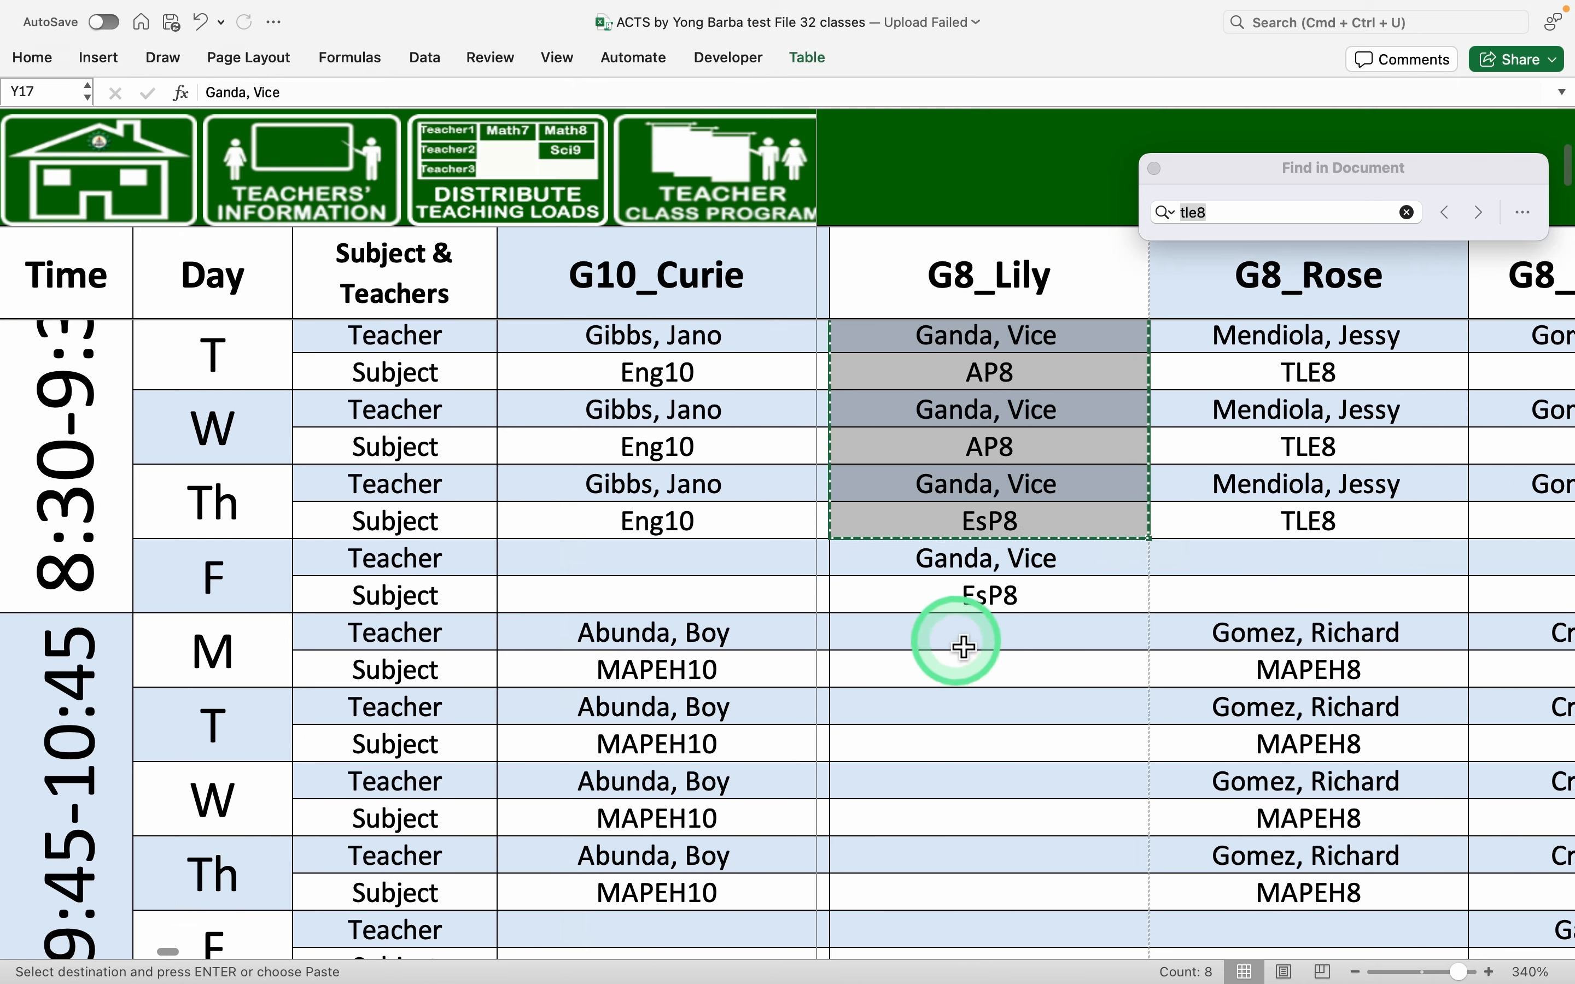
pyautogui.click(950, 633)
pyautogui.press('super+v')
pyautogui.scroll(-2, 987, 713)
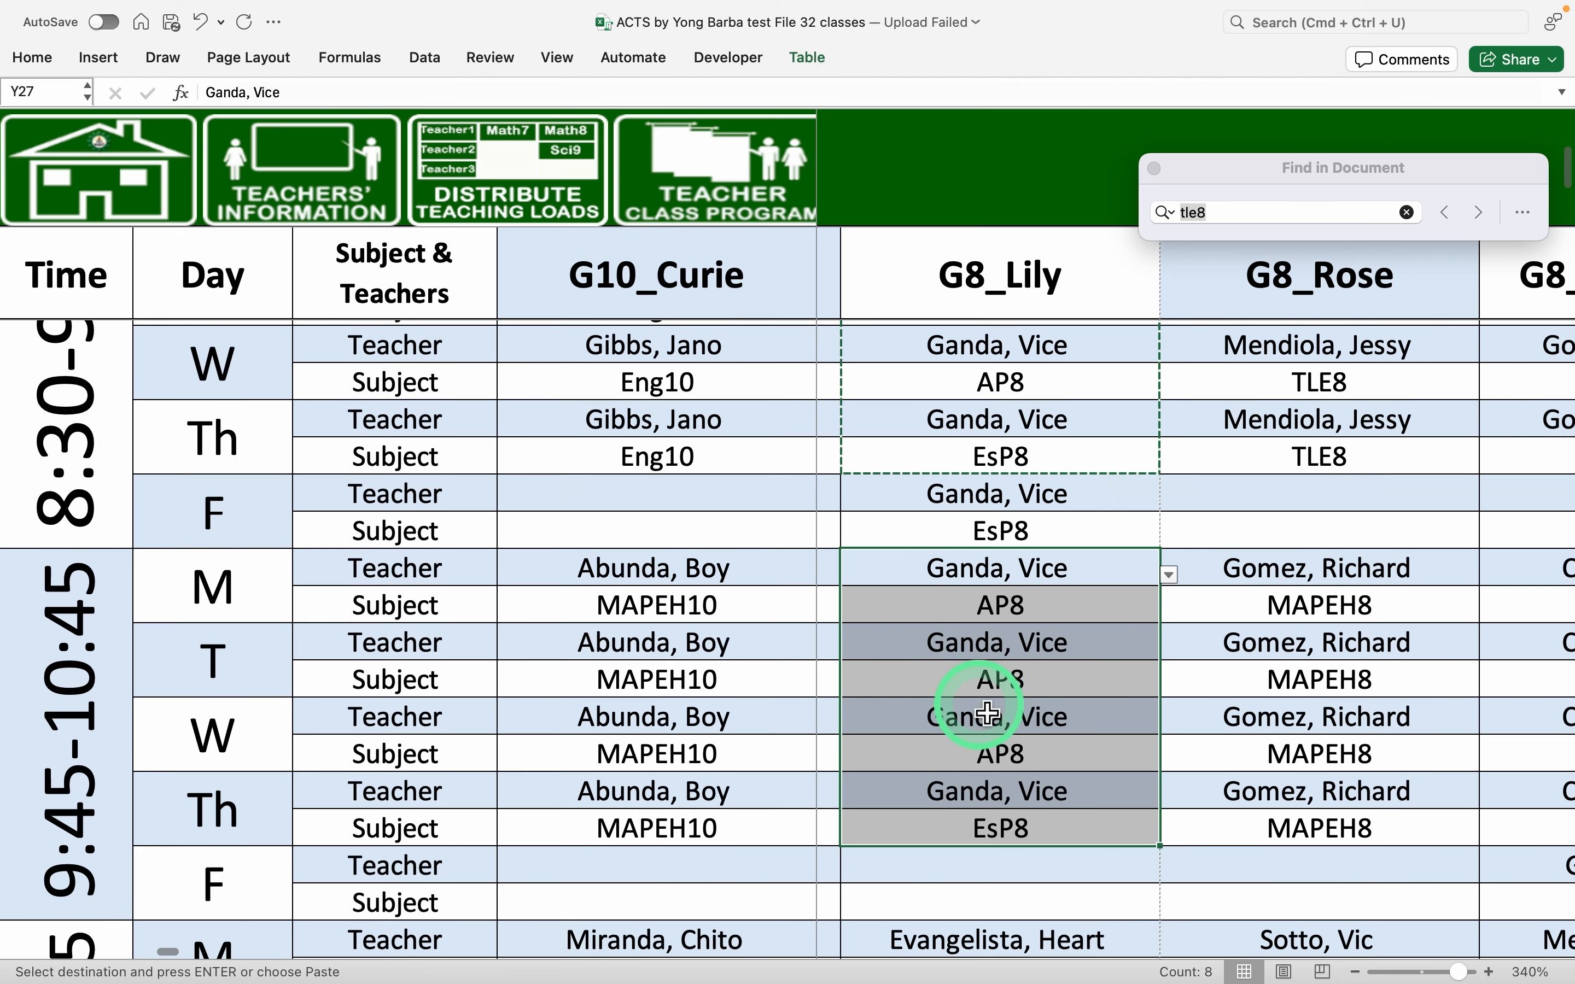
# Clear the original AP8 and EsP8 entries from G8_Lily's Monday to Thursday 8:30-9:30 slots
pyautogui.scroll(5, 987, 713)
pyautogui.moveTo(1009, 394); pyautogui.dragTo(1009, 654)
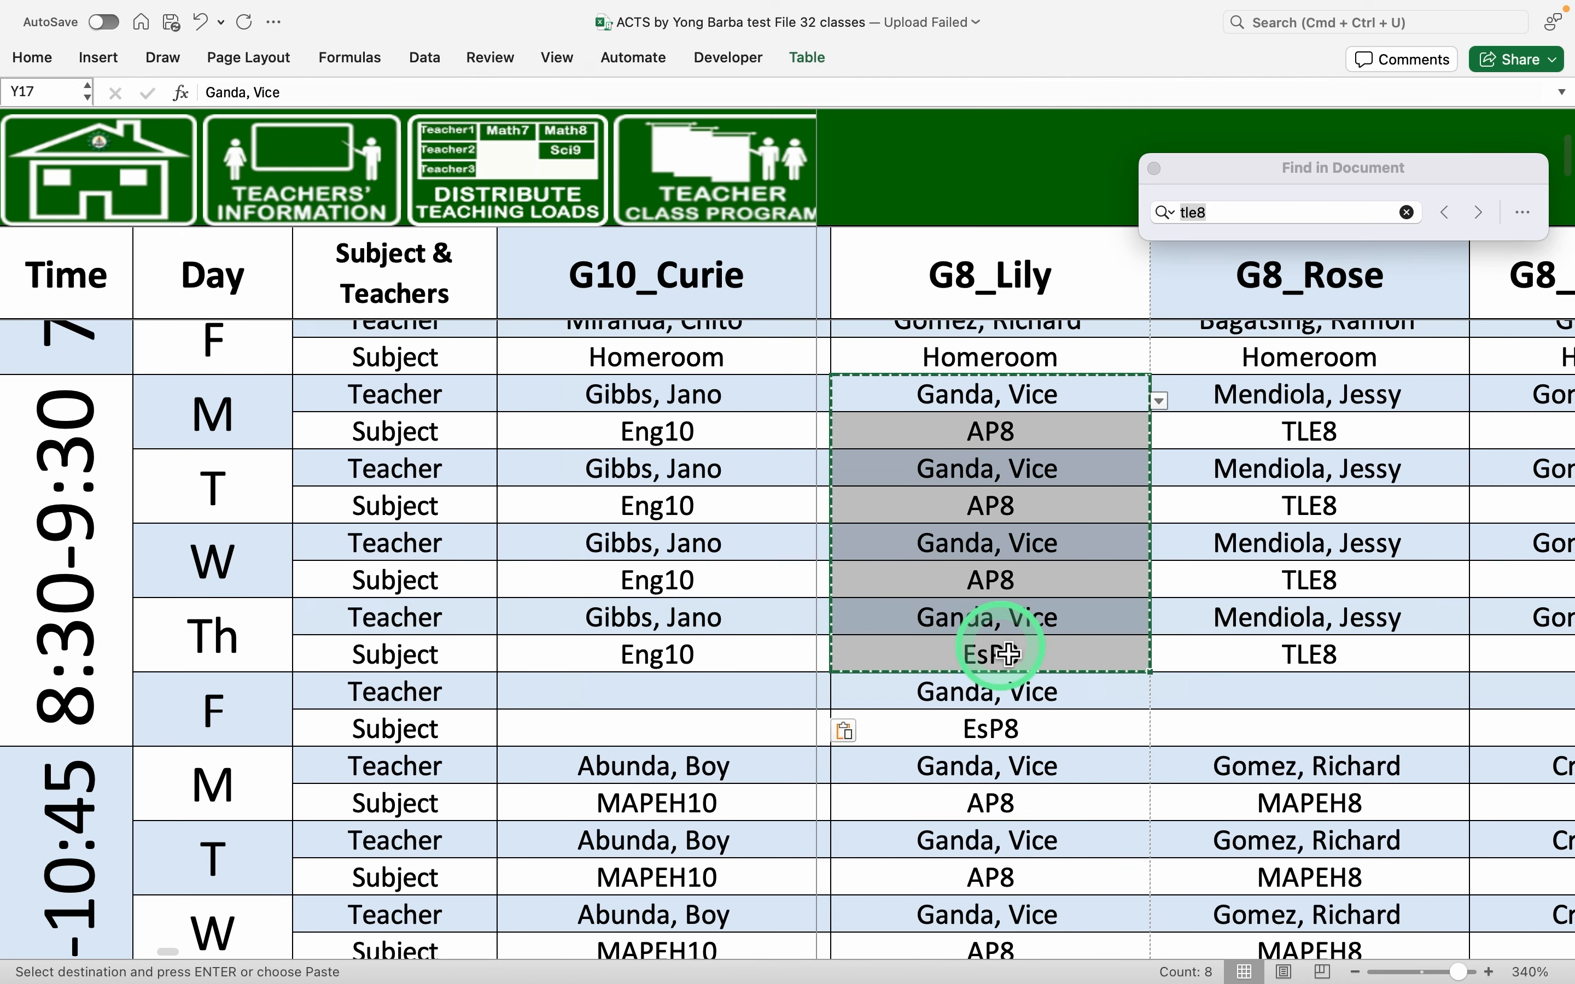
pyautogui.press('Delete')
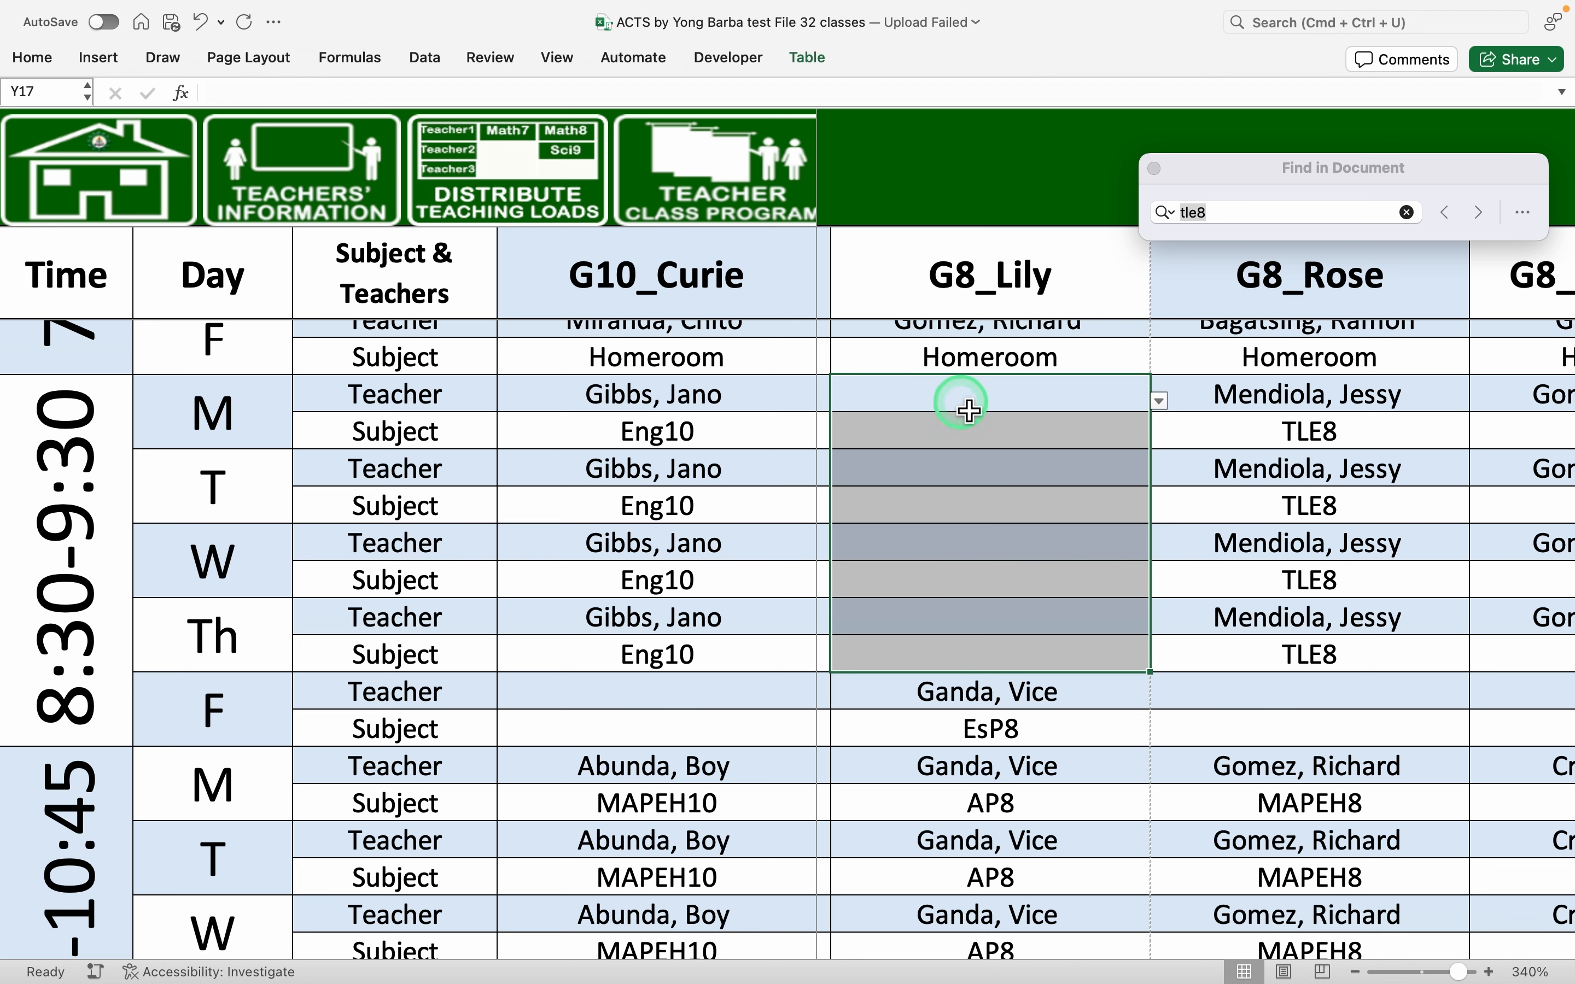
# Enter the TLE8 teacher's name and the subject TLE8 in G8_Lily's Monday 8:30-9:30 slot
pyautogui.click(968, 409)
pyautogui.write('D')
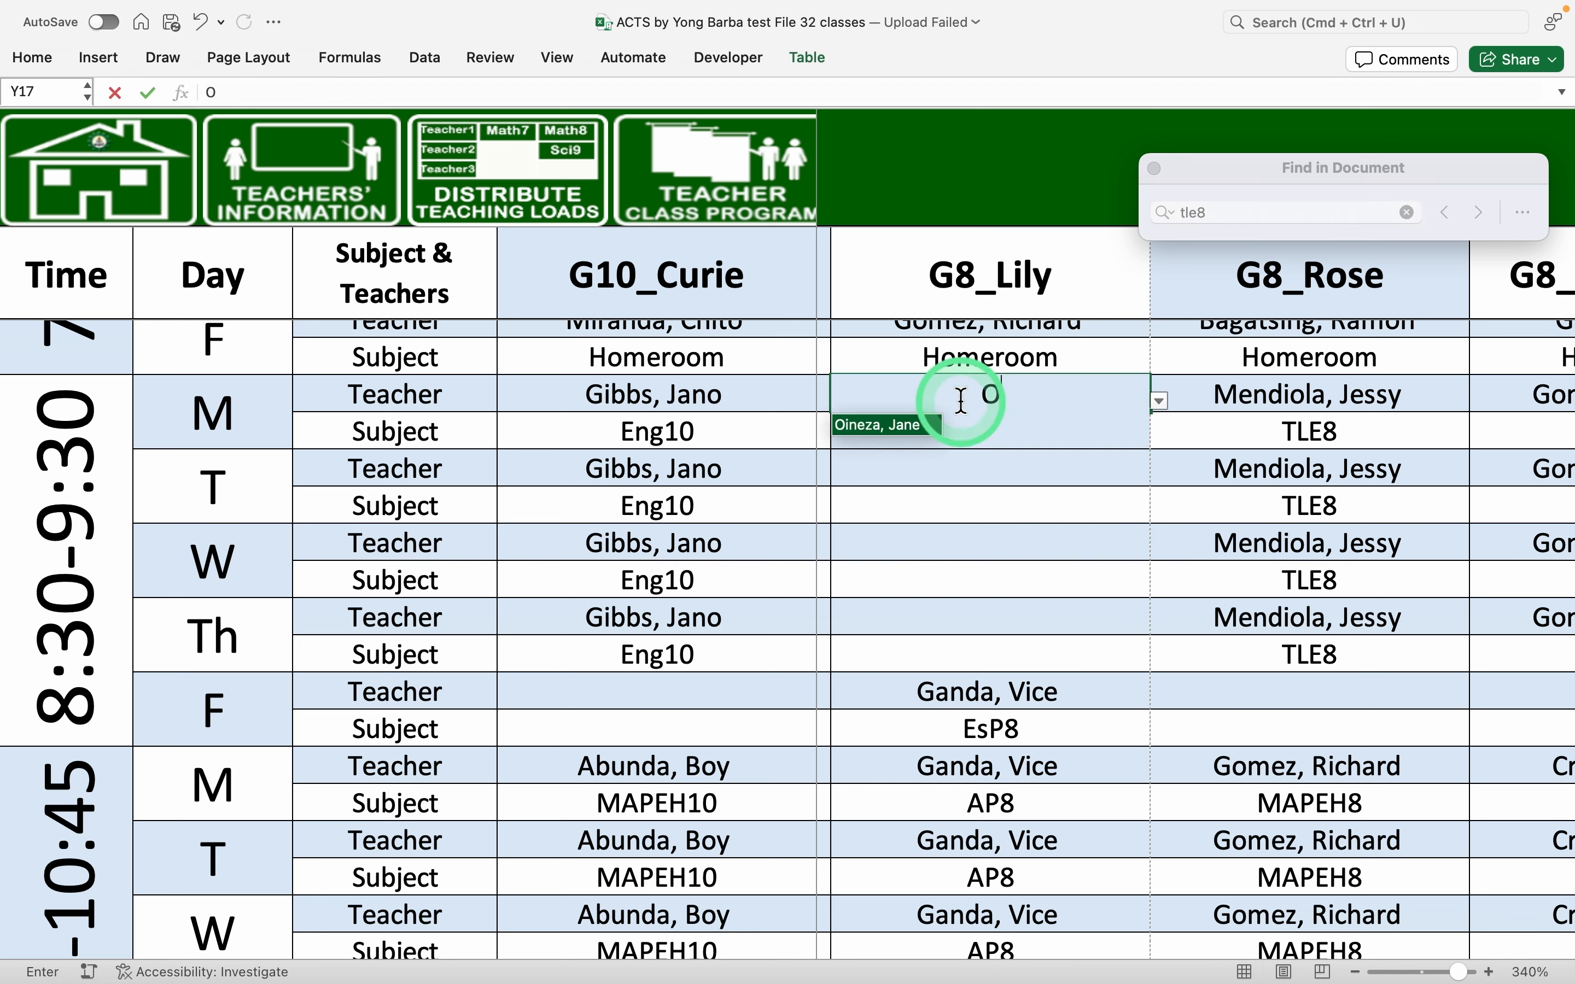
pyautogui.press('Return')
pyautogui.write('Tle')
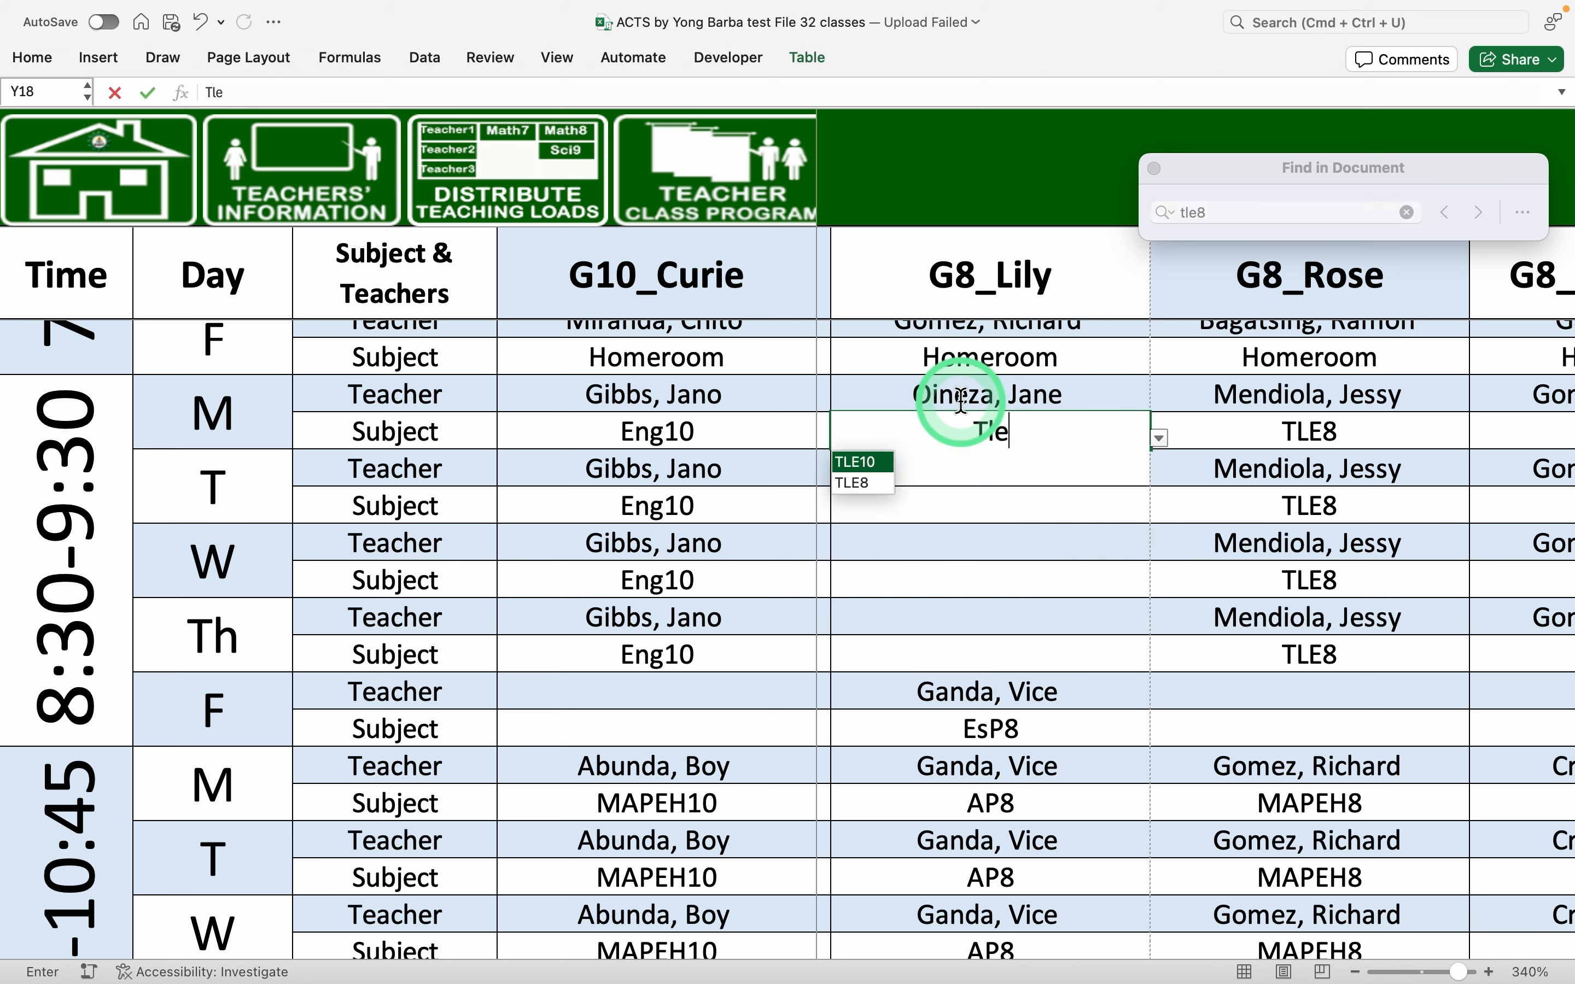
pyautogui.press('Return')
# Copy G8_Lily's Monday 8:30-9:30 TLE8 entry to the Tuesday, Wednesday and Thursday slots of that period
pyautogui.moveTo(961, 397); pyautogui.dragTo(968, 659)
pyautogui.press('super+c')
pyautogui.press('super+v')
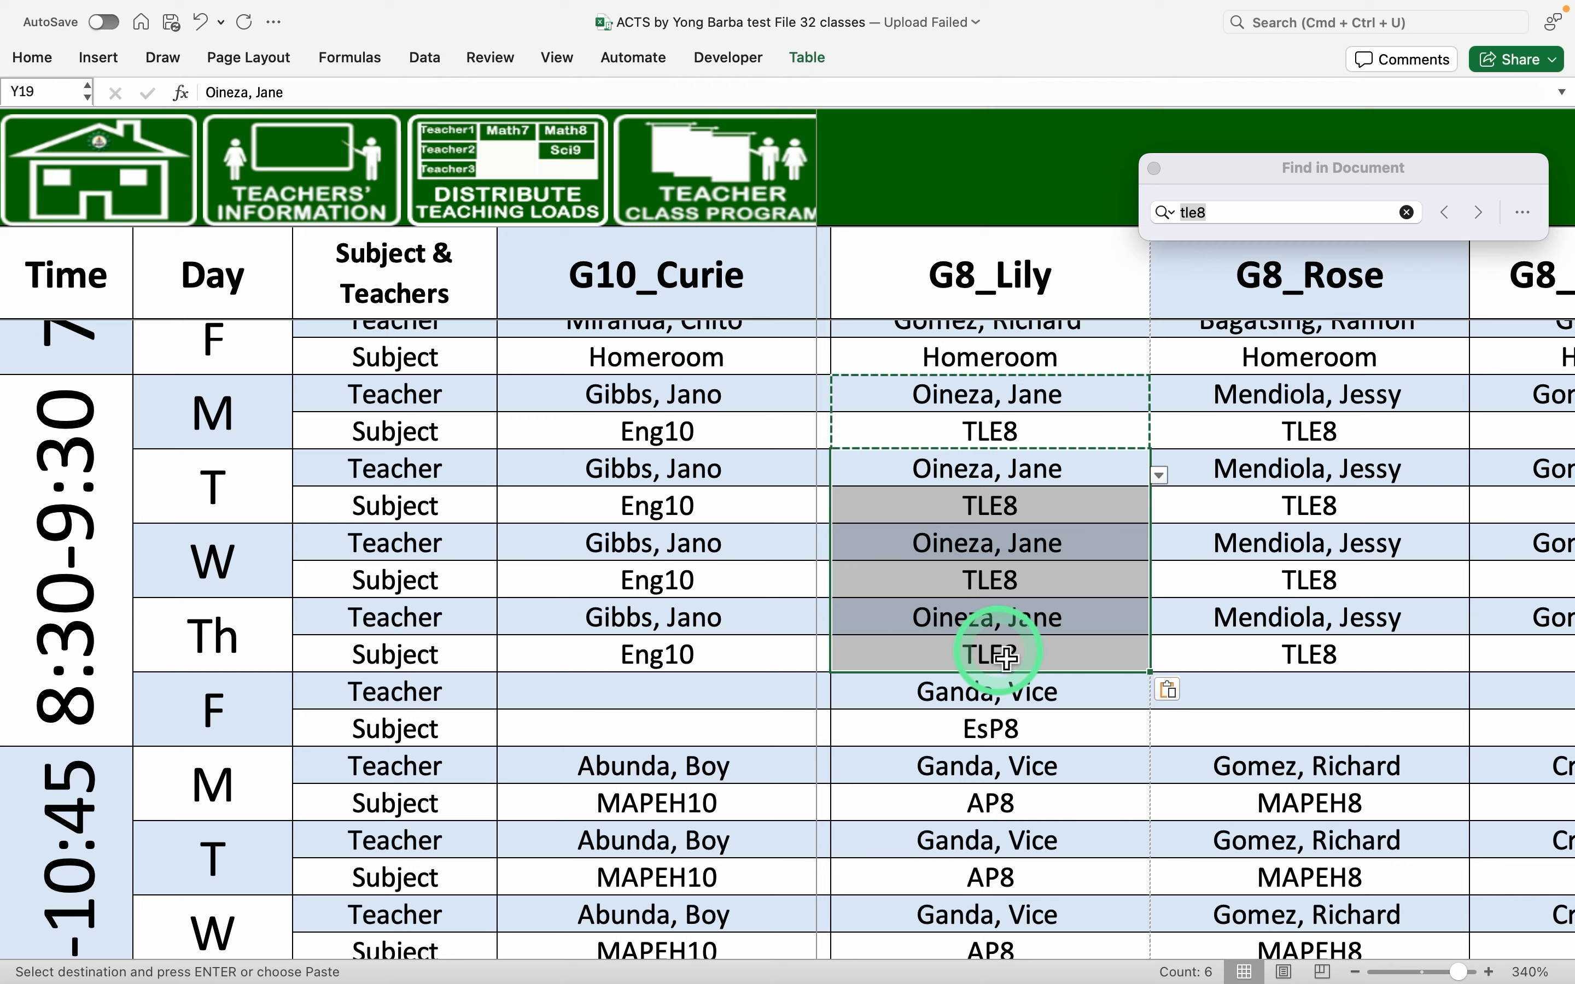
# Check the rearranged periods in the TLE8 teacher's class program and in G8_Lily's section class program
pyautogui.scroll(-5, 970, 664)
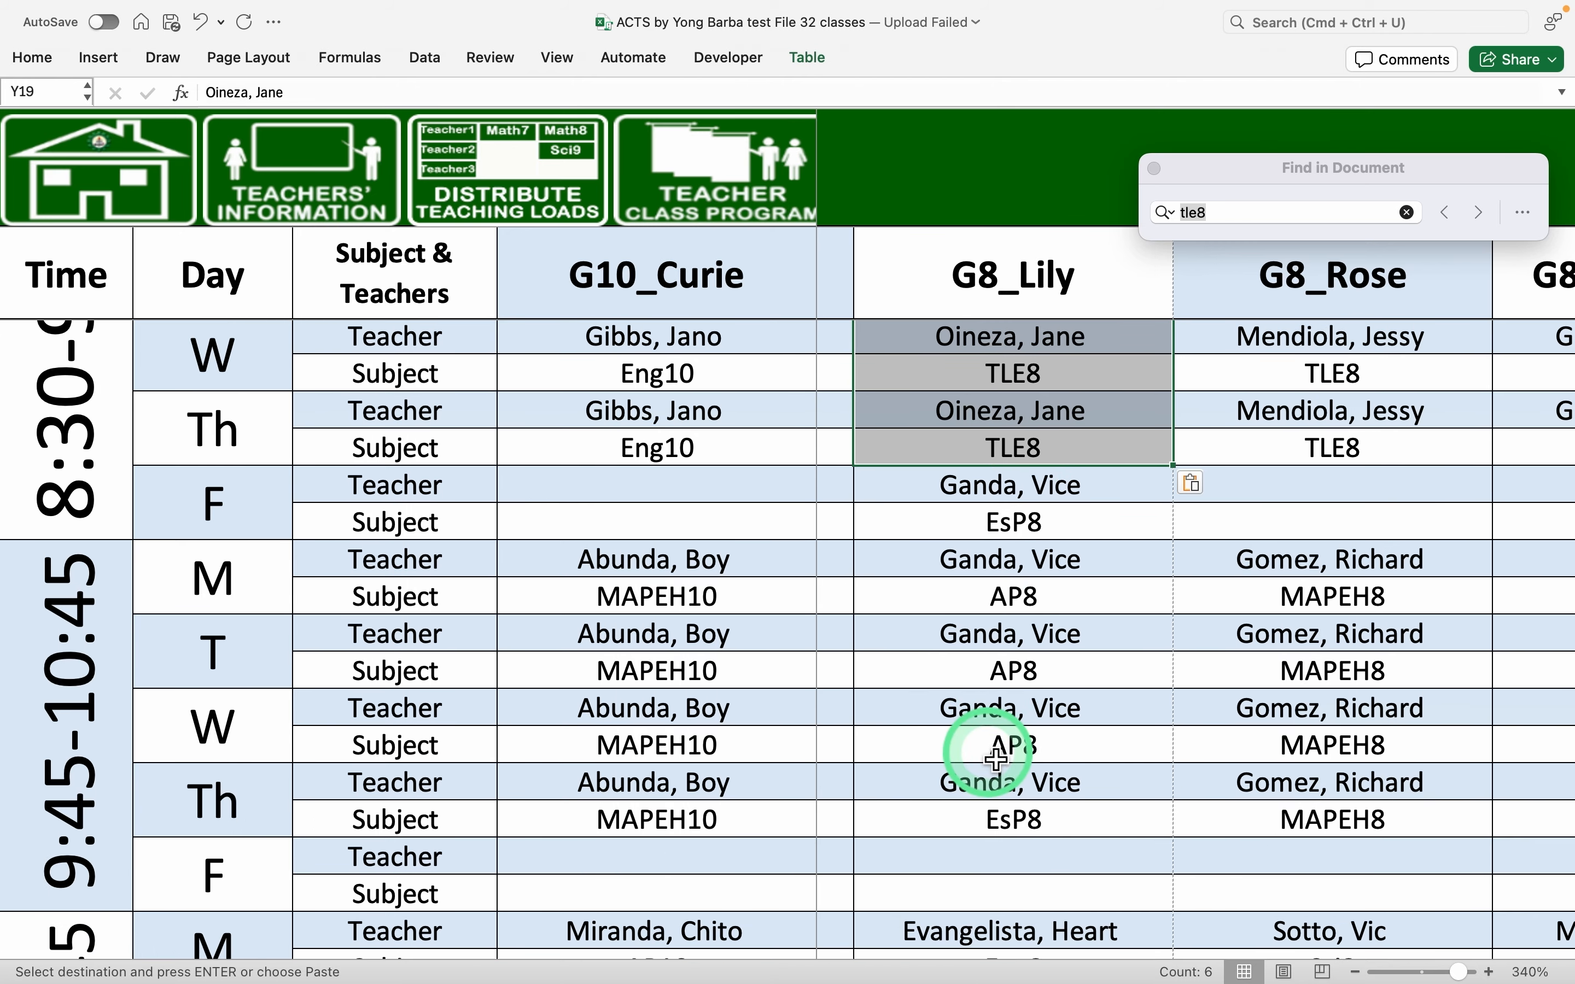
pyautogui.click(1016, 713)
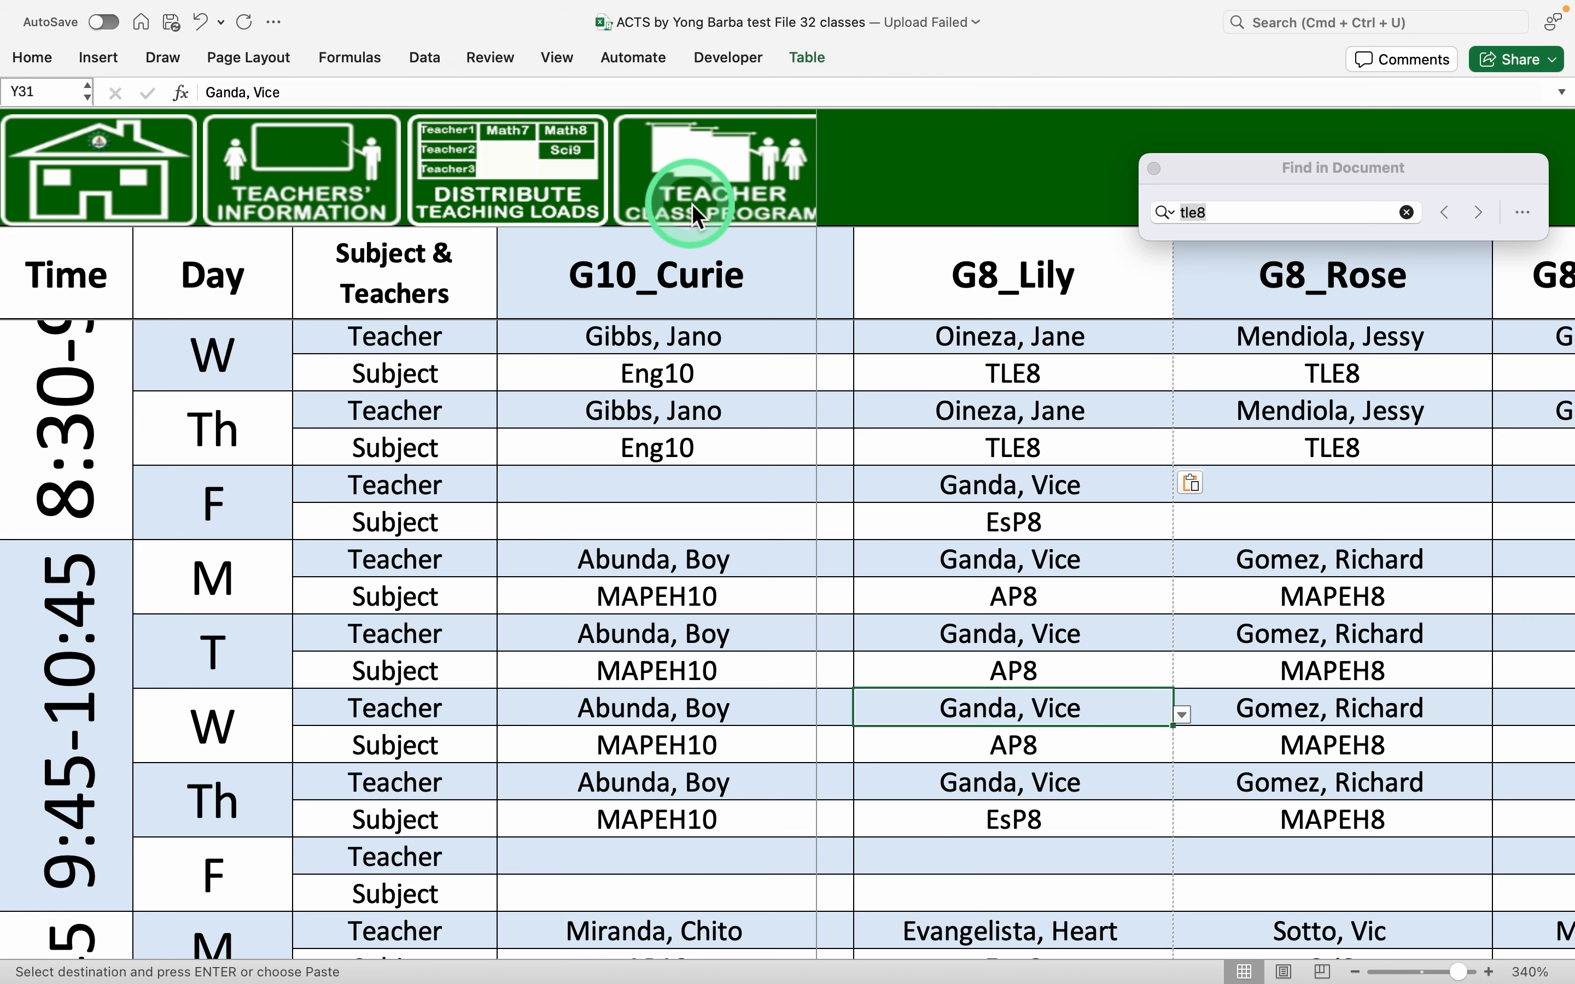
pyautogui.click(692, 204)
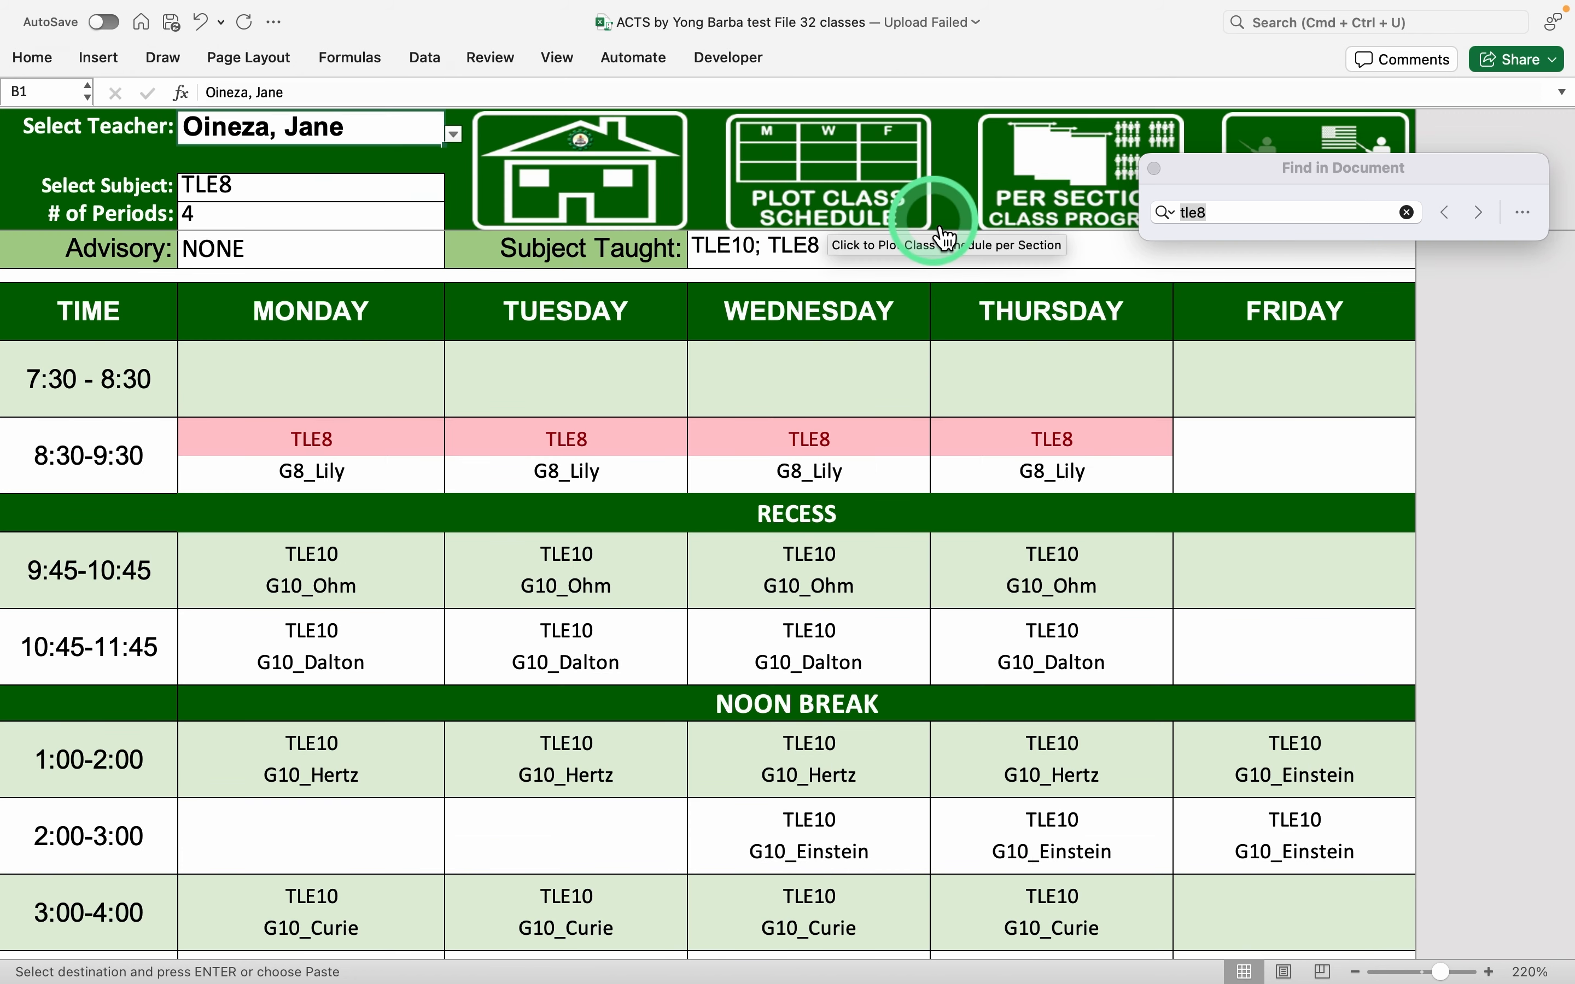
pyautogui.click(1040, 185)
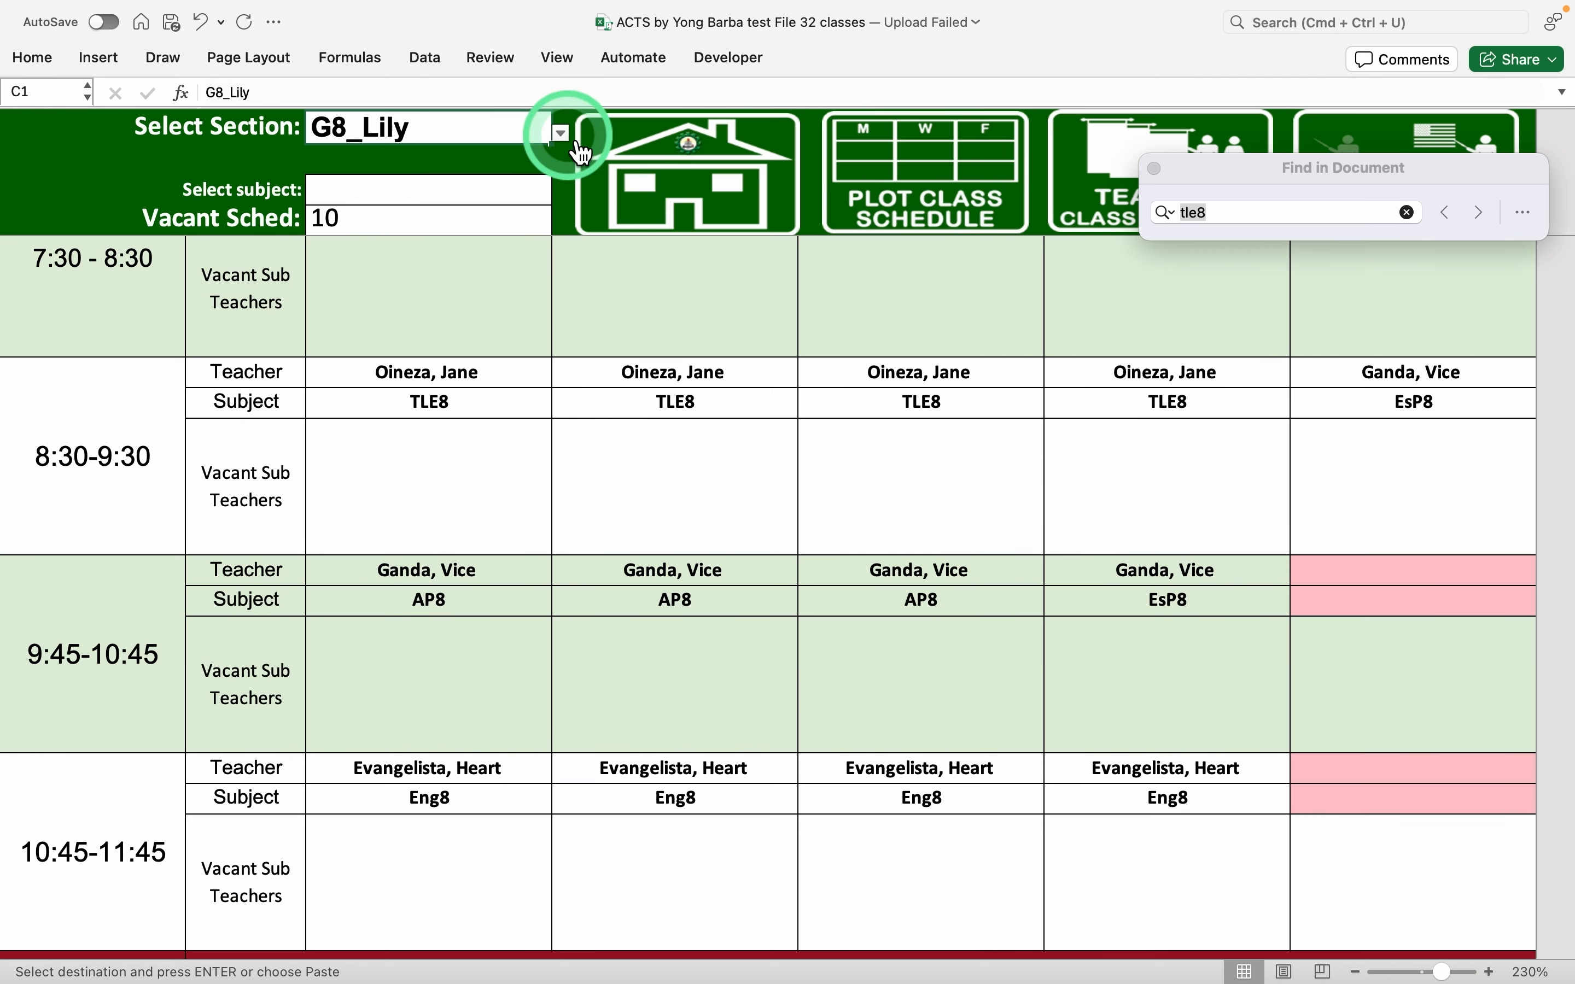
# Search the workbook for ap8 to find the teacher assigned to that subject
pyautogui.click(1235, 212)
pyautogui.write('ap8')
pyautogui.press('Return')
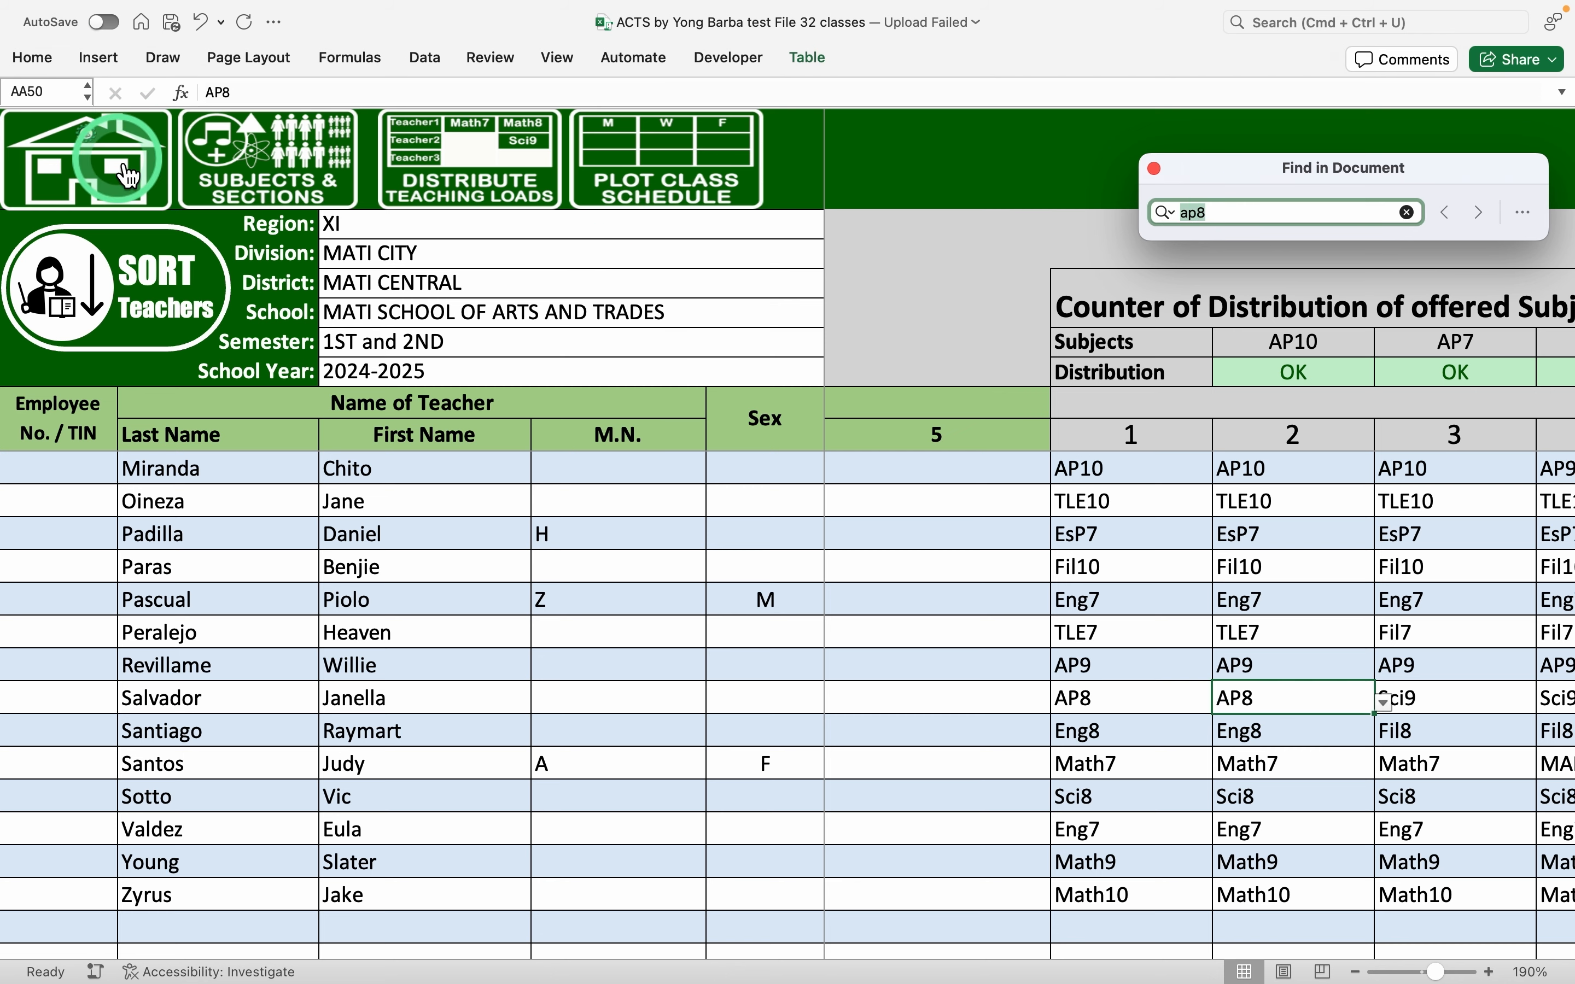
# Display the class program of the teacher with unplotted AP8 loads and examine it for vacant periods
pyautogui.click(128, 175)
pyautogui.click(127, 173)
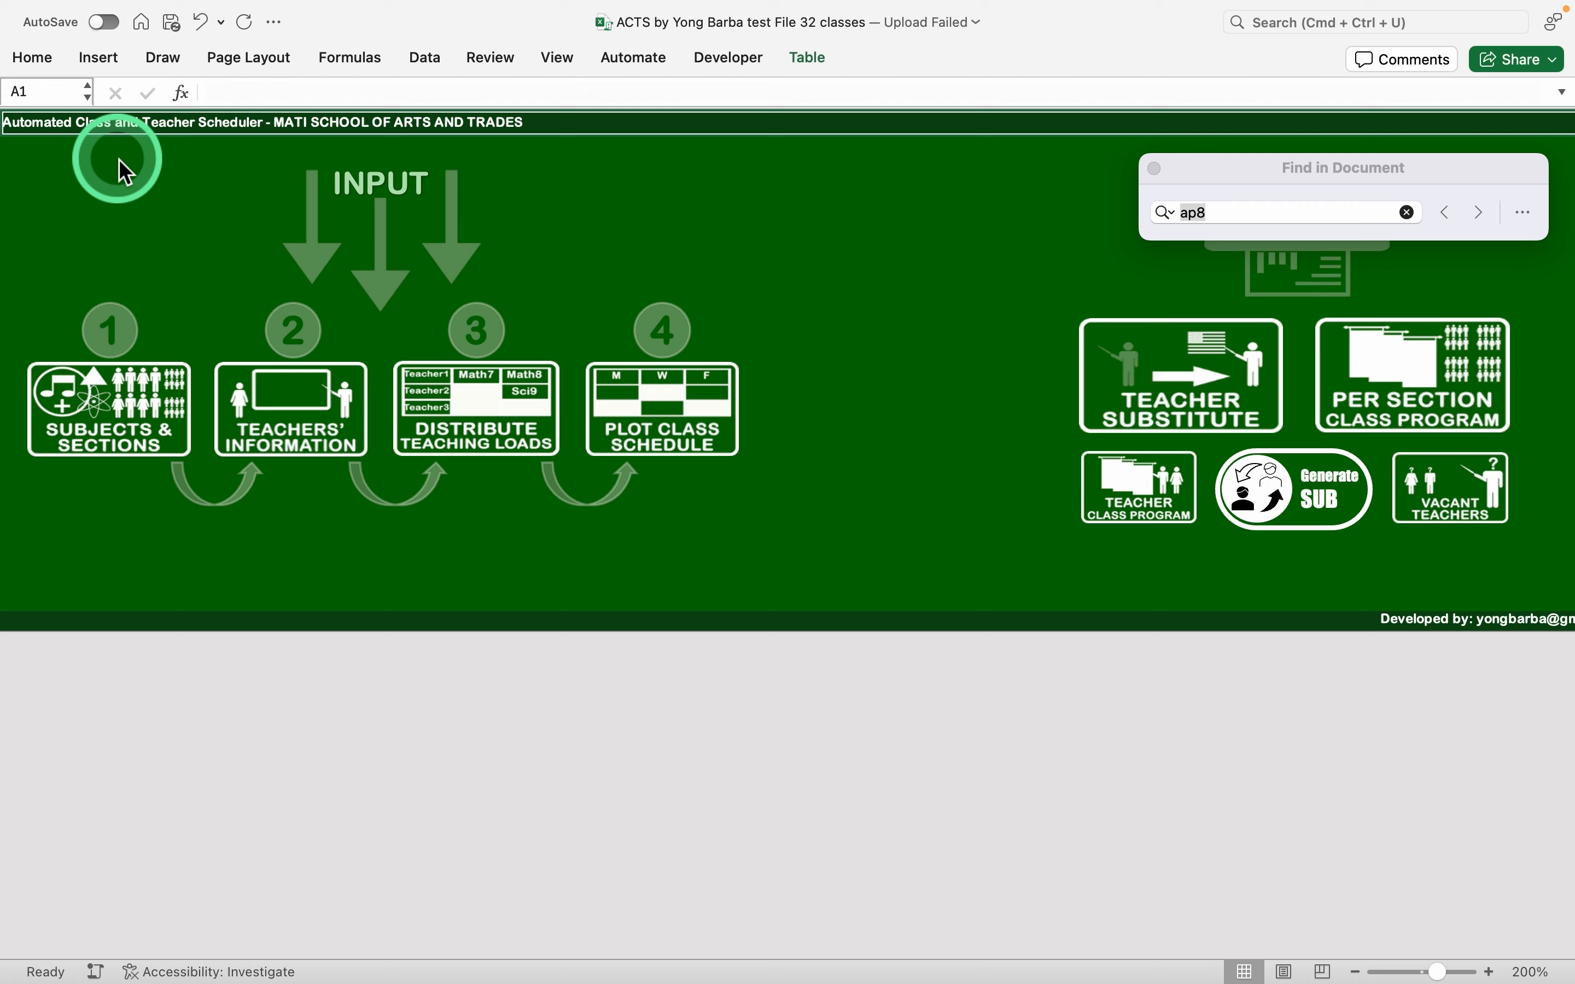
pyautogui.click(1133, 518)
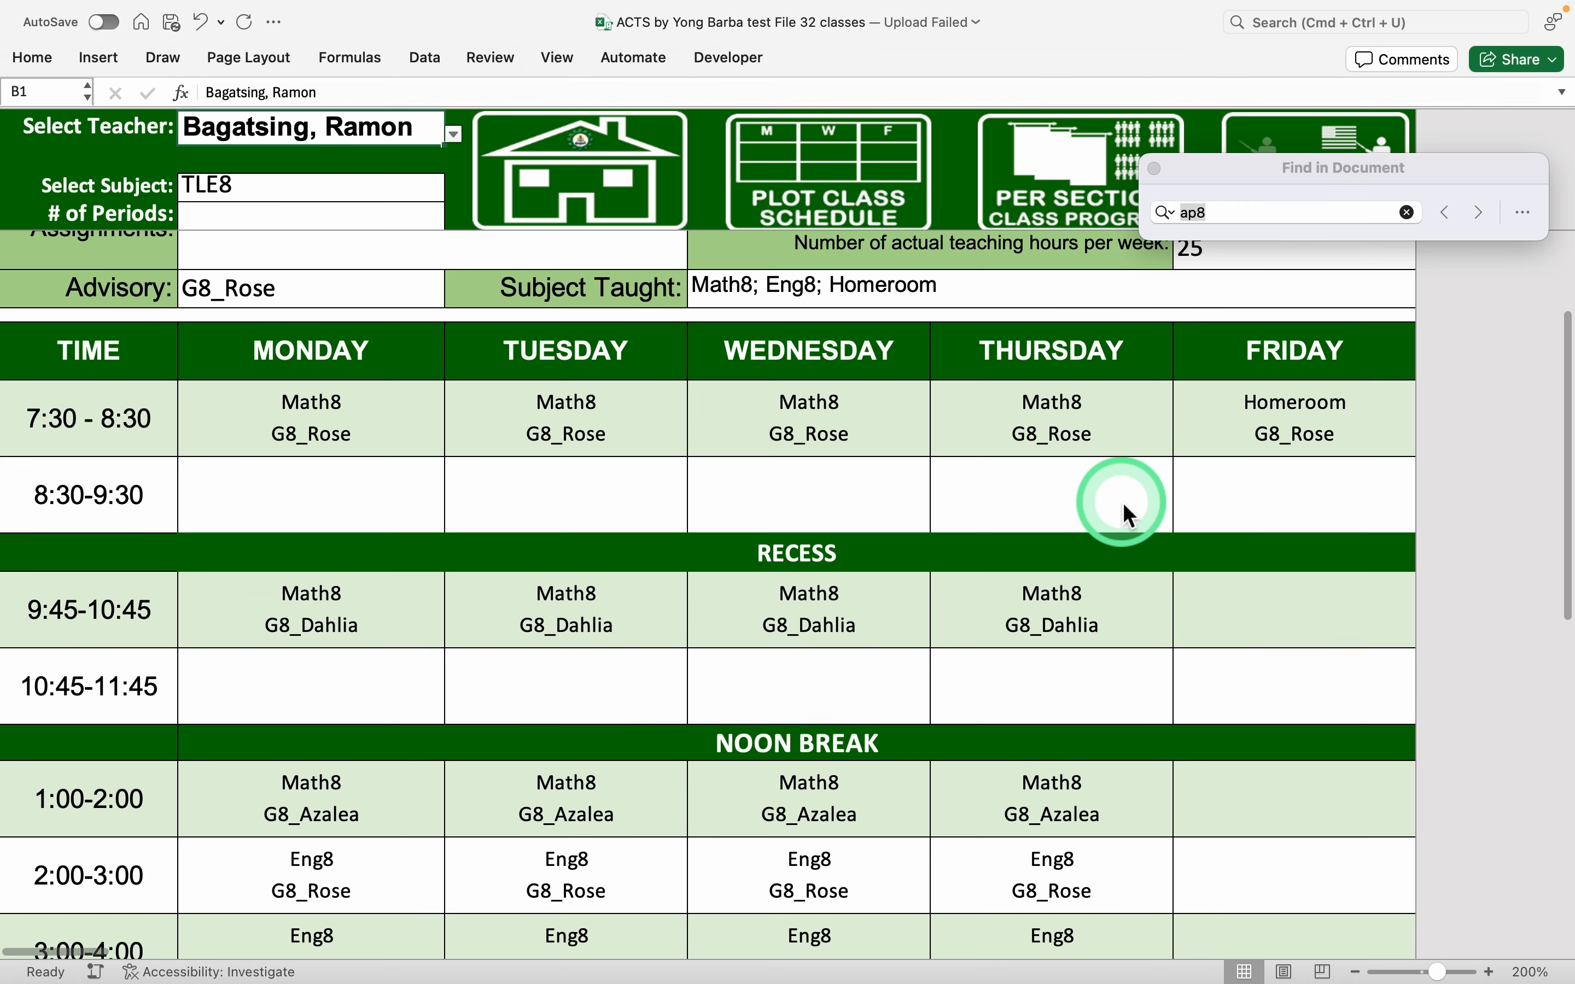
pyautogui.write('salva')
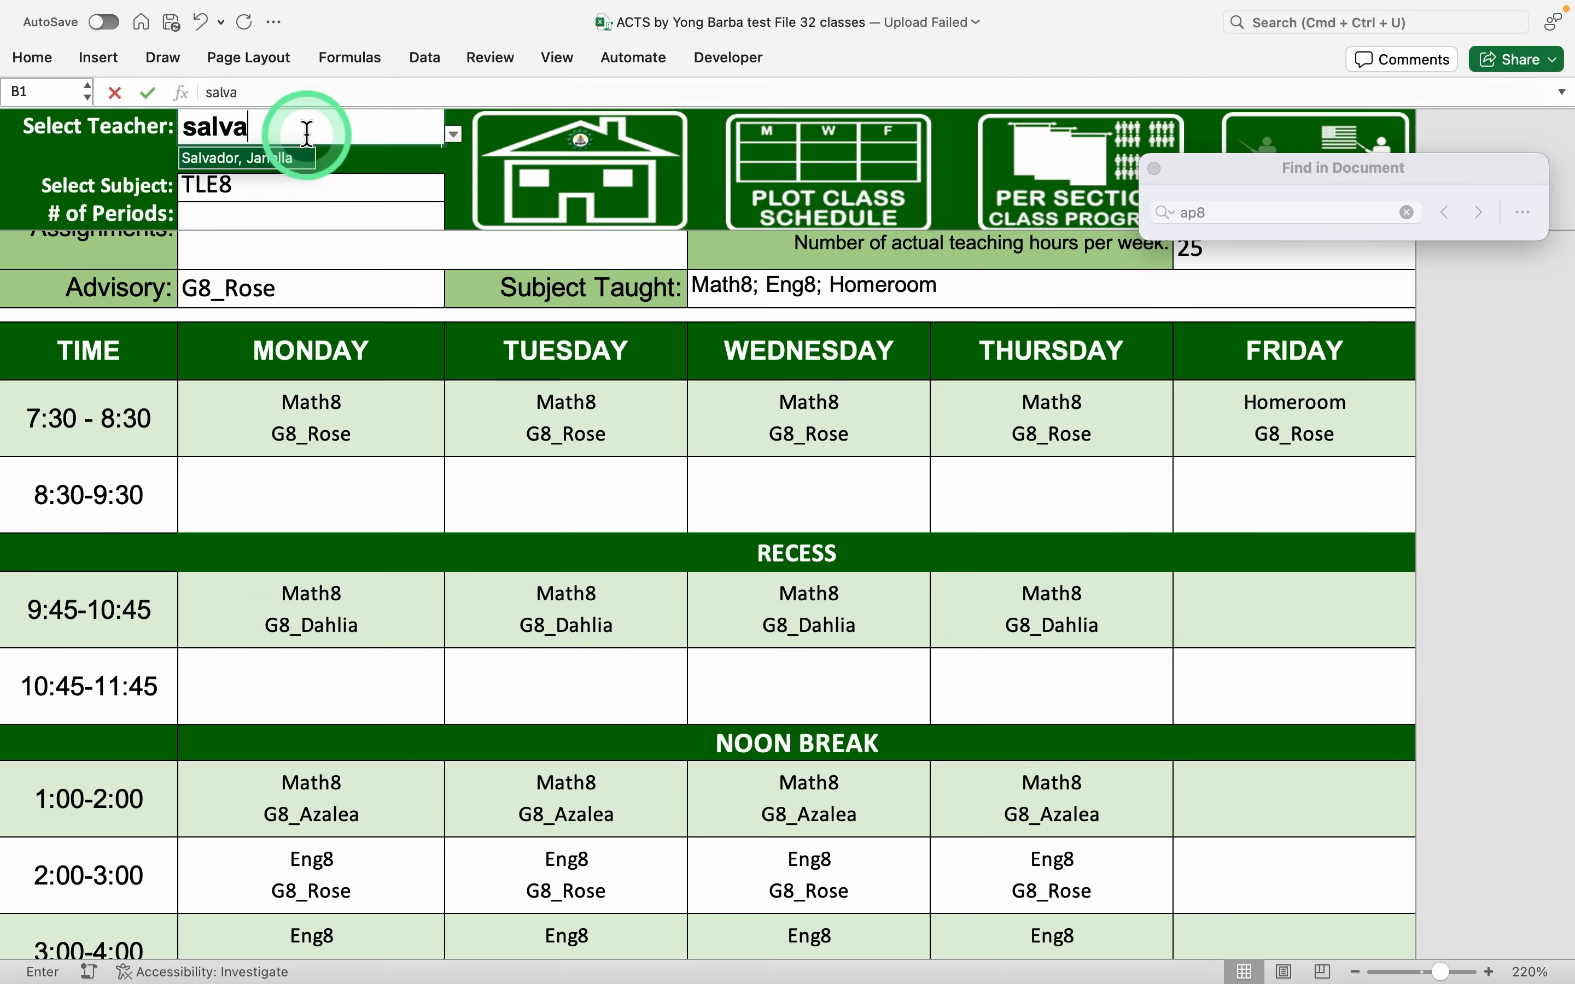
pyautogui.press('Return')
pyautogui.scroll(-5, 668, 853)
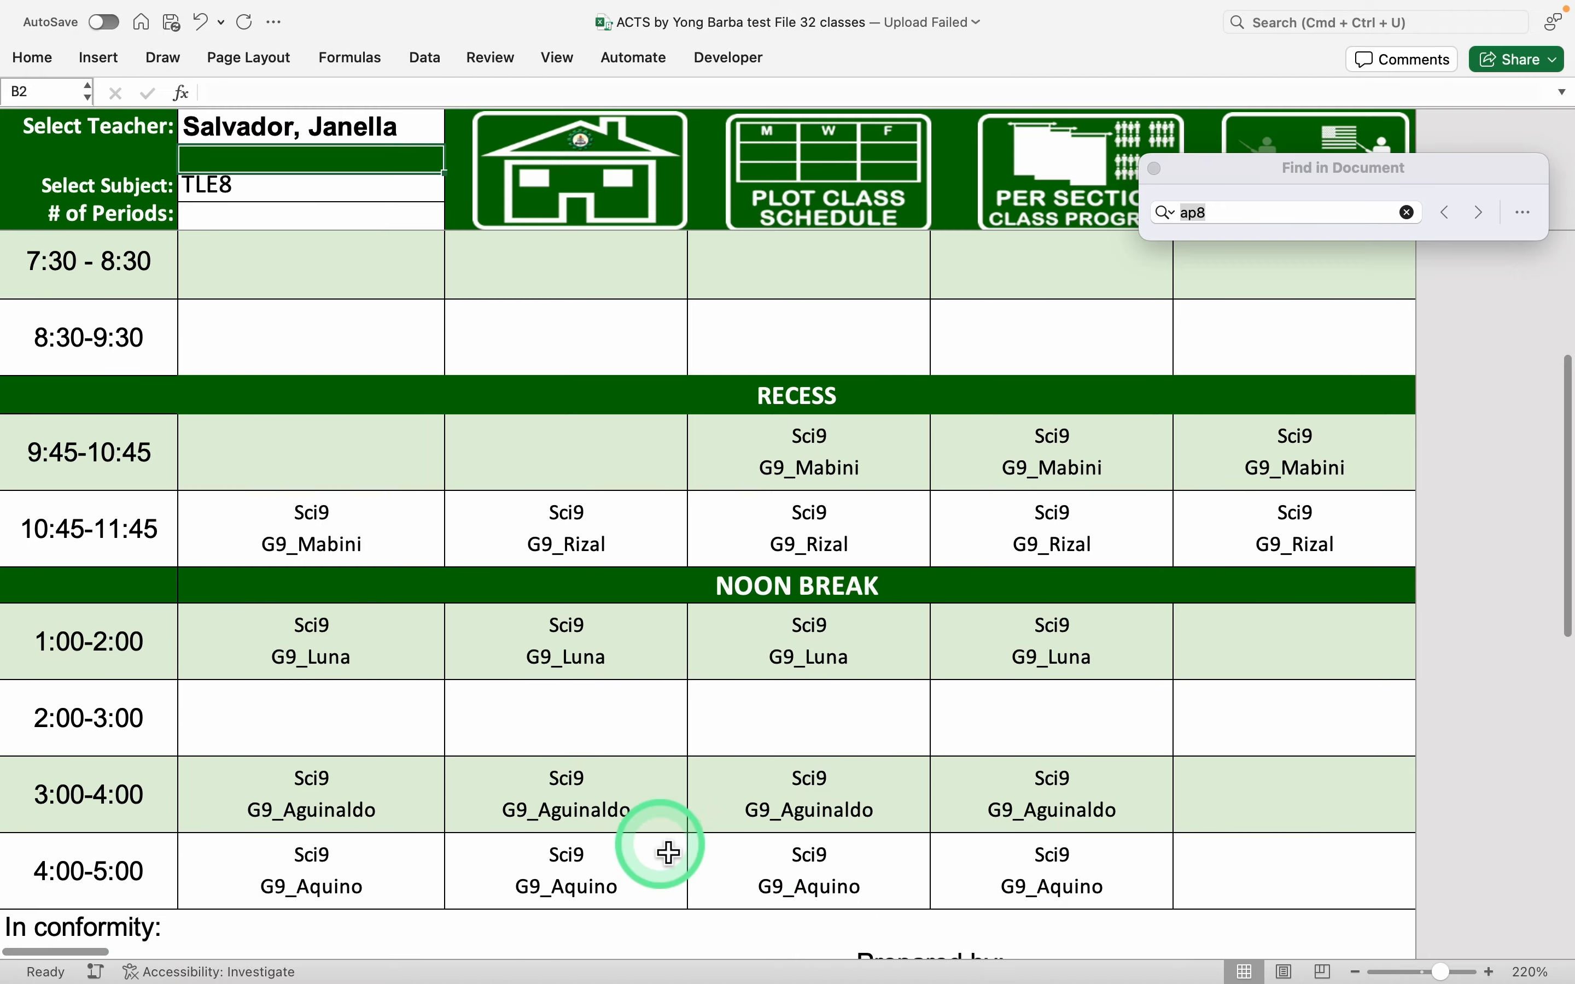
pyautogui.scroll(3, 669, 853)
pyautogui.scroll(3, 669, 853)
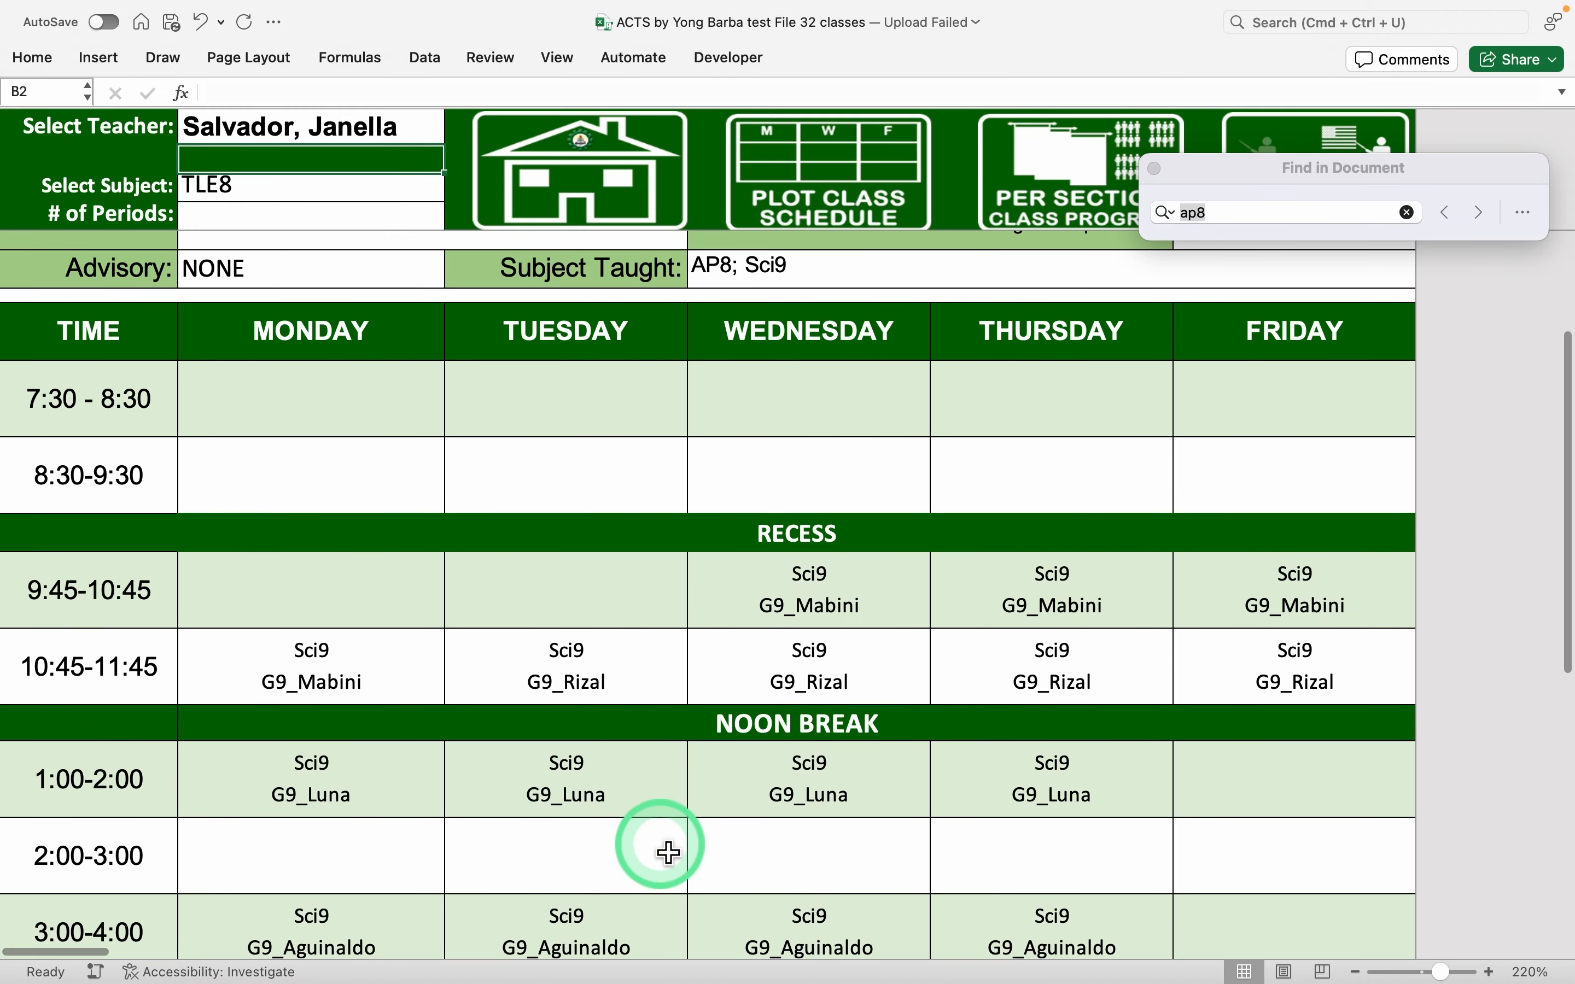
pyautogui.scroll(-5, 668, 853)
pyautogui.scroll(-1, 669, 853)
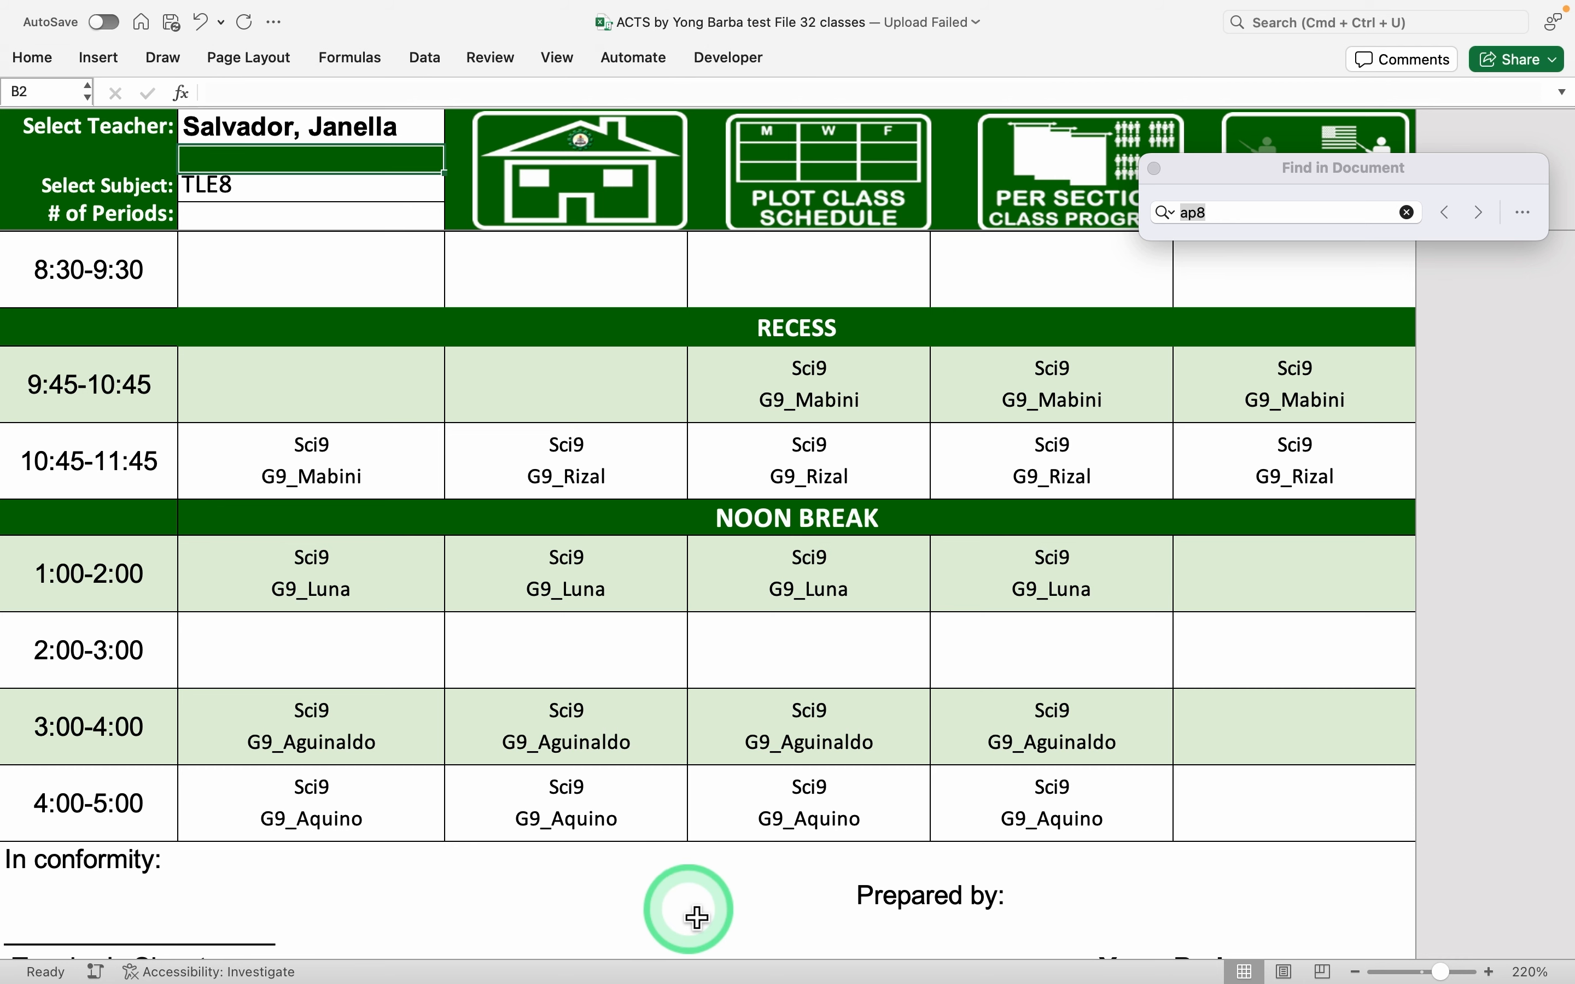
pyautogui.scroll(3, 657, 566)
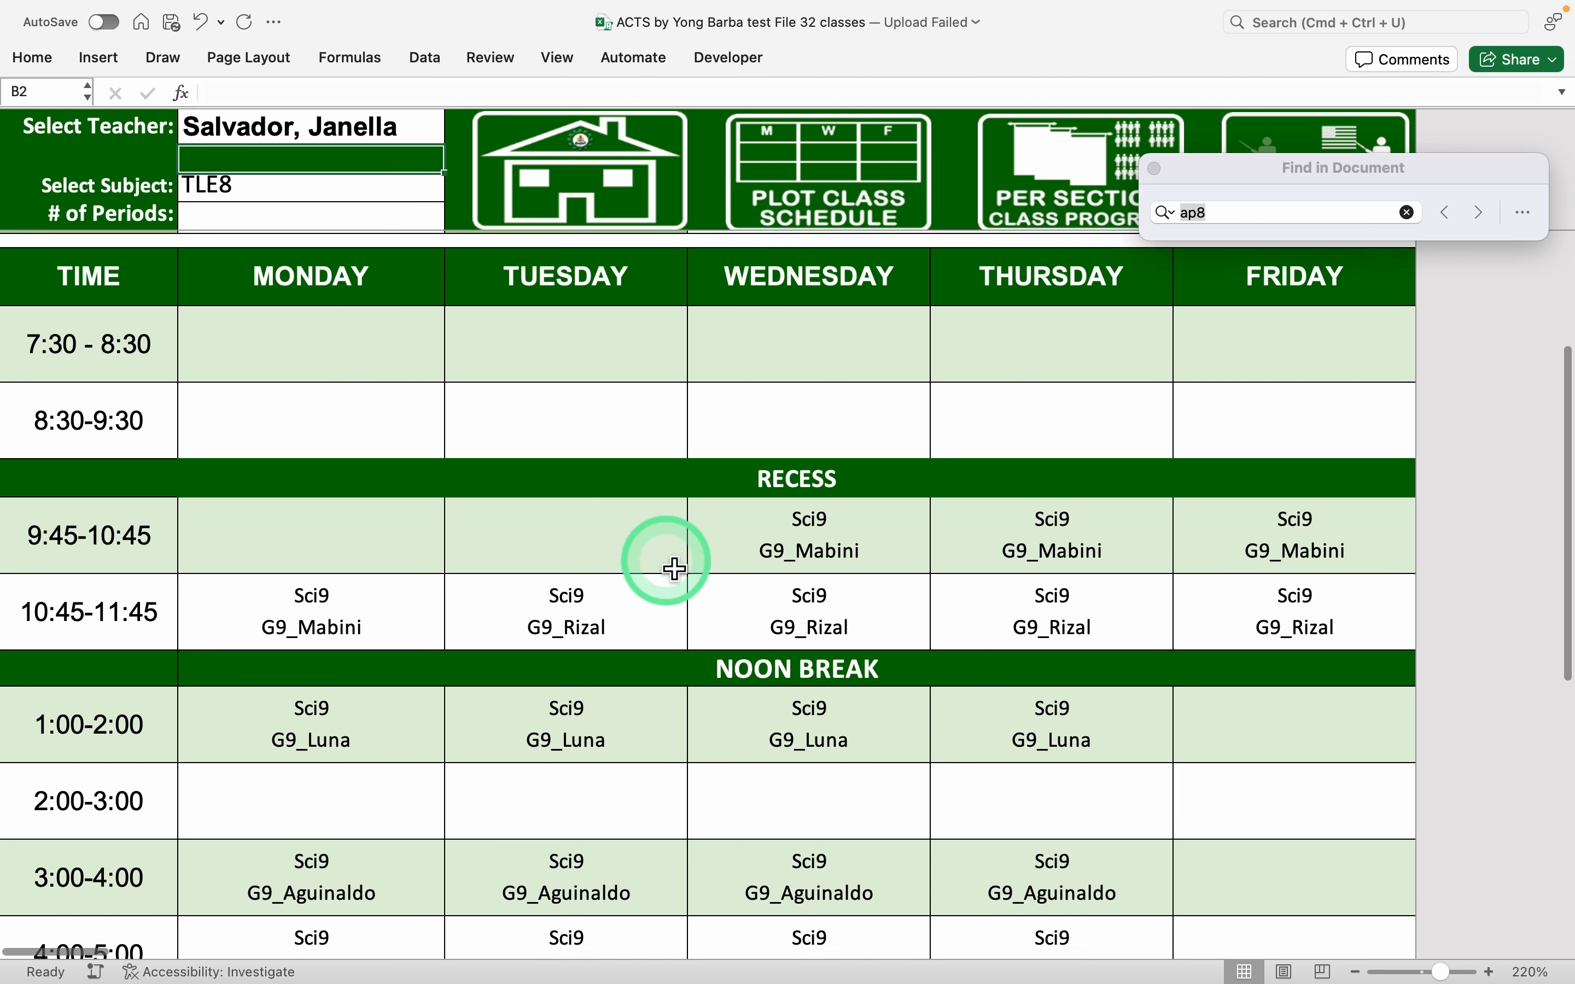
pyautogui.scroll(1, 670, 565)
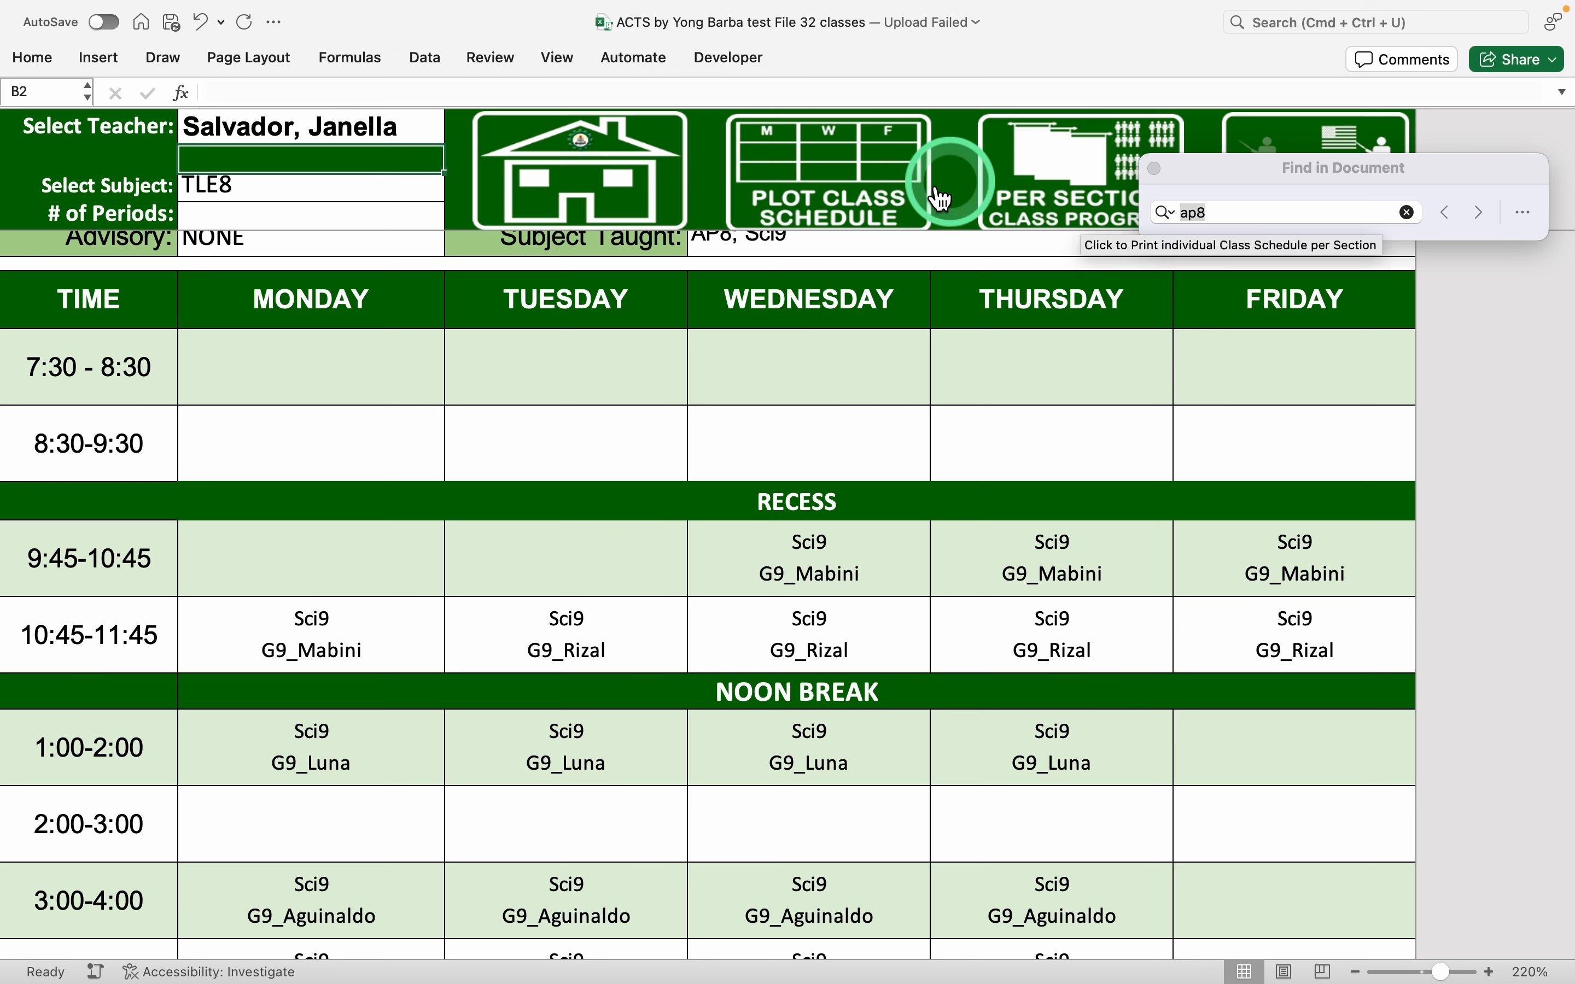
# In the class schedule plotting sheet, examine the G8_Daisy, G8_Iris and G8_Lily columns for slots that could take AP8
pyautogui.click(861, 202)
pyautogui.scroll(1, 1070, 635)
pyautogui.scroll(-1, 1071, 639)
pyautogui.scroll(3, 1072, 640)
pyautogui.scroll(5, 1072, 640)
pyautogui.hscroll(1, 1072, 640)
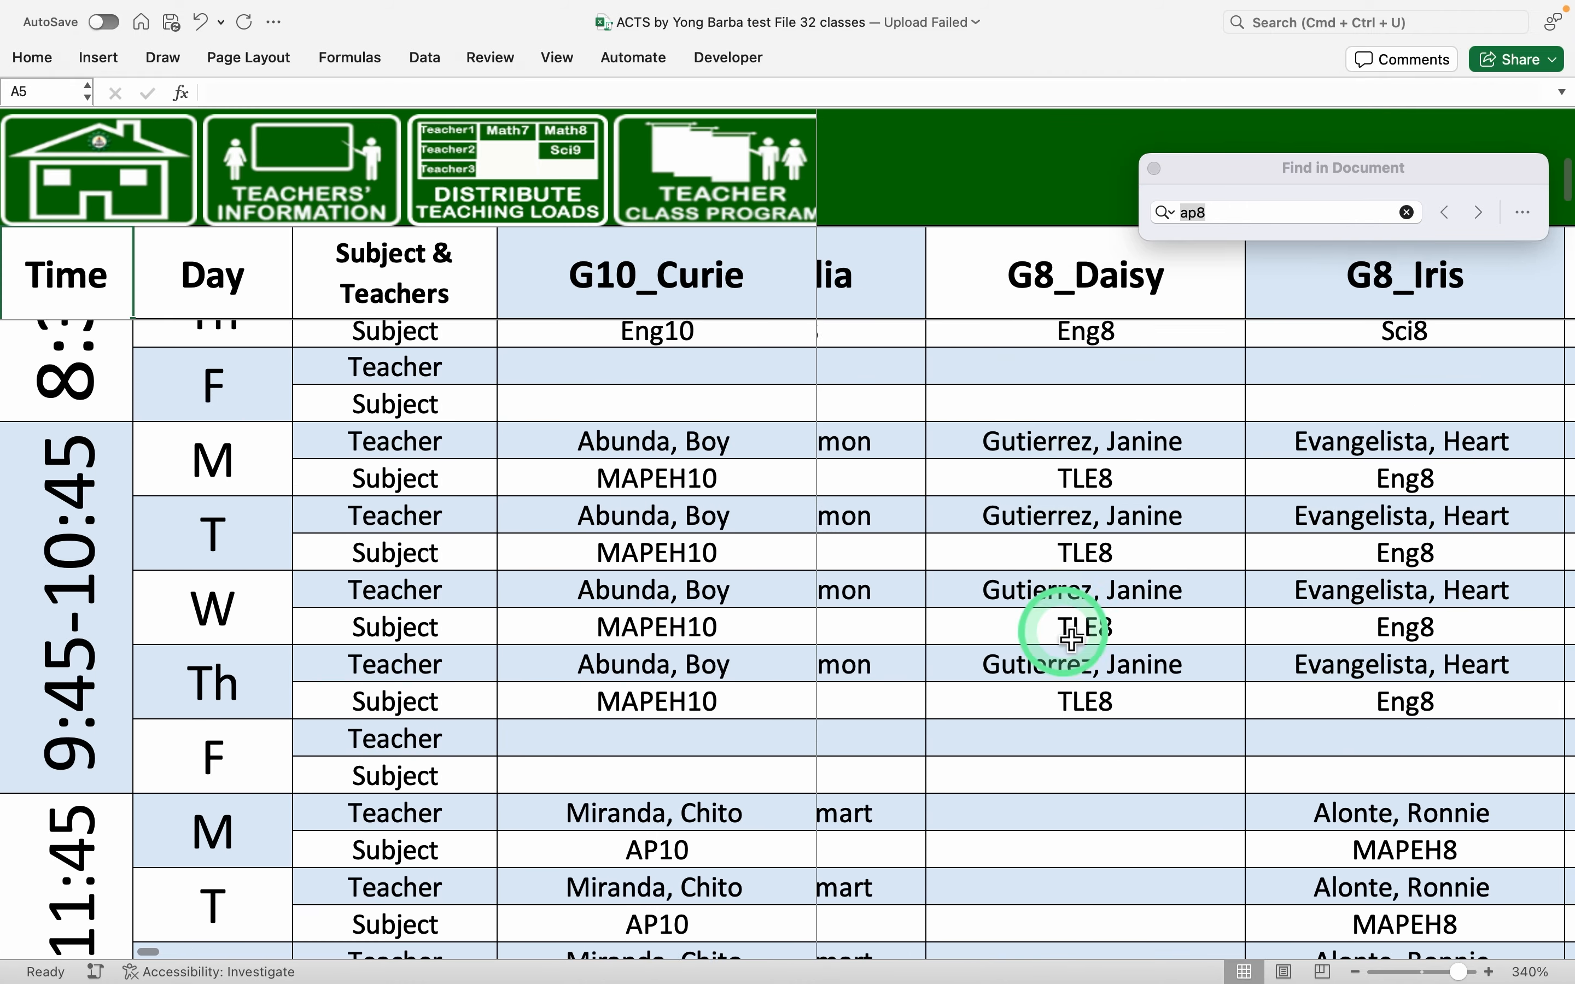
pyautogui.scroll(1, 1072, 640)
pyautogui.hscroll(1, 1071, 640)
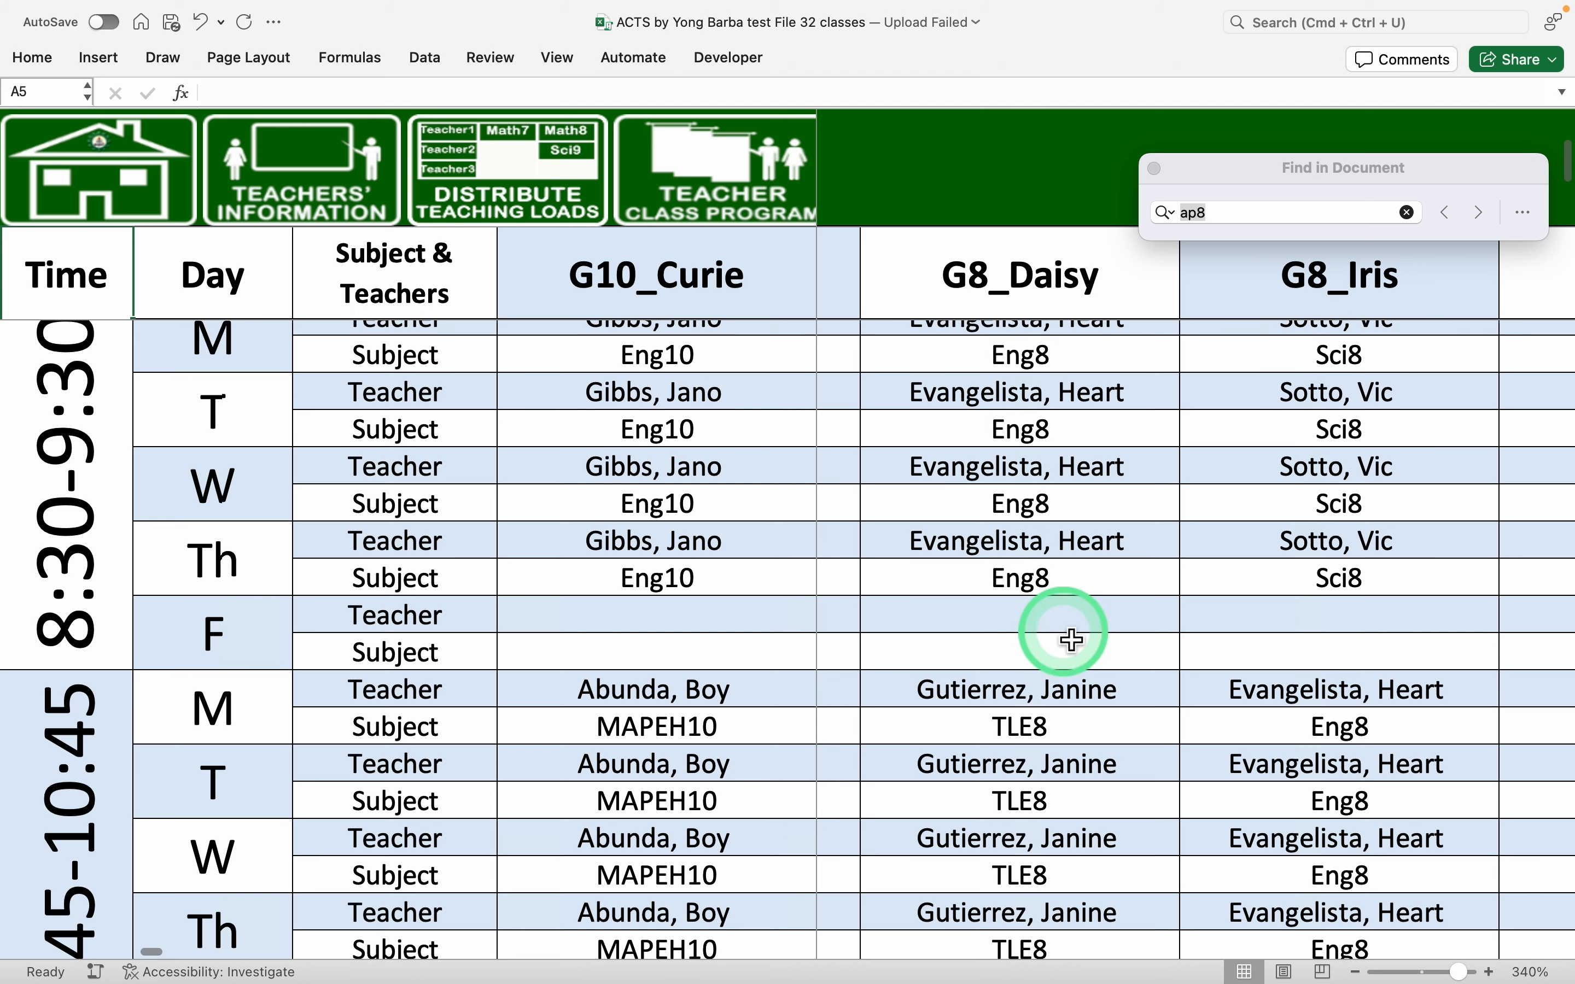
pyautogui.scroll(1, 1072, 640)
pyautogui.hscroll(2, 1072, 640)
pyautogui.scroll(-10, 1072, 639)
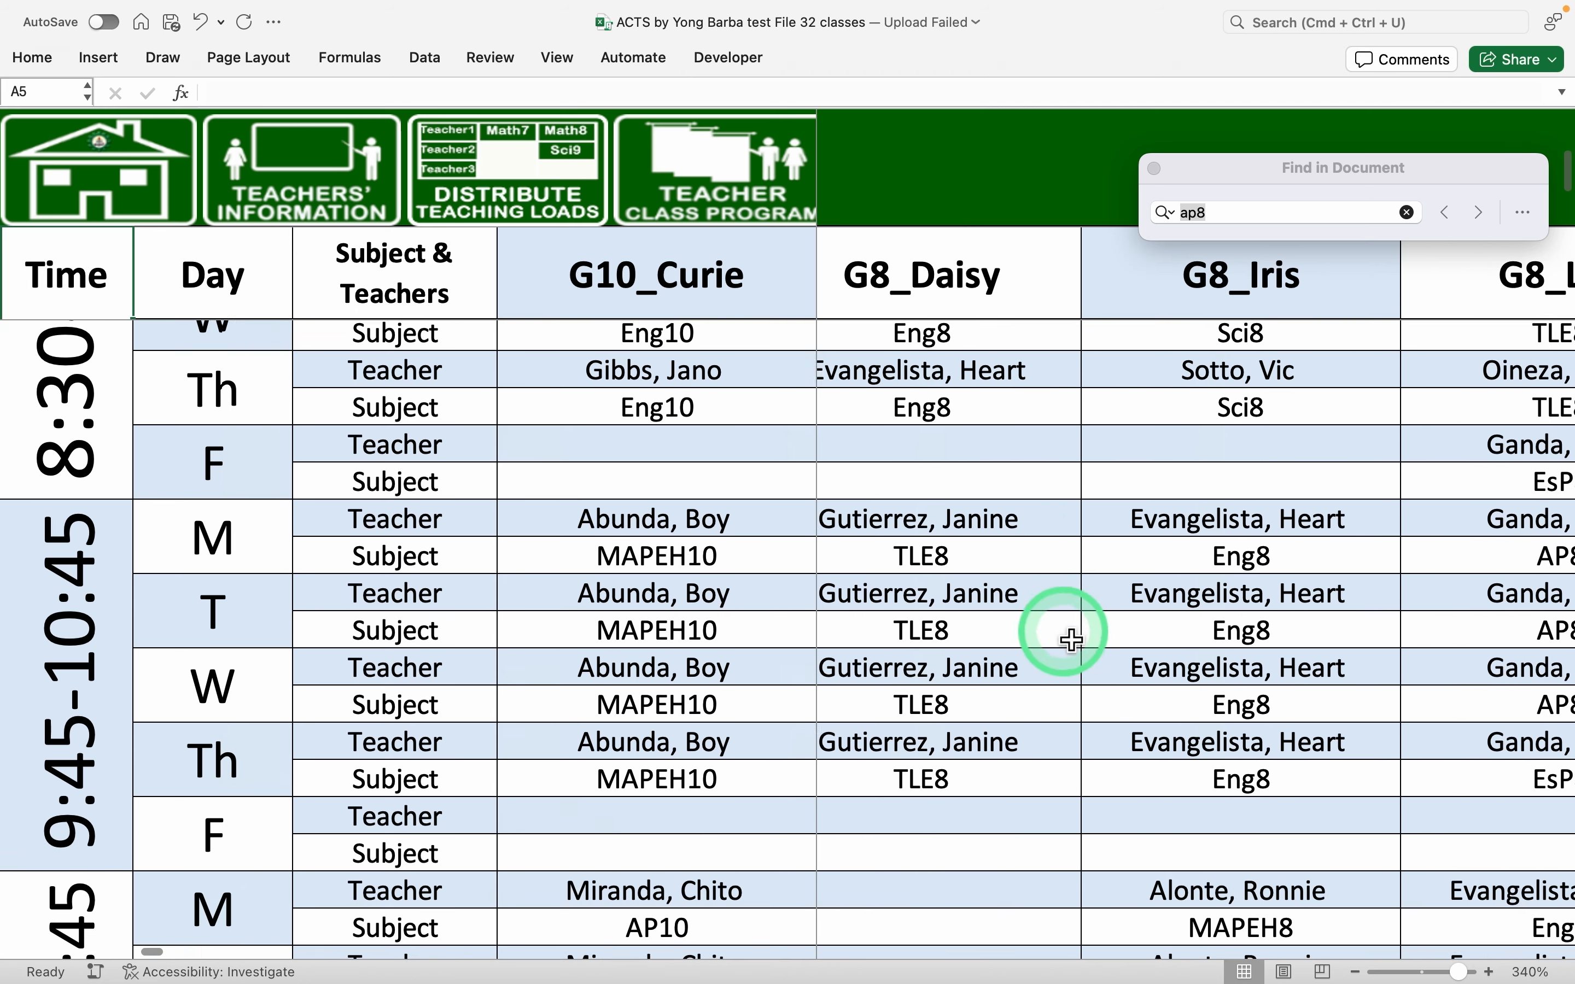
pyautogui.hscroll(2, 1073, 640)
pyautogui.scroll(-3, 1072, 640)
pyautogui.hscroll(1, 1072, 640)
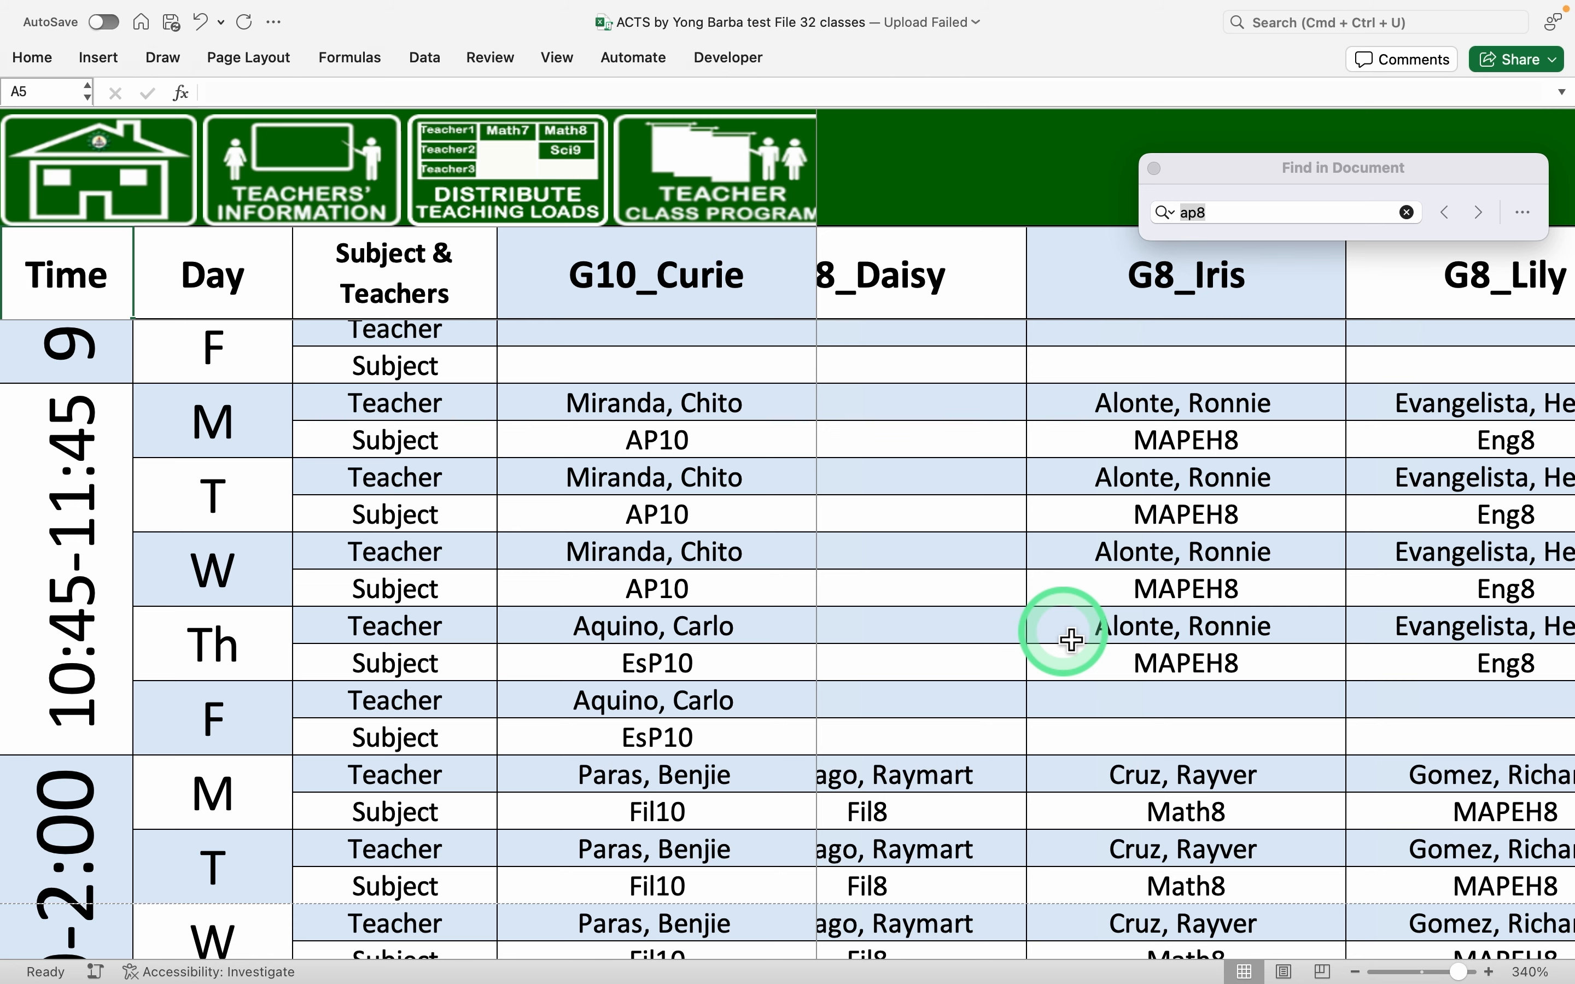
pyautogui.scroll(3, 1071, 640)
pyautogui.hscroll(1, 1061, 632)
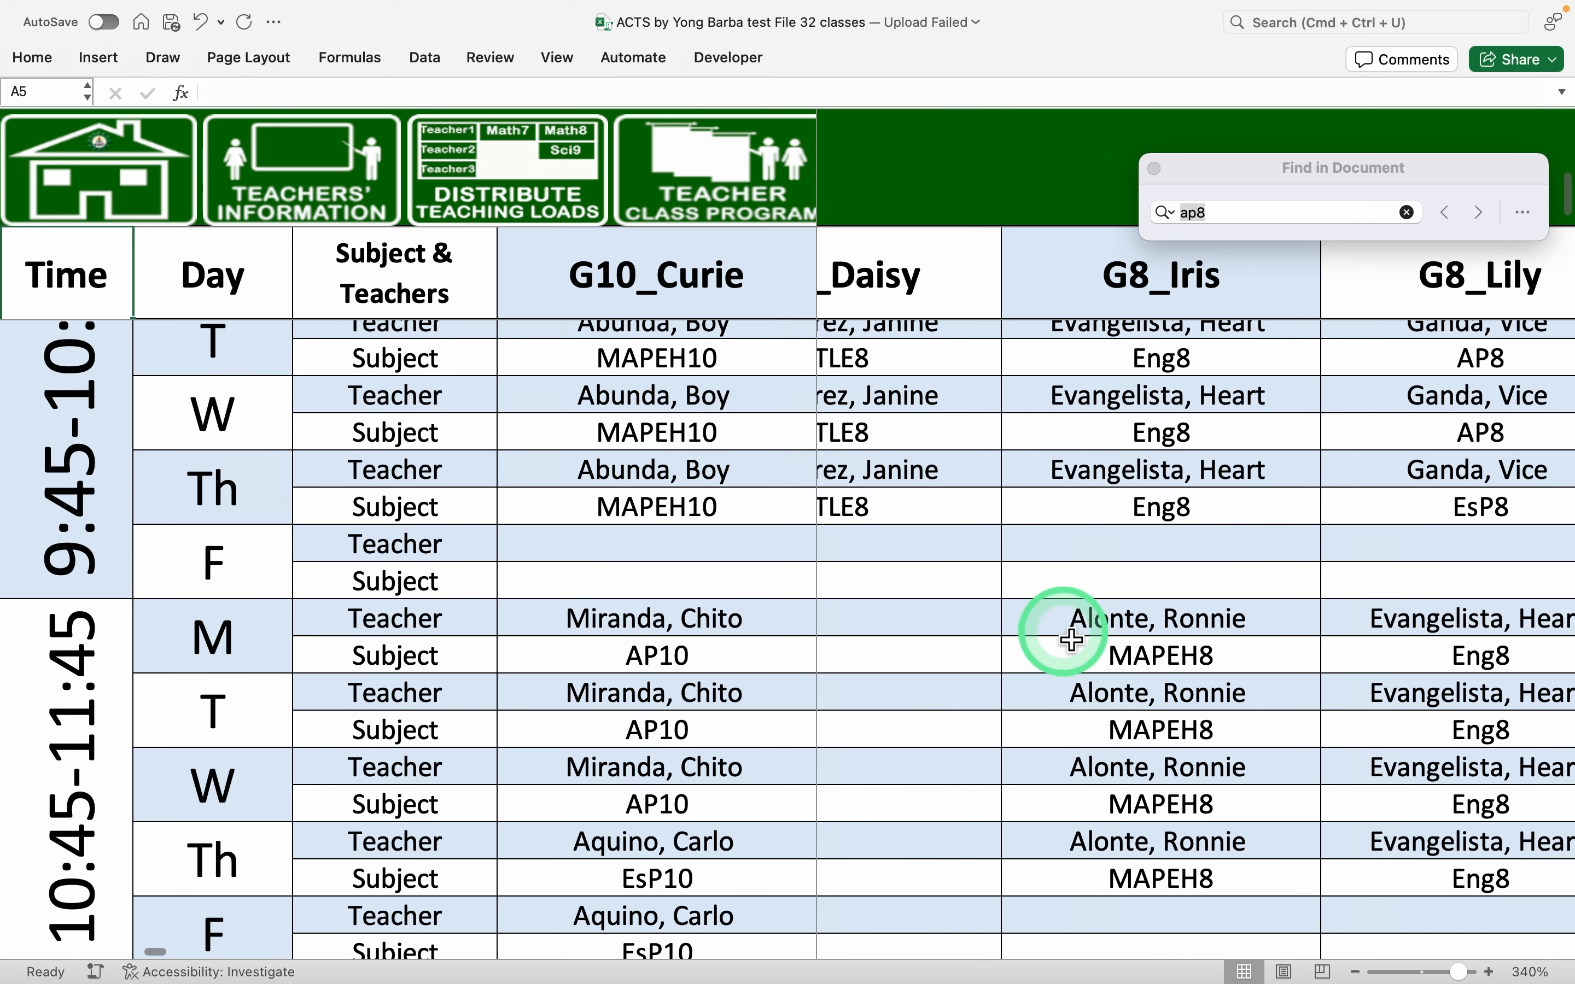
# Recheck the AP8 teacher's class program for vacant morning and afternoon periods
pyautogui.click(722, 165)
pyautogui.scroll(-3, 879, 615)
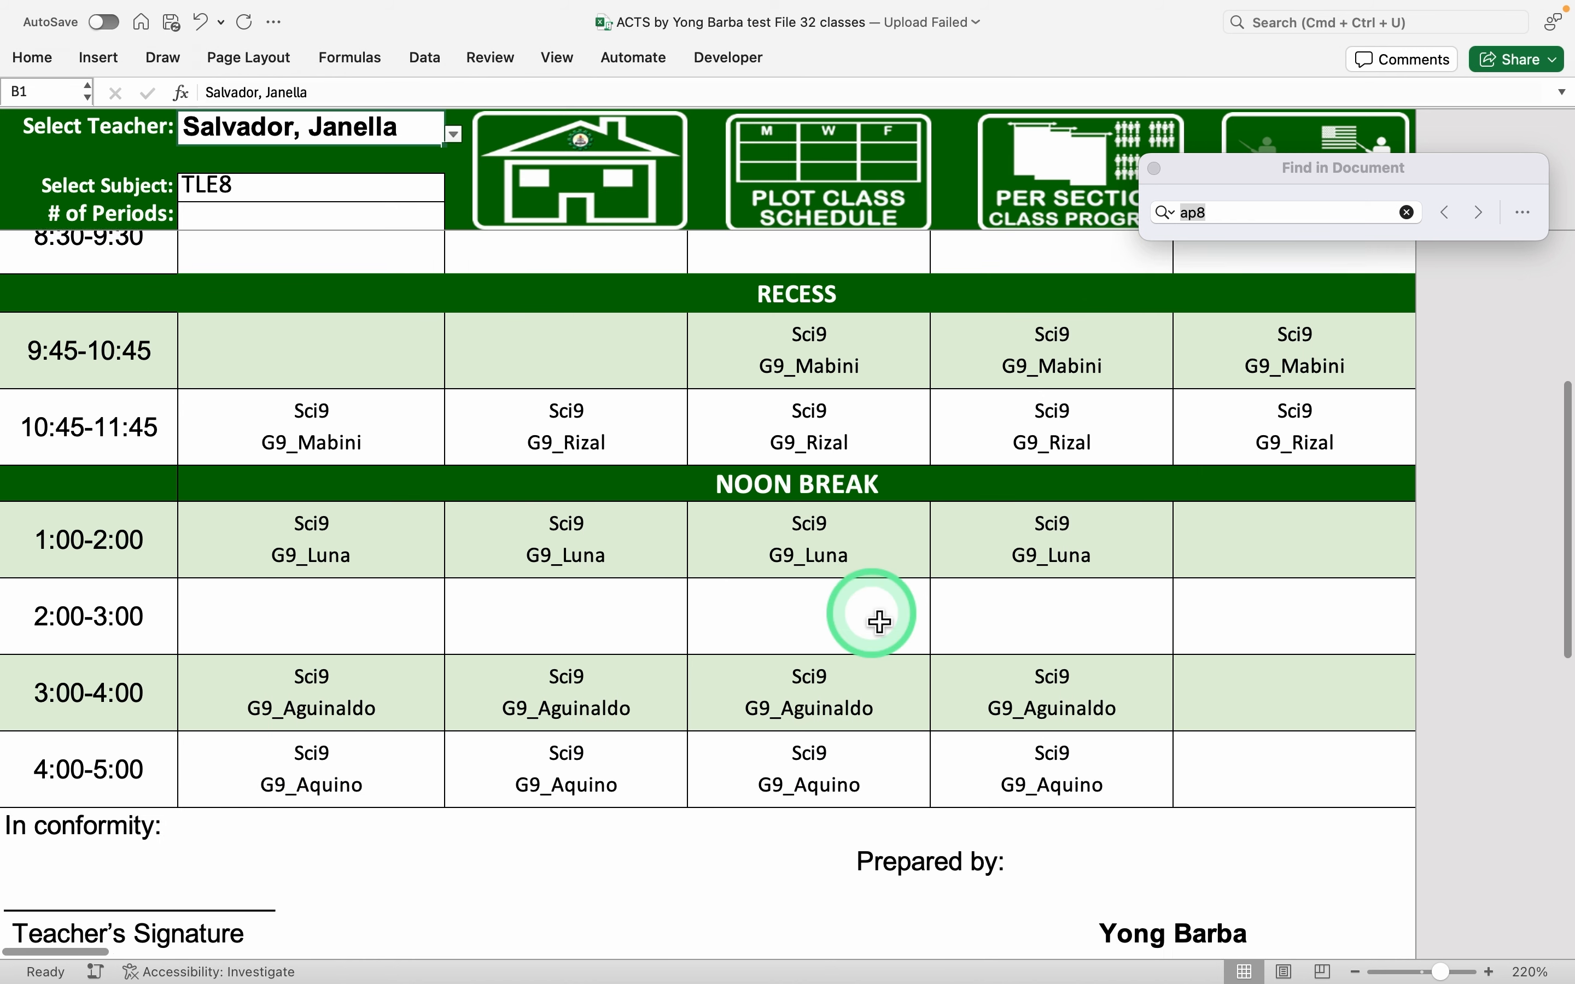
pyautogui.scroll(2, 879, 618)
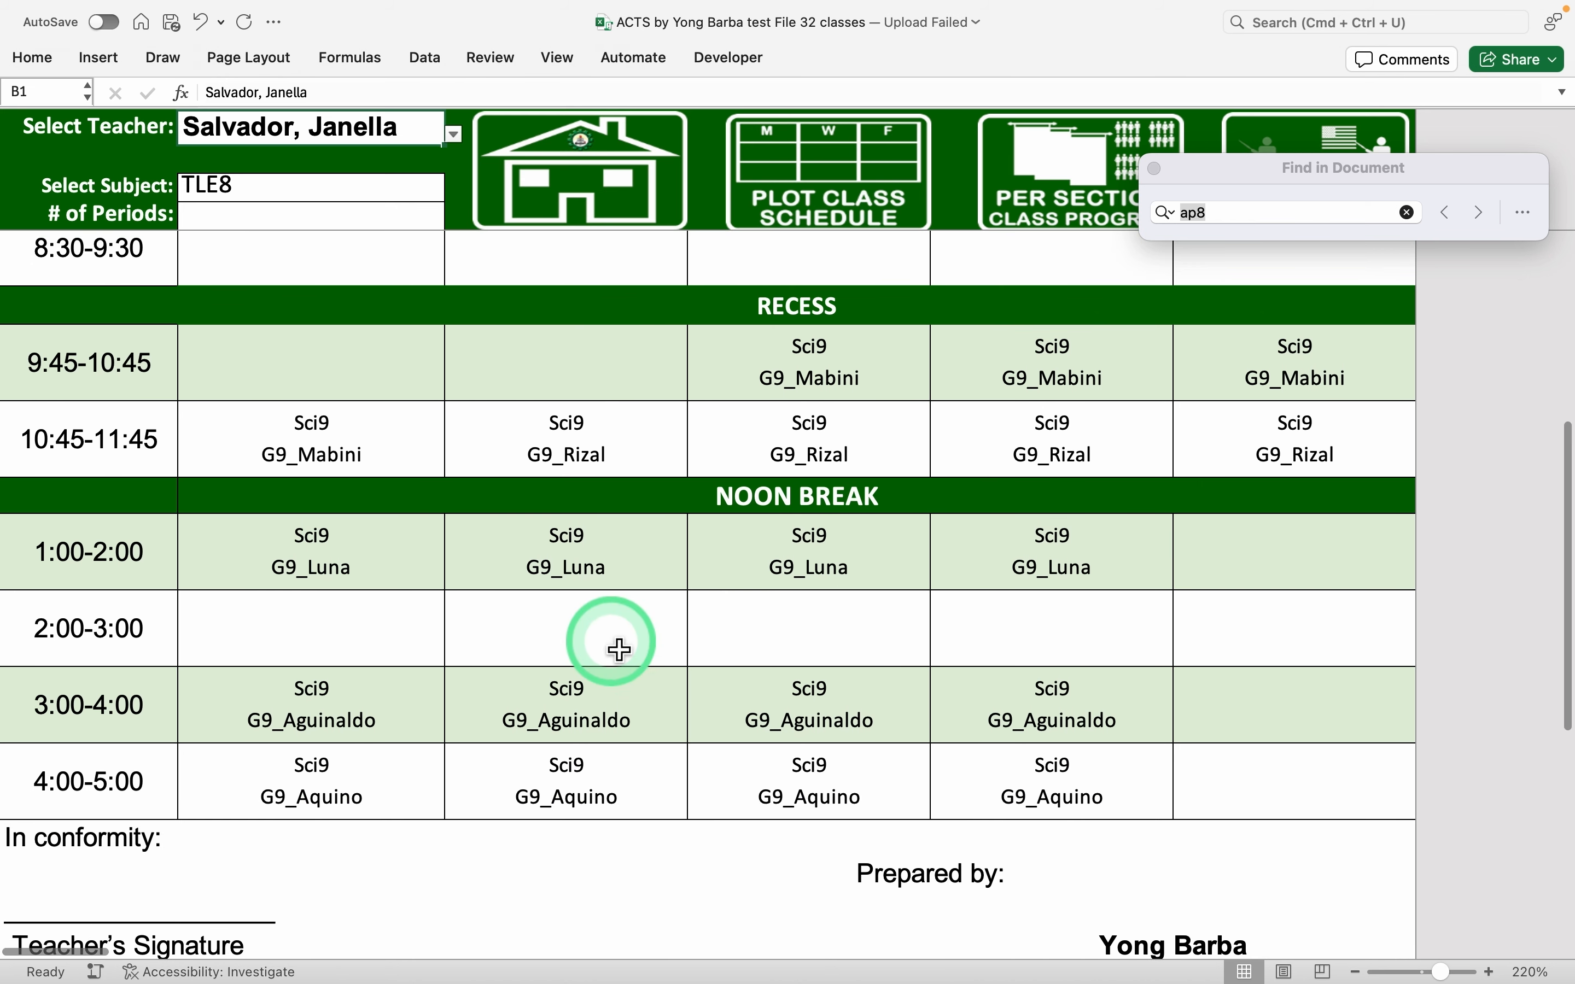
pyautogui.scroll(5, 618, 649)
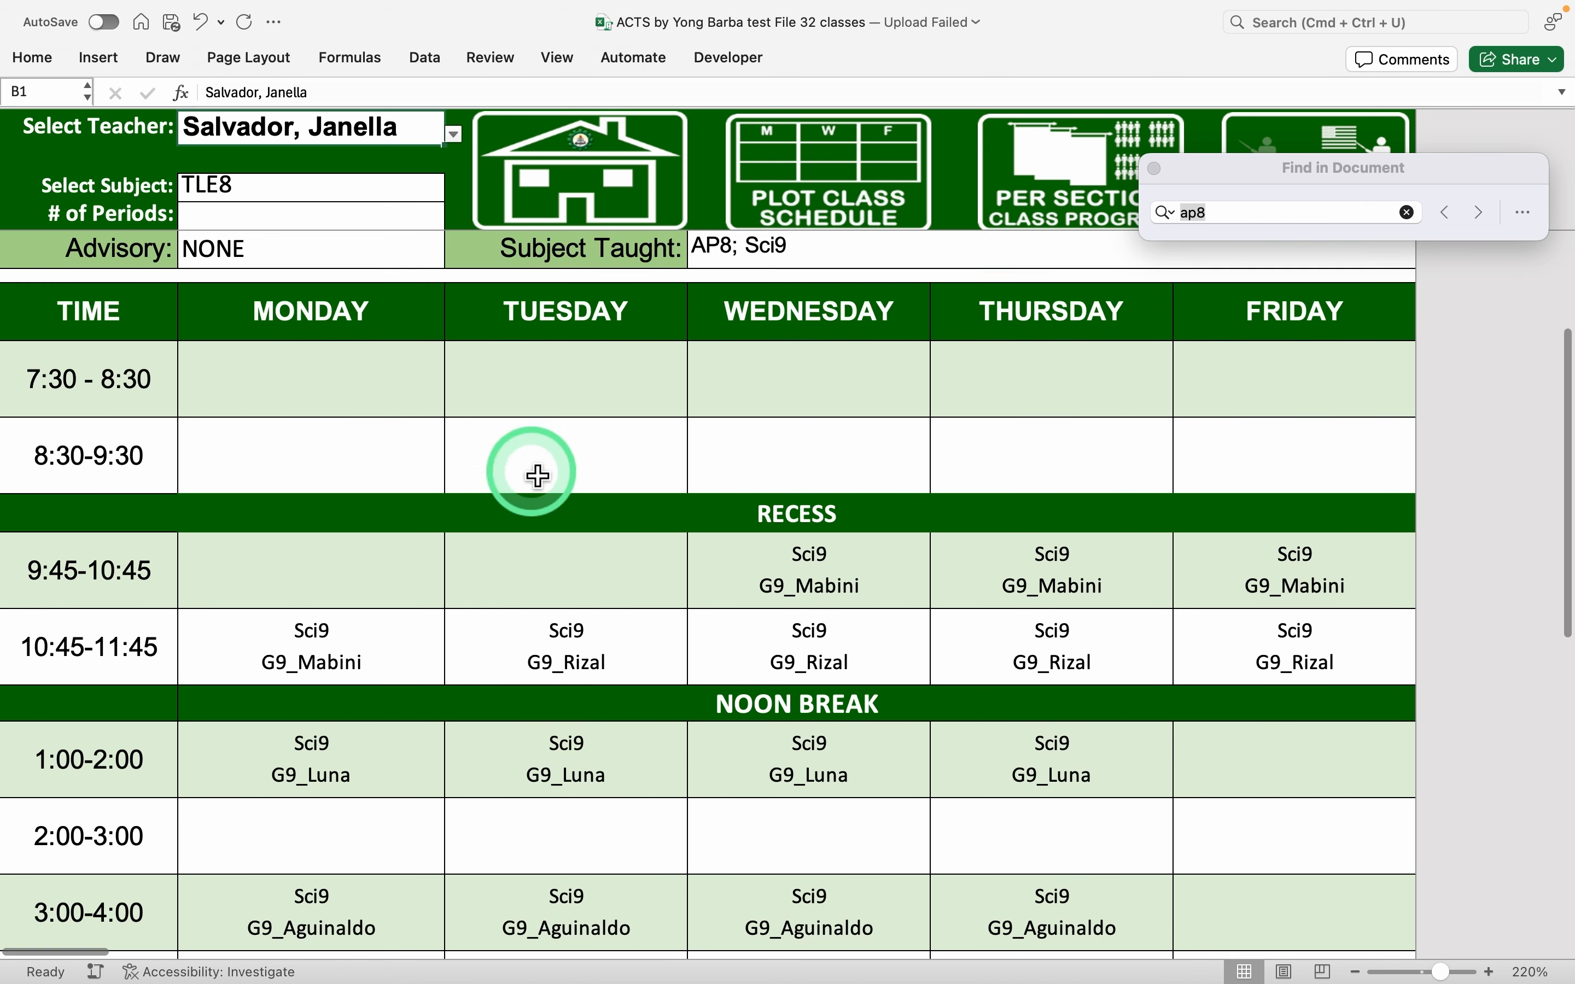
# In the class schedule plotting sheet, examine the G8_Daisy and G8_Iris columns for entries that could move to free AP8 slots
pyautogui.click(859, 192)
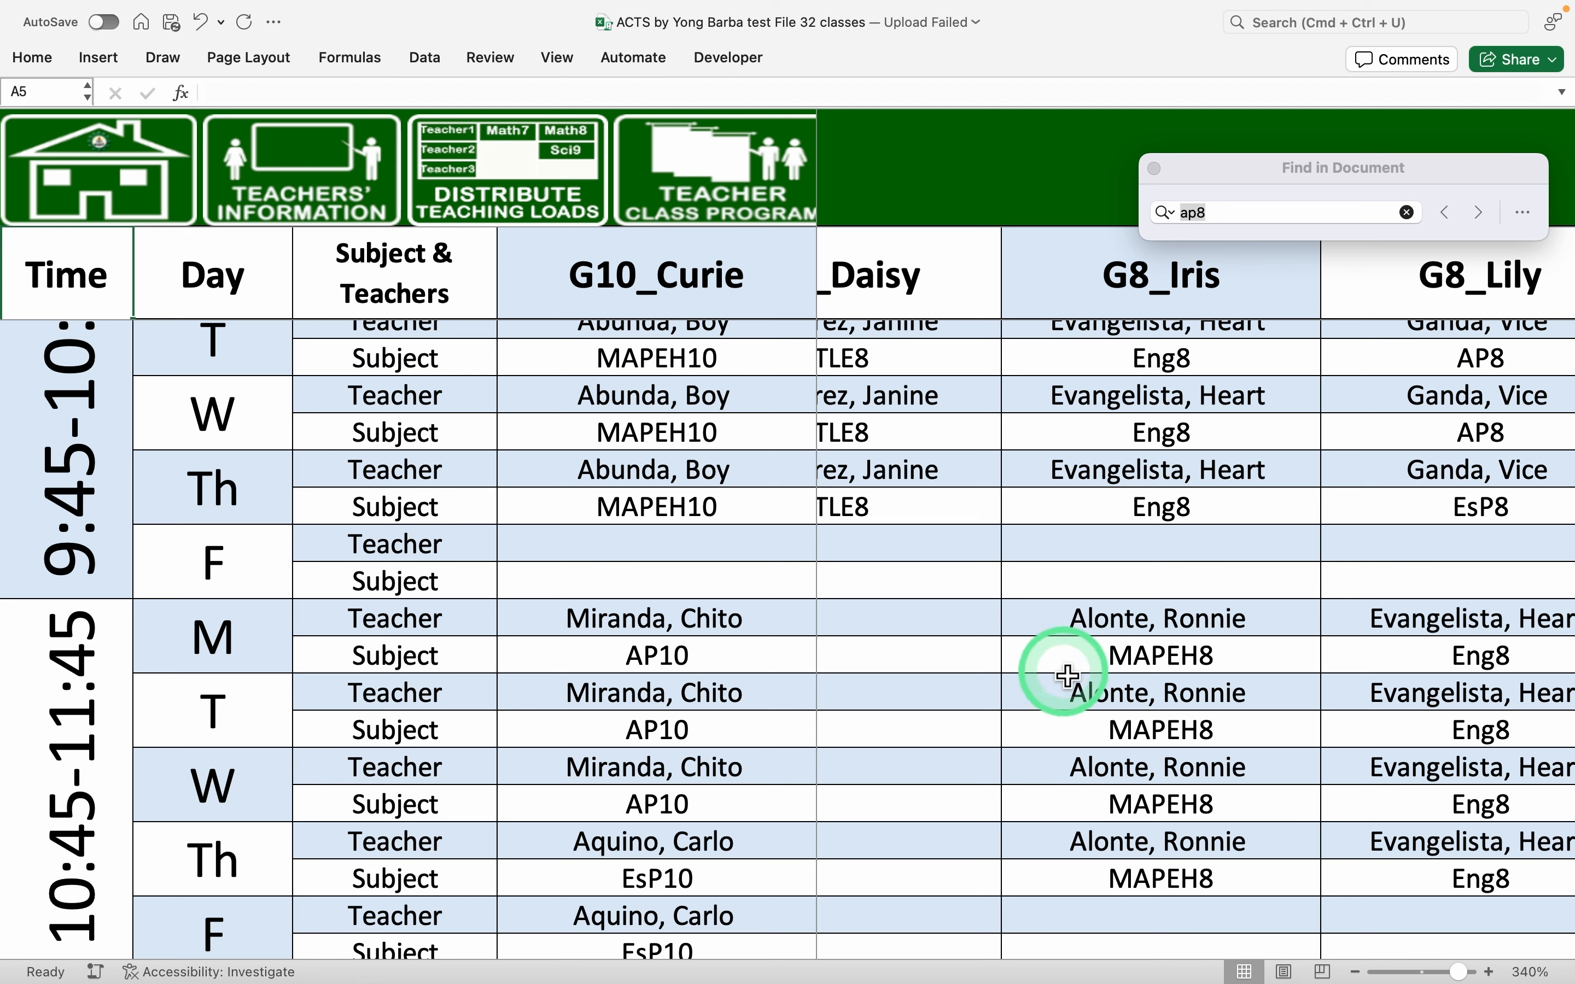
pyautogui.scroll(5, 1075, 683)
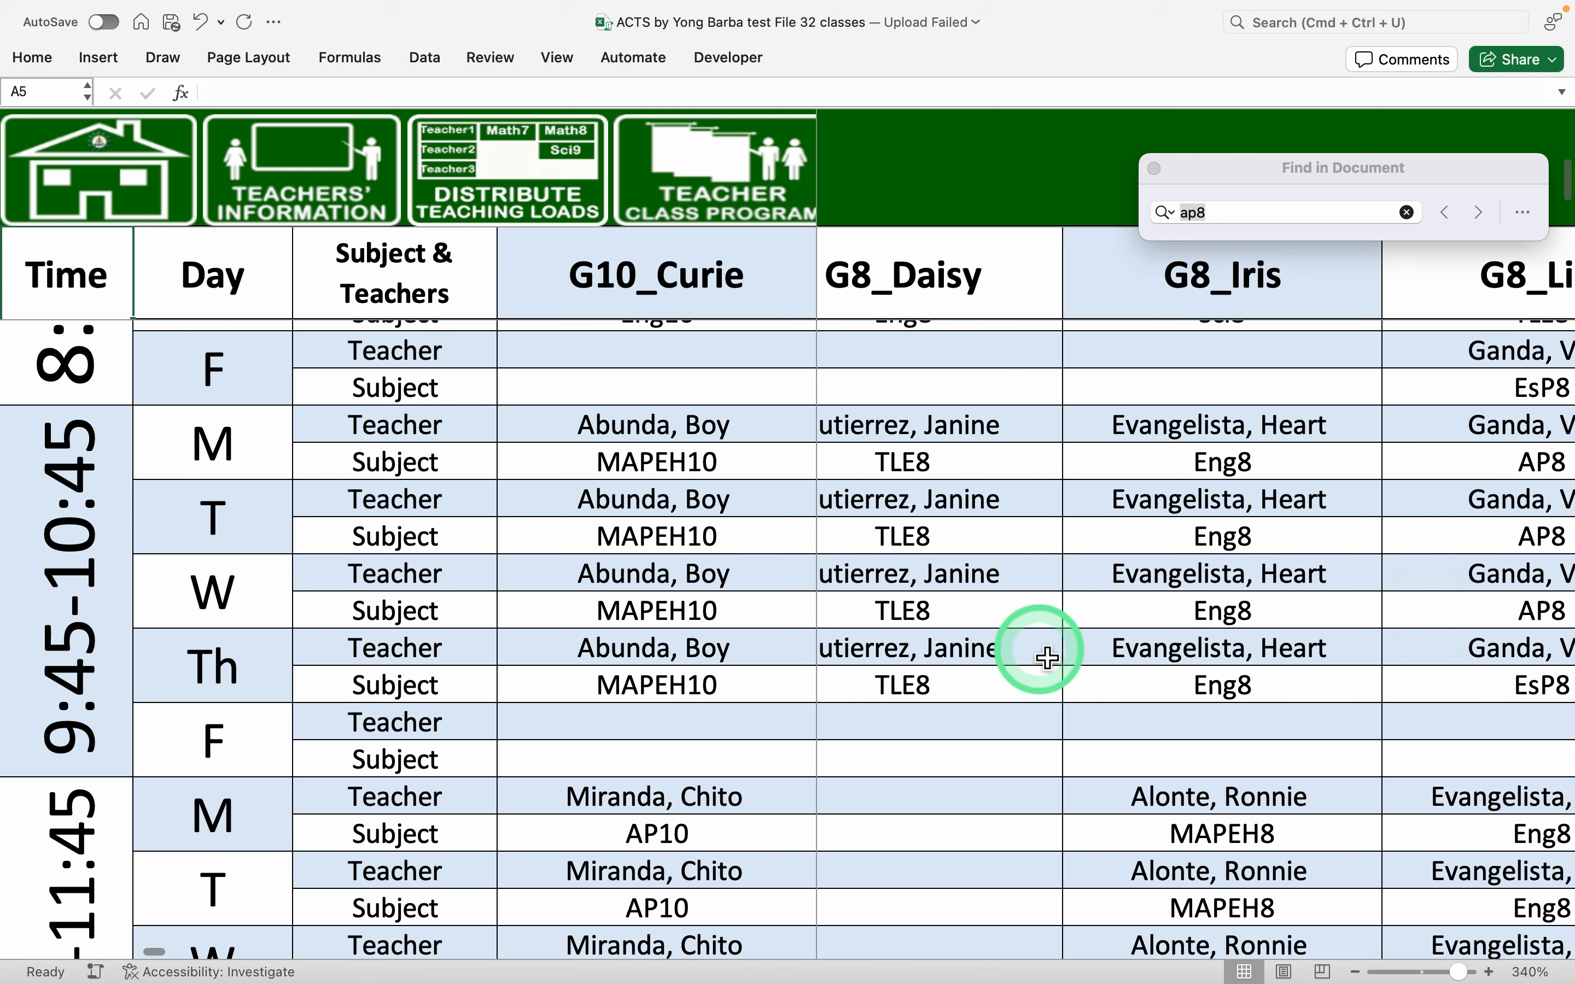
pyautogui.scroll(6, 1047, 657)
pyautogui.hscroll(-2, 1047, 657)
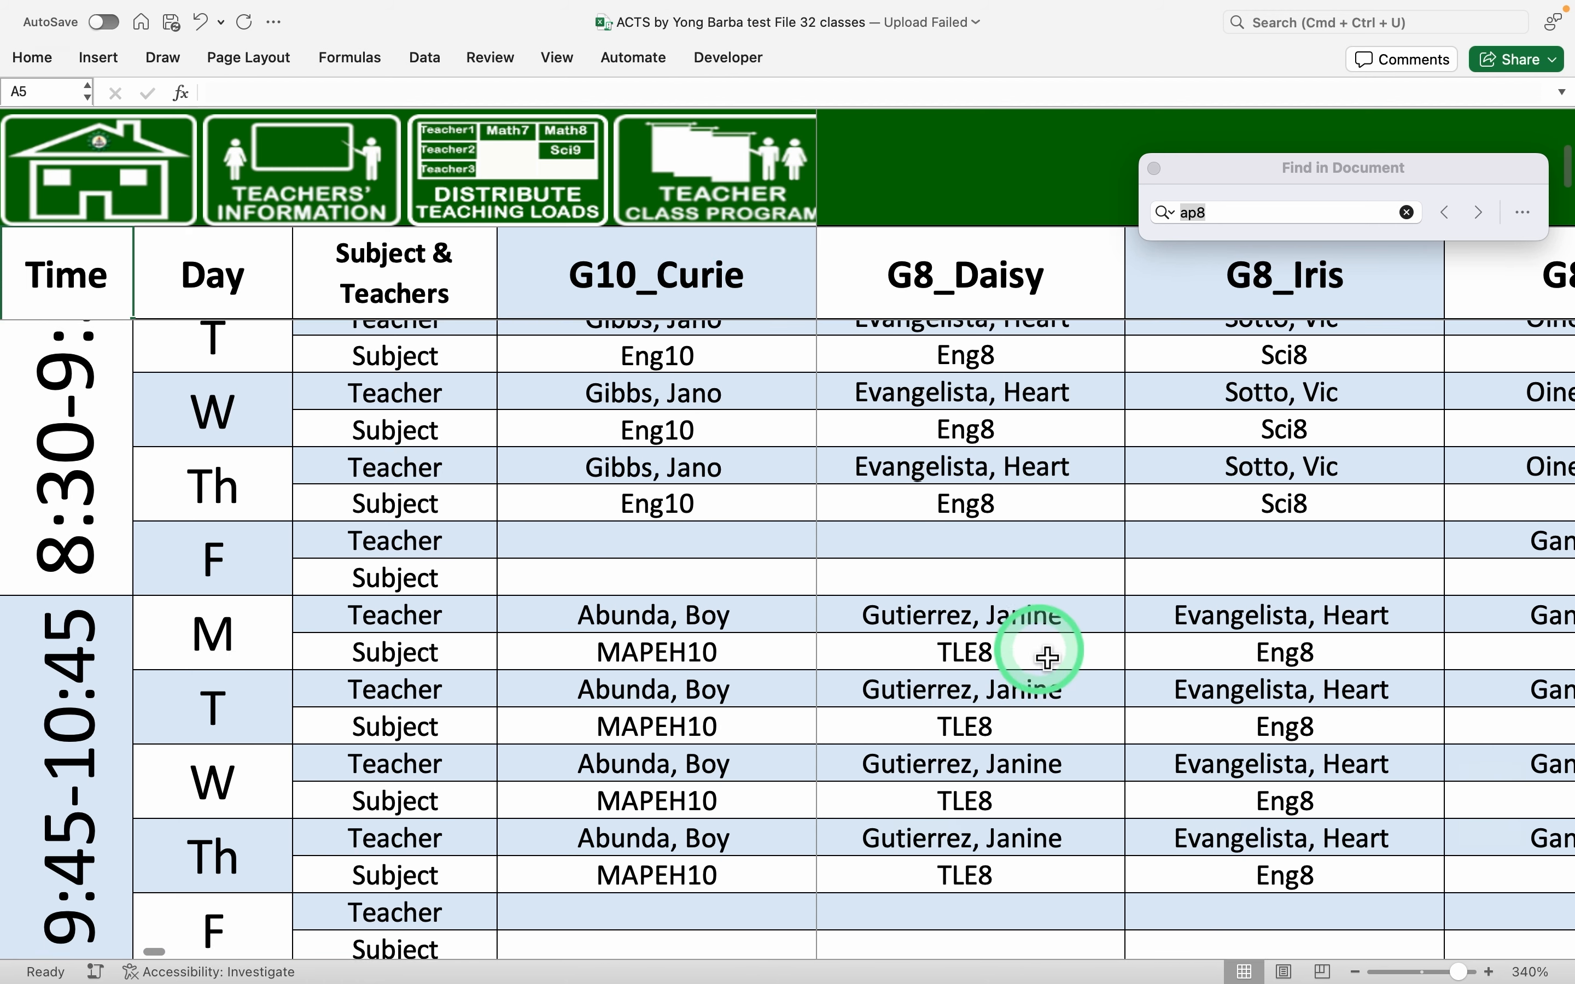
pyautogui.scroll(-10, 1047, 657)
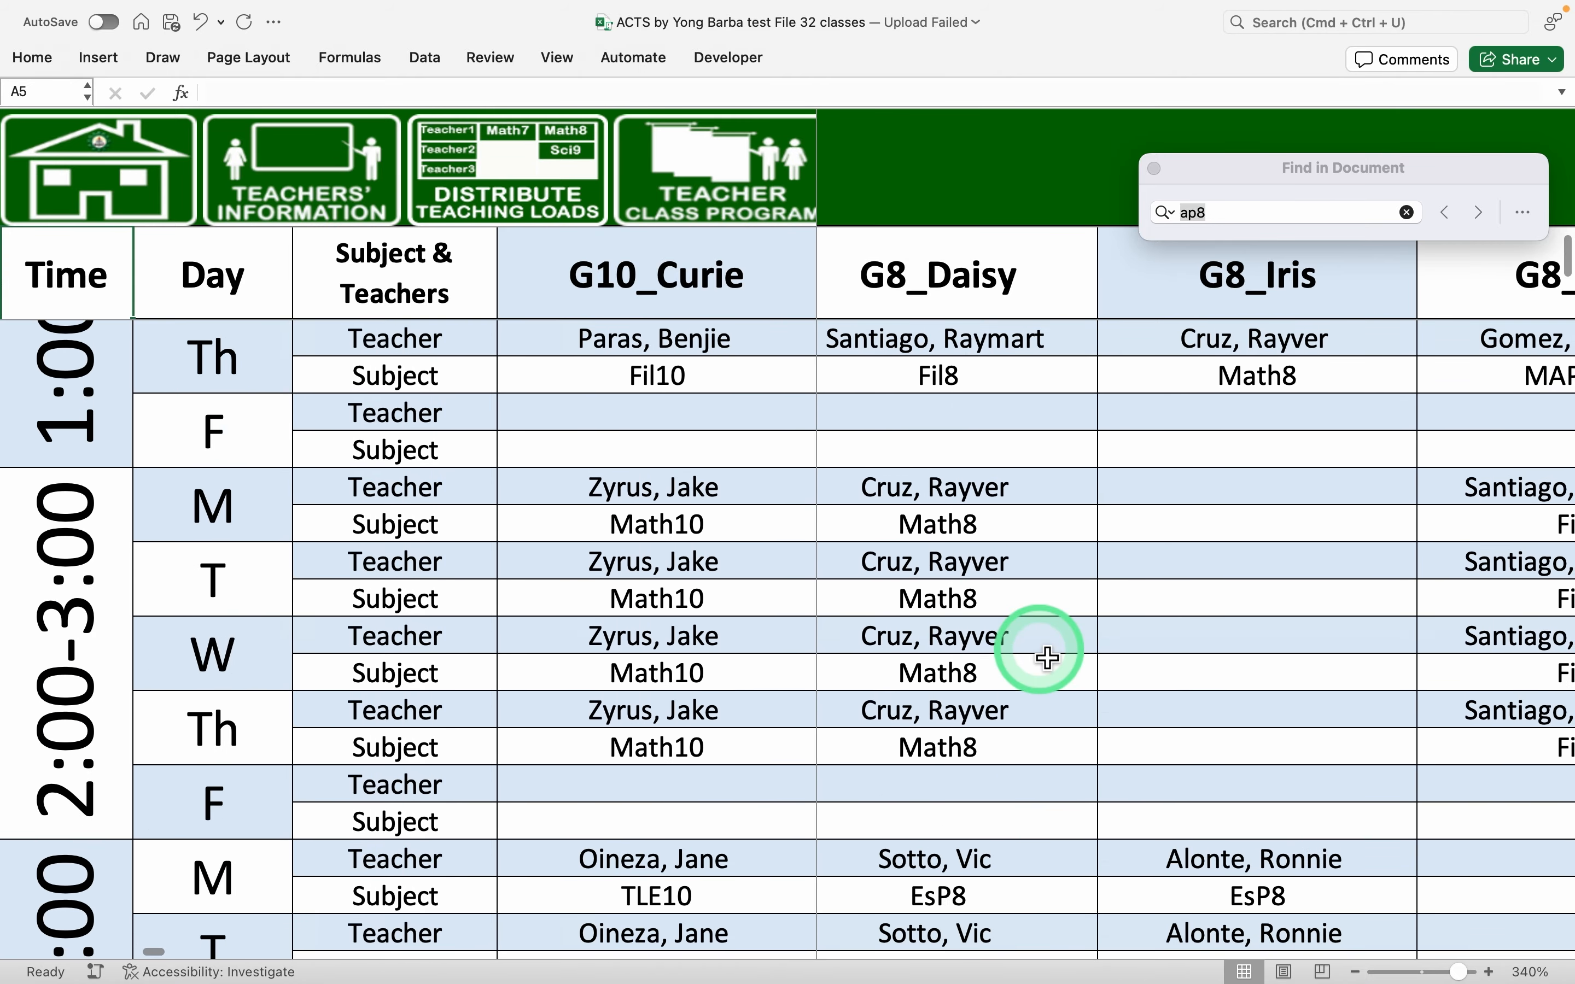
pyautogui.scroll(-7, 974, 528)
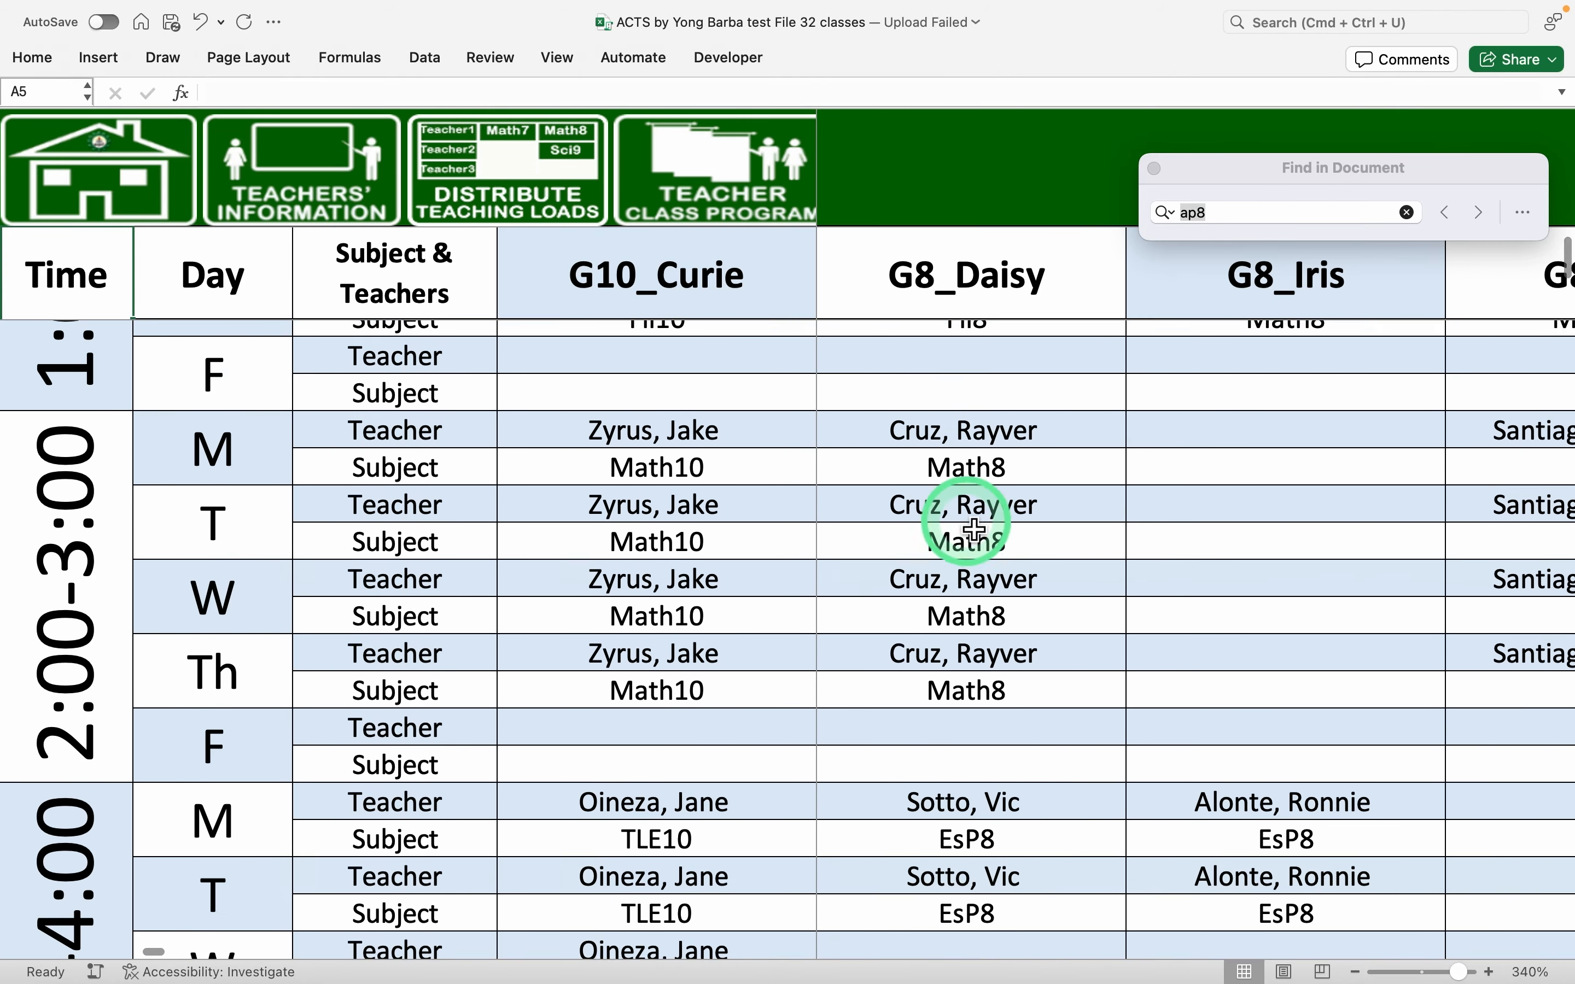
pyautogui.scroll(-3, 974, 529)
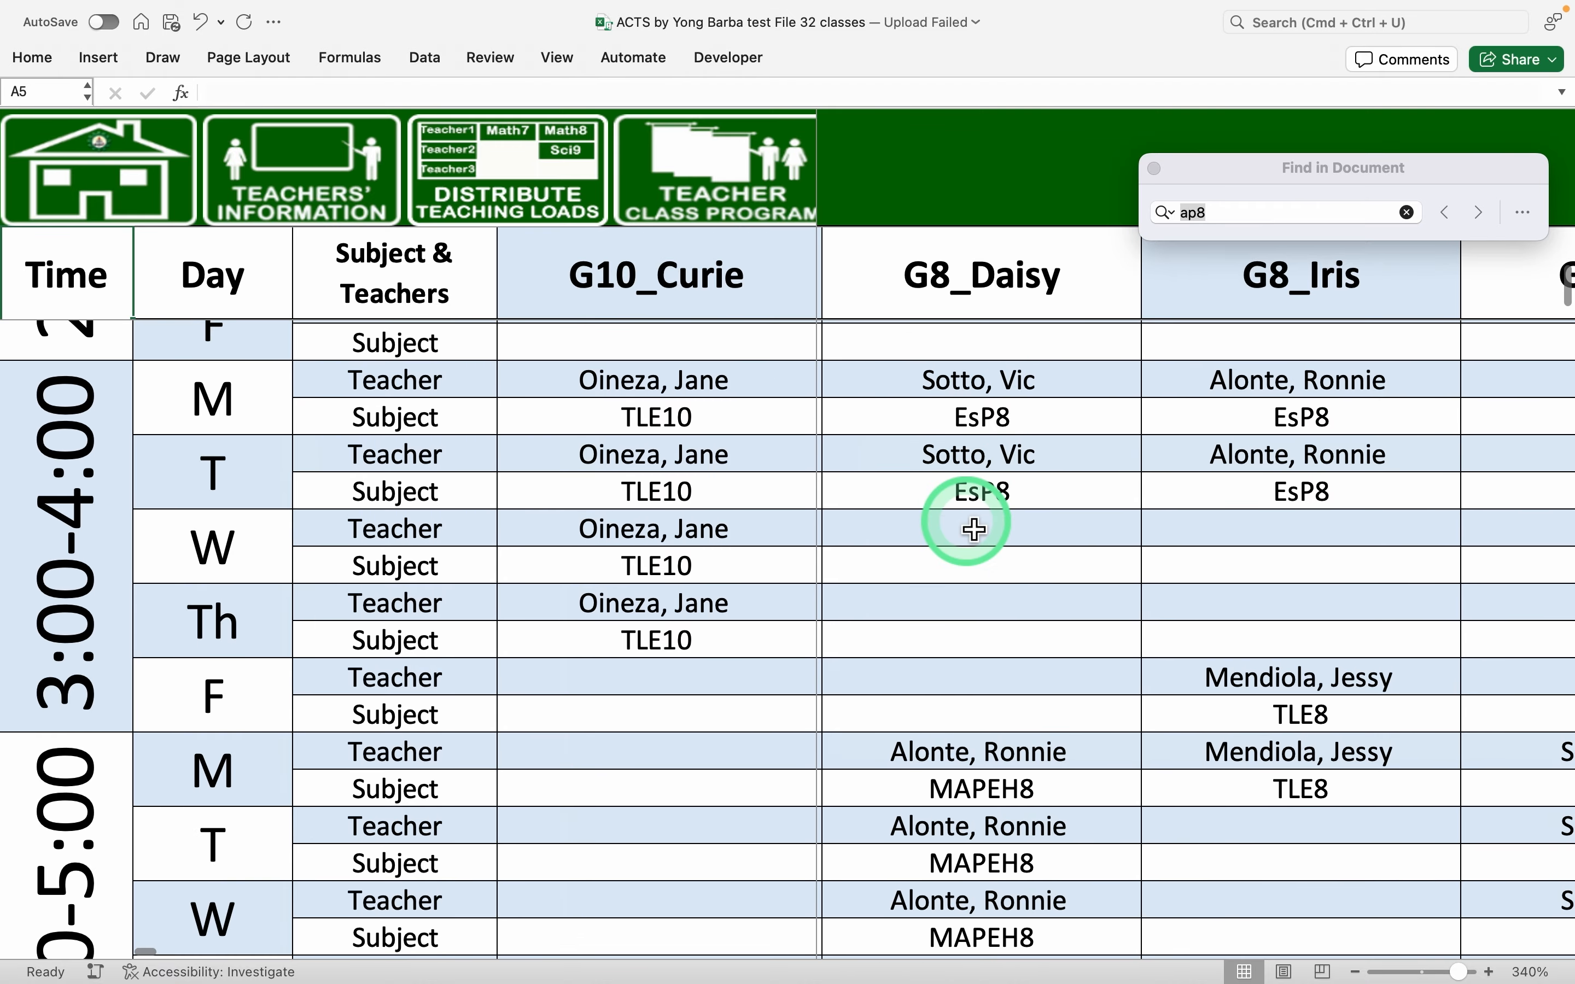
pyautogui.scroll(8, 974, 528)
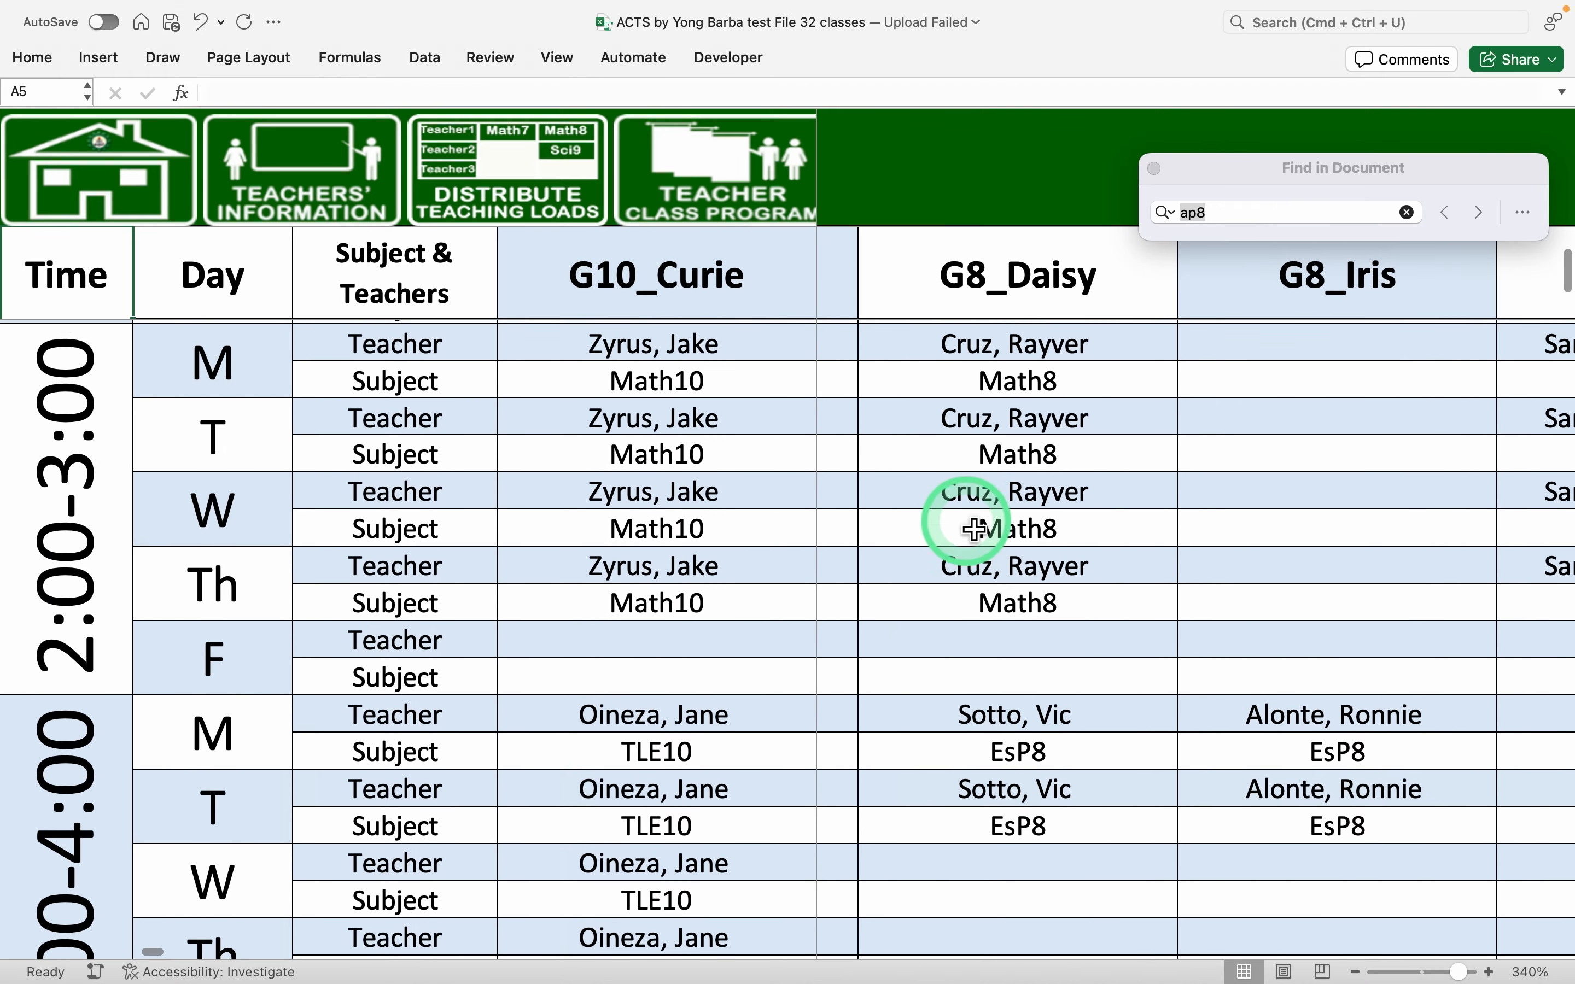
pyautogui.scroll(-2, 974, 529)
pyautogui.scroll(7, 974, 529)
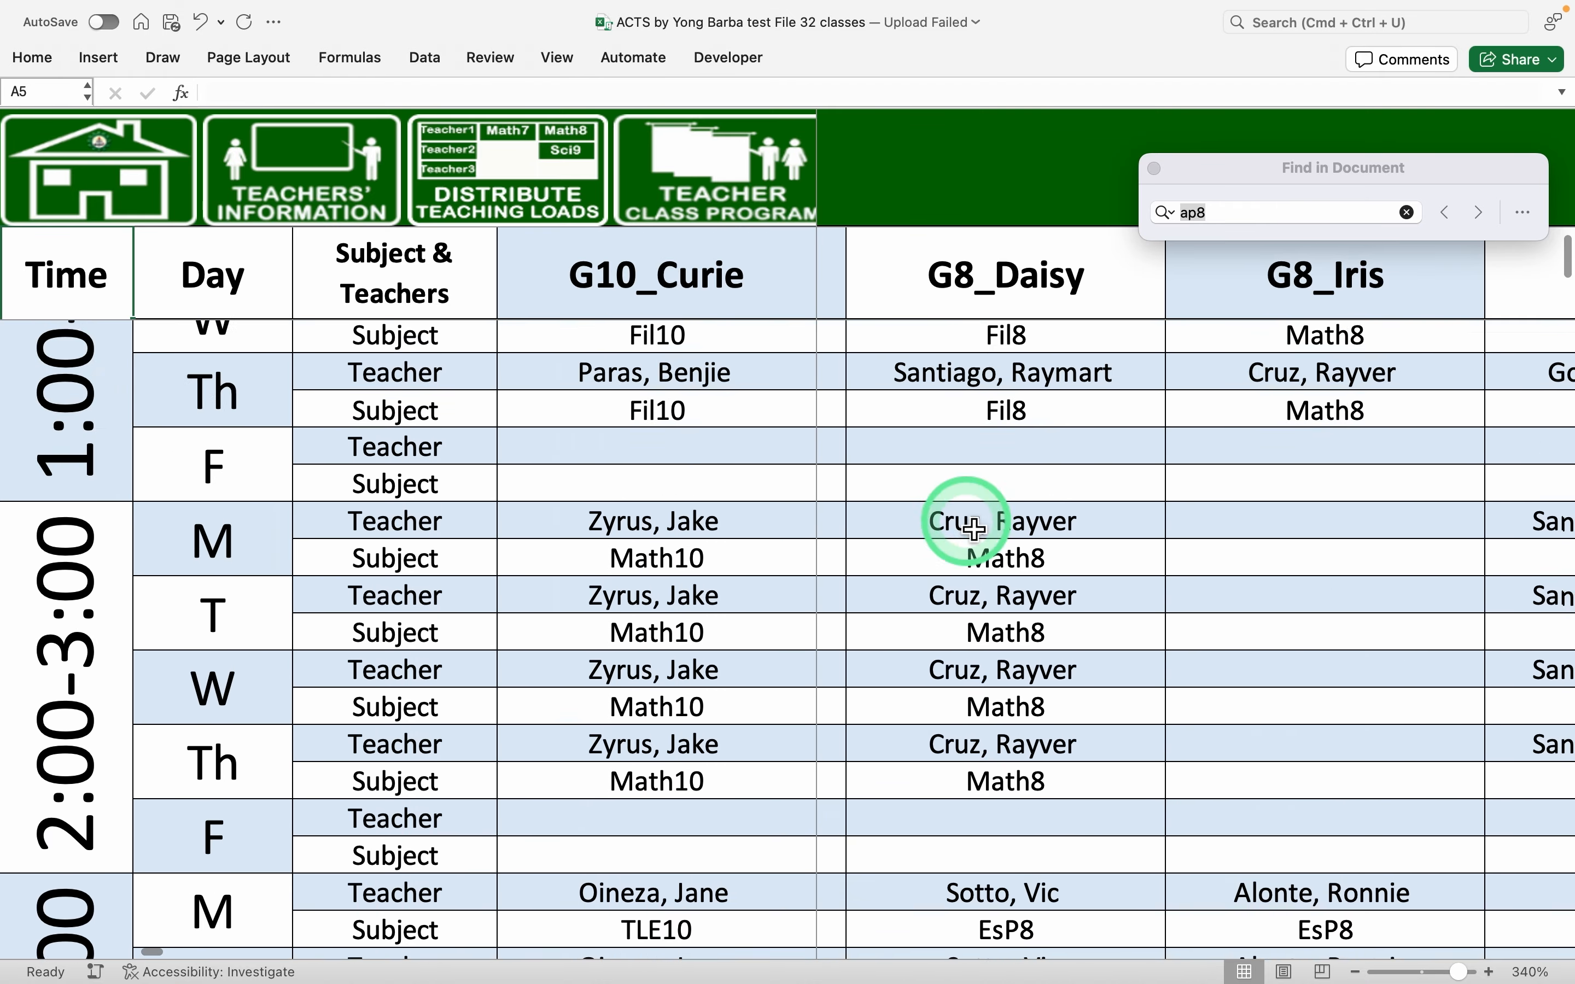
pyautogui.scroll(15, 975, 529)
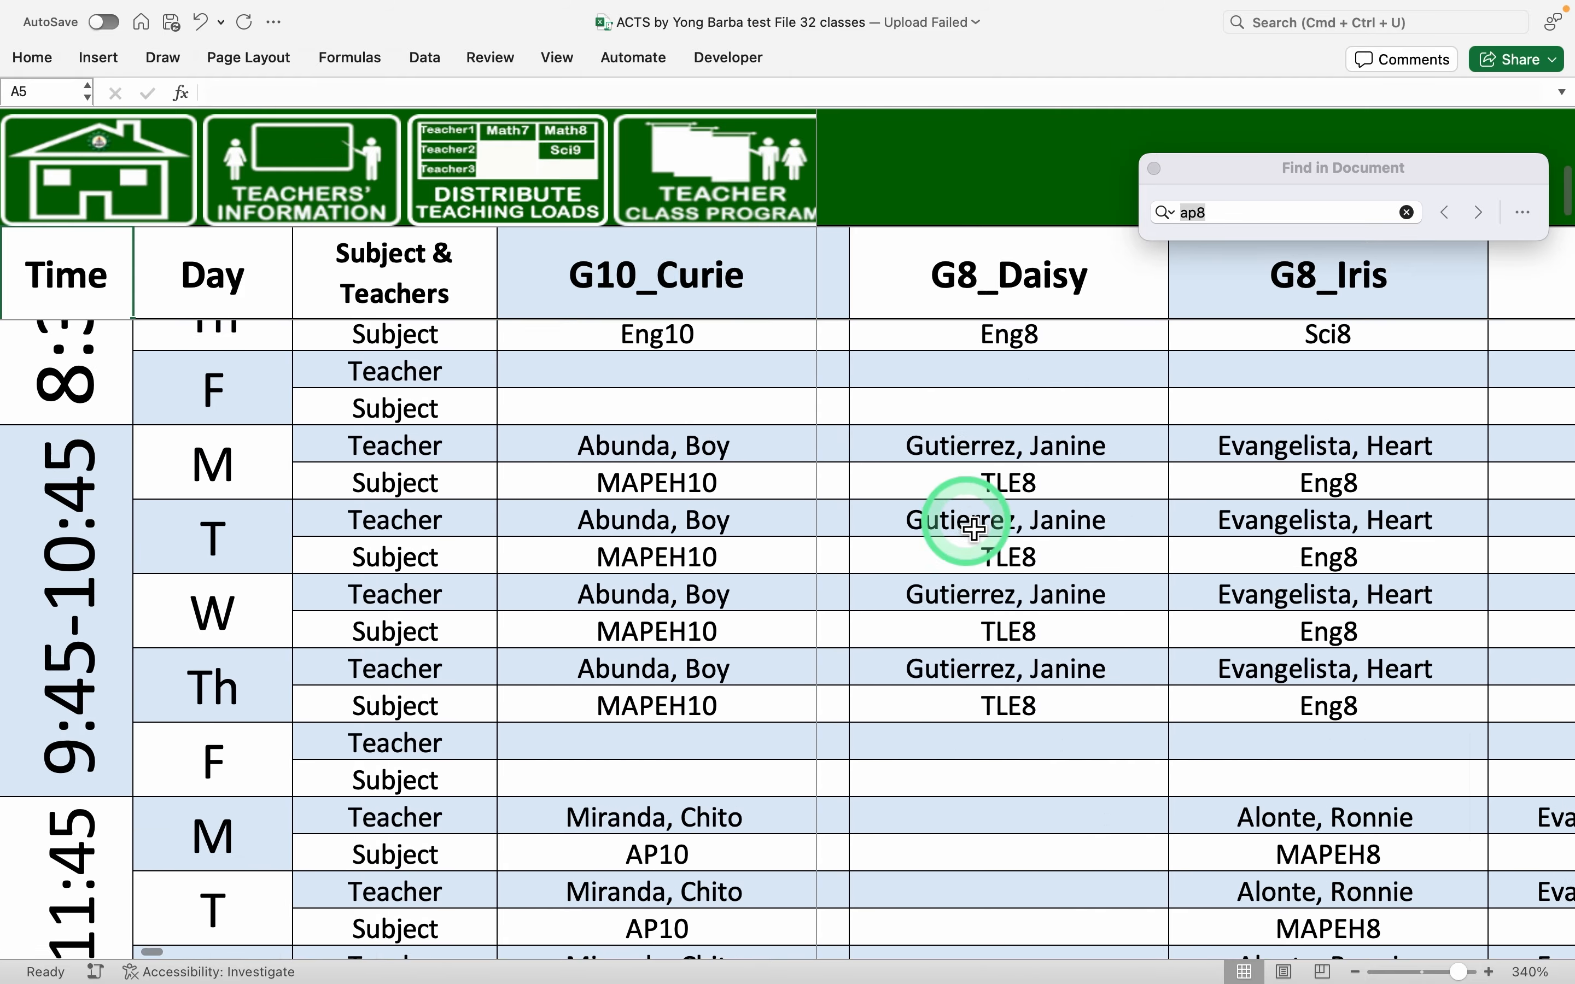
pyautogui.scroll(5, 975, 529)
pyautogui.scroll(-4, 974, 529)
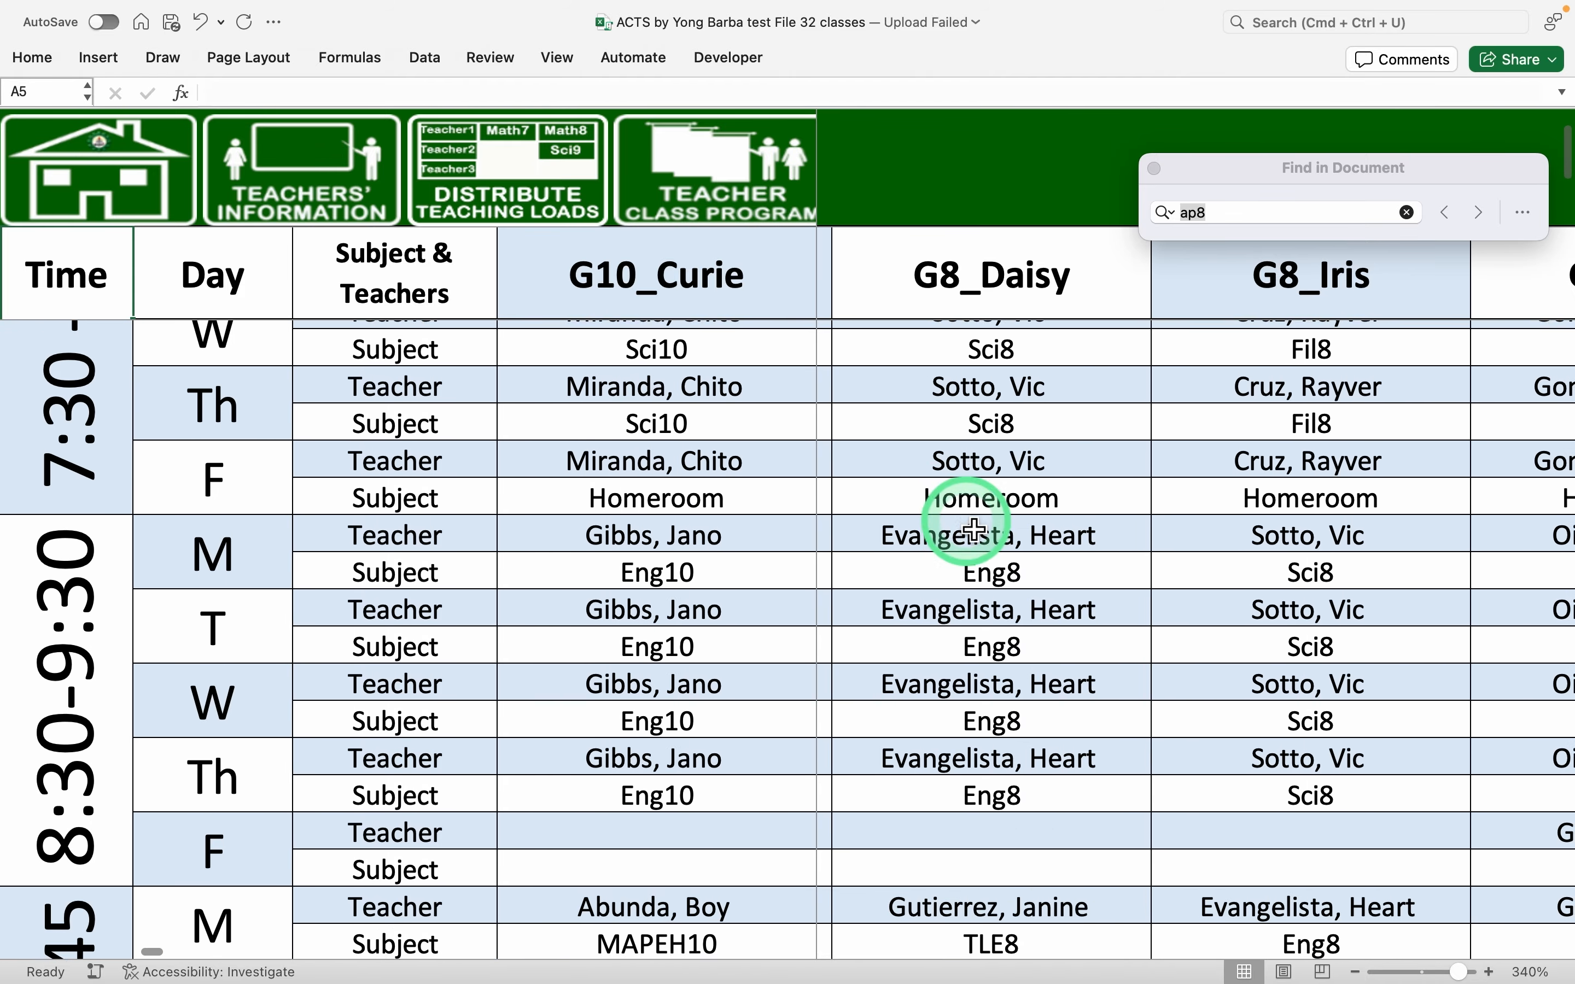
pyautogui.scroll(-1, 974, 529)
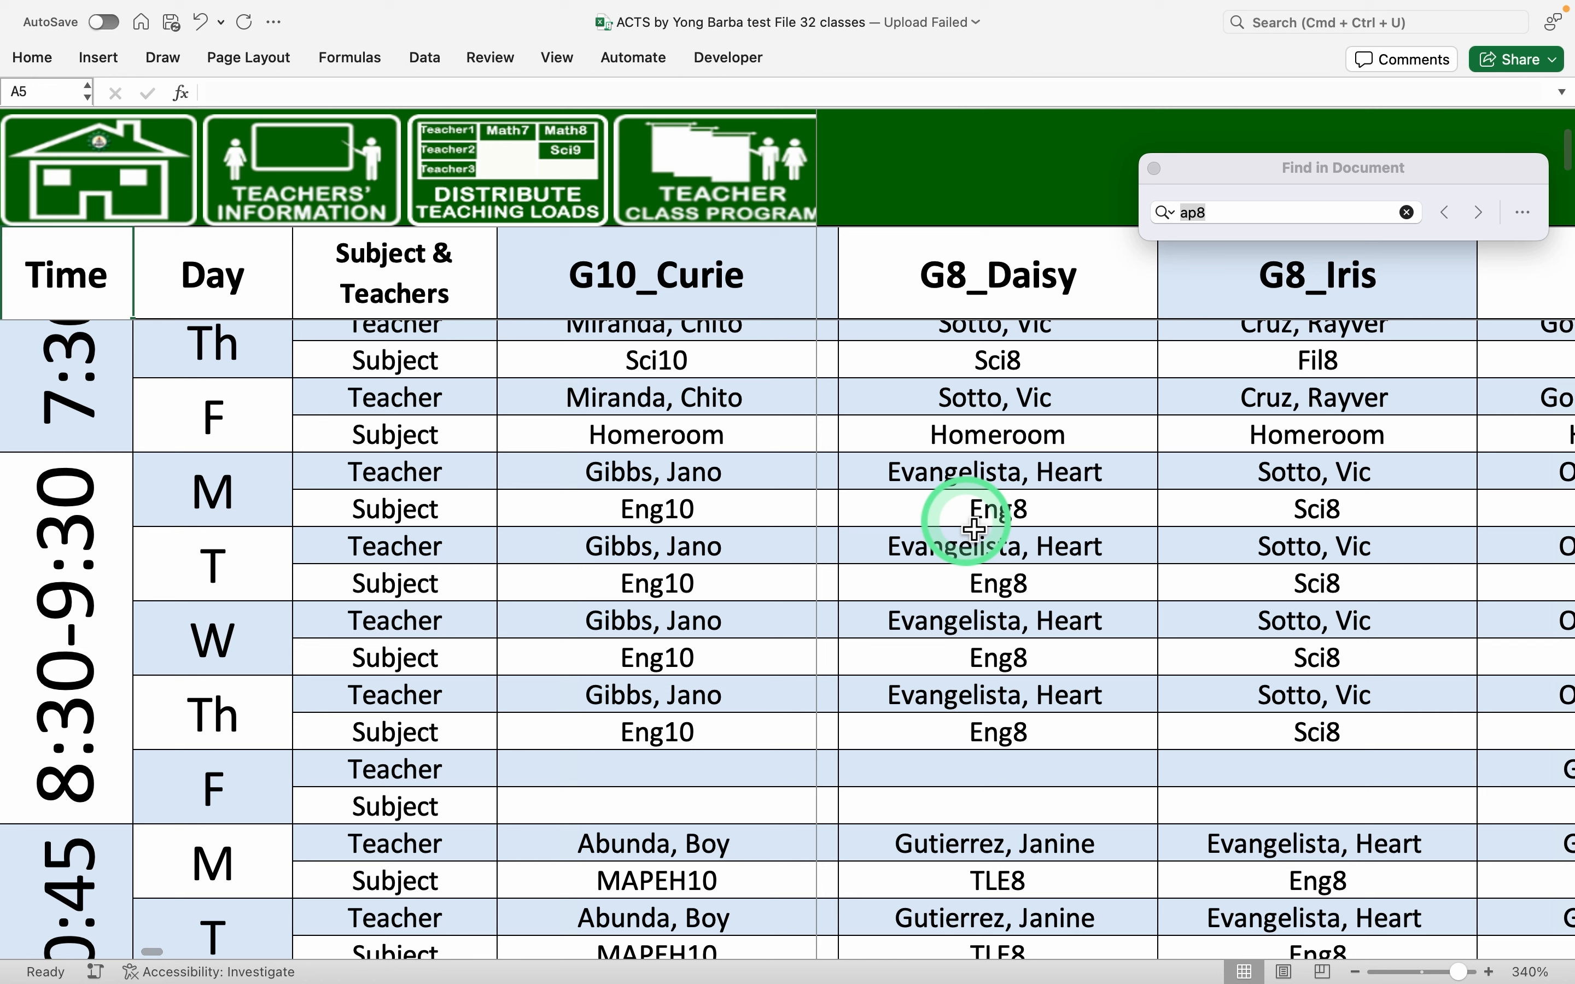
# Copy G8_Daisy's Eng8 teacher and subject entries for Monday to Wednesday in the 8:30-9:30 period
pyautogui.moveTo(1007, 483); pyautogui.dragTo(1018, 773)
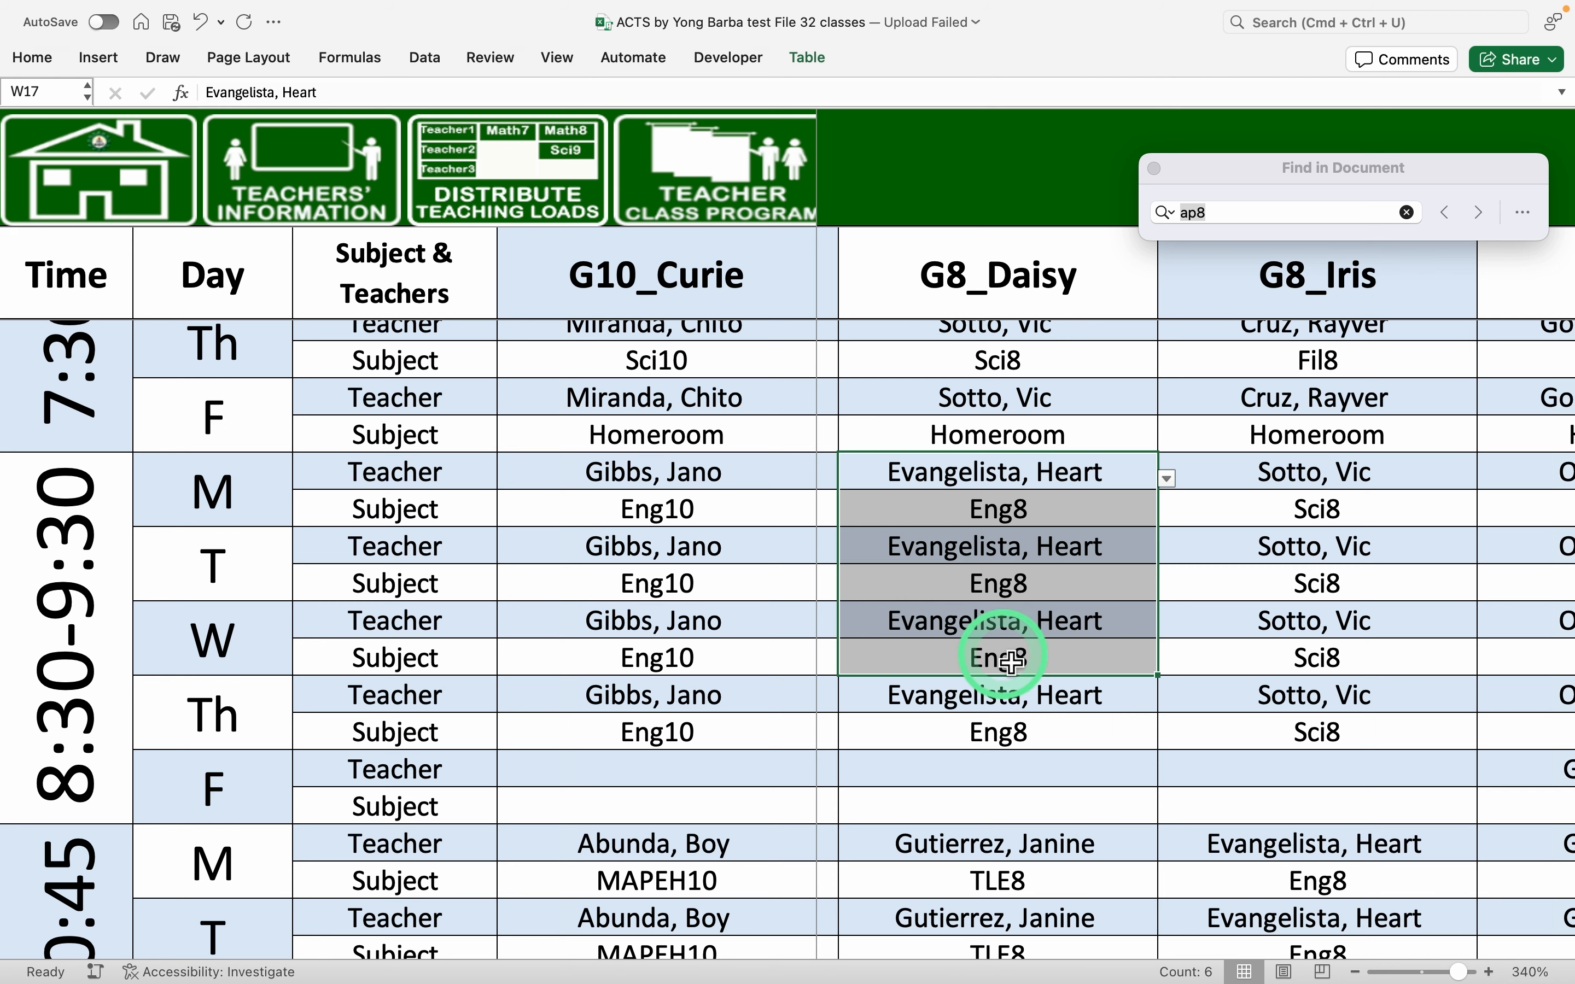
pyautogui.press('super+c')
pyautogui.scroll(-10, 1016, 703)
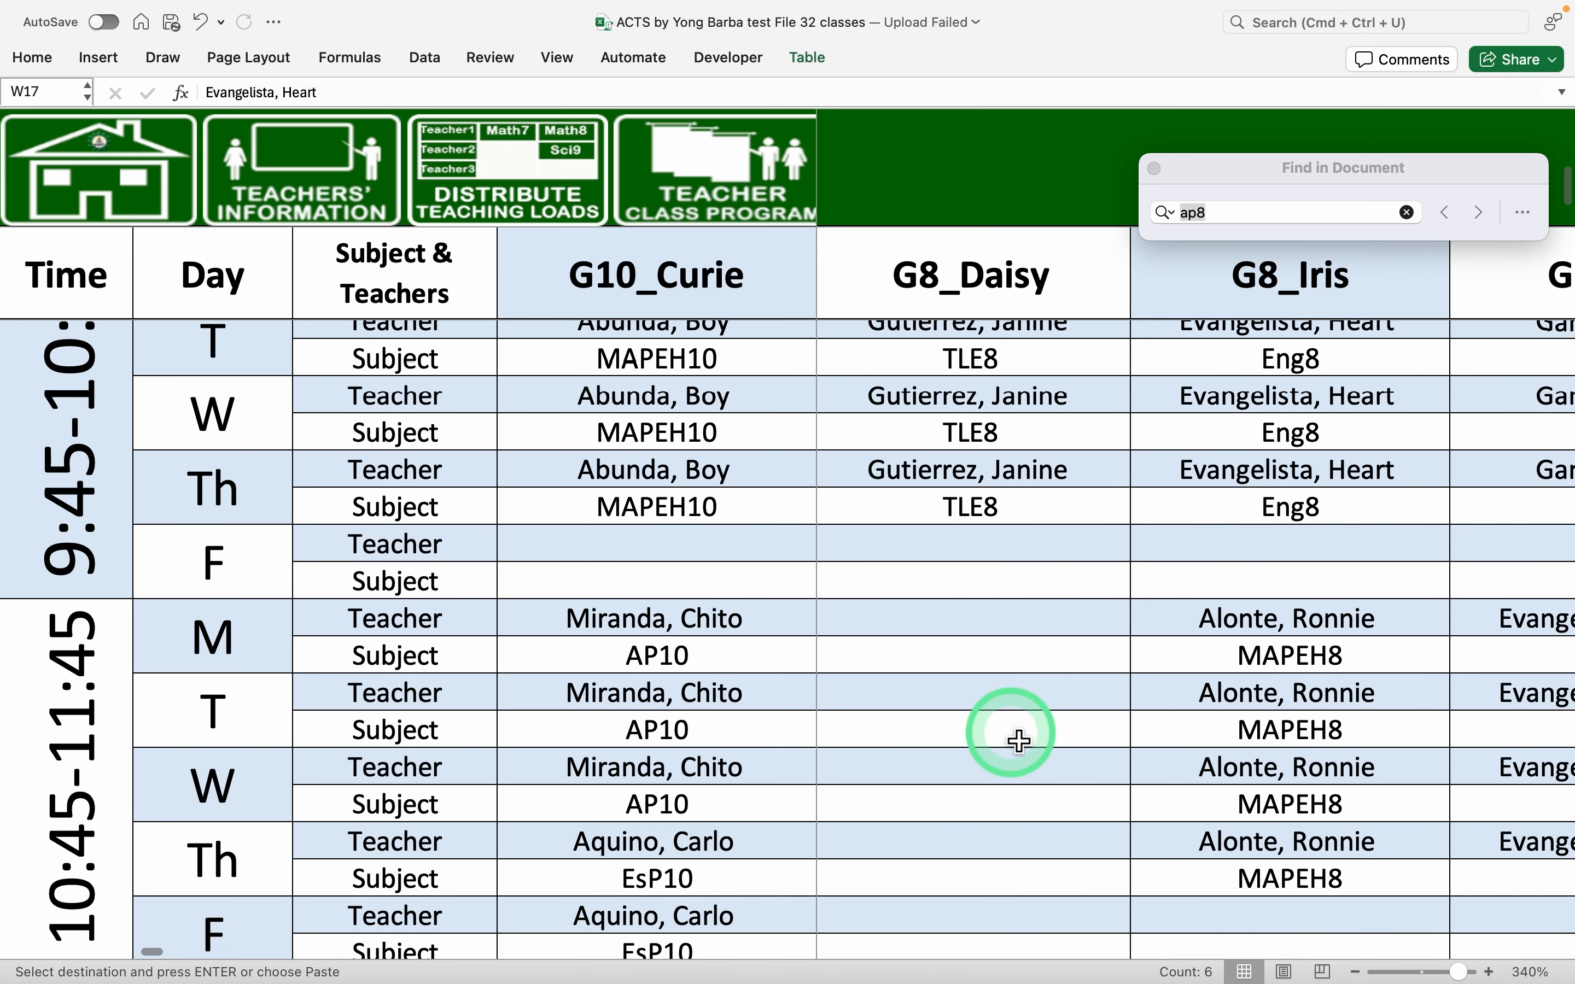
# Try placing the copied Eng8 entries in G8_Daisy's Monday to Wednesday 10:45-11:45 slots and undo the paste
pyautogui.click(967, 623)
pyautogui.press('super+v')
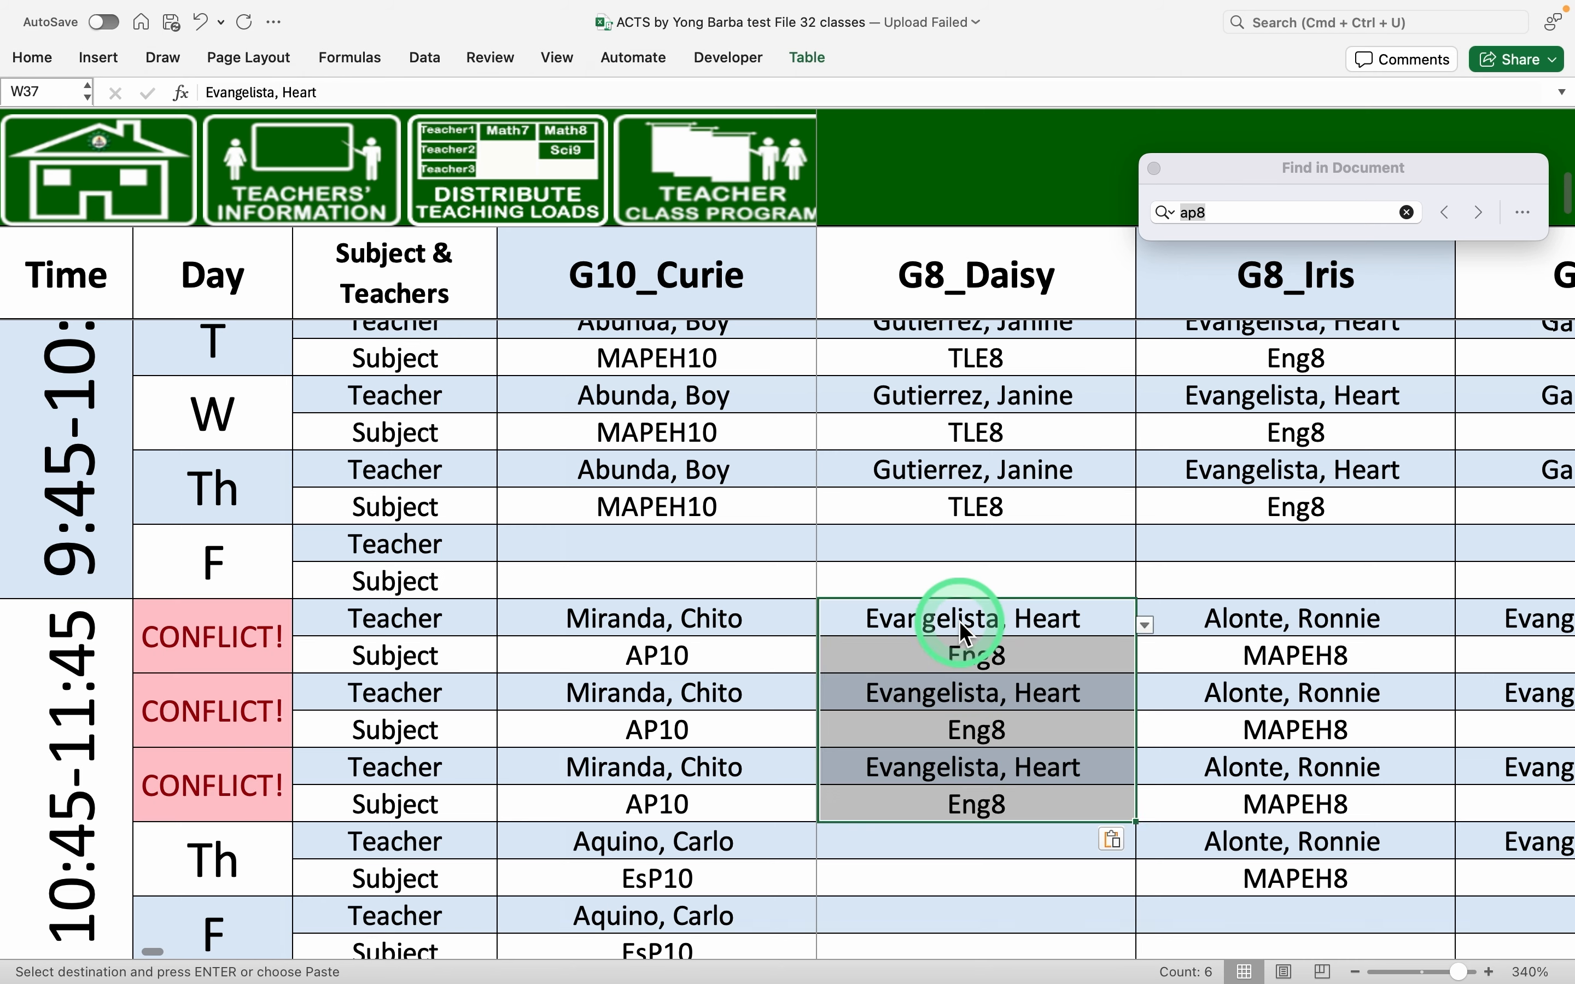
pyautogui.press('super+z')
# Paste the copied Eng8 entries into G8_Daisy's Wednesday to Friday slots in the 3:00-4:00 period
pyautogui.scroll(-15, 976, 742)
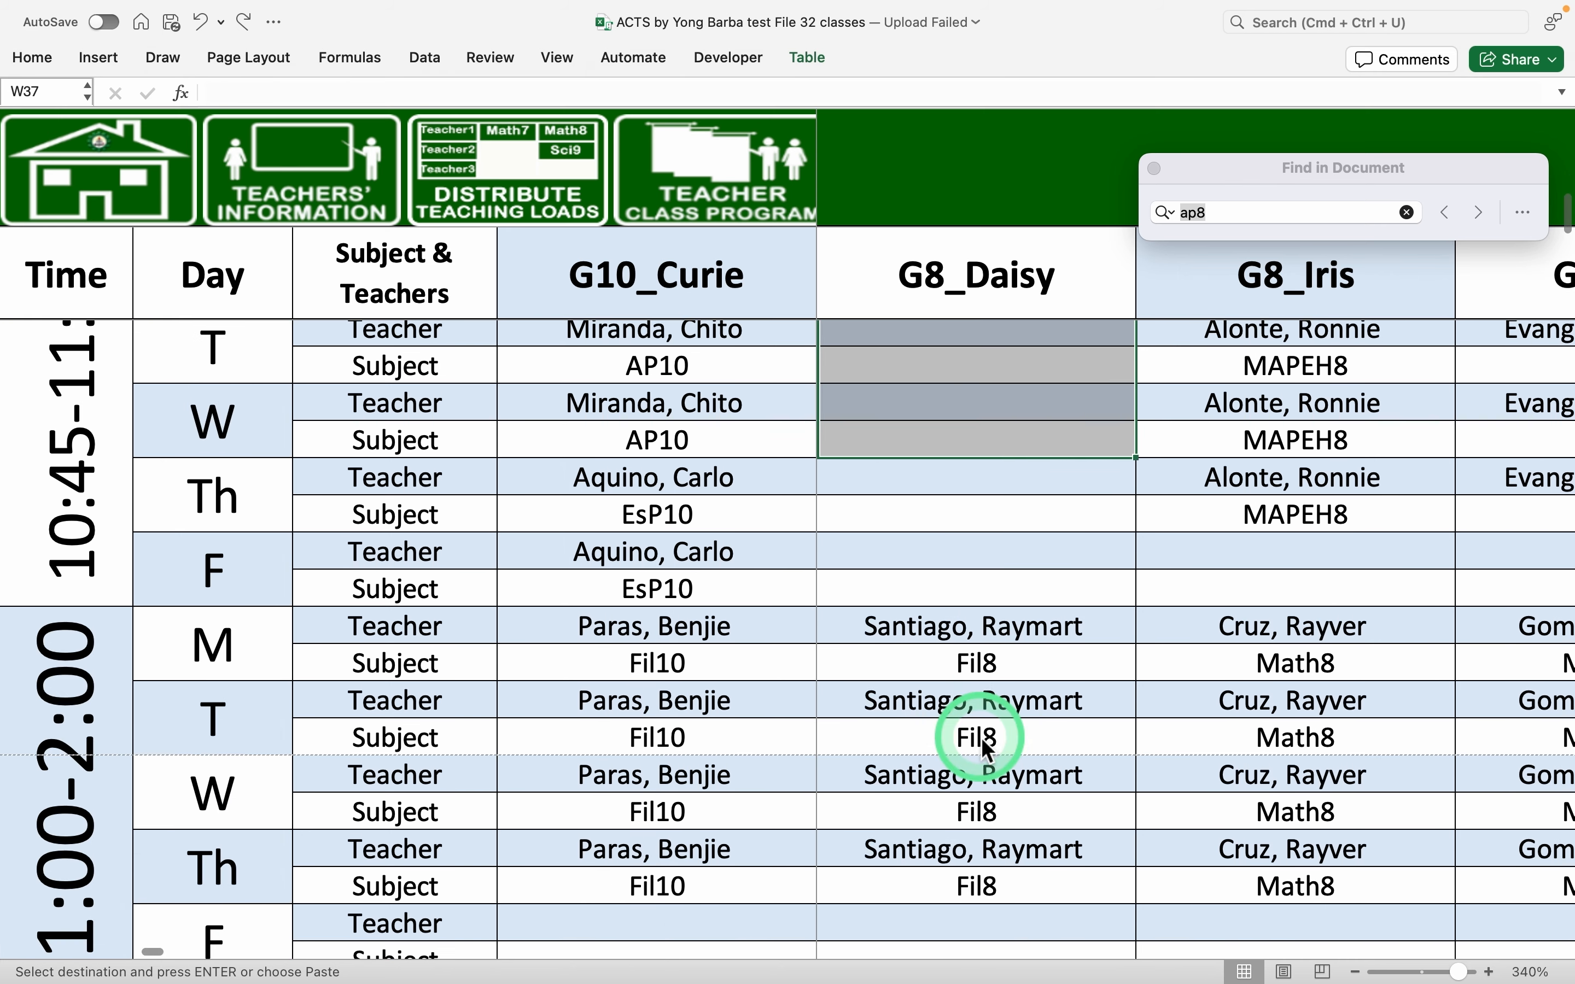
pyautogui.scroll(-10, 985, 749)
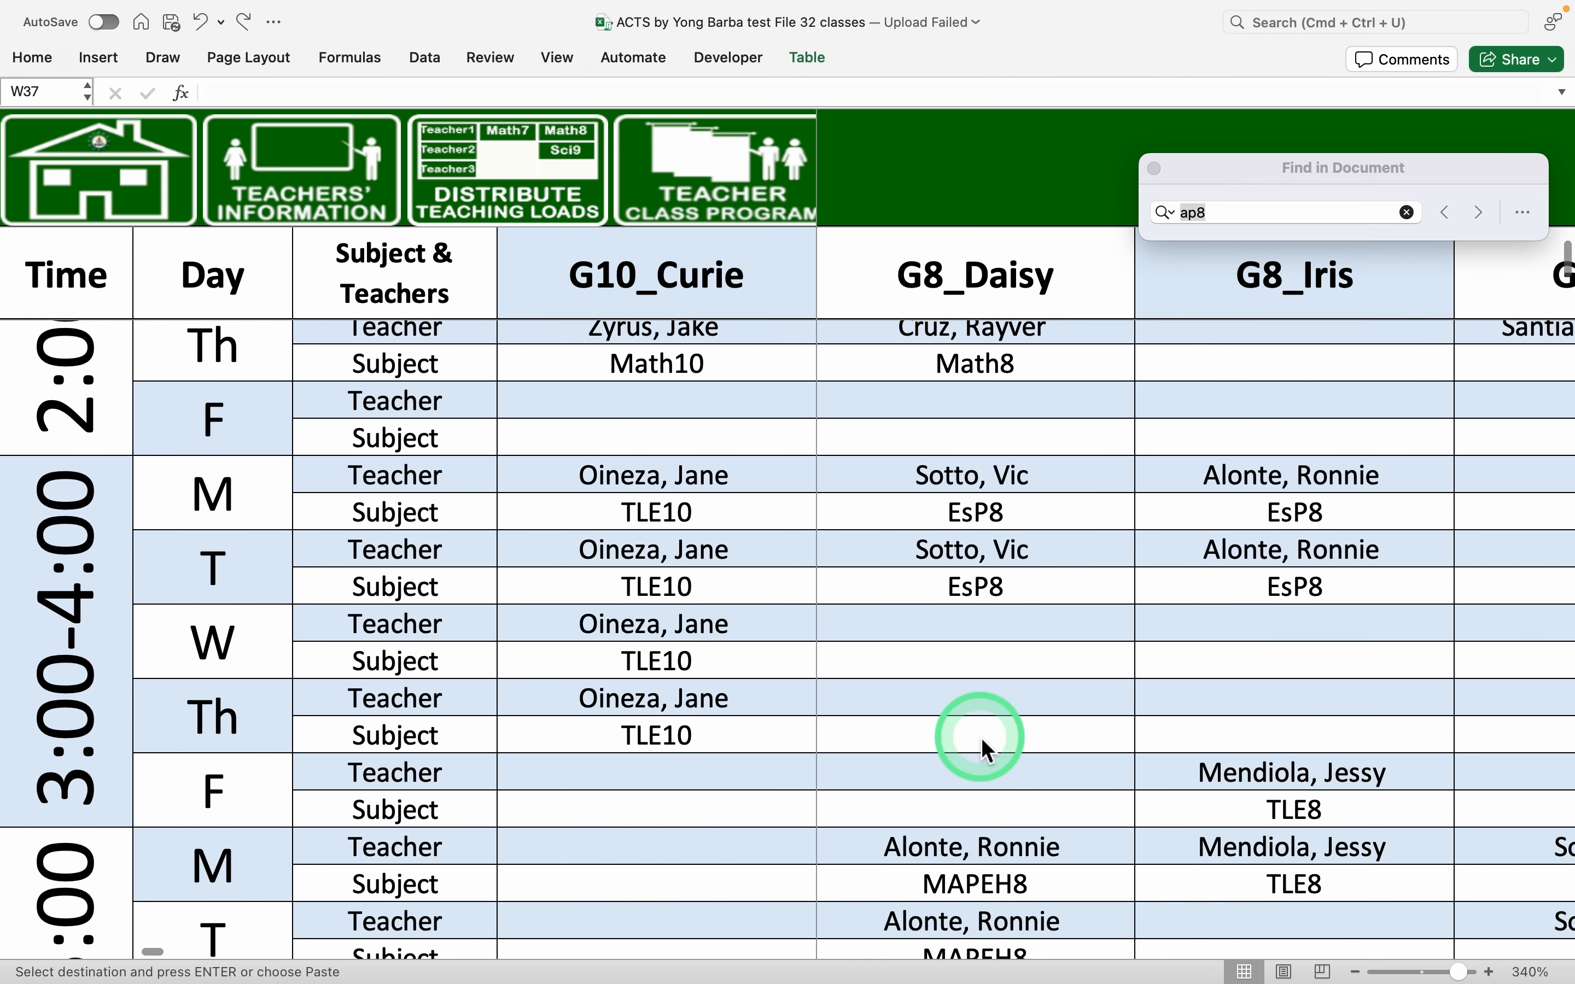
pyautogui.click(978, 635)
pyautogui.press('super+v')
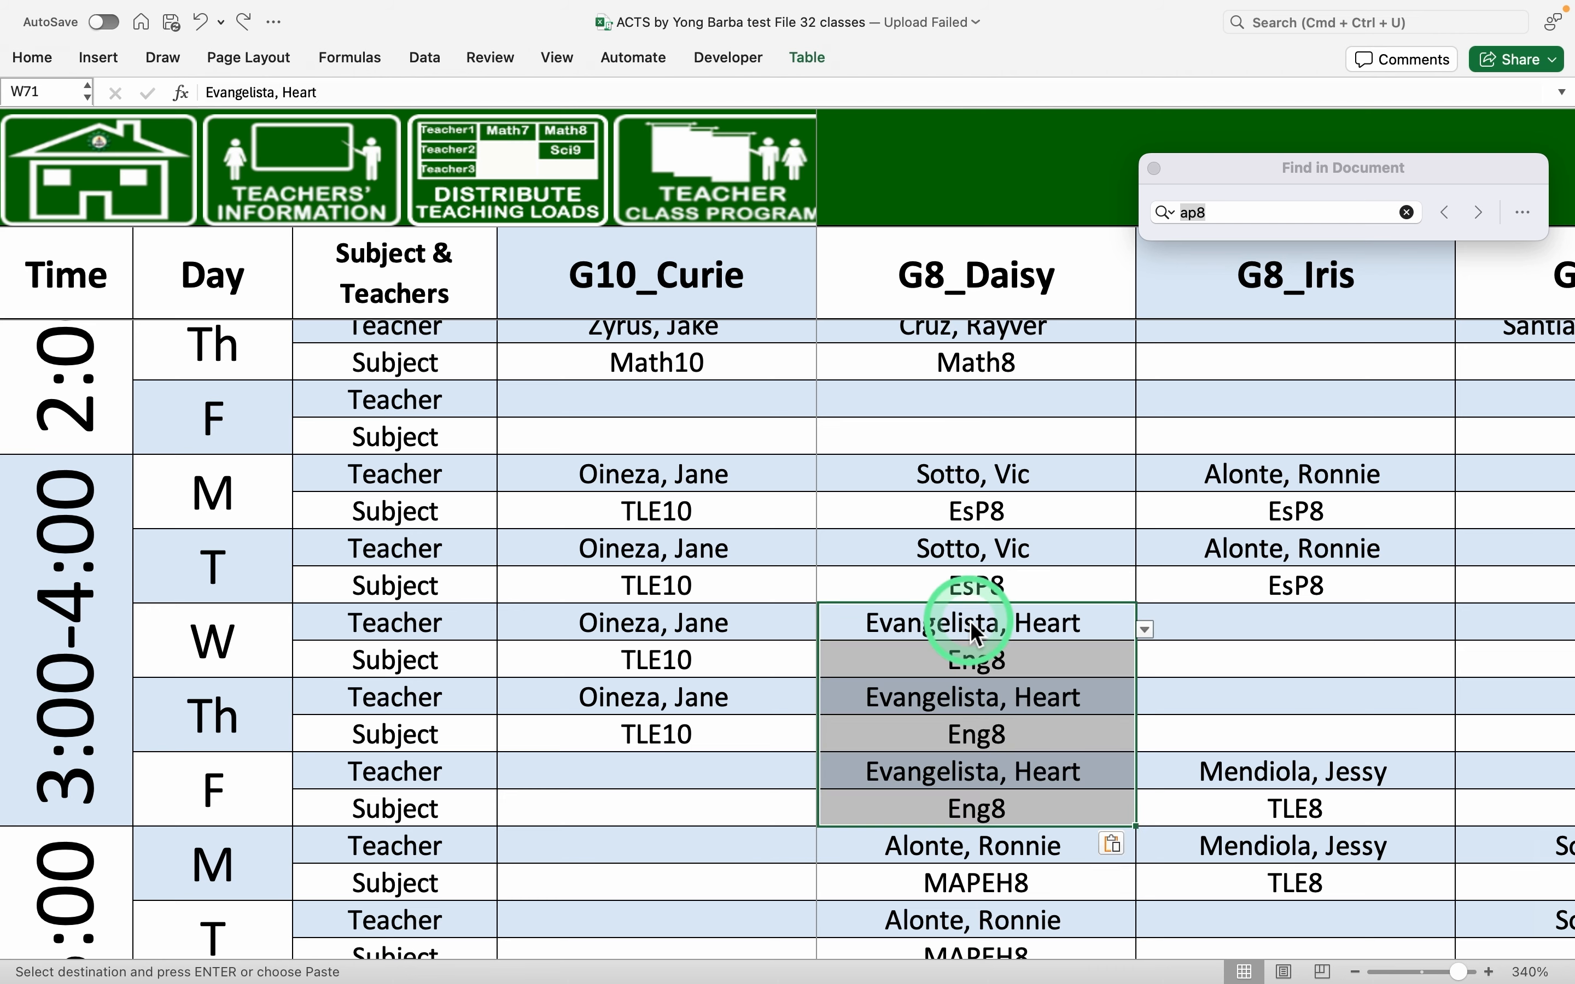
# Clear the original Eng8 entries from G8_Daisy's Monday to Wednesday 8:30-9:30 slots
pyautogui.scroll(20, 1015, 595)
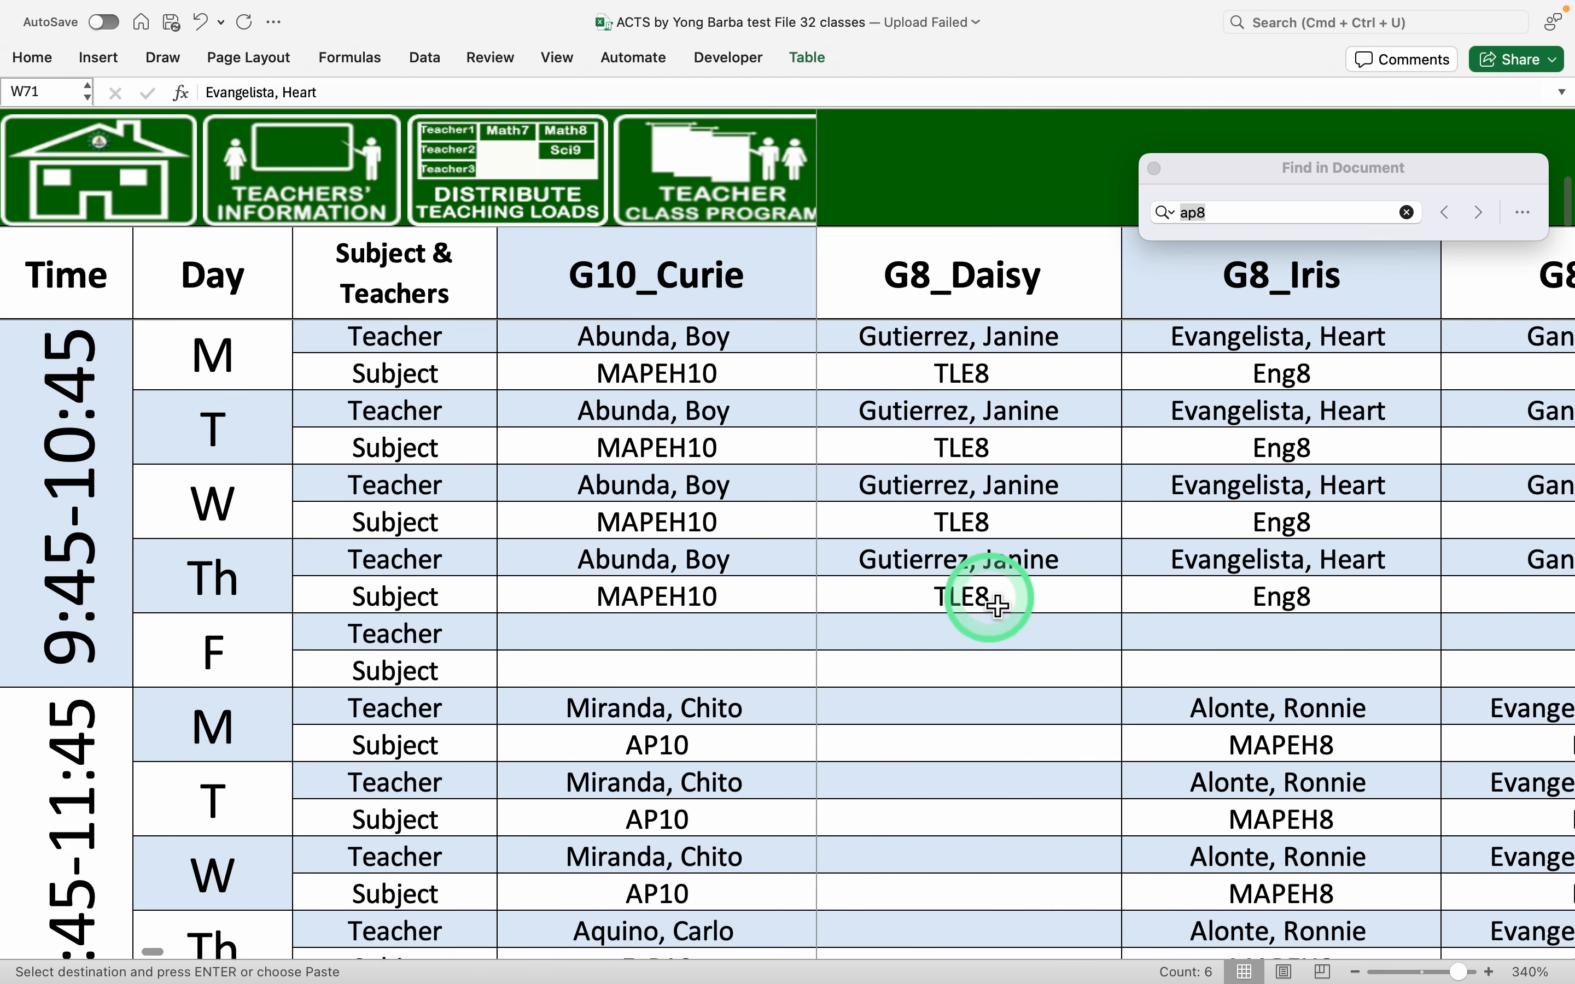
pyautogui.scroll(5, 997, 605)
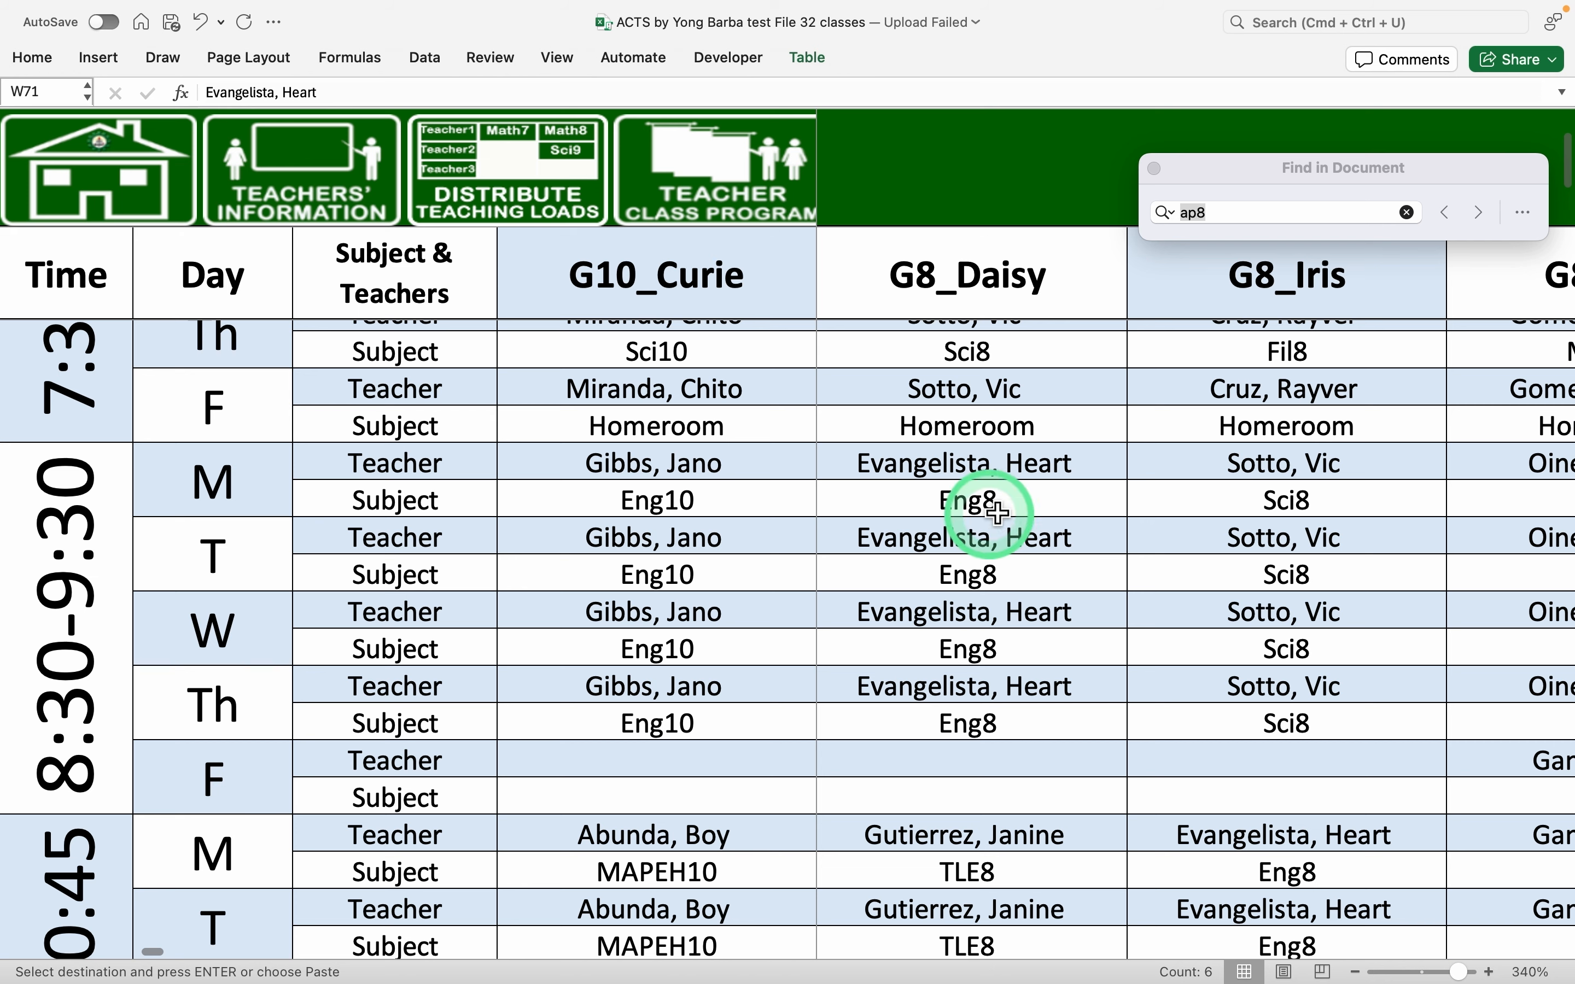
pyautogui.moveTo(986, 470)
pyautogui.mouseDown()
pyautogui.moveTo(973, 516)
pyautogui.moveTo(990, 648)
pyautogui.mouseUp()
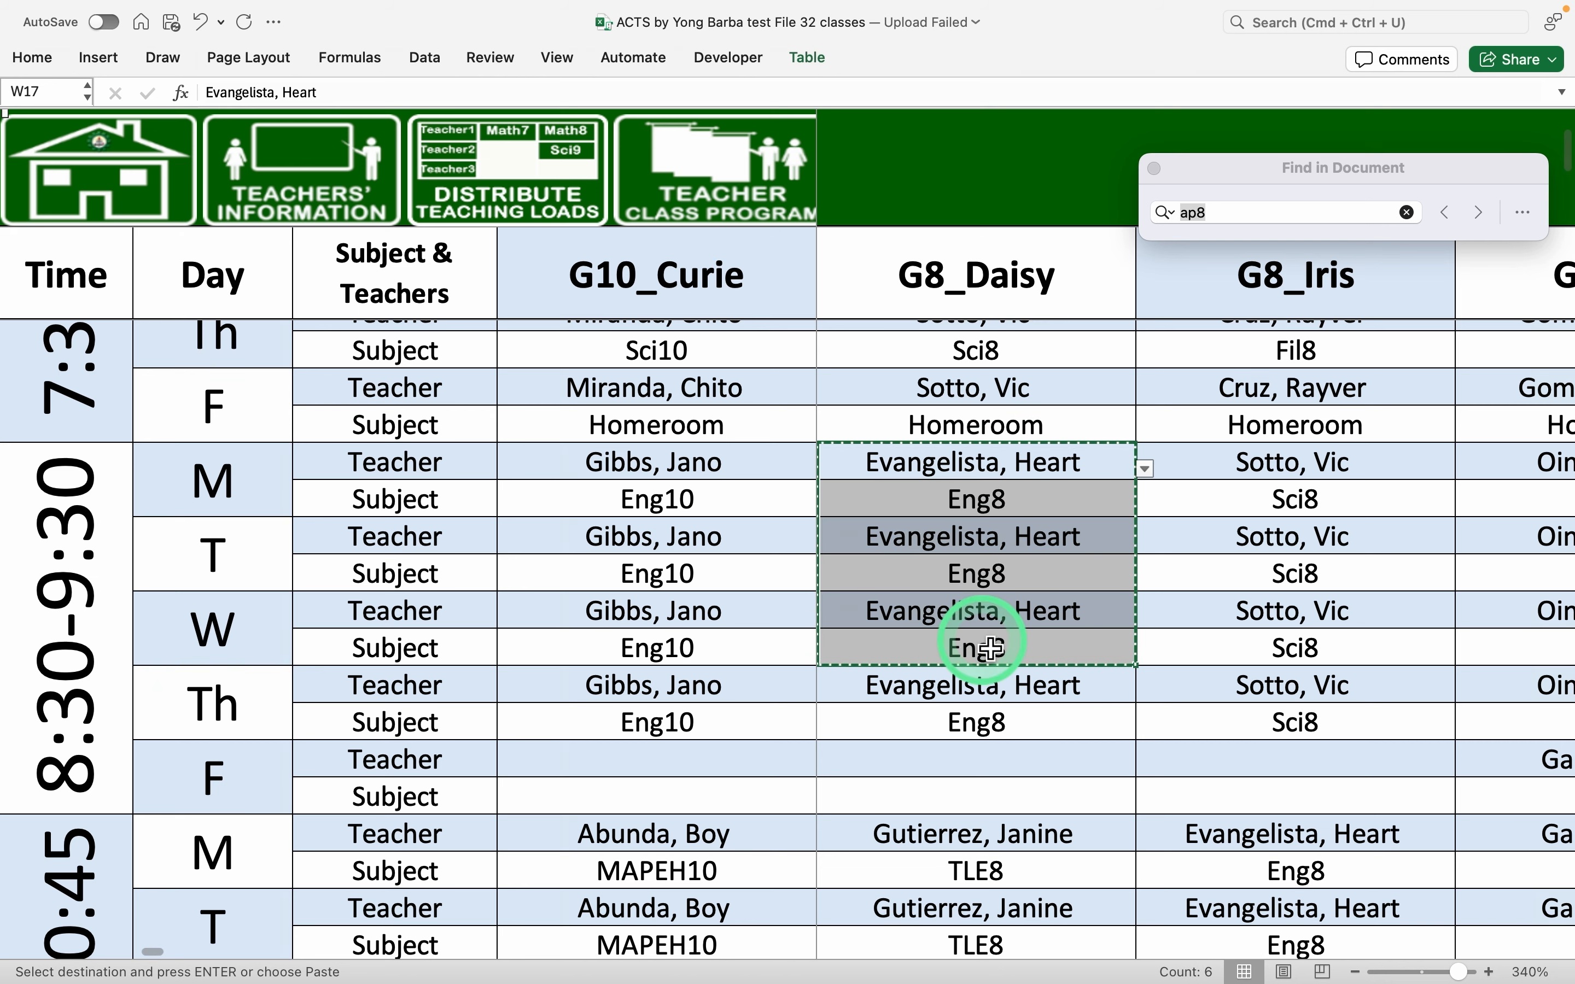
pyautogui.press('Delete')
# Plot the AP8 teacher and subject in G8_Daisy's Monday 8:30-9:30 slot and copy the entry to Tuesday and Wednesday
pyautogui.click(997, 476)
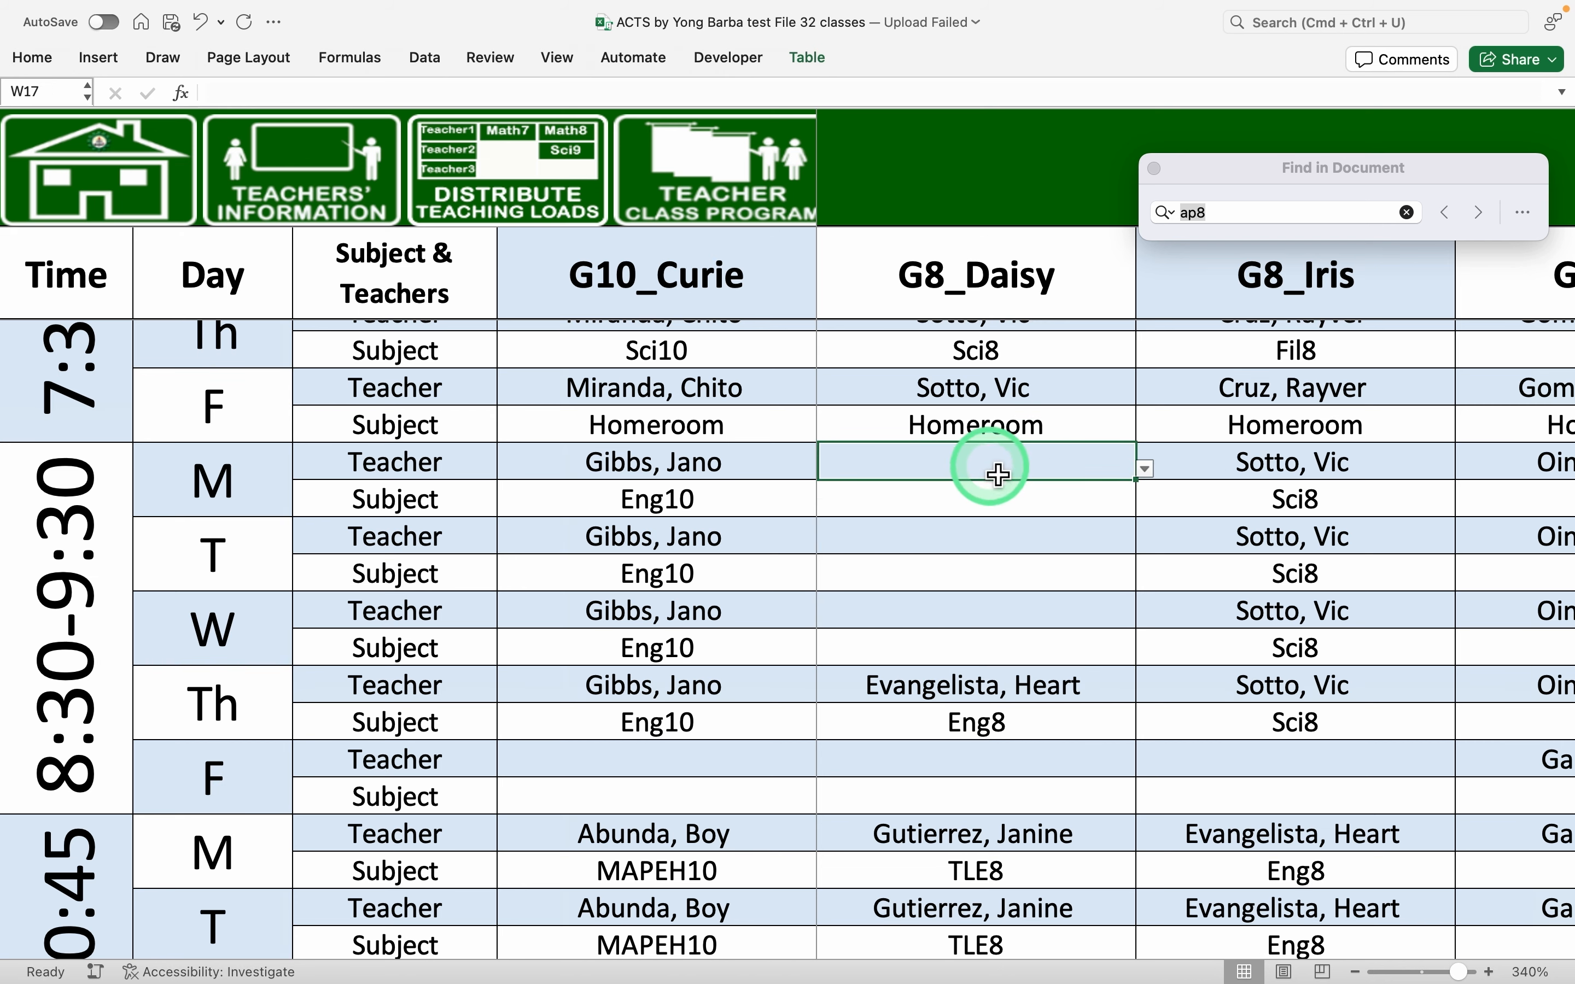
pyautogui.write('Sal')
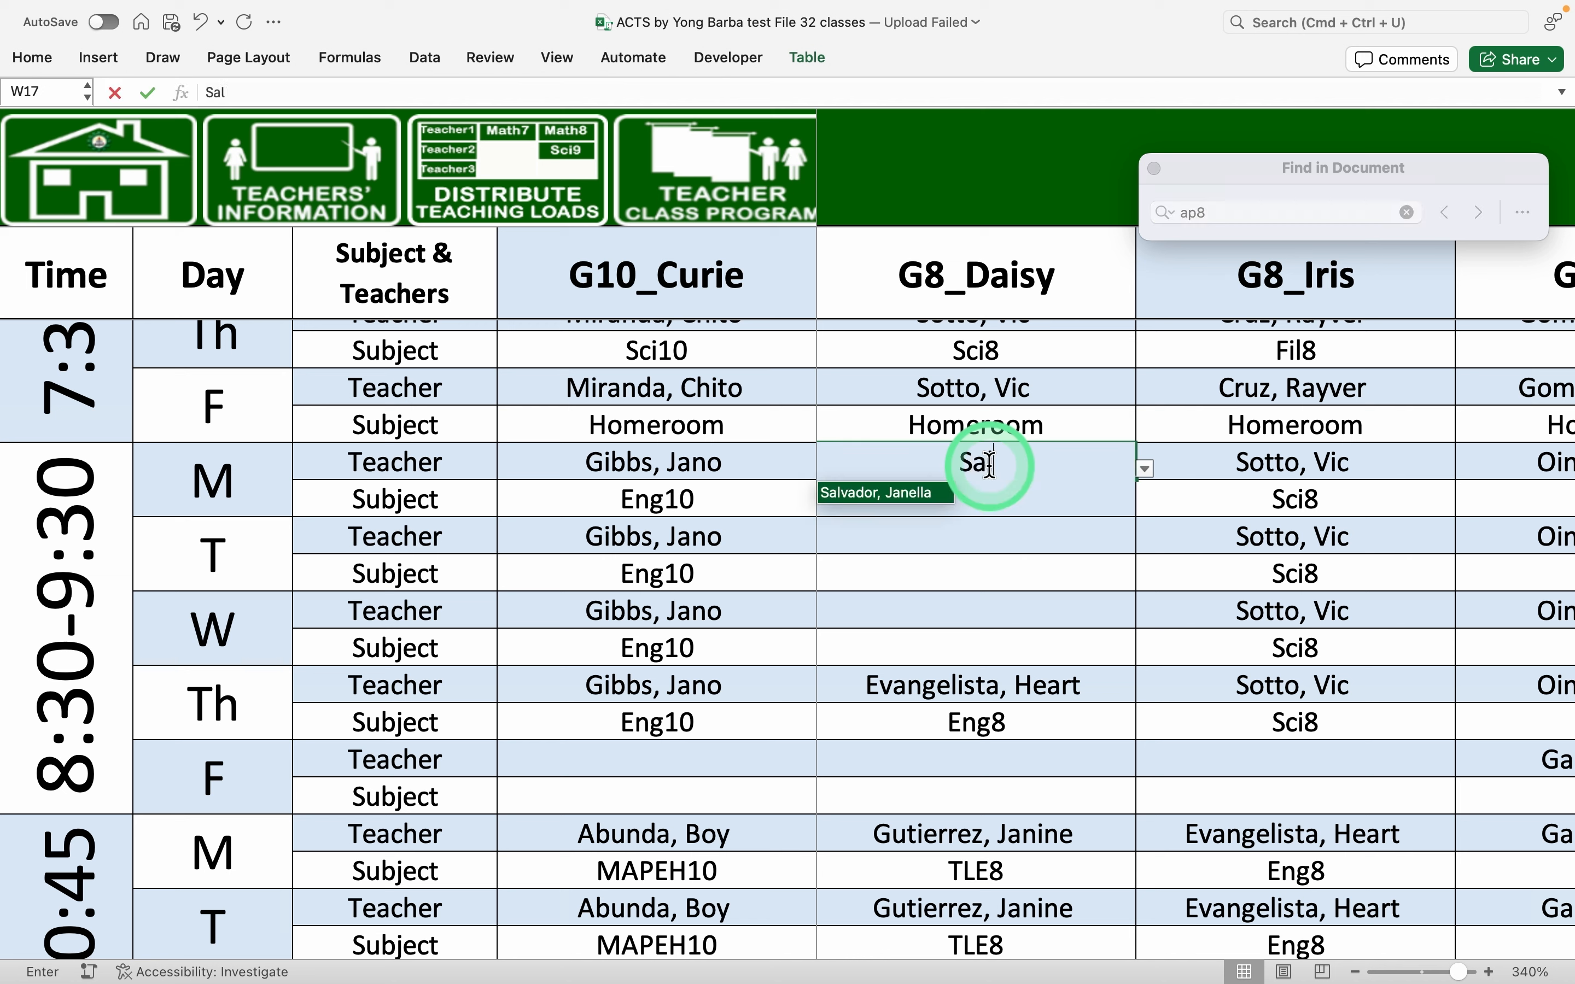
pyautogui.press('Return')
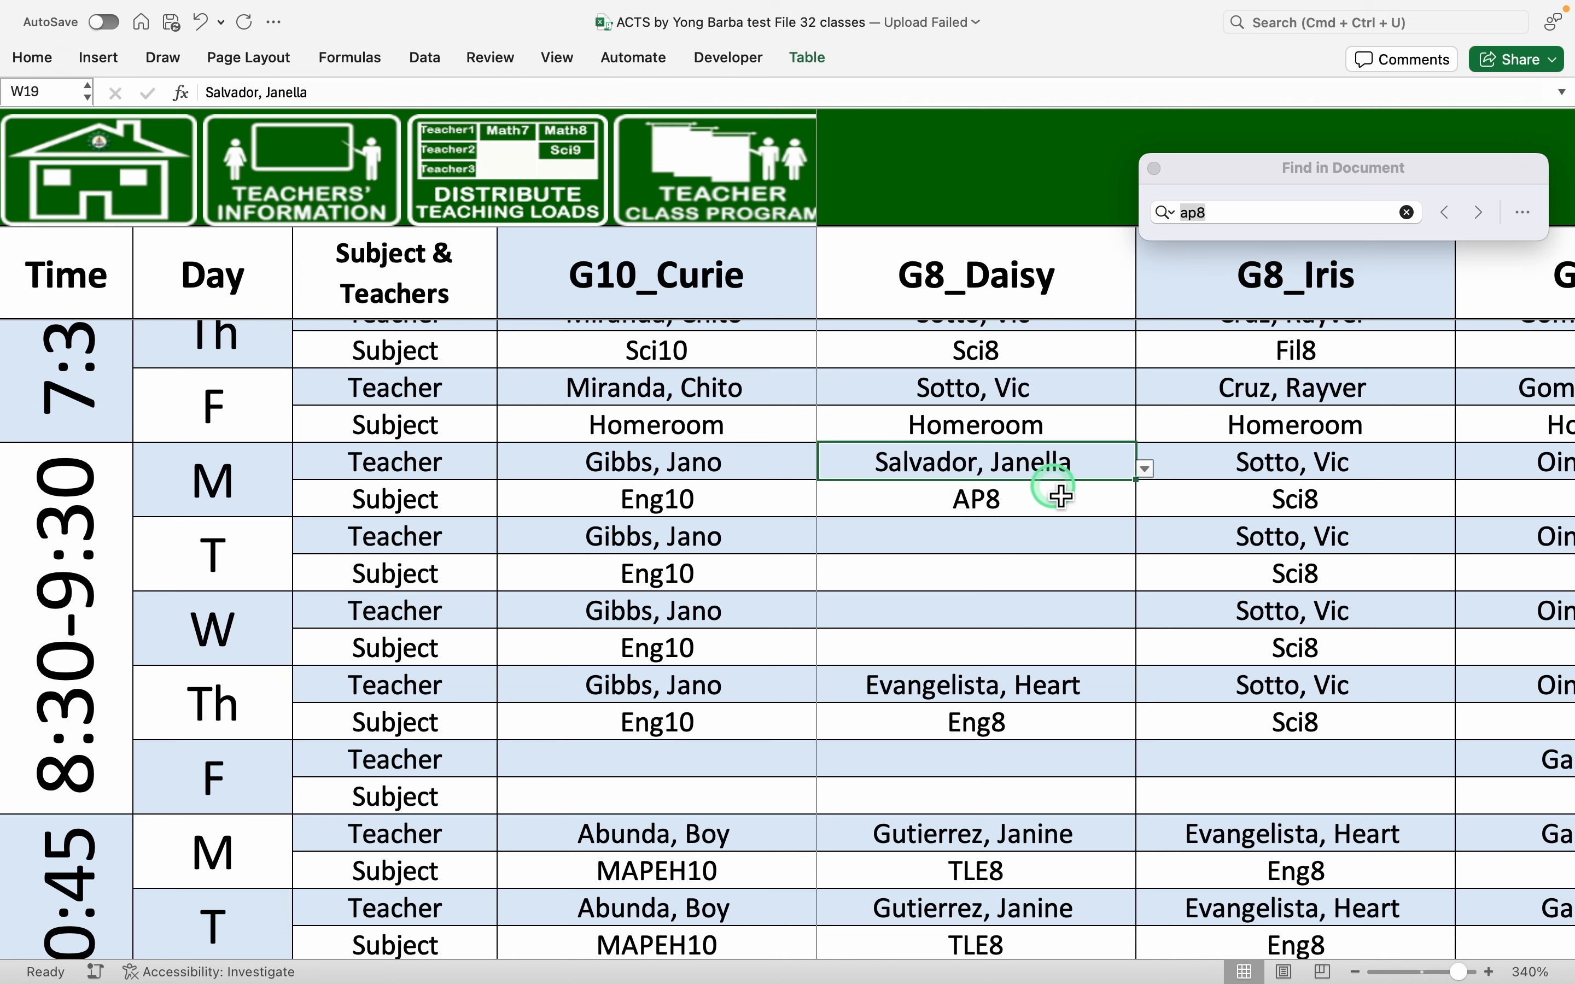
pyautogui.press('super+c')
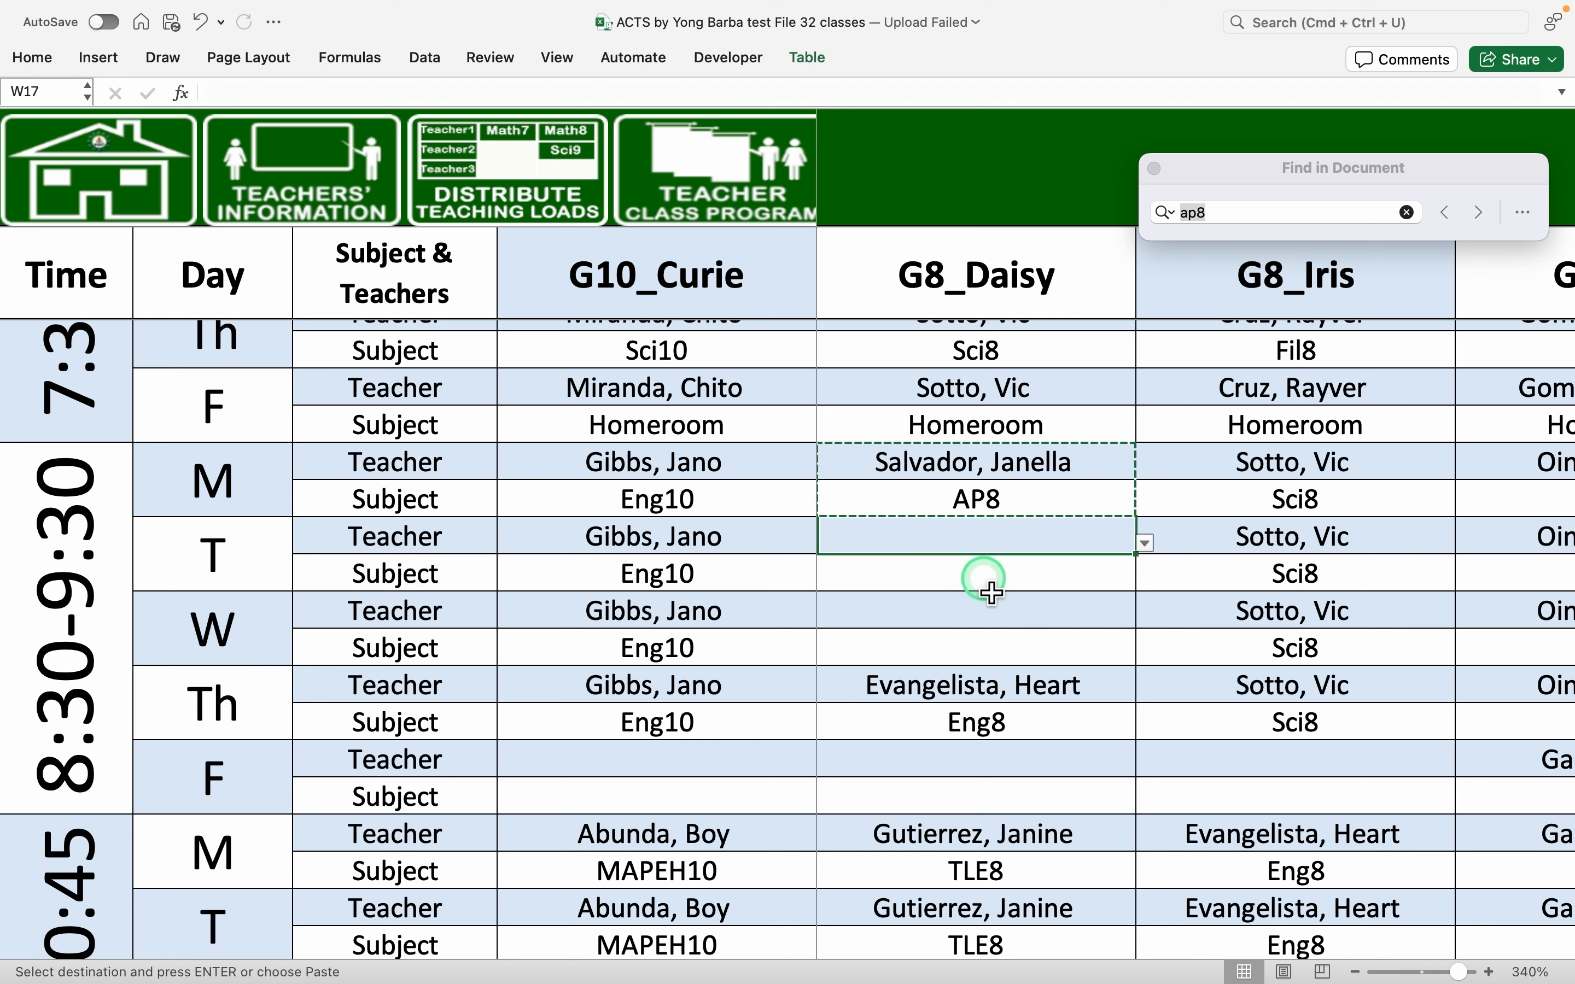
pyautogui.moveTo(991, 592); pyautogui.dragTo(988, 643)
pyautogui.press('super+v')
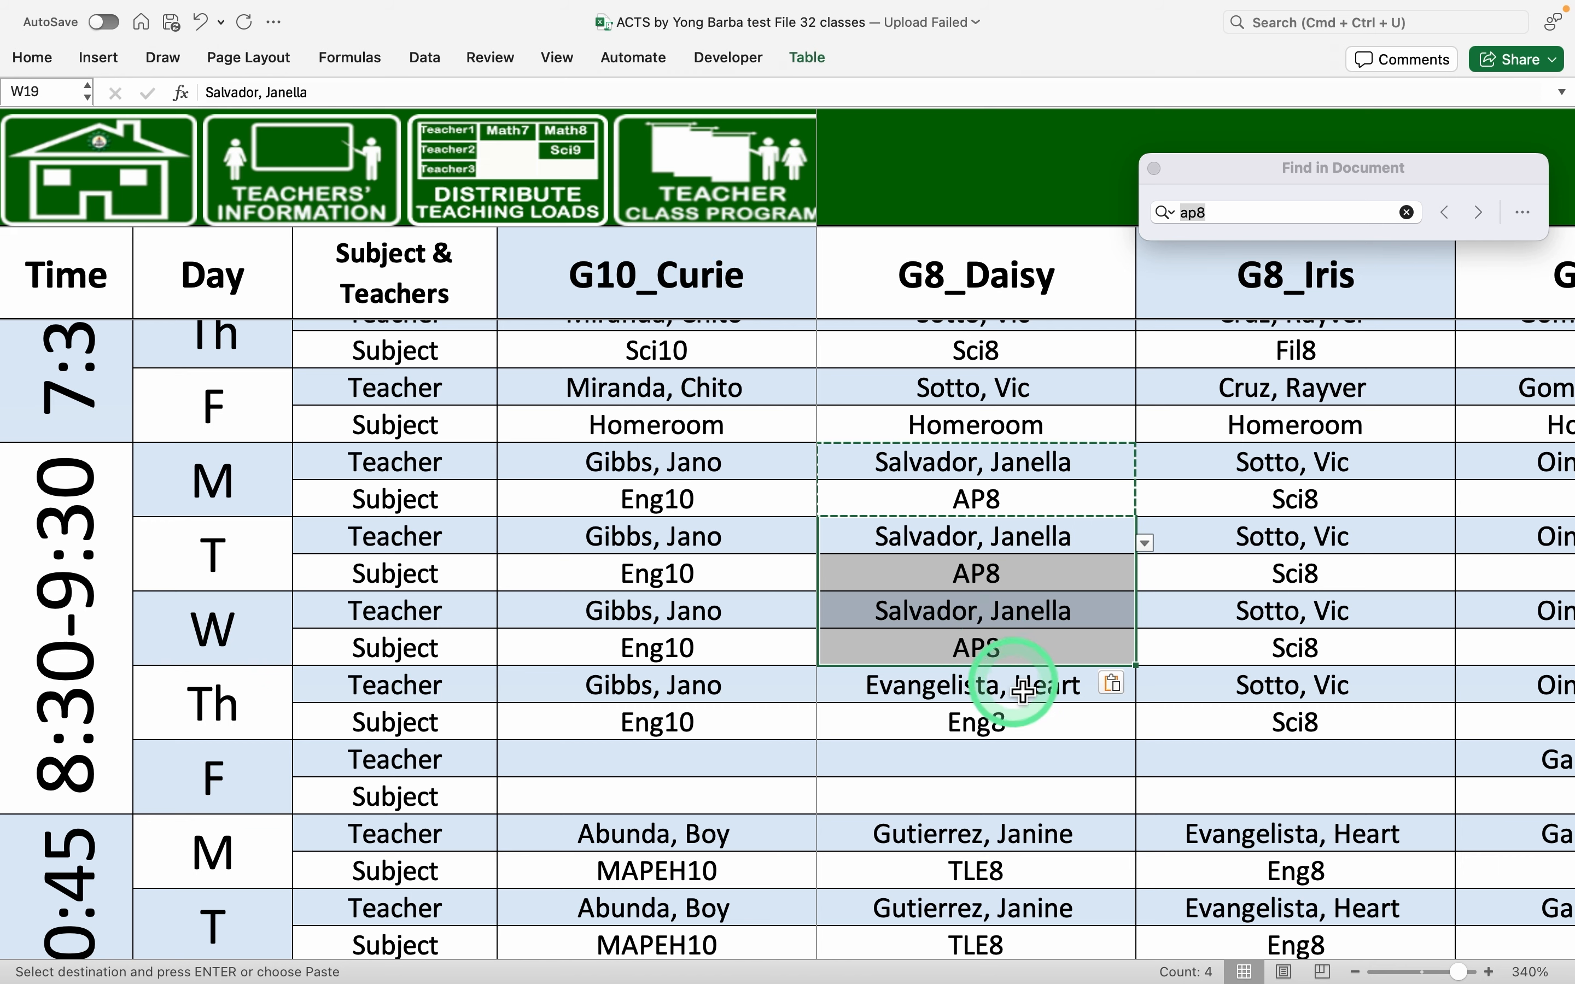
# Display the AP8 teacher's class program and examine it for the G8_Daisy periods and remaining vacant slots
pyautogui.scroll(3, 1232, 628)
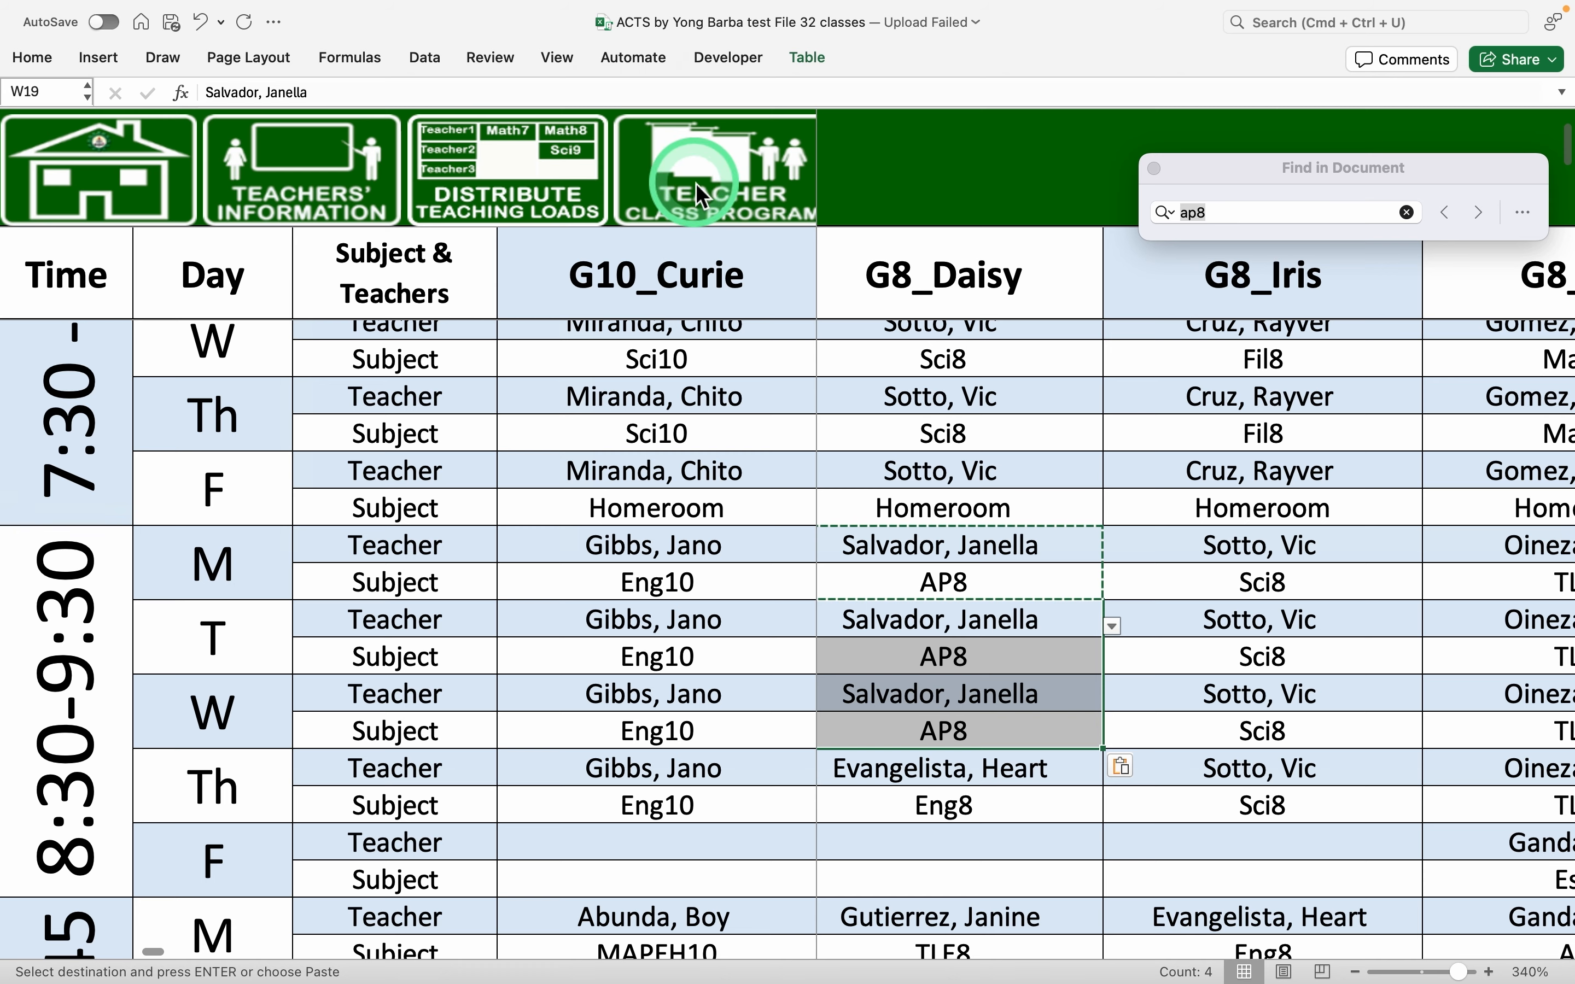
pyautogui.click(706, 199)
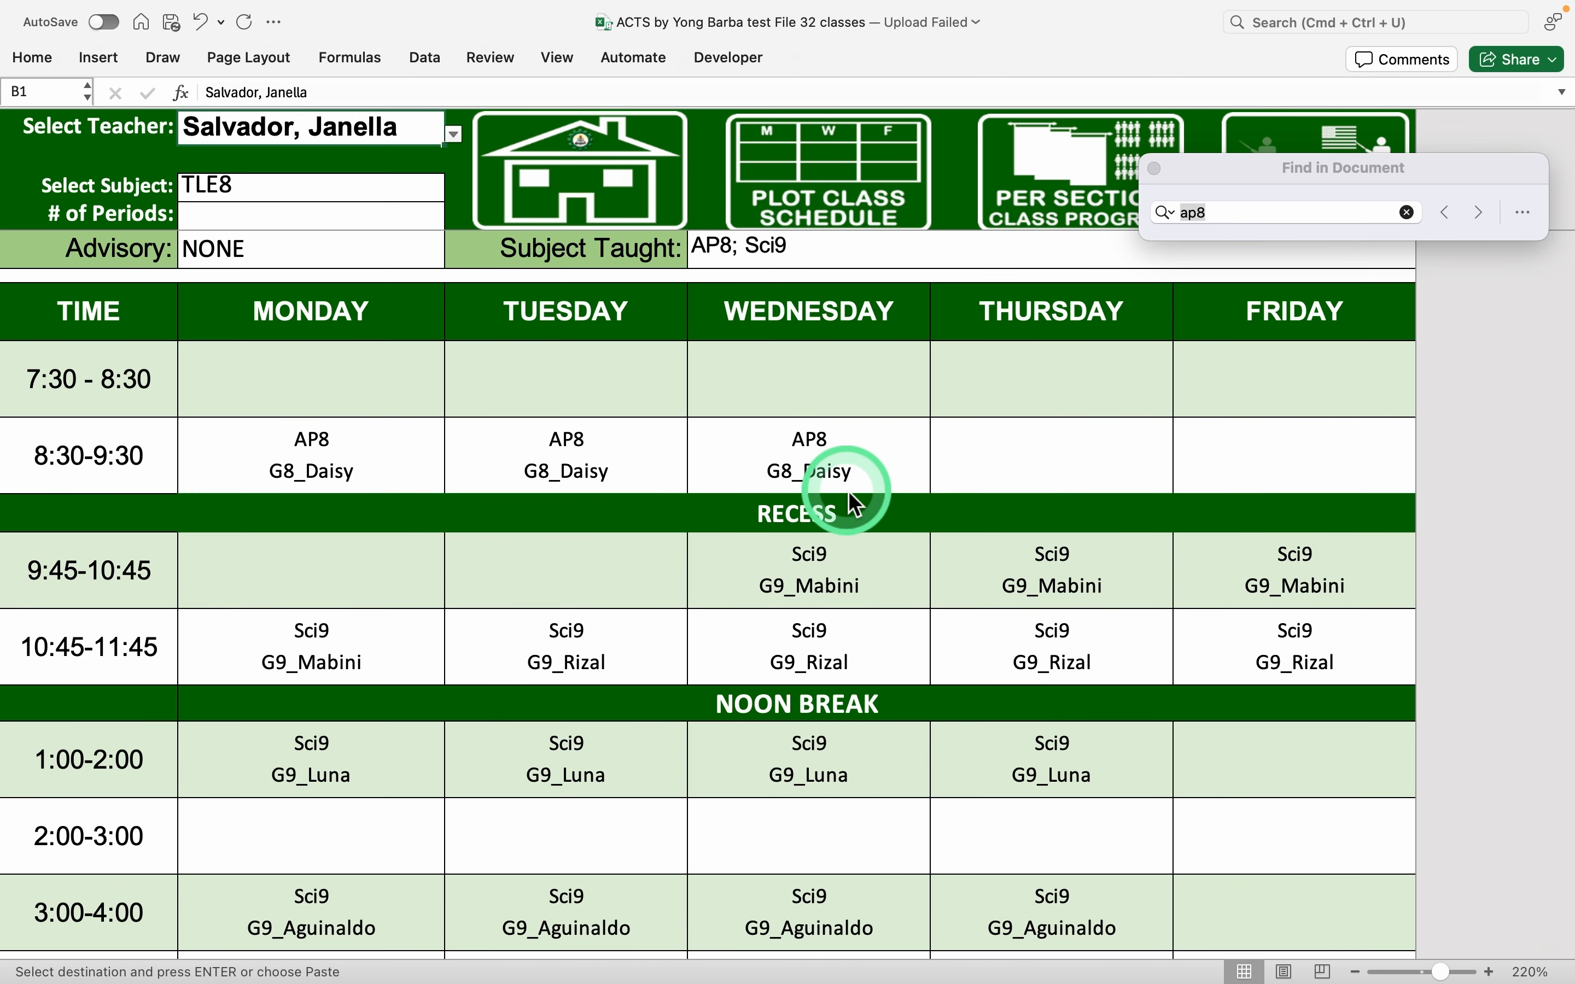
pyautogui.scroll(-1, 846, 489)
pyautogui.scroll(-2, 846, 489)
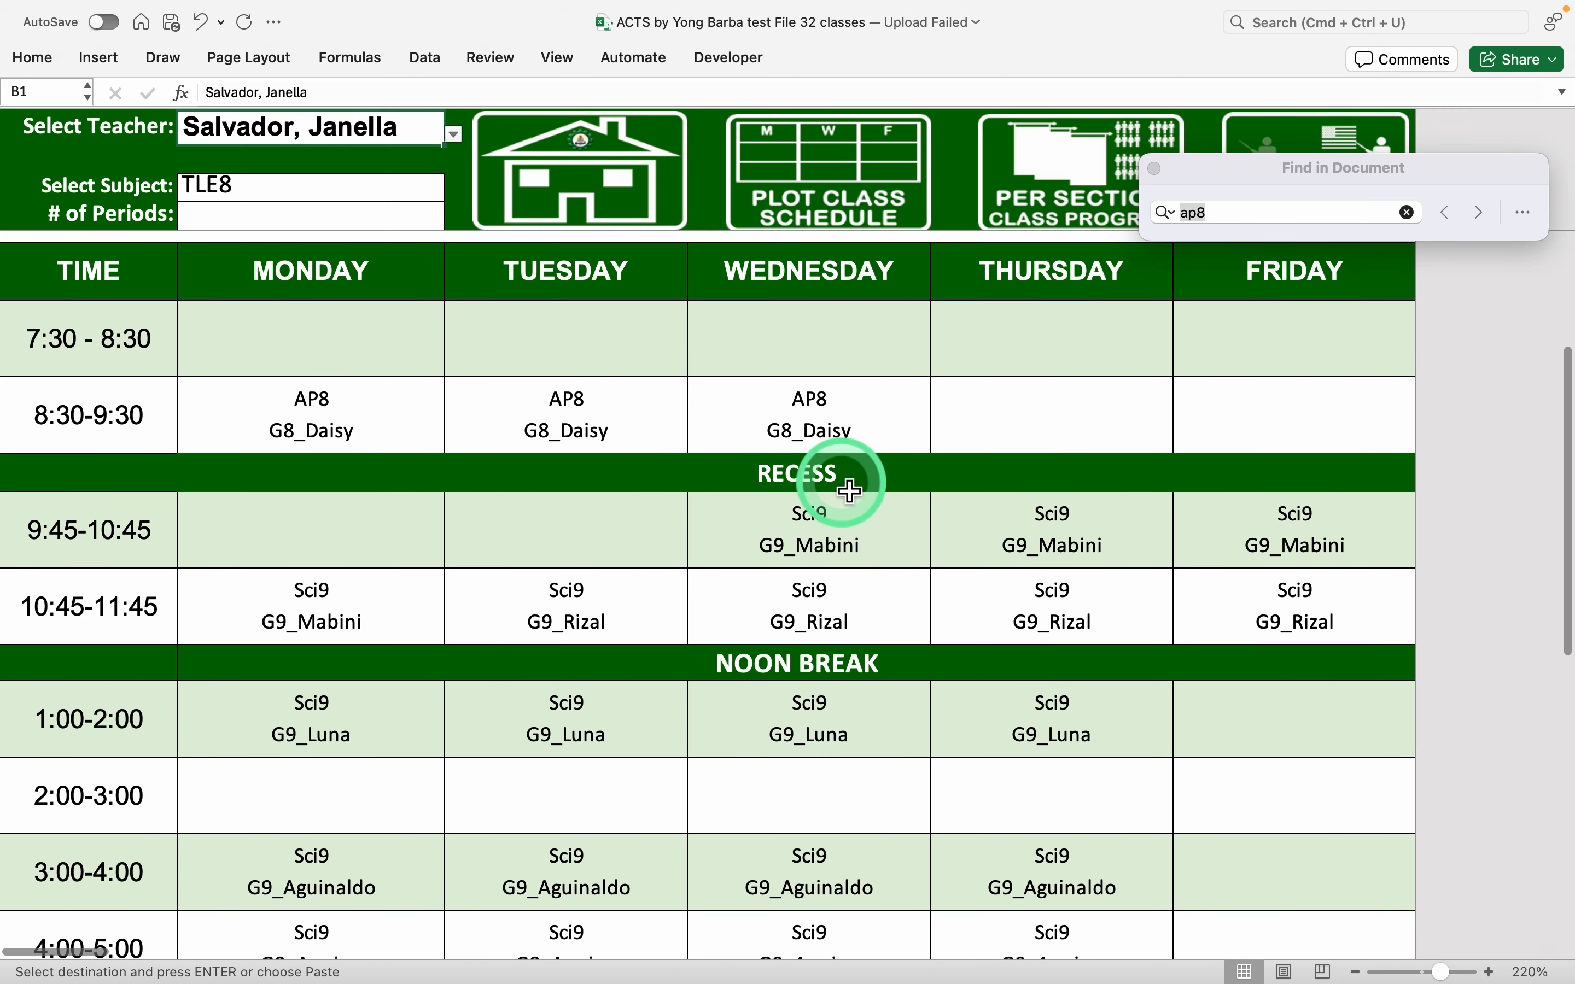
pyautogui.scroll(-3, 857, 770)
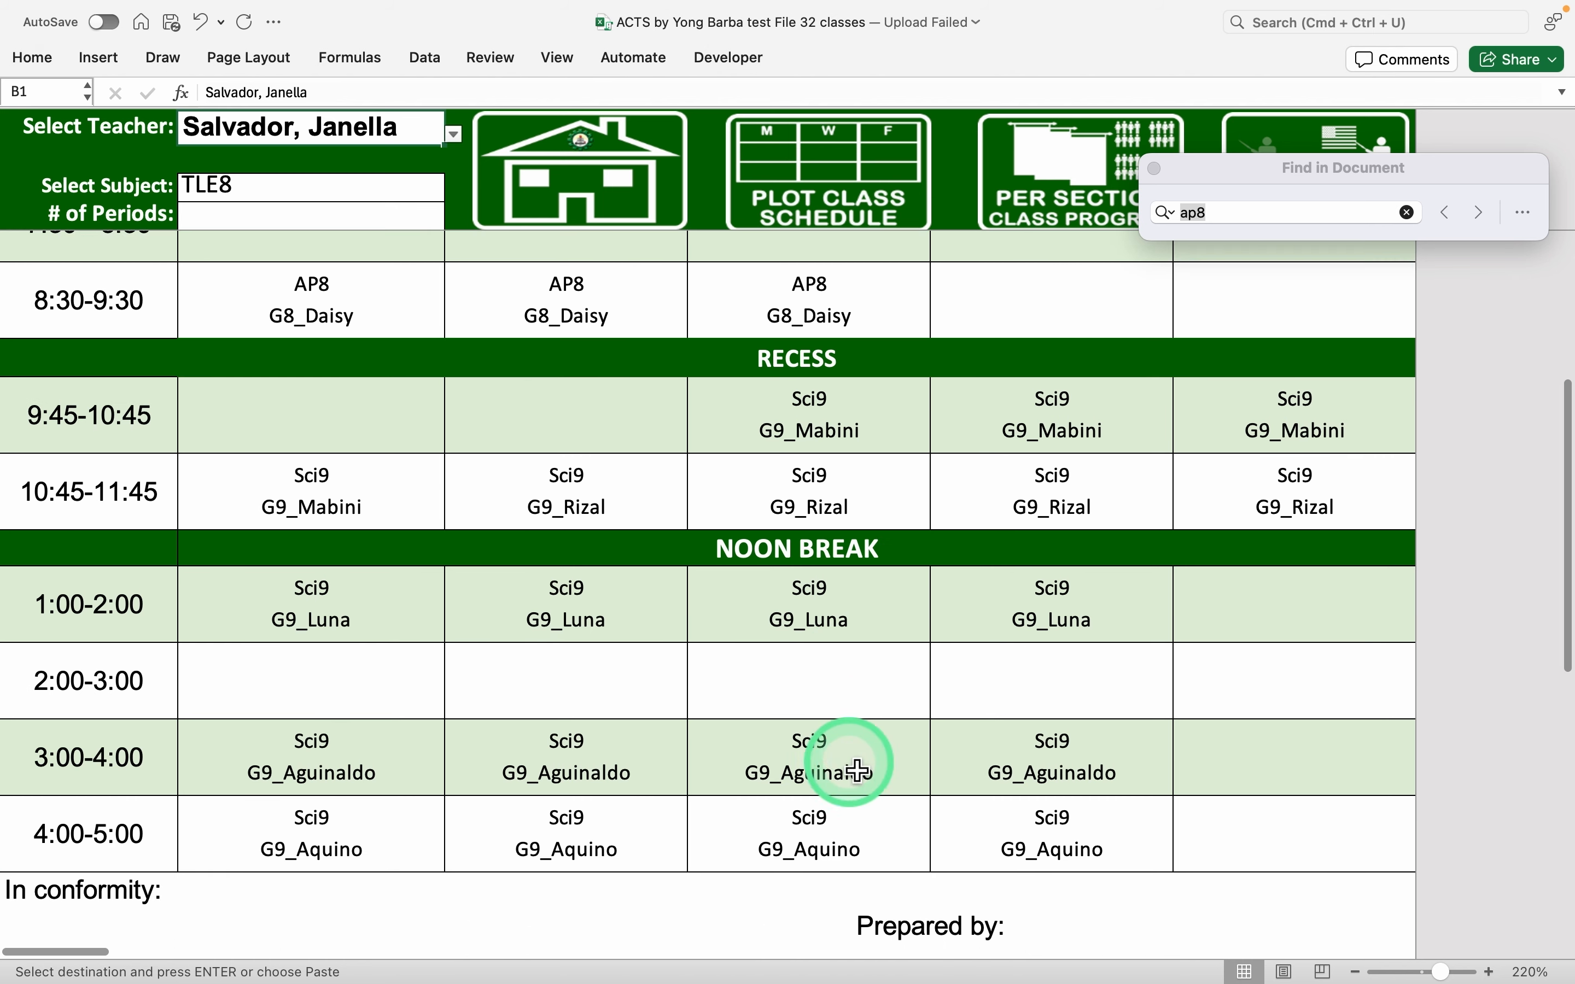
pyautogui.scroll(3, 858, 769)
pyautogui.scroll(1, 857, 770)
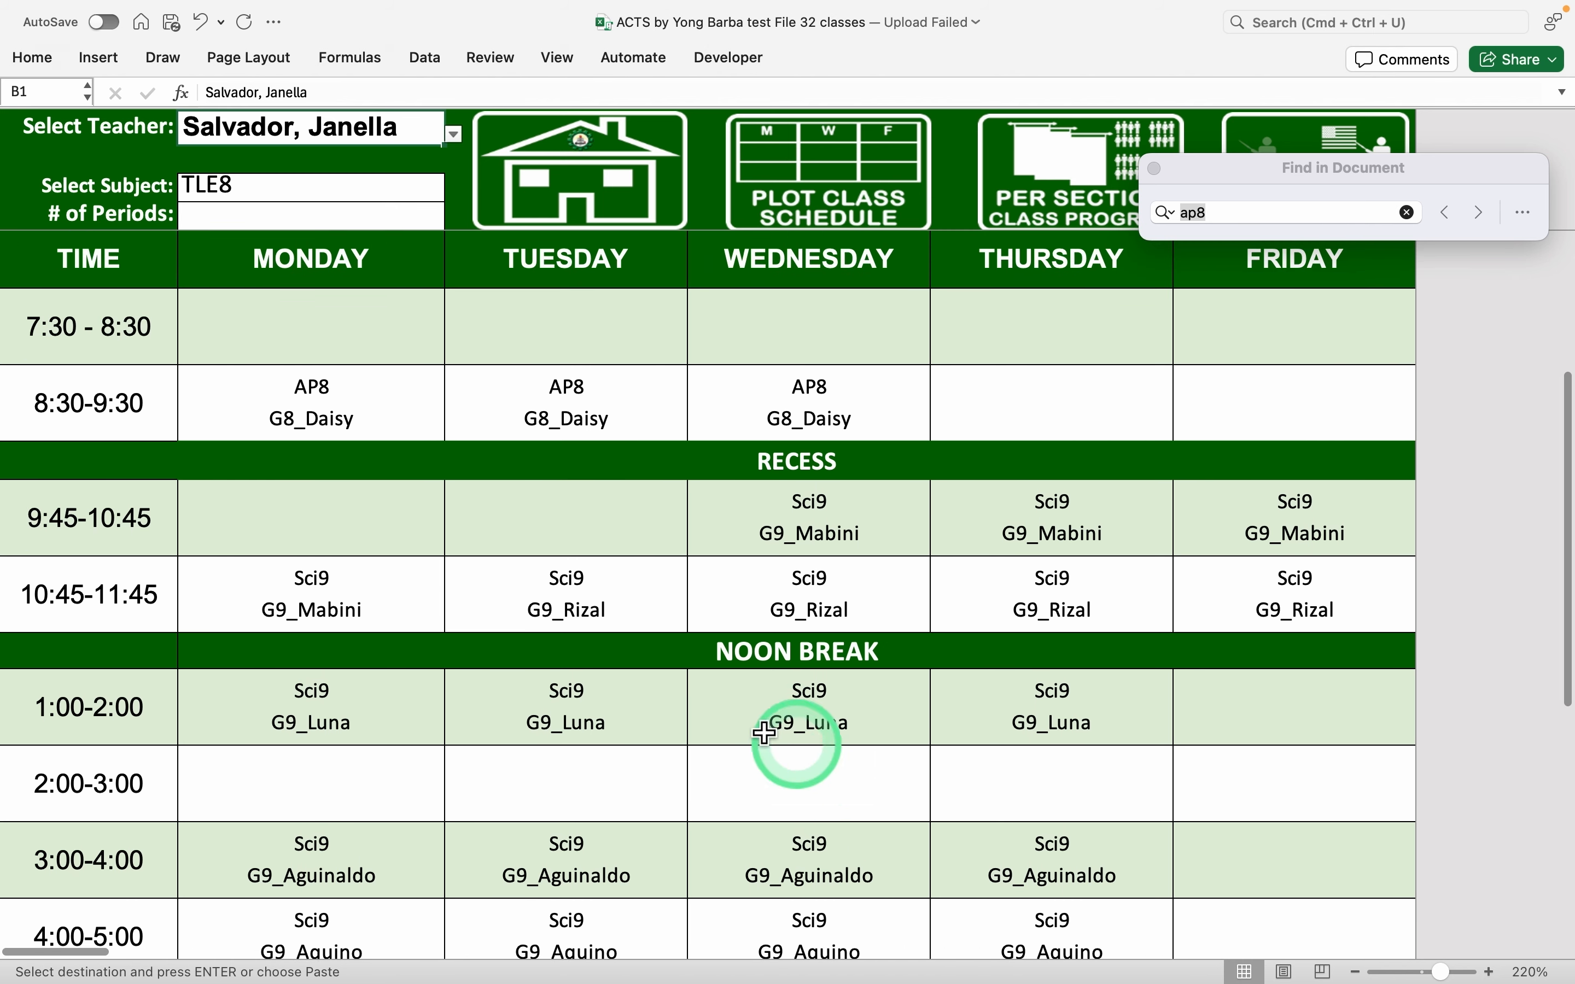
# In the plotting sheet, paste the copied AP8 teacher and subject into G8_Iris's Monday to Wednesday 2:00-3:00 slots
pyautogui.click(843, 211)
pyautogui.scroll(-1, 1270, 626)
pyautogui.hscroll(2, 1270, 626)
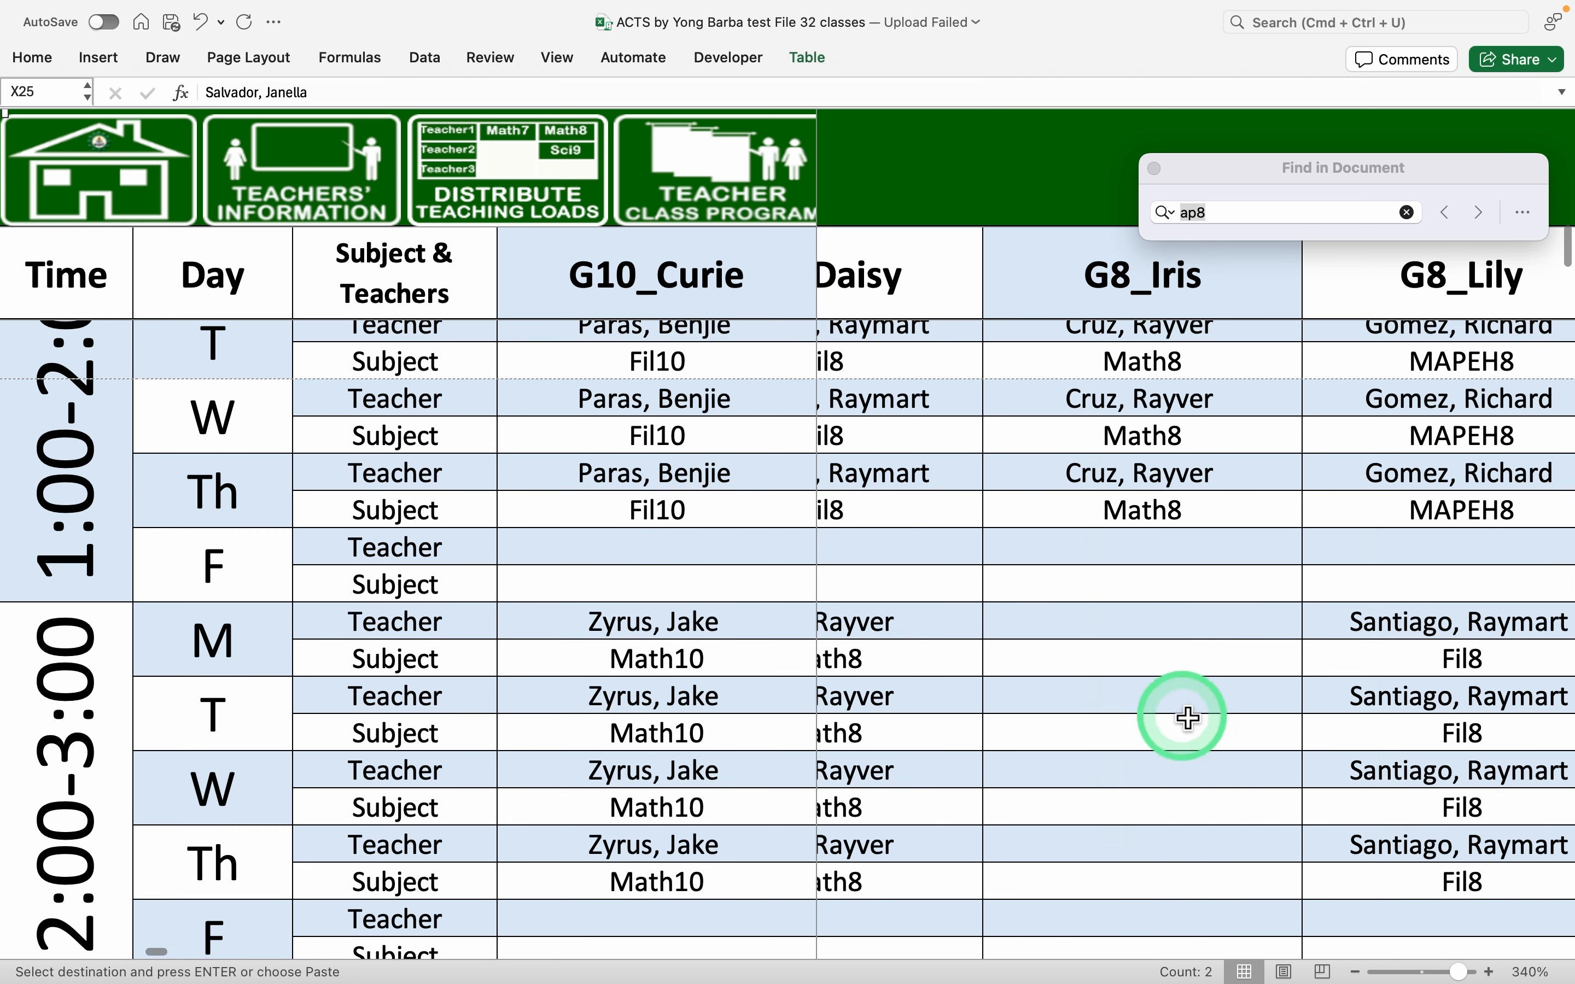
pyautogui.click(1172, 632)
pyautogui.moveTo(1172, 646); pyautogui.dragTo(1178, 814)
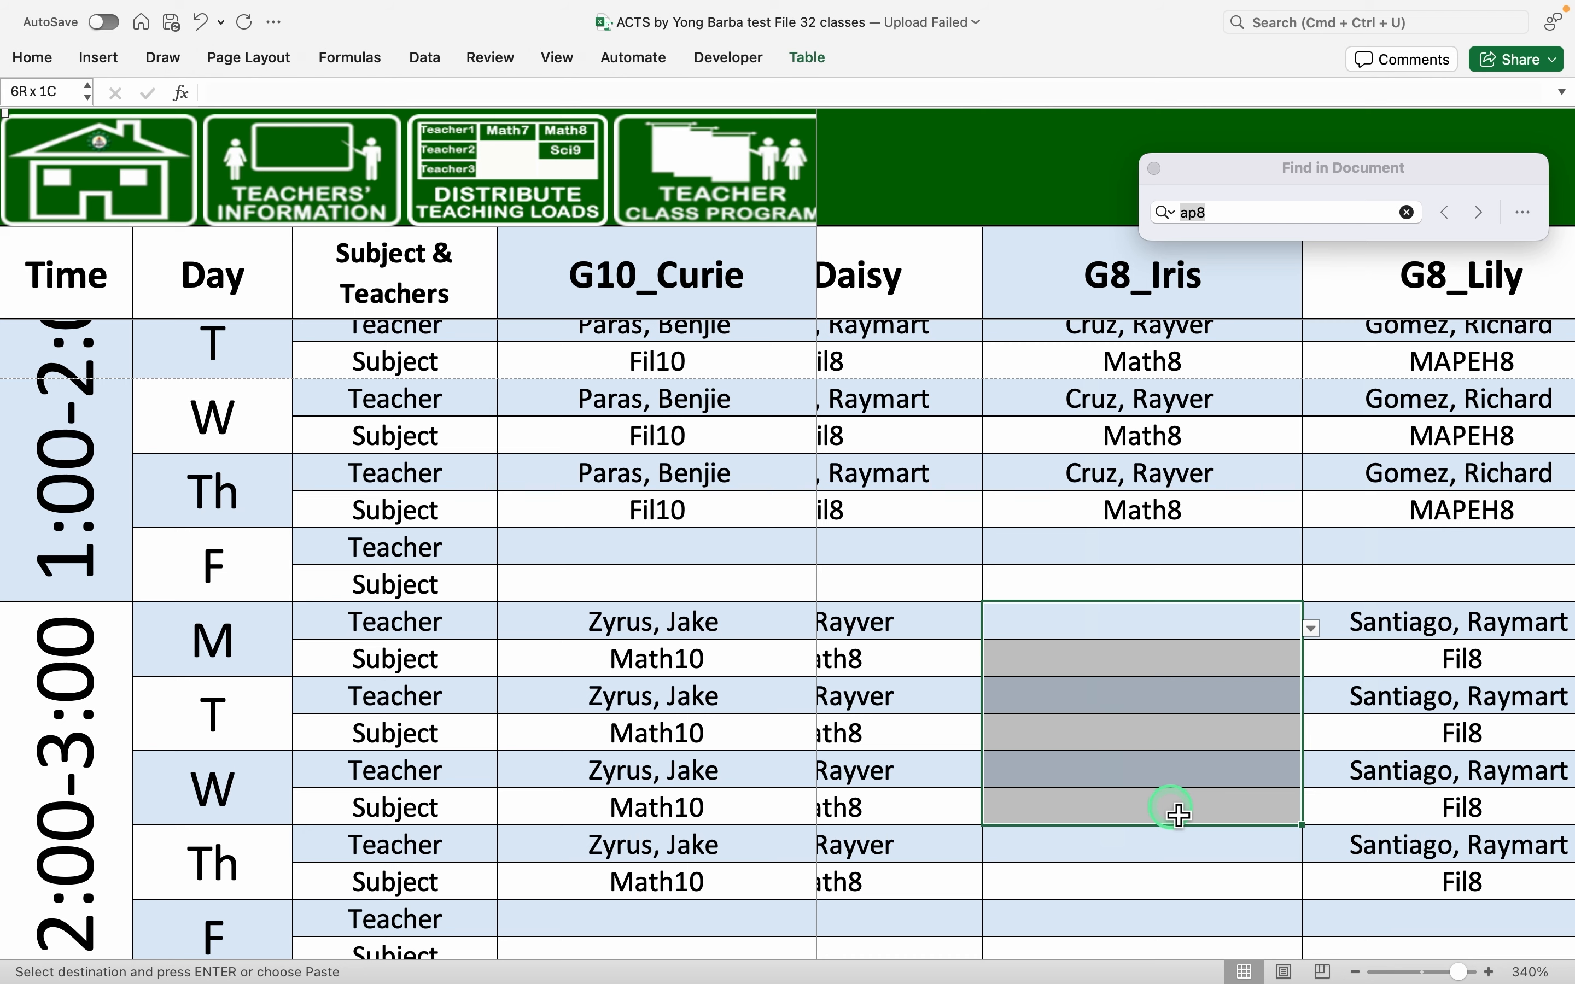
pyautogui.press('super+v')
# Review G8_Iris's morning entries in the plotting sheet and recheck the AP8 teacher's class program
pyautogui.scroll(5, 1160, 664)
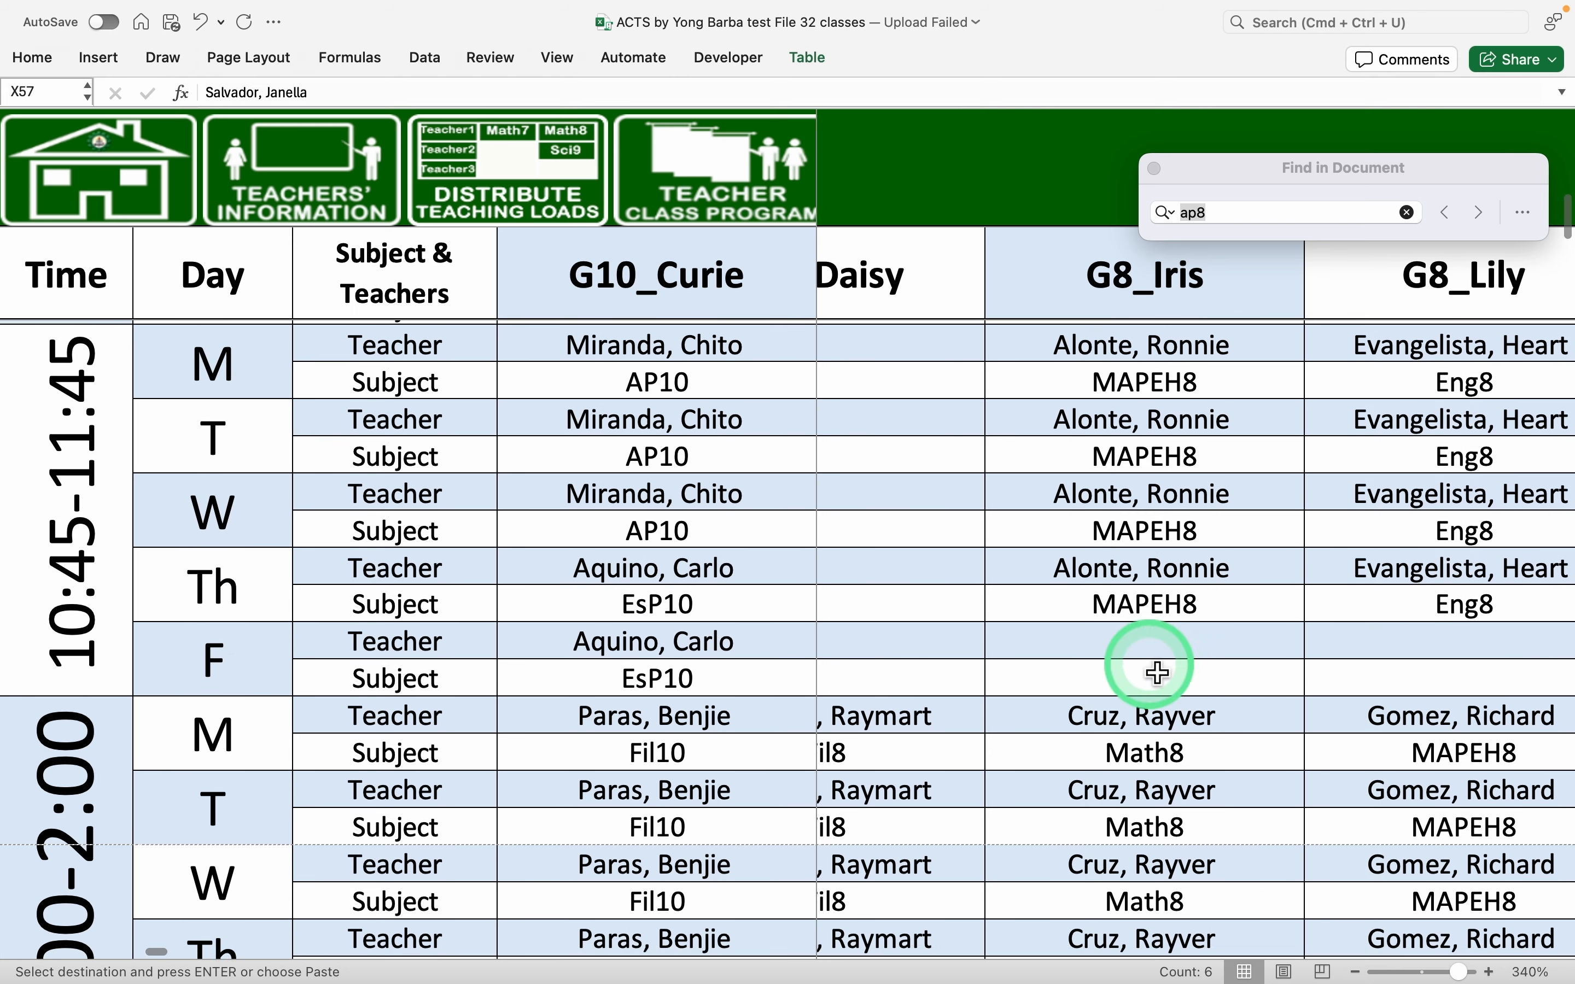
pyautogui.scroll(10, 1157, 673)
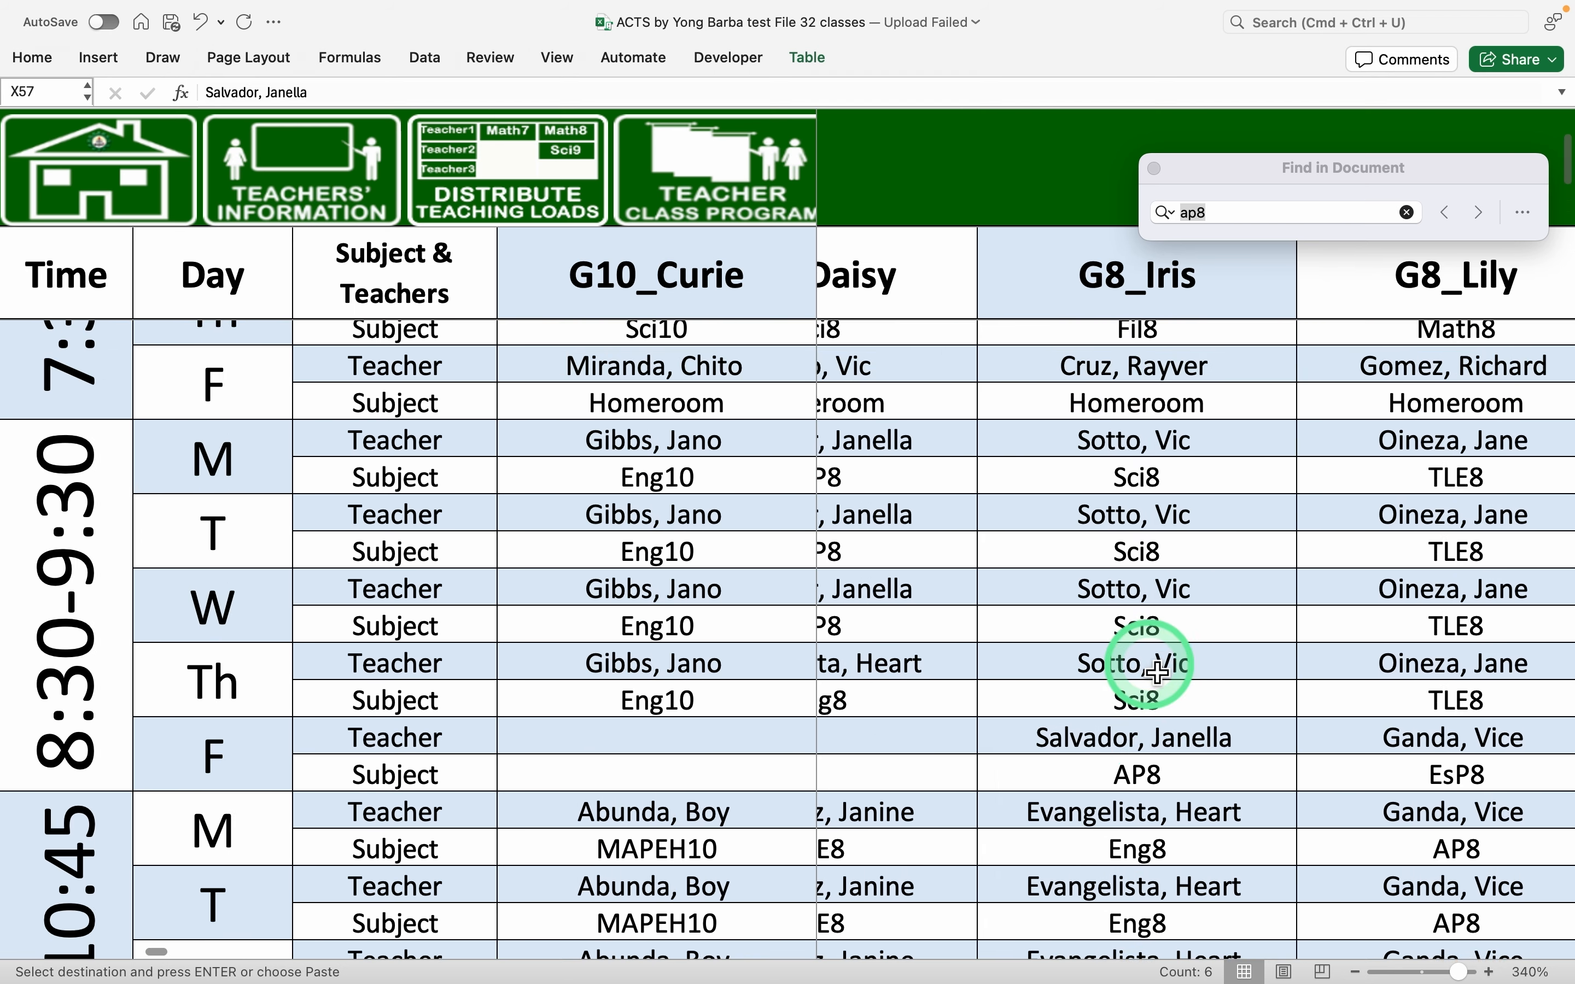
pyautogui.scroll(5, 1157, 673)
pyautogui.click(692, 217)
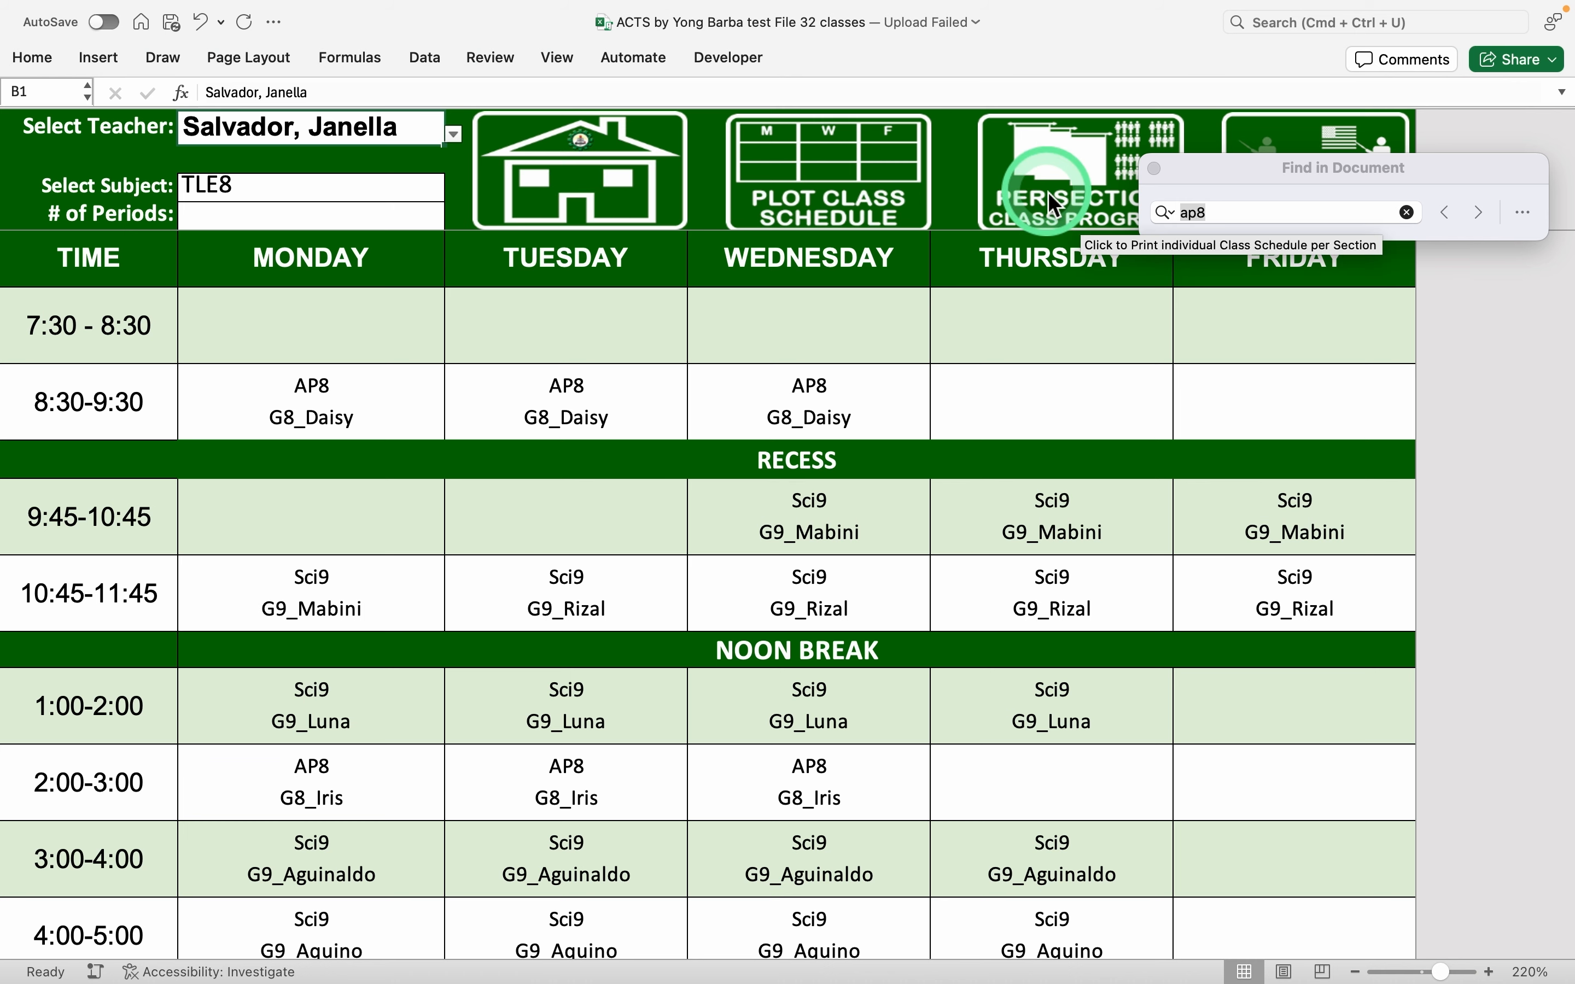
# Show the class program per section and display G8_Azalea's schedule
pyautogui.click(1056, 206)
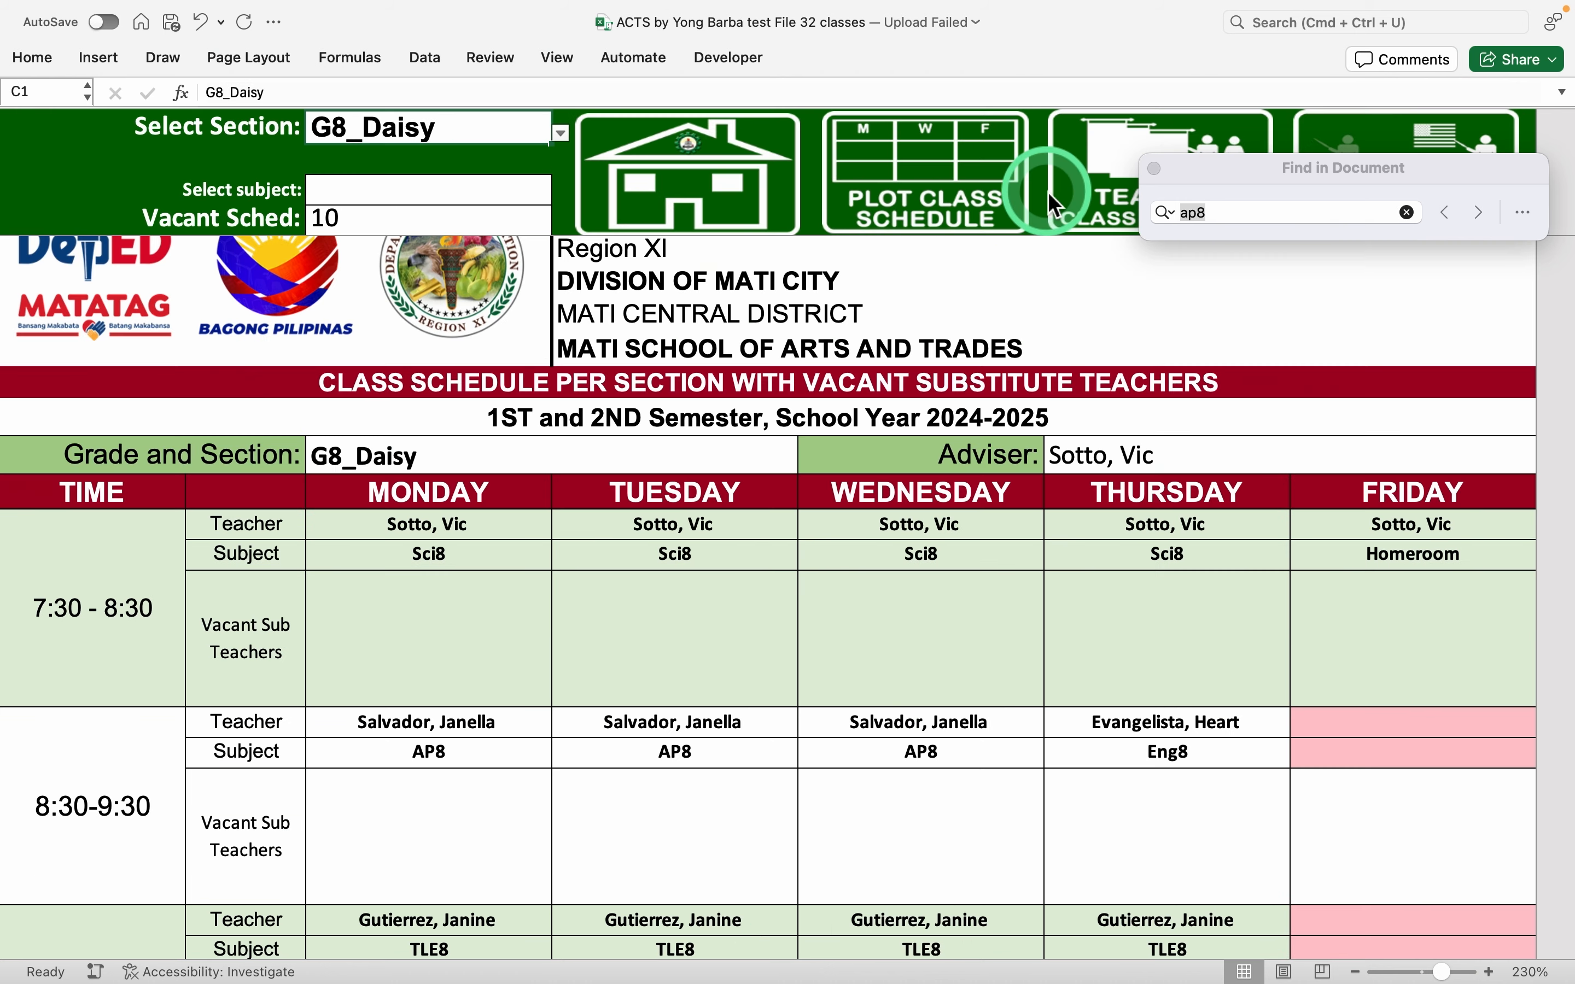
pyautogui.click(559, 135)
pyautogui.press('Up')
pyautogui.press('Up')
pyautogui.press('Down')
pyautogui.press('Return')
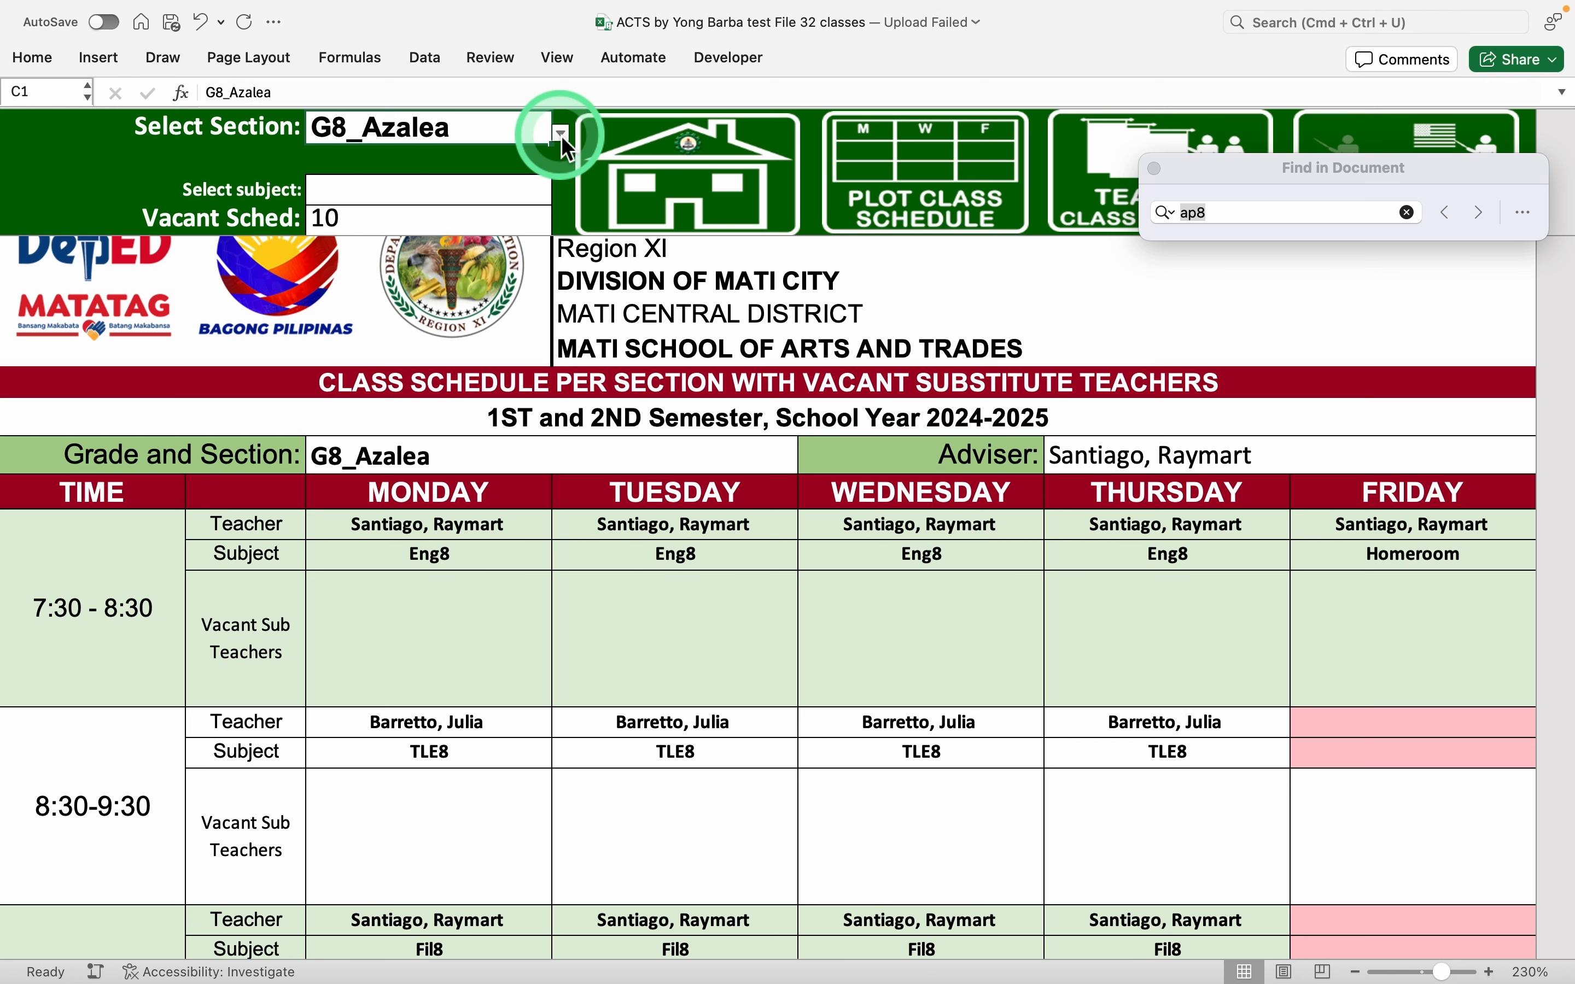
# Display G8_Begonia's class schedule and review its morning and afternoon periods for vacant slots
pyautogui.click(561, 136)
pyautogui.press('Down')
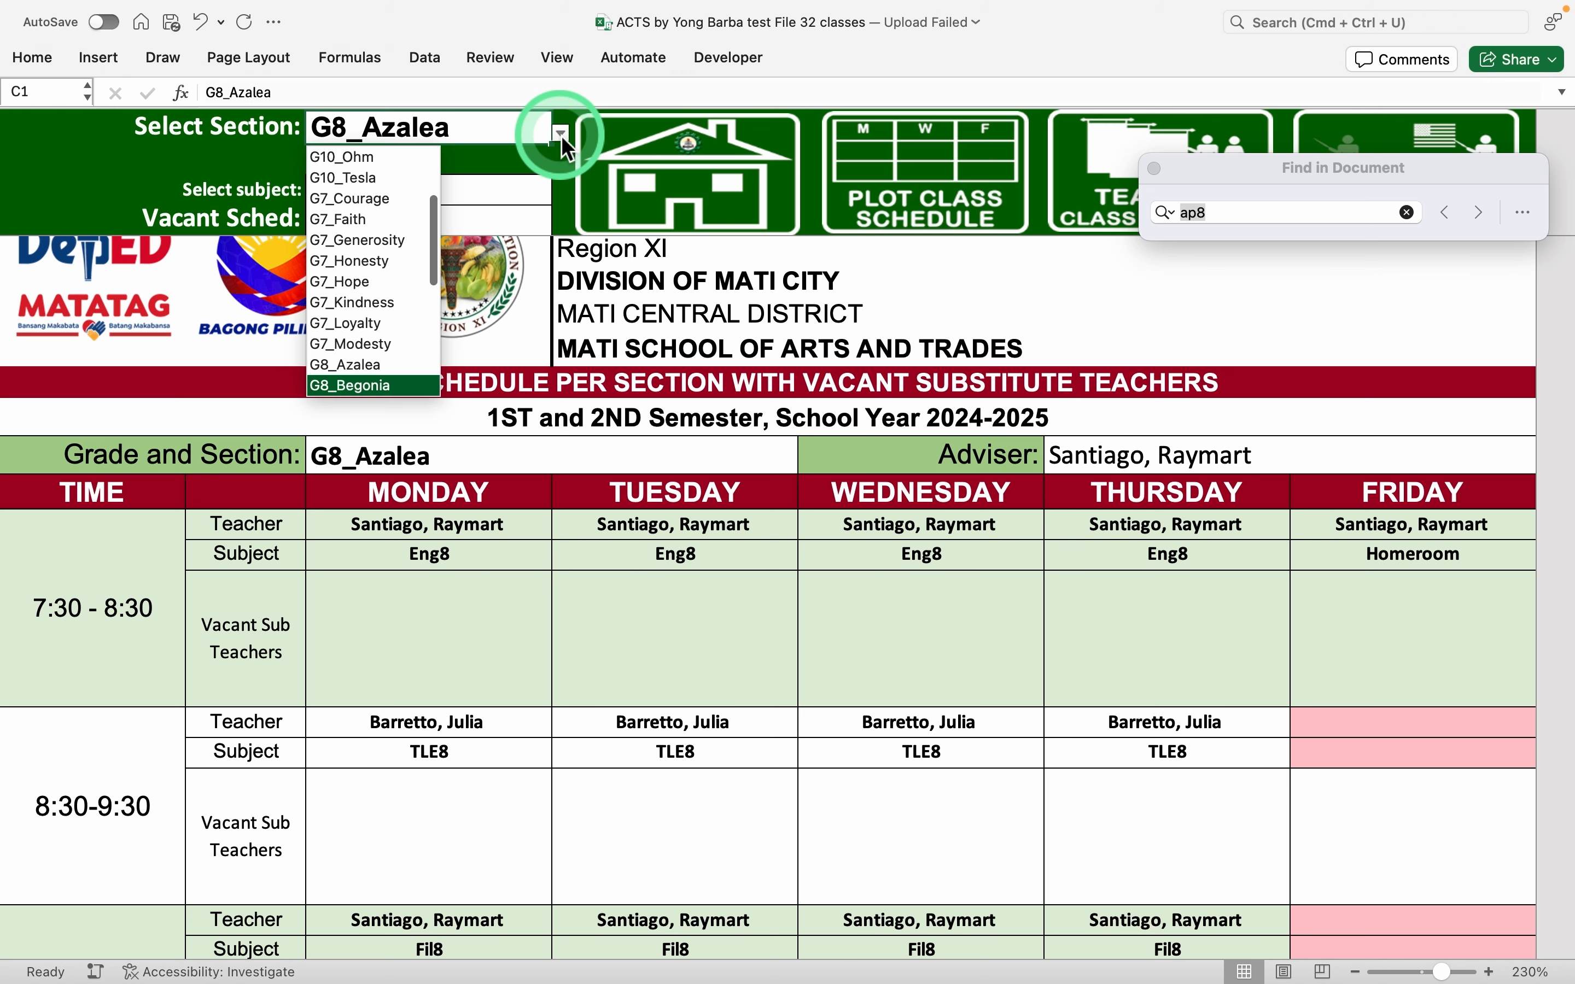
pyautogui.press('Return')
pyautogui.click(561, 136)
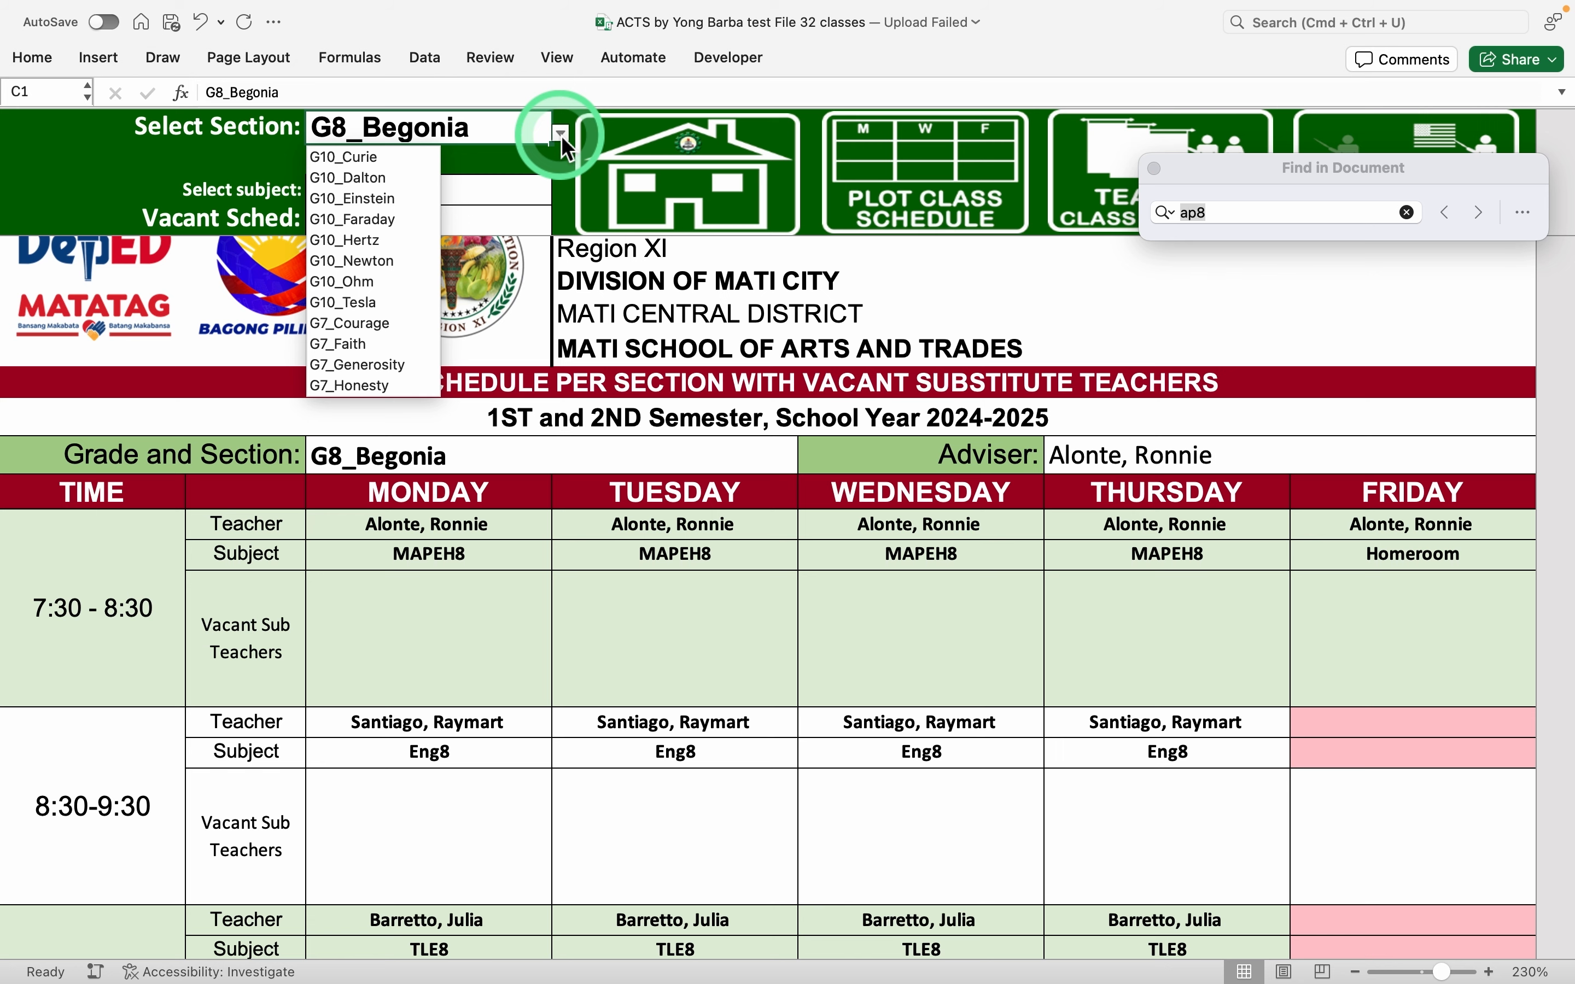
pyautogui.press('Down')
pyautogui.click(813, 736)
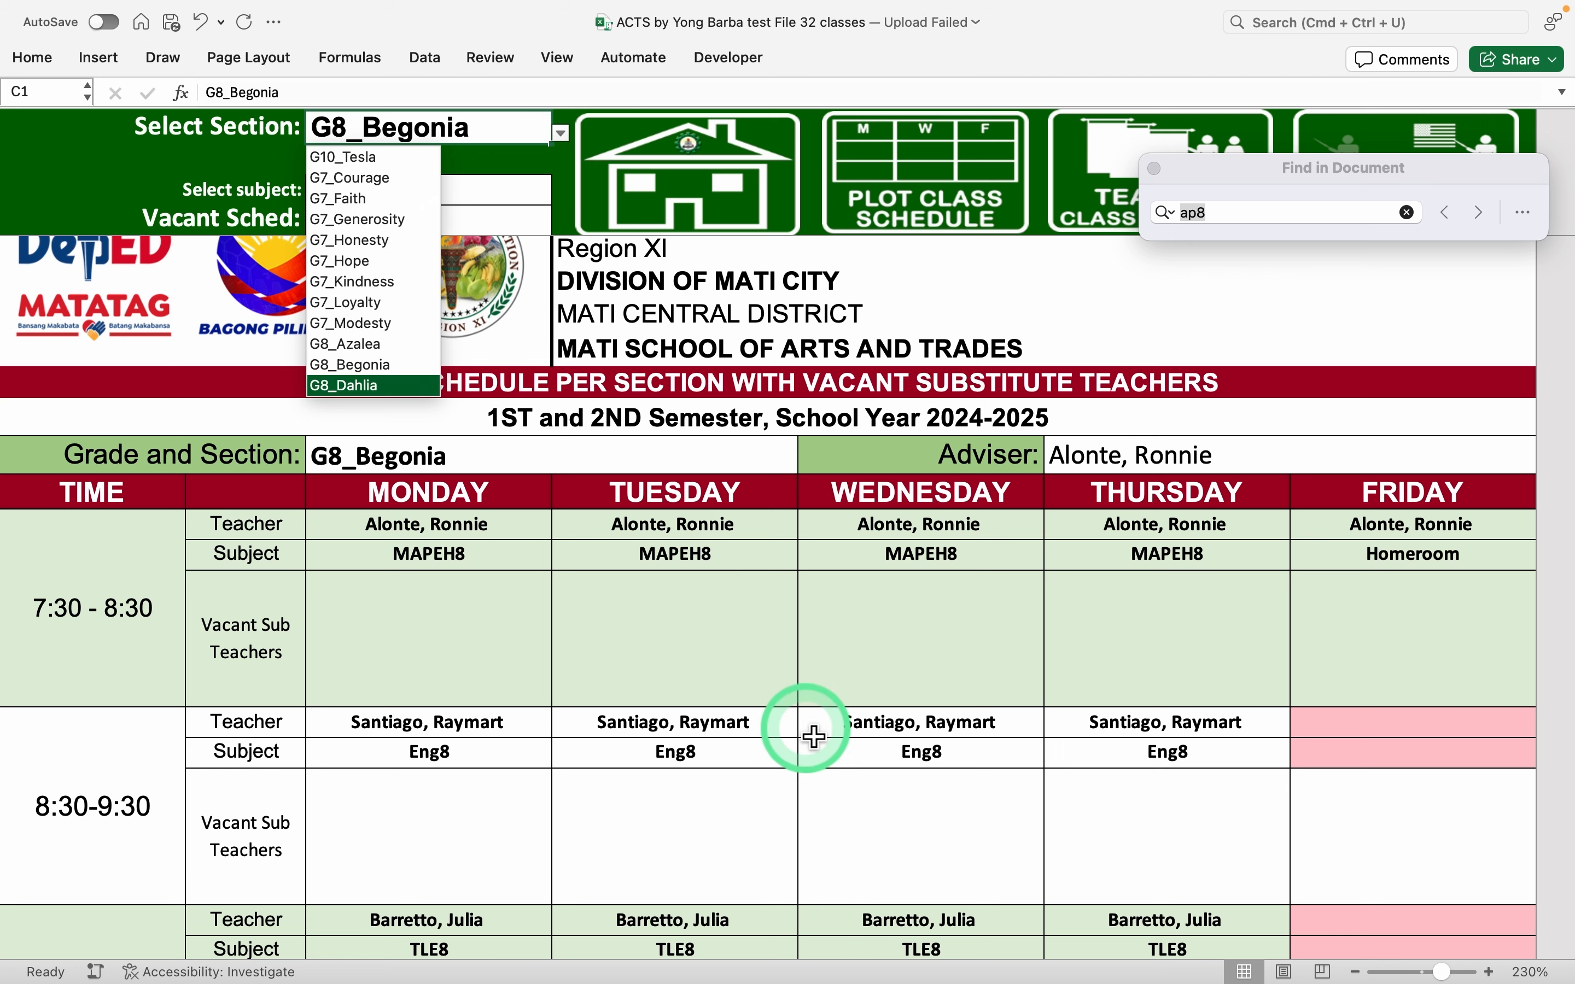
pyautogui.scroll(-15, 814, 735)
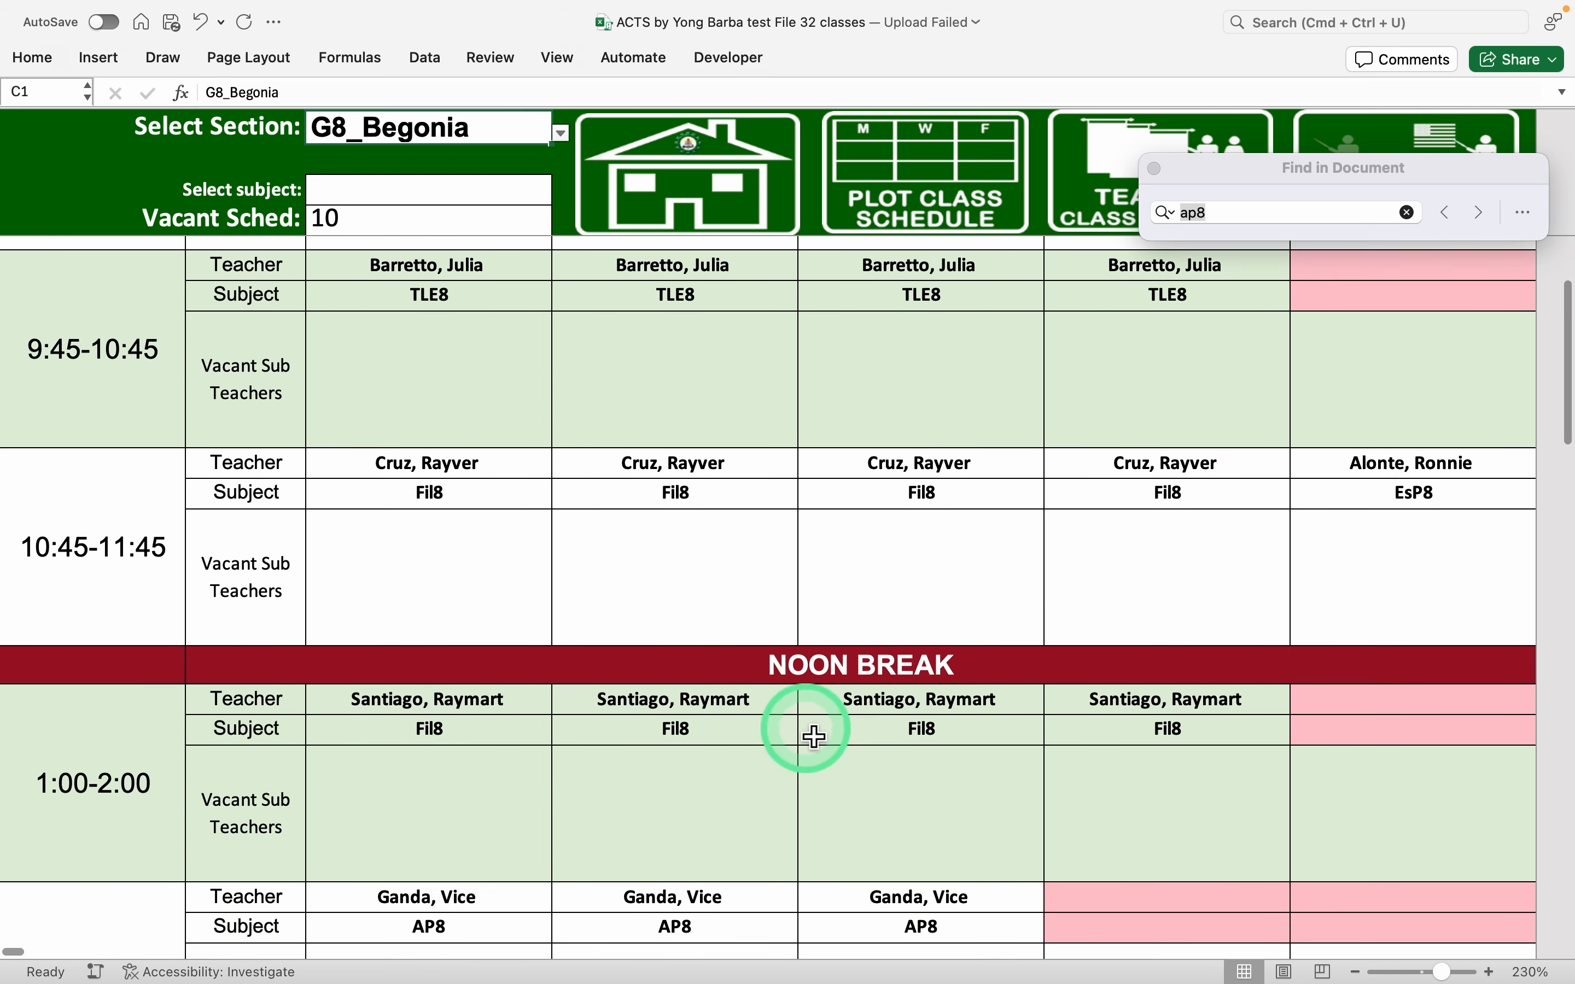
pyautogui.scroll(-5, 814, 735)
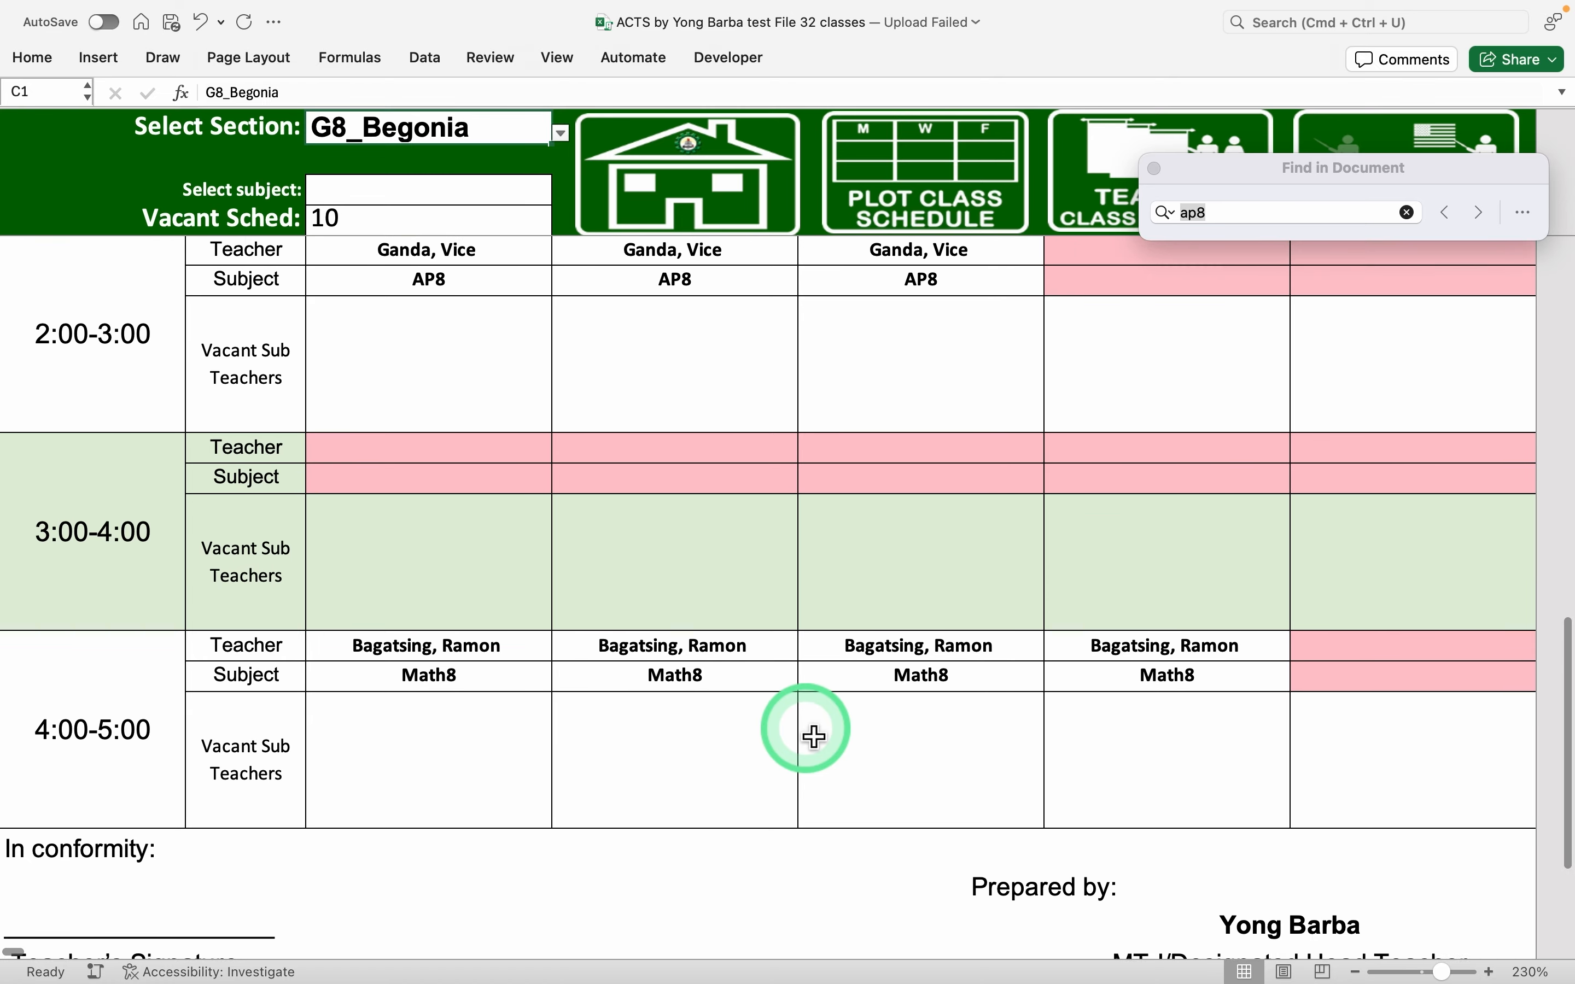
pyautogui.scroll(3, 814, 735)
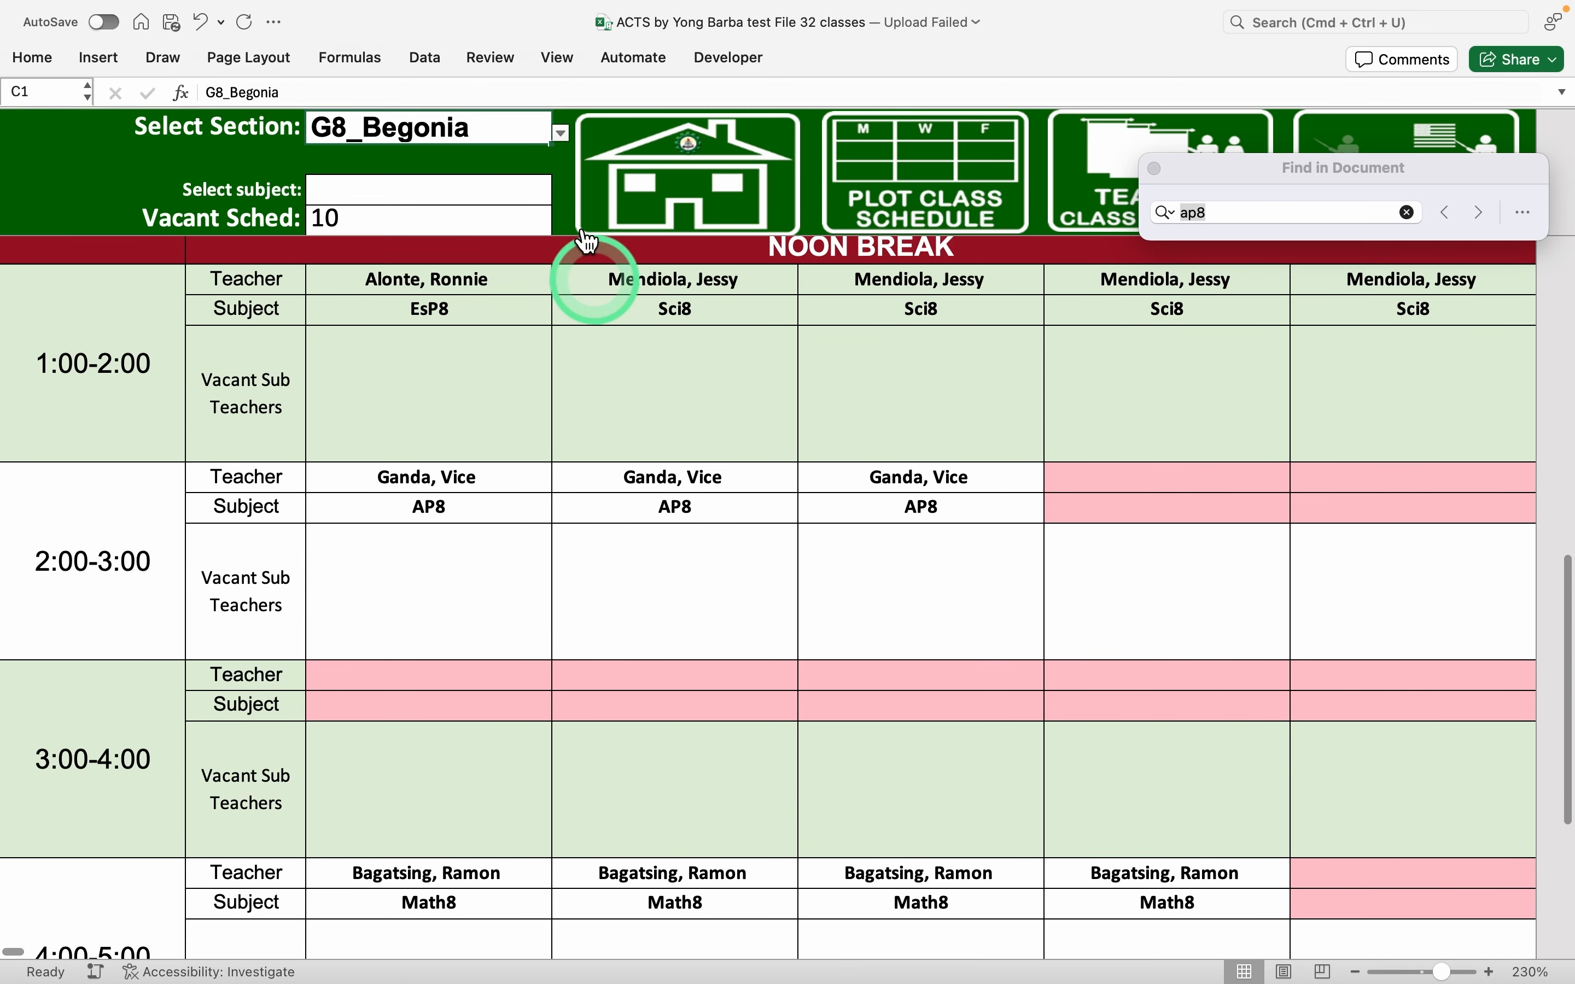
# Display the class schedules of G8_Dahlia, G8_Daisy and G8_Iris in turn and check their afternoon periods
pyautogui.click(562, 135)
pyautogui.press('Down')
pyautogui.press('Return')
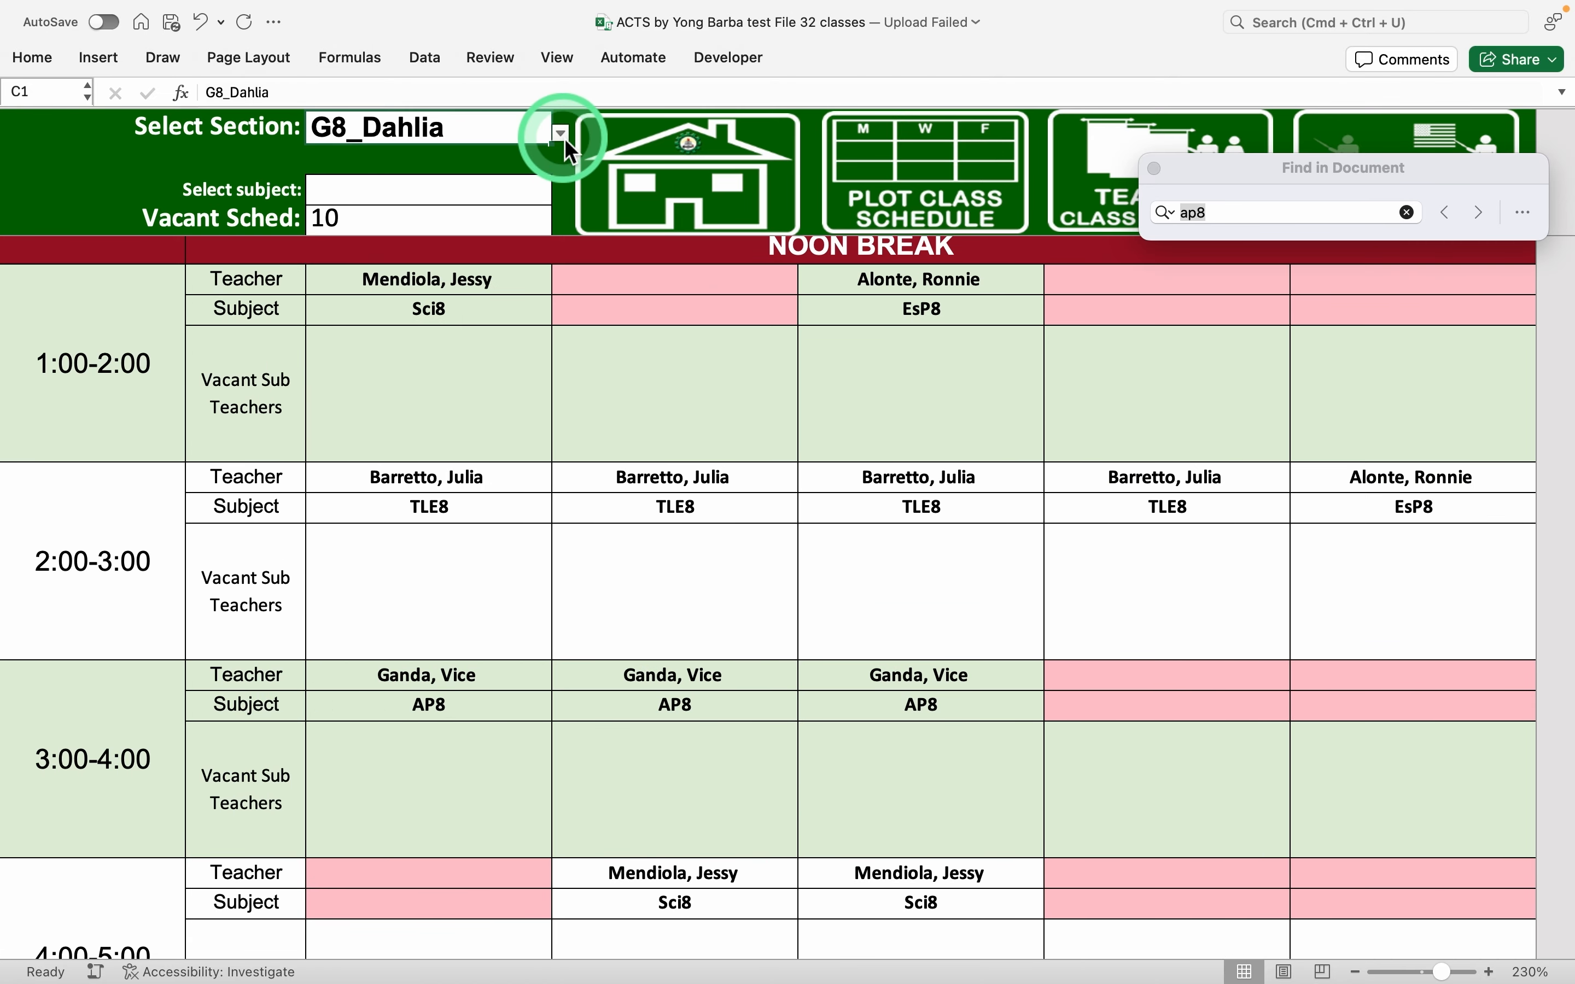
pyautogui.click(565, 137)
pyautogui.press('Down')
pyautogui.press('Return')
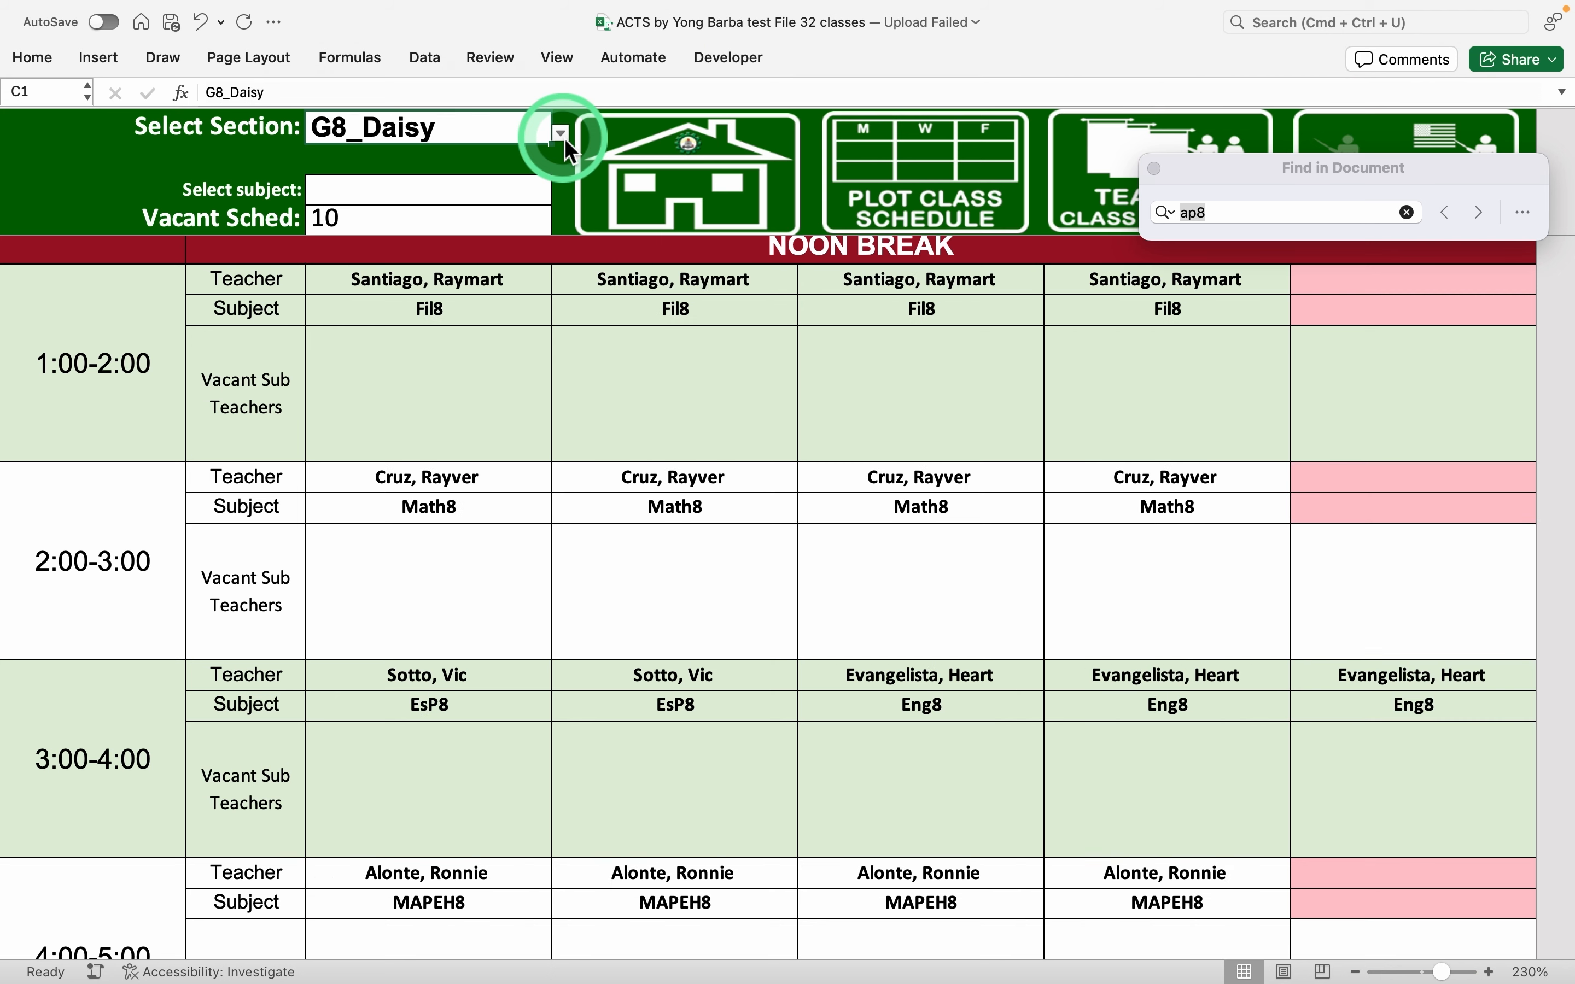
pyautogui.click(565, 138)
pyautogui.press('Down')
pyautogui.press('Return')
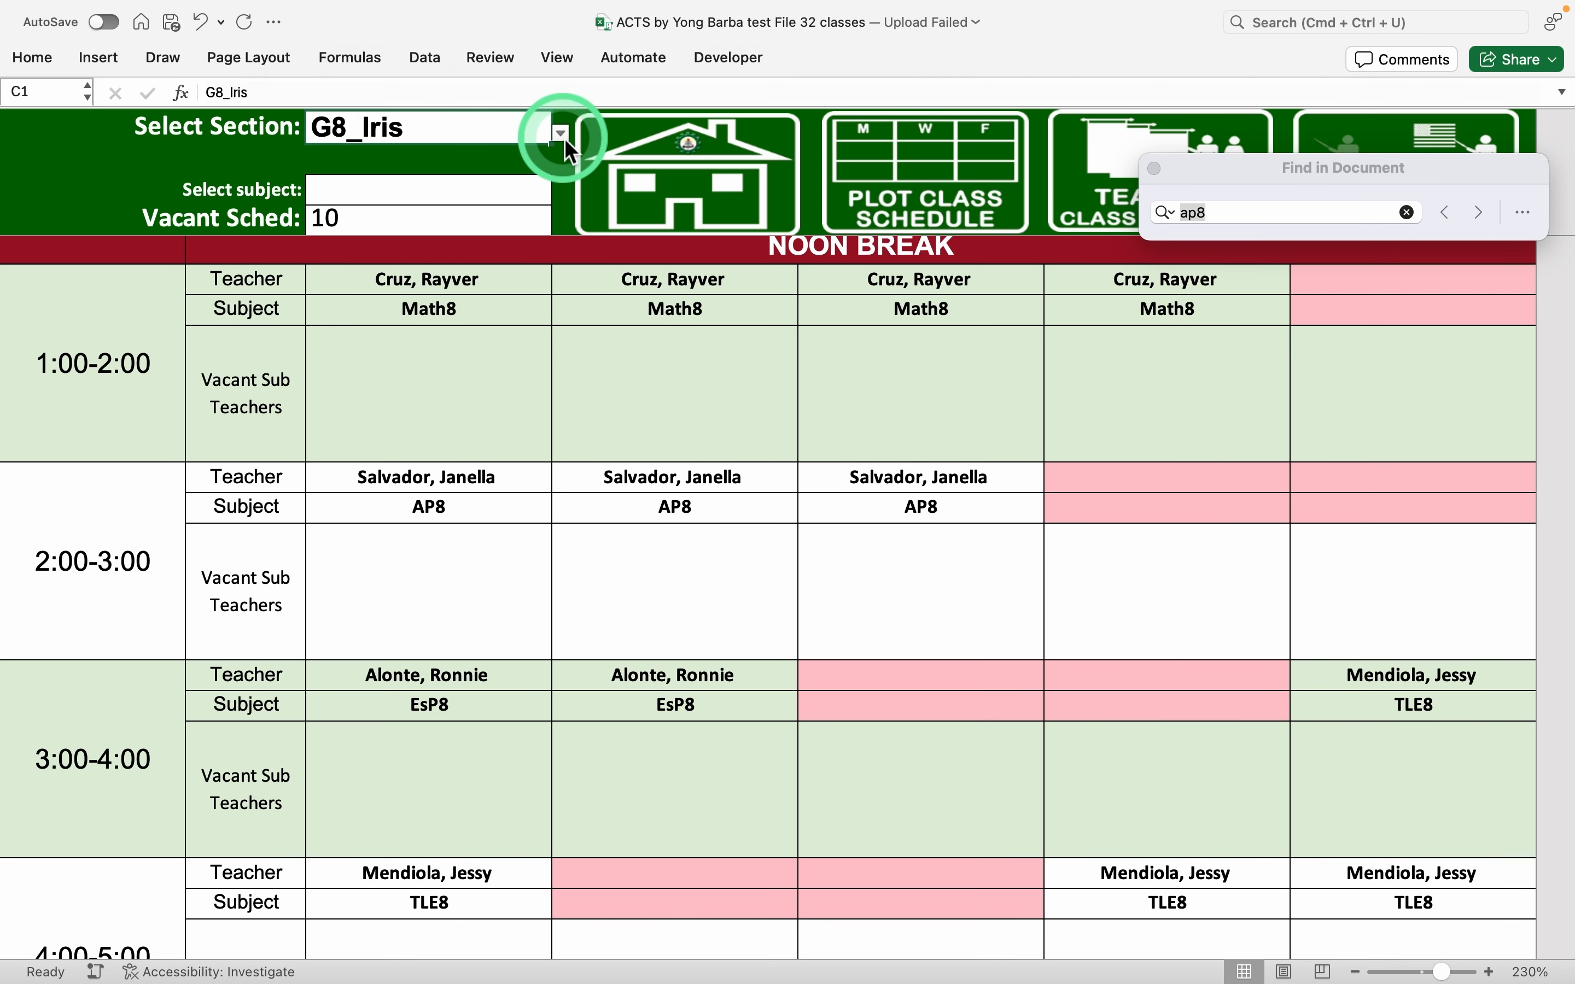
# Display the G8_Lily and G8_Rose class schedules in turn and check their afternoon periods
pyautogui.click(561, 134)
pyautogui.press('Down')
pyautogui.press('Return')
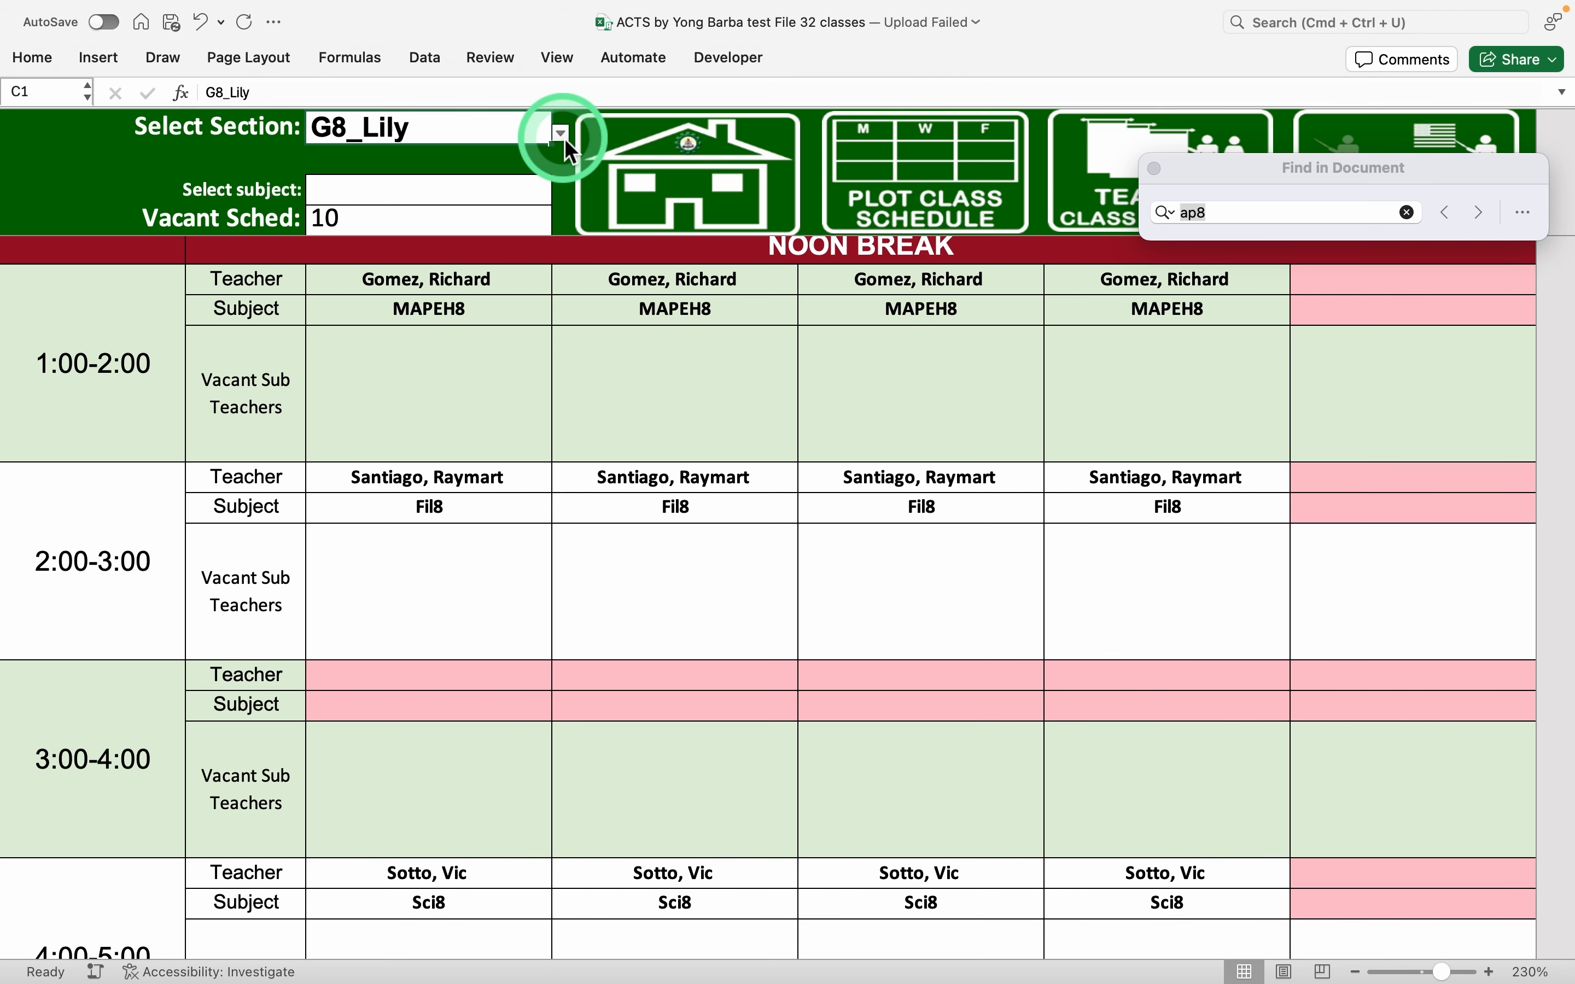
pyautogui.click(565, 138)
pyautogui.press('Down')
pyautogui.press('Return')
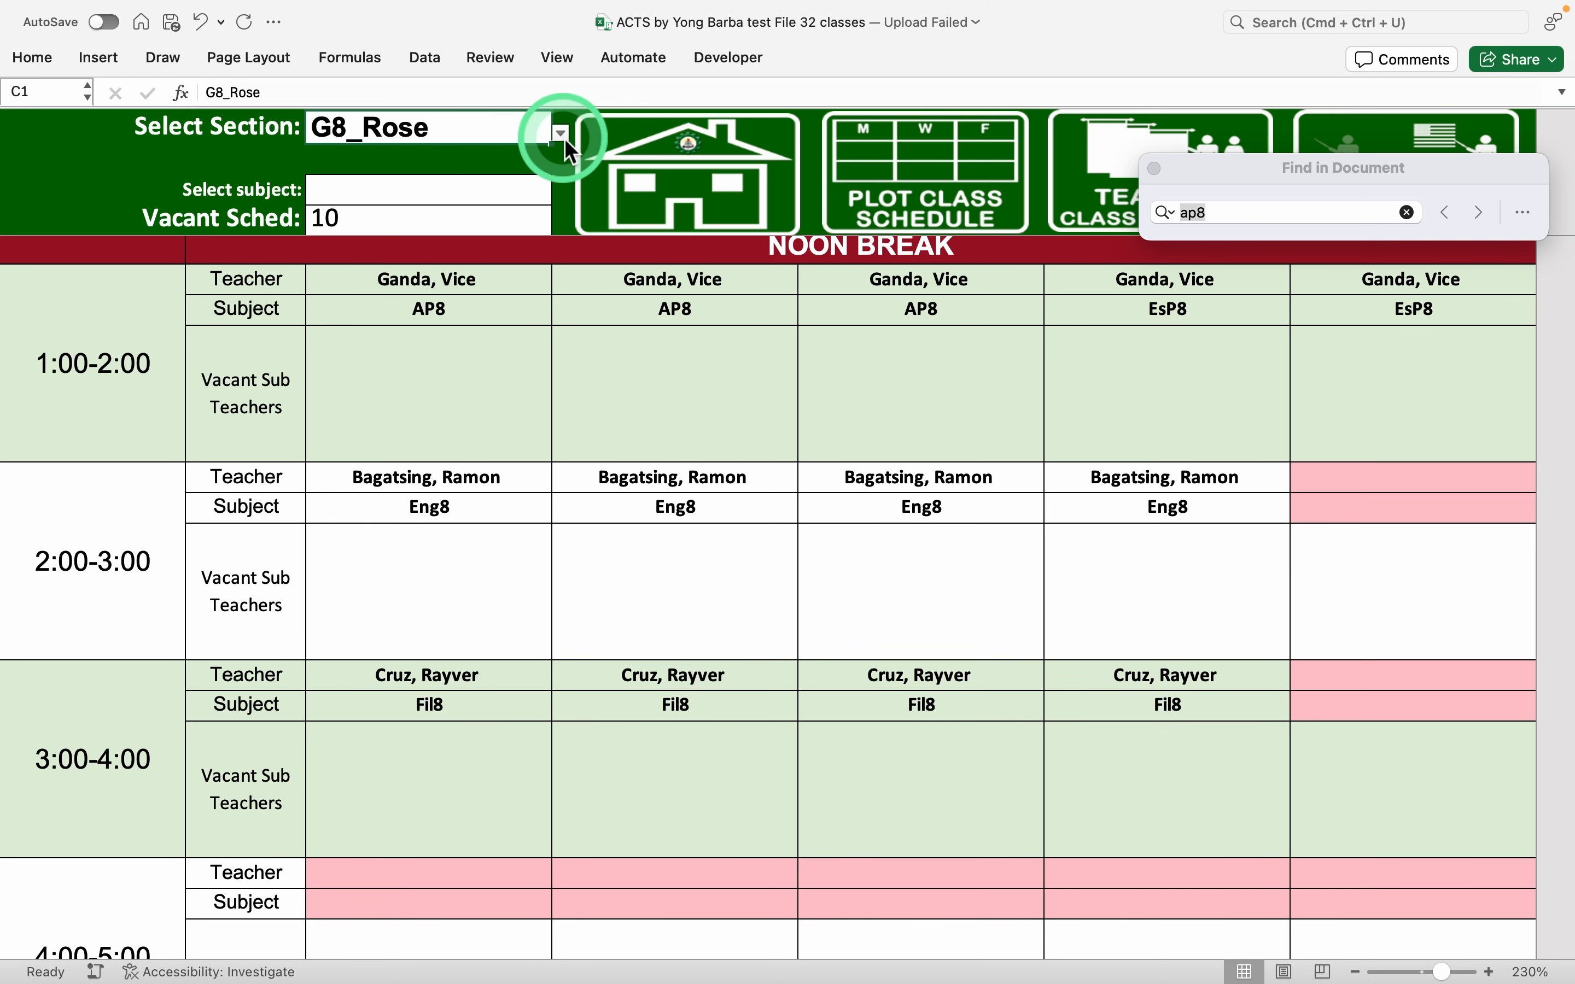
# Display G8_Sunflower's class schedule and review its periods across the whole day
pyautogui.click(565, 138)
pyautogui.press('Down')
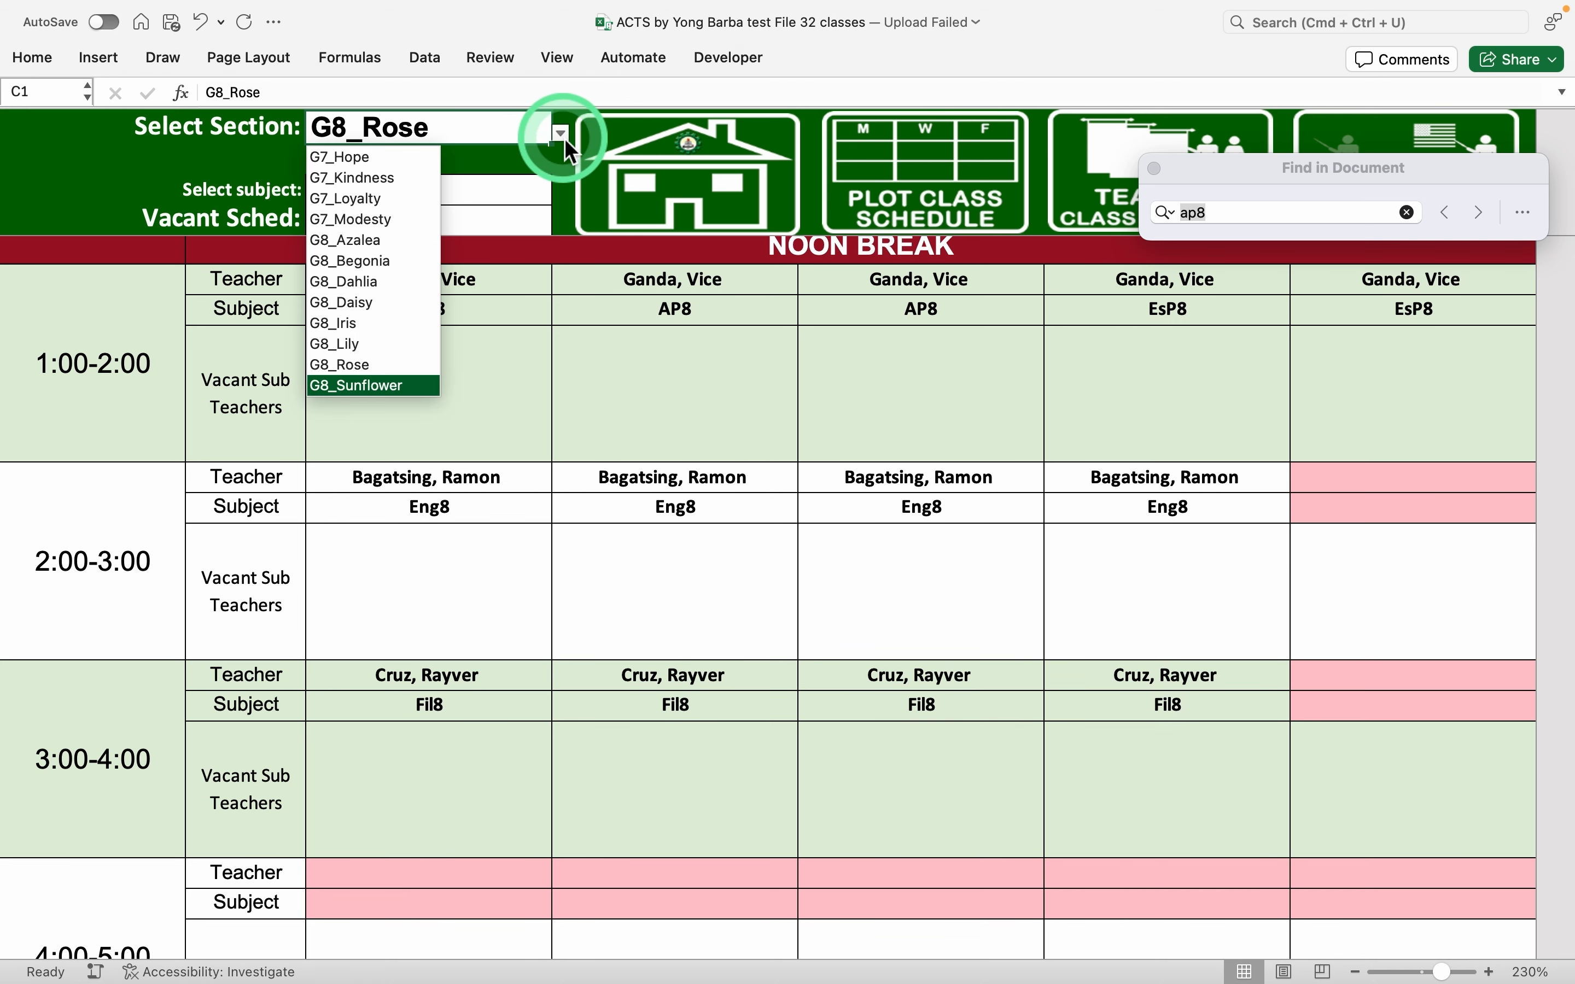
pyautogui.press('Return')
pyautogui.scroll(-5, 823, 631)
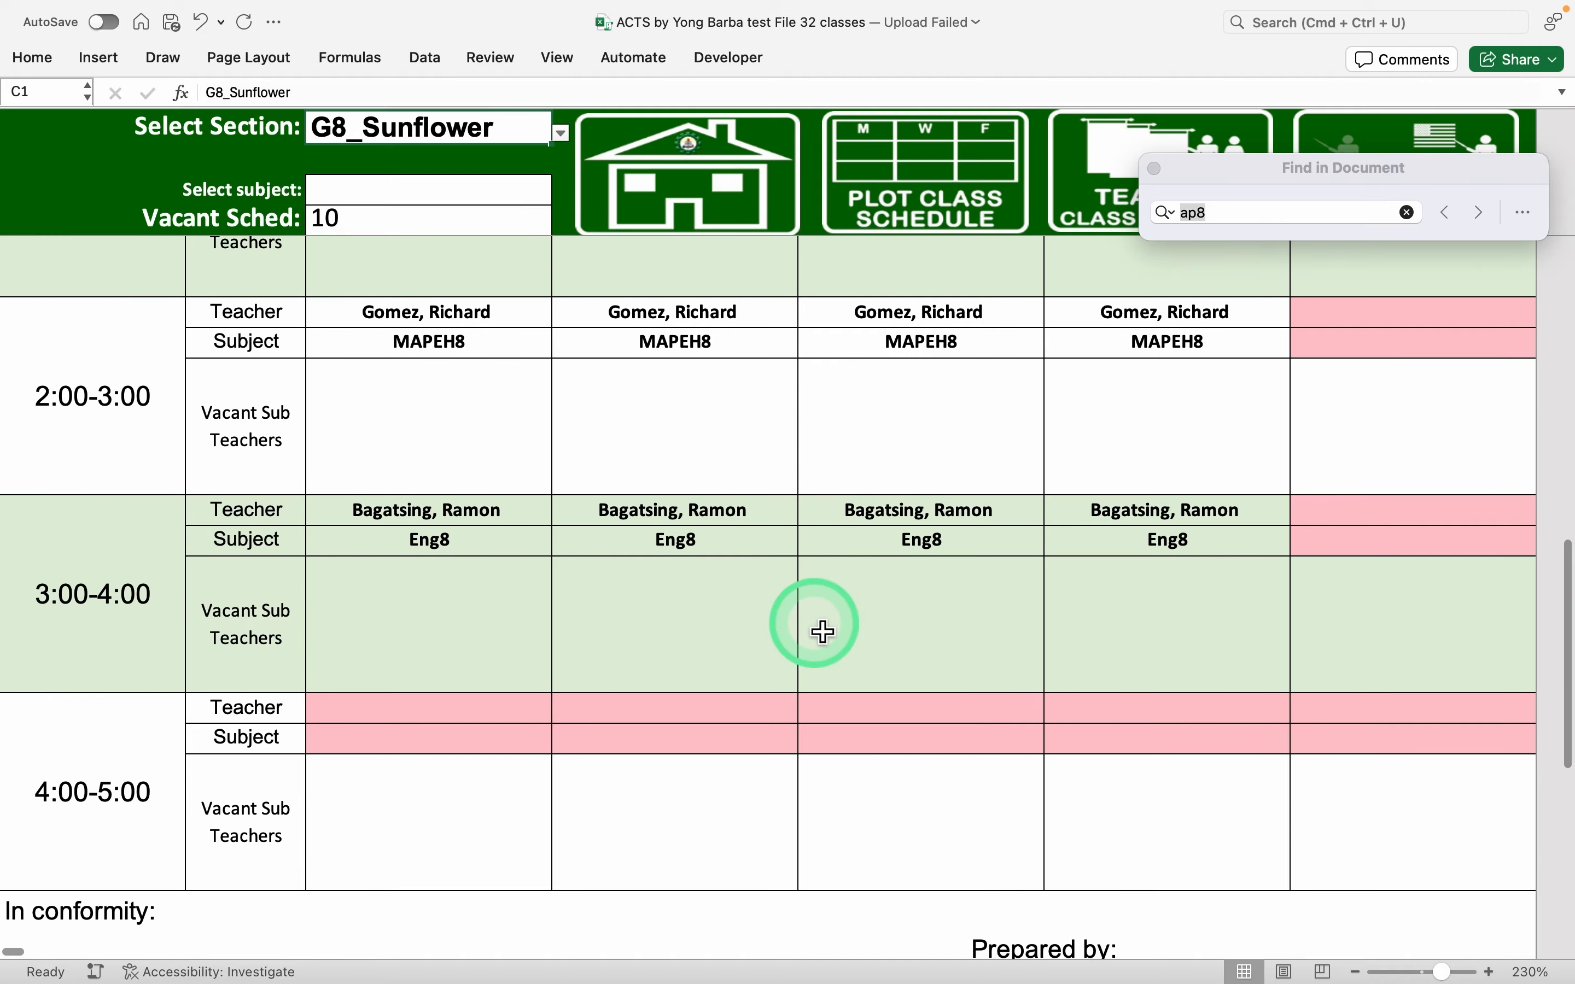
pyautogui.scroll(2, 822, 631)
pyautogui.scroll(3, 822, 632)
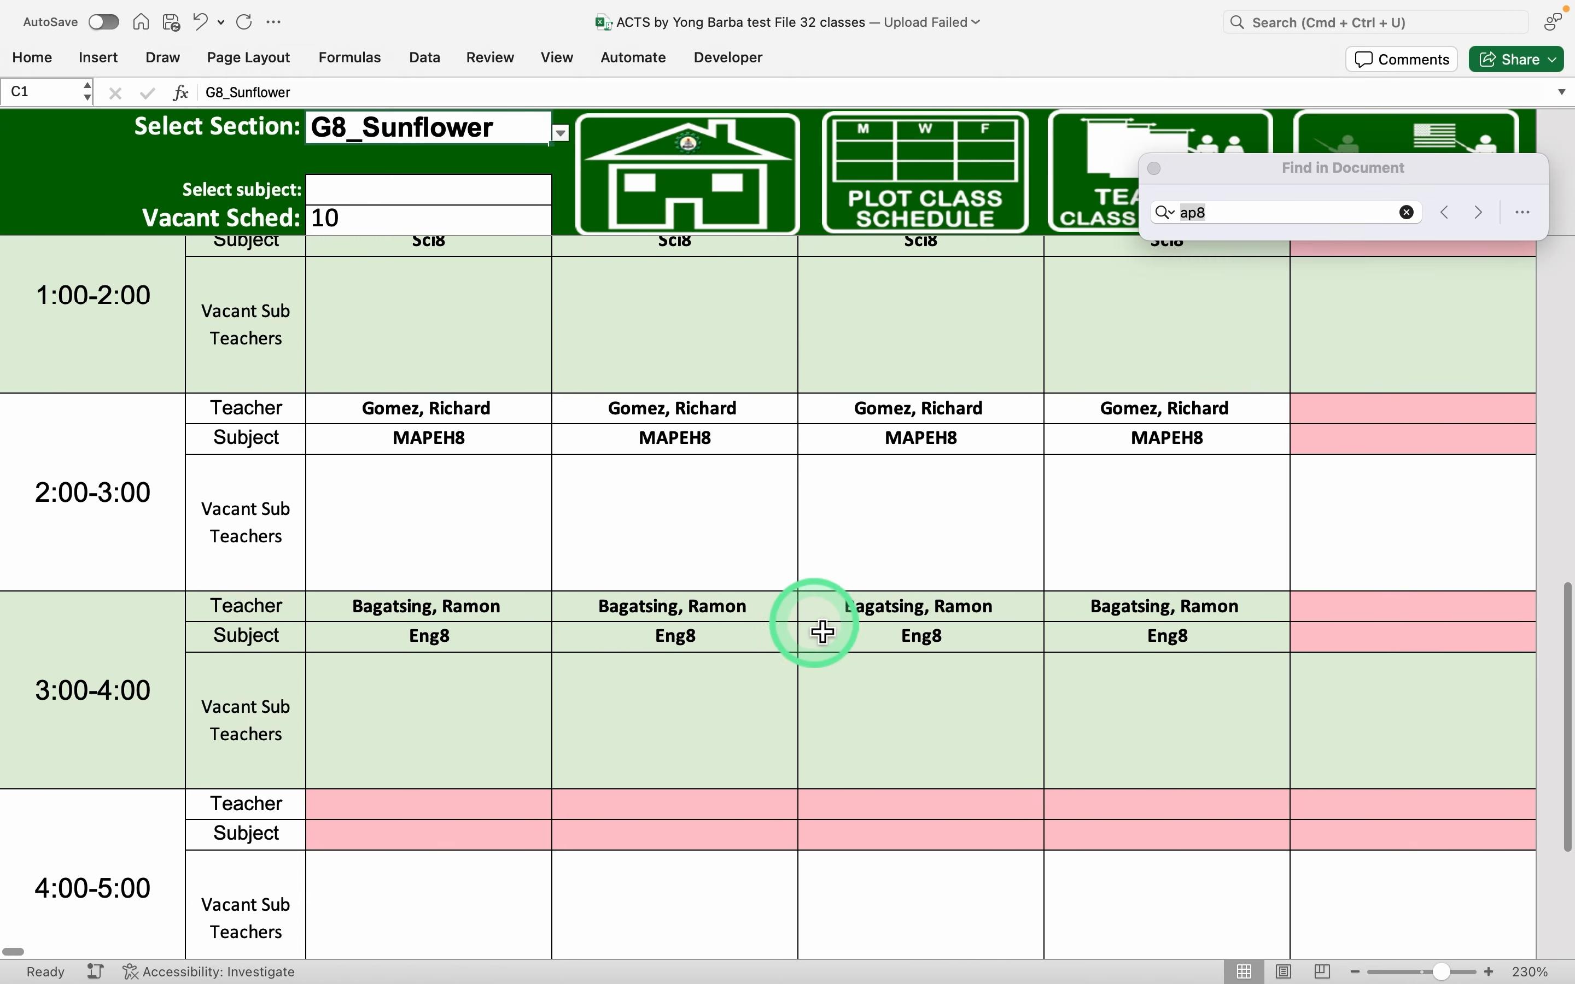
pyautogui.scroll(3, 823, 631)
pyautogui.scroll(3, 822, 631)
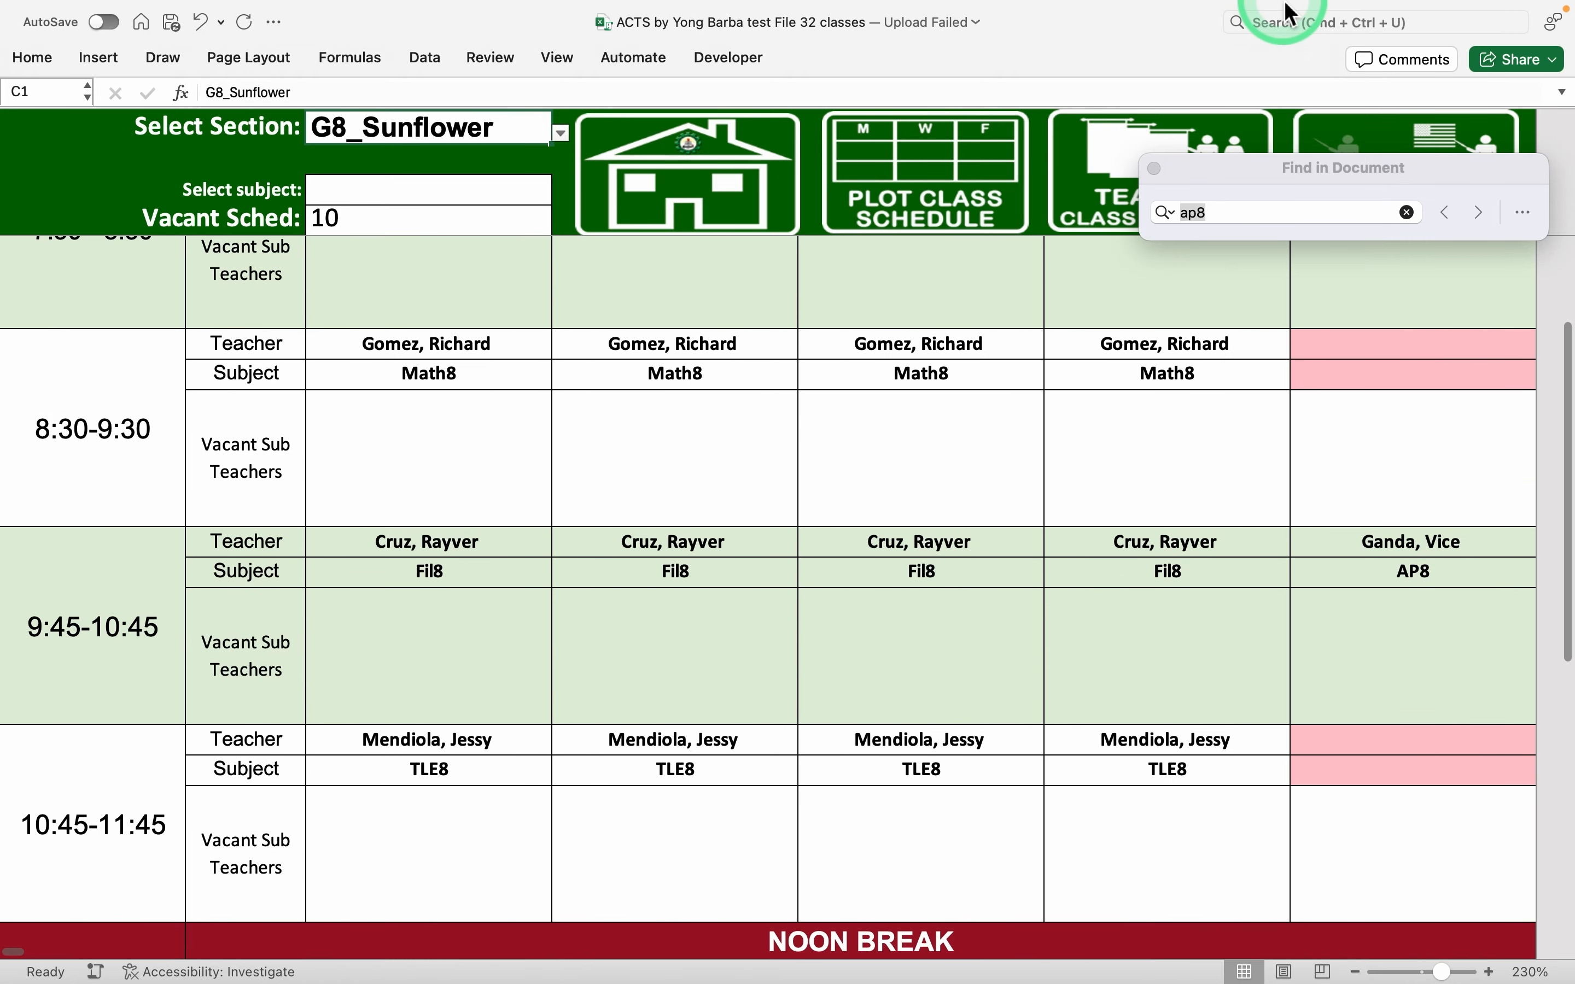
# Close the document search window and go from G8_Sunflower's schedule to the teacher class program
pyautogui.moveTo(1294, 13)
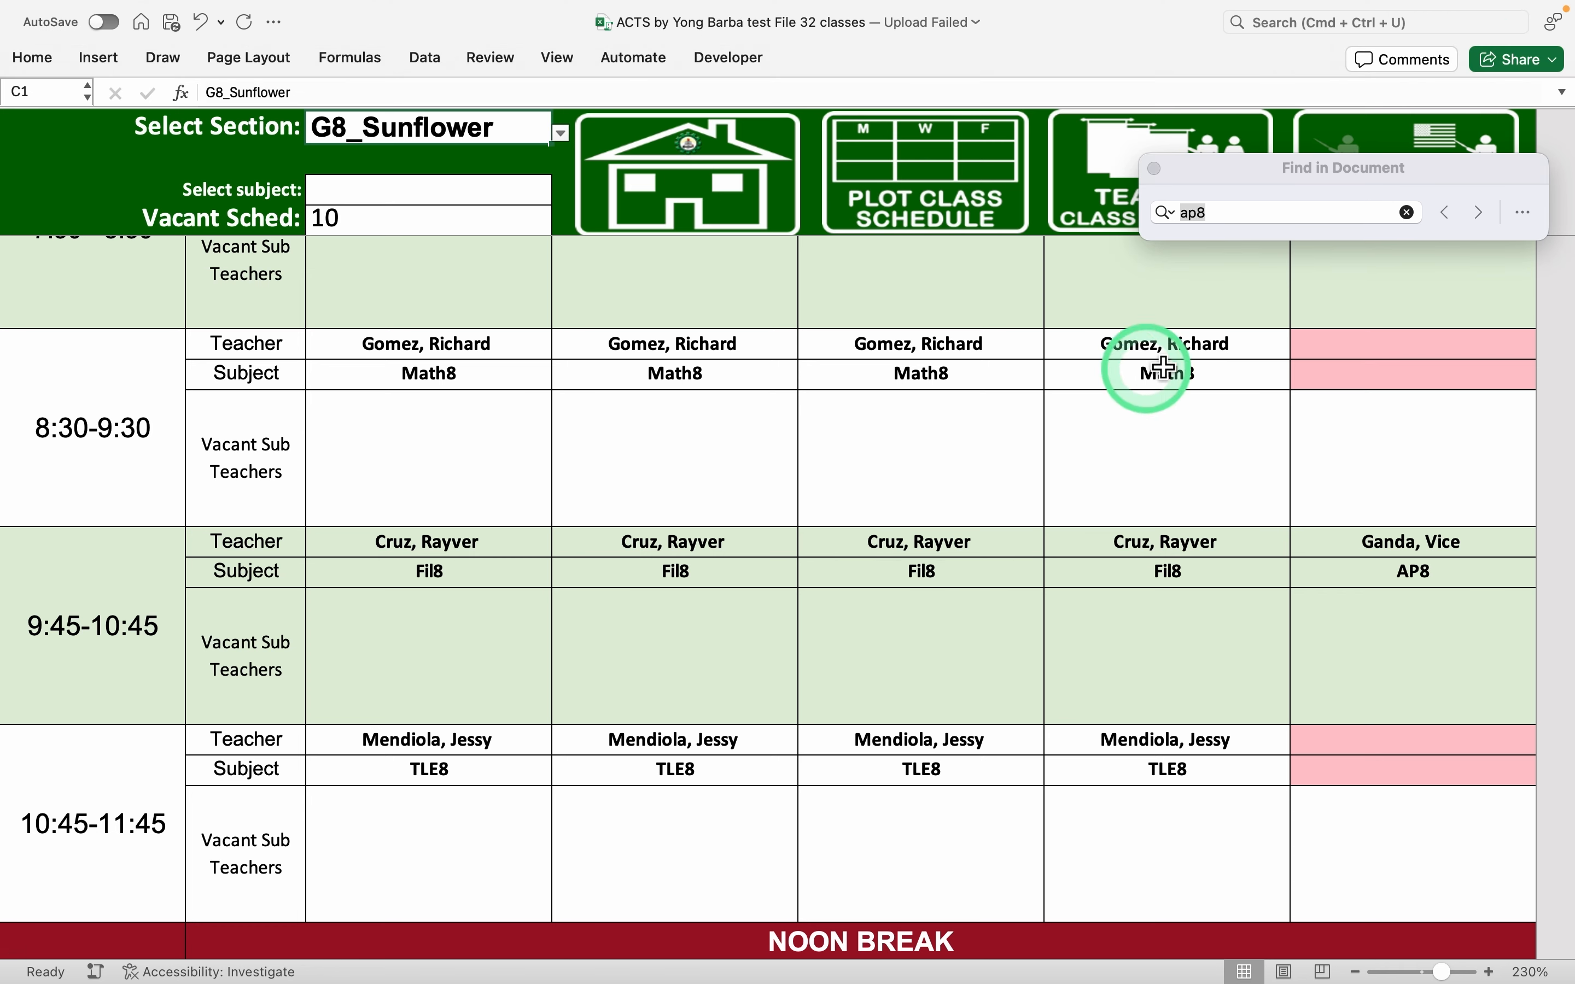
pyautogui.click(1154, 168)
pyautogui.scroll(5, 763, 703)
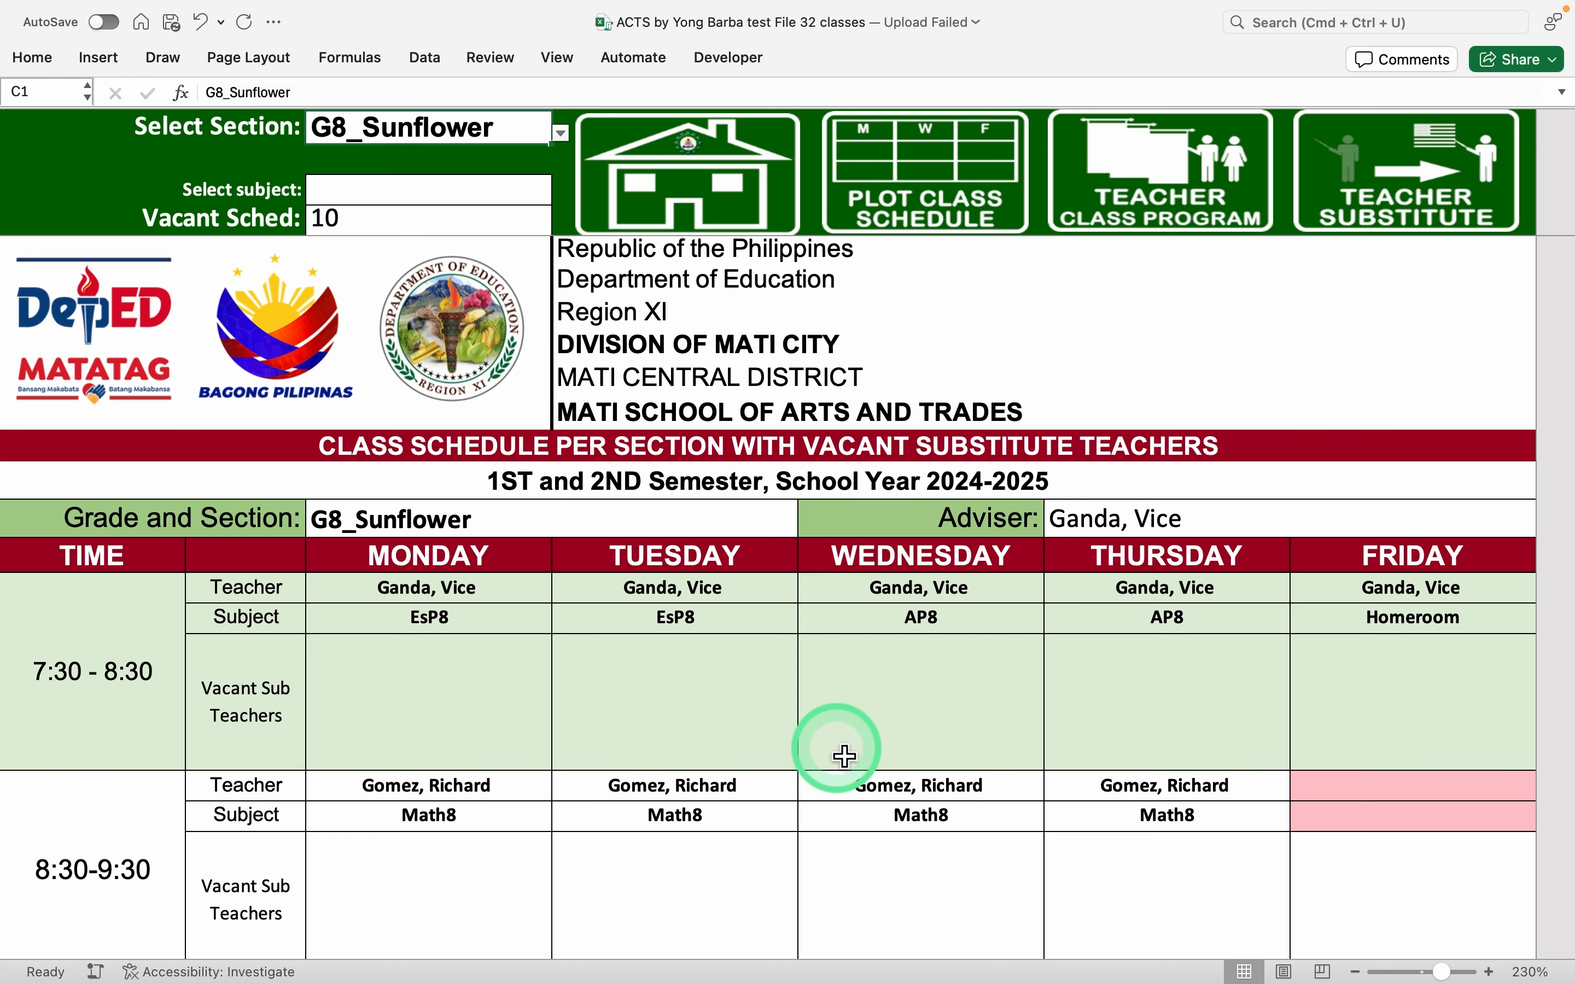
pyautogui.scroll(-1, 845, 756)
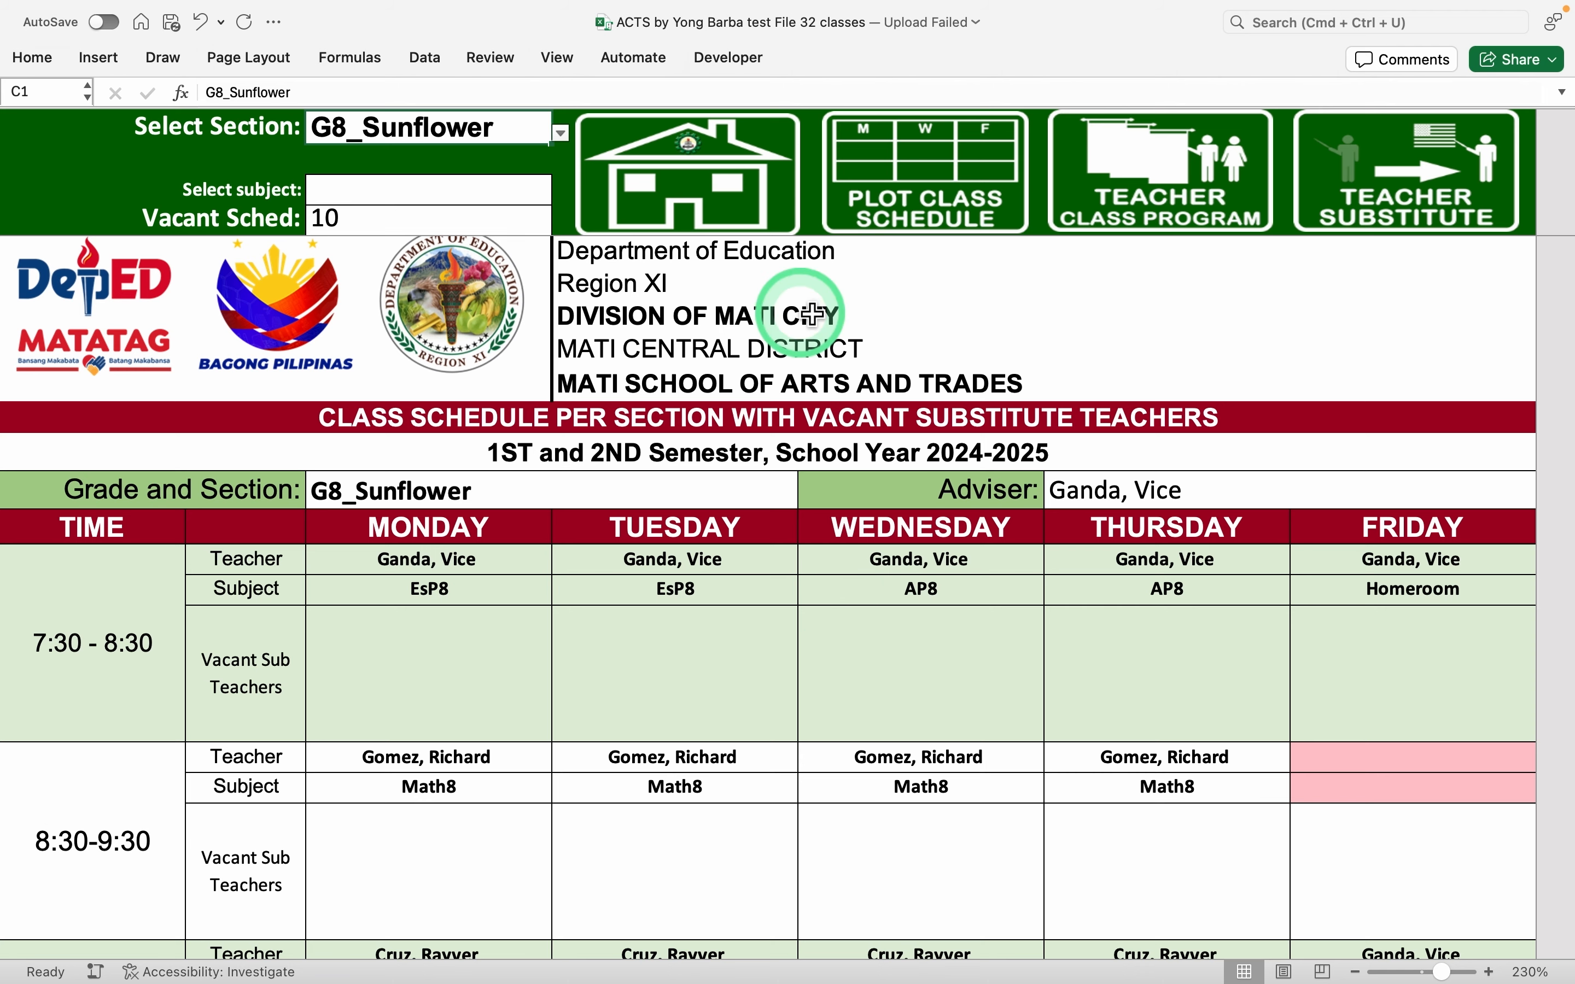
pyautogui.click(1157, 216)
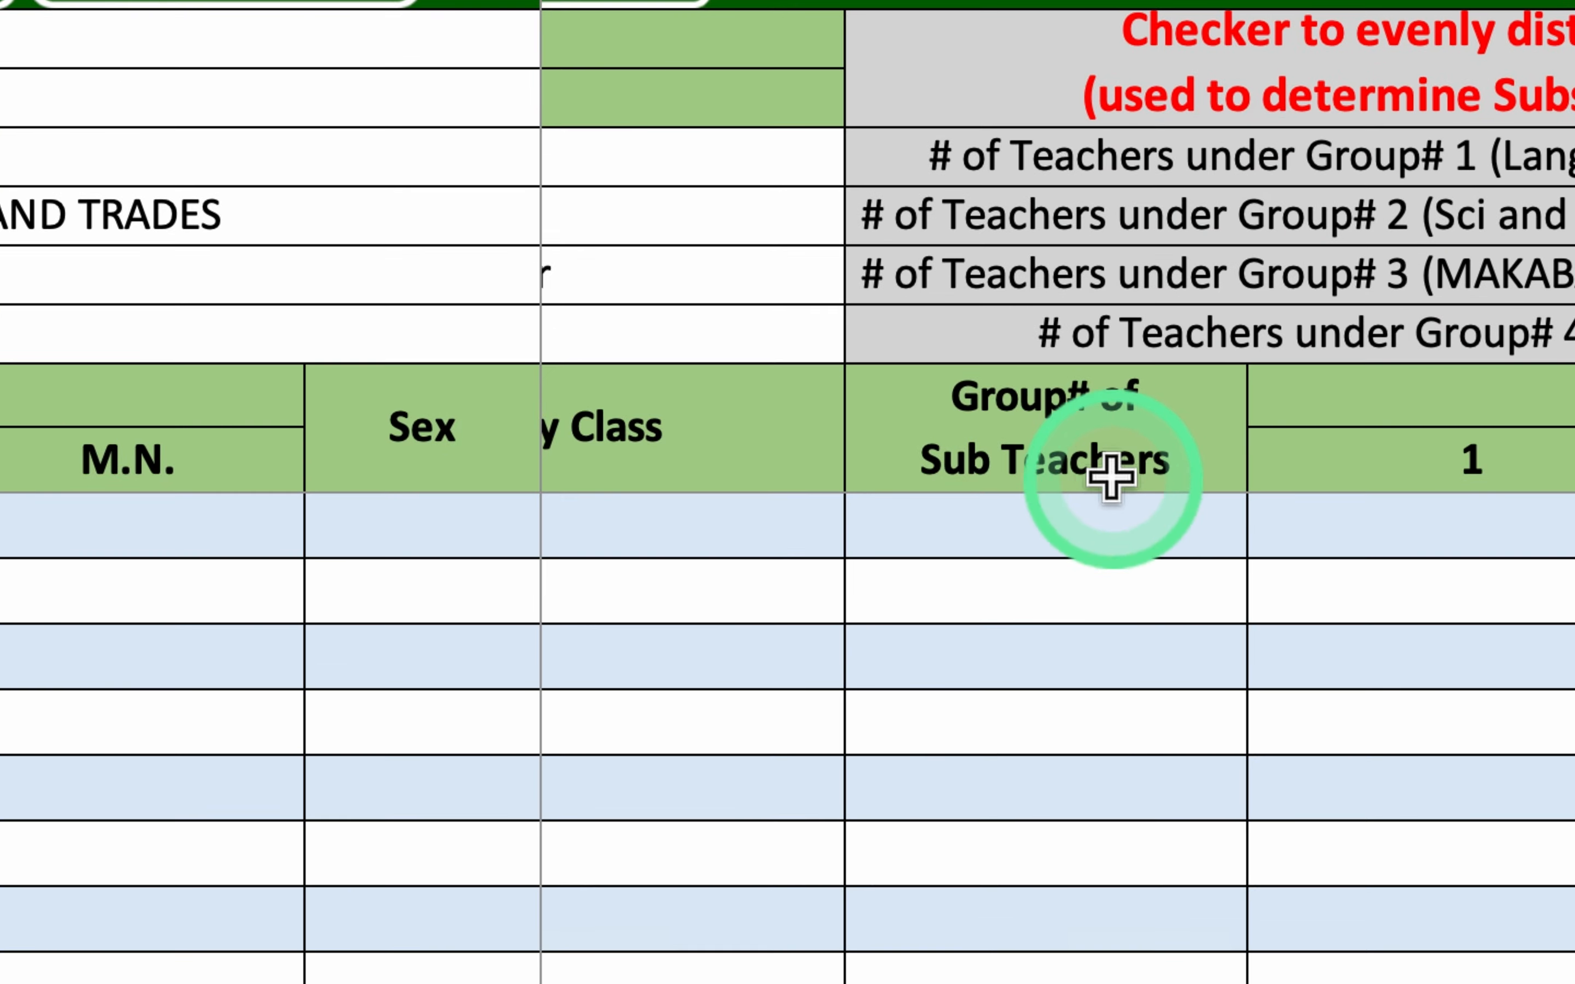
# In the teachers' sheet, examine the Group# checker for substitute teachers and the Group# of Sub Teachers column
pyautogui.hscroll(1, 1104, 546)
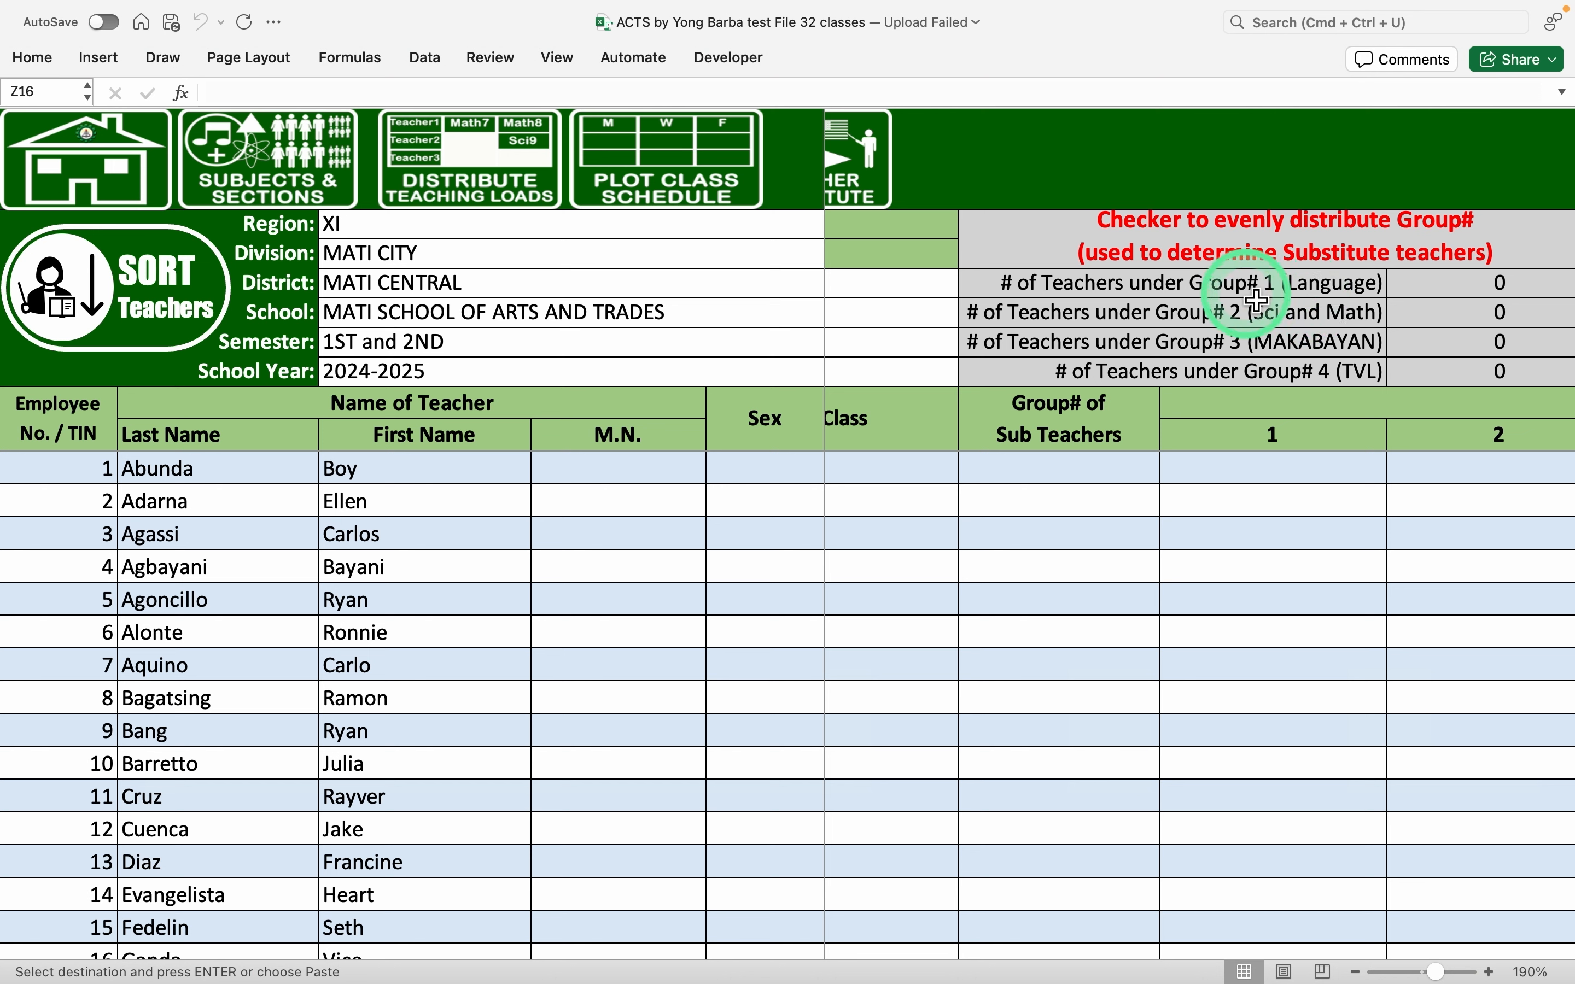
pyautogui.click(1284, 291)
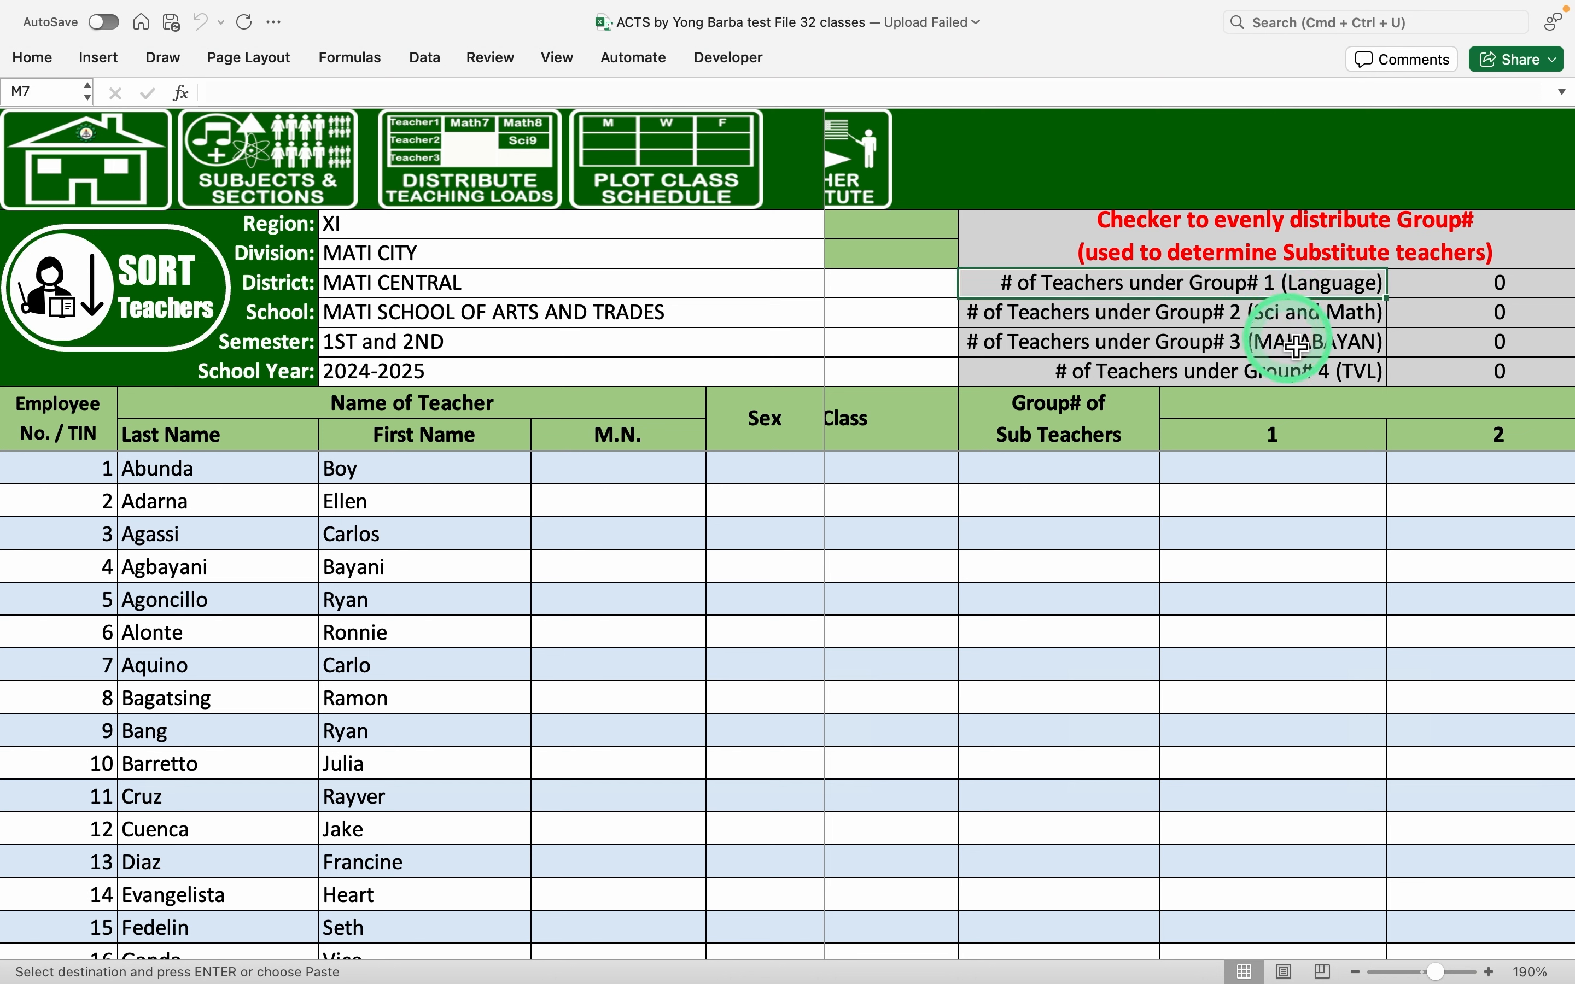
pyautogui.press('Down')
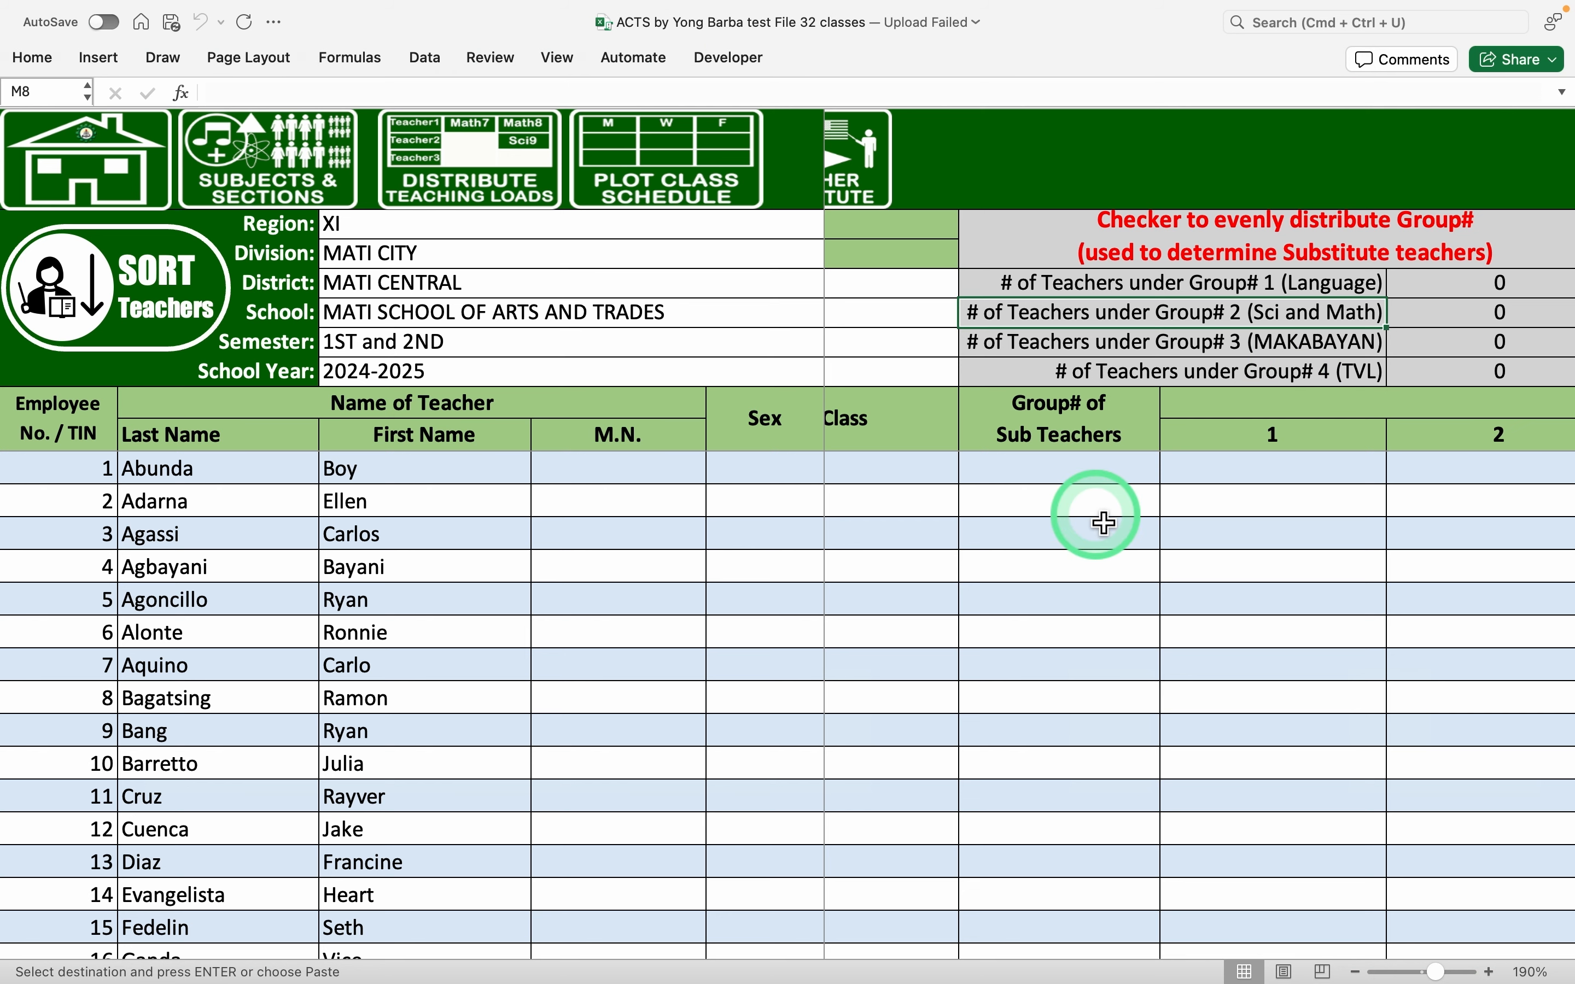
pyautogui.hscroll(5, 1105, 522)
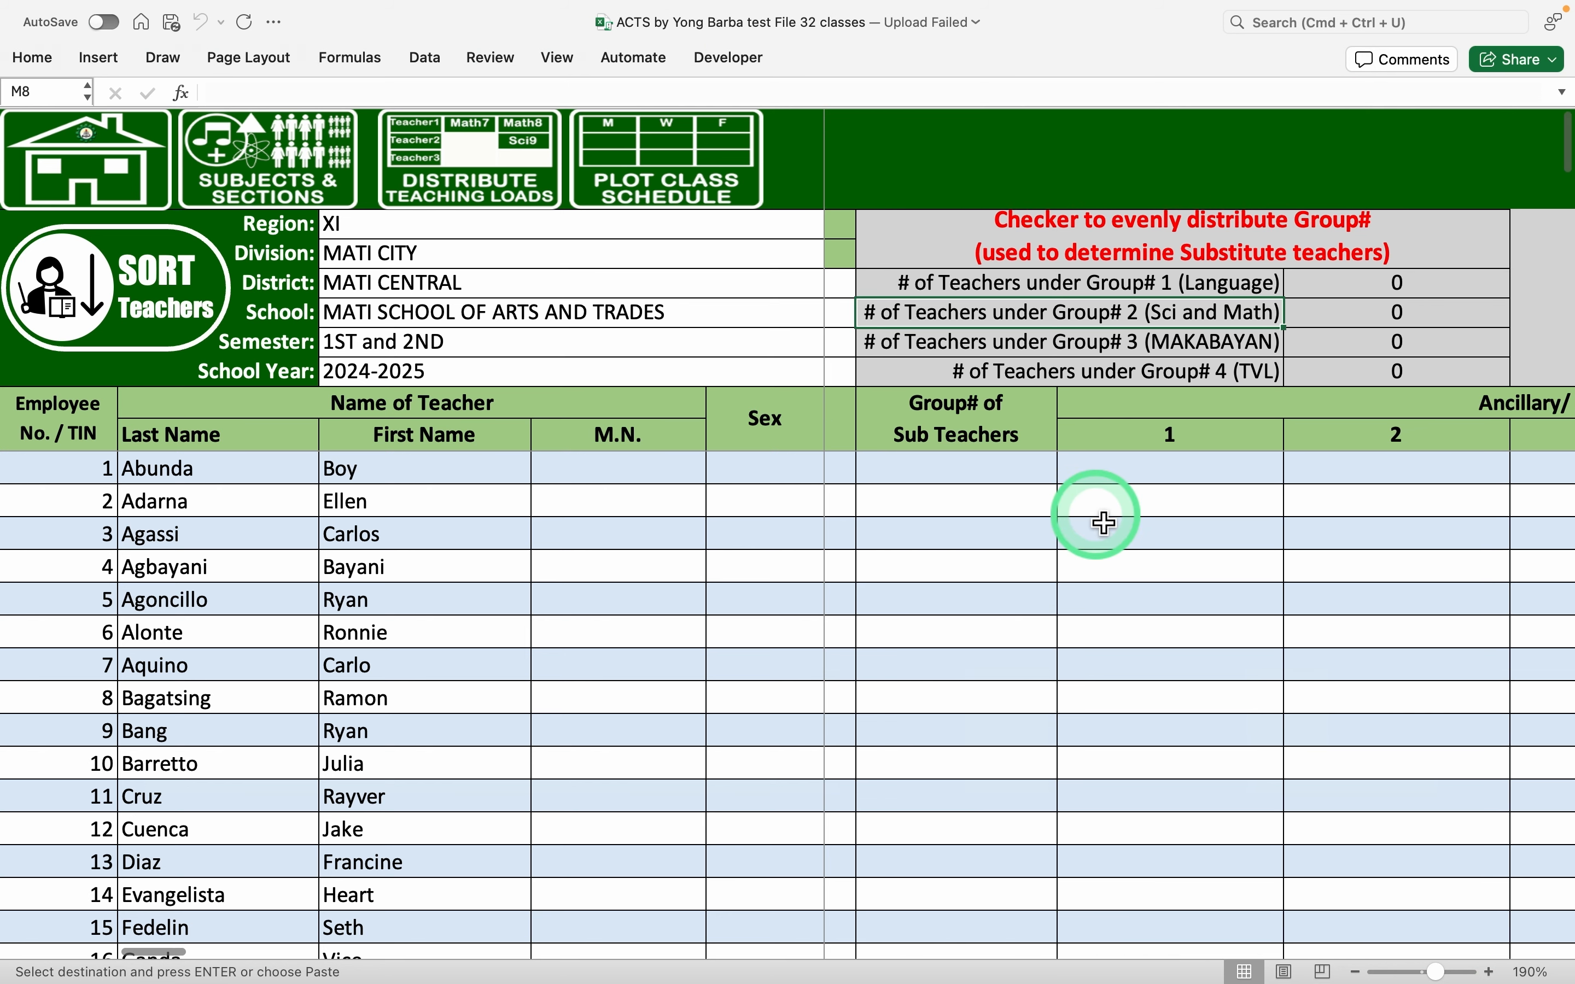
pyautogui.hscroll(1, 1105, 522)
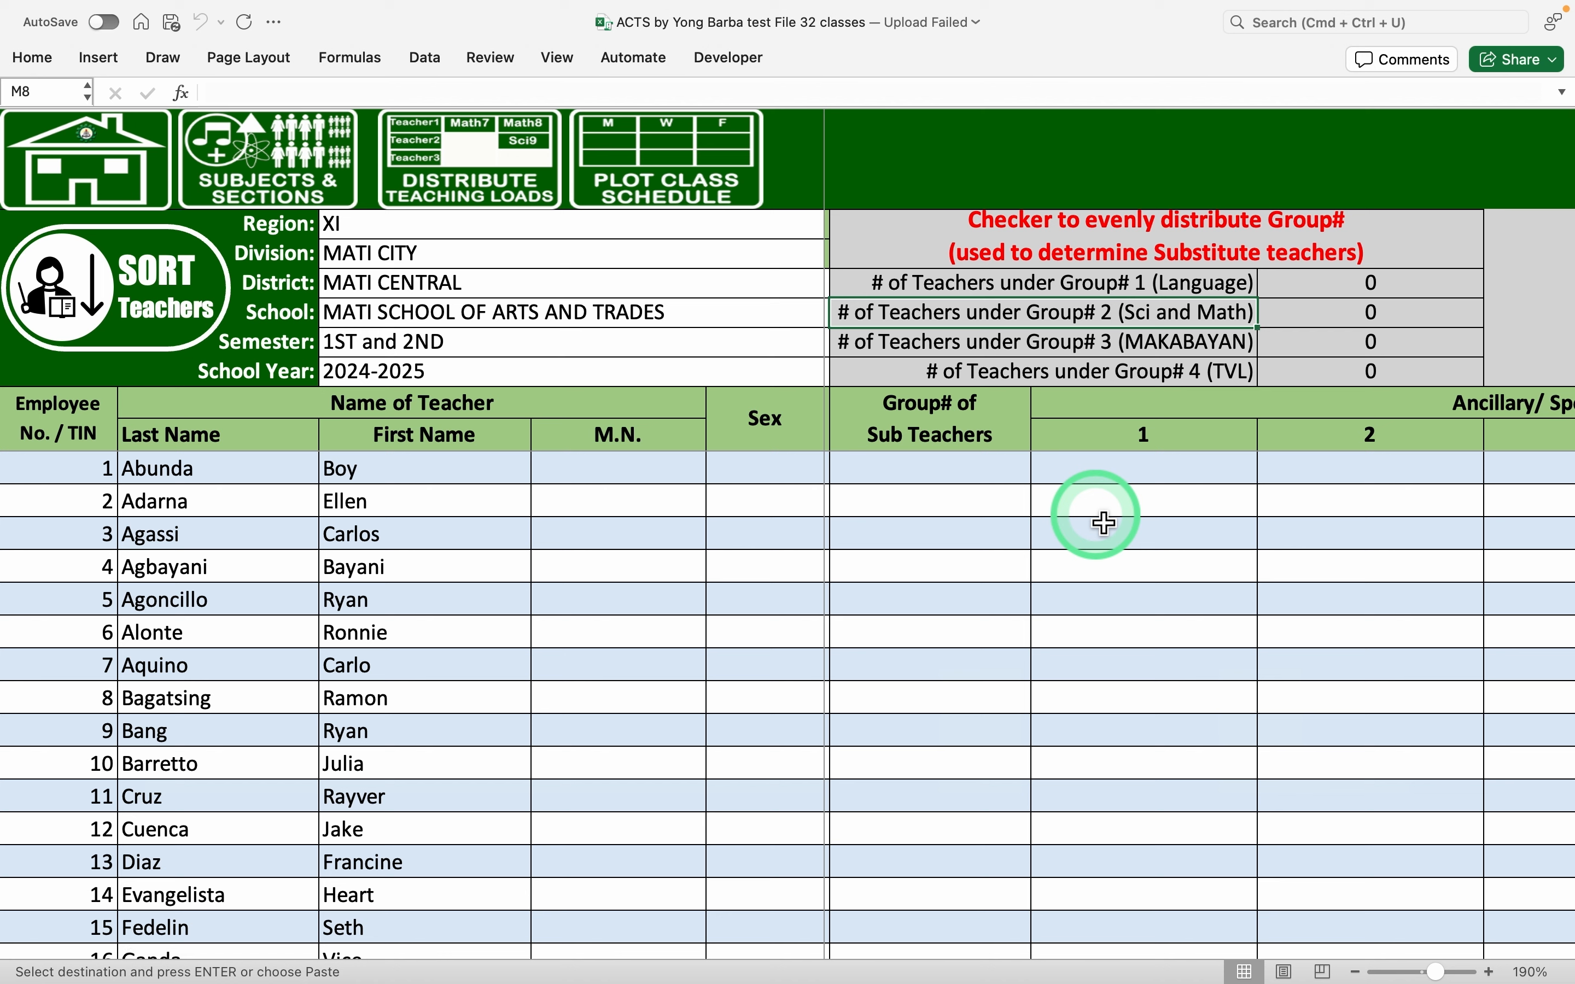
pyautogui.click(969, 479)
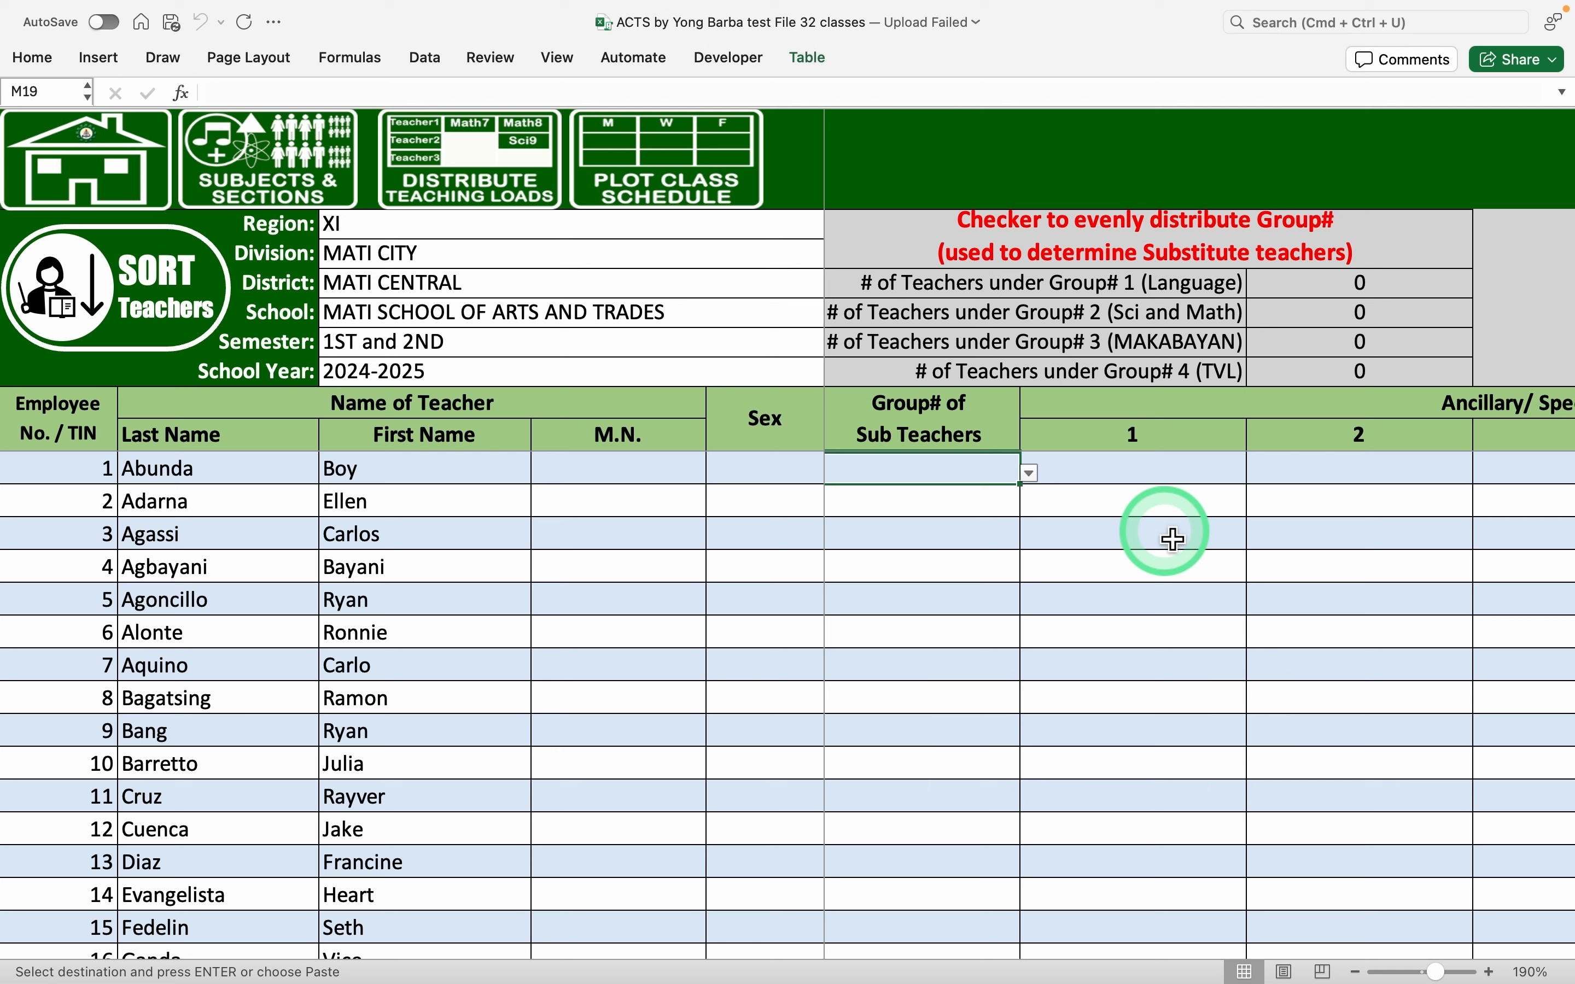
# Relabel the Group# 1 (Language) row in the substitute teacher checker as "#1 Eng, Fil teachers"
pyautogui.click(1109, 286)
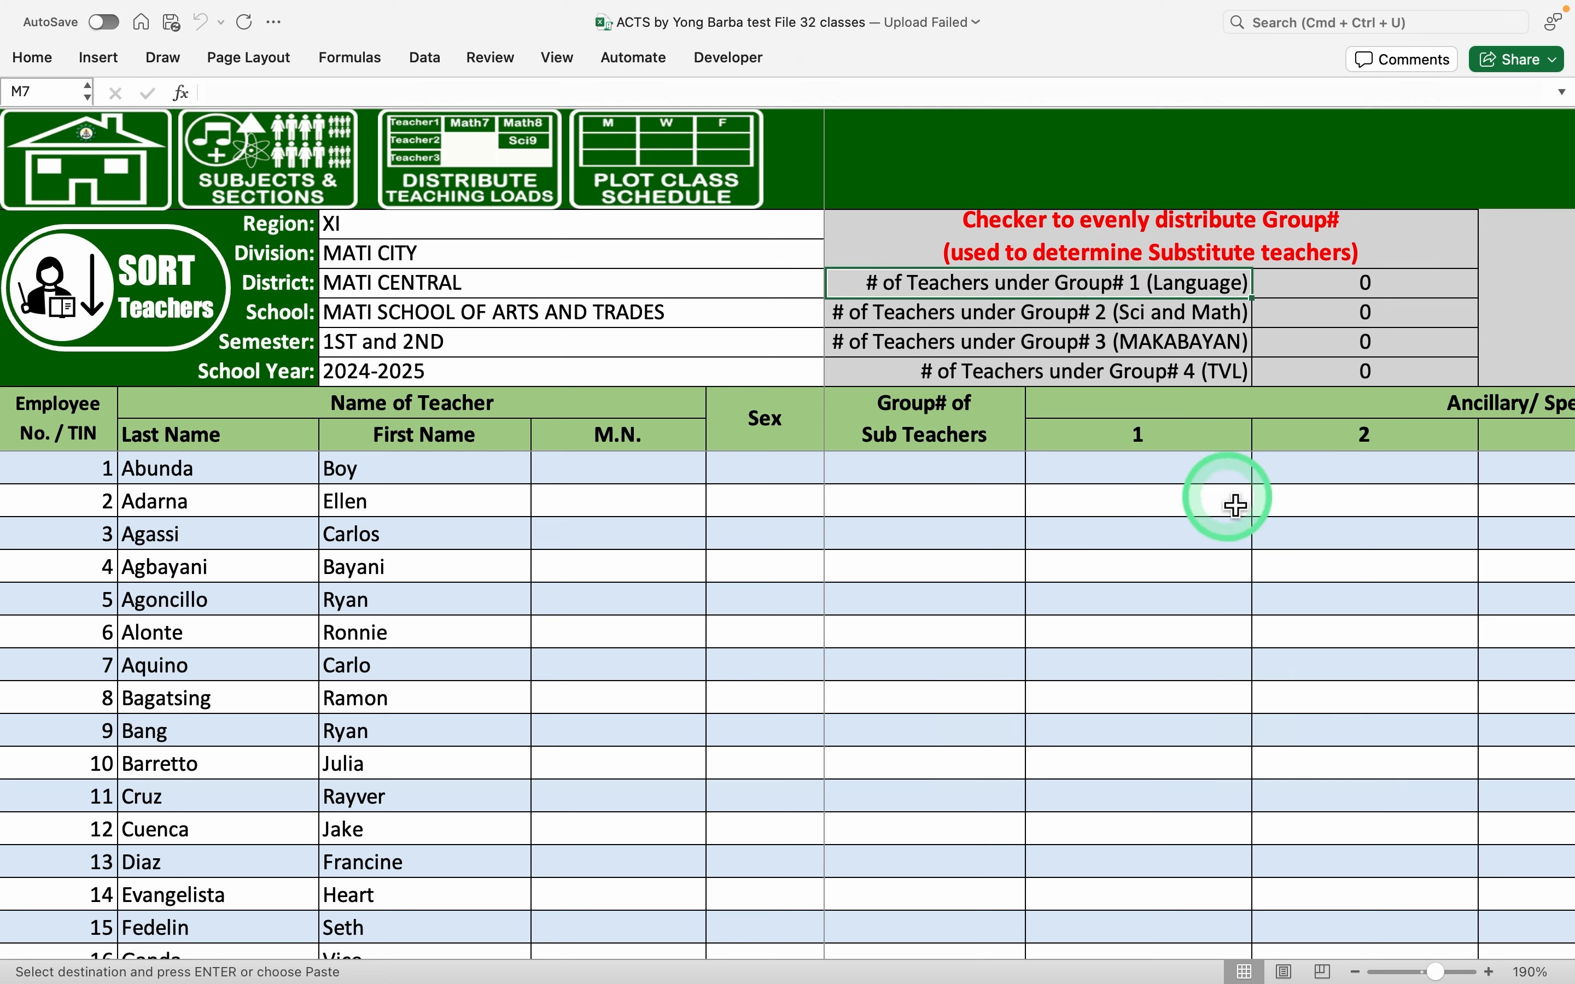
pyautogui.write('Eng')
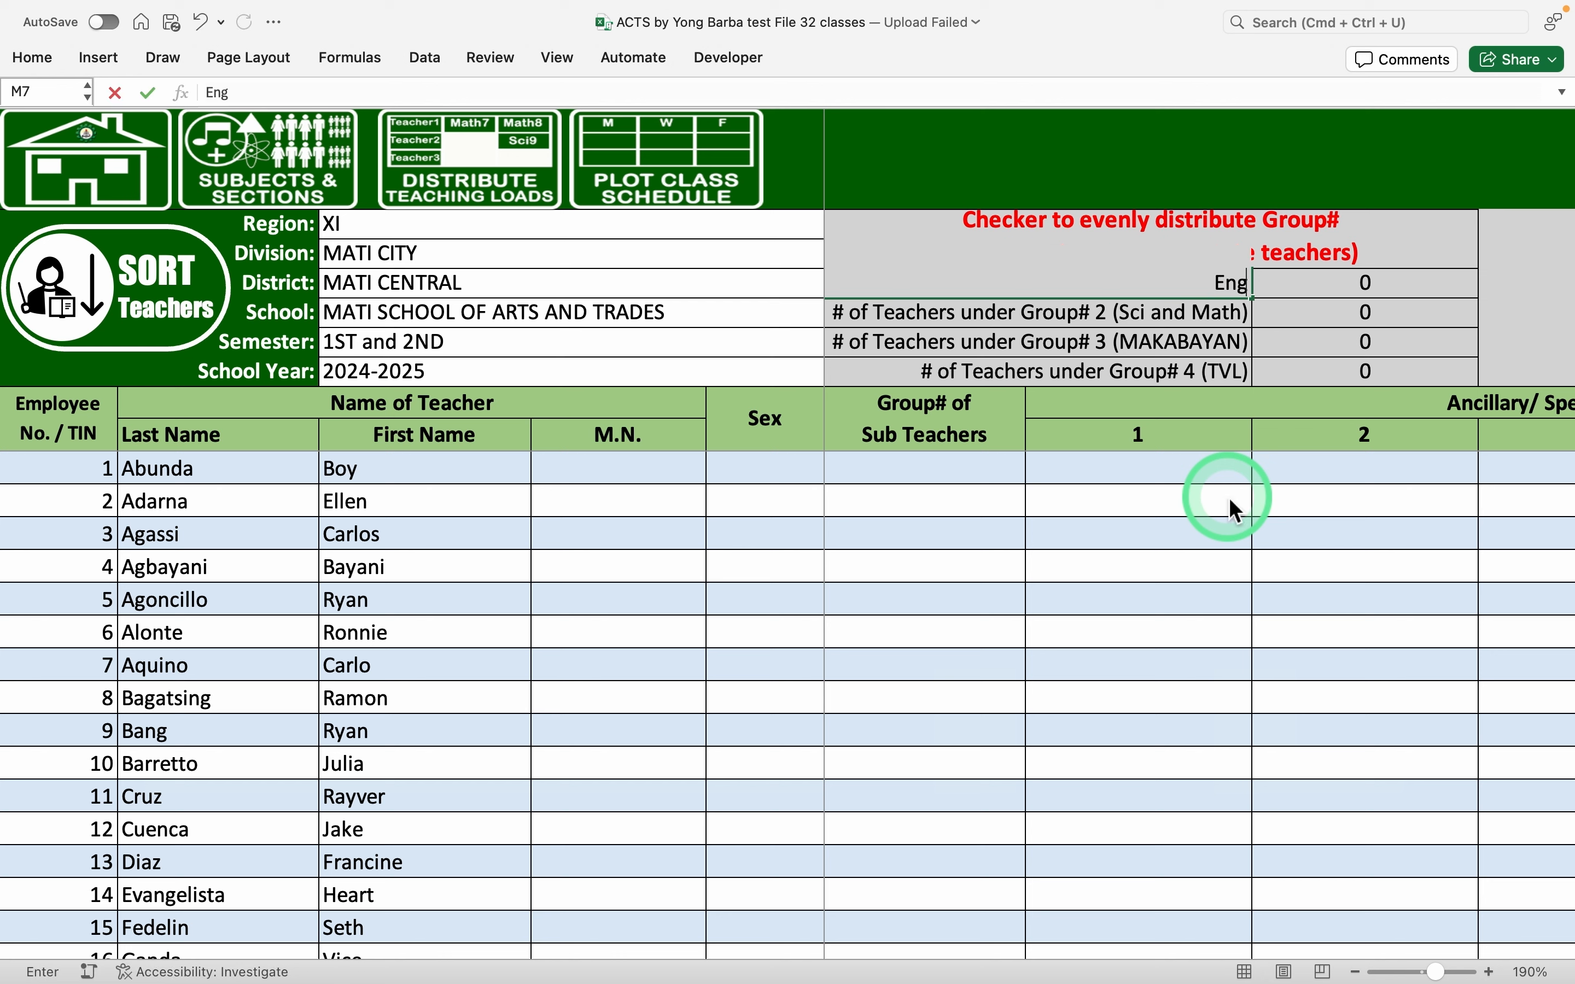
pyautogui.write(' Fil')
pyautogui.press('BackSpace')
pyautogui.press('BackSpace')
pyautogui.press('BackSpace')
pyautogui.press('BackSpace')
pyautogui.press('BackSpace')
pyautogui.press('BackSpace')
pyautogui.press('BackSpace')
pyautogui.write('#')
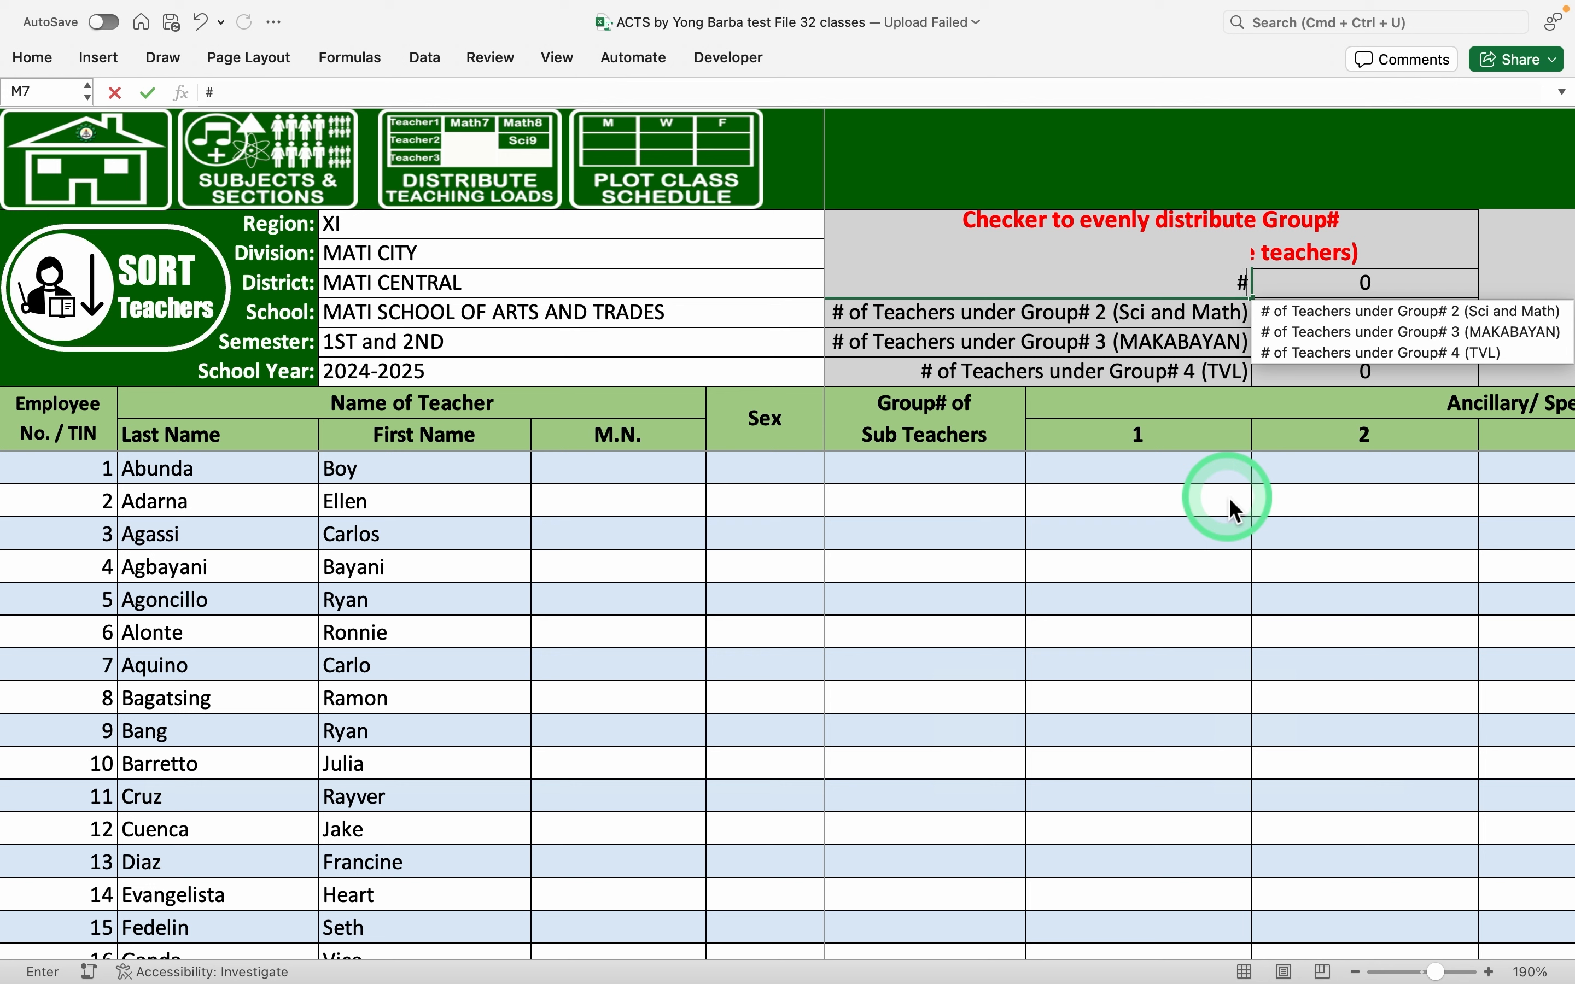
pyautogui.write('1 Eng, Fil teachers')
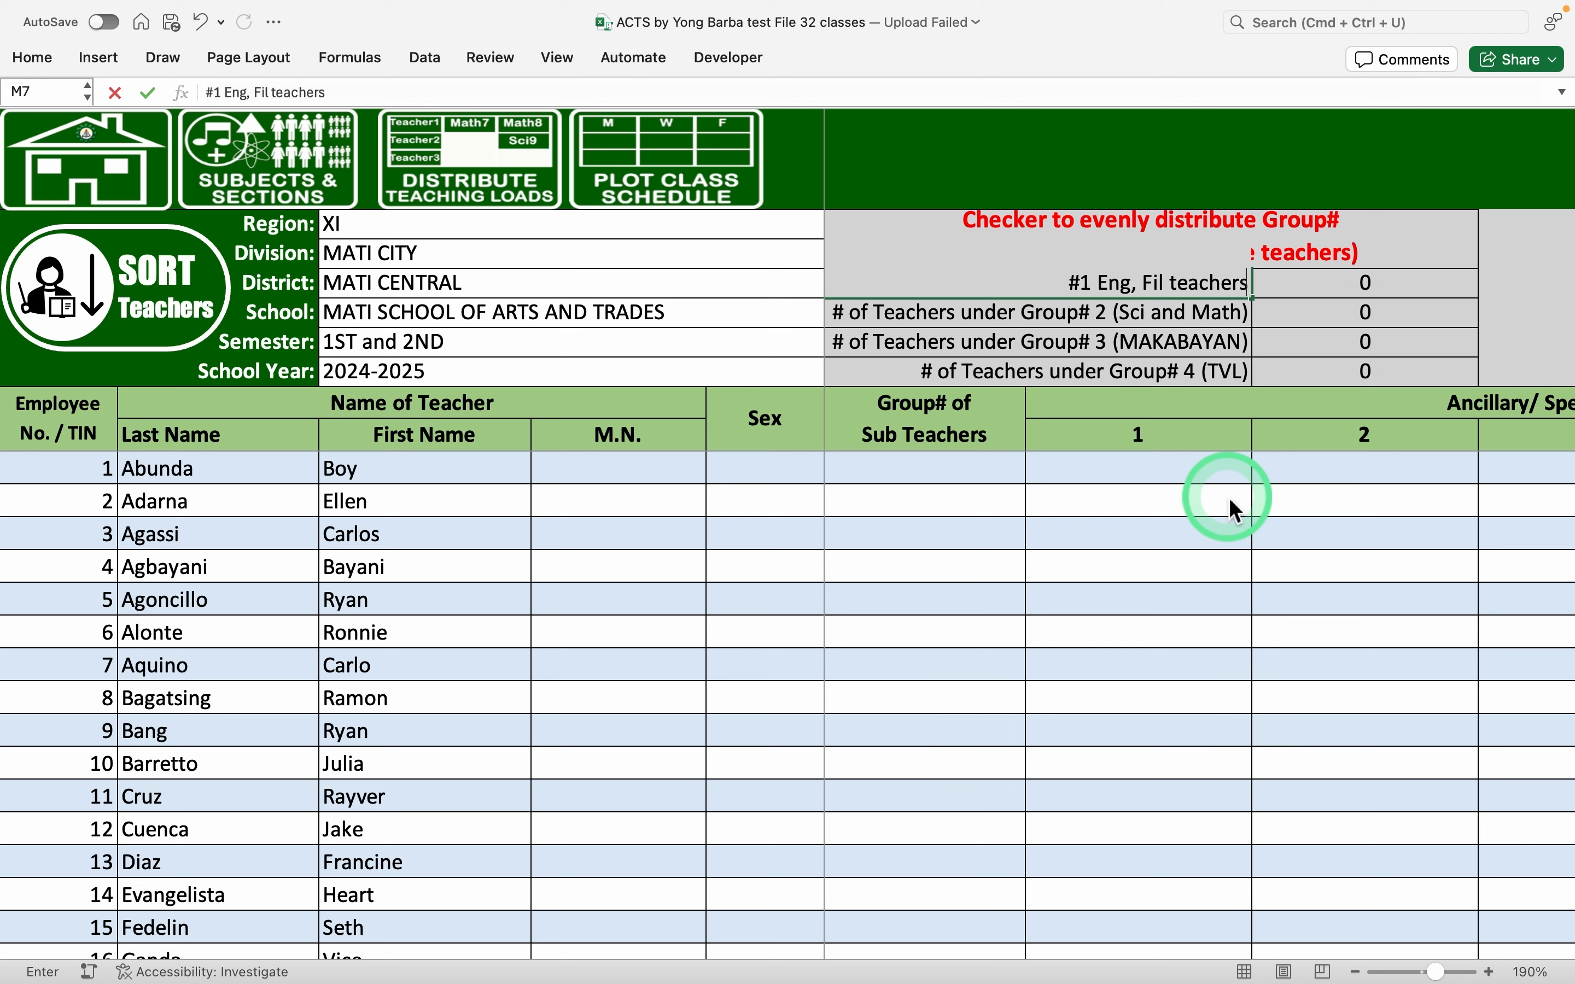
pyautogui.press('Return')
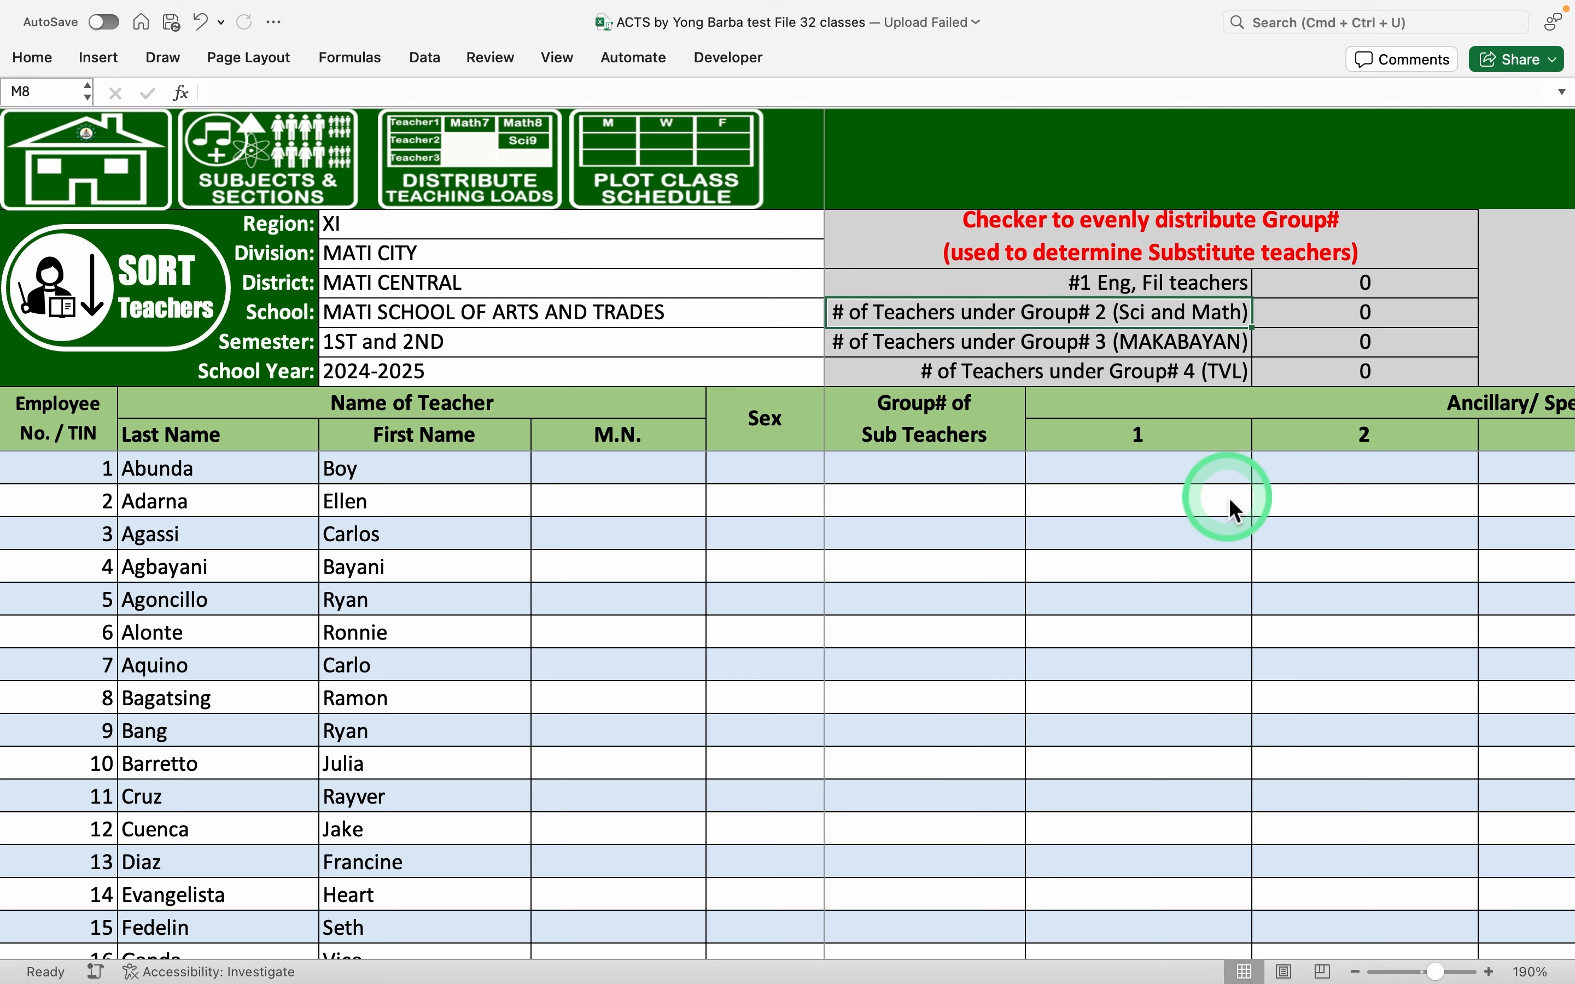
# Relabel the checker's Group# 2 row as "#2 Math, Sci Teachers" and its Group# 3 row as "#3 TLE ESP MAPEH AP"
pyautogui.write('#')
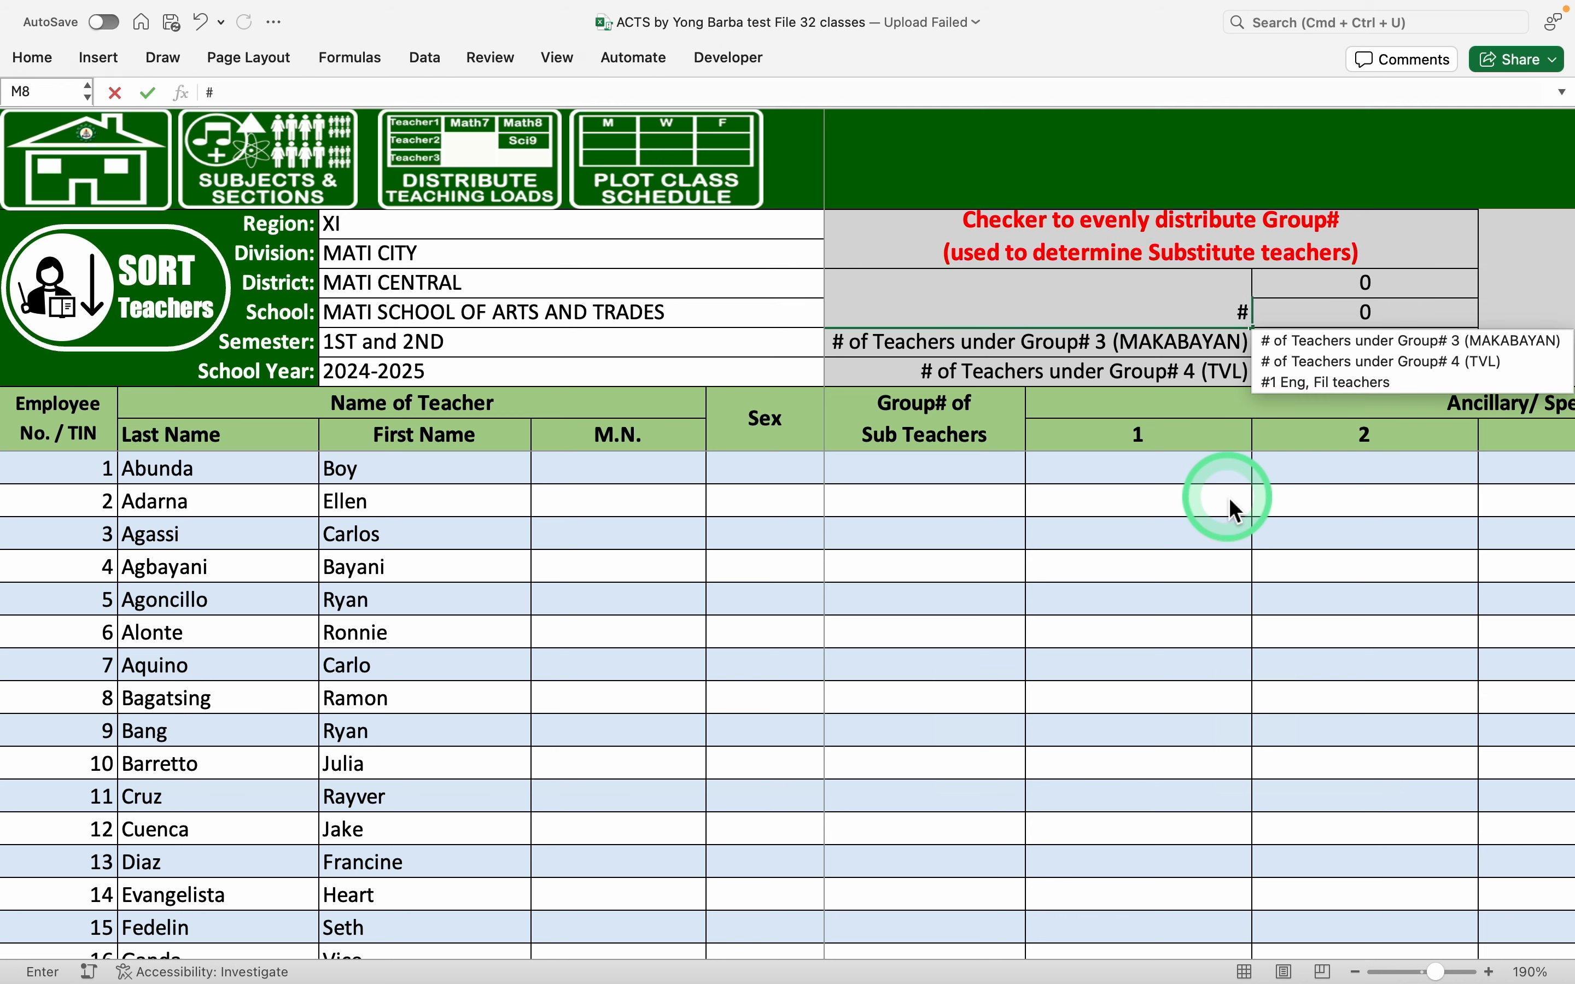
pyautogui.write('2 Math S')
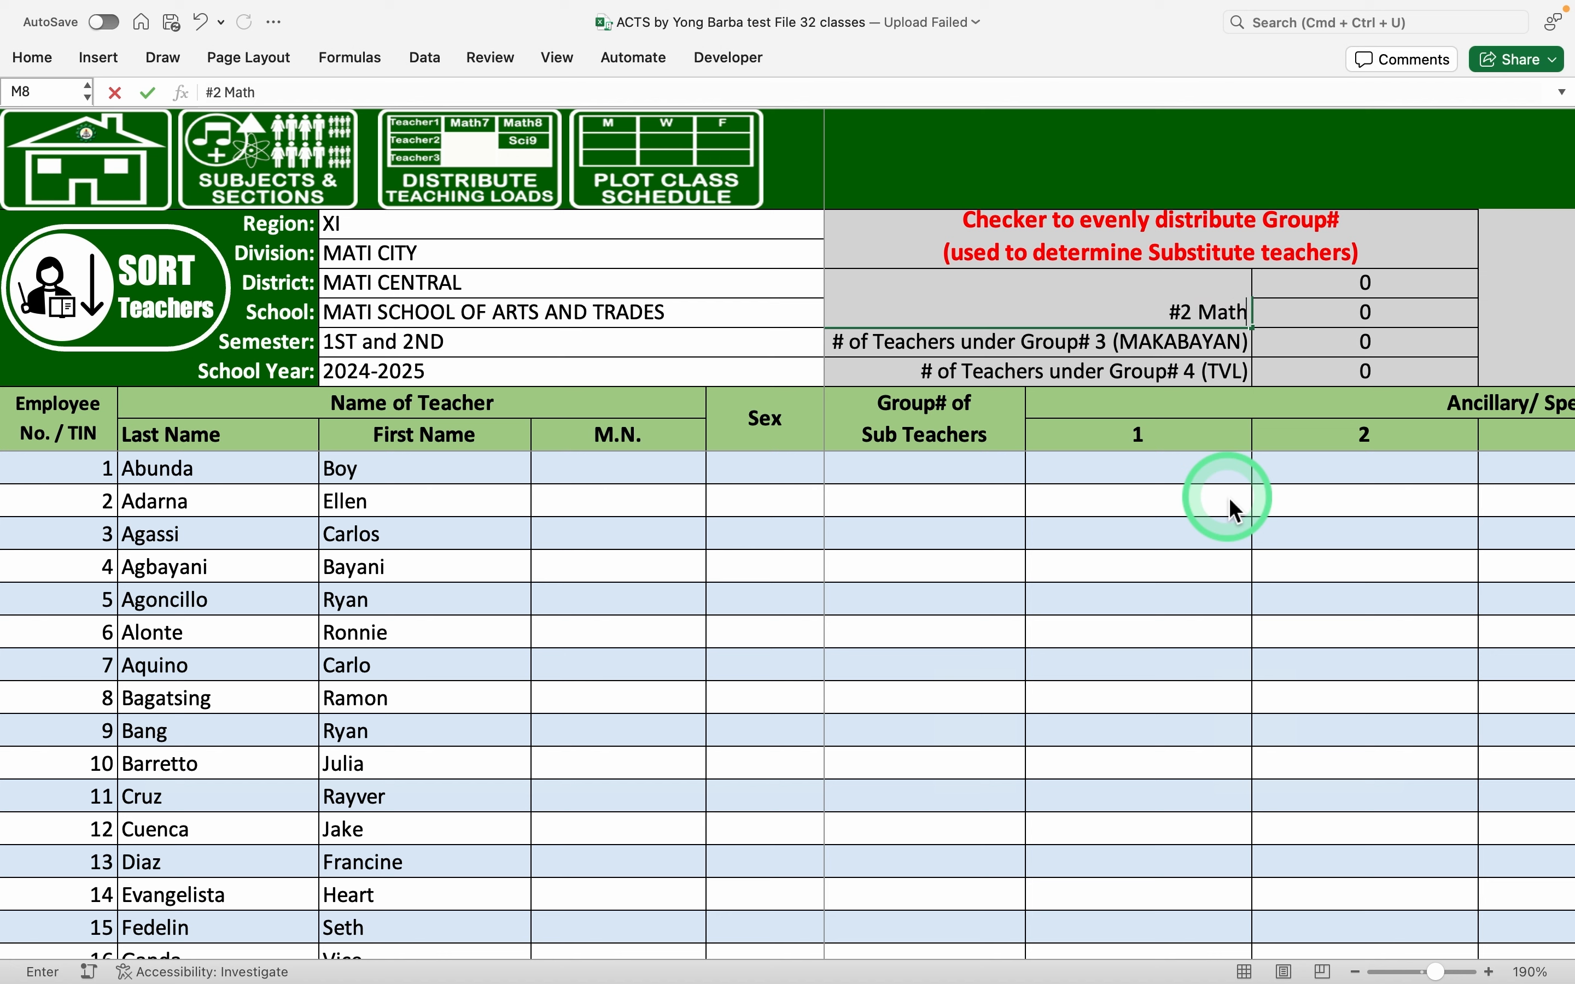
pyautogui.write('ci')
pyautogui.press('BackSpace')
pyautogui.press('BackSpace')
pyautogui.press('BackSpace')
pyautogui.press('BackSpace')
pyautogui.write(', Sci')
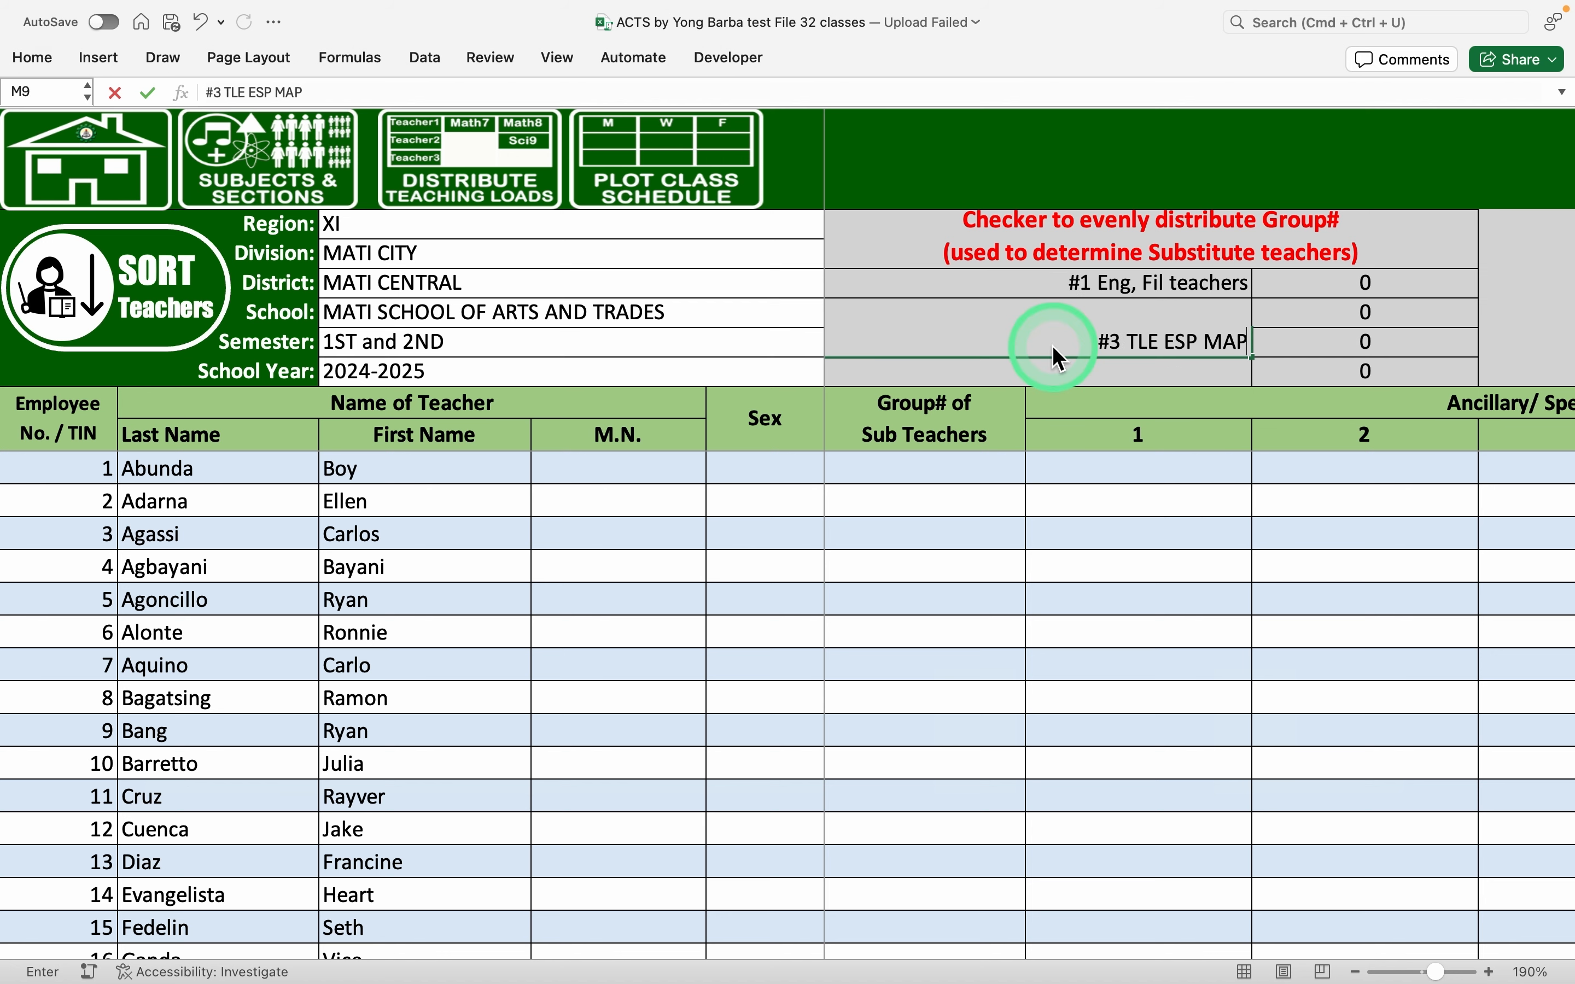
pyautogui.write('EH')
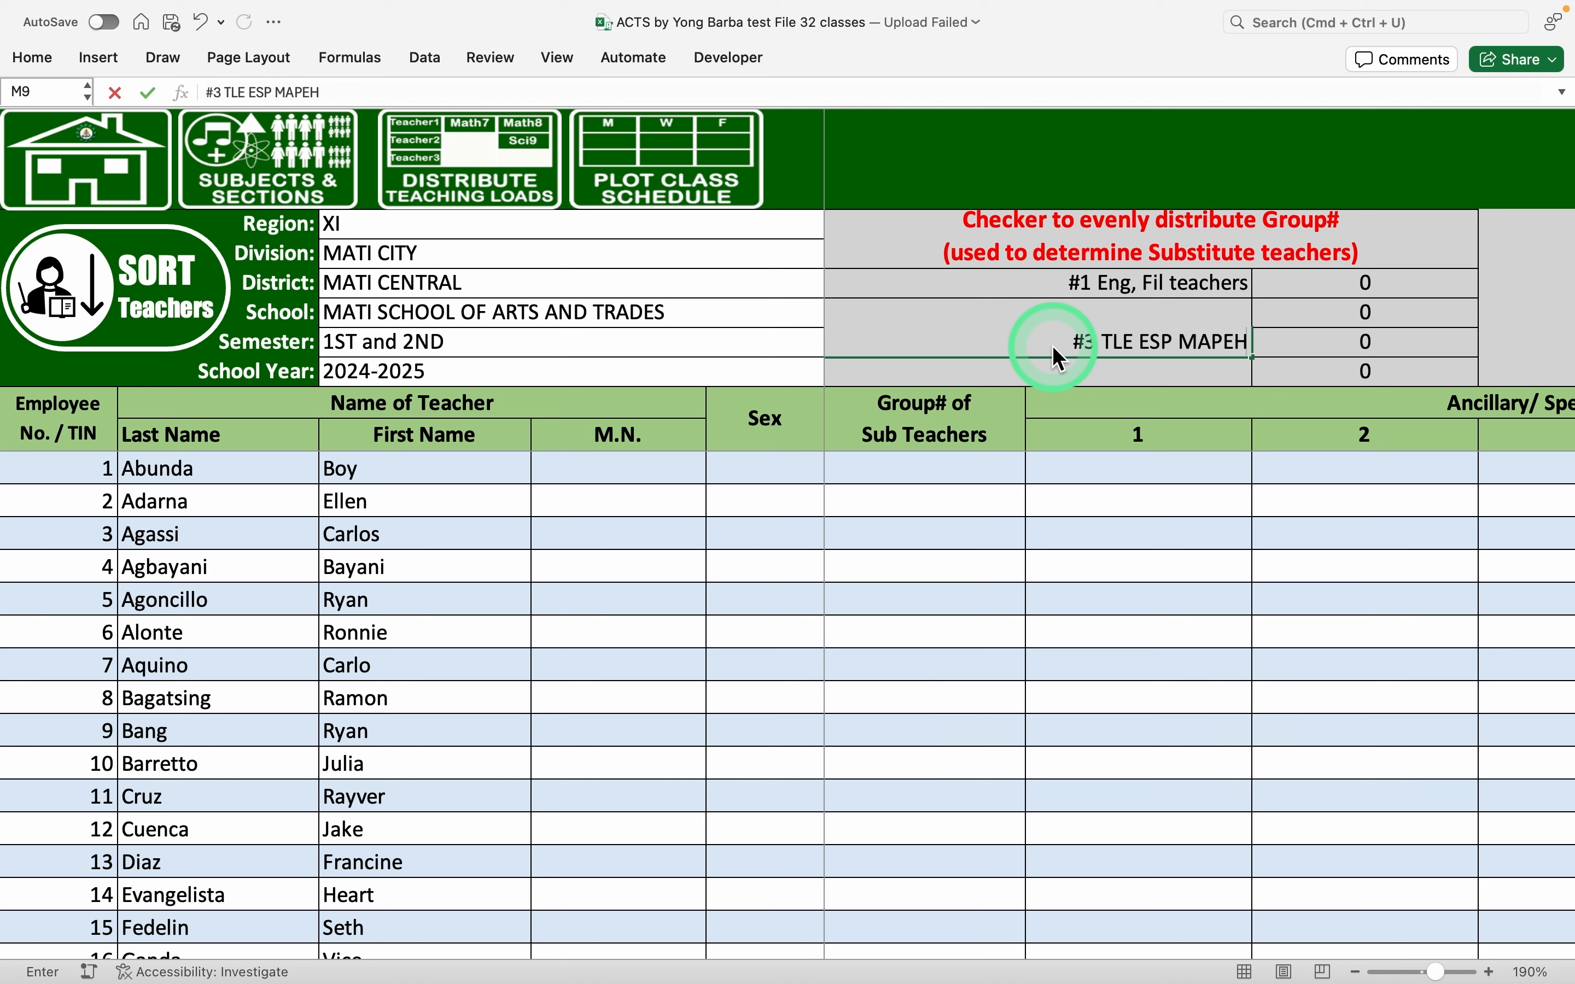
pyautogui.write('AP')
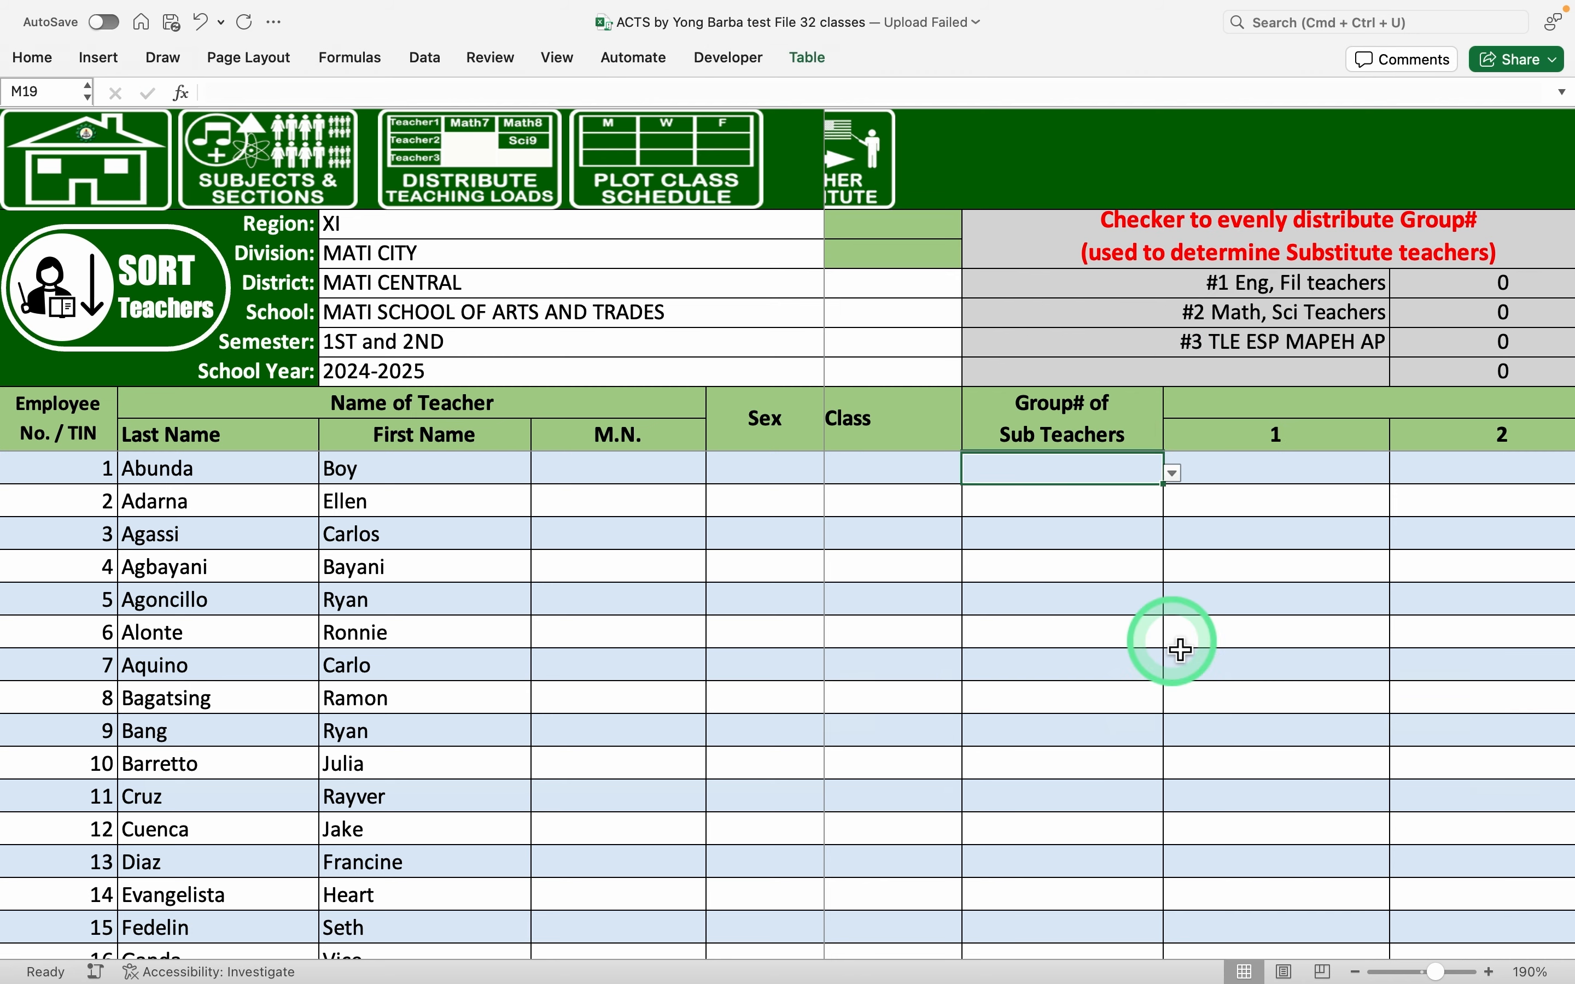
# Compare the teachers' distributed subjects with the group labels and set the Group# of Sub Teachers for teacher no. 1 to 1
pyautogui.hscroll(10, 1181, 649)
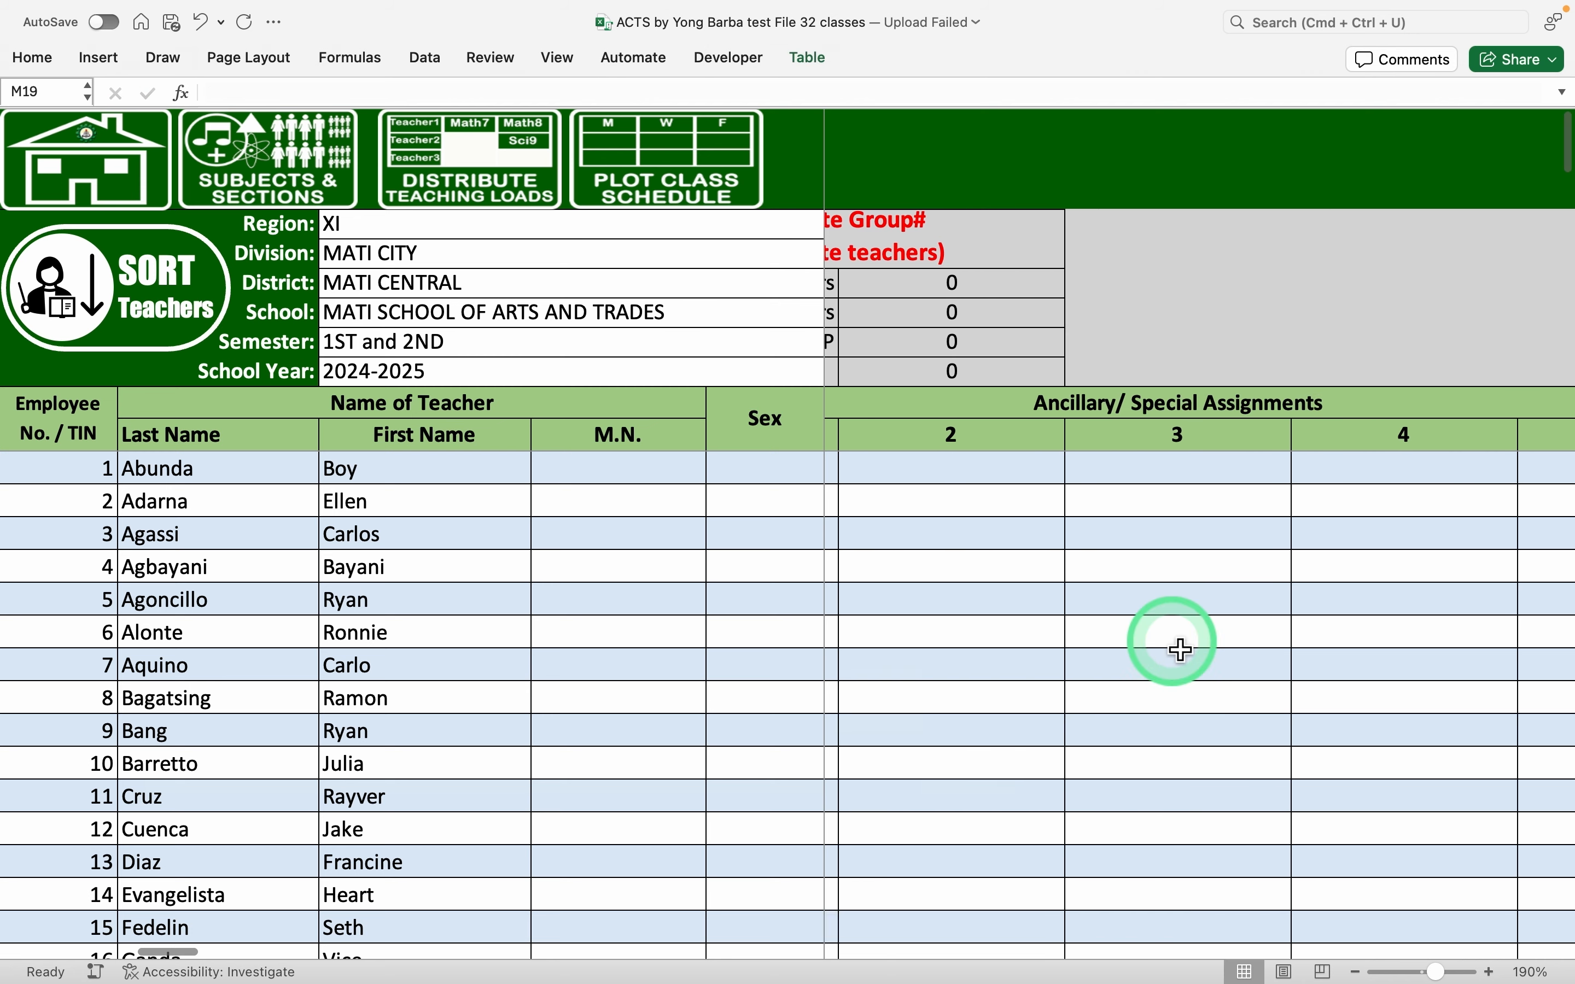
pyautogui.hscroll(-10, 1181, 649)
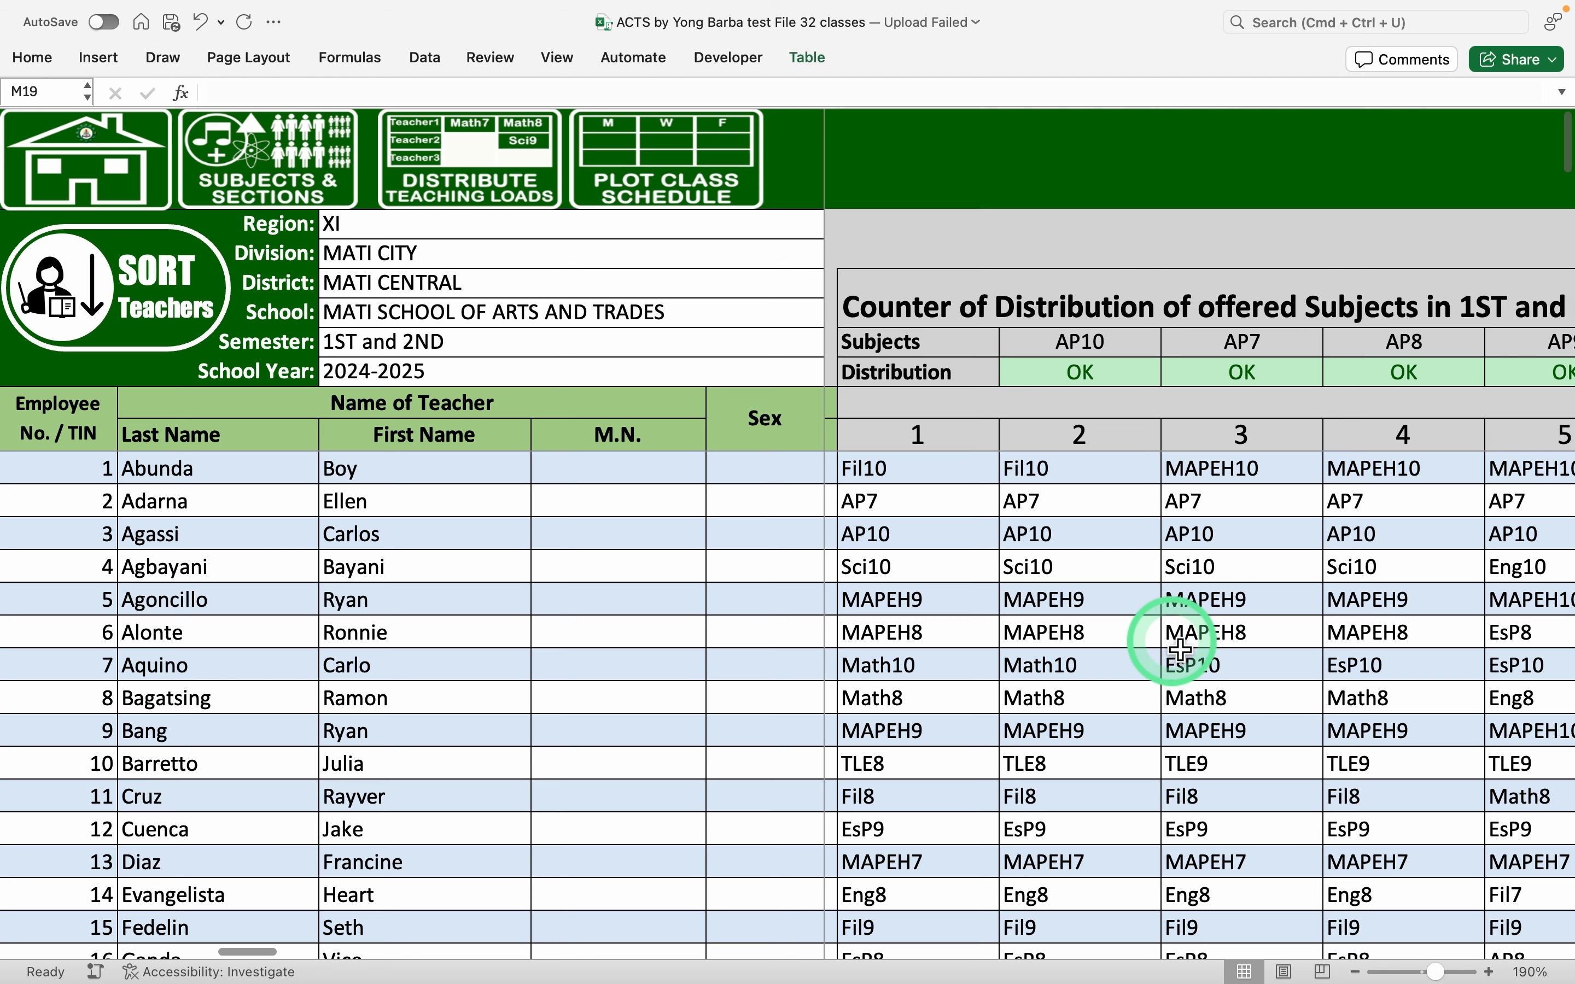
pyautogui.hscroll(-8, 1181, 649)
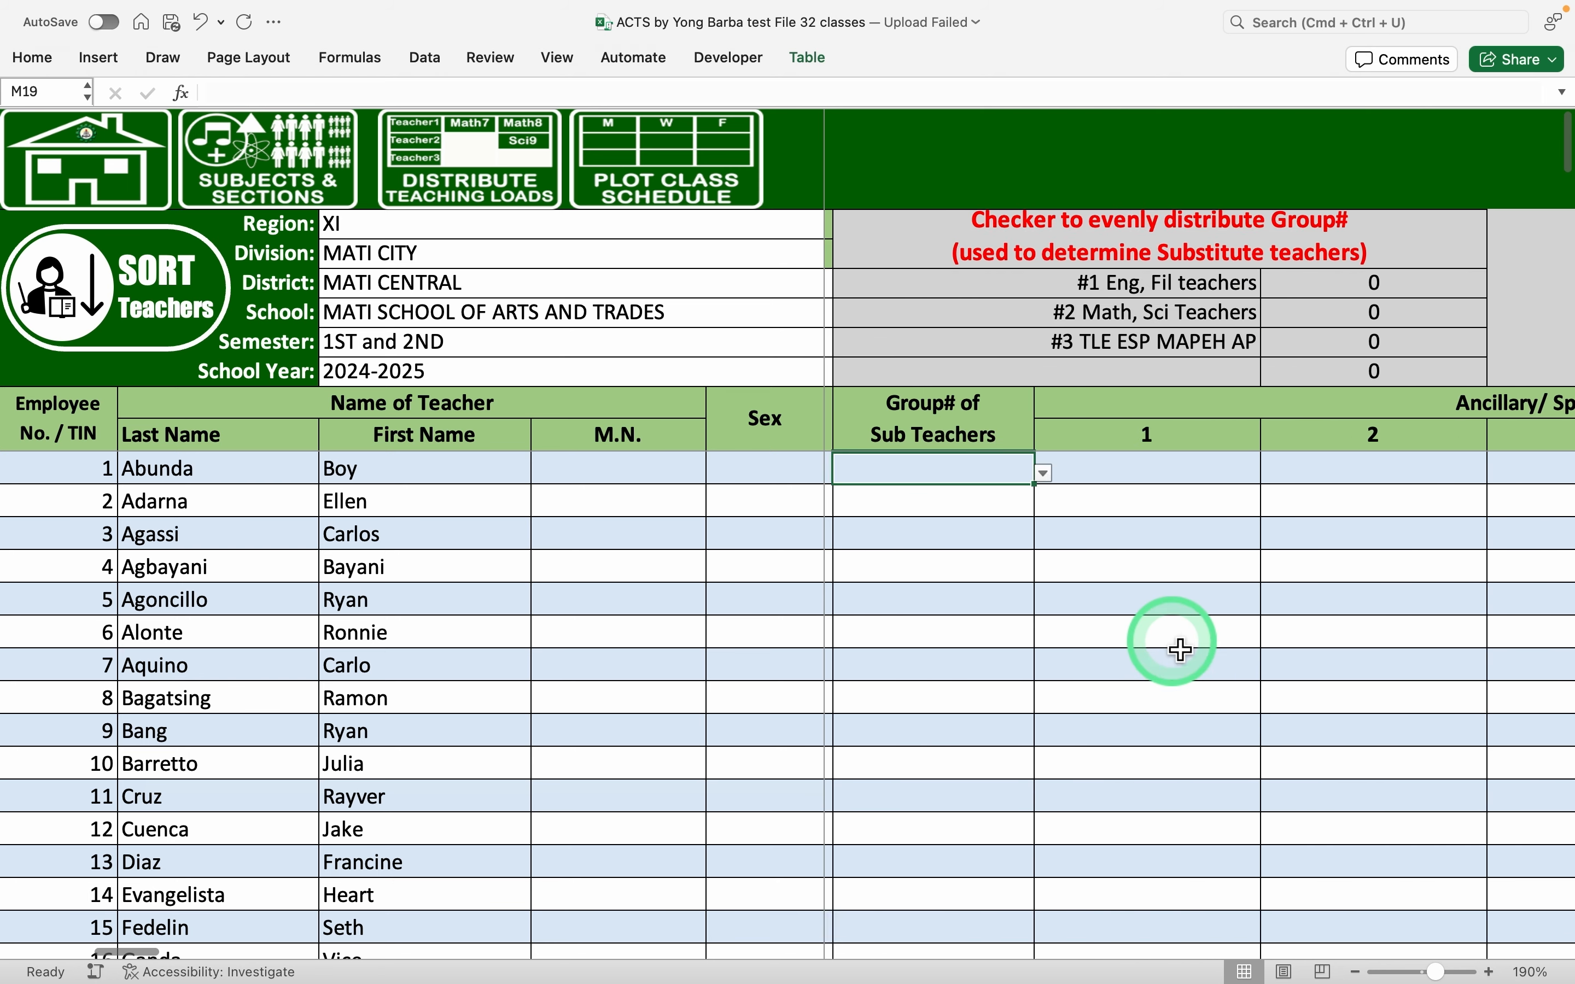
pyautogui.hscroll(6, 1181, 649)
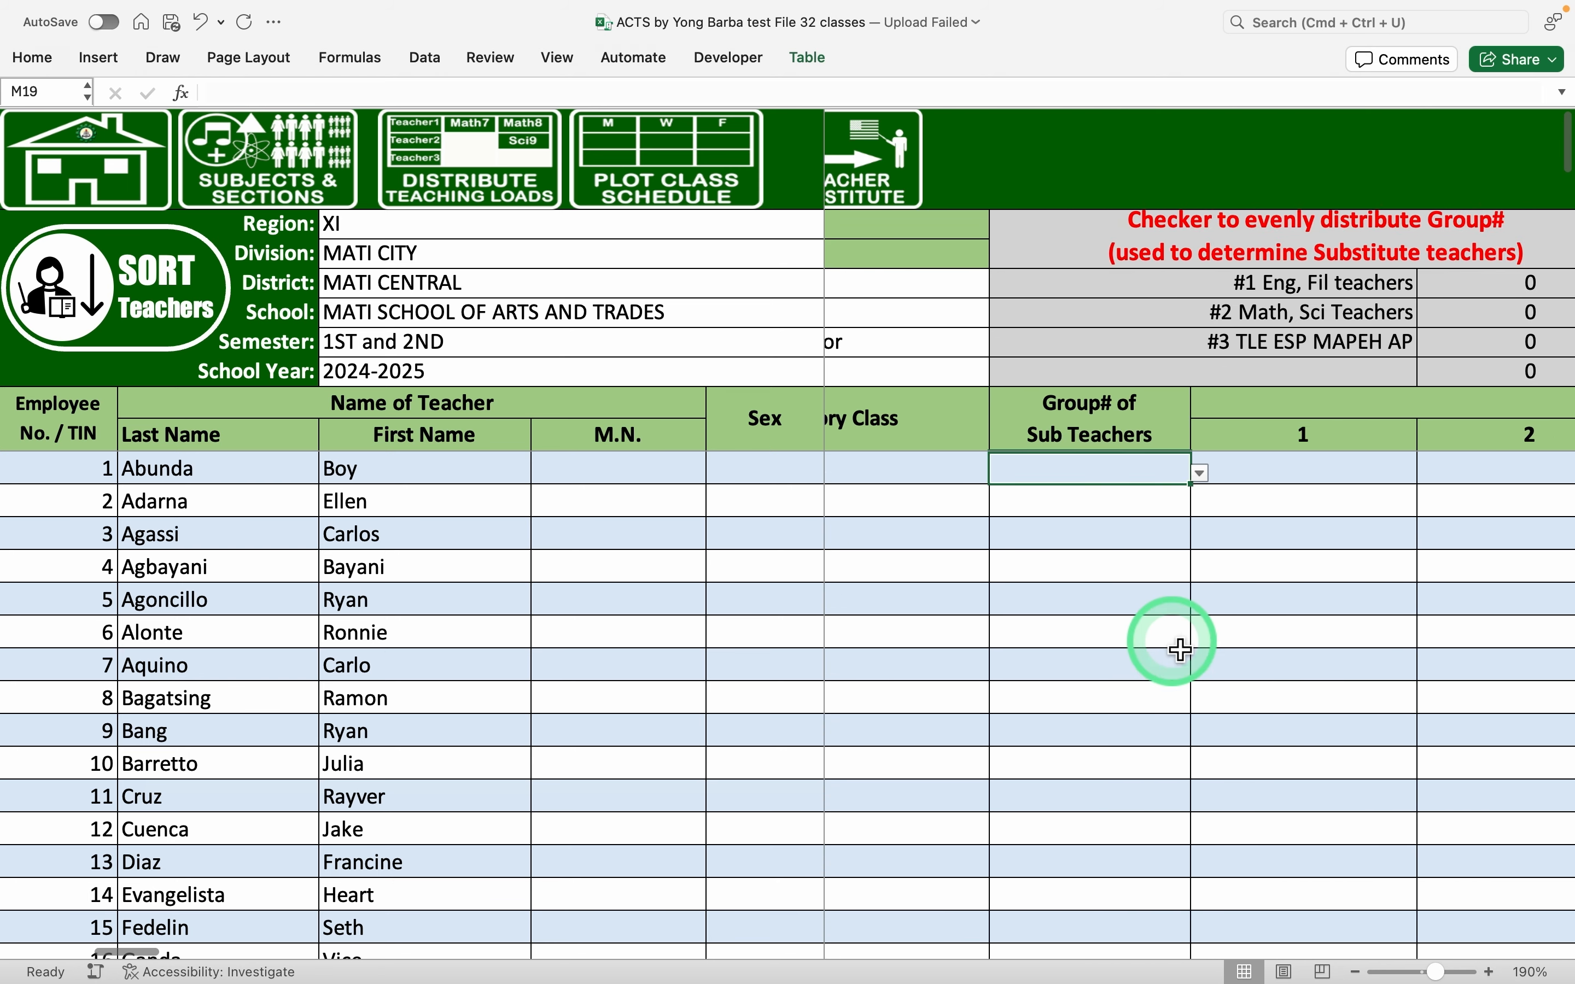
pyautogui.hscroll(8, 1181, 649)
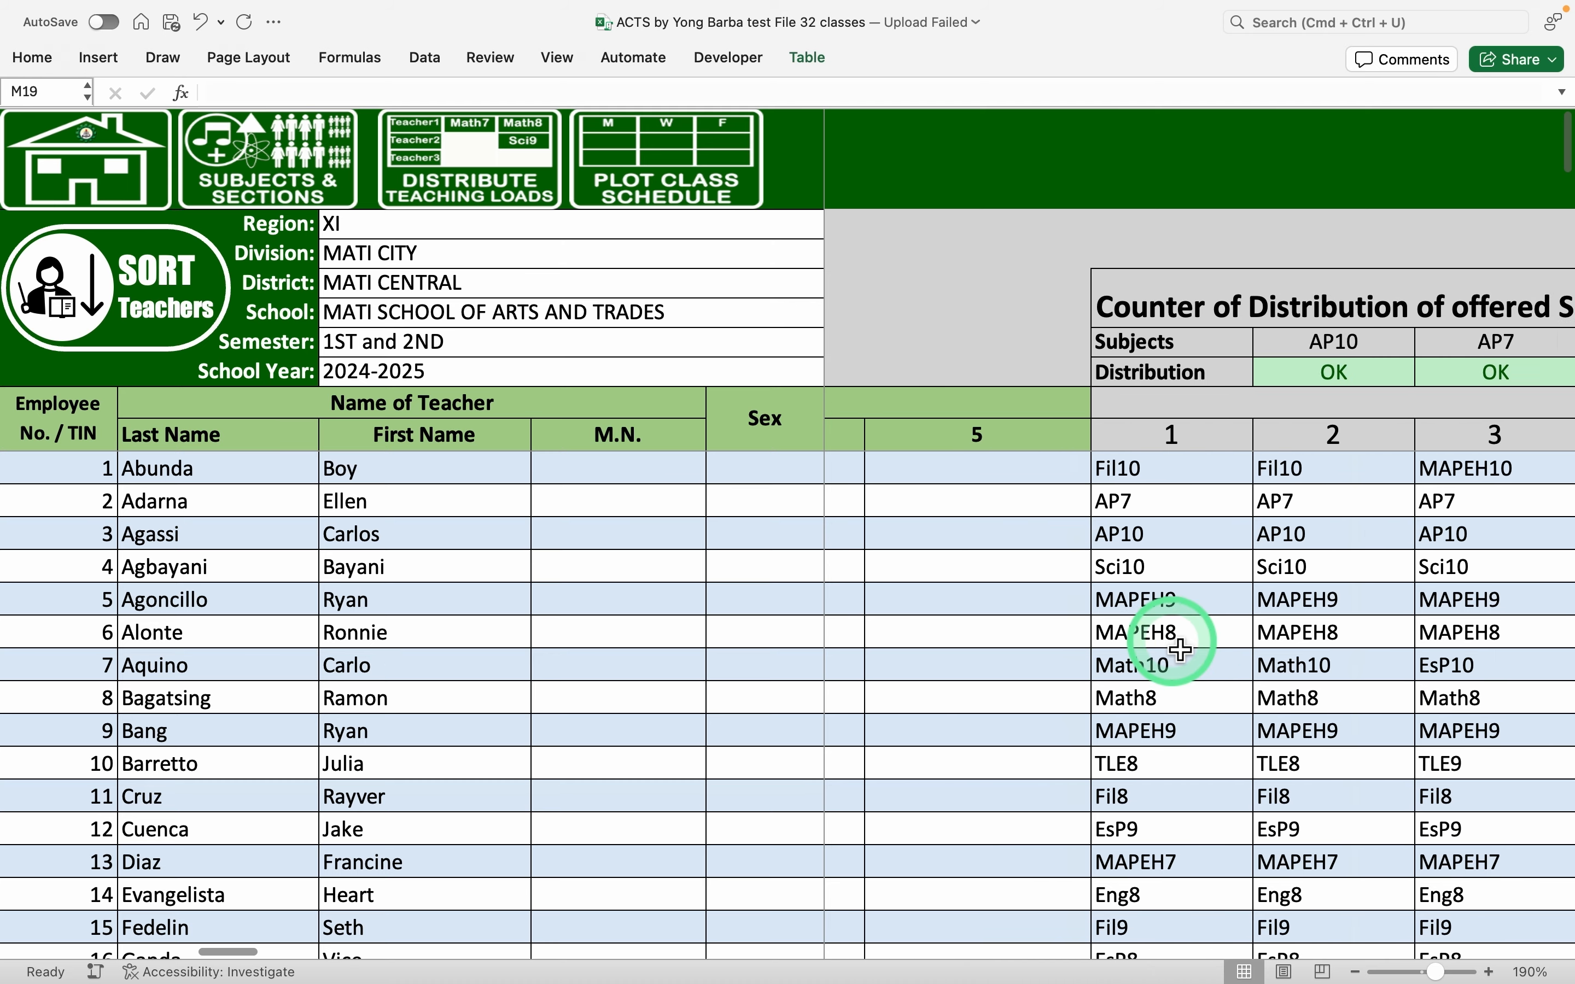
pyautogui.hscroll(-10, 1181, 649)
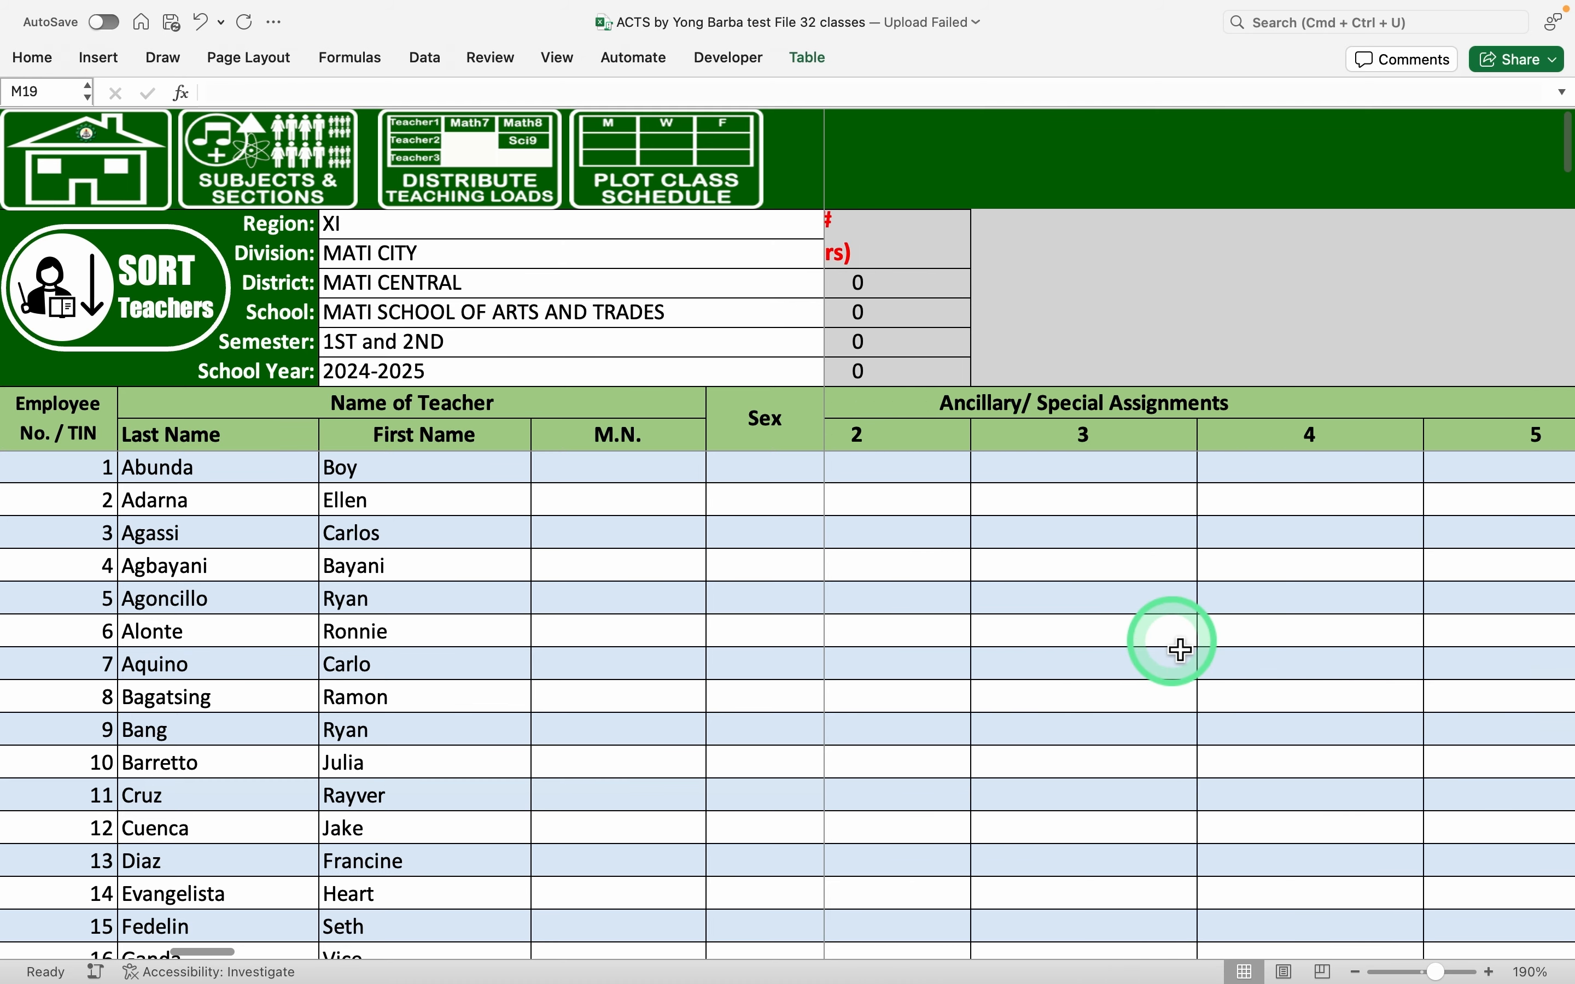
pyautogui.hscroll(-2, 1180, 649)
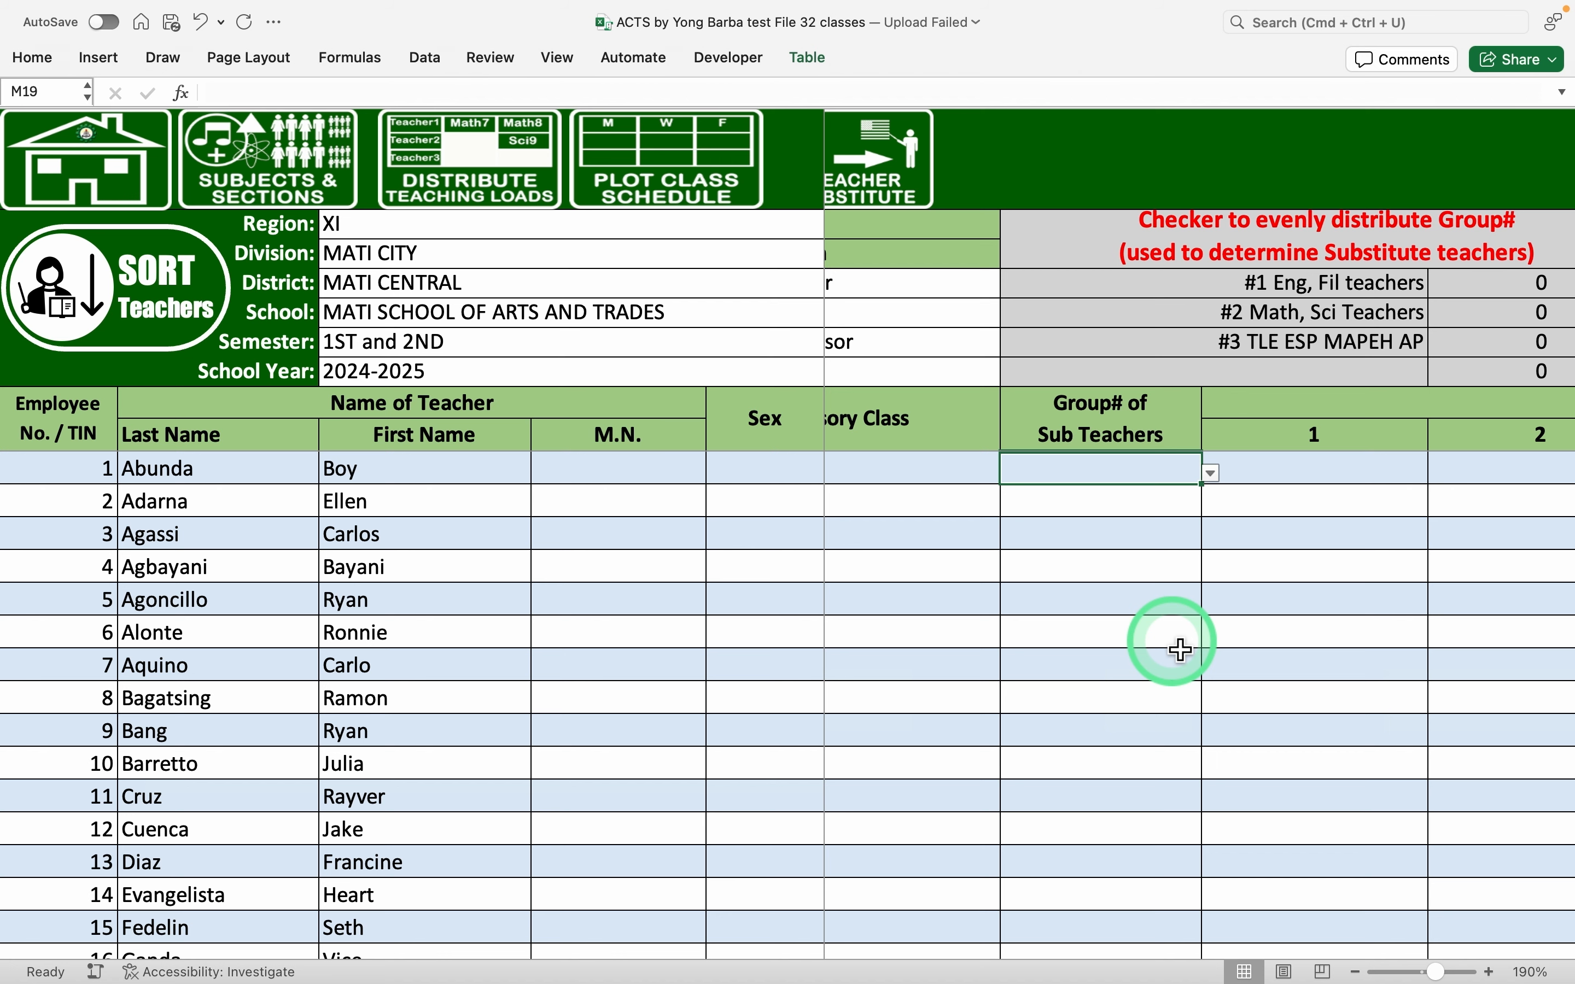
pyautogui.hscroll(10, 1181, 649)
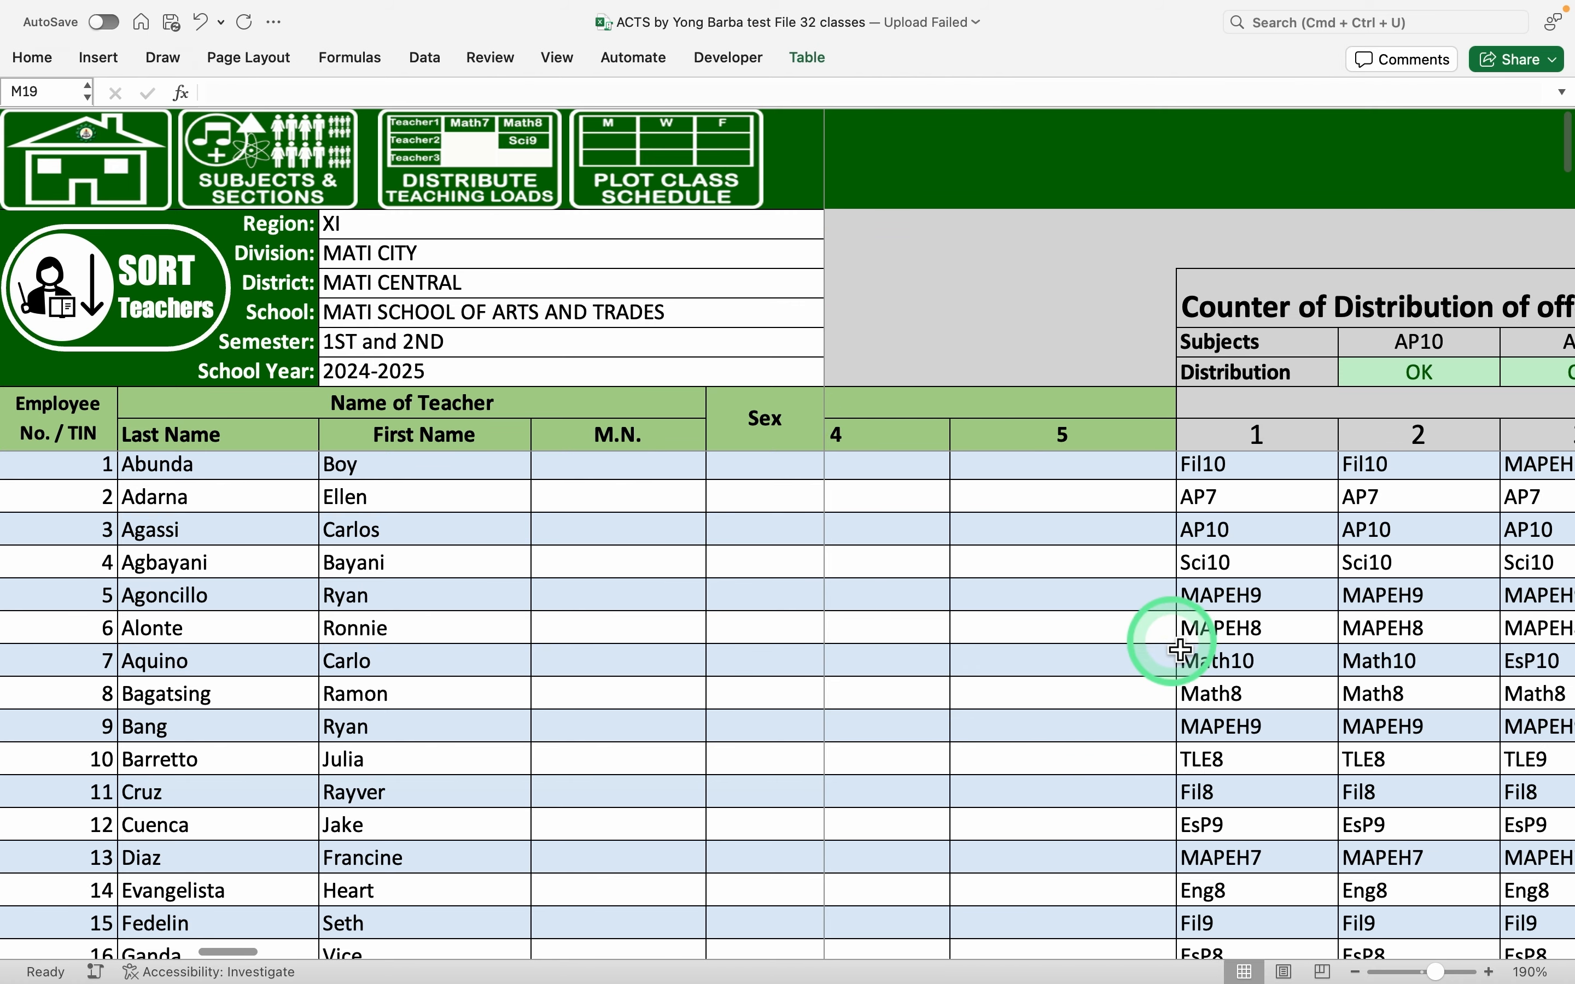
pyautogui.hscroll(10, 1181, 649)
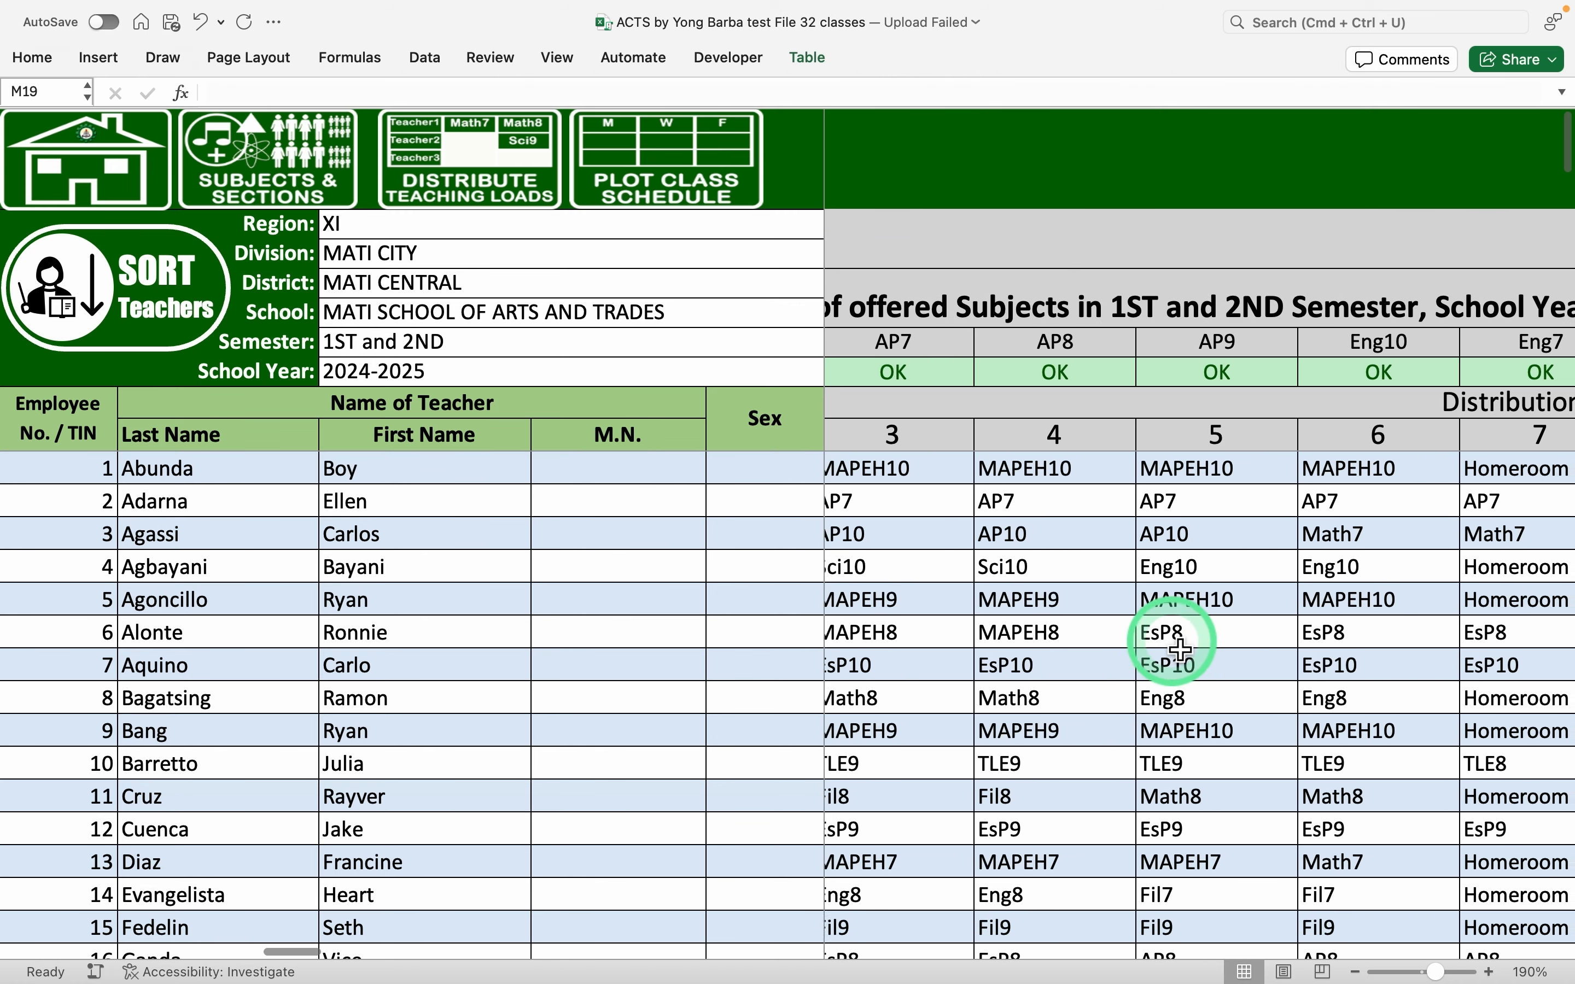
pyautogui.hscroll(-5, 1171, 644)
pyautogui.hscroll(-15, 1260, 612)
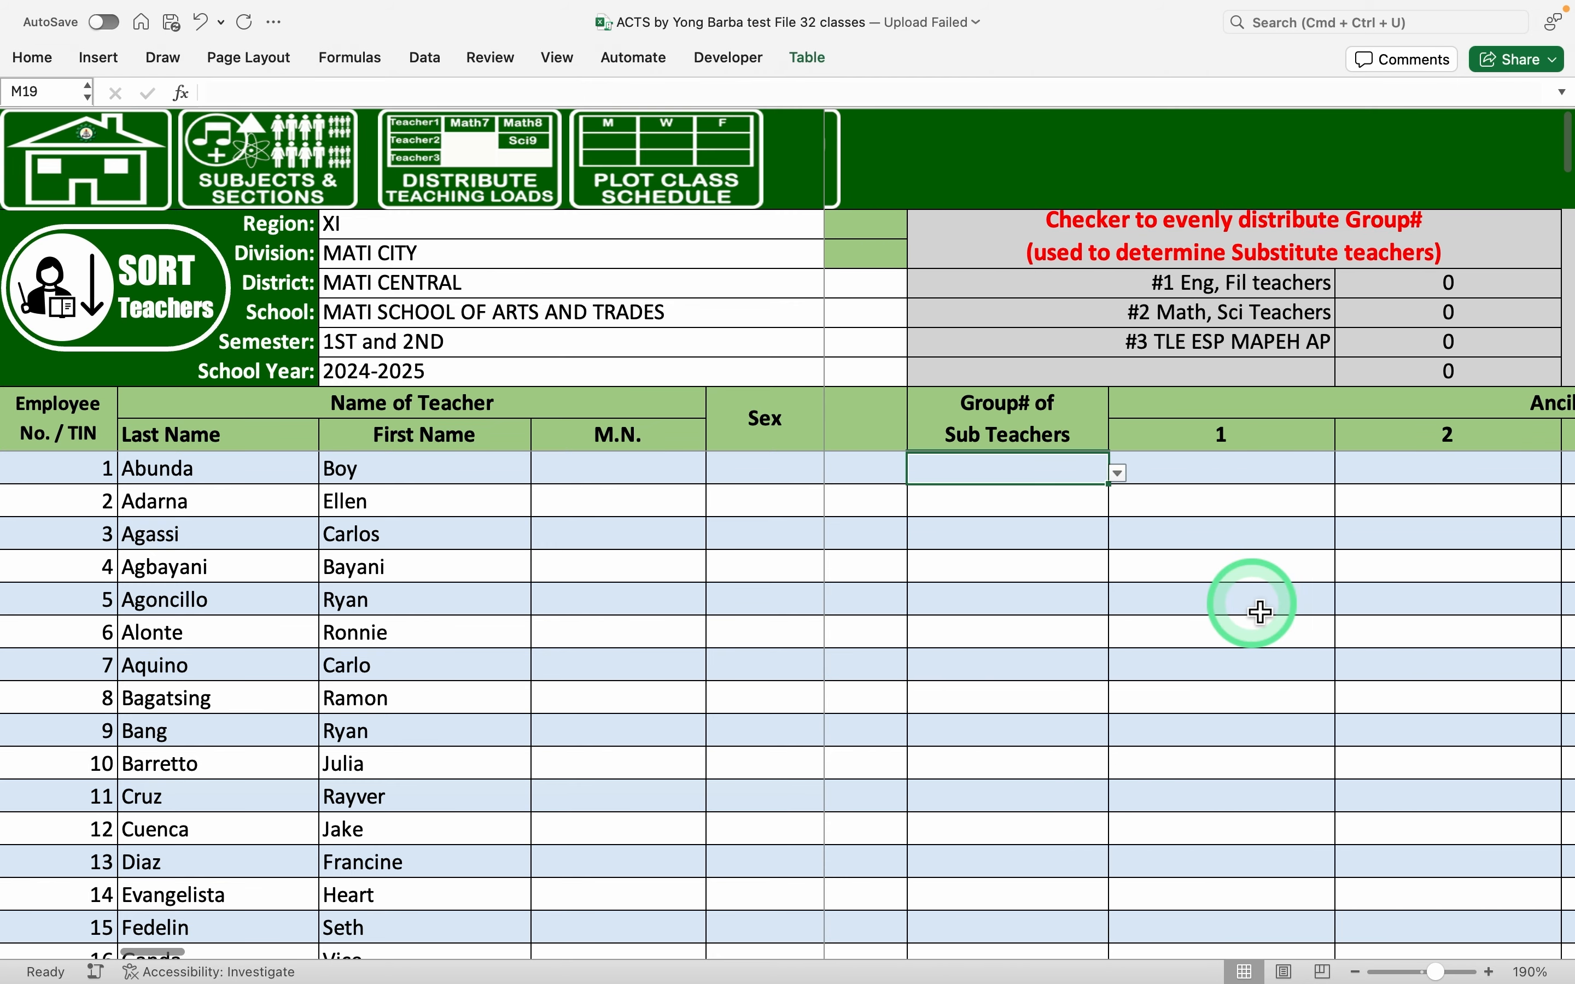
pyautogui.hscroll(-1, 1261, 612)
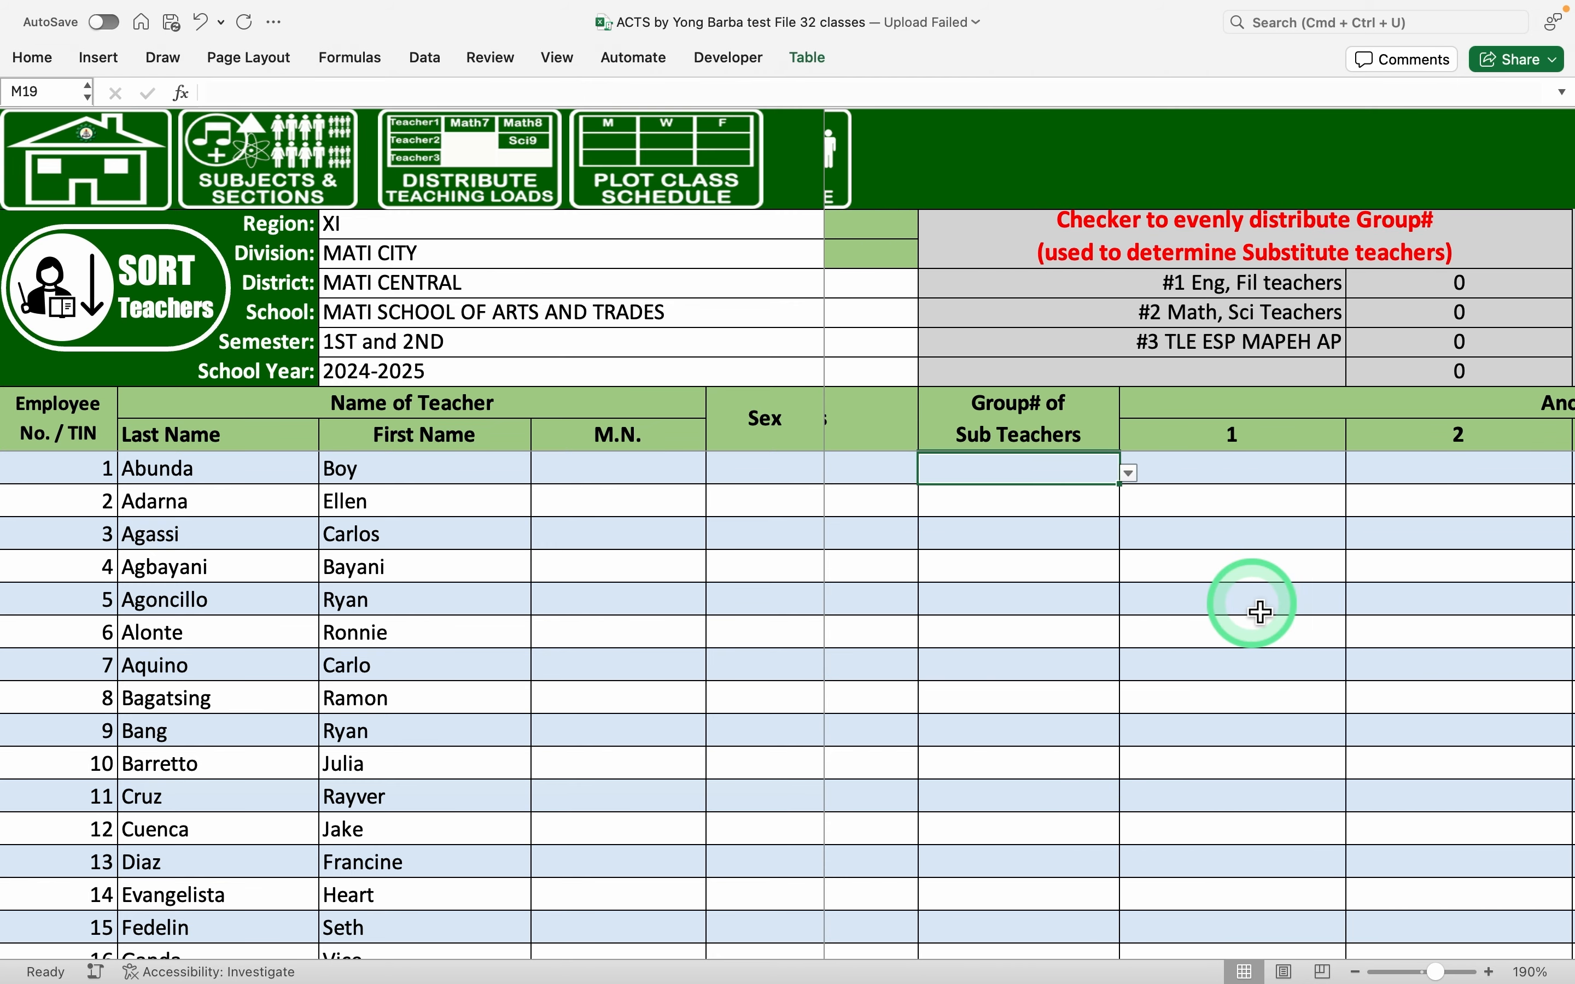
pyautogui.write('1')
pyautogui.press('Return')
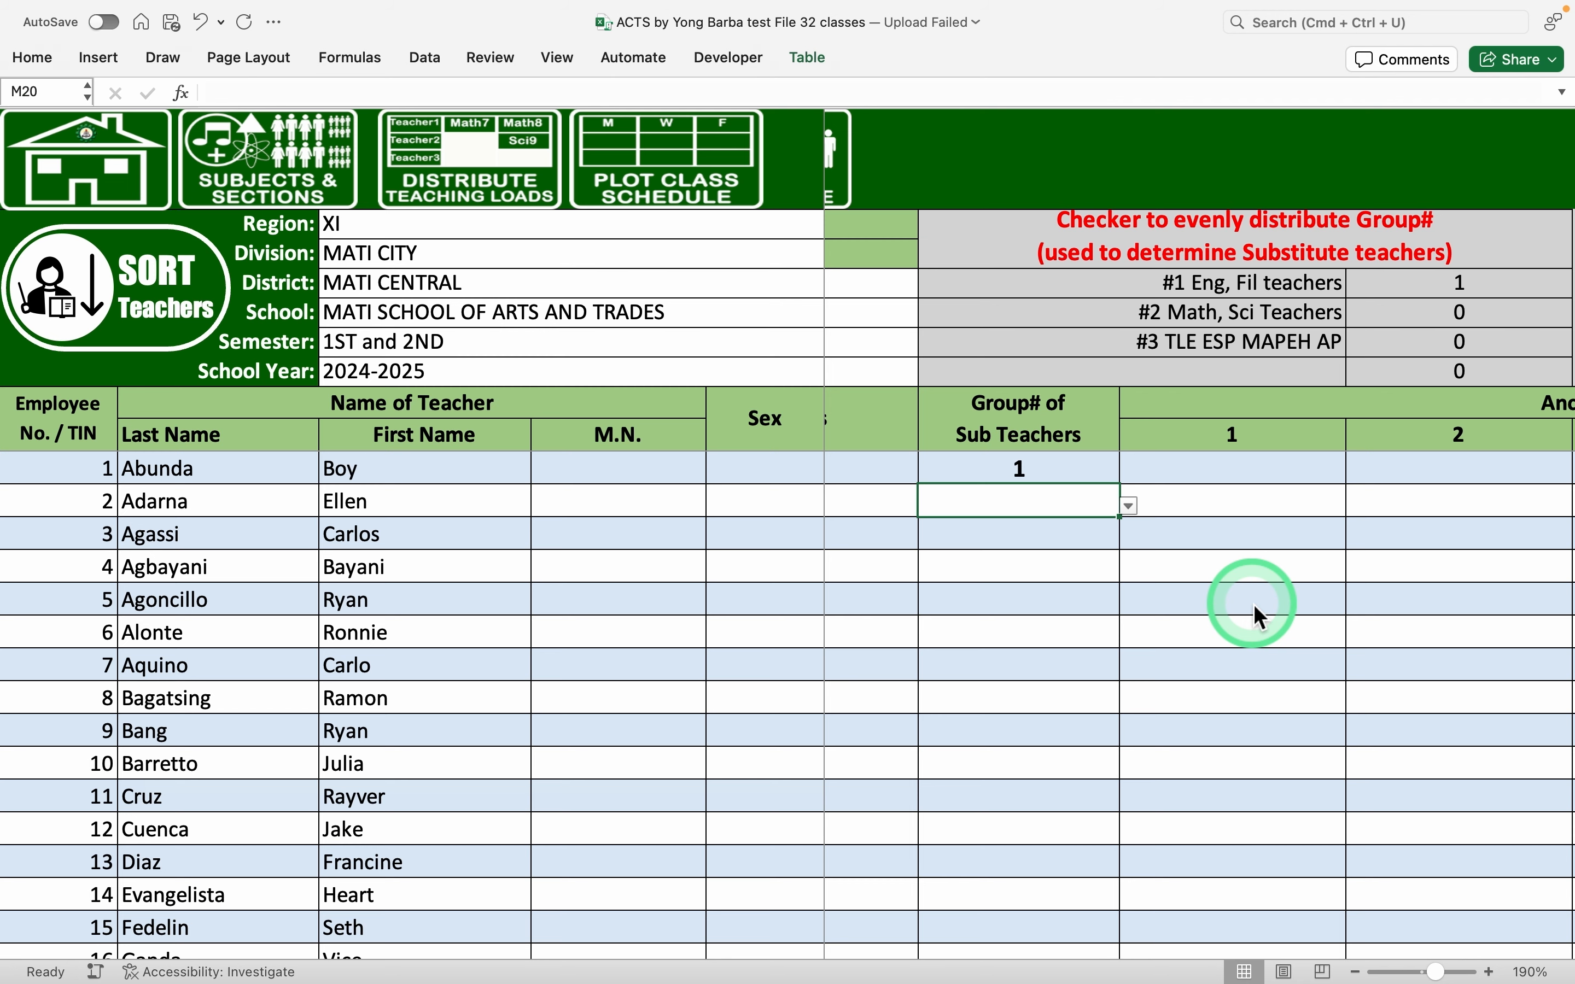
# Check the subjects of teacher no. 2 and relabel the checker's Group# 1 row as "# 1 Eng, Fil, AP teacher"
pyautogui.hscroll(15, 1254, 604)
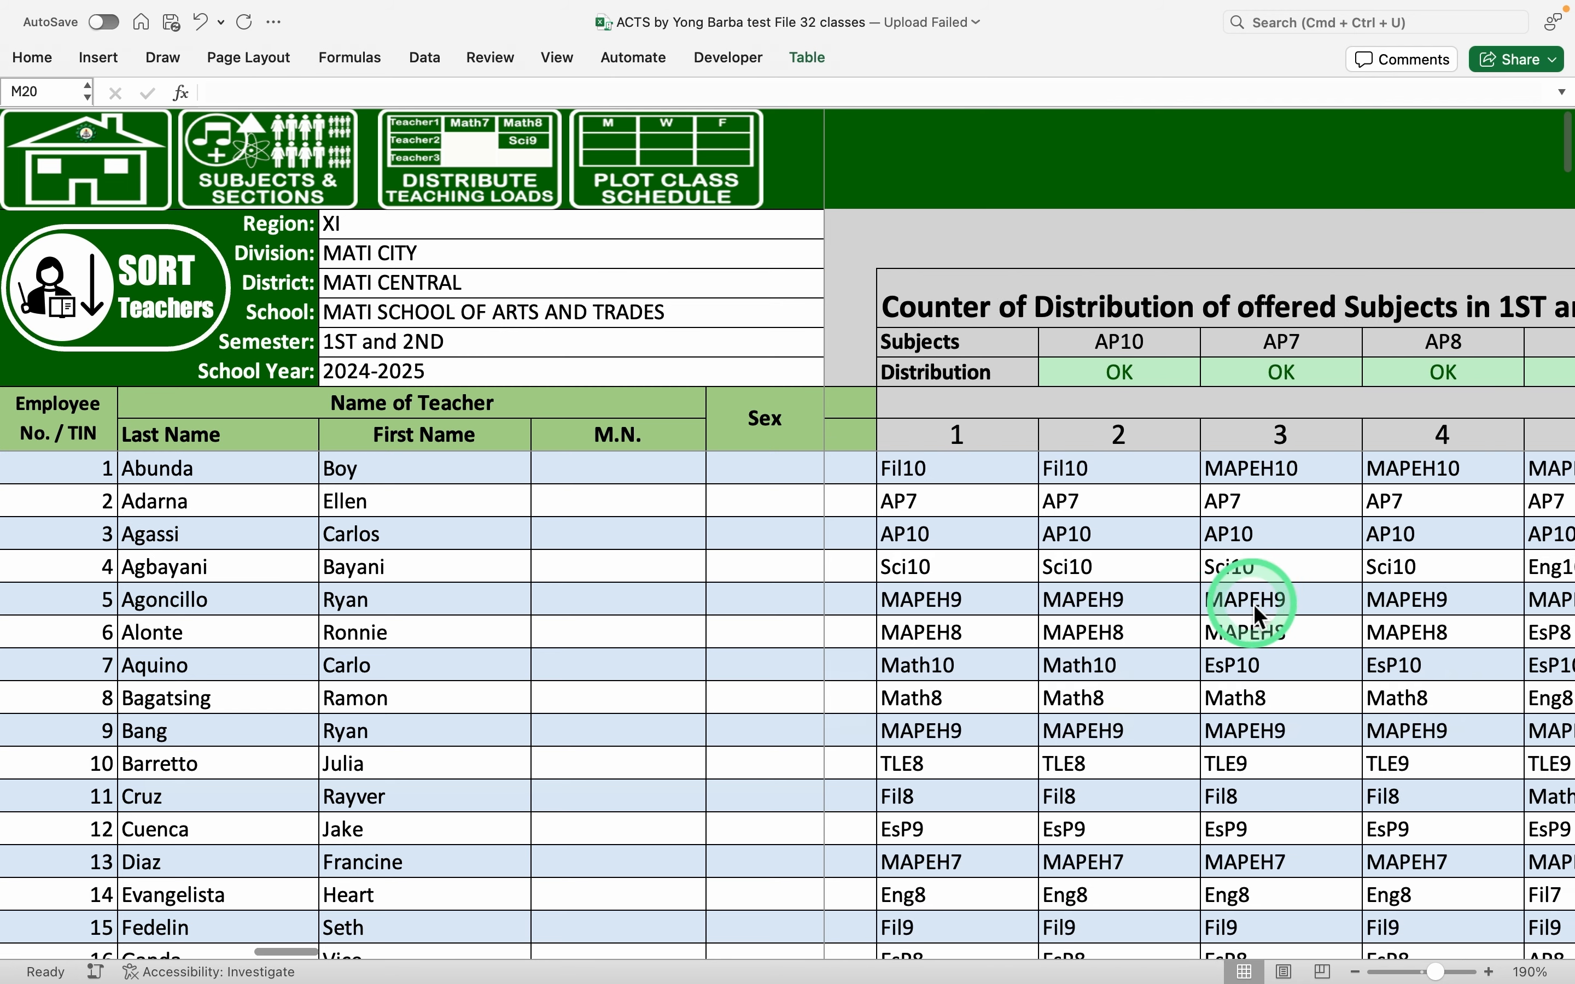
pyautogui.hscroll(15, 1254, 605)
pyautogui.hscroll(-20, 1253, 604)
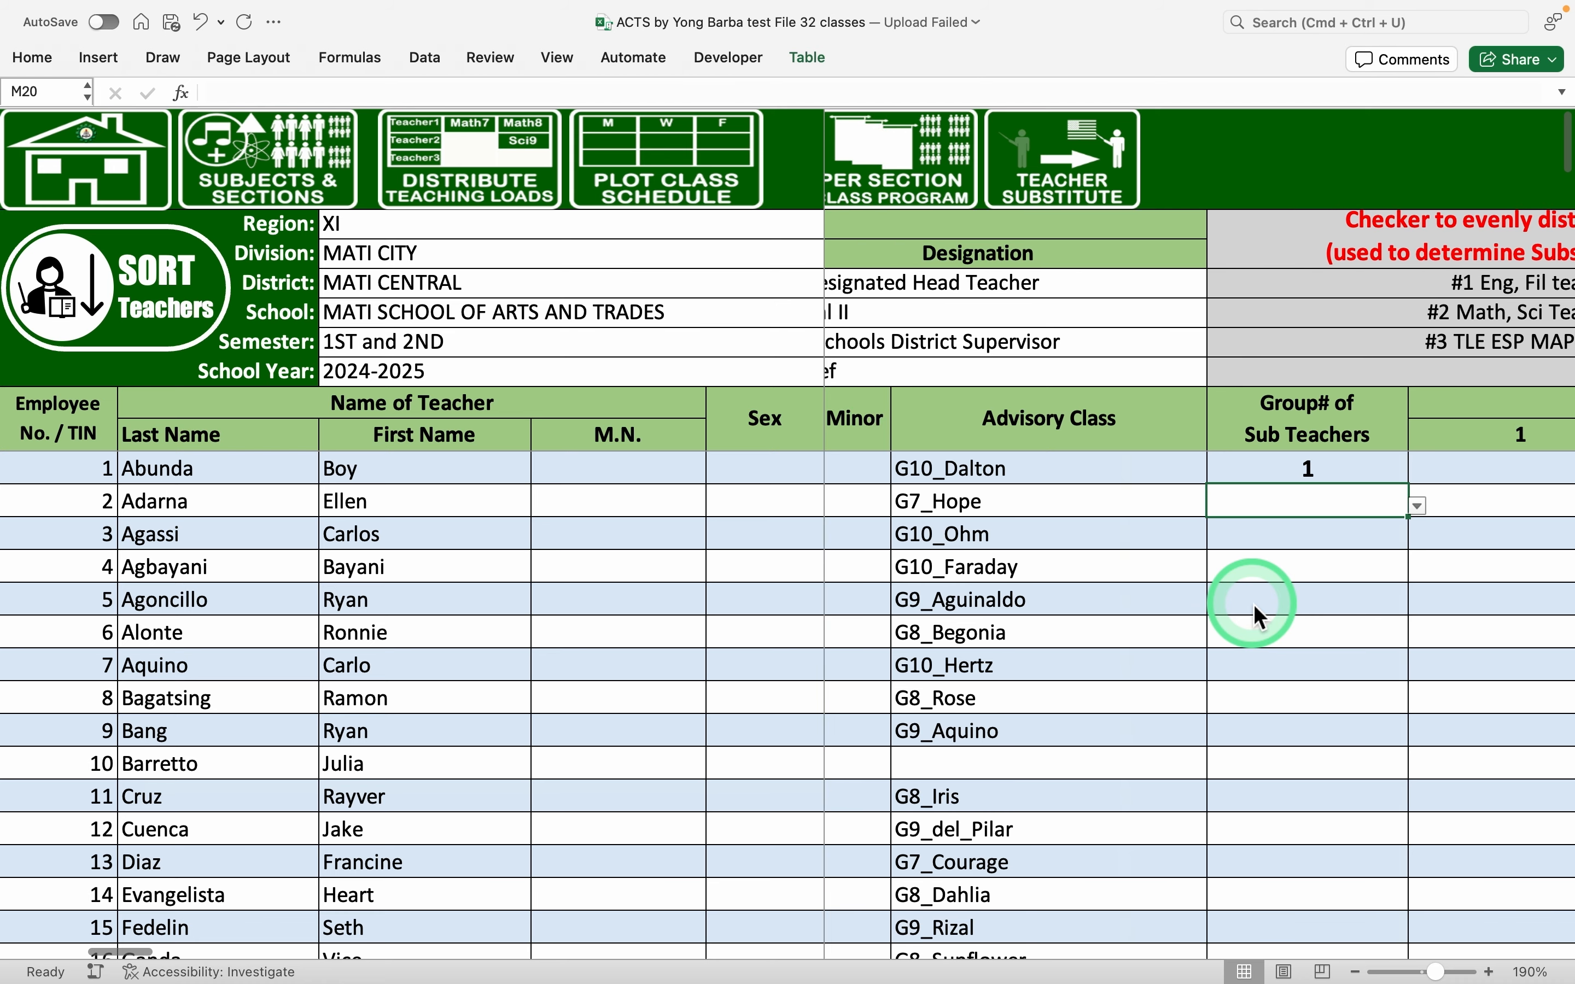
pyautogui.hscroll(3, 1254, 604)
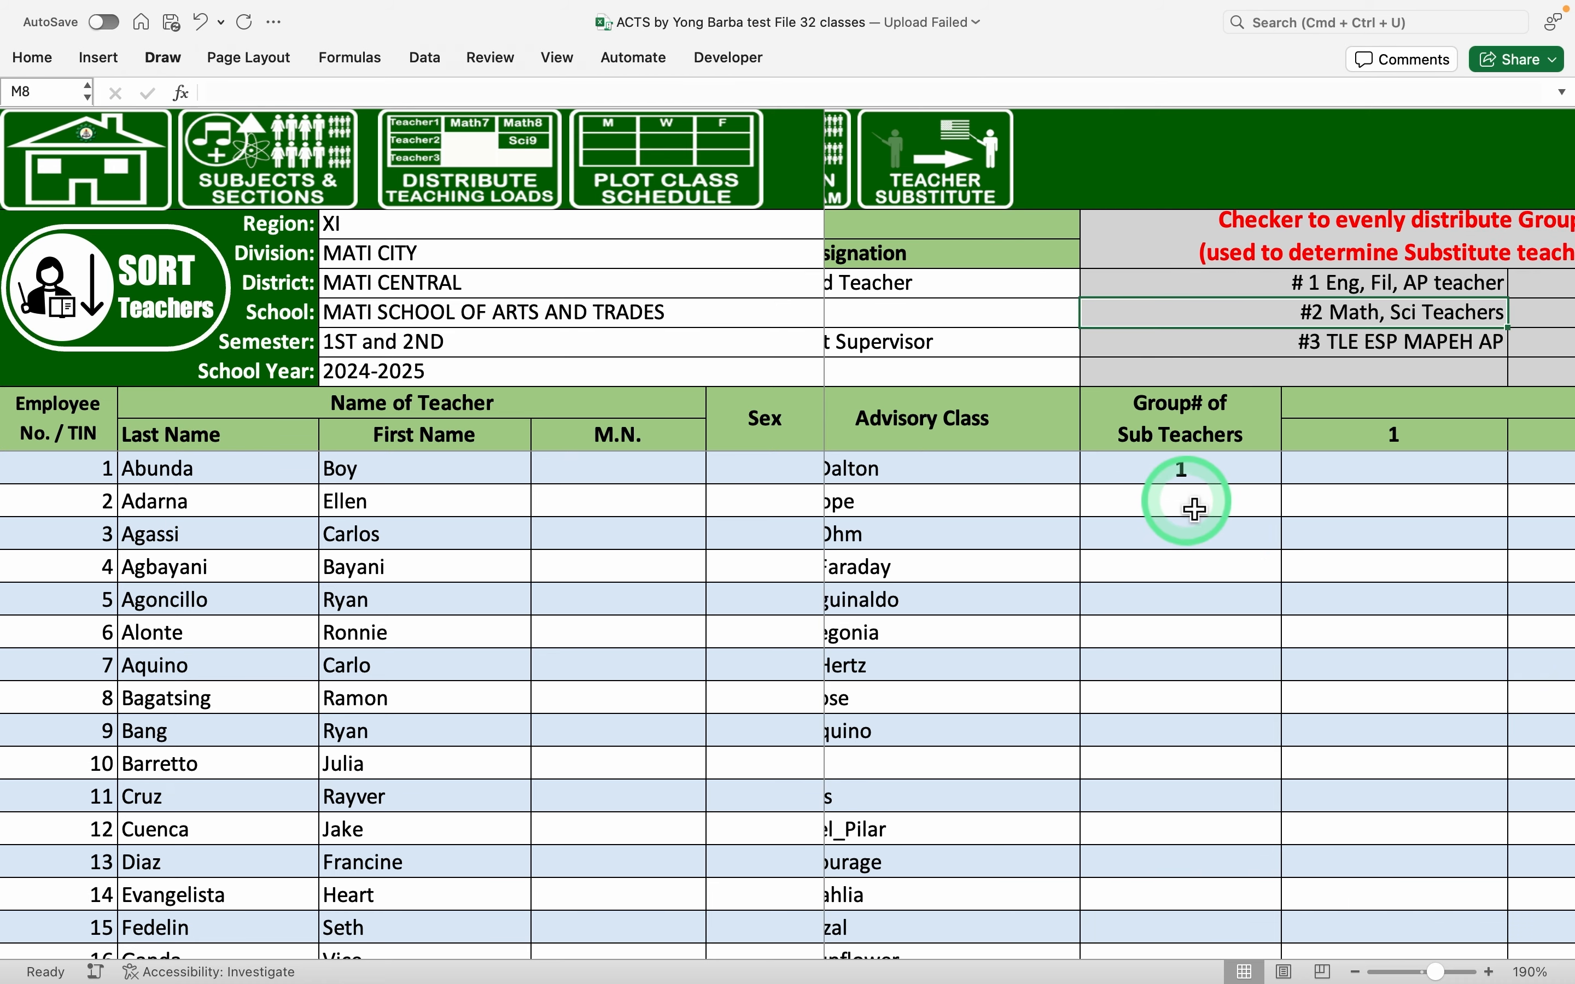
# Set the Group# of Sub Teachers for teacher no. 2, adviser of G7_Hope, to 1 based on the distributed subjects
pyautogui.click(1195, 510)
pyautogui.hscroll(20, 1257, 567)
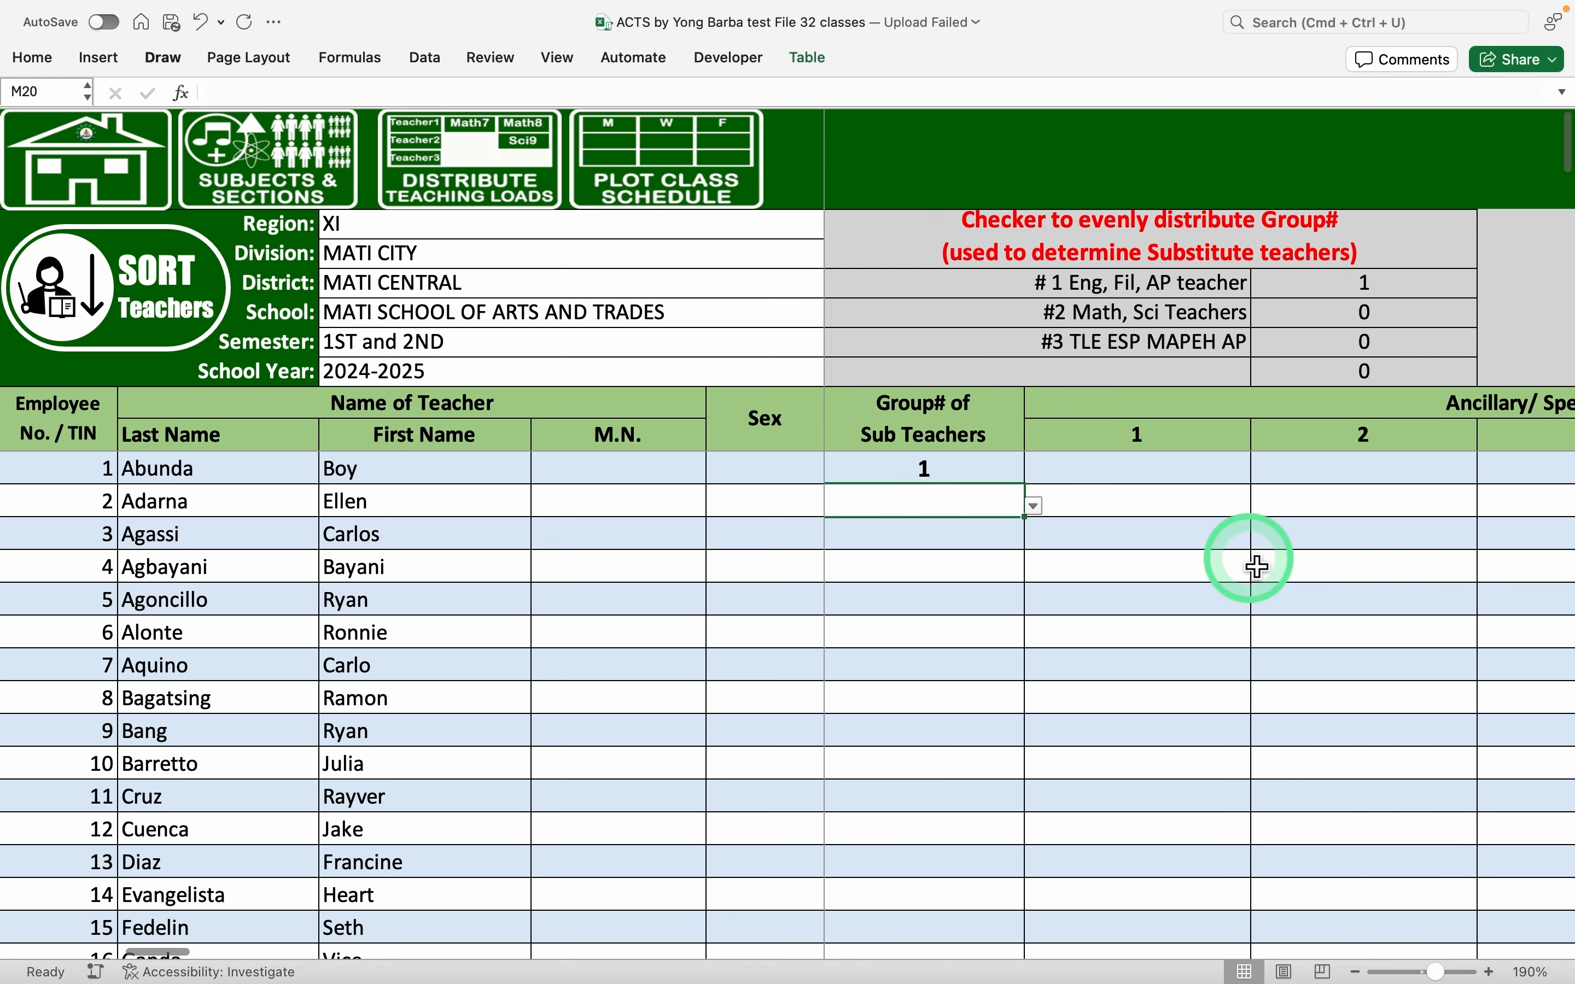
pyautogui.hscroll(-20, 1257, 567)
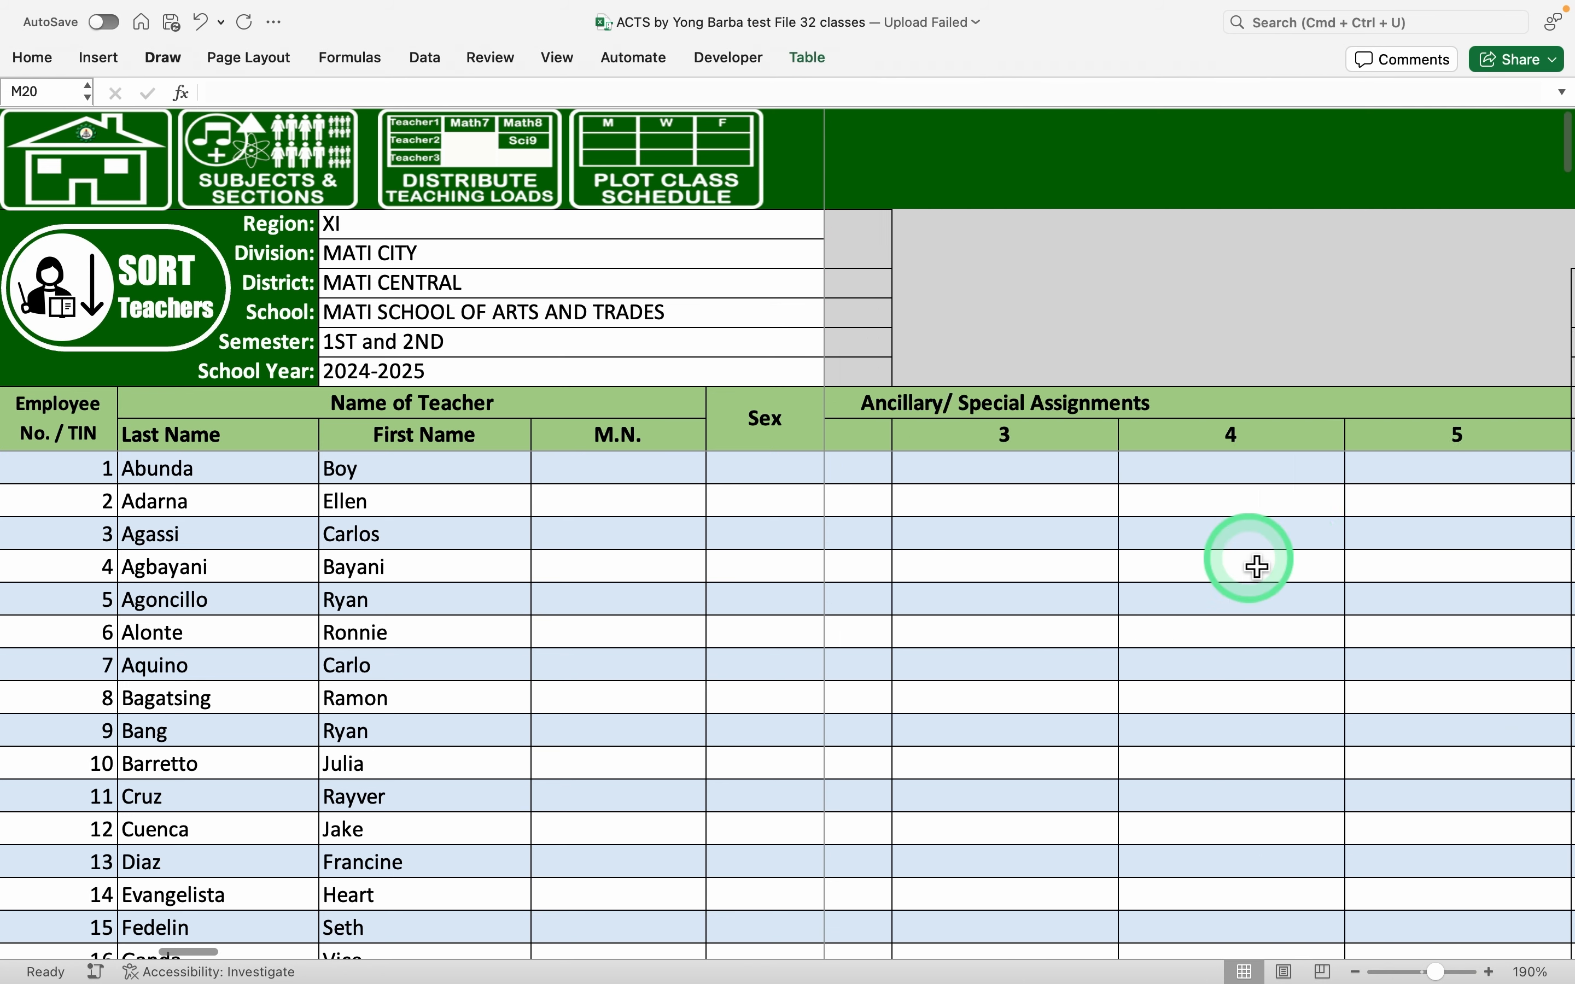
pyautogui.hscroll(-5, 1256, 564)
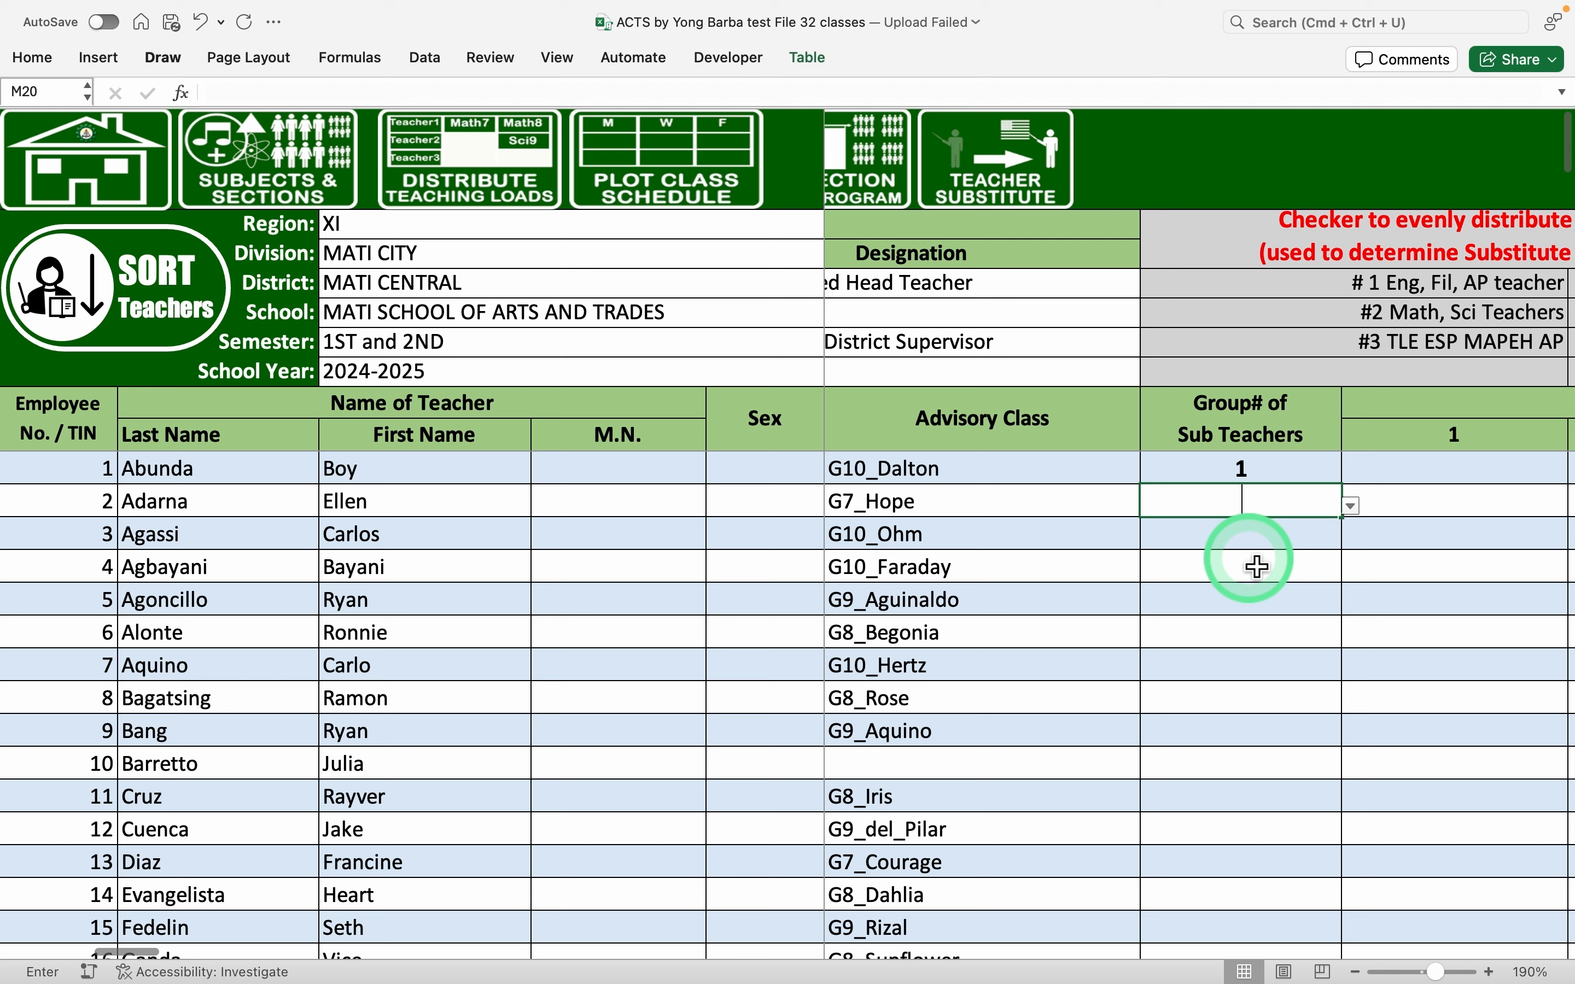
pyautogui.write('1')
pyautogui.press('Return')
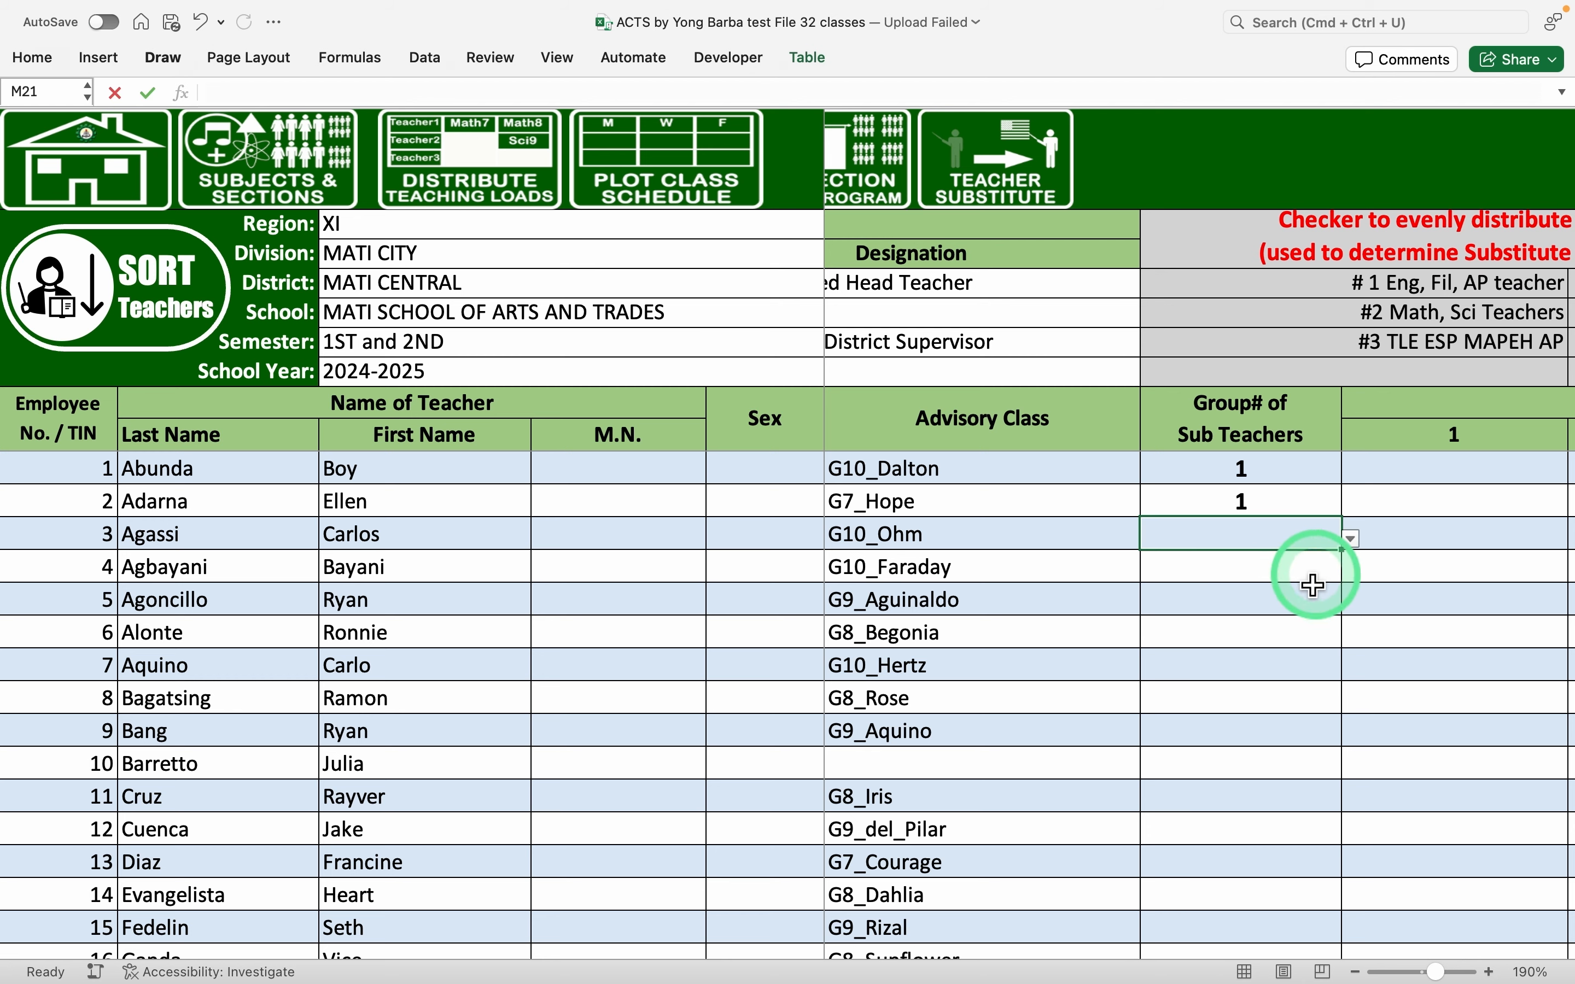
# Check the distributed subjects of teacher no. 3, adviser of G10_Ohm, and set the Group# of Sub Teachers to 1
pyautogui.hscroll(5, 1295, 579)
pyautogui.hscroll(15, 1285, 580)
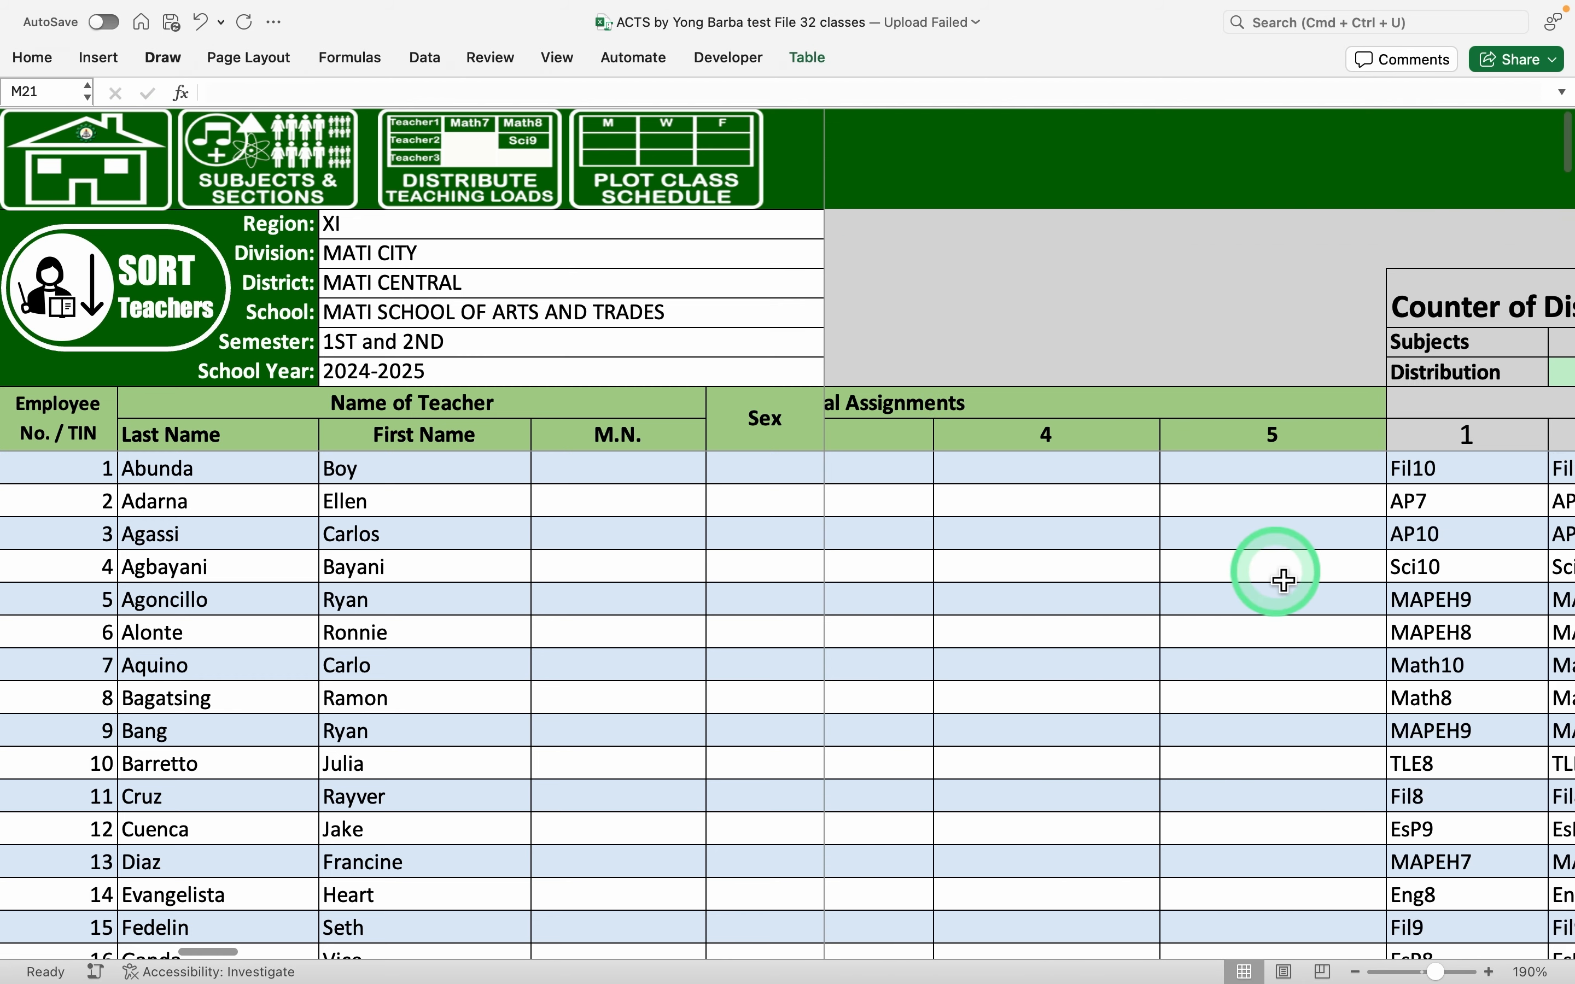
pyautogui.hscroll(-20, 1284, 579)
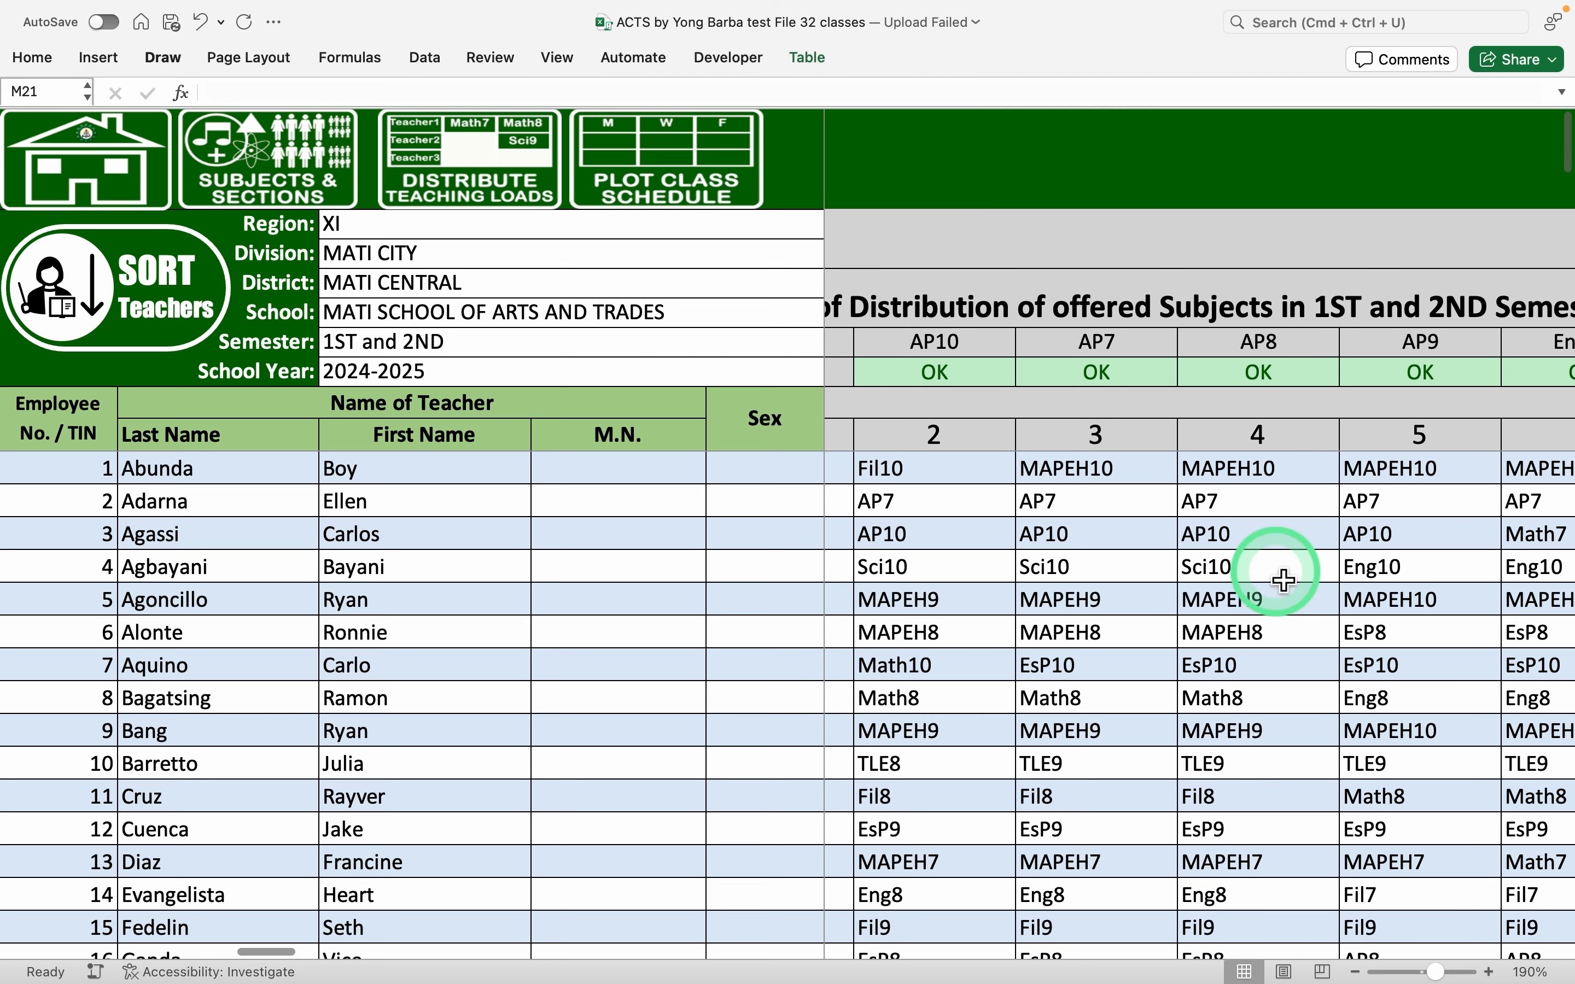
pyautogui.hscroll(-4, 1285, 579)
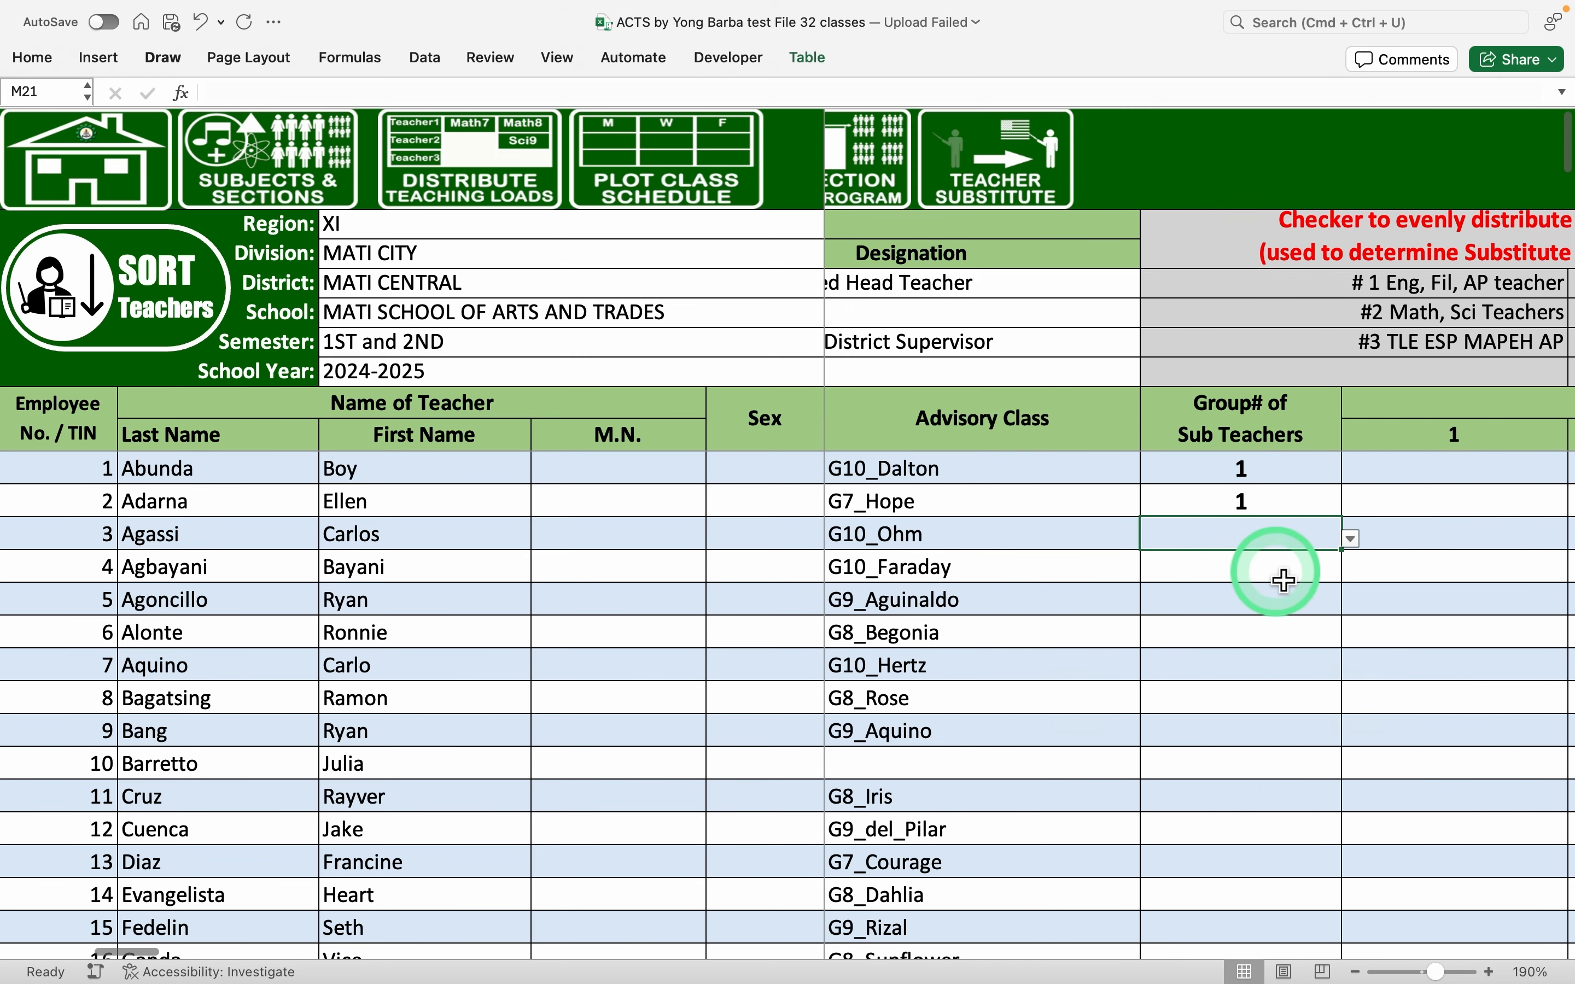
pyautogui.write('1')
pyautogui.press('Return')
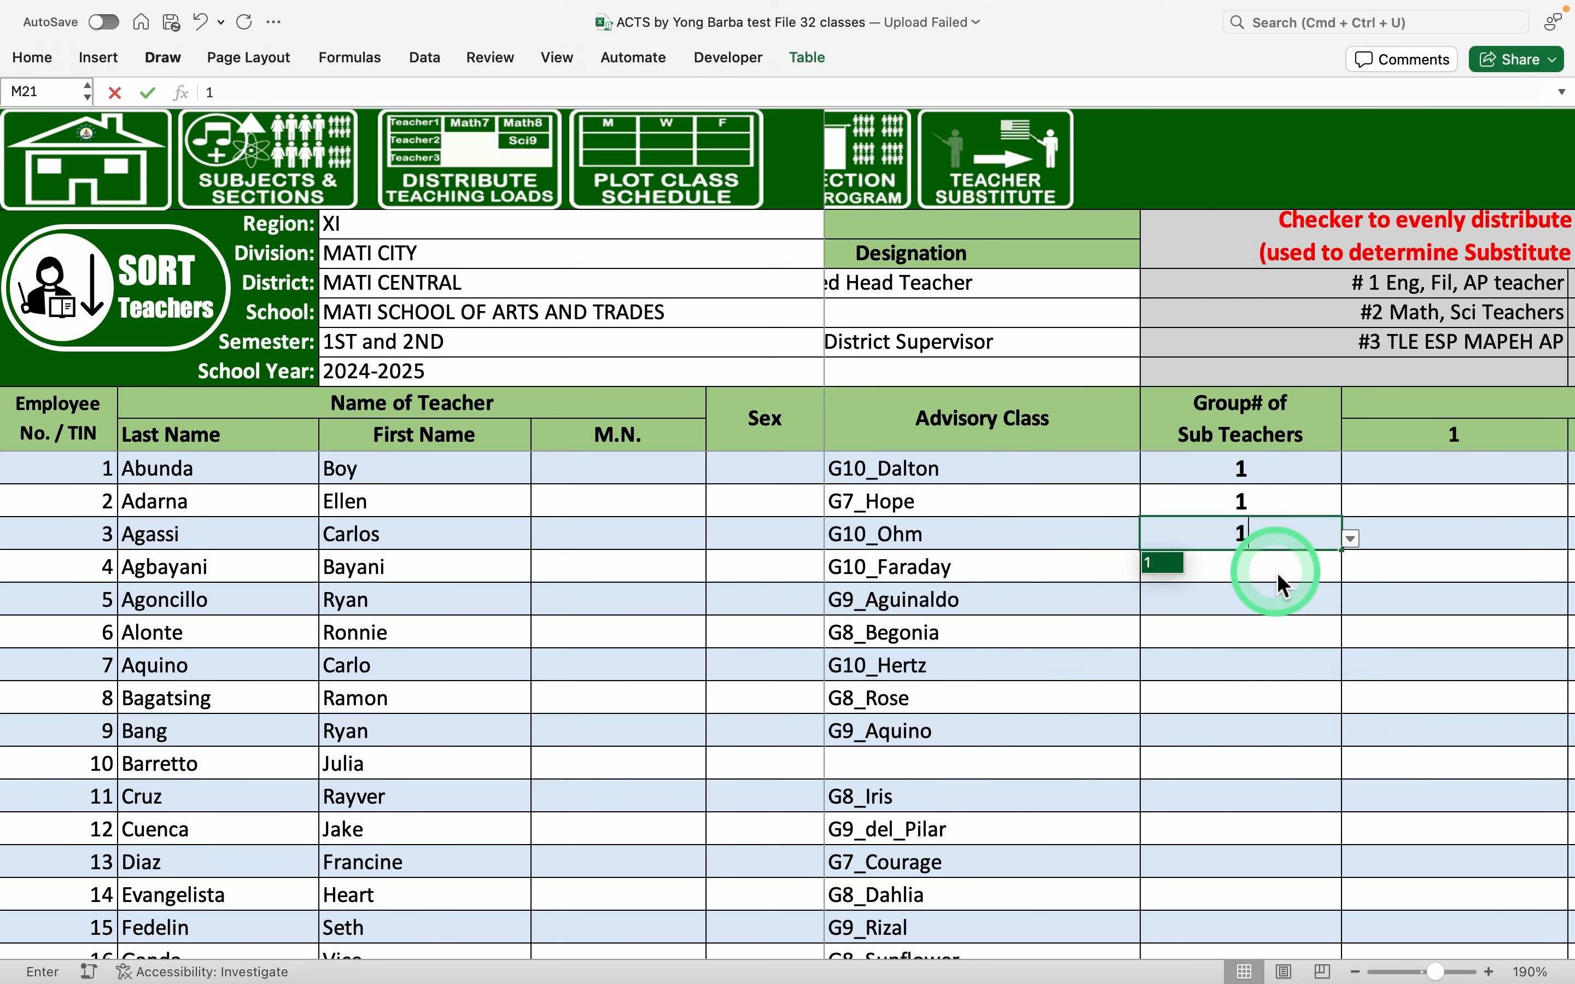
# Recheck the subjects of teacher no. 1, adviser of G10_Dalton, and change the Group# of Sub Teachers to 3
pyautogui.click(1264, 483)
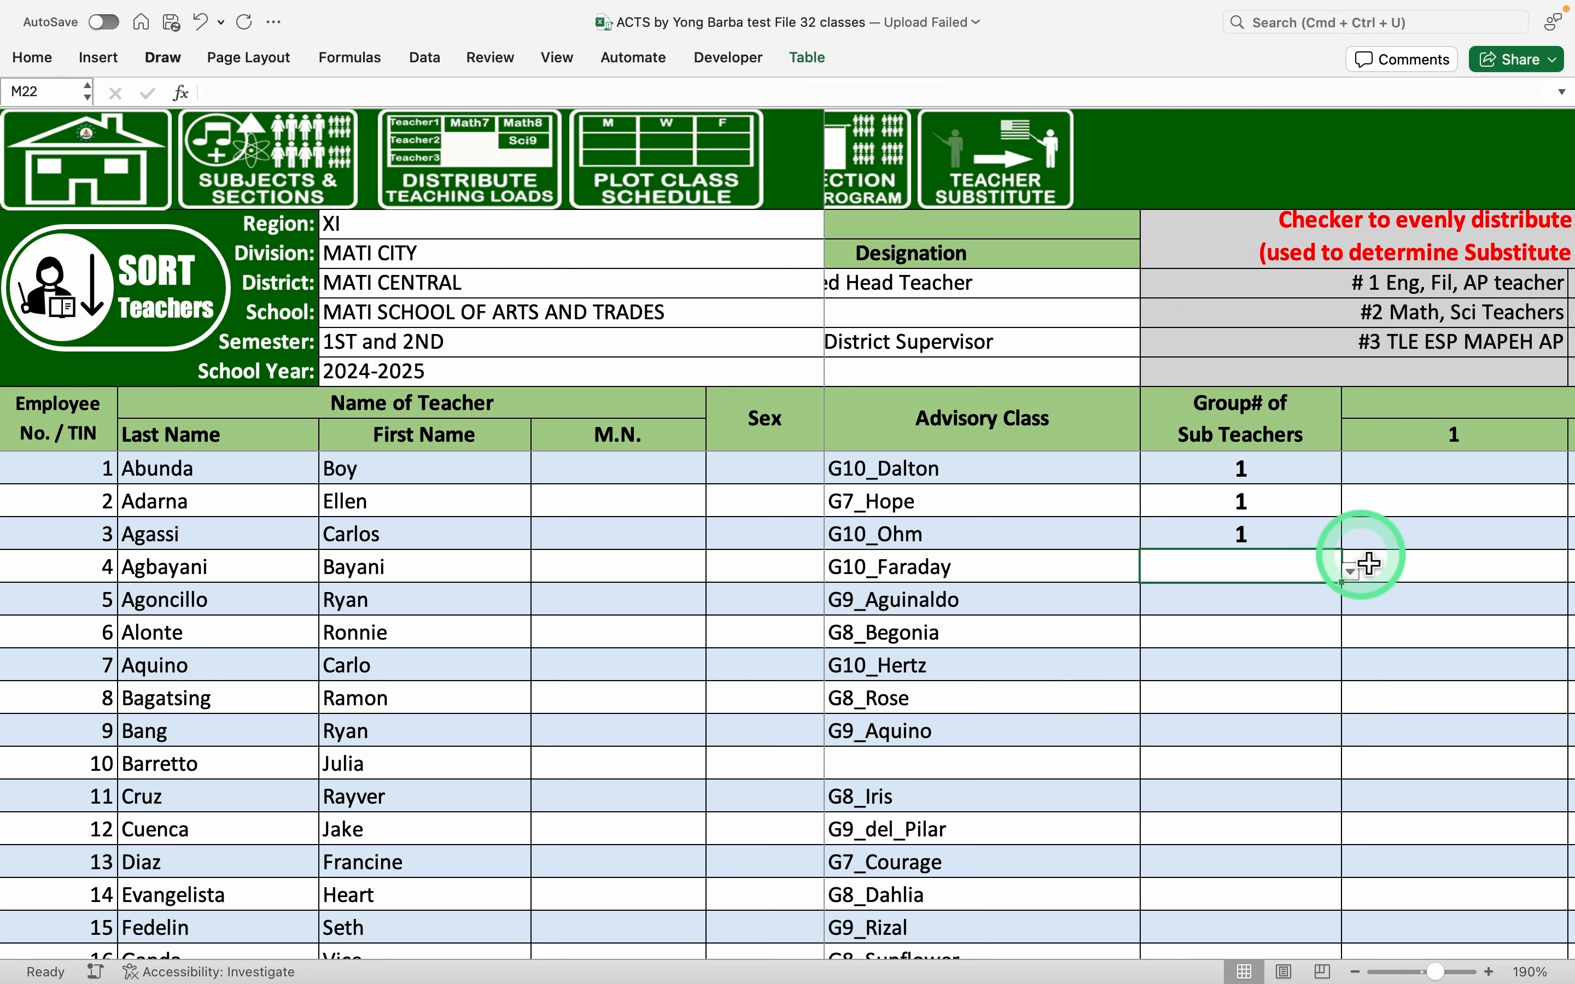
pyautogui.hscroll(8, 1363, 563)
pyautogui.hscroll(-8, 1363, 563)
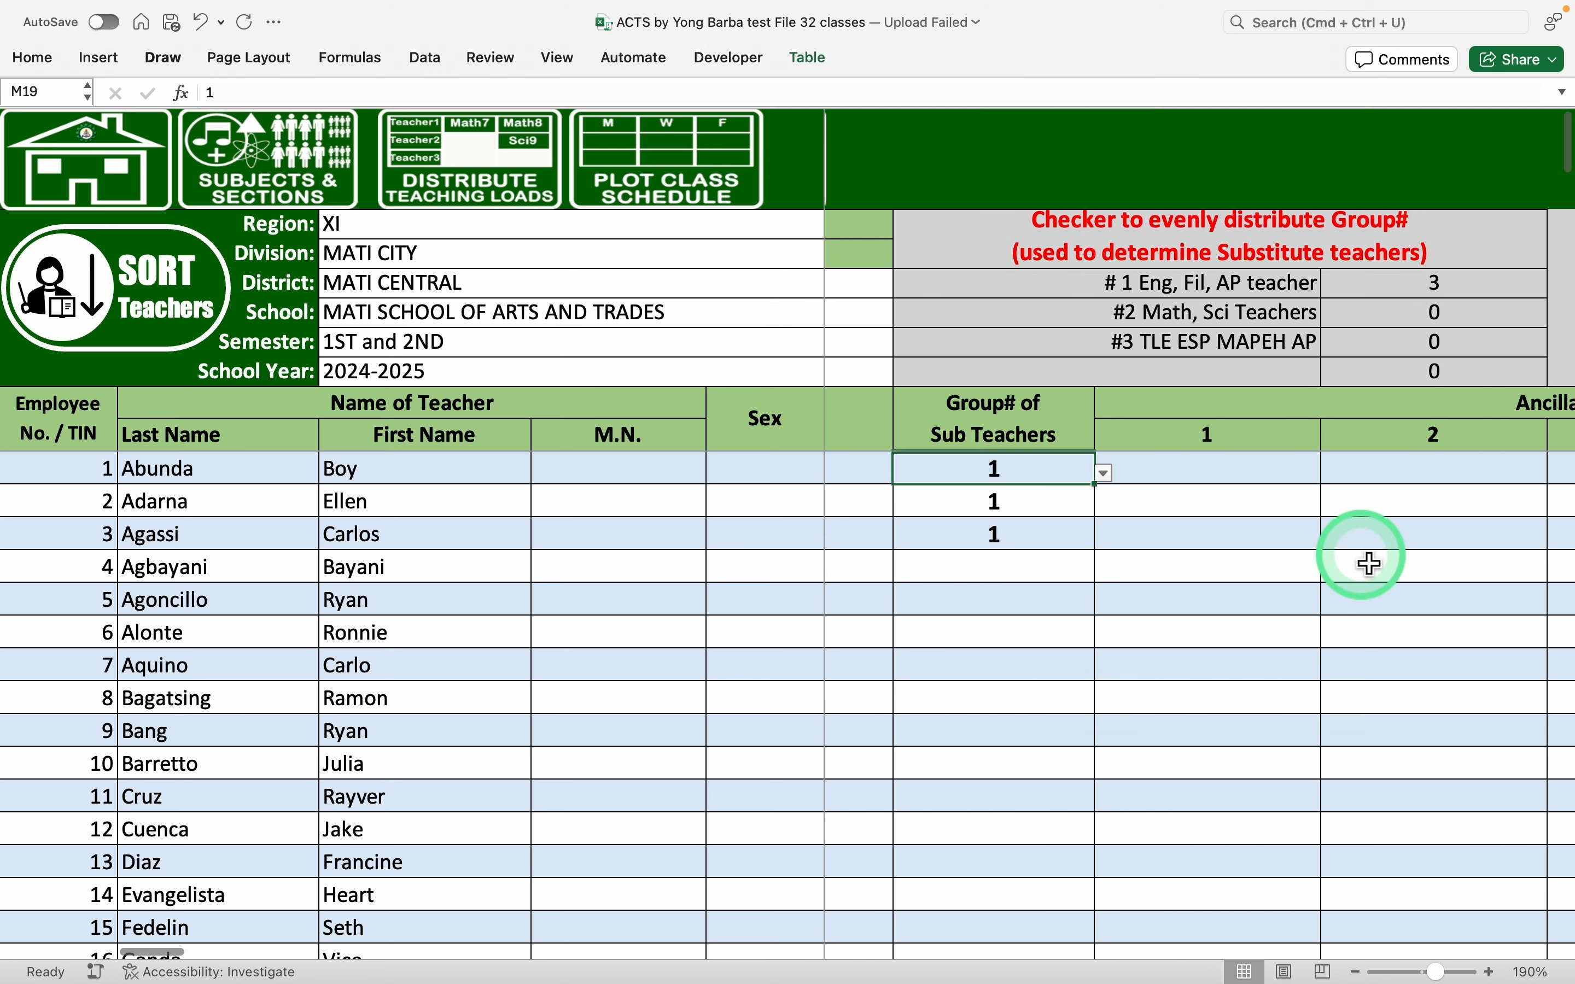
pyautogui.write('3')
pyautogui.press('Return')
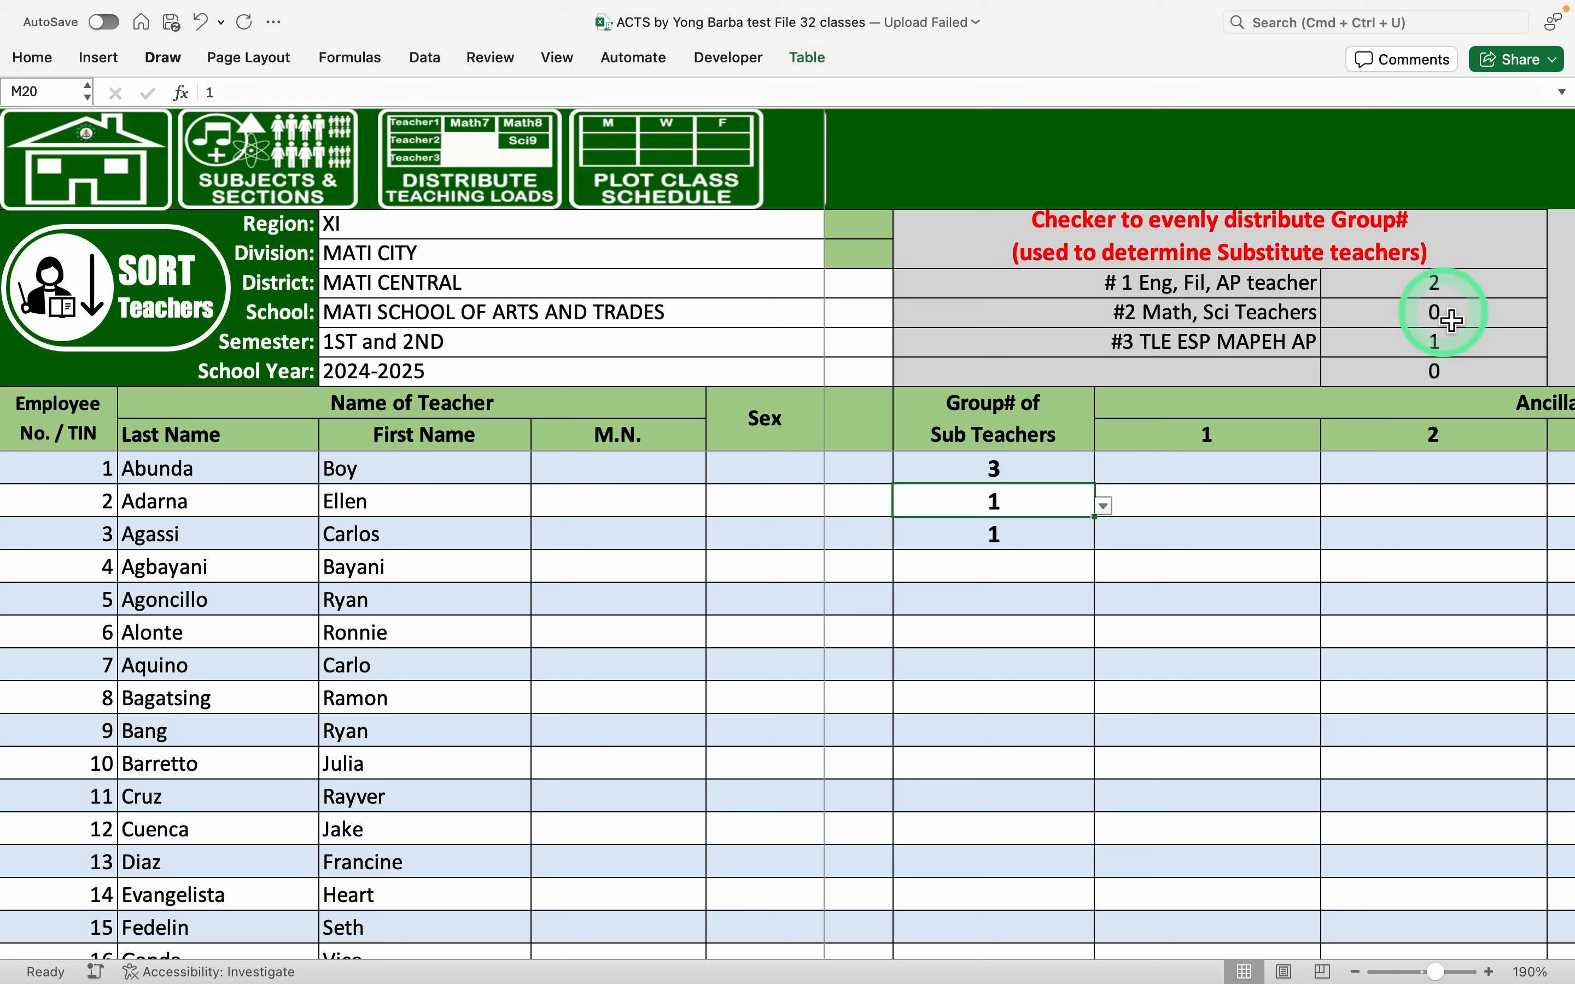
# Check the distributed subjects of teacher no. 4, adviser of G10_Faraday, and set the Group# of Sub Teachers to 2
pyautogui.click(1025, 565)
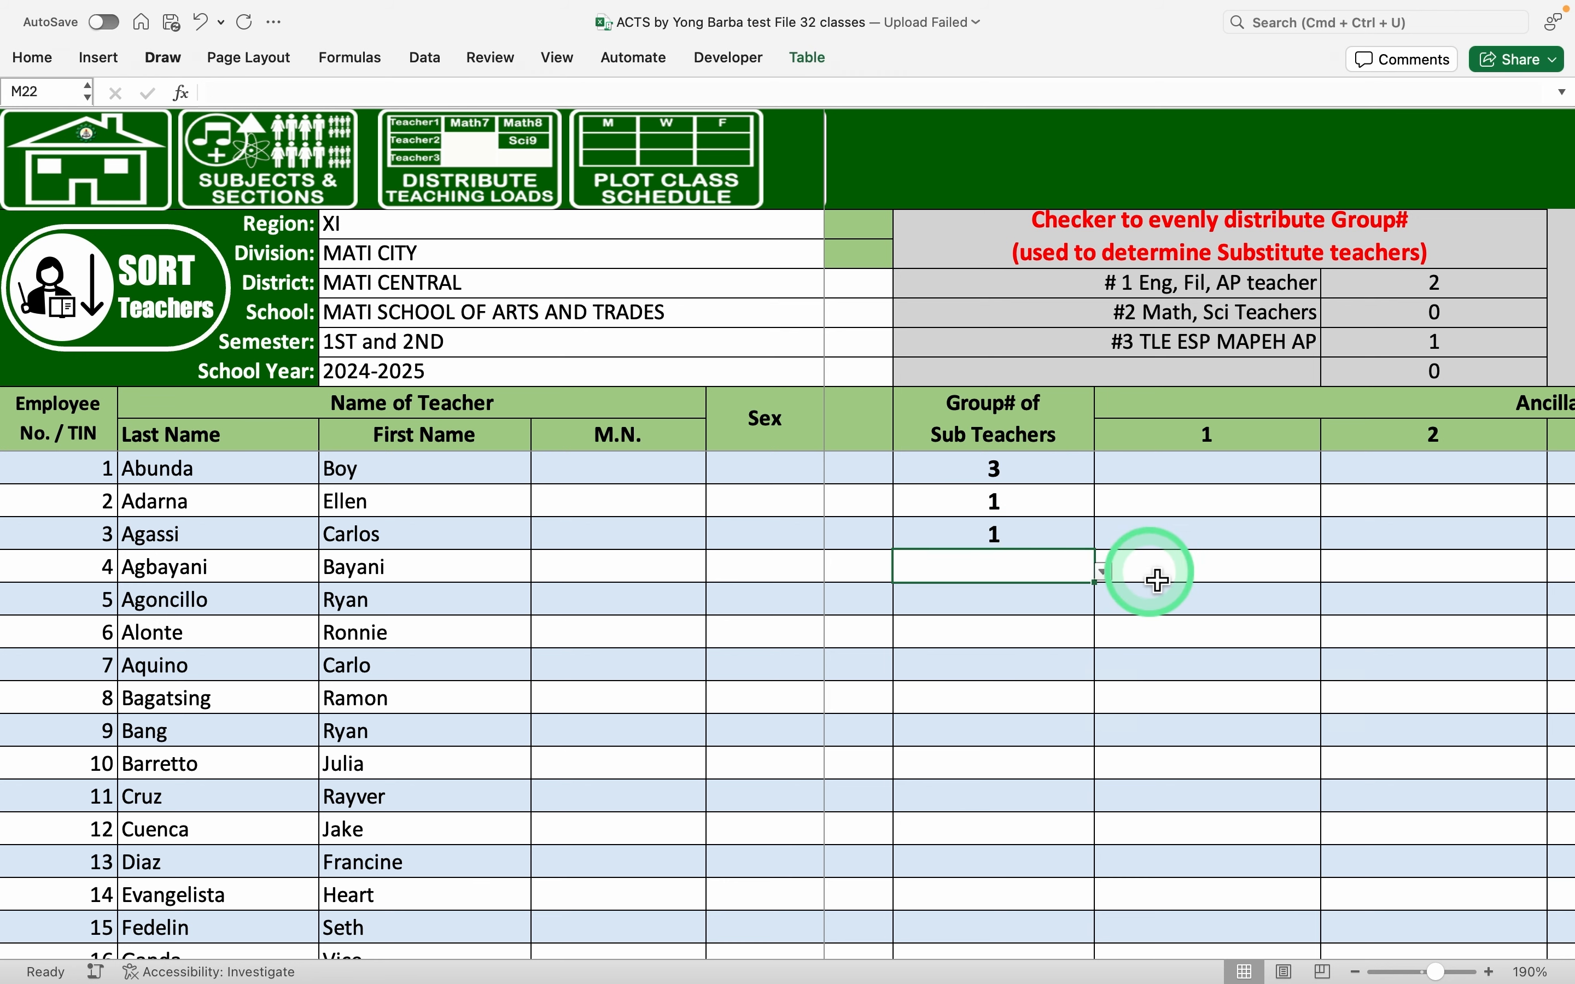
pyautogui.hscroll(10, 1157, 581)
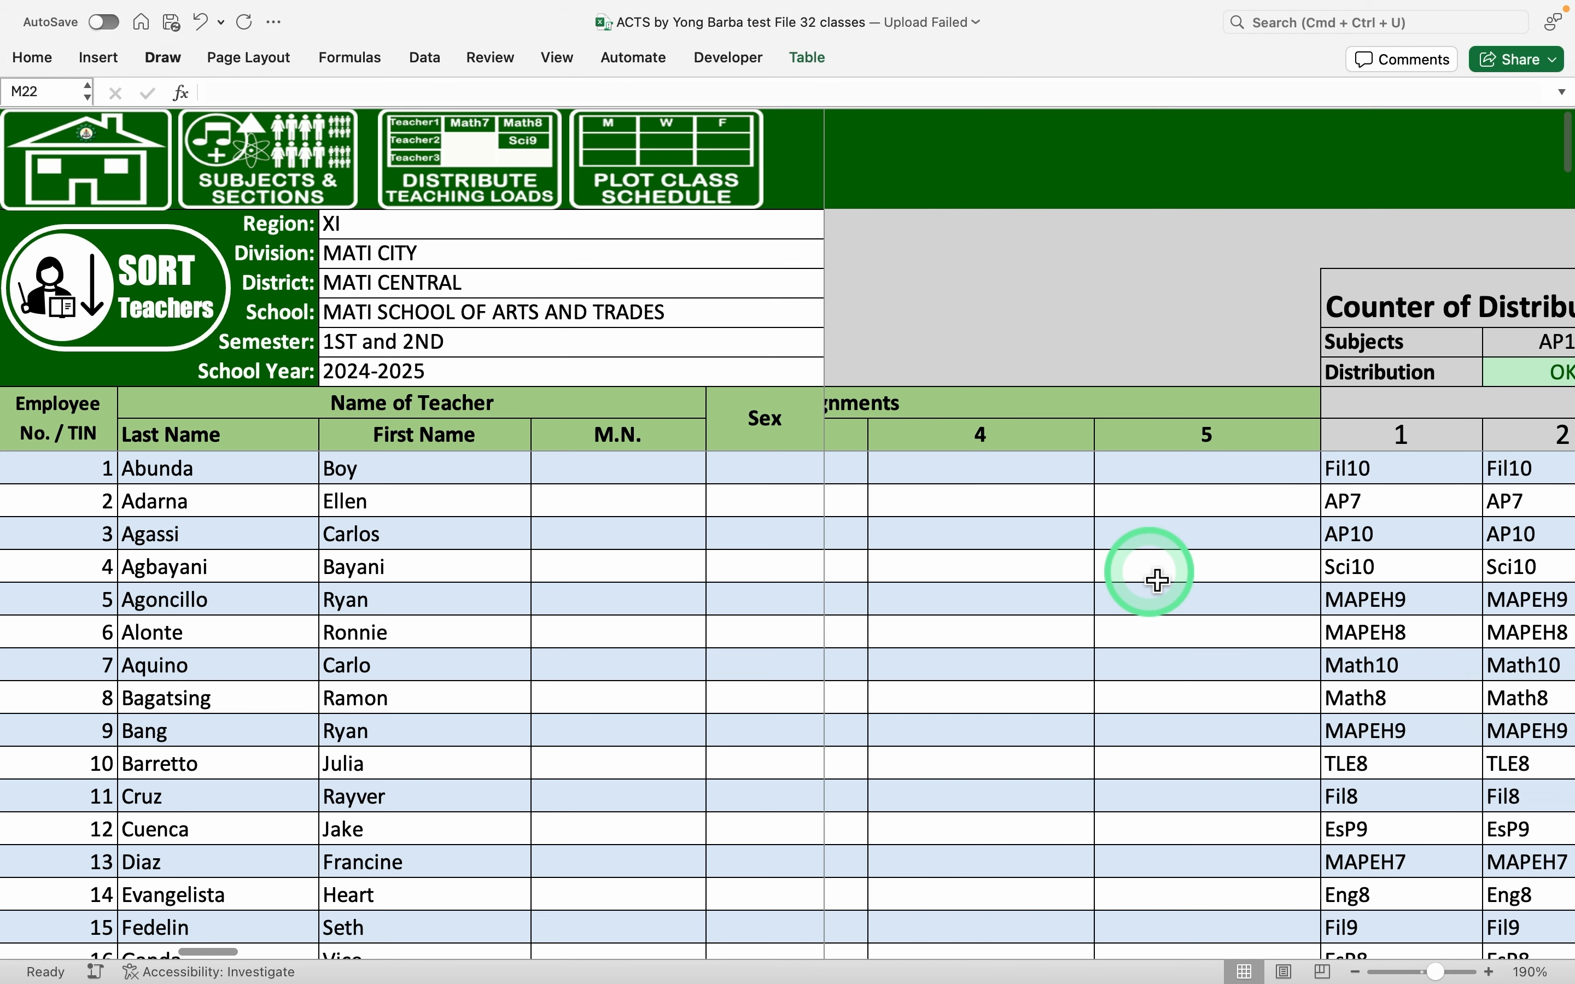
pyautogui.hscroll(-10, 1157, 580)
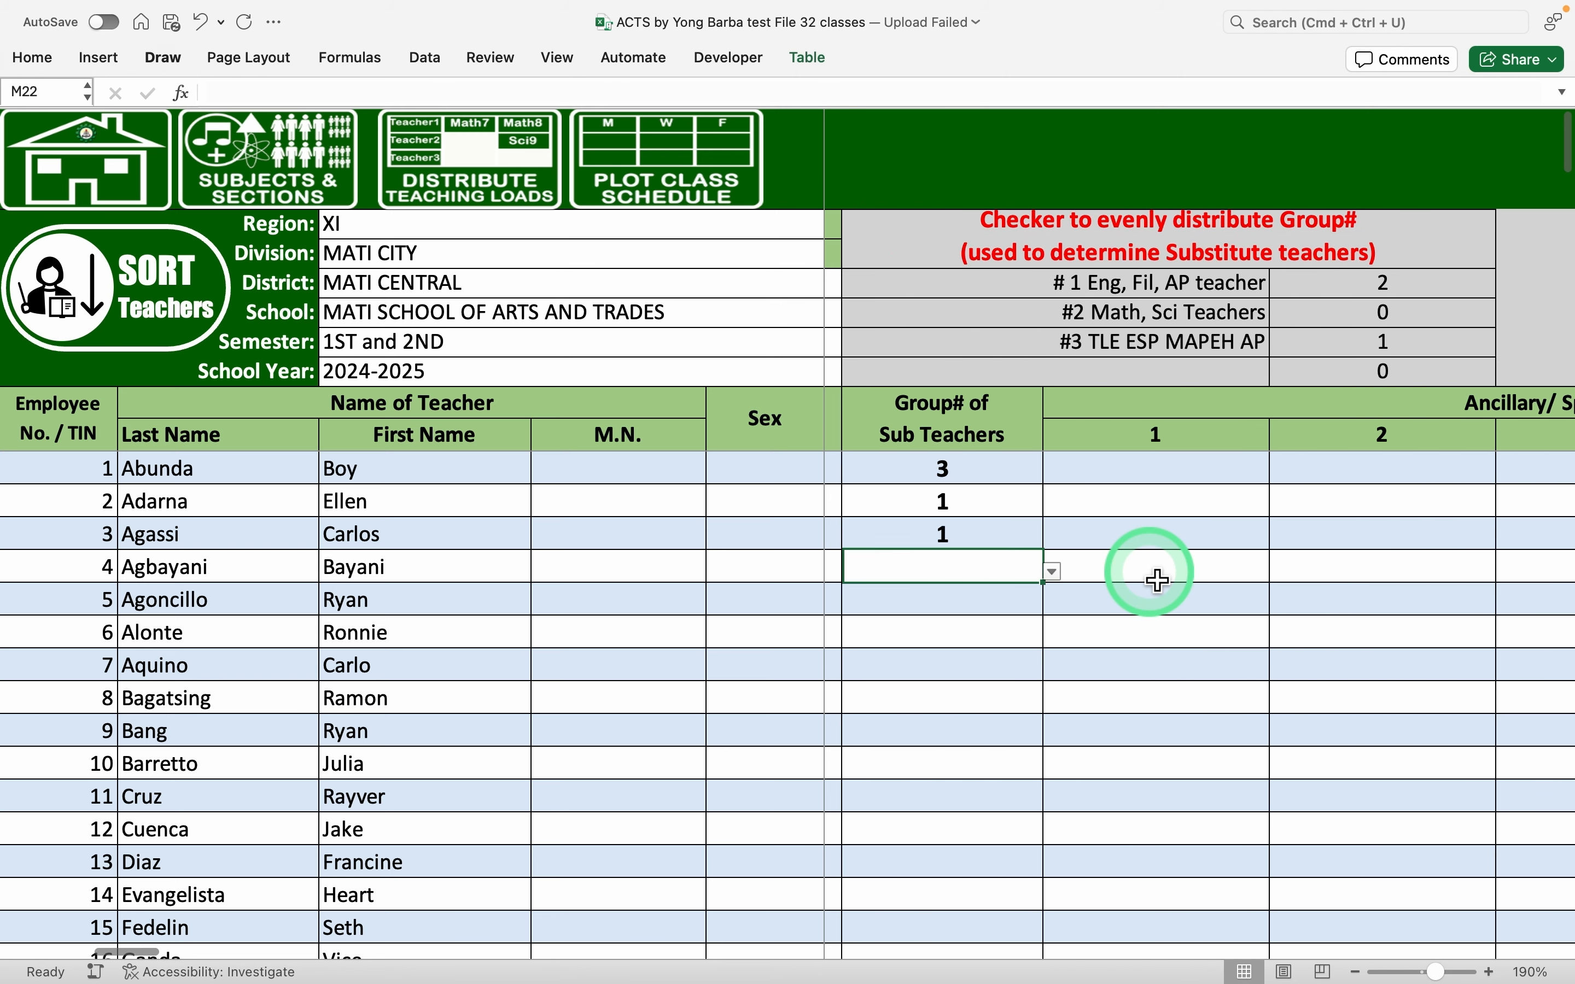
pyautogui.write('2')
pyautogui.press('Return')
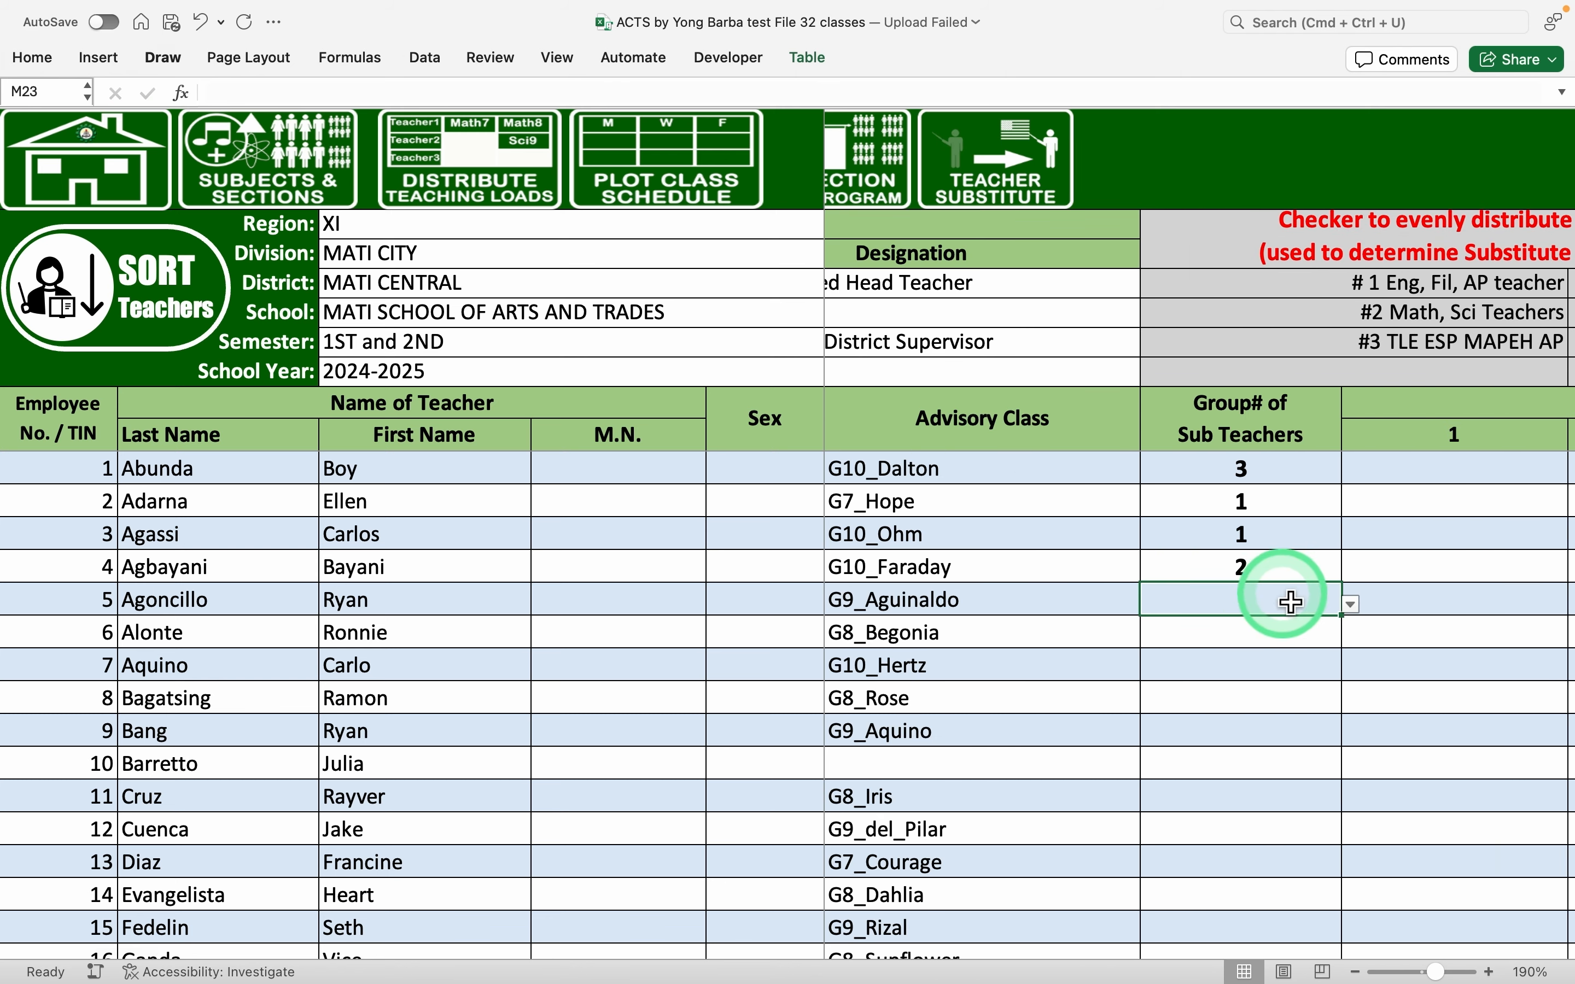
# Check the distributed subjects of teacher no. 5, adviser of G9_Aguinaldo, and set the Group# of Sub Teachers to 3
pyautogui.hscroll(4, 1295, 609)
pyautogui.hscroll(8, 1294, 611)
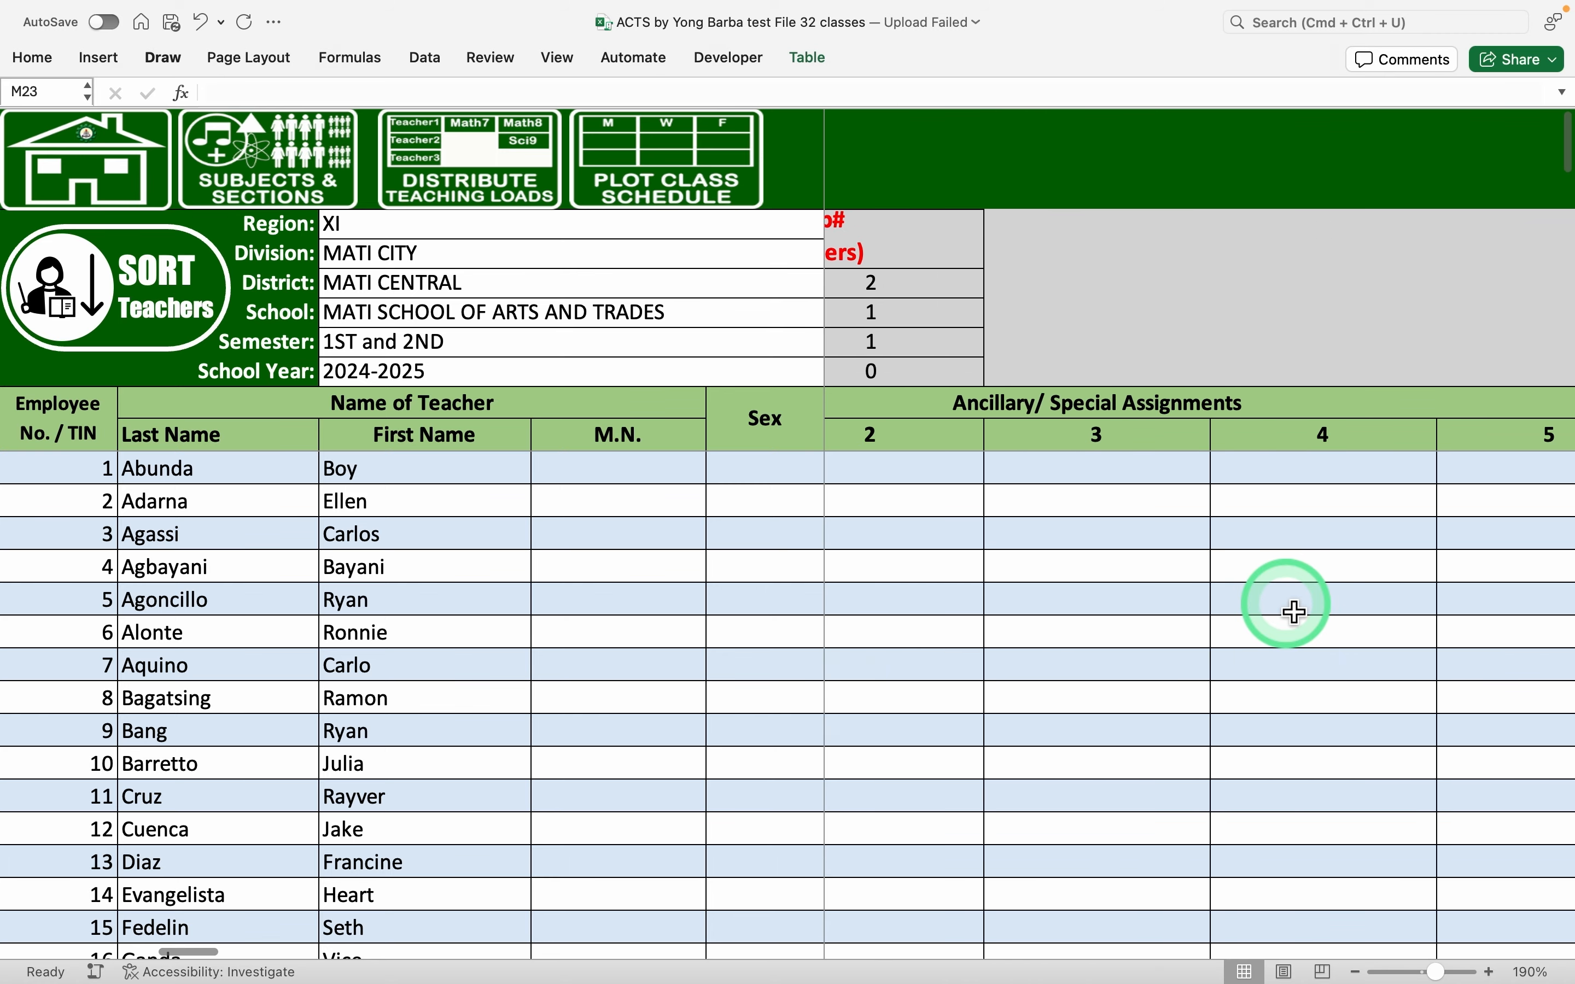
pyautogui.hscroll(2, 1295, 612)
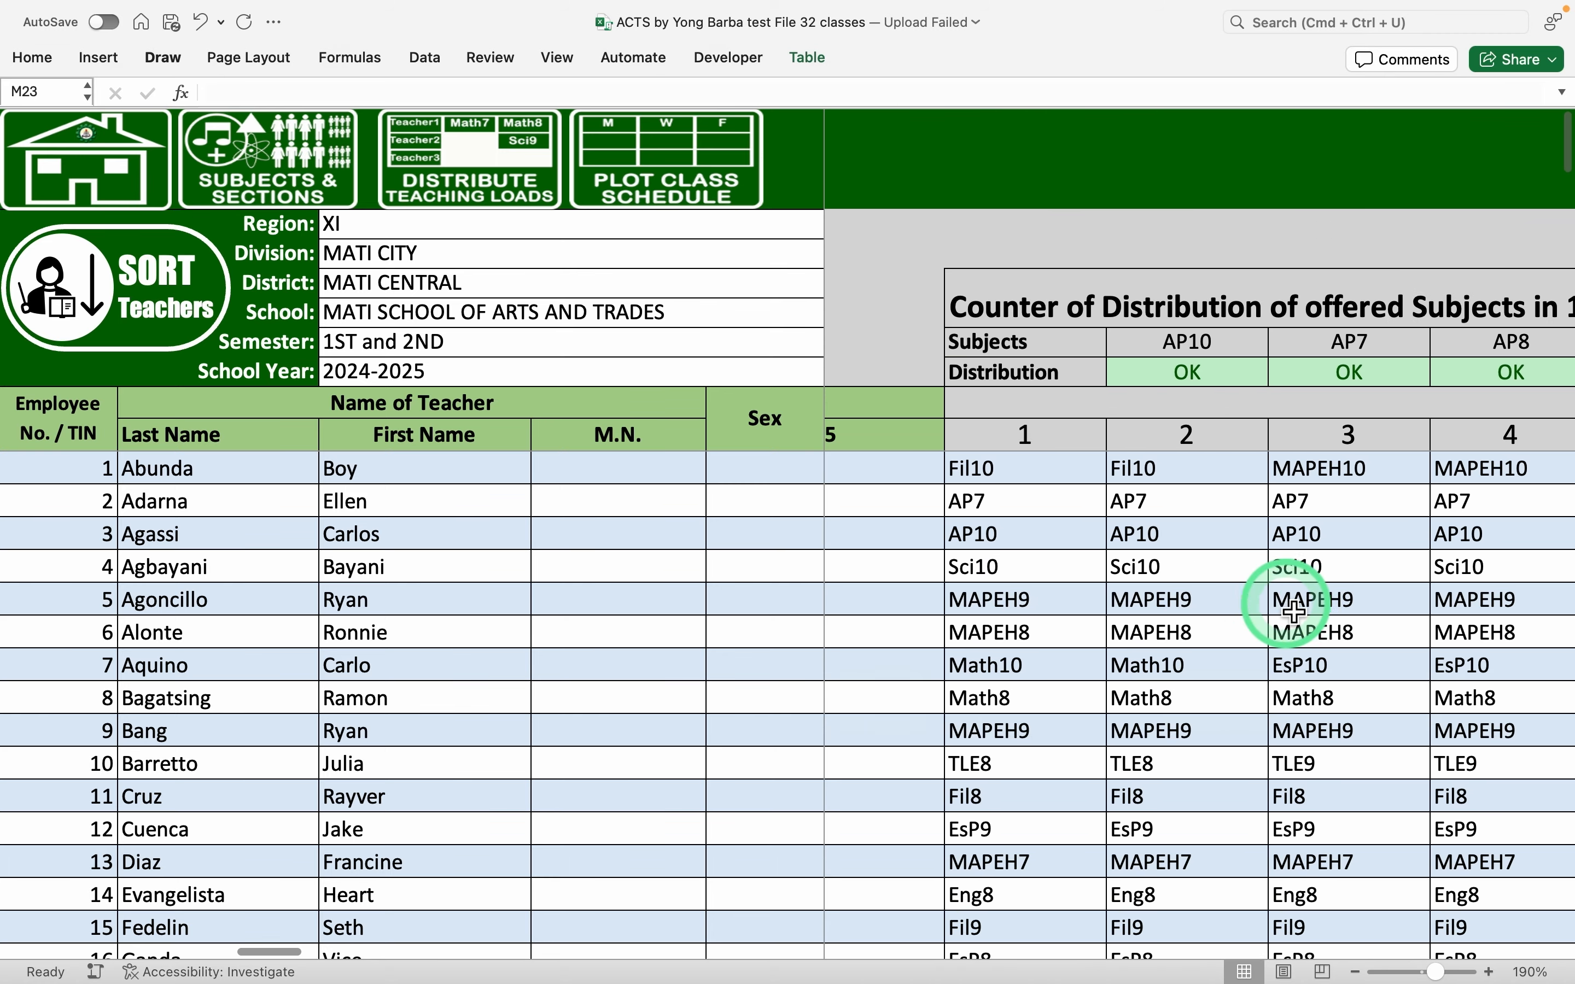
pyautogui.hscroll(-6, 1295, 612)
pyautogui.hscroll(-3, 1295, 612)
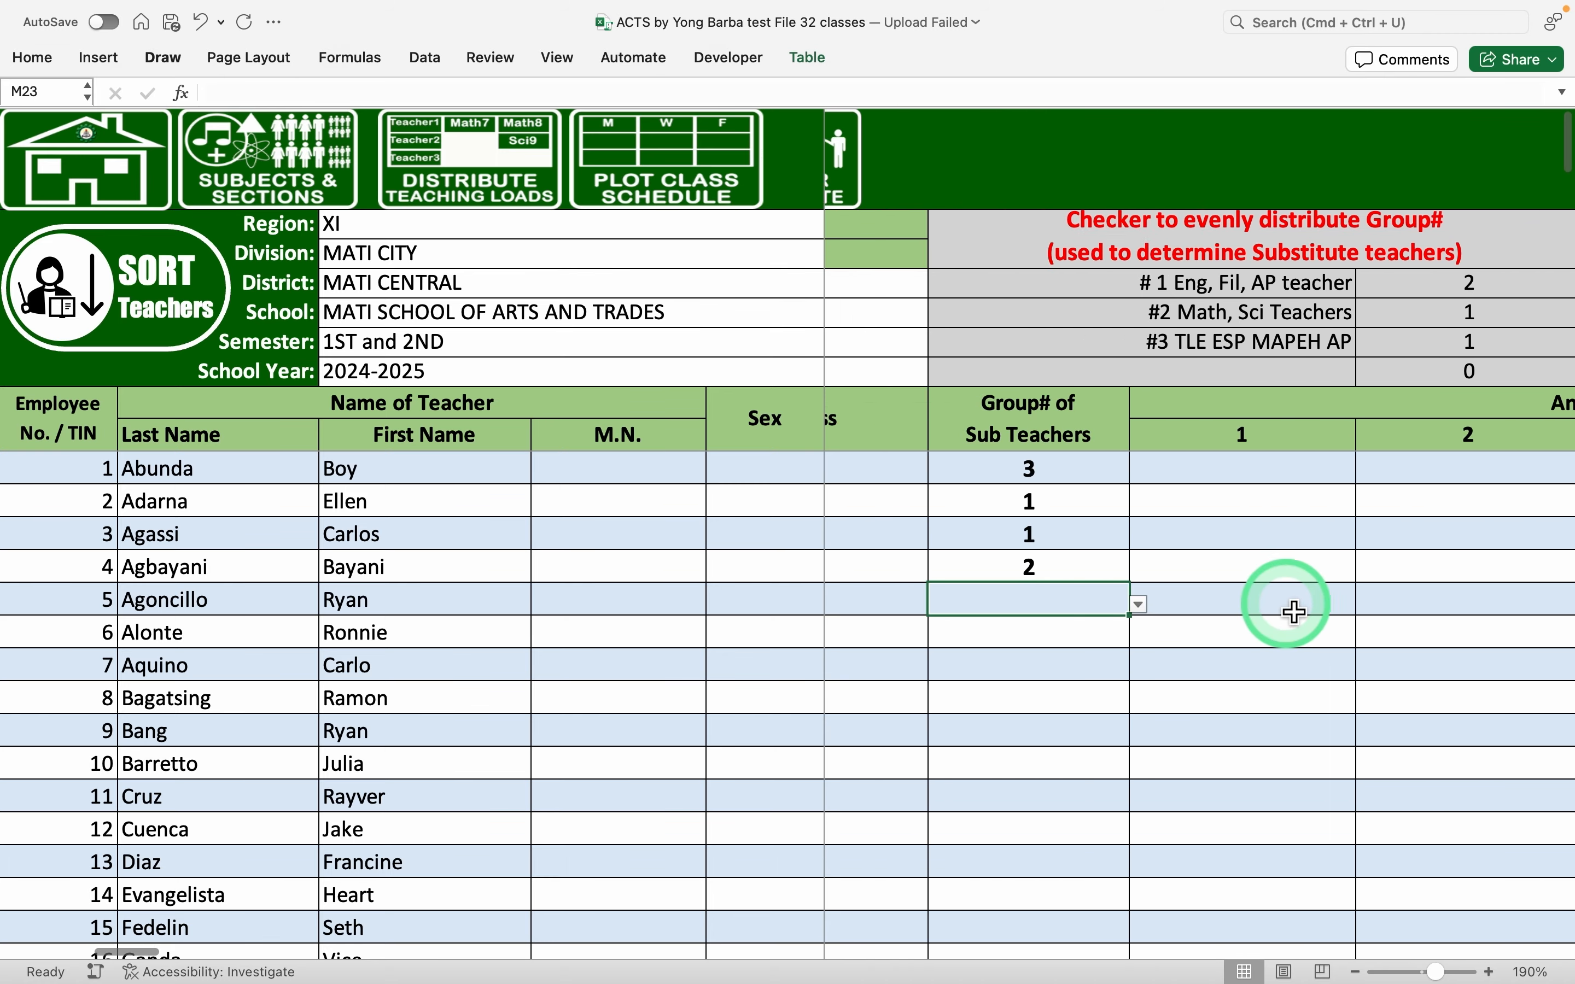
pyautogui.write('3')
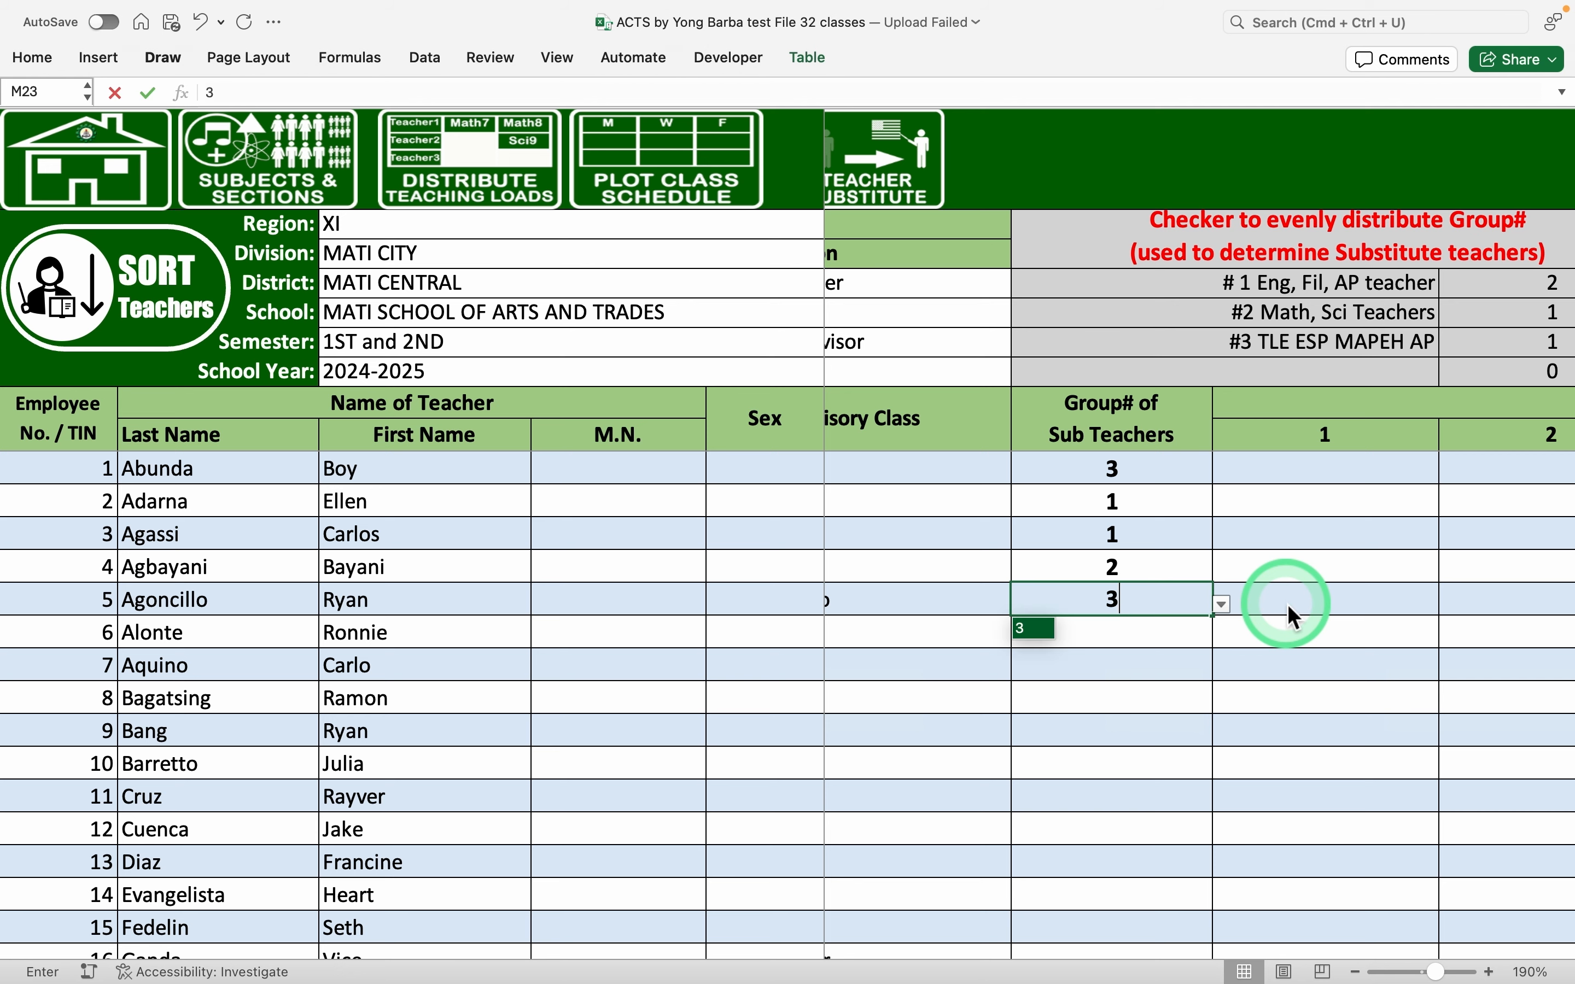
pyautogui.press('Return')
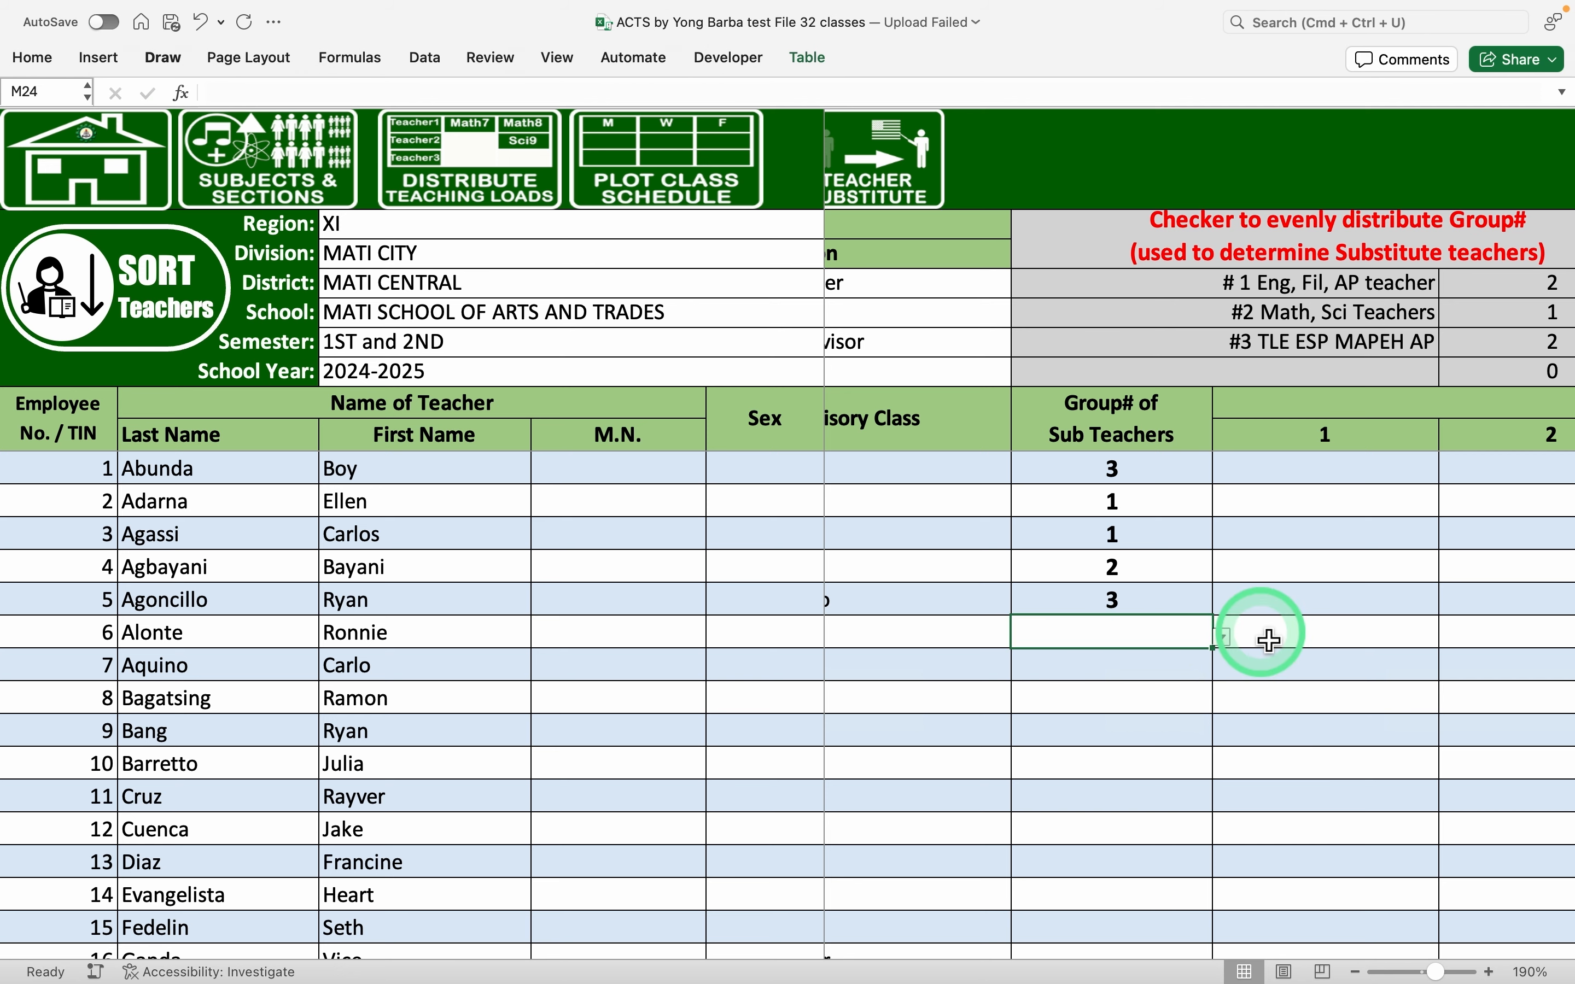
# Fill in the Group# of Sub Teachers for teachers no. 6 to 38 with 1, 2 or 3 according to their distributed subjects
pyautogui.hscroll(6, 1268, 638)
pyautogui.hscroll(2, 1267, 641)
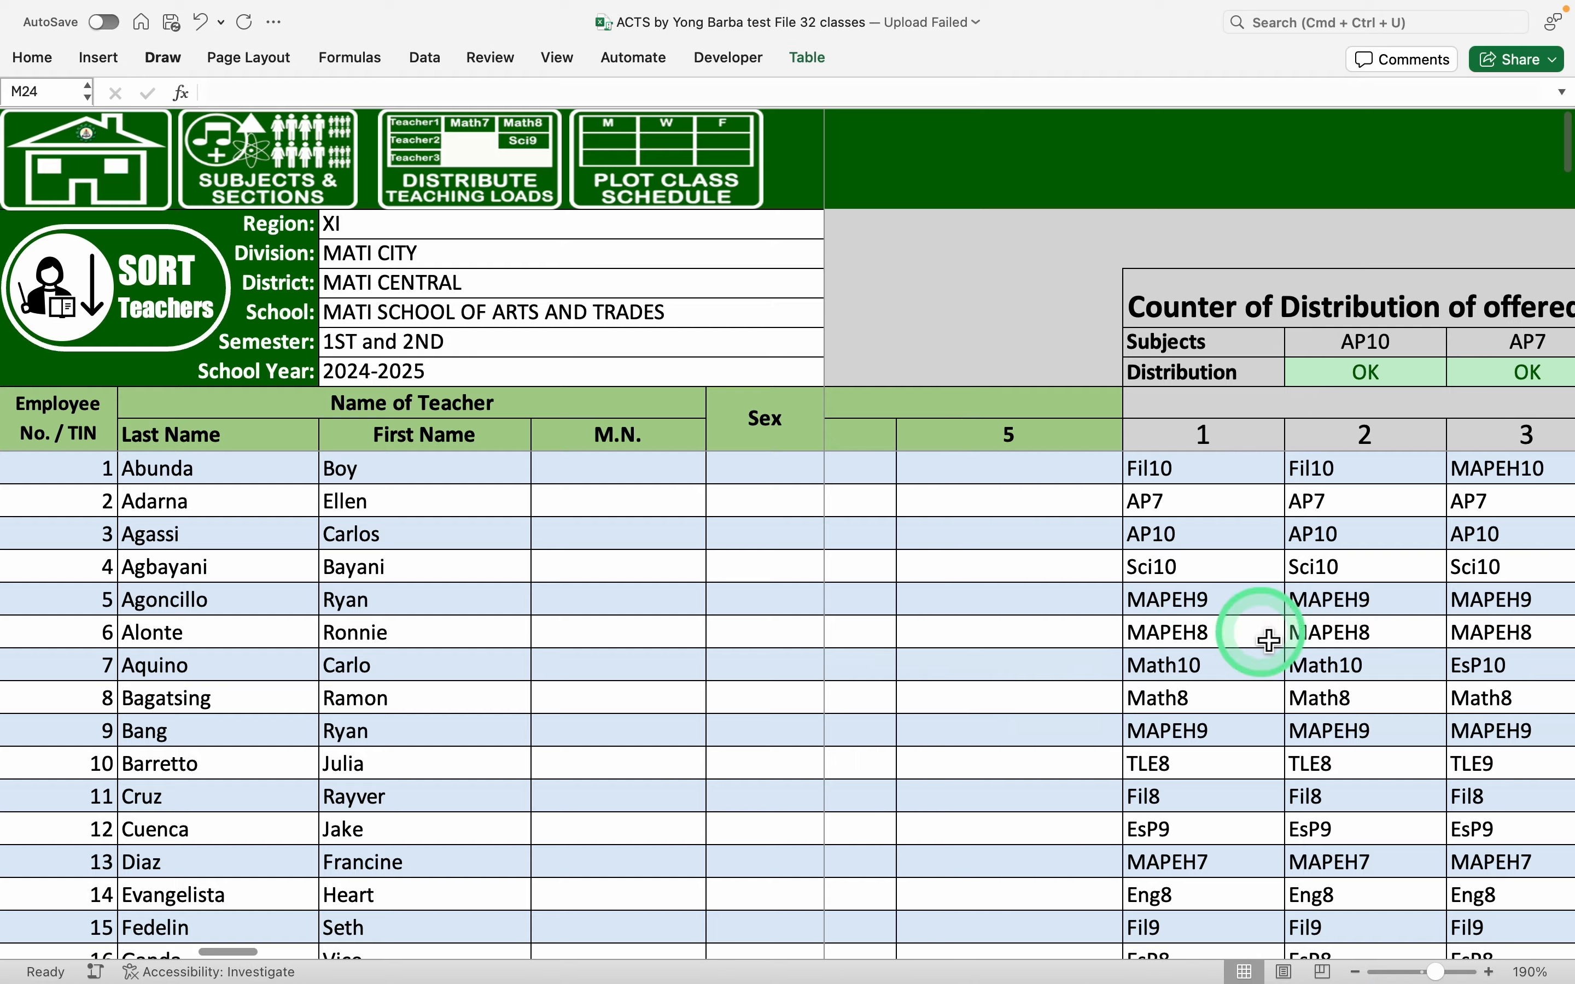
pyautogui.hscroll(-8, 1267, 640)
pyautogui.hscroll(5, 1334, 825)
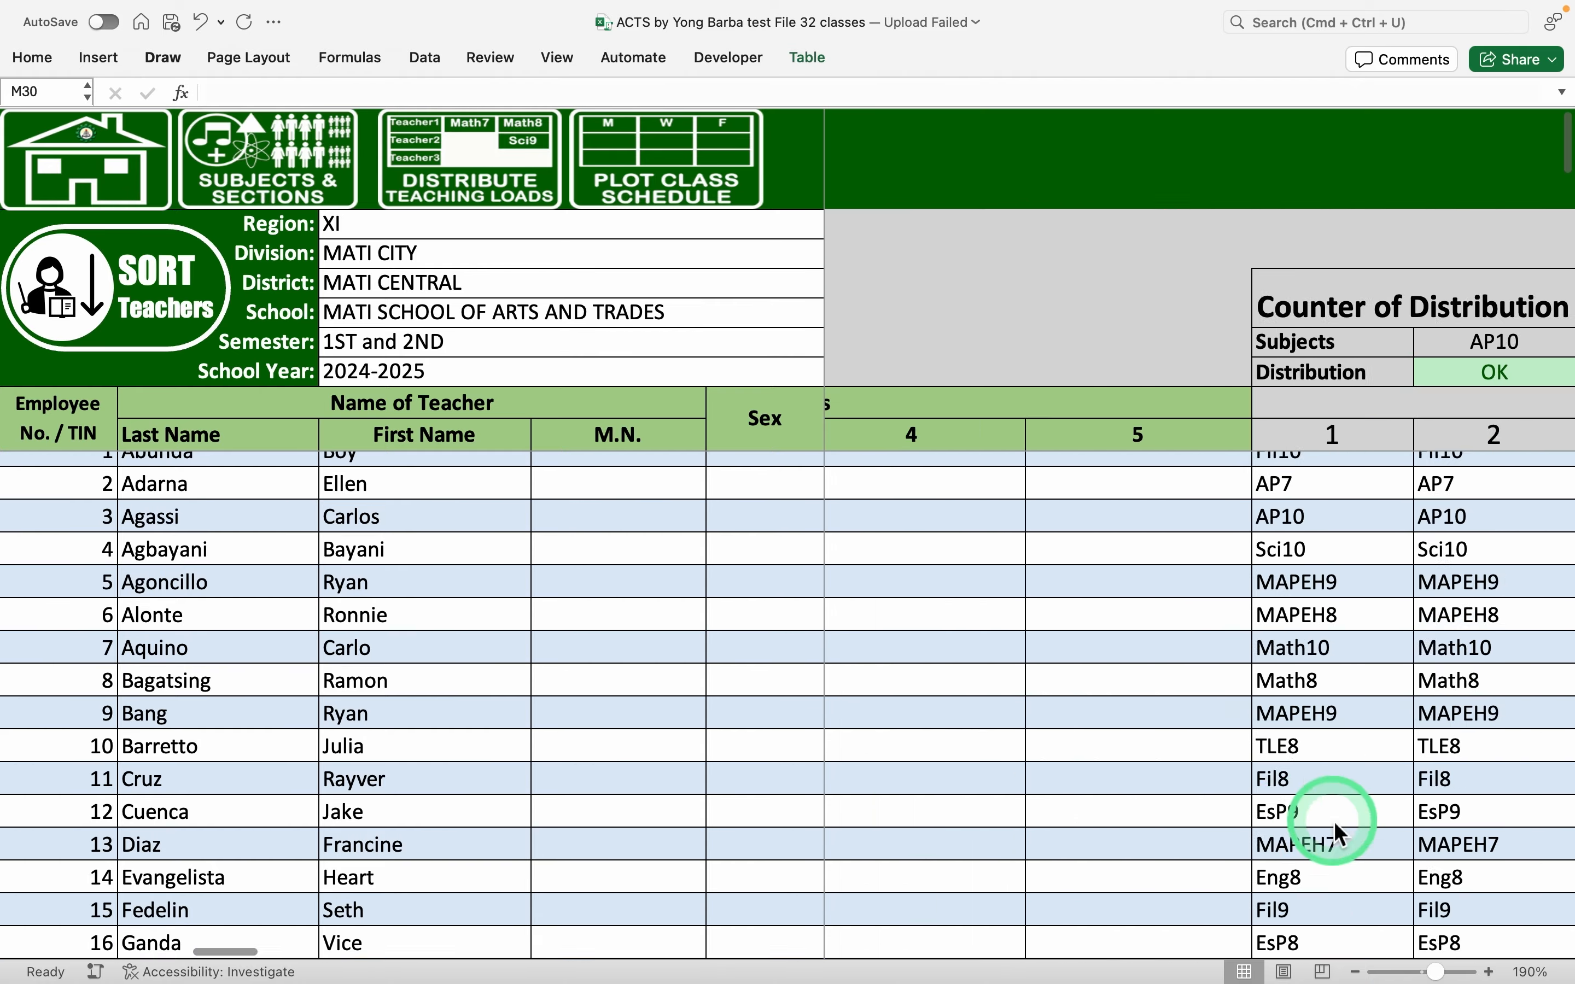
pyautogui.hscroll(-8, 1332, 821)
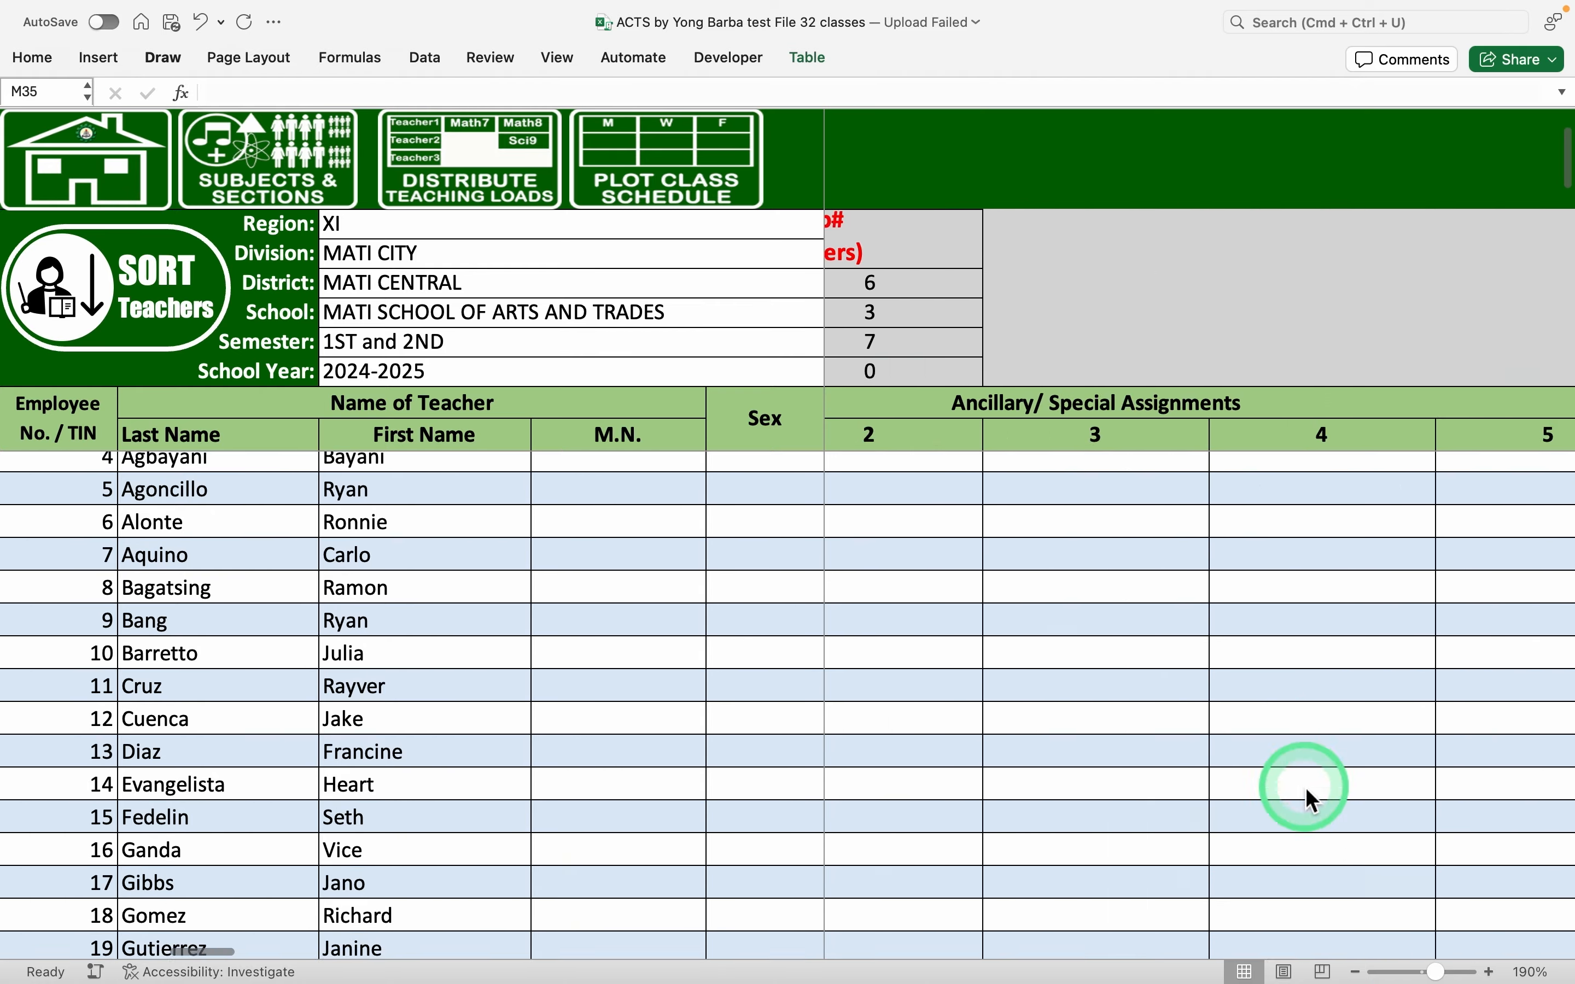
pyautogui.scroll(-4, 1307, 797)
pyautogui.write('1')
pyautogui.press('Return')
pyautogui.hscroll(10, 1174, 889)
pyautogui.hscroll(-10, 1181, 841)
pyautogui.write('2')
pyautogui.press('Return')
pyautogui.write('1')
pyautogui.press('Return')
pyautogui.write('2')
pyautogui.press('Return')
pyautogui.write('2')
pyautogui.press('Return')
pyautogui.scroll(-3, 1180, 841)
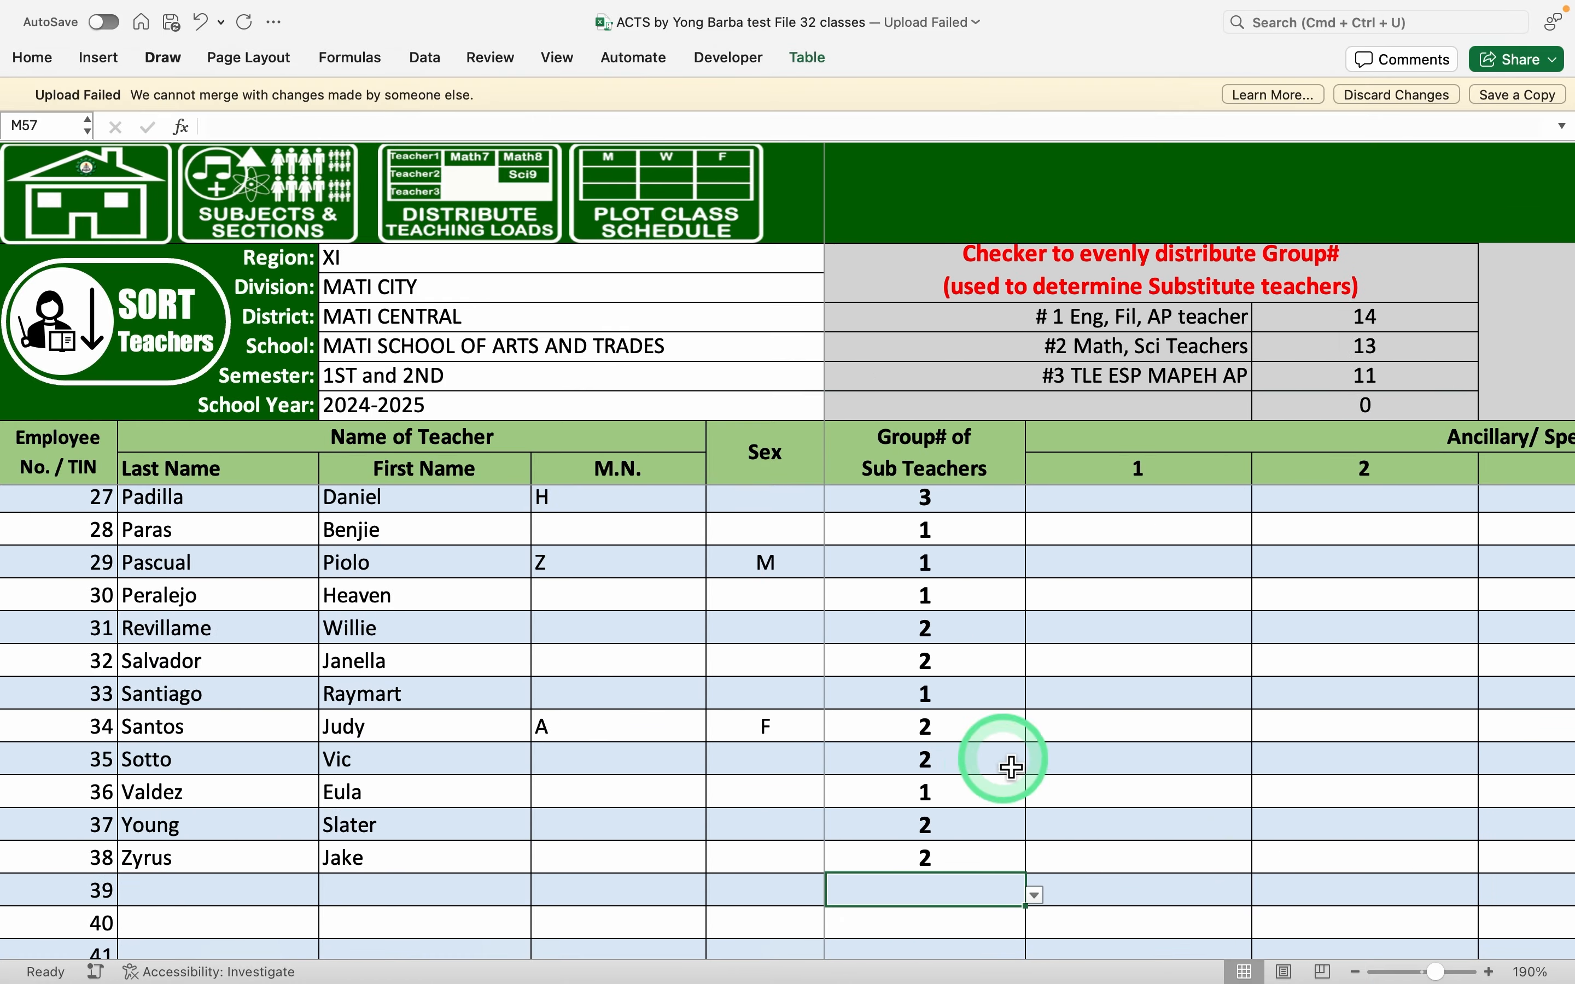
pyautogui.scroll(3, 997, 773)
pyautogui.scroll(1, 997, 773)
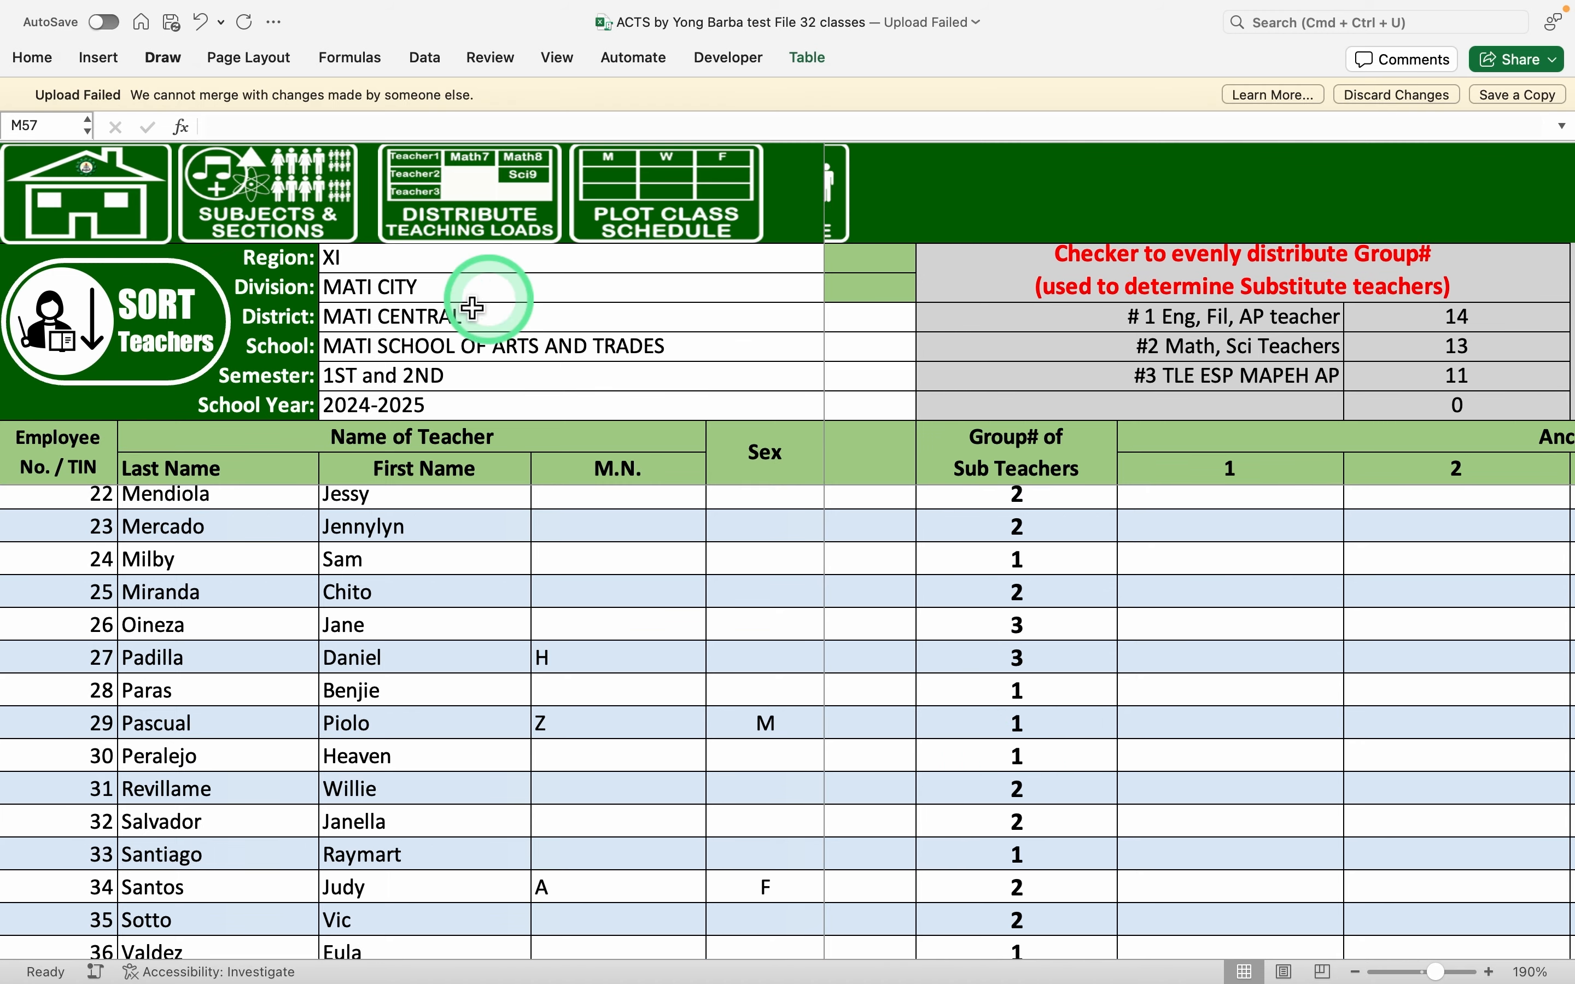
# Return to the scheduler's home page and generate the substitutes for the Teacher's Class Substitution Program
pyautogui.click(104, 203)
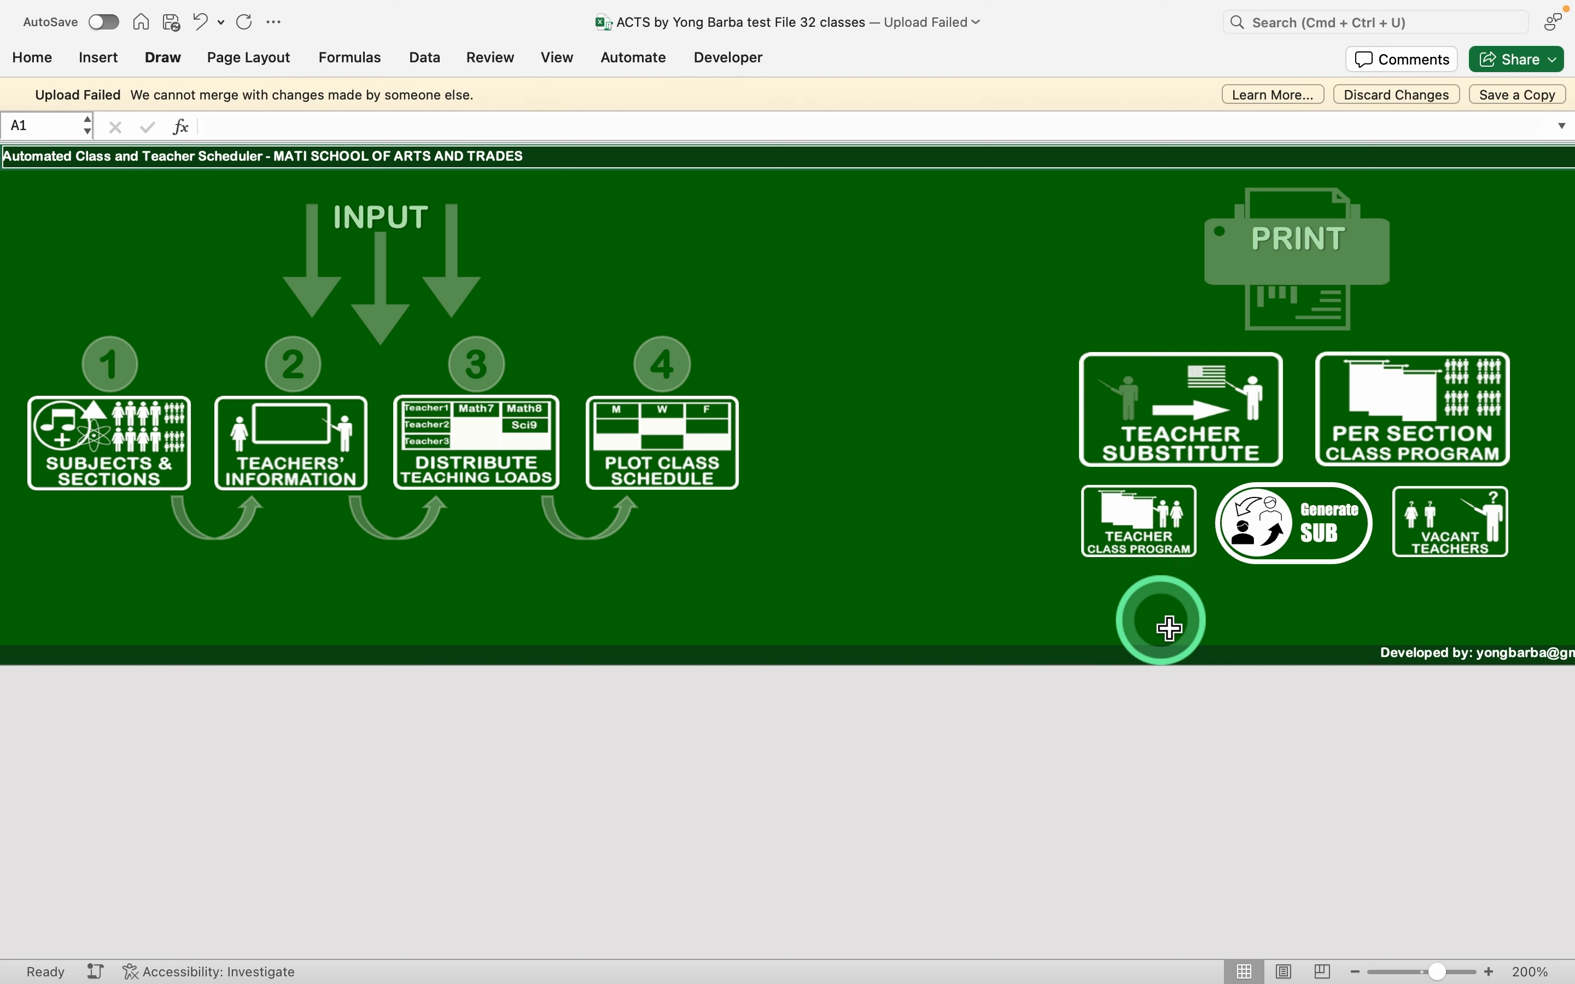
pyautogui.click(1315, 530)
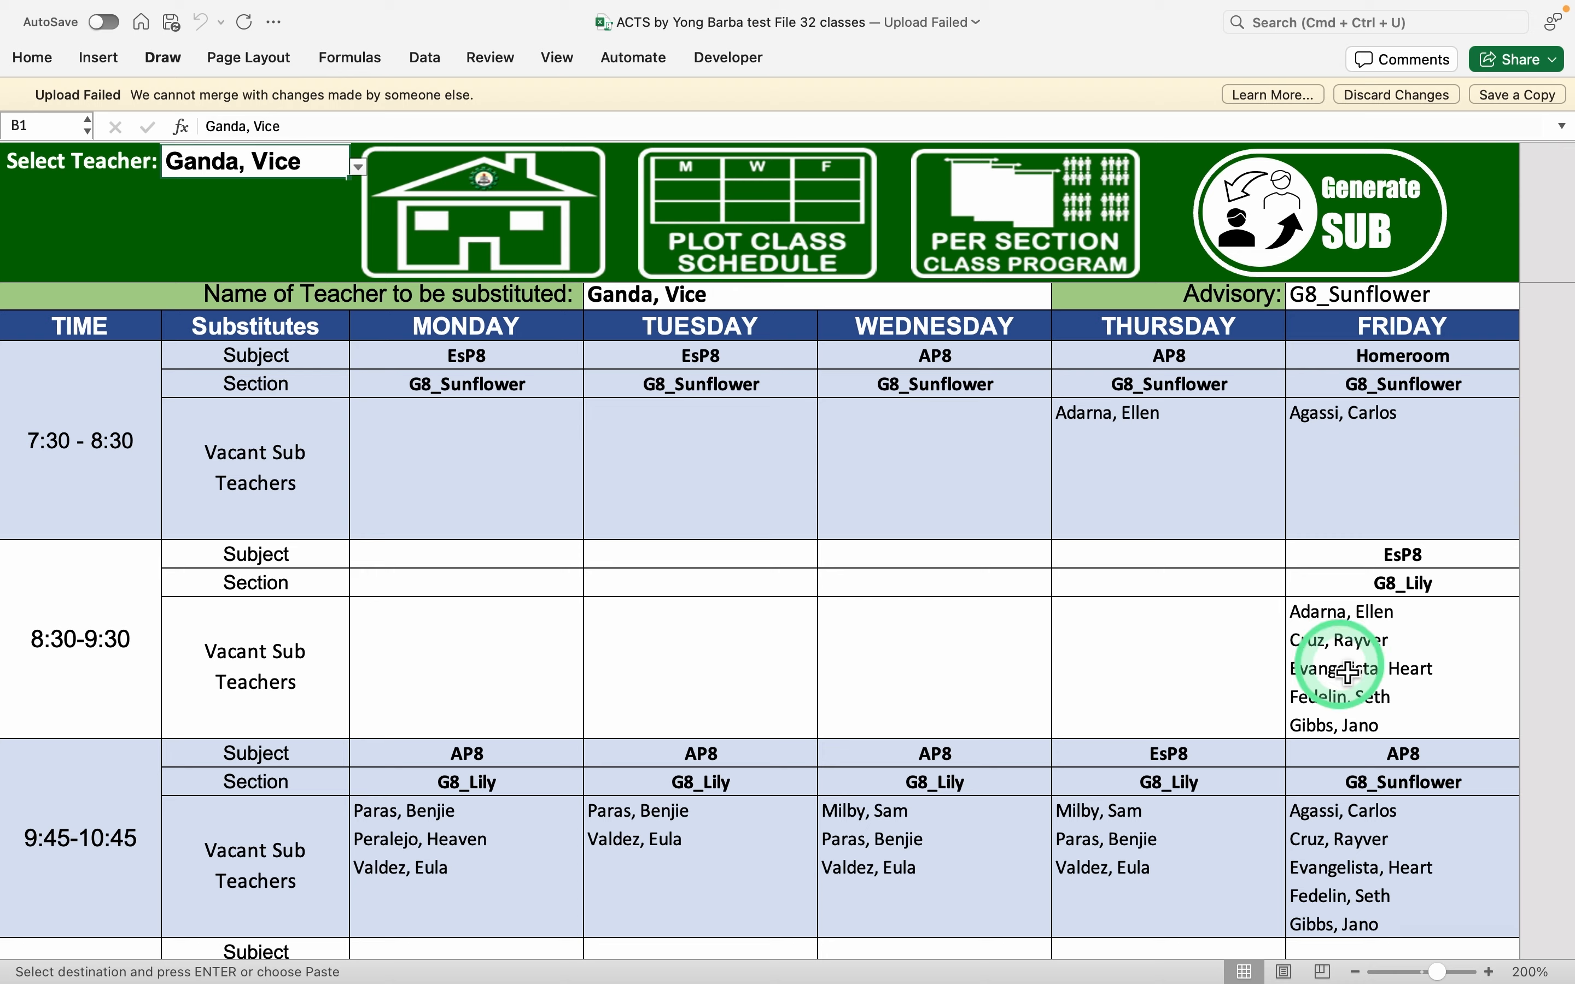
pyautogui.scroll(-5, 1327, 665)
pyautogui.scroll(10, 1349, 673)
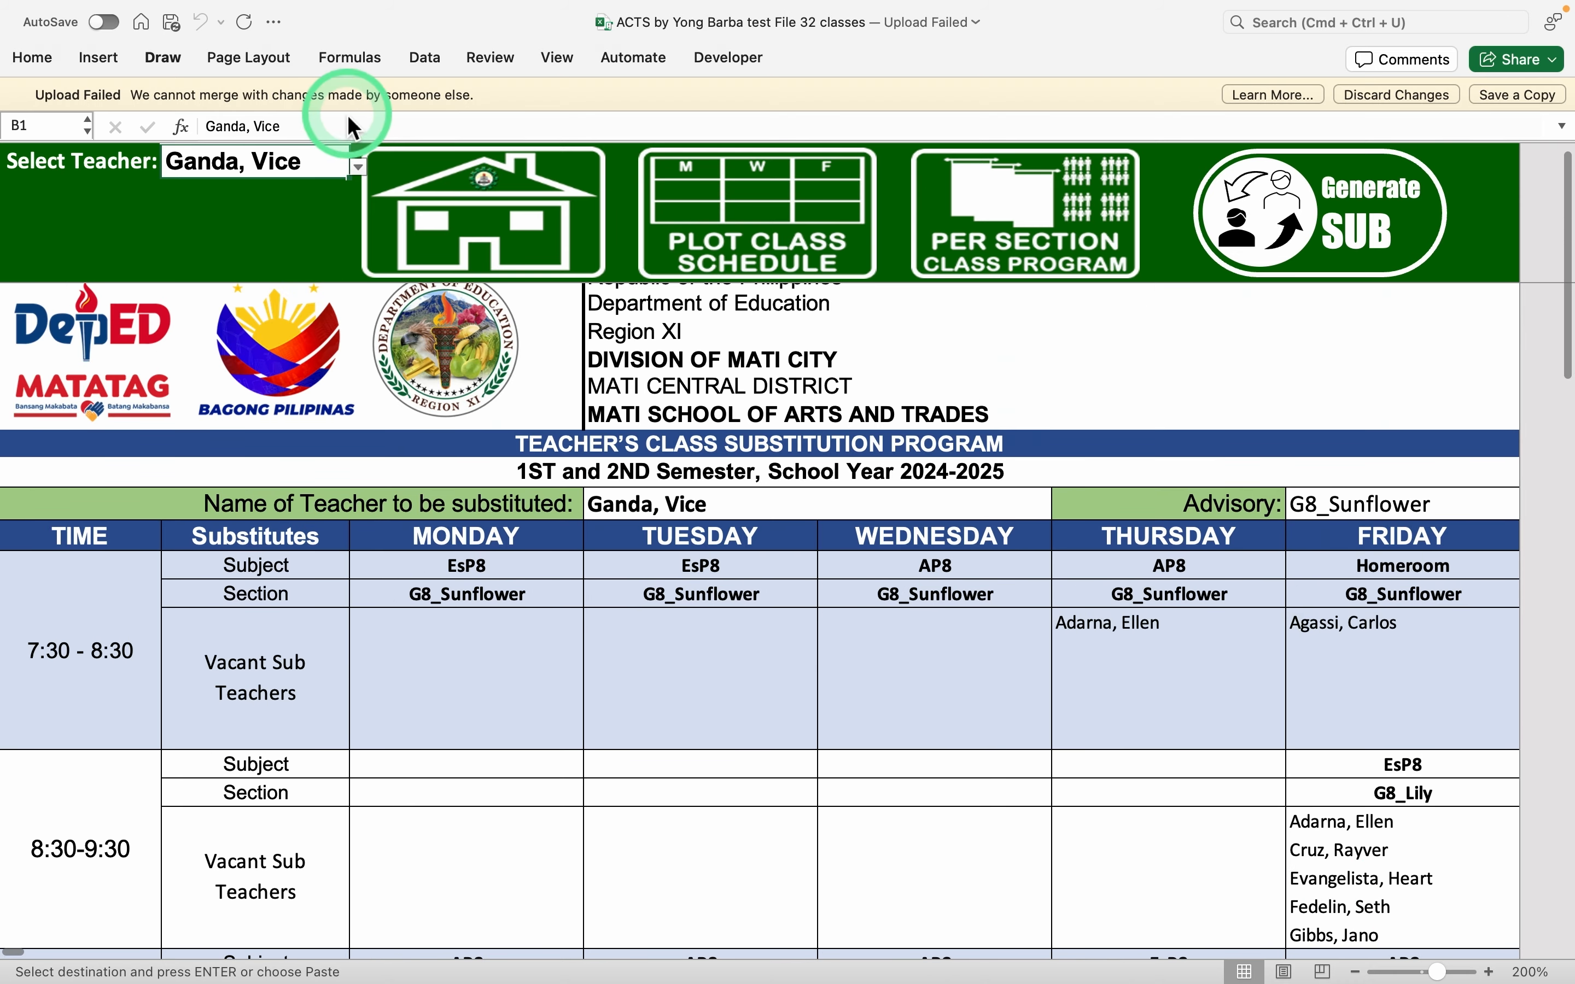
# Select teacher no. 1, adviser of G10_Dalton, as the teacher to be substituted
pyautogui.click(359, 163)
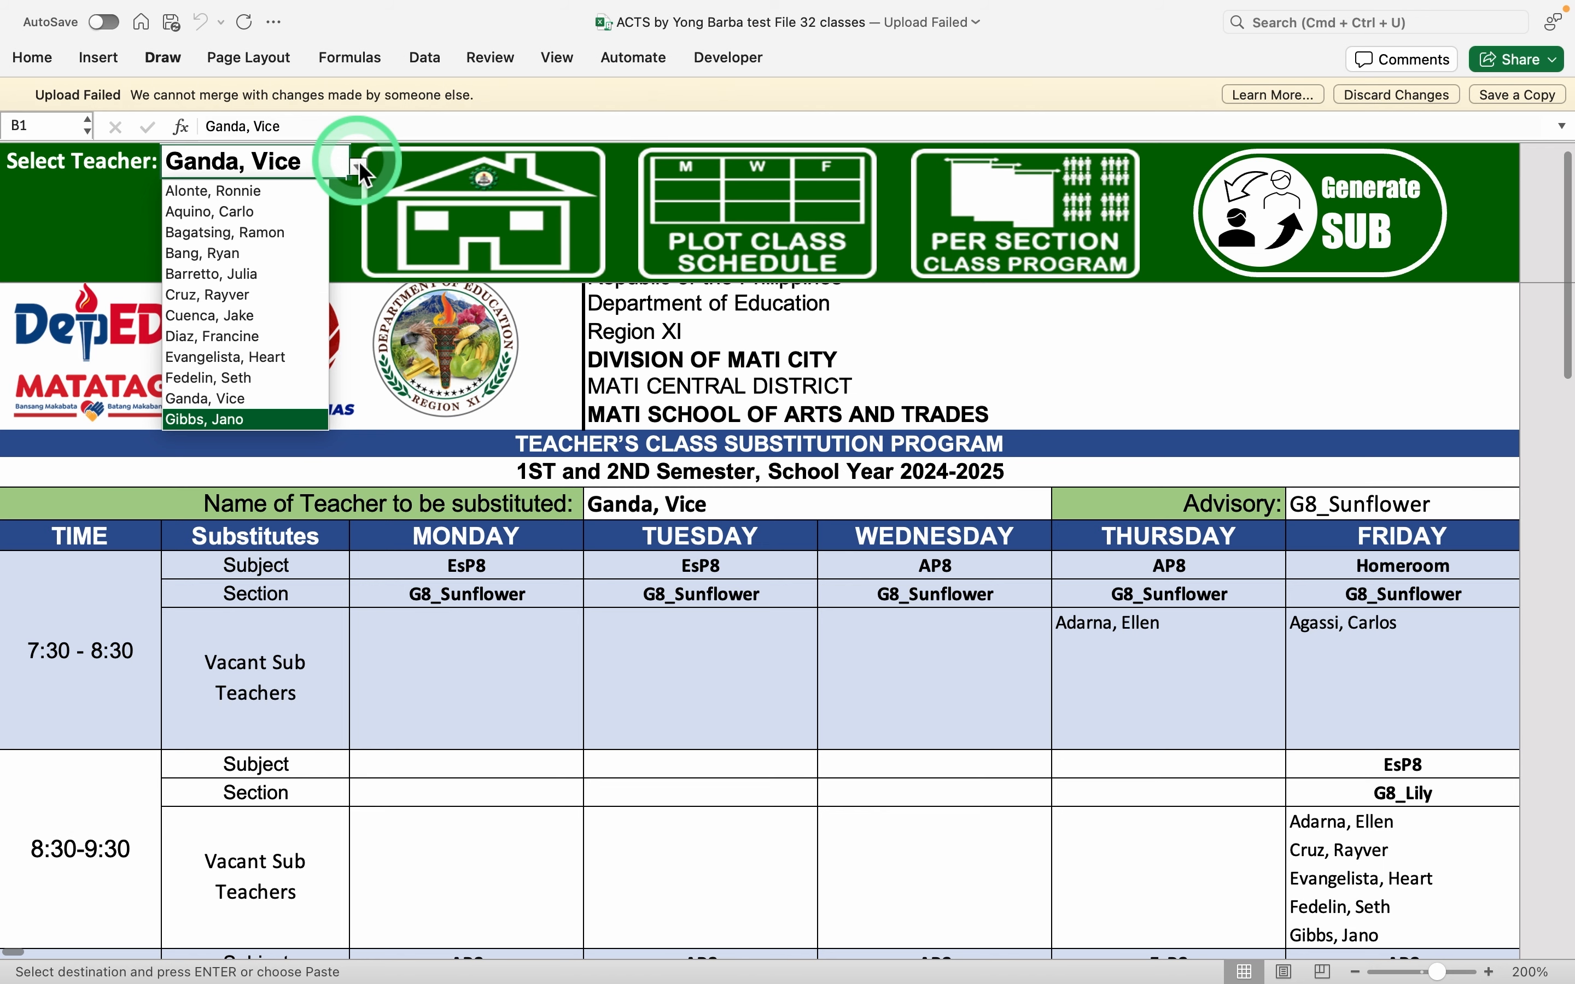
pyautogui.scroll(3, 251, 242)
pyautogui.click(235, 191)
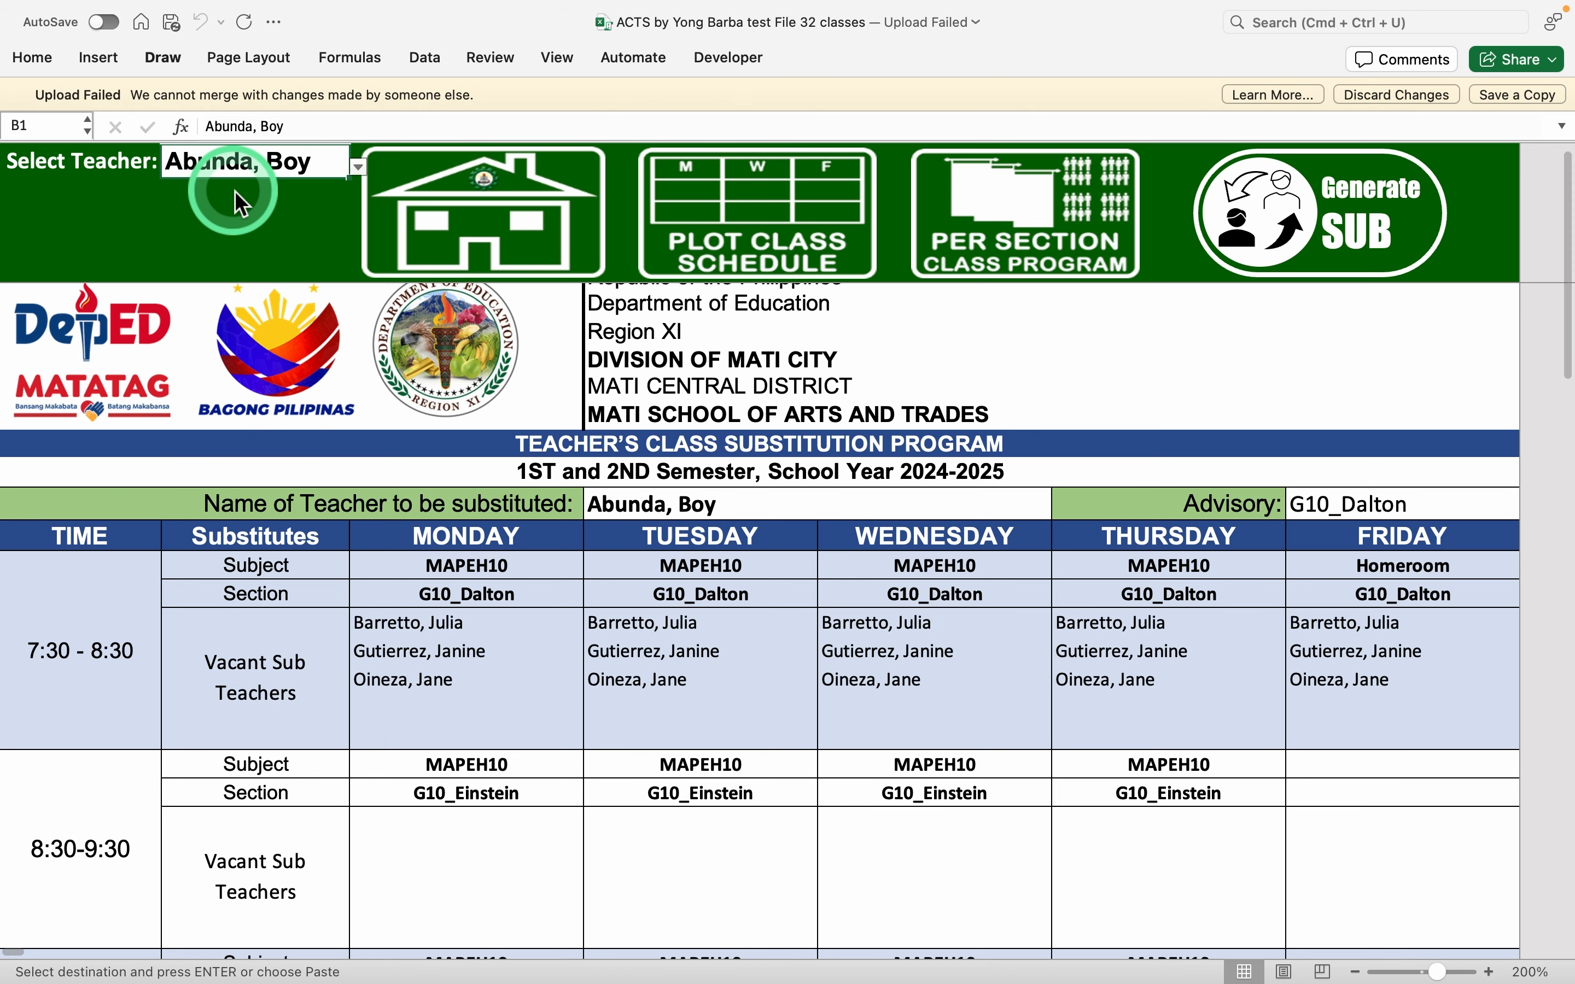
# Examine the vacant substitute teachers for each time slot and weekday in the G10_Dalton adviser's substitution program
pyautogui.scroll(-3, 1010, 786)
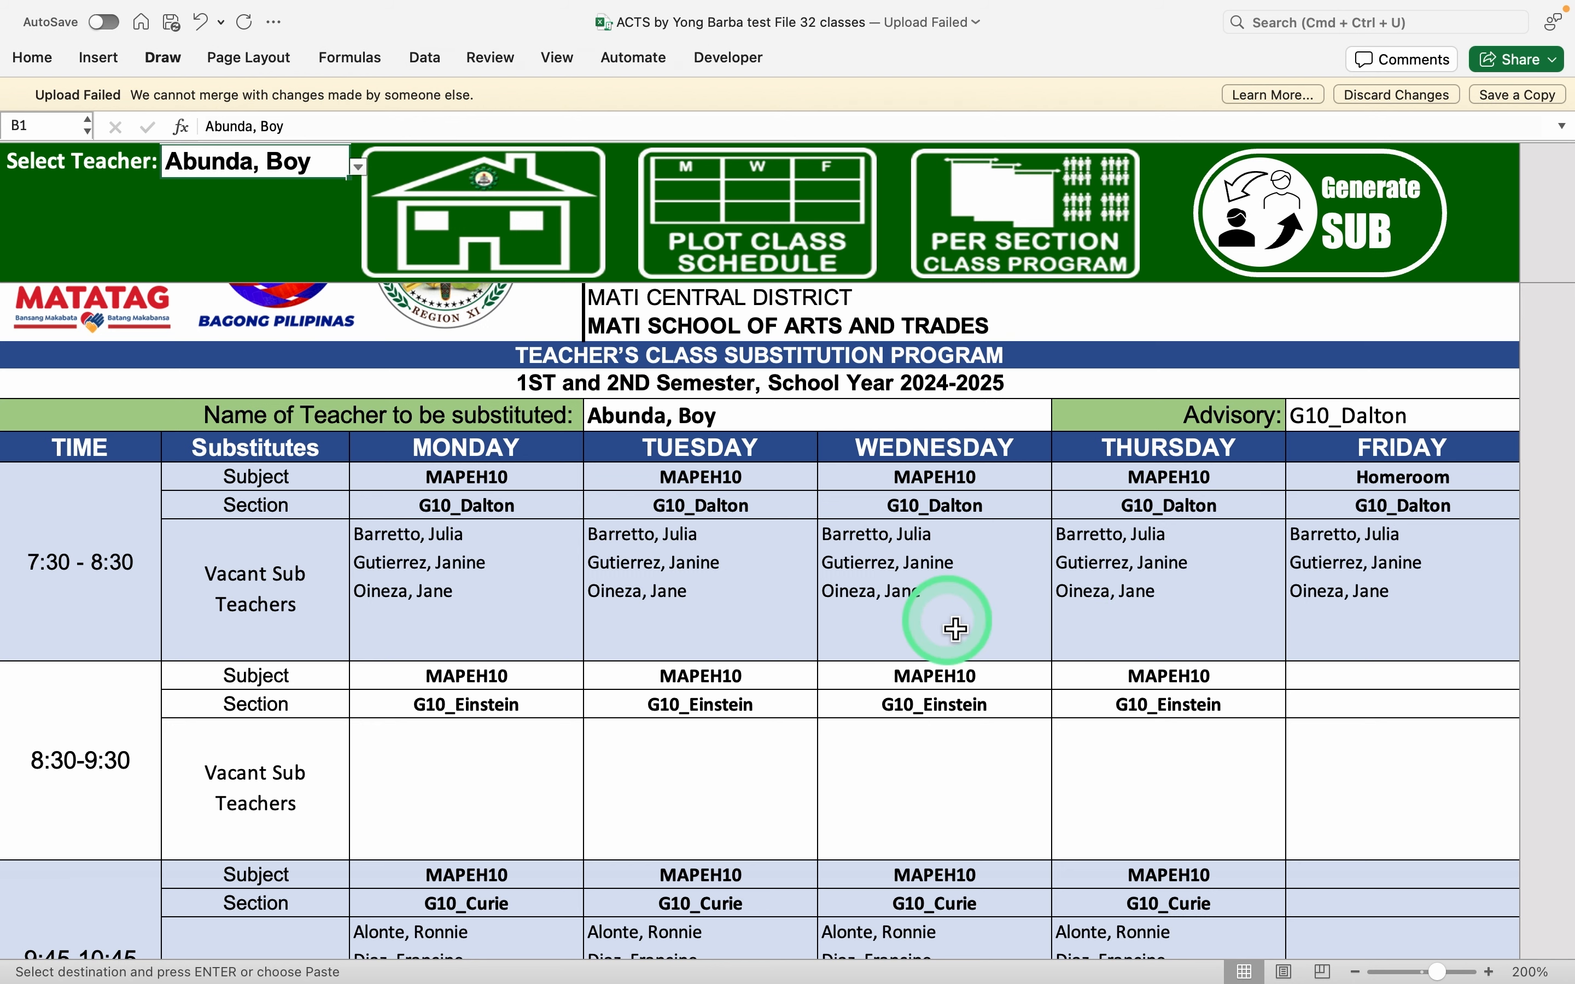
pyautogui.scroll(-3, 952, 622)
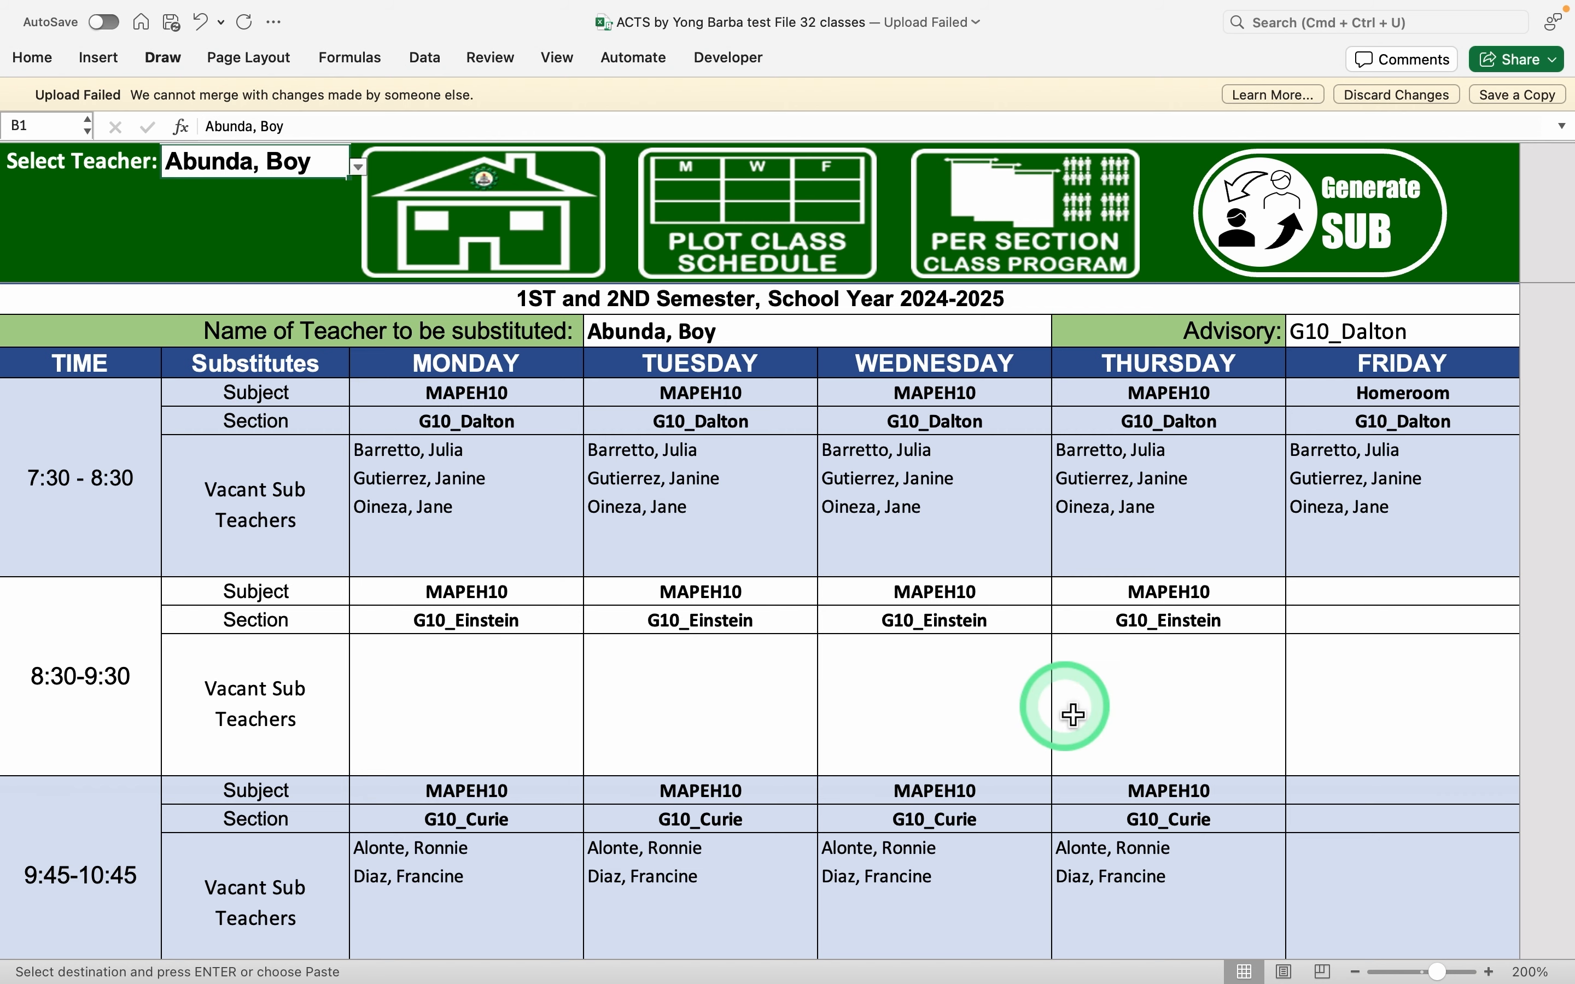
pyautogui.scroll(-6, 846, 728)
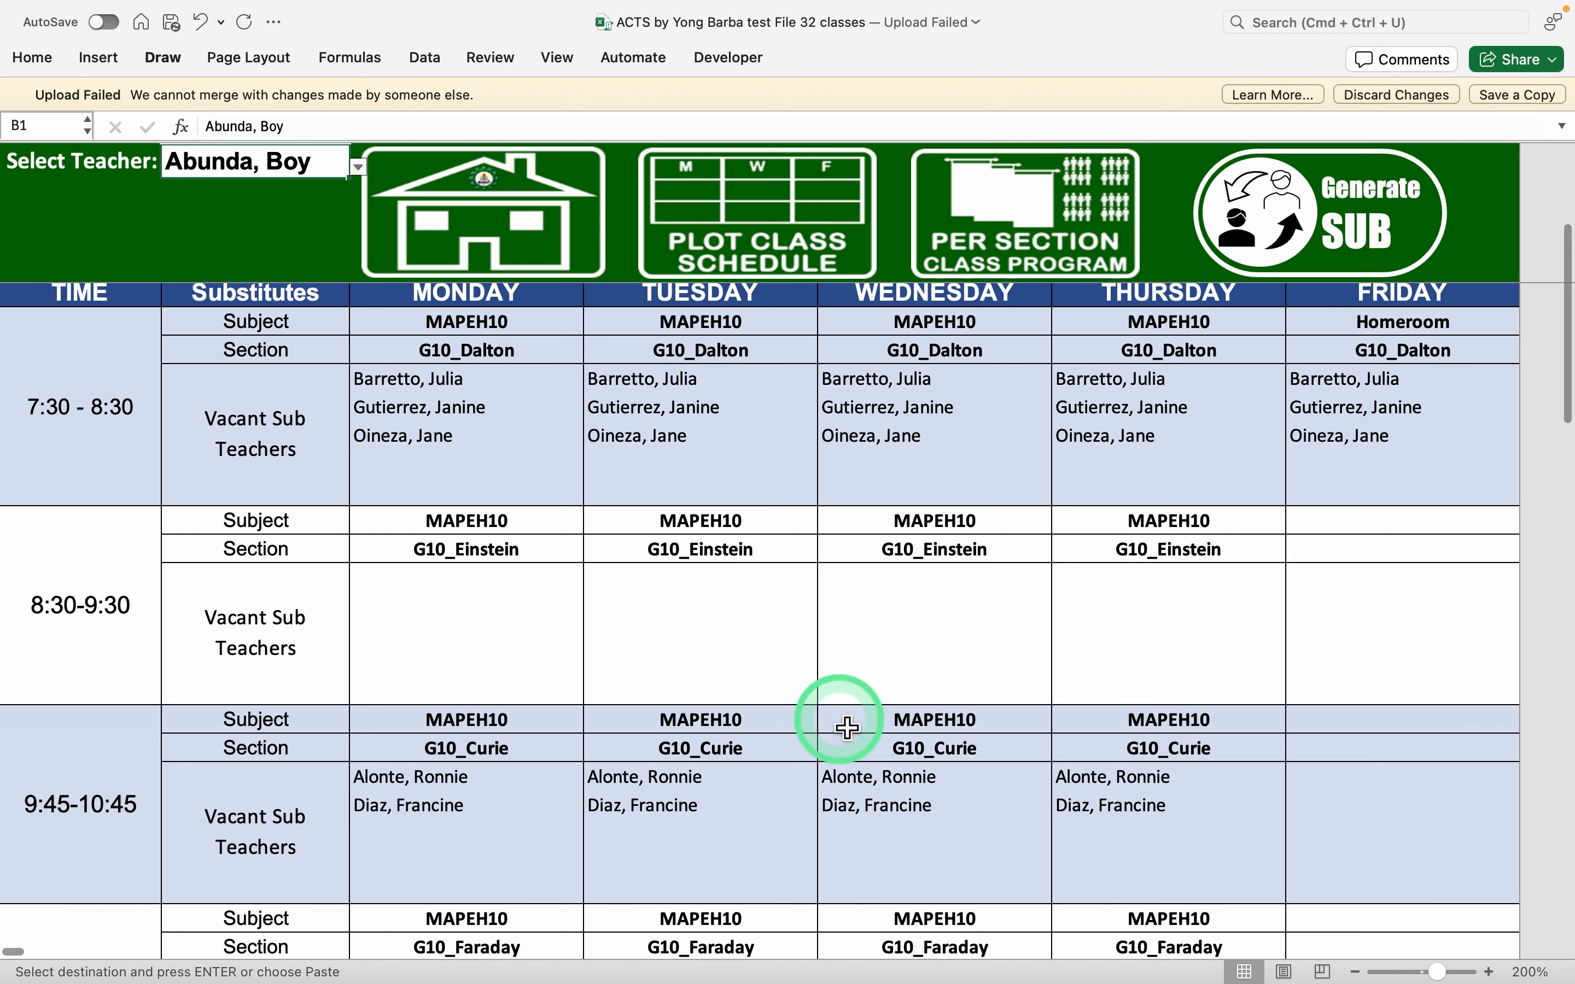
pyautogui.scroll(-7, 845, 727)
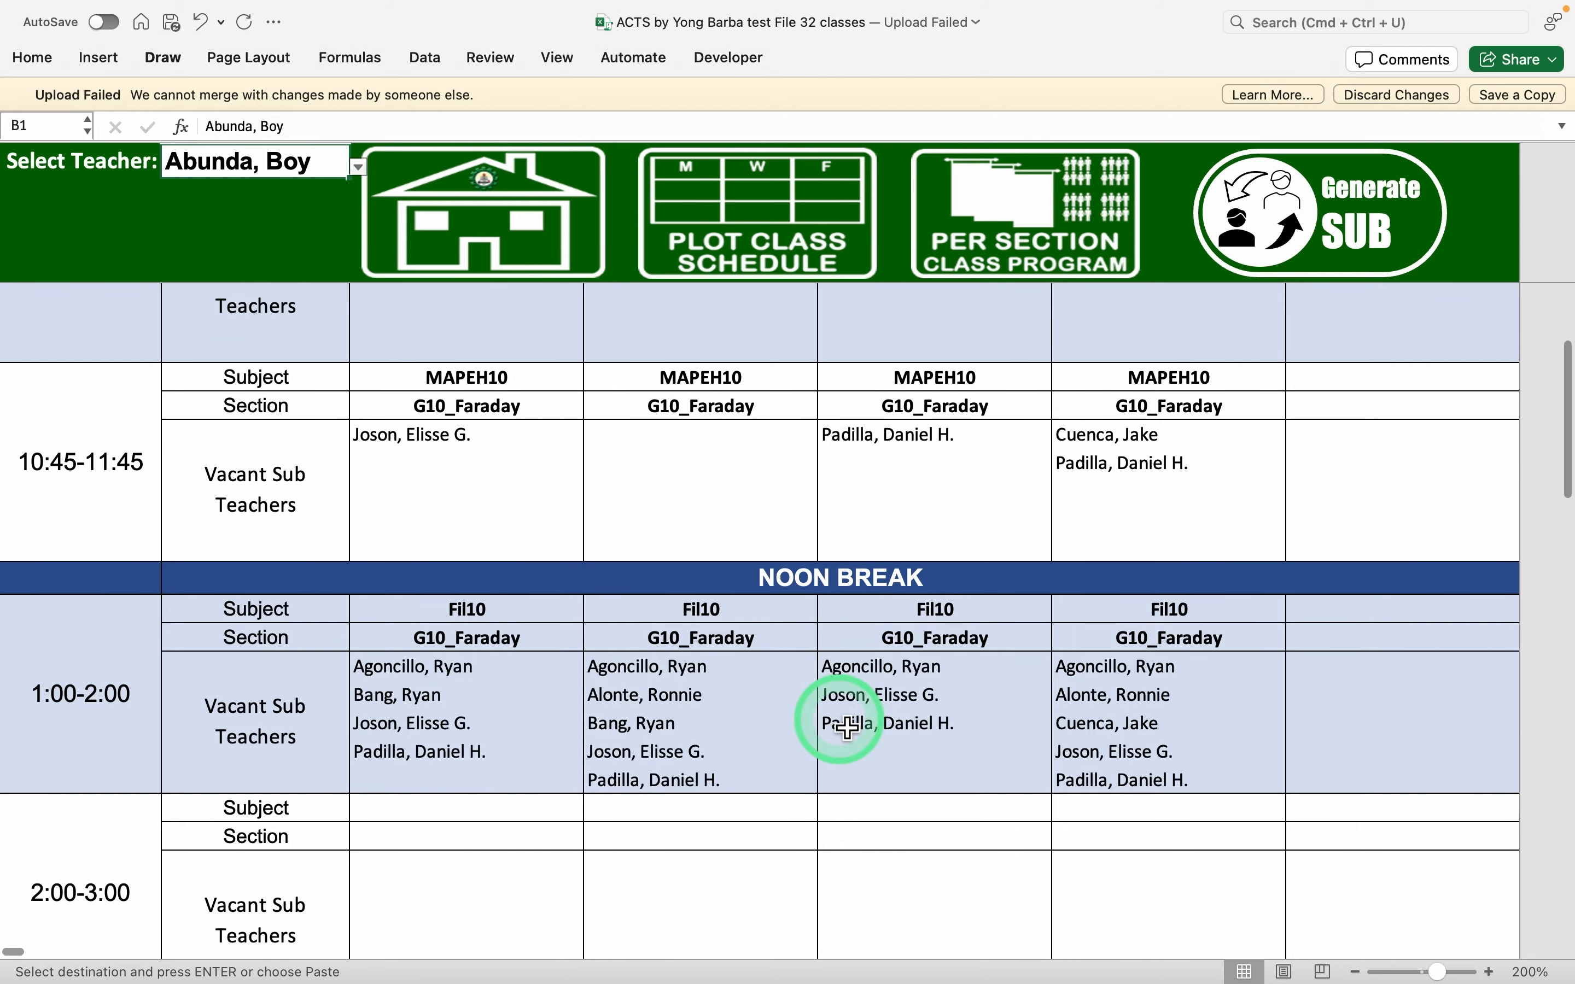
pyautogui.scroll(-4, 847, 728)
pyautogui.scroll(6, 846, 727)
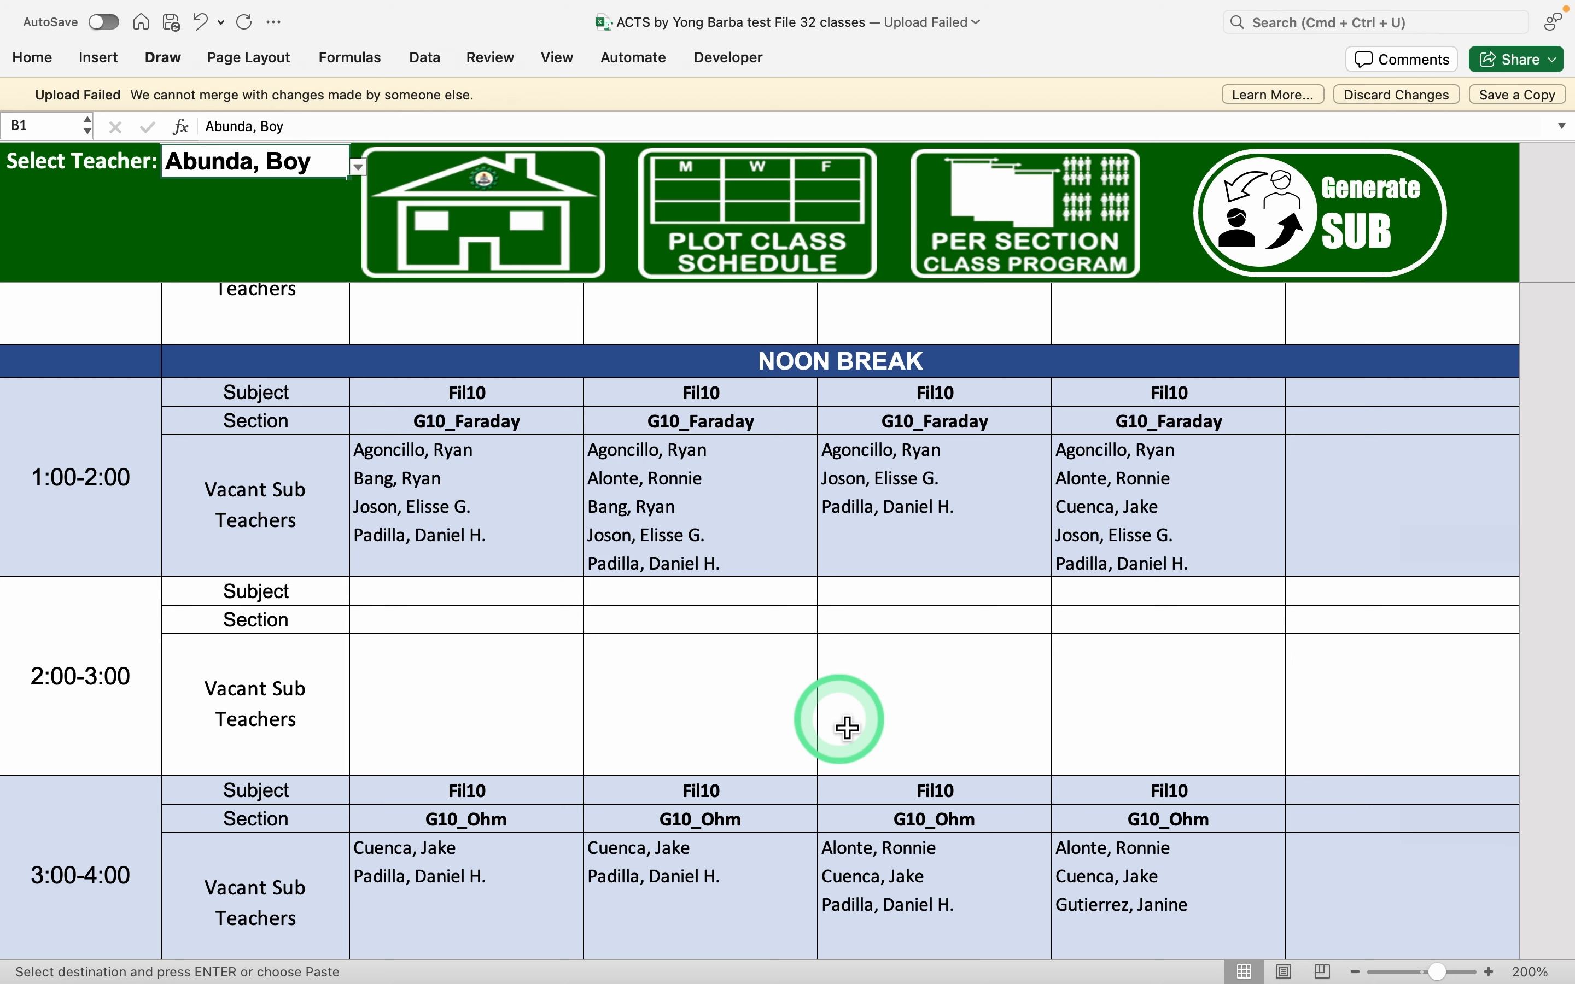
pyautogui.scroll(5, 877, 781)
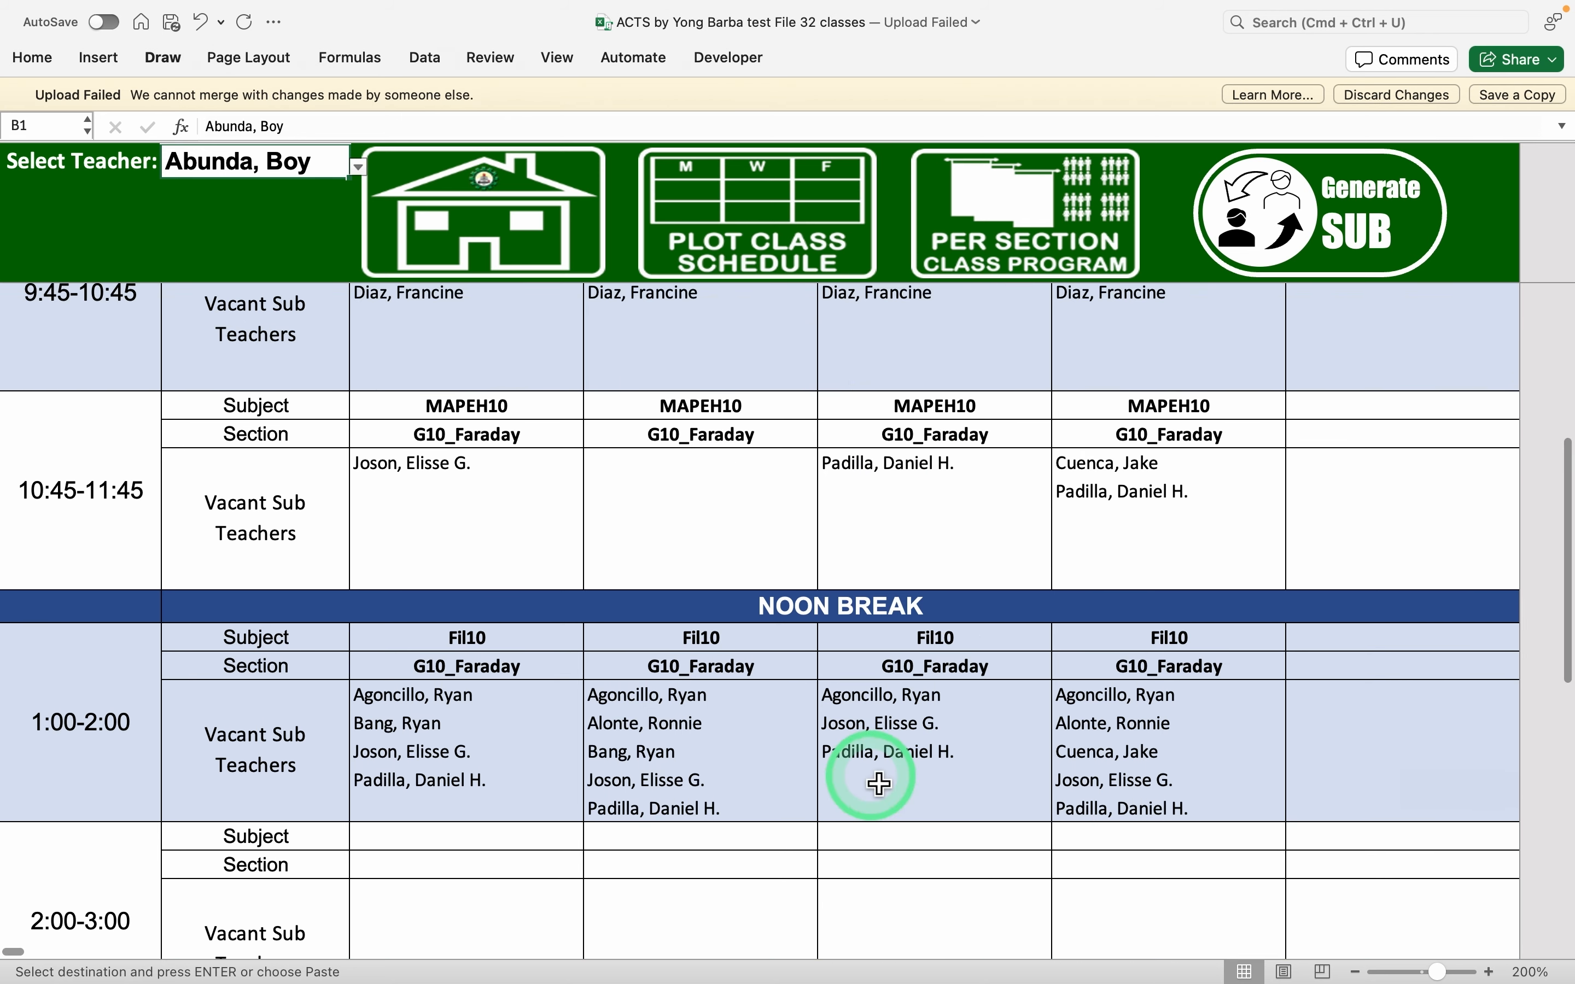
pyautogui.scroll(8, 879, 783)
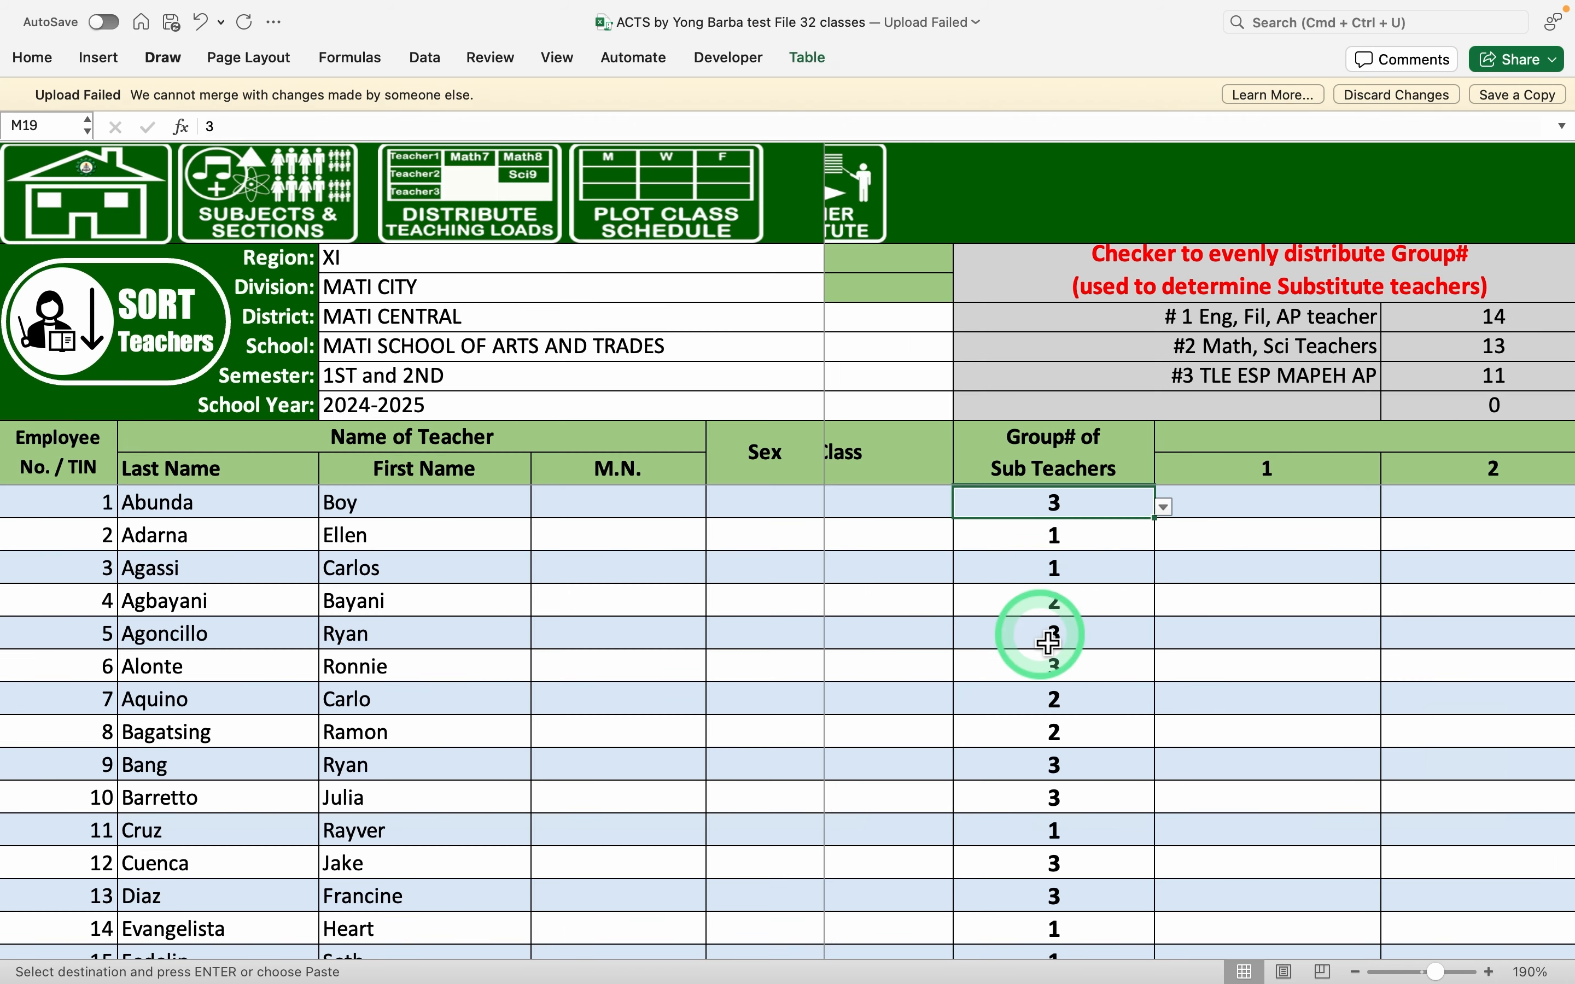
# Change the Group# of Sub Teachers to 2 for teachers no. 1 and 6 and to 1 for teacher no. 5
pyautogui.write('2')
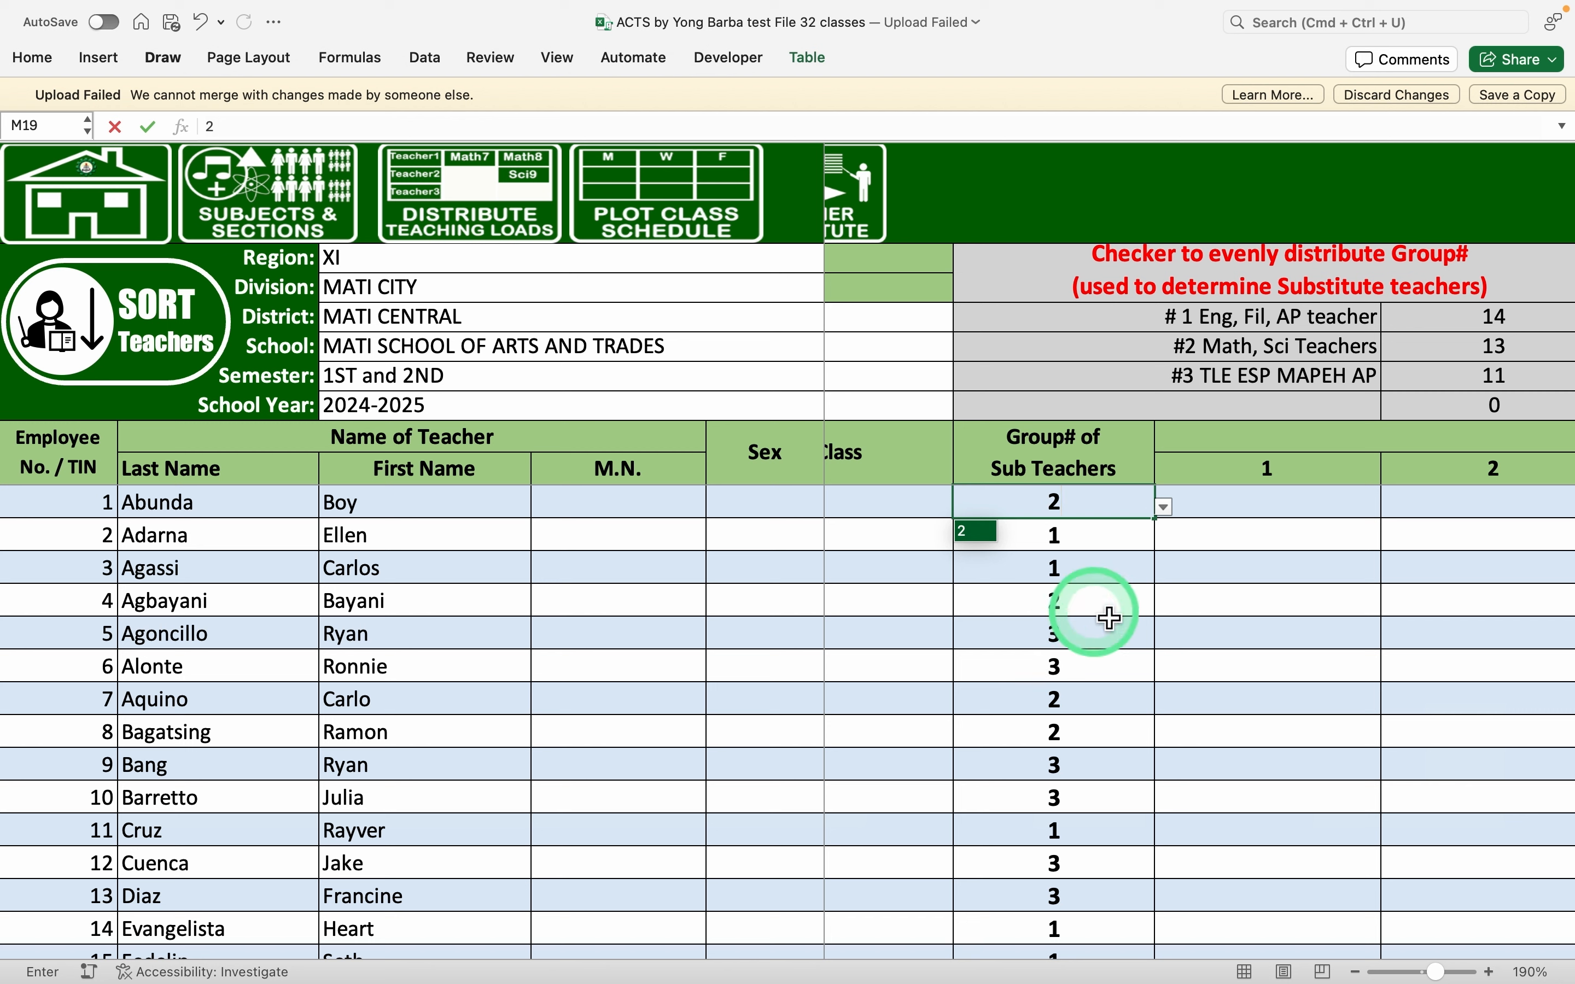
pyautogui.click(1084, 605)
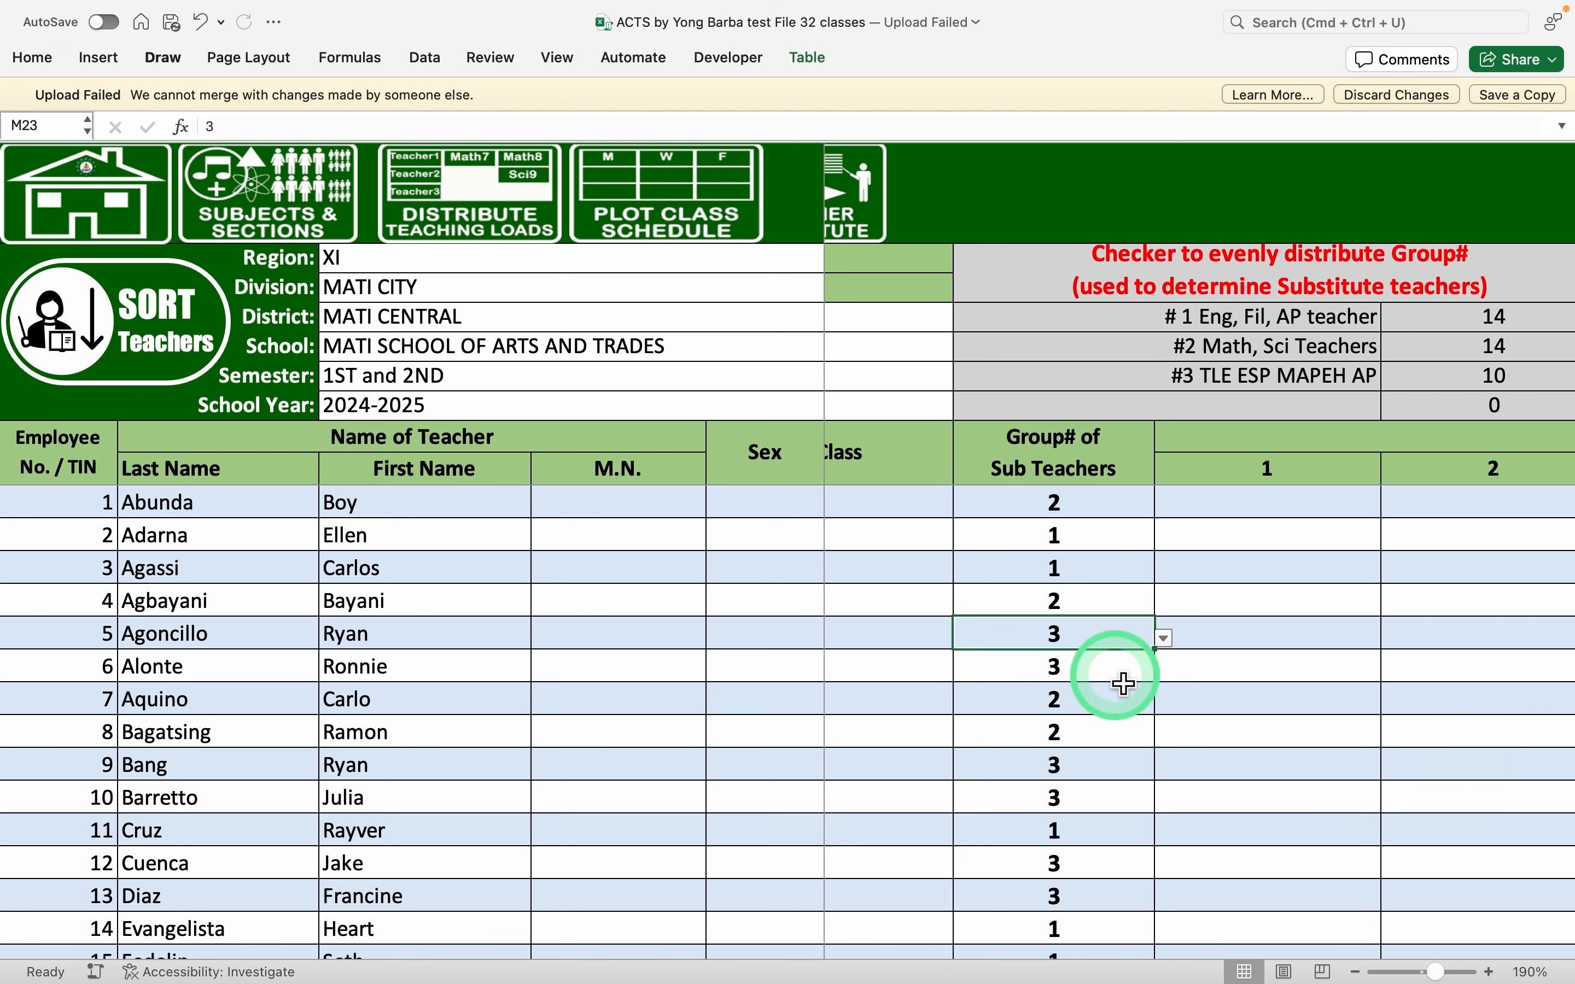
pyautogui.write('1')
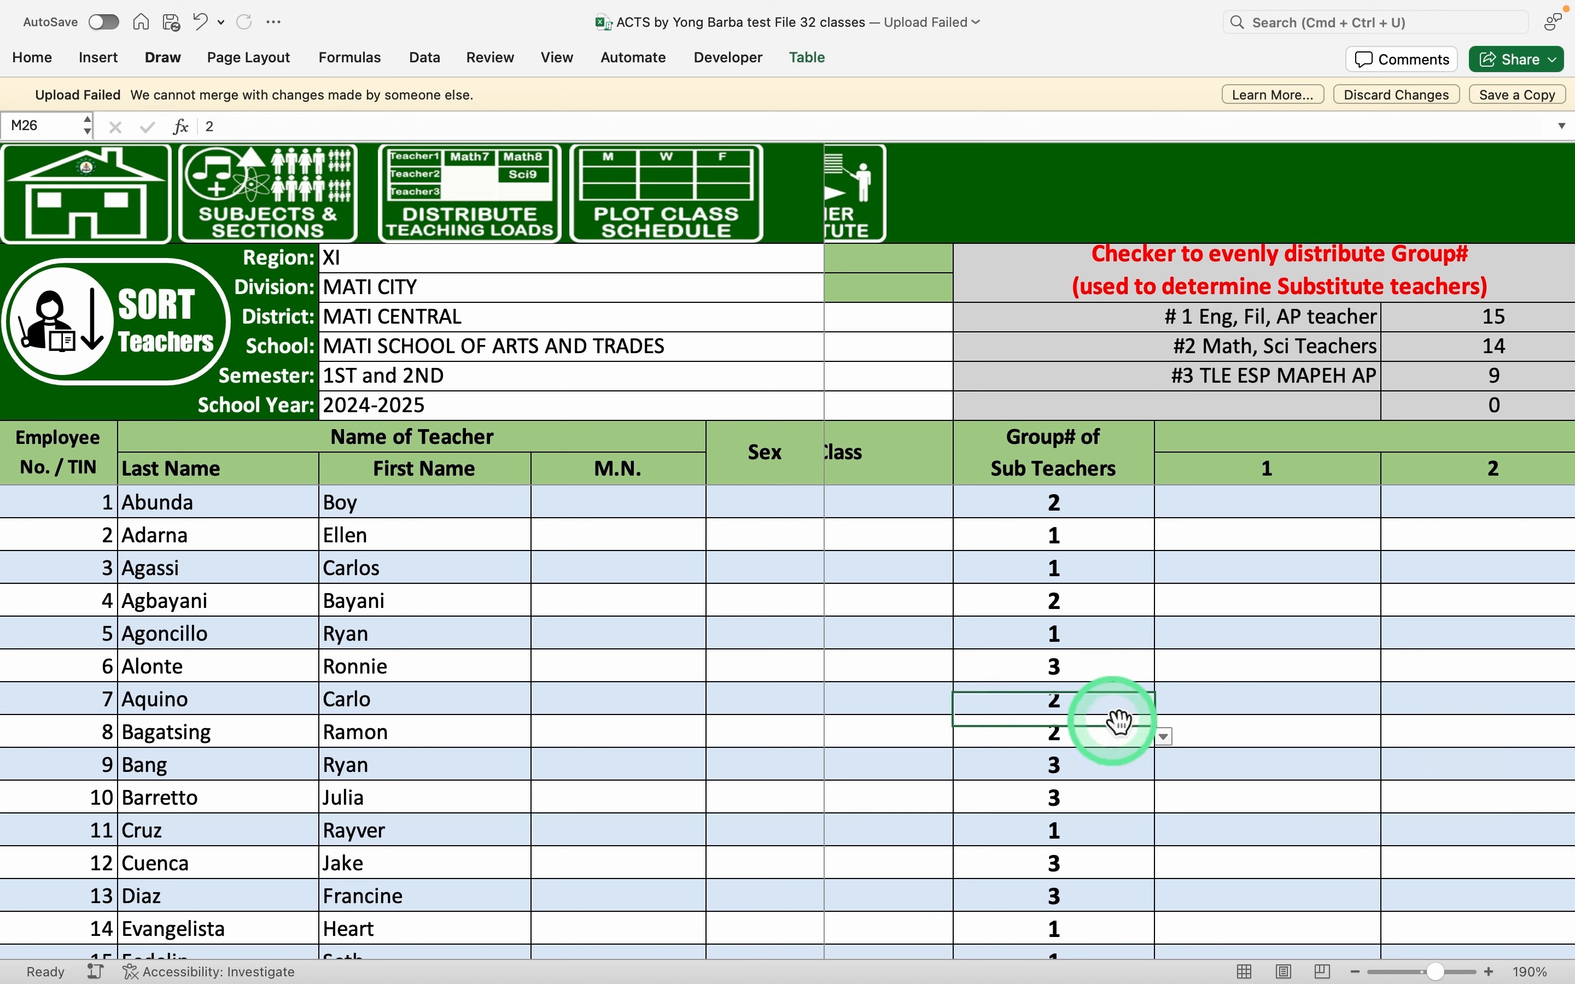
pyautogui.click(1093, 681)
pyautogui.write('2')
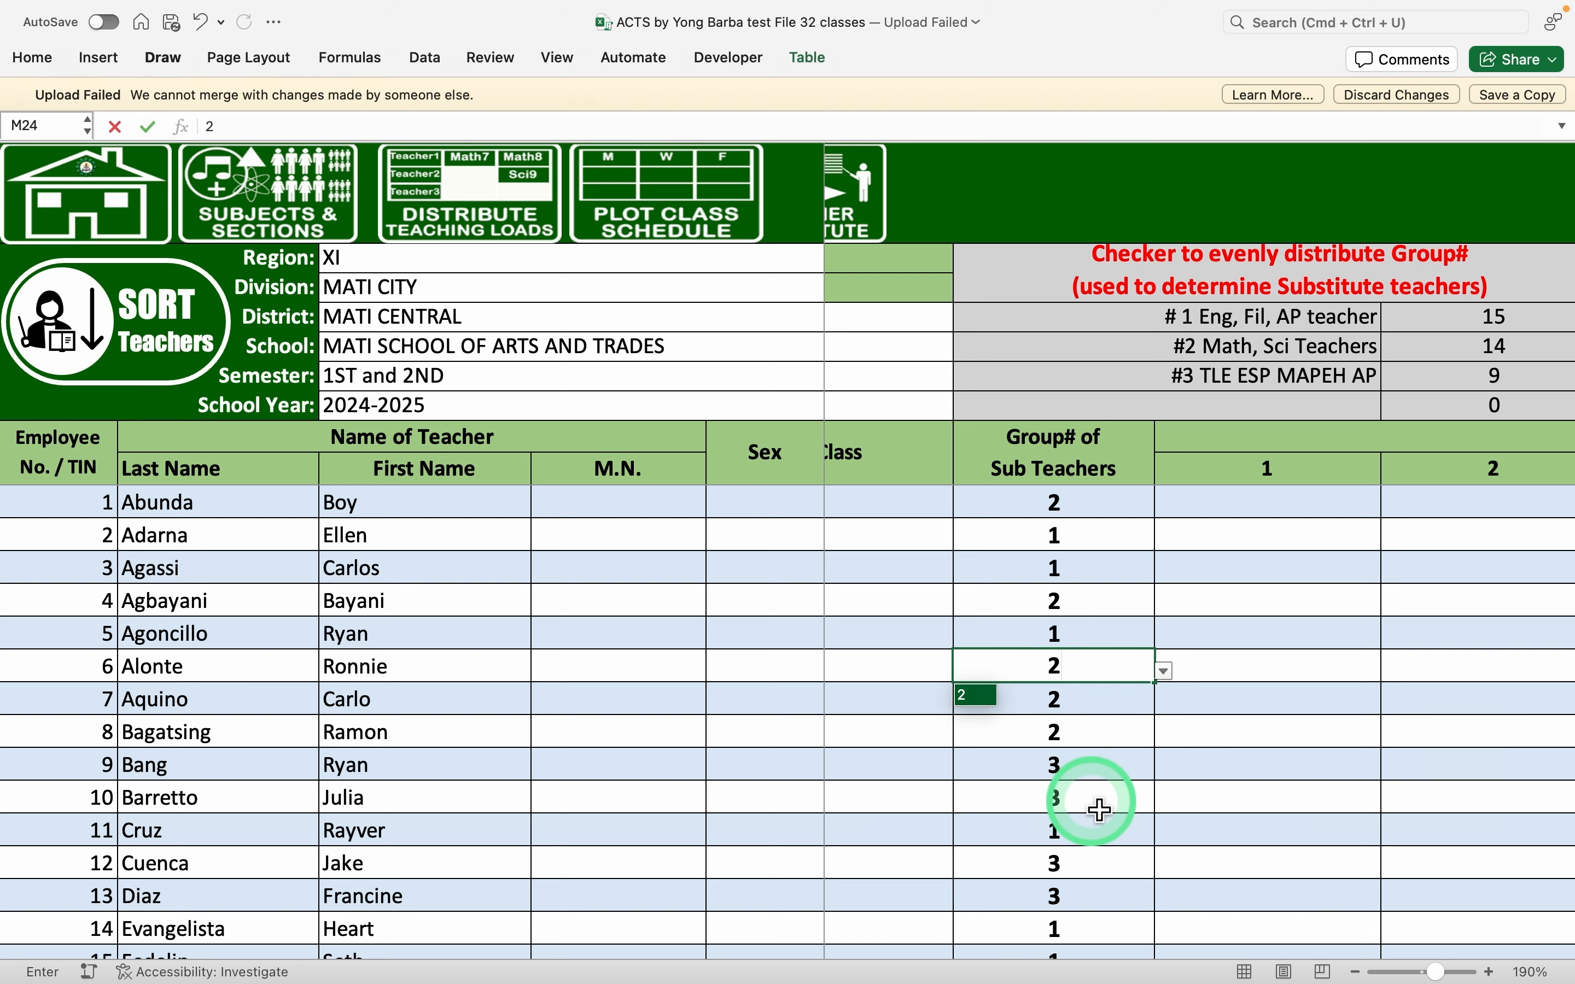
# Change the Group# of Sub Teachers to 1 for teachers no. 9 and 12 and to 2 for teachers no. 10 and 13
pyautogui.scroll(-3, 1098, 811)
pyautogui.click(1081, 680)
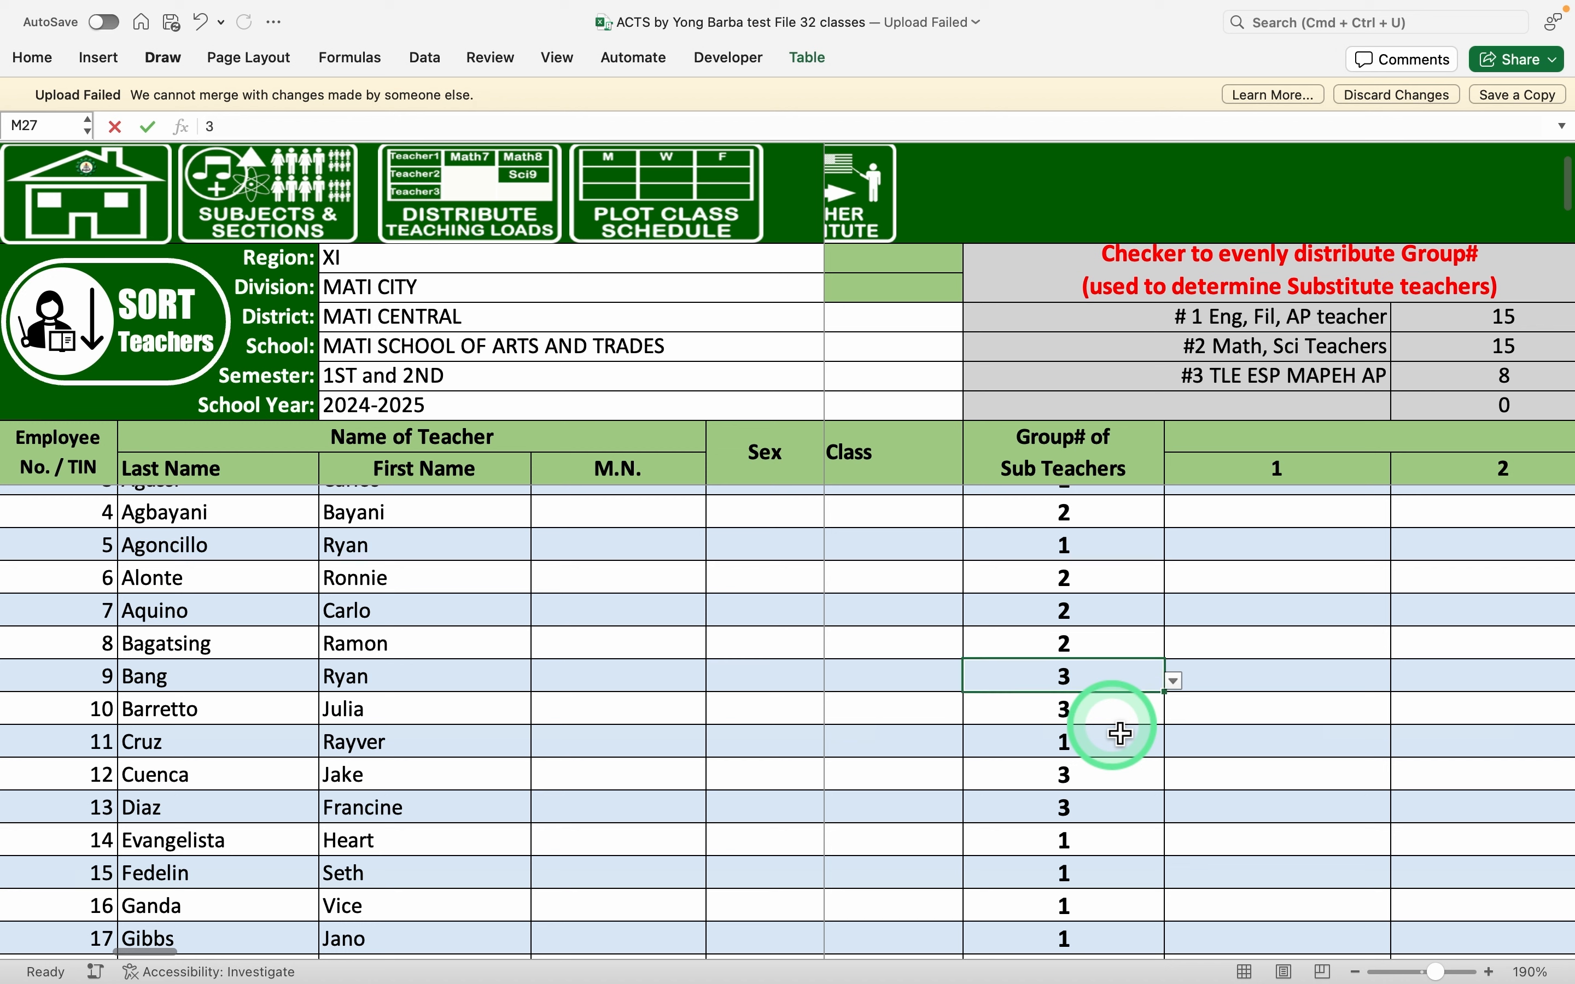
pyautogui.write('1')
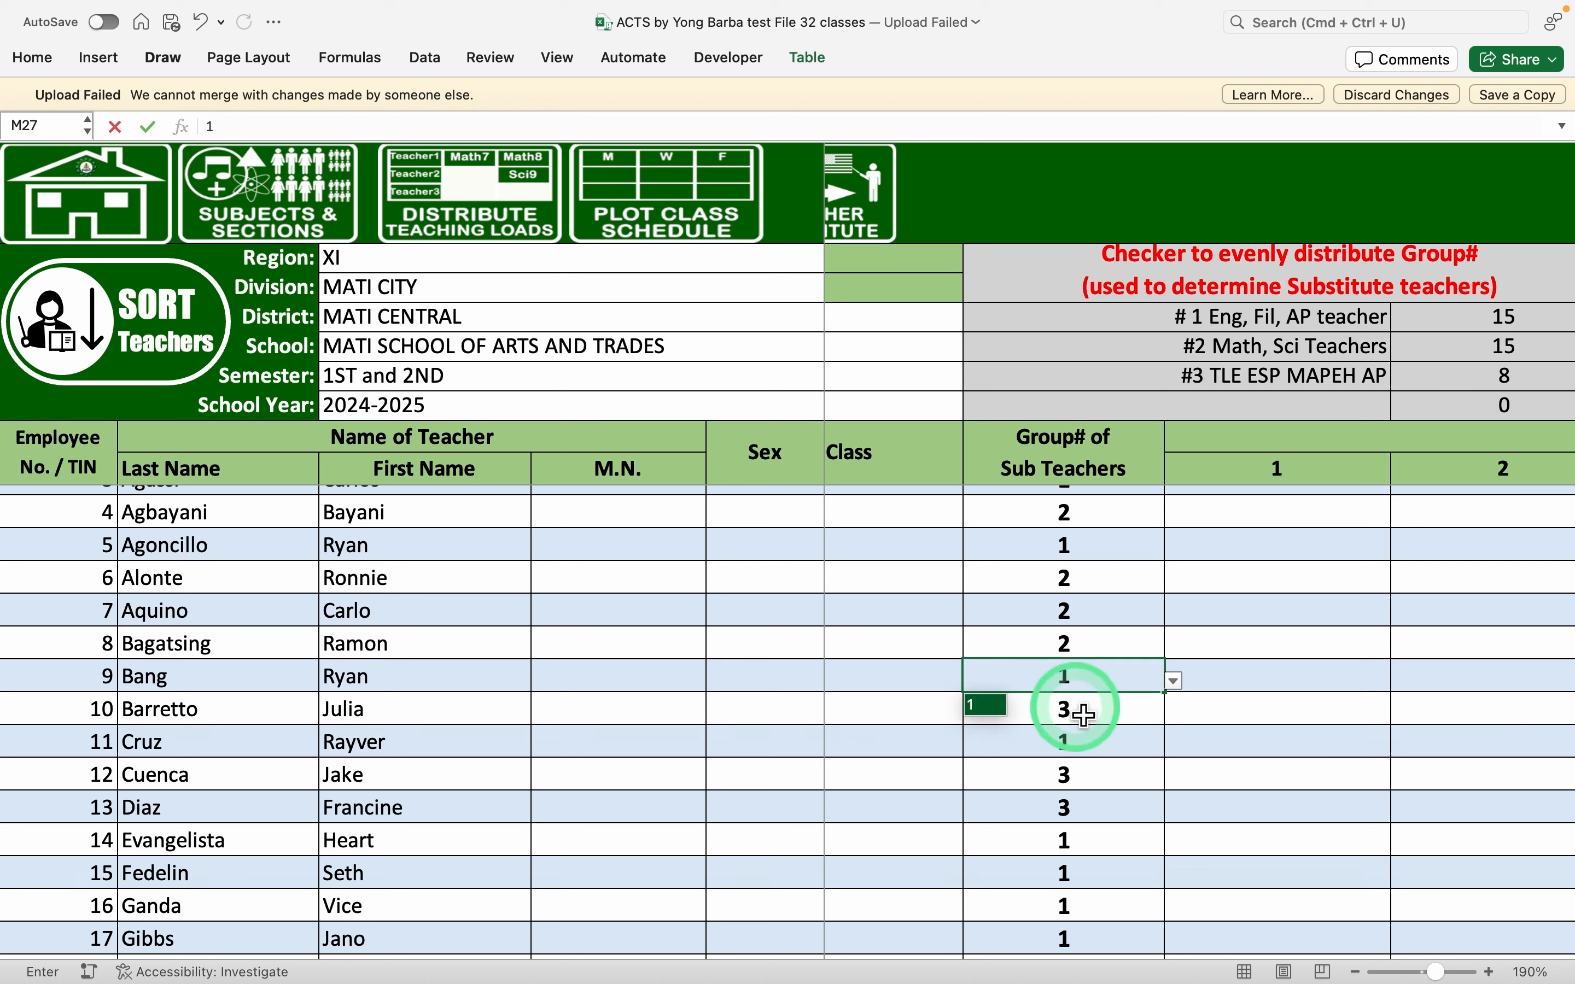
pyautogui.click(1080, 713)
pyautogui.write('2')
pyautogui.click(1088, 780)
pyautogui.write('1')
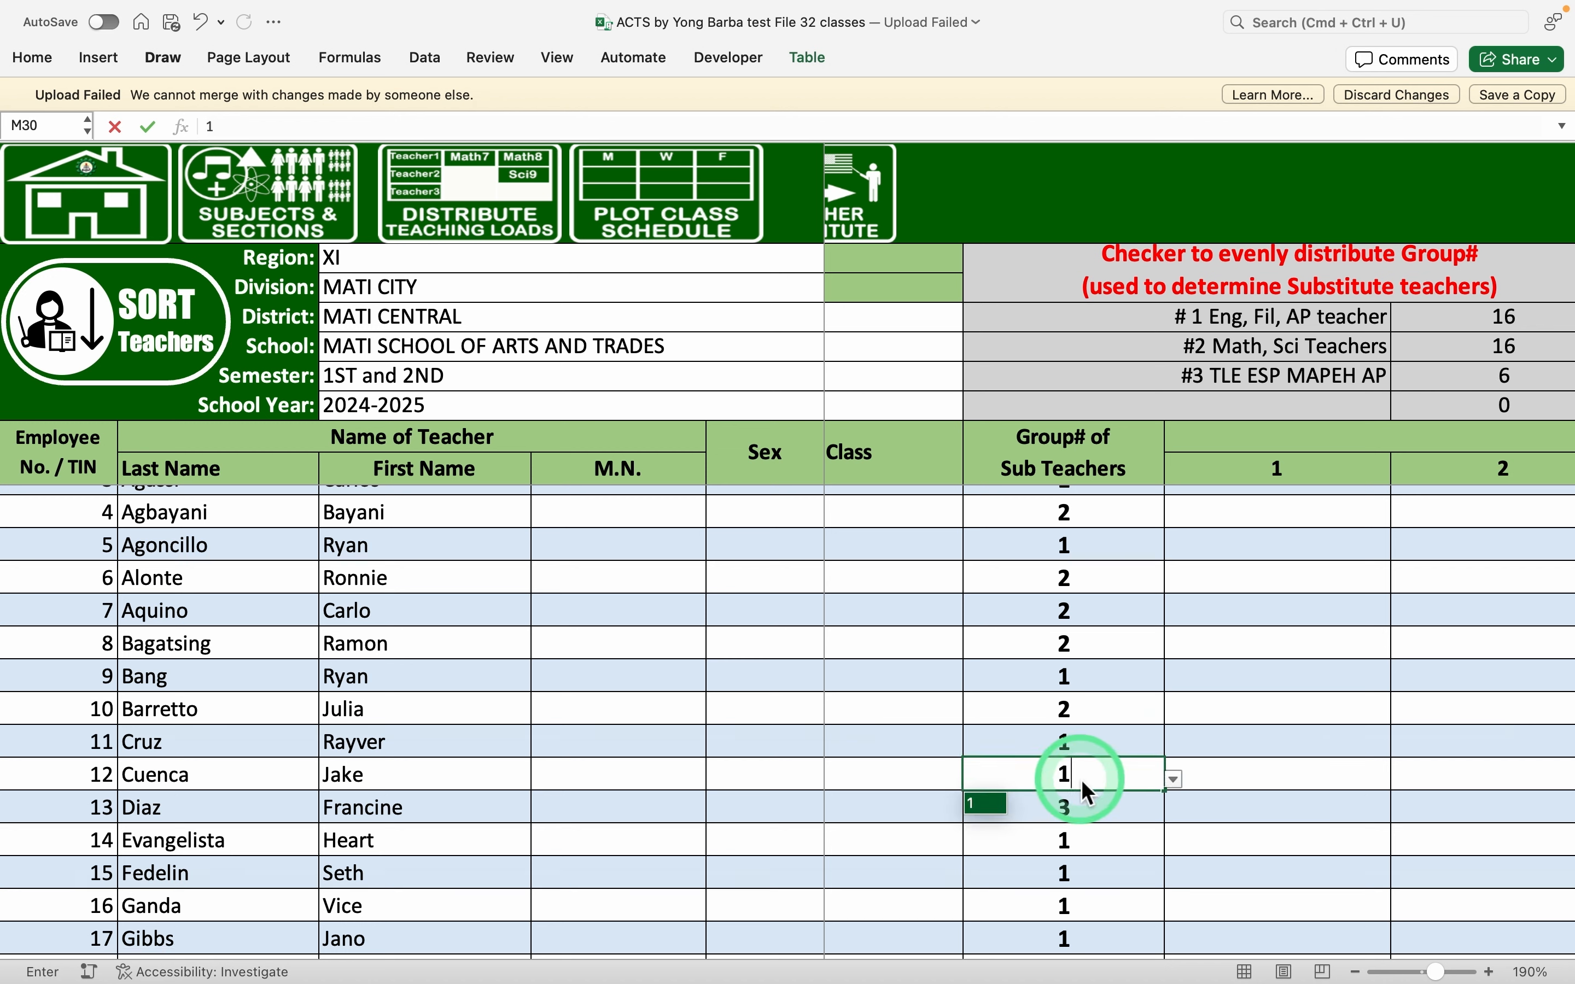
pyautogui.click(1090, 807)
pyautogui.write('2')
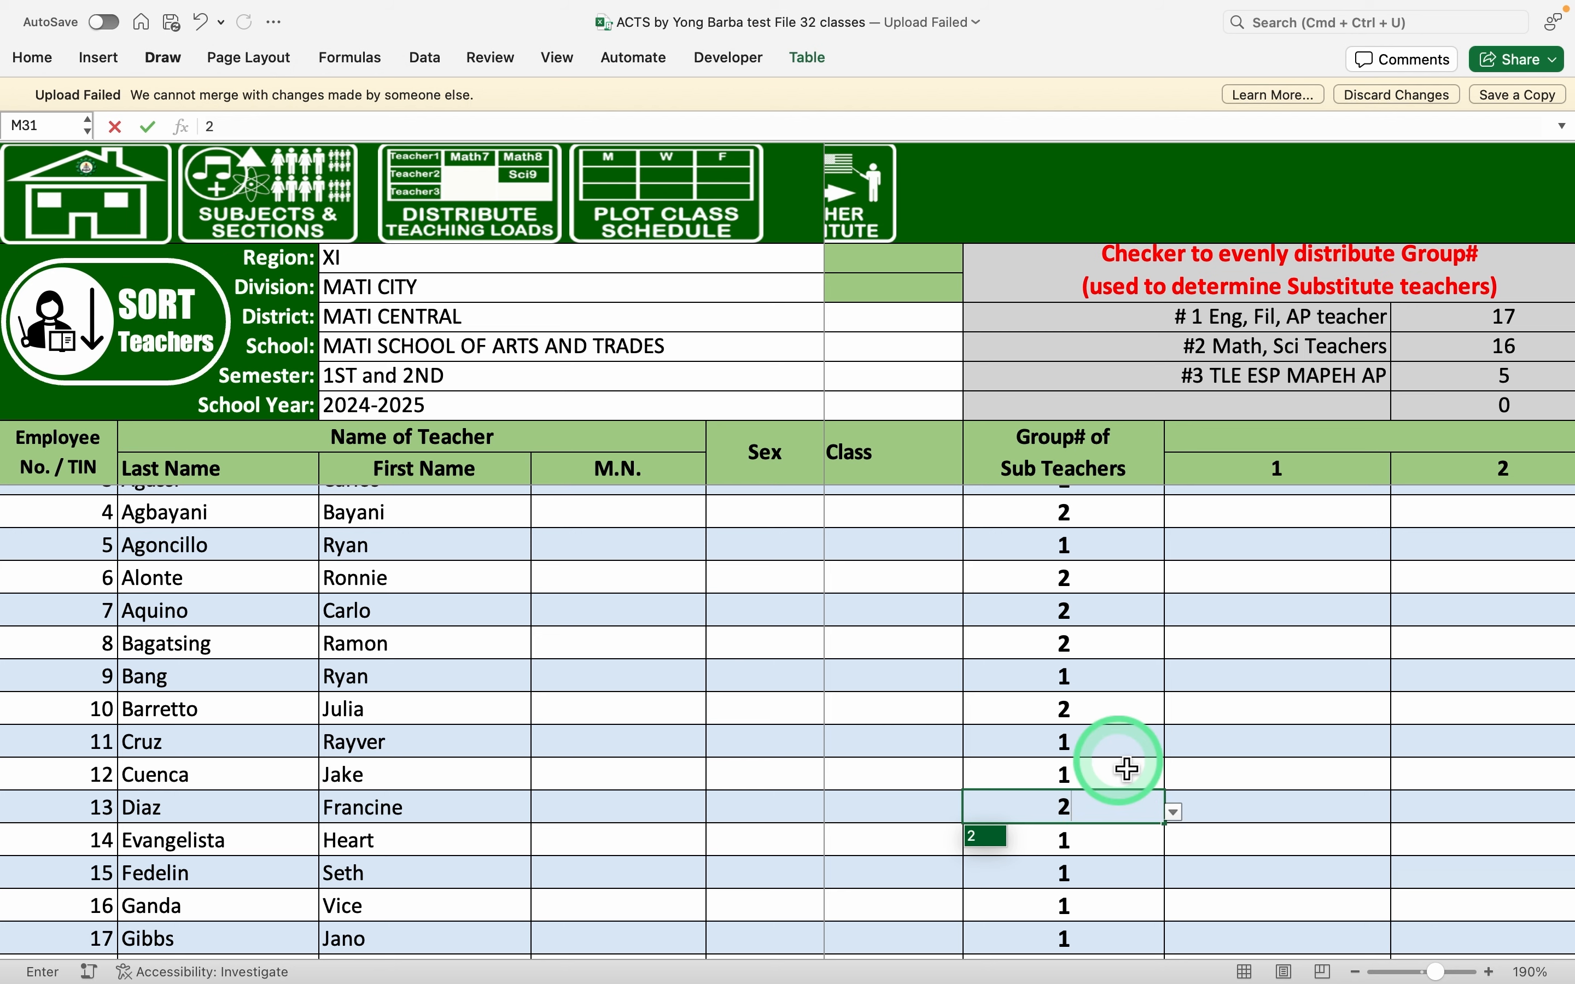
pyautogui.click(1080, 710)
# Change the Group# of Sub Teachers to 1 for teacher no. 19 and to 2 for teacher no. 20
pyautogui.scroll(-5, 1080, 705)
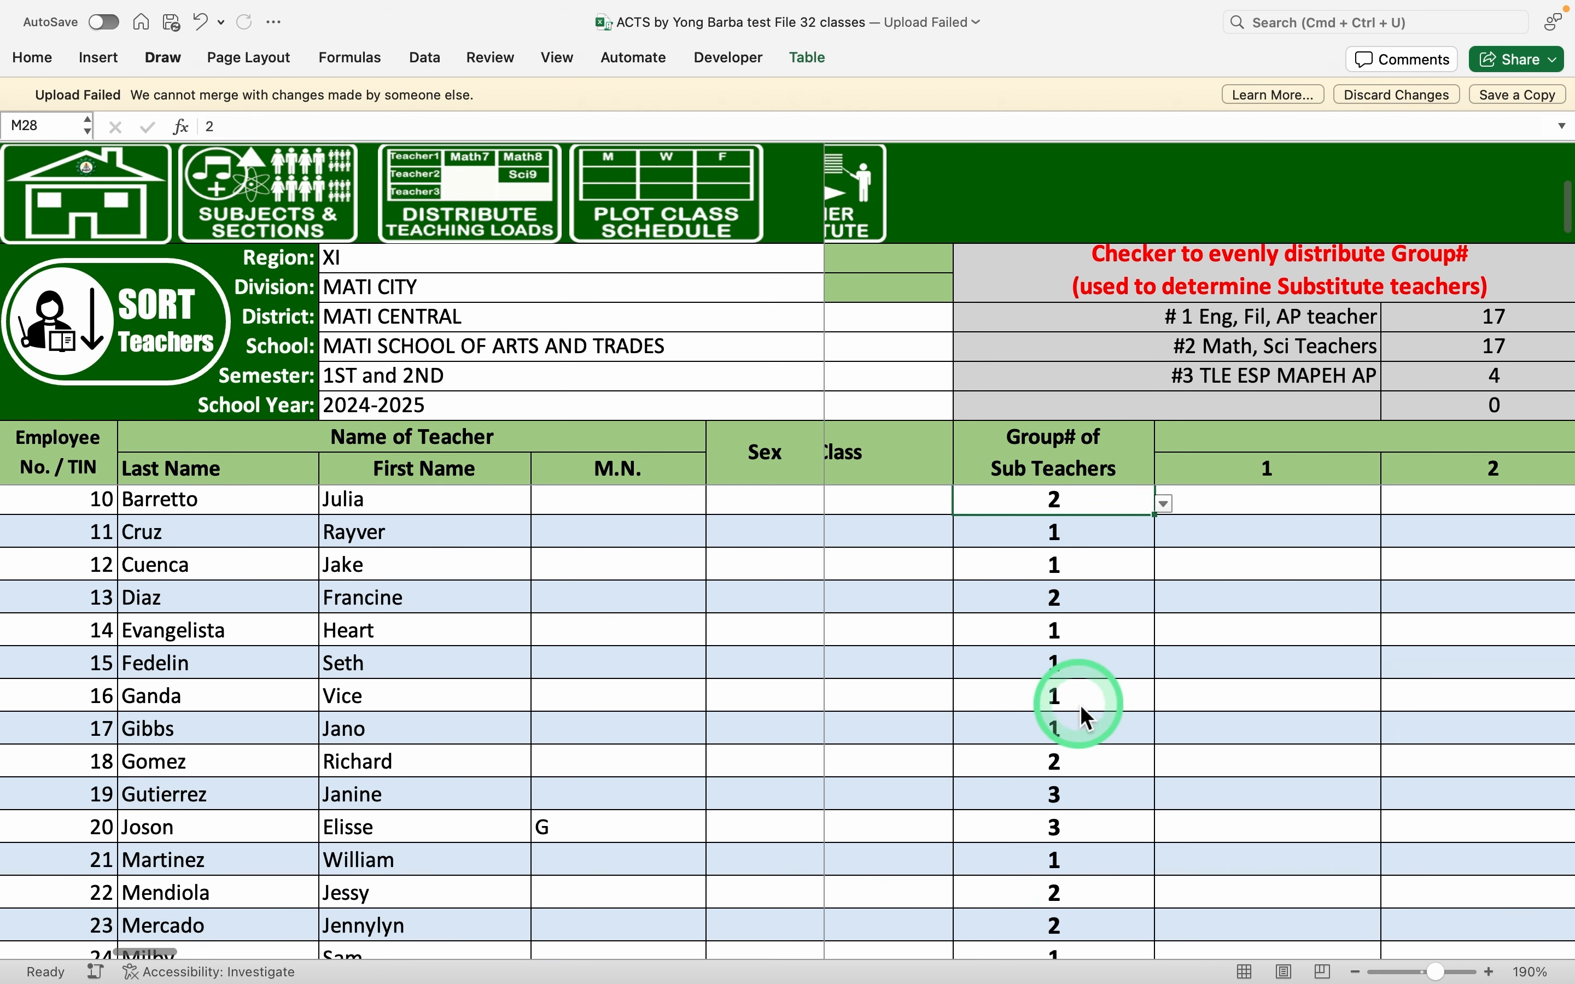
pyautogui.scroll(-4, 1081, 709)
pyautogui.click(1066, 681)
pyautogui.write('1')
pyautogui.click(1078, 714)
pyautogui.write('2')
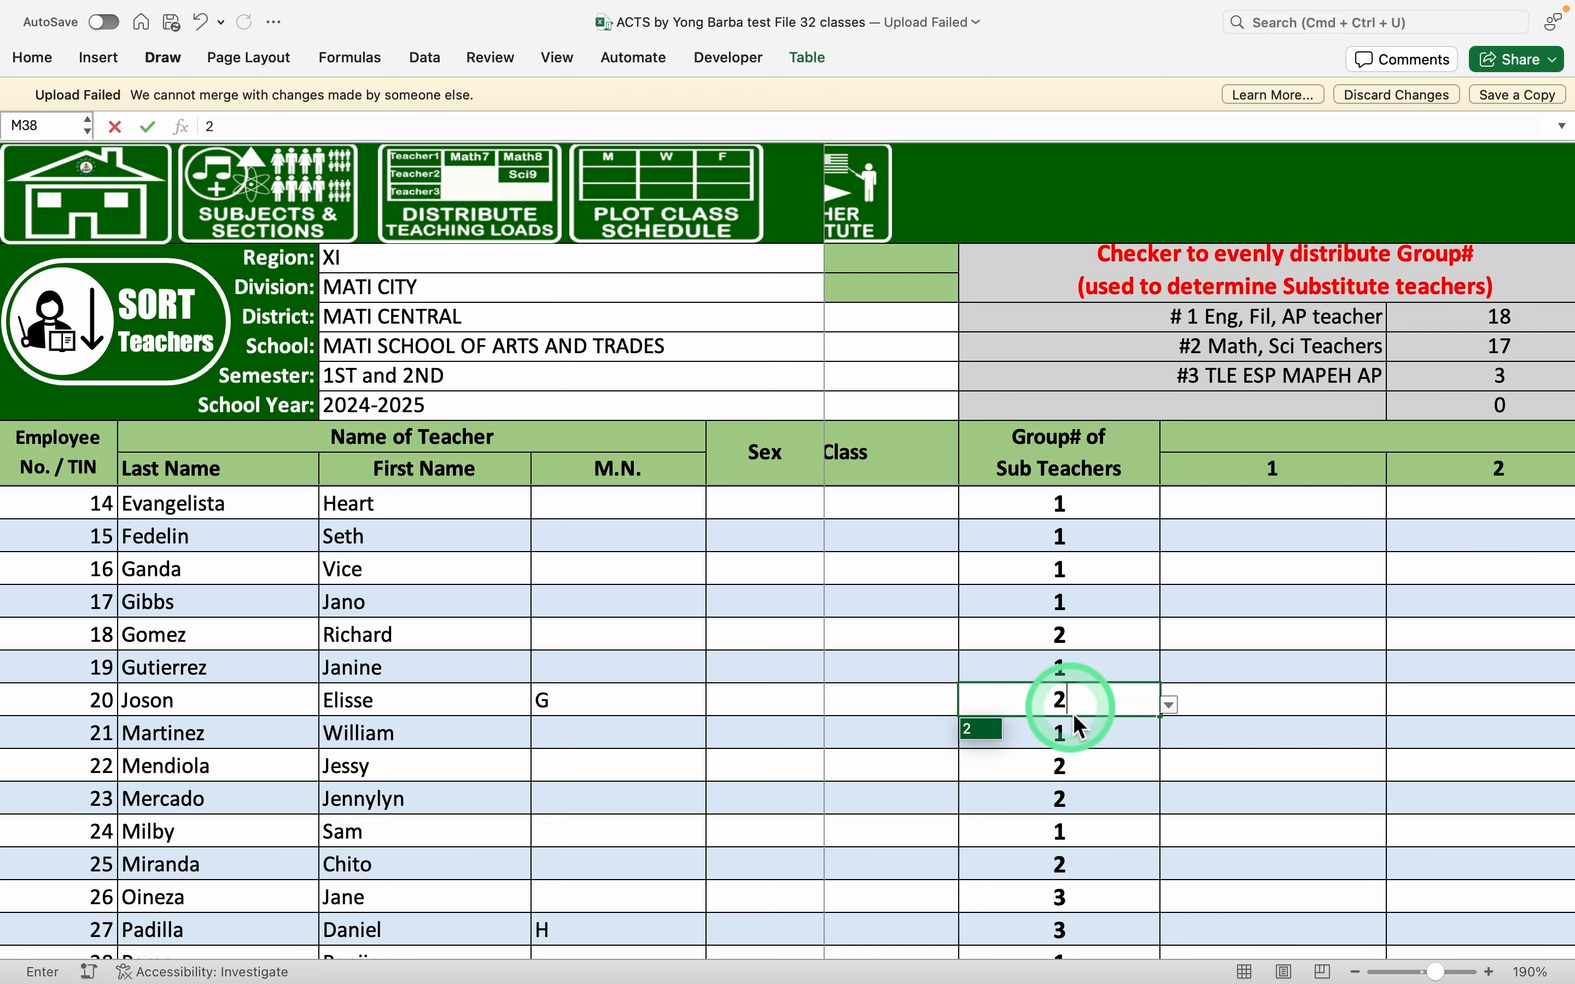
# Change the Group# of Sub Teachers to 1 for teacher no. 26 and to 2 for teacher no. 27
pyautogui.scroll(-3, 1104, 774)
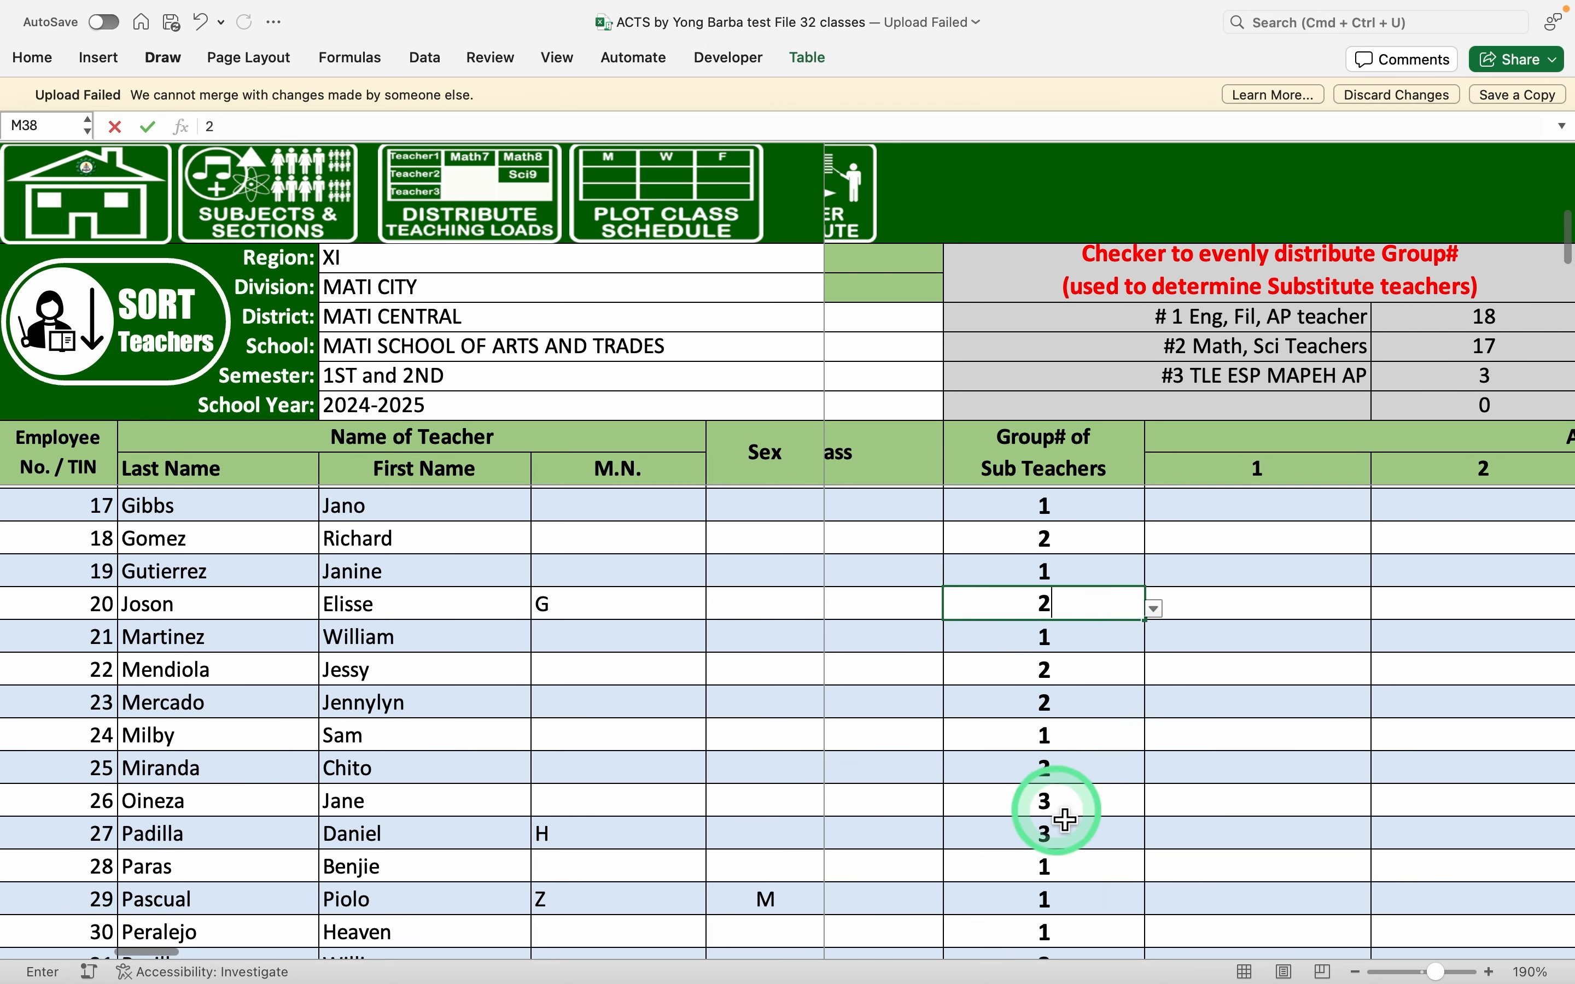
pyautogui.click(1065, 812)
pyautogui.write('1')
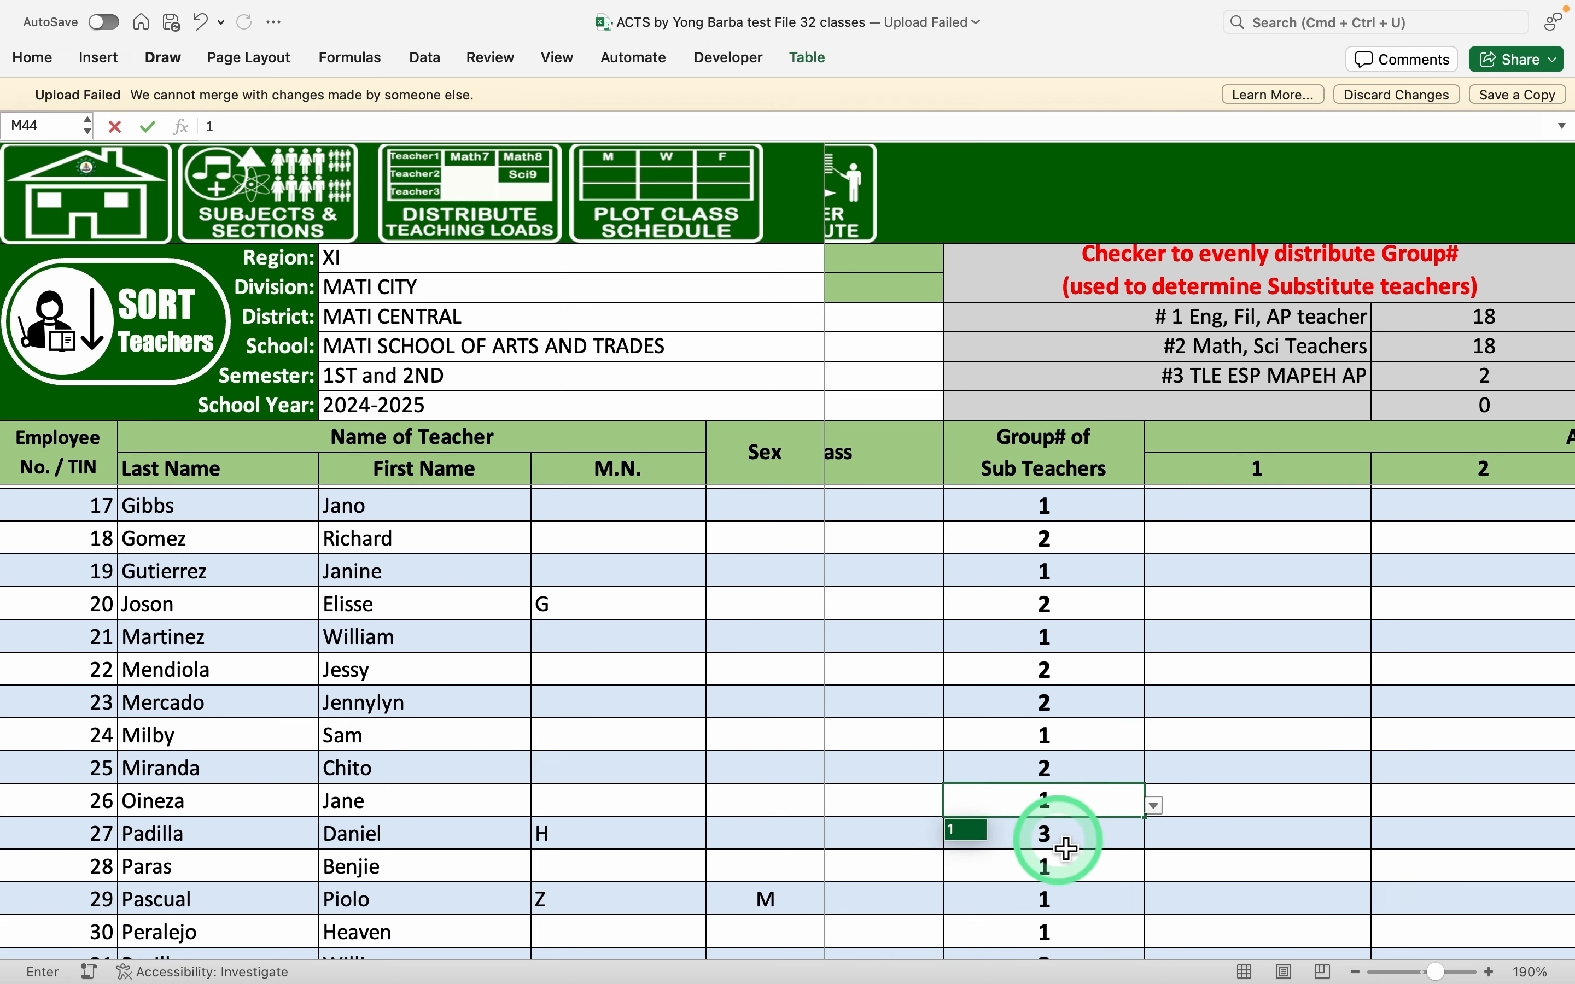
pyautogui.click(1067, 847)
pyautogui.write('2')
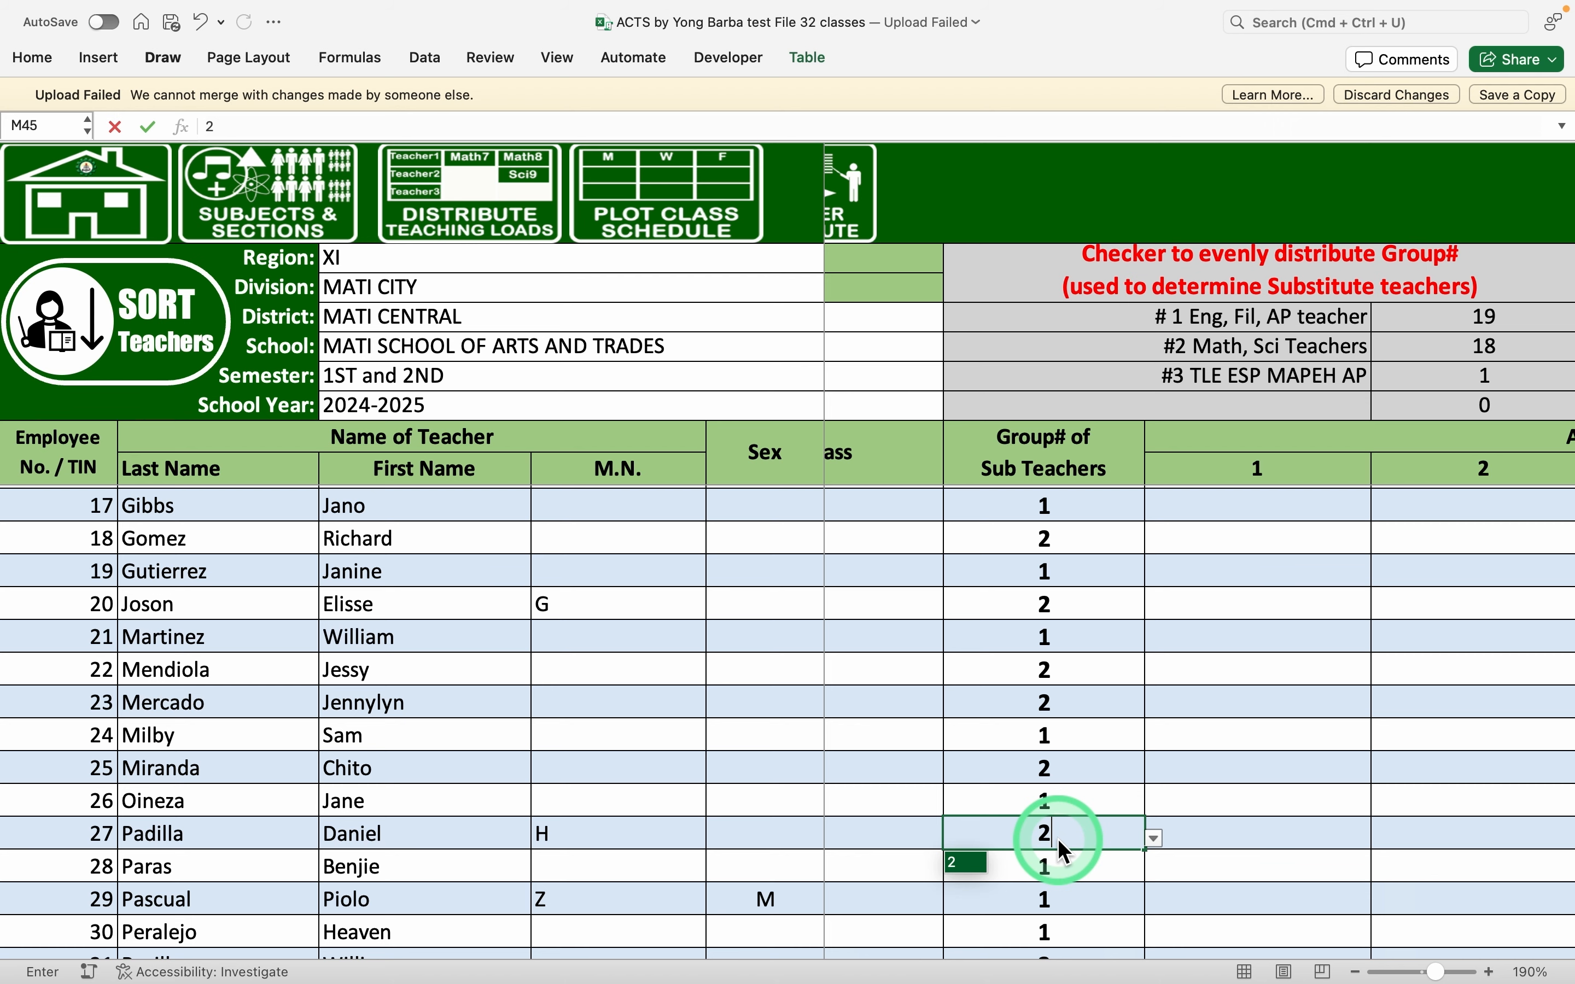
# Commit the pending group number for teacher no. 27 and check the whole Group# of Sub Teachers column against the distribution checker
pyautogui.scroll(-5, 1077, 768)
pyautogui.scroll(-5, 1078, 775)
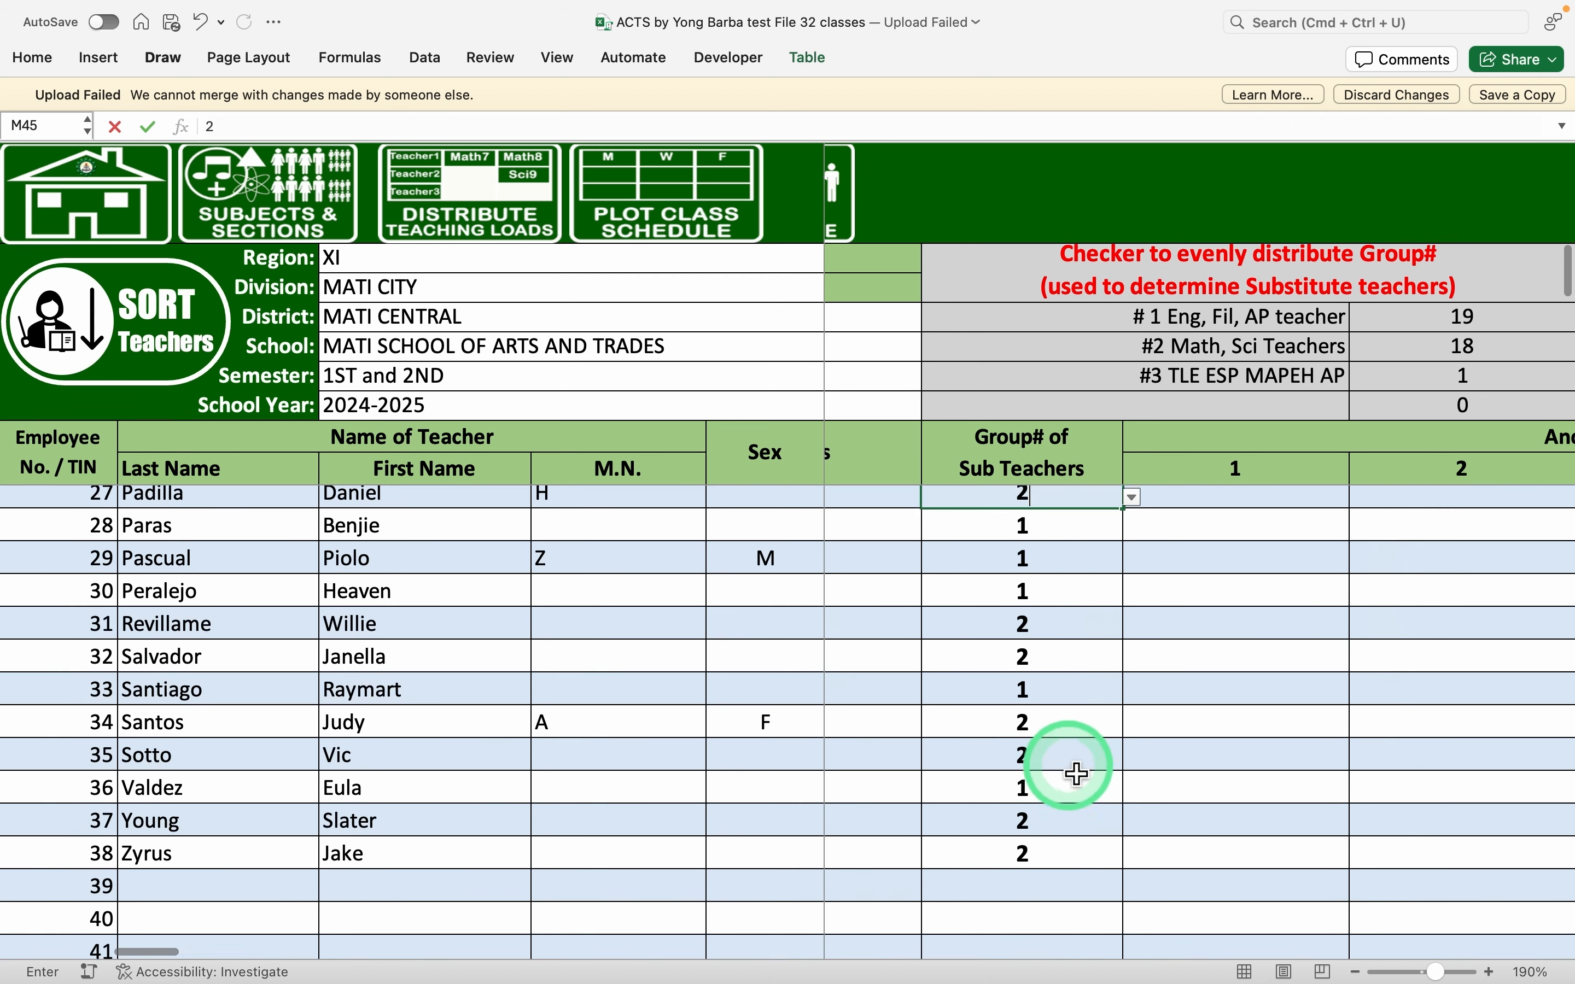
pyautogui.scroll(12, 1078, 775)
pyautogui.scroll(3, 1078, 774)
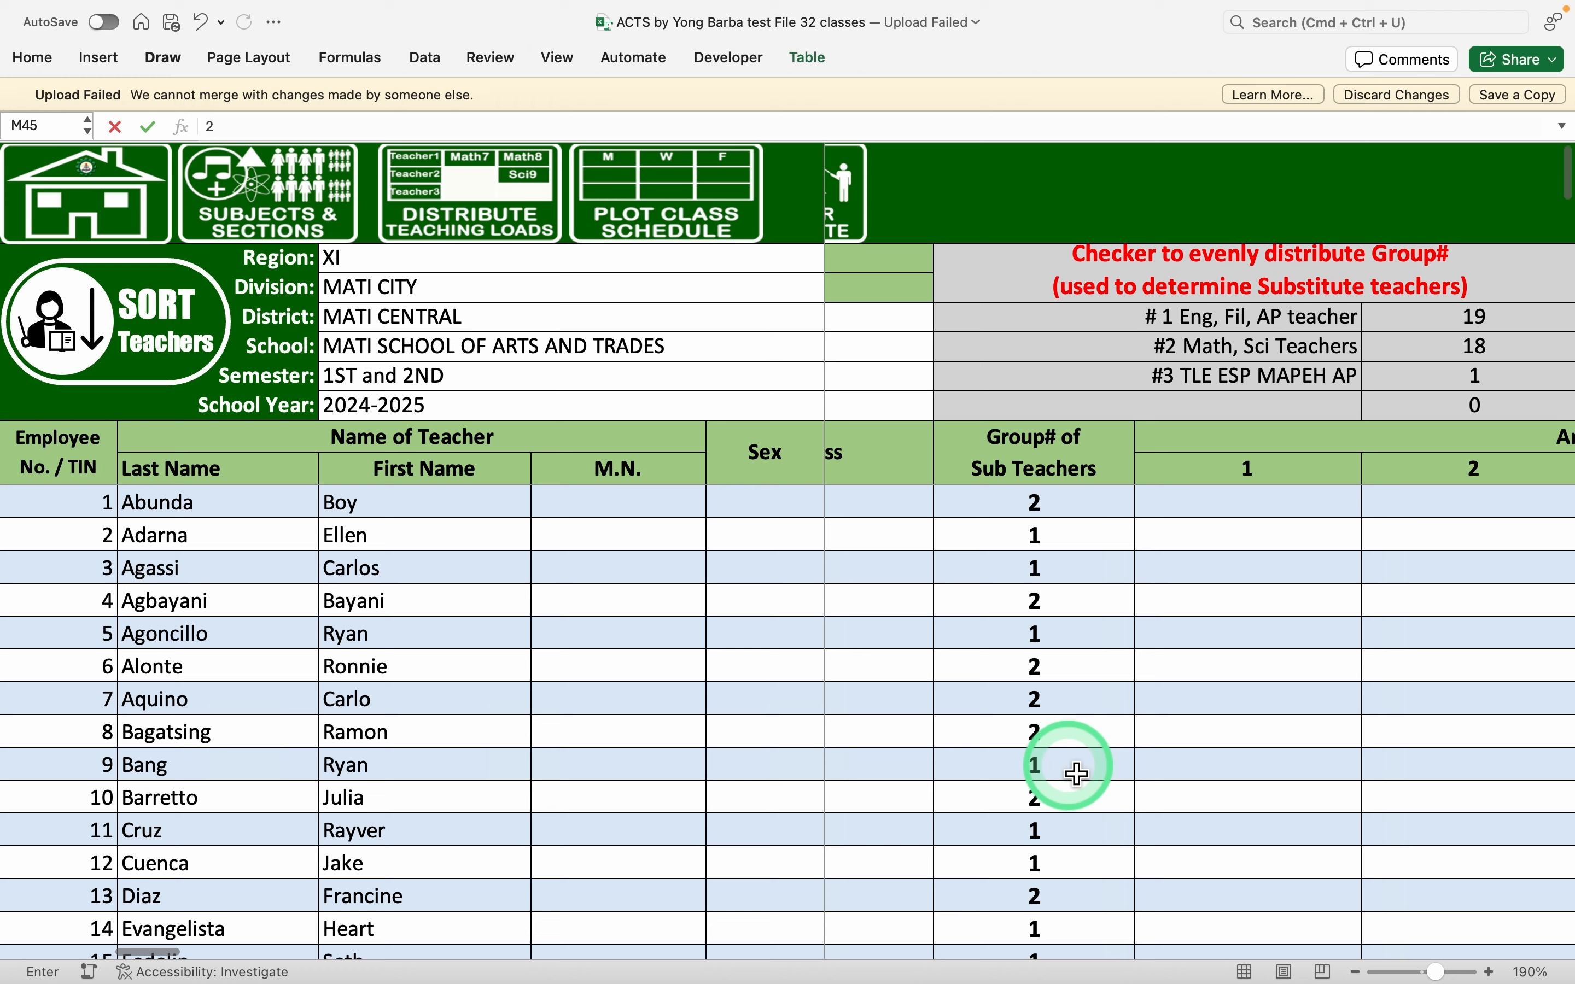
pyautogui.click(1152, 724)
pyautogui.scroll(-5, 1074, 690)
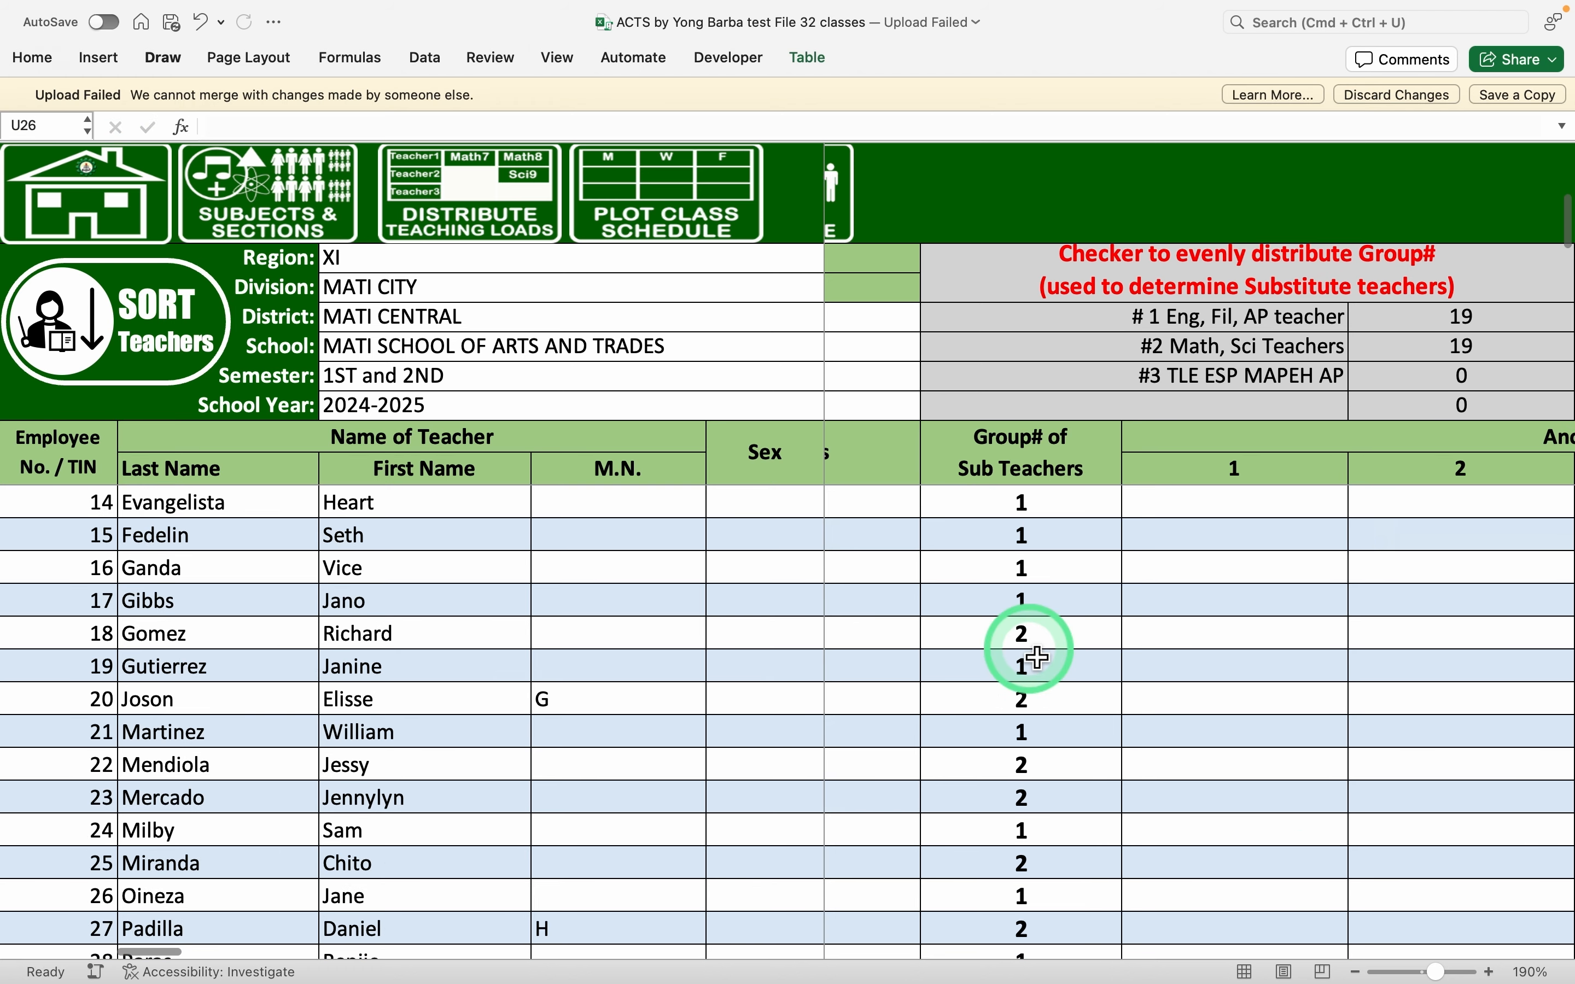
pyautogui.scroll(8, 1038, 657)
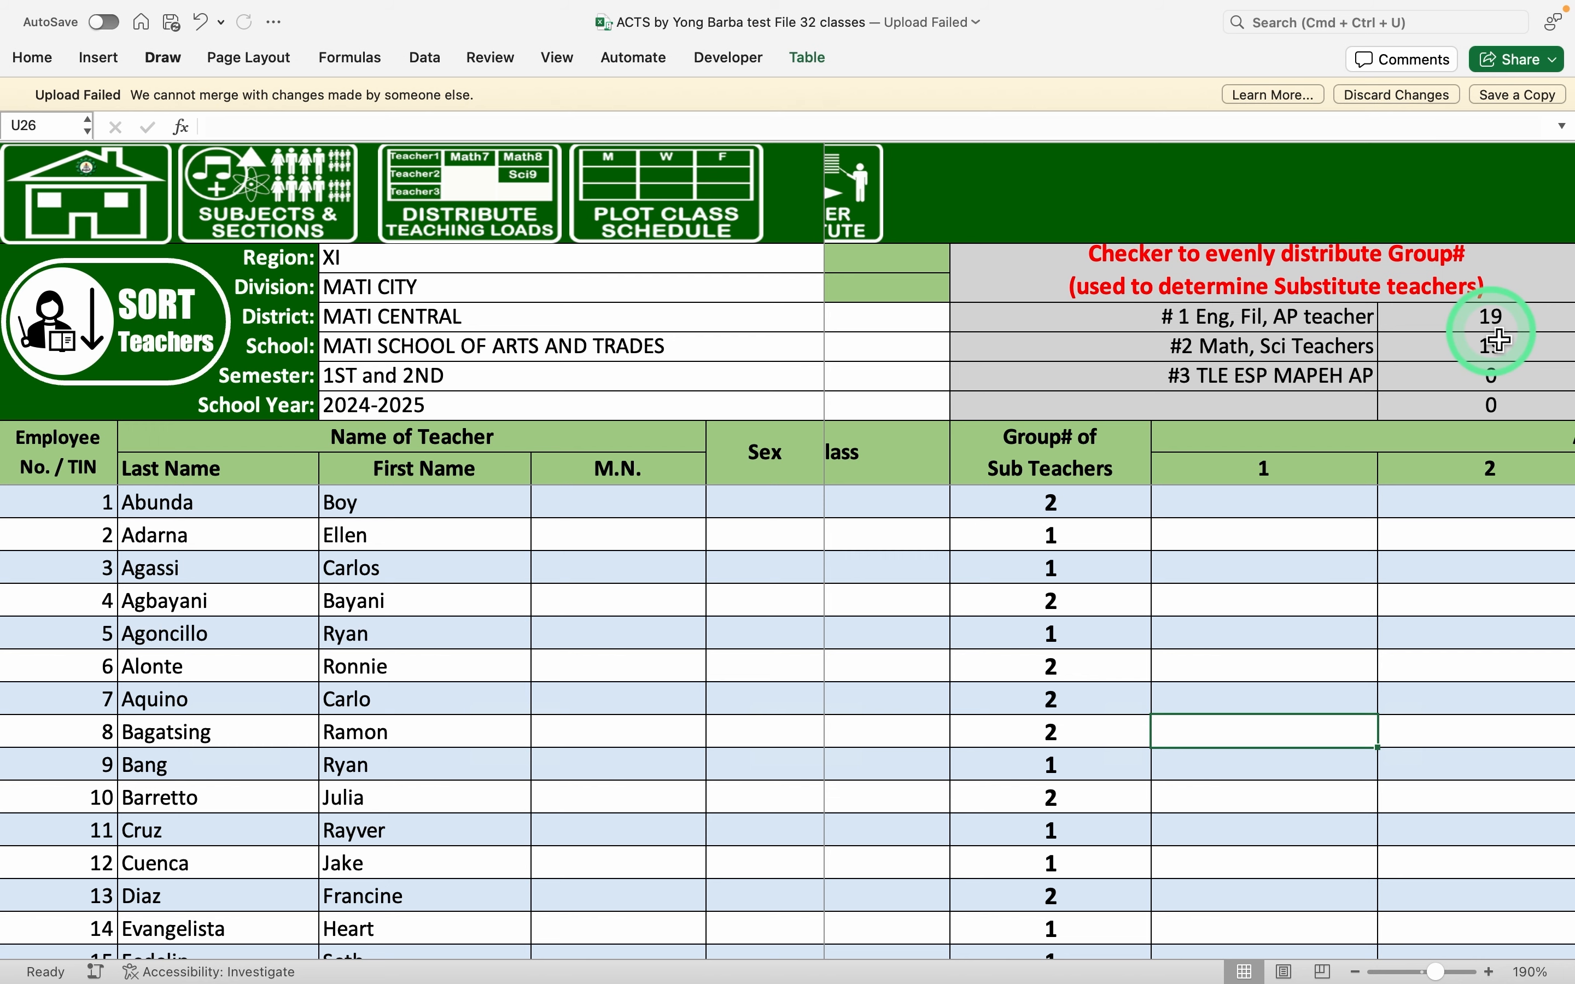
pyautogui.hscroll(1, 1499, 339)
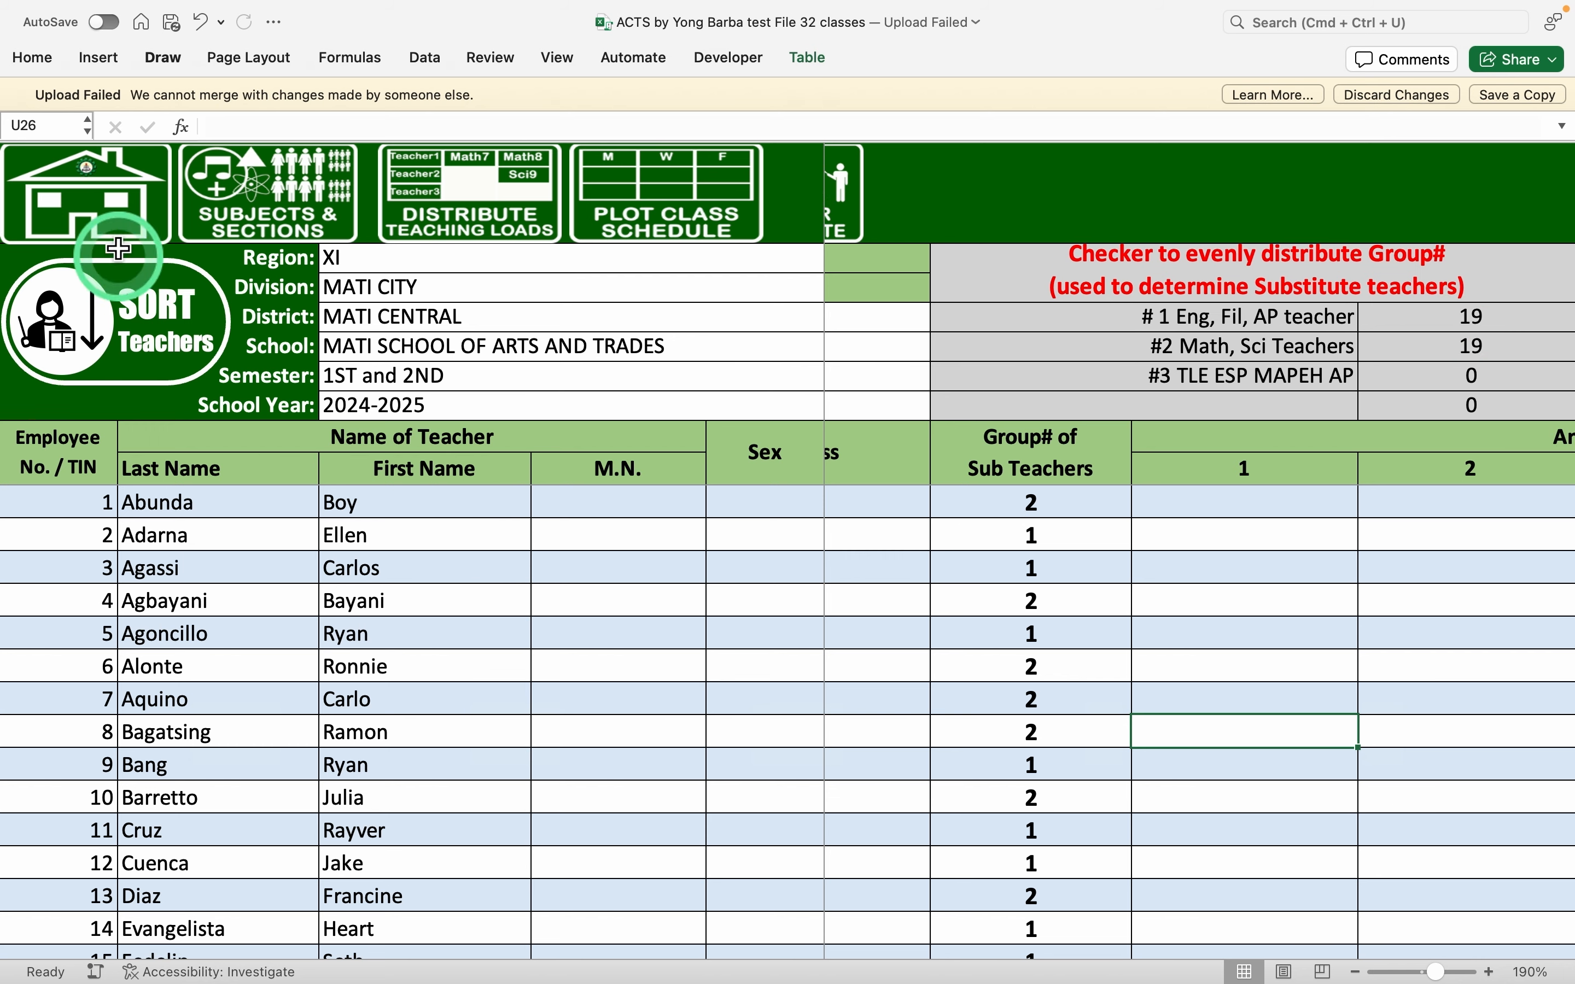
# Regenerate the substitutes from the home menu and review the displayed teacher's class substitution program through all periods
pyautogui.click(107, 234)
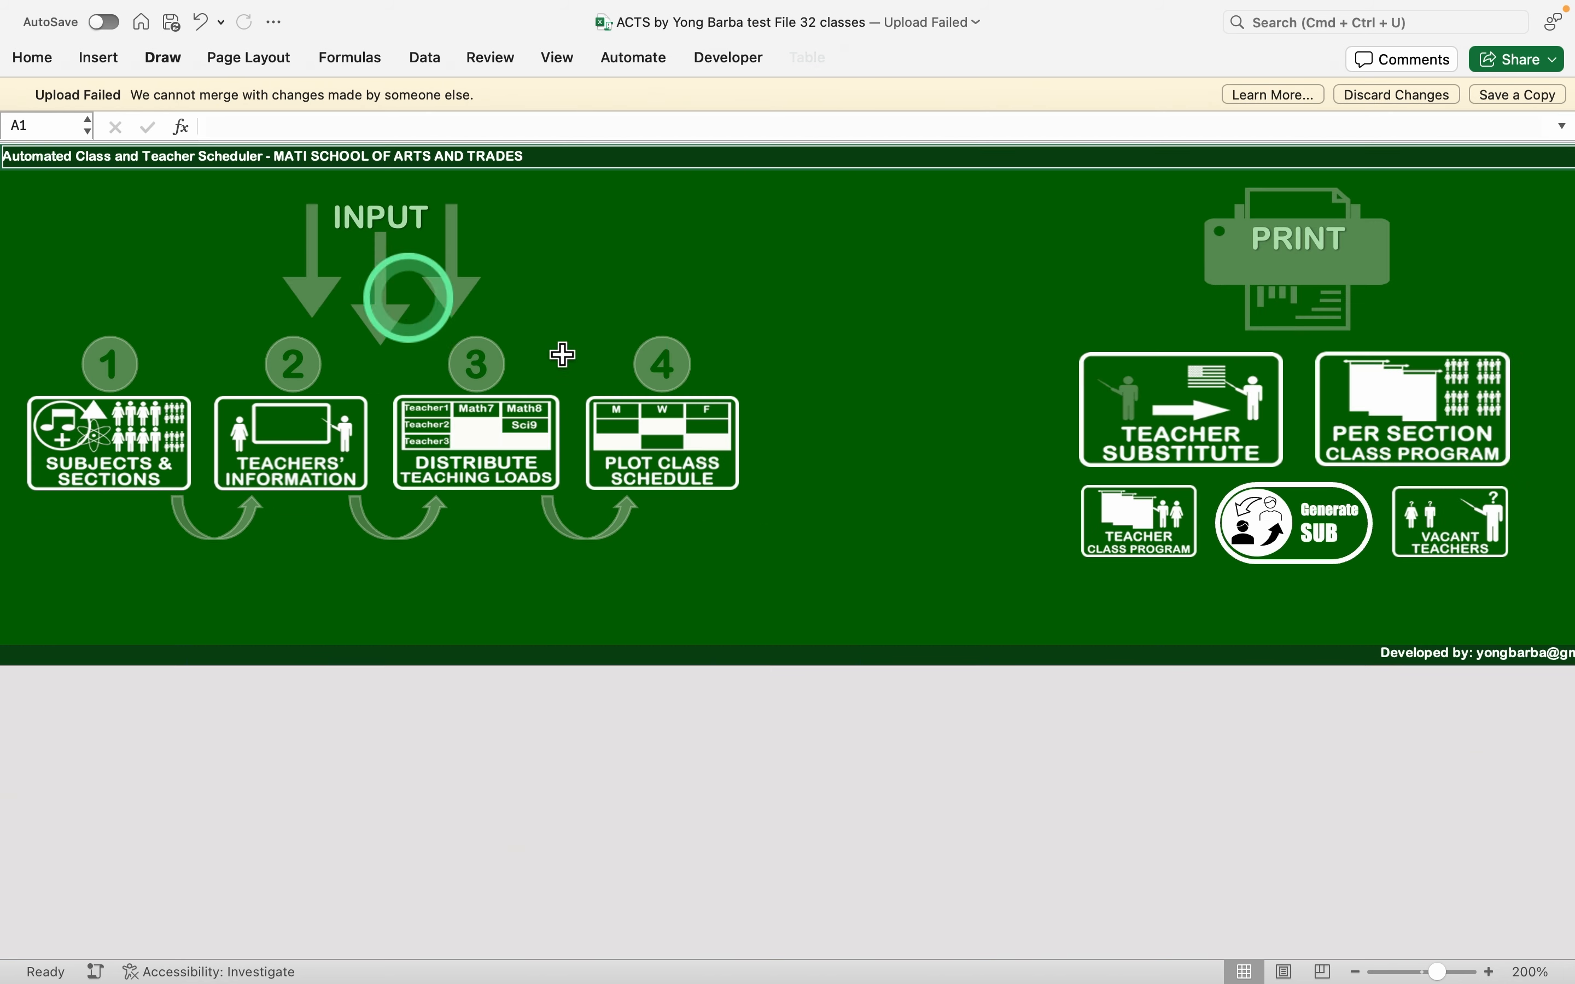
pyautogui.click(1313, 527)
pyautogui.scroll(-3, 907, 706)
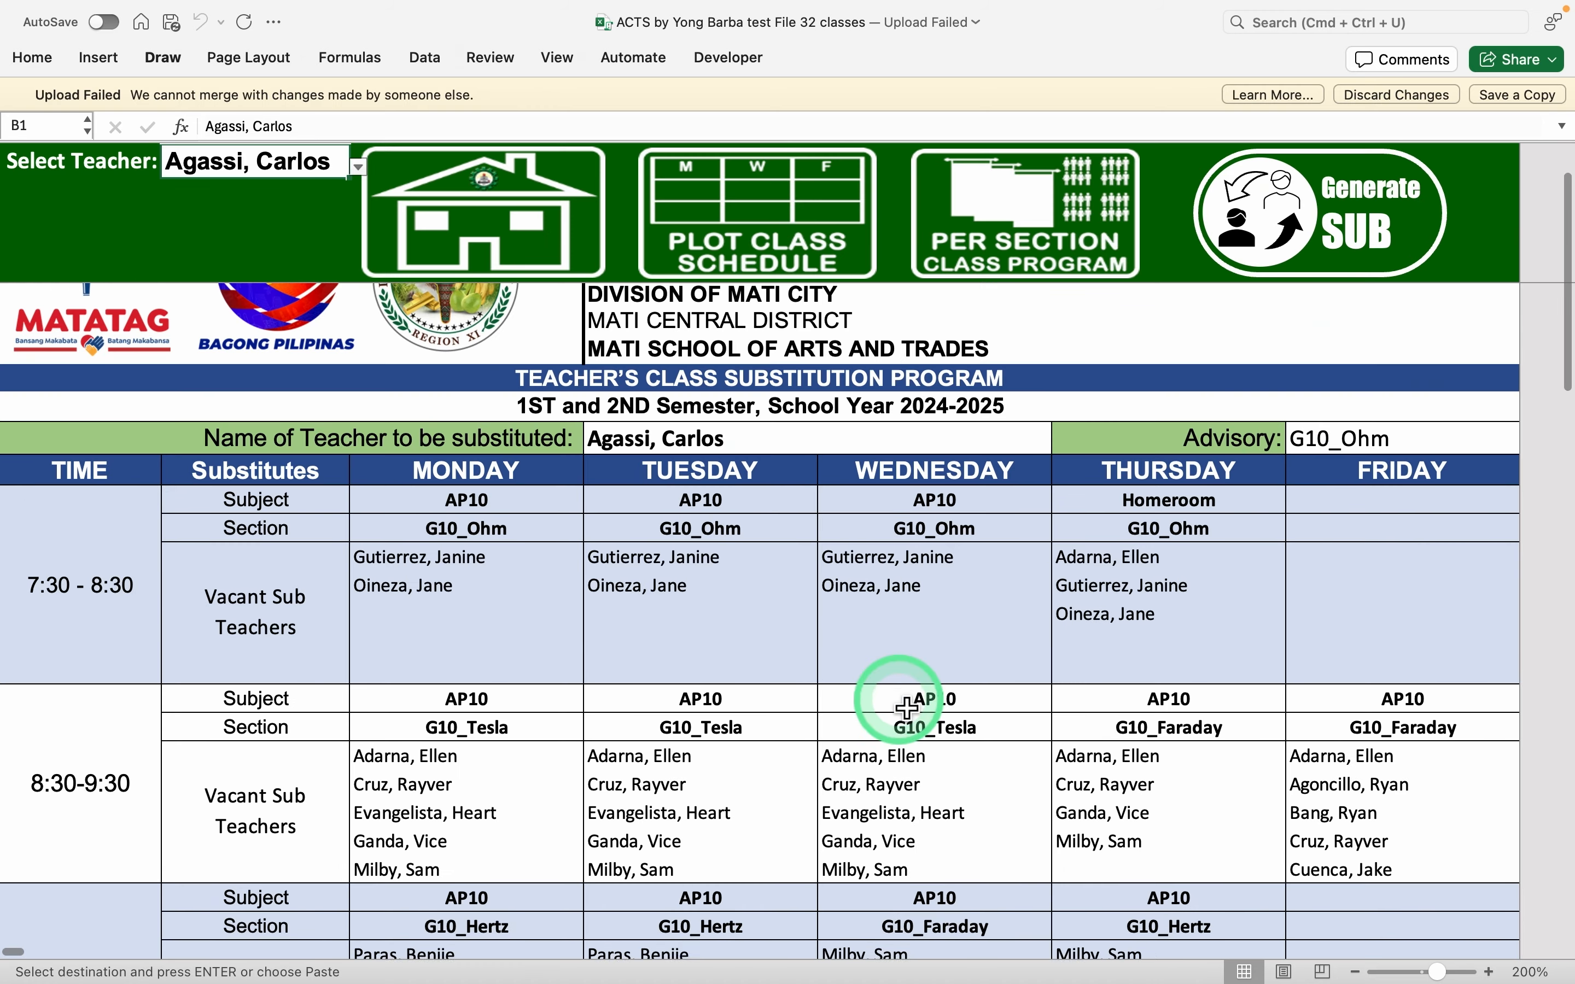
pyautogui.scroll(-1, 907, 707)
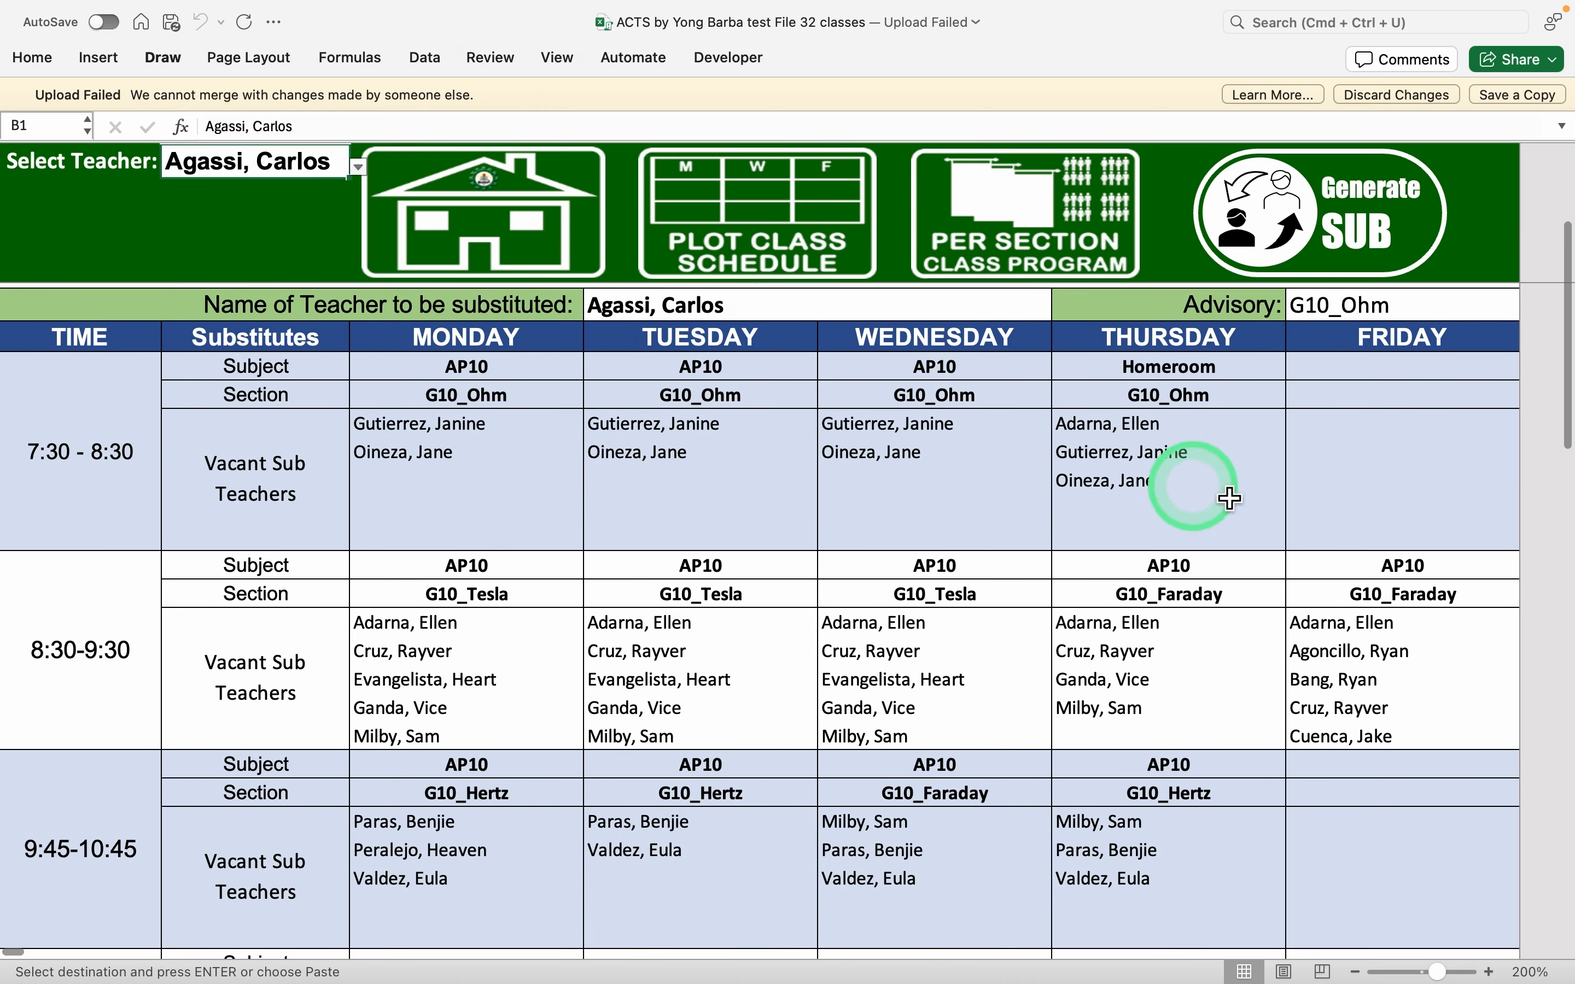
pyautogui.scroll(-15, 1071, 636)
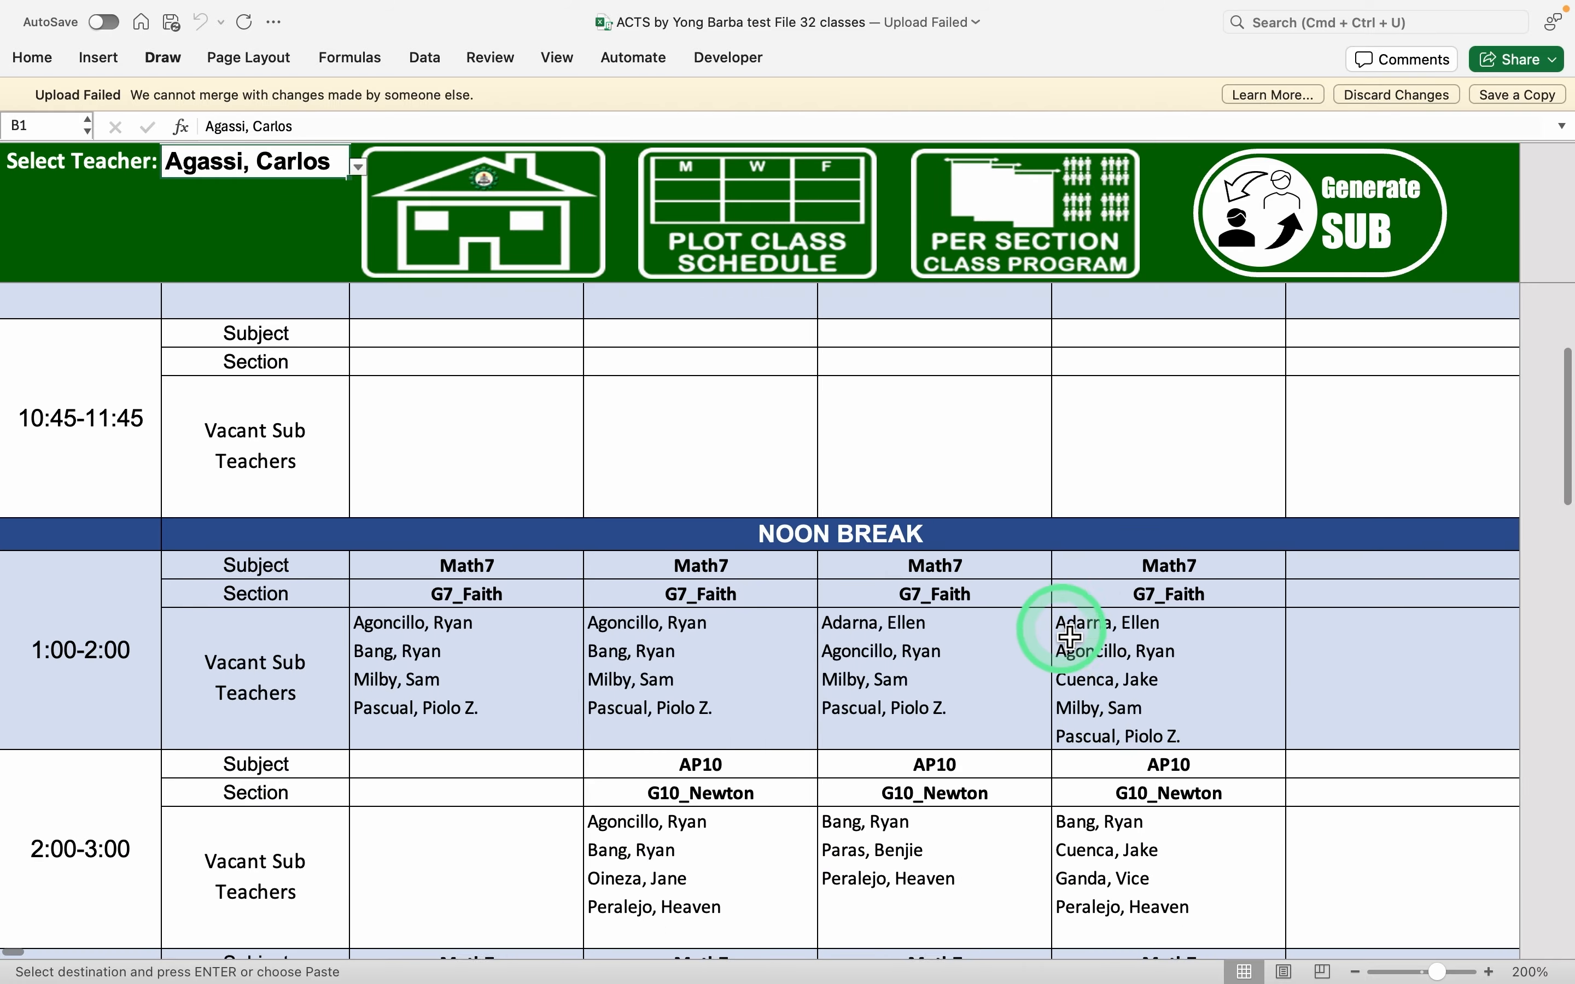
pyautogui.scroll(-2, 1071, 636)
pyautogui.scroll(-5, 728, 741)
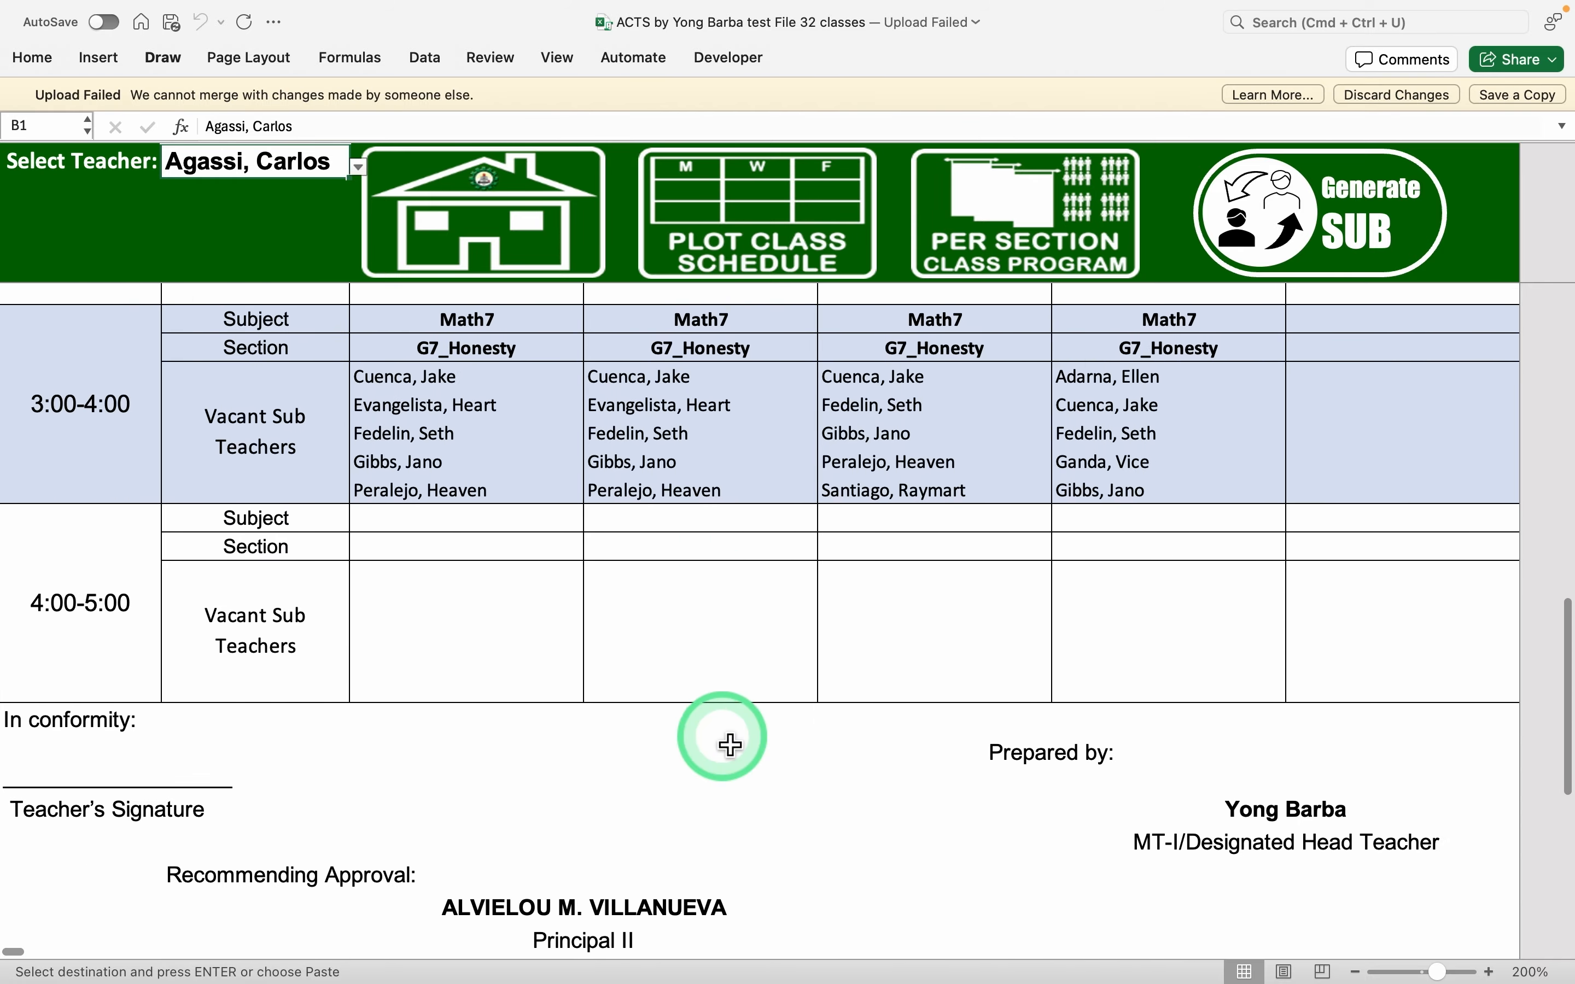
pyautogui.scroll(4, 728, 742)
pyautogui.scroll(18, 730, 744)
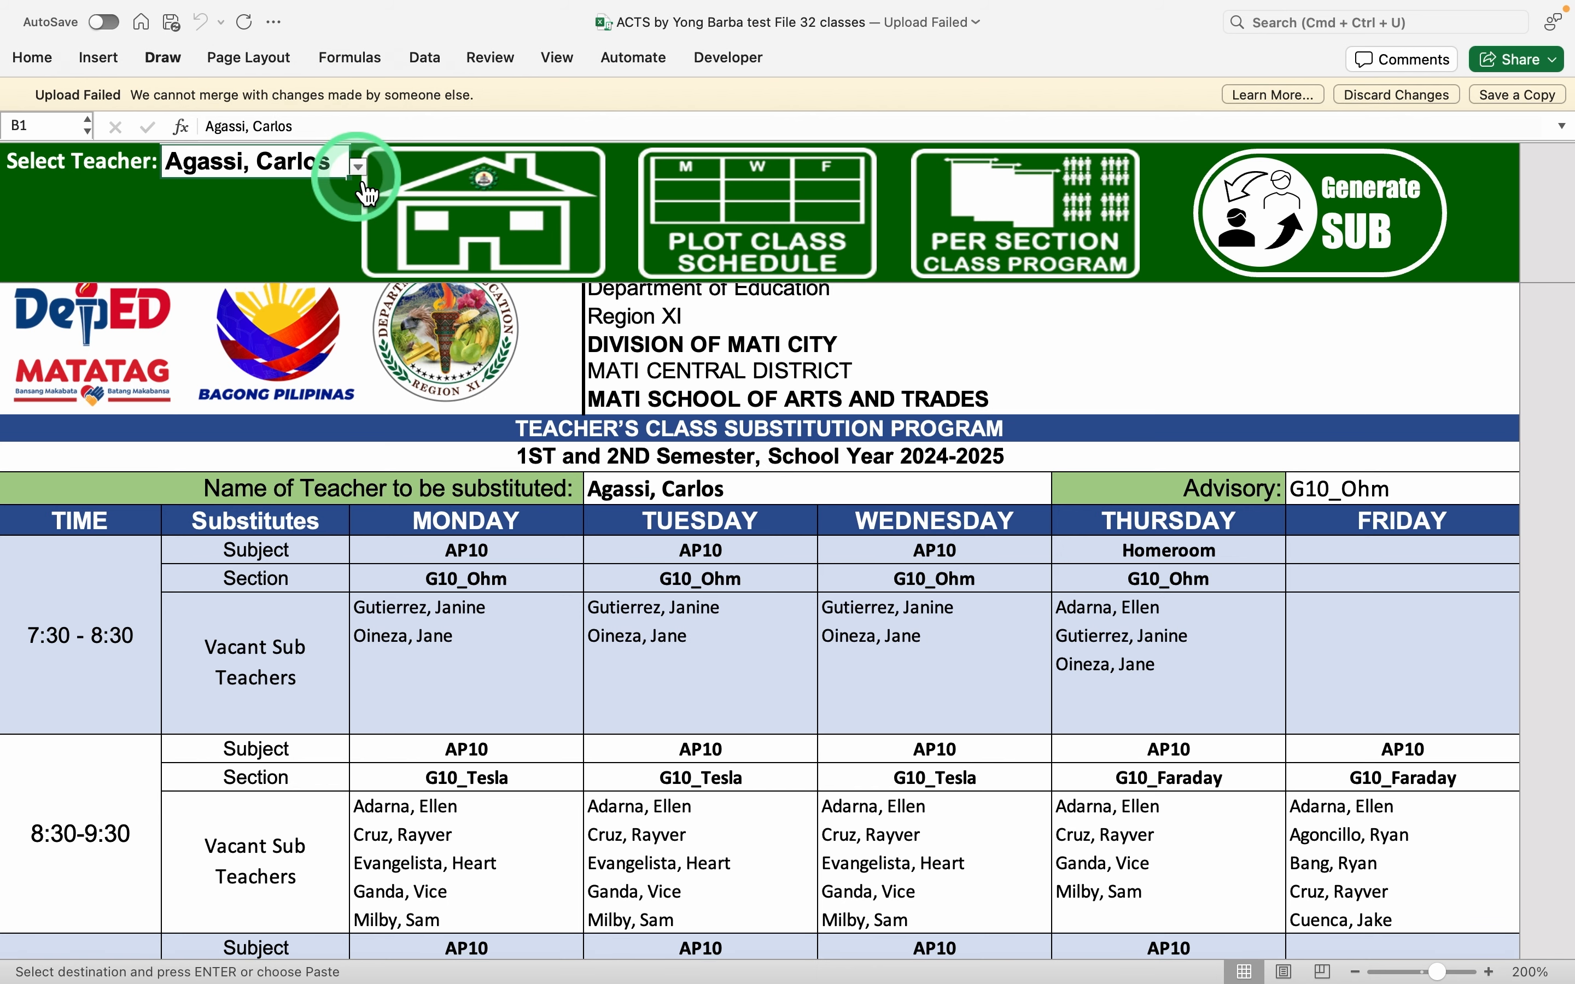
# Display the substitution program of the first teacher in the list and review the vacant substitutes for each period
pyautogui.click(358, 168)
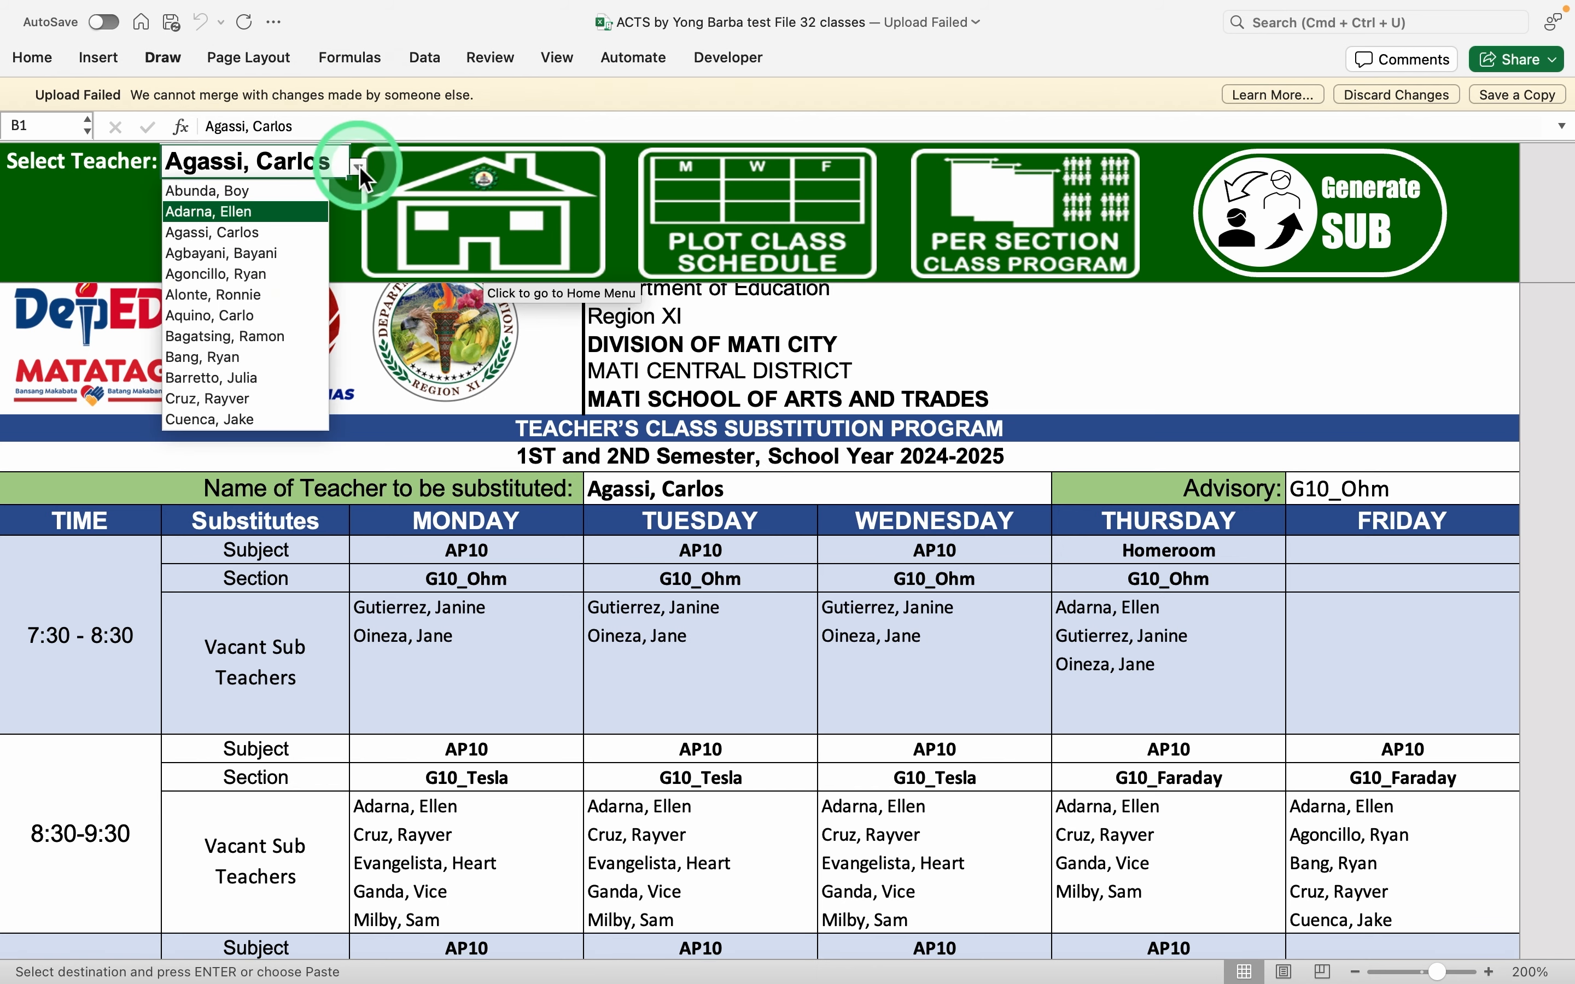
pyautogui.press('Up')
pyautogui.press('Up')
pyautogui.press('Return')
pyautogui.scroll(-3, 816, 714)
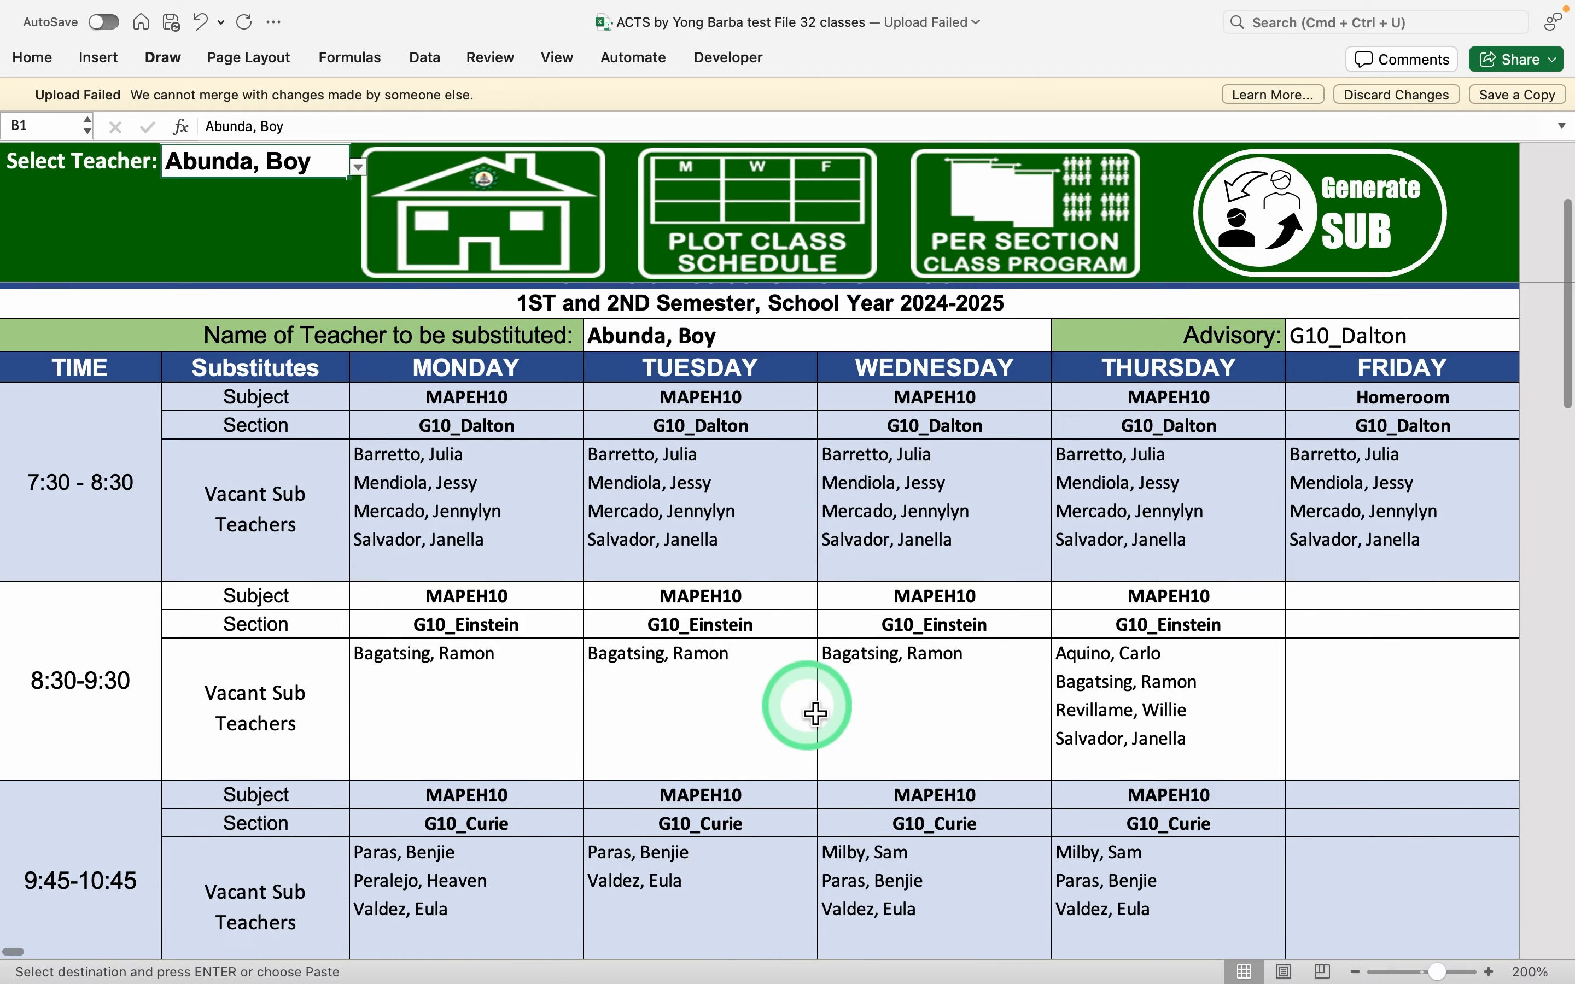
pyautogui.scroll(-7, 1070, 677)
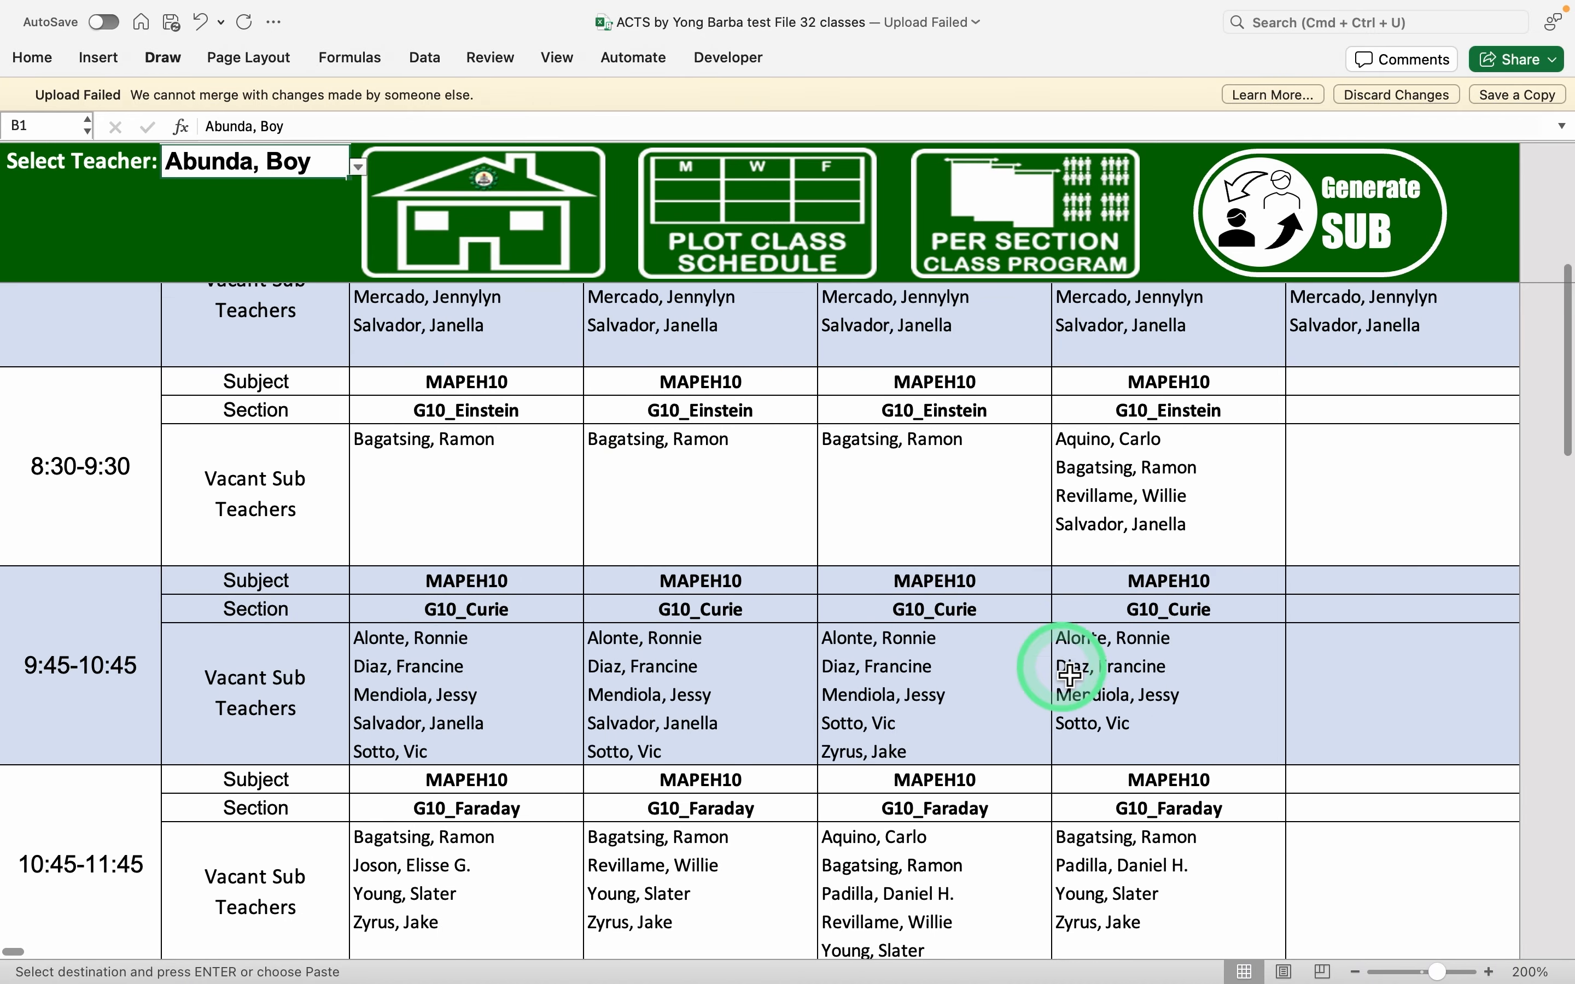
pyautogui.scroll(-13, 1070, 677)
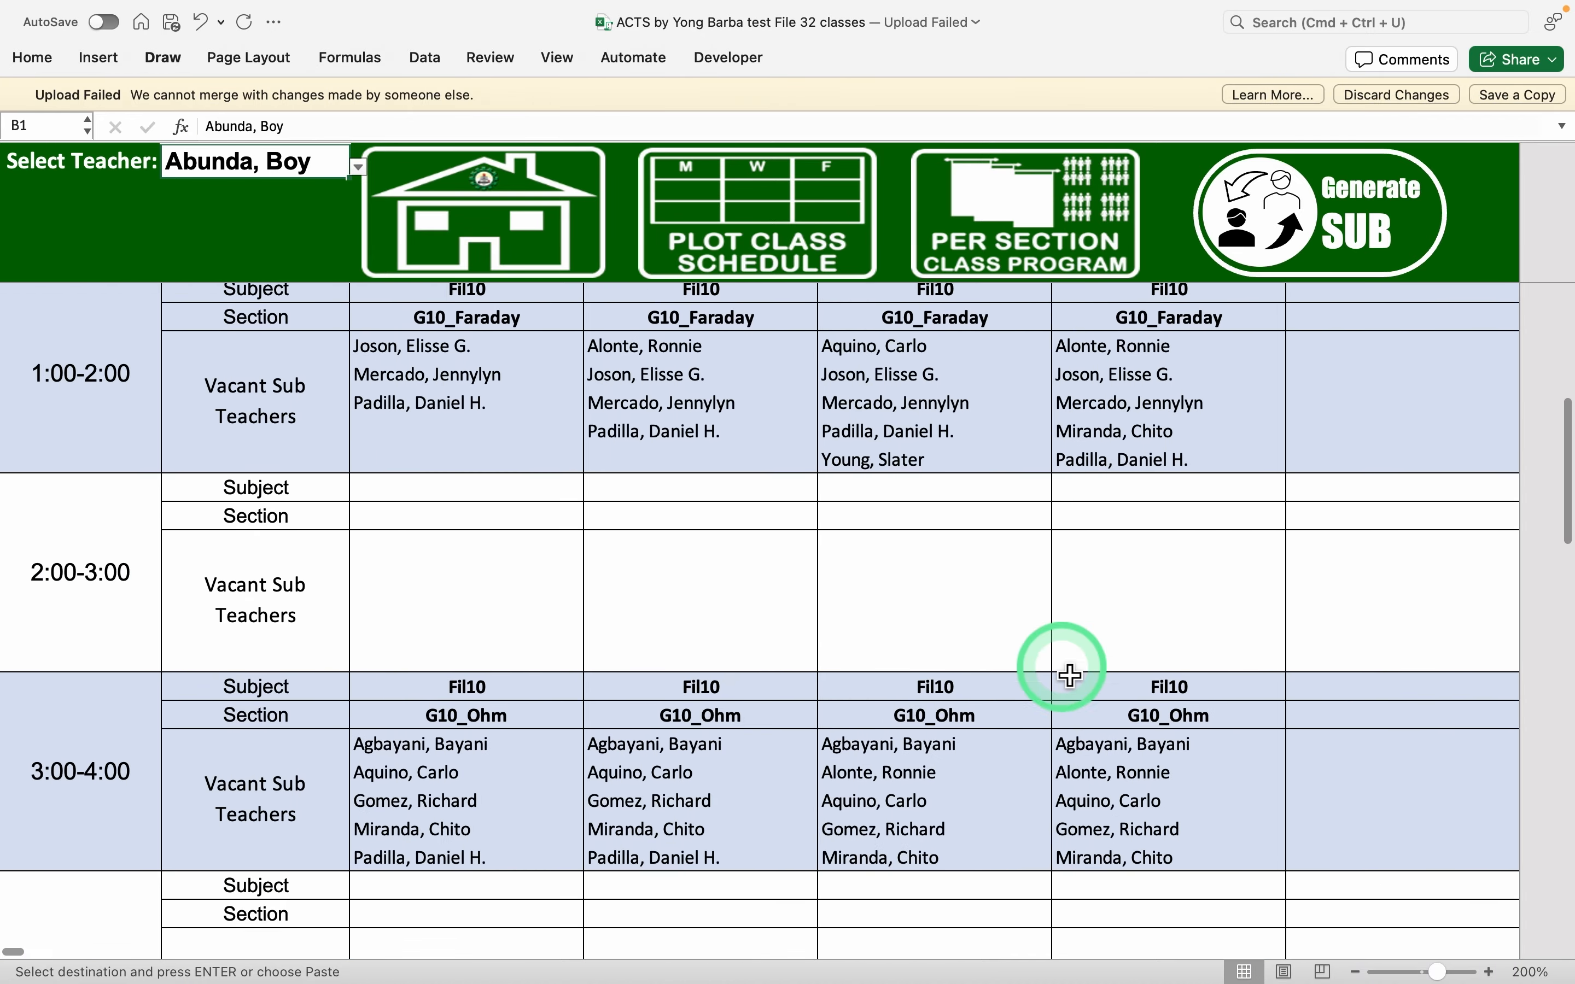
pyautogui.scroll(13, 1070, 677)
pyautogui.scroll(10, 1071, 677)
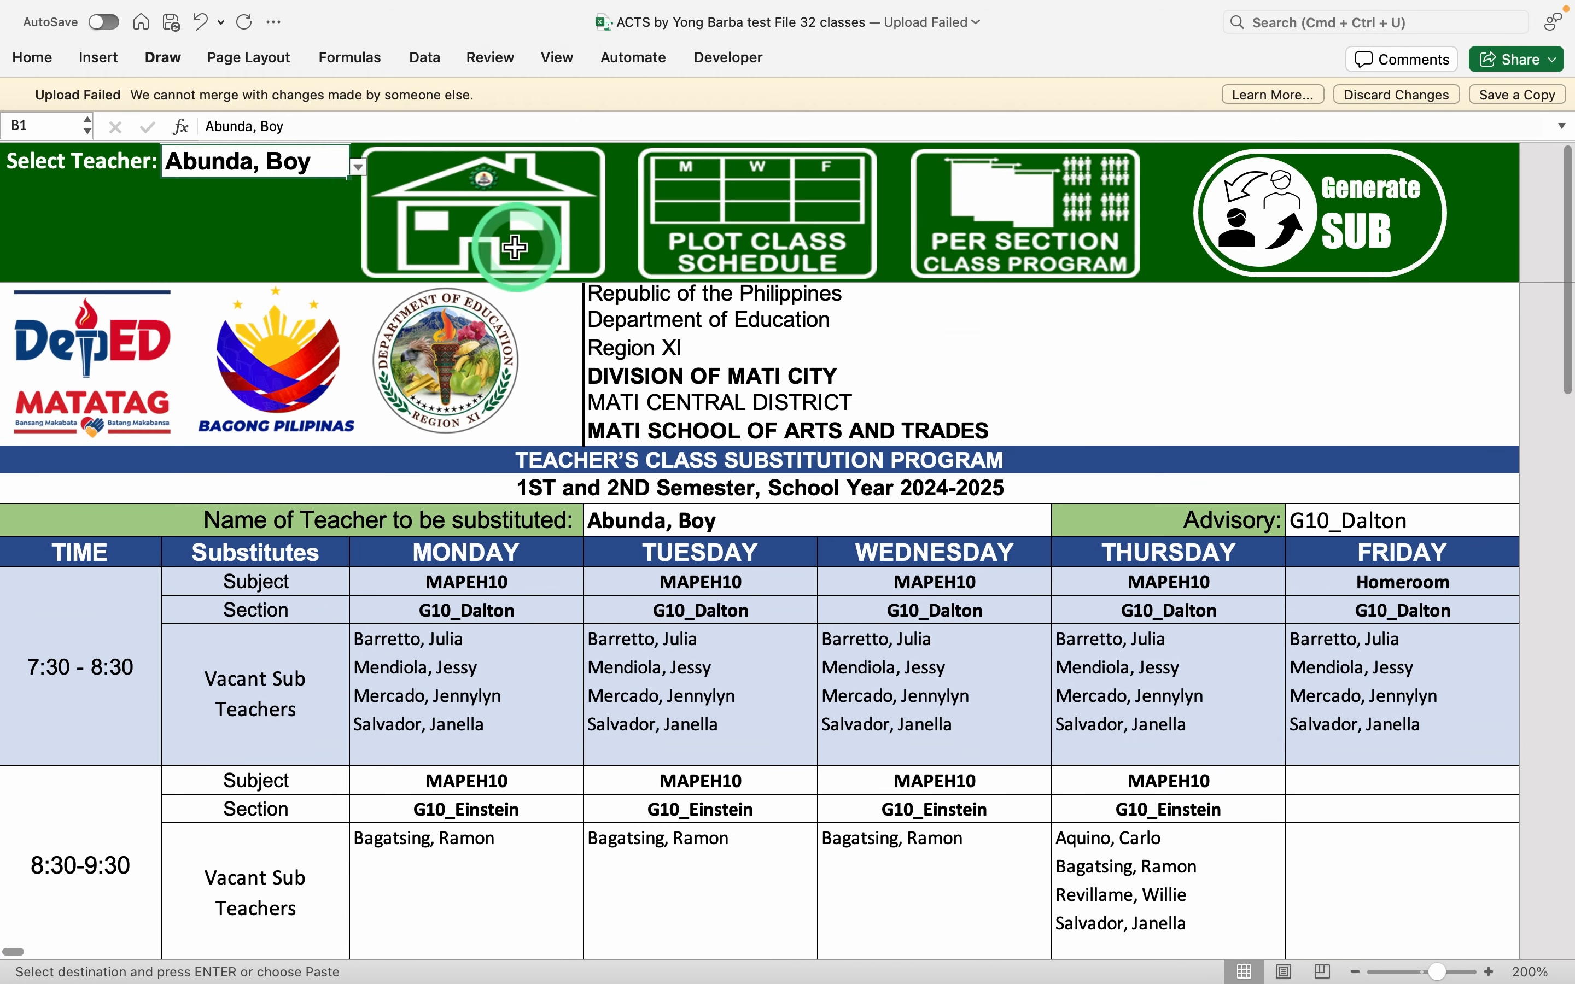
# Display the substitution program of the second teacher in the list and review the vacant substitutes
pyautogui.click(363, 173)
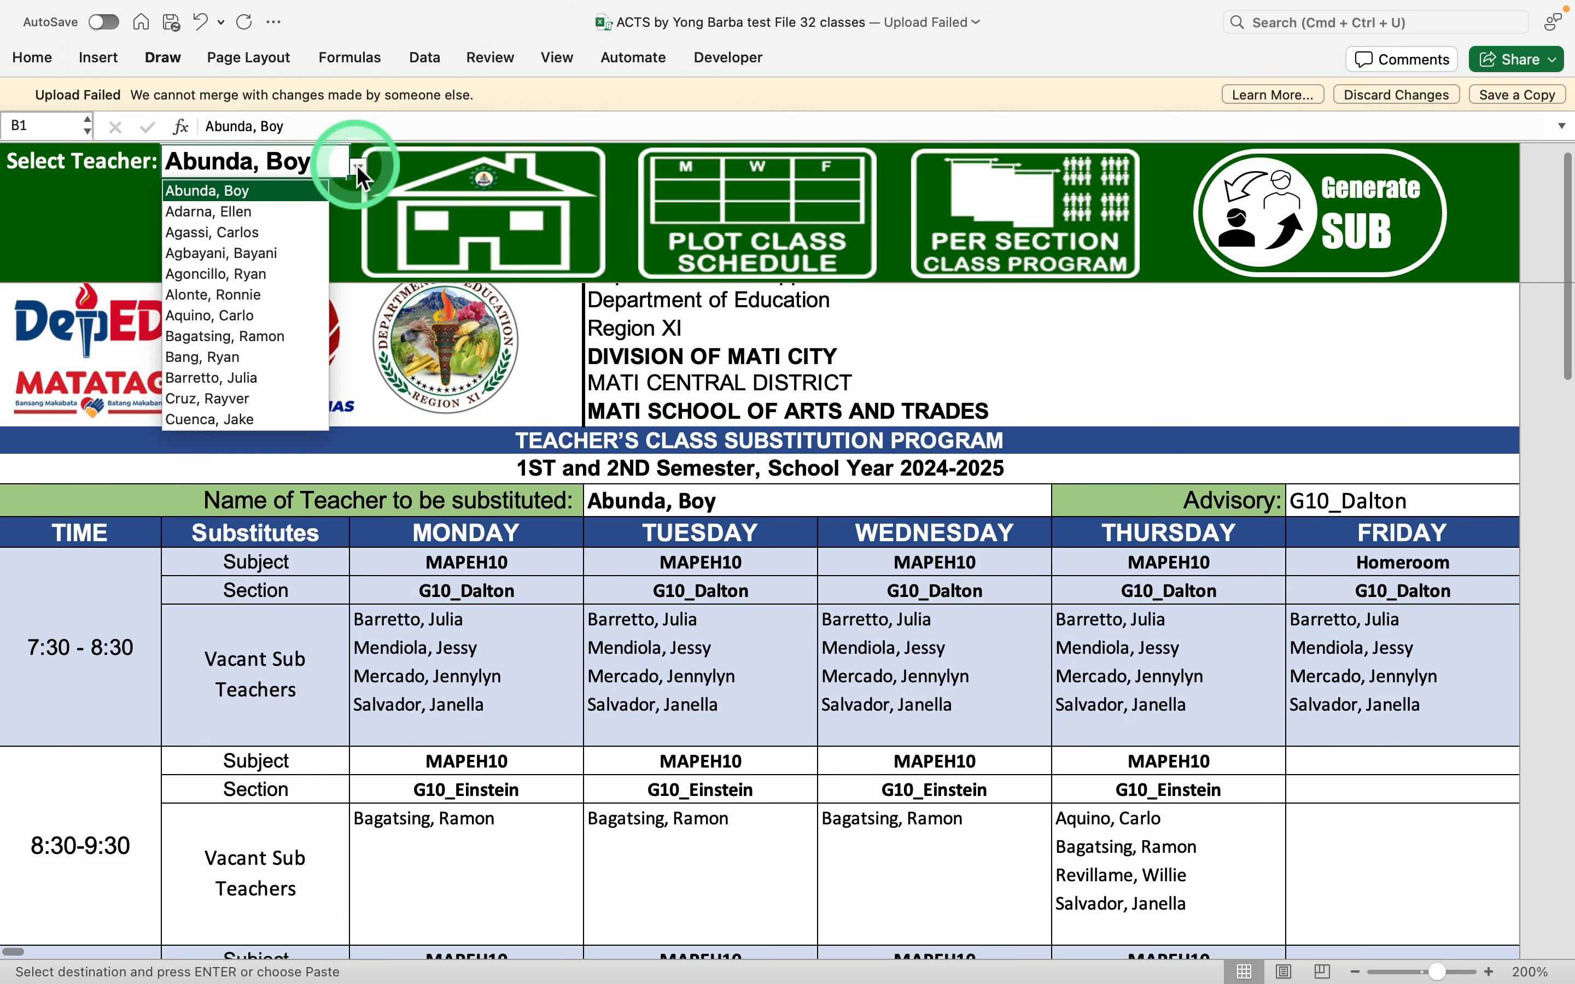
pyautogui.click(276, 209)
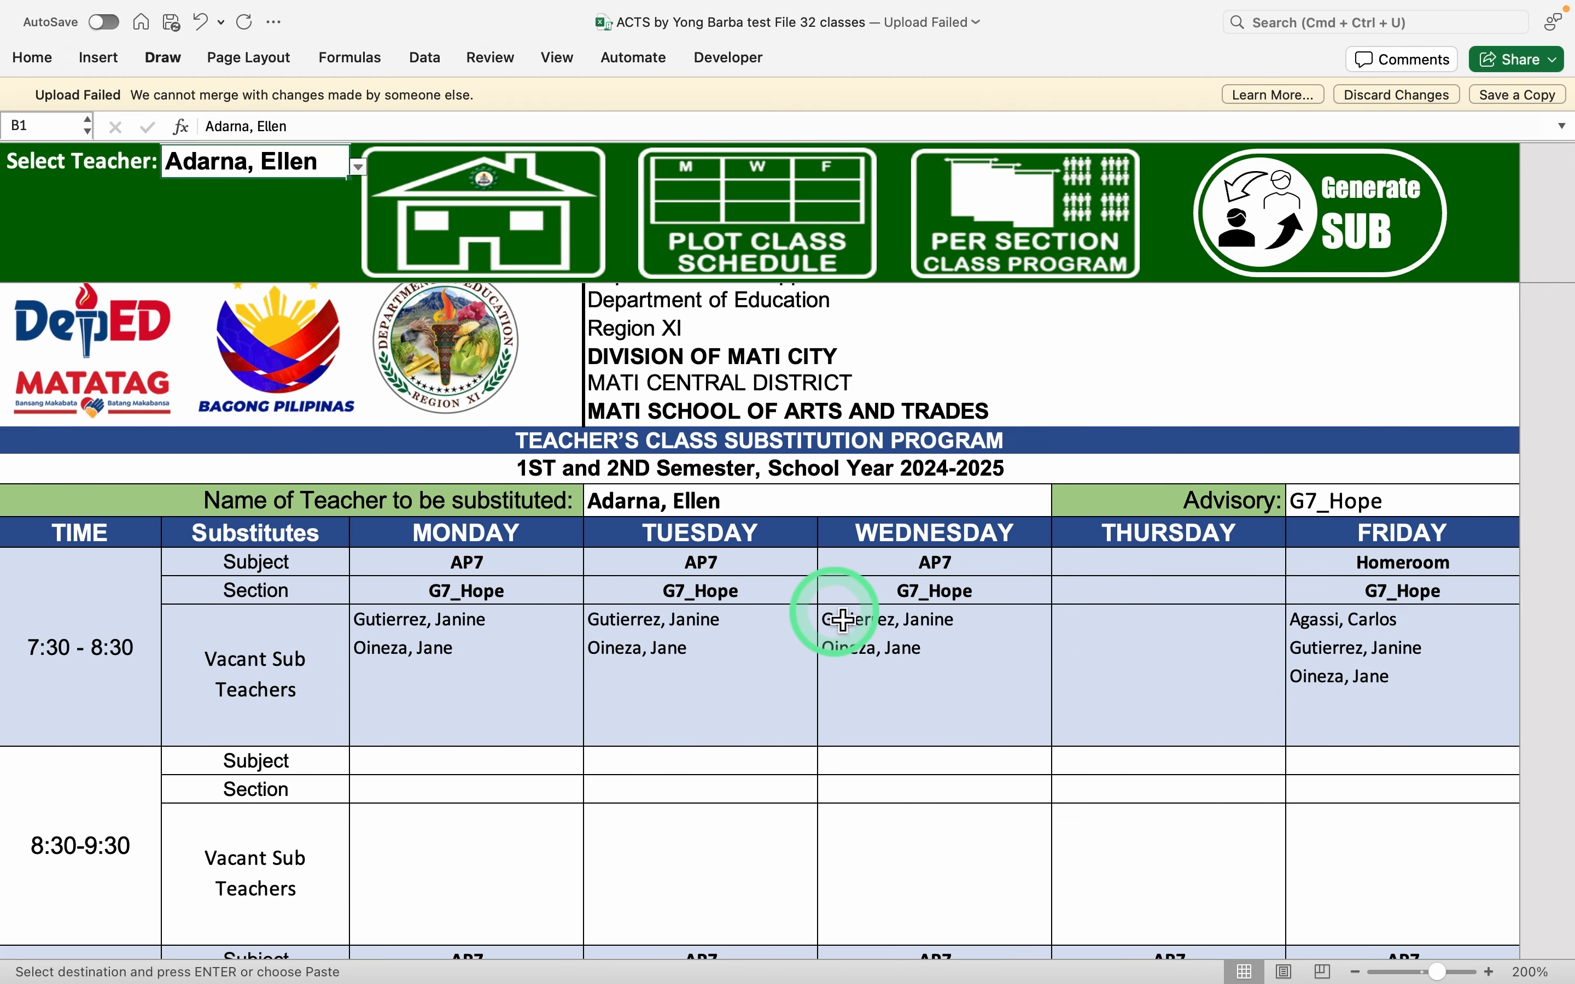
pyautogui.scroll(-10, 839, 615)
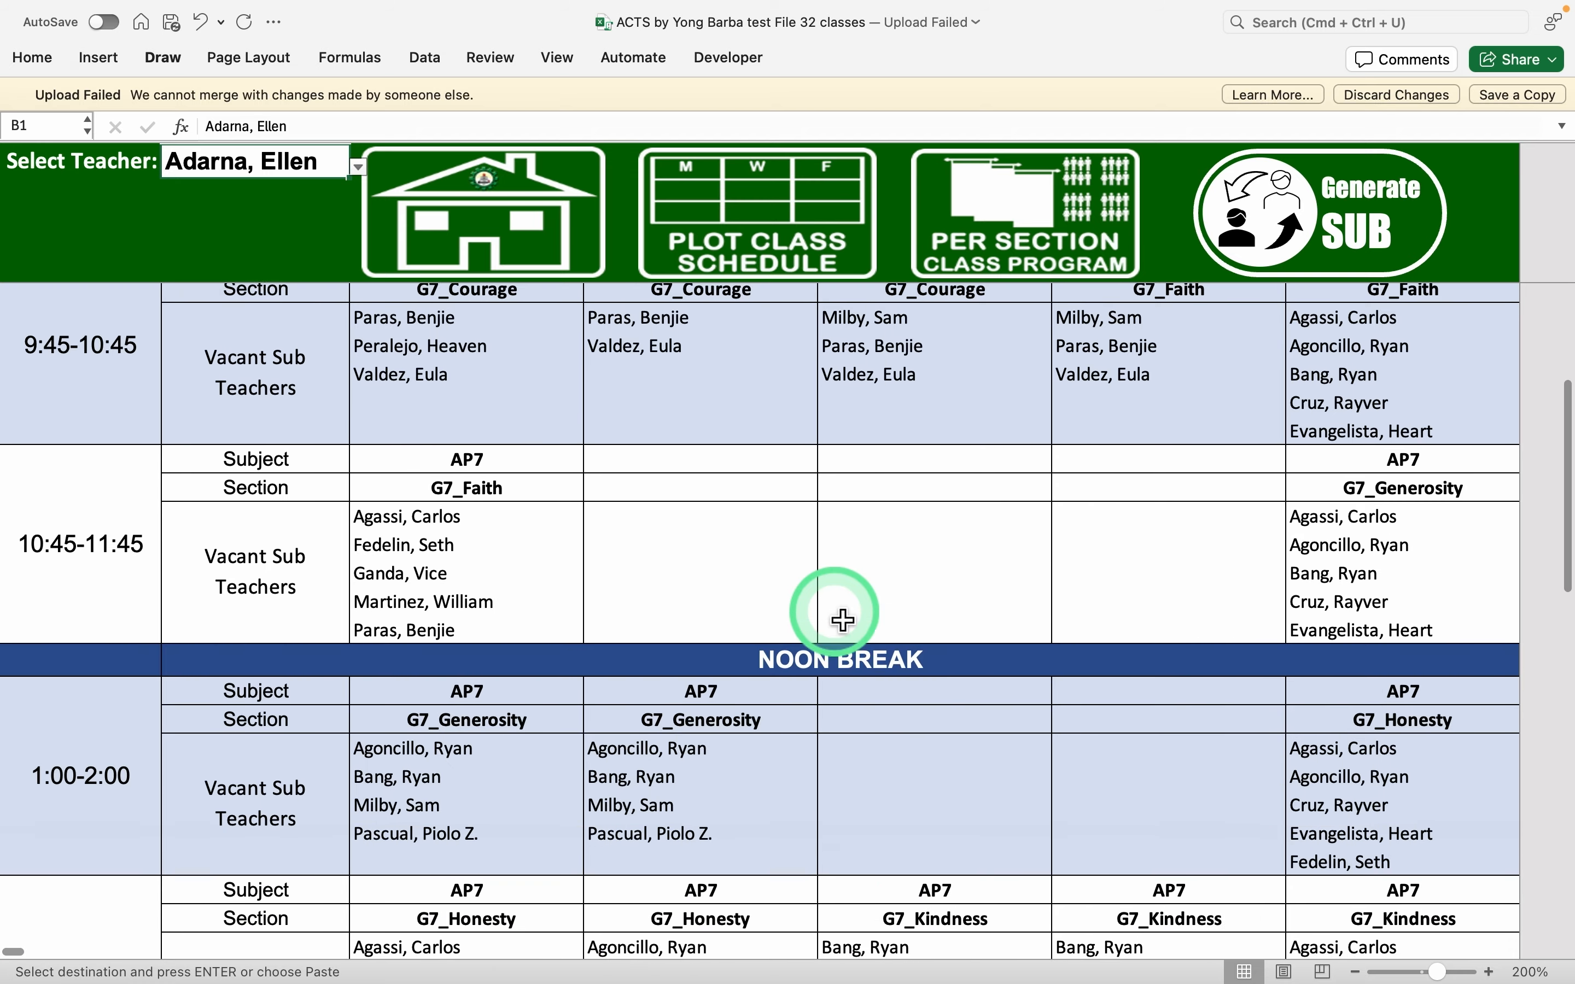
pyautogui.scroll(10, 844, 620)
# Return to the home menu, open the per section class program and display section G10_Curie
pyautogui.click(542, 222)
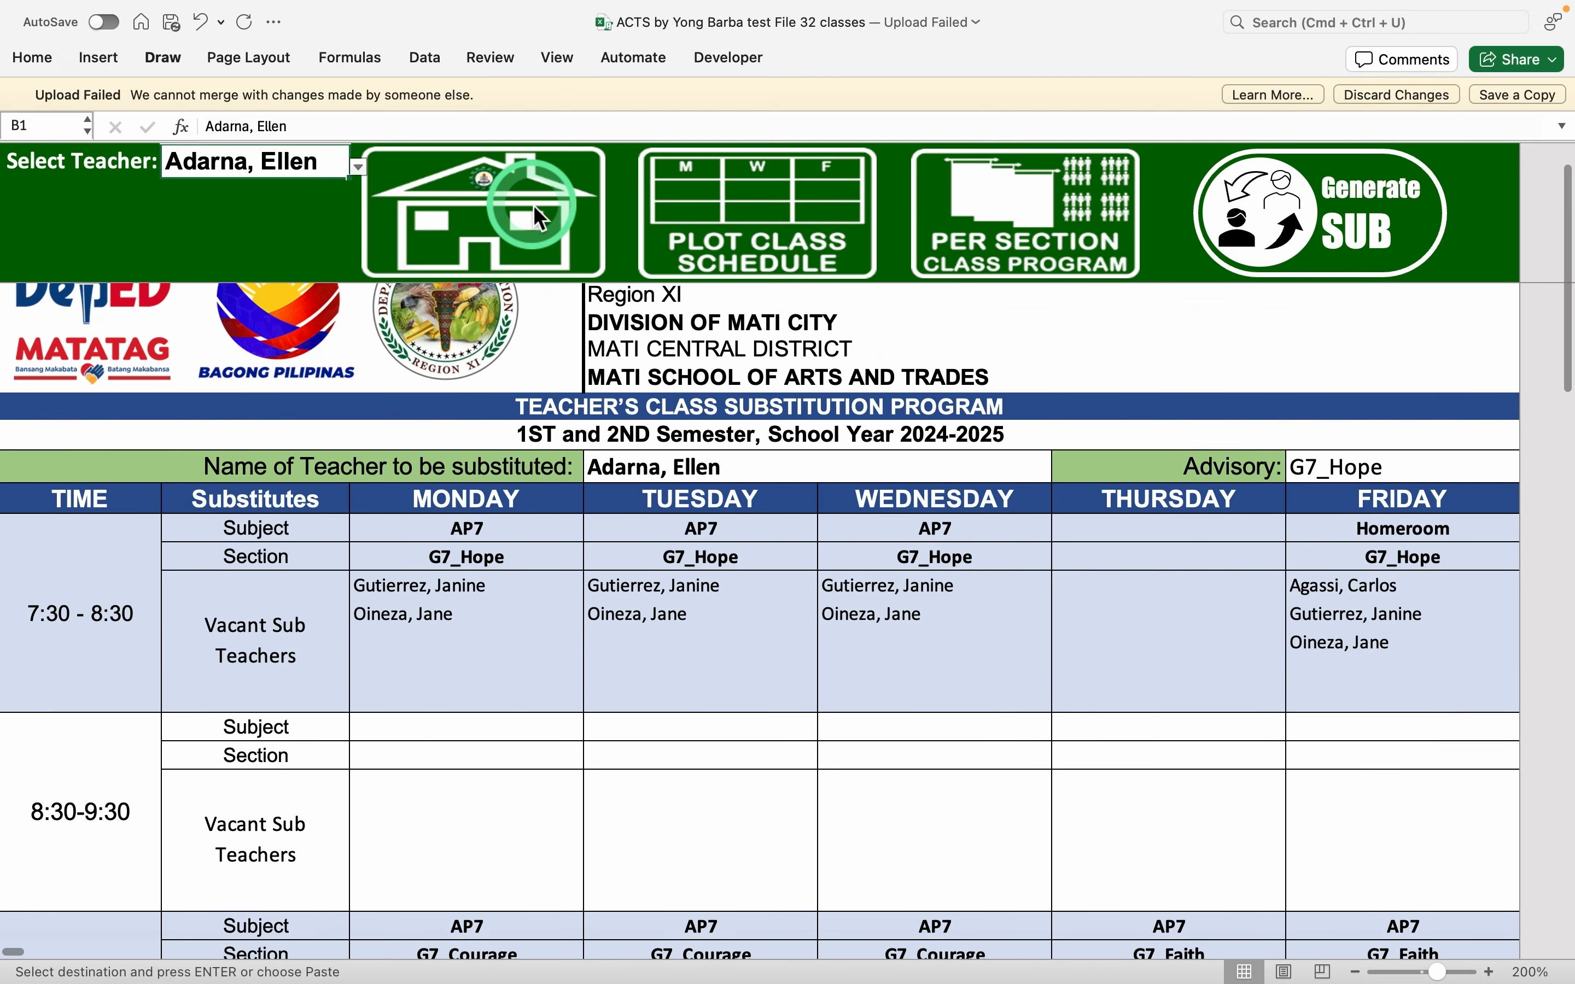
pyautogui.click(499, 472)
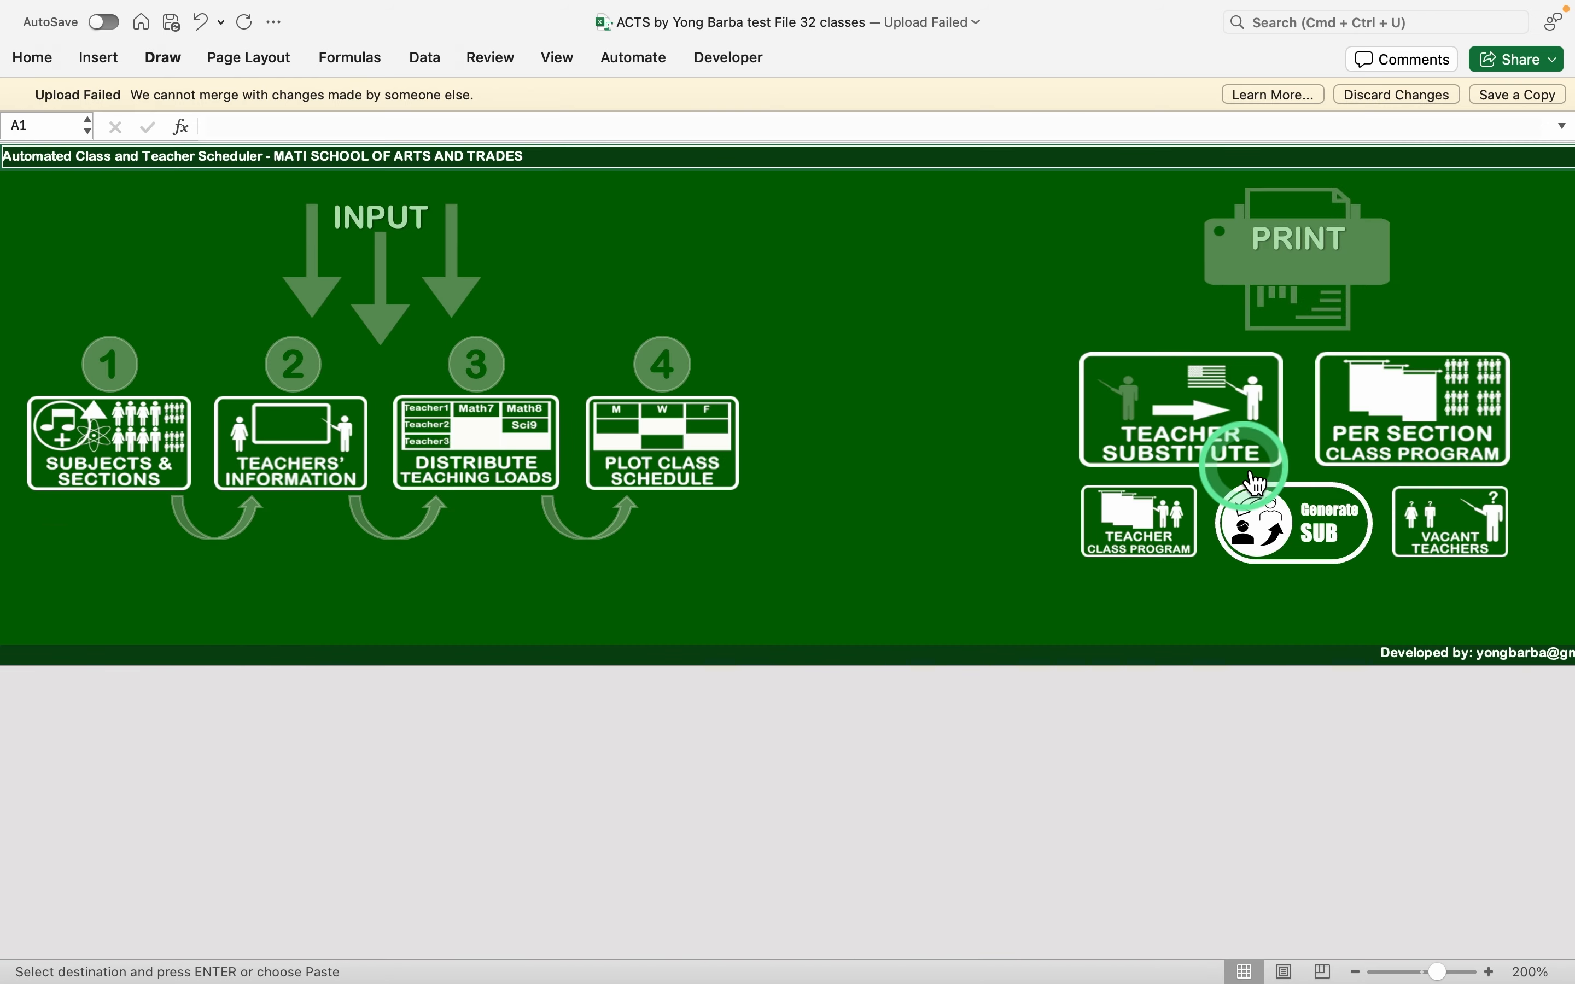
pyautogui.click(1365, 414)
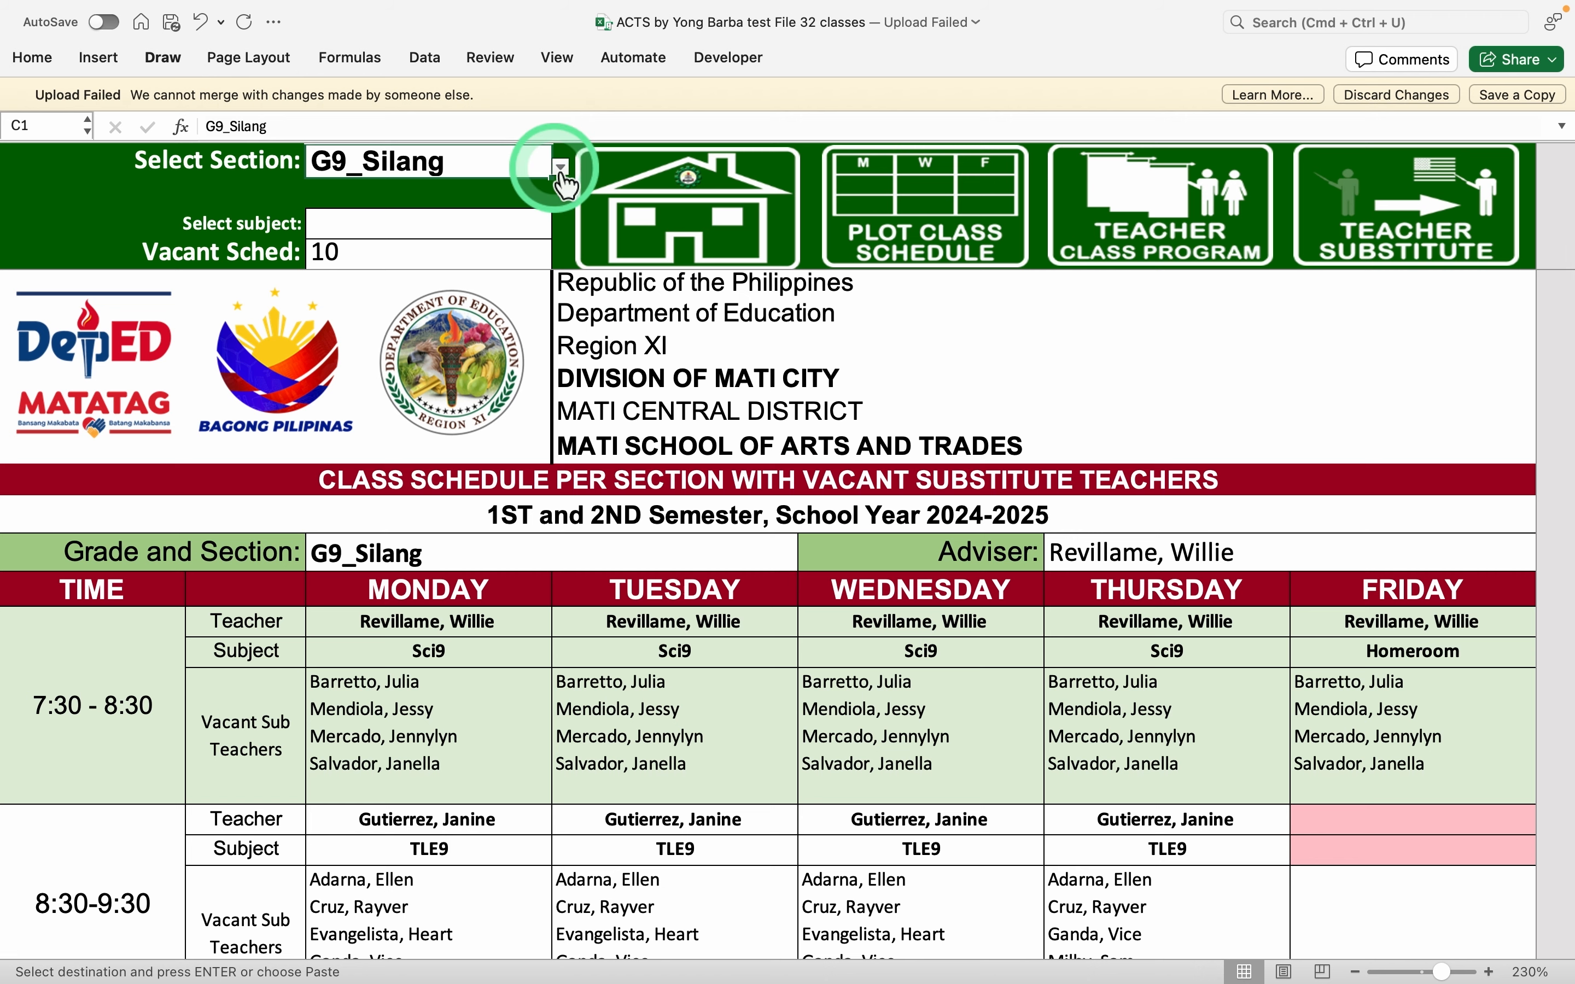
pyautogui.click(561, 168)
pyautogui.click(342, 187)
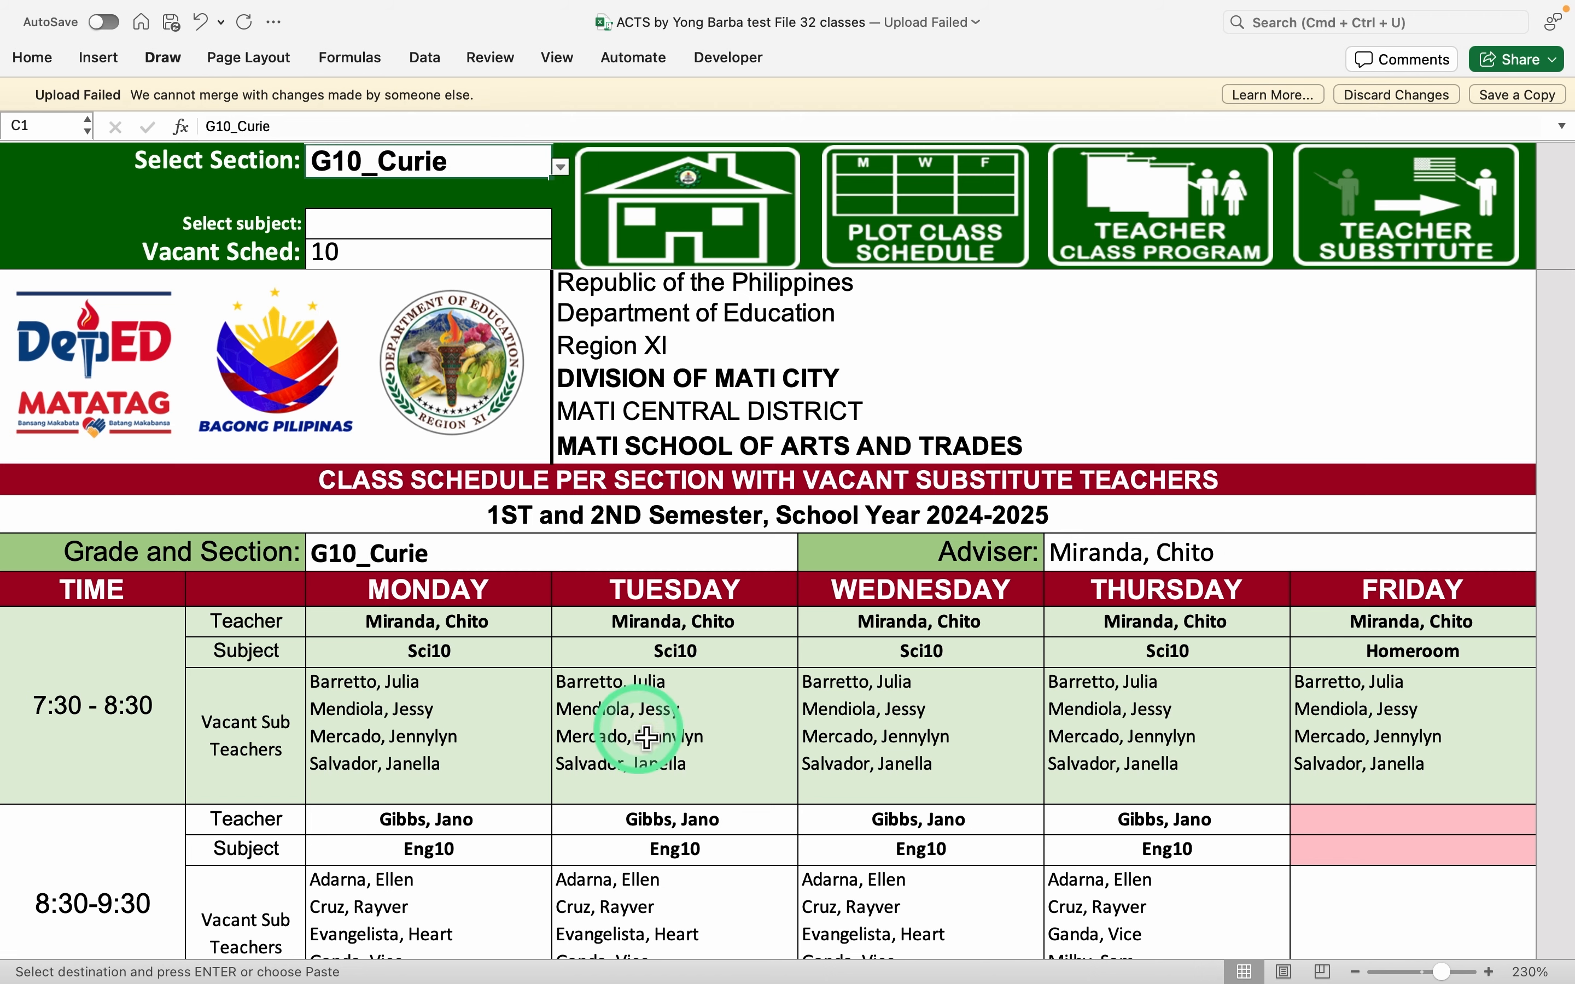
# Examine the vacant substitute teachers listed for each period and day in the G10_Curie class schedule
pyautogui.scroll(-5, 646, 738)
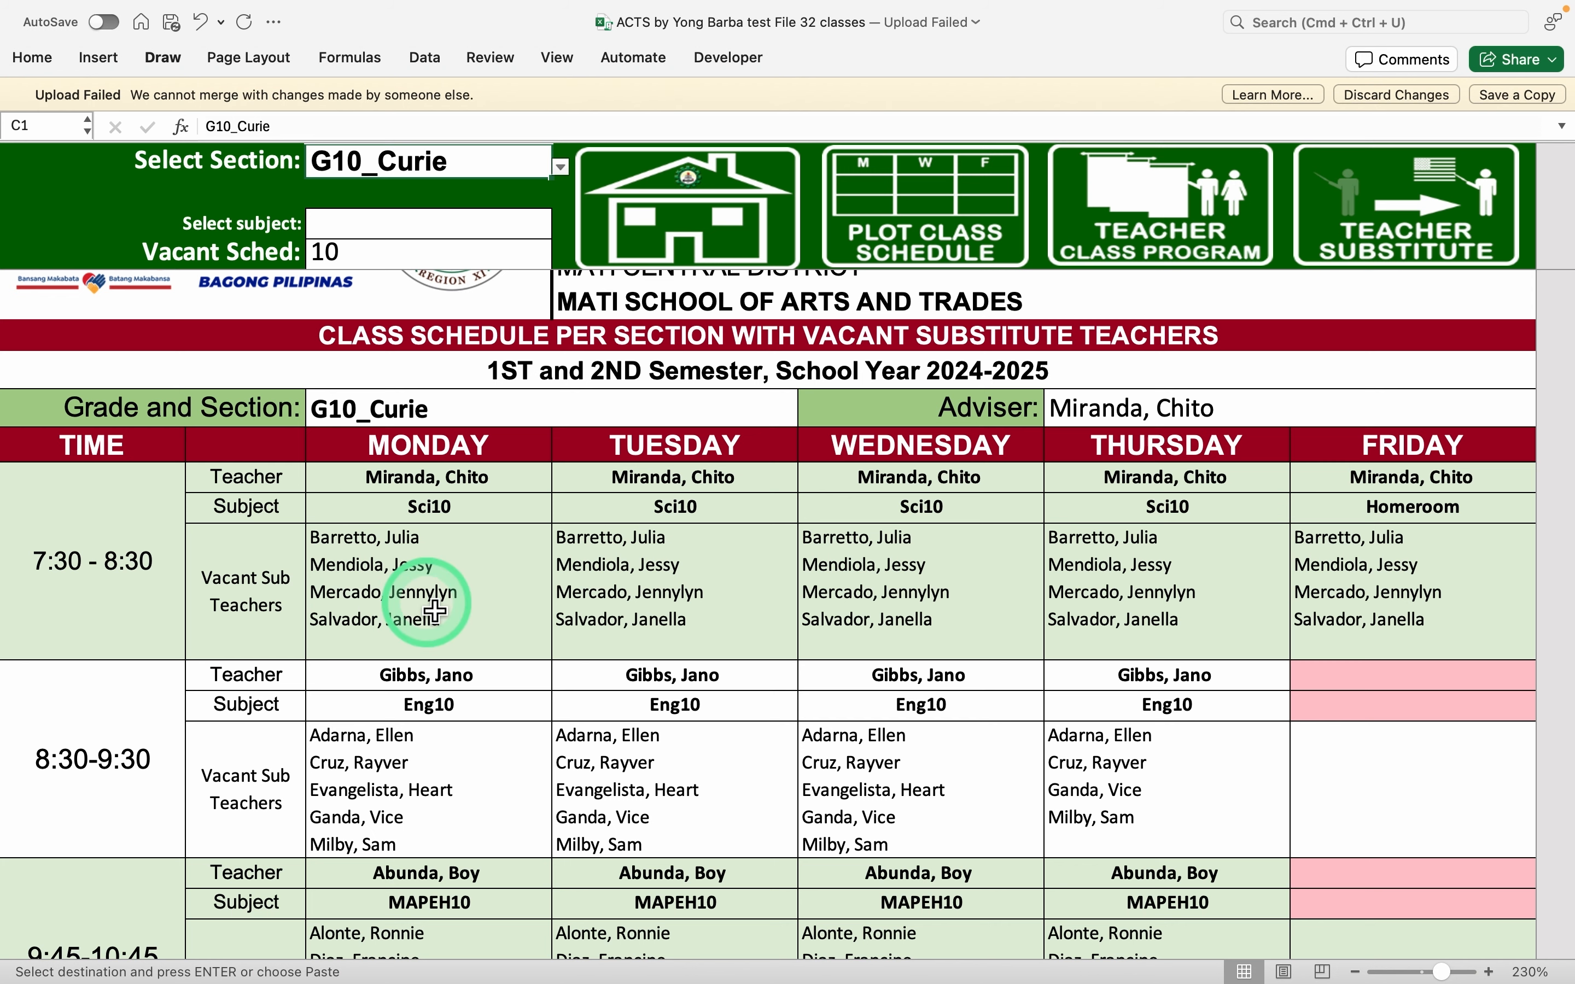
pyautogui.scroll(4, 415, 597)
pyautogui.scroll(1, 435, 610)
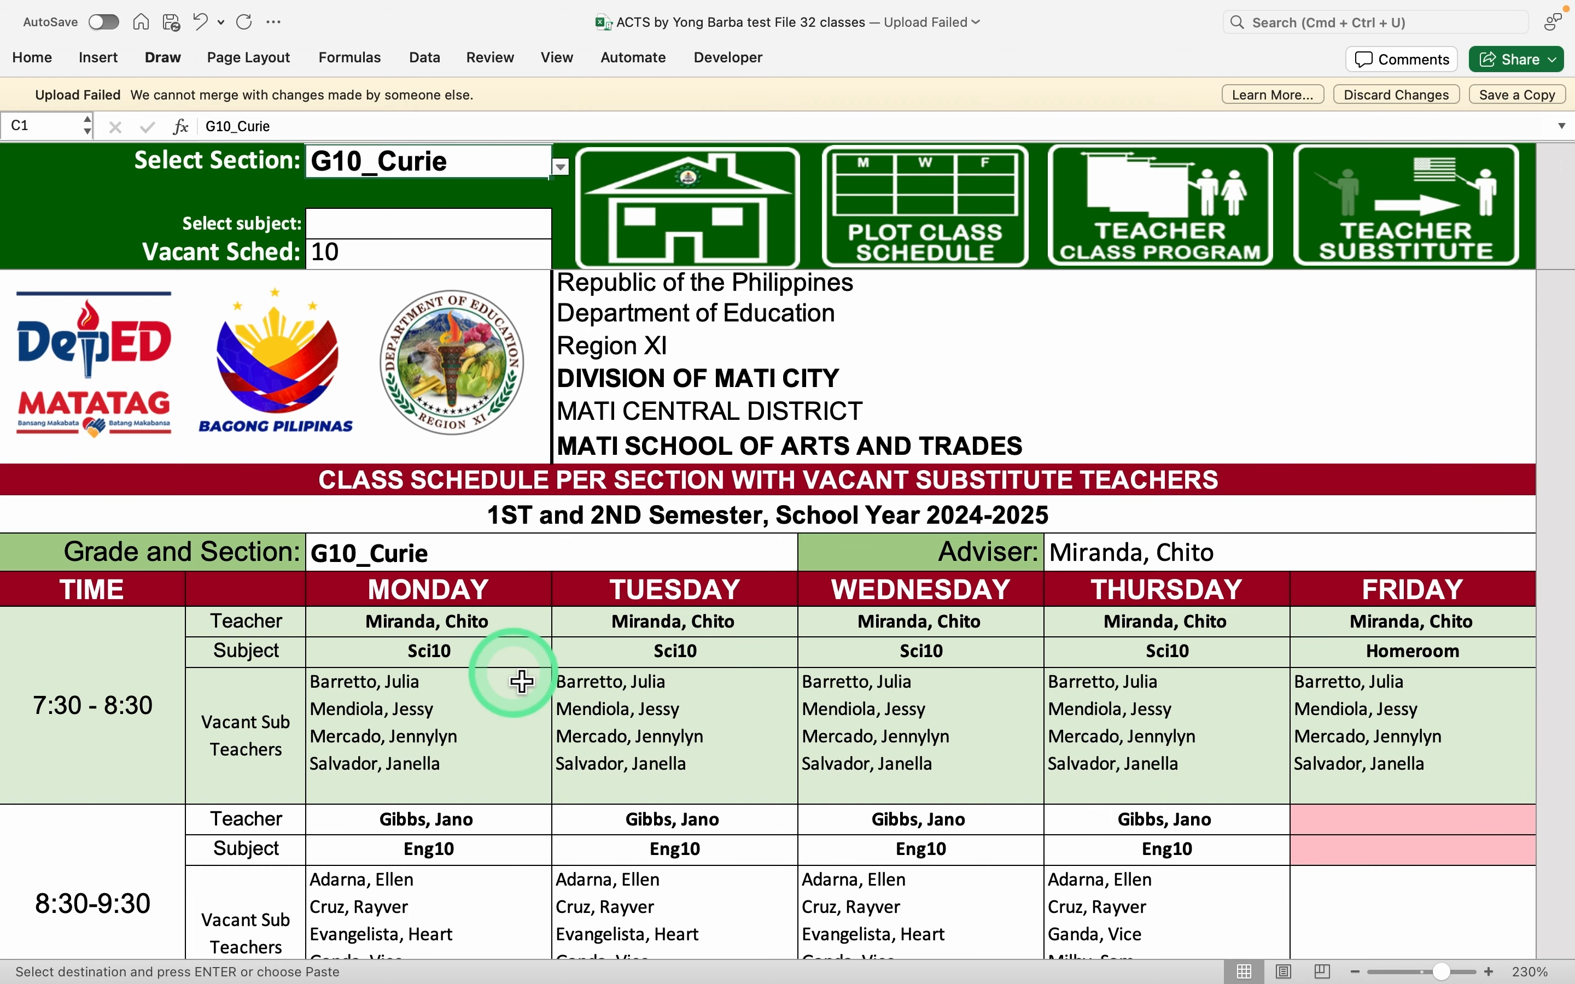
pyautogui.scroll(-1, 522, 682)
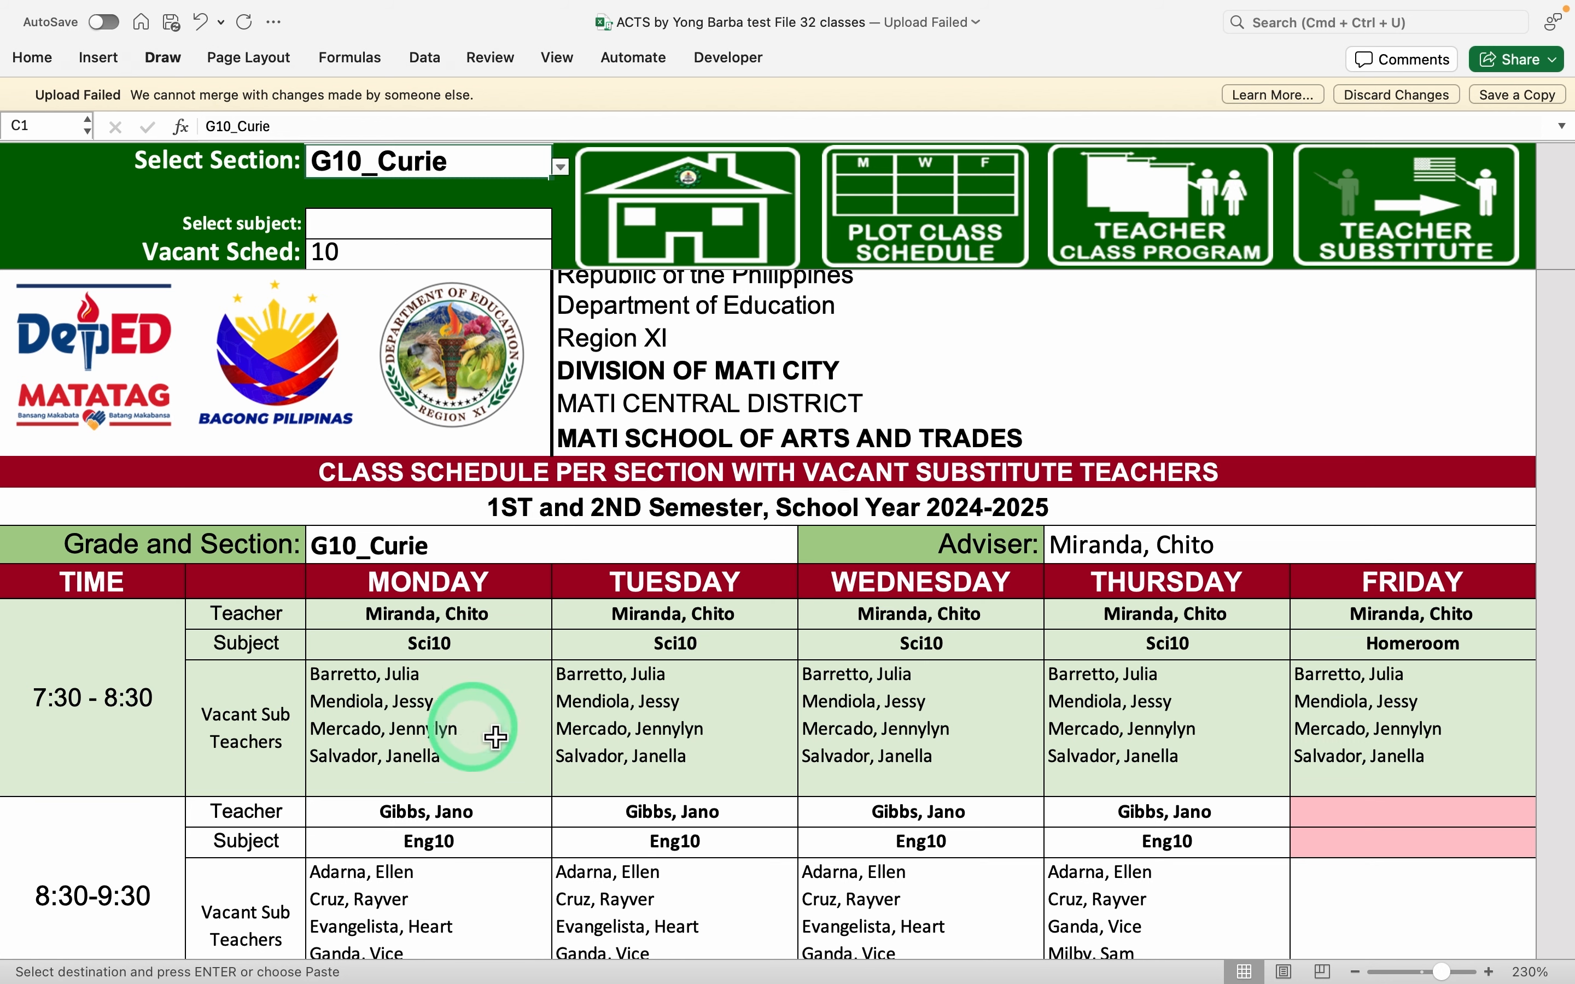
pyautogui.scroll(-5, 585, 741)
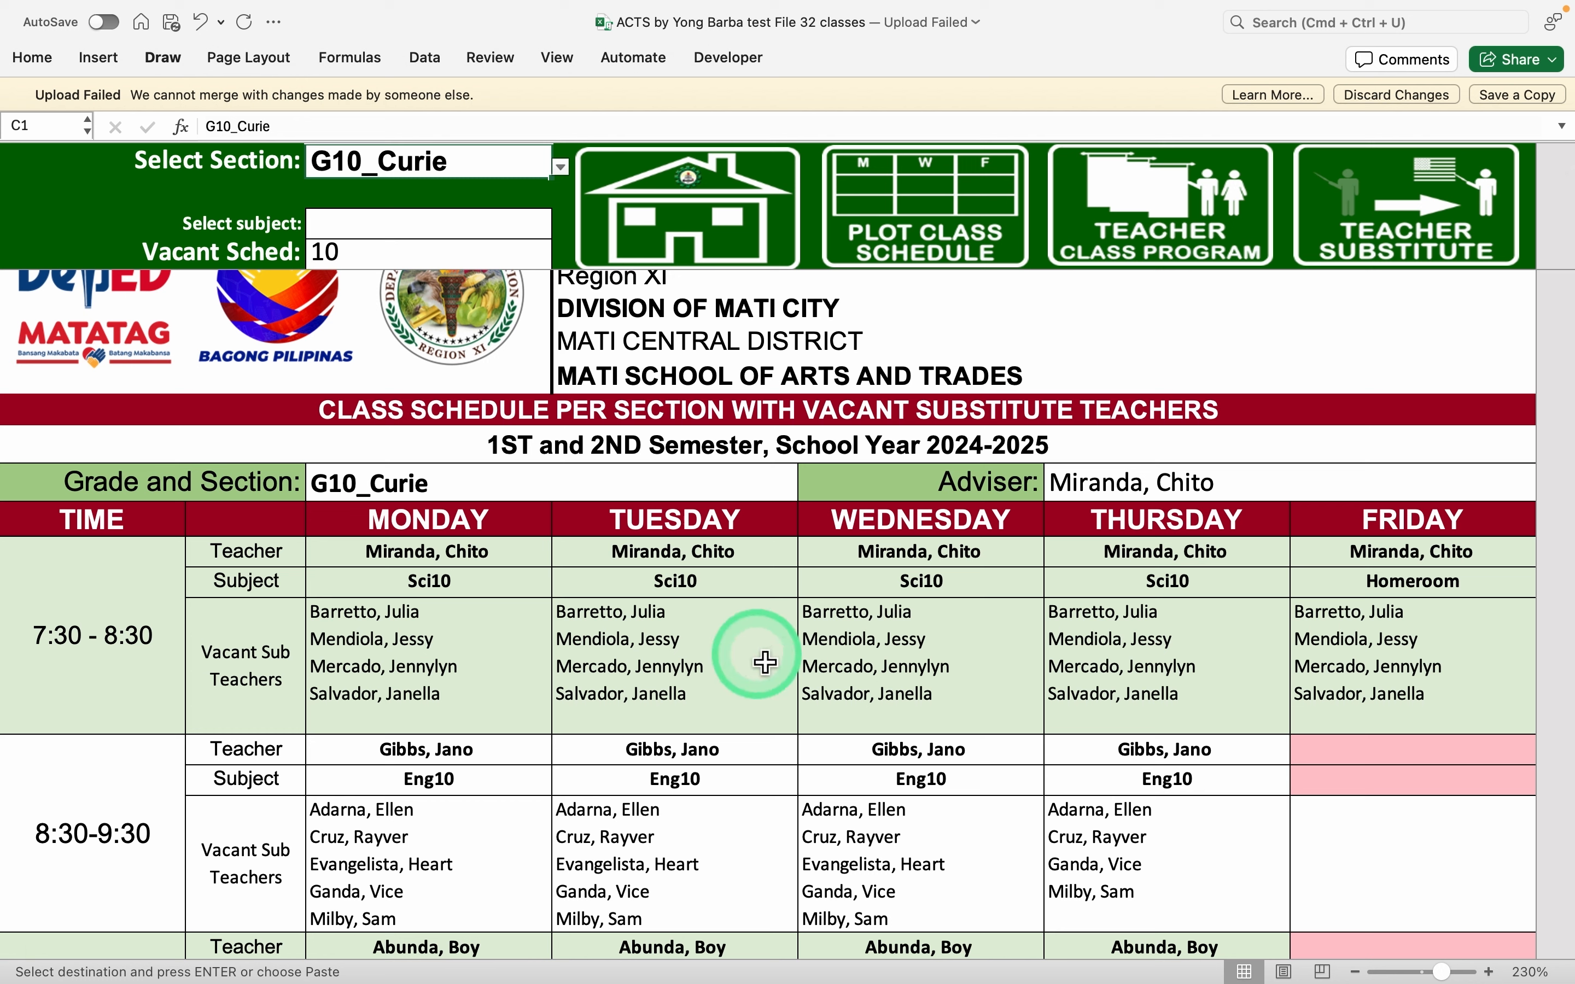
pyautogui.scroll(2, 766, 662)
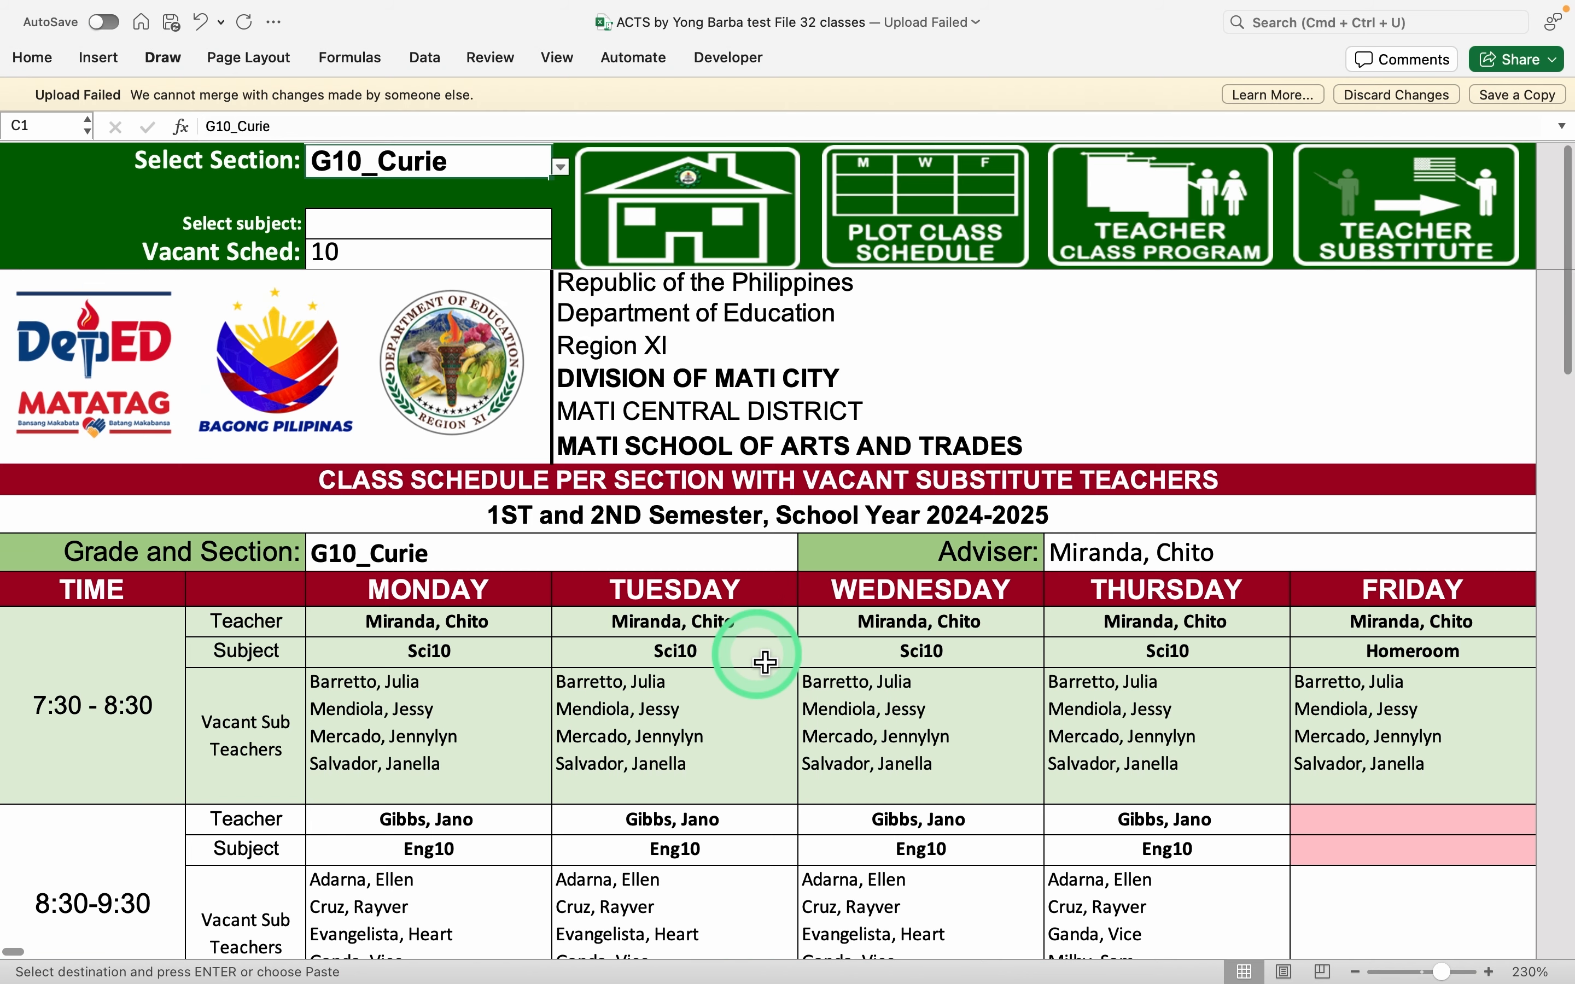
pyautogui.scroll(1, 766, 663)
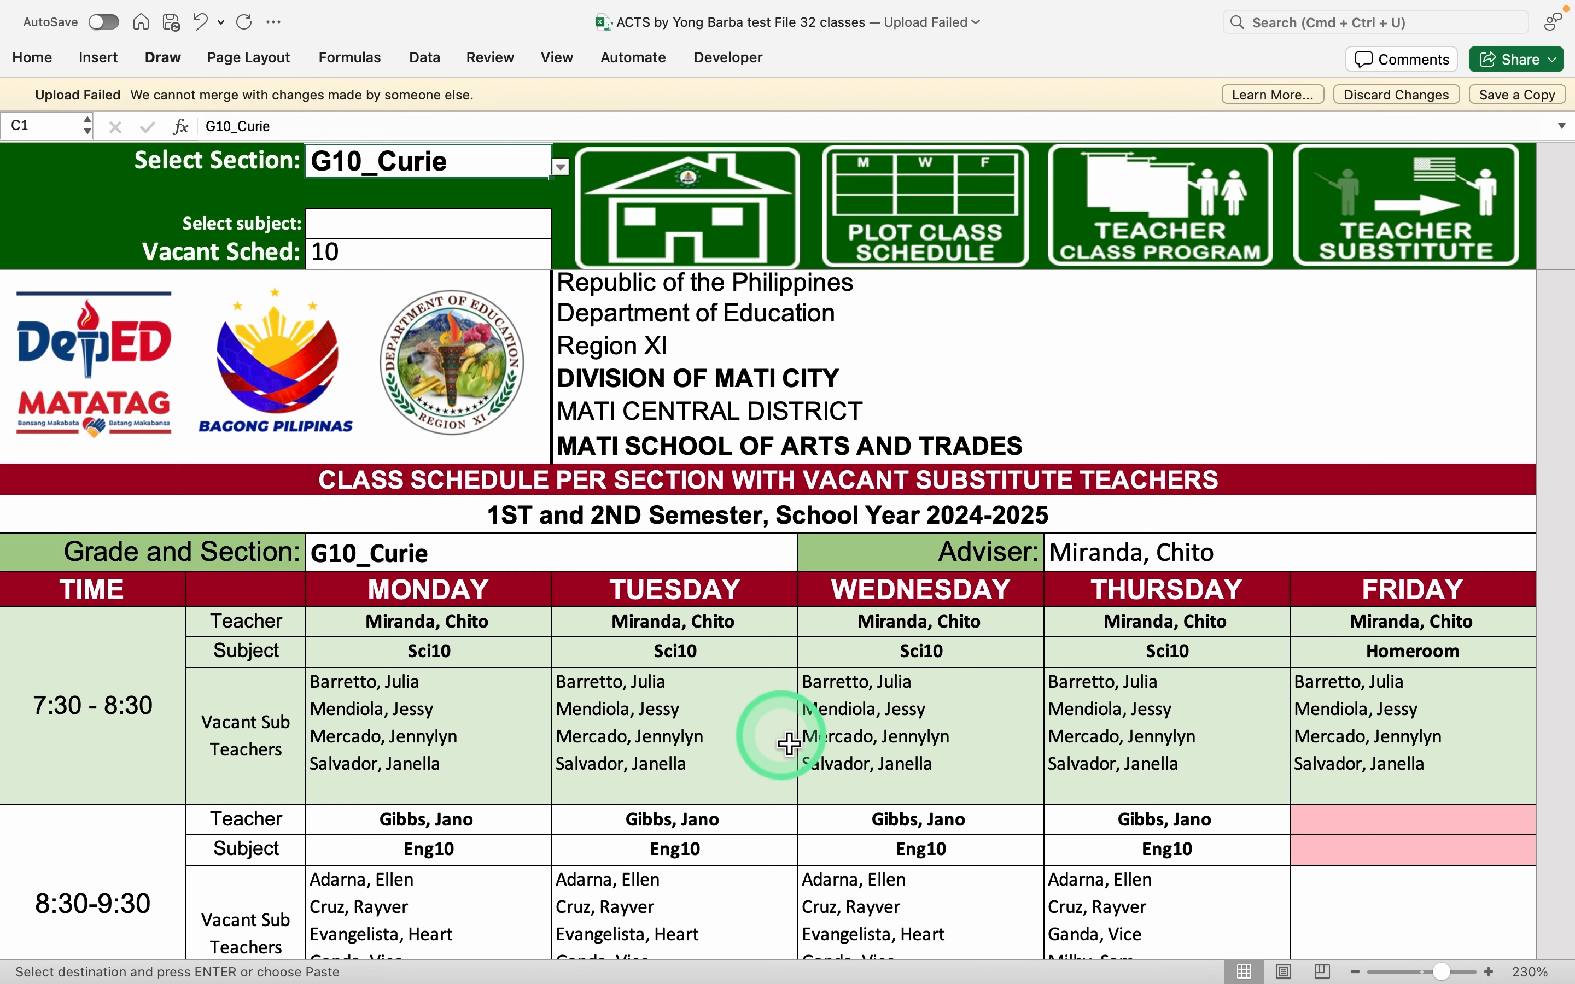
pyautogui.scroll(-3, 788, 743)
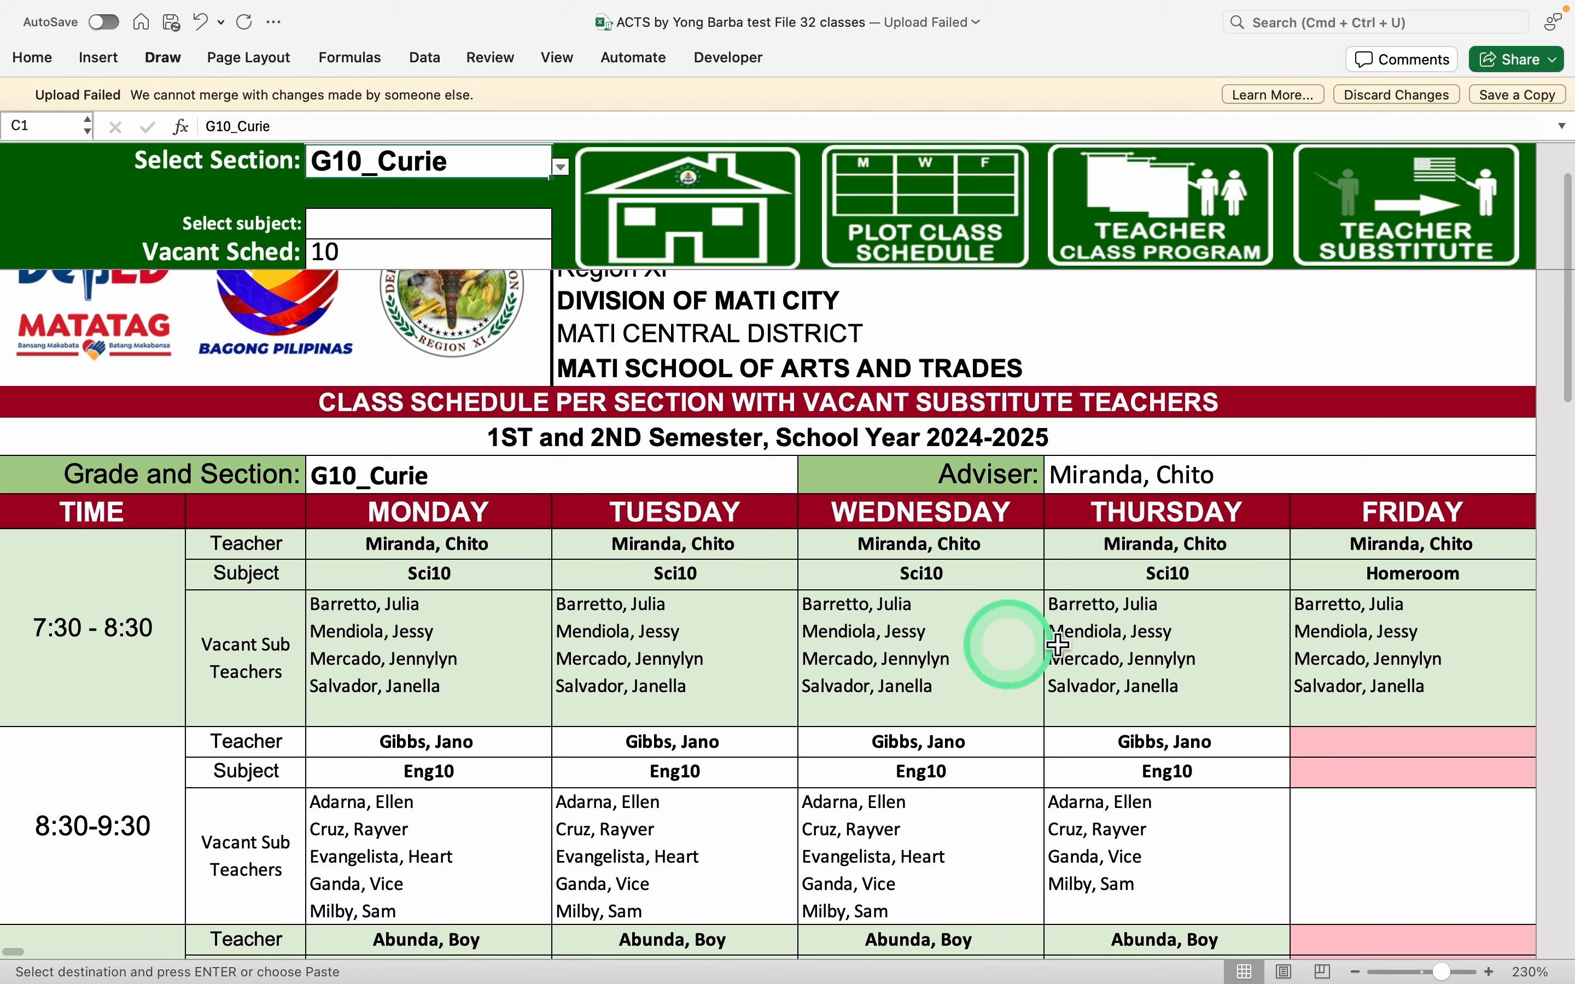
pyautogui.scroll(-3, 1228, 633)
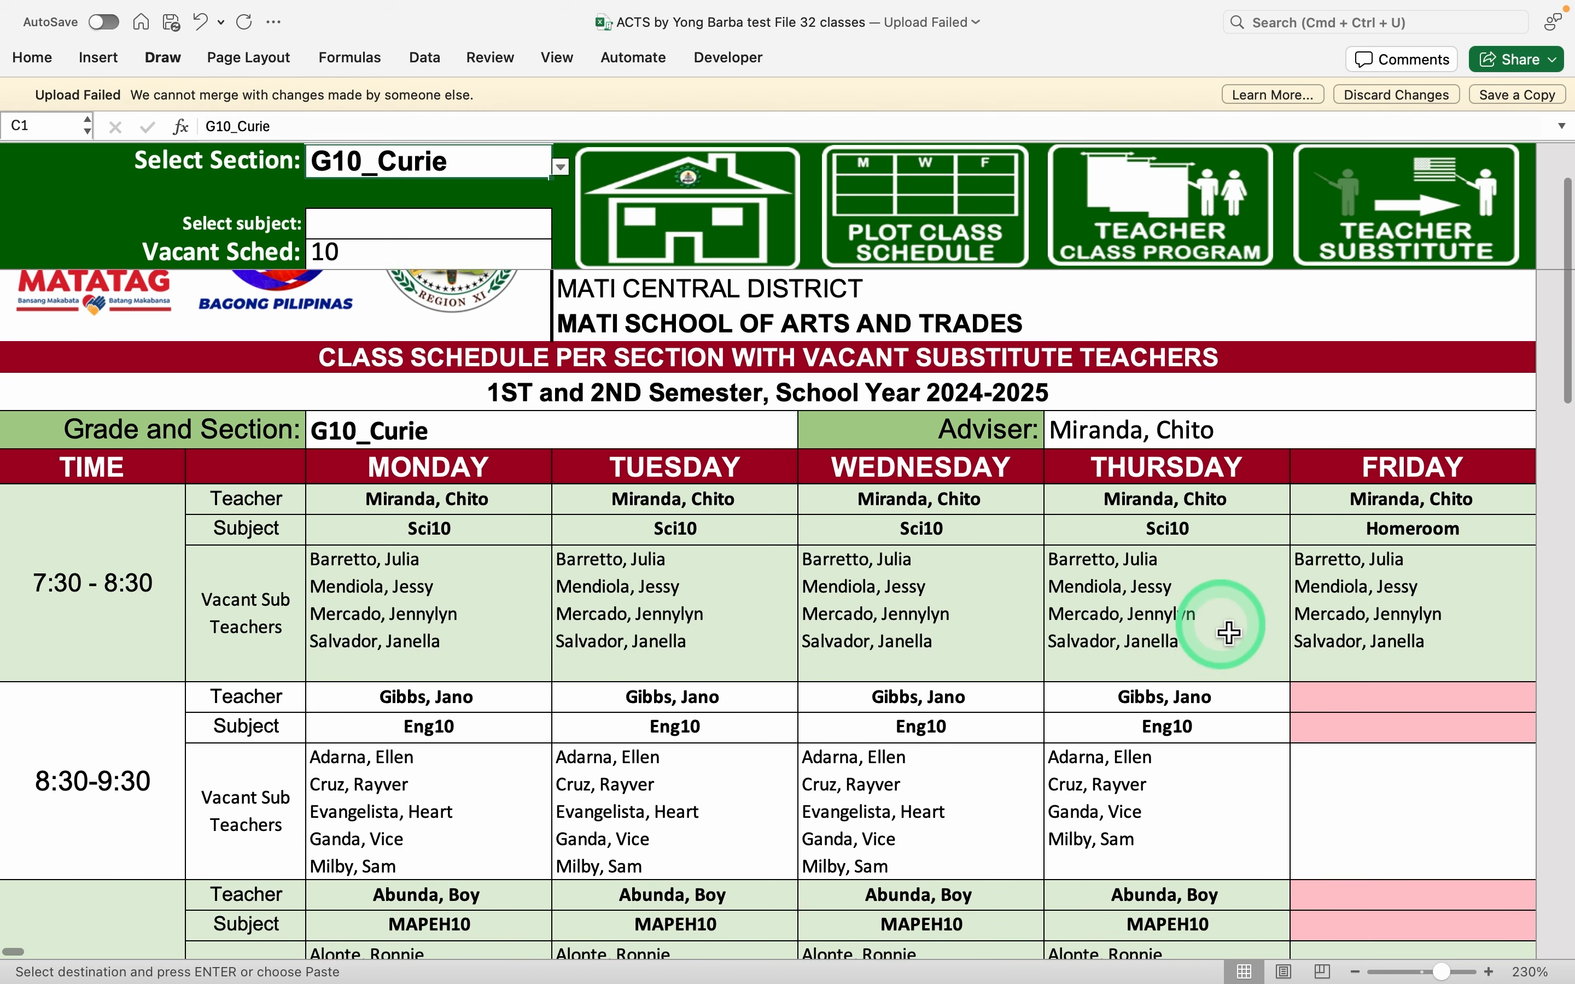
pyautogui.scroll(-4, 702, 722)
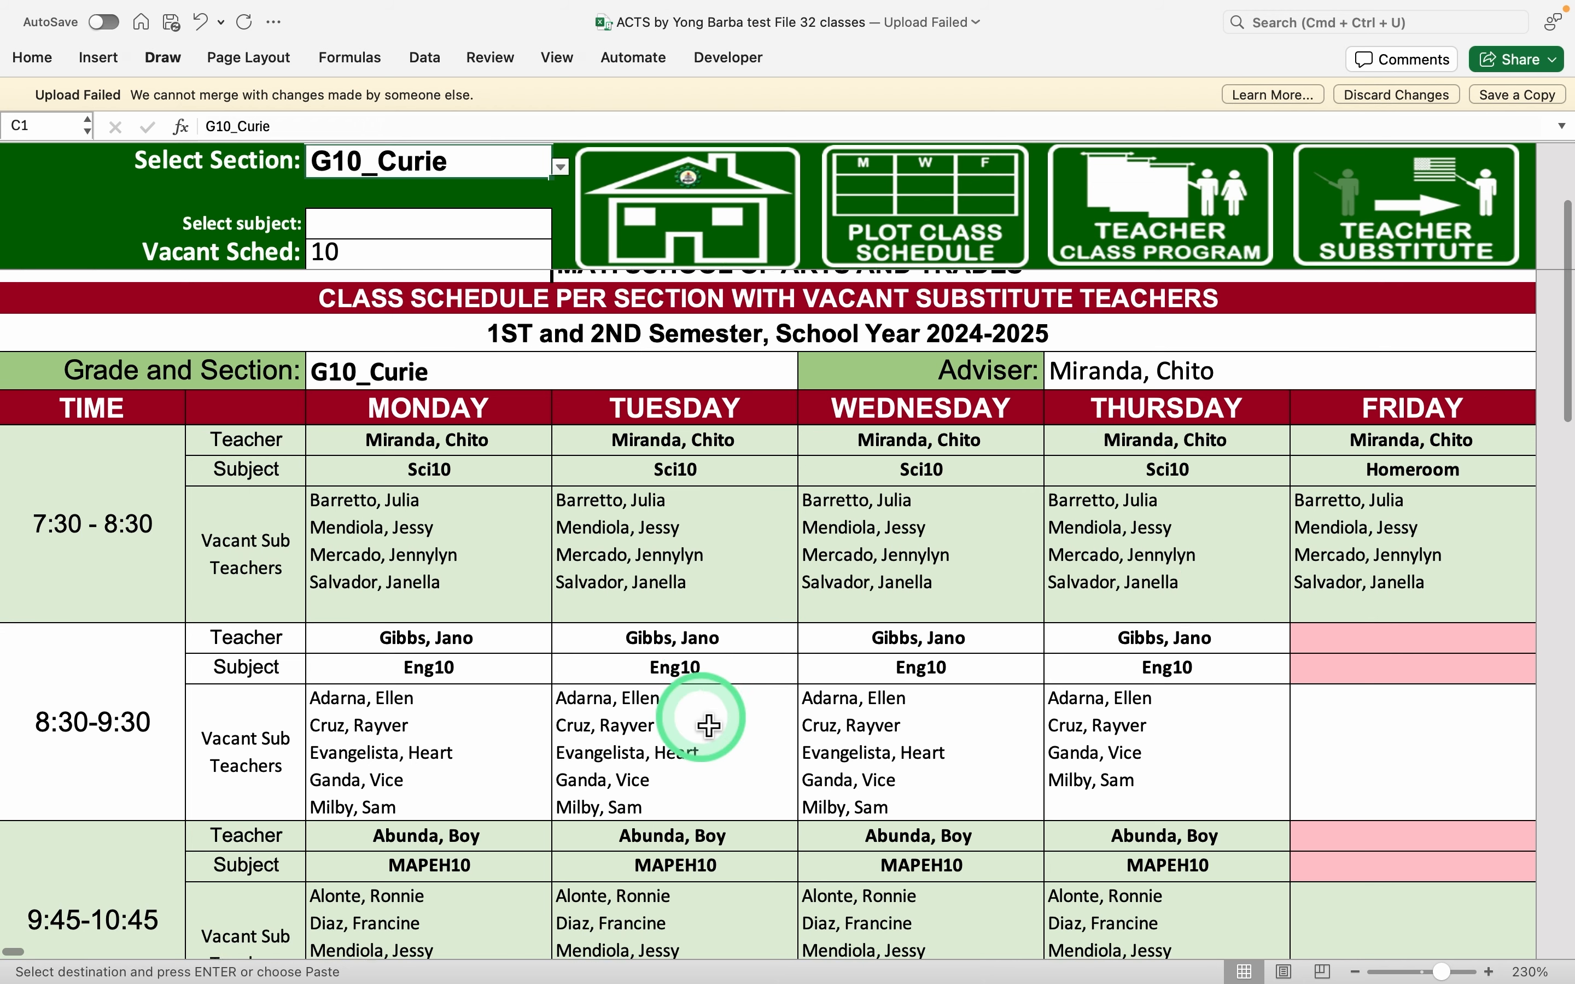
pyautogui.scroll(-10, 709, 725)
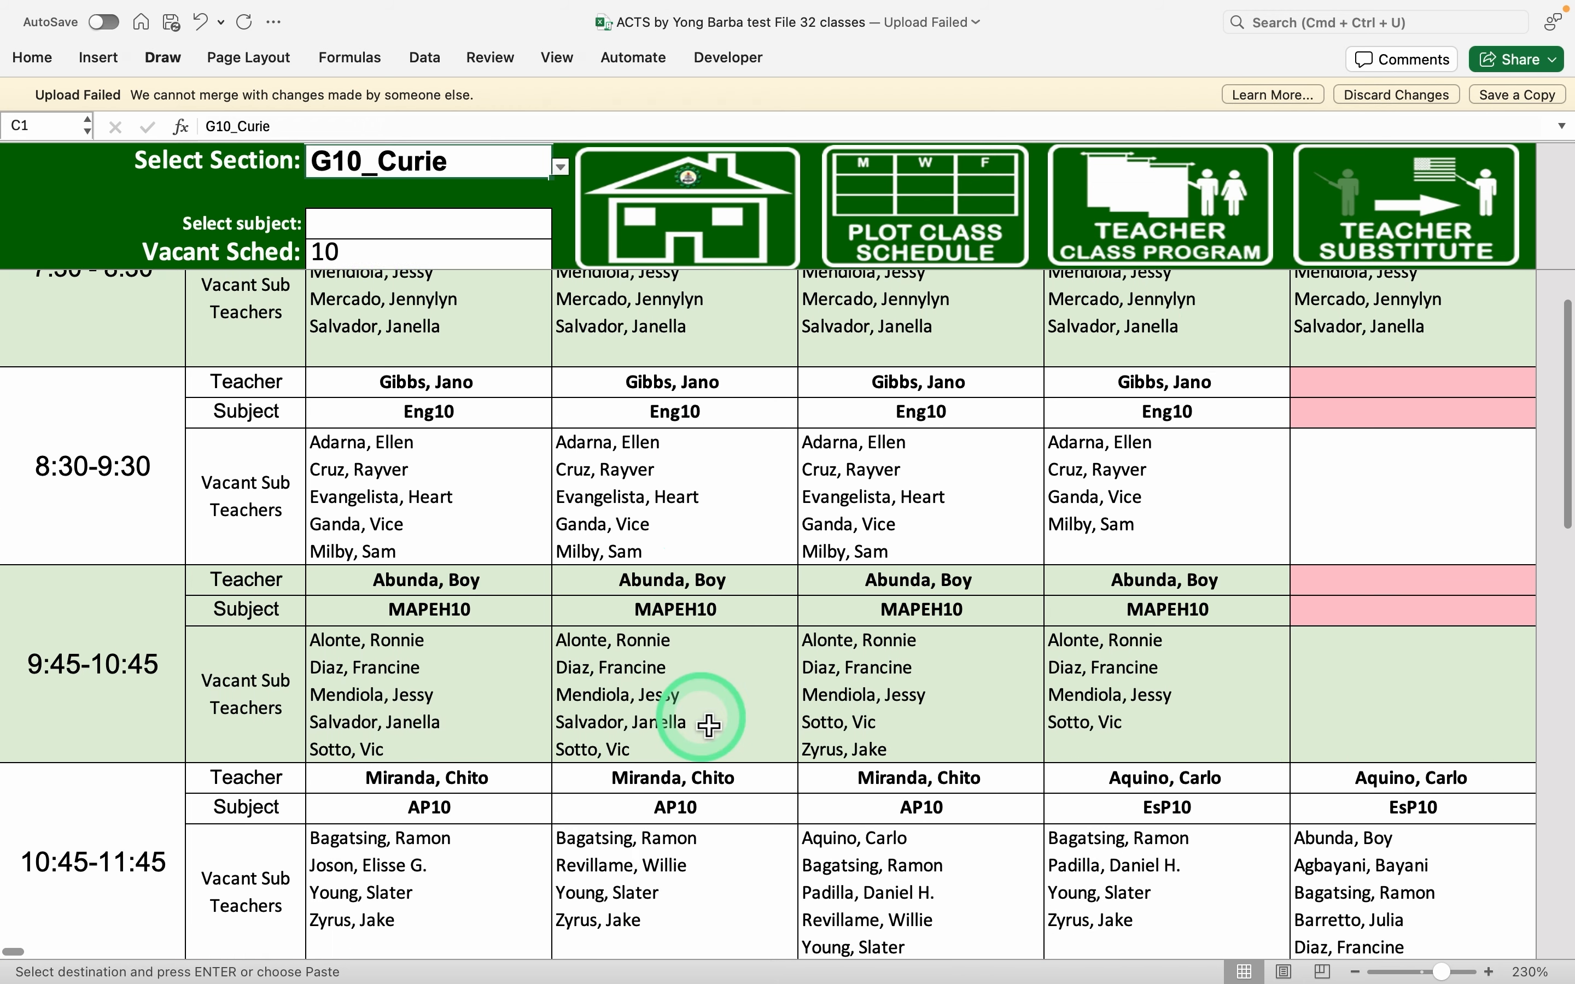
pyautogui.scroll(-8, 709, 725)
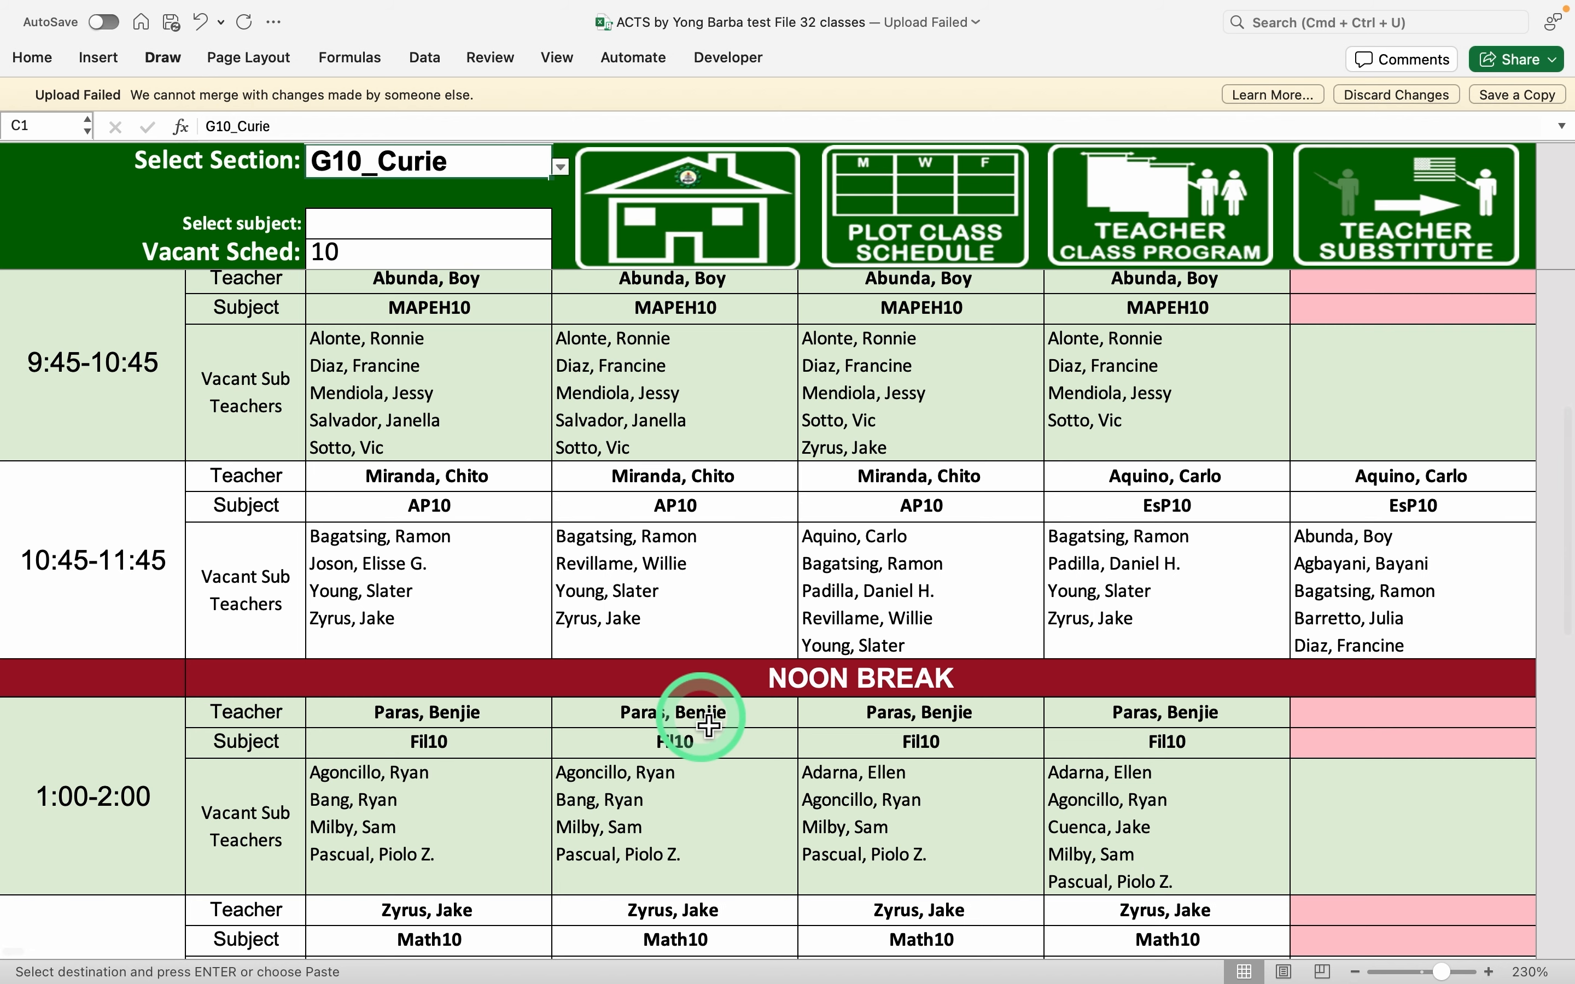
pyautogui.scroll(-14, 709, 724)
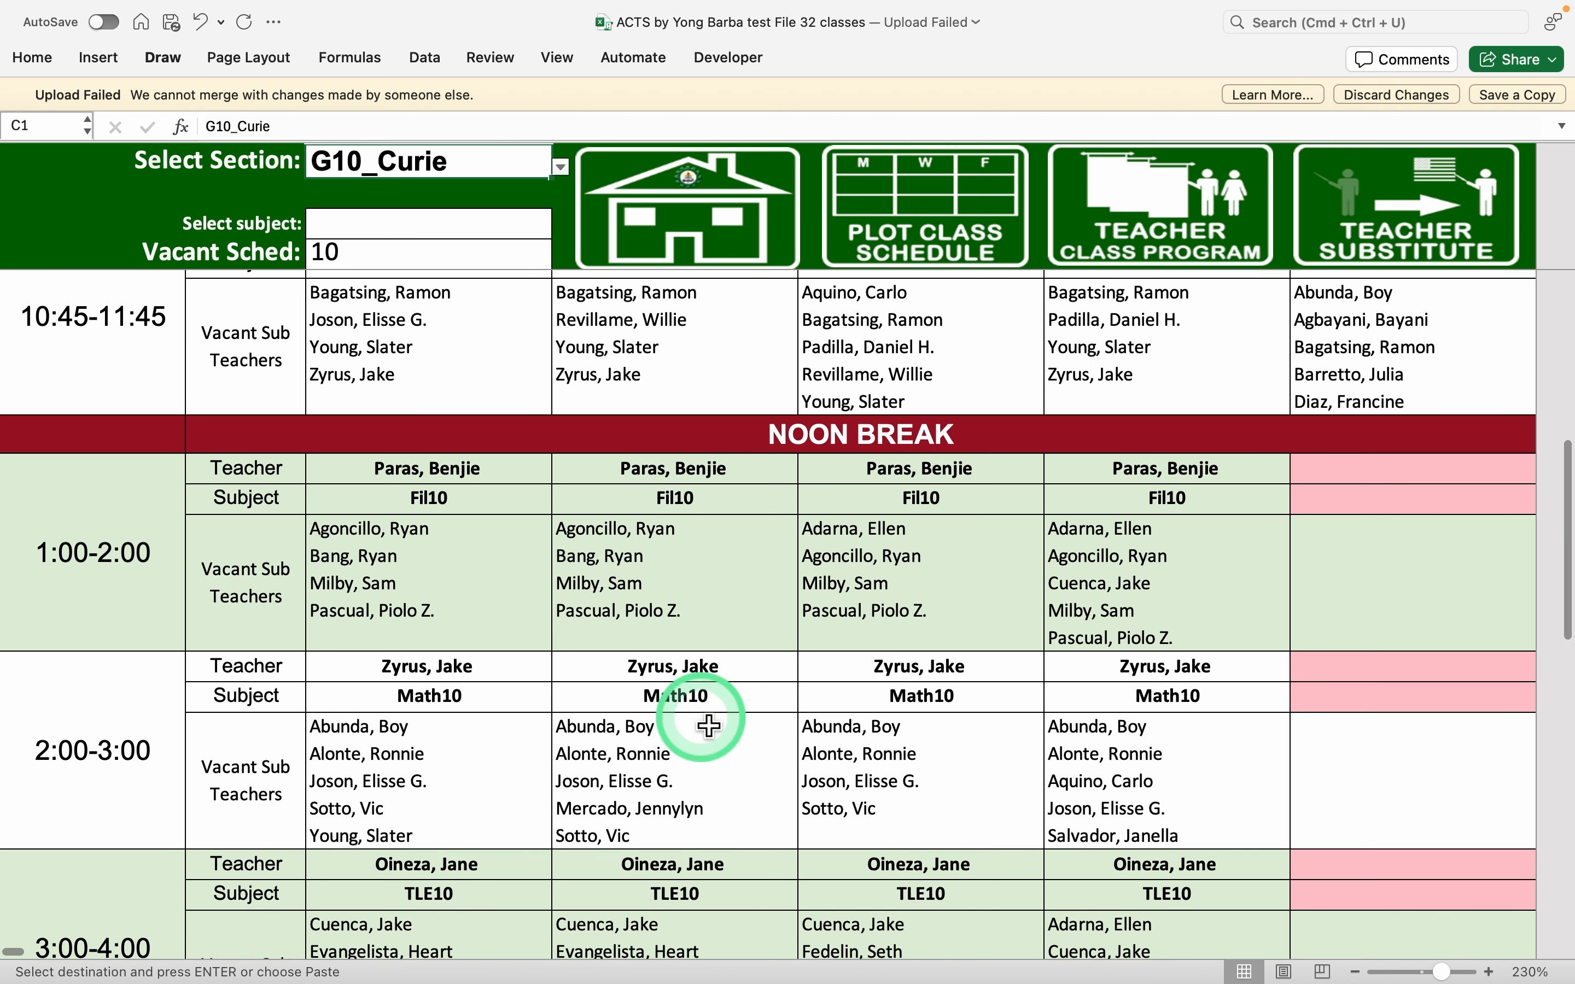
pyautogui.scroll(-6, 709, 725)
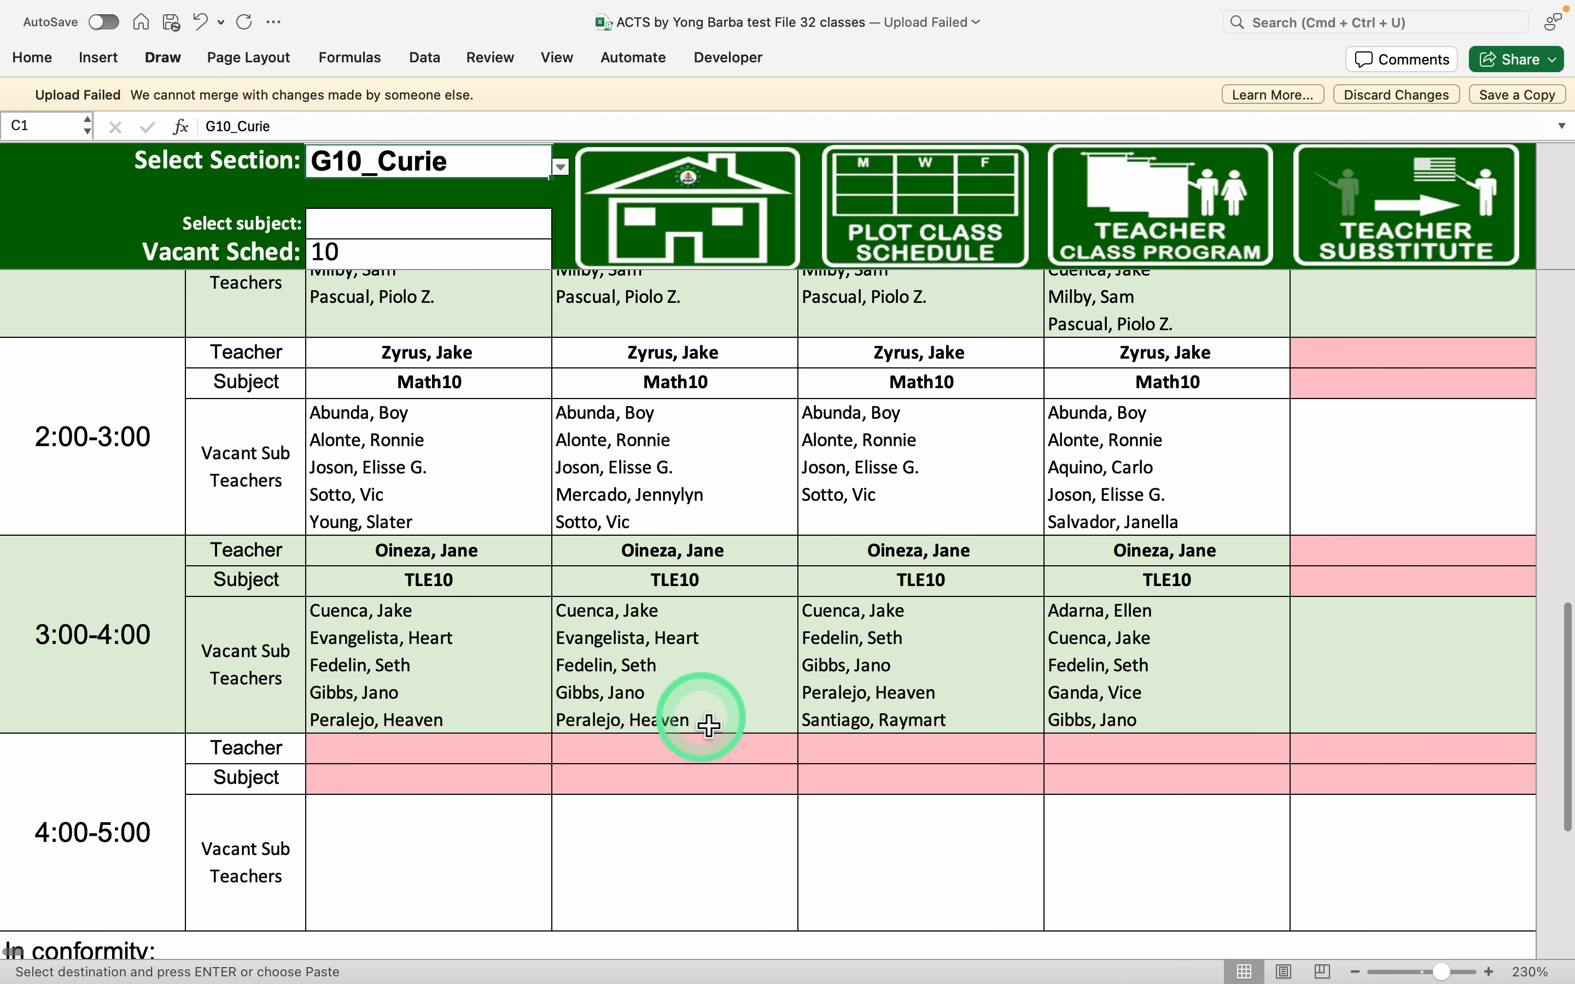
# Look at the teacher class program and return to the home menu
pyautogui.scroll(20, 708, 725)
pyautogui.scroll(20, 708, 725)
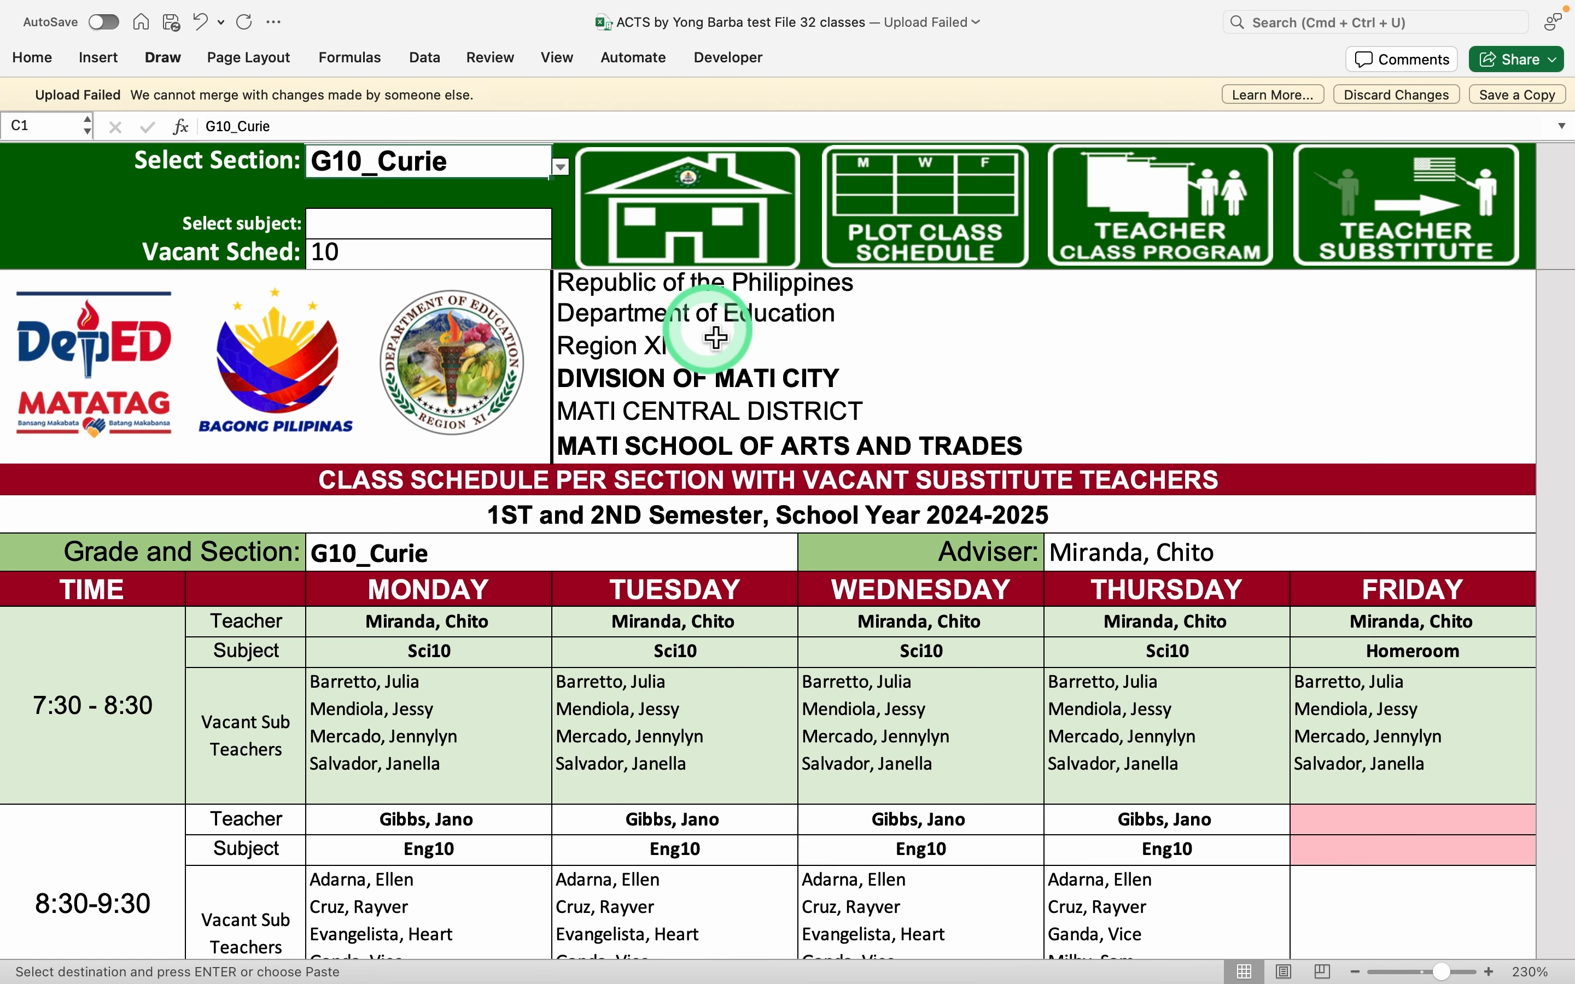
pyautogui.click(1162, 202)
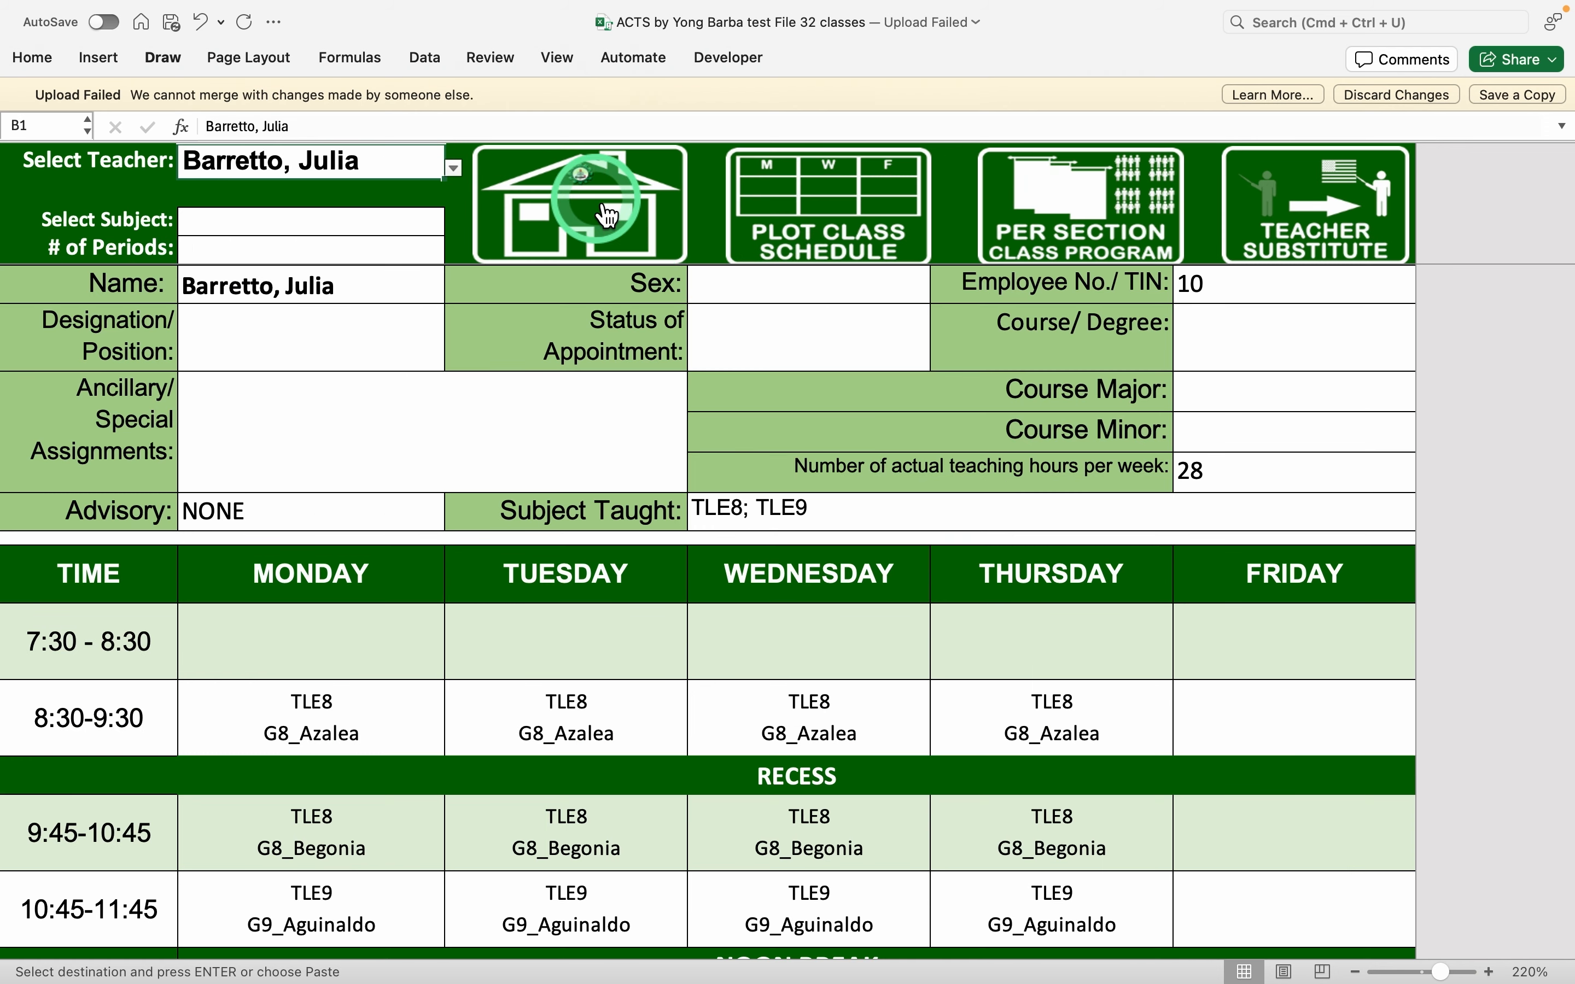
pyautogui.click(604, 212)
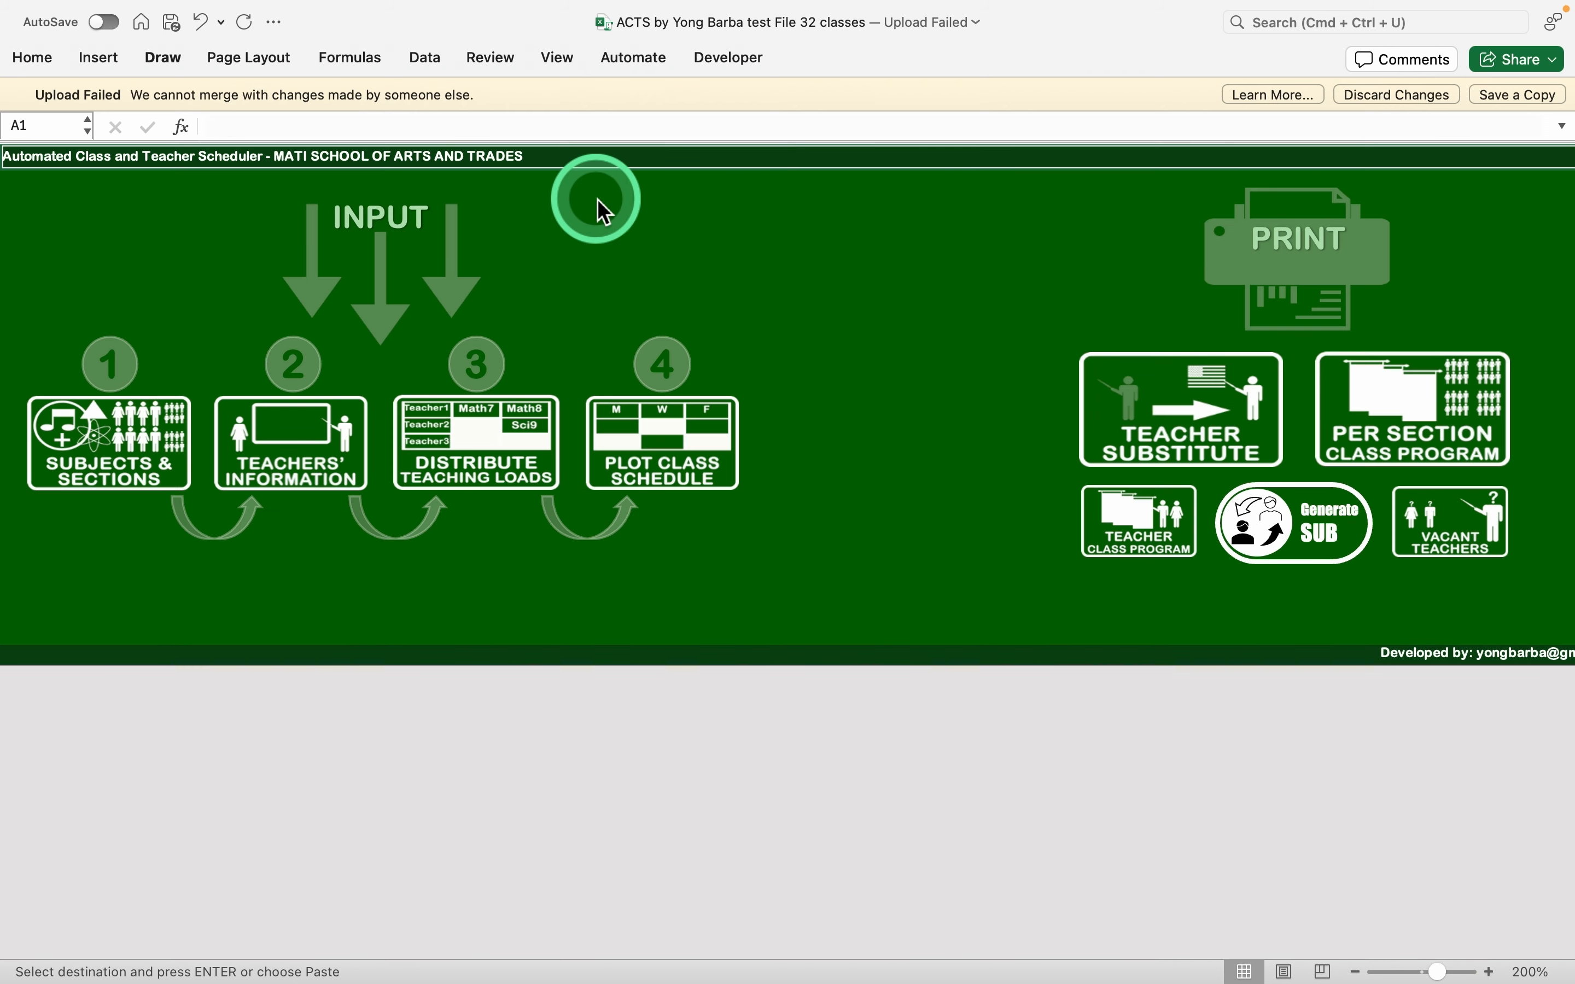